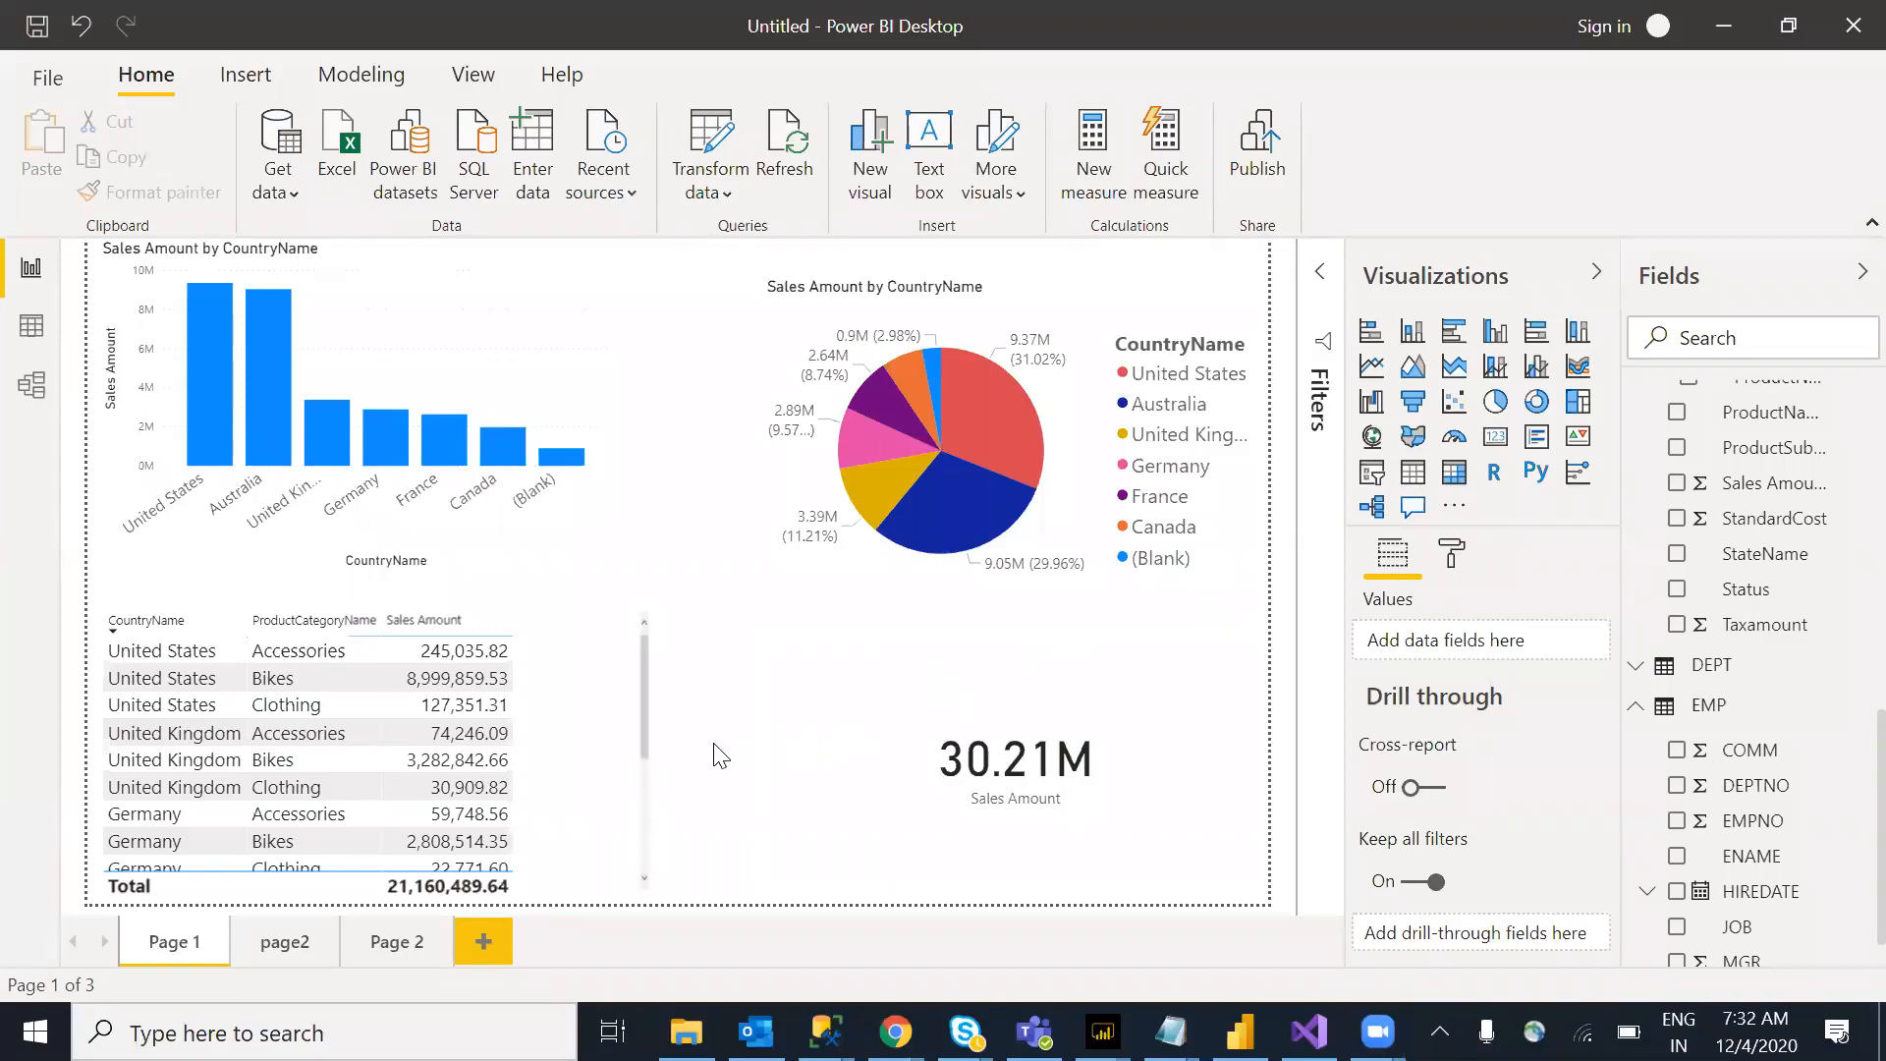
left_click(812, 232)
mouse_move(666, 498)
left_mouse_down()
mouse_move(1179, 560)
mouse_move(1081, 305)
mouse_move(781, 341)
mouse_move(652, 454)
left_mouse_up()
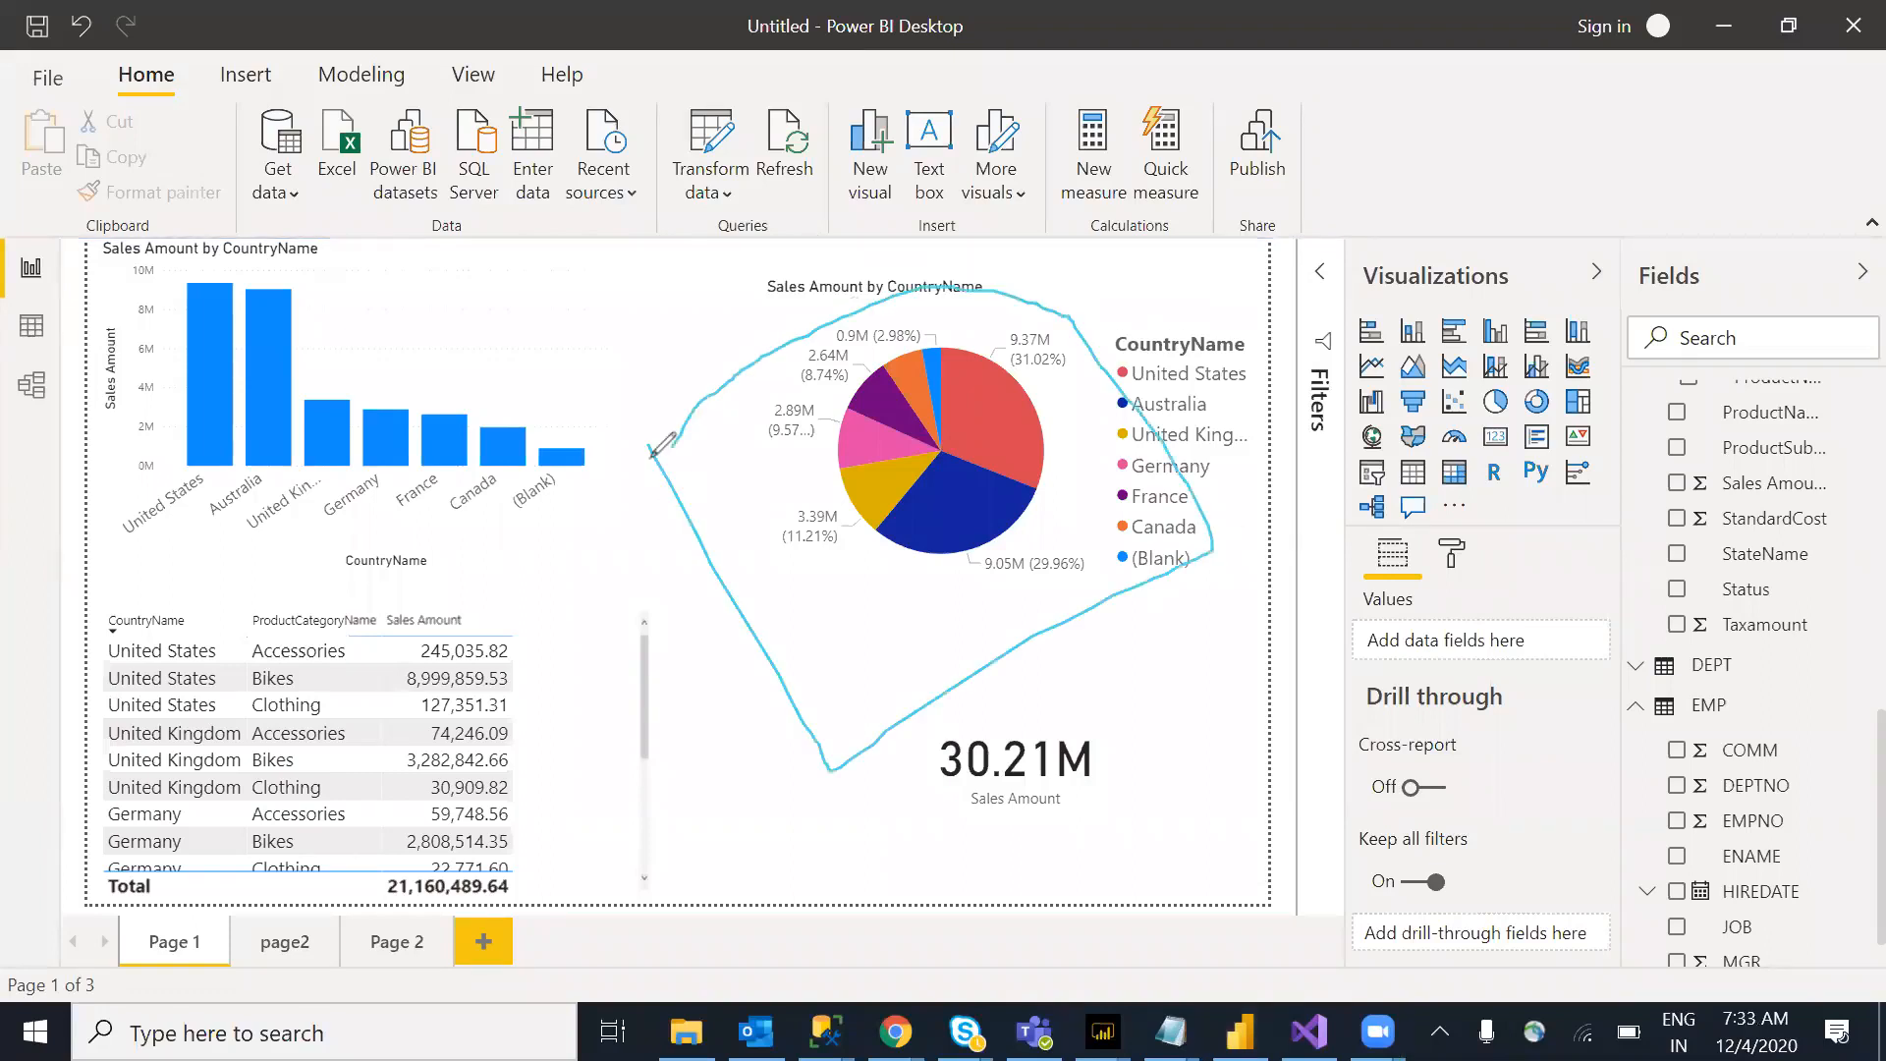
left_click(1364, 204)
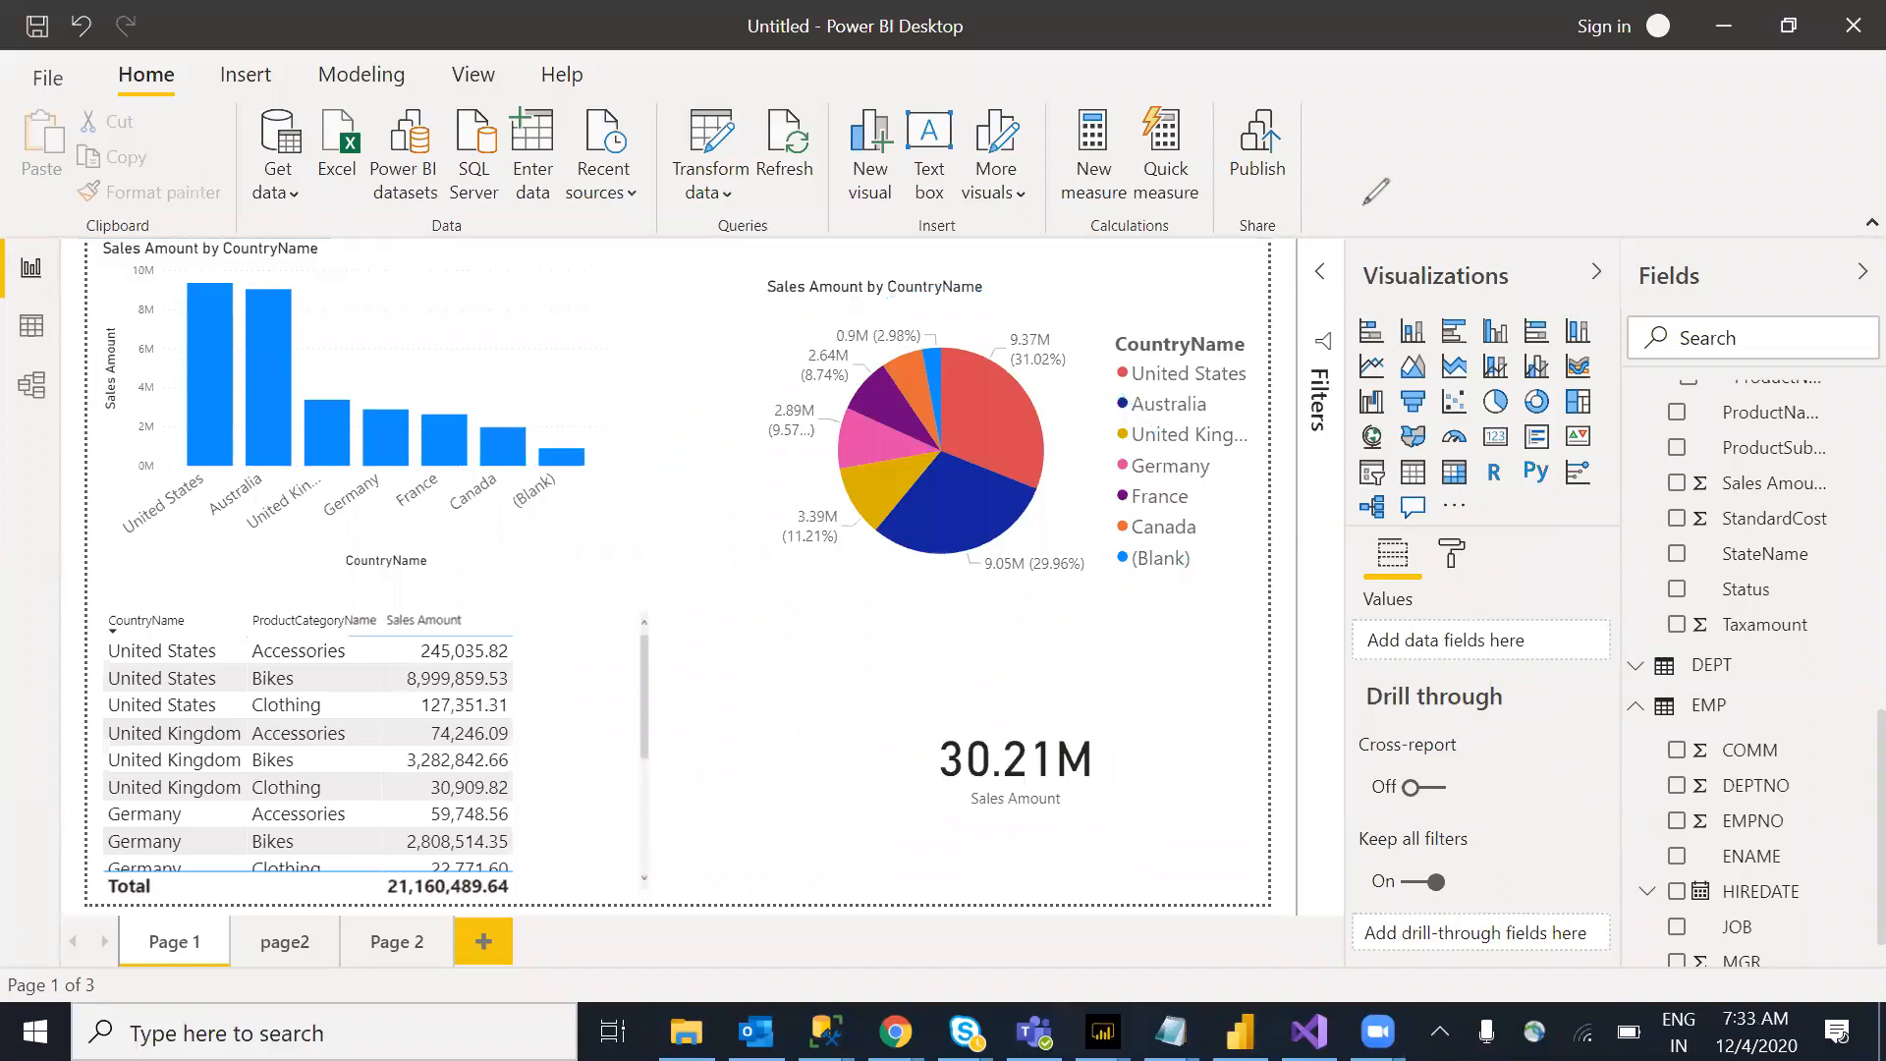
left_click(1364, 205)
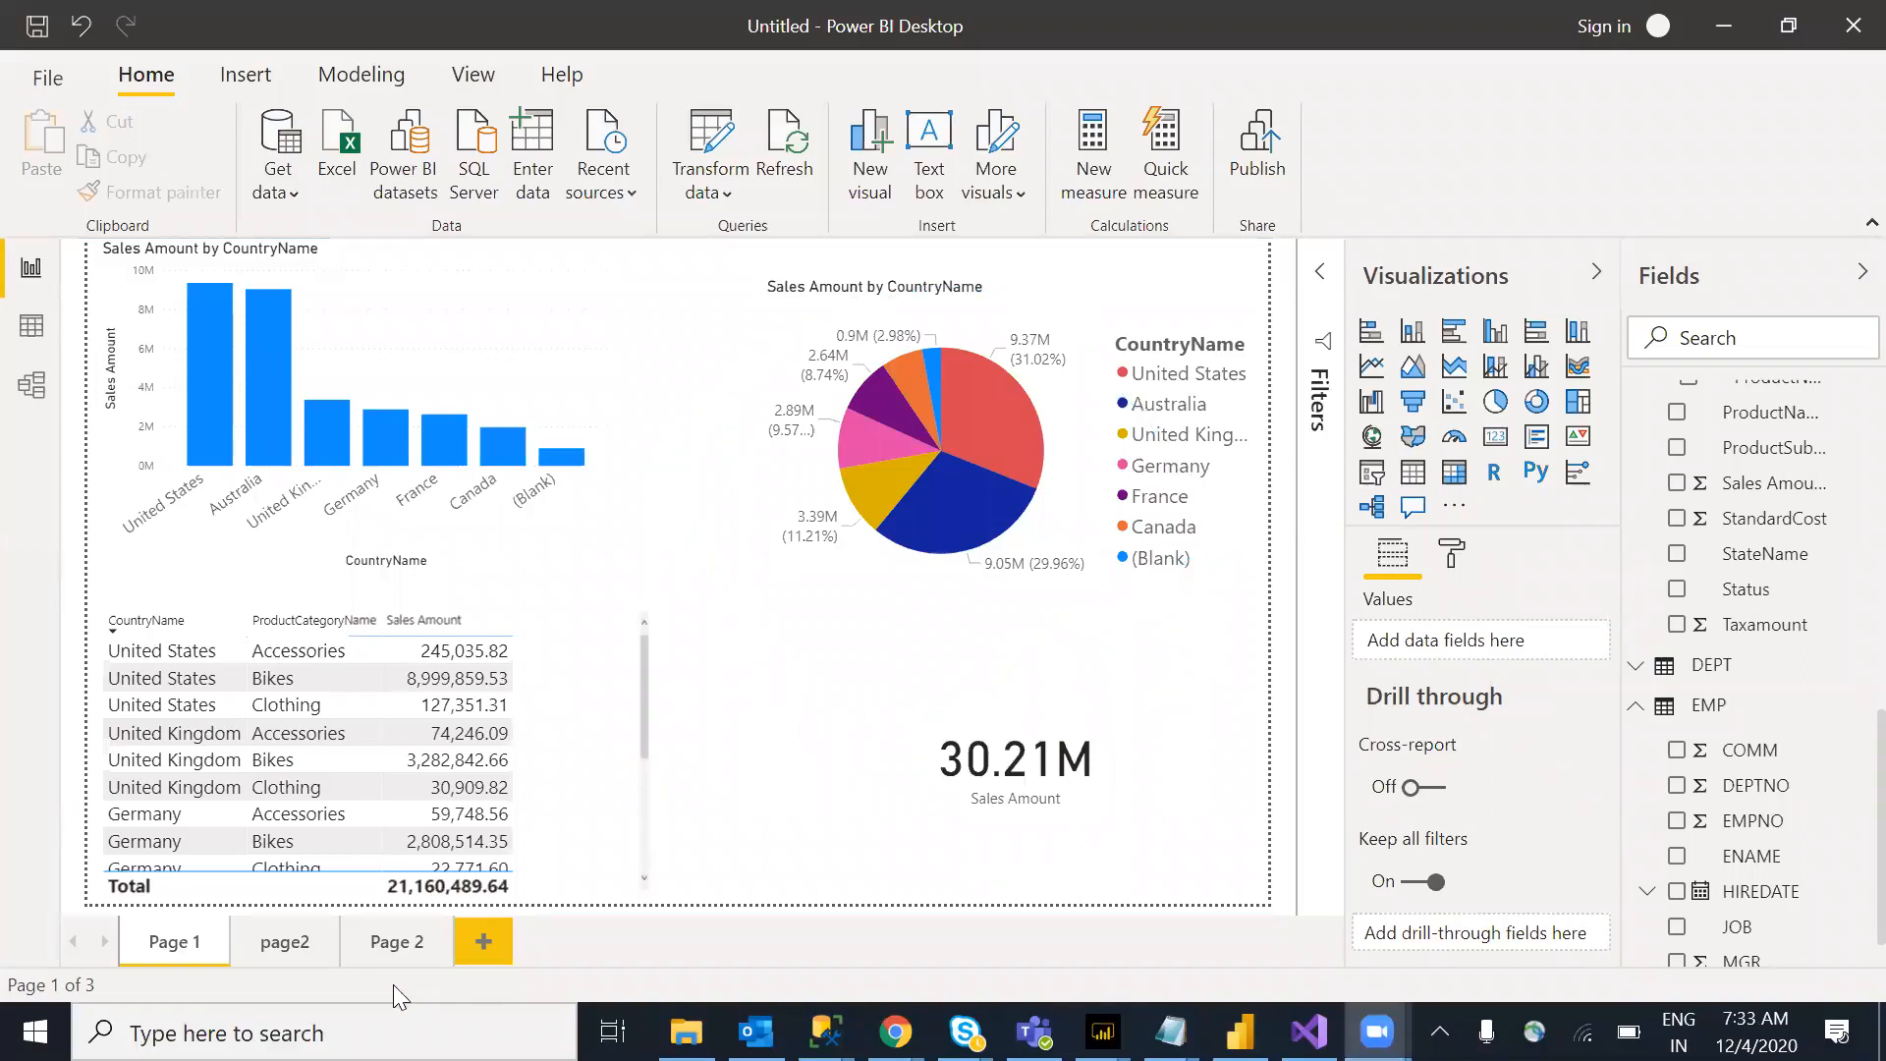
Step: Review the sales visuals on Page 2, Page 1 and page2, including the fields of Page 2's product category chart
left_click(393, 953)
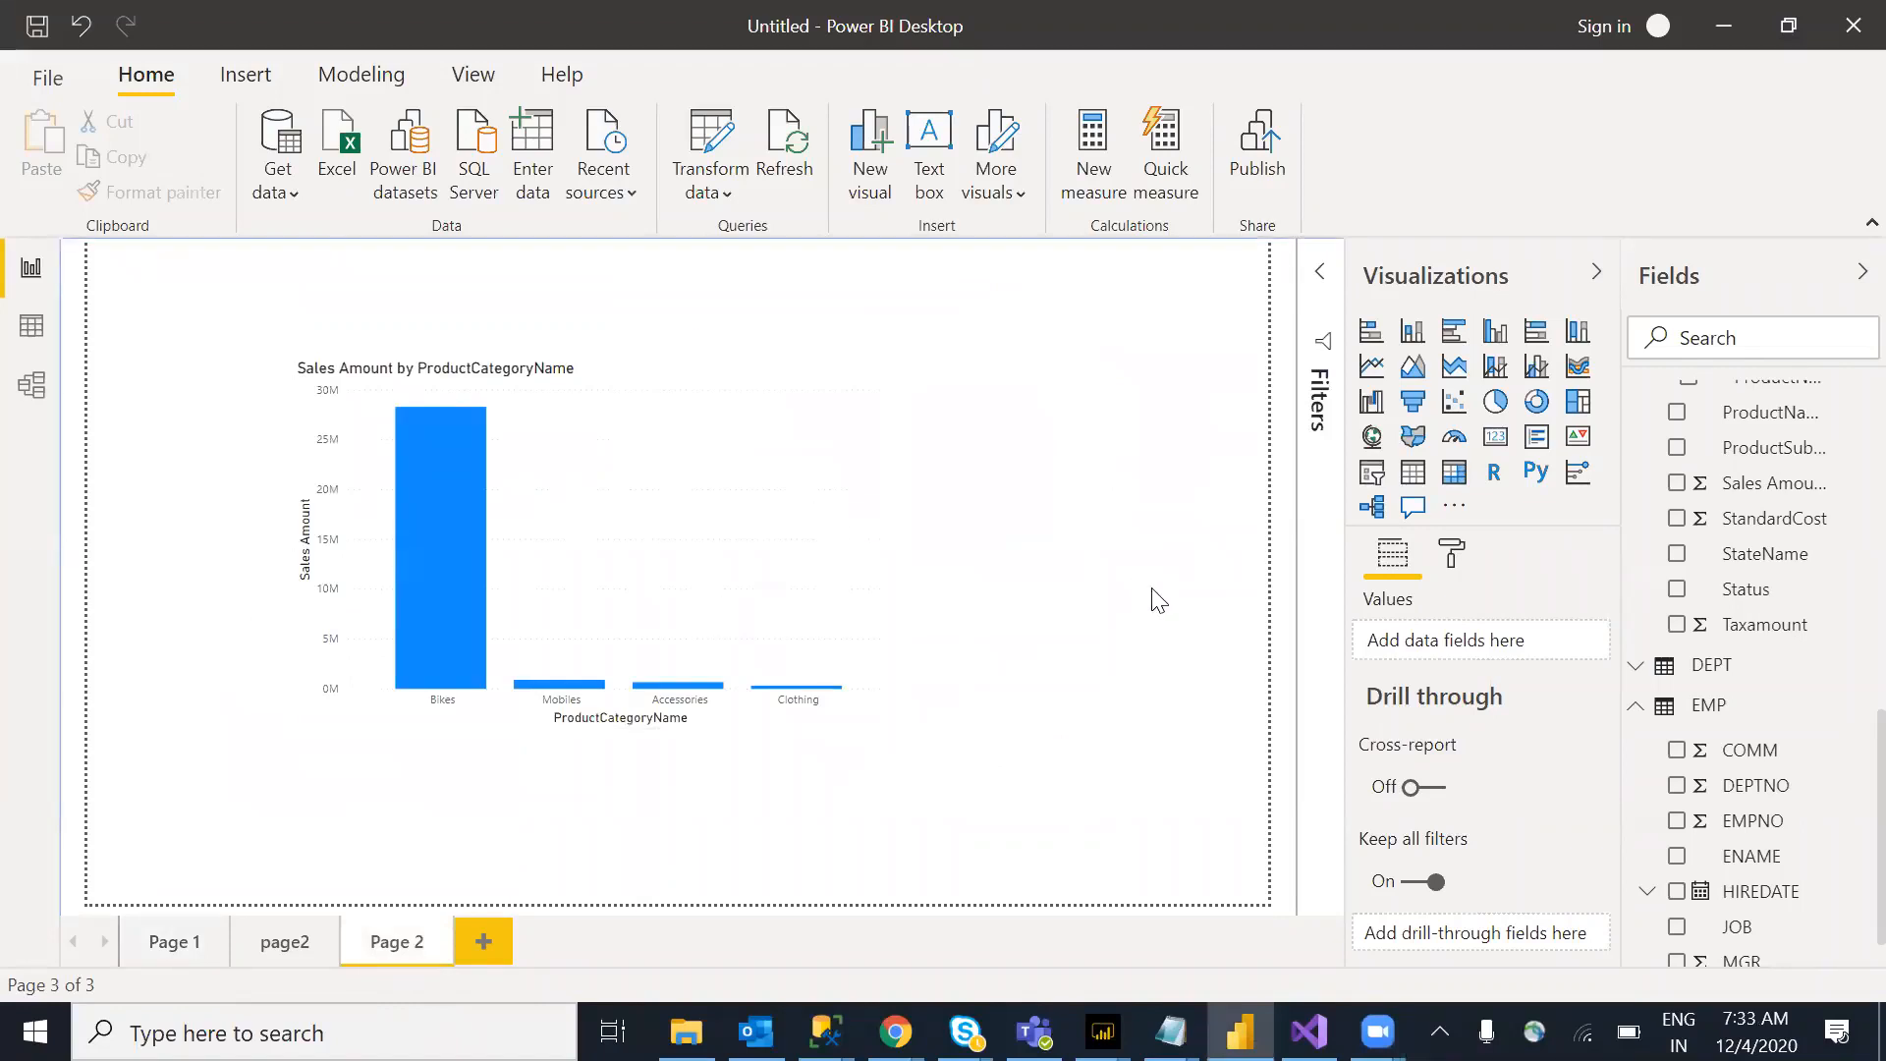
left_click(855, 570)
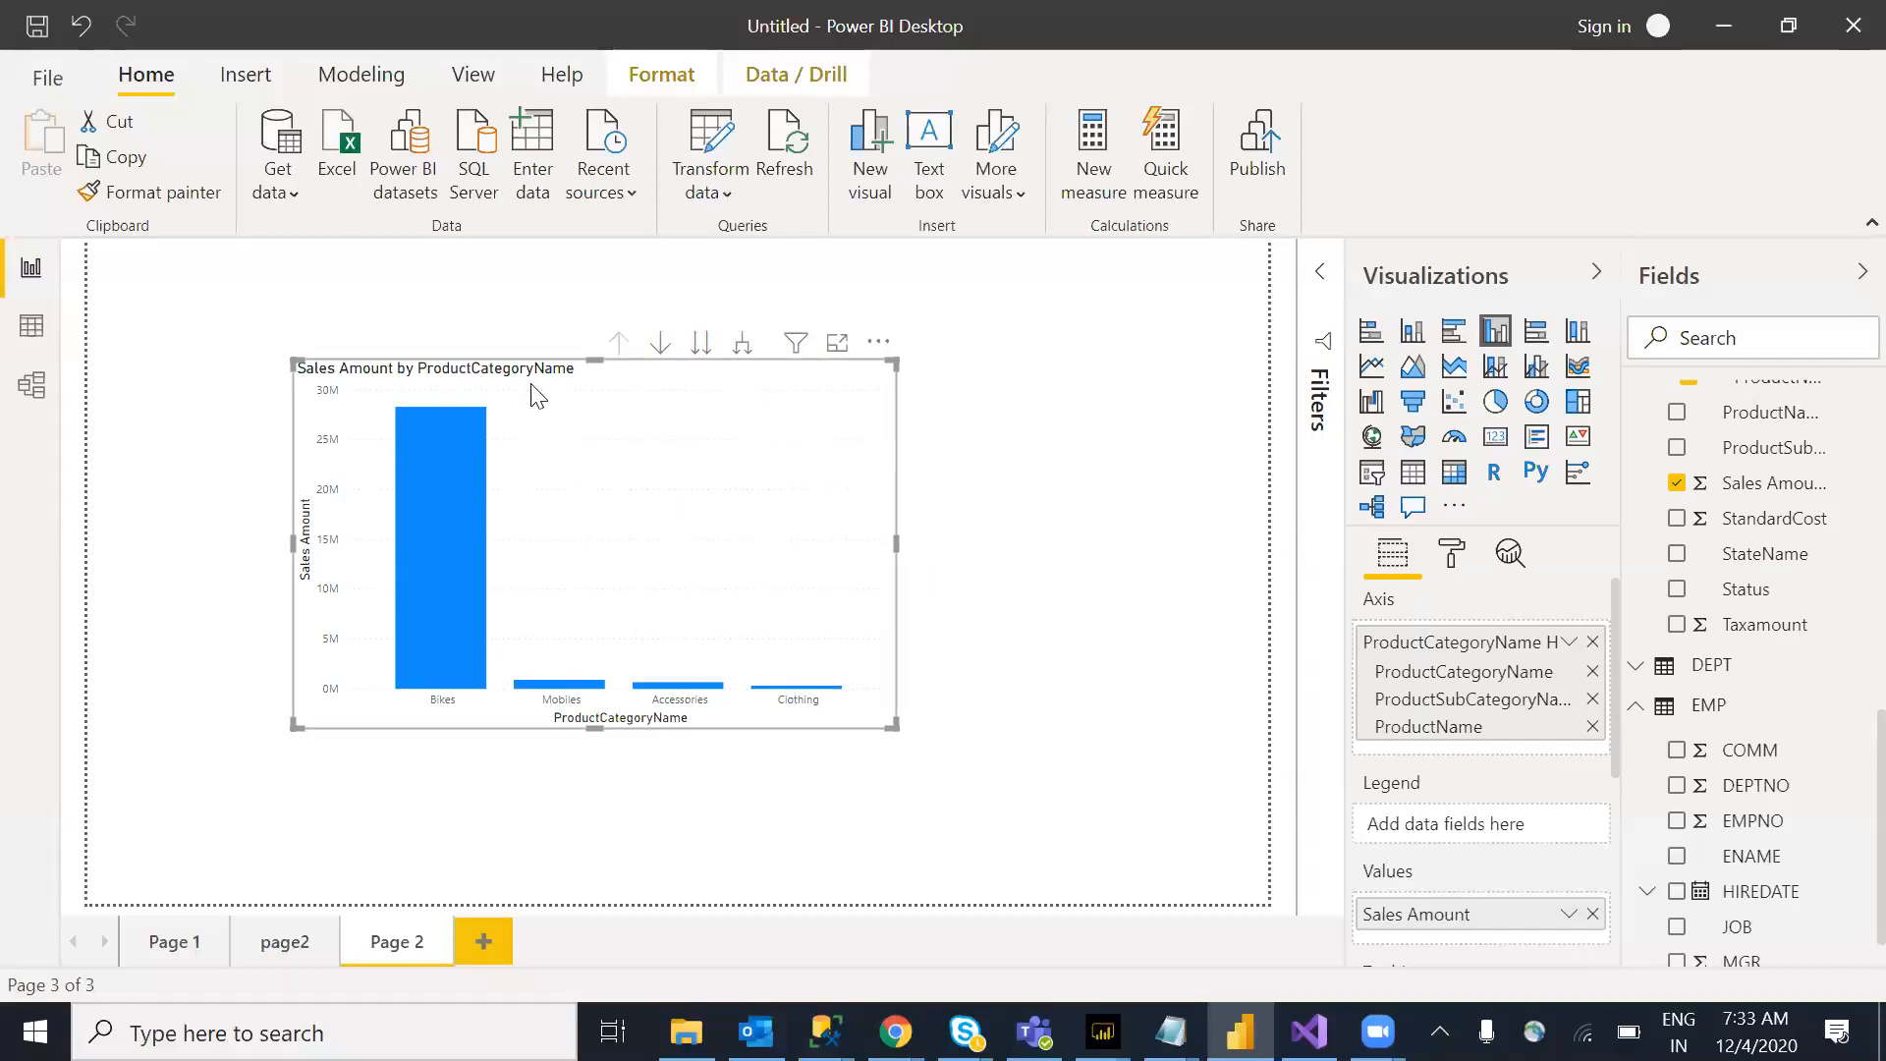
left_click(180, 949)
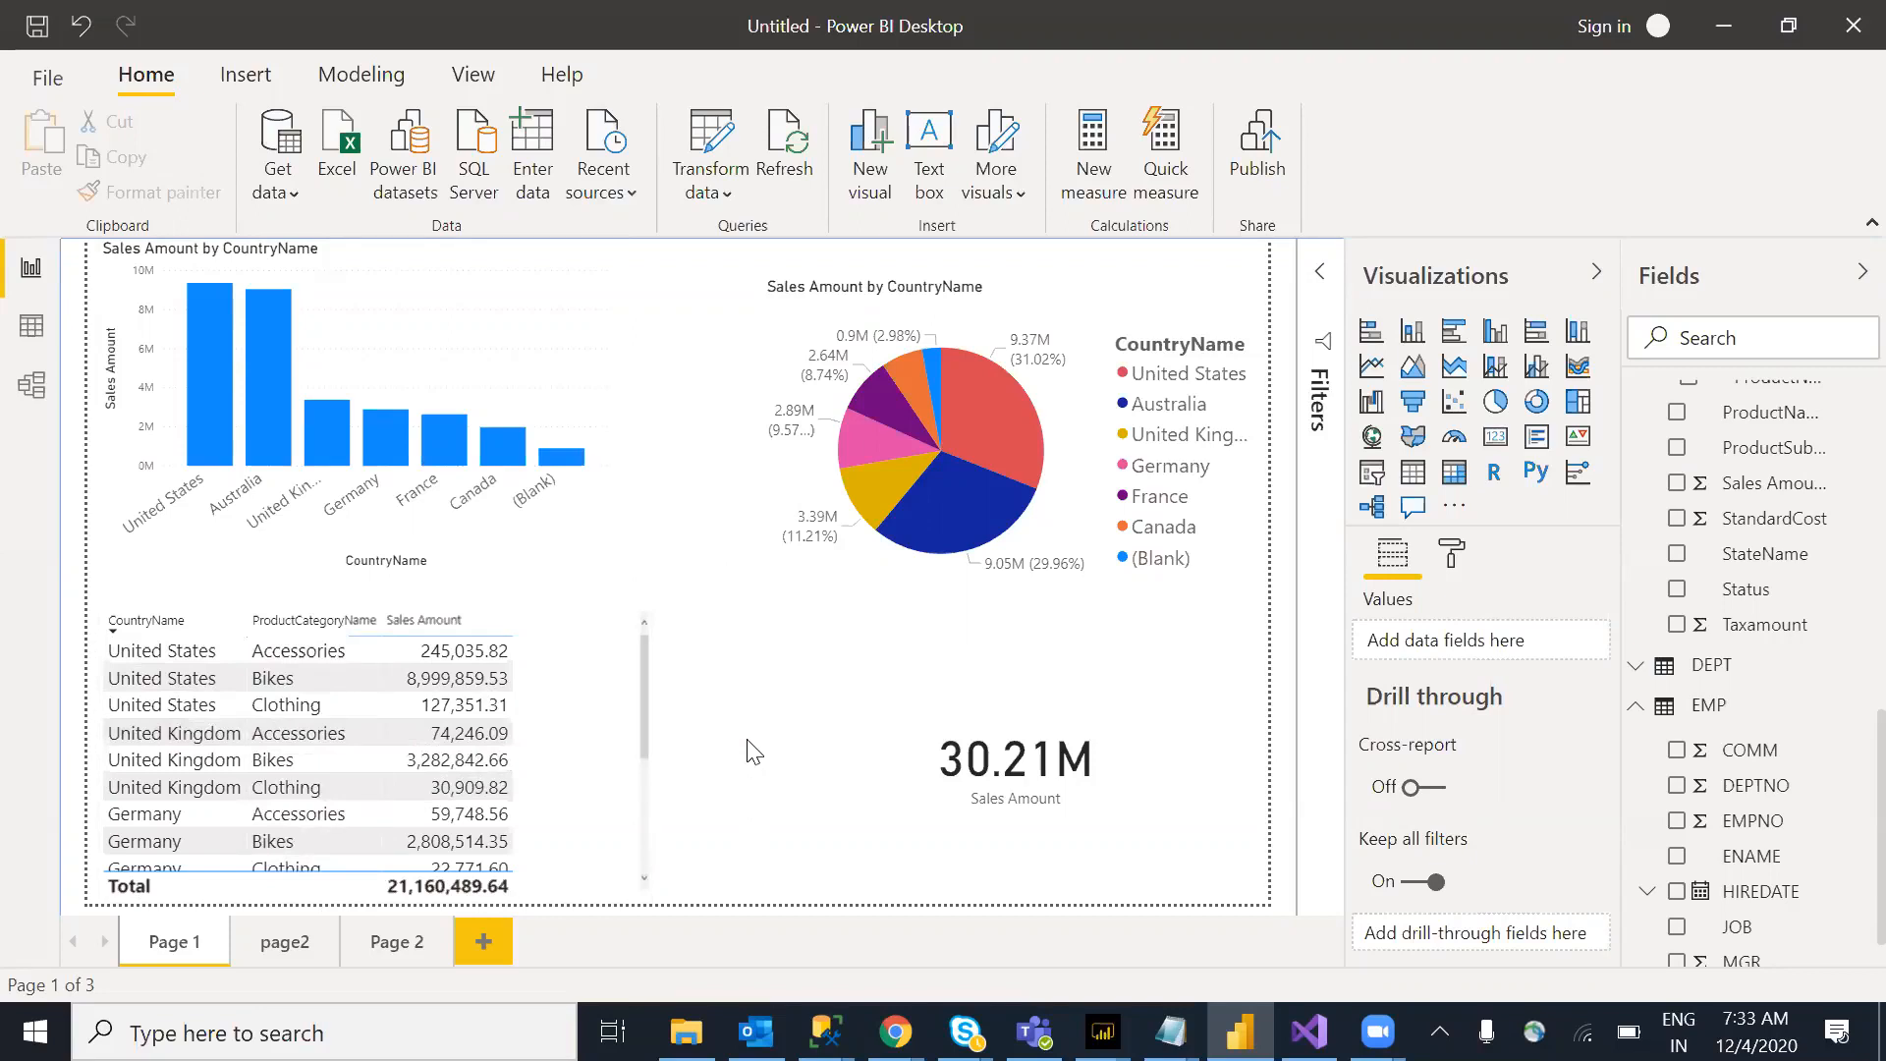
left_click(285, 945)
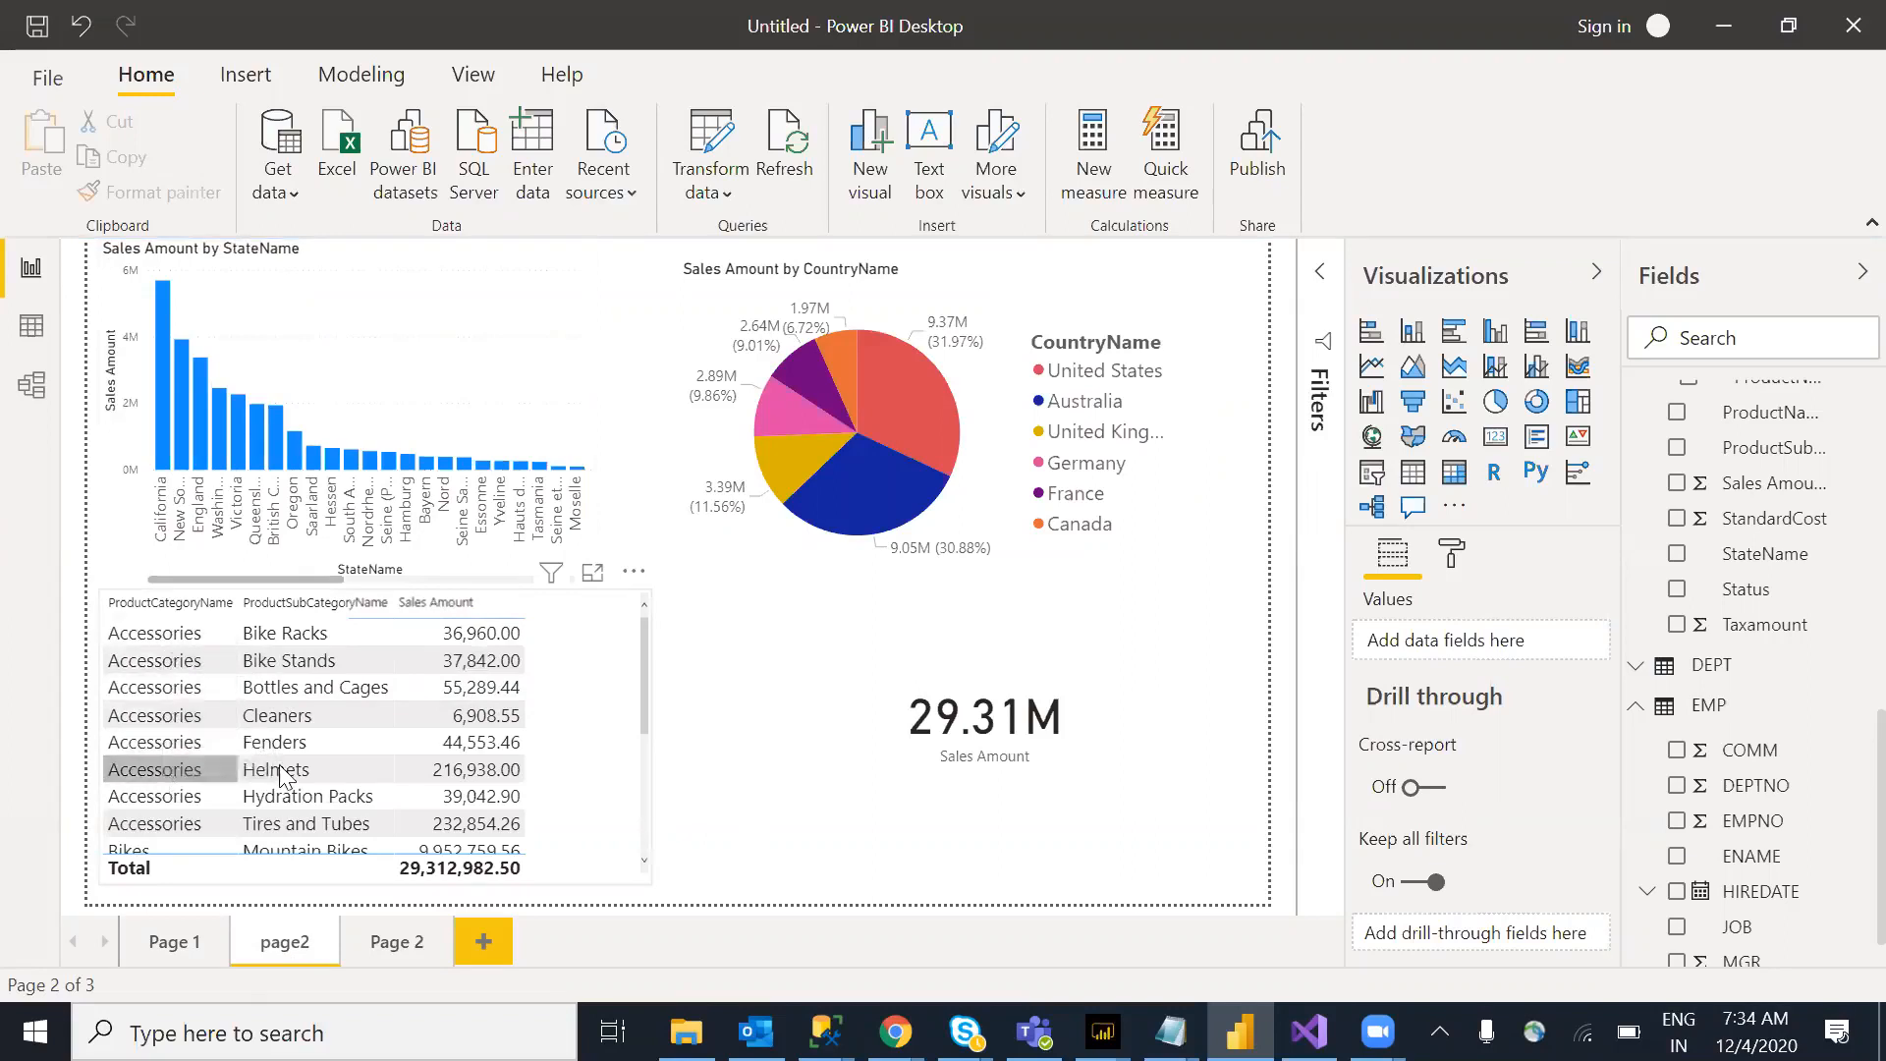
left_click(181, 946)
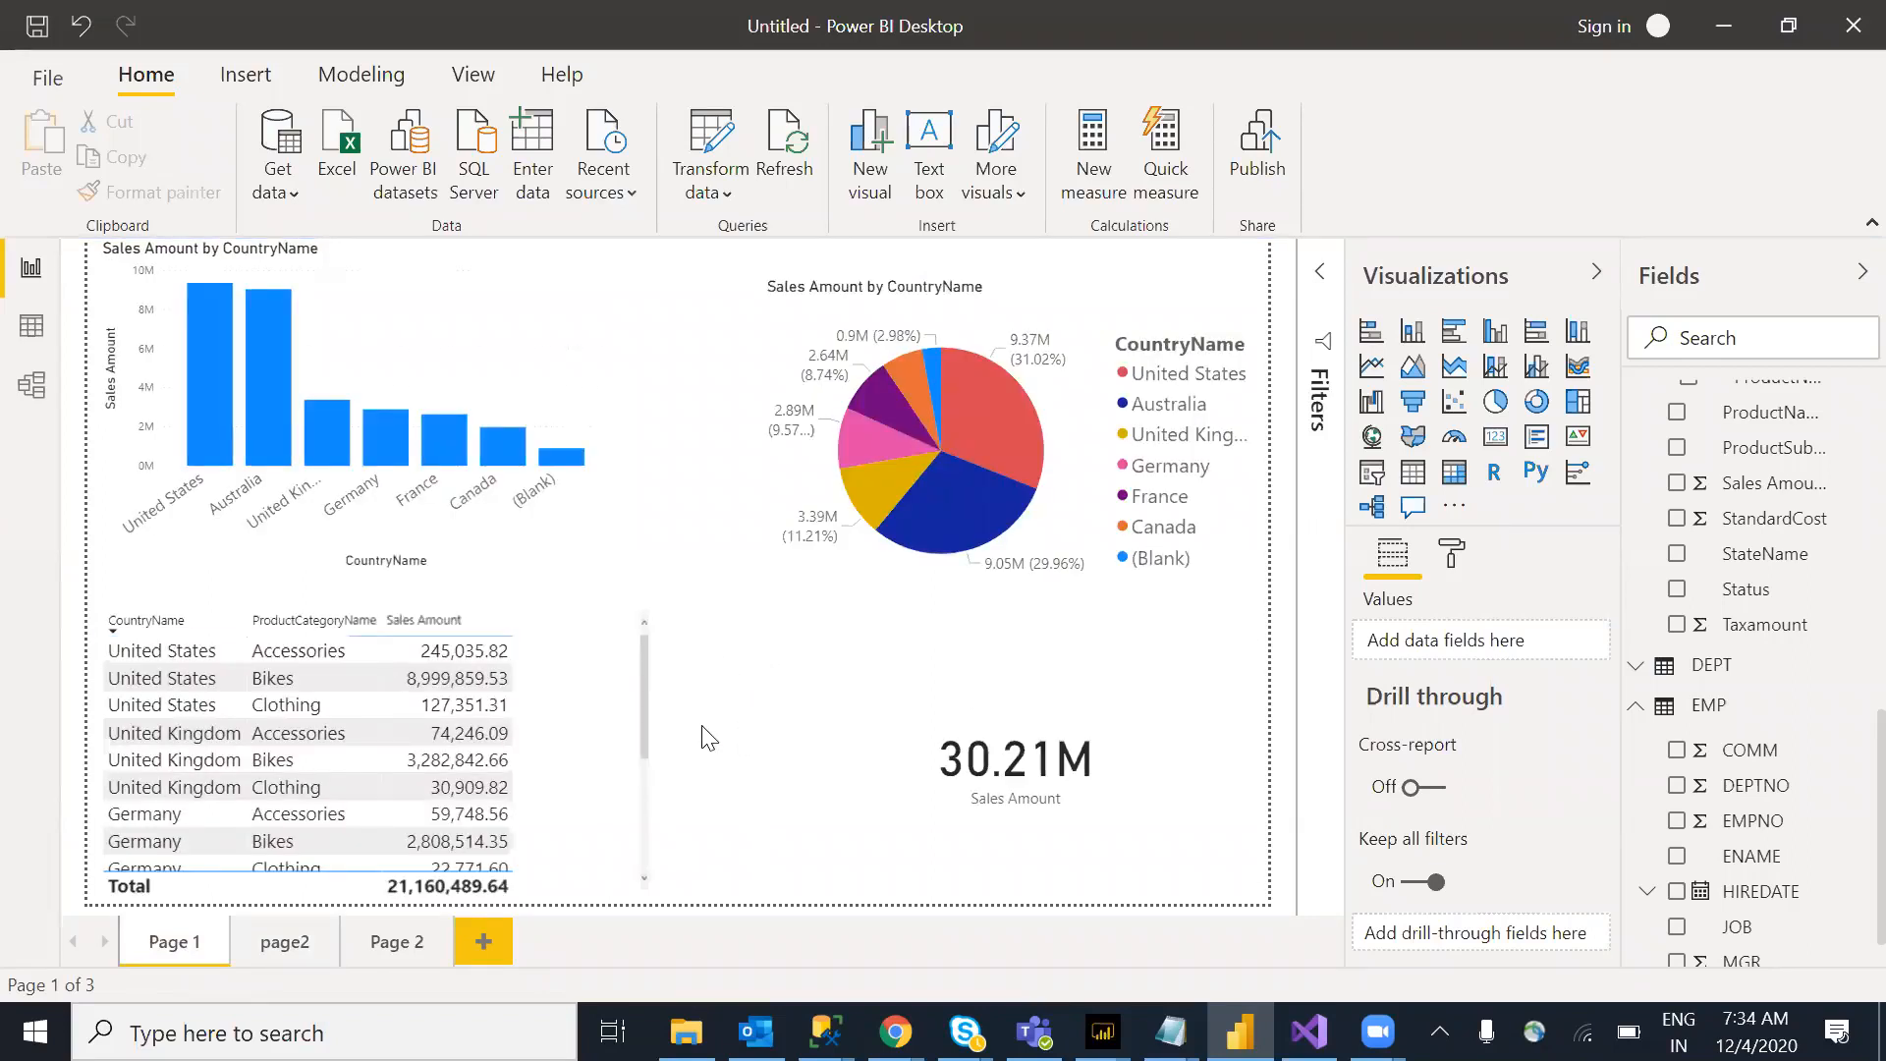
Step: Check the context options of the Sales Amount by CountryName column chart on Page 1 for drill-through
left_click(438, 393)
right_click(439, 394)
mouse_move(587, 446)
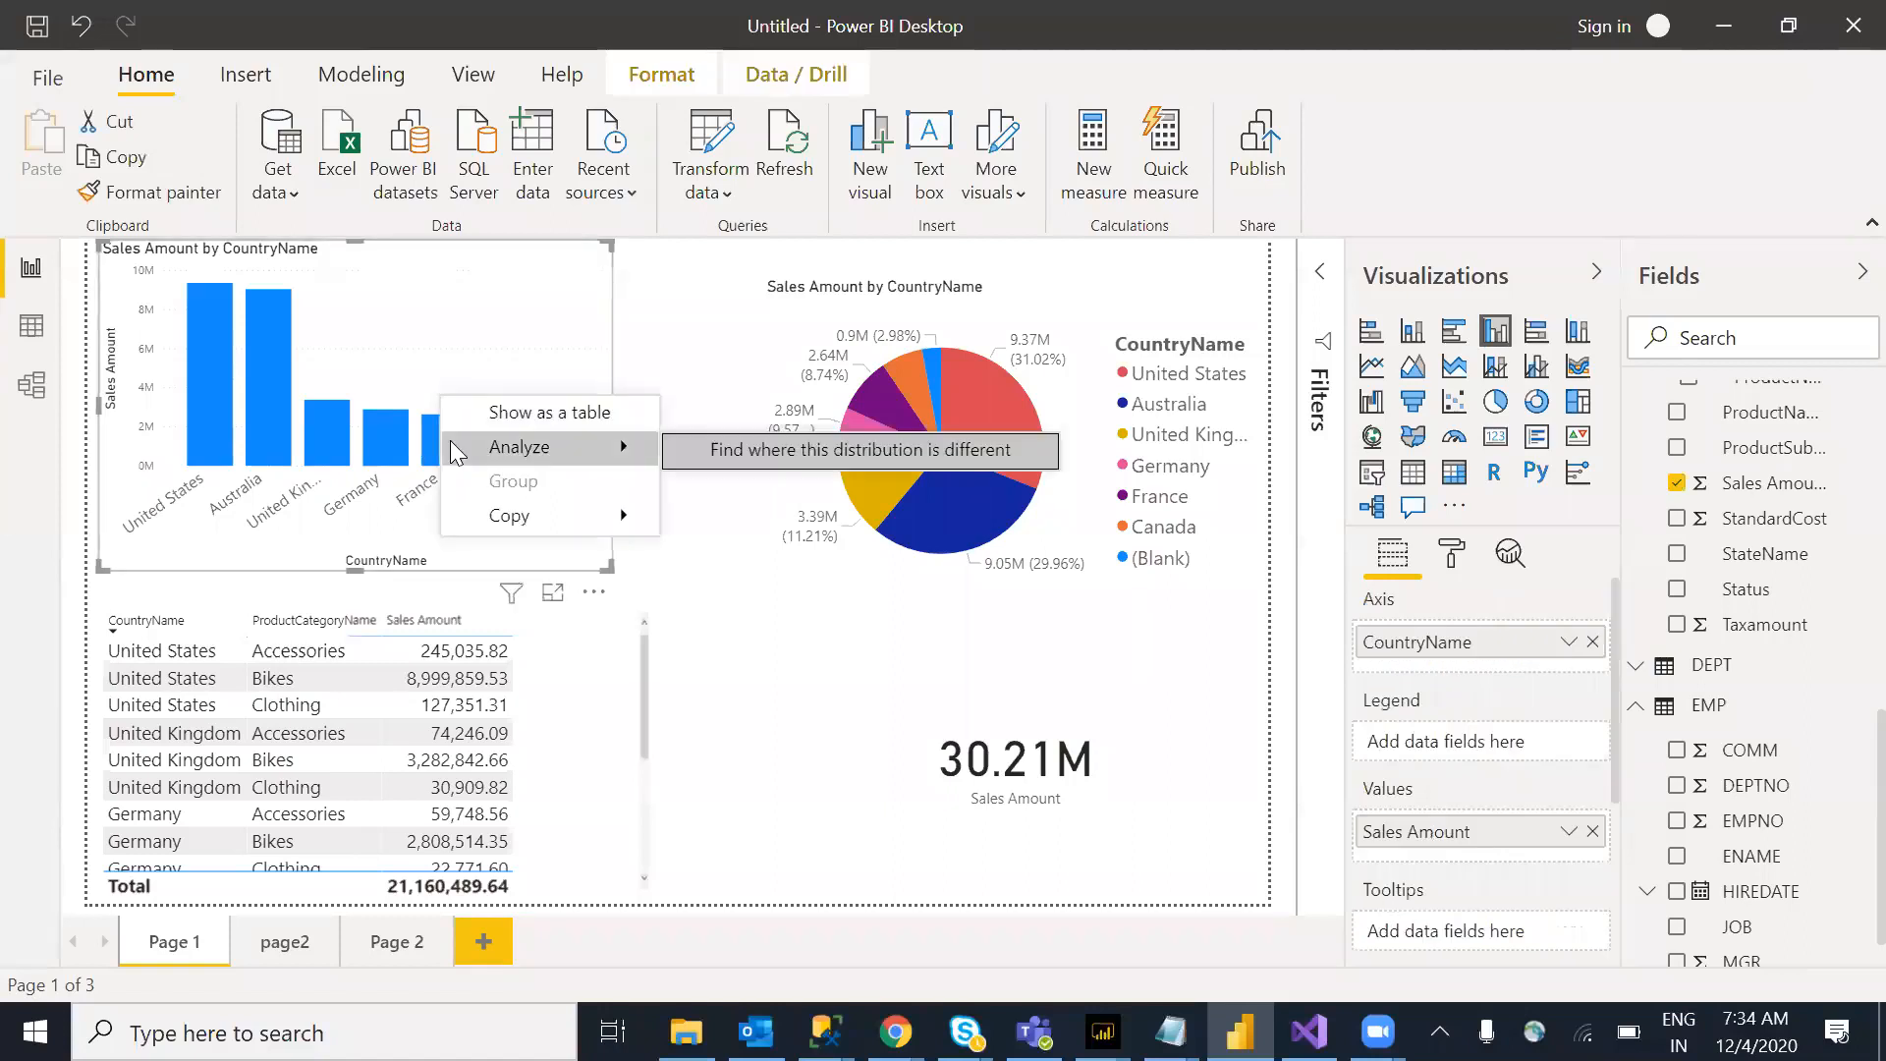
left_click(744, 754)
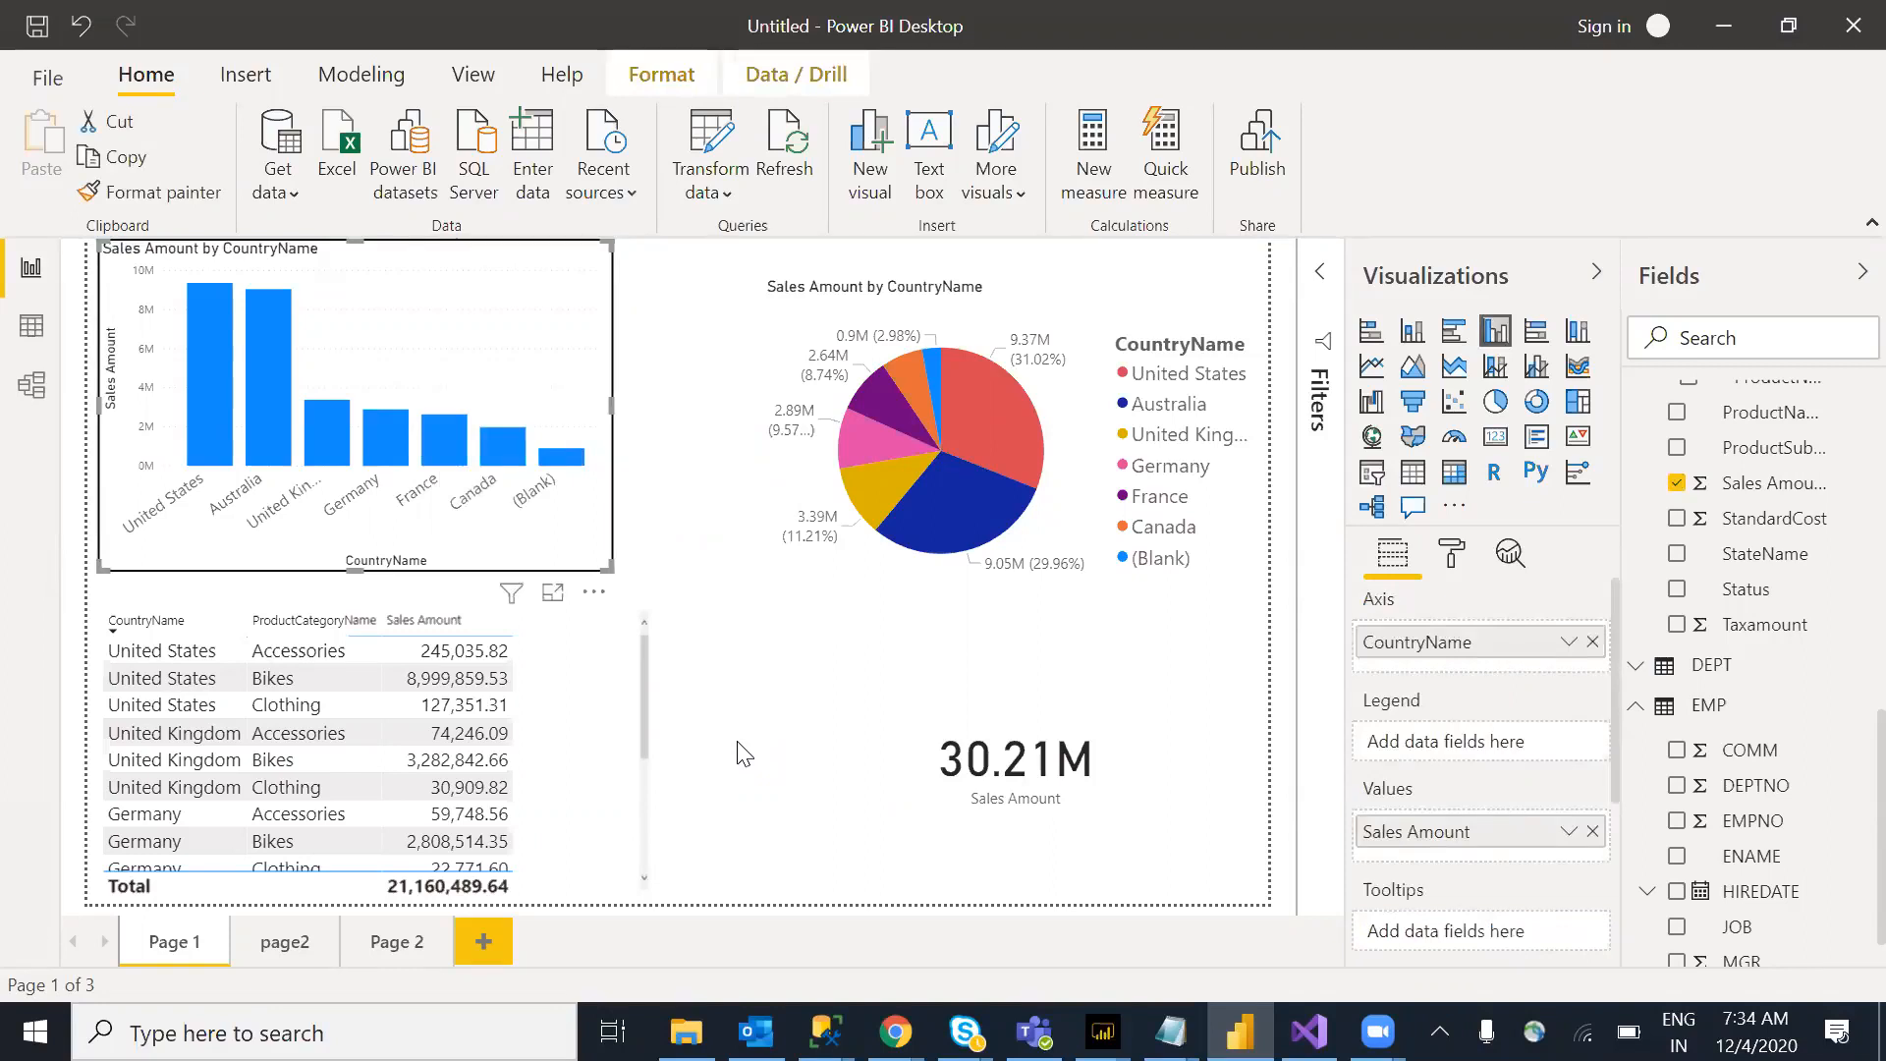
Step: Add CountryName as the drill-through field of page2
left_click(285, 943)
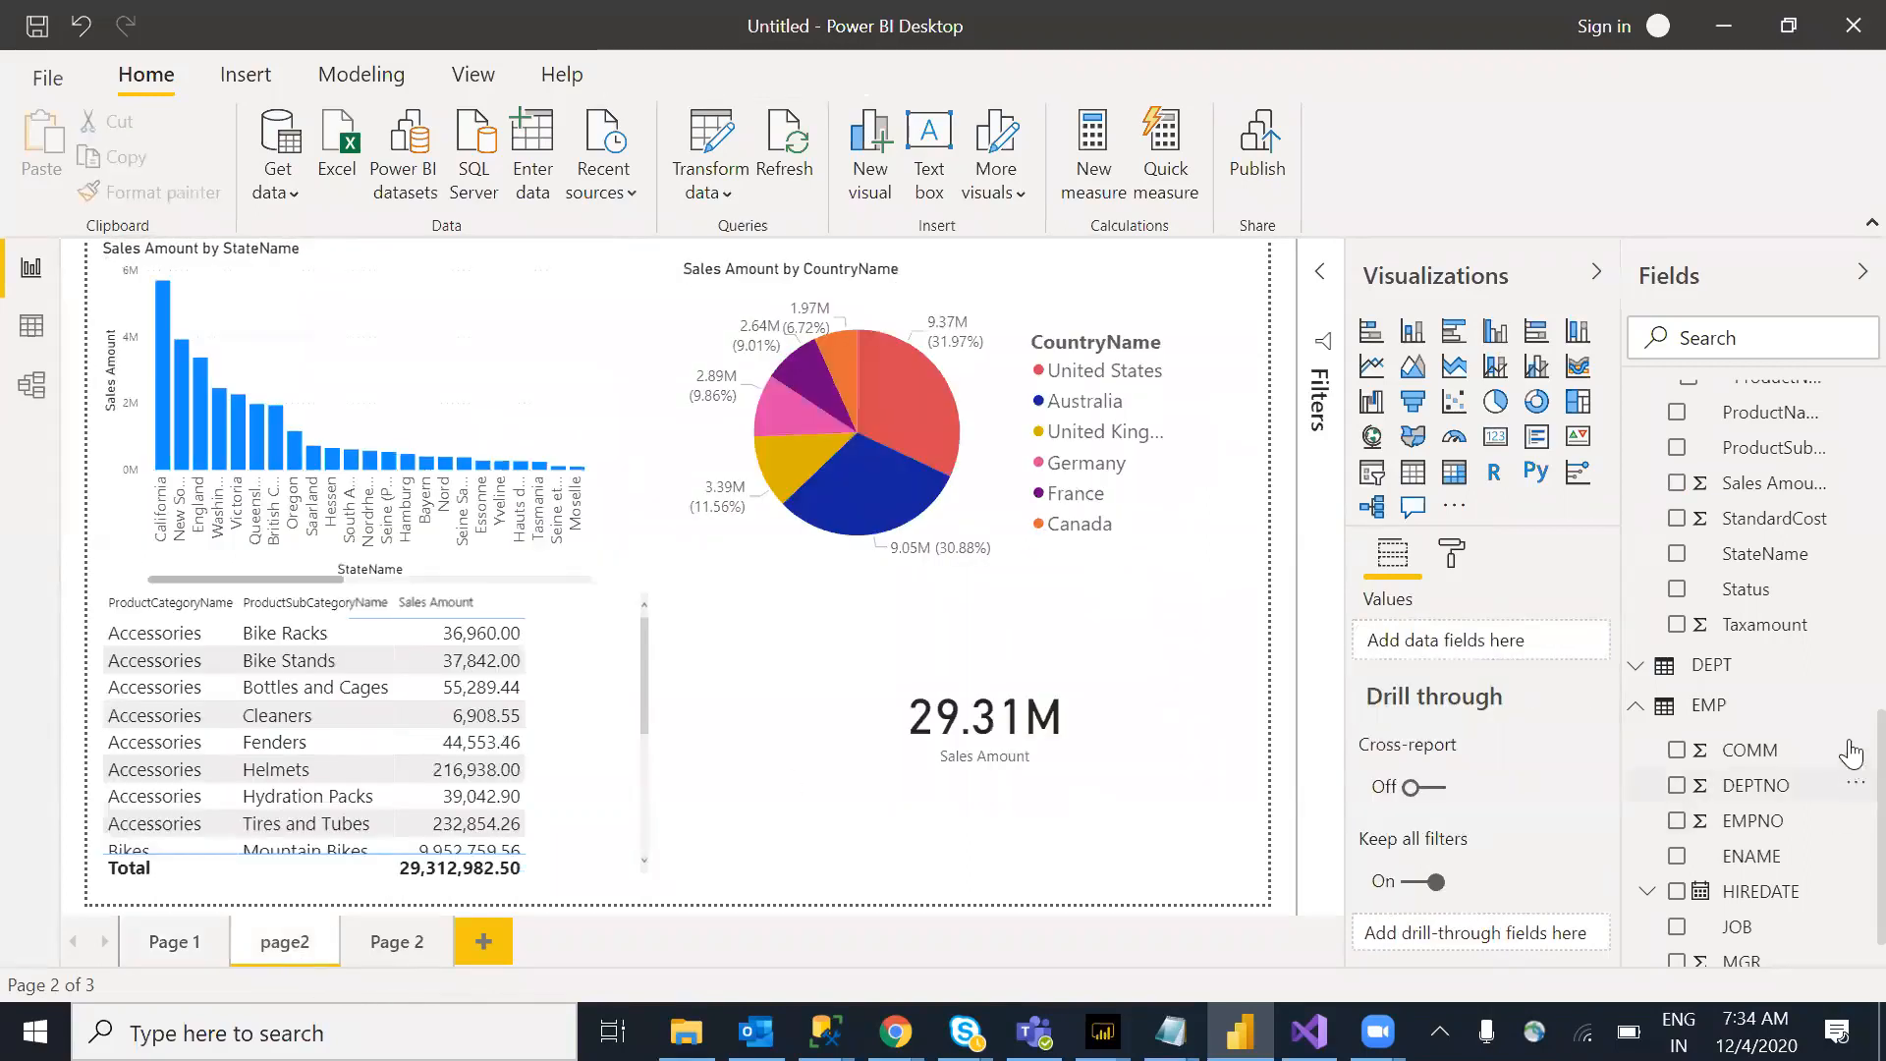
scroll(1845, 654, "up", 10)
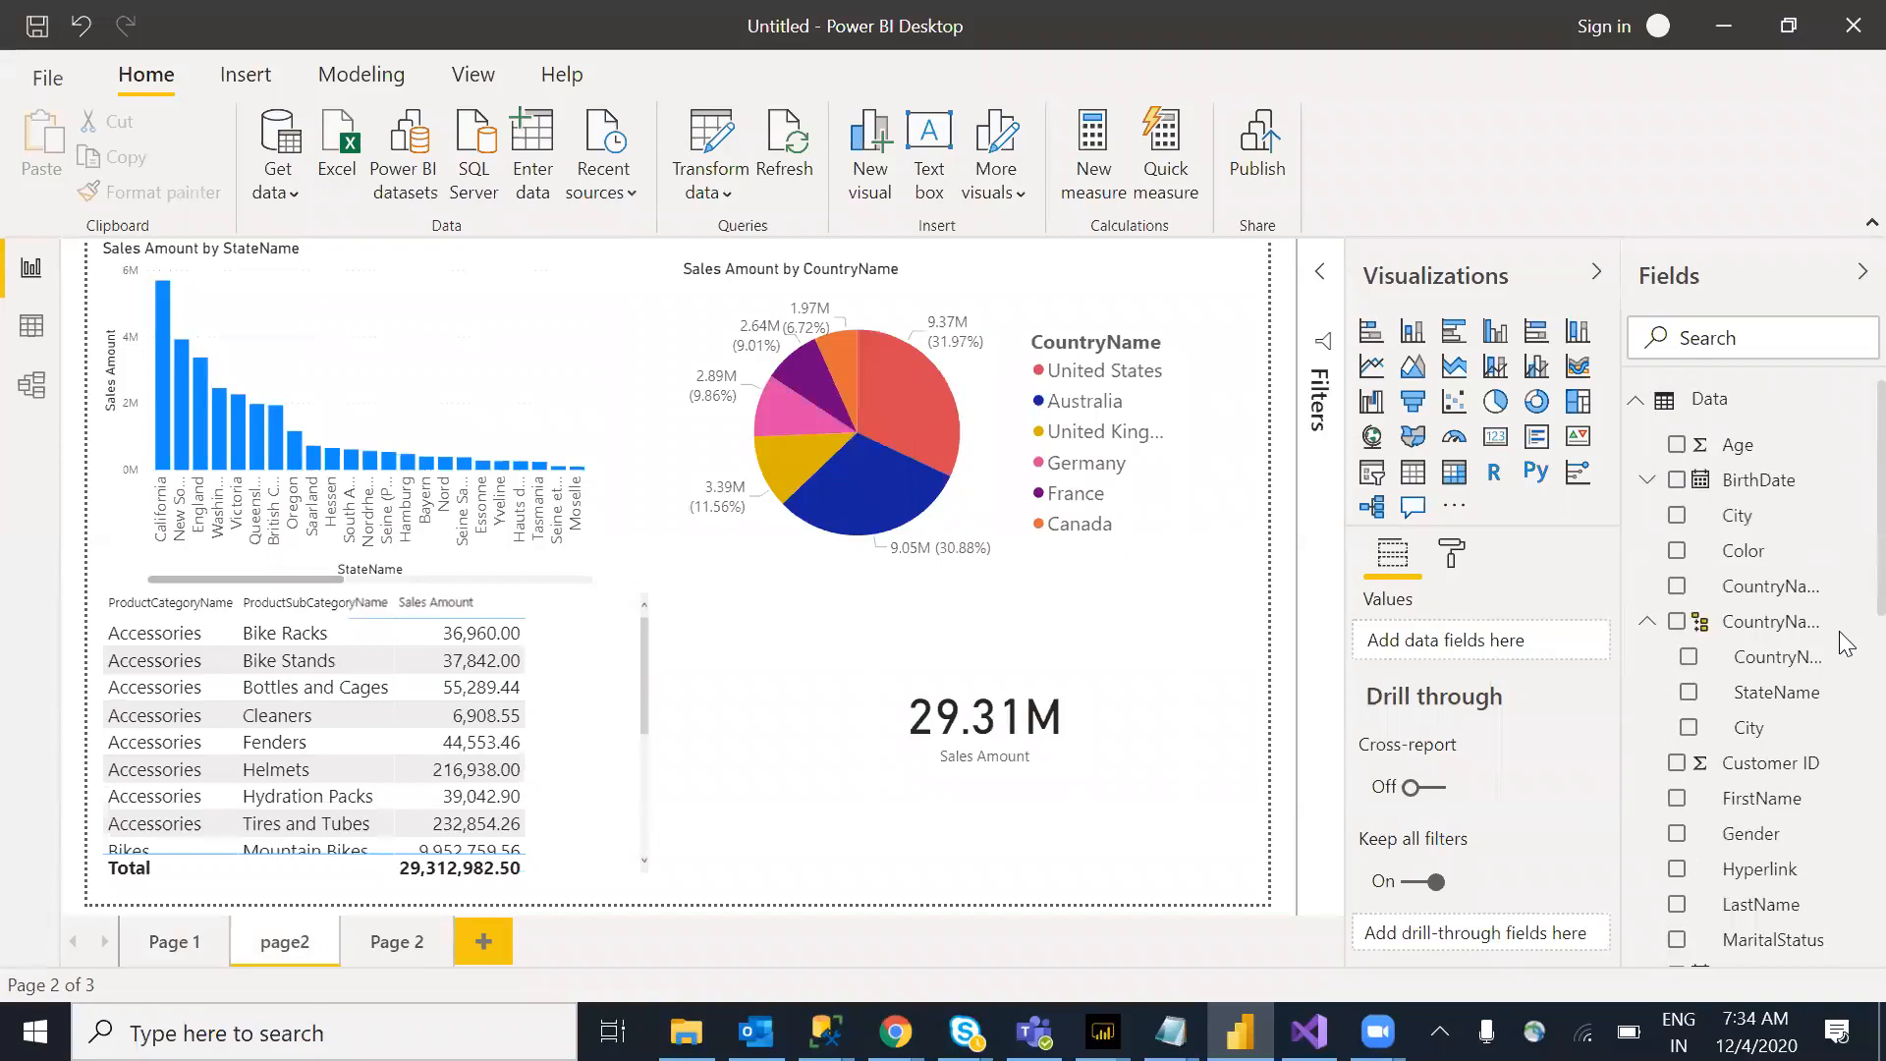
left_click_drag(1759, 621, 1501, 945)
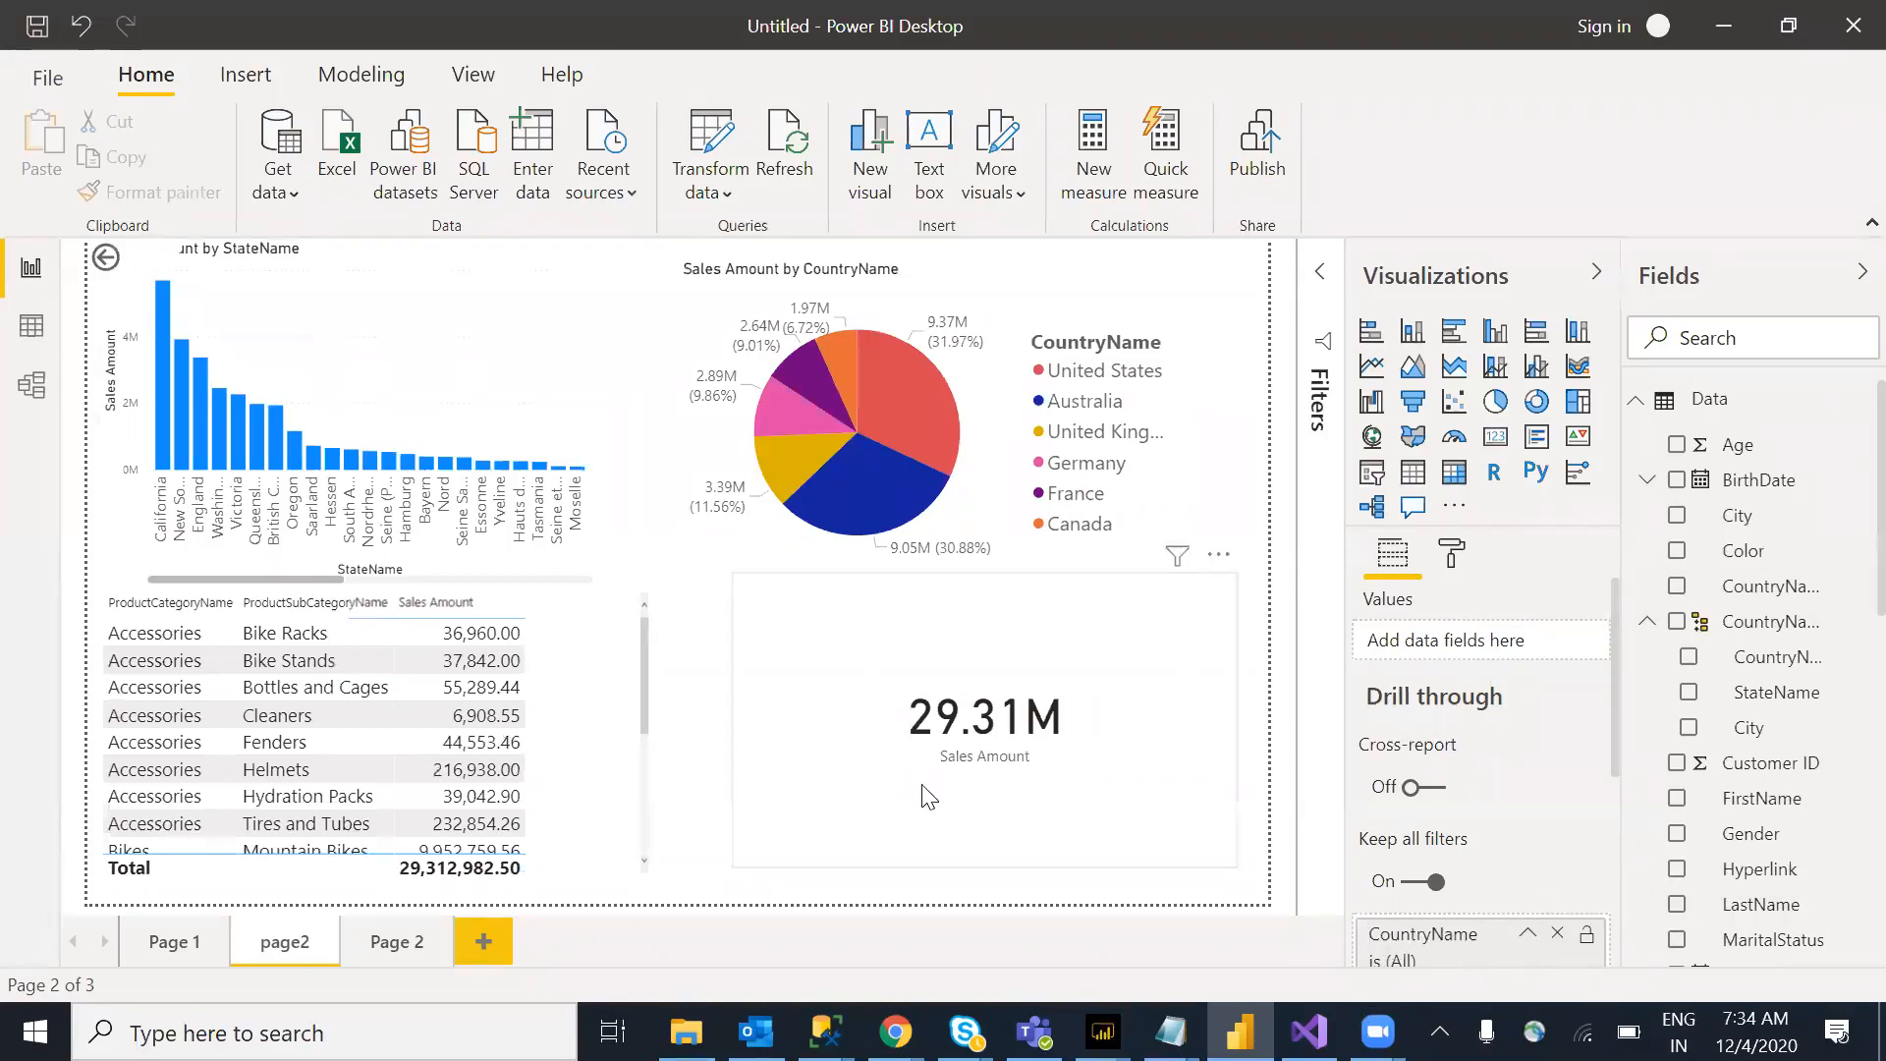
Step: Return to Page 1 and check which options the column chart offers on its empty plot area
left_click(162, 941)
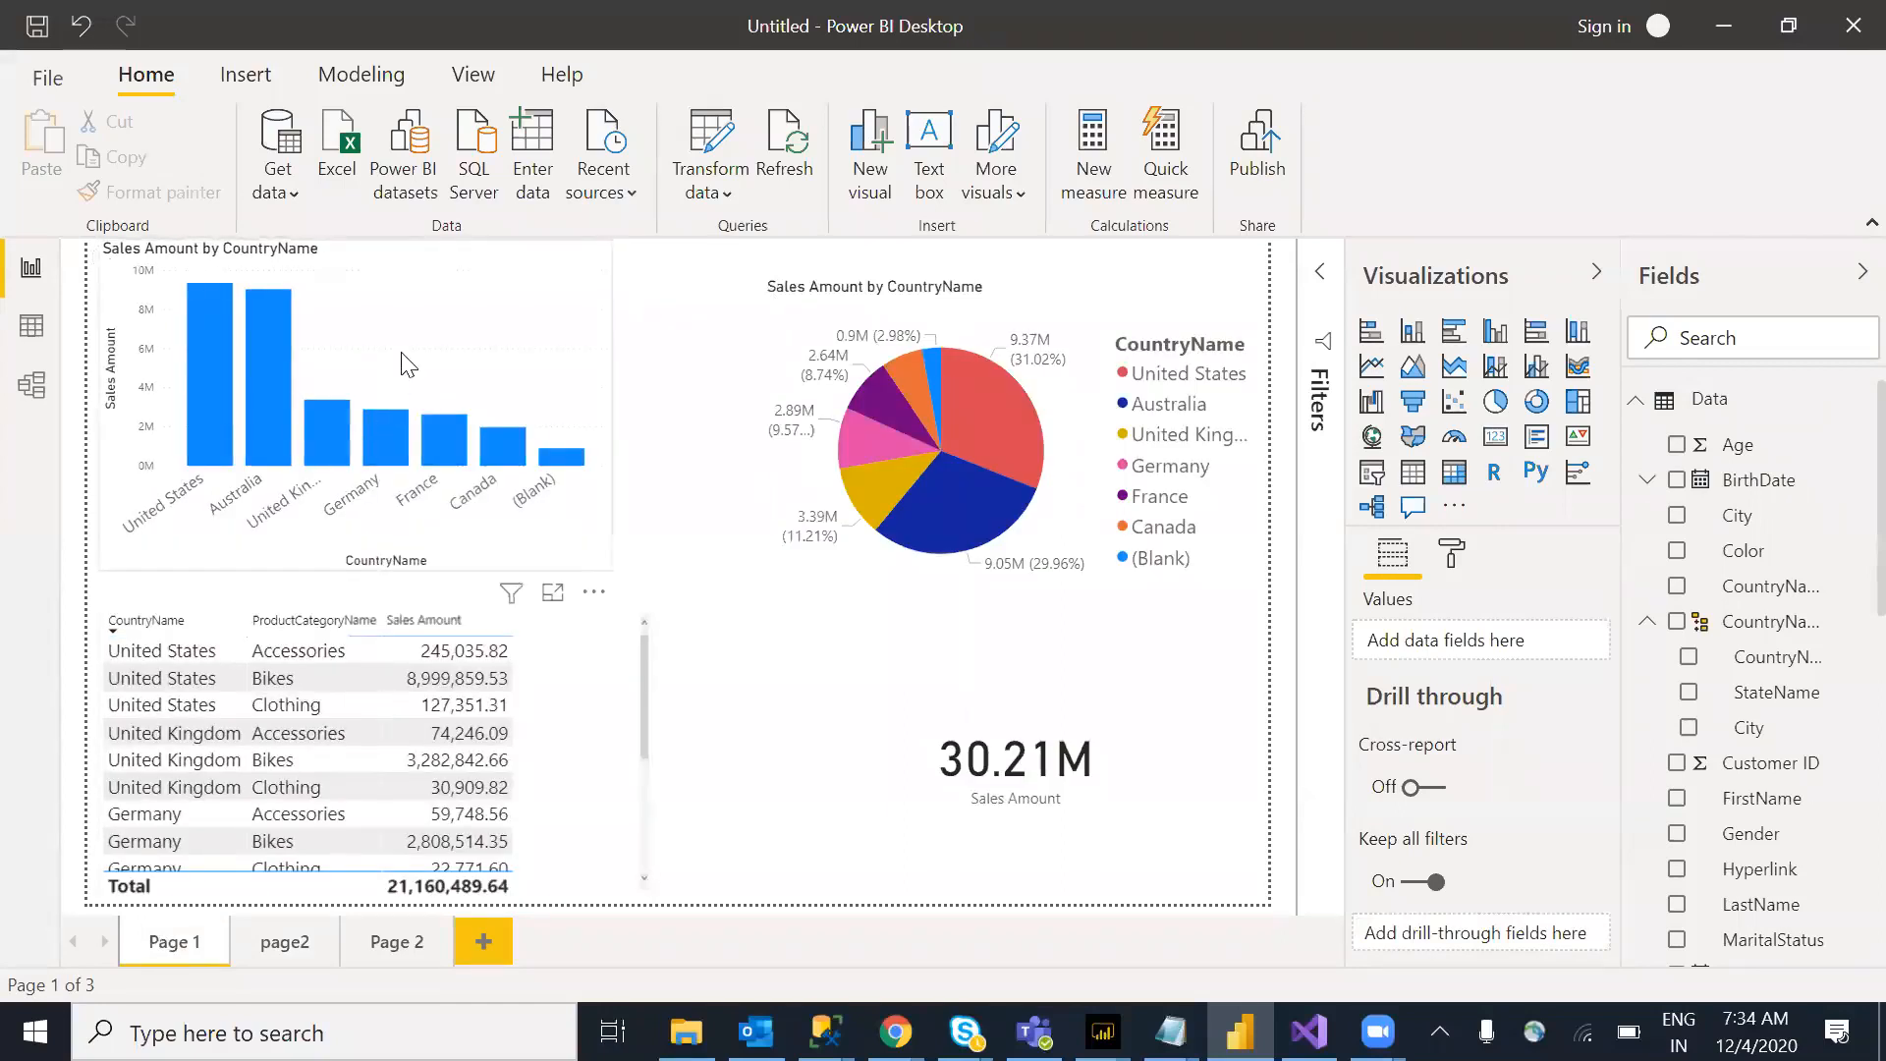
right_click(402, 353)
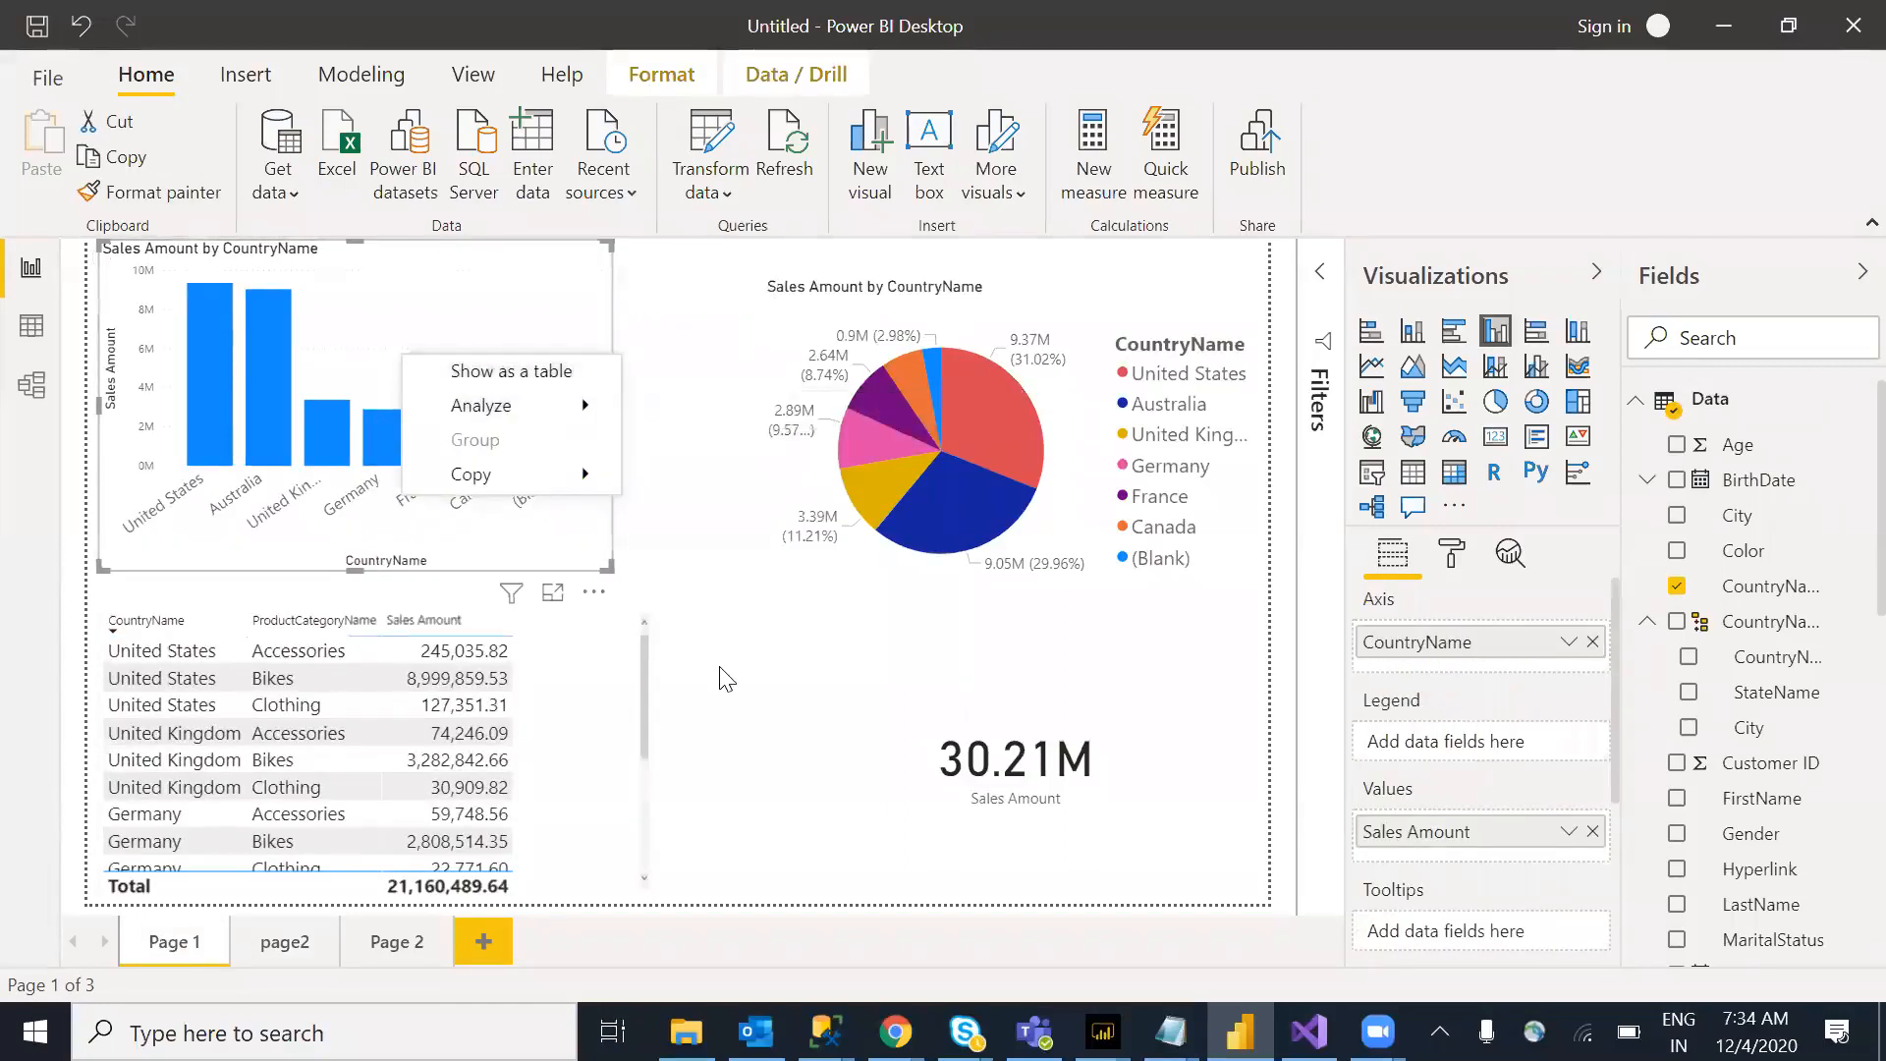
left_click(404, 387)
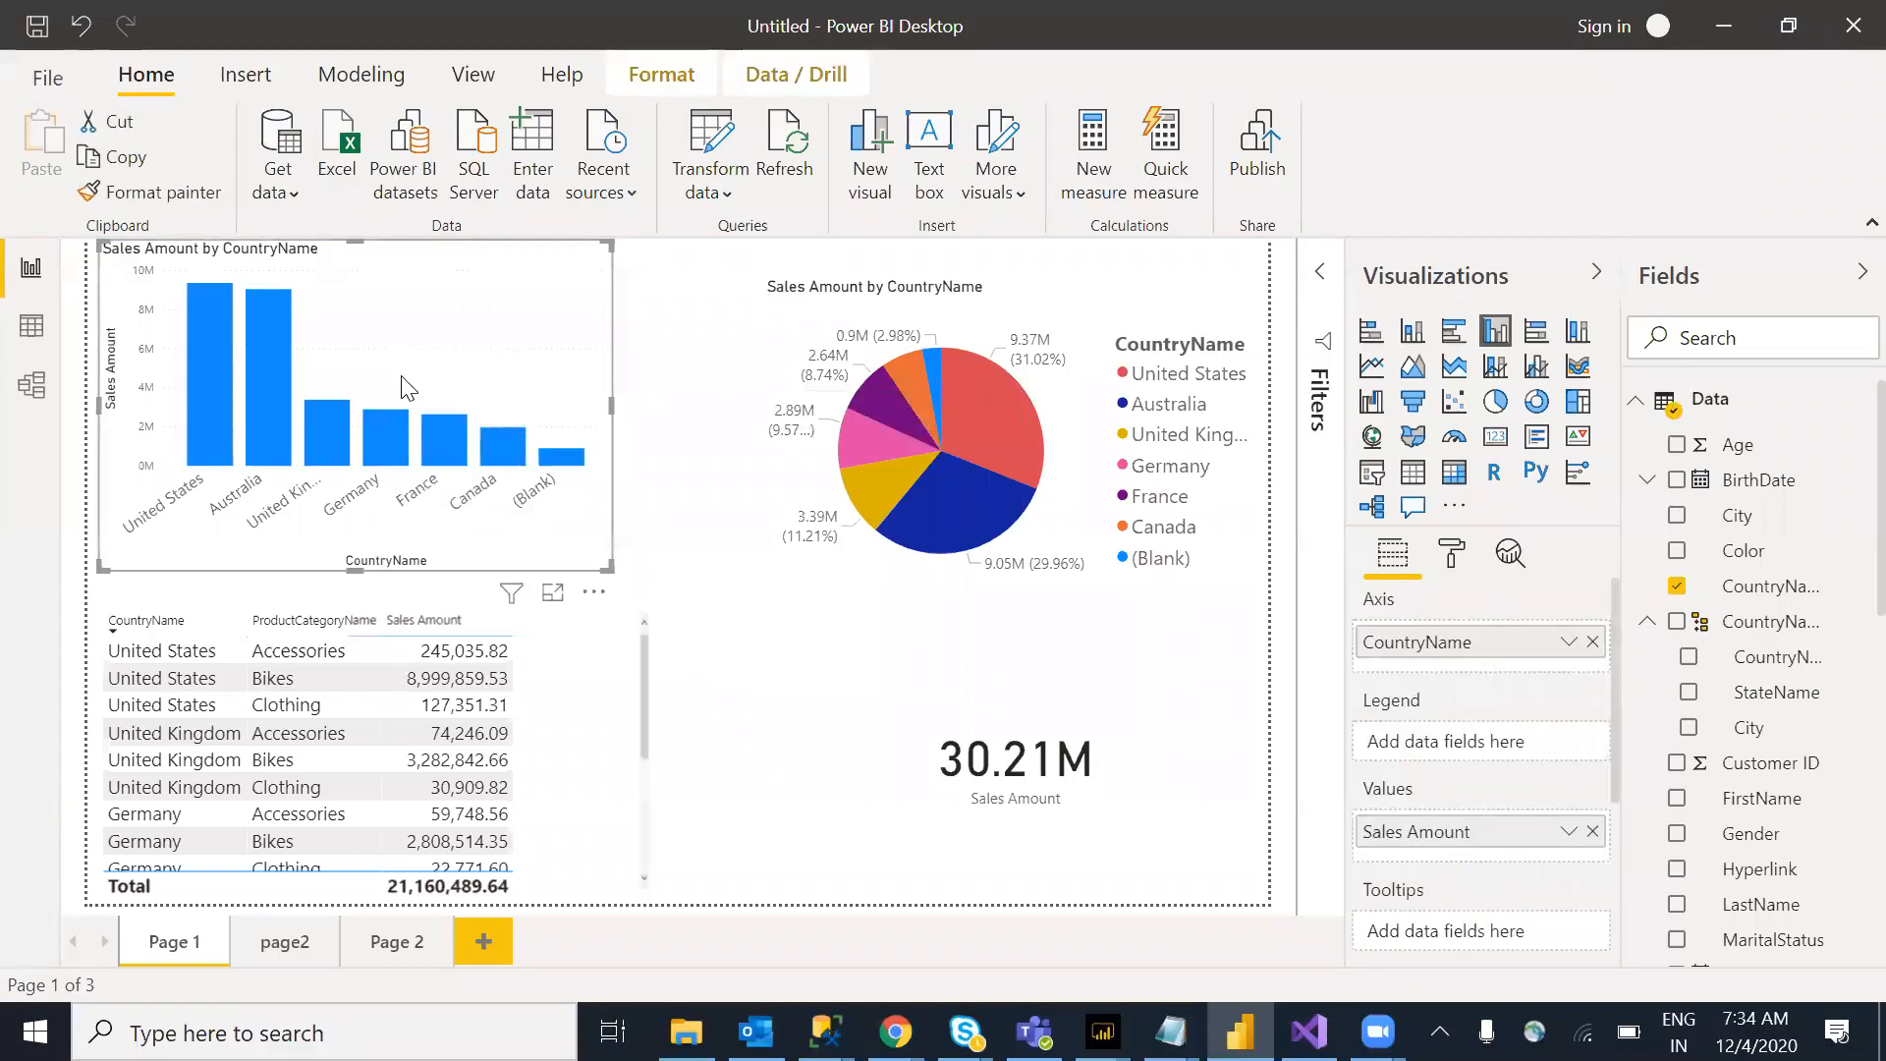
right_click(407, 388)
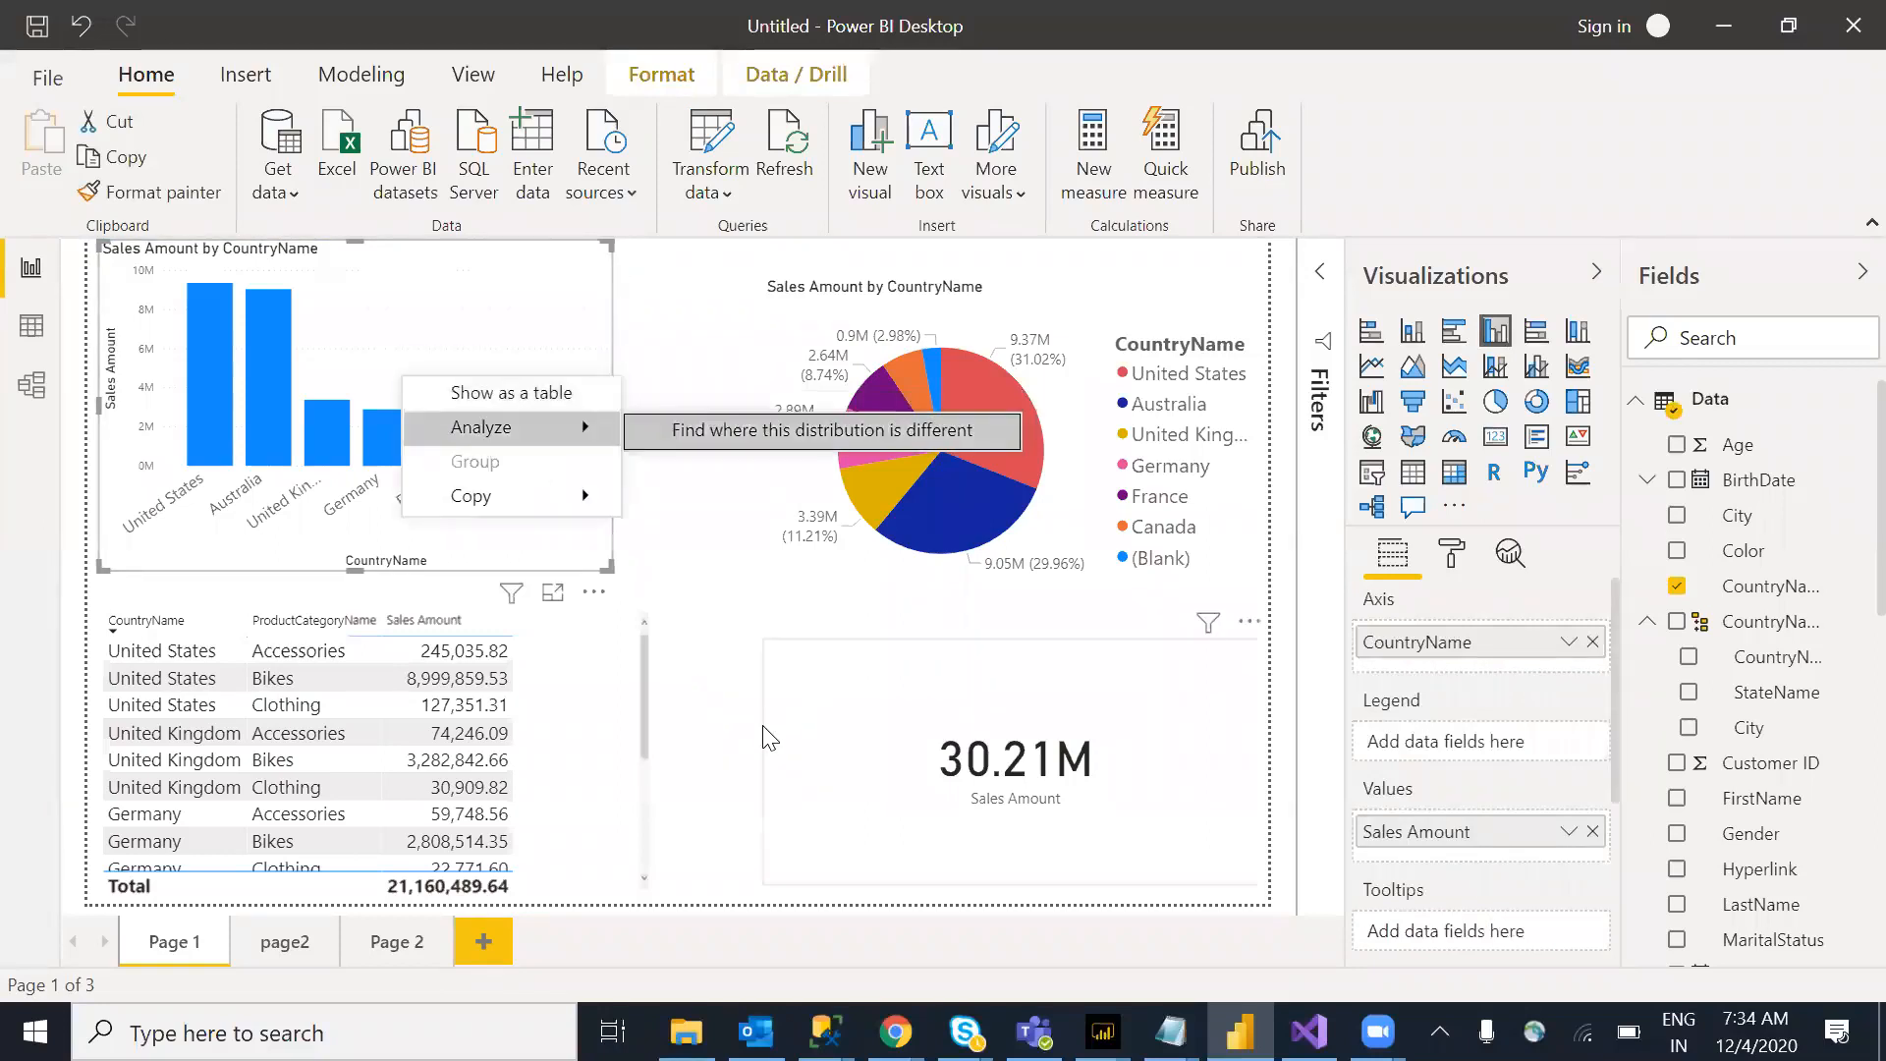
left_click(697, 743)
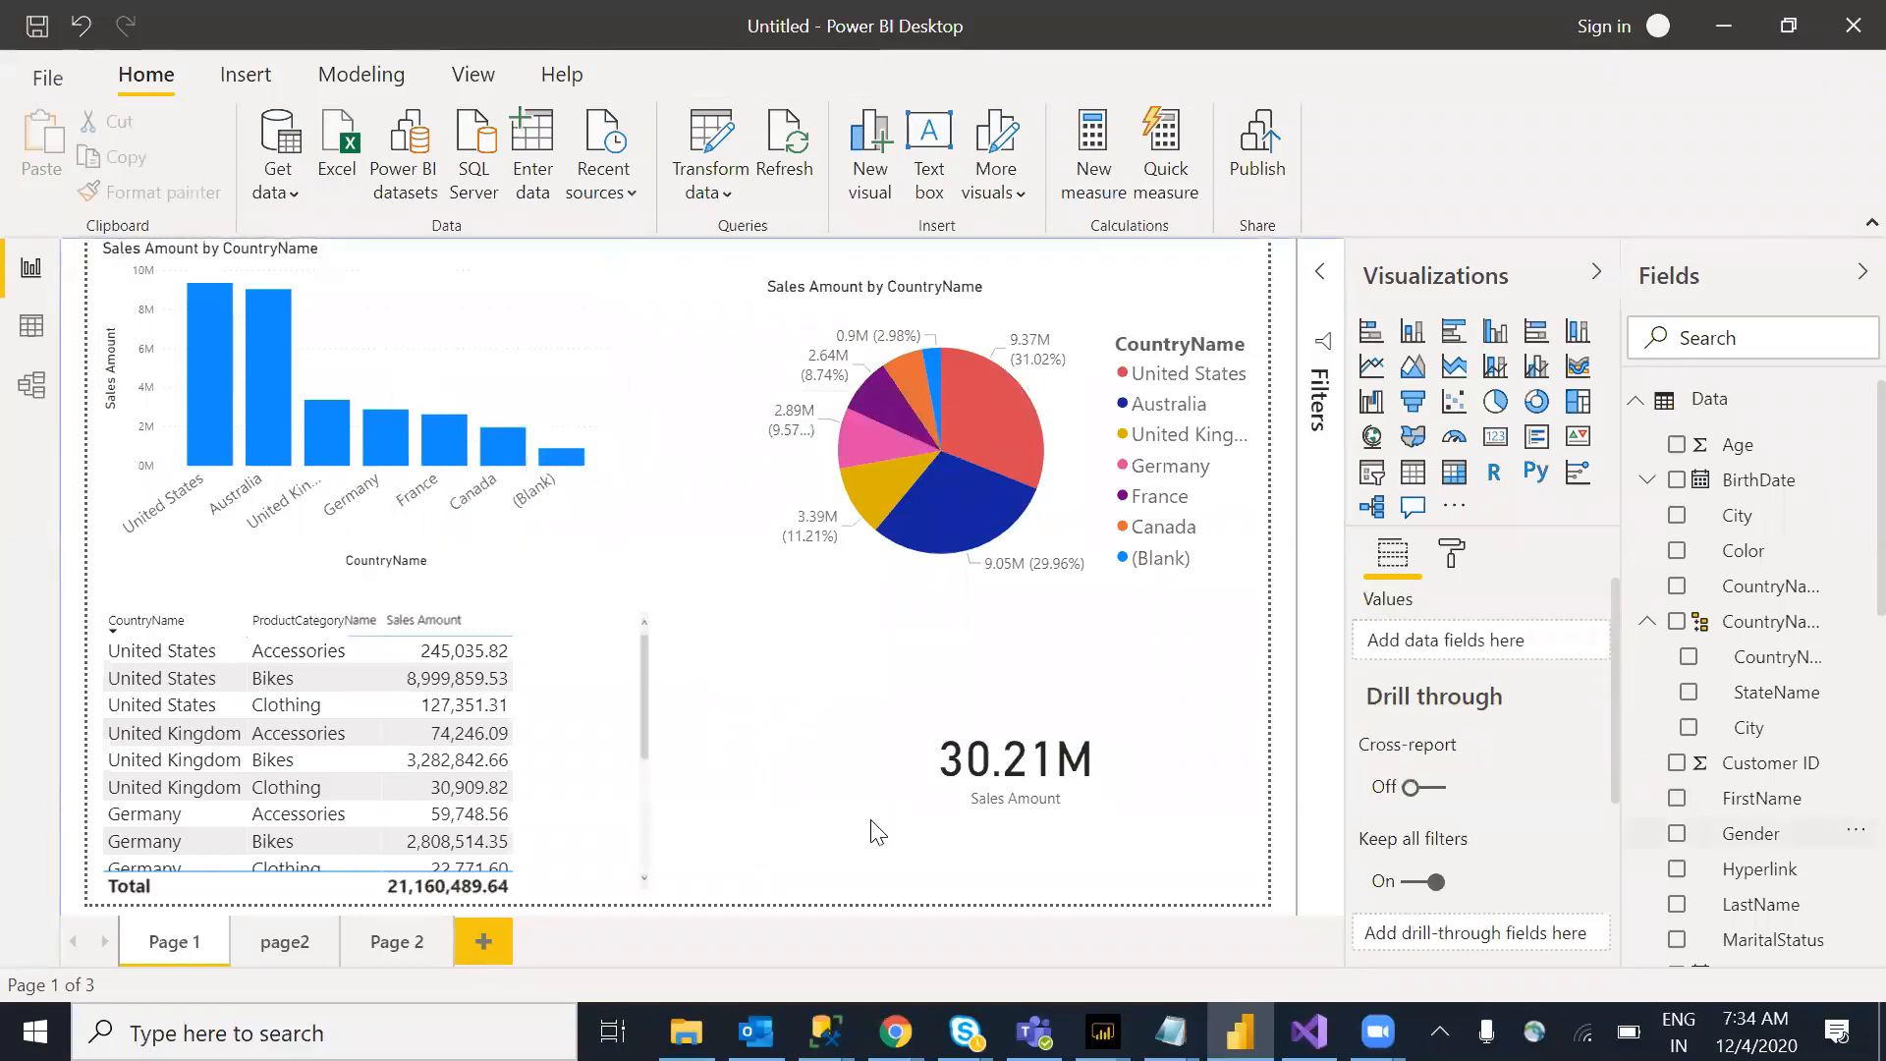
Step: Review the CountryName drill-through filter on page2 and collapse its settings
left_click(282, 951)
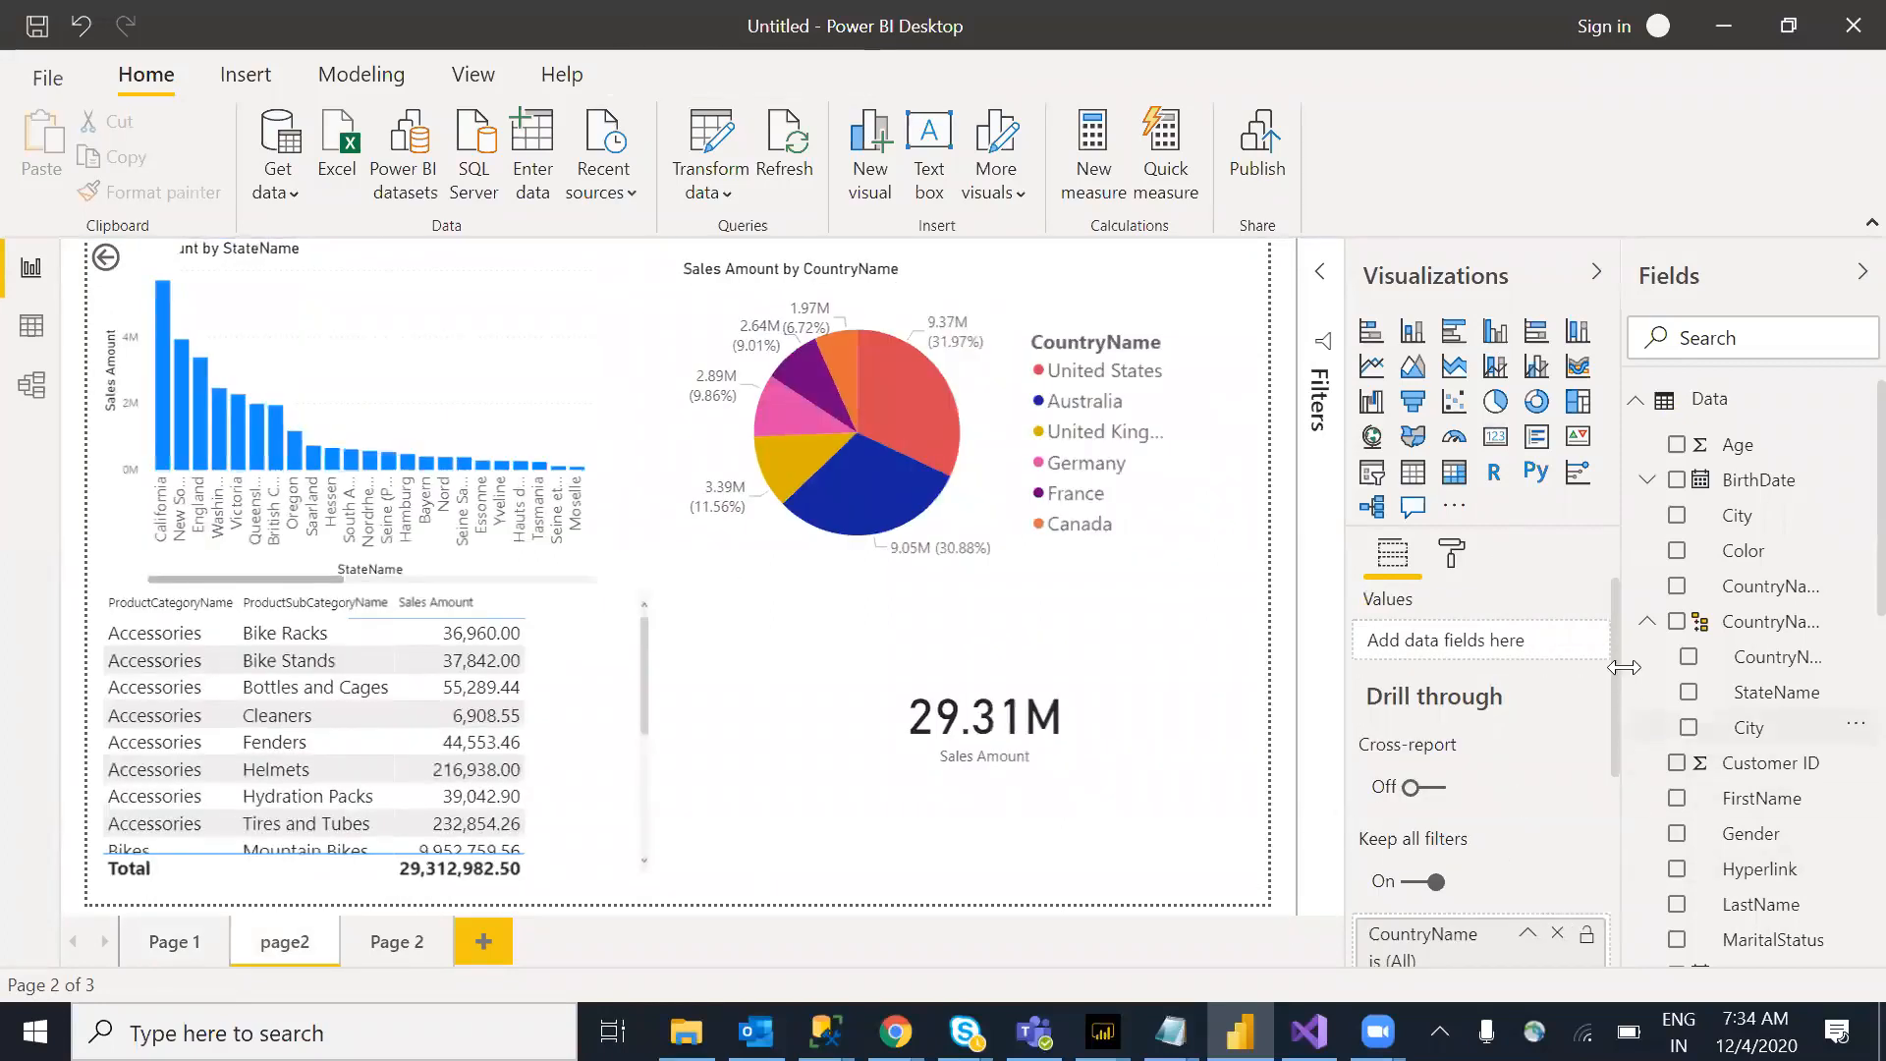
left_click_drag(1615, 644, 1639, 878)
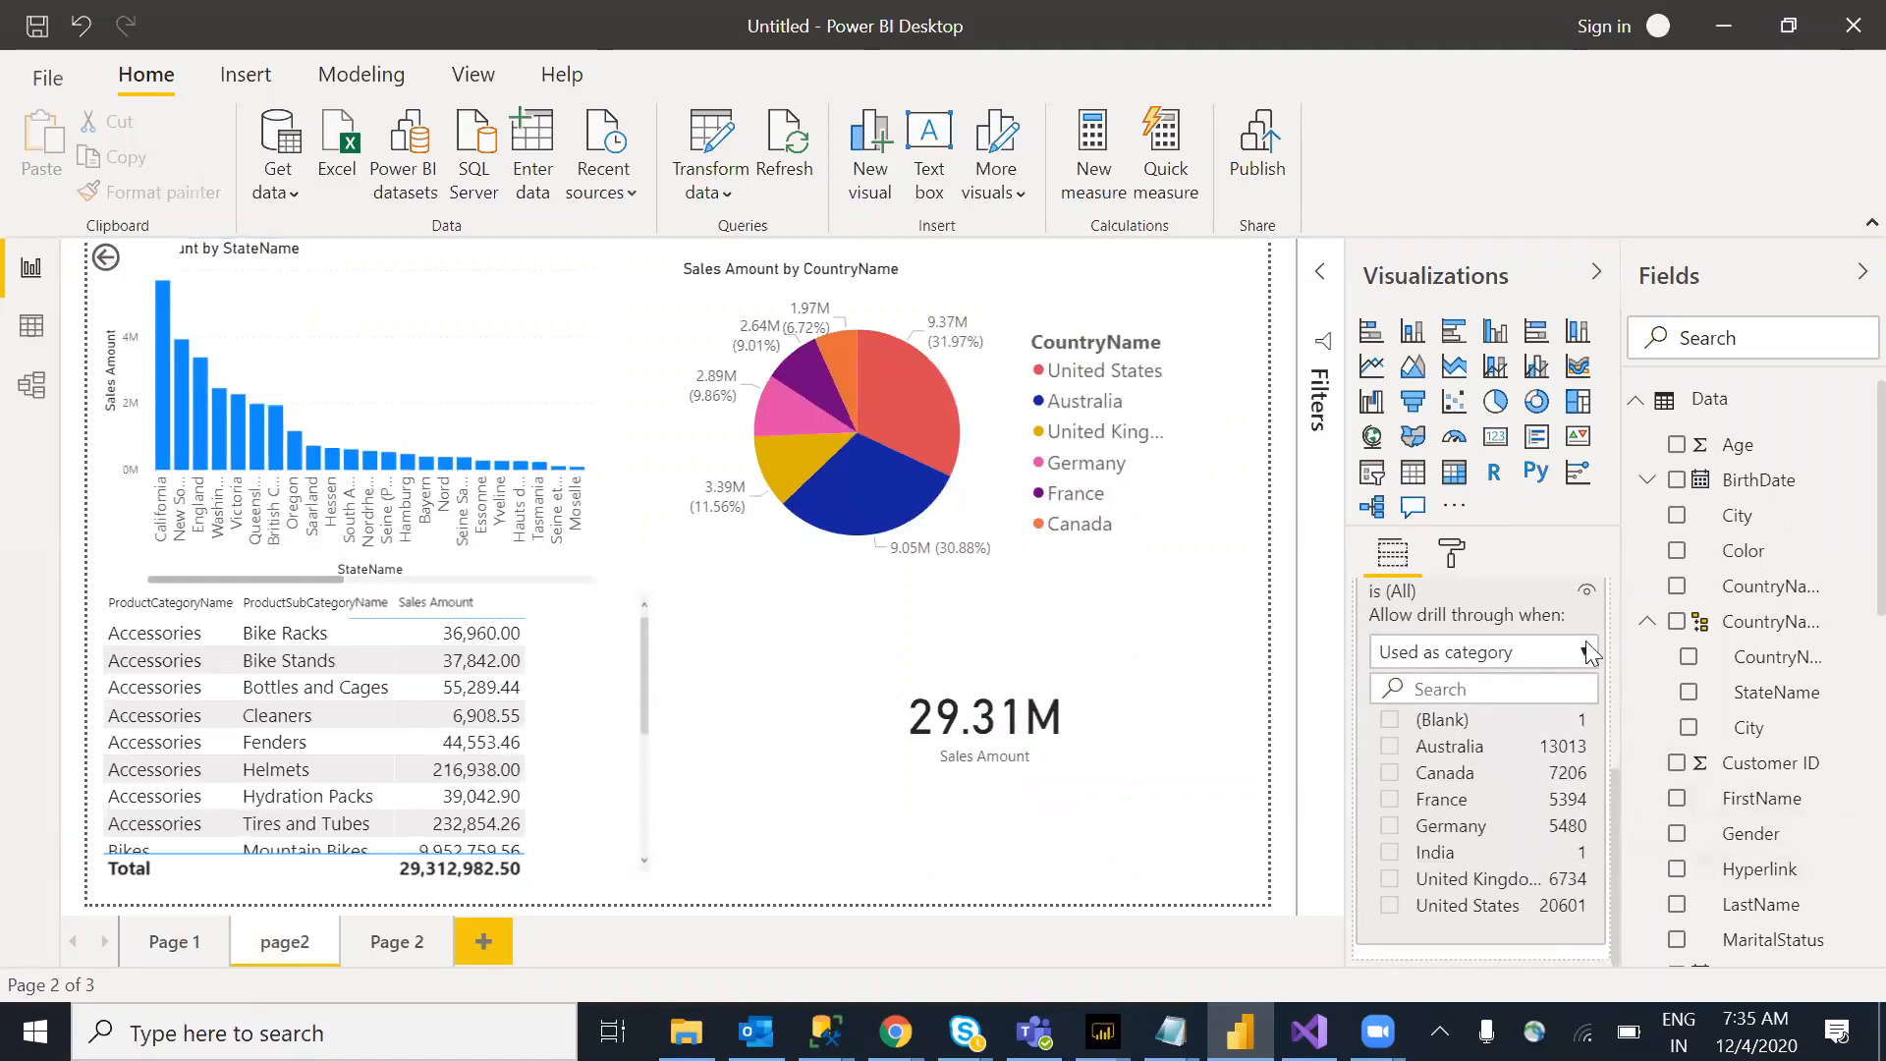
left_click_drag(1618, 837, 1618, 780)
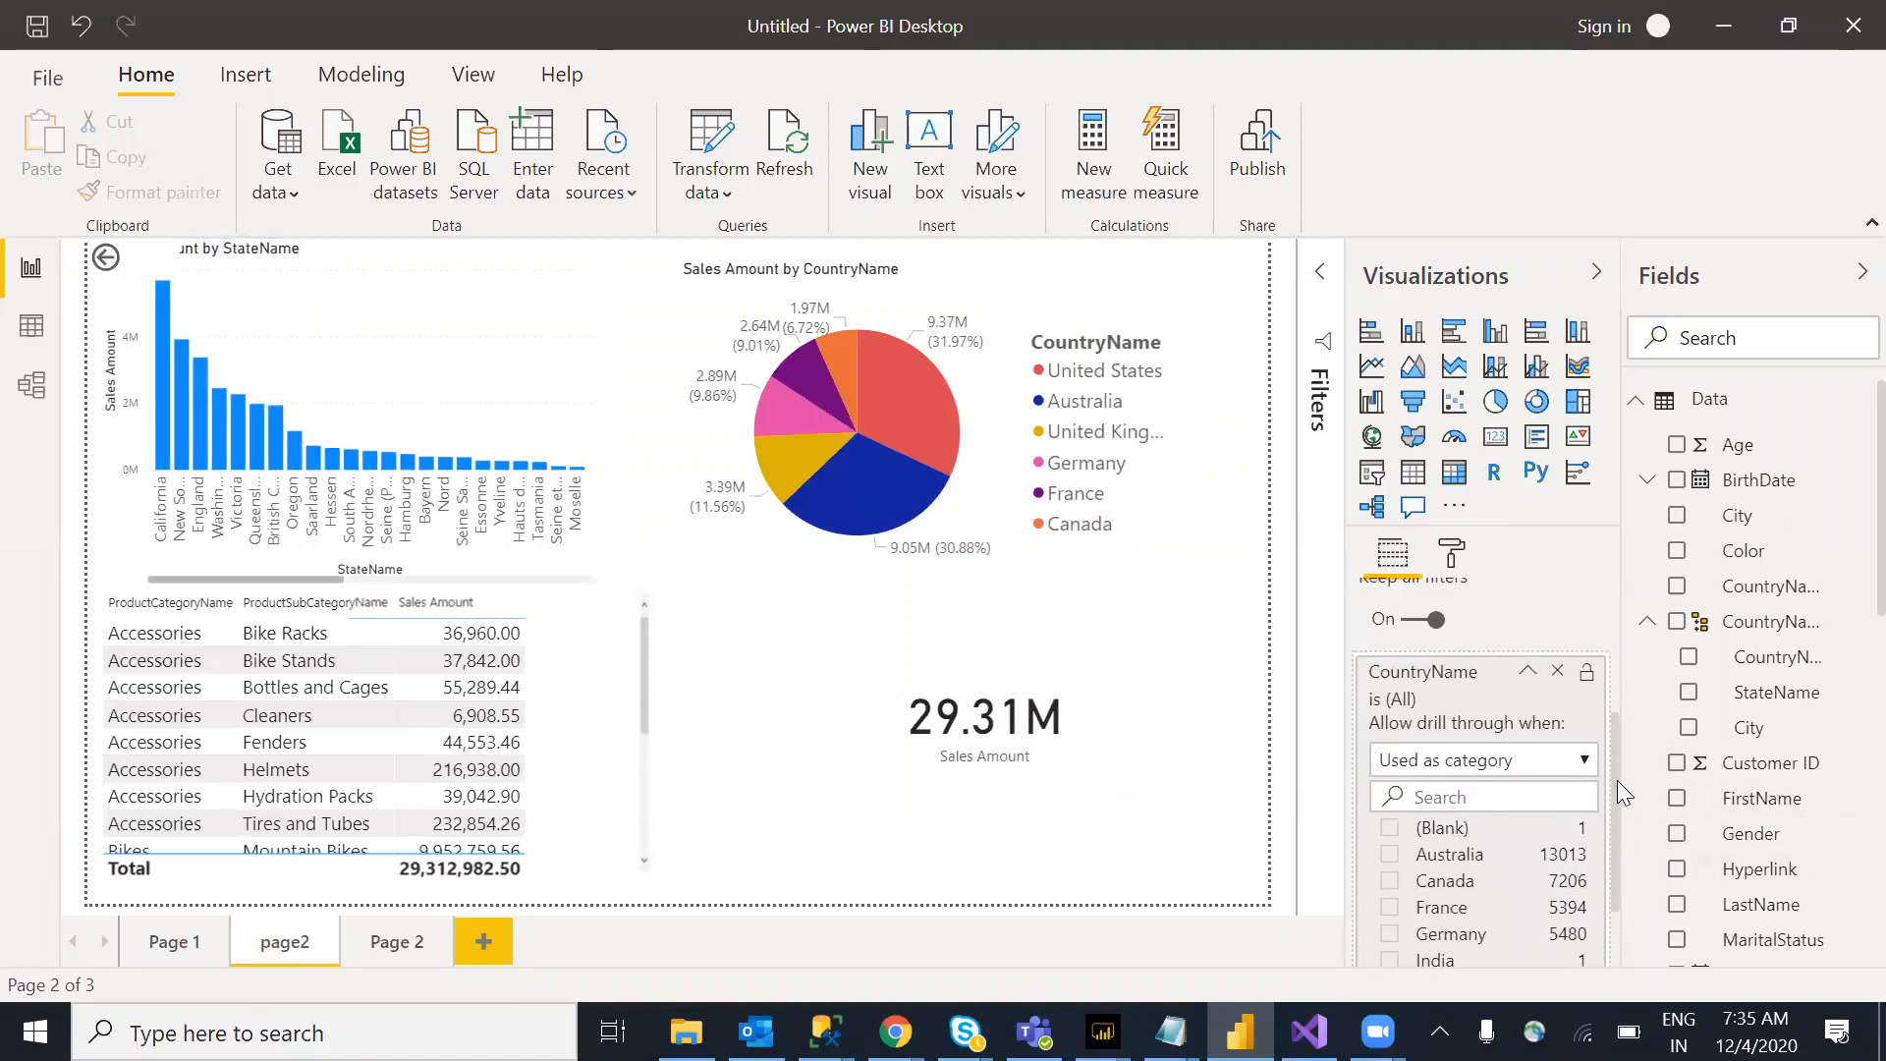
left_click(1529, 672)
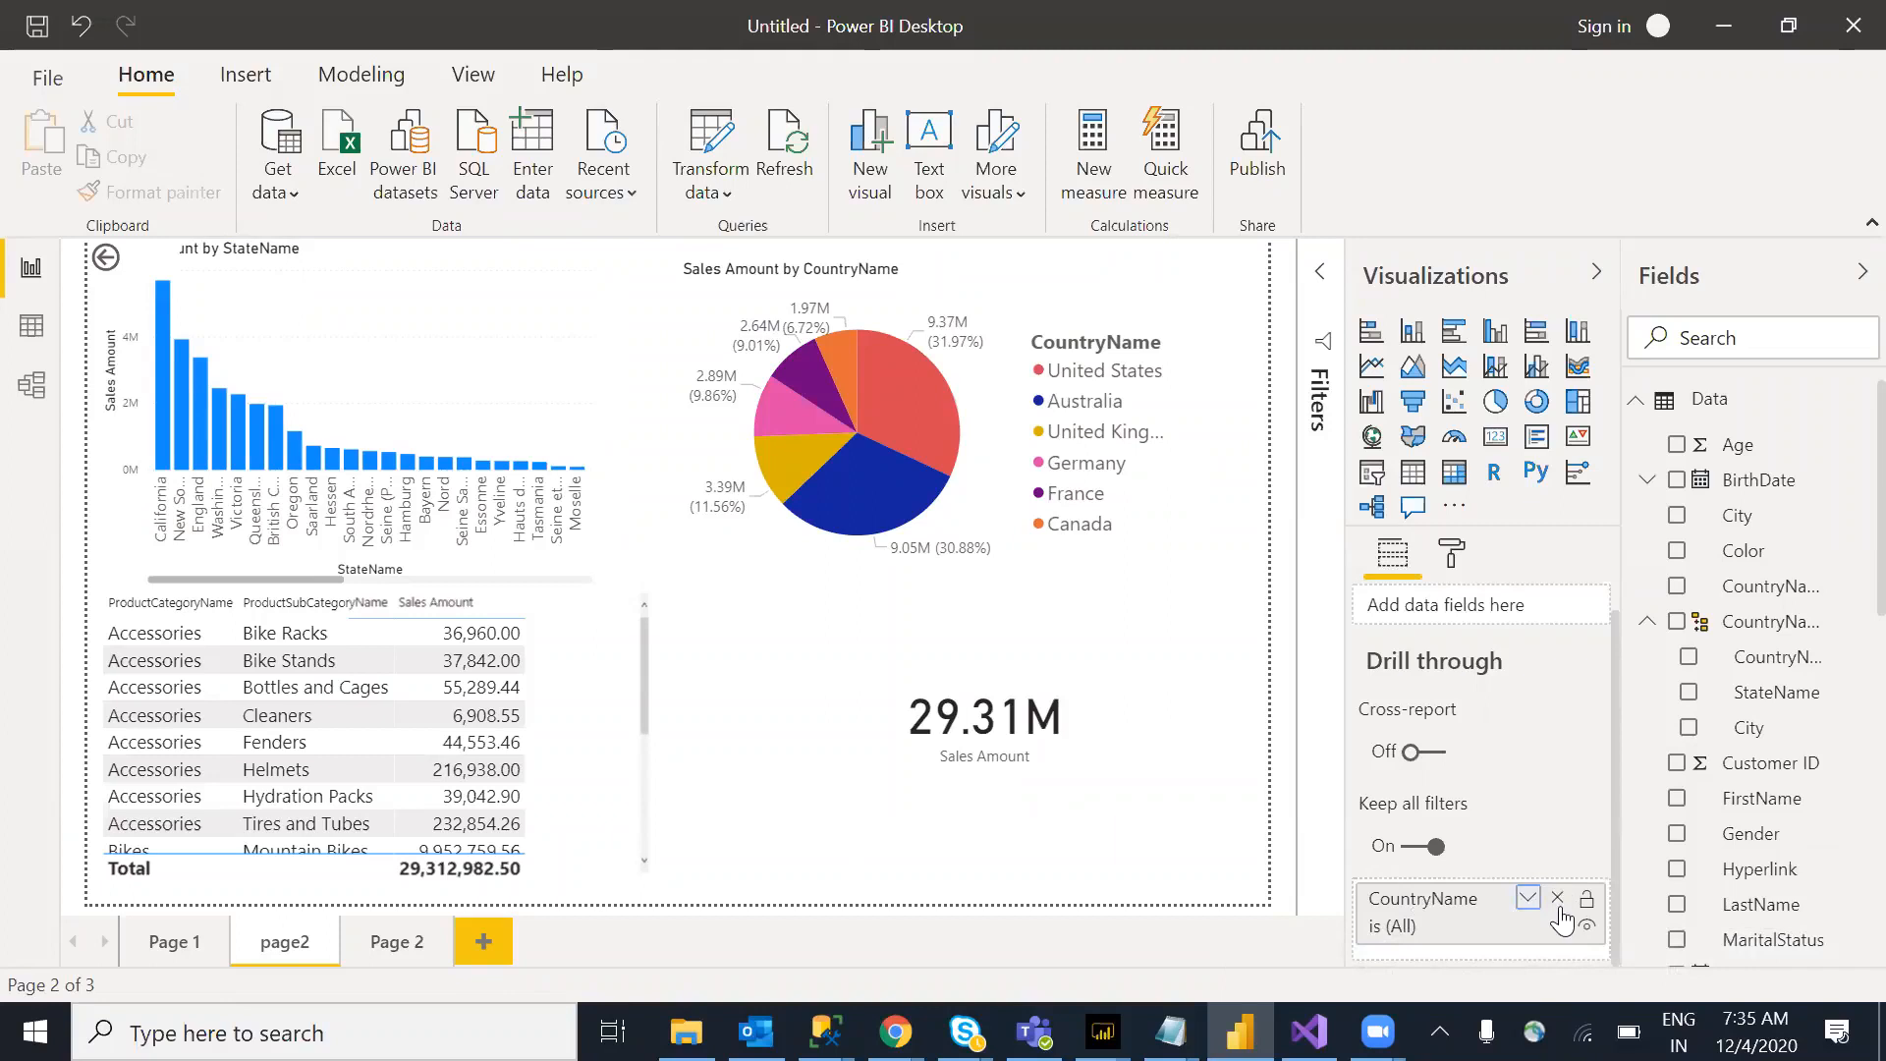
left_click_drag(1780, 591, 1484, 944)
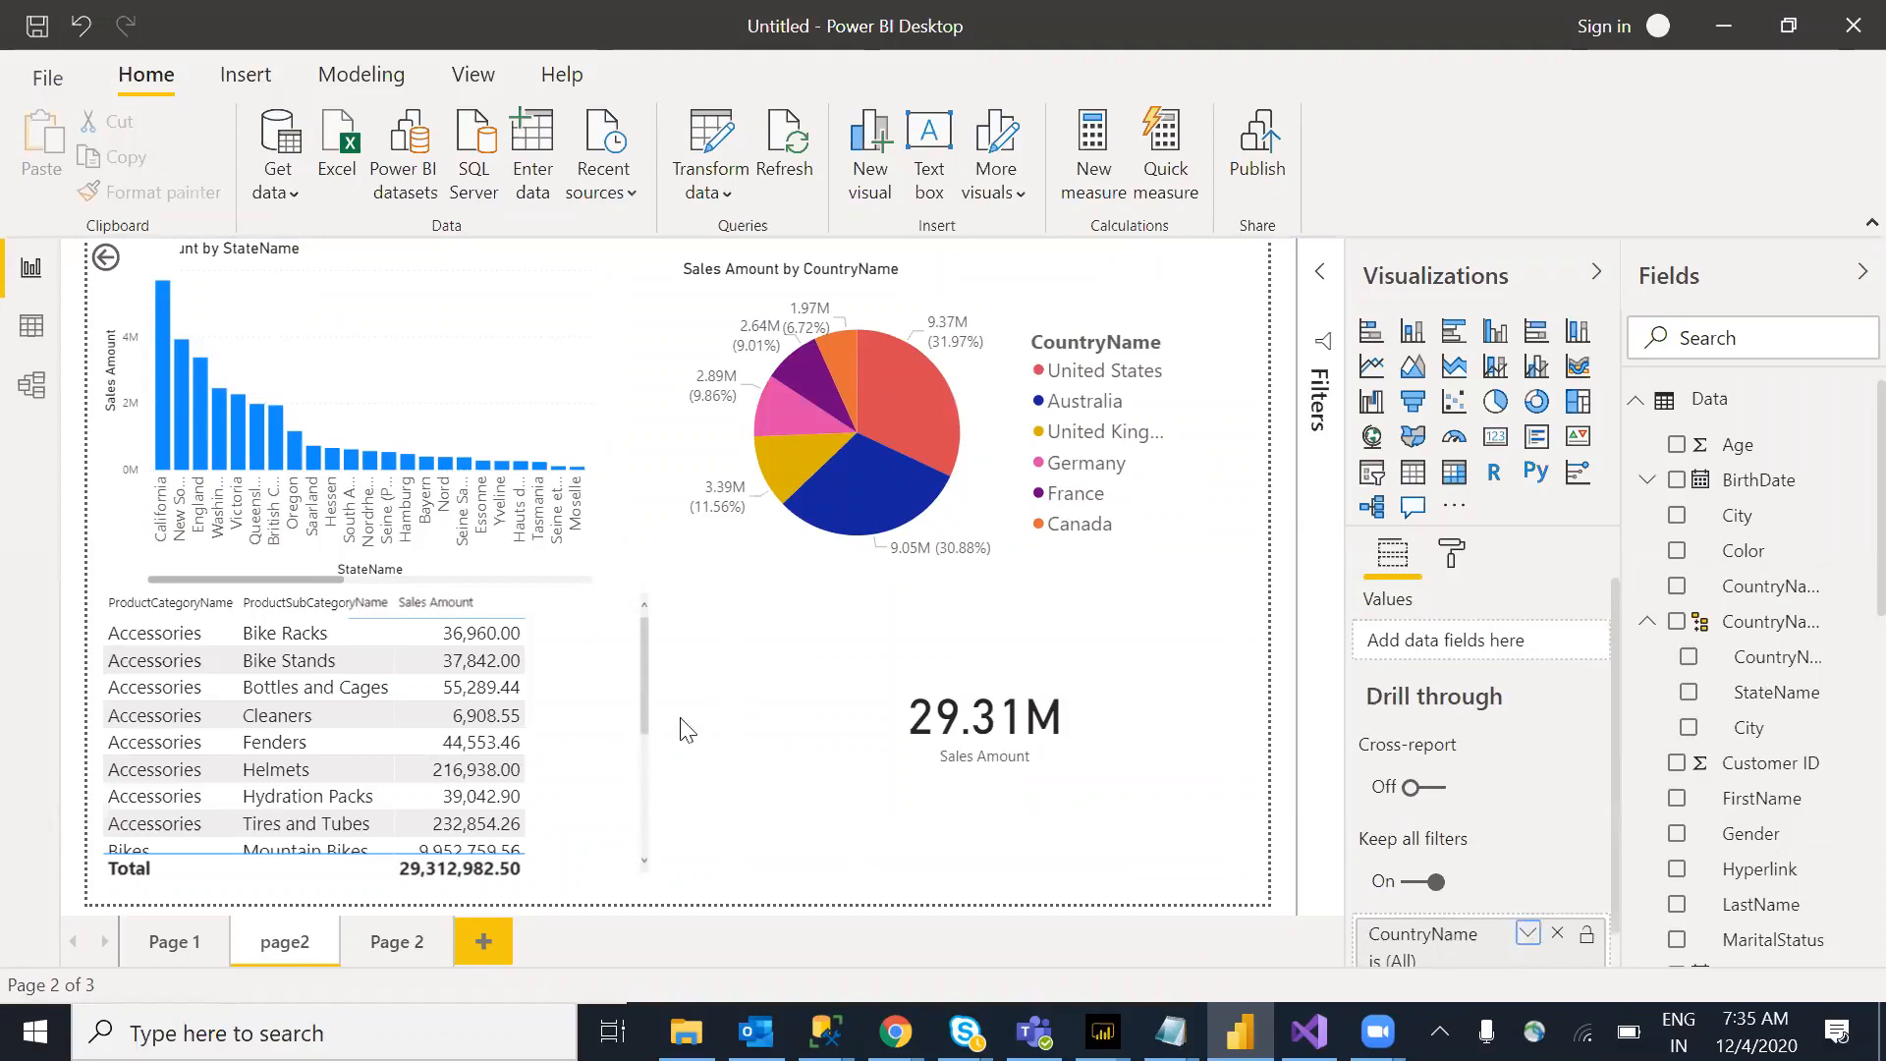
Step: Inspect the options, including drill-through, for the United Kingdom and Germany columns in Page 1's sales chart
left_click(171, 949)
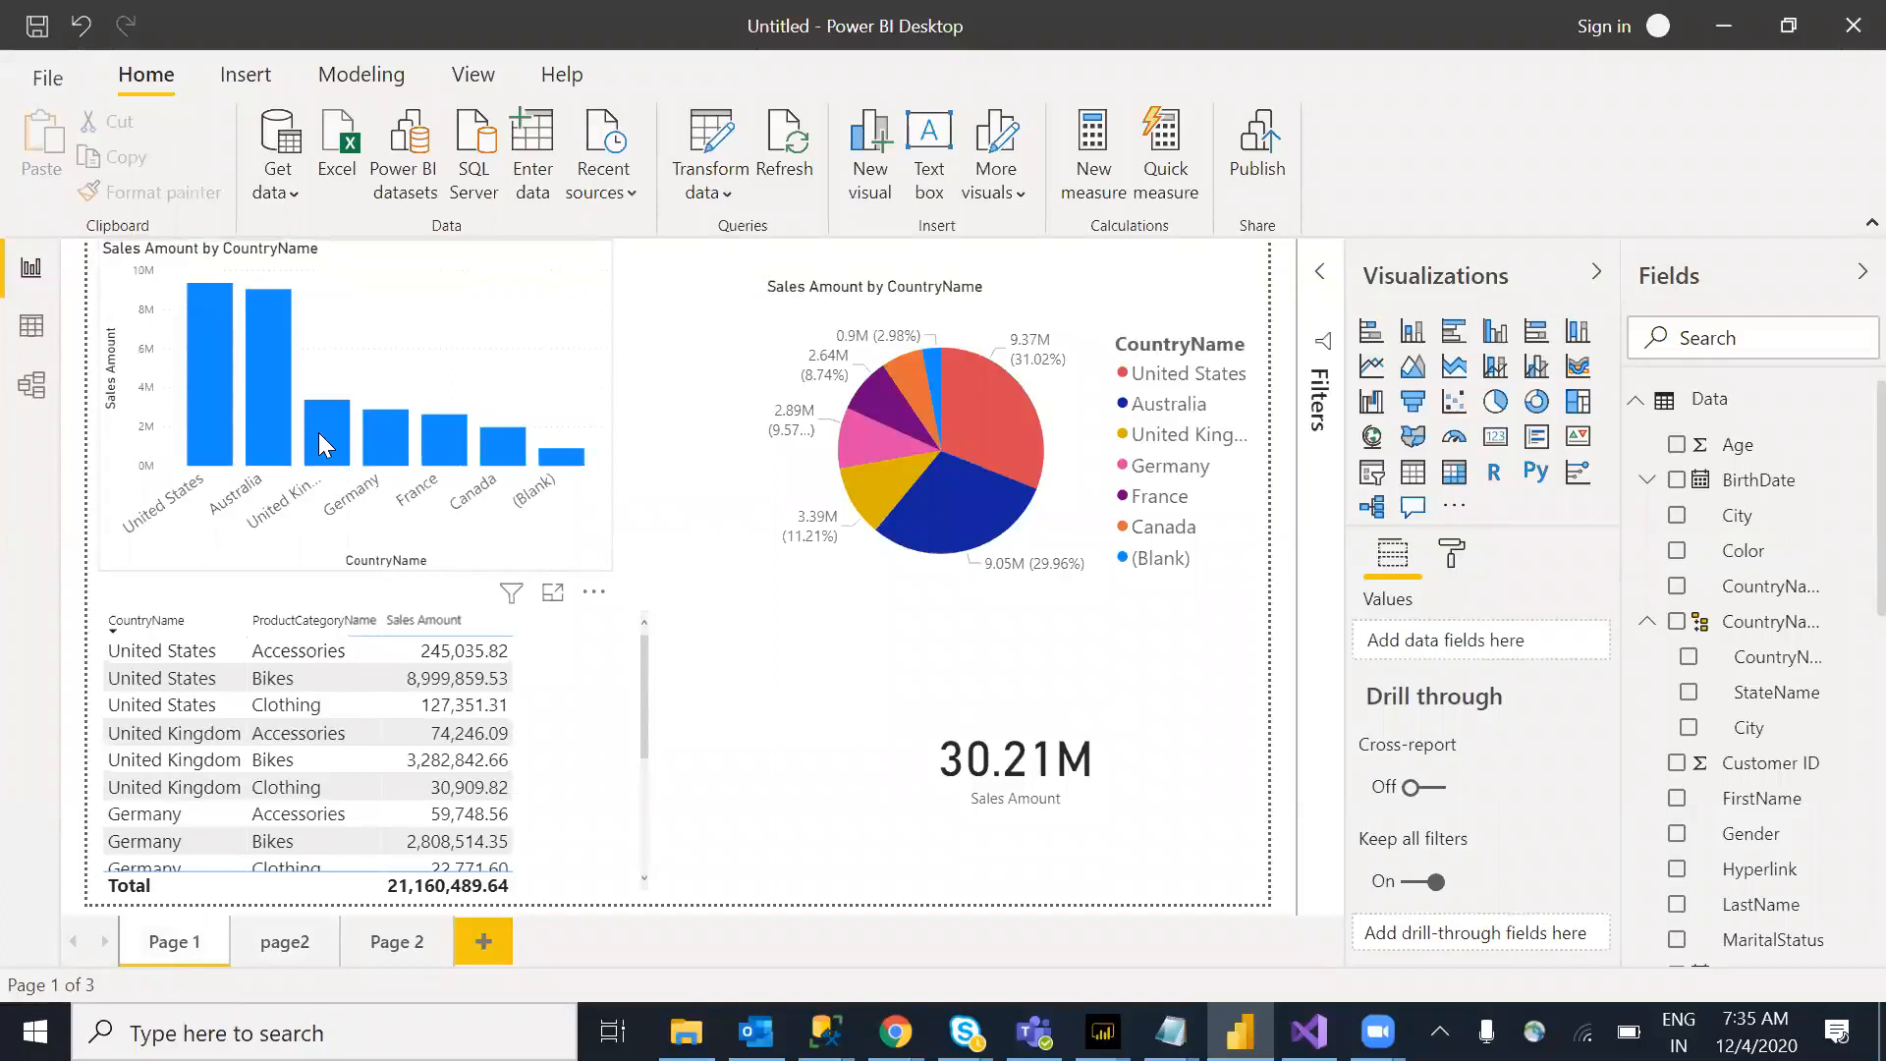
right_click(318, 433)
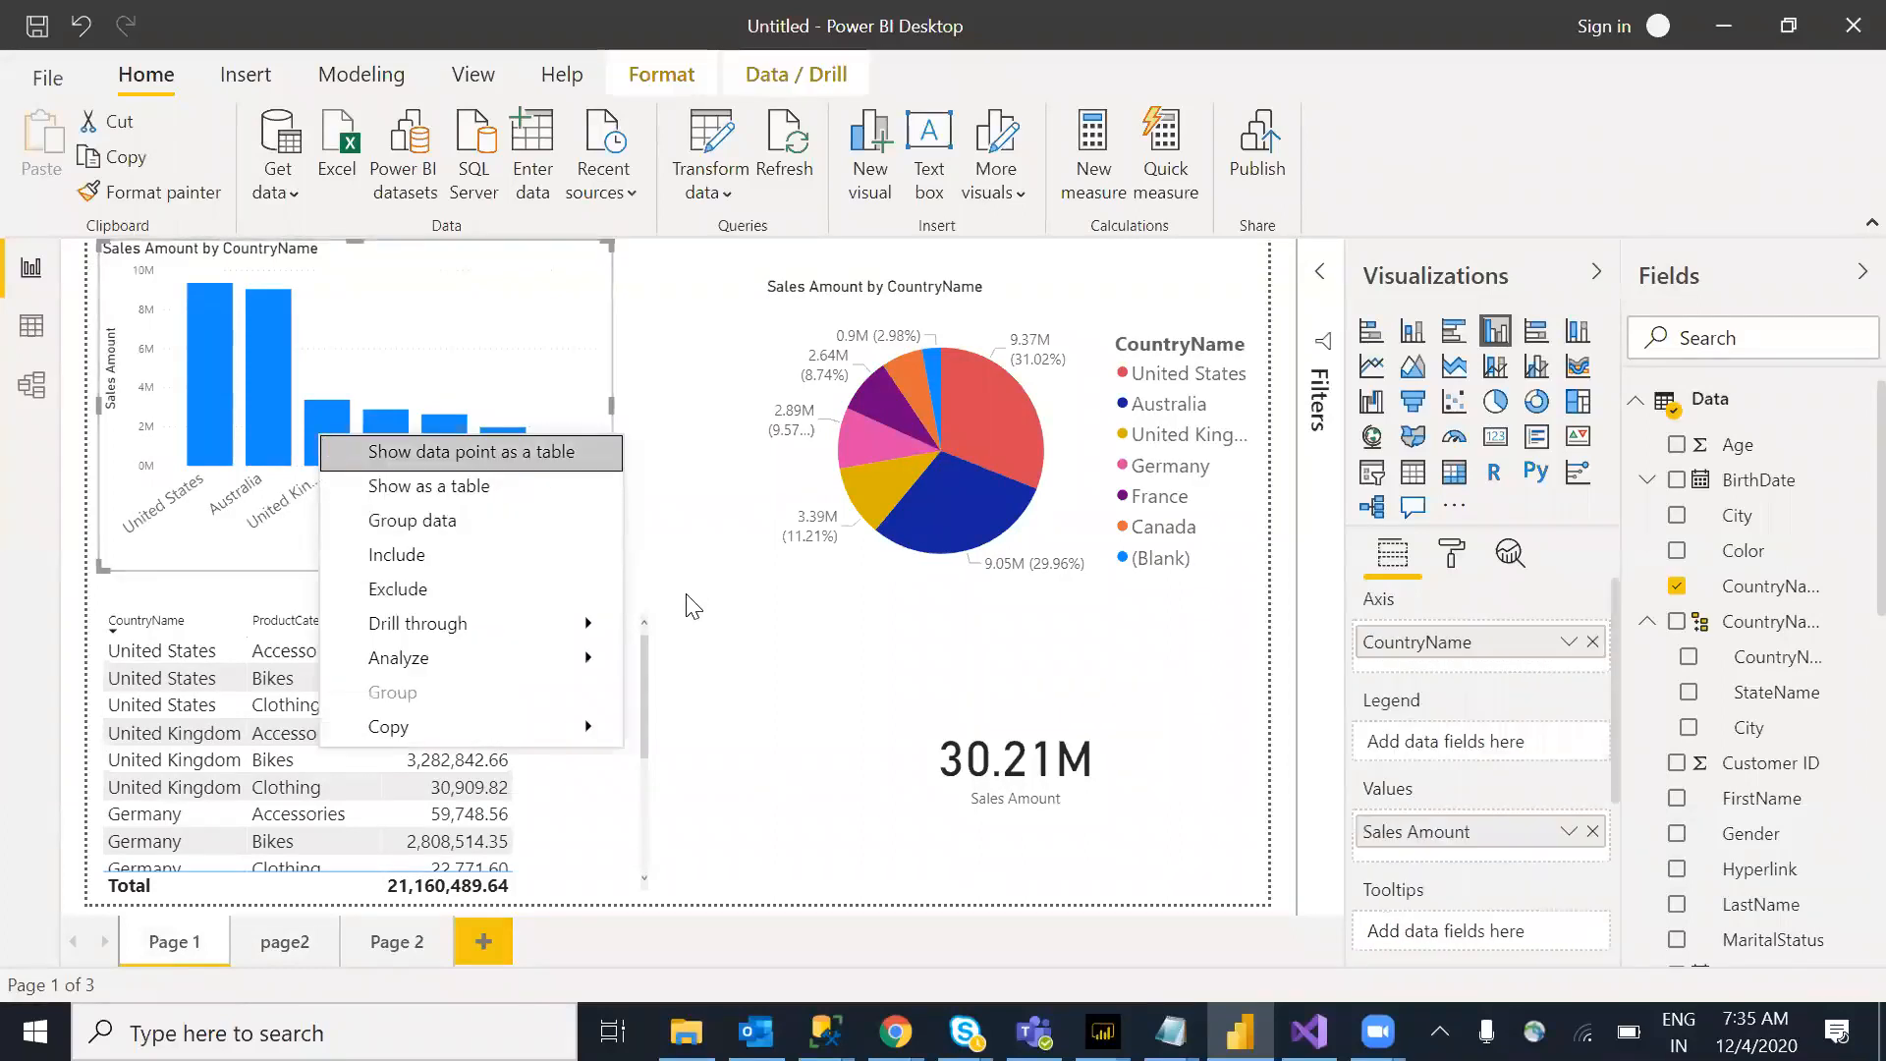
mouse_move(589, 659)
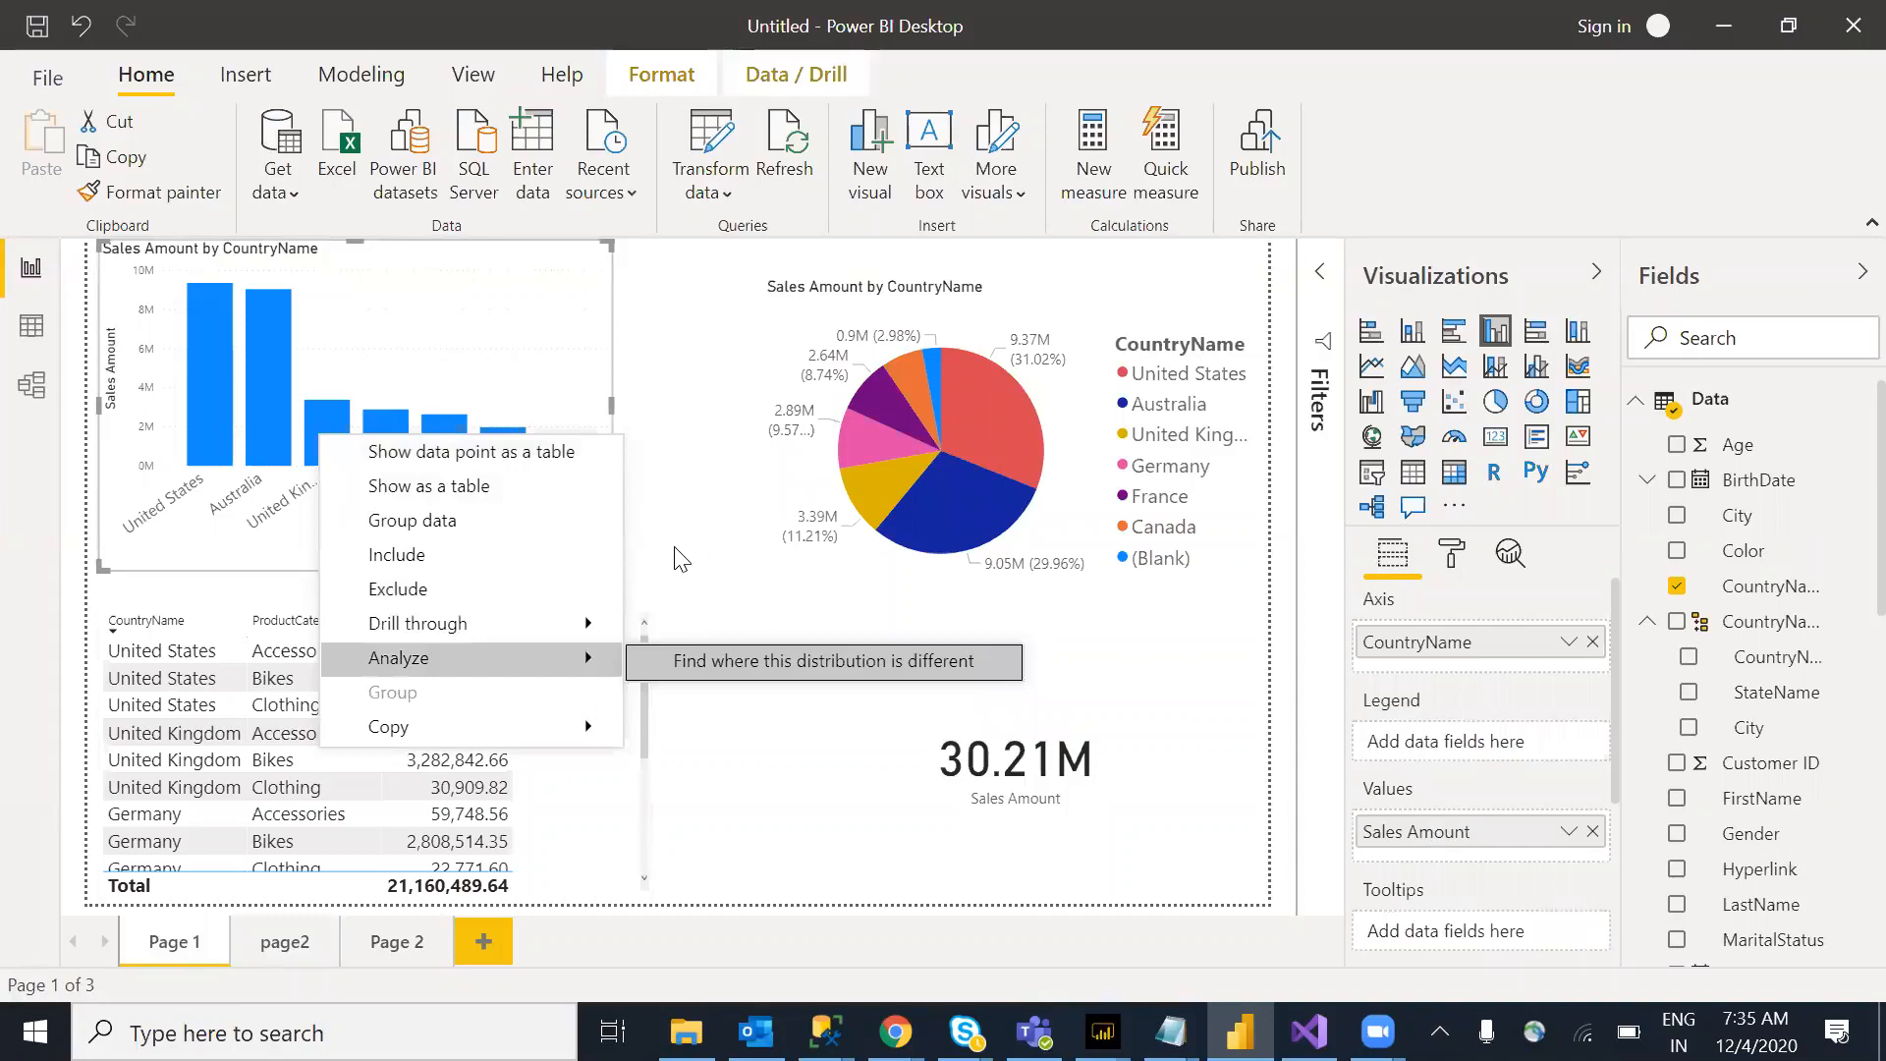
left_click(678, 558)
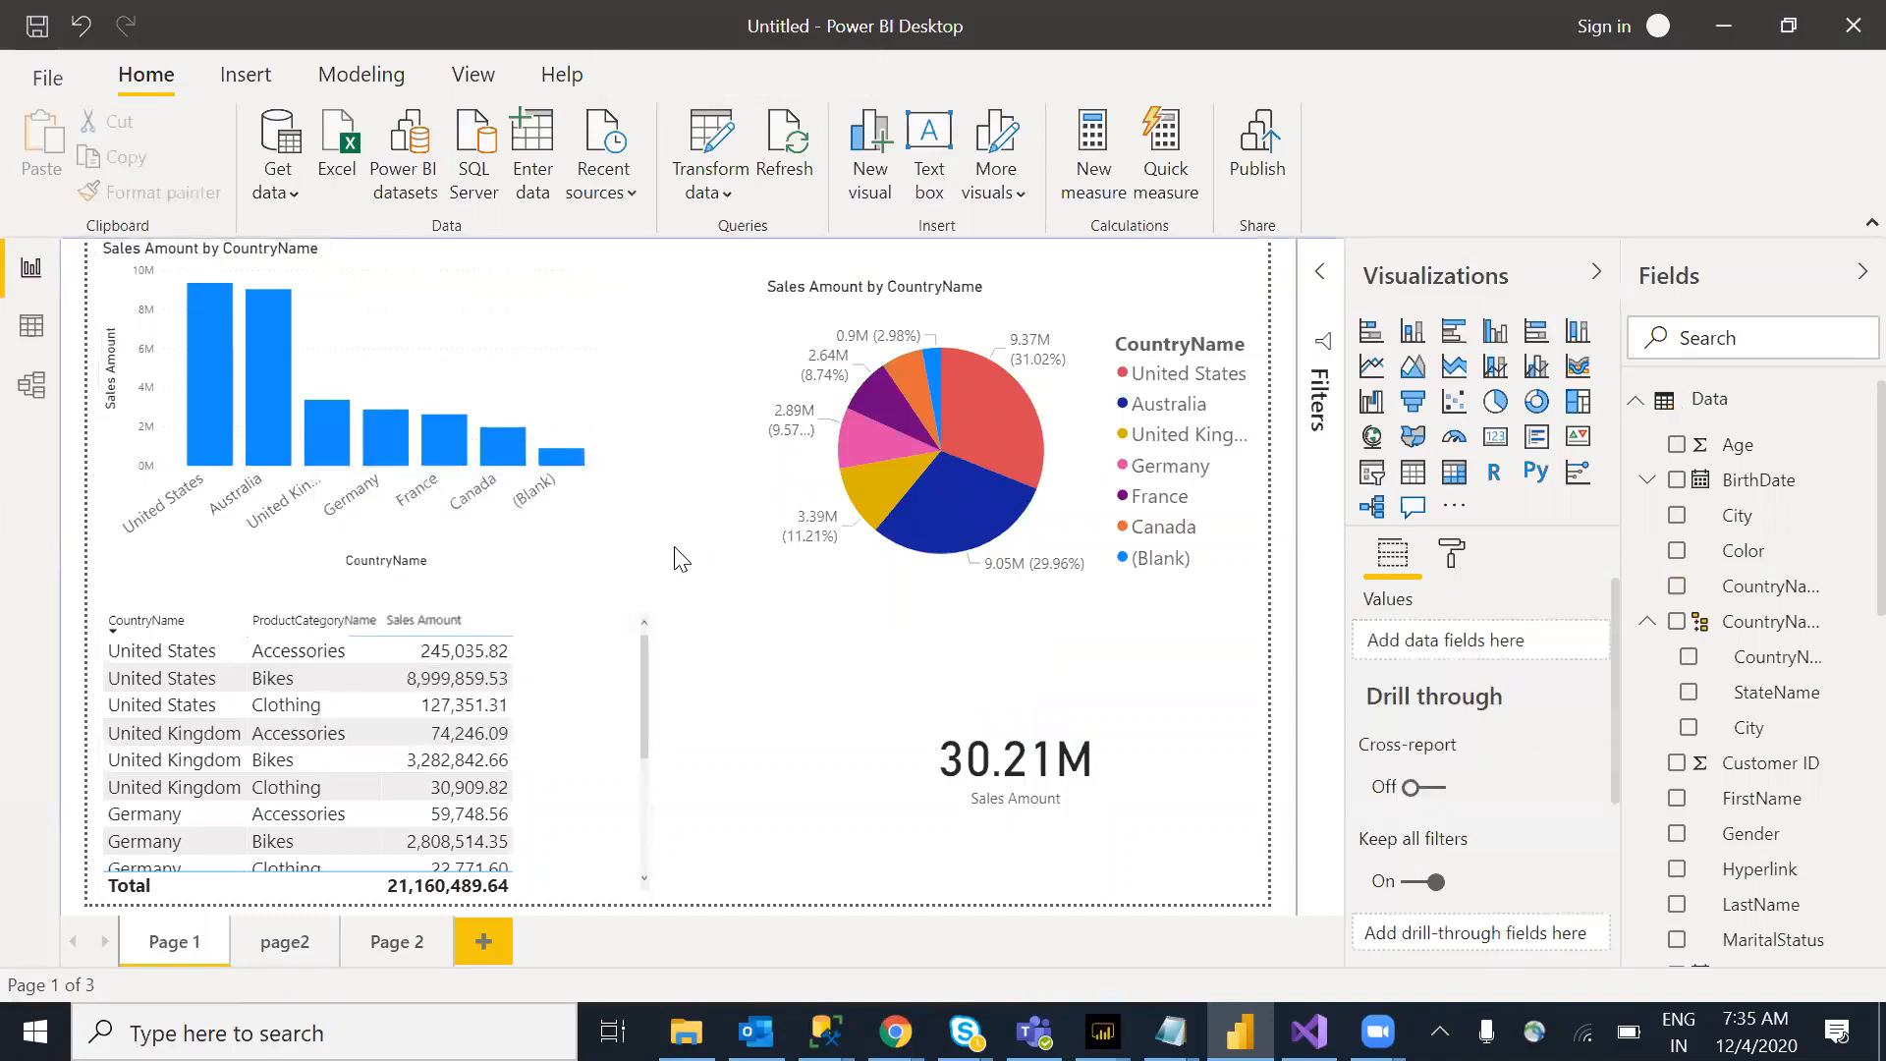
right_click(391, 429)
mouse_move(572, 613)
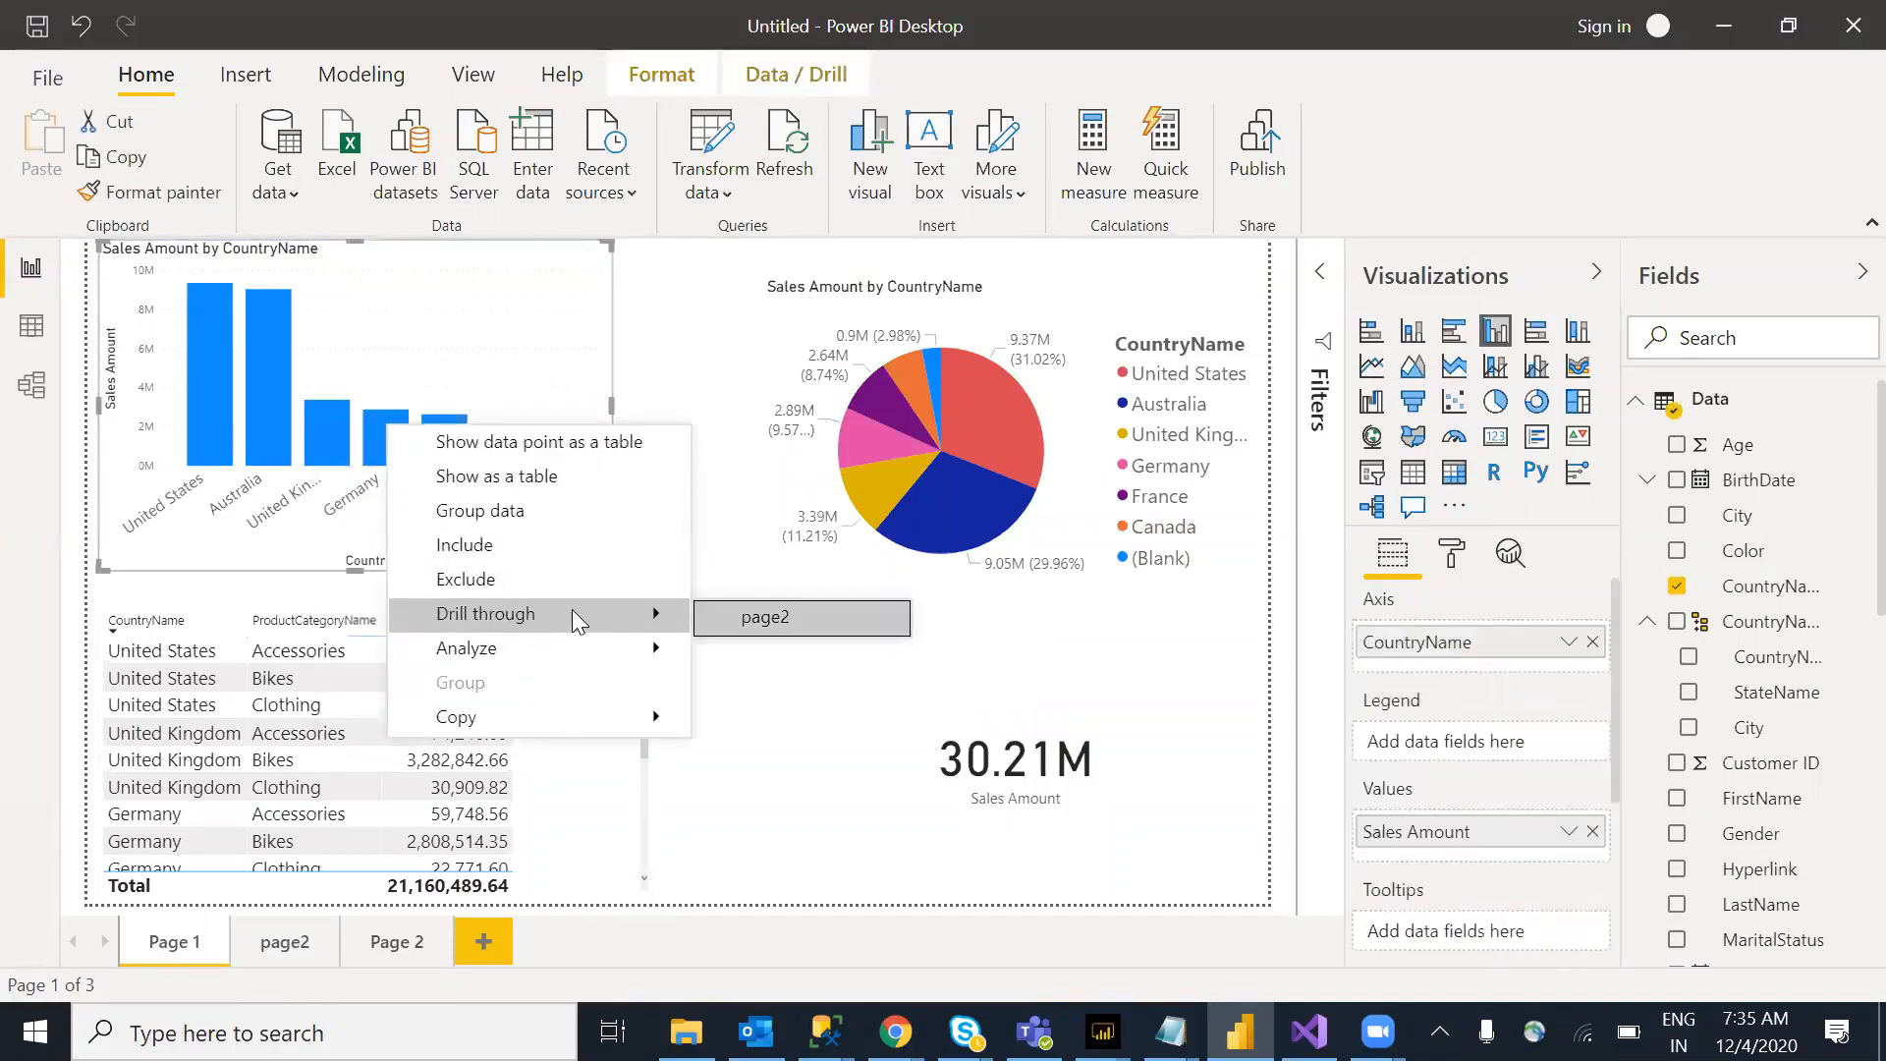
left_click(761, 771)
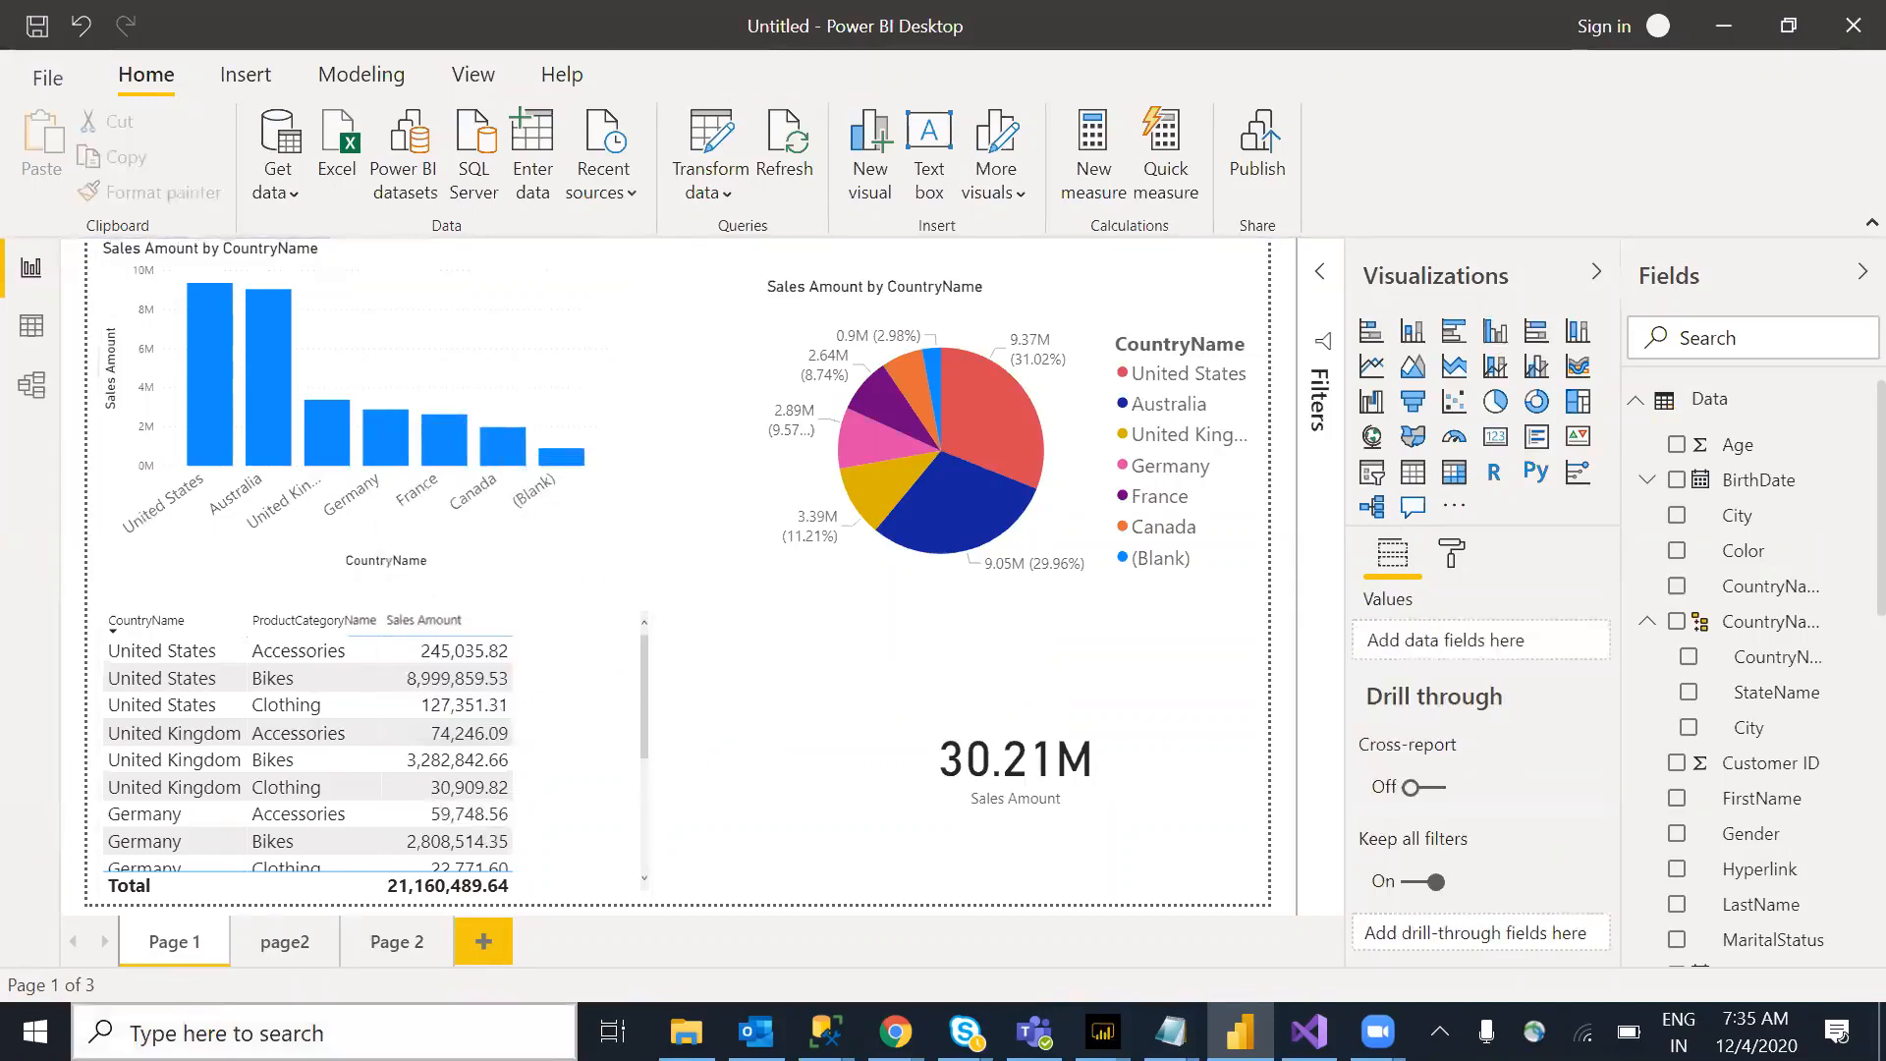
Step: Examine the fields used by the Sales Amount by StateName column chart on page2
left_click(284, 941)
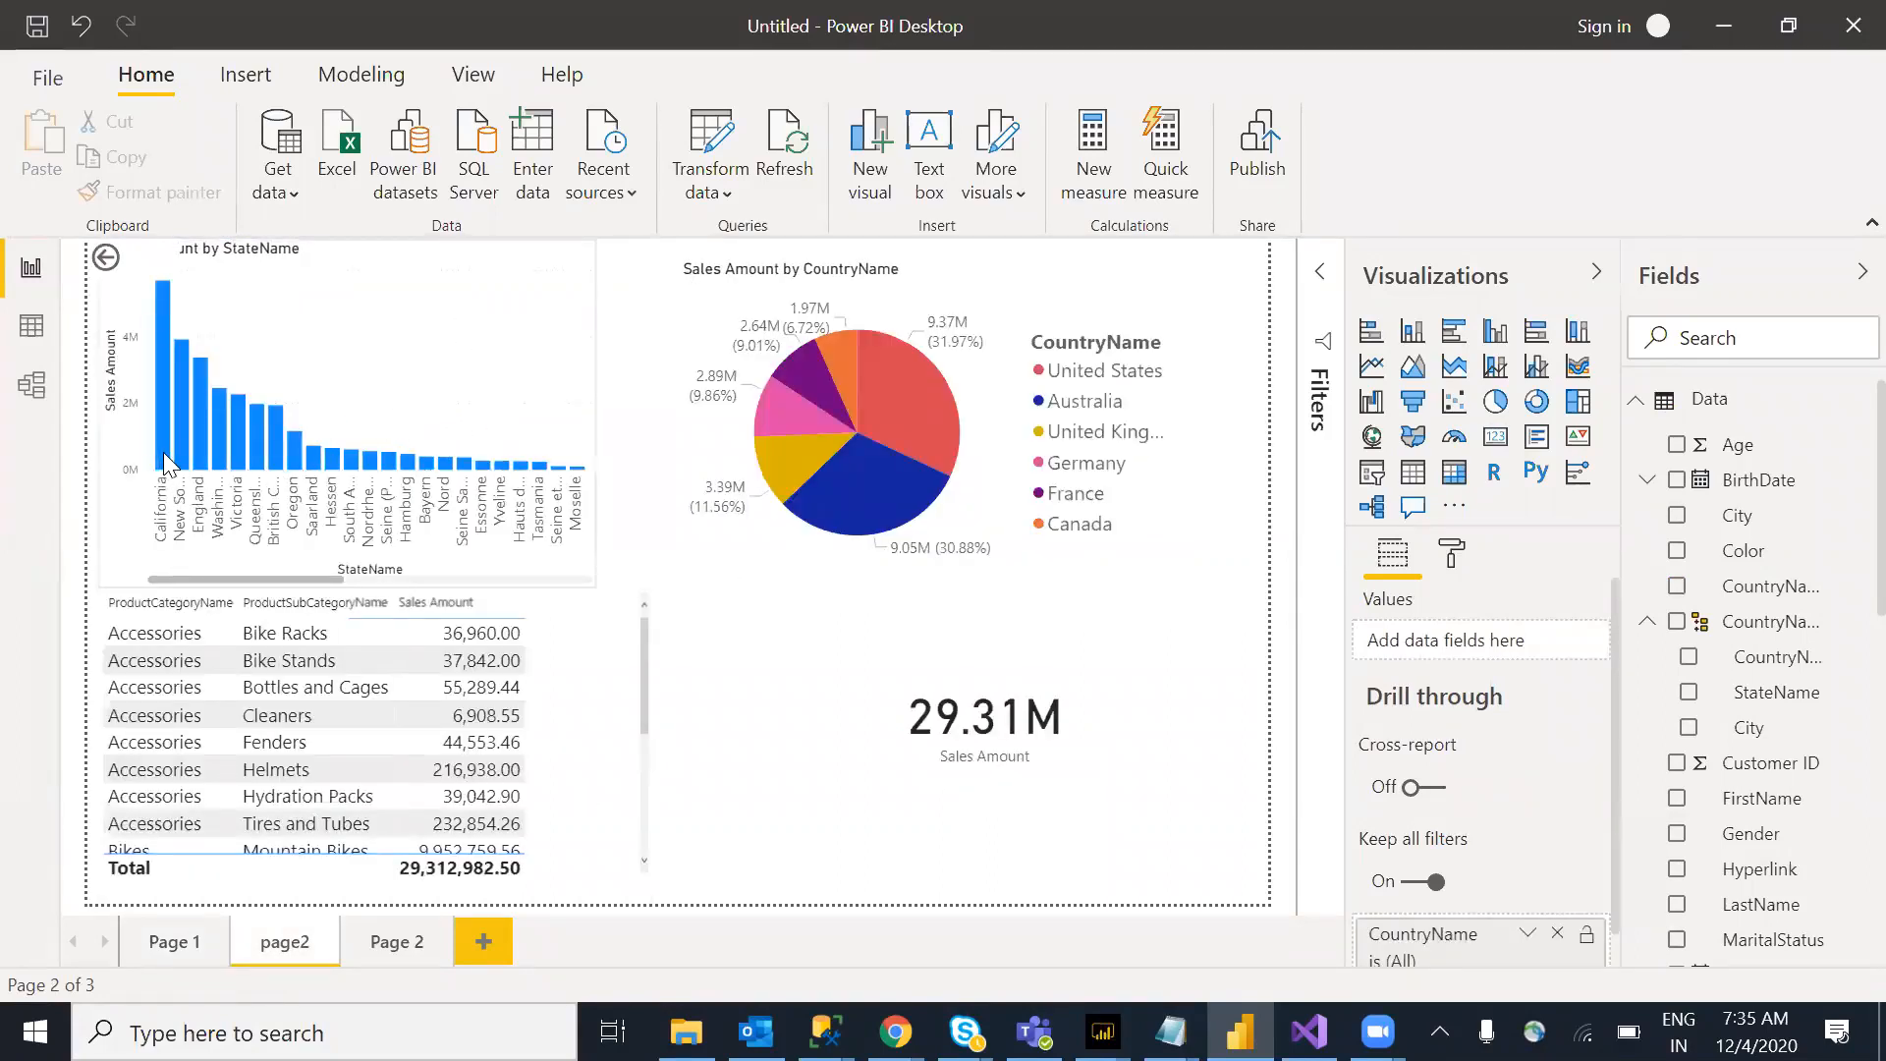
left_click(339, 376)
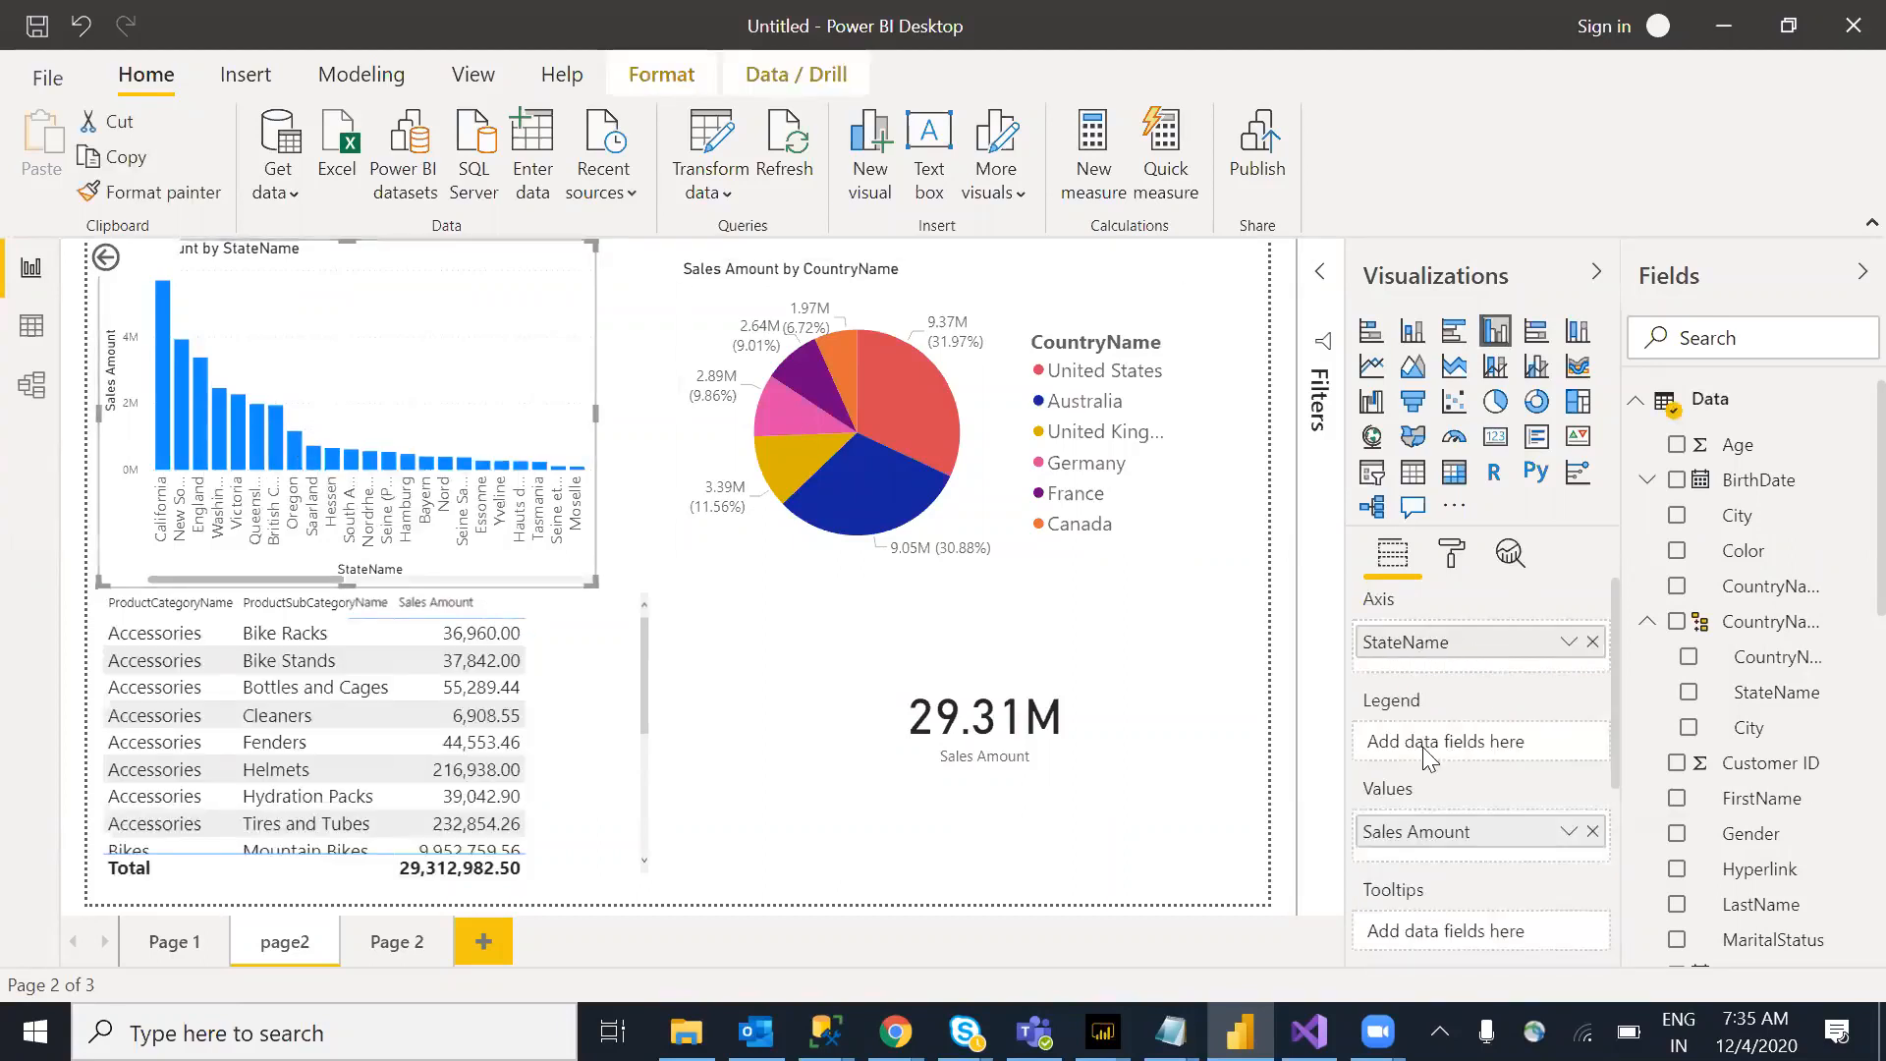
Step: Drill through from the United Kingdom column of Page 1's country sales chart to page2
left_click(169, 943)
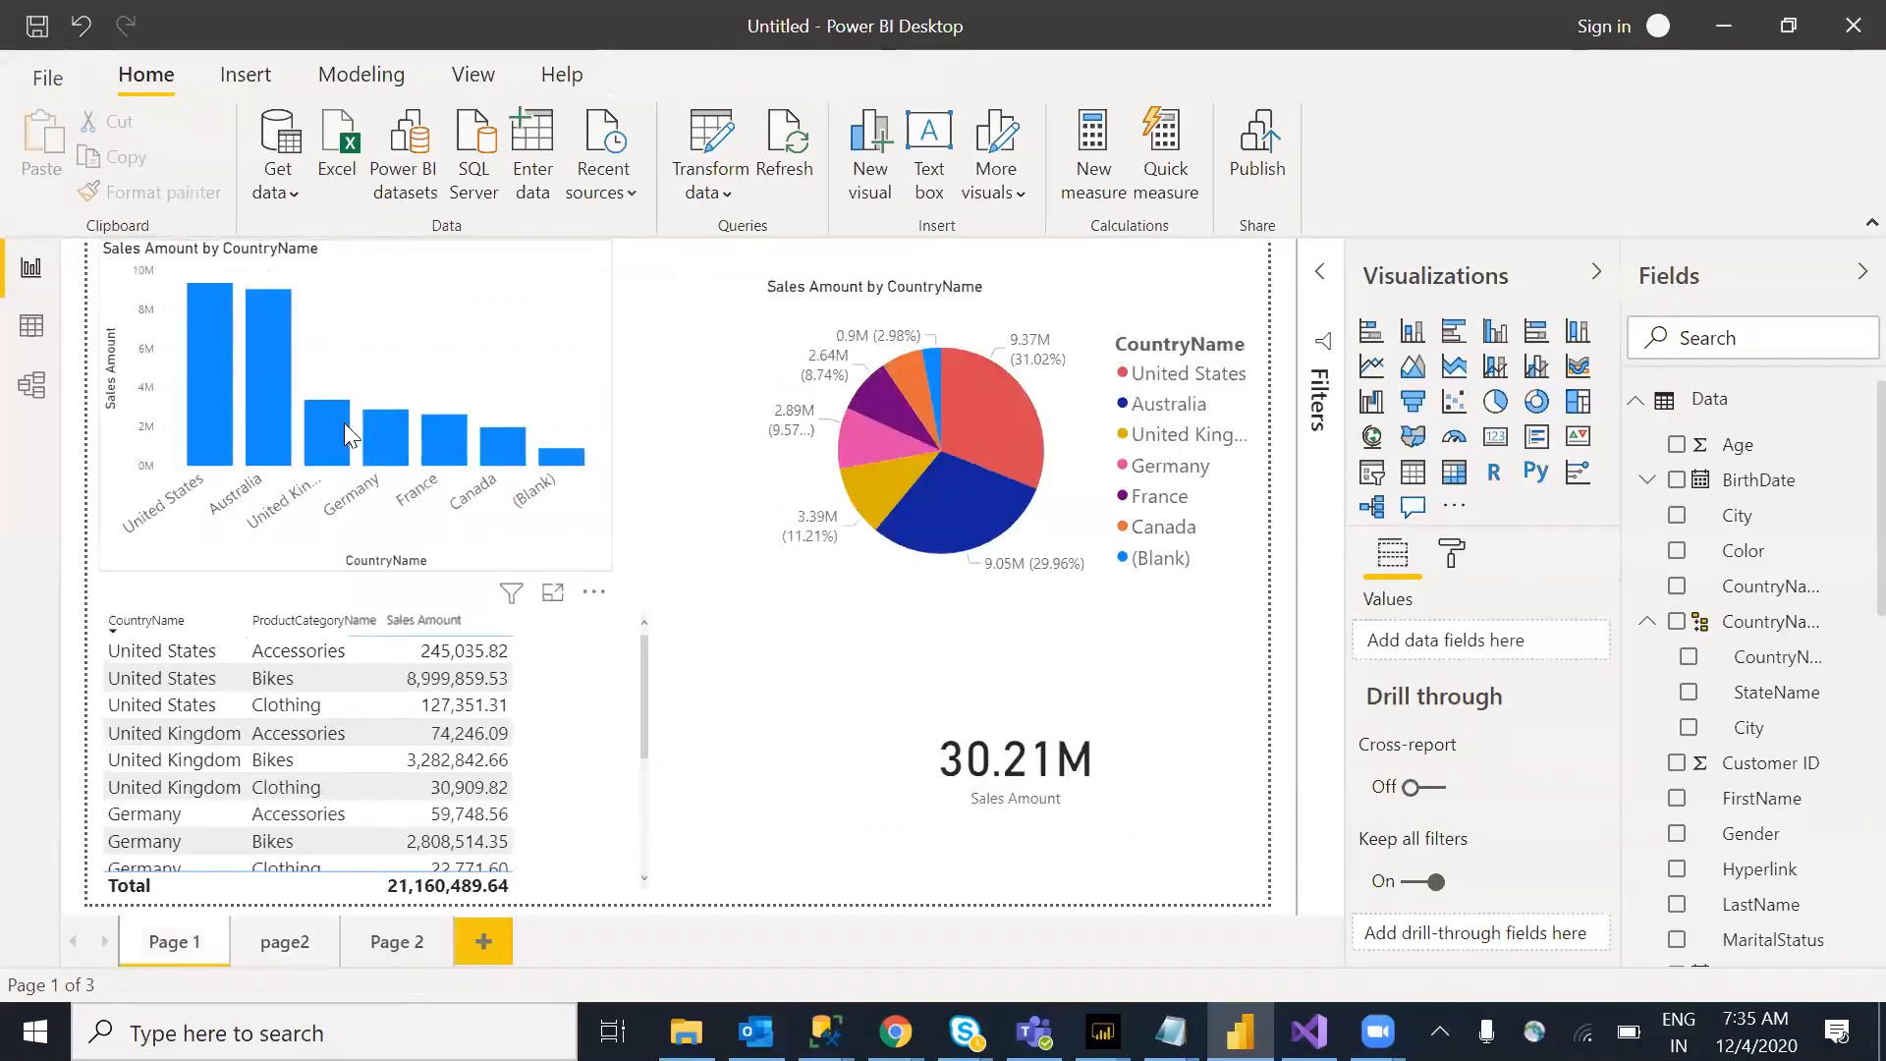
right_click(328, 434)
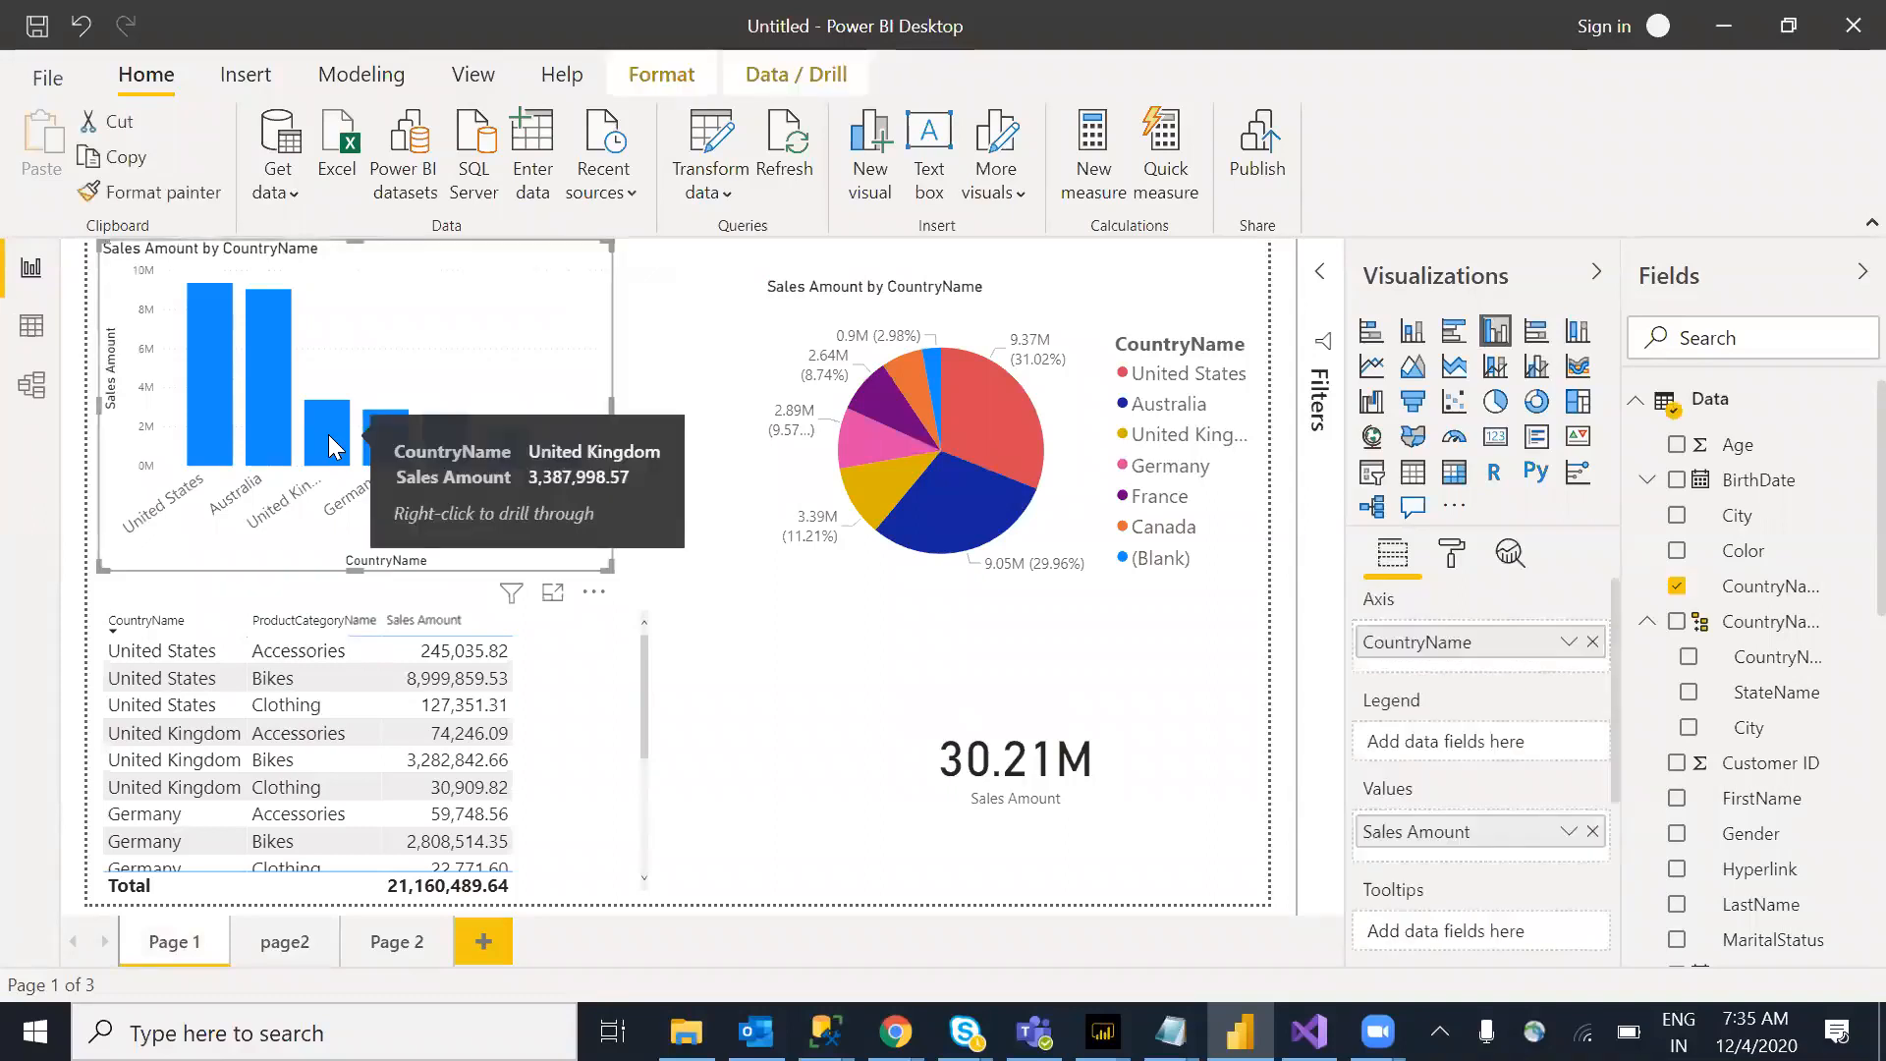
mouse_move(539, 623)
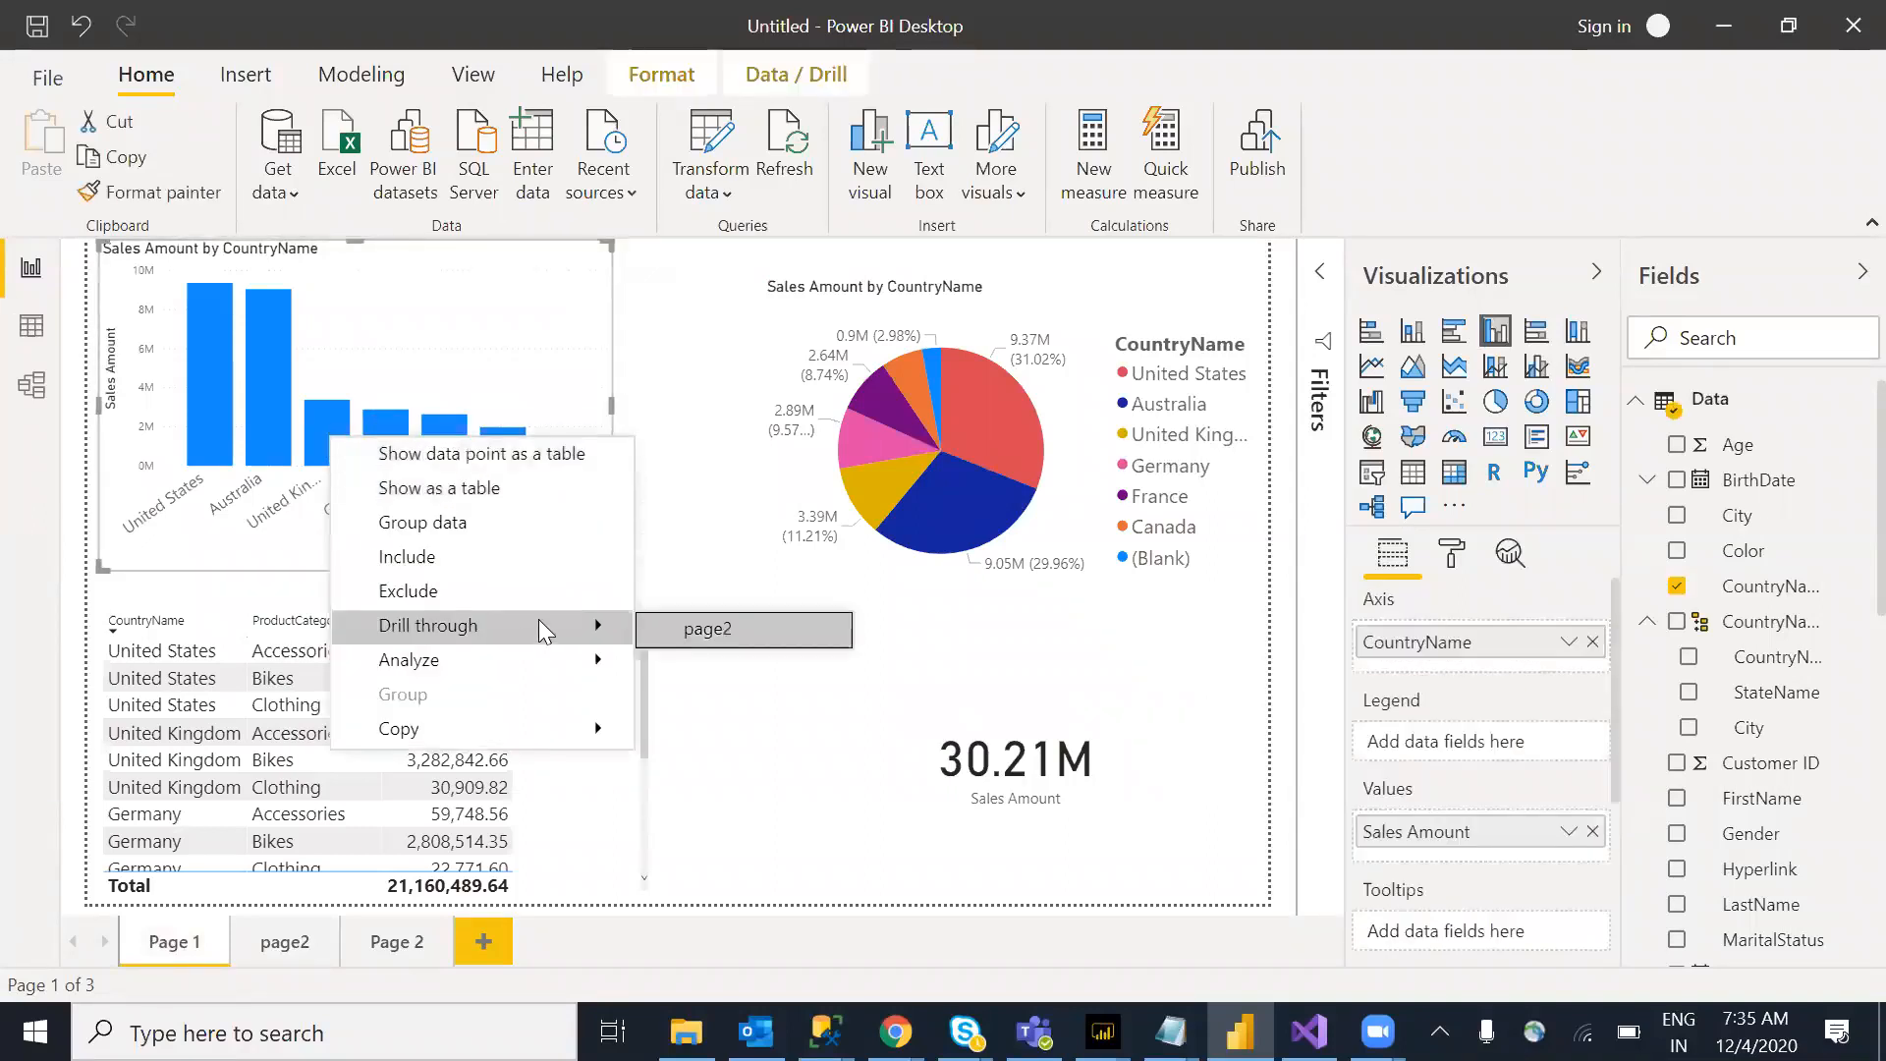
left_click(716, 626)
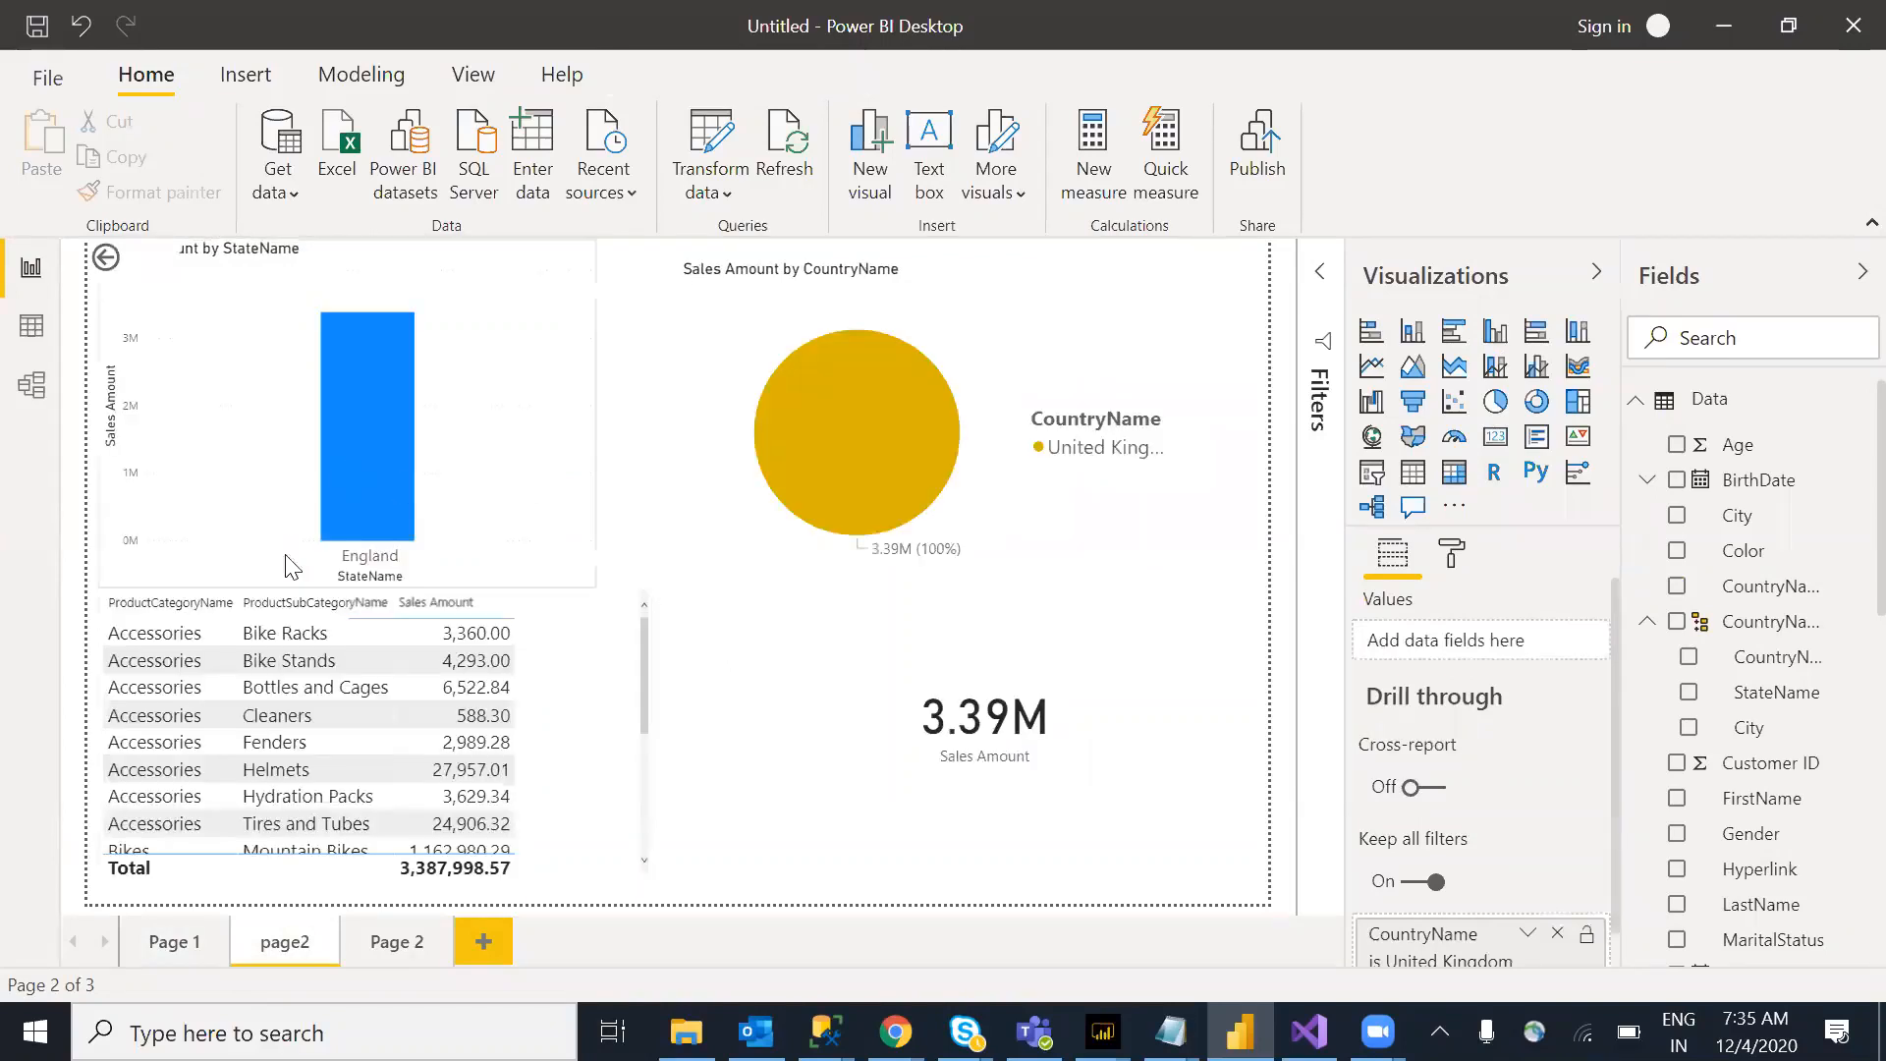
Step: Move the Sales Amount by StateName chart on page2 clear of the back arrow and return to Page 1
mouse_move(387, 425)
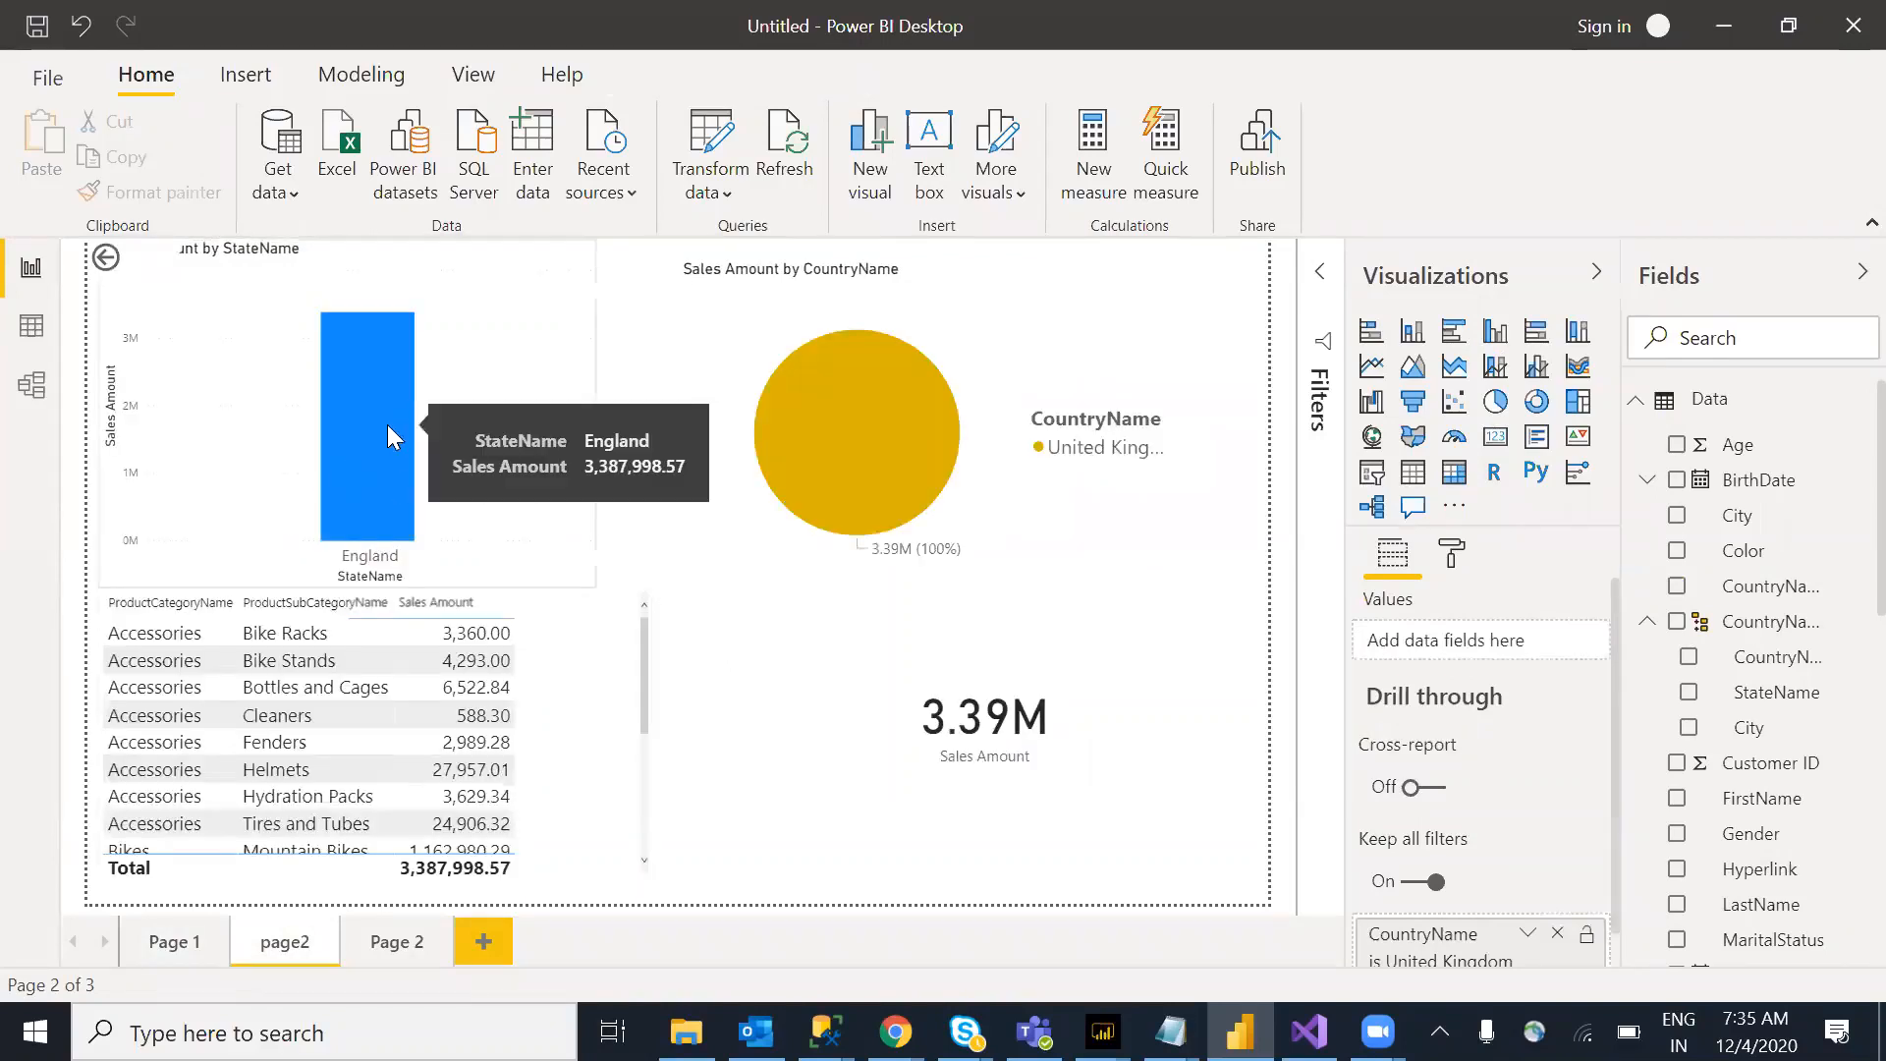
left_click_drag(552, 393, 599, 364)
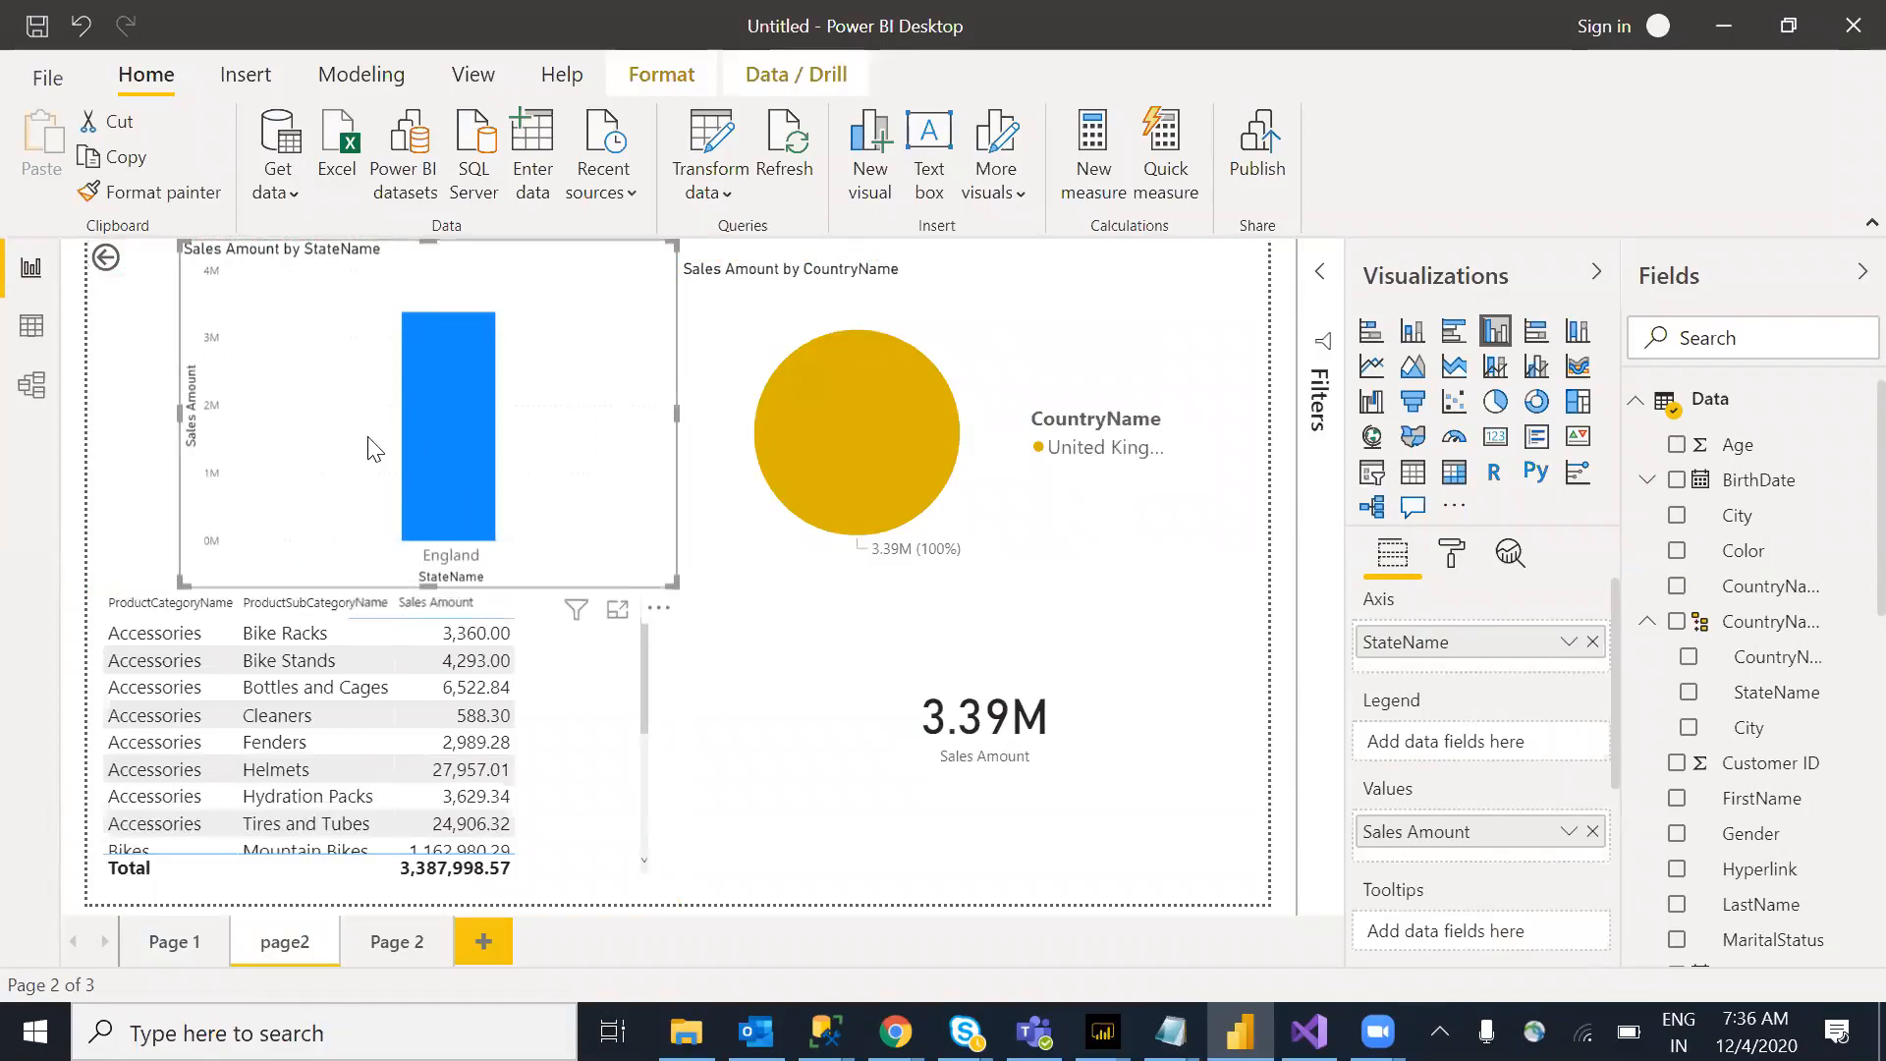
left_click(105, 259, "ctrl")
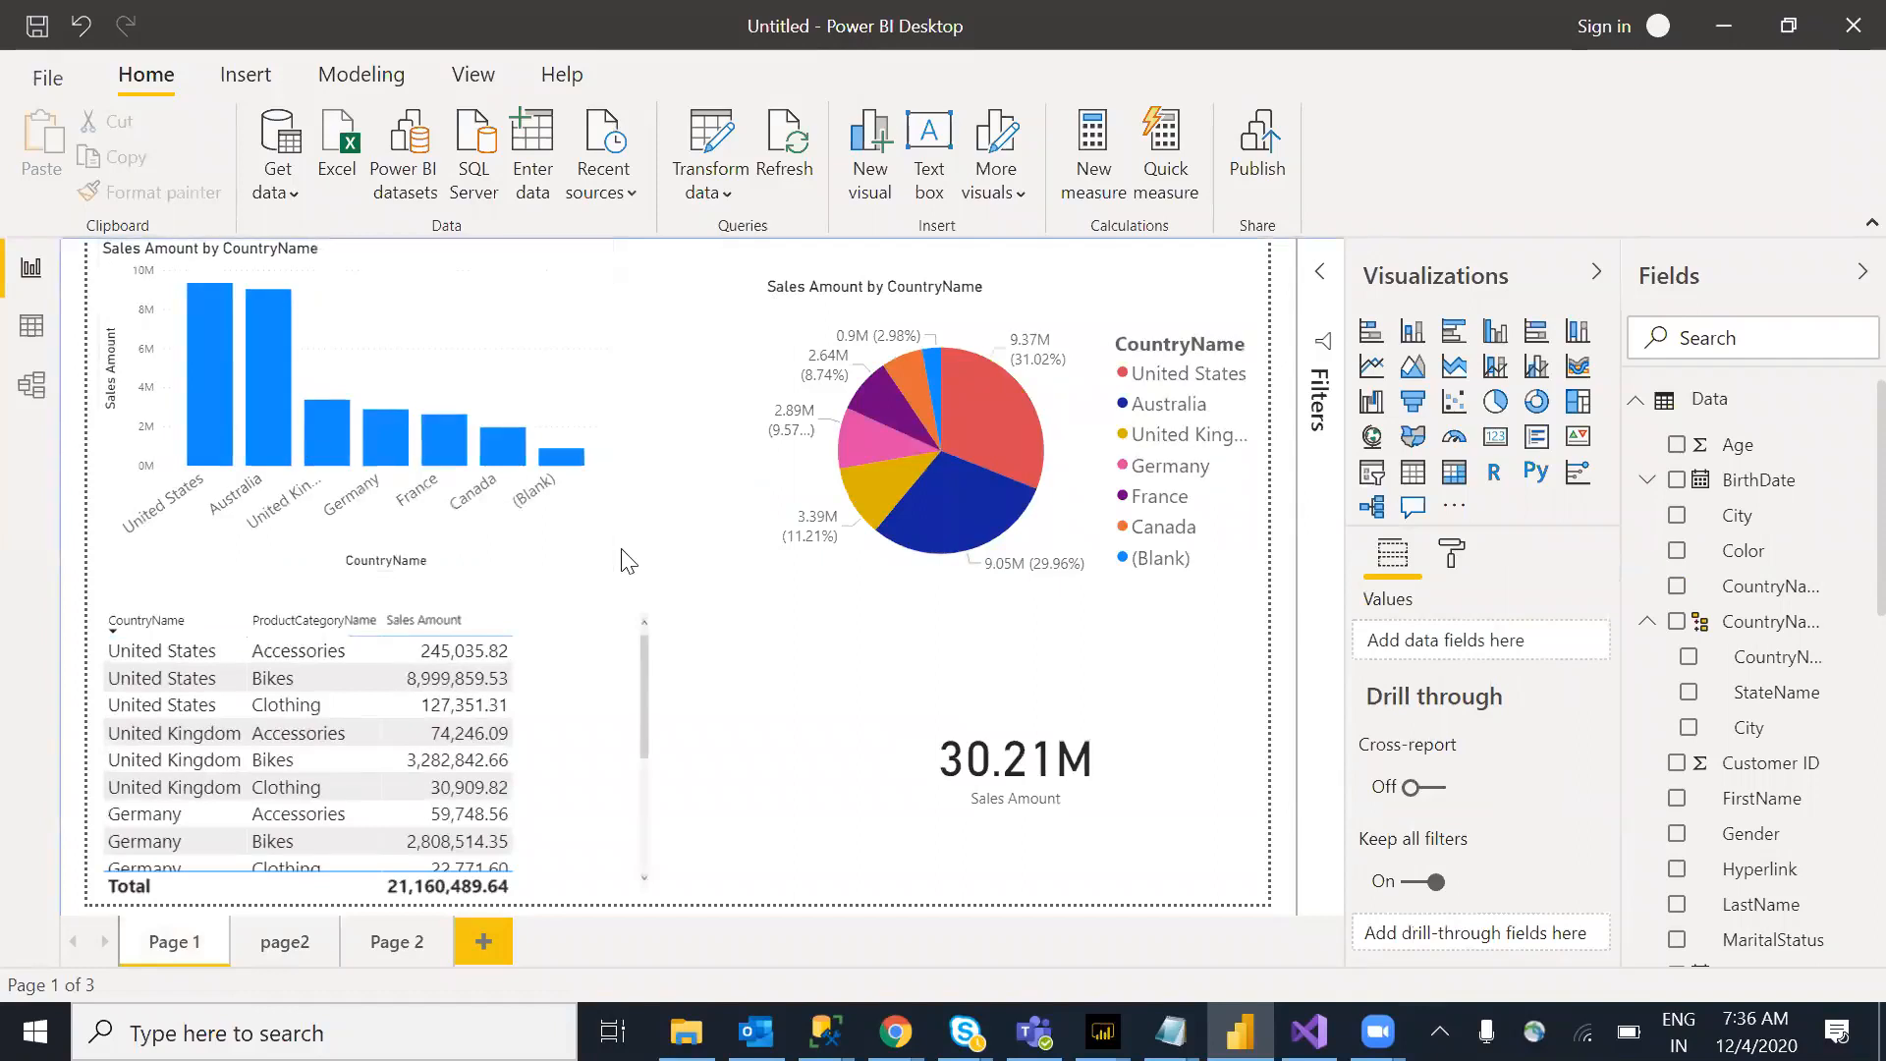
Step: Drill through from the France column of Page 1's country sales chart to page2, review its state sales, and return
left_click(452, 464)
right_click(452, 463)
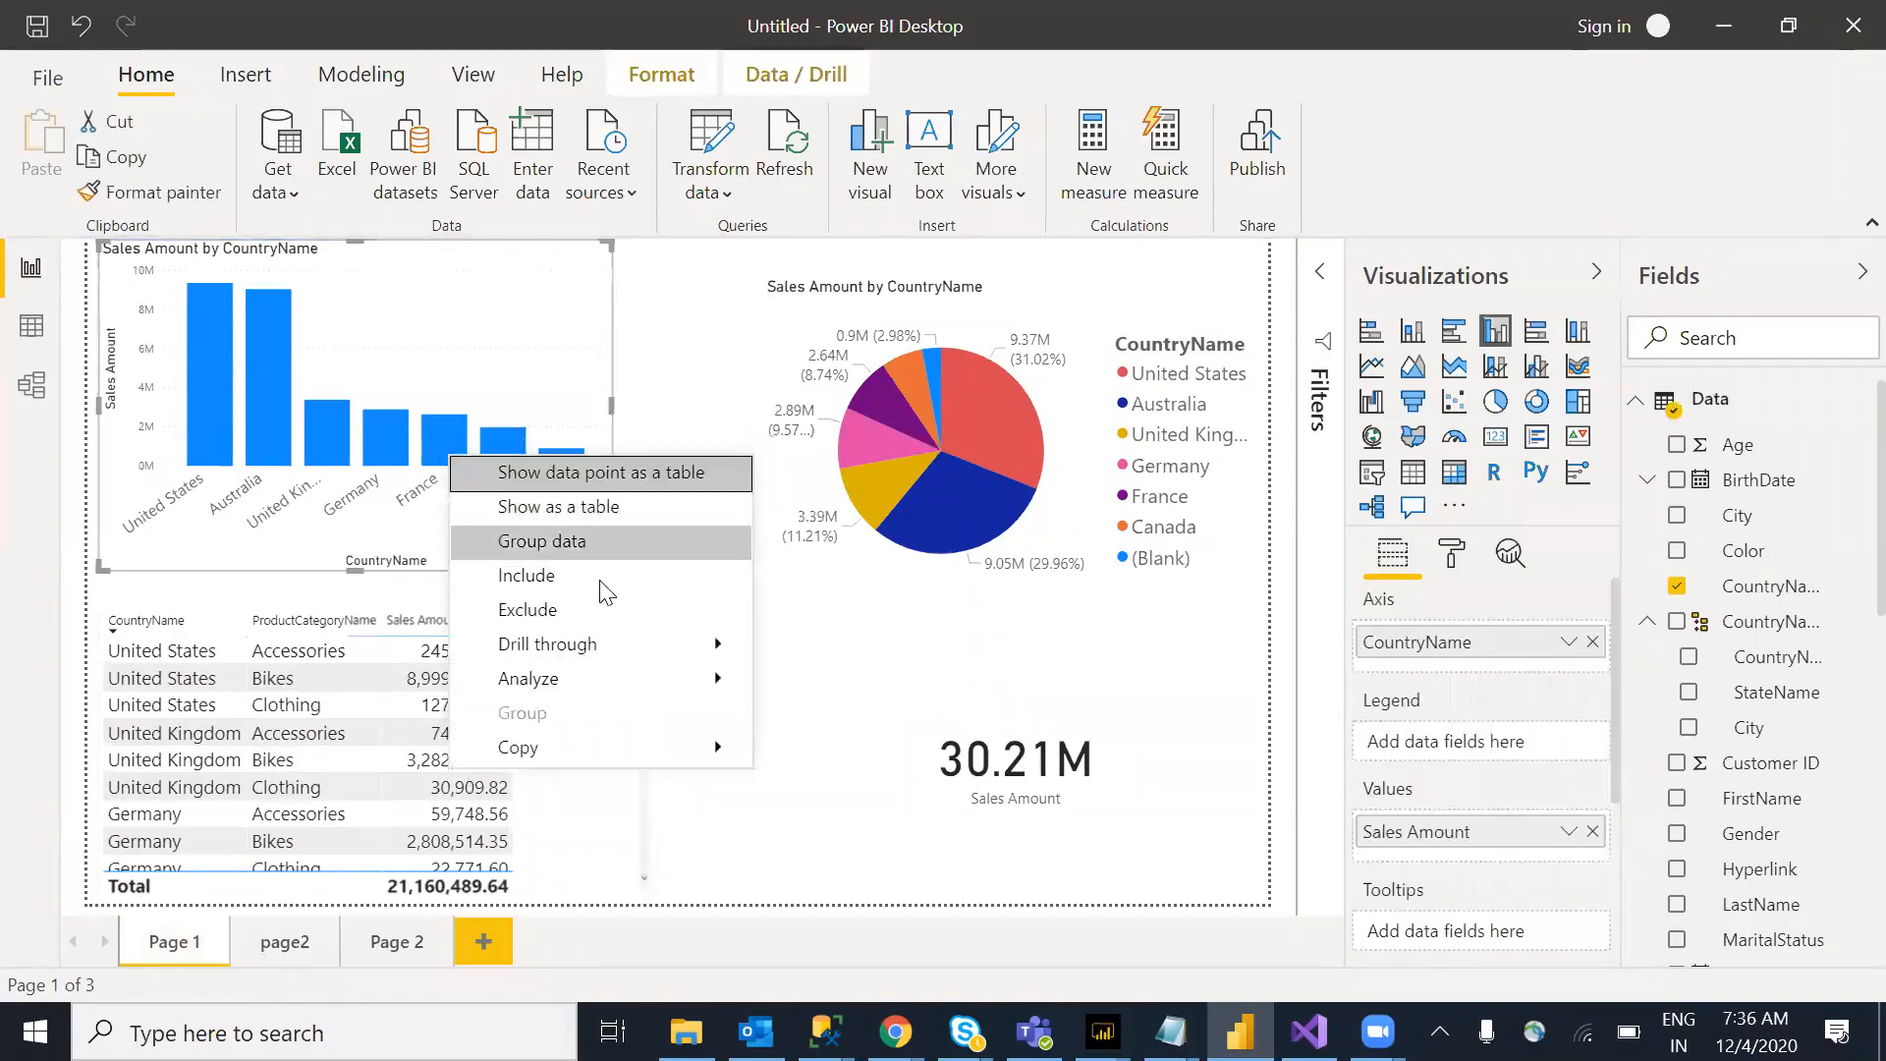
mouse_move(655, 638)
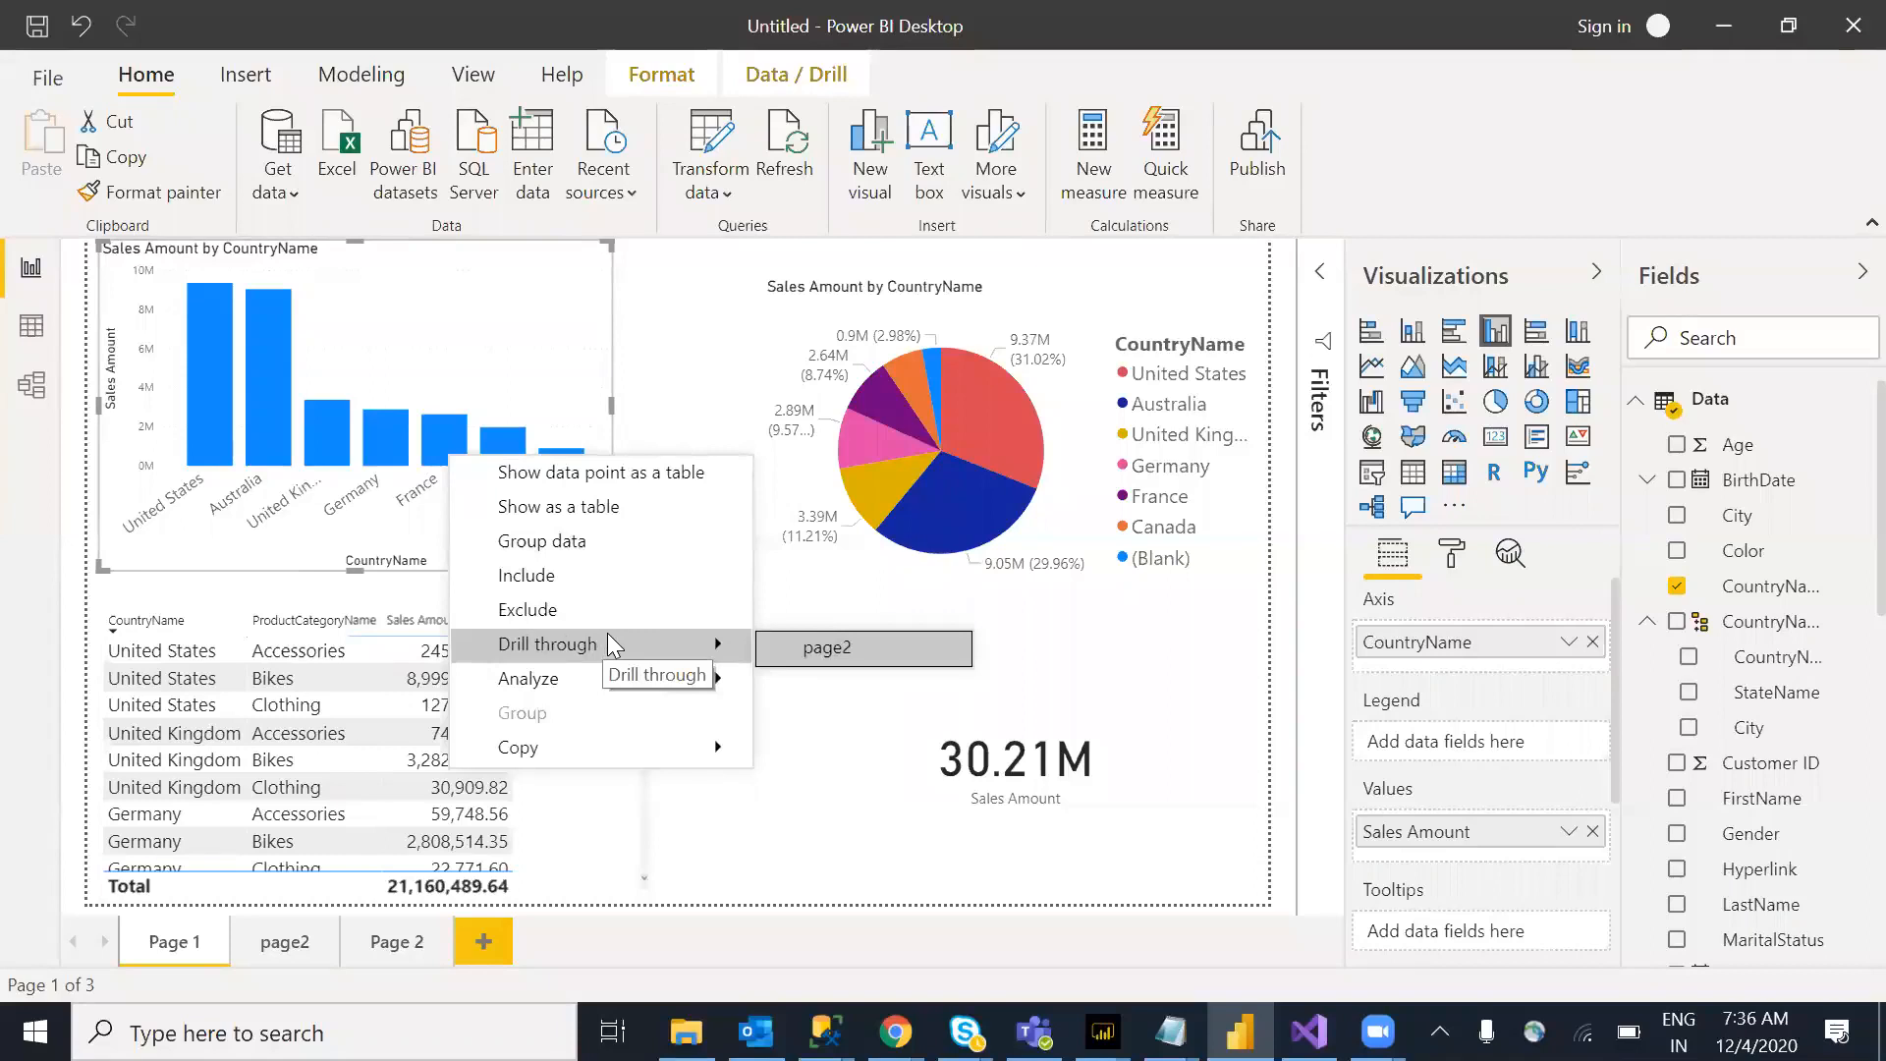
left_click(812, 650)
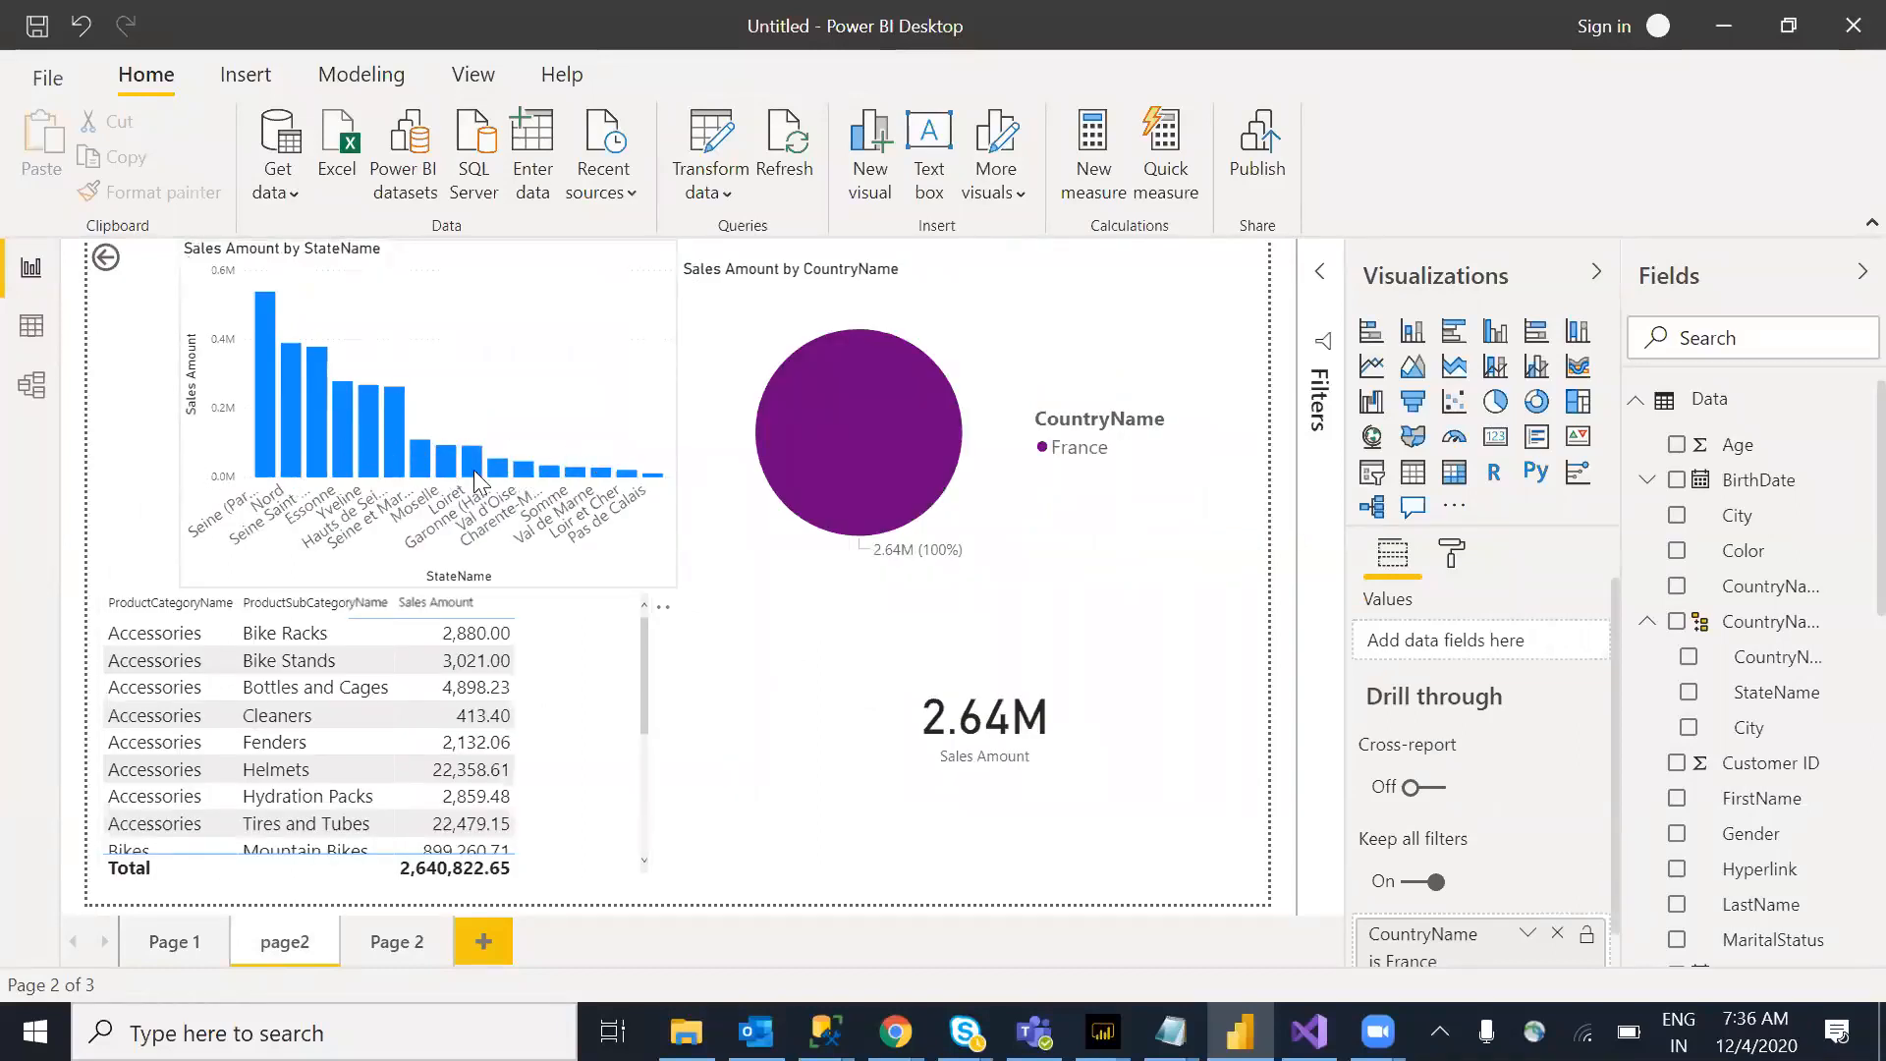
mouse_move(270, 434)
left_click(108, 267, "ctrl")
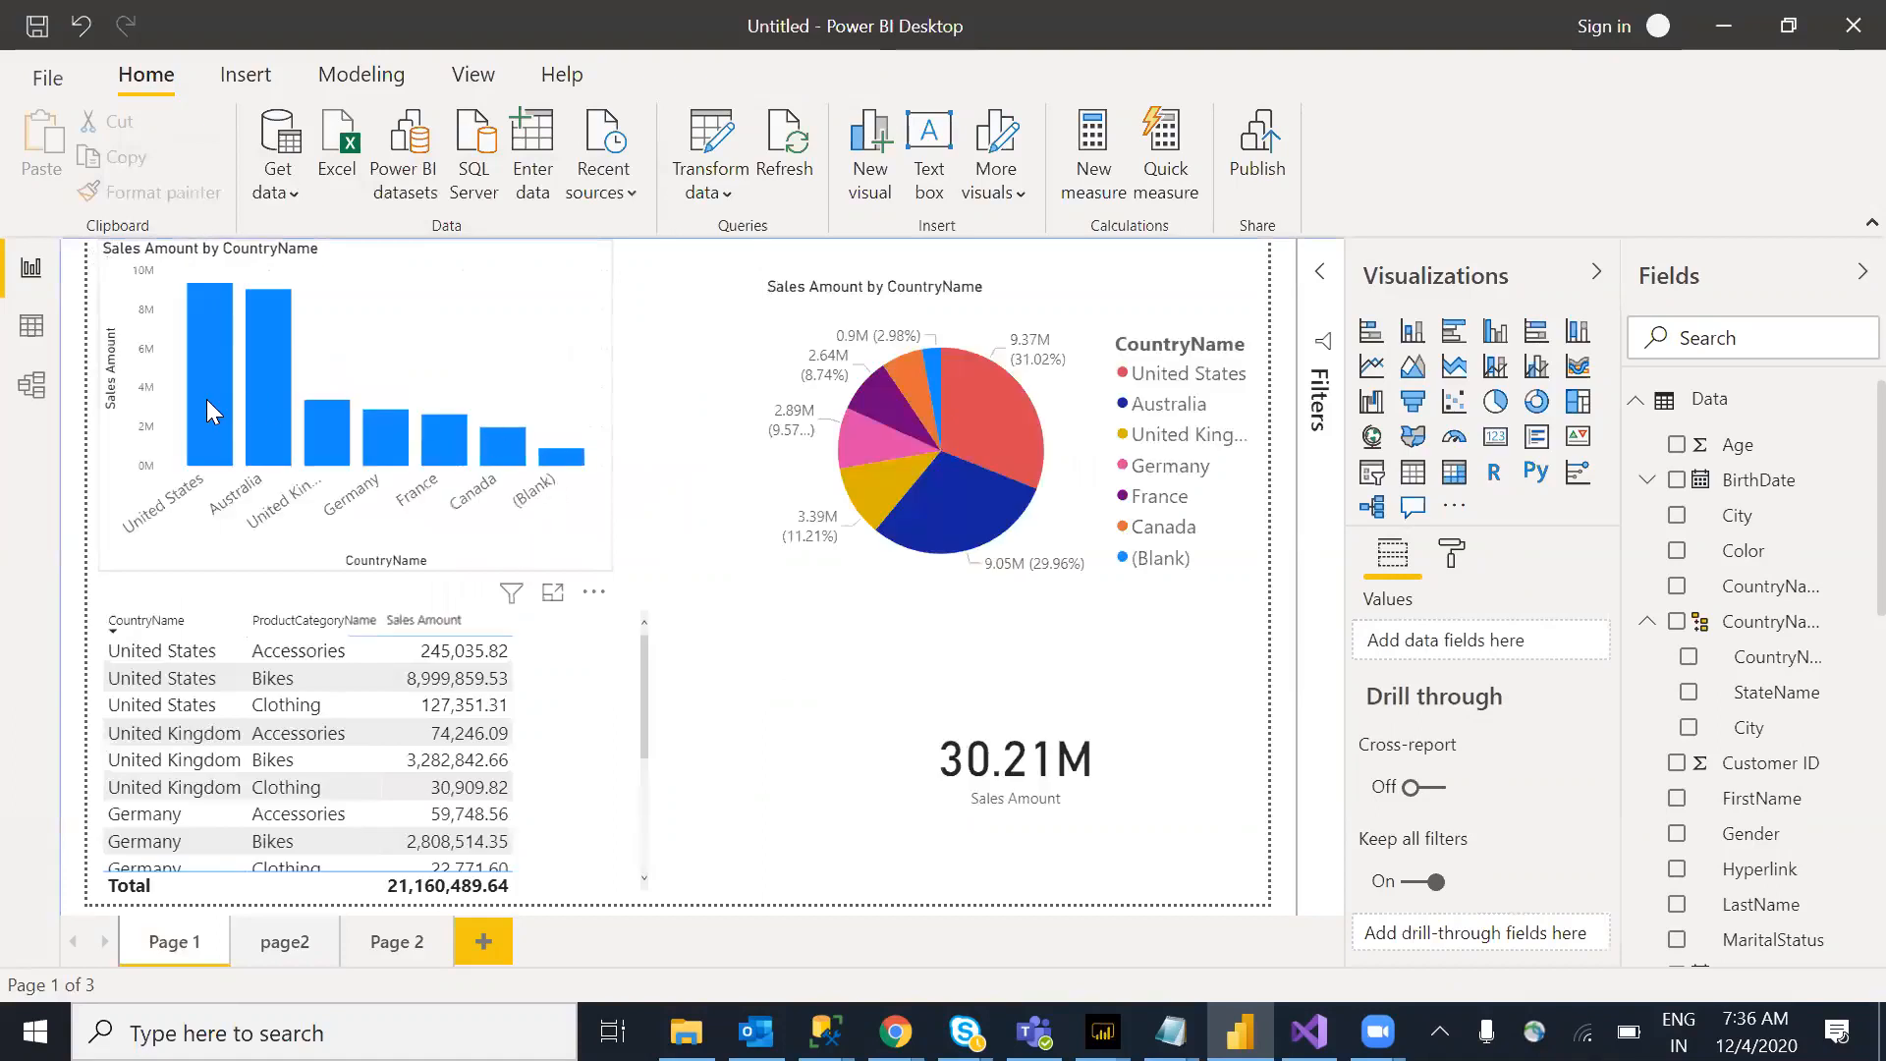
Step: Drill through from the United States column to page2, check the sales by state, and return to Page 1
left_click(214, 389)
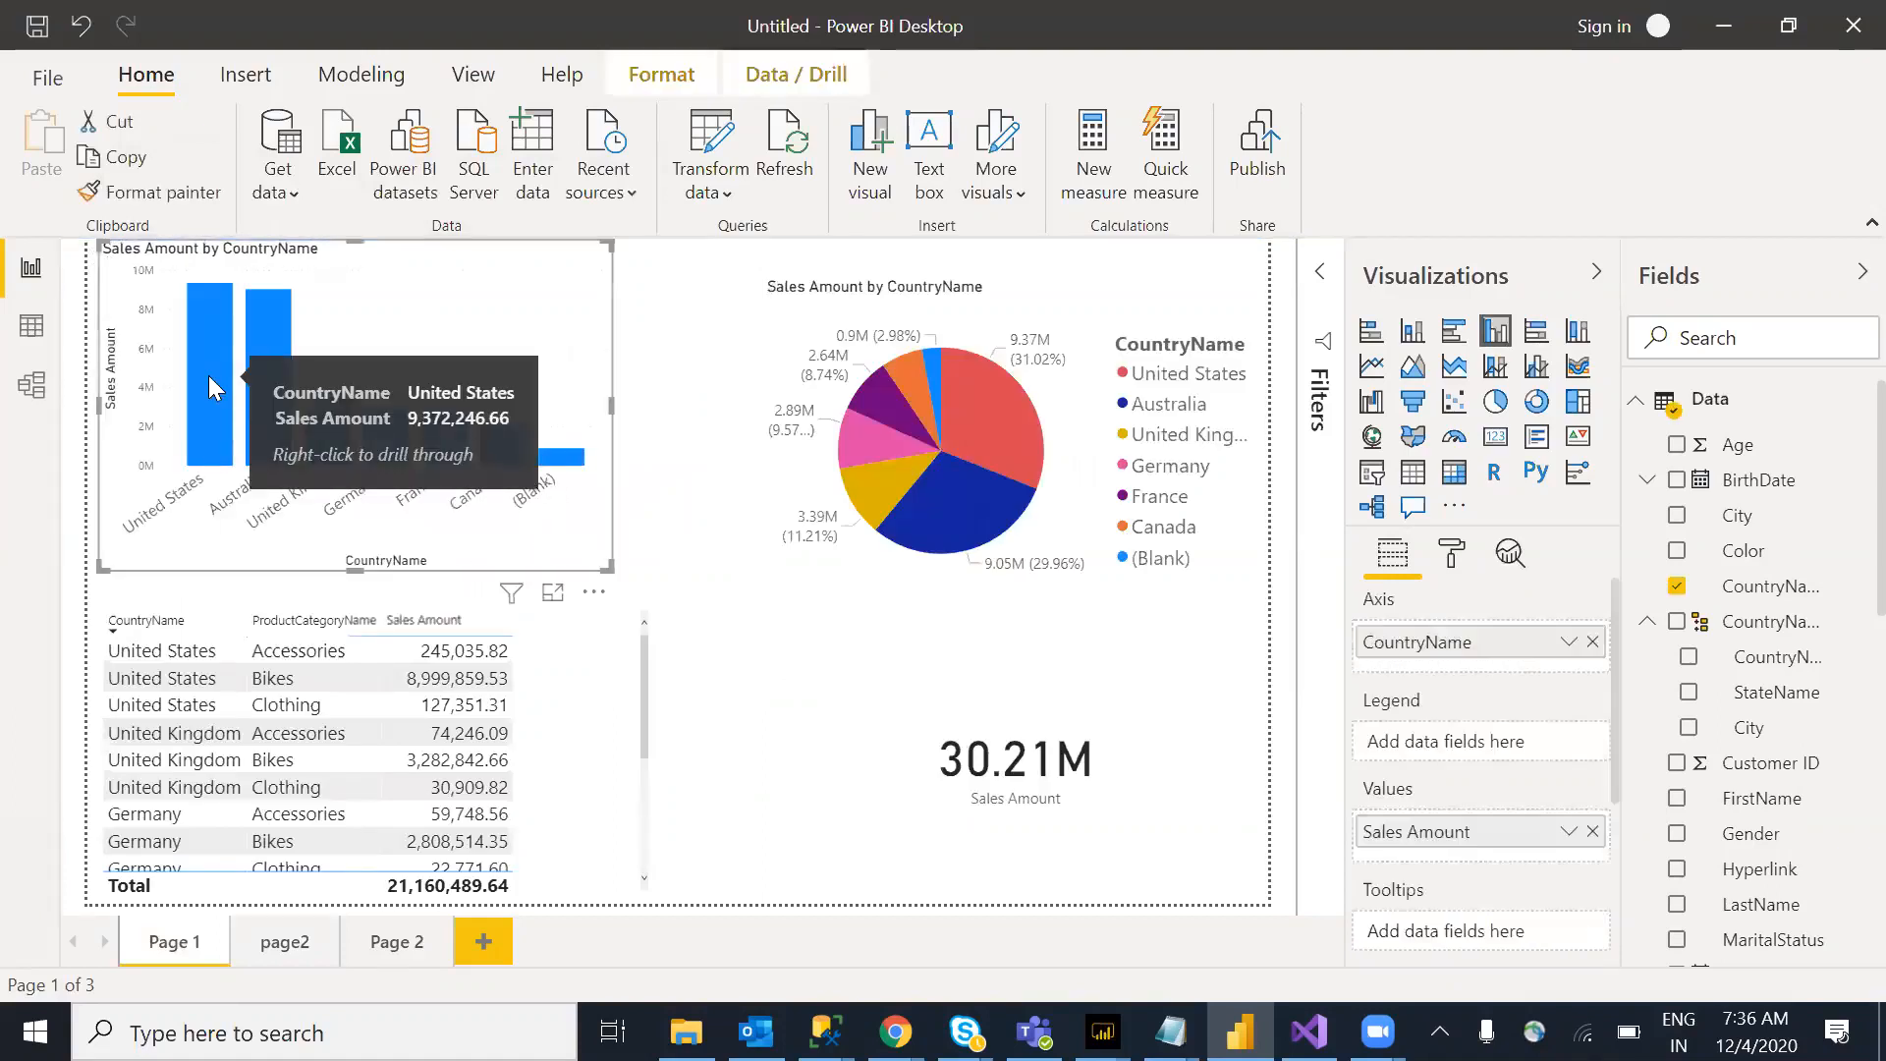
right_click(212, 383)
mouse_move(435, 566)
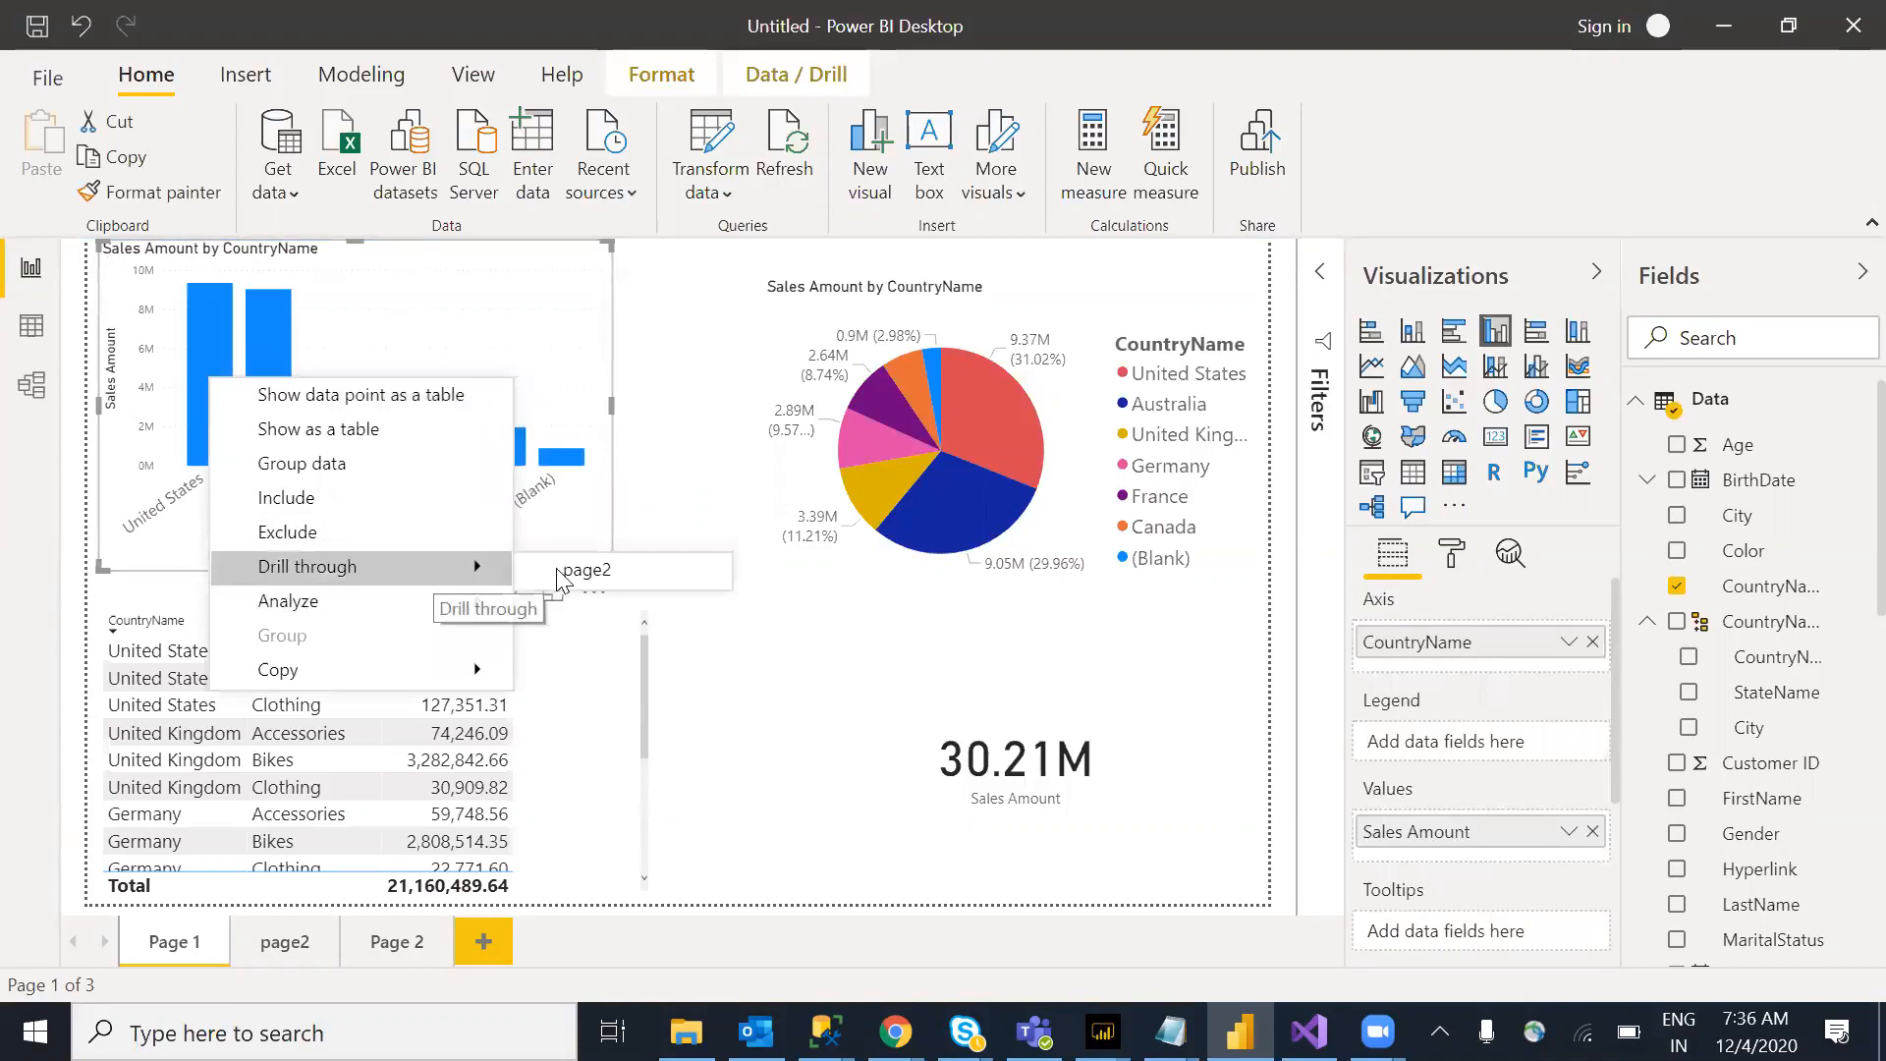
left_click(602, 578)
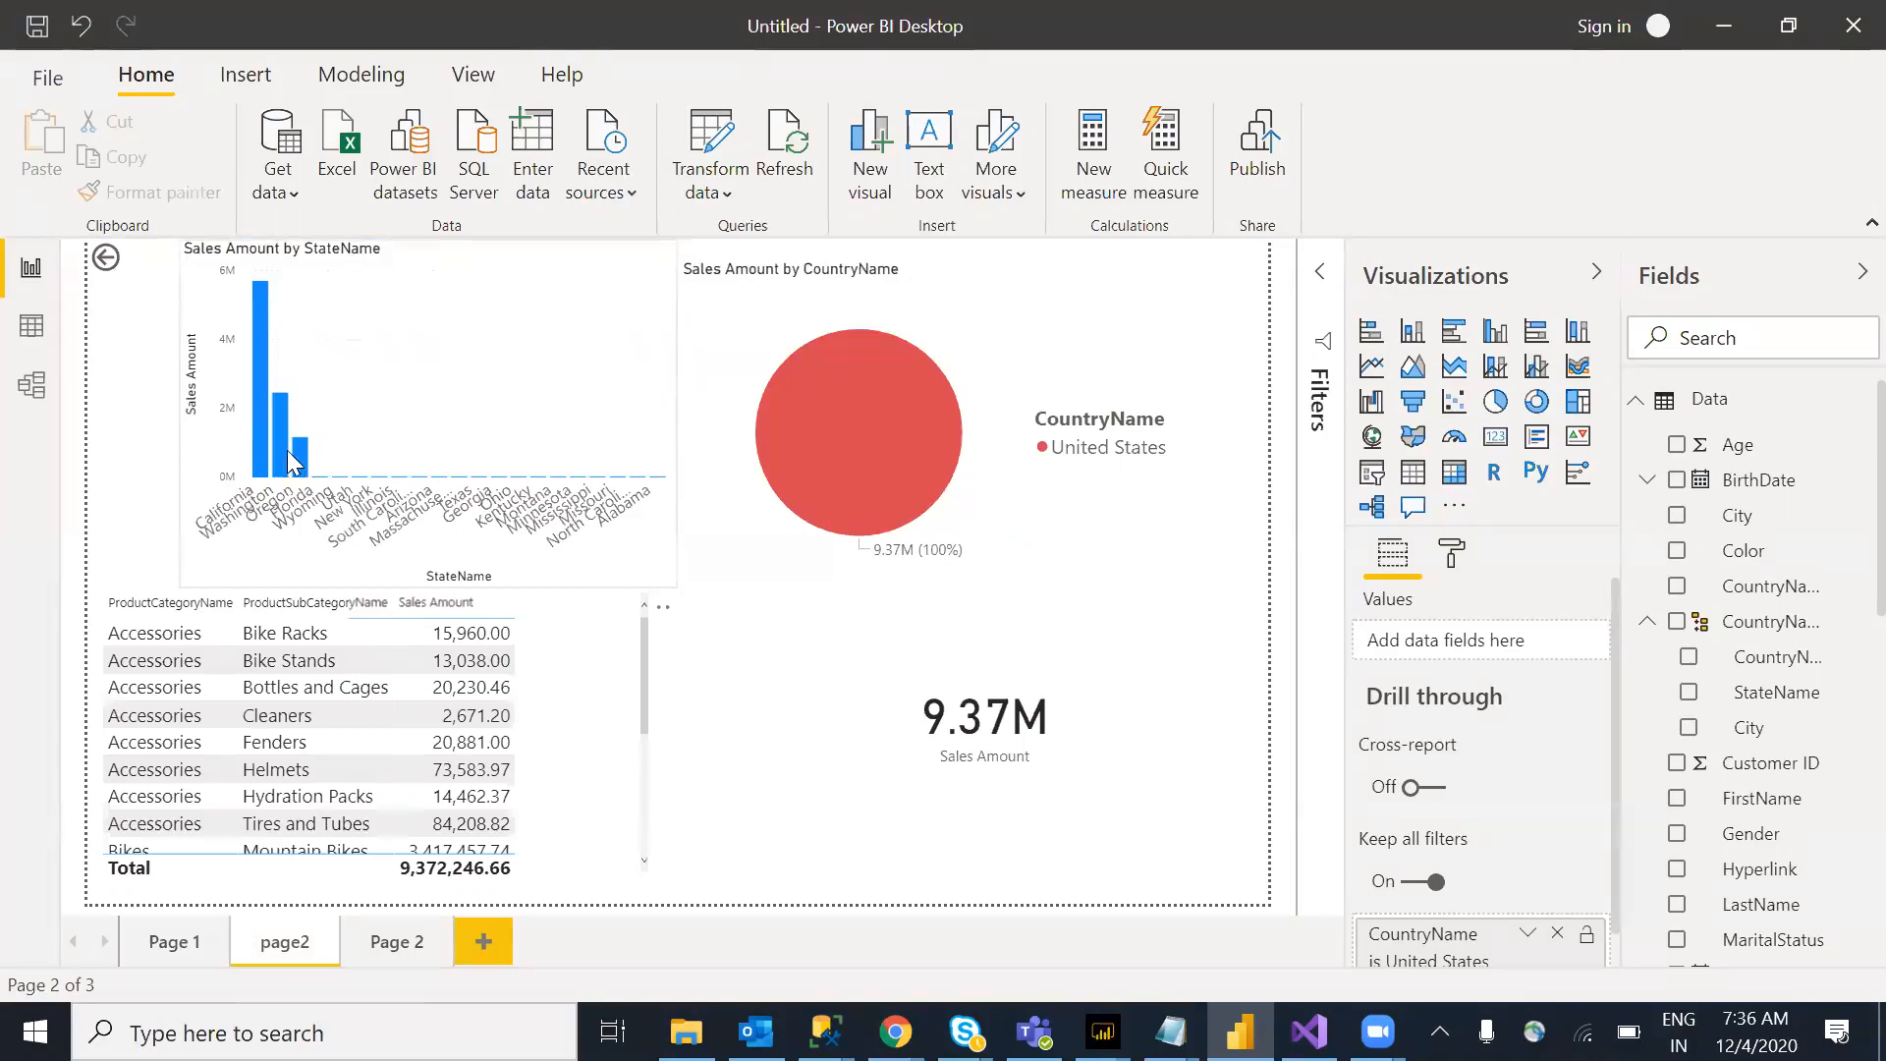
mouse_move(276, 453)
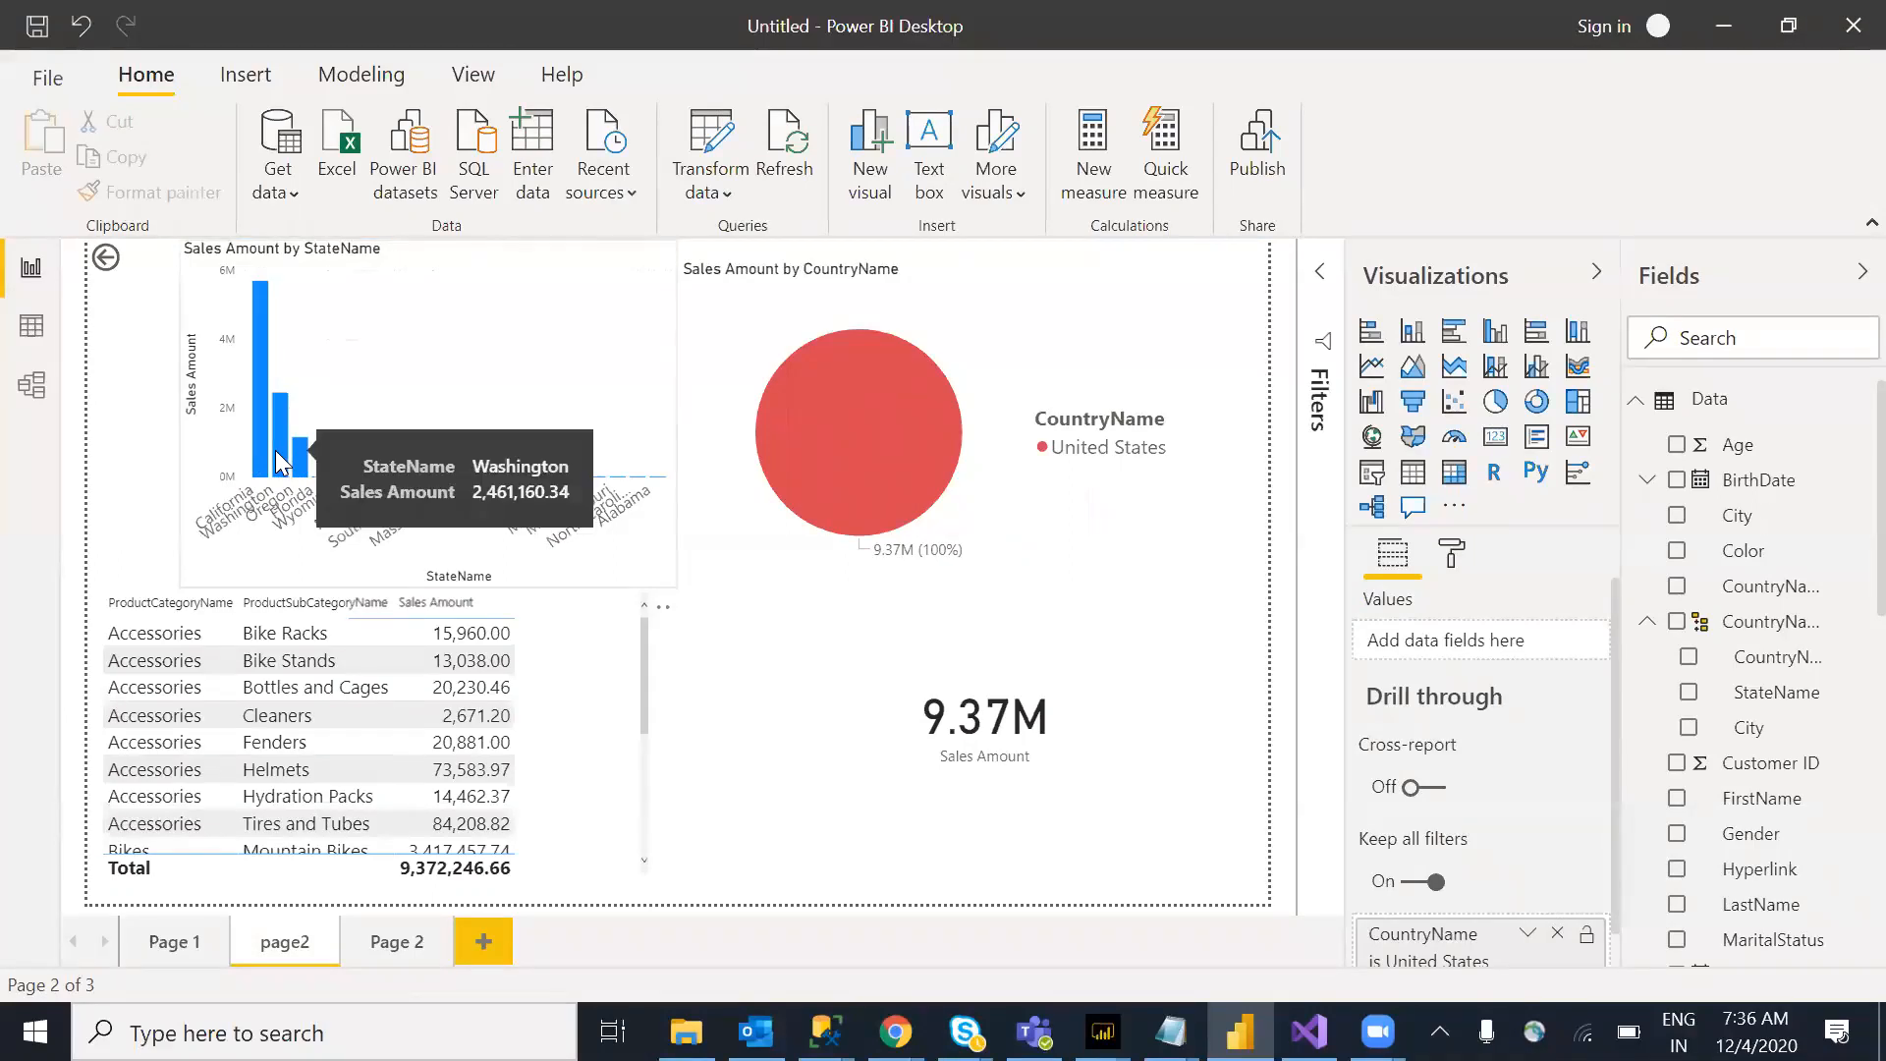
left_click(105, 259, "ctrl")
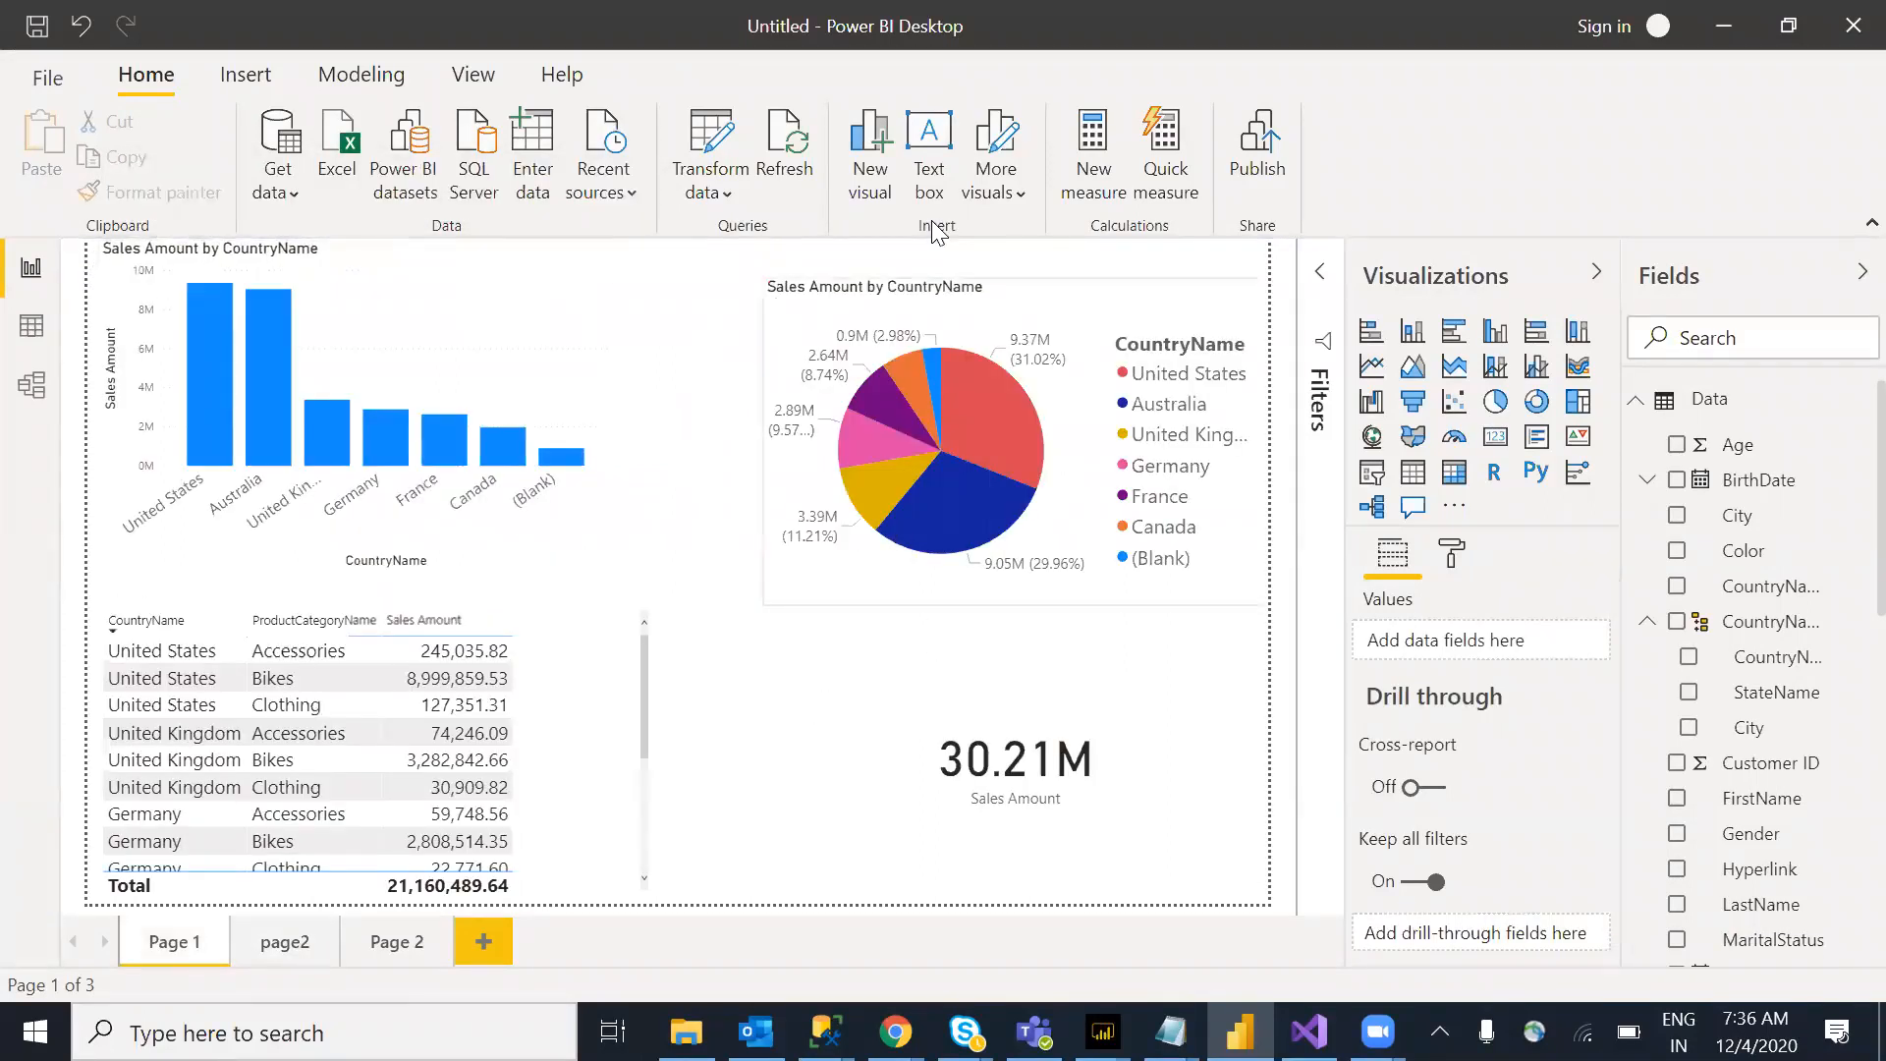
mouse_move(1042, 648)
left_mouse_down()
mouse_move(1150, 668)
mouse_move(1045, 685)
left_mouse_up()
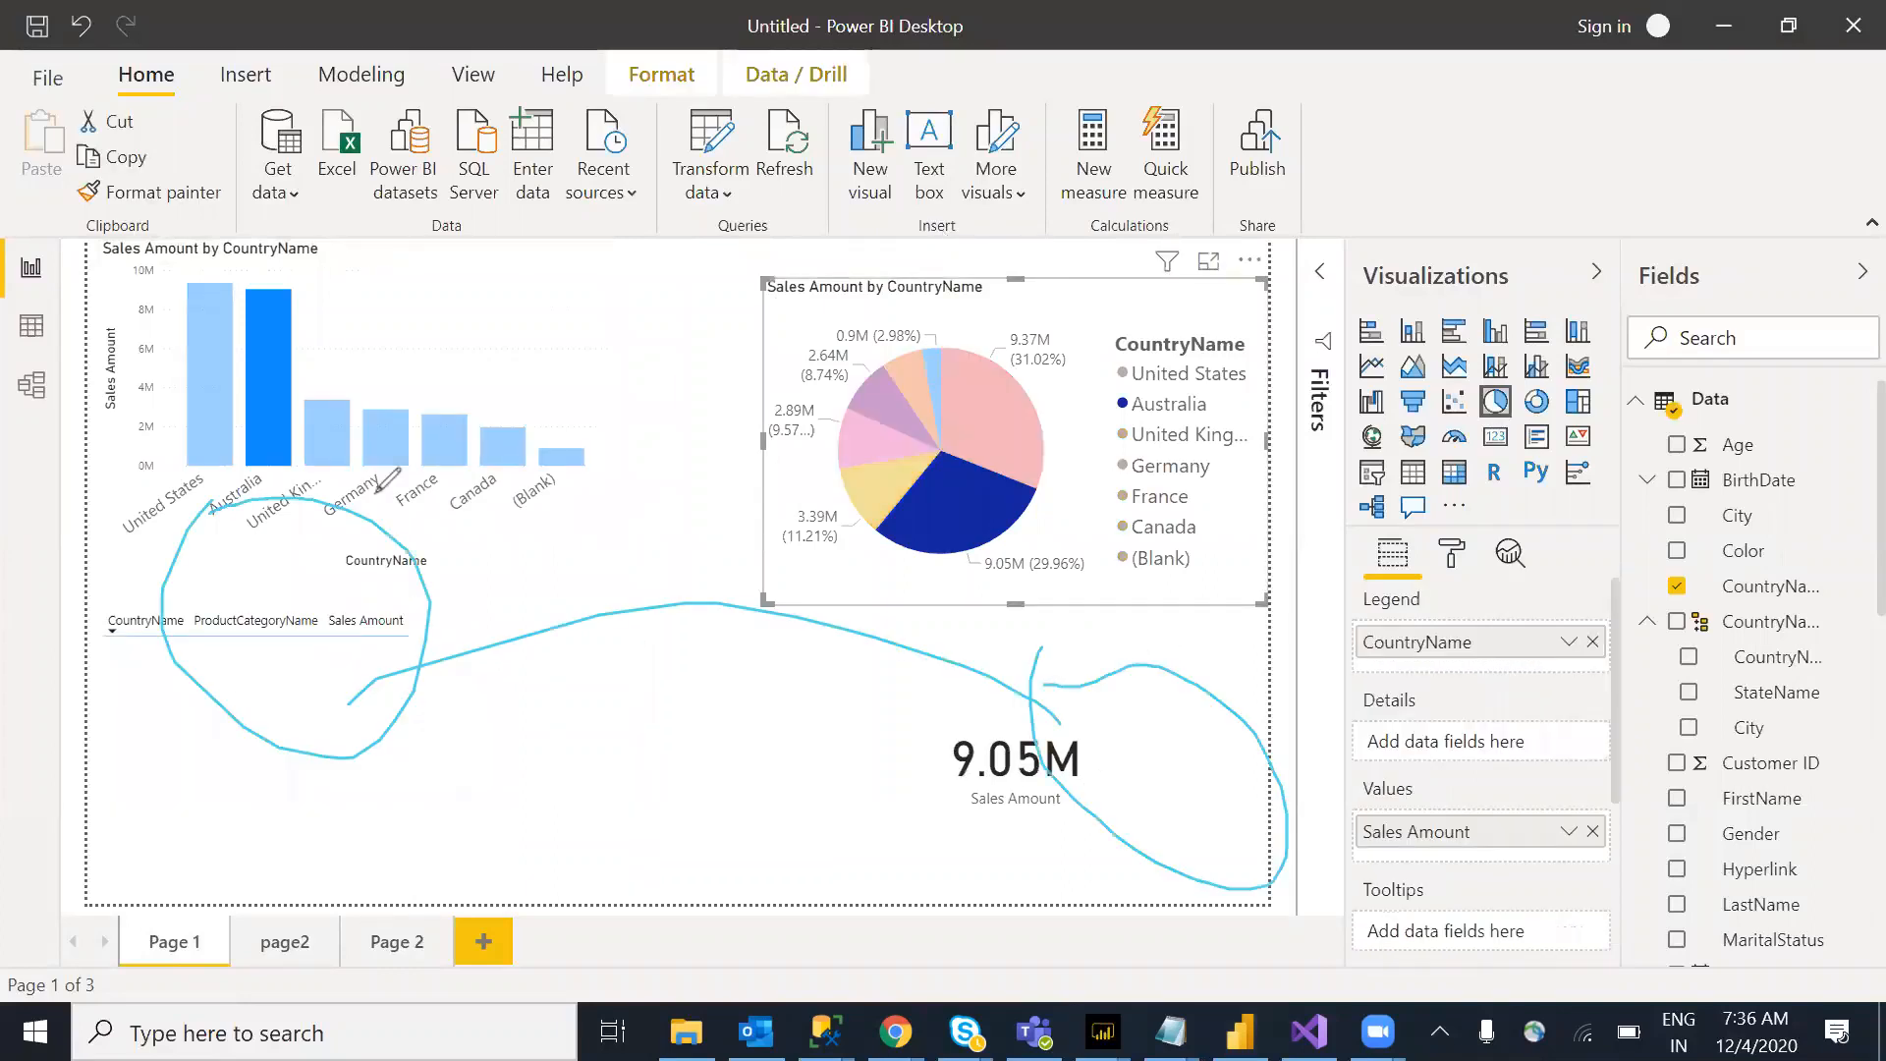
mouse_move(36, 393)
left_mouse_down()
mouse_move(147, 334)
mouse_move(332, 526)
mouse_move(336, 442)
mouse_move(137, 690)
mouse_move(234, 718)
mouse_move(386, 535)
left_mouse_up()
mouse_move(718, 530)
left_mouse_down()
mouse_move(758, 784)
mouse_move(1012, 531)
mouse_move(718, 531)
left_mouse_up()
mouse_move(295, 605)
left_mouse_down()
mouse_move(307, 662)
mouse_move(324, 601)
mouse_move(297, 632)
left_mouse_up()
mouse_move(344, 565)
left_mouse_down()
mouse_move(702, 501)
mouse_move(776, 560)
mouse_move(840, 472)
mouse_move(979, 503)
mouse_move(884, 731)
mouse_move(693, 664)
mouse_move(671, 637)
left_mouse_up()
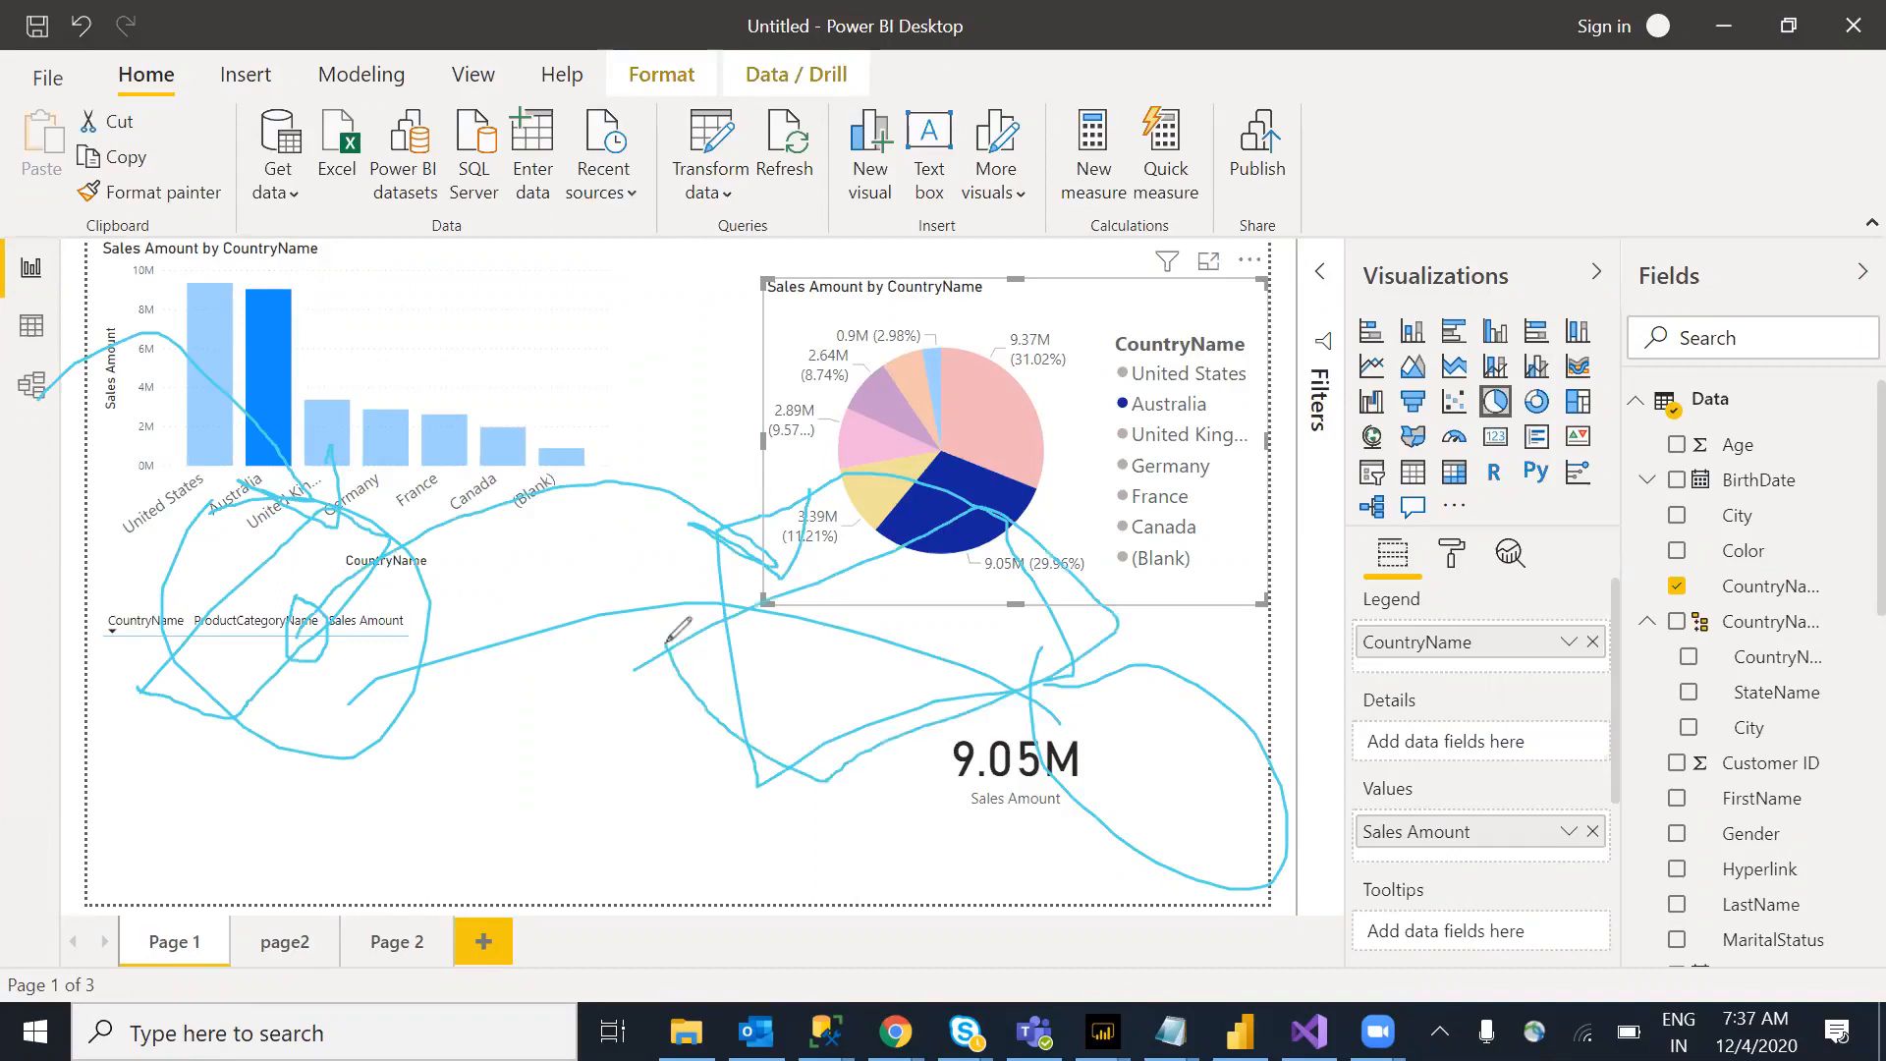
left_click_drag(649, 506, 689, 566)
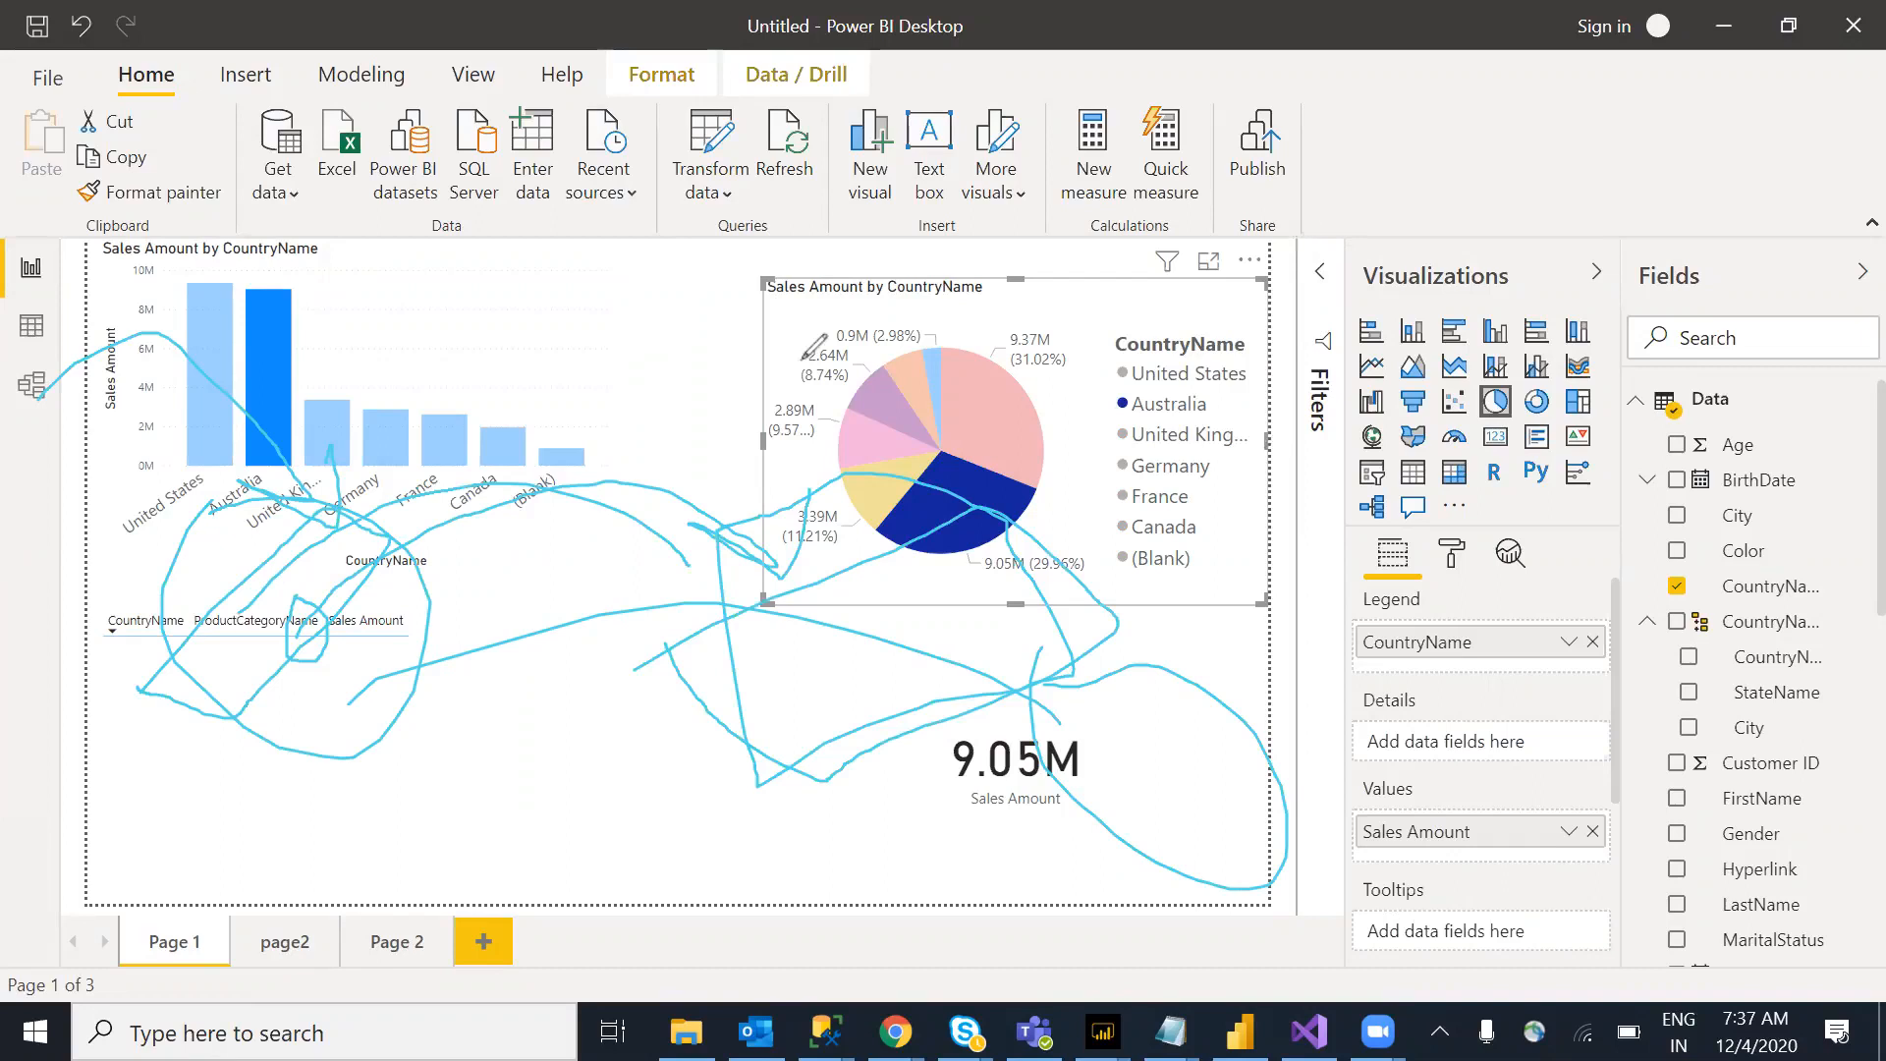
mouse_move(517, 386)
left_mouse_down()
mouse_move(703, 774)
mouse_move(970, 221)
mouse_move(523, 385)
left_mouse_up()
mouse_move(513, 285)
left_mouse_down()
mouse_move(654, 344)
mouse_move(686, 405)
mouse_move(635, 370)
left_mouse_up()
mouse_move(909, 496)
left_mouse_down()
mouse_move(757, 277)
mouse_move(783, 276)
left_mouse_up()
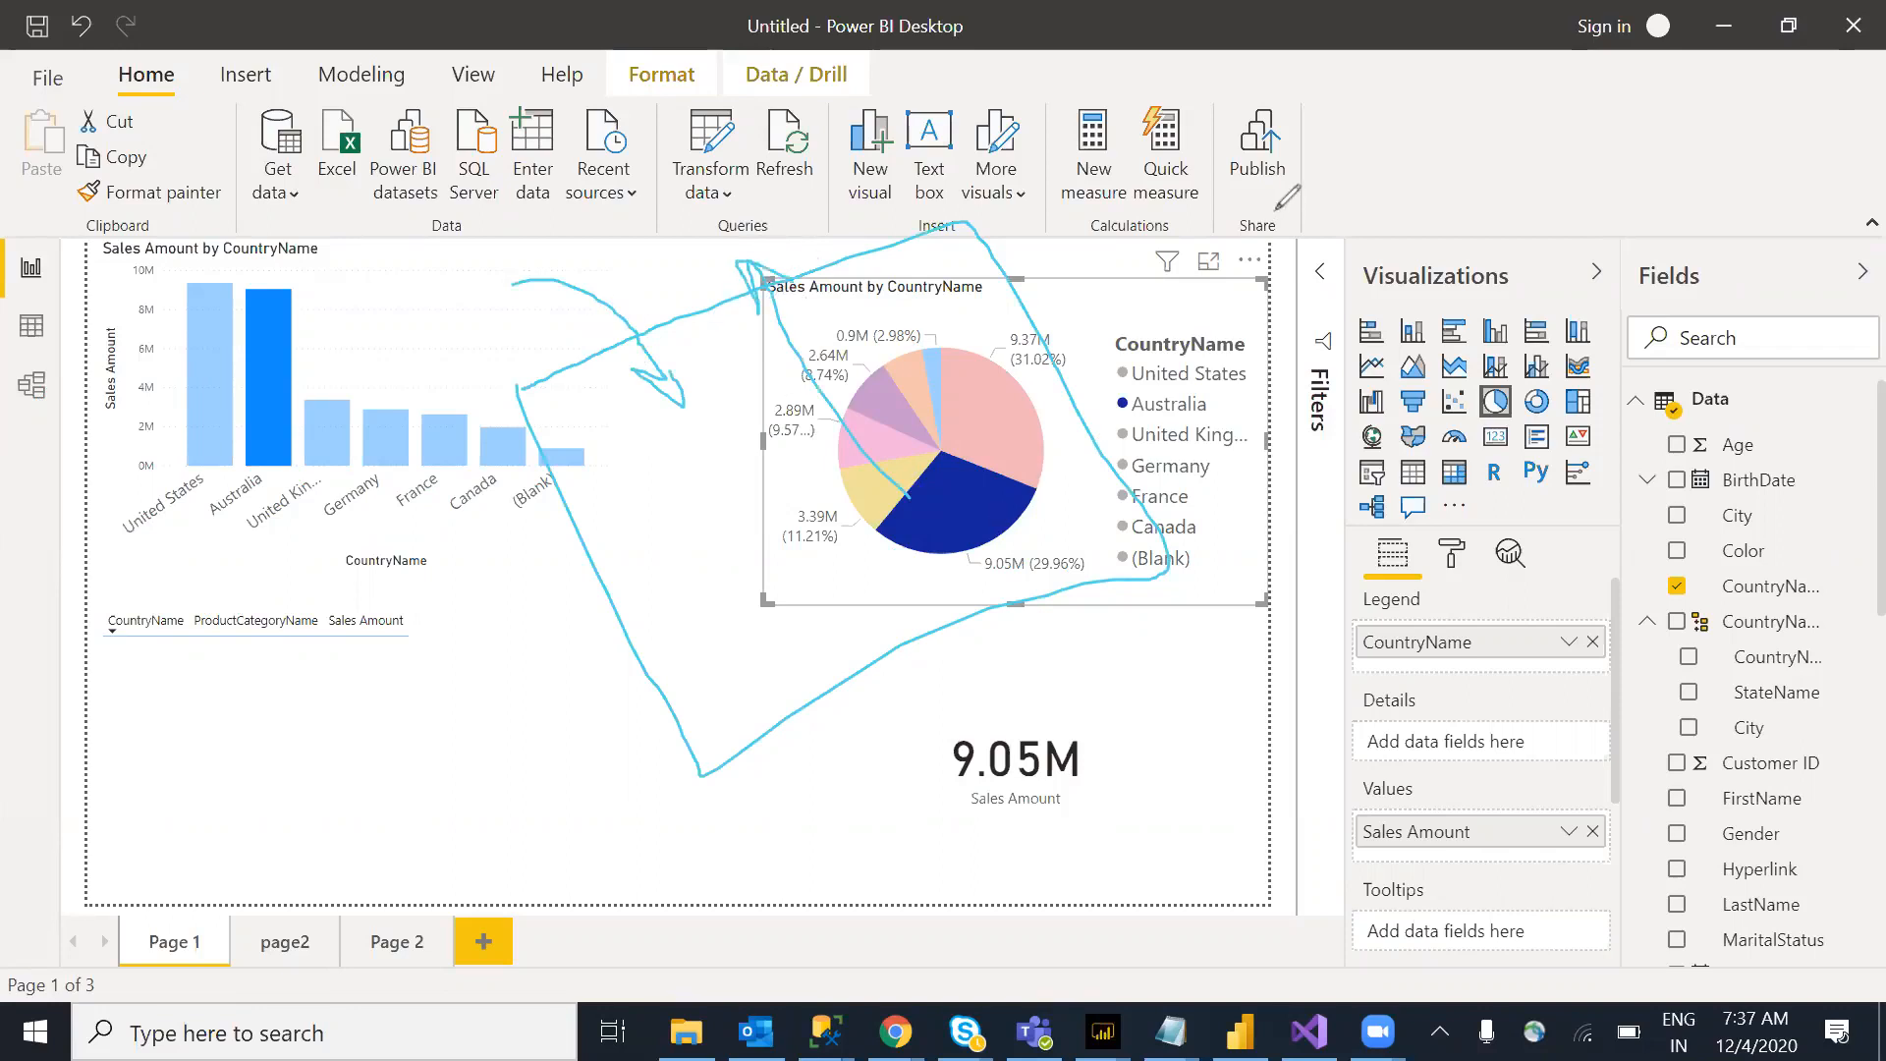
key("e")
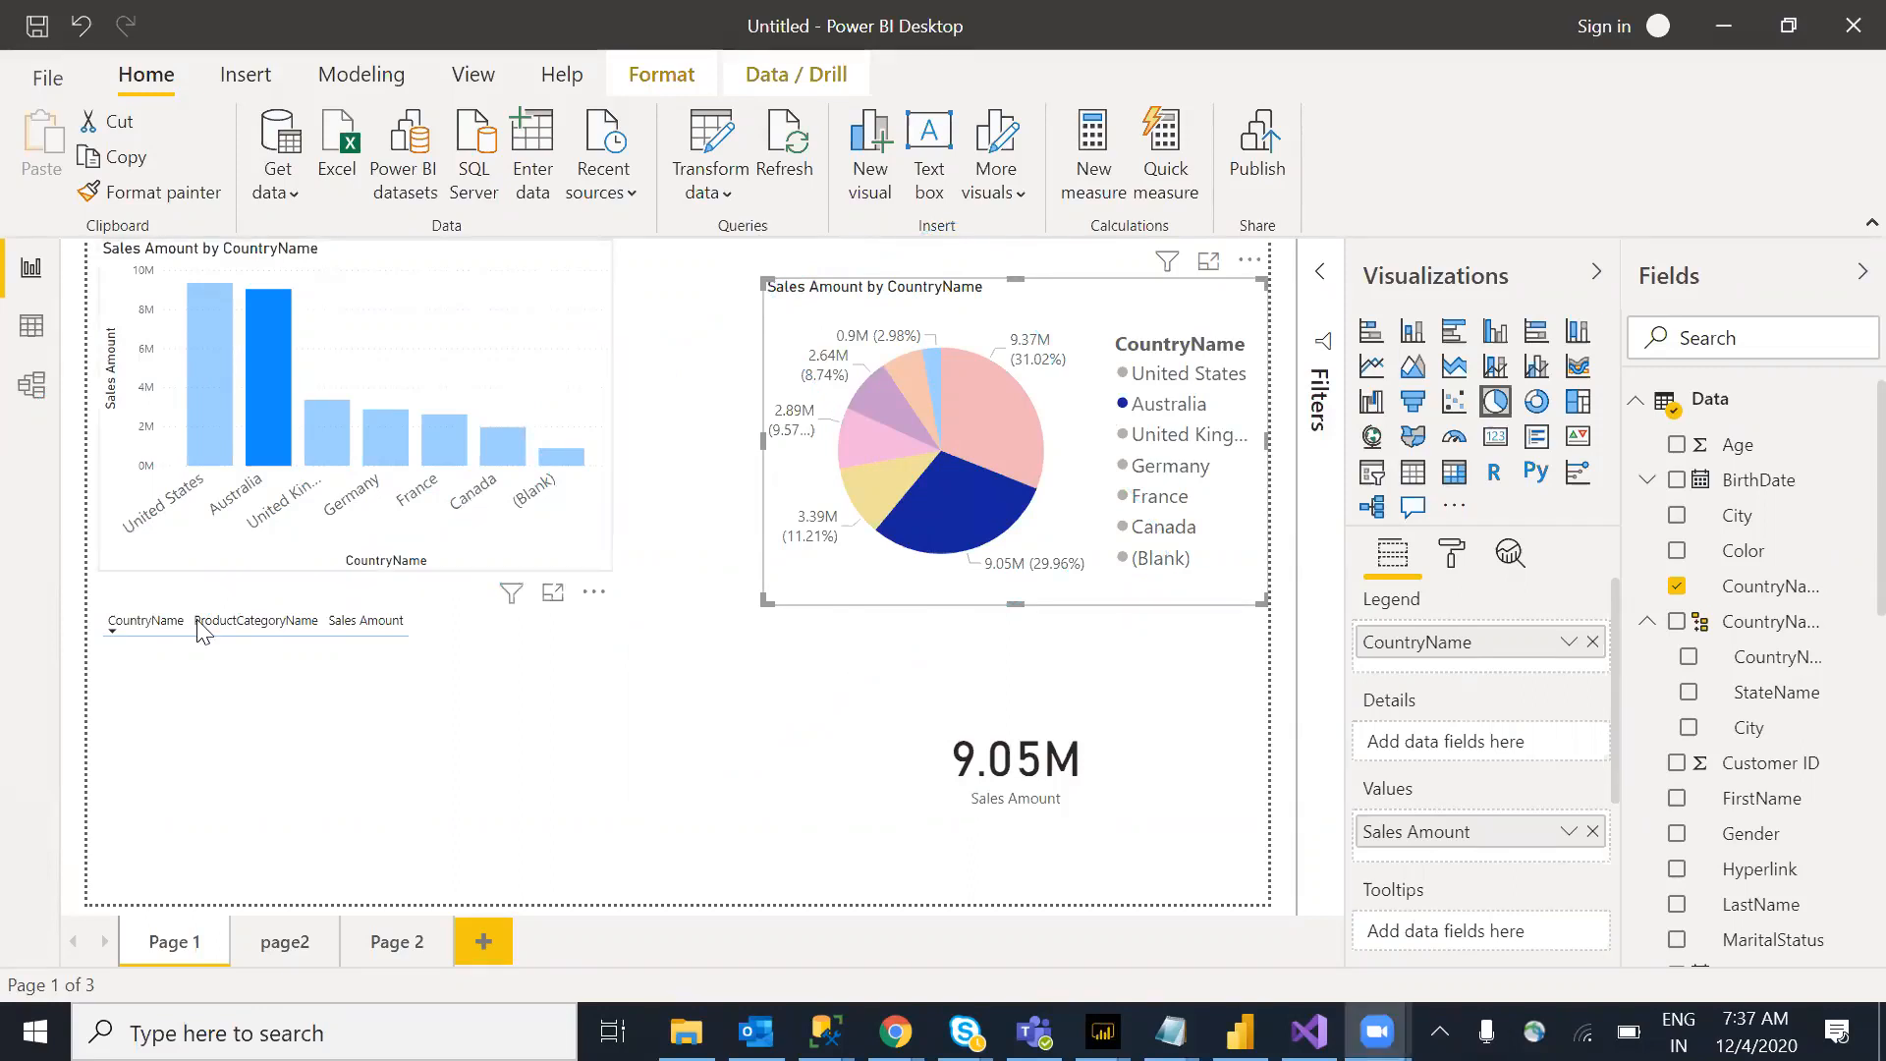
left_click_drag(218, 542, 125, 509)
mouse_move(149, 270)
left_mouse_down()
mouse_move(241, 410)
mouse_move(234, 464)
mouse_move(292, 295)
left_mouse_up()
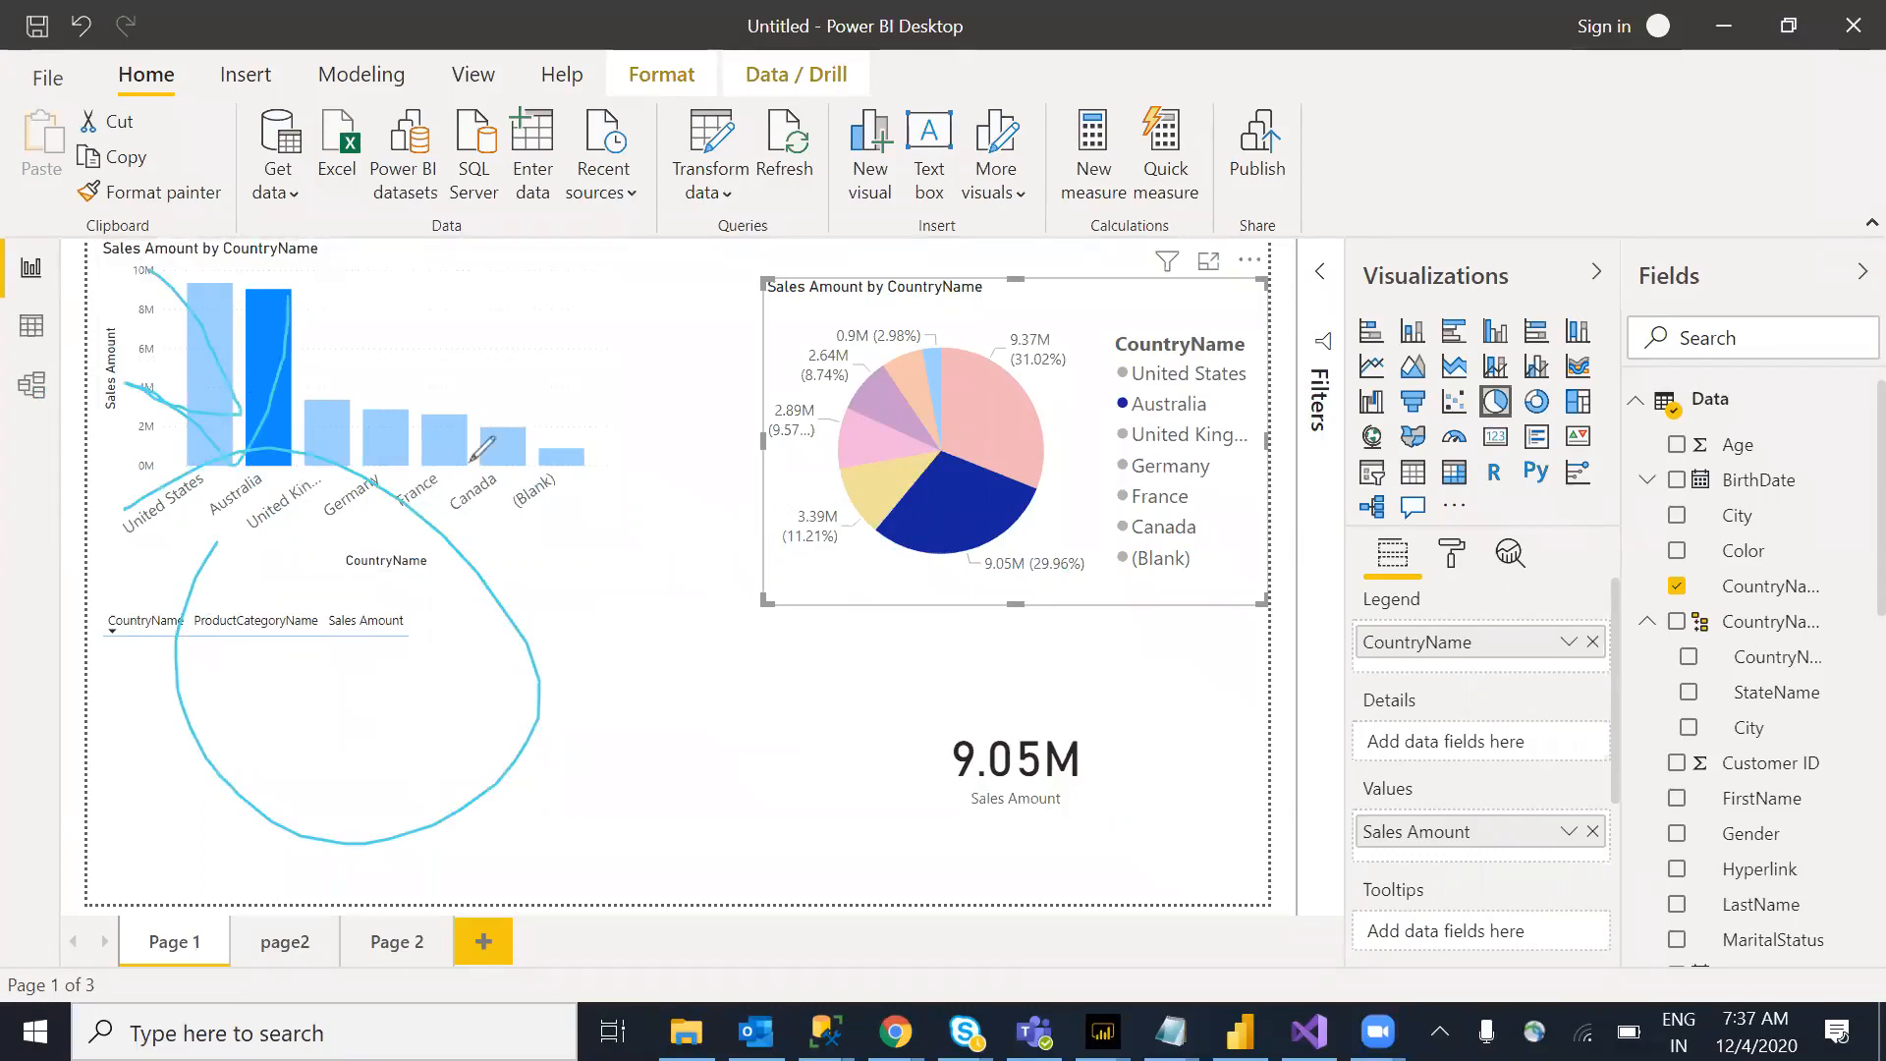
mouse_move(466, 346)
left_mouse_down()
mouse_move(516, 274)
mouse_move(503, 285)
left_mouse_up()
mouse_move(706, 552)
left_mouse_down()
mouse_move(1042, 422)
mouse_move(923, 751)
mouse_move(718, 551)
left_mouse_up()
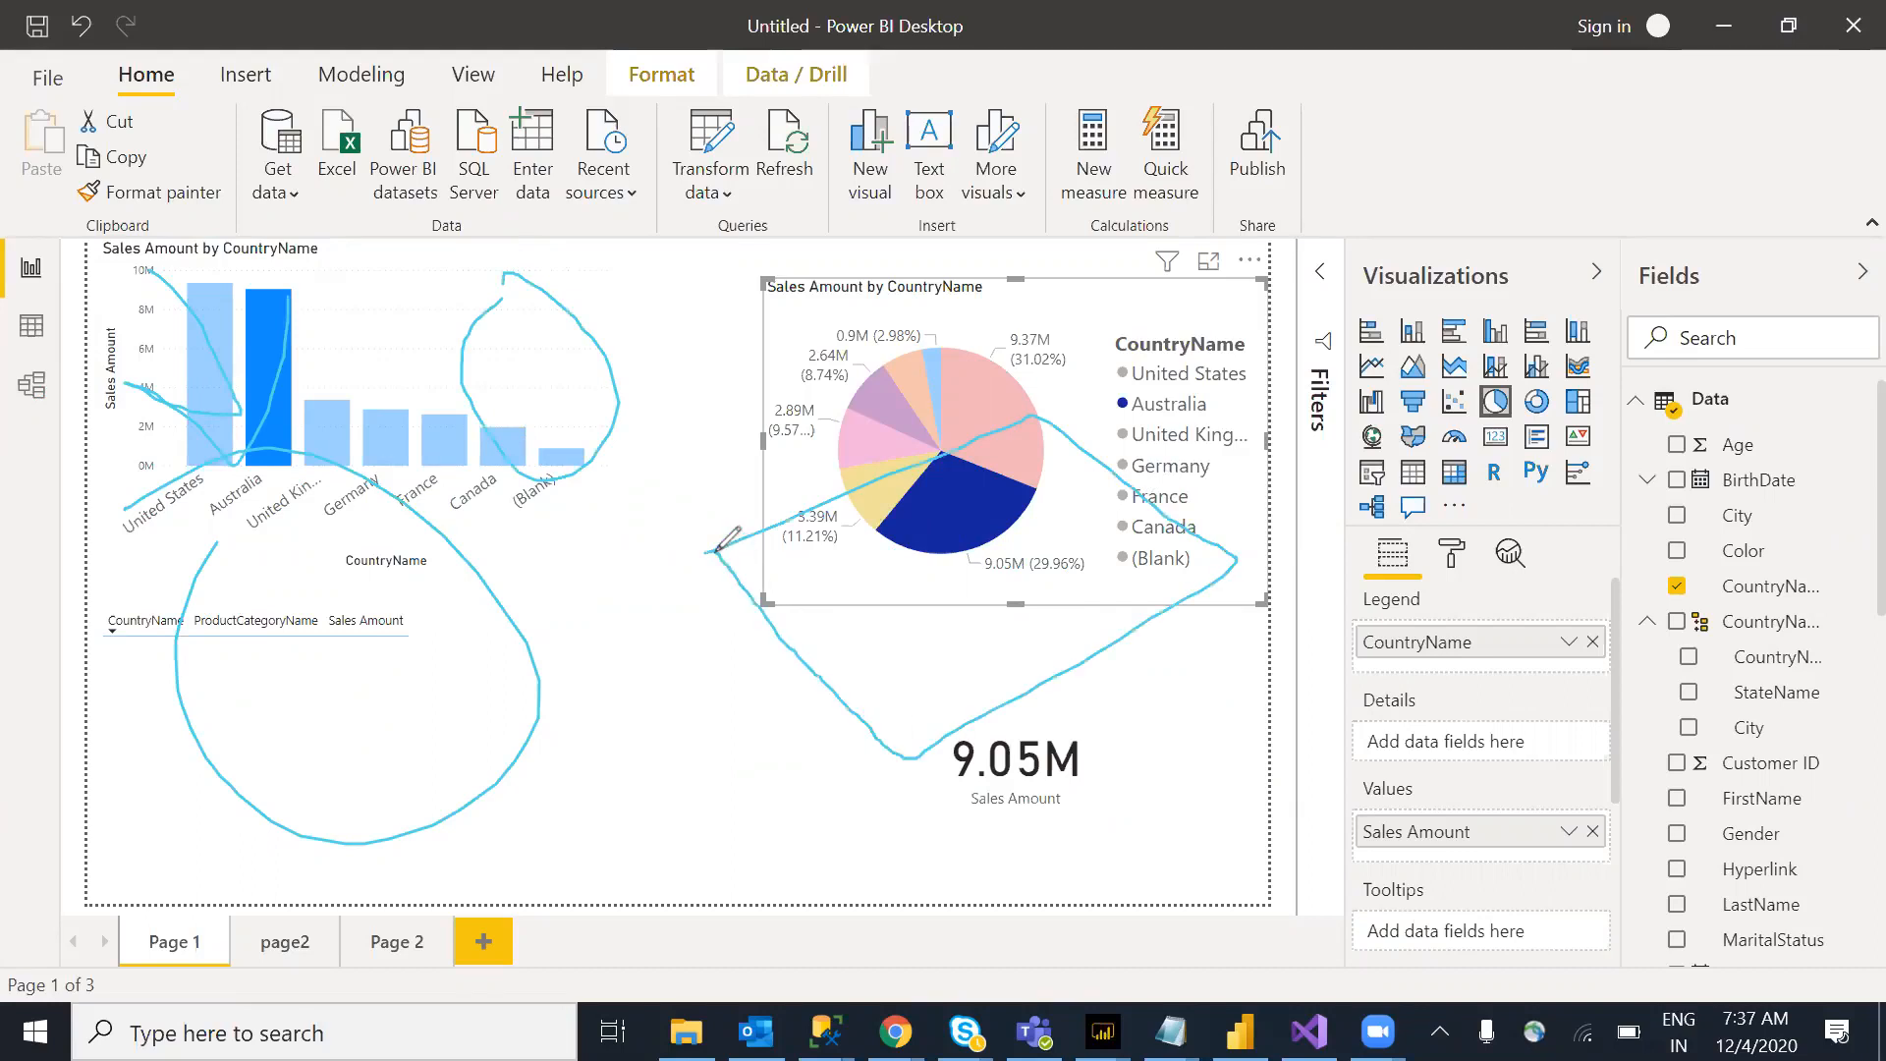
mouse_move(304, 551)
left_mouse_down()
mouse_move(462, 404)
mouse_move(840, 481)
mouse_move(893, 461)
left_mouse_up()
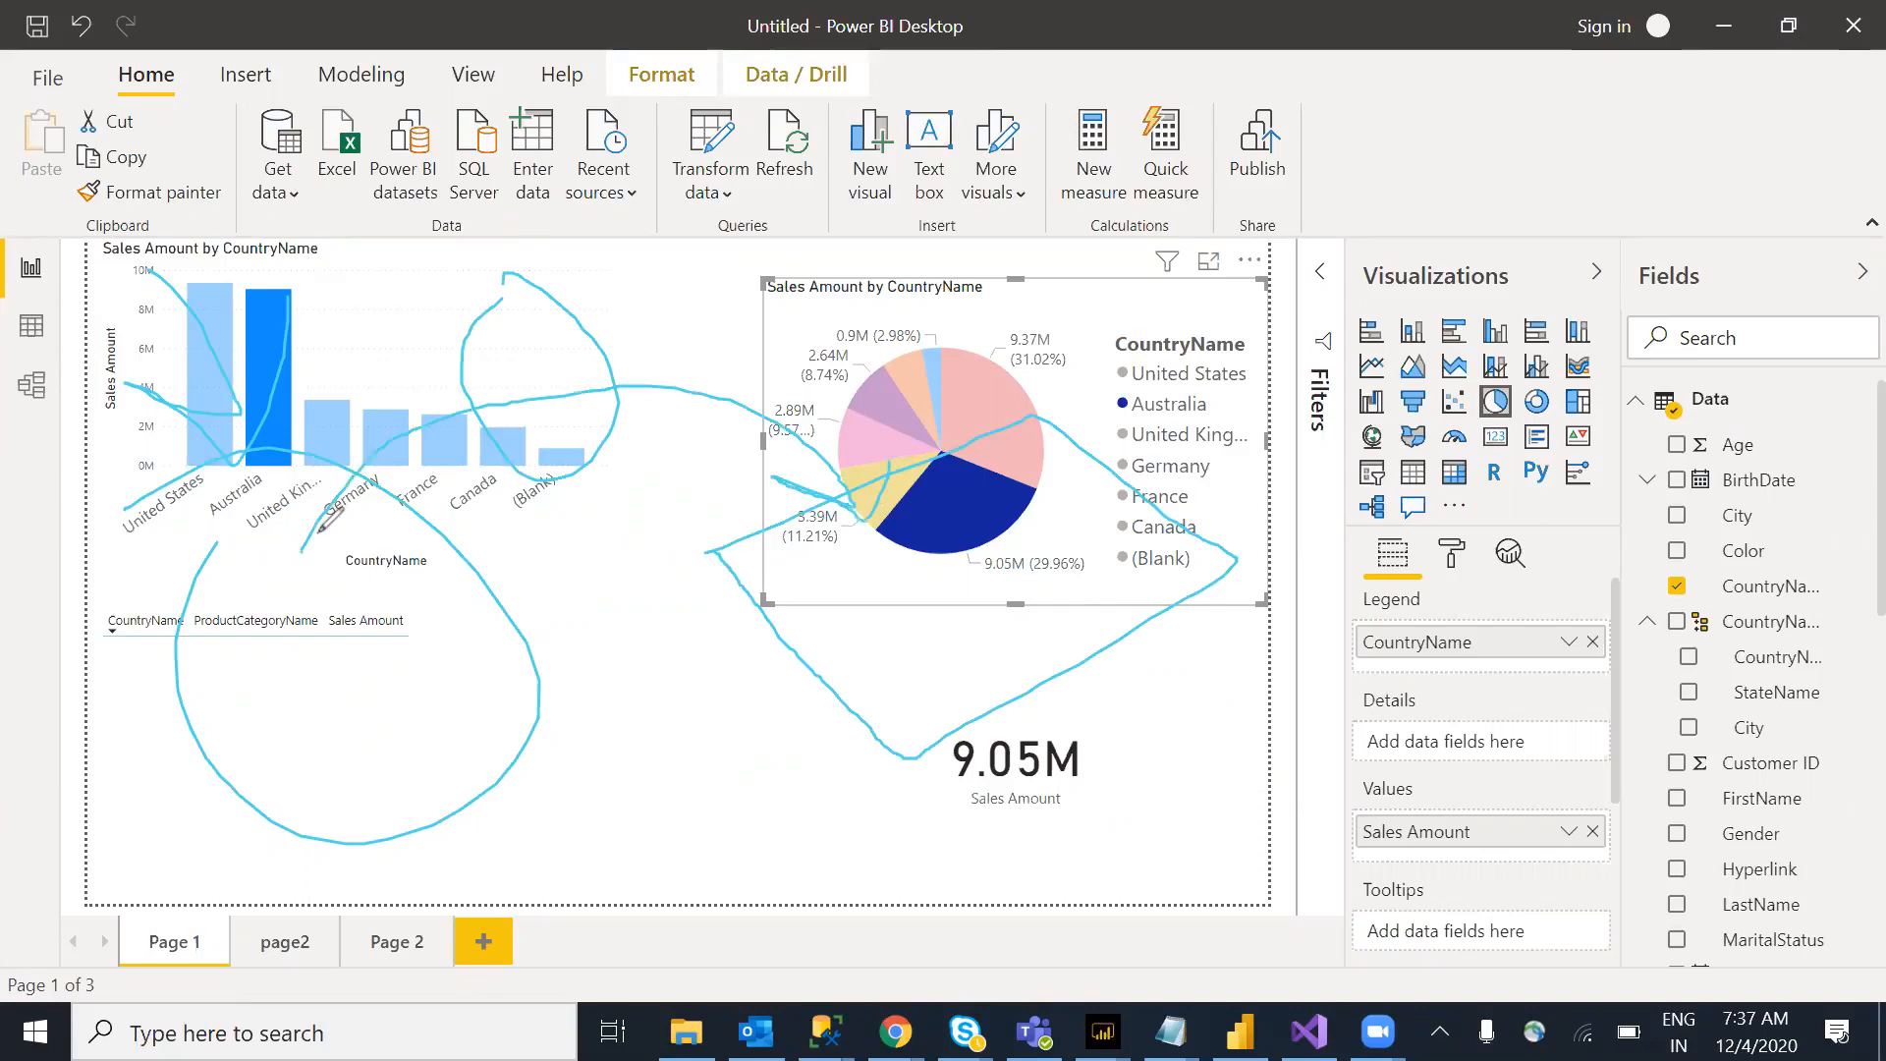
mouse_move(258, 531)
left_mouse_down()
mouse_move(313, 488)
mouse_move(285, 588)
mouse_move(241, 526)
mouse_move(277, 568)
mouse_move(388, 450)
mouse_move(845, 515)
mouse_move(889, 570)
left_mouse_up()
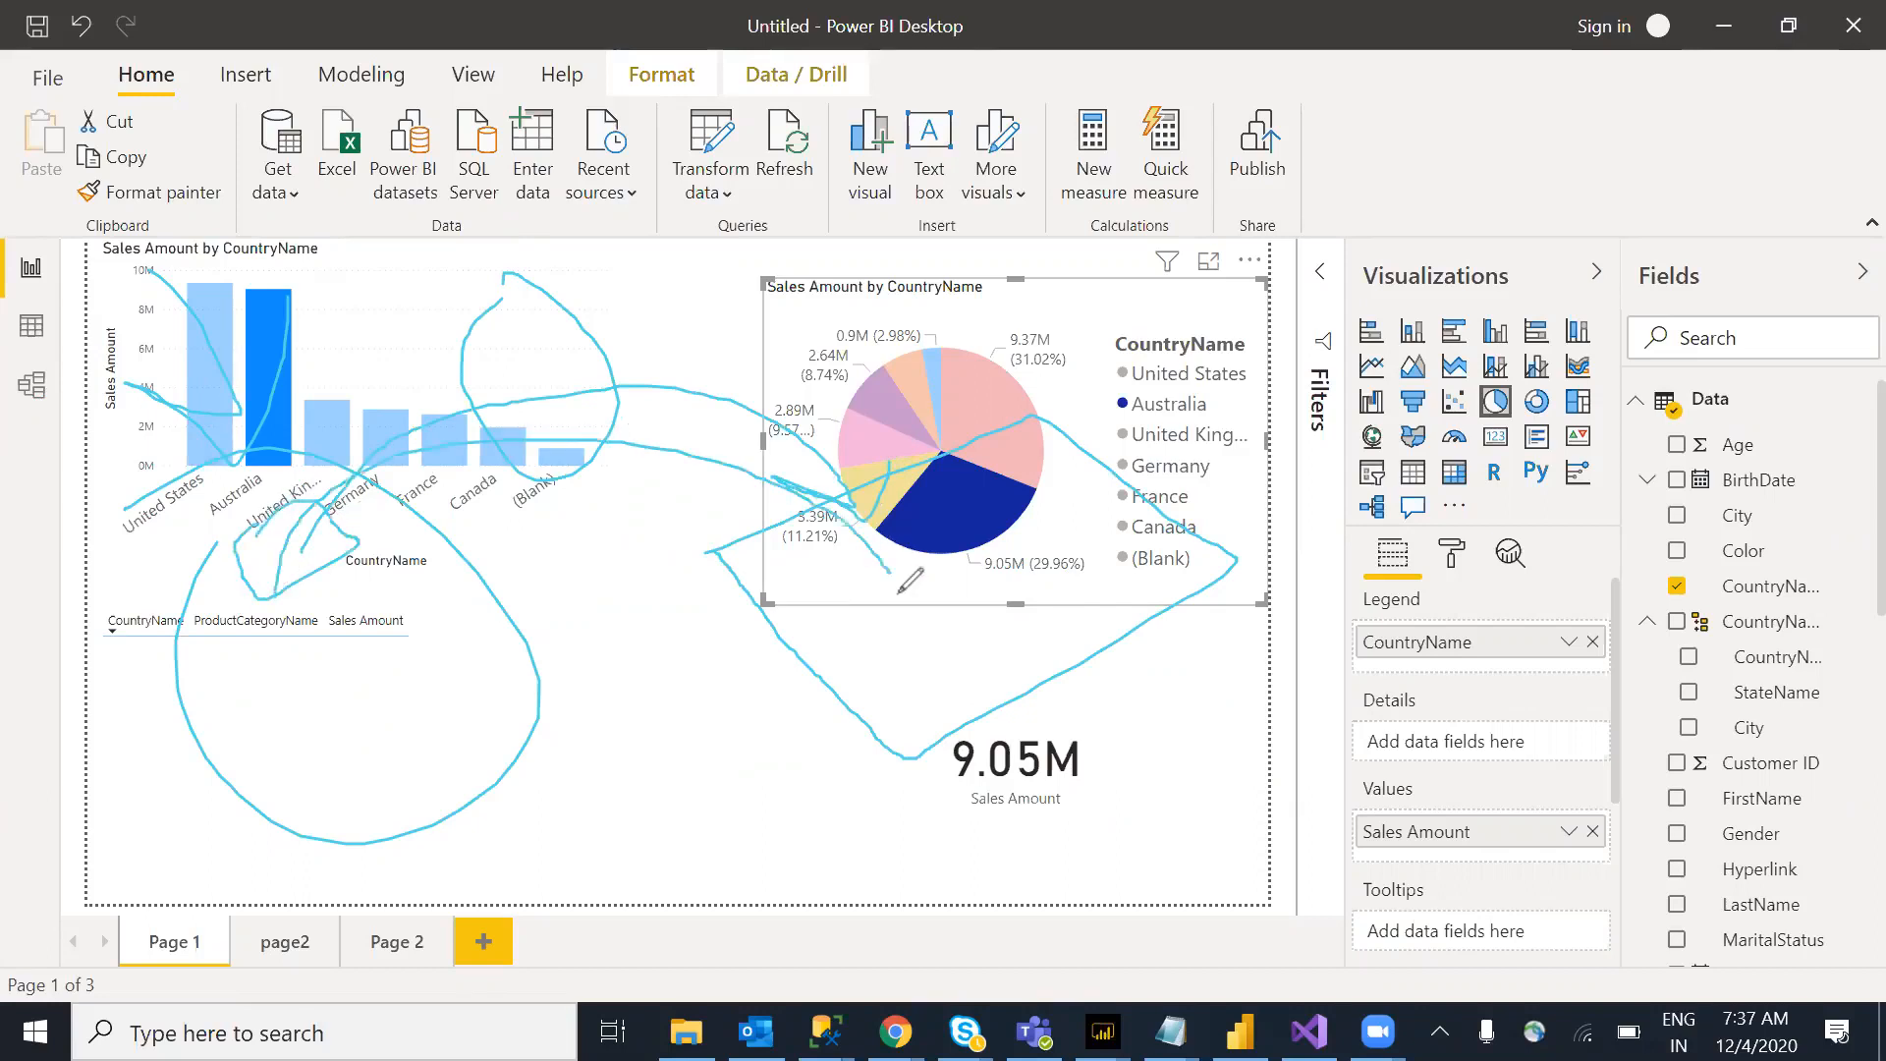
mouse_move(836, 641)
left_mouse_down()
mouse_move(1012, 555)
mouse_move(1051, 629)
mouse_move(859, 688)
mouse_move(837, 647)
left_mouse_up()
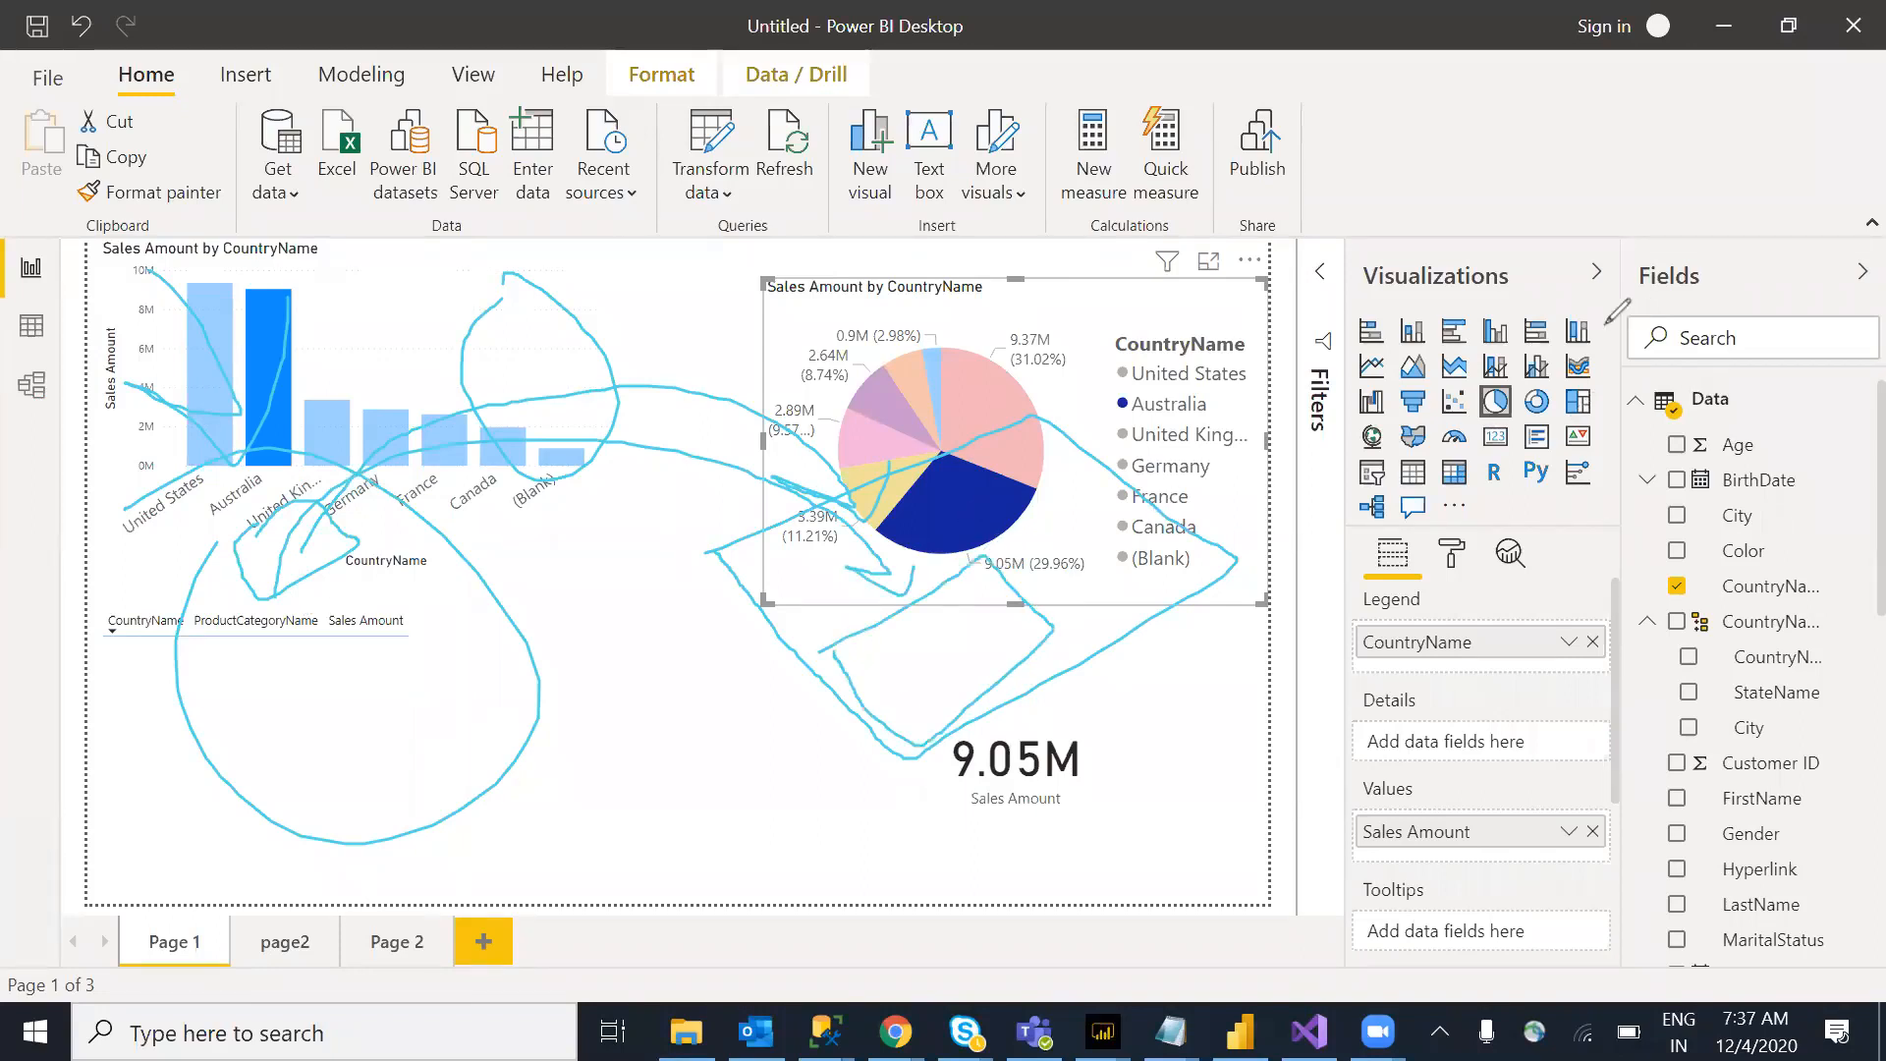
mouse_move(1552, 290)
left_mouse_down()
mouse_move(1580, 339)
mouse_move(1105, 491)
mouse_move(1135, 531)
left_mouse_up()
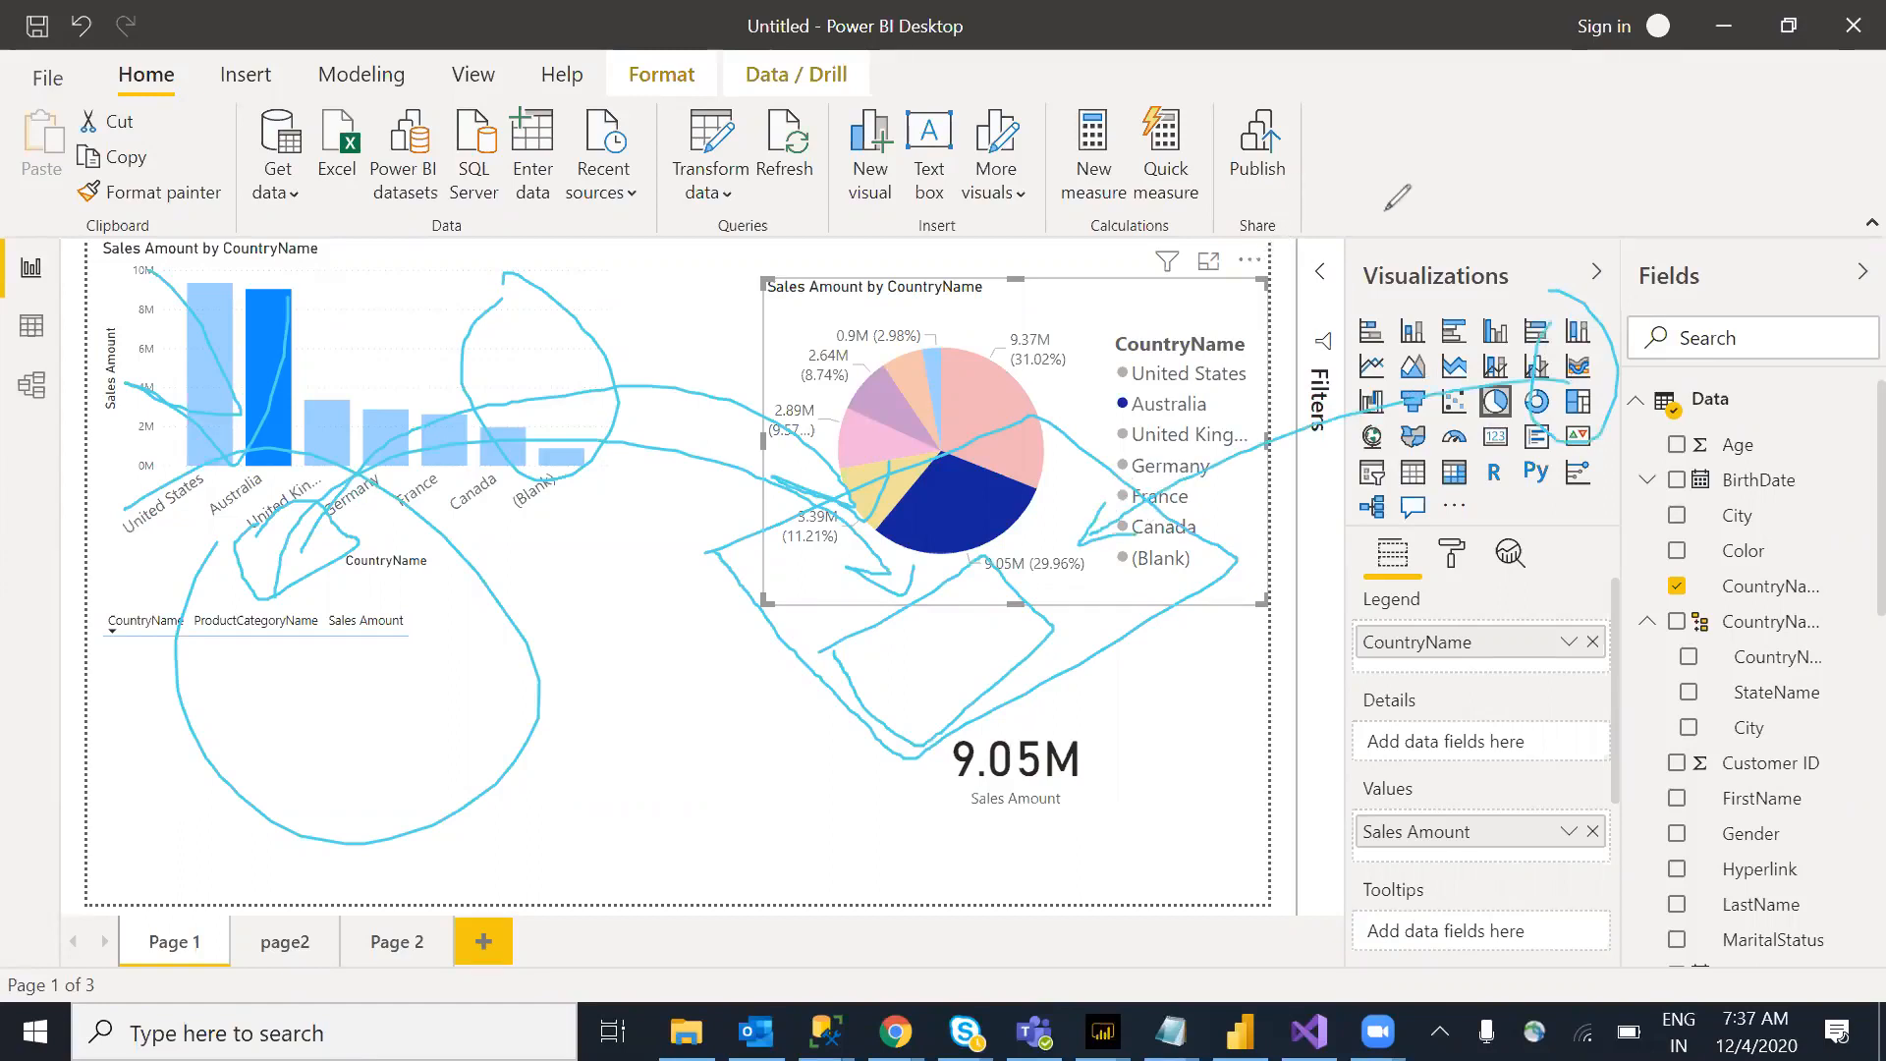
key("e")
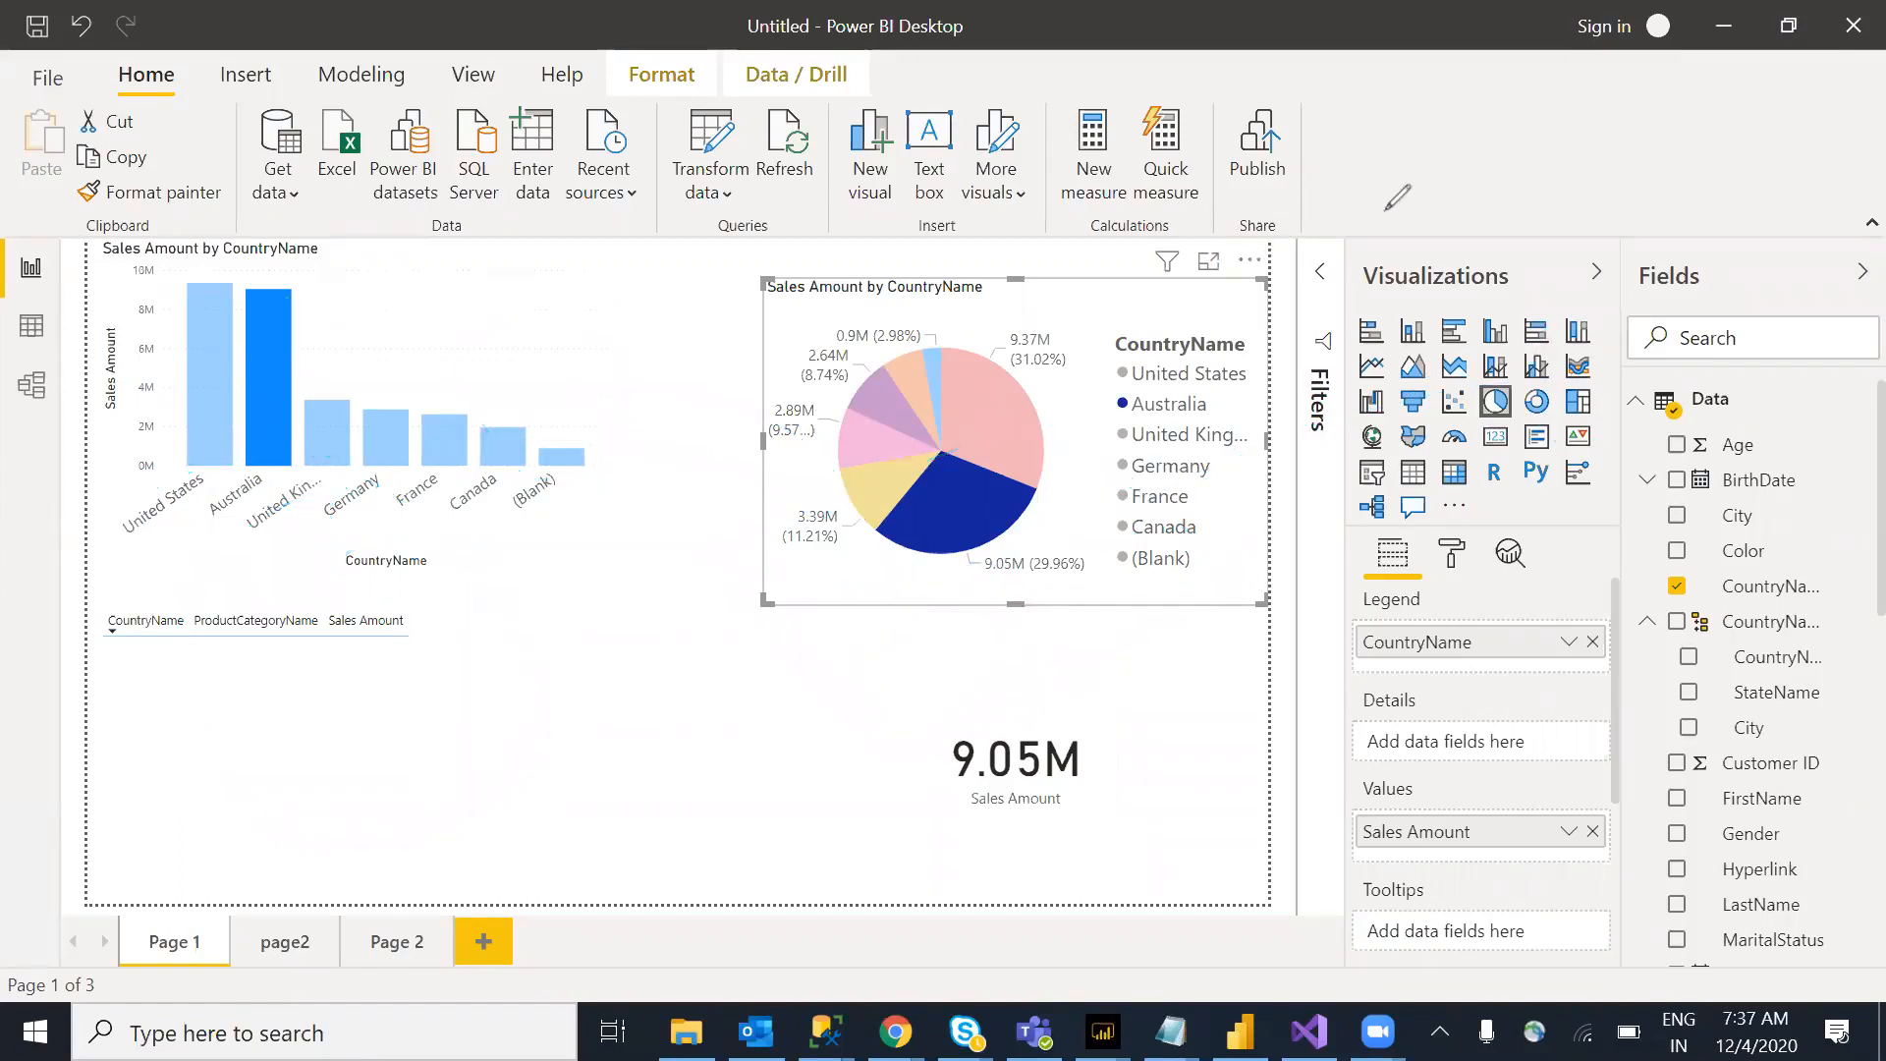
Step: Show the filters on Page 1's country sales column chart and the filters on the page itself
left_click(285, 375)
left_click(1324, 280)
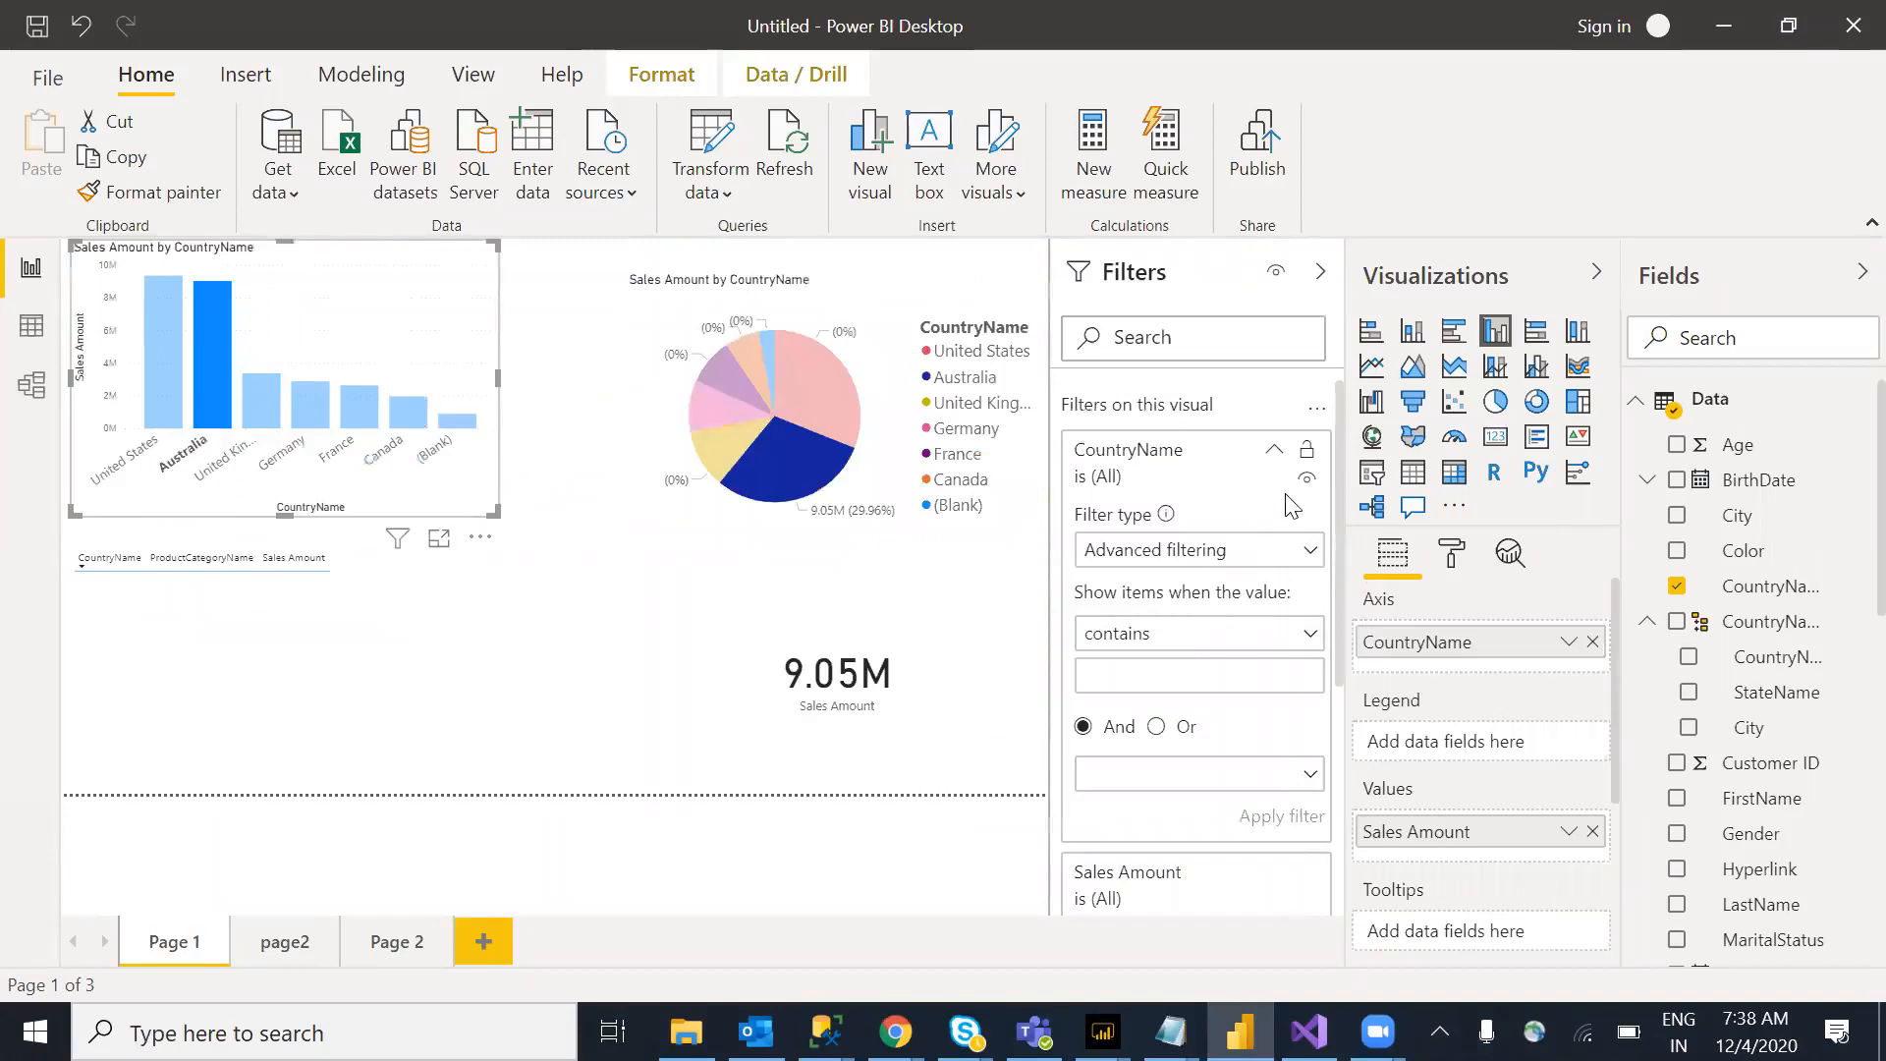
left_click(587, 654)
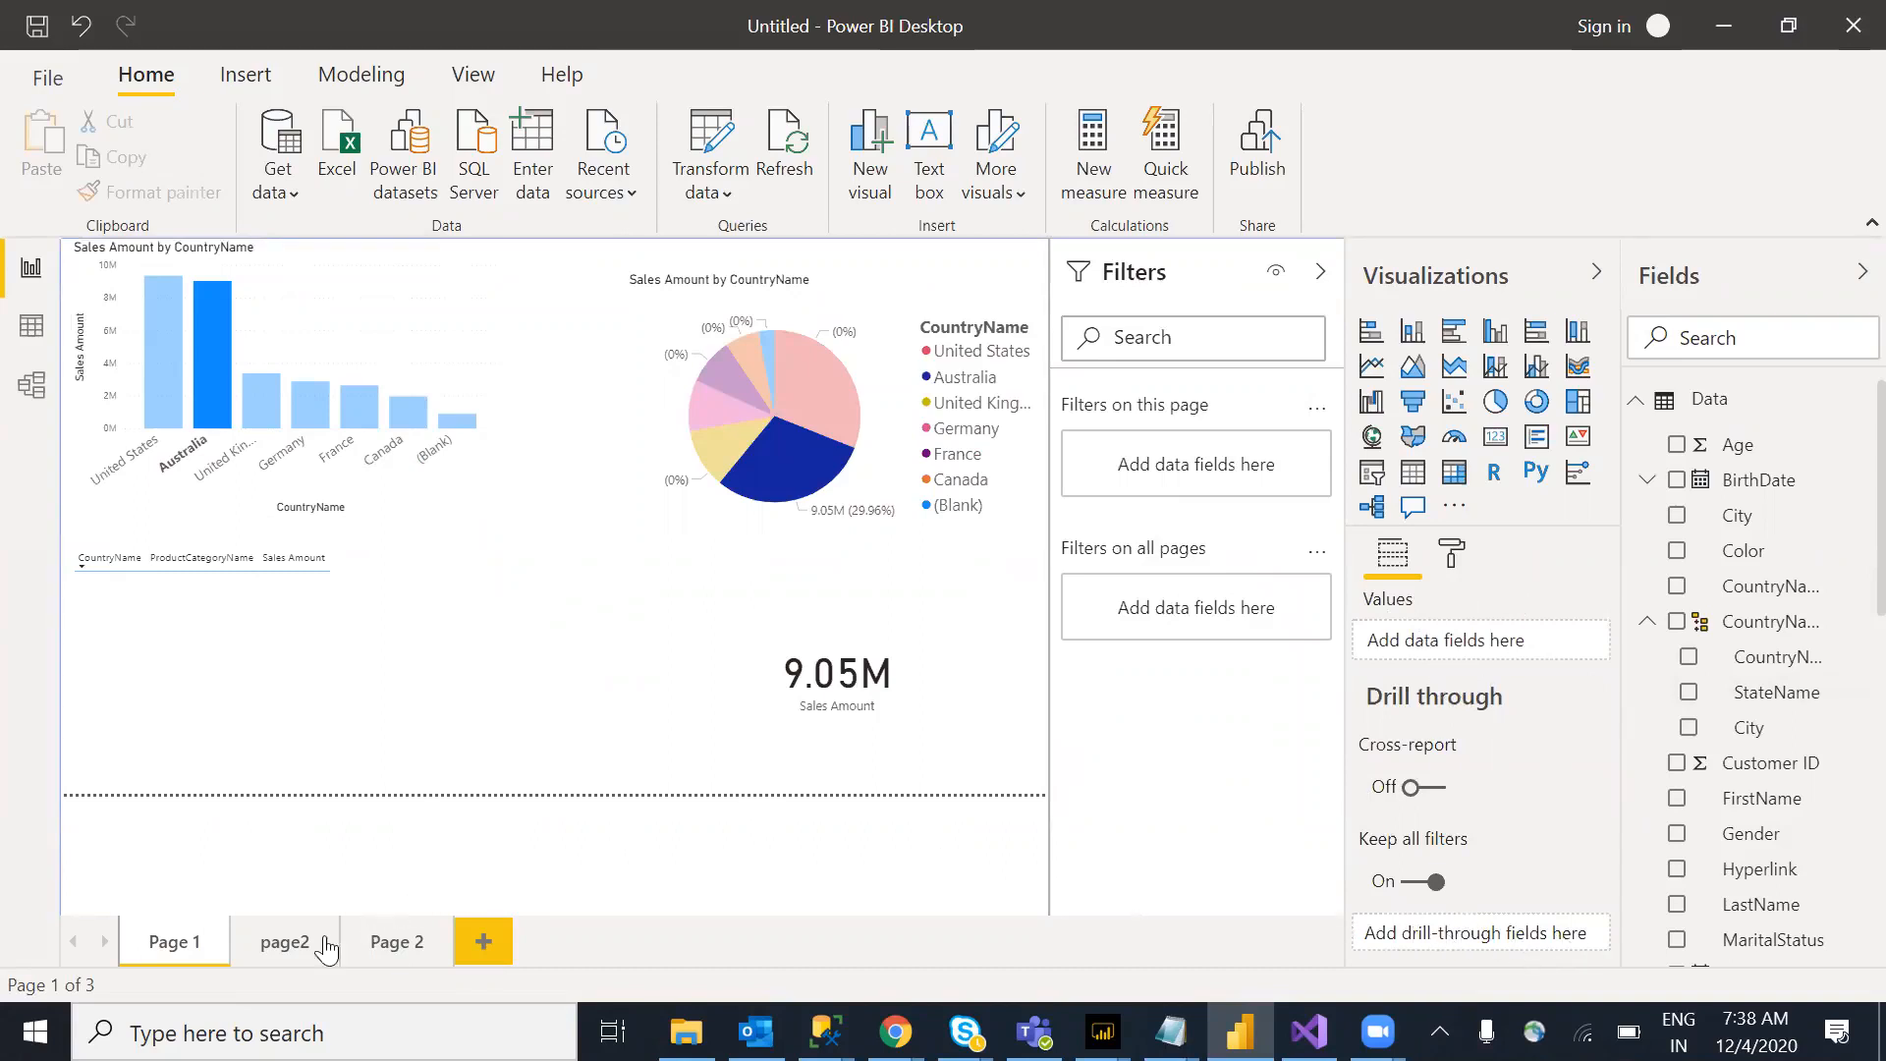
Step: Check the CountryName drill-through filter on page2 and return to Page 1 with the page's back arrow
left_click(285, 943)
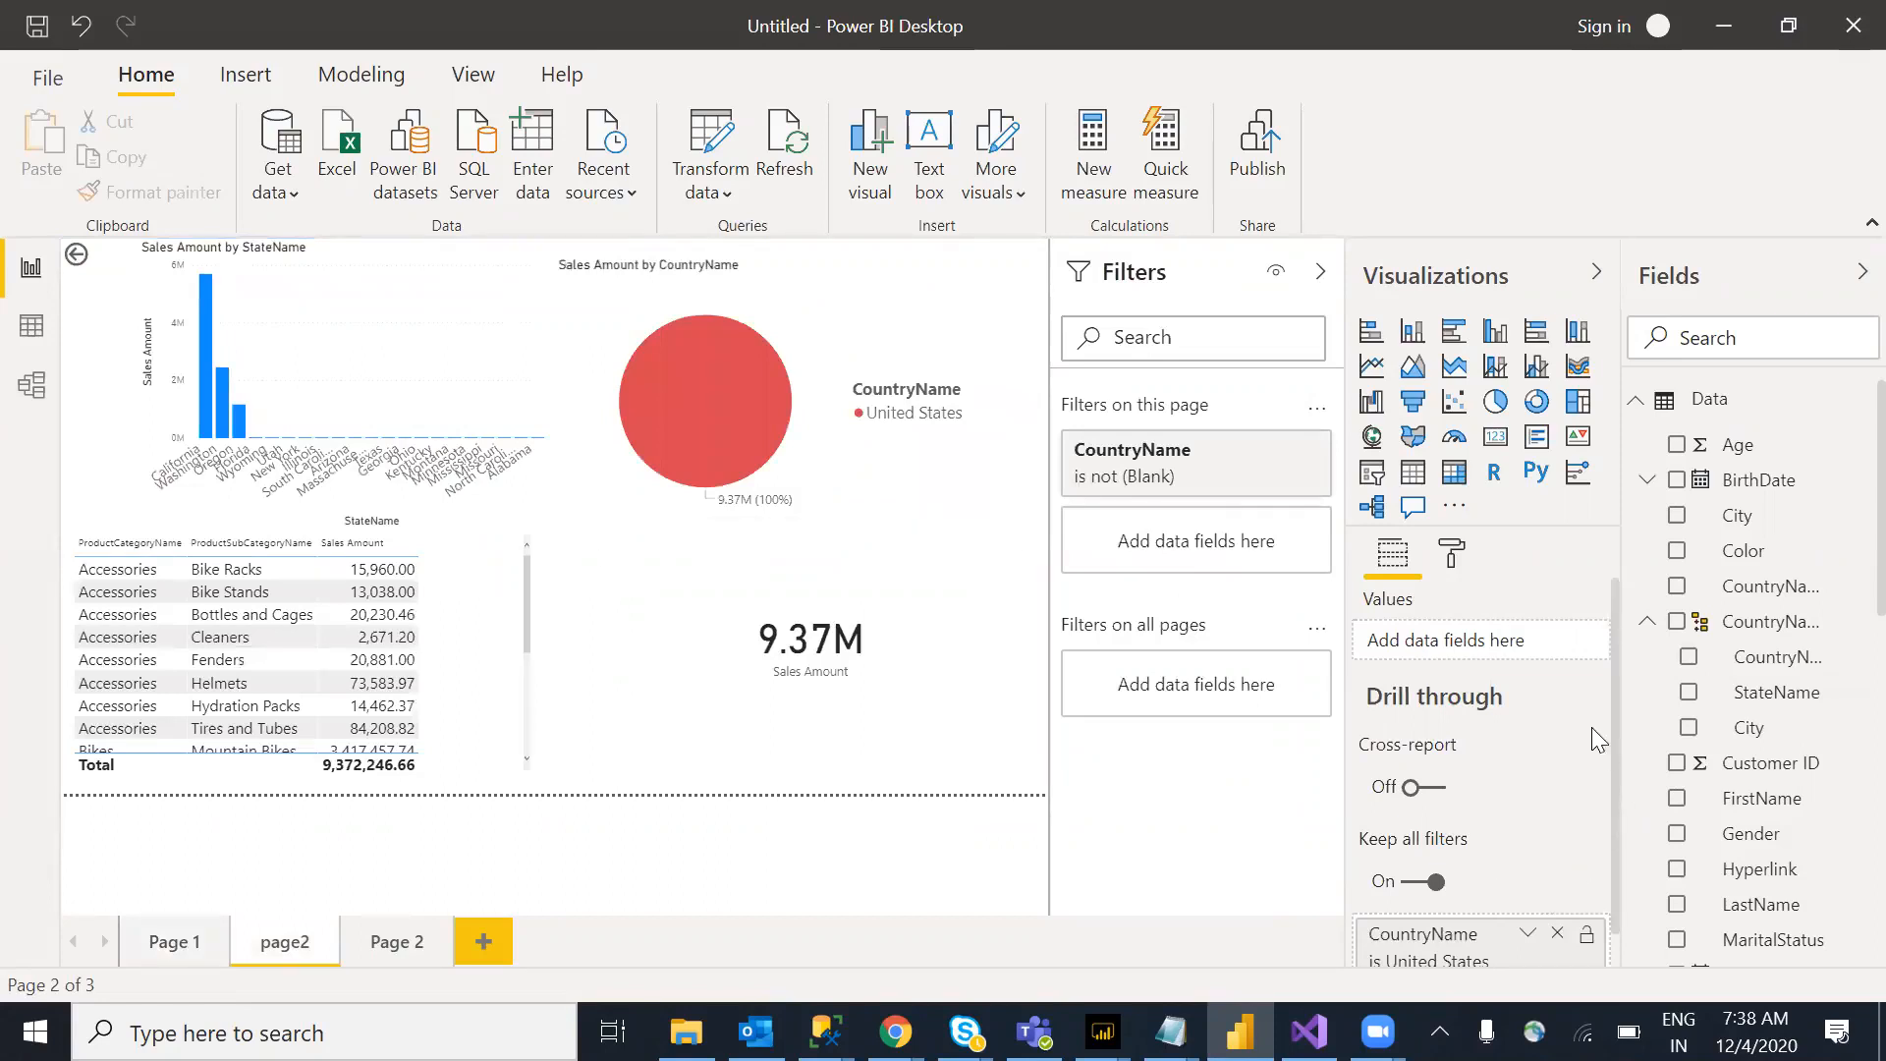
scroll(1615, 851, "down", 1)
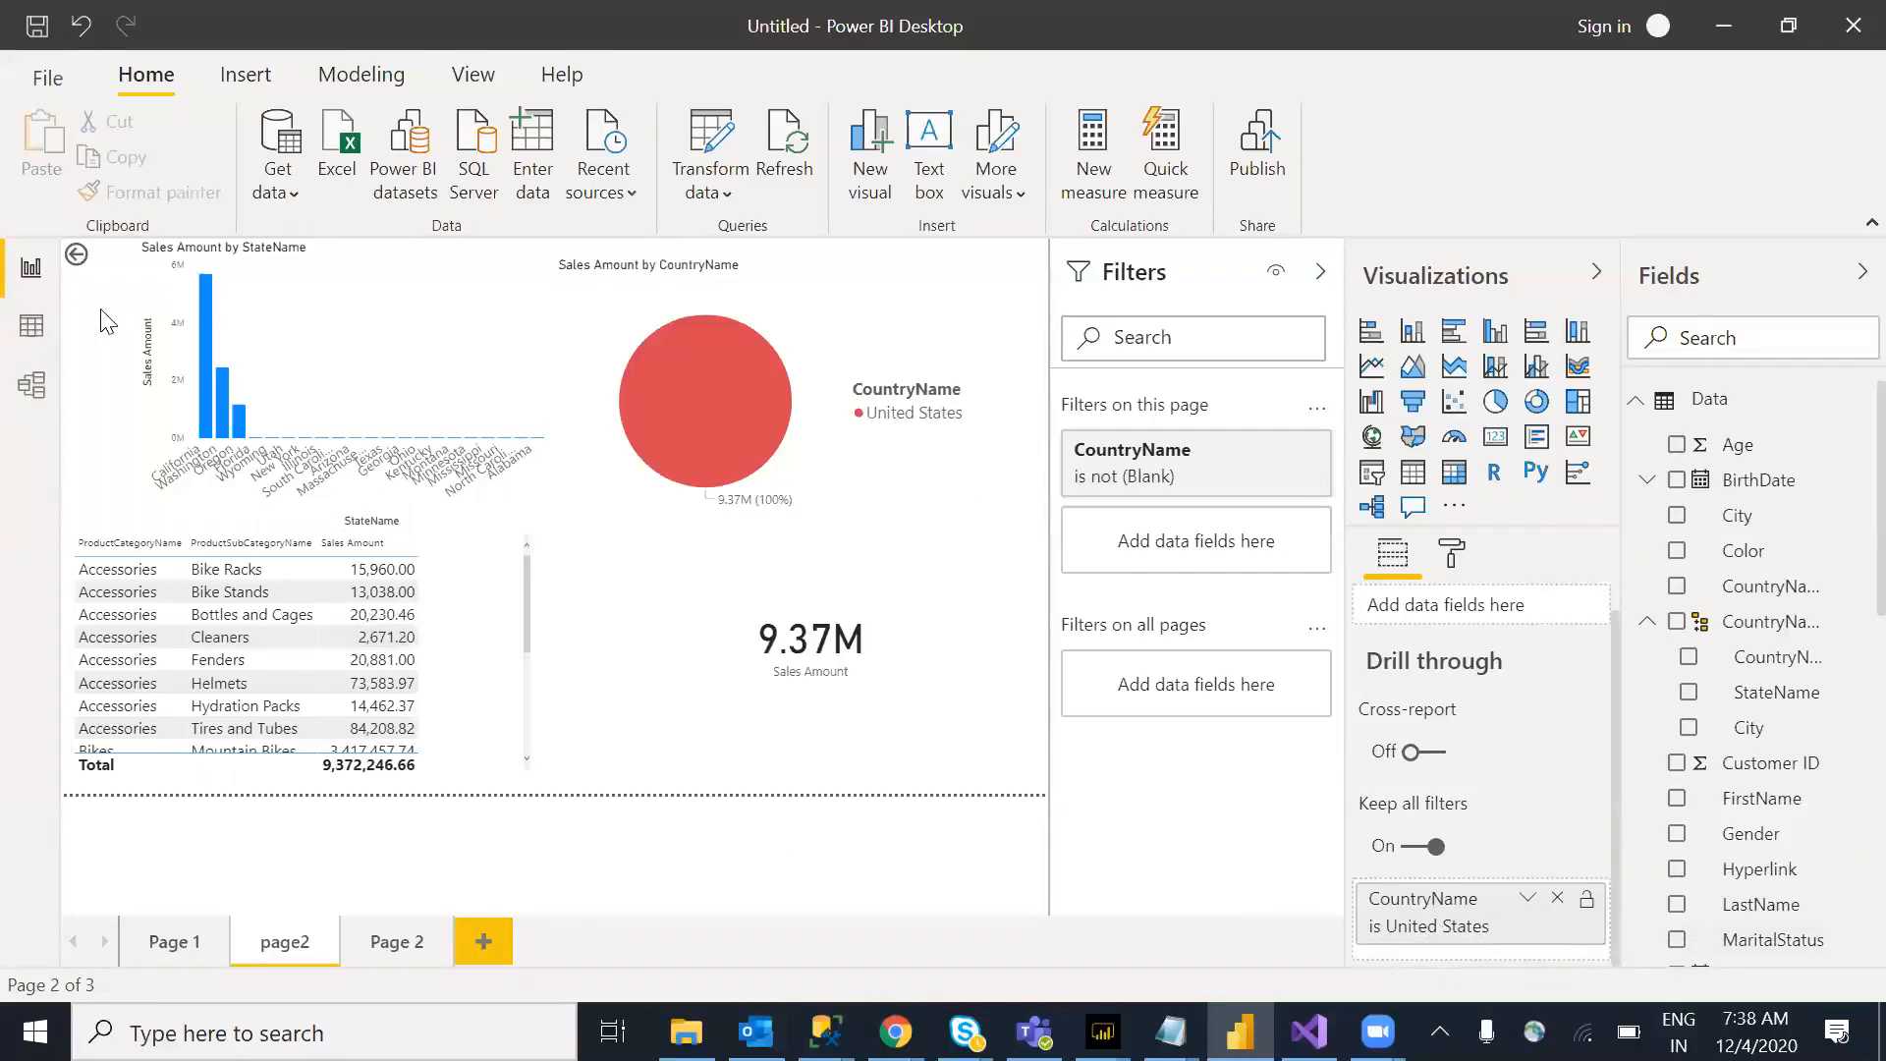
left_click(77, 256, "ctrl")
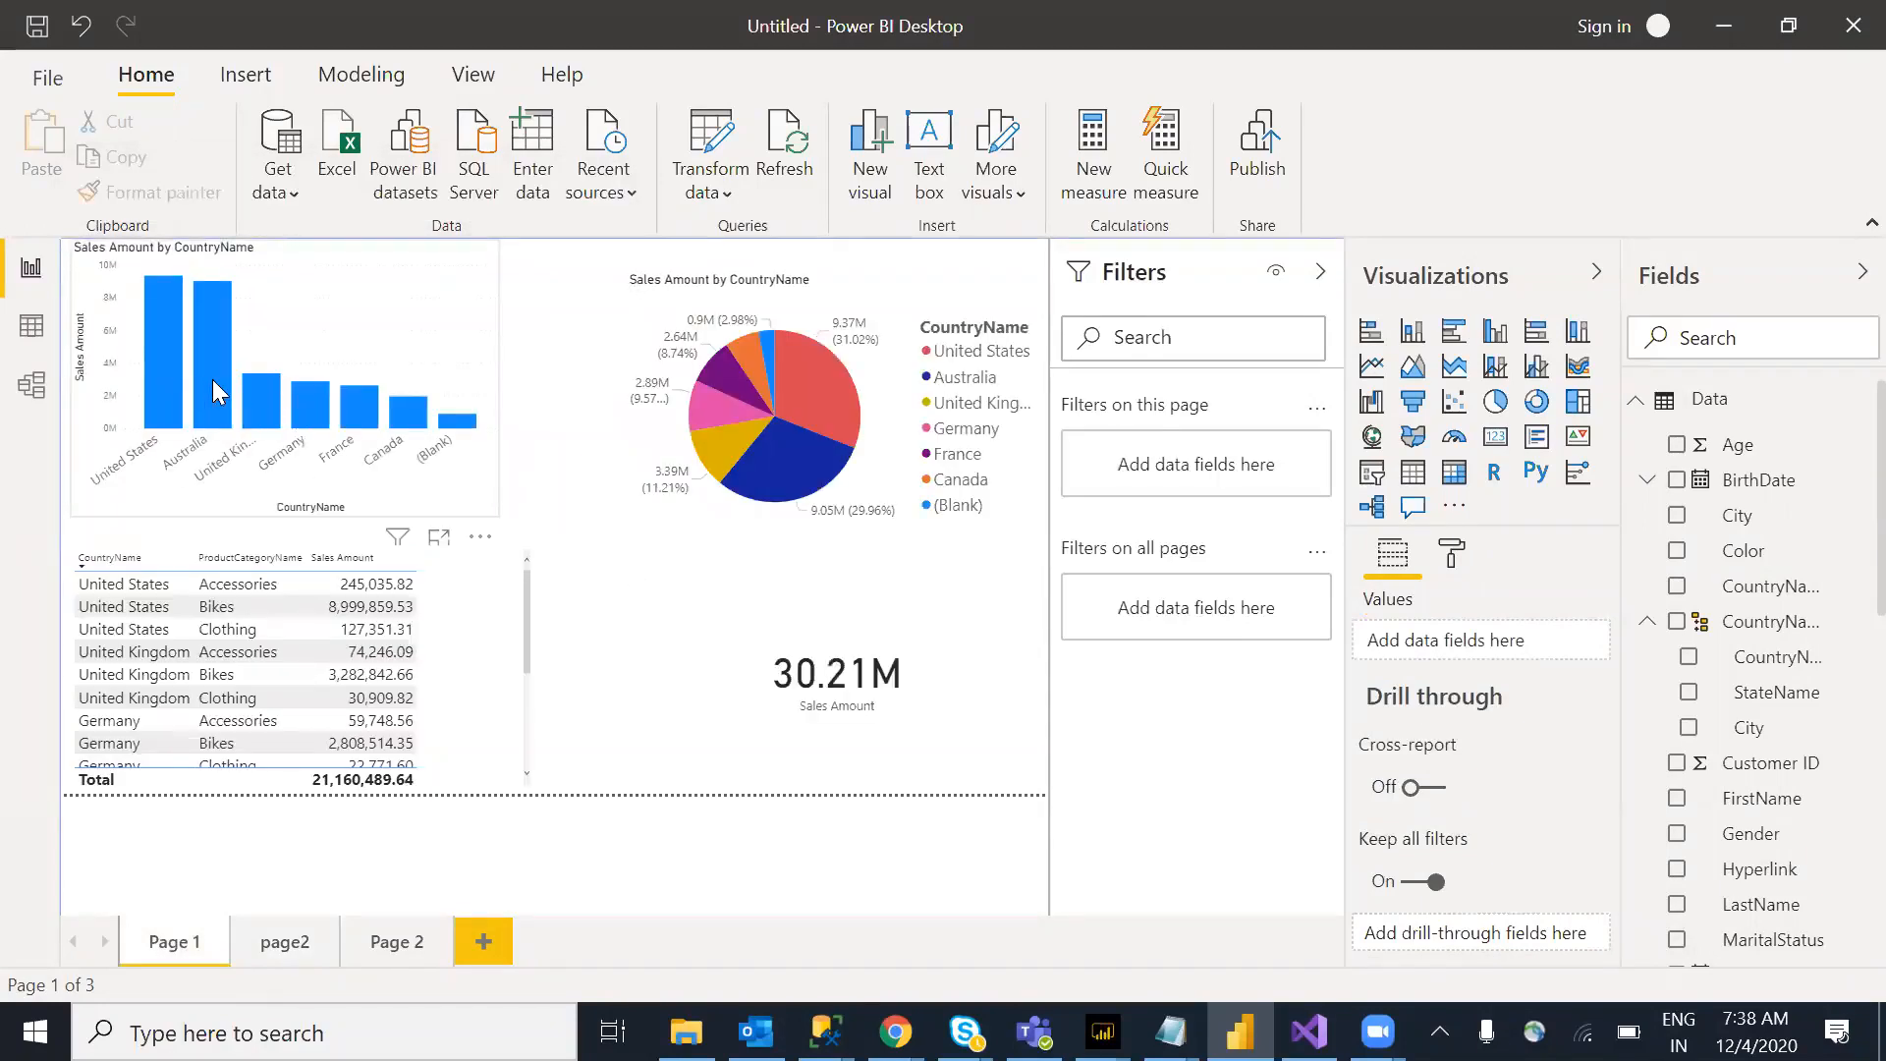
Step: Drill through from the Australia column of the country sales chart to page2 and check its CountryName drill-through filter
right_click(213, 379)
mouse_move(391, 574)
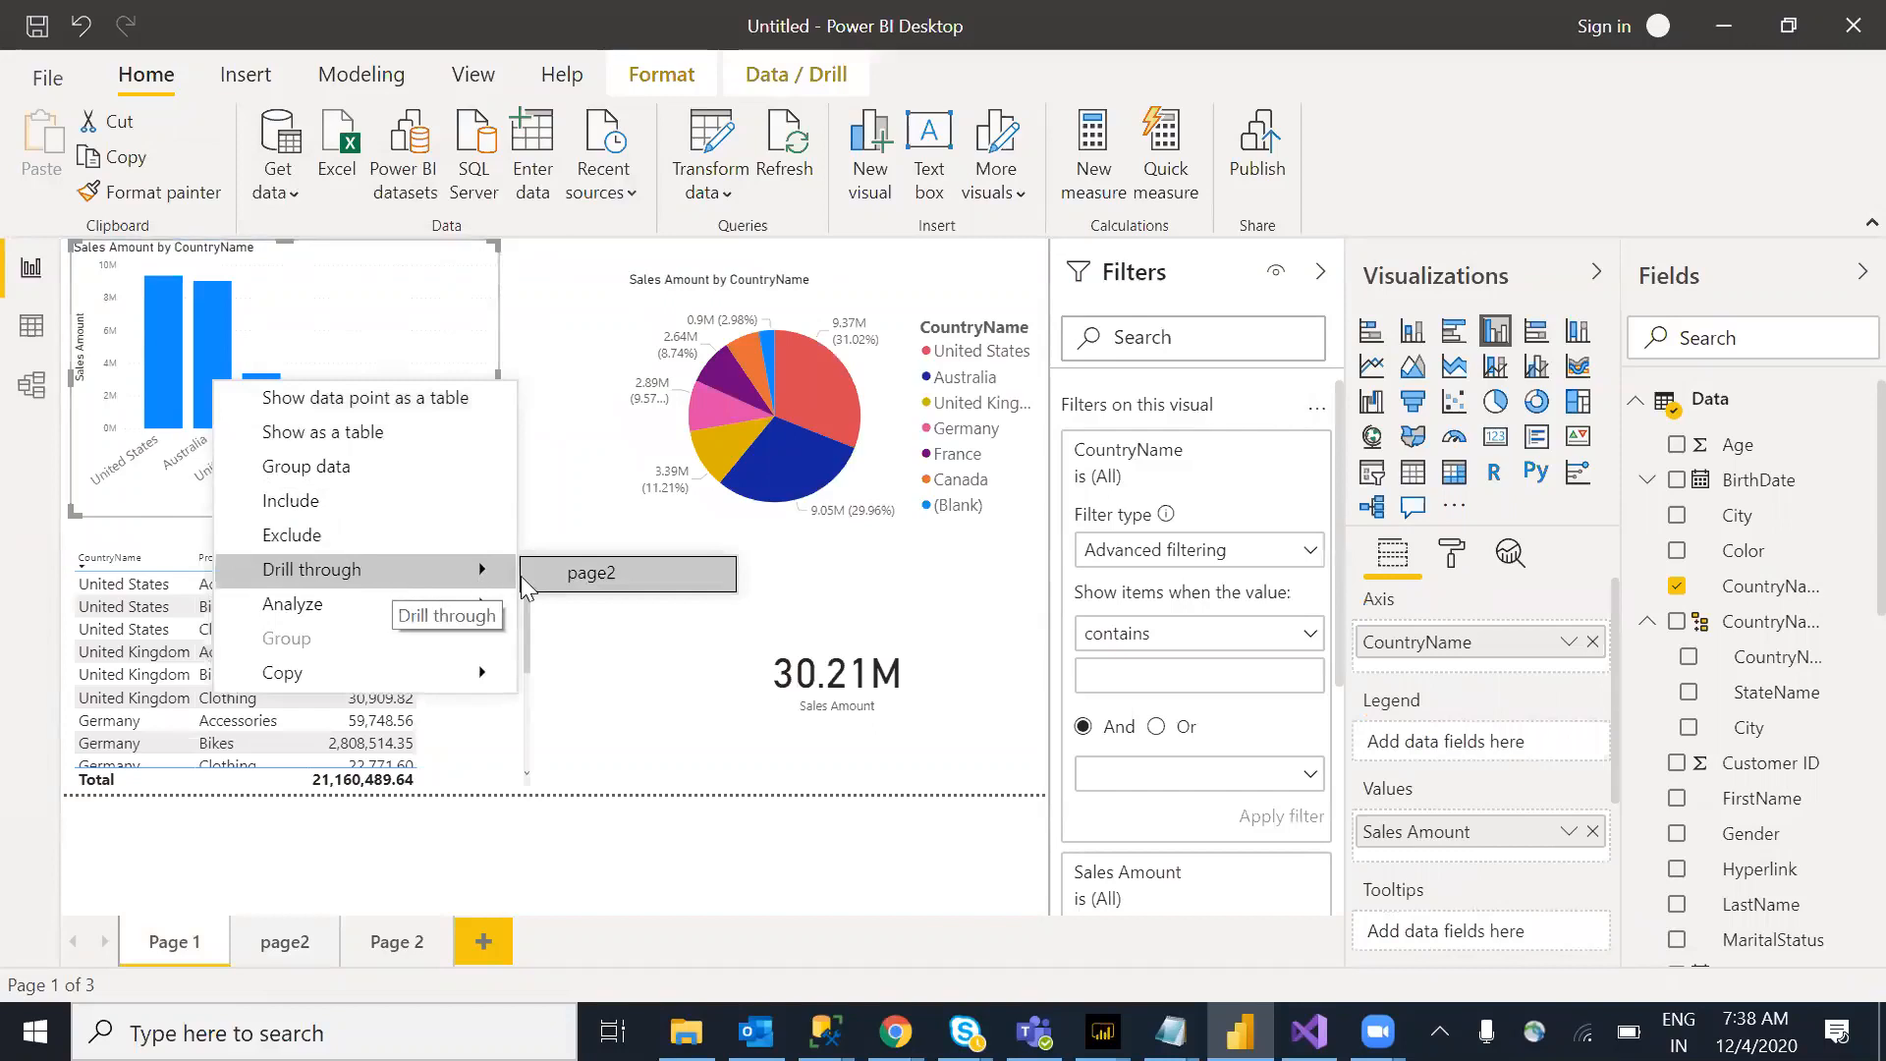
left_click(592, 578)
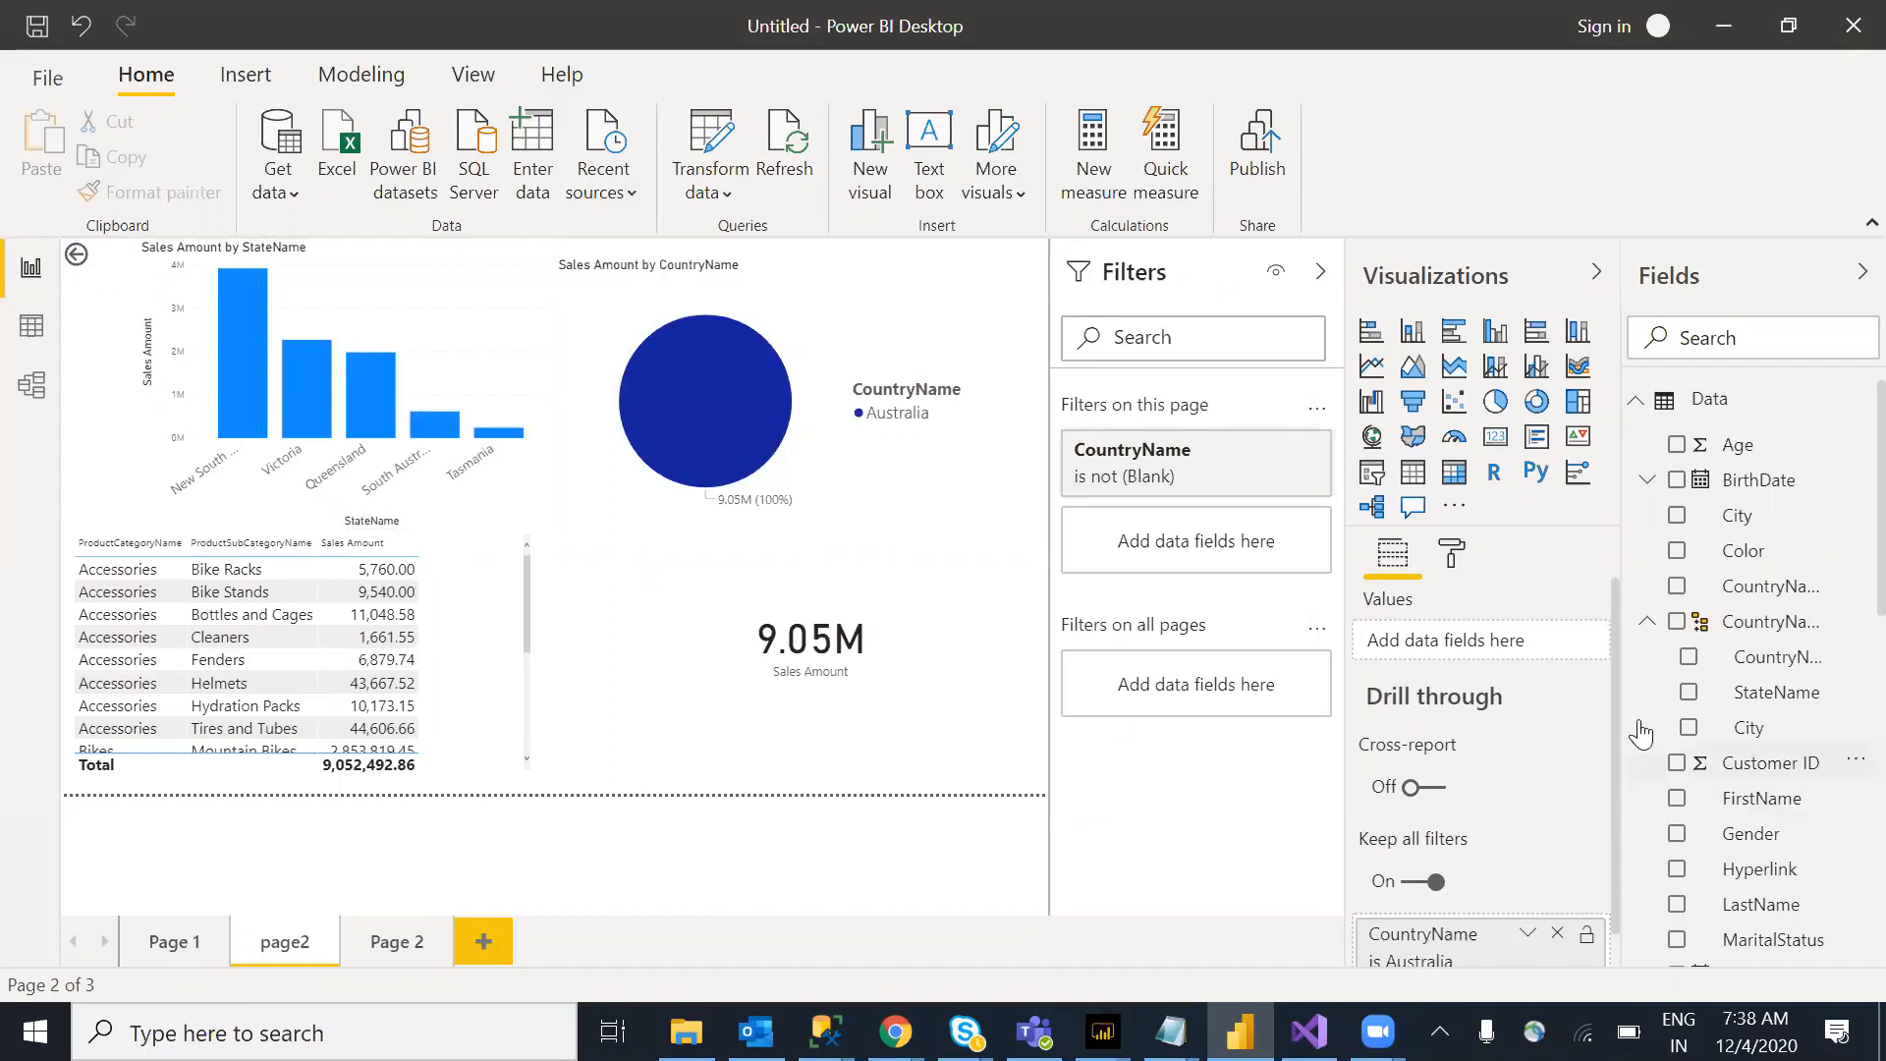
scroll(1619, 727, "down", 1)
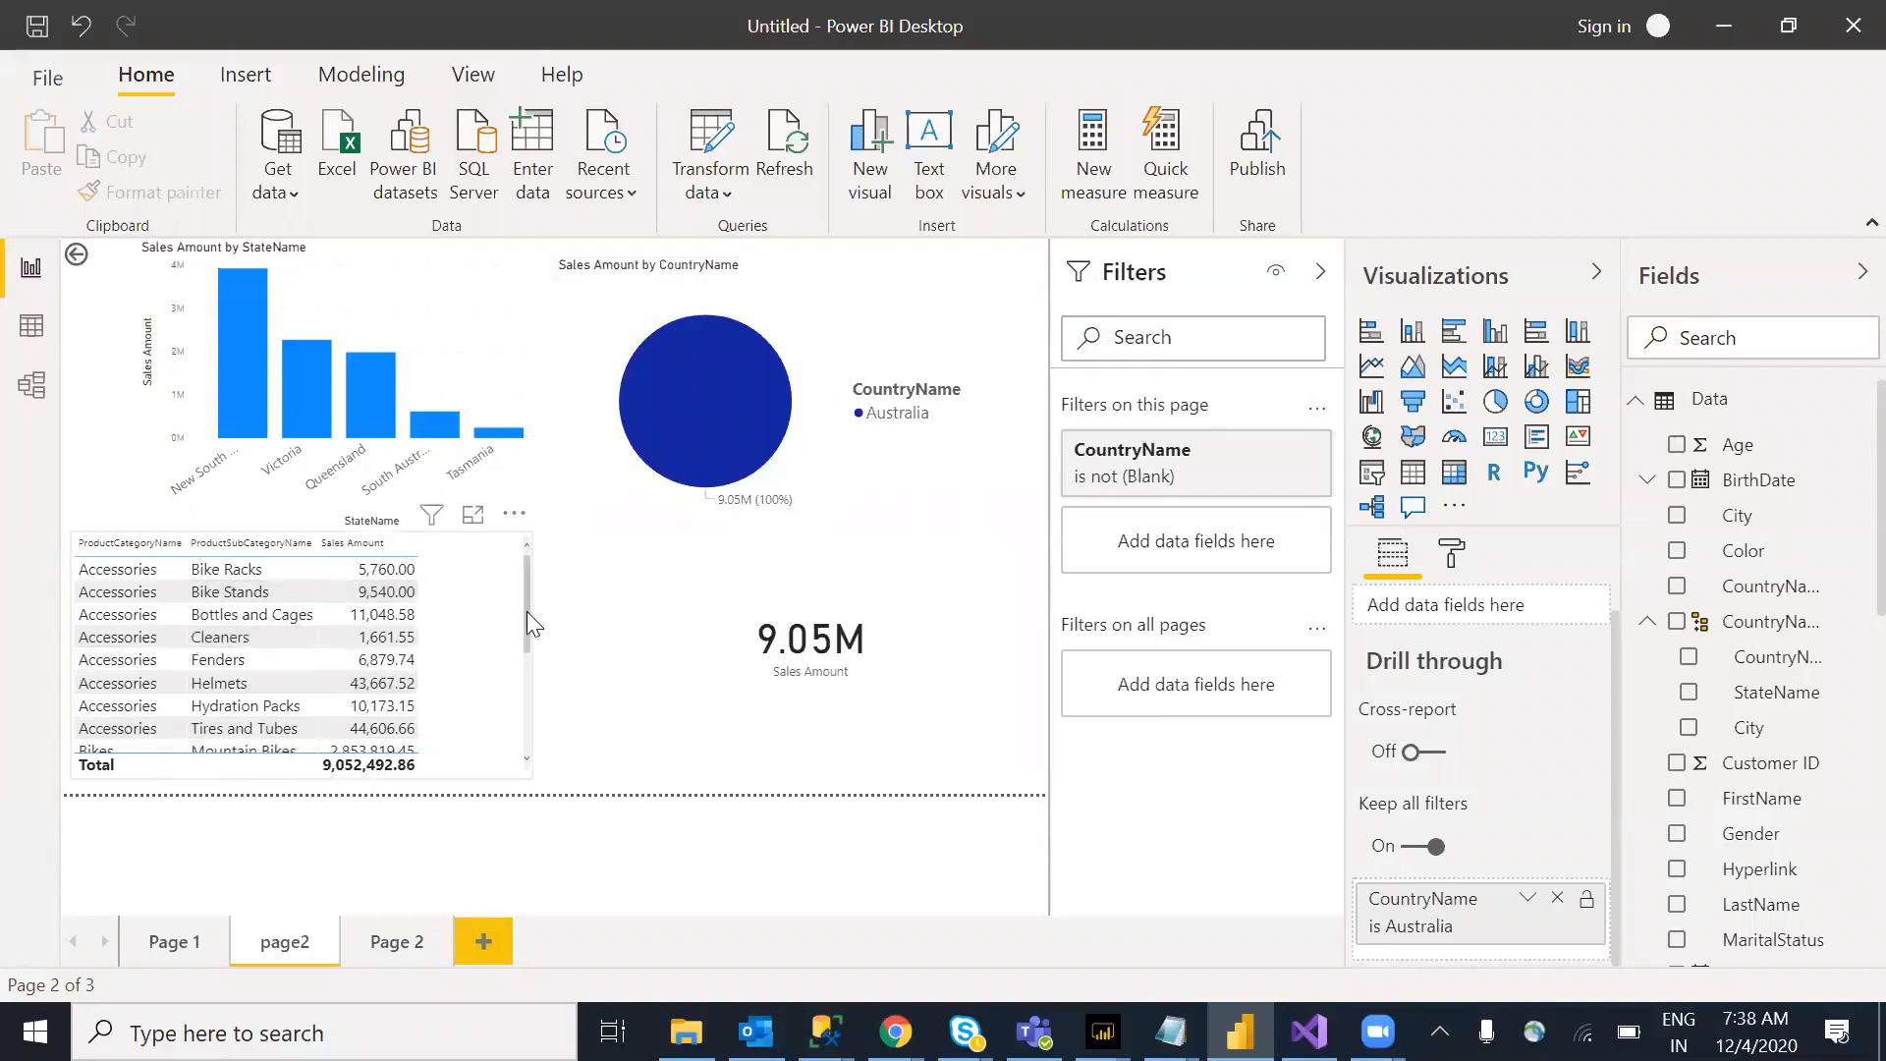
Step: Review page2's product subcategory sales table down to its total row and return to Page 1
left_click_drag(523, 627, 522, 767)
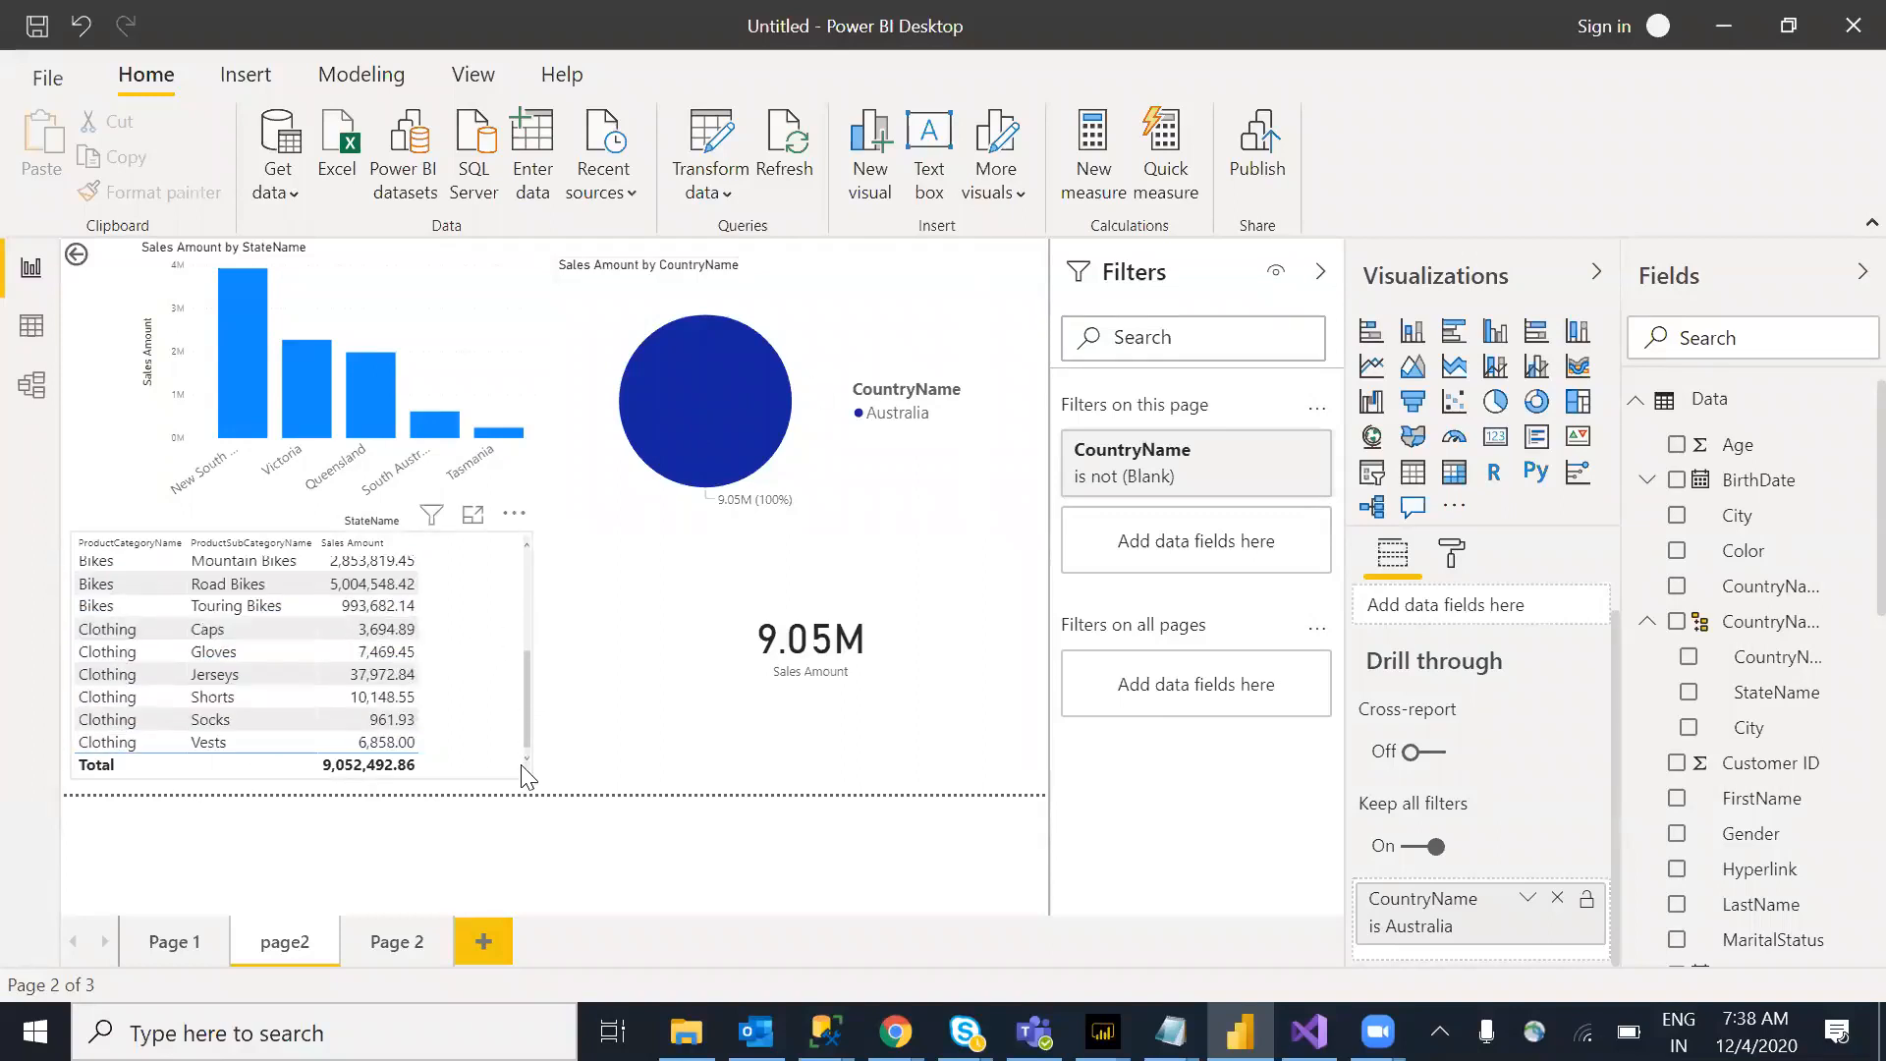
left_click(362, 766)
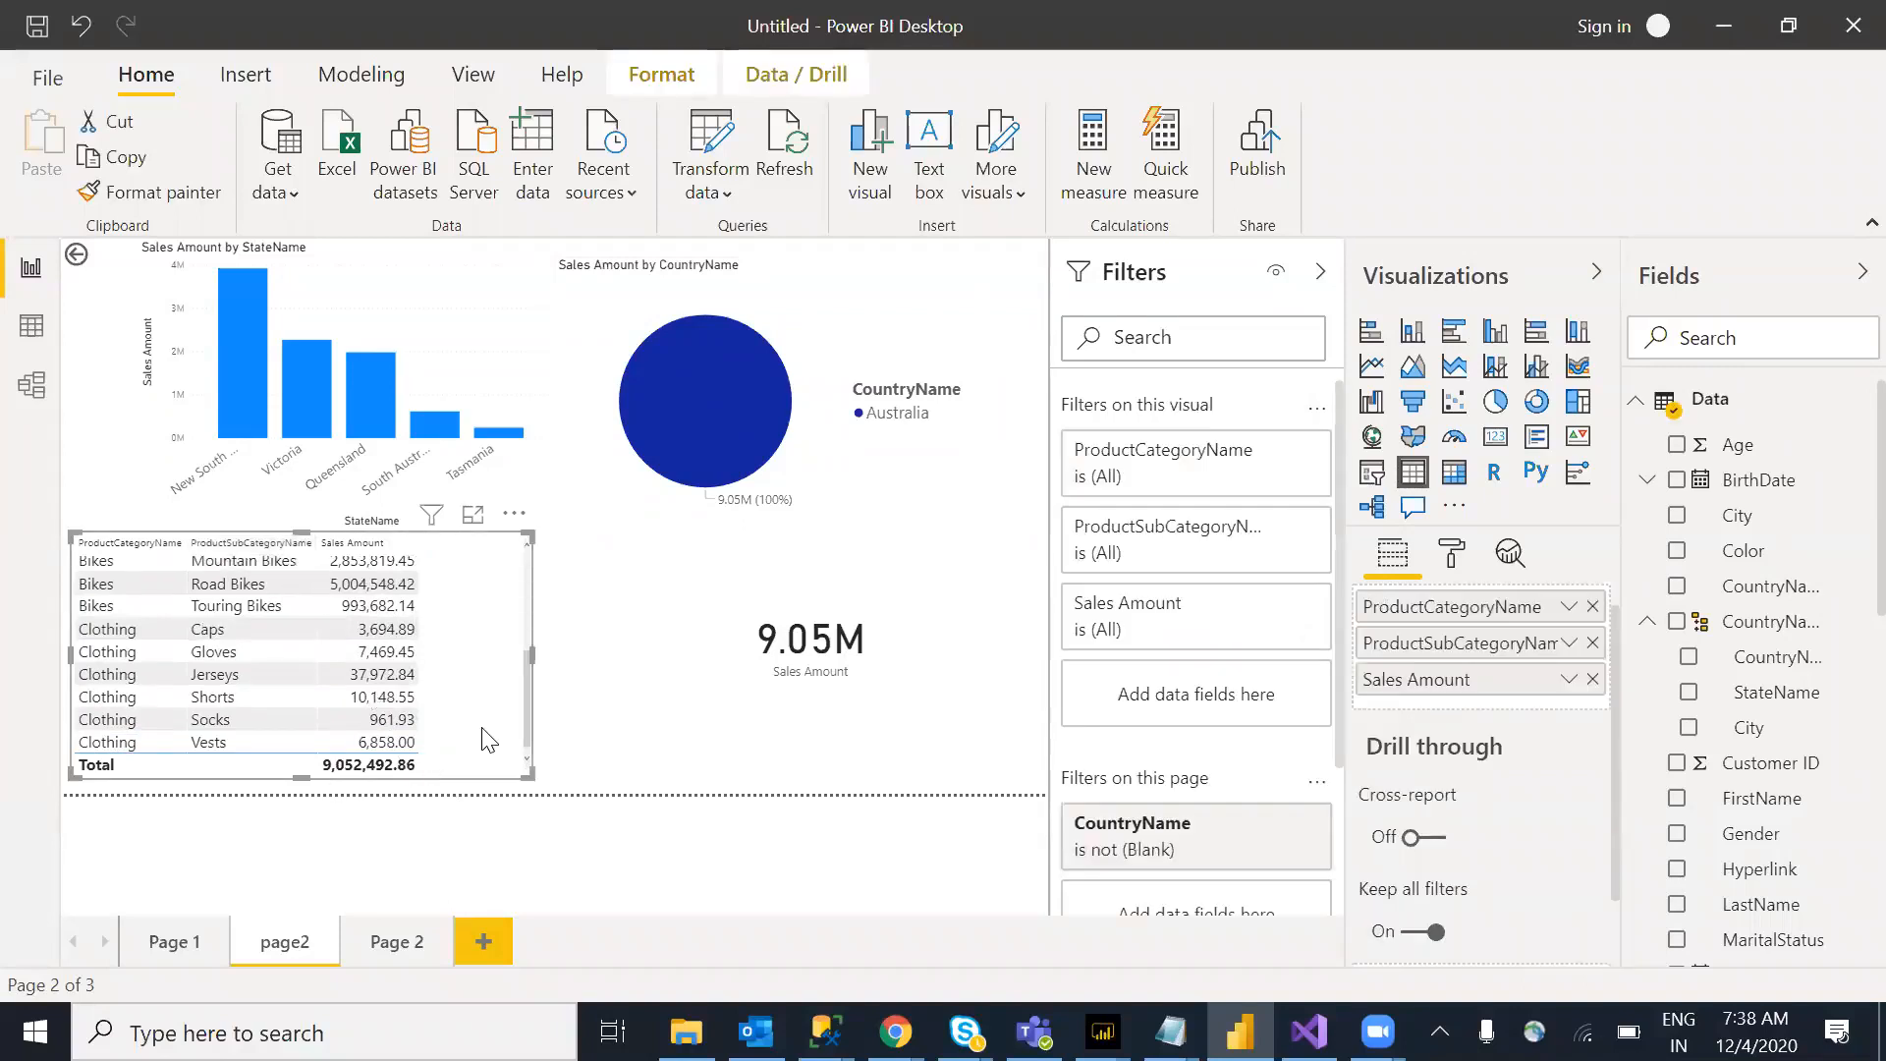
left_click(79, 258, "ctrl")
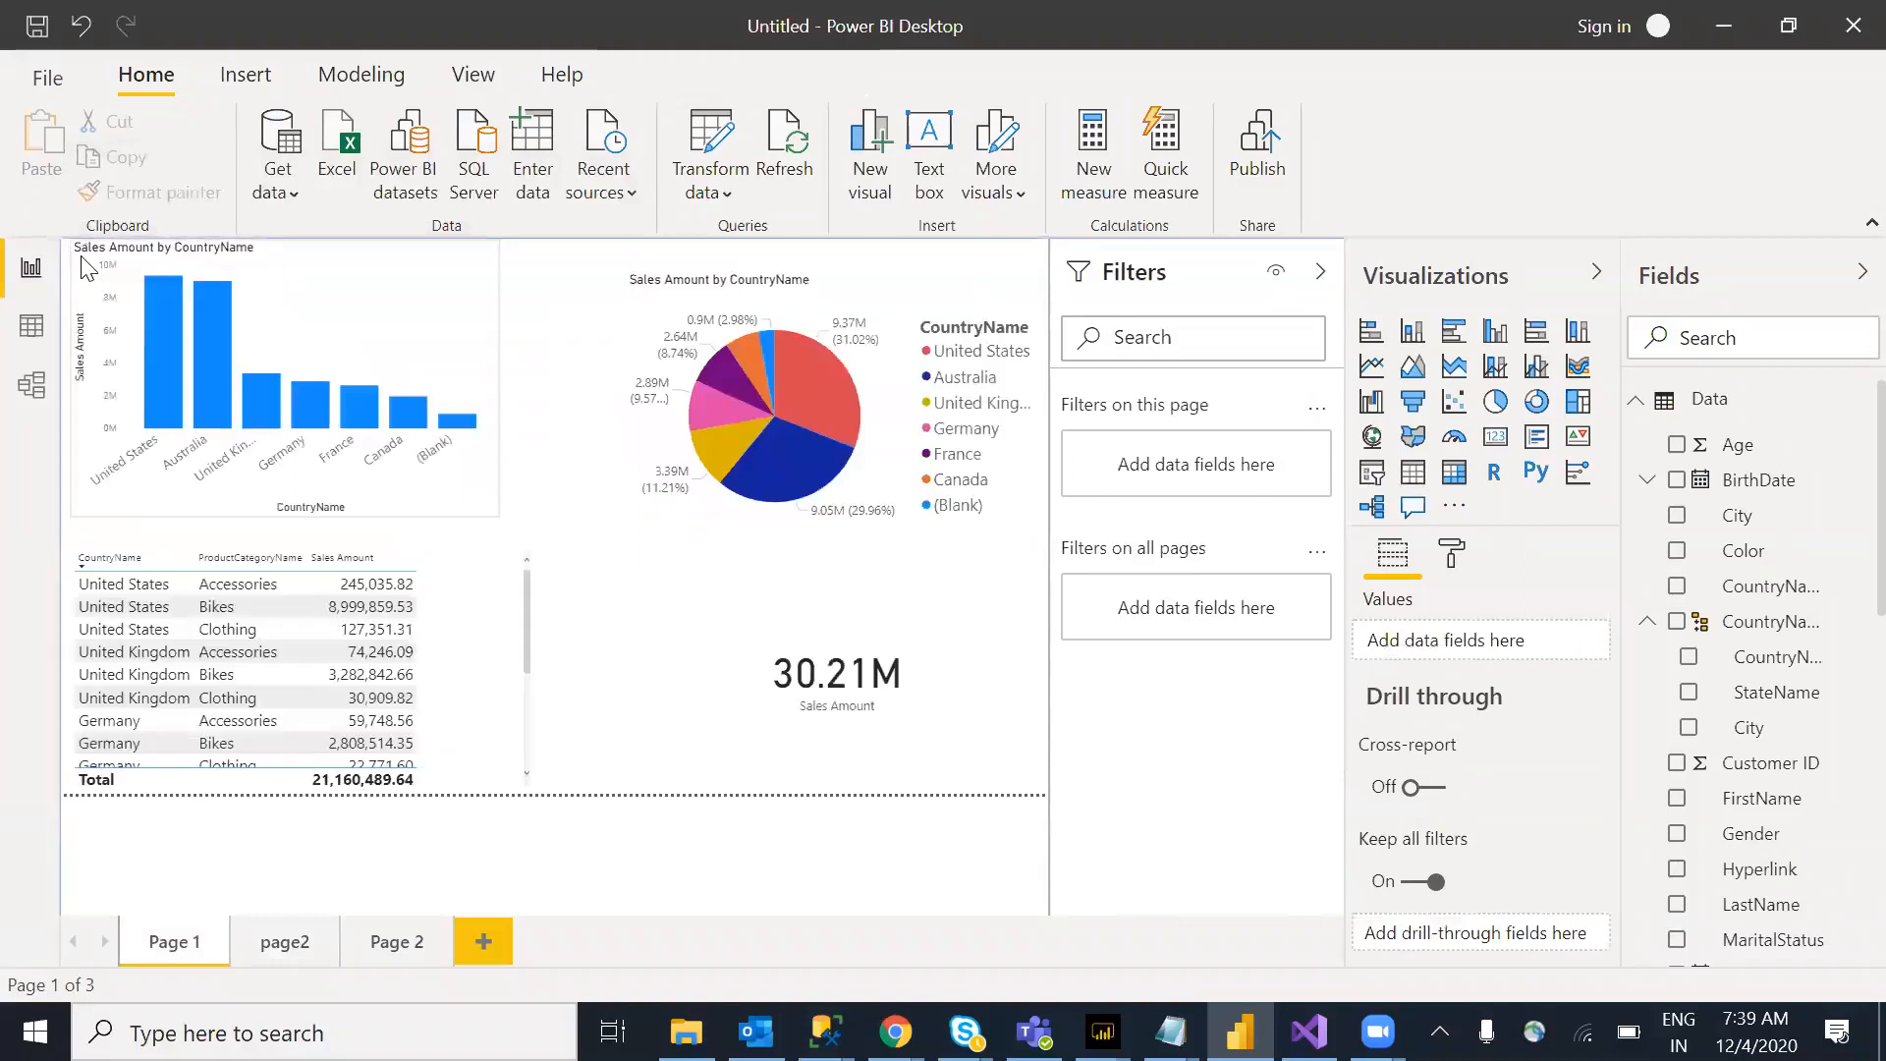
Step: Open page2, review its product subcategory sales table and return to Page 1 with the page's back arrow
left_click(248, 586)
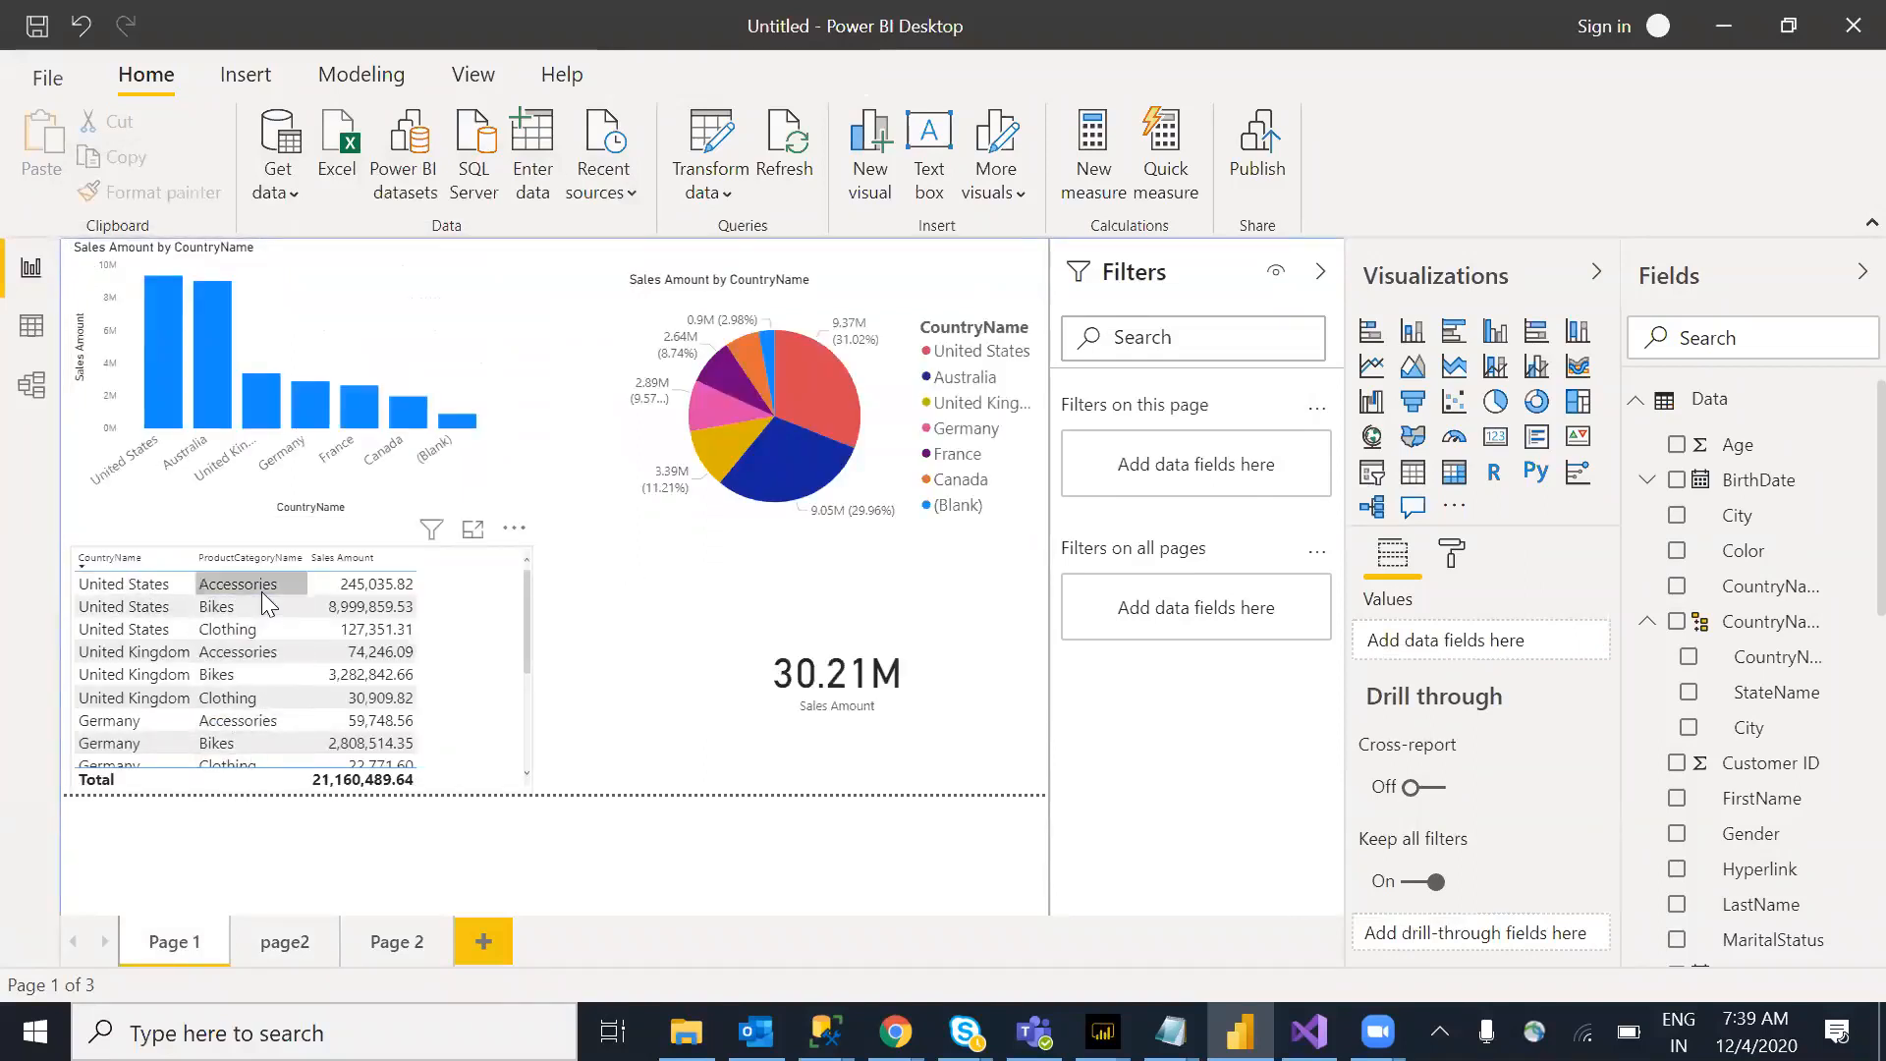
left_click(295, 953)
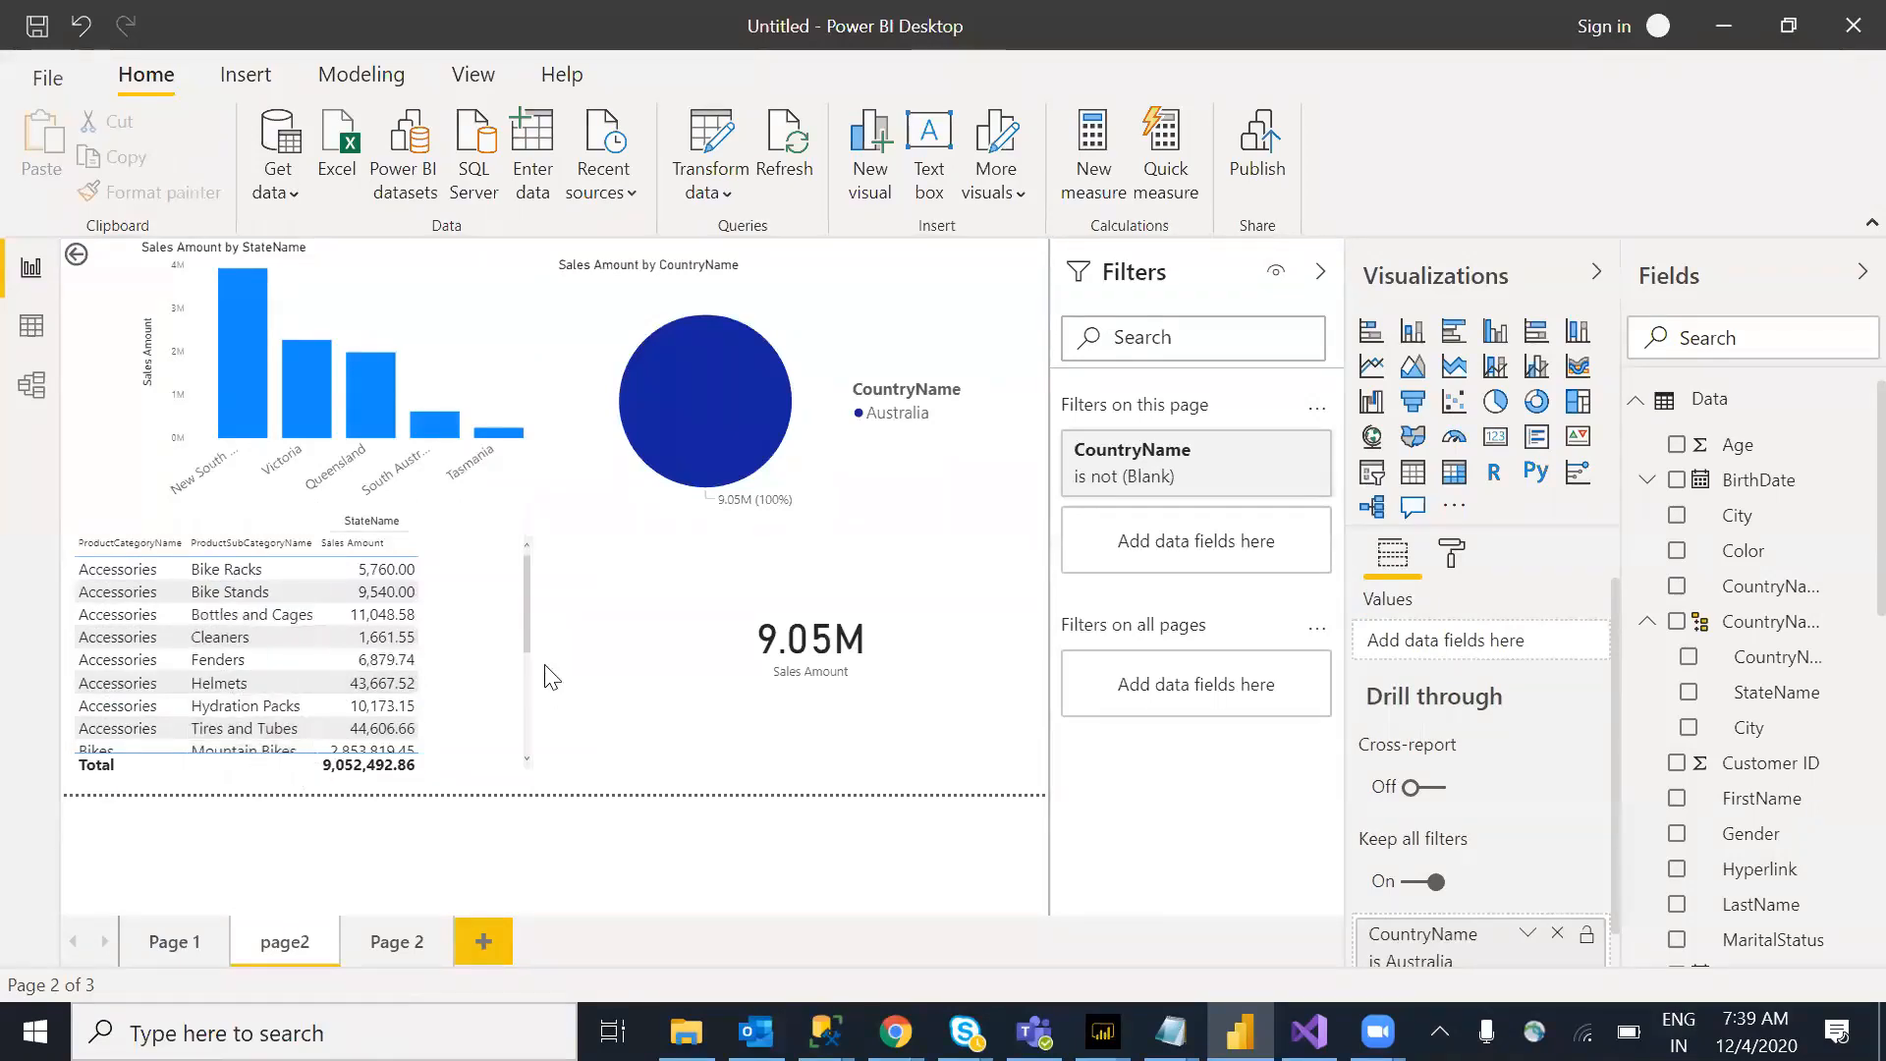
left_click_drag(523, 601, 515, 560)
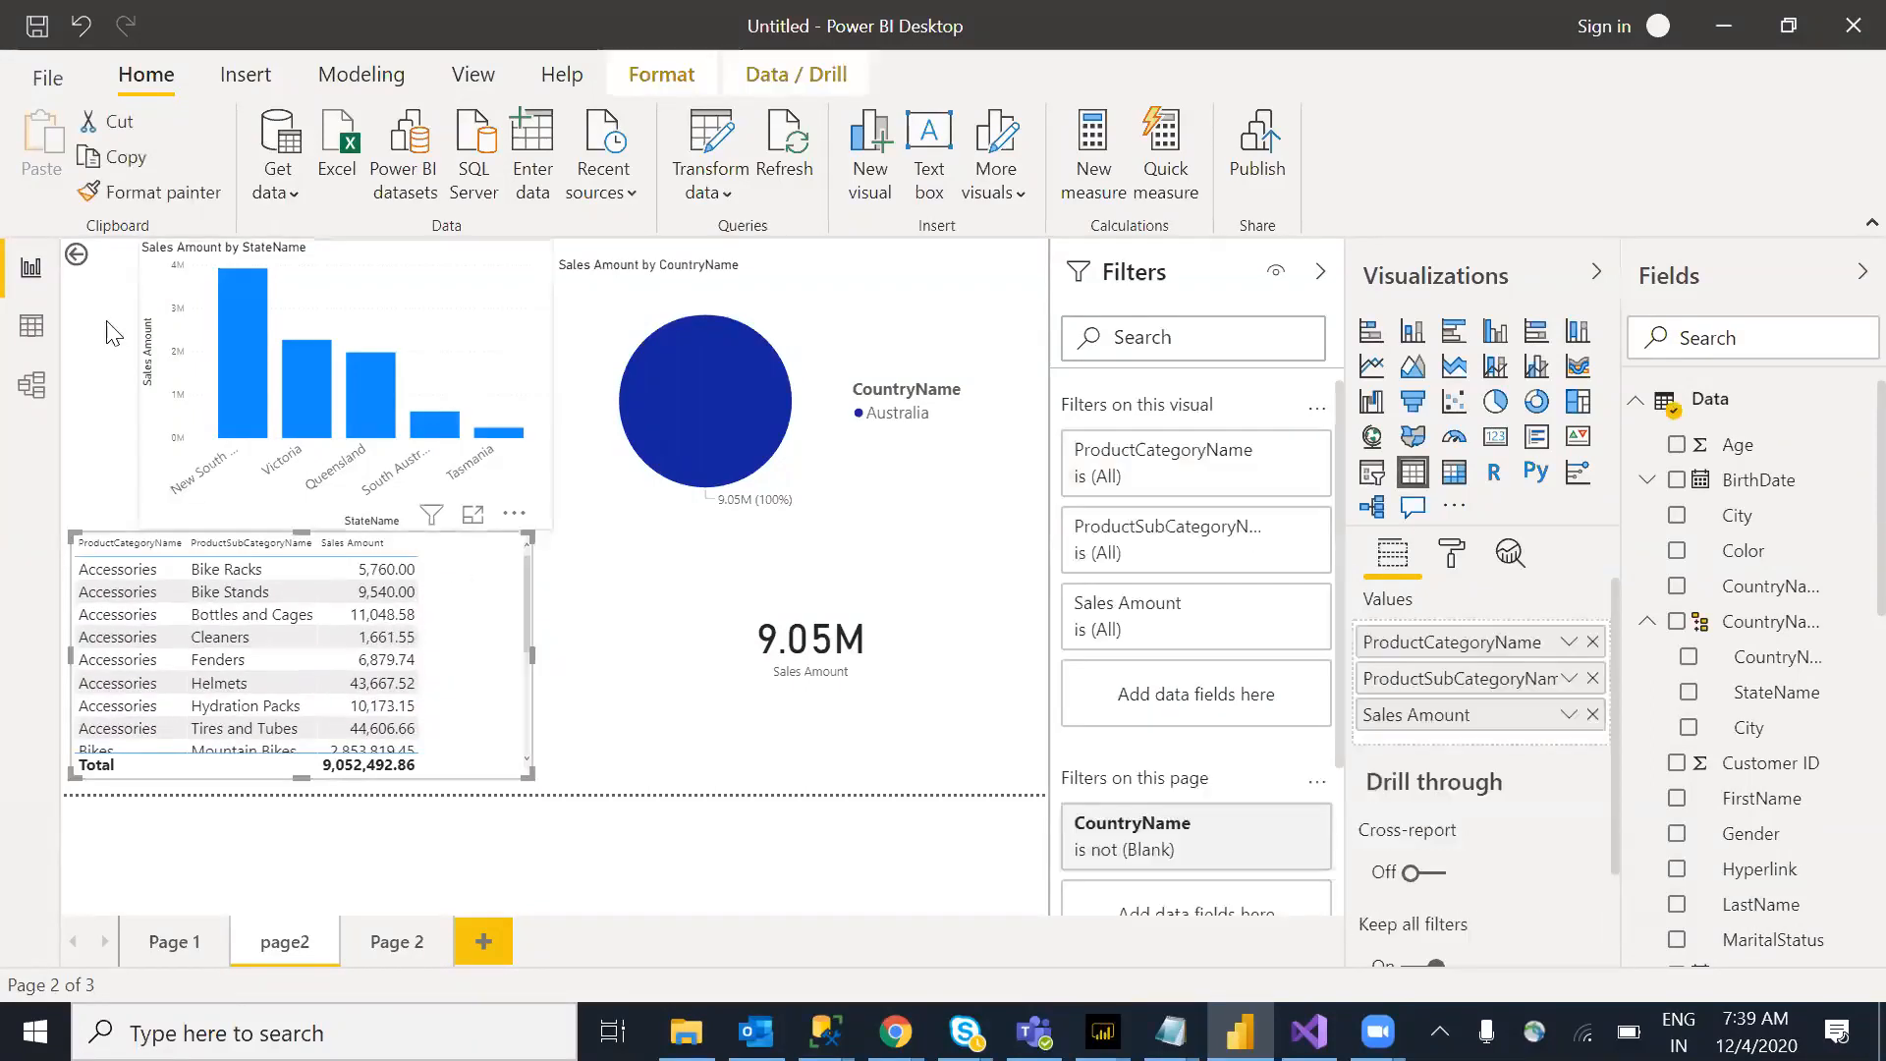
left_click(77, 256, "ctrl")
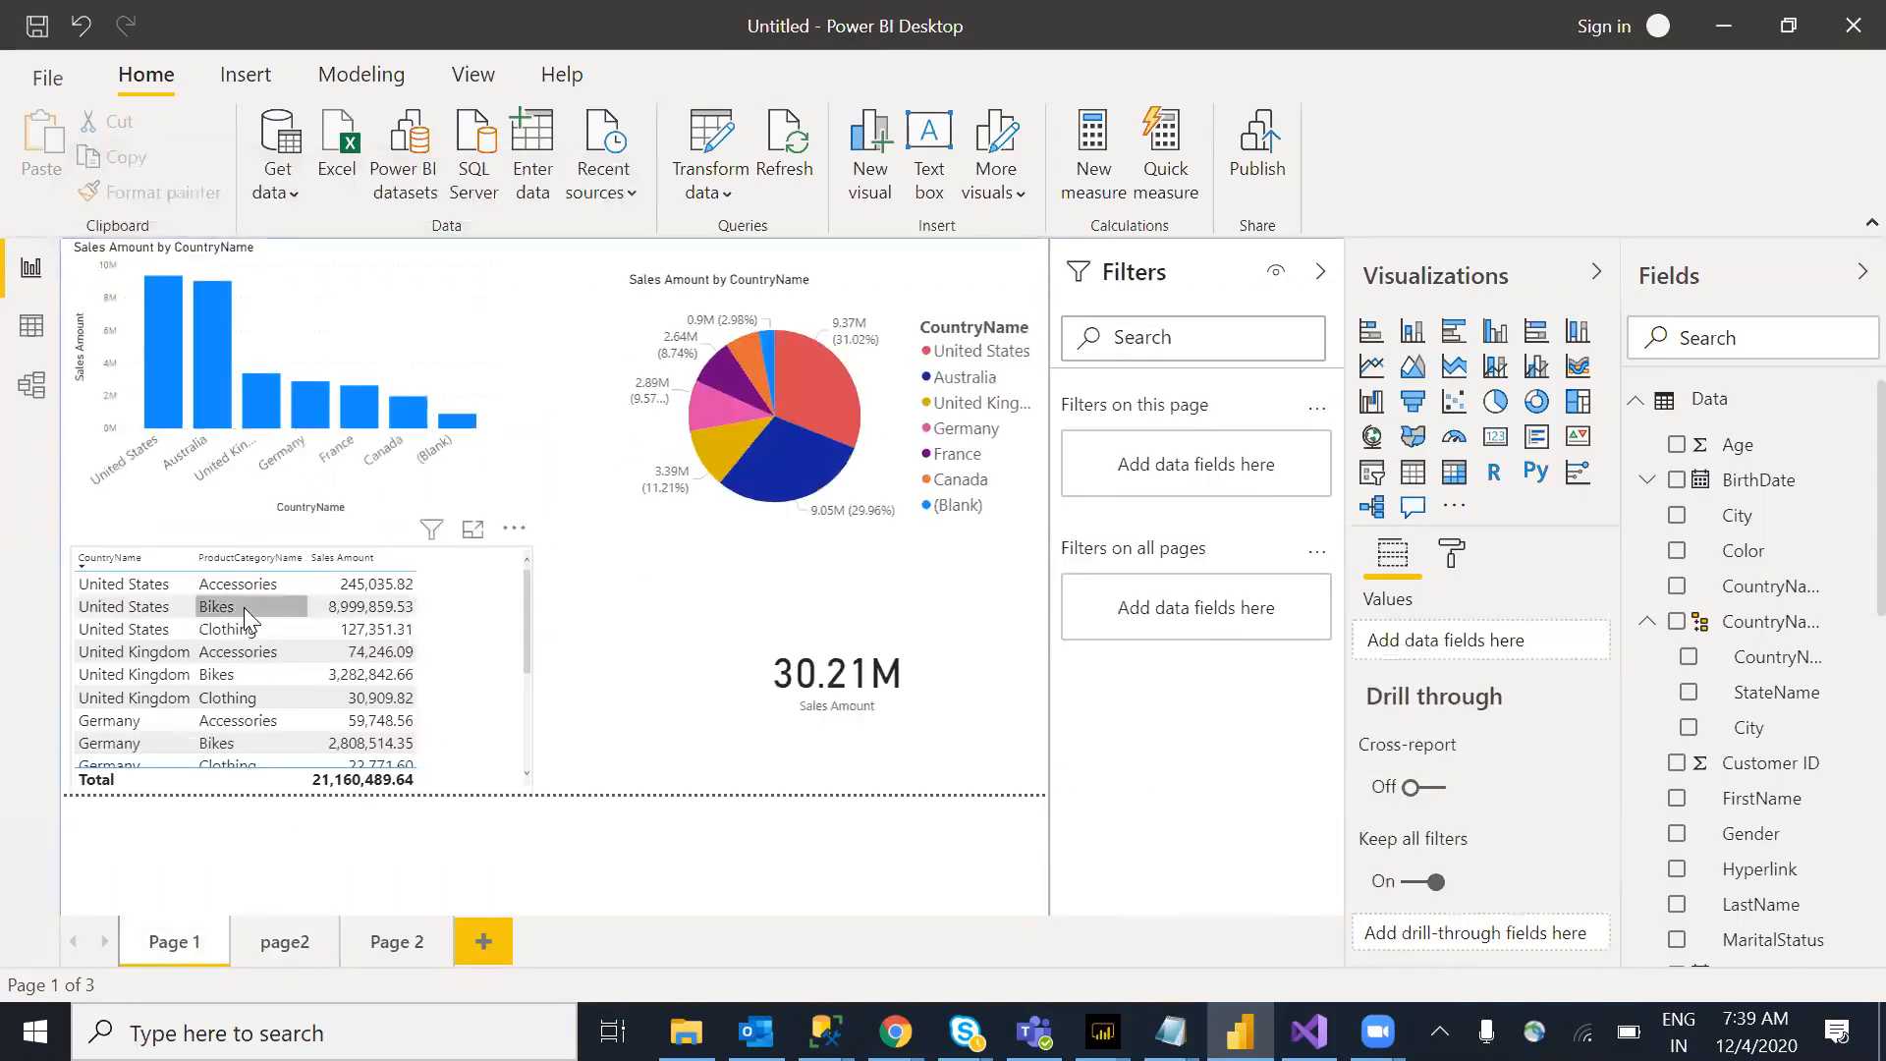
Step: Add ProductCategoryName as a second drill-through field on page2 below CountryName and collapse its filter card
left_click(283, 947)
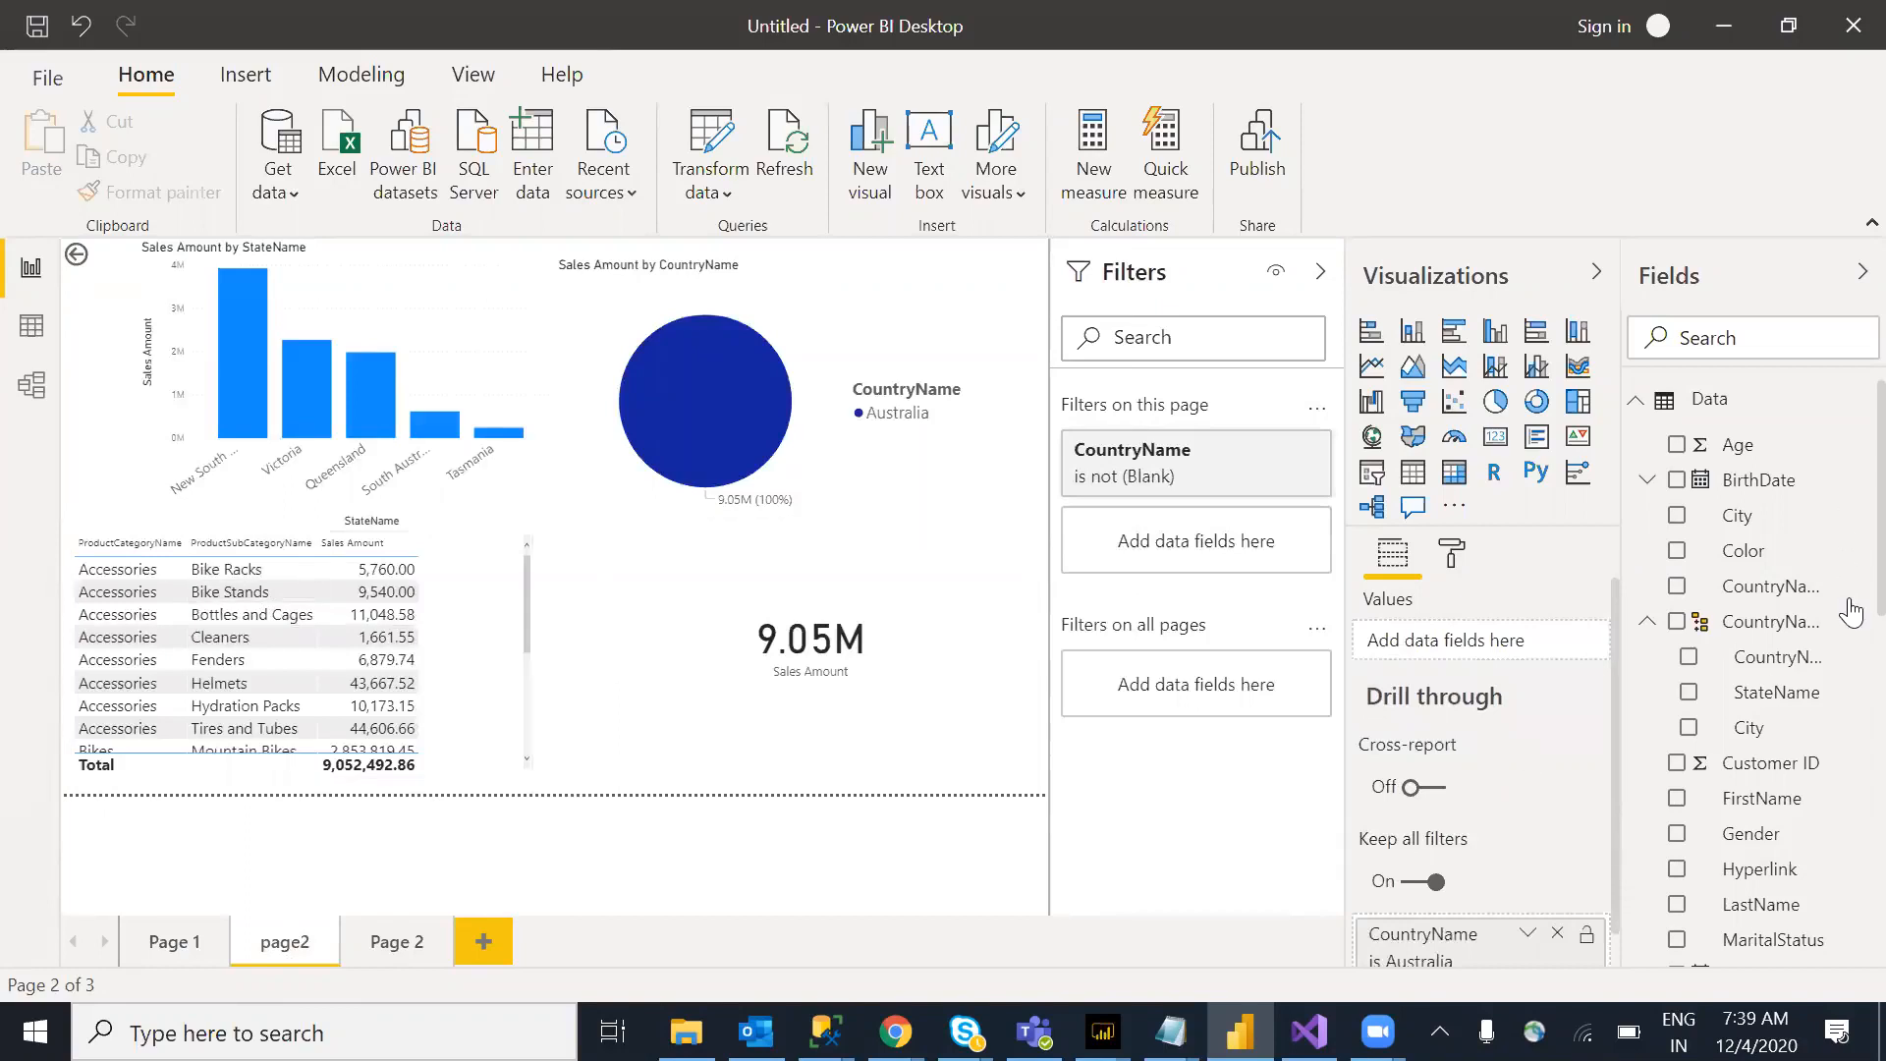
scroll(1847, 550, "down", 3)
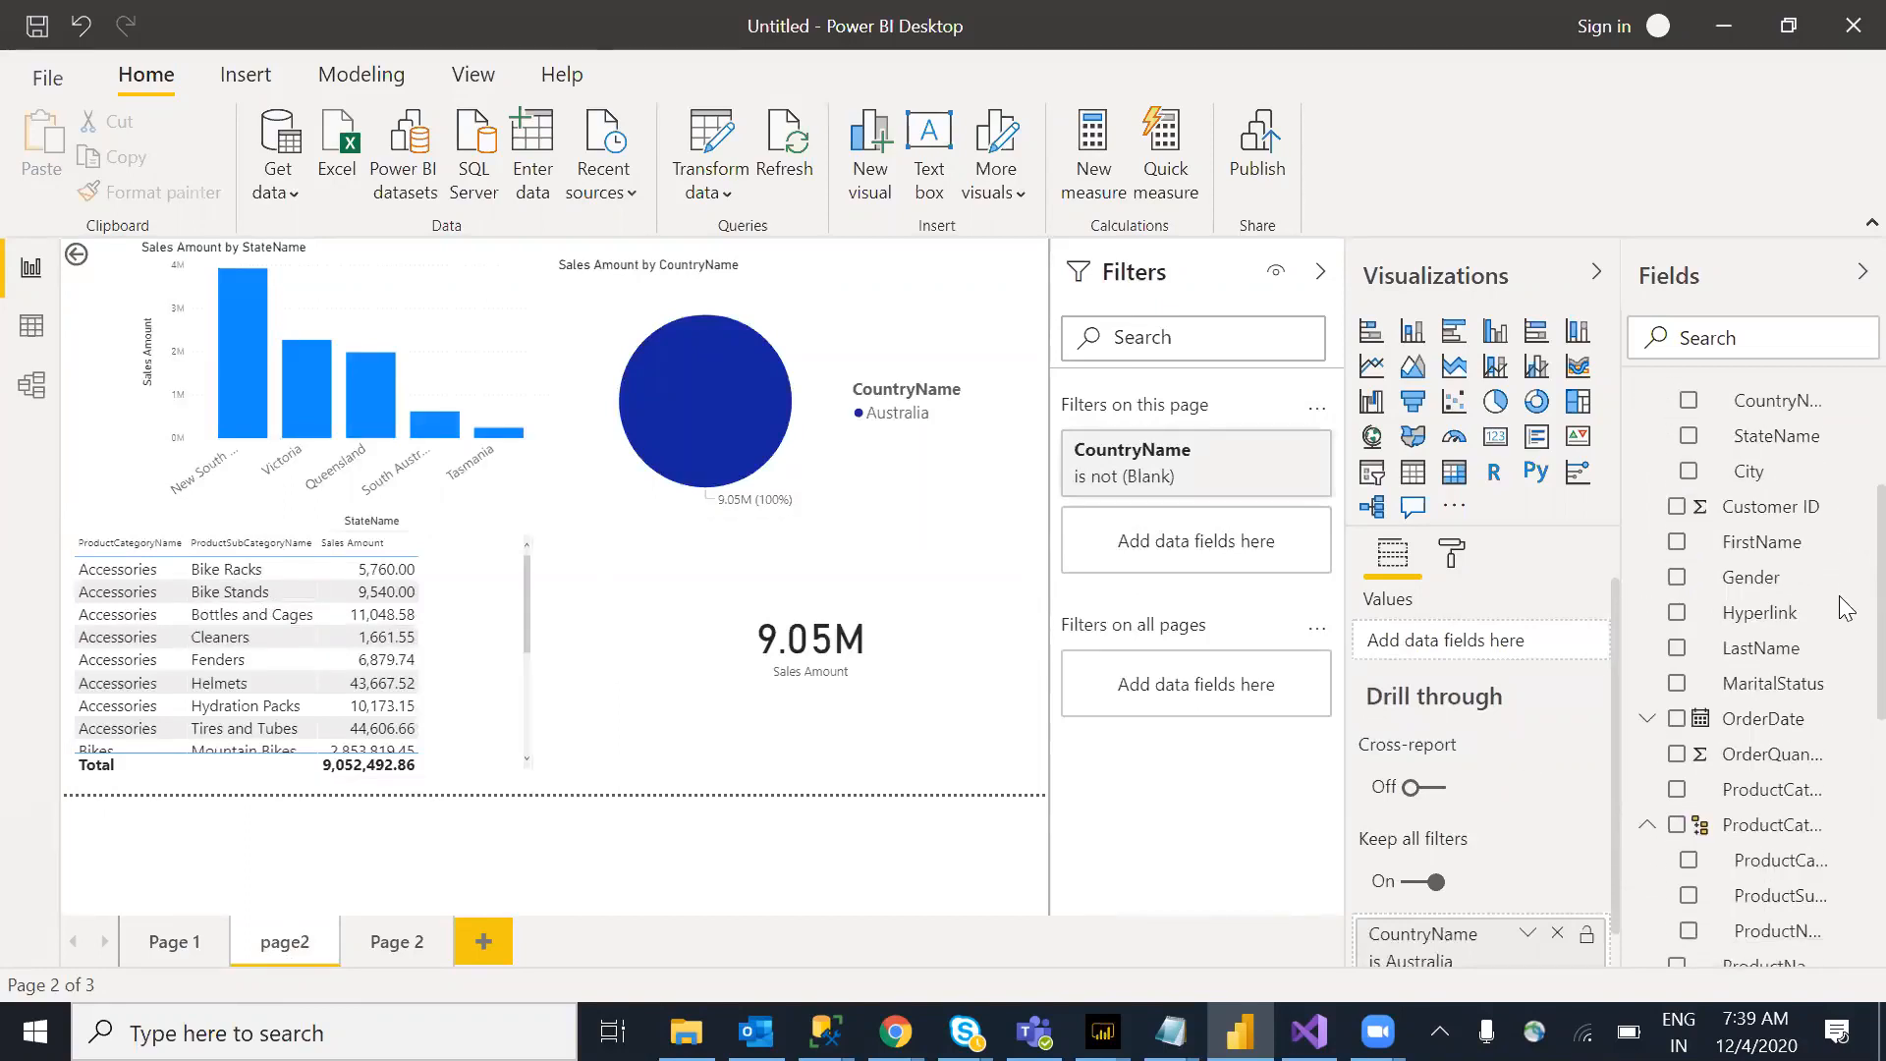
scroll(1845, 607, "down", 2)
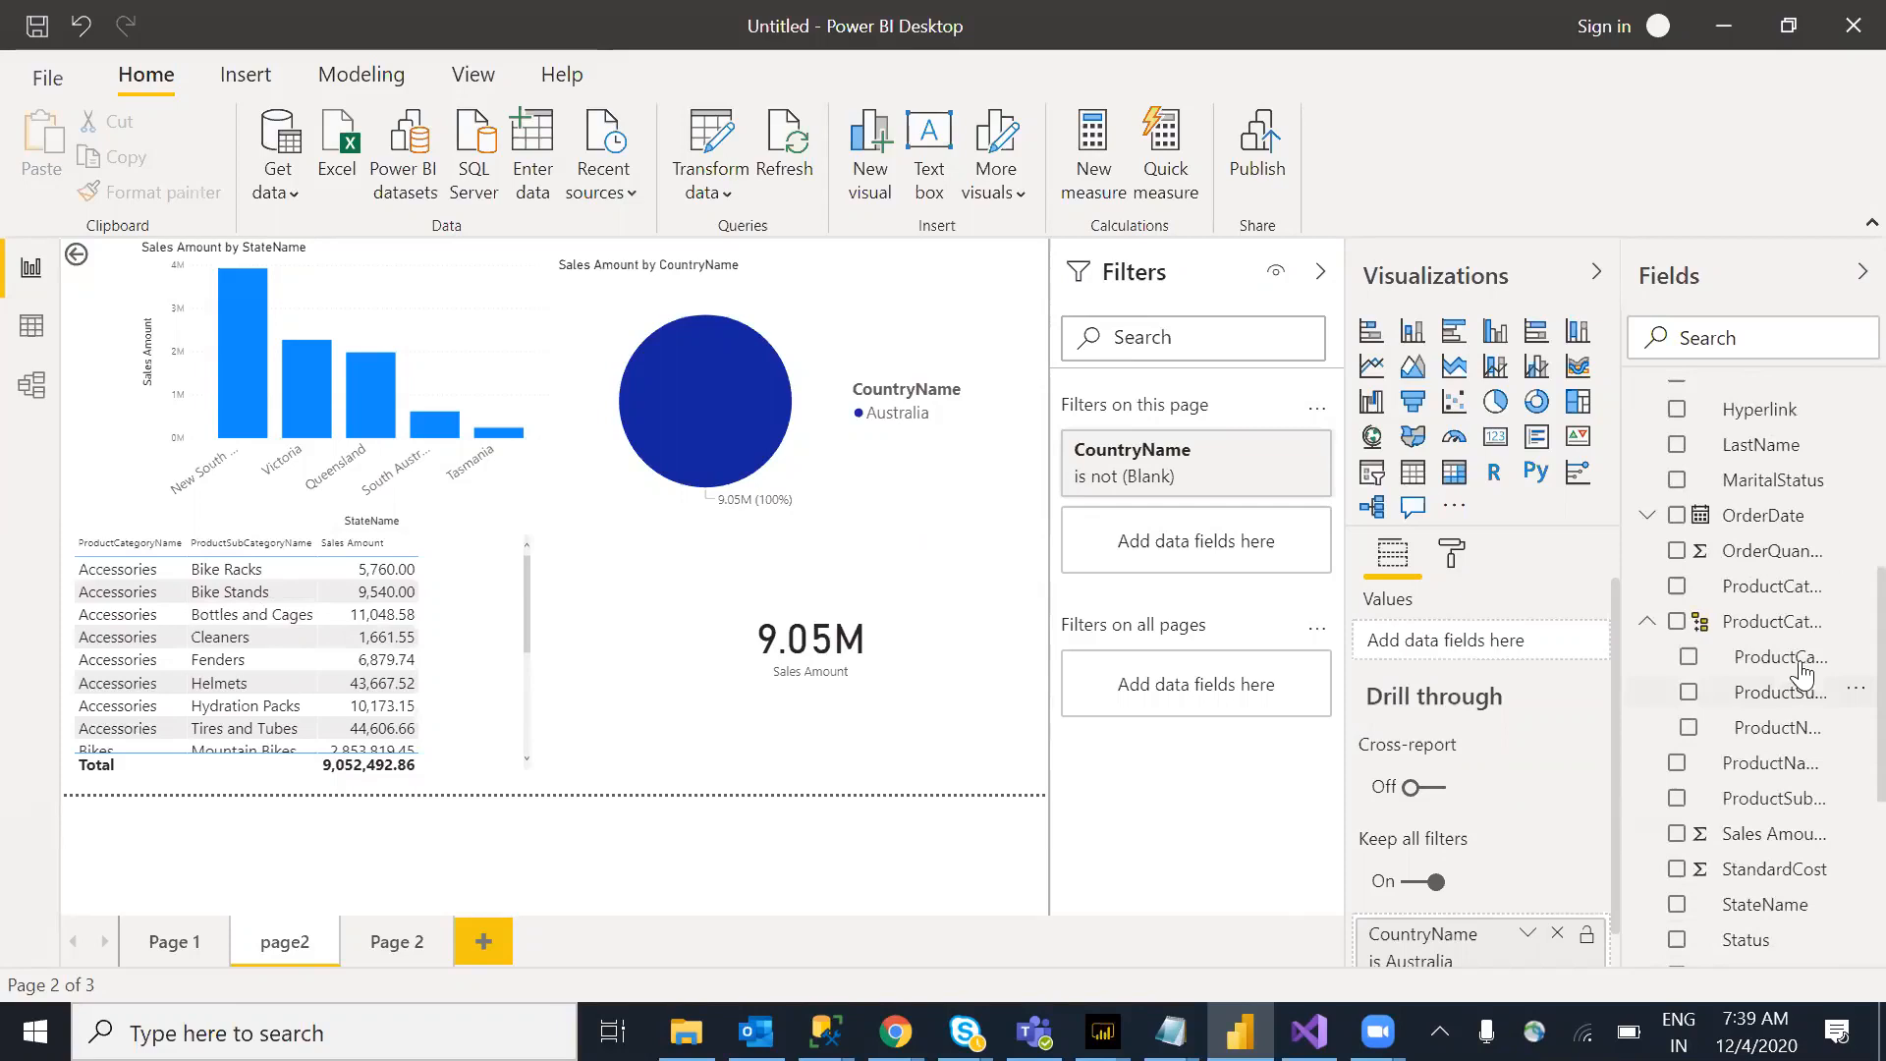
left_click_drag(1766, 594, 1562, 945)
left_click_drag(1613, 678, 1619, 819)
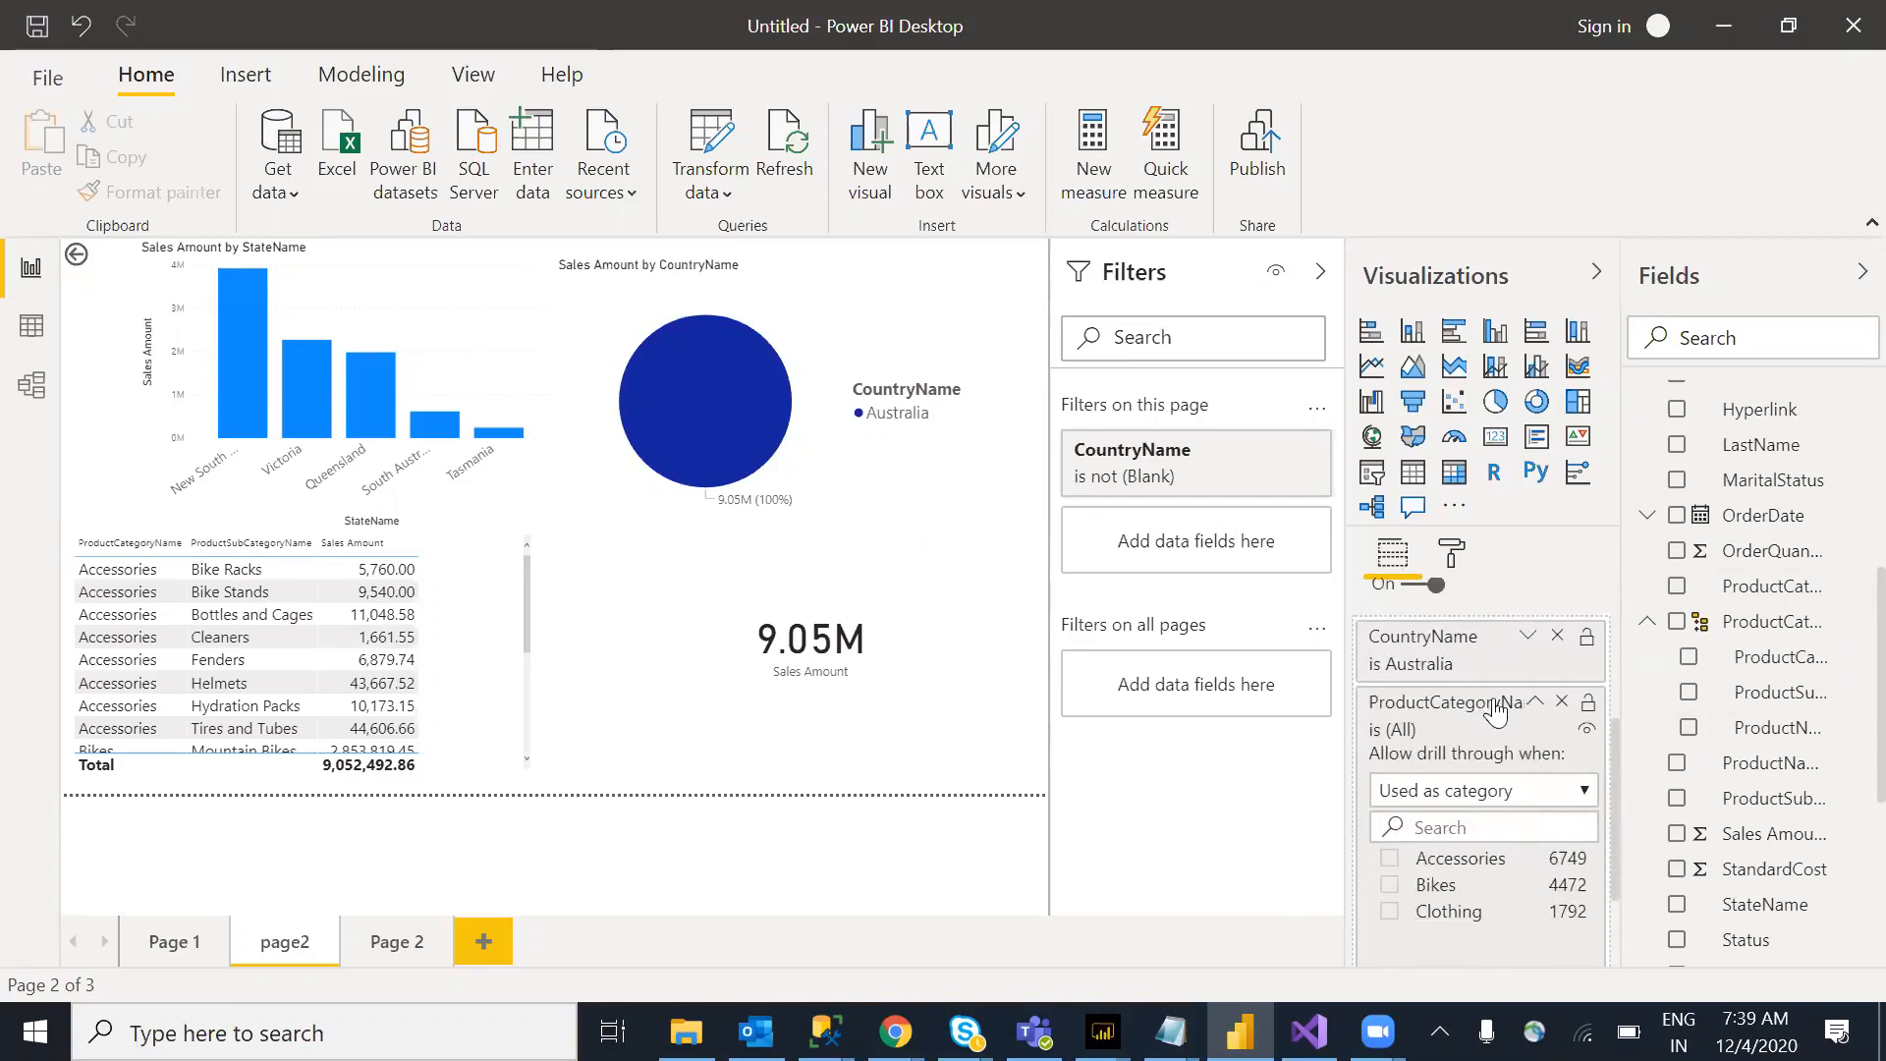
left_click(1534, 703)
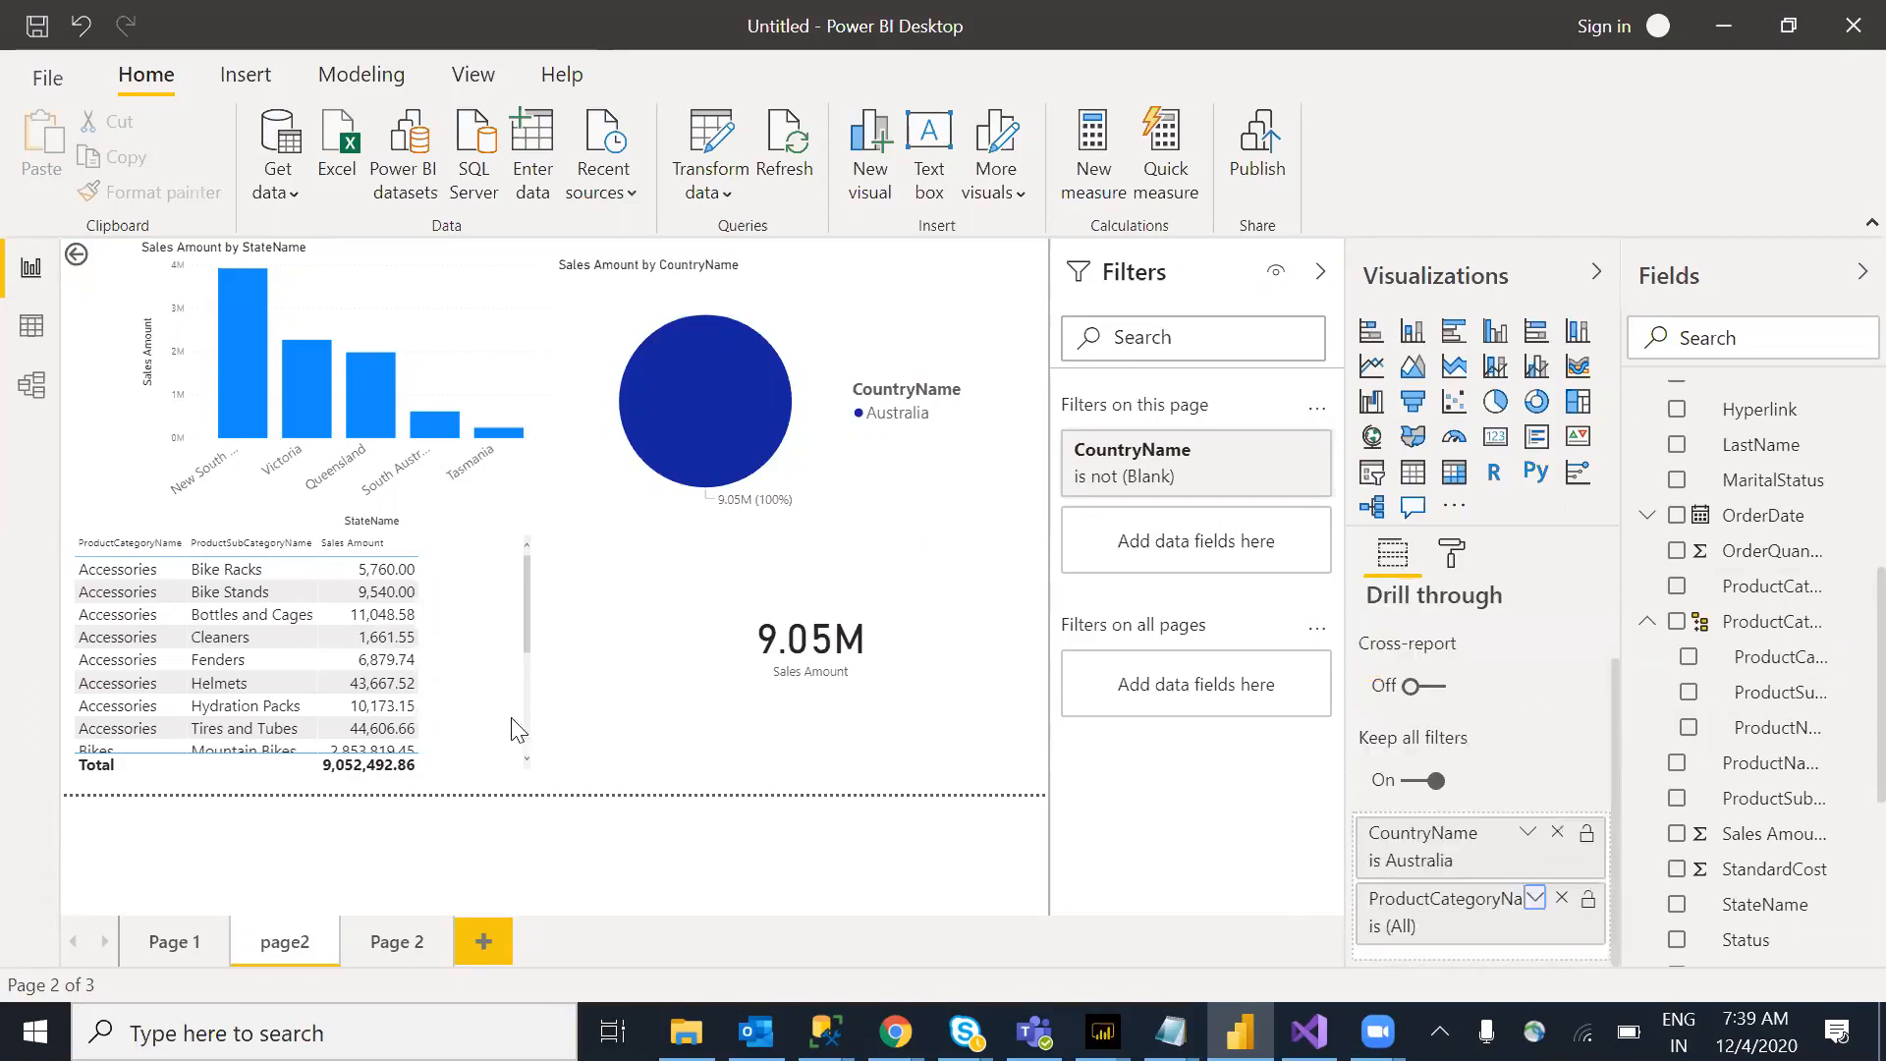
Step: Drill through from the United States Bikes row of Page 1's table to page2 and return with the back arrow
left_click(158, 945)
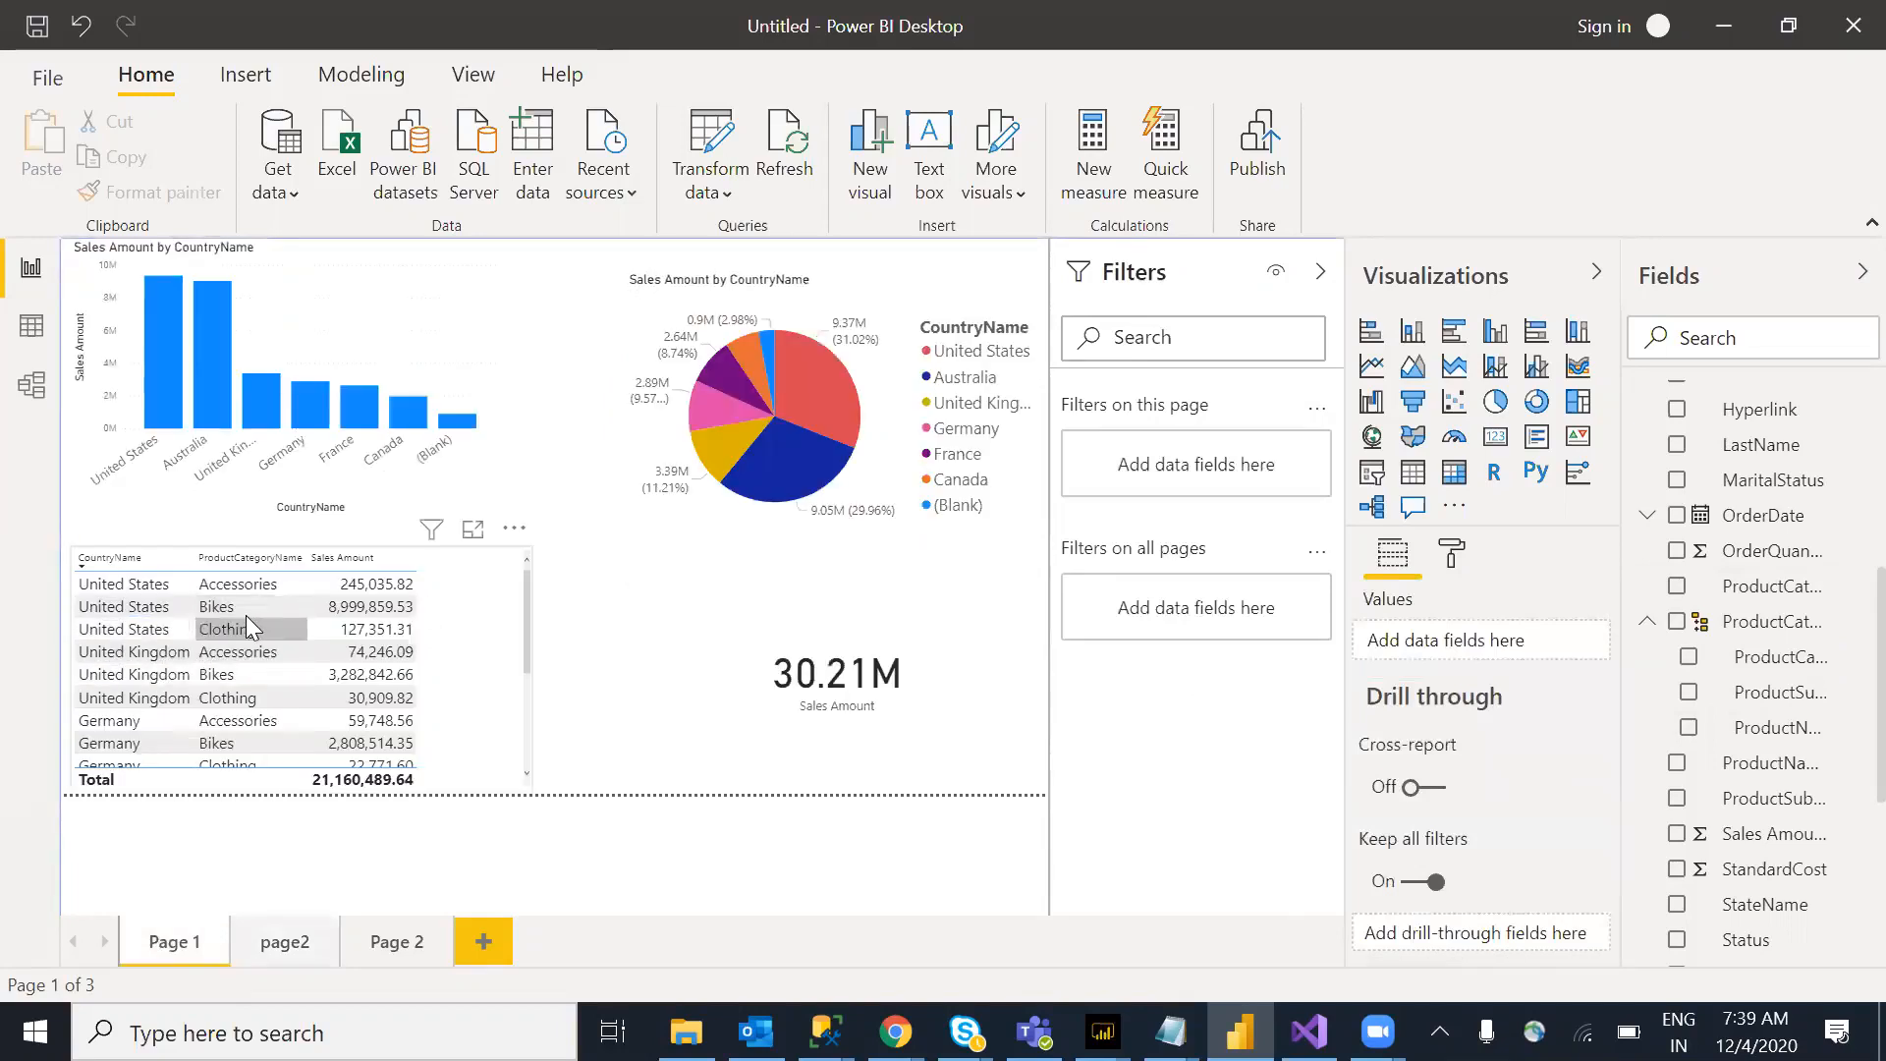
right_click(246, 615)
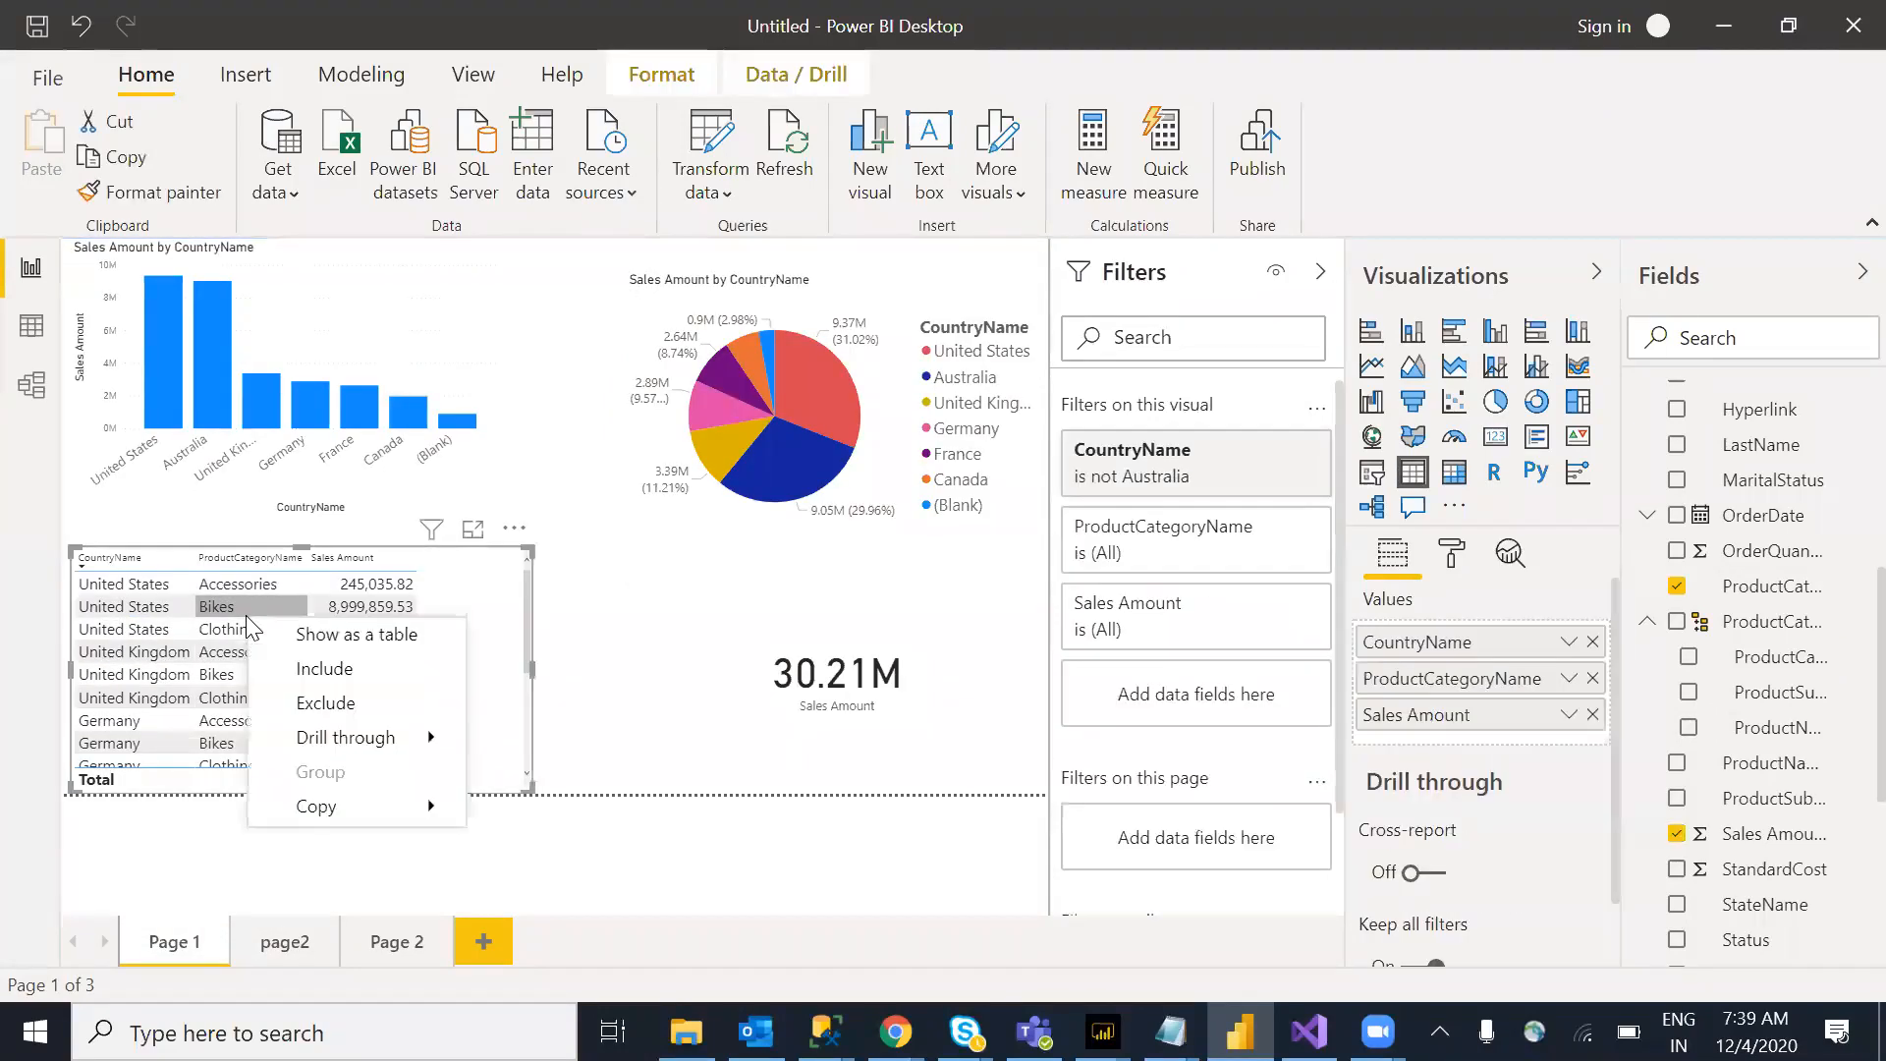
mouse_move(379, 737)
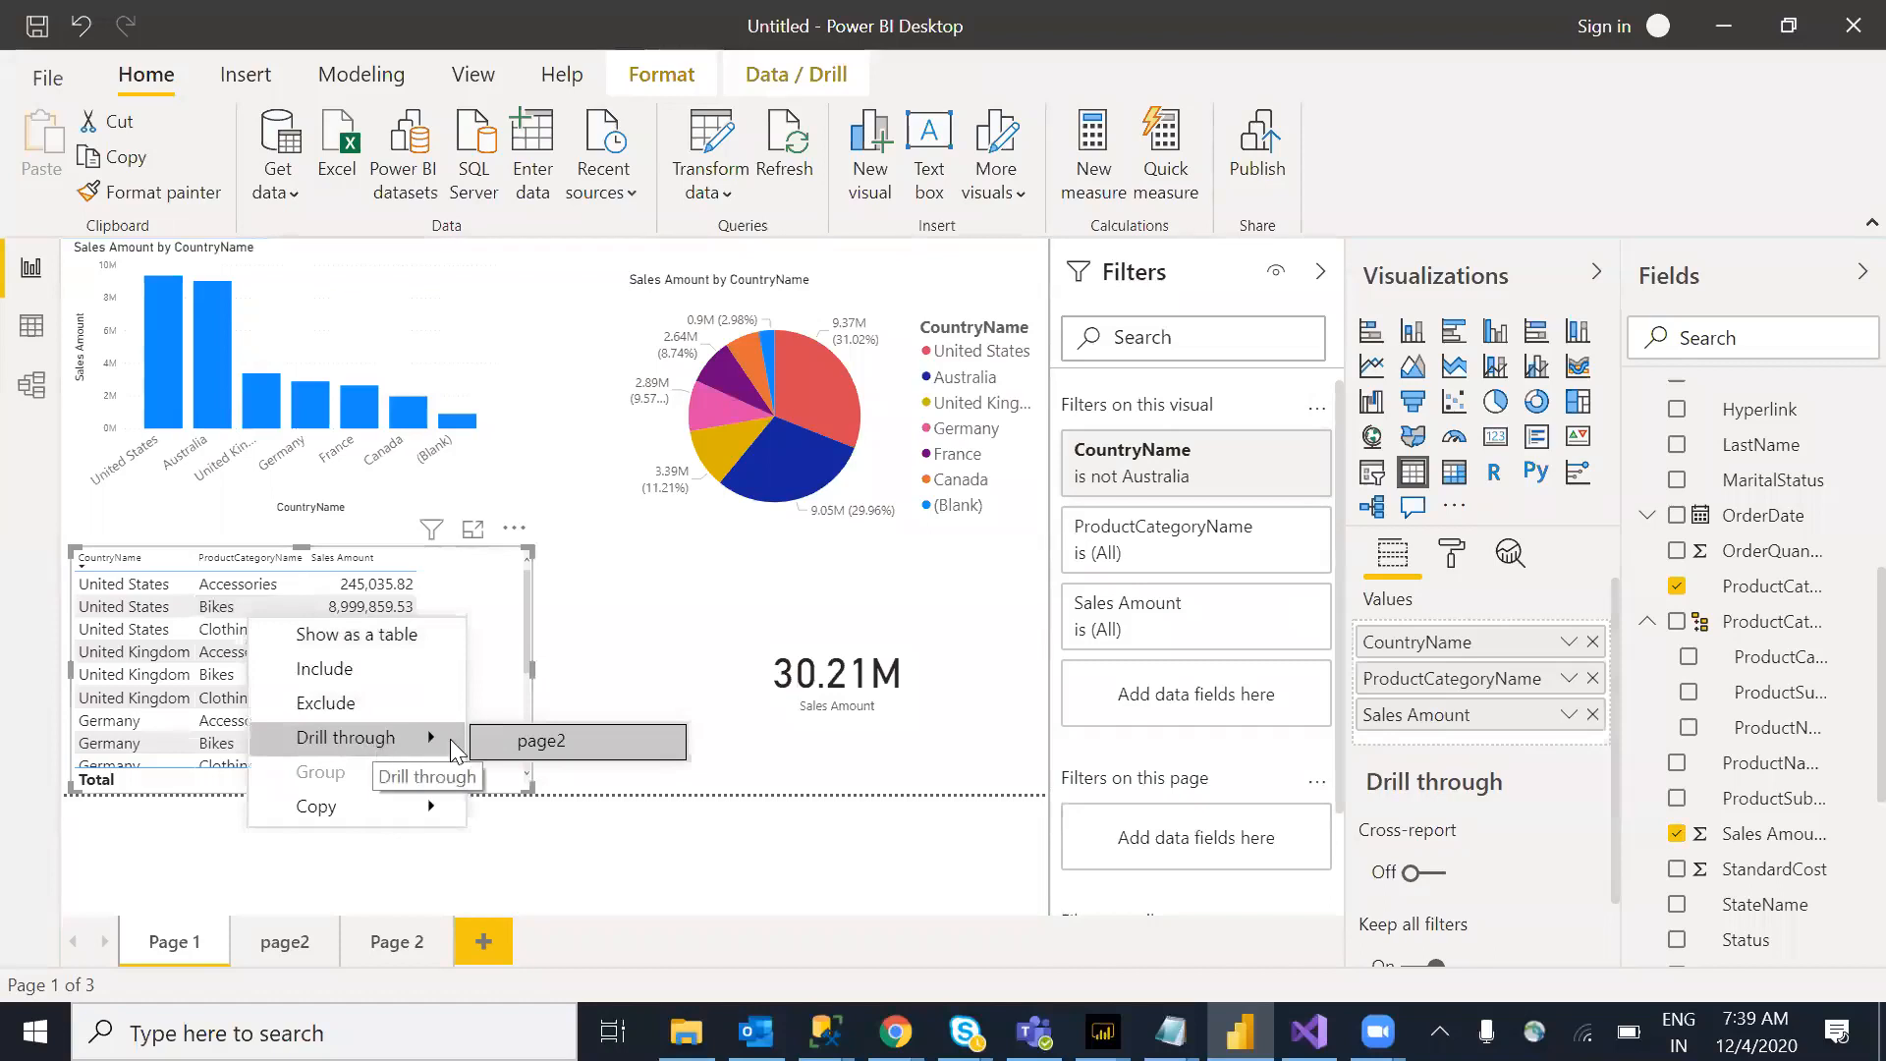
left_click(512, 741)
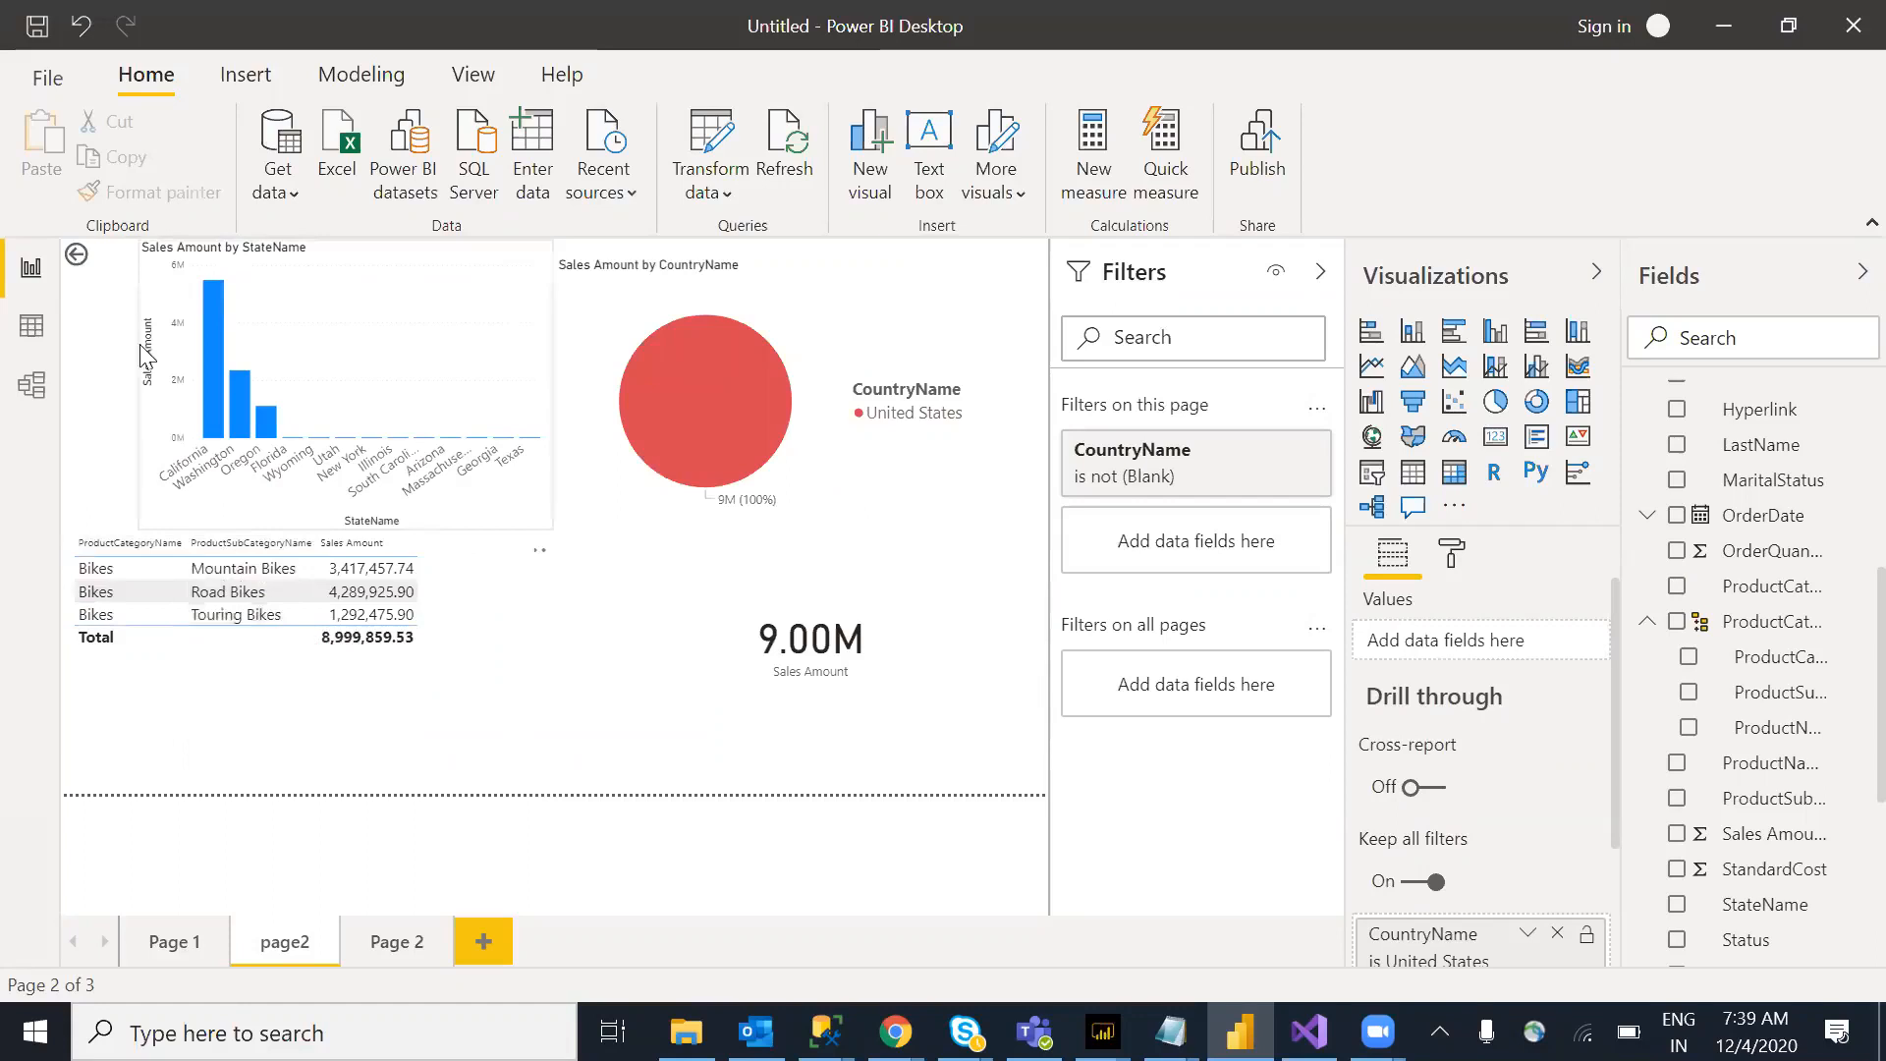
left_click(79, 262, "ctrl")
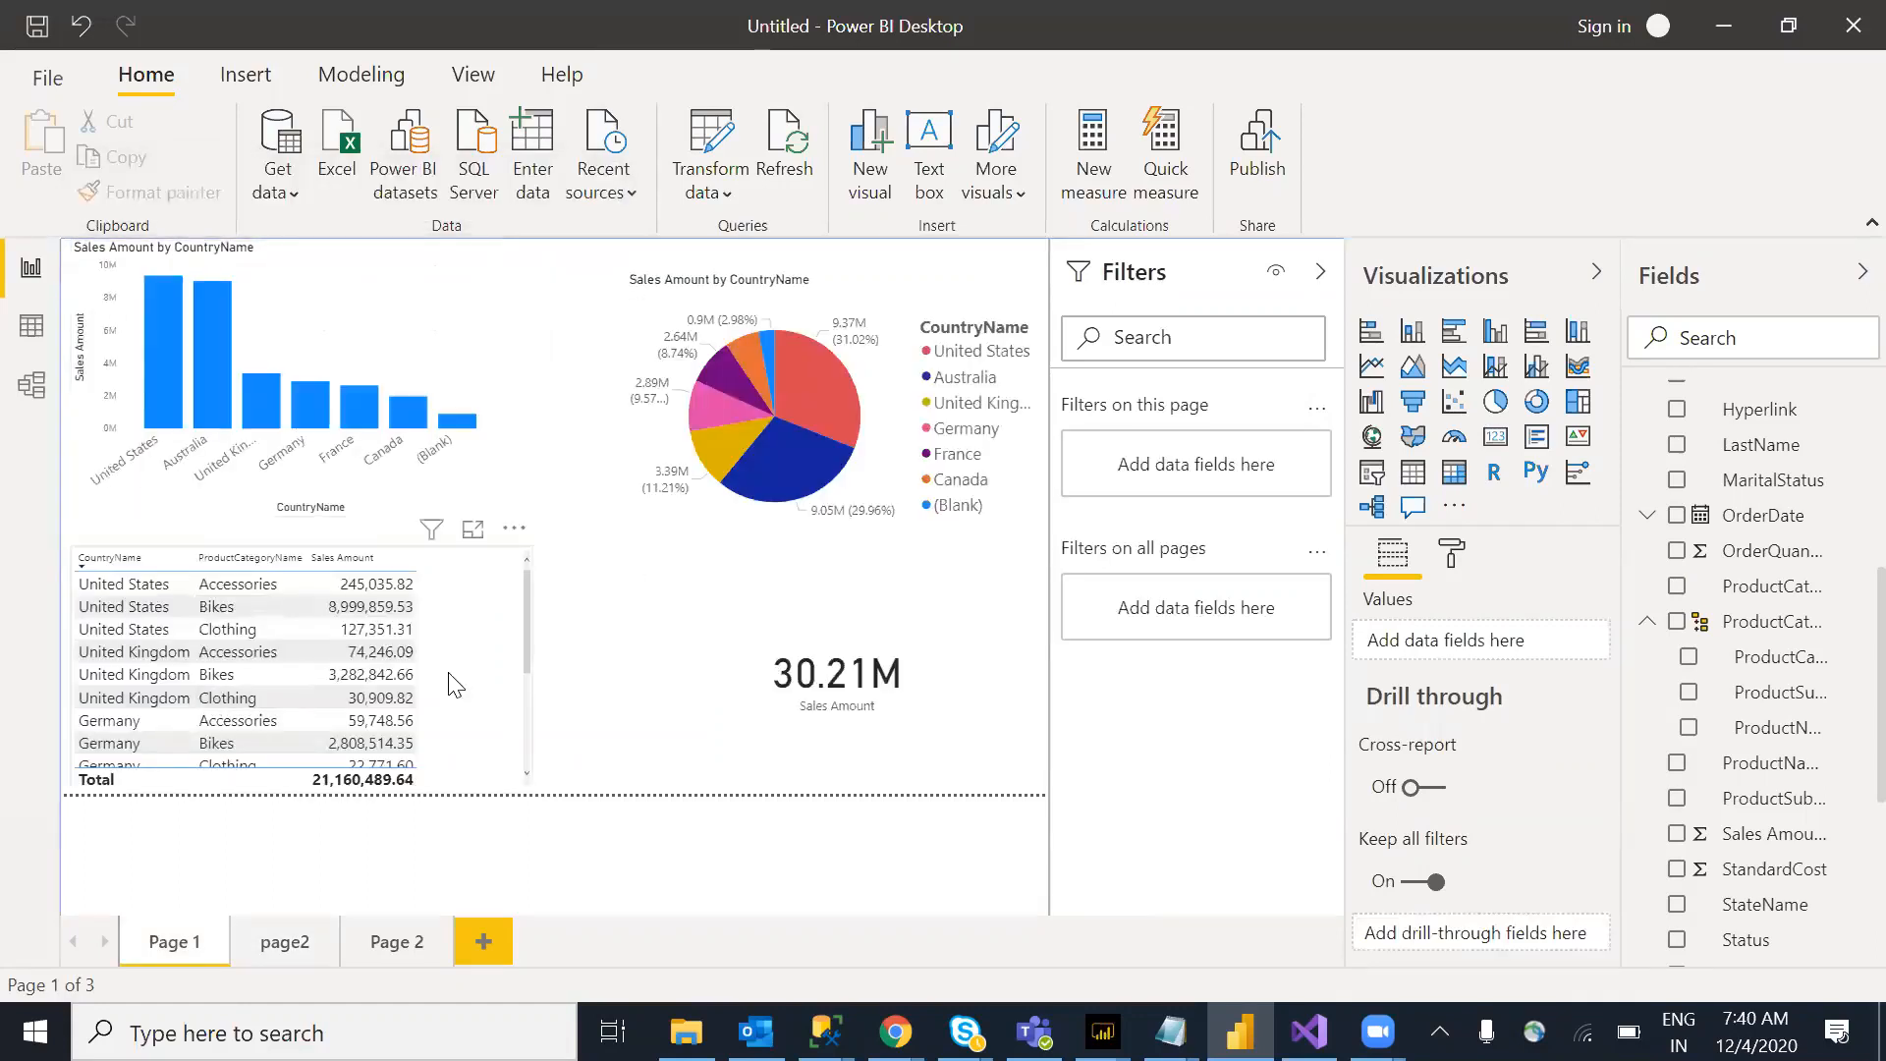
Step: Drill through from the United Kingdom Clothing row of Page 1's table to page2 and return with the back arrow
right_click(239, 704)
mouse_move(384, 817)
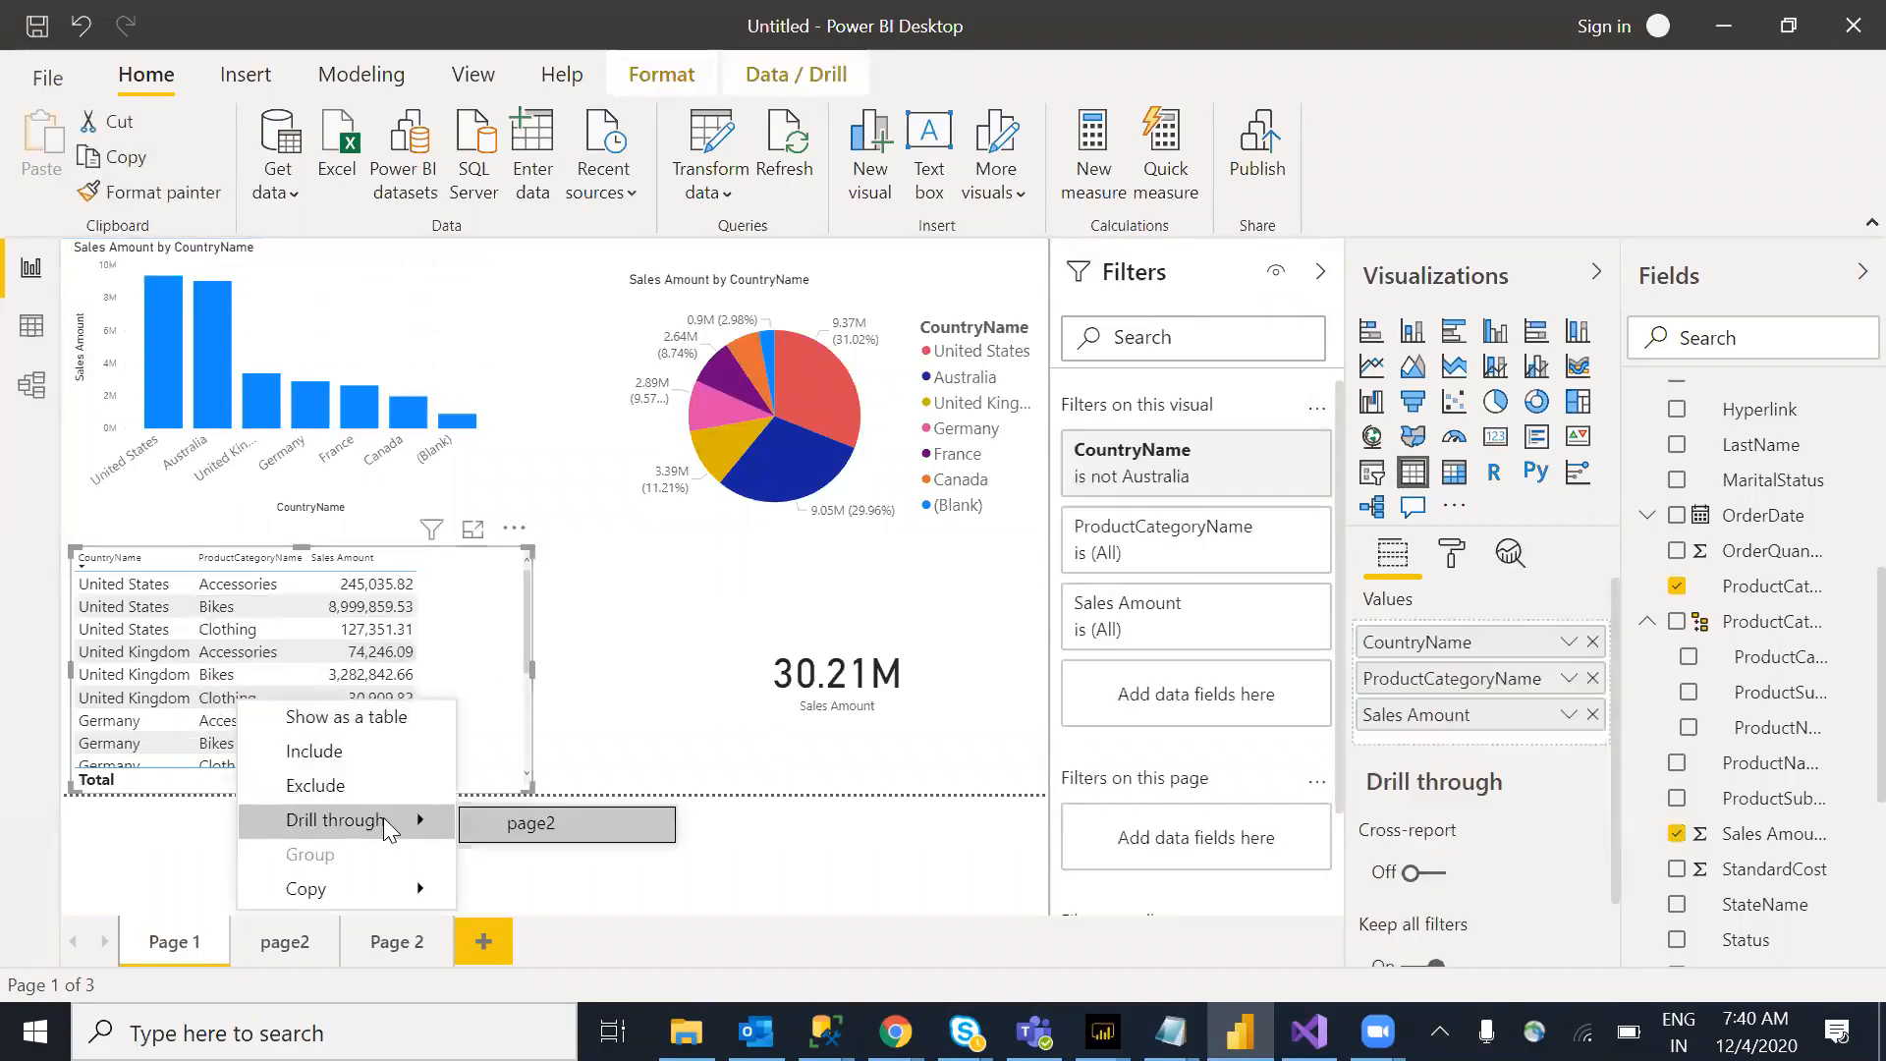
left_click(510, 822)
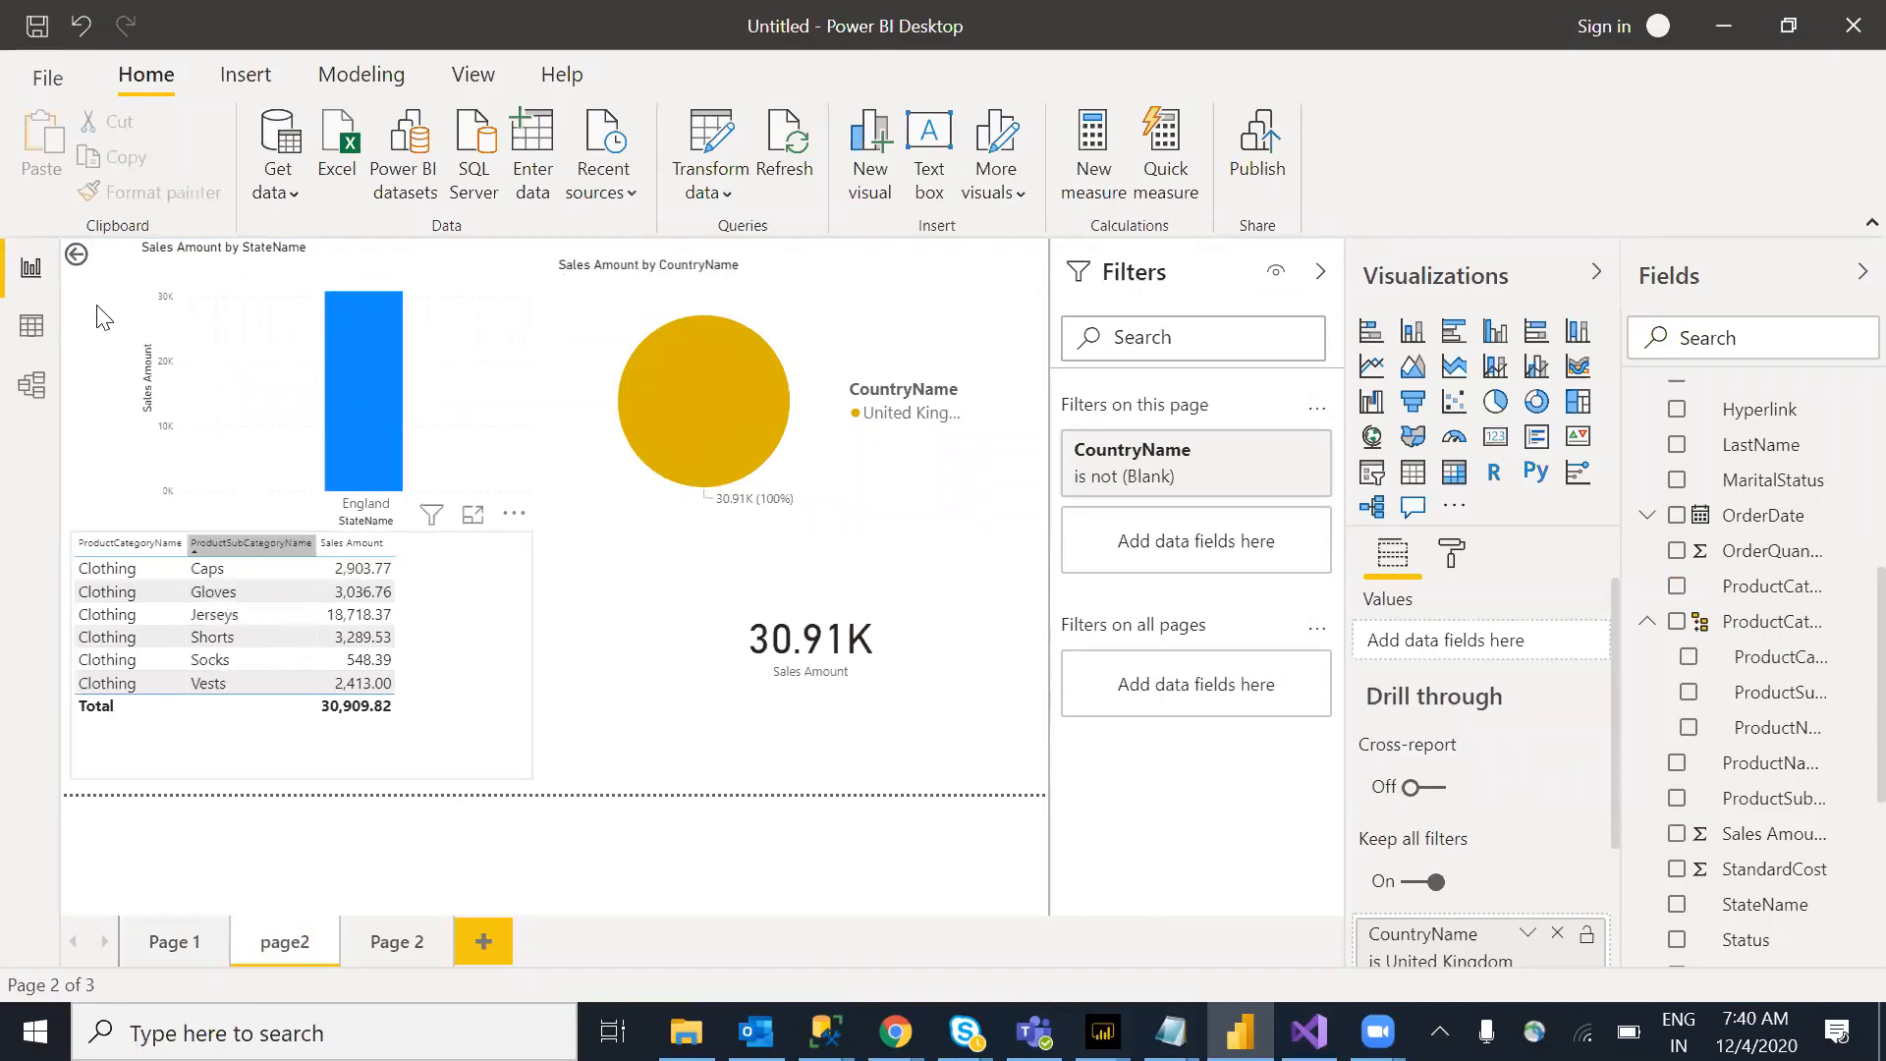
left_click(77, 257, "ctrl")
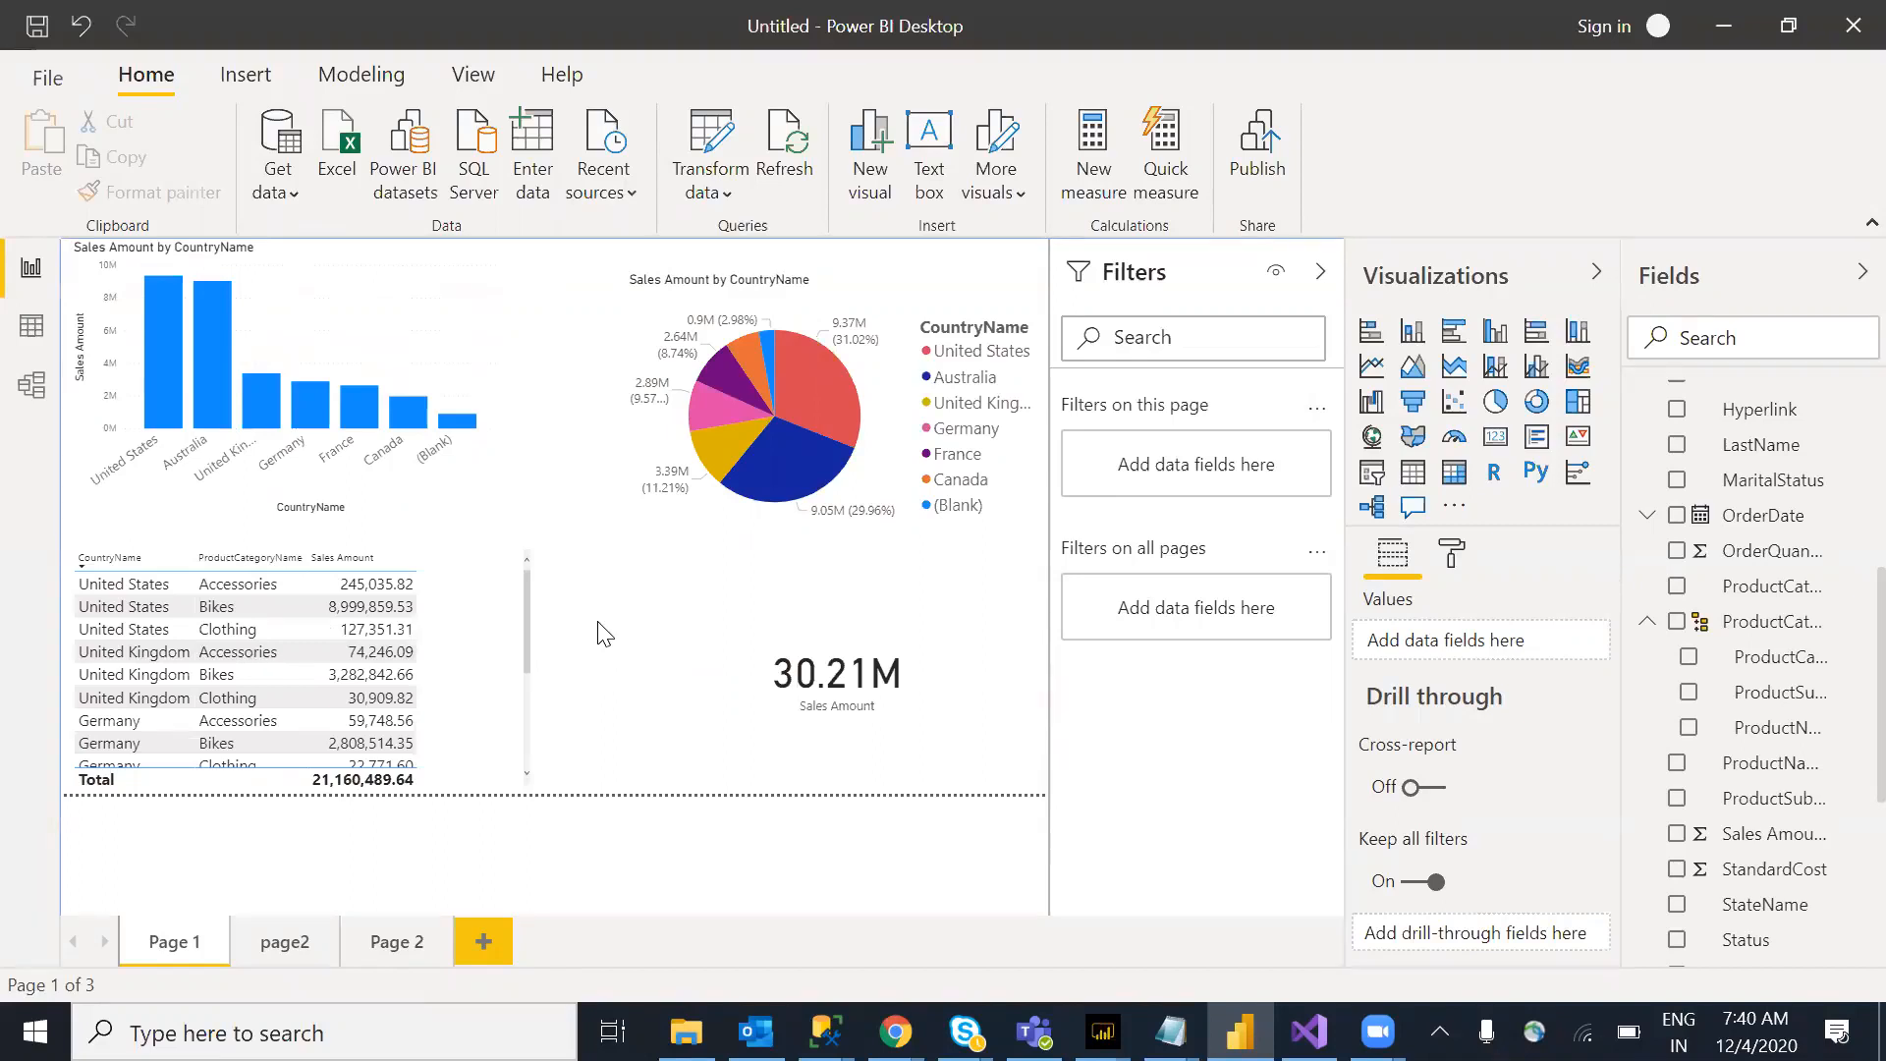
left_click_drag(236, 459, 233, 463)
mouse_move(134, 317)
left_mouse_down()
mouse_move(296, 339)
mouse_move(305, 371)
mouse_move(250, 359)
left_mouse_up()
mouse_move(589, 459)
left_mouse_down()
mouse_move(1032, 371)
mouse_move(776, 651)
left_mouse_up()
left_click_drag(702, 596, 597, 449)
mouse_move(351, 429)
left_mouse_down()
mouse_move(339, 389)
mouse_move(629, 313)
mouse_move(815, 432)
mouse_move(878, 432)
left_mouse_up()
mouse_move(628, 440)
left_mouse_down()
mouse_move(798, 673)
mouse_move(1061, 413)
mouse_move(674, 425)
left_mouse_up()
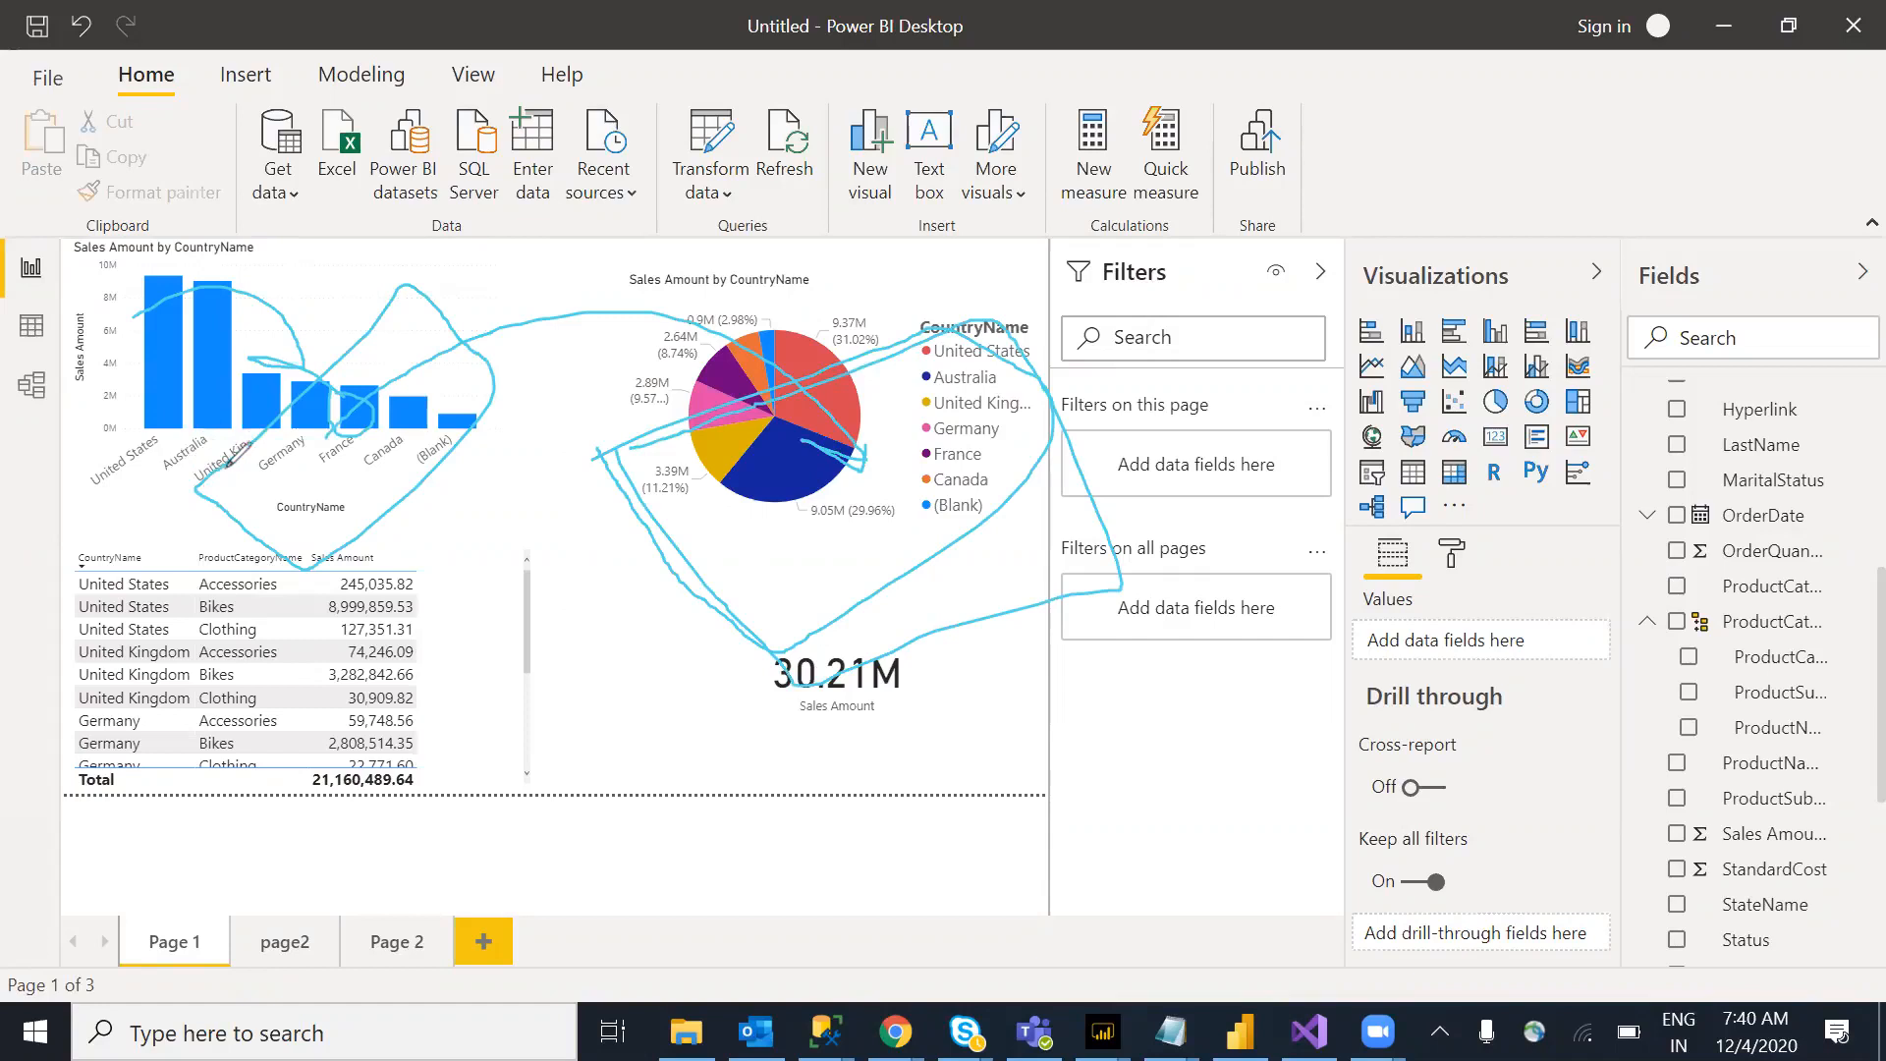
mouse_move(296, 531)
left_mouse_down()
mouse_move(413, 447)
mouse_move(481, 344)
mouse_move(454, 383)
mouse_move(427, 361)
left_mouse_up()
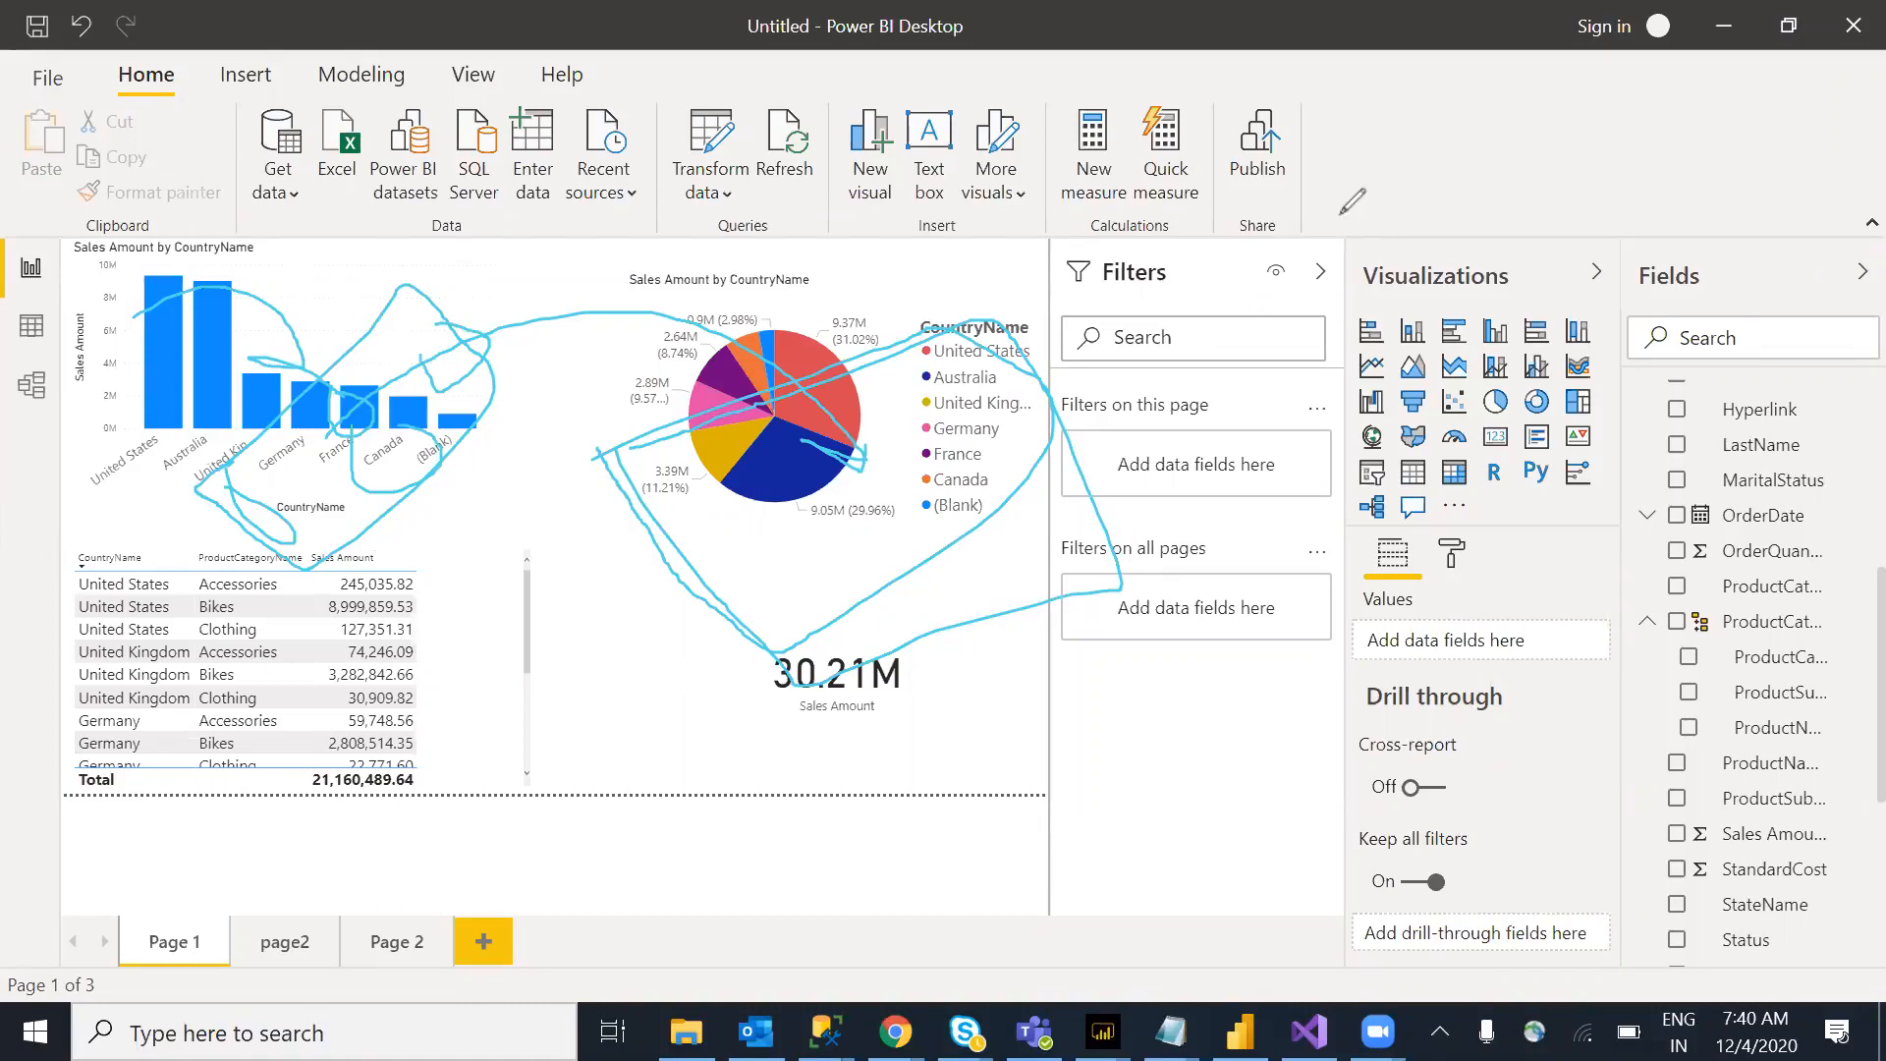
left_click(1378, 208)
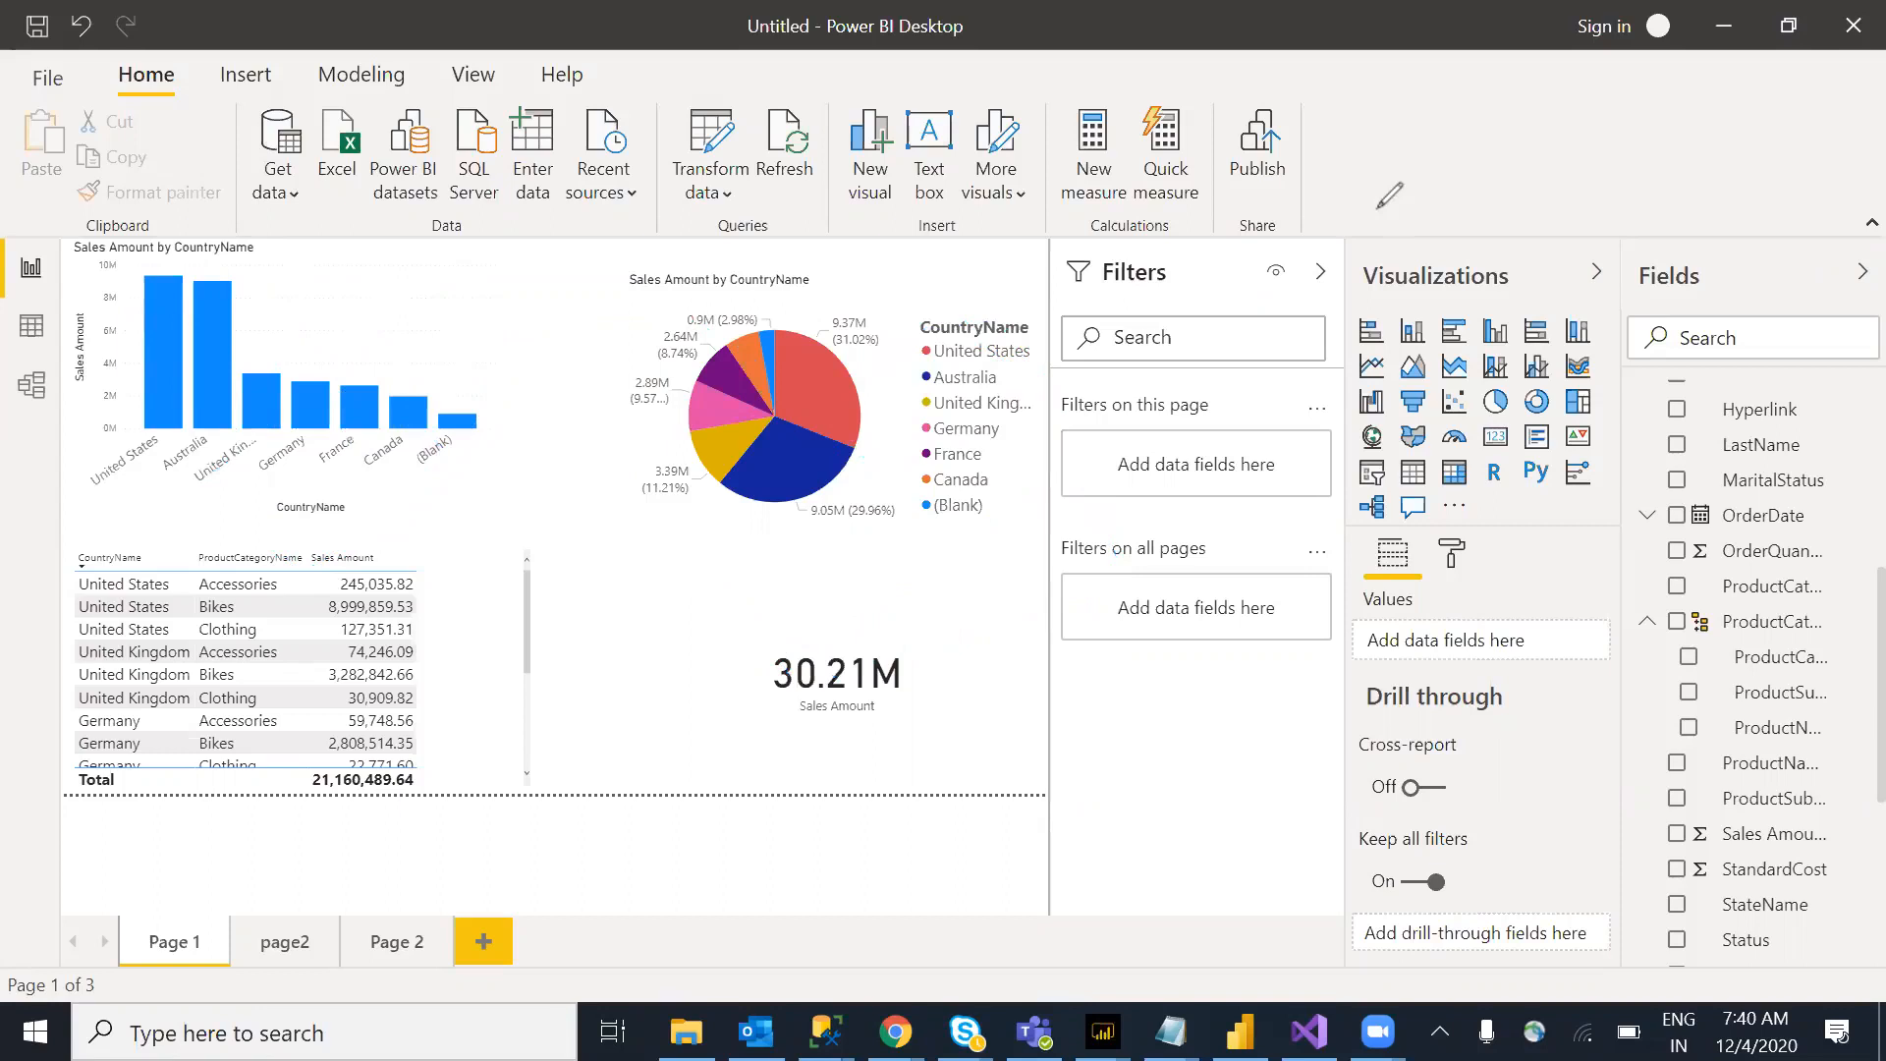
Step: Go to Page 2 and delete the existing visual from its canvas
left_click(284, 941)
left_click(409, 947)
left_click(593, 442)
key("Delete")
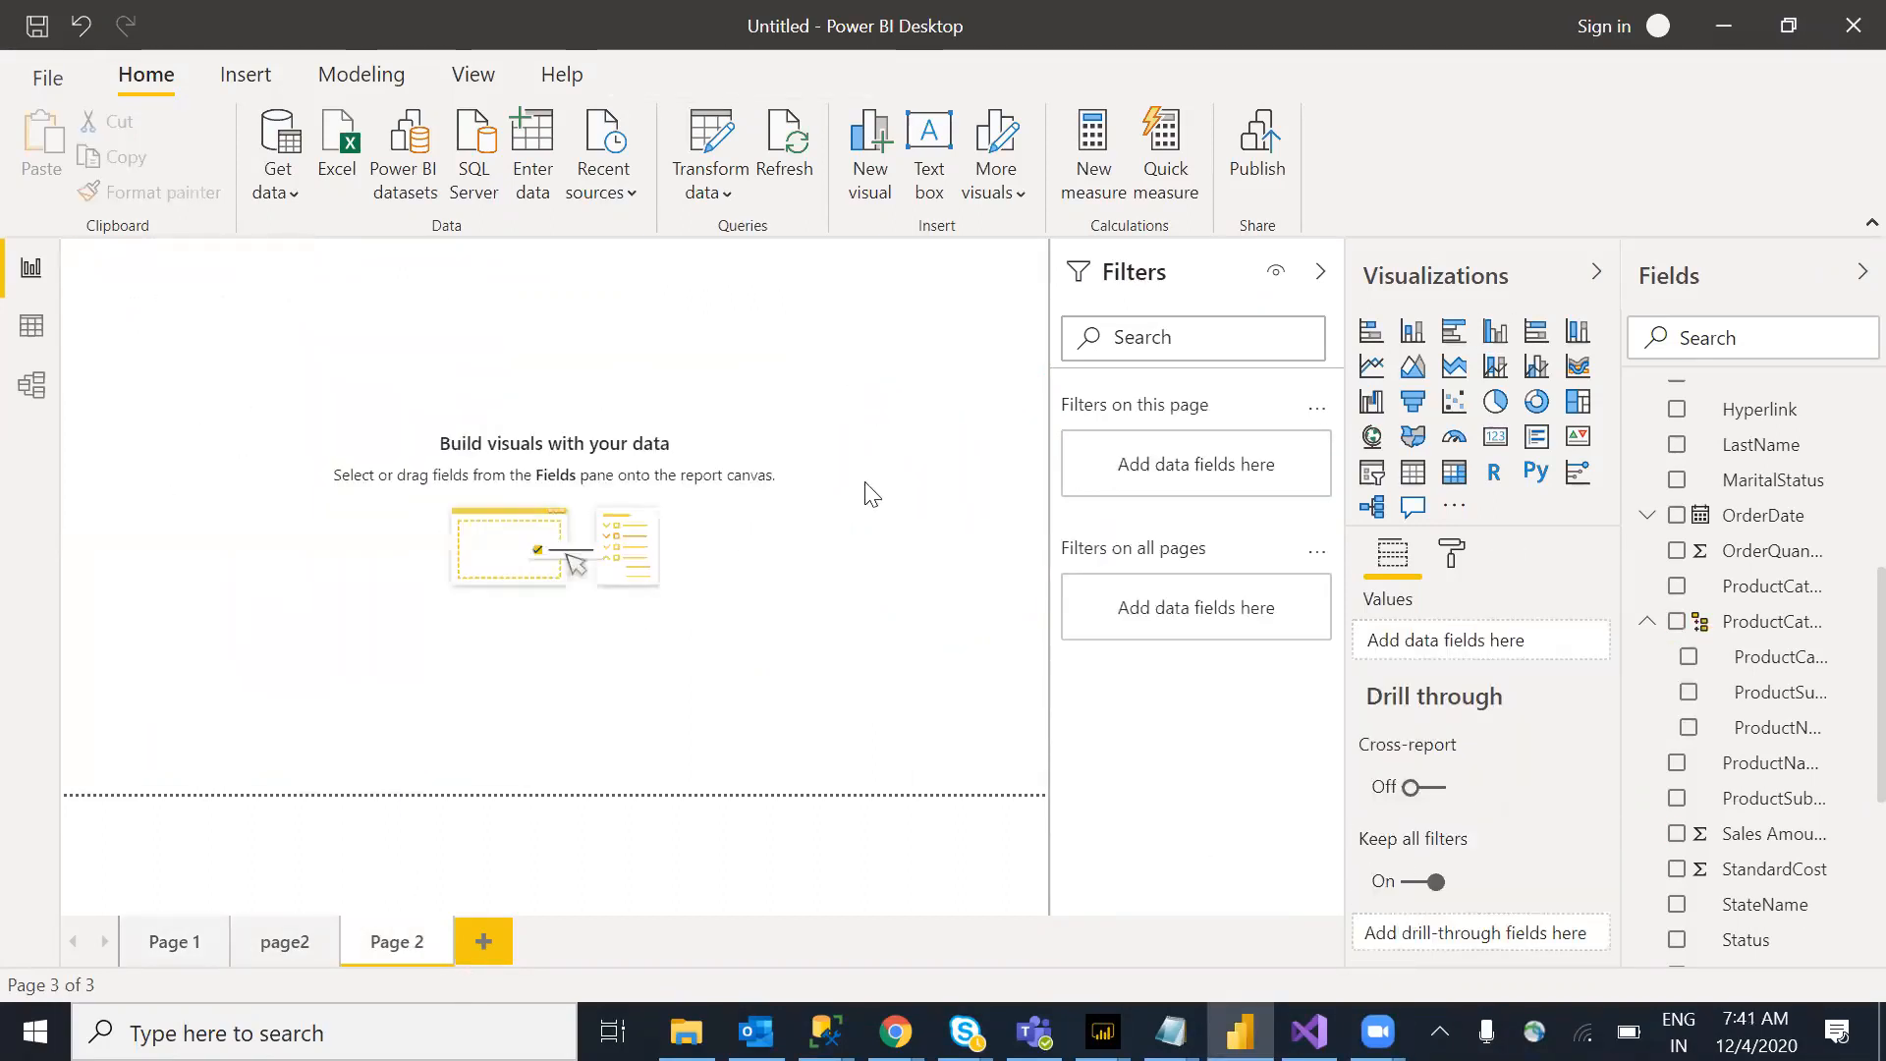
Step: Add a wide clustered column chart to Page 2 with City on the axis and Sales Amount as its values
left_click(1496, 332)
left_click_drag(273, 486, 786, 673)
scroll(1845, 548, "up", 5)
left_click_drag(617, 538, 645, 535)
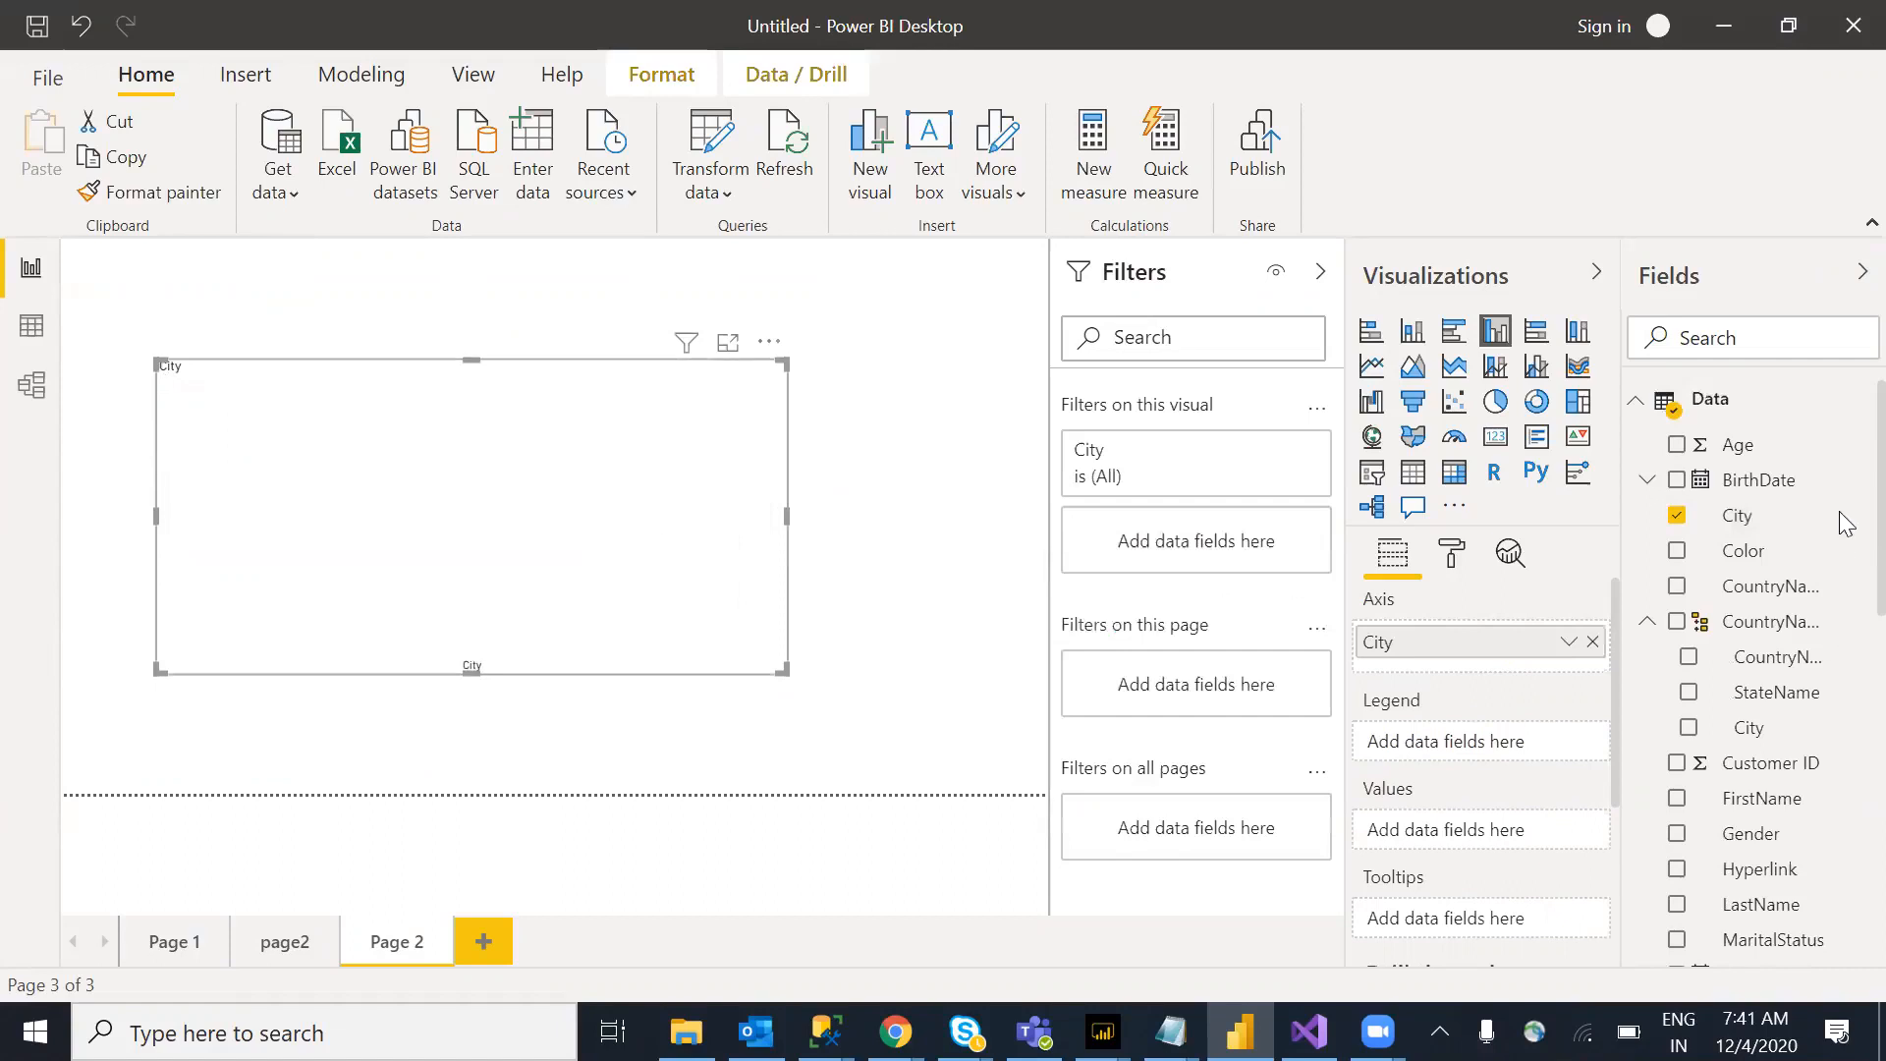
scroll(1845, 776, "down", 10)
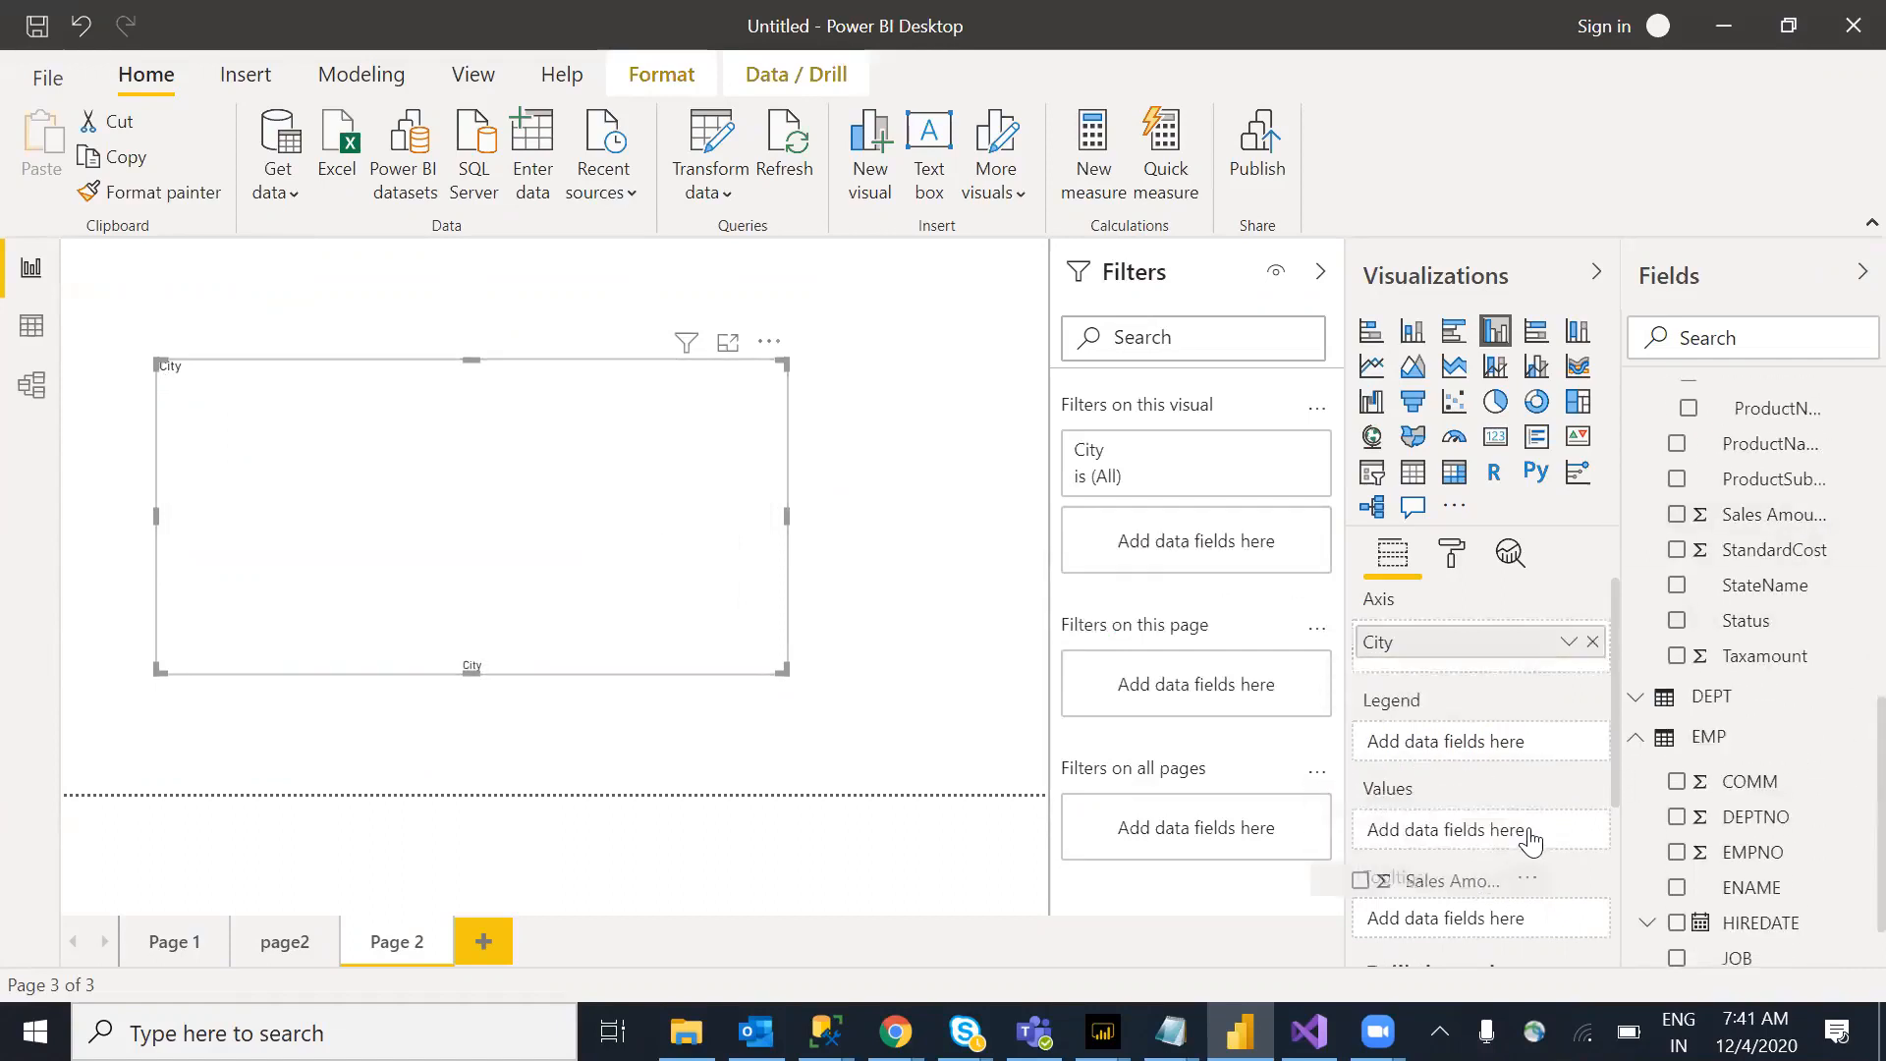
left_click_drag(1531, 840, 1533, 835)
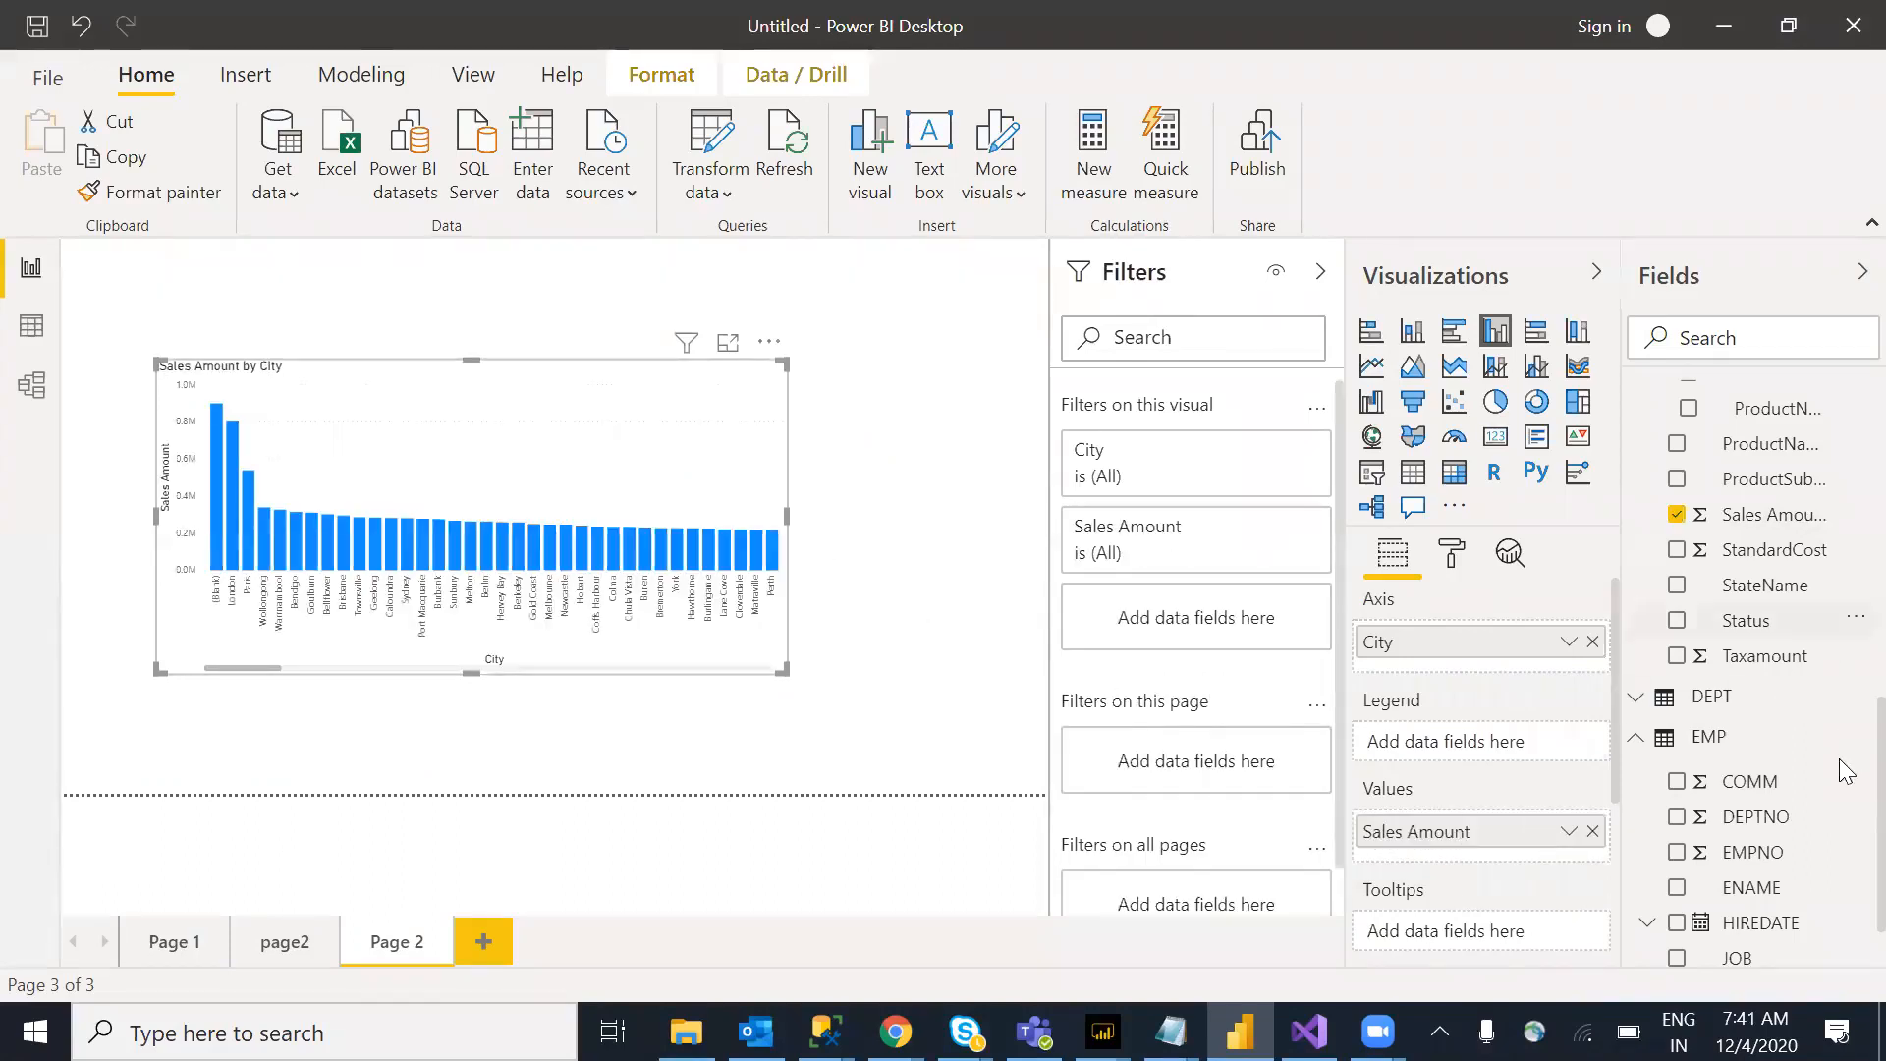
scroll(1815, 653, "down", 1)
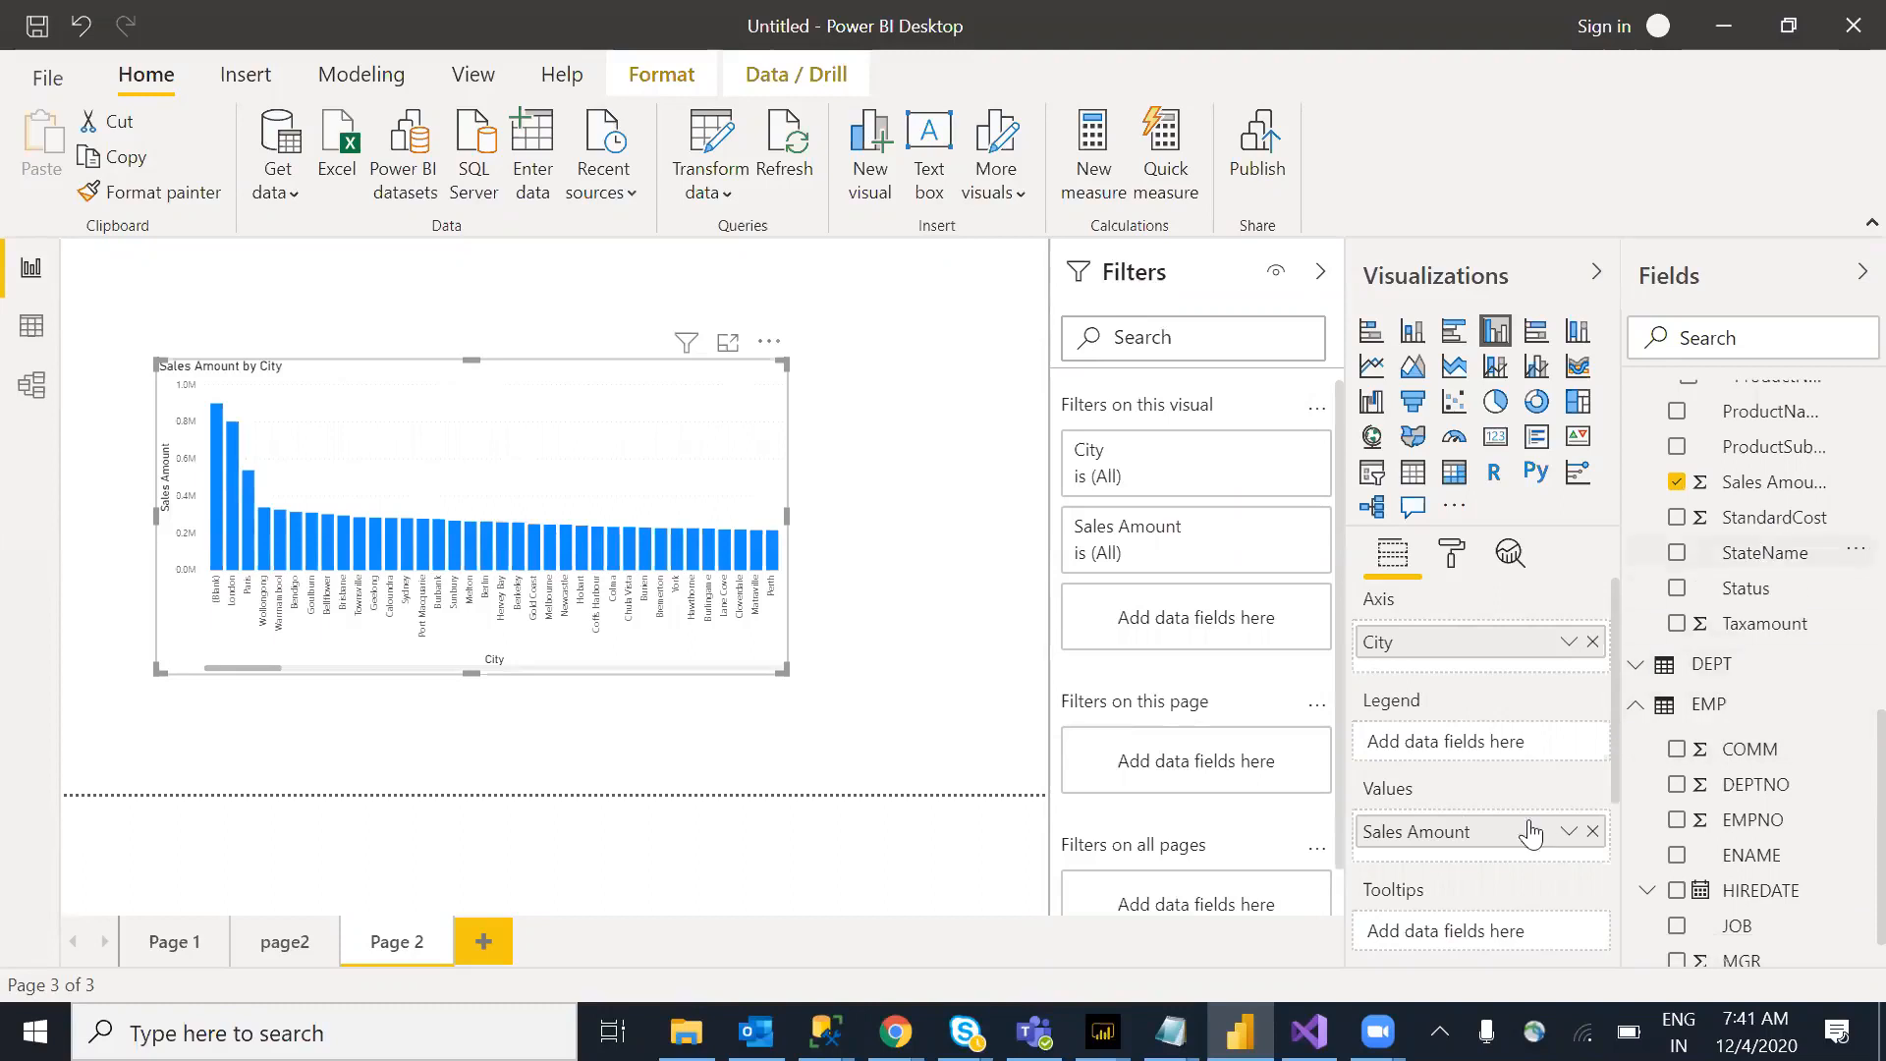
left_click_drag(1458, 948, 1012, 648)
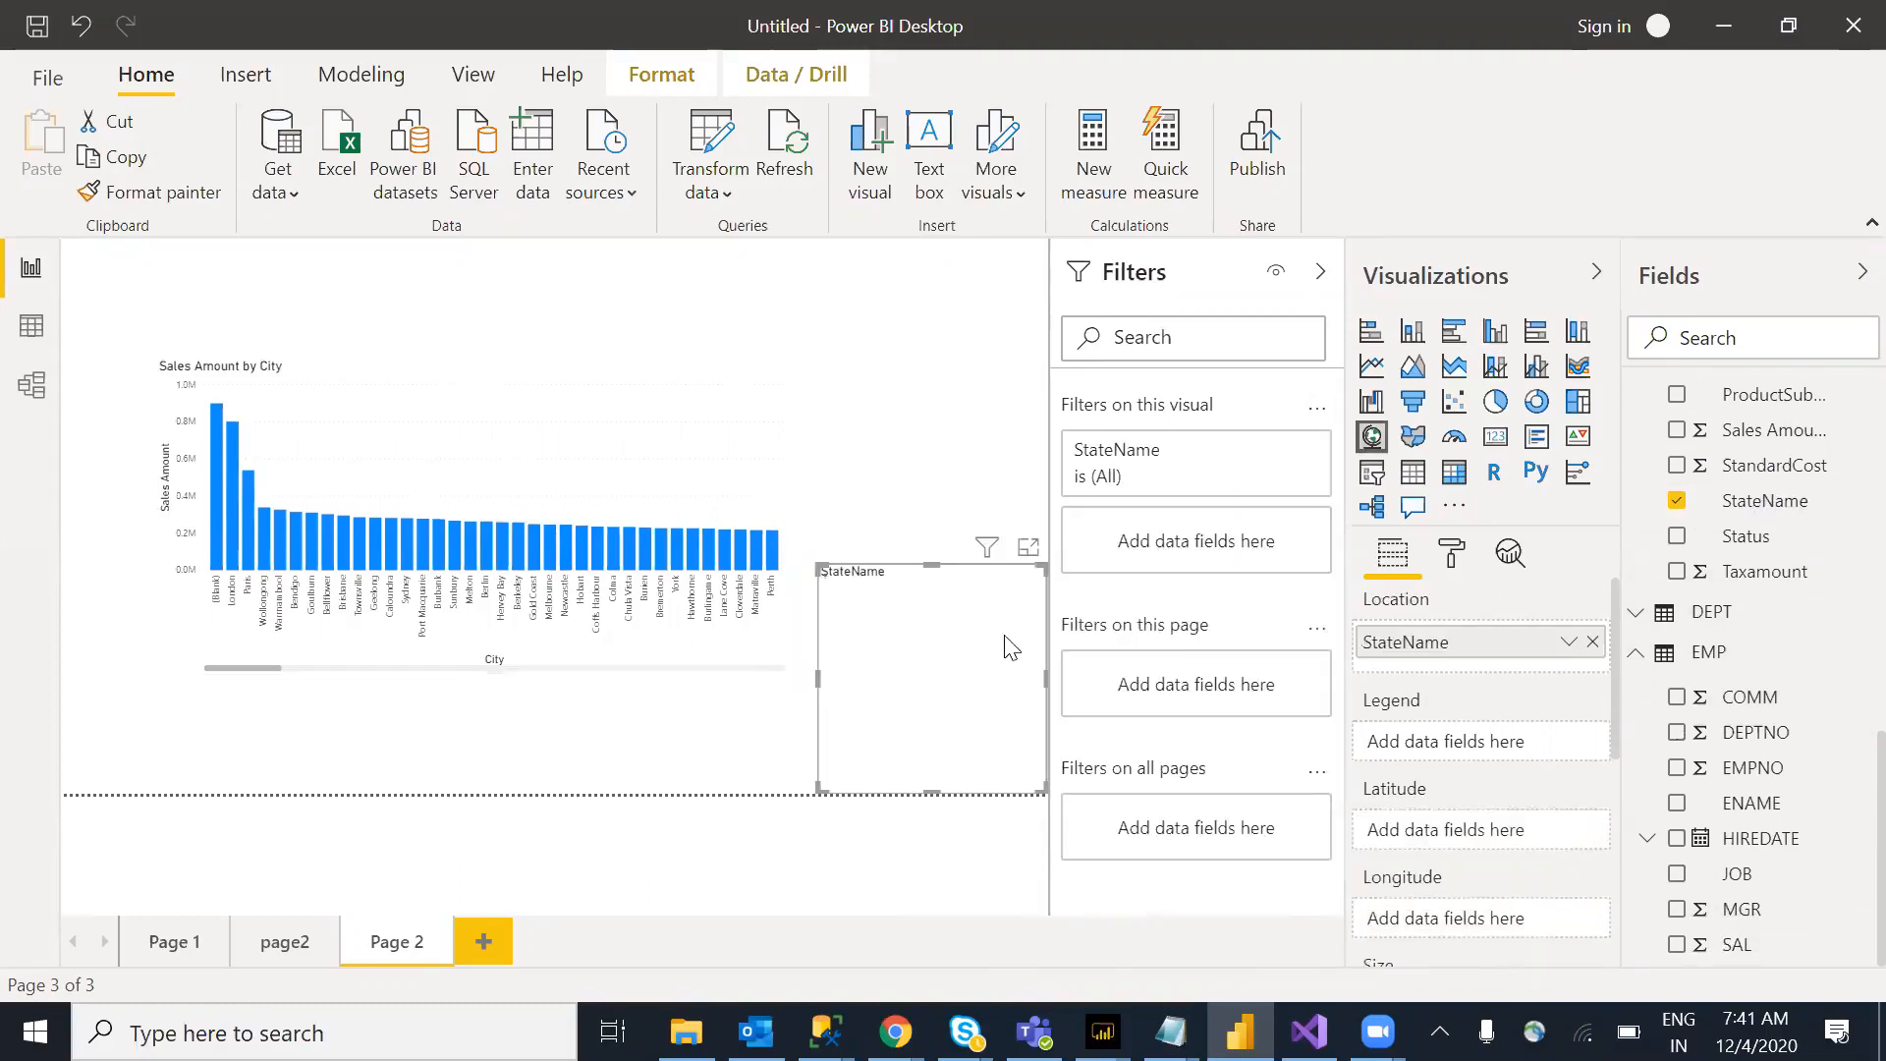
left_click(1028, 545)
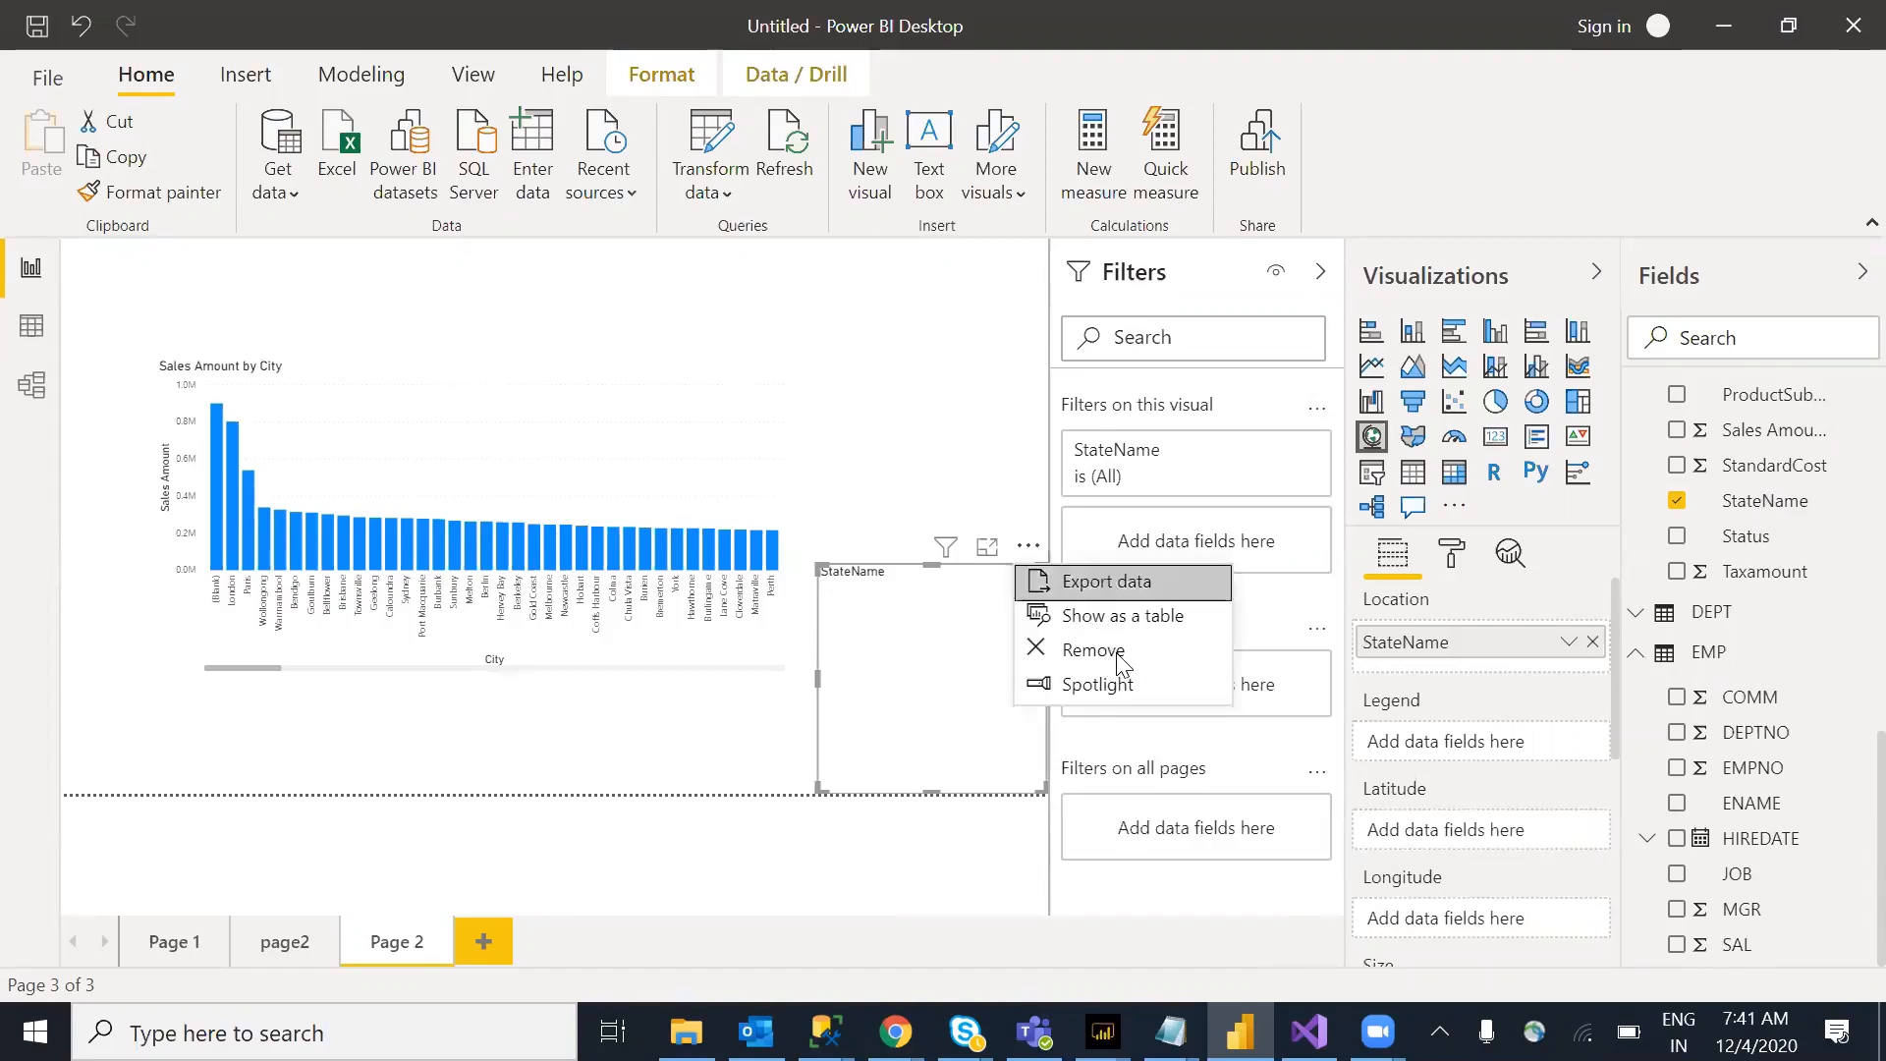
left_click(1119, 657)
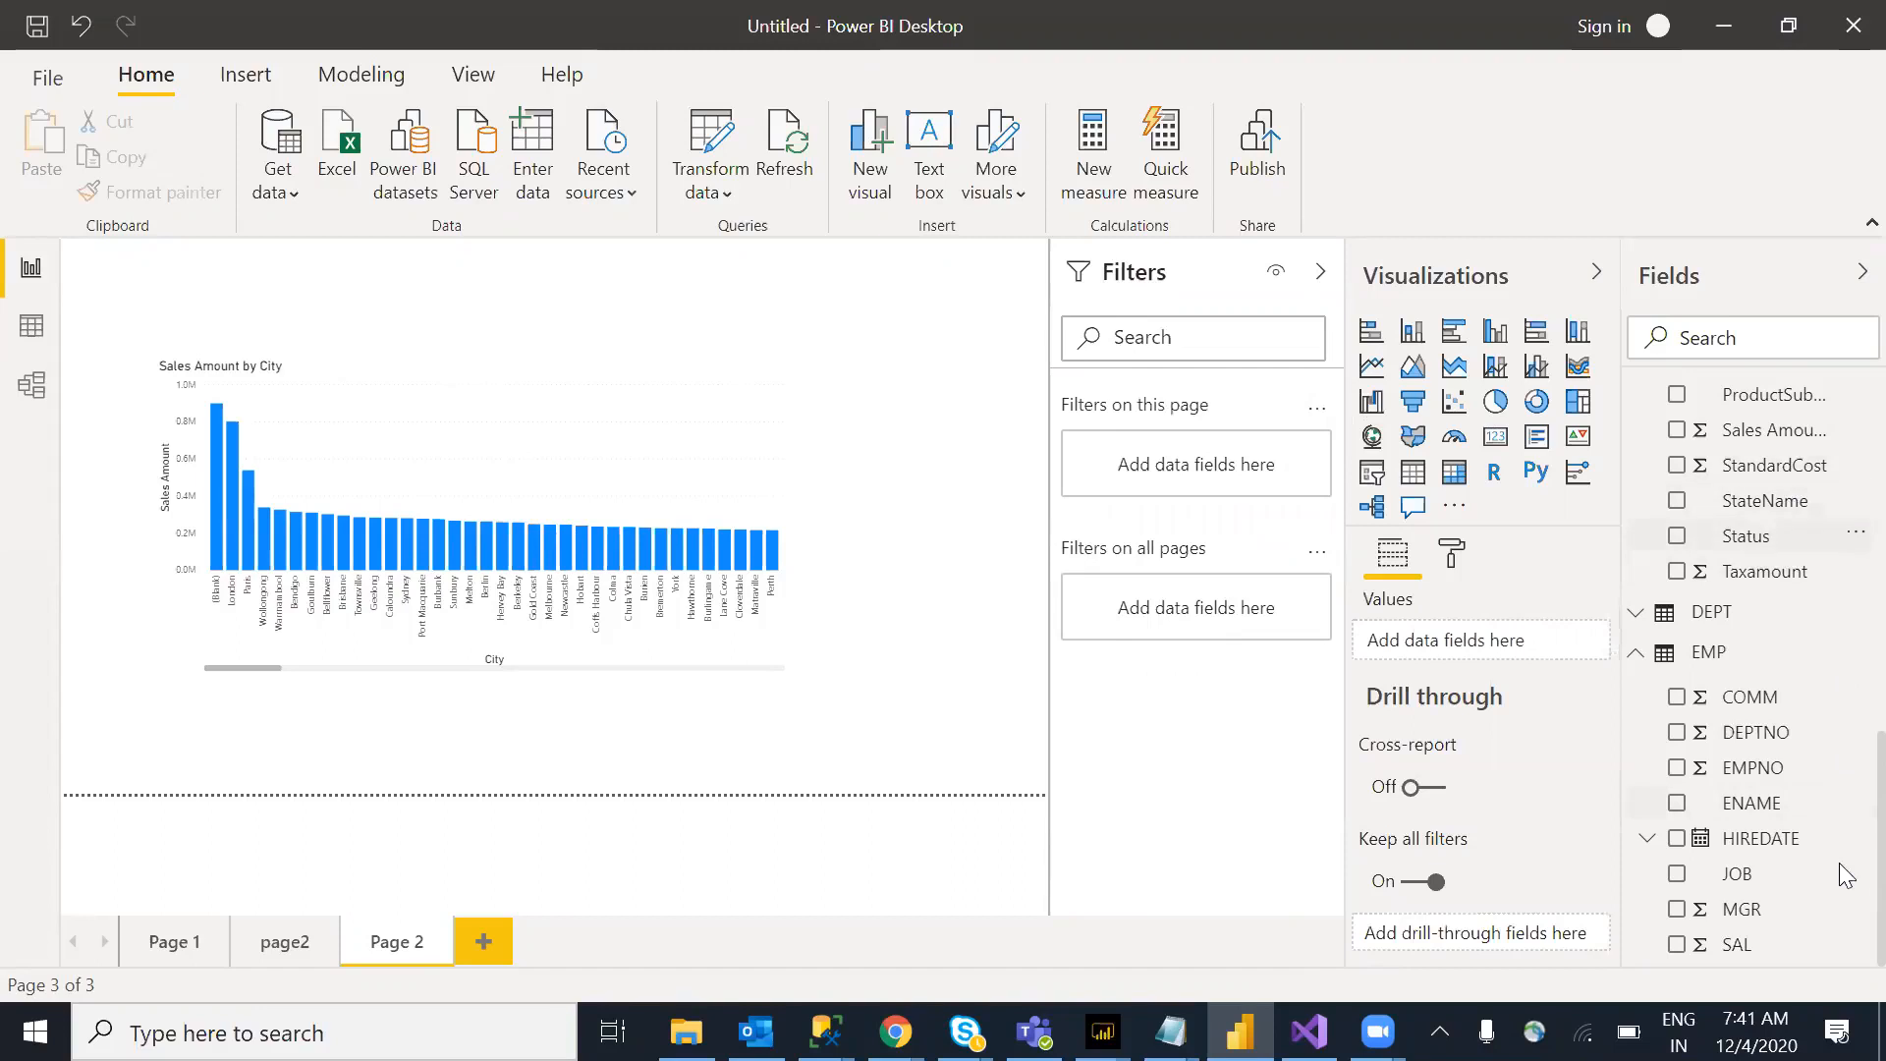
Step: Set StateName as the drill-through field of Page 2
scroll(1841, 674, "up", 7)
scroll(1844, 756, "down", 4)
scroll(1844, 766, "down", 4)
left_click_drag(1468, 921, 1468, 937)
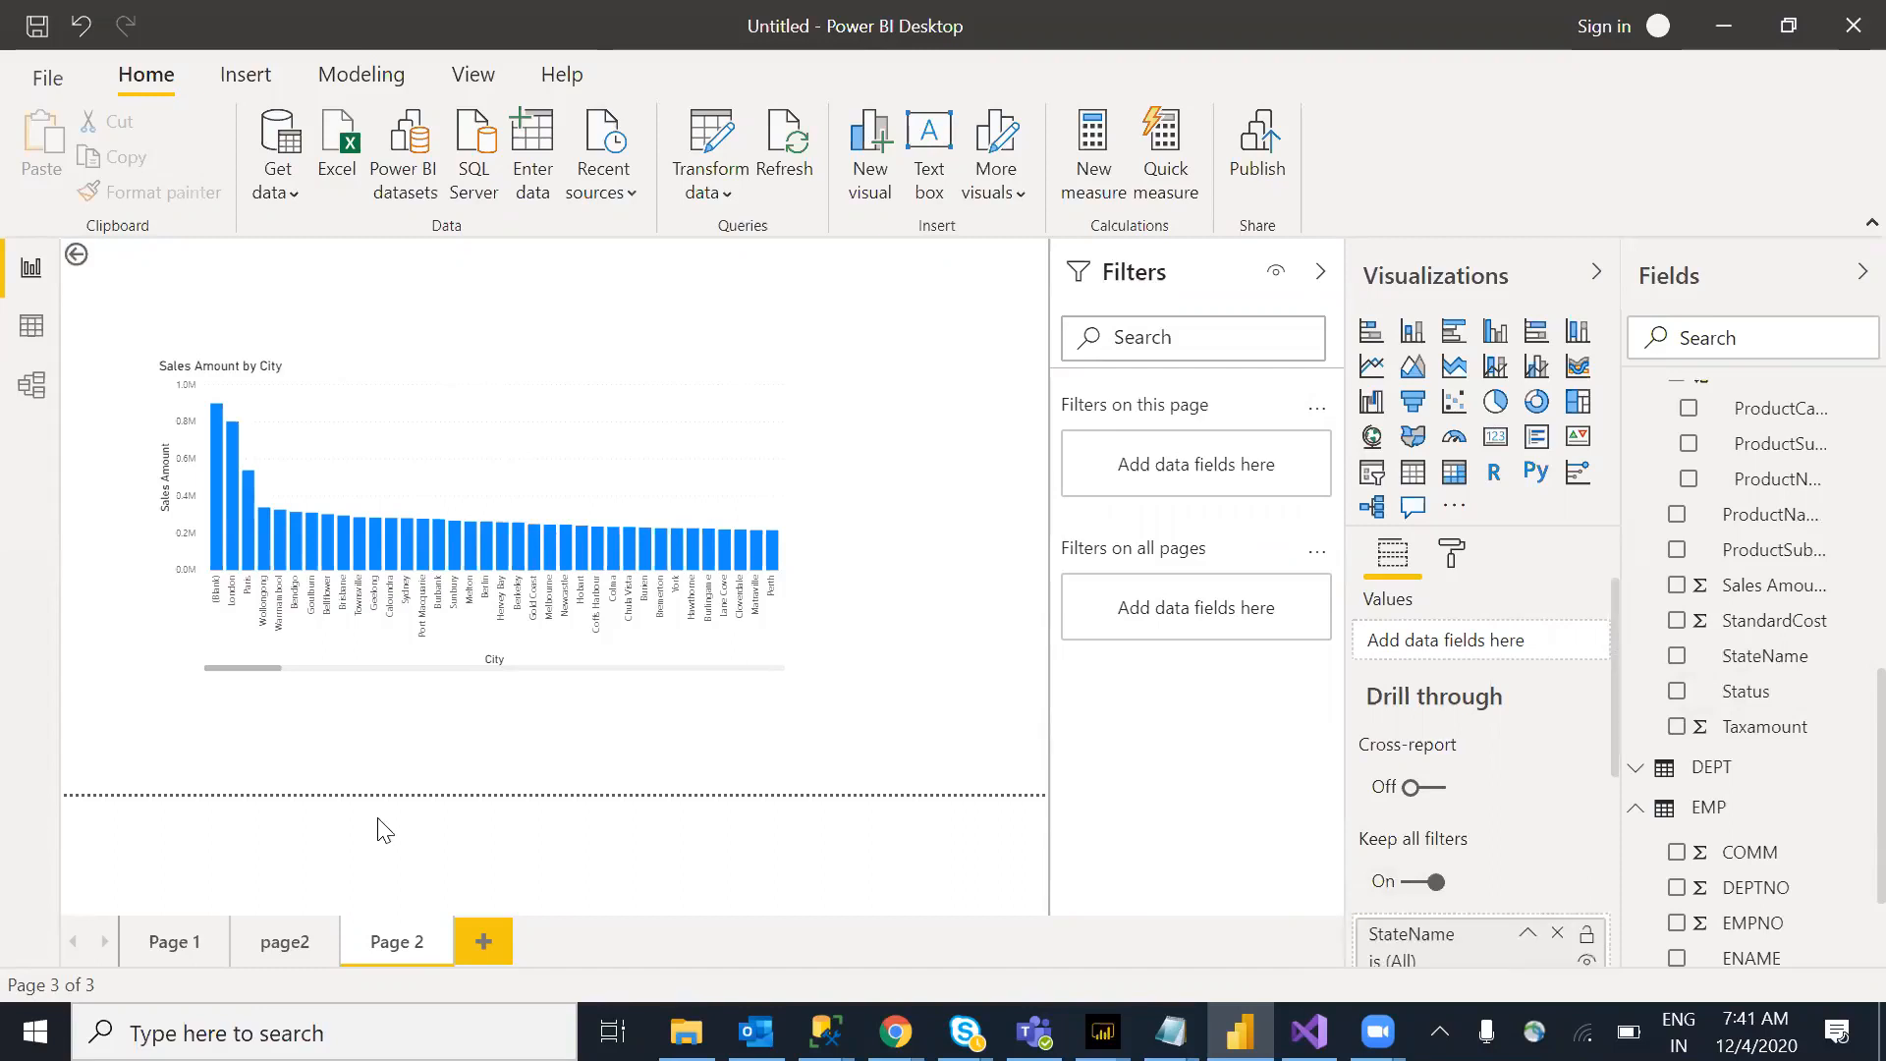
Step: Drill through from the Australia column of Page 1's country sales chart to page2 and inspect its New South Wales column
left_click(169, 943)
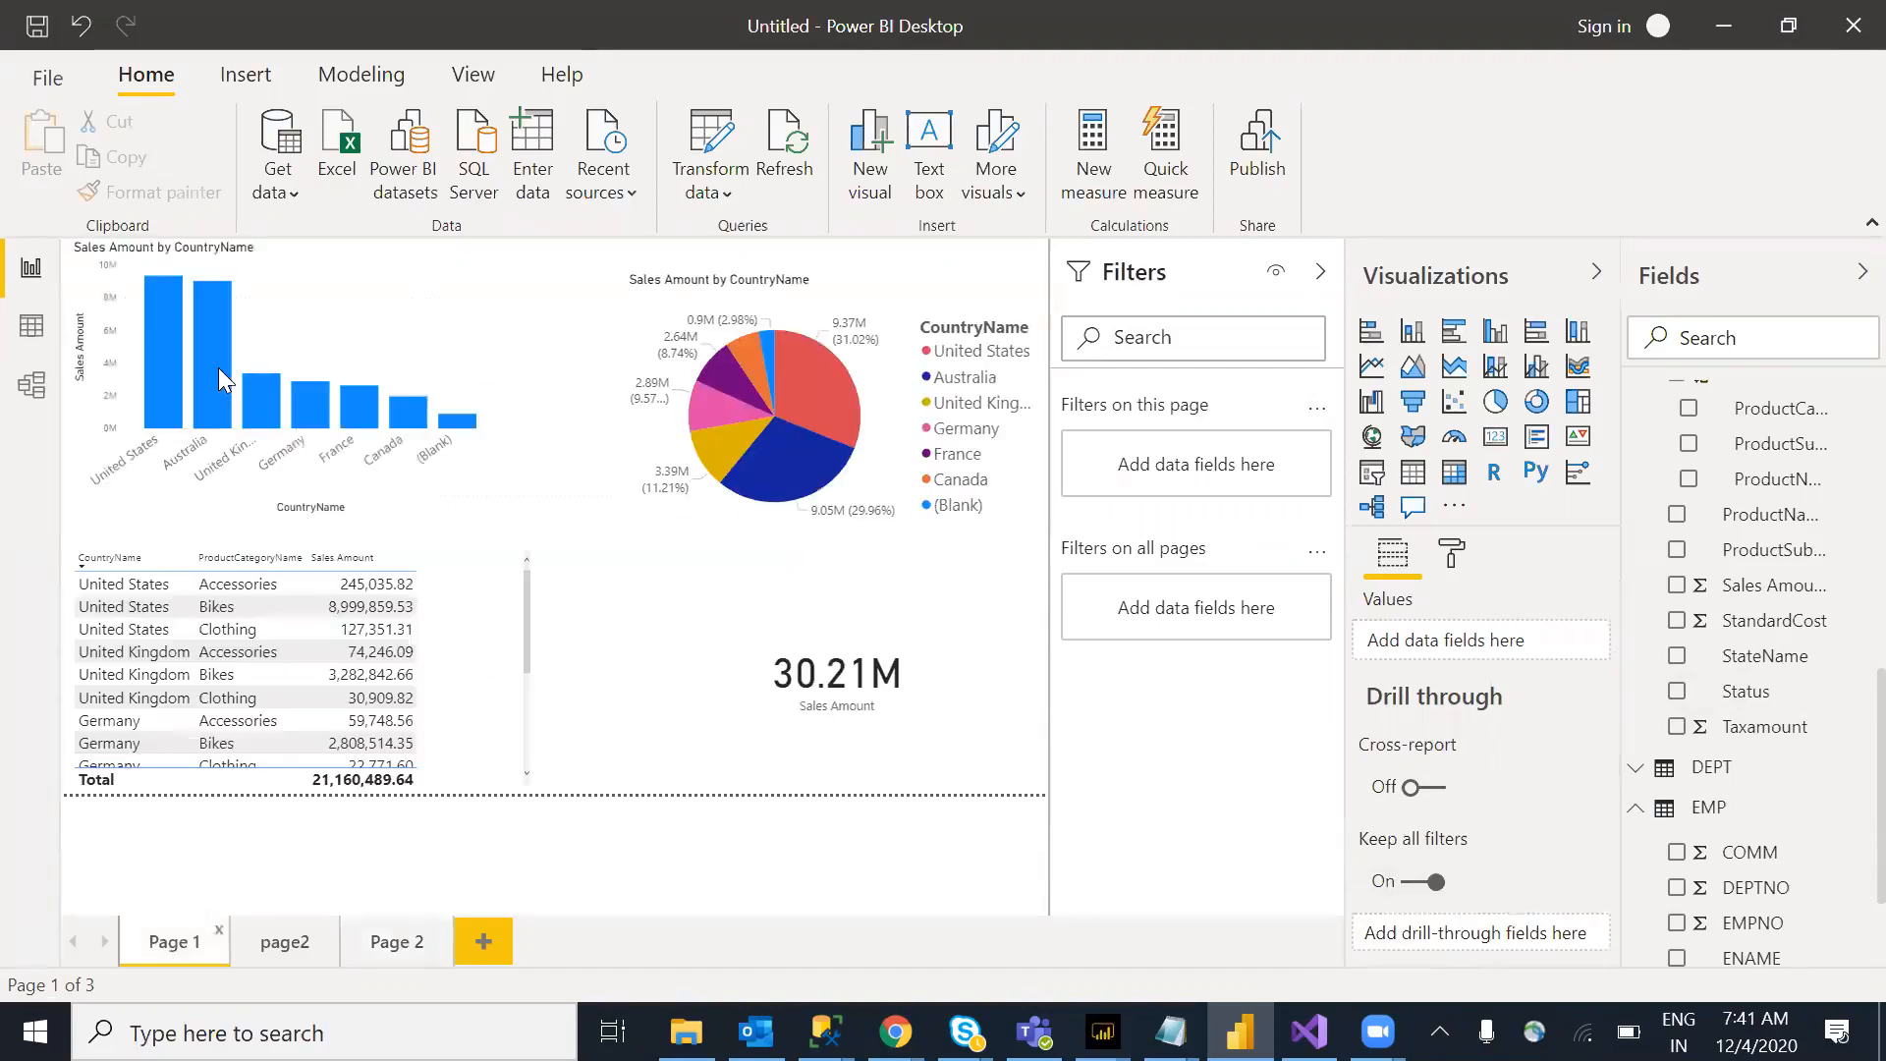
right_click(232, 383)
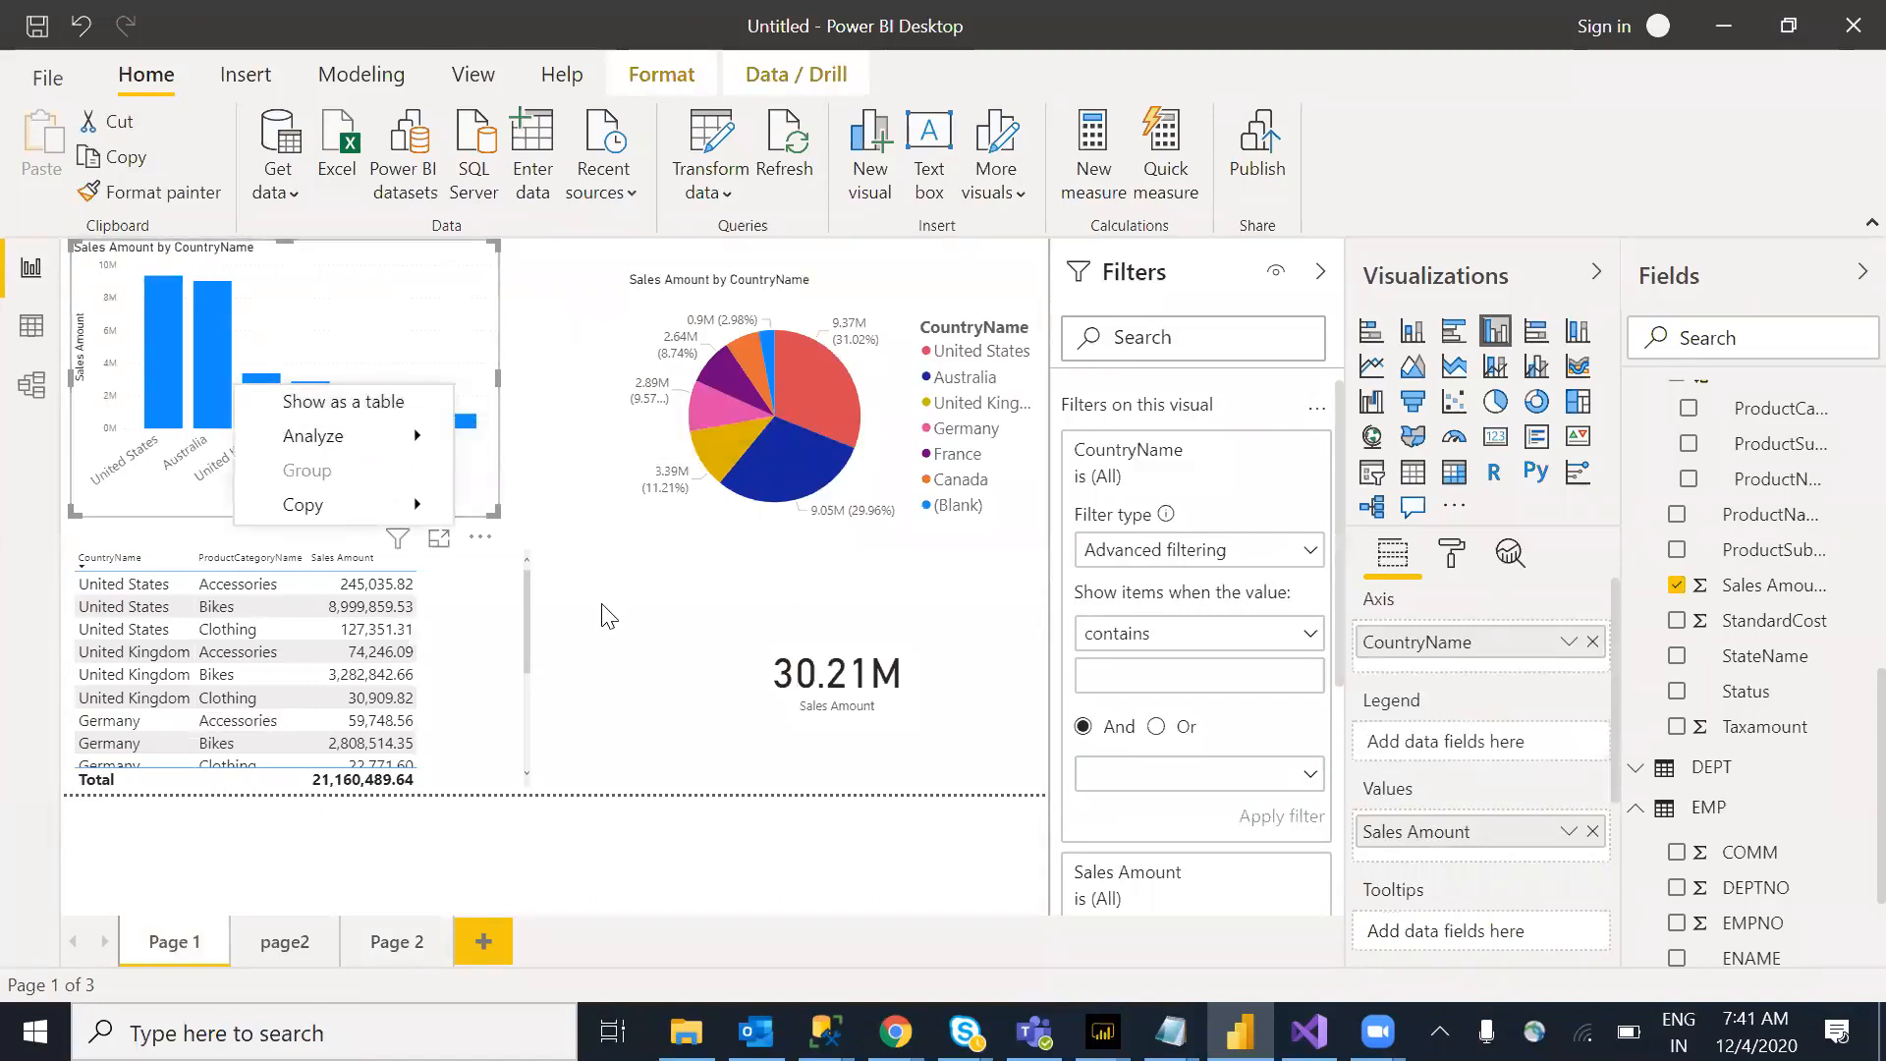
left_click(547, 603)
left_click(222, 366)
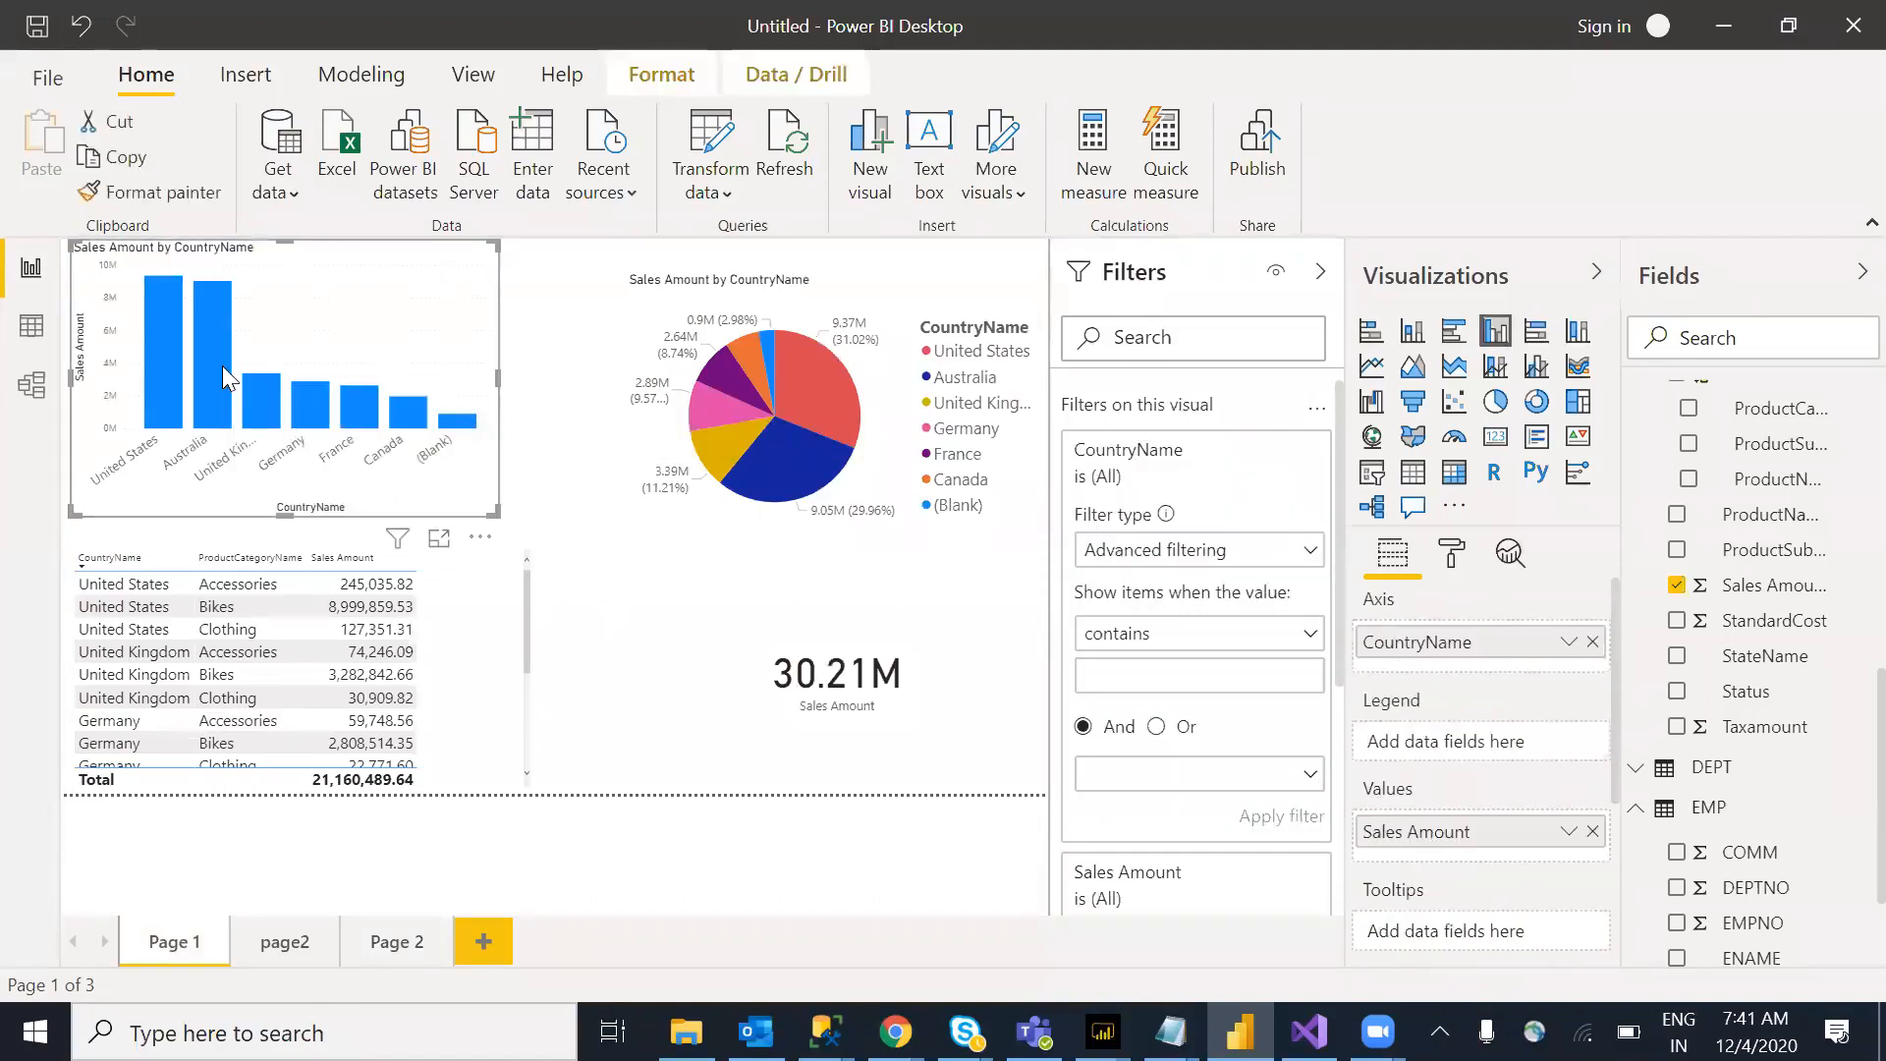
right_click(222, 365)
mouse_move(447, 560)
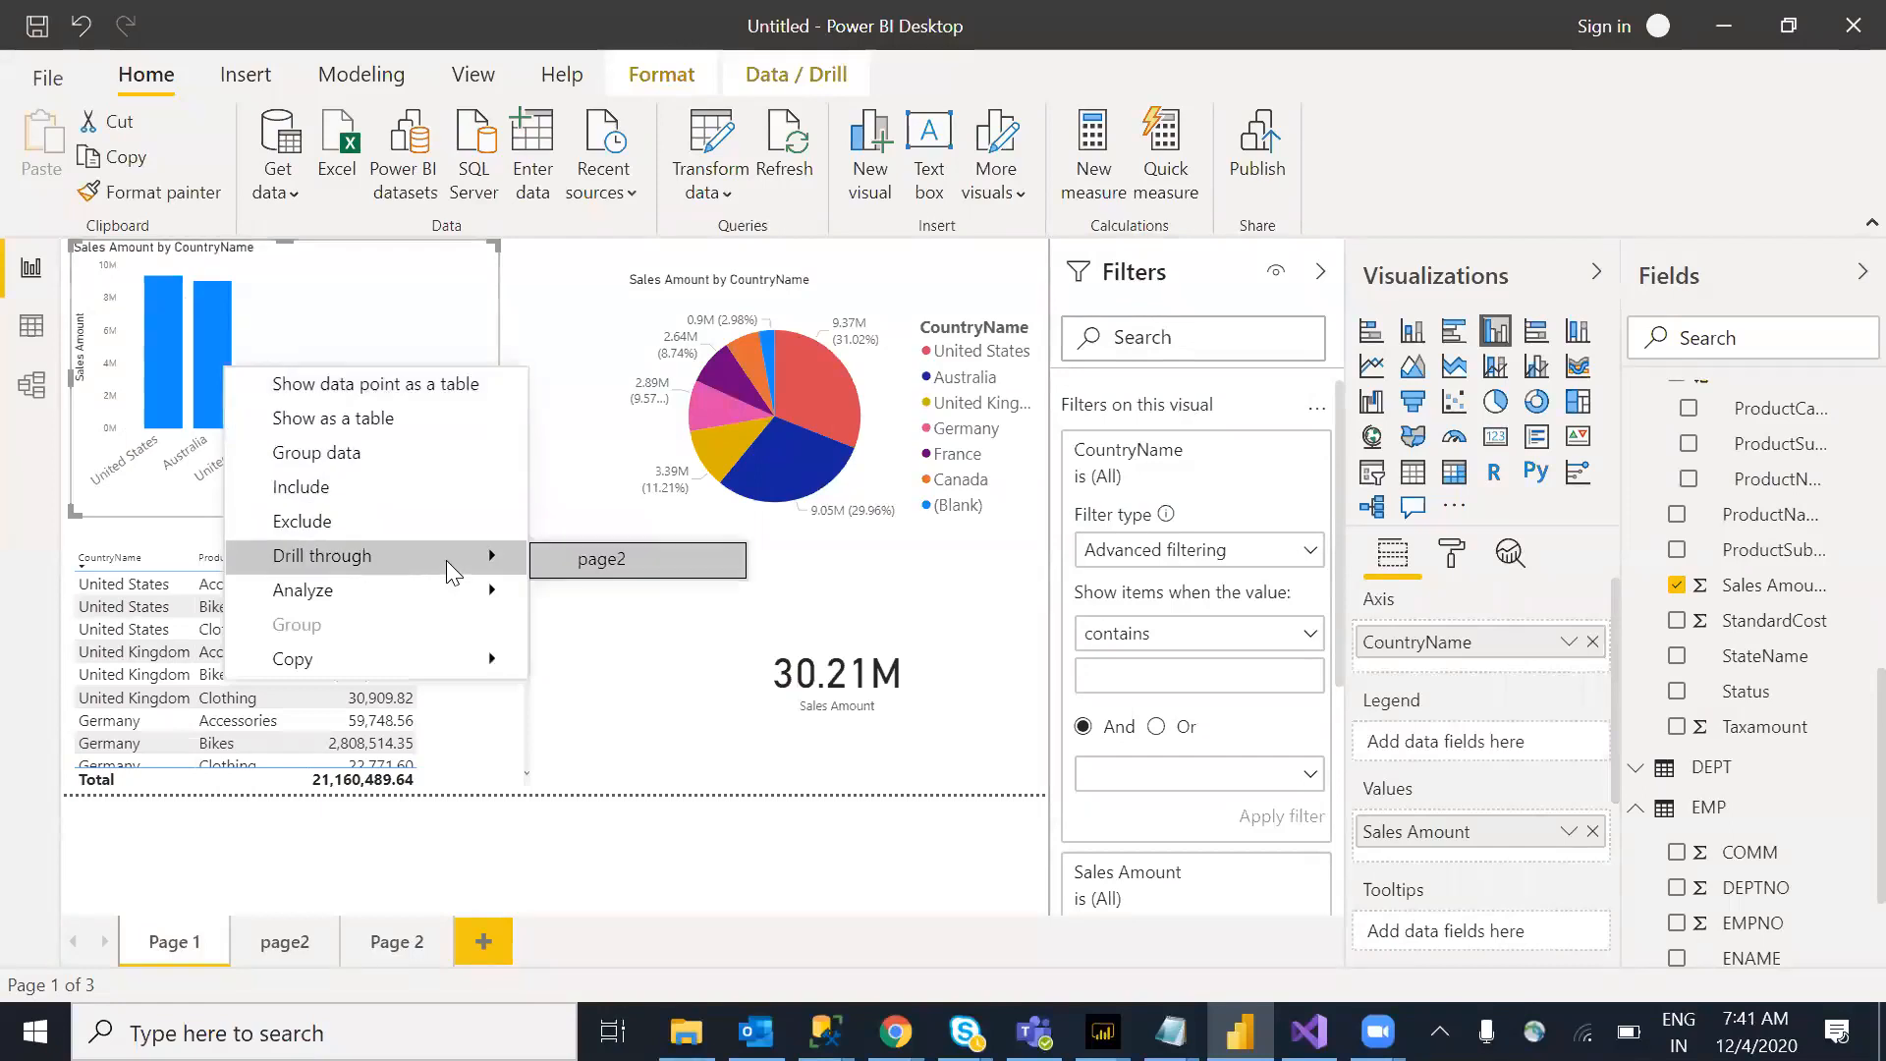
left_click(616, 572)
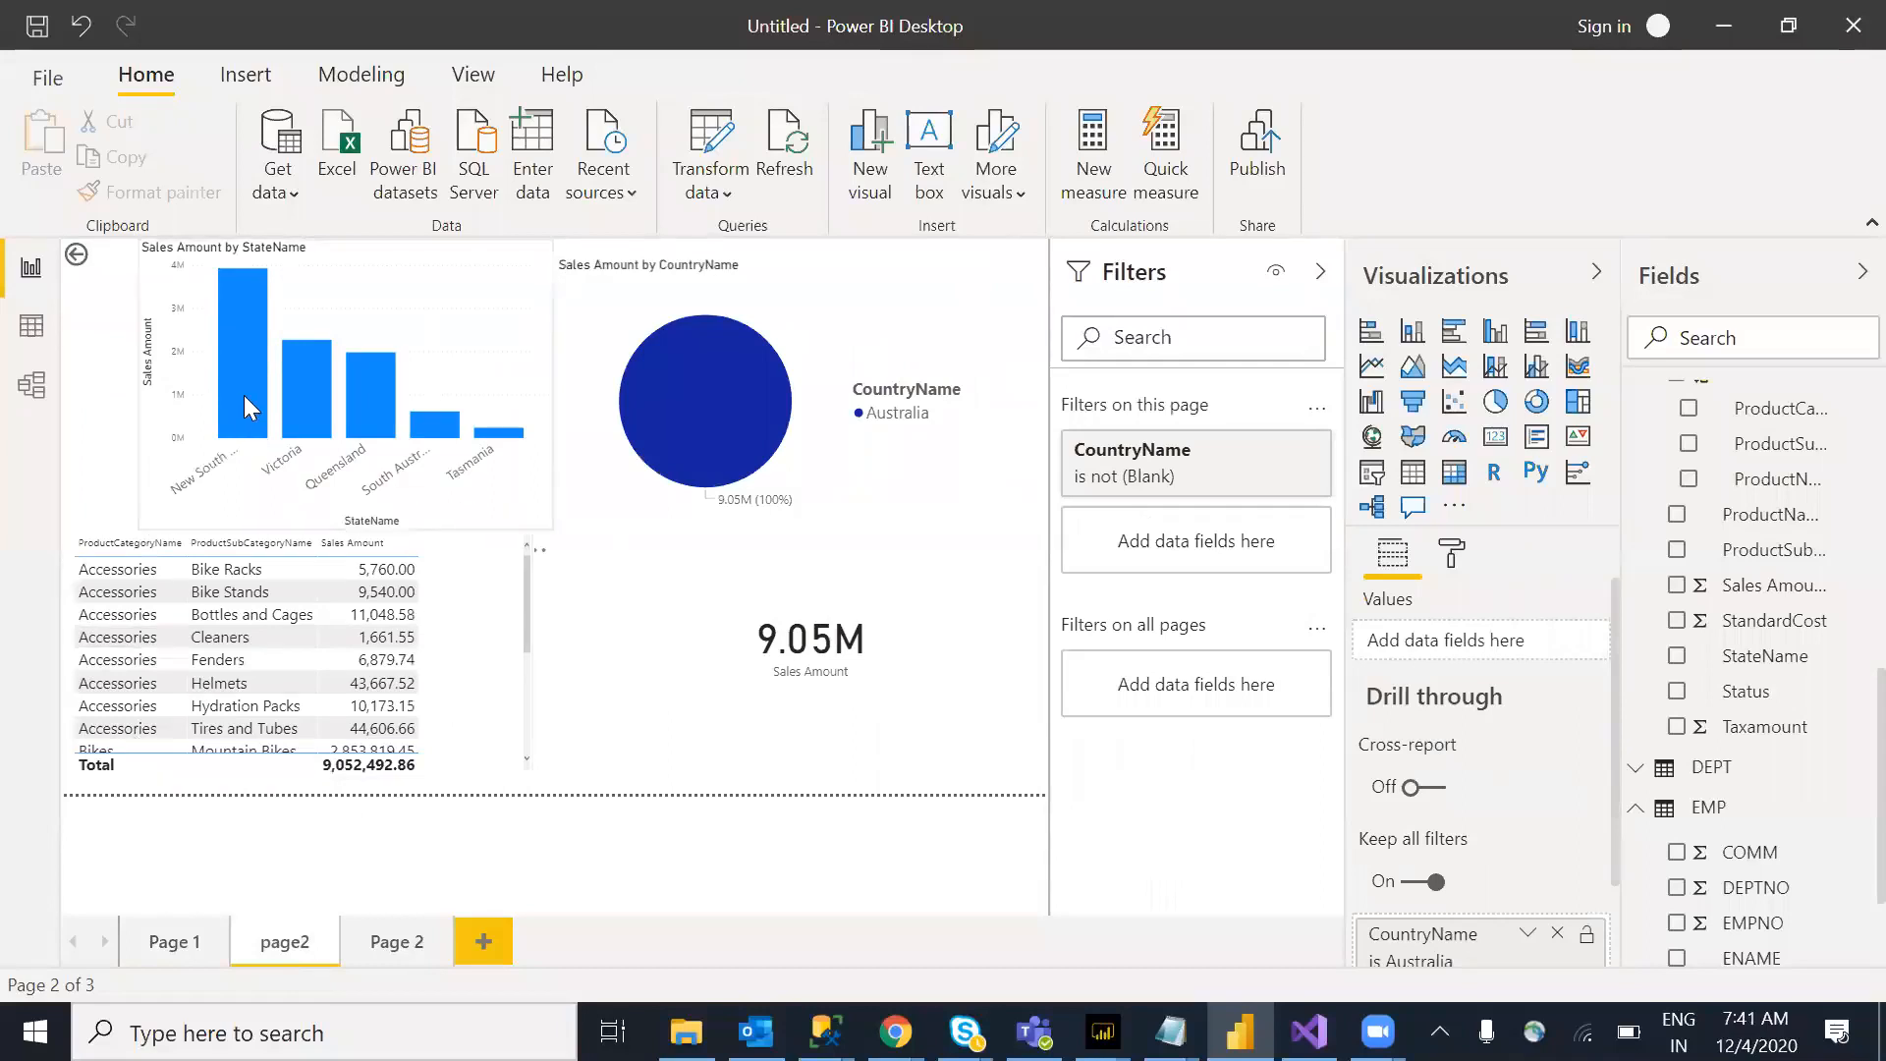
mouse_move(248, 403)
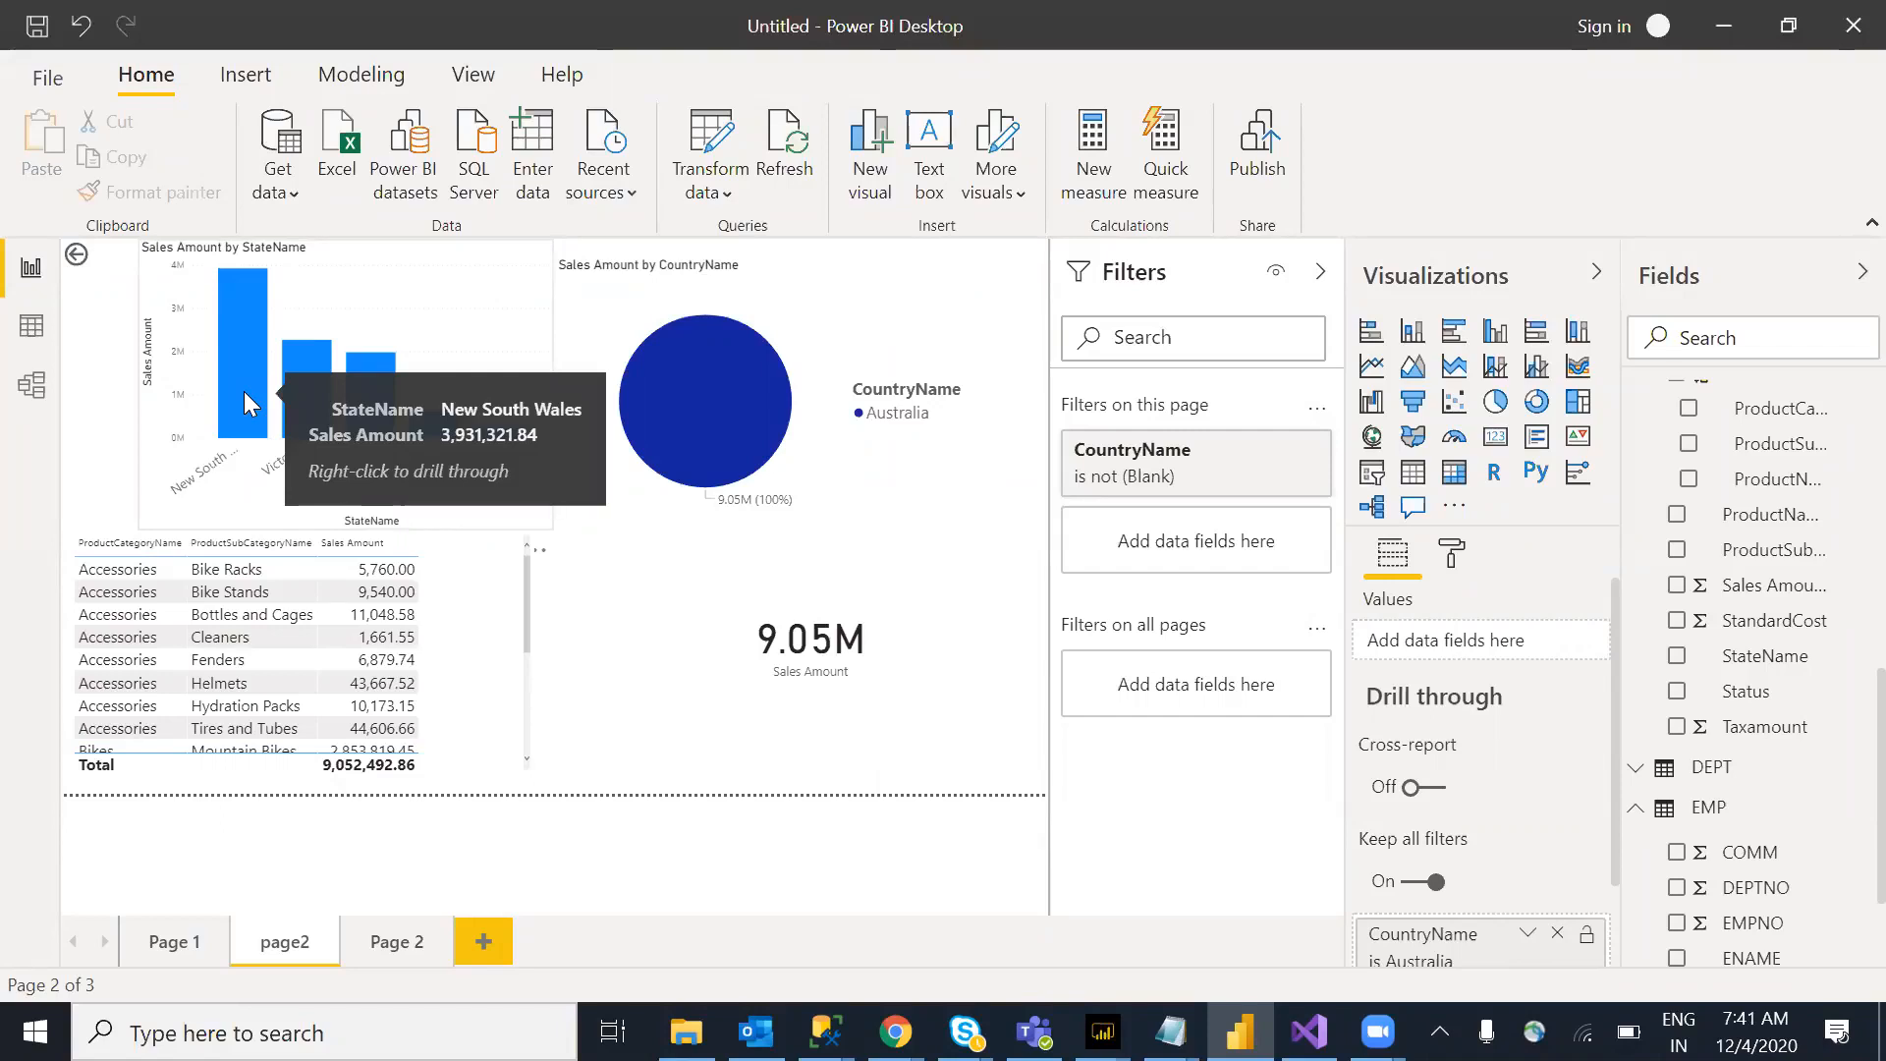
Step: Drill through from the New South Wales column of page2's state sales chart to Page 2
right_click(245, 393)
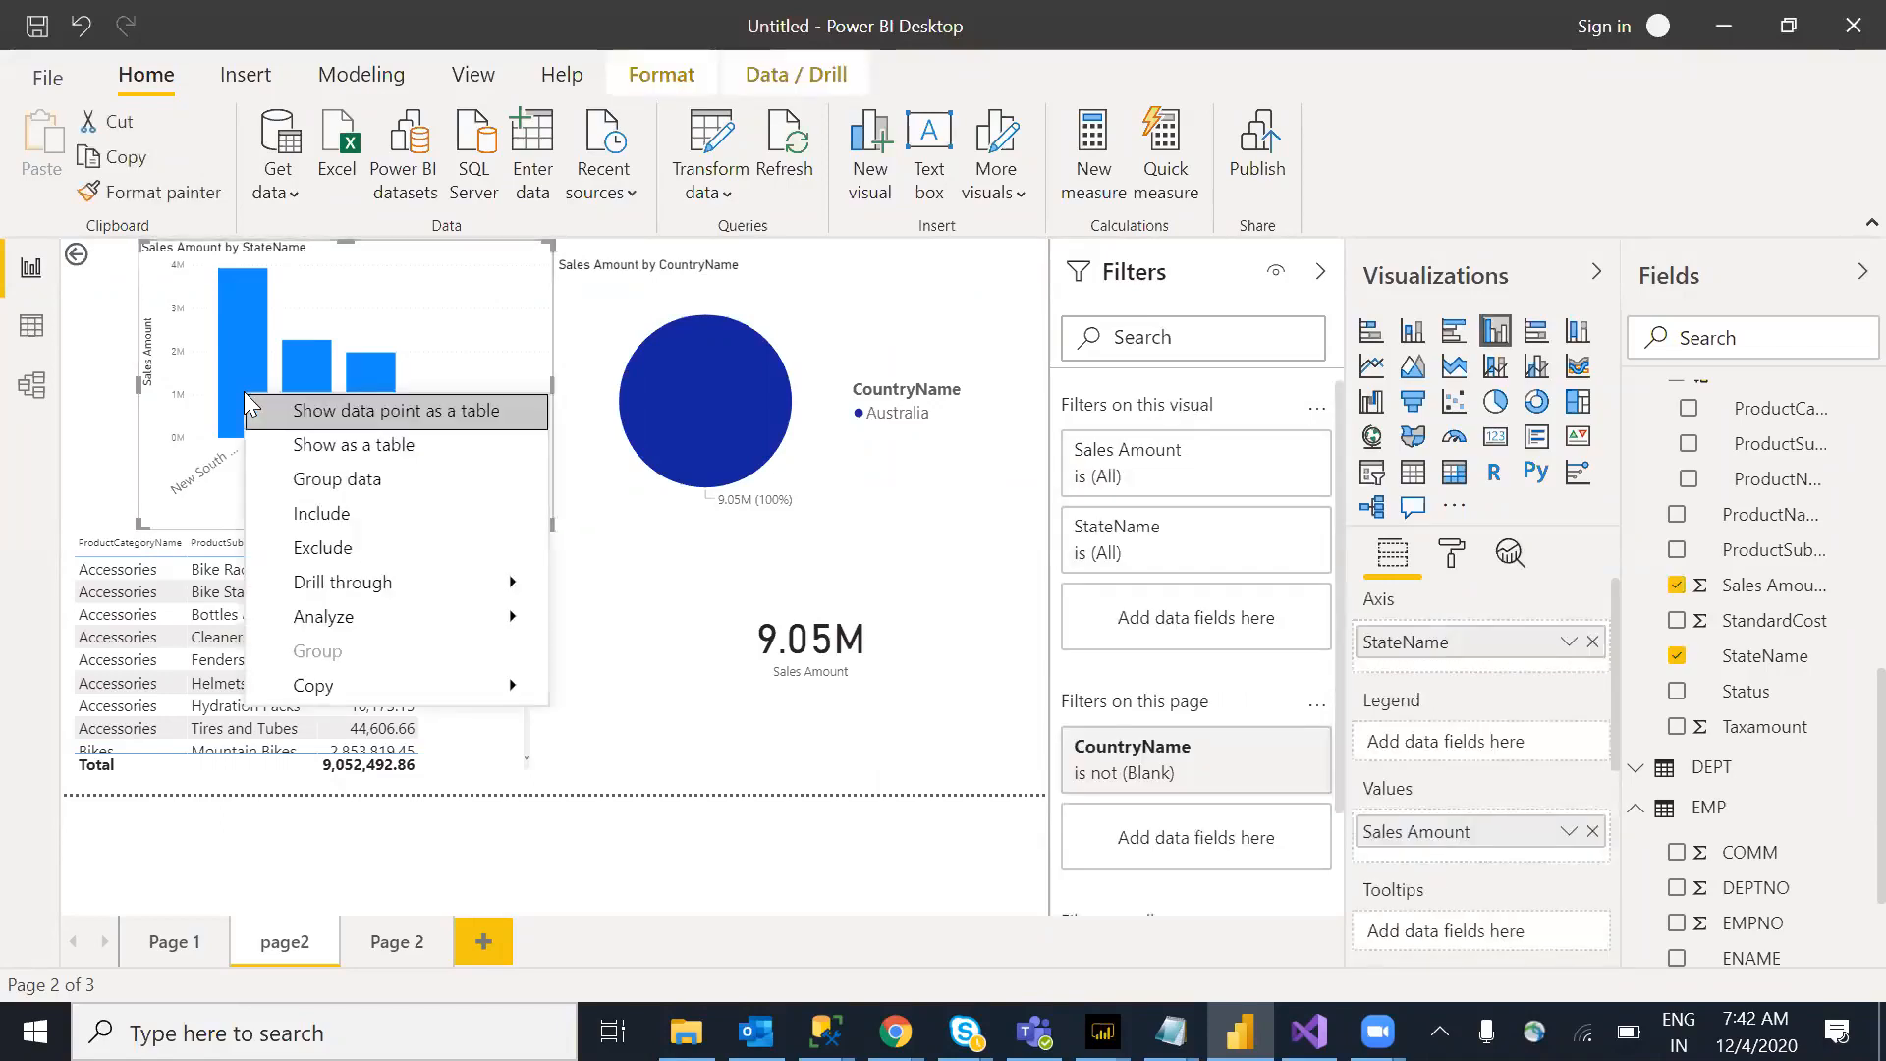
mouse_move(391, 580)
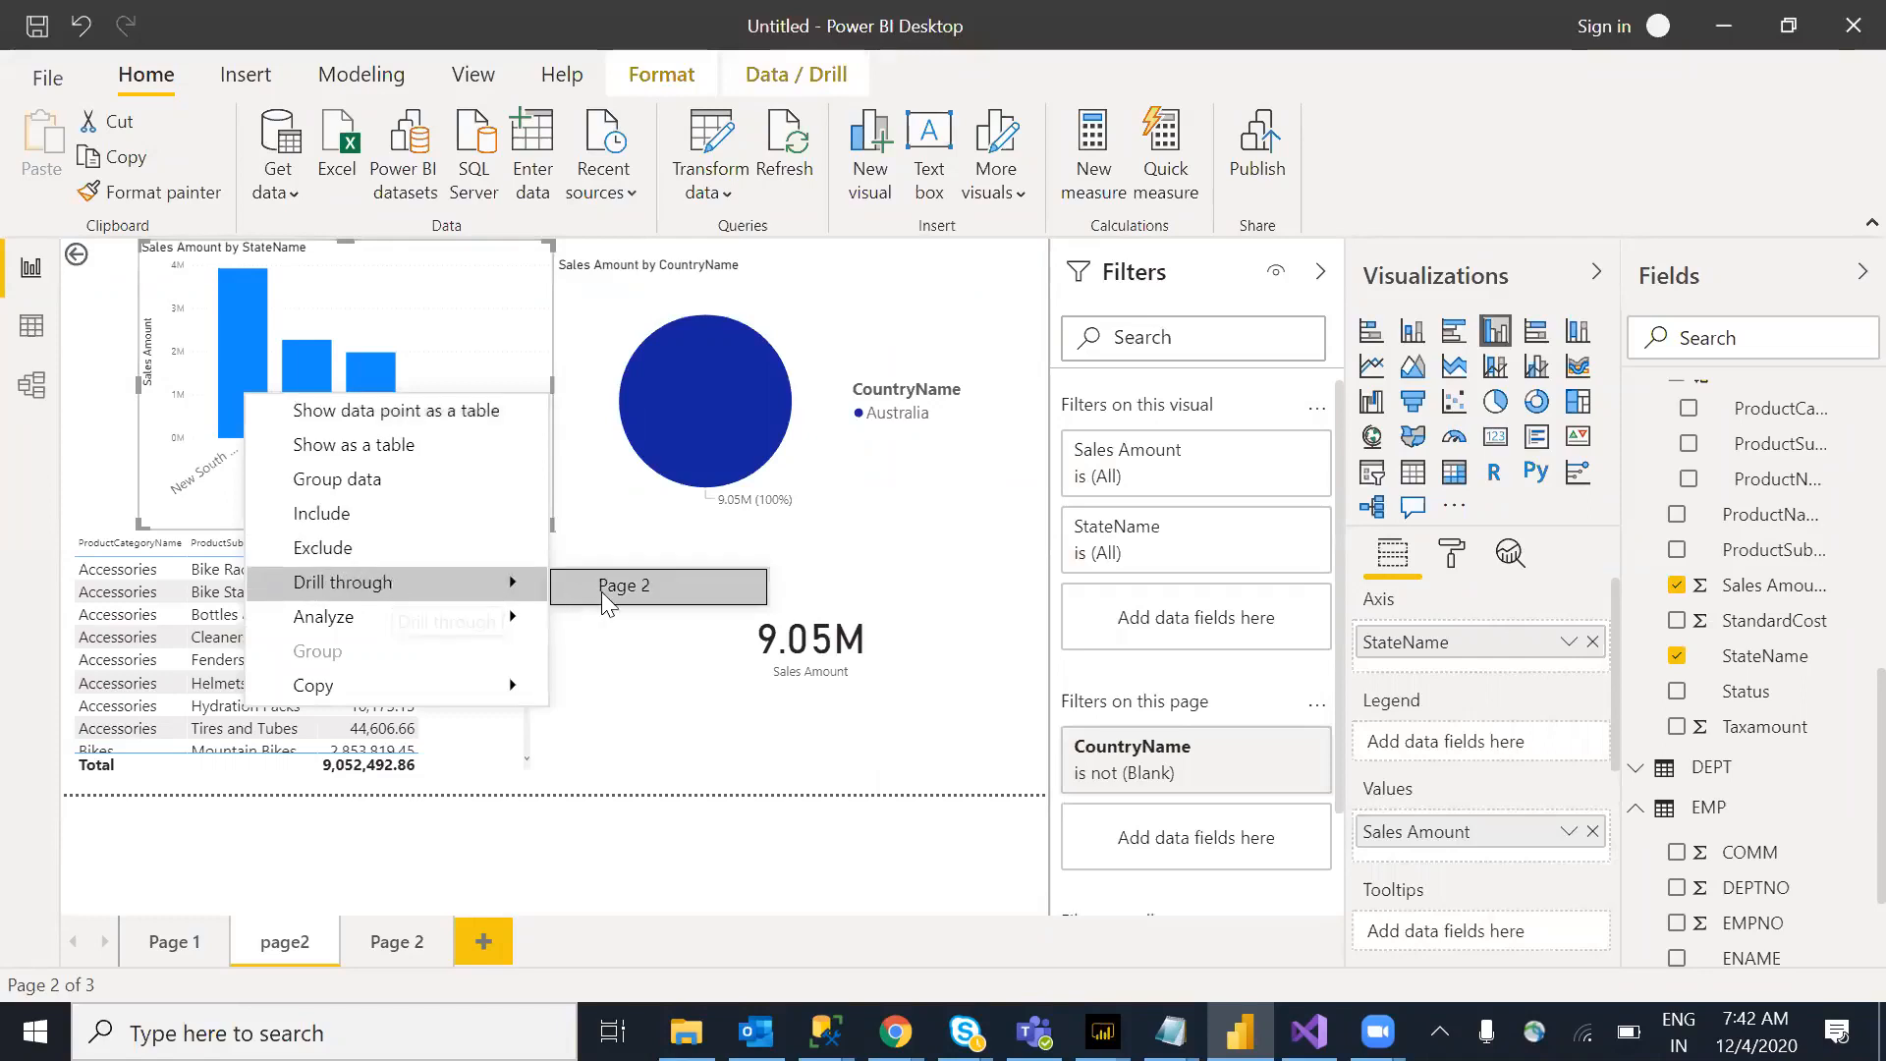
left_click(635, 589)
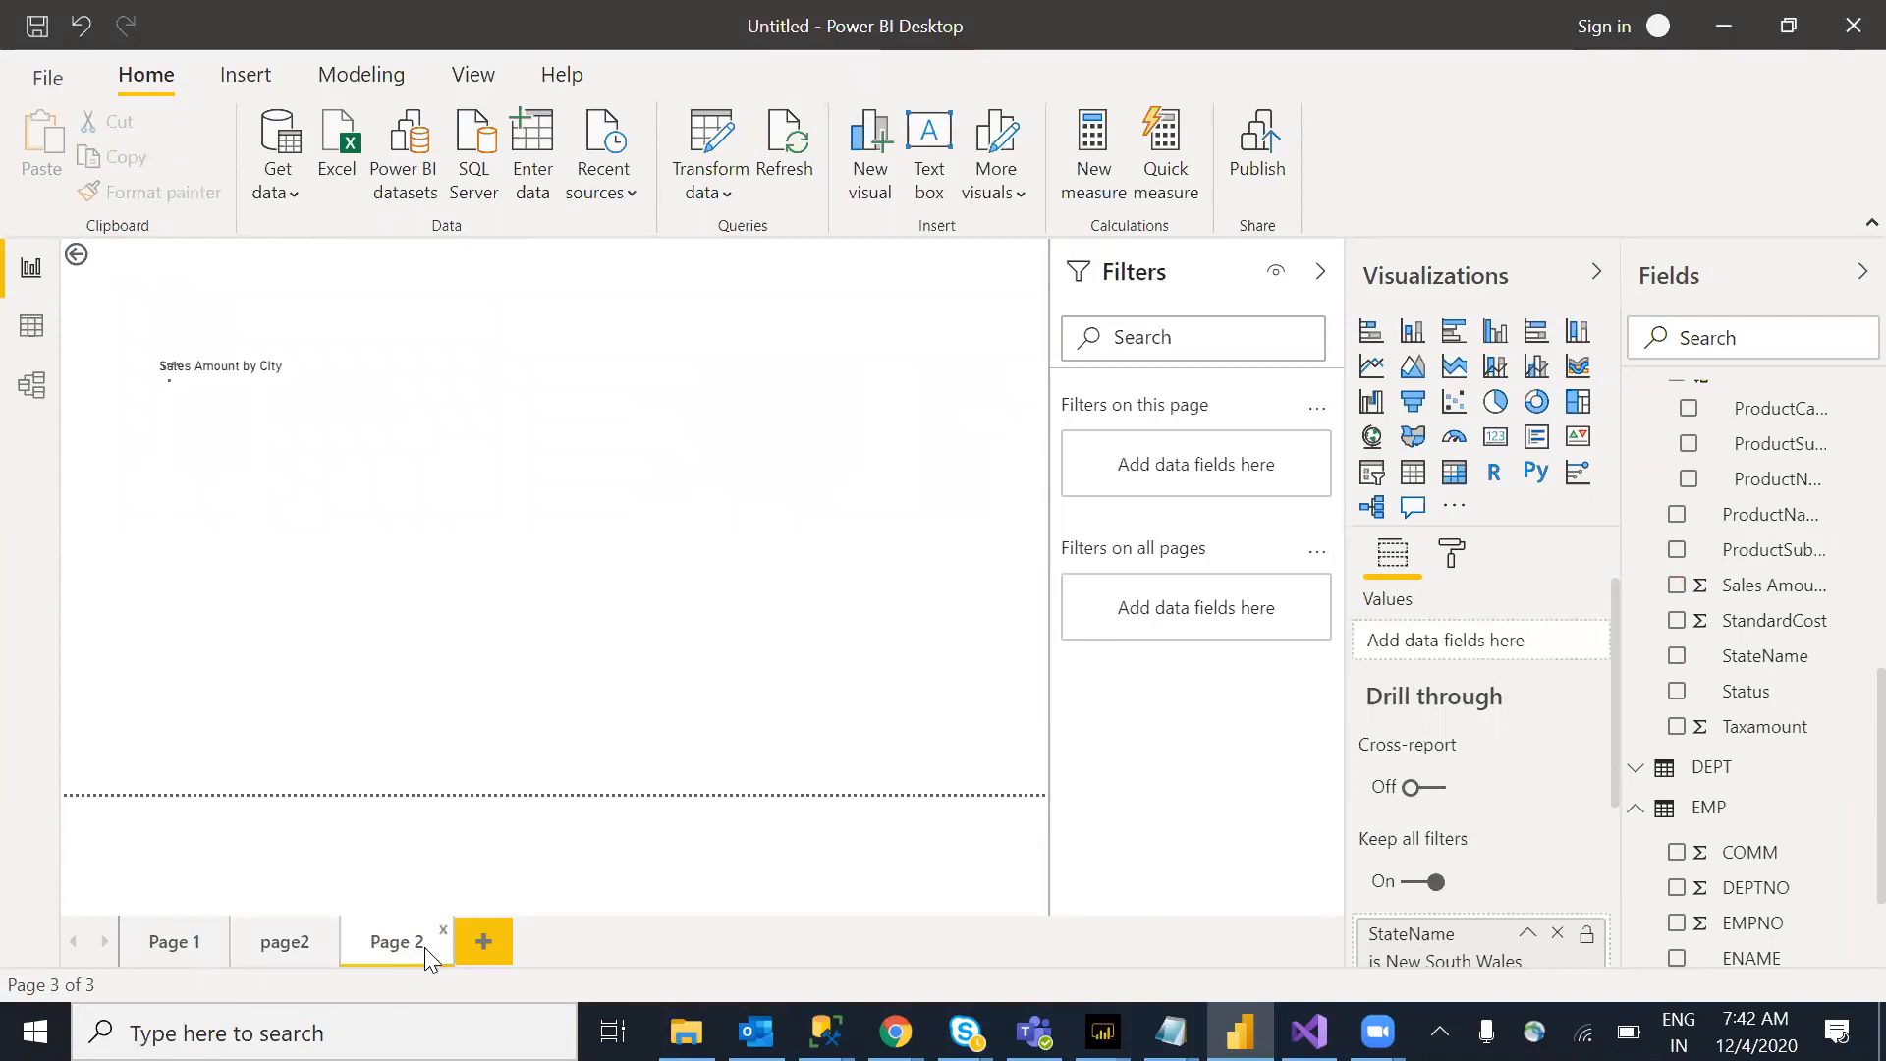
Step: Rename Page 2 as city
double_click(390, 940)
type("city")
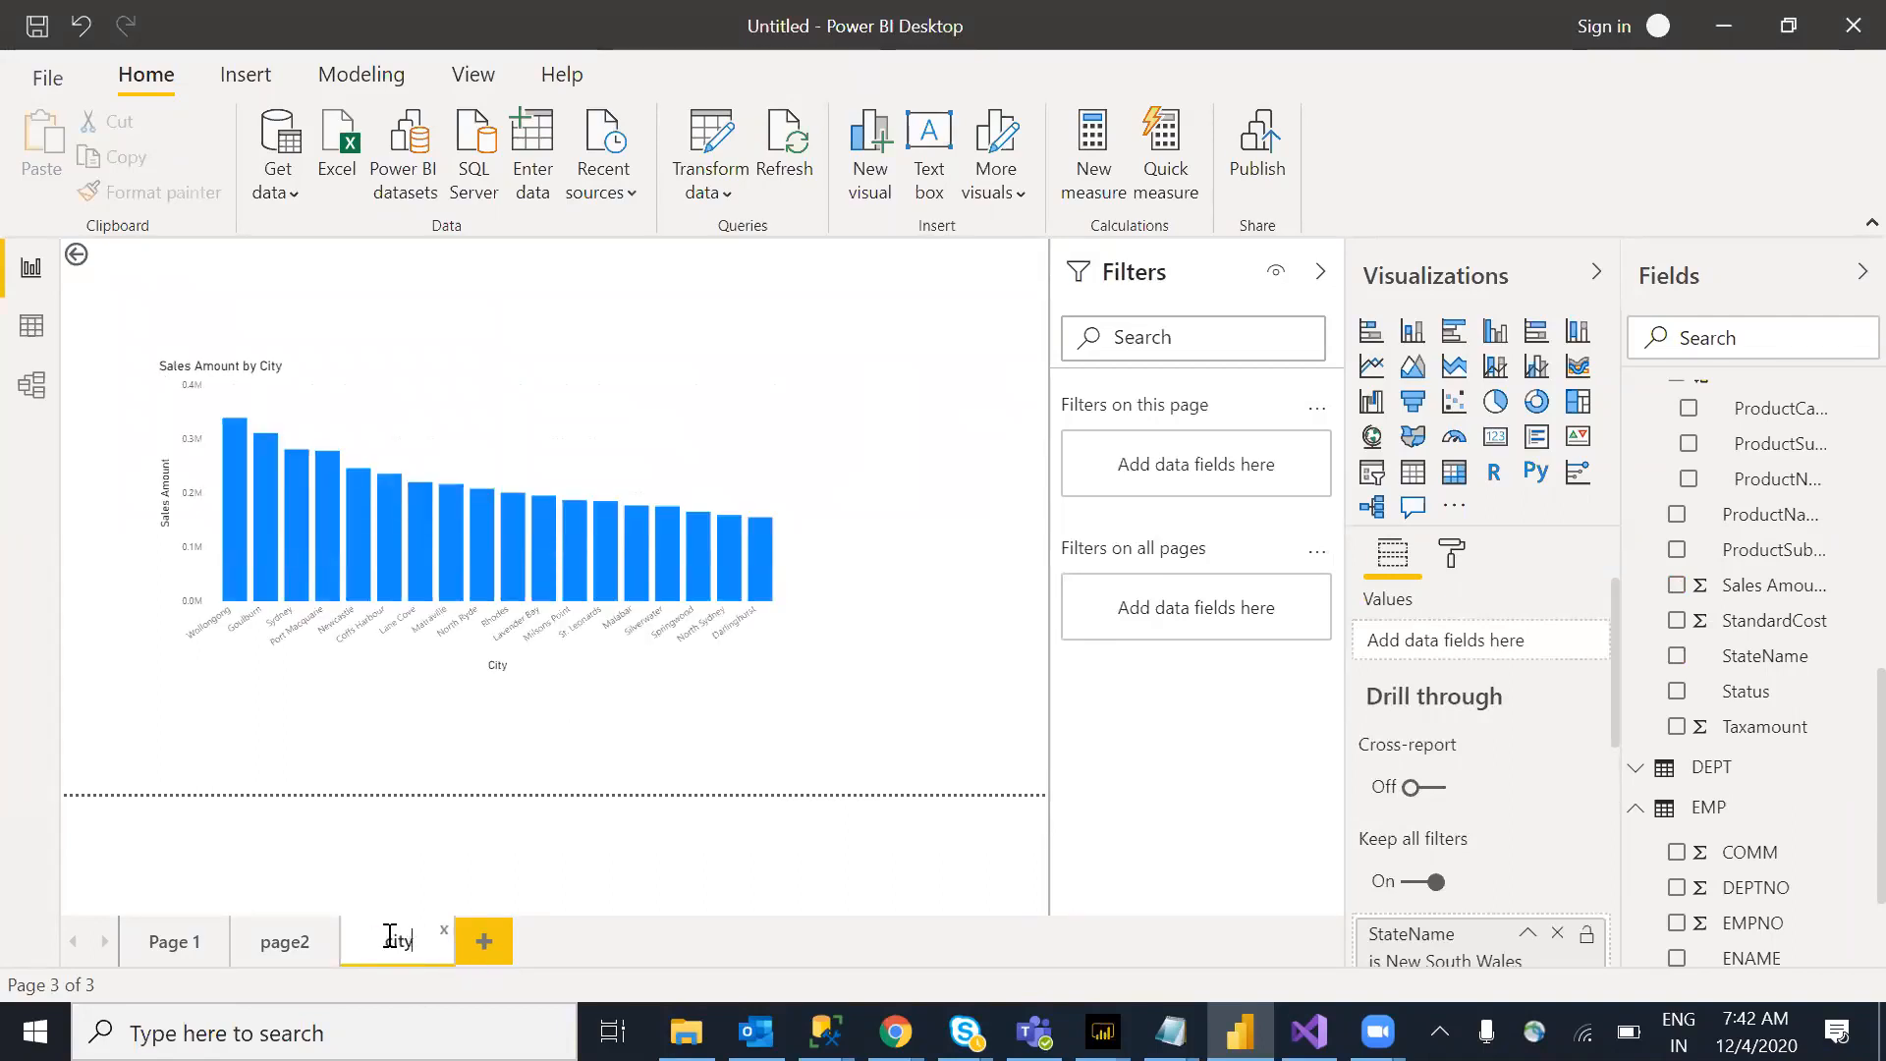
key("Return")
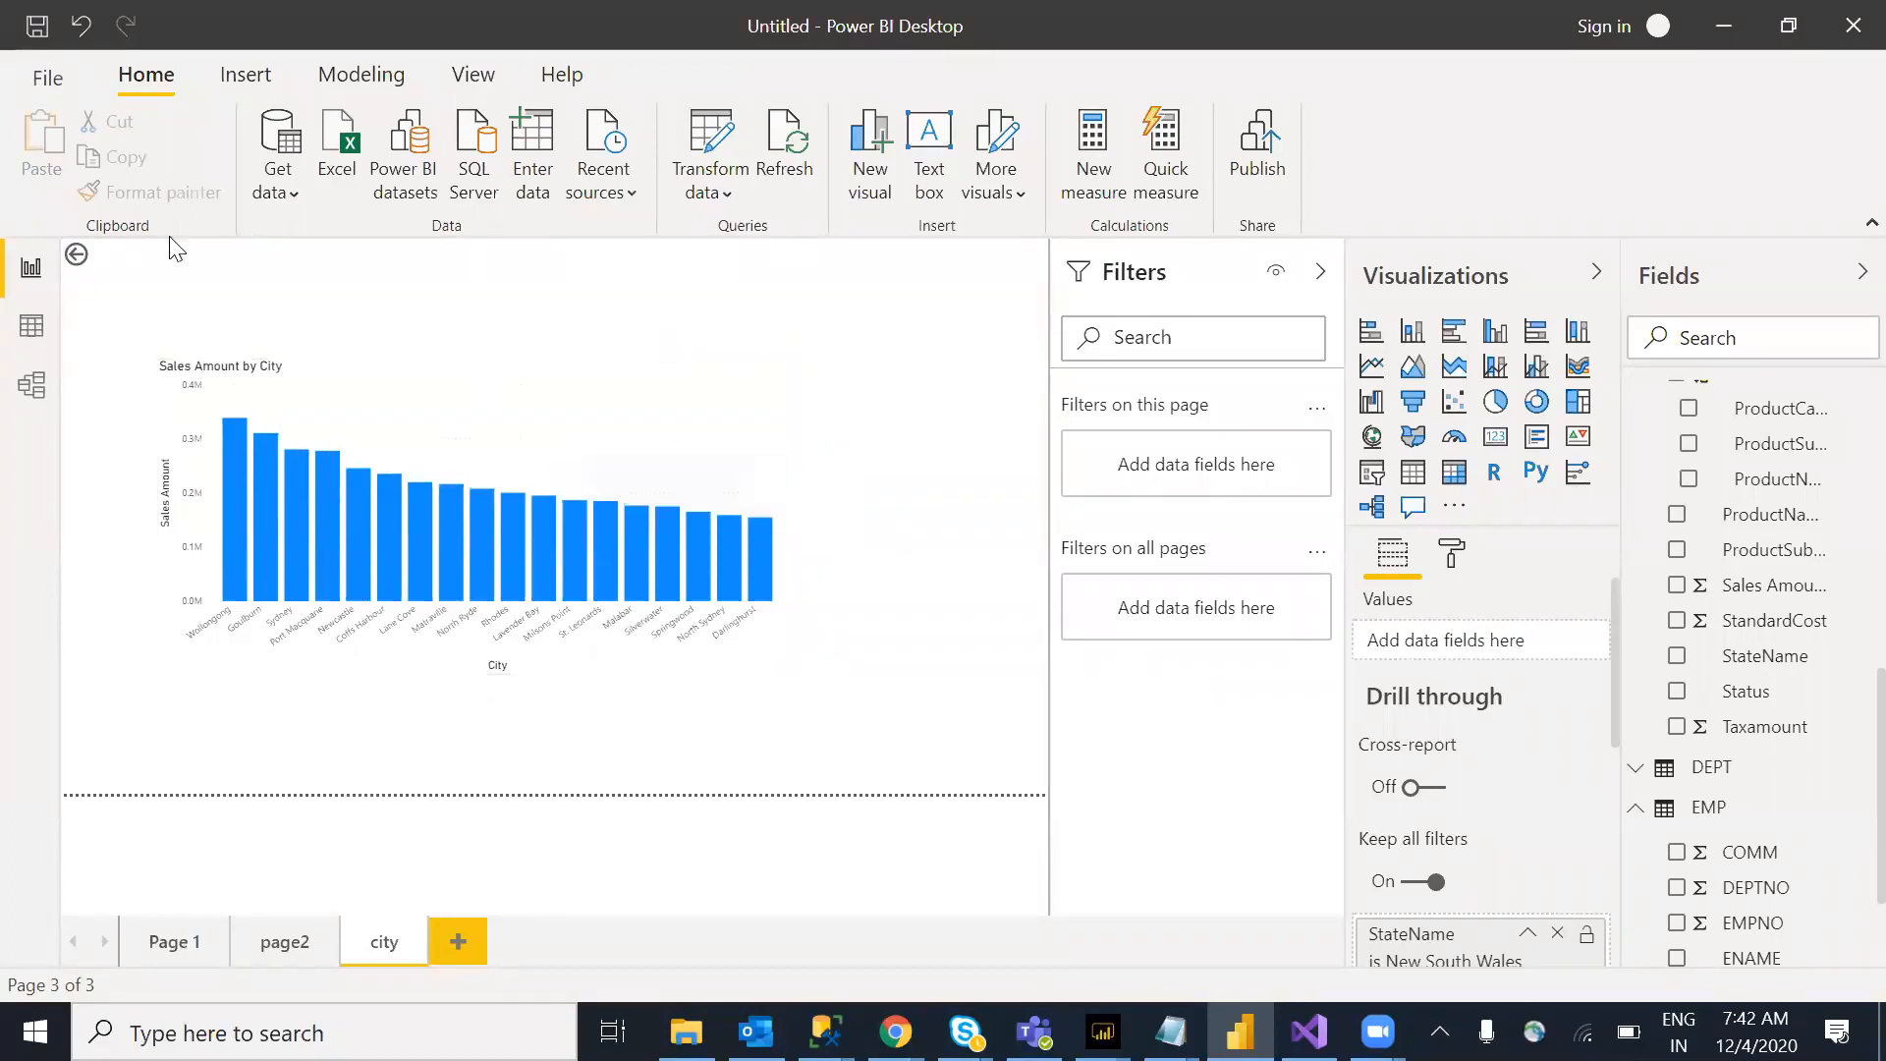
Step: Return to page2, drill through from its South Australia column to the city page, and go back to Page 1
left_click(78, 257, "ctrl")
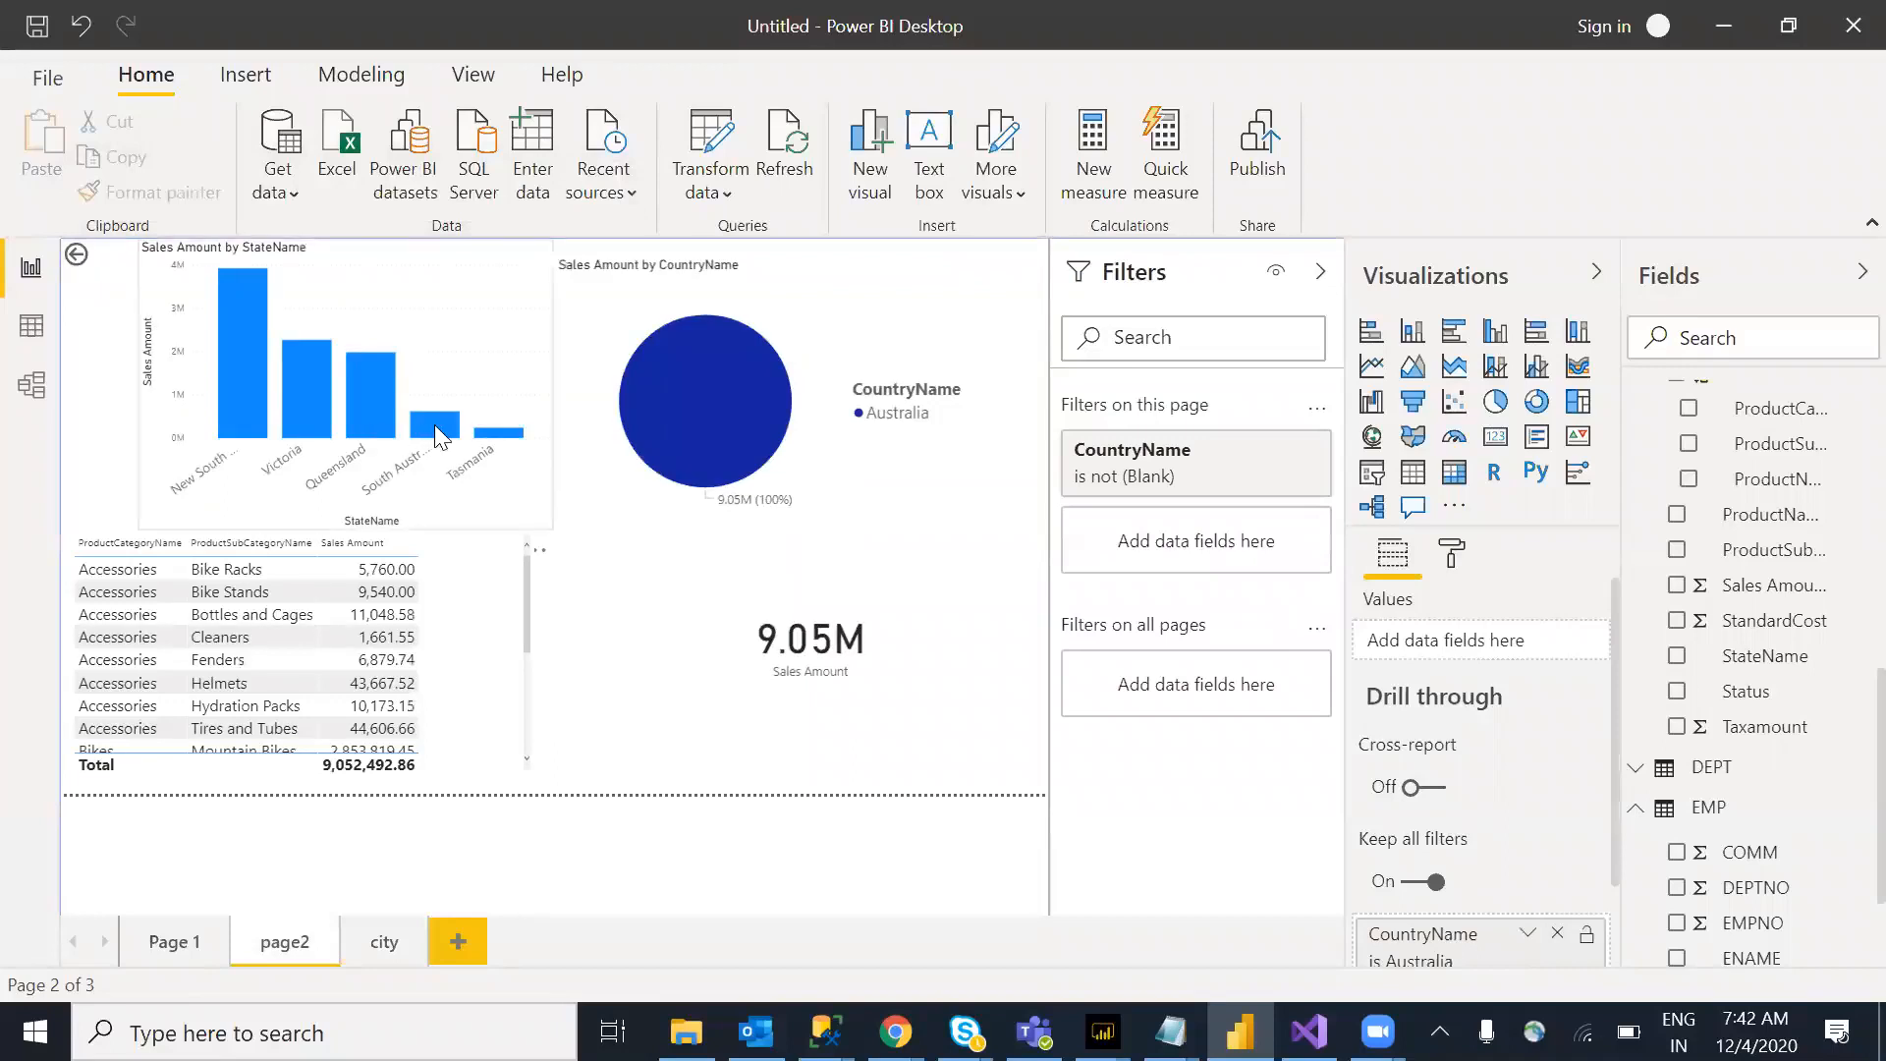
right_click(437, 433)
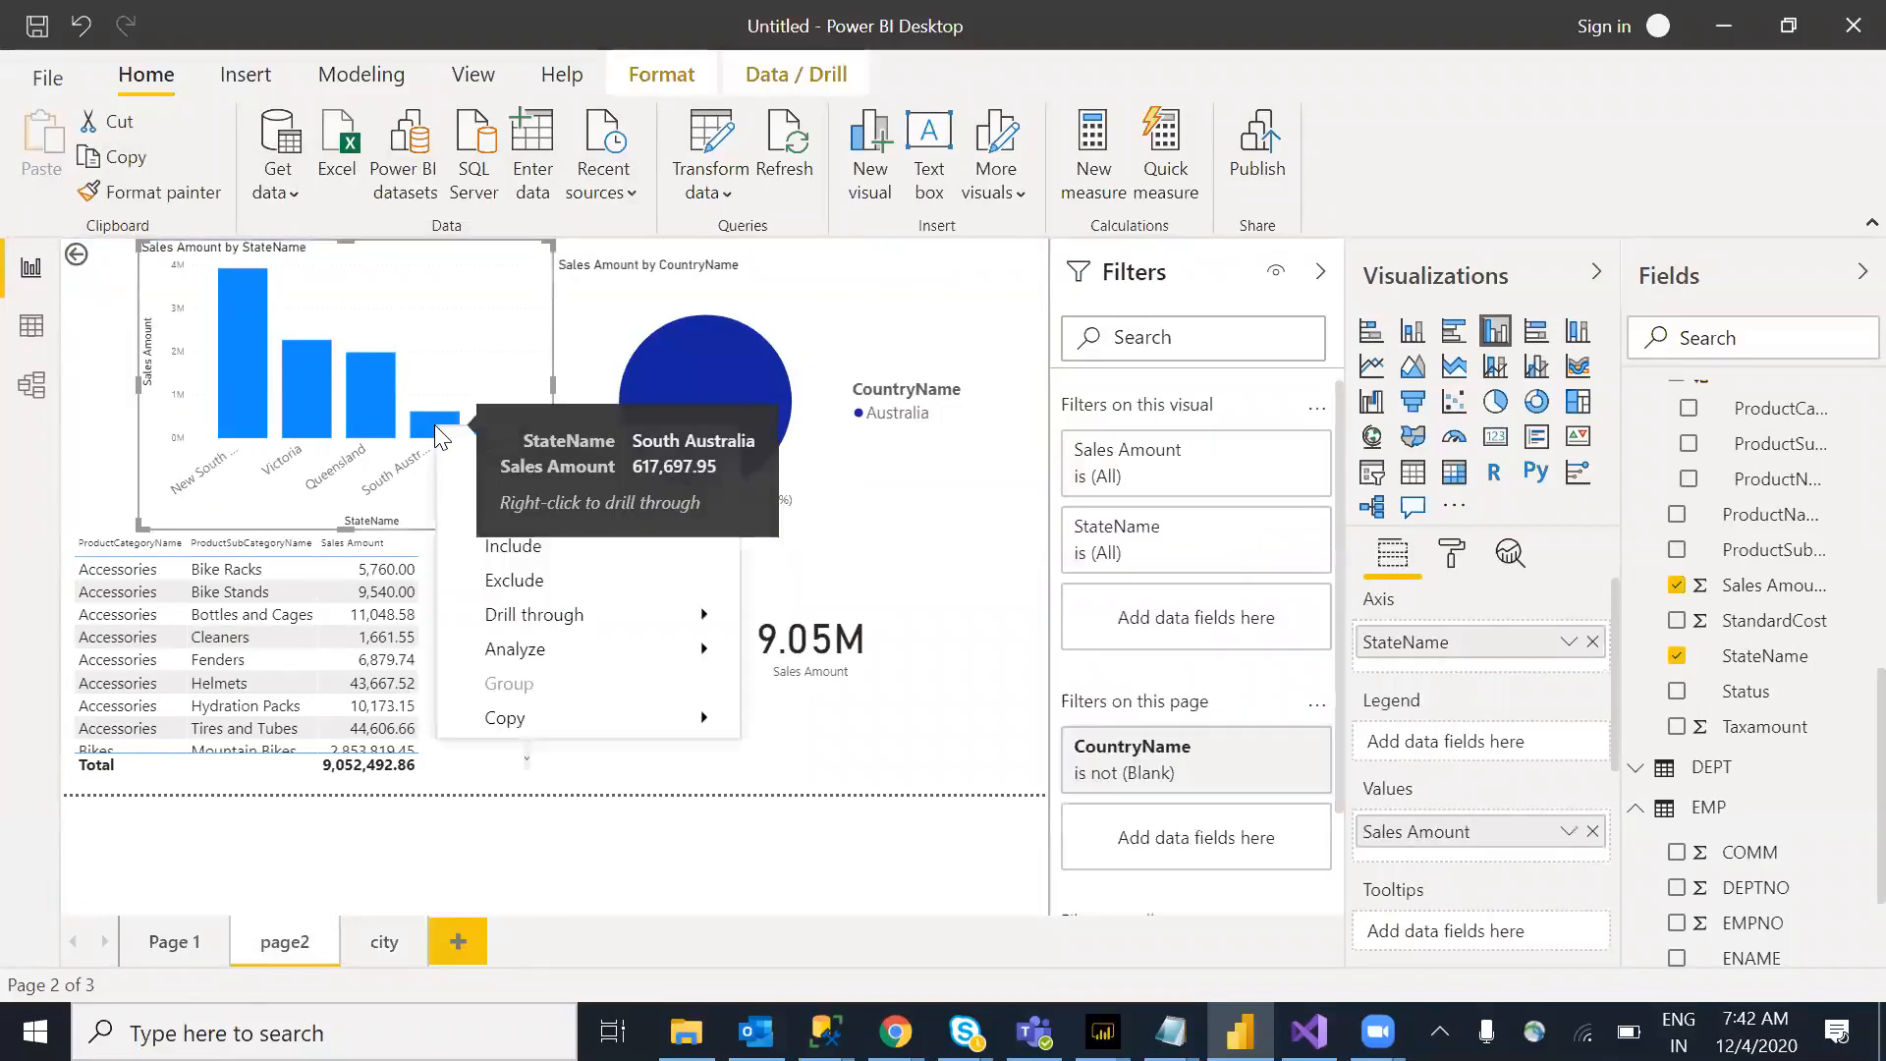
mouse_move(609, 619)
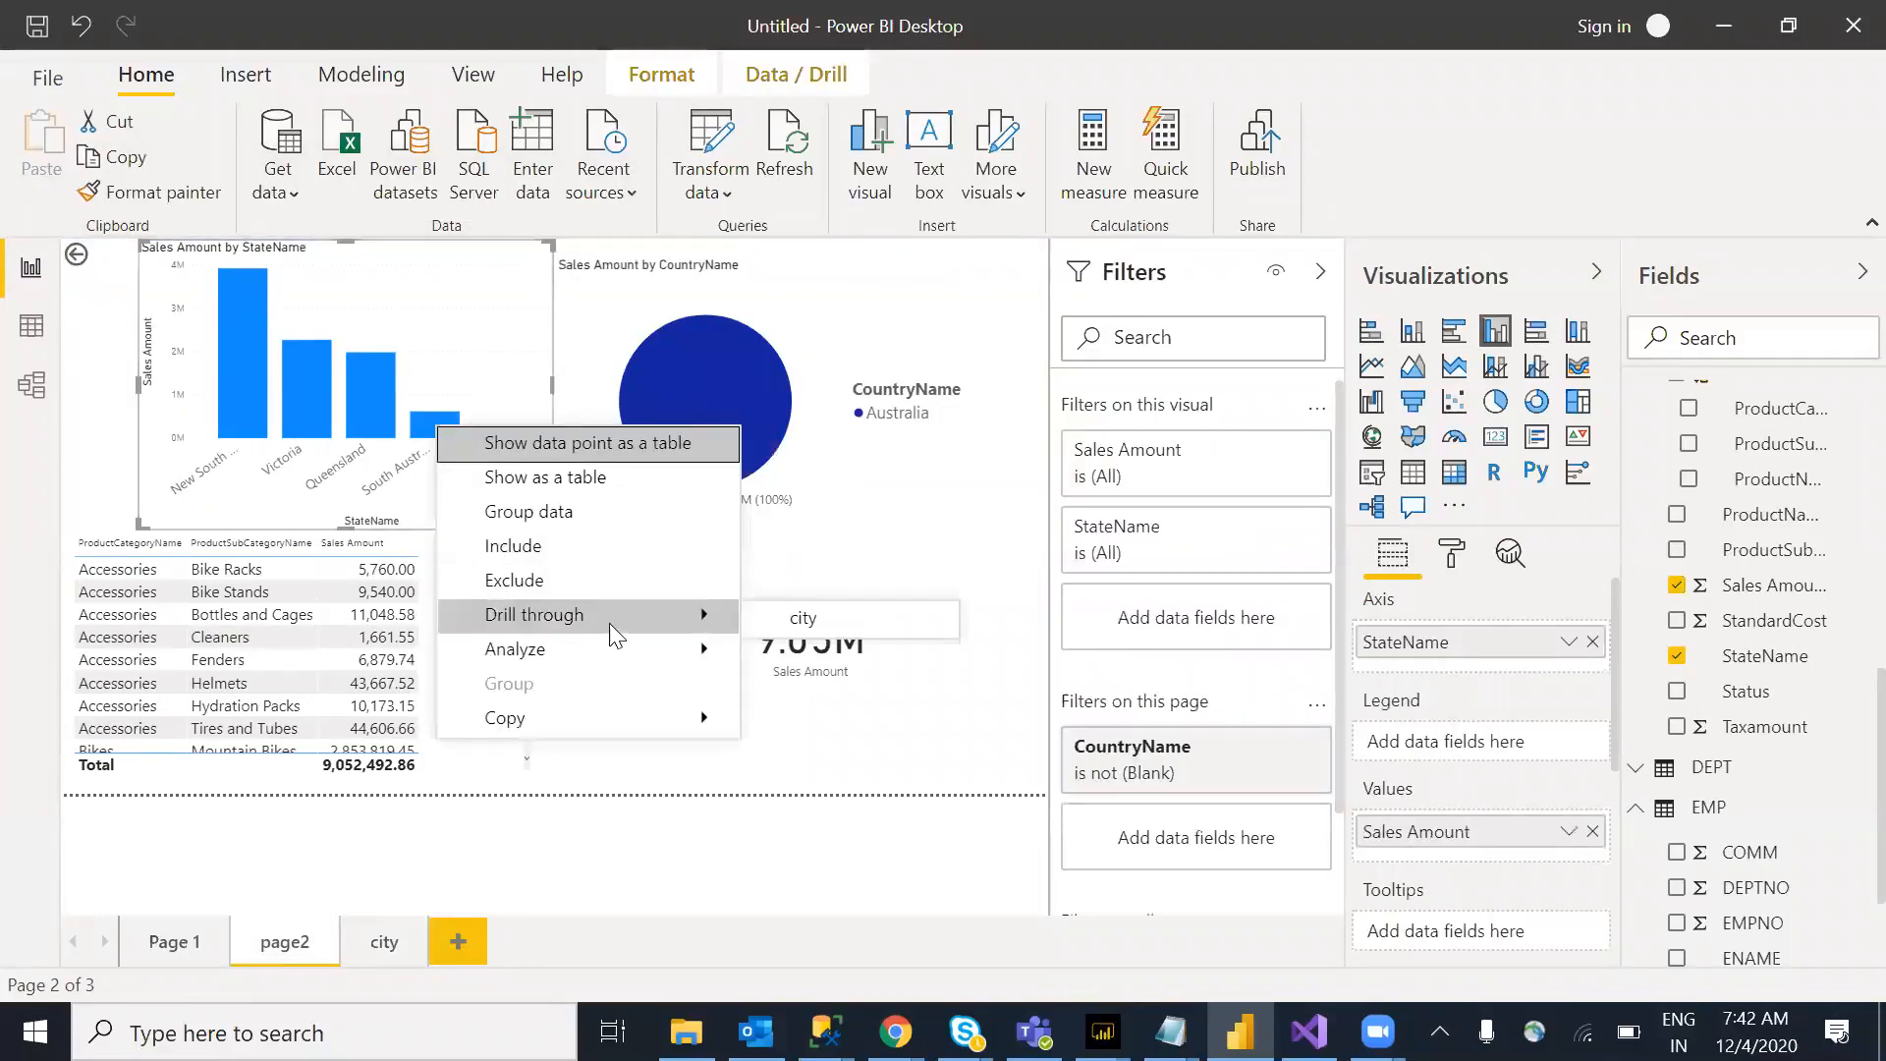
left_click(815, 619)
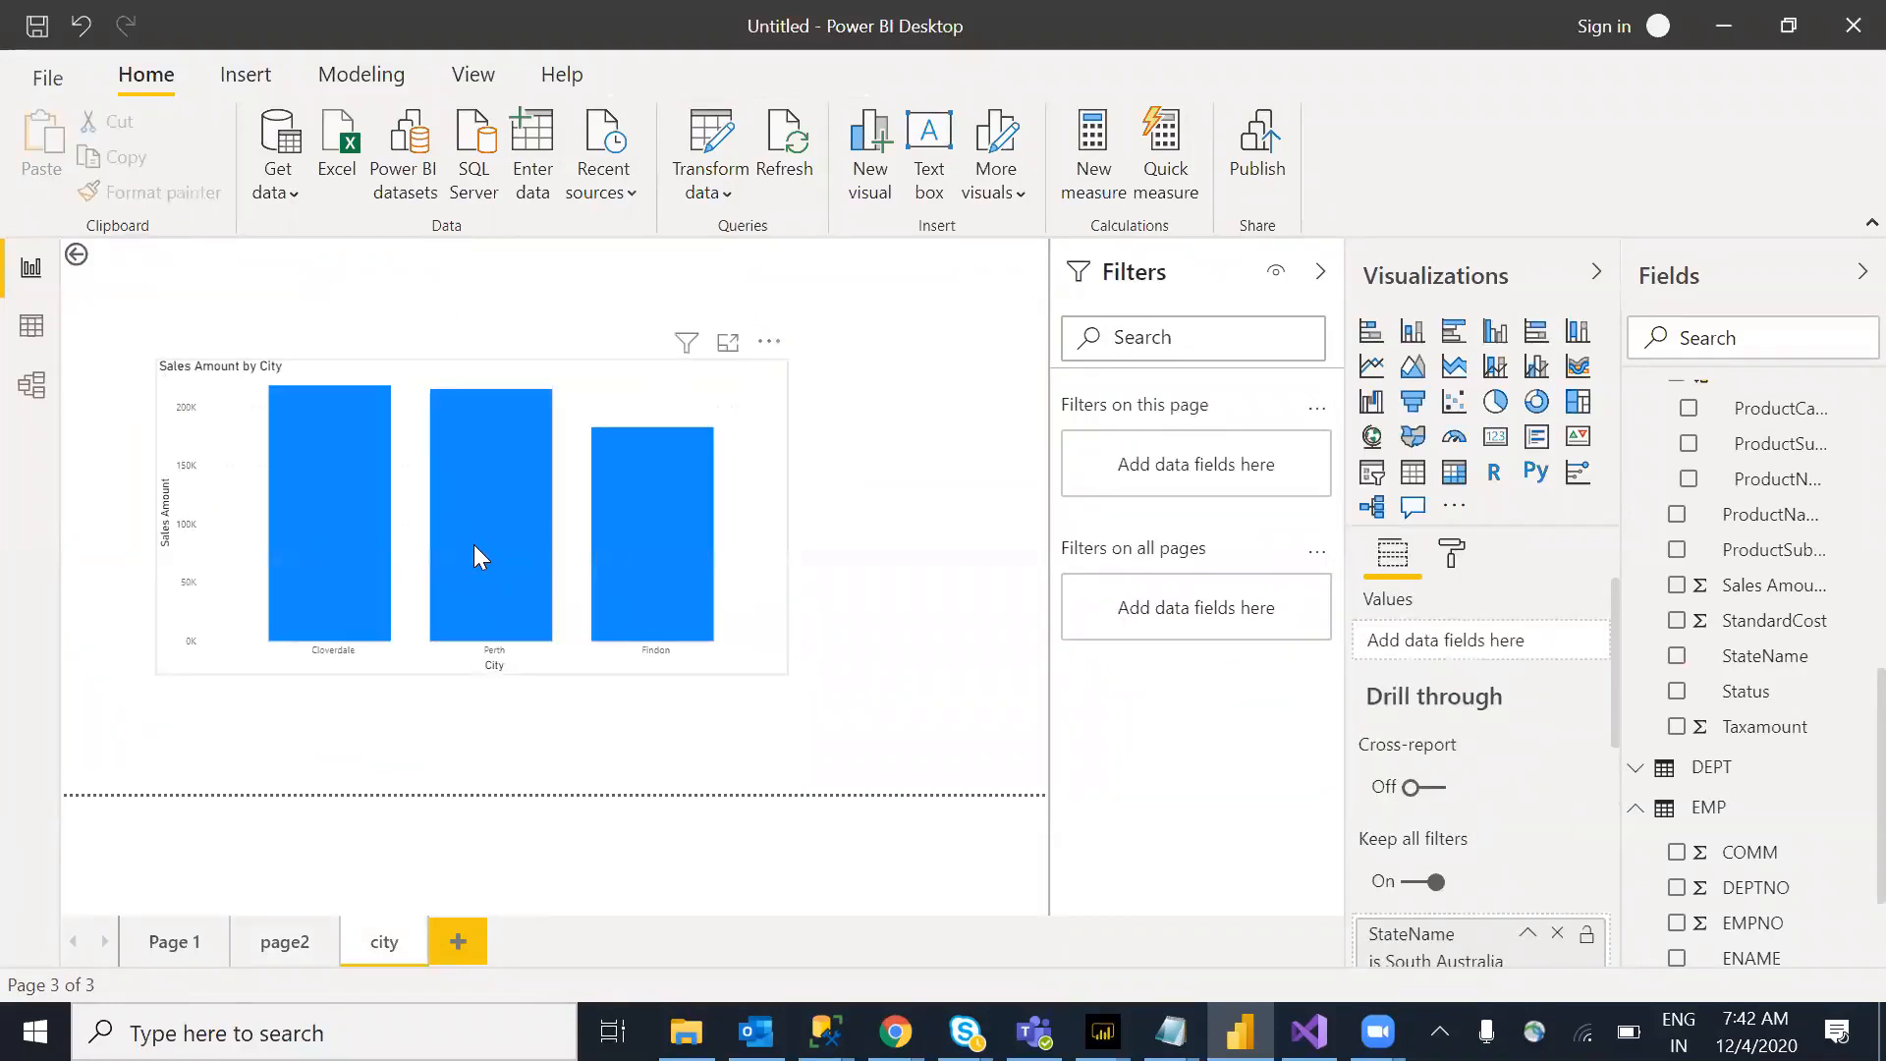
left_click(85, 261, "ctrl")
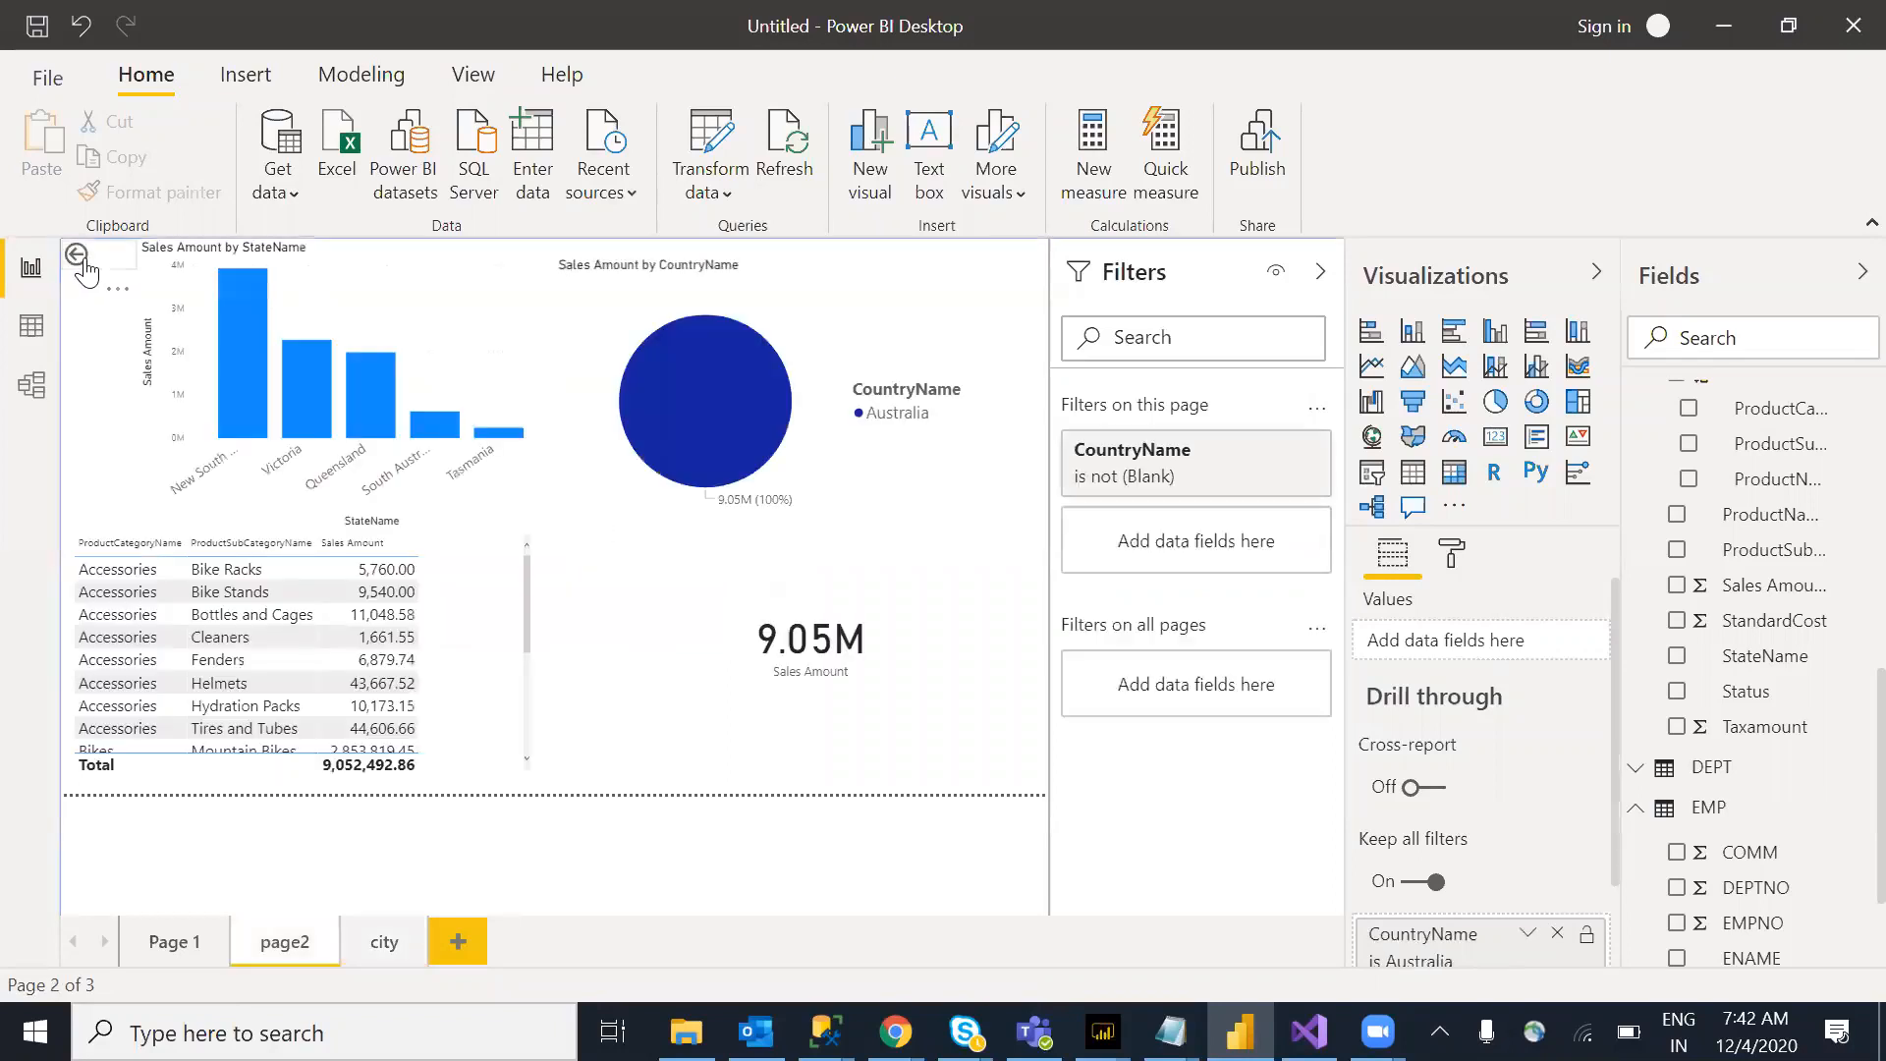
left_click(82, 263, "ctrl")
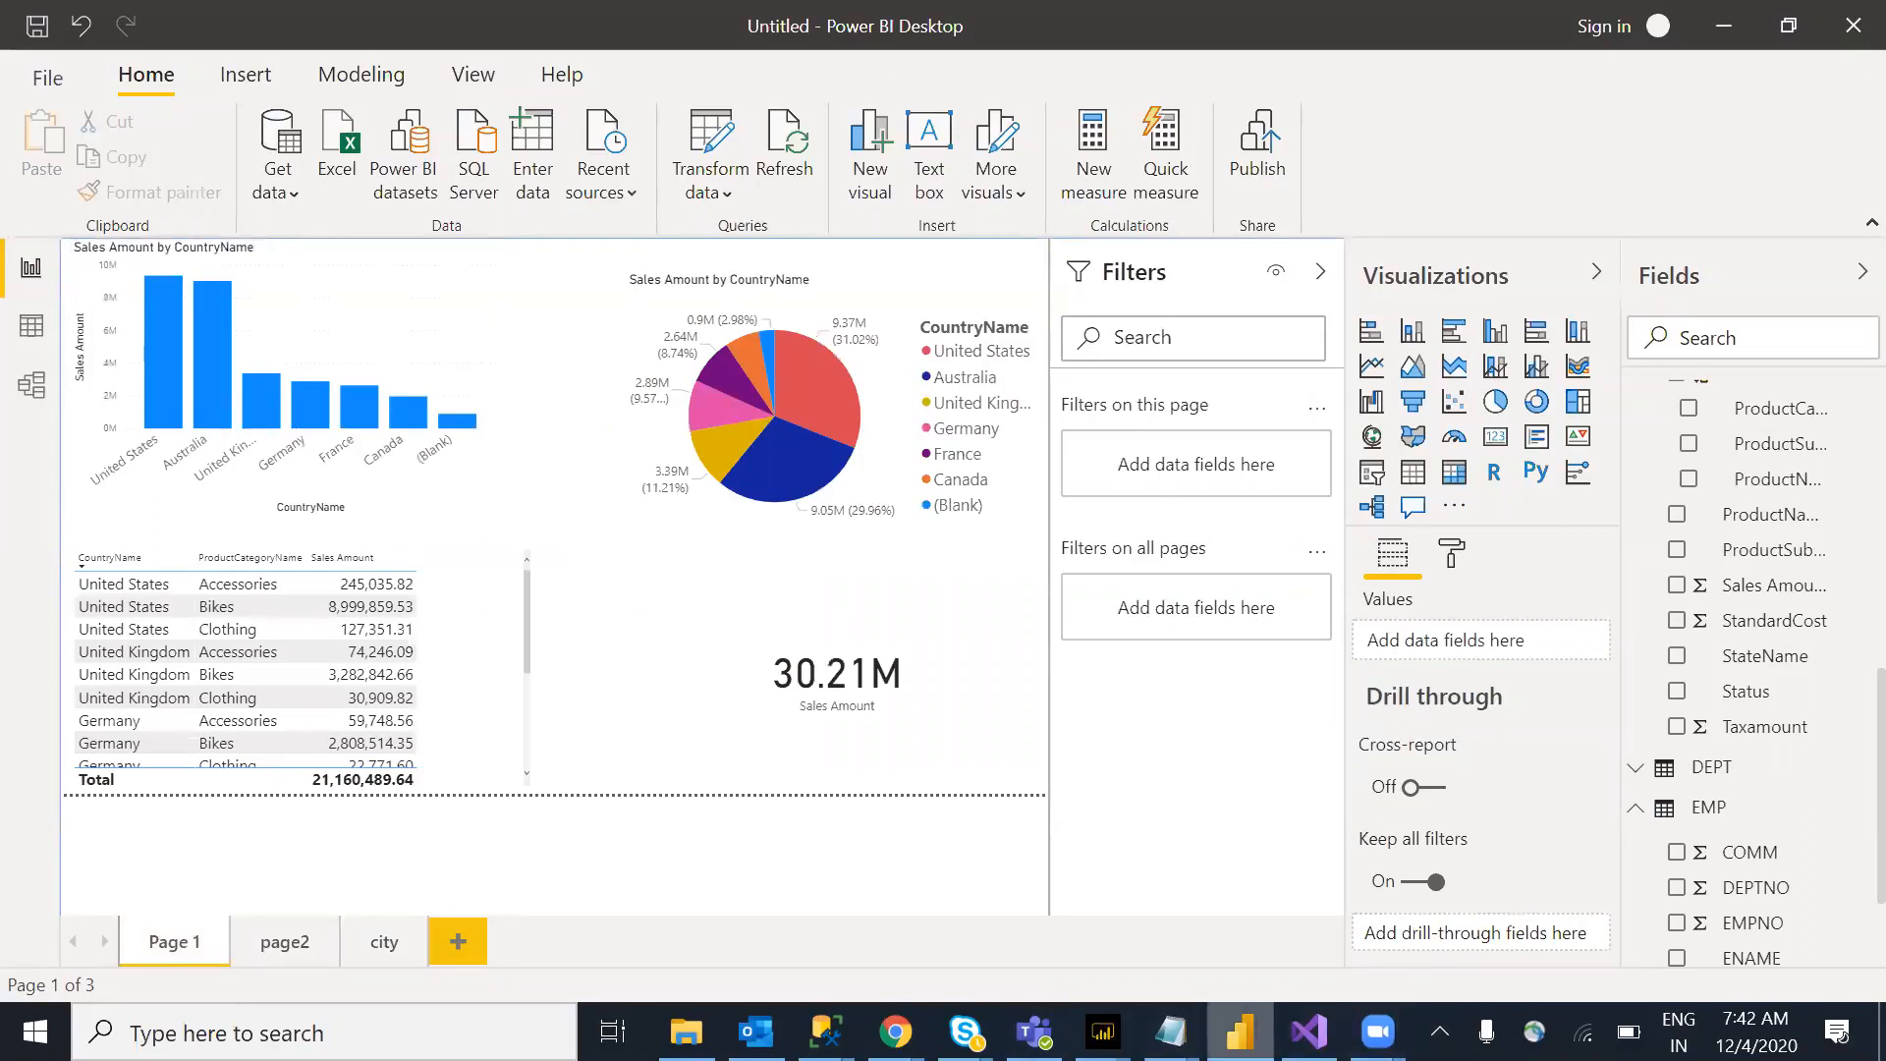
Step: Switch to the Notepad file with the filter notes and insert two blank lines above the visual level filters line
mouse_move(1169, 1032)
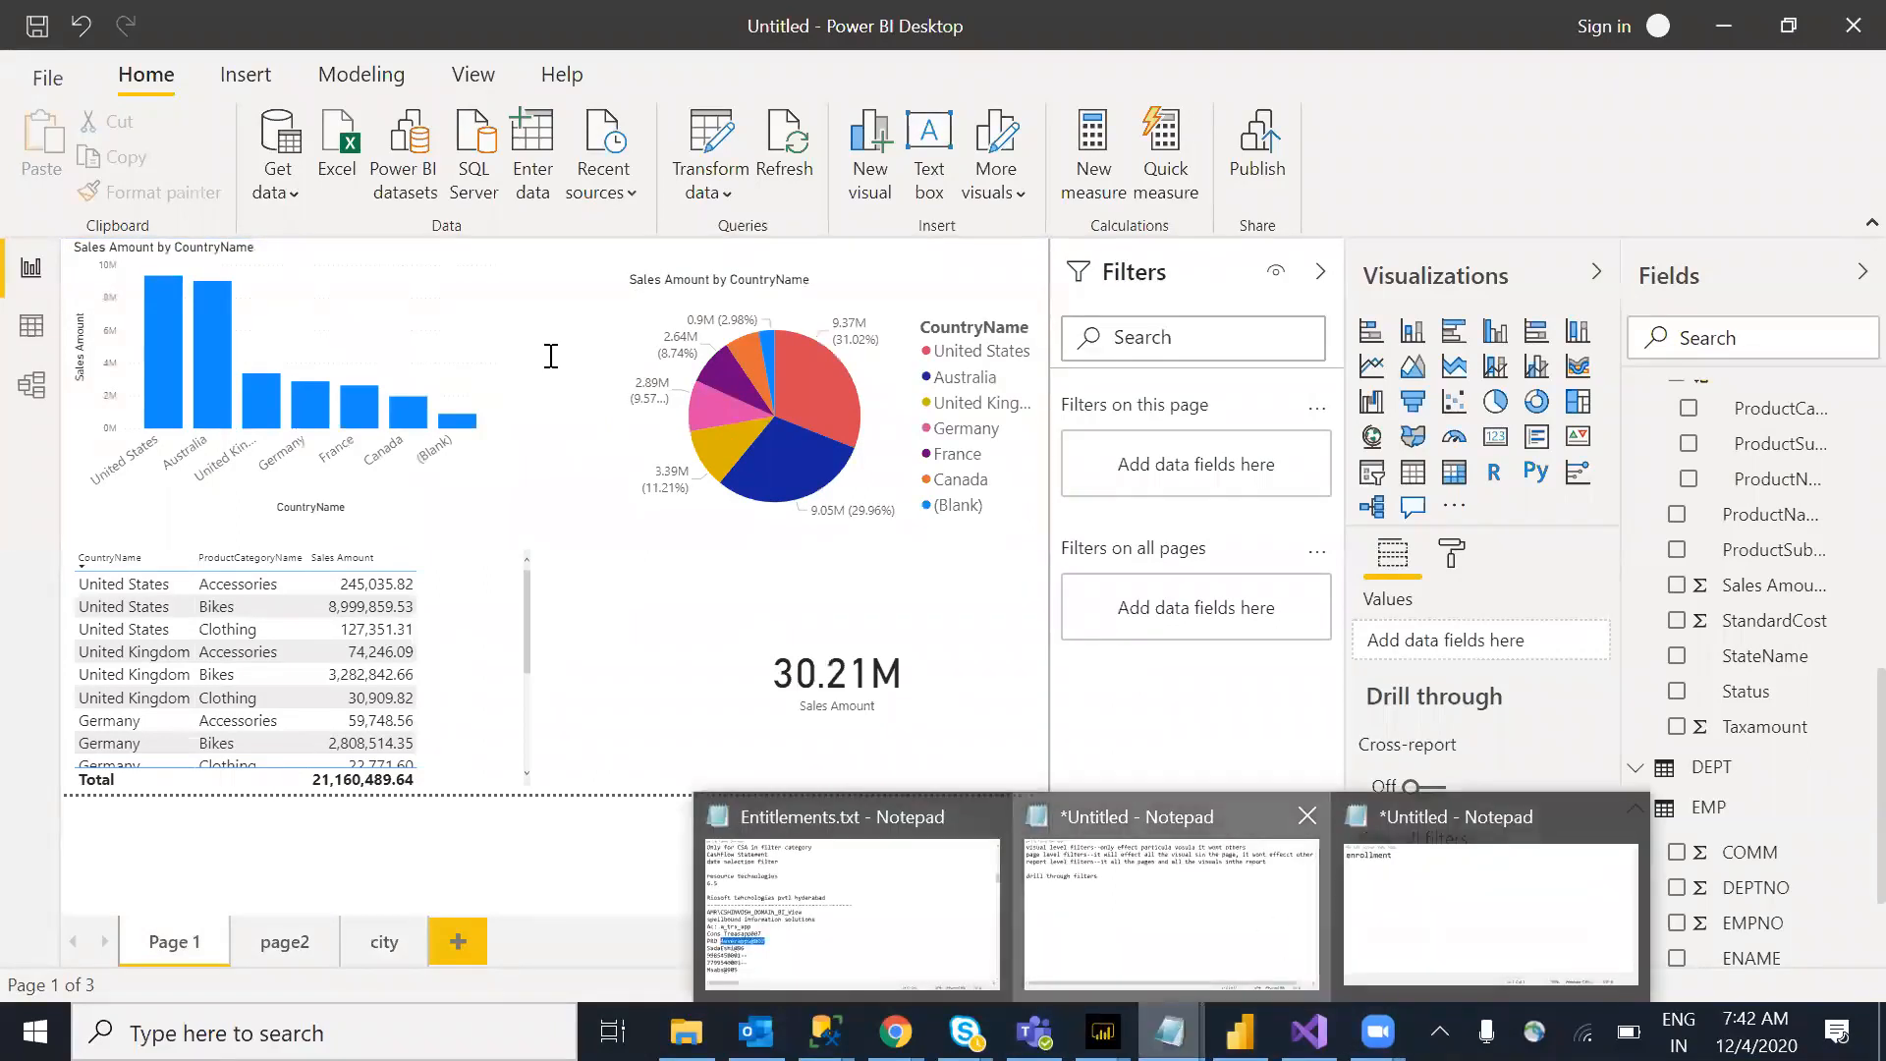
left_click(1171, 909)
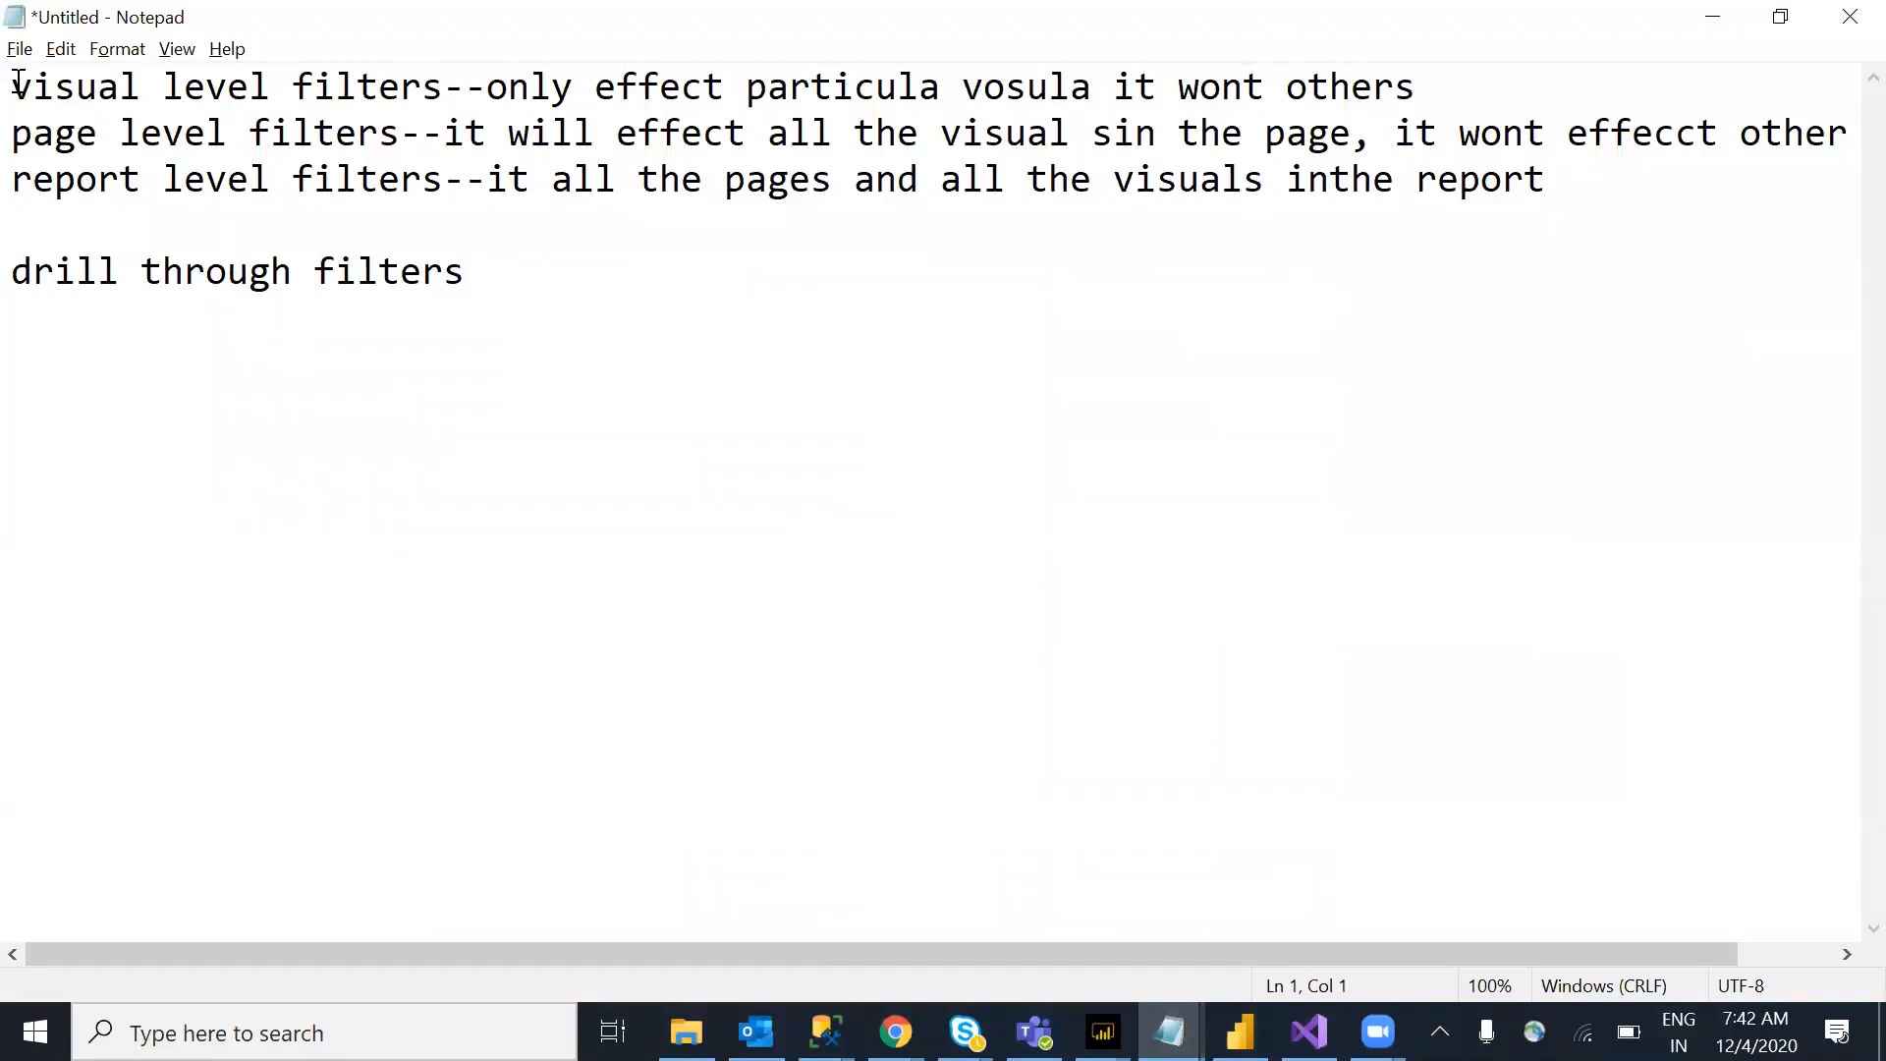
key("Return")
key("Return")
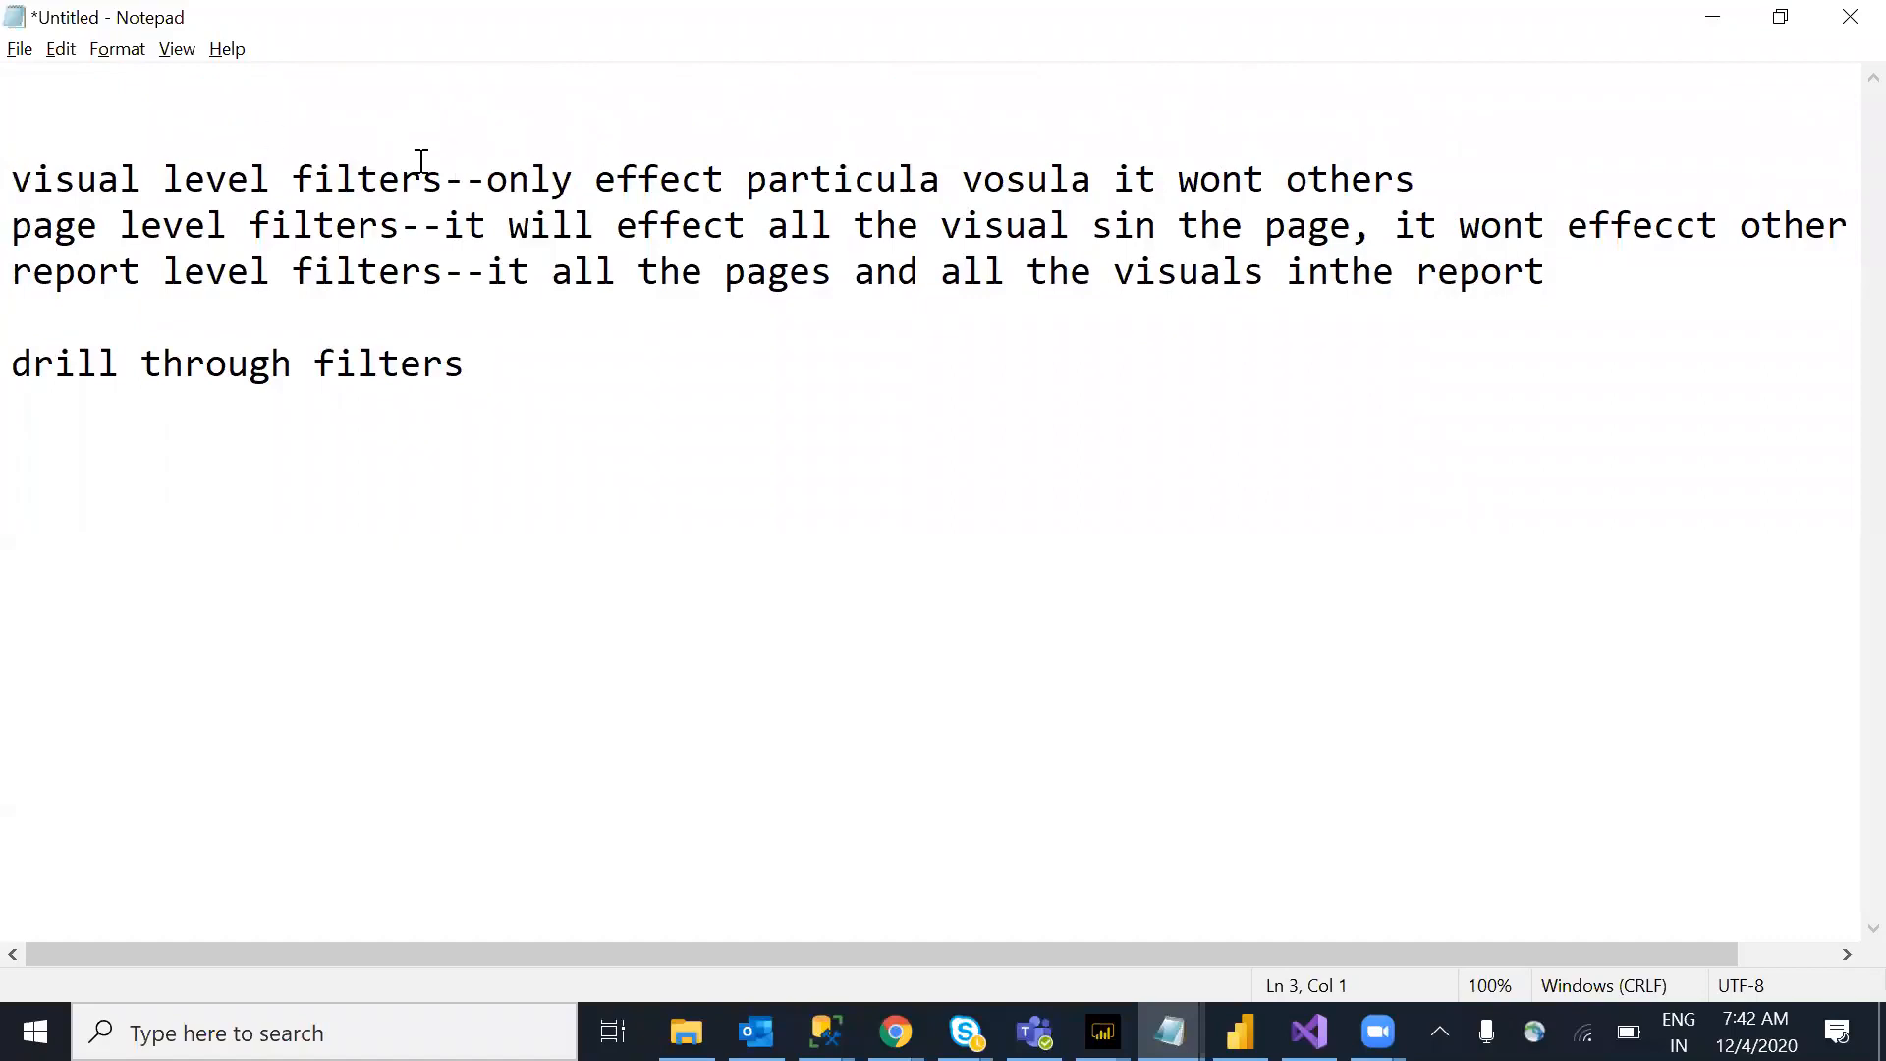
Step: Remove the blank line above "drill through filters" in the notes
left_click(507, 179)
left_click_drag(120, 226, 336, 228)
left_click_drag(74, 271, 271, 275)
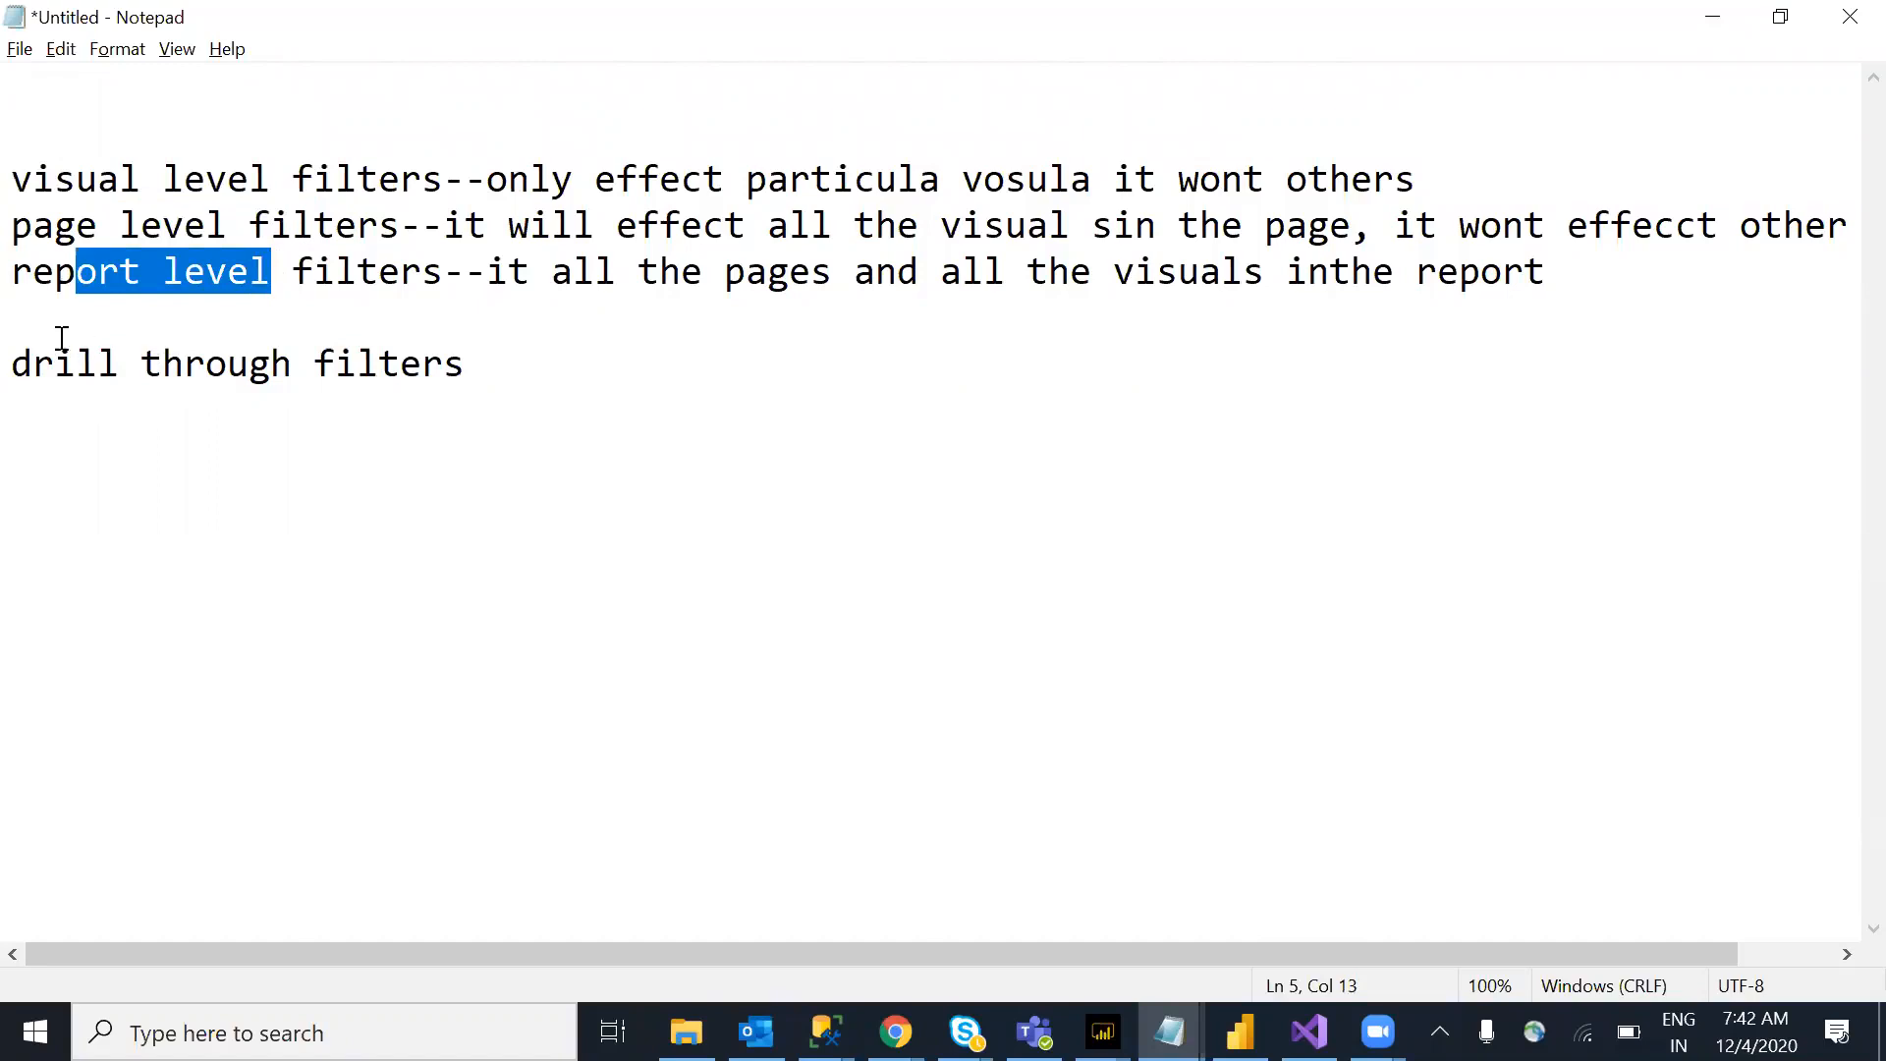
left_click(46, 334)
key("BackSpace")
Step: Review the notes on visual, page and report level filters and drill through filters, highlighting each explanation
left_click(511, 329)
left_click_drag(467, 318, 162, 178)
left_click(207, 178)
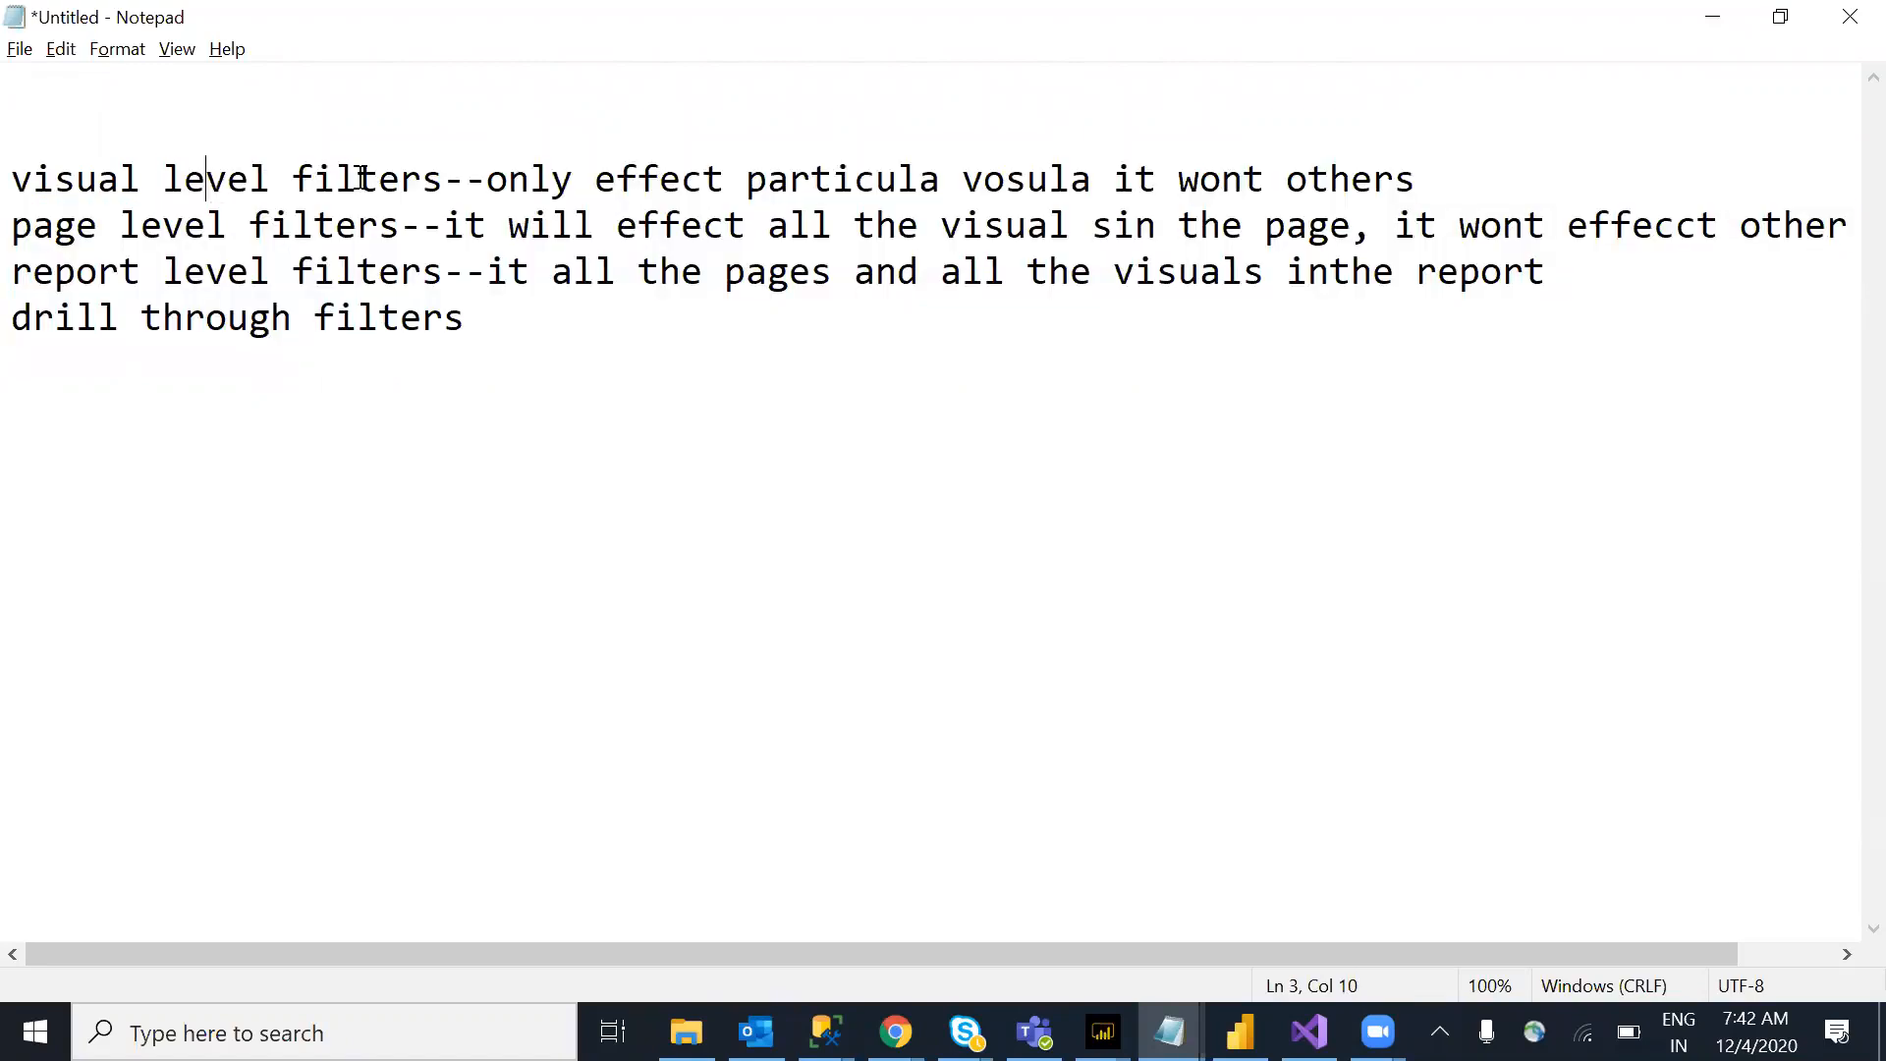
left_click(508, 178)
left_click_drag(465, 179, 1223, 179)
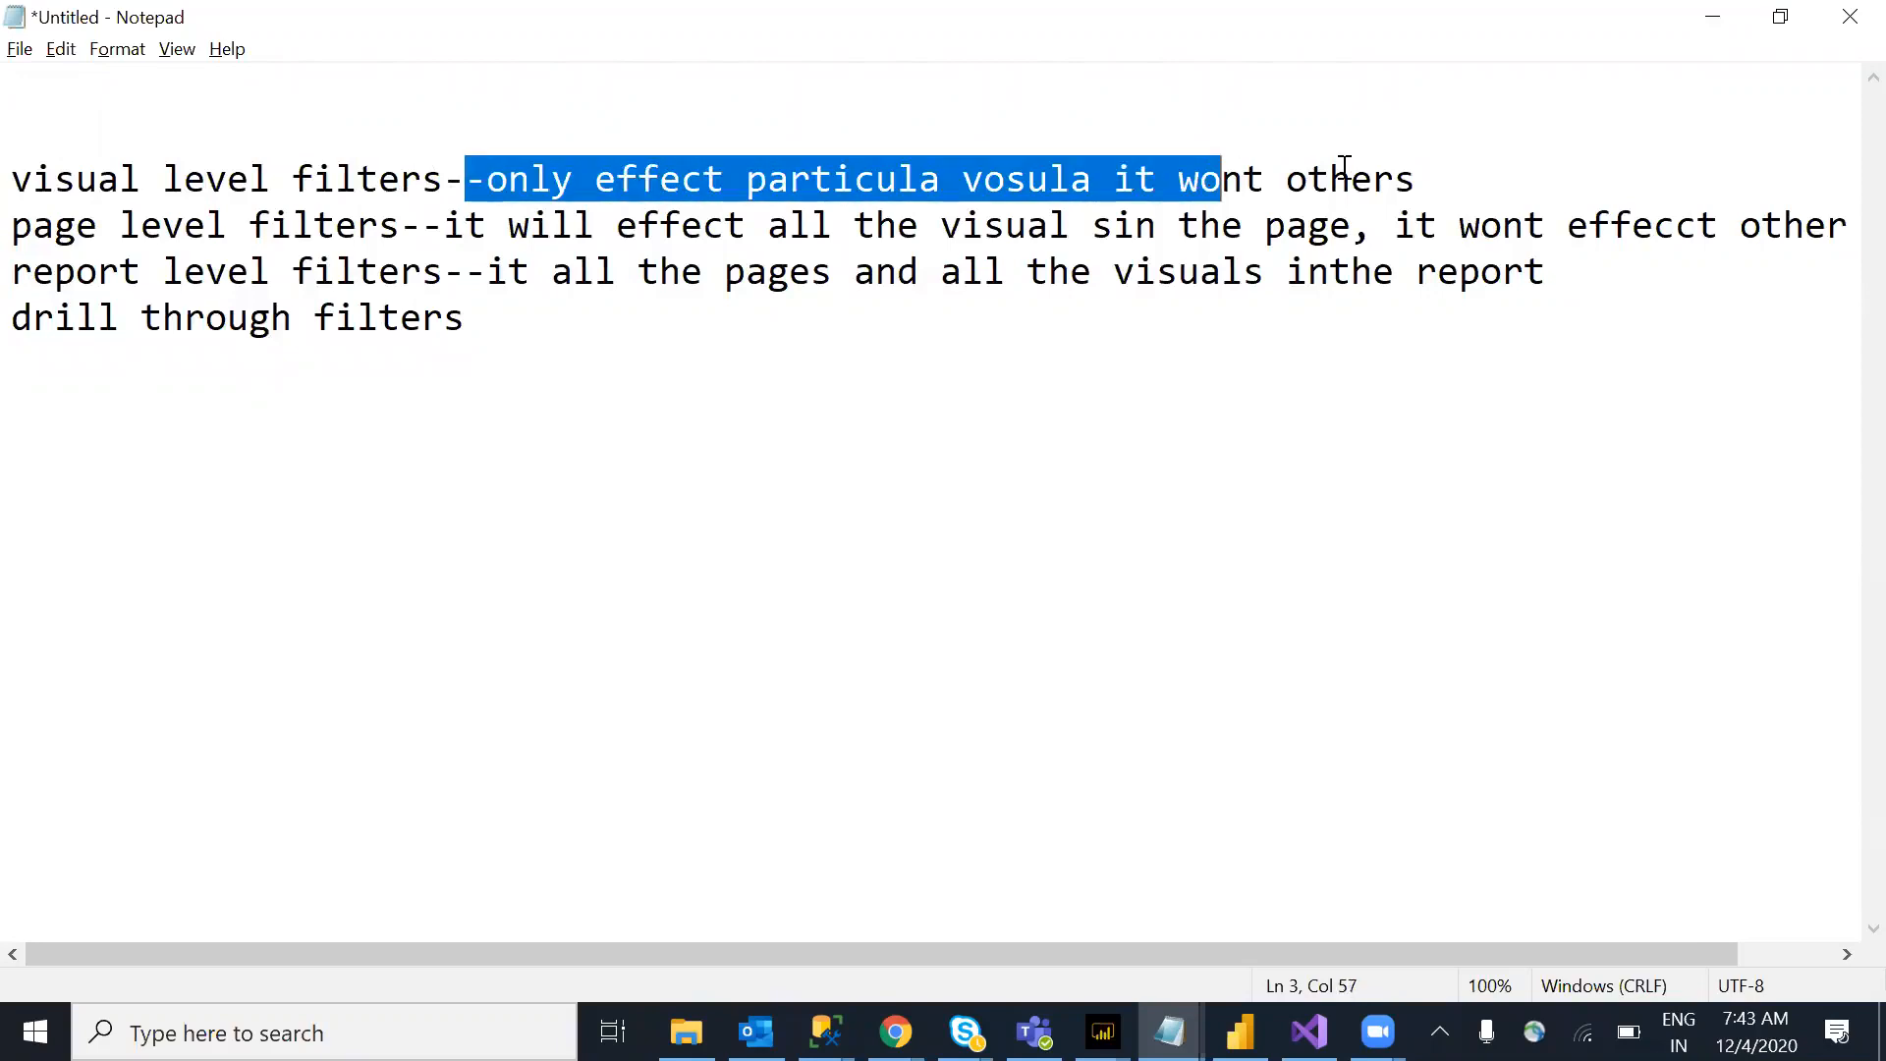
left_click(224, 226)
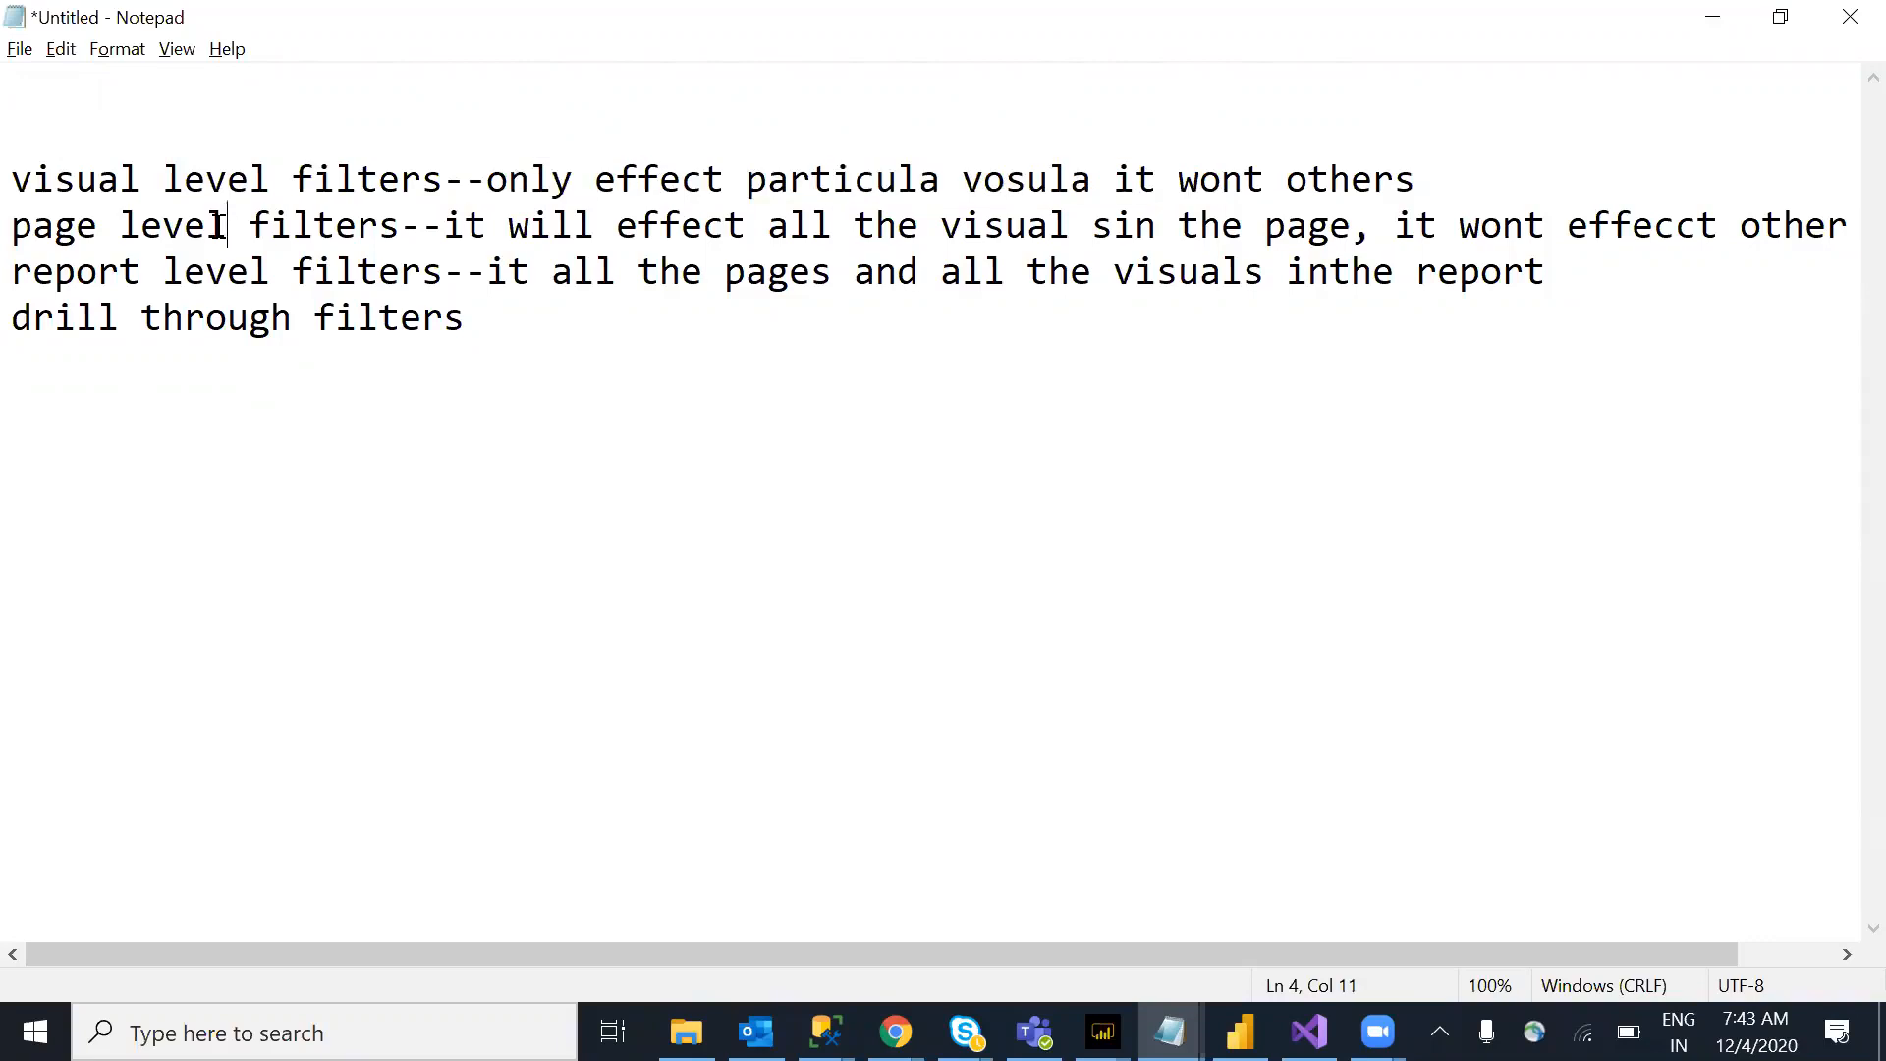
left_click_drag(443, 218, 1633, 240)
left_click(426, 315)
left_click_drag(84, 262, 919, 273)
left_click(494, 306)
left_click_drag(1322, 319, 1352, 321)
left_click(956, 400)
left_click_drag(245, 325, 505, 333)
left_click(624, 363)
Step: Annotate the area below the notes with two page outlines, inner shapes and connecting arrows, and clear the drawing
left_click_drag(282, 548, 269, 562)
mouse_move(811, 420)
left_mouse_down()
mouse_move(969, 603)
mouse_move(787, 399)
mouse_move(845, 408)
left_mouse_up()
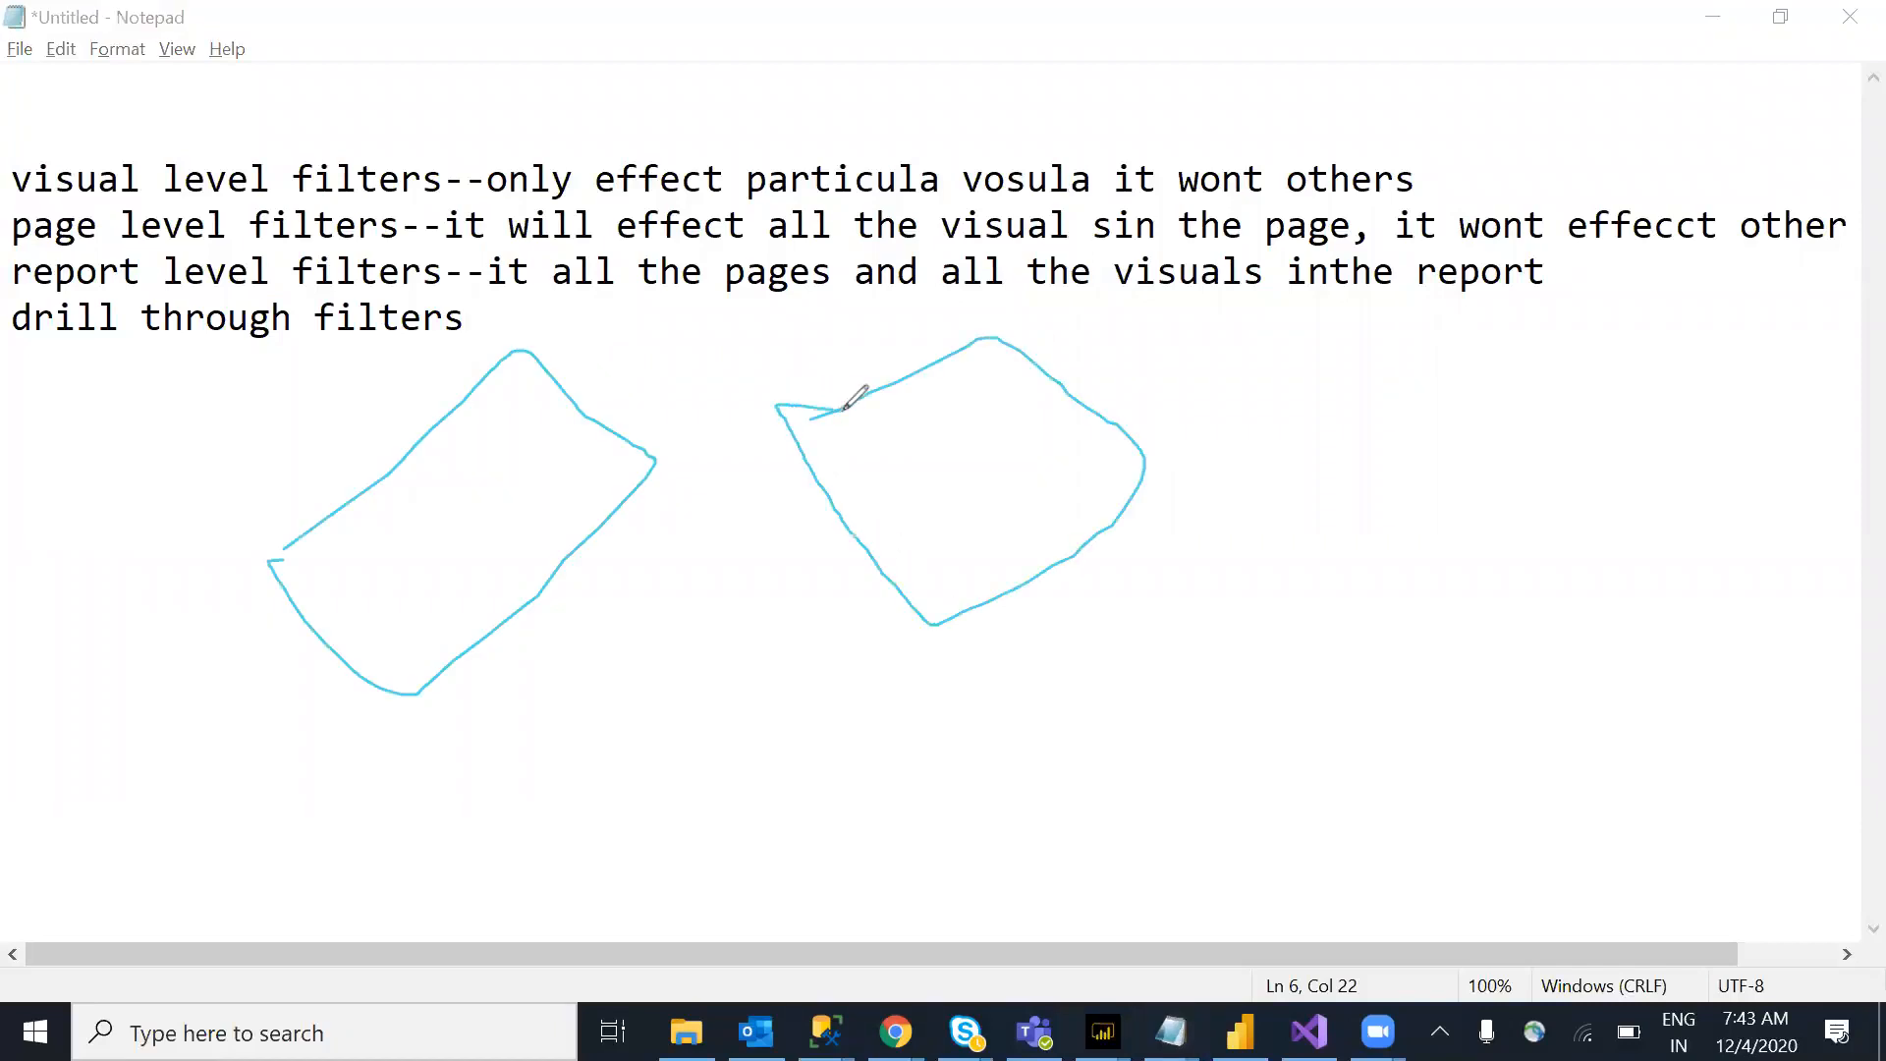
mouse_move(292, 372)
left_mouse_down()
mouse_move(461, 411)
mouse_move(491, 360)
left_mouse_up()
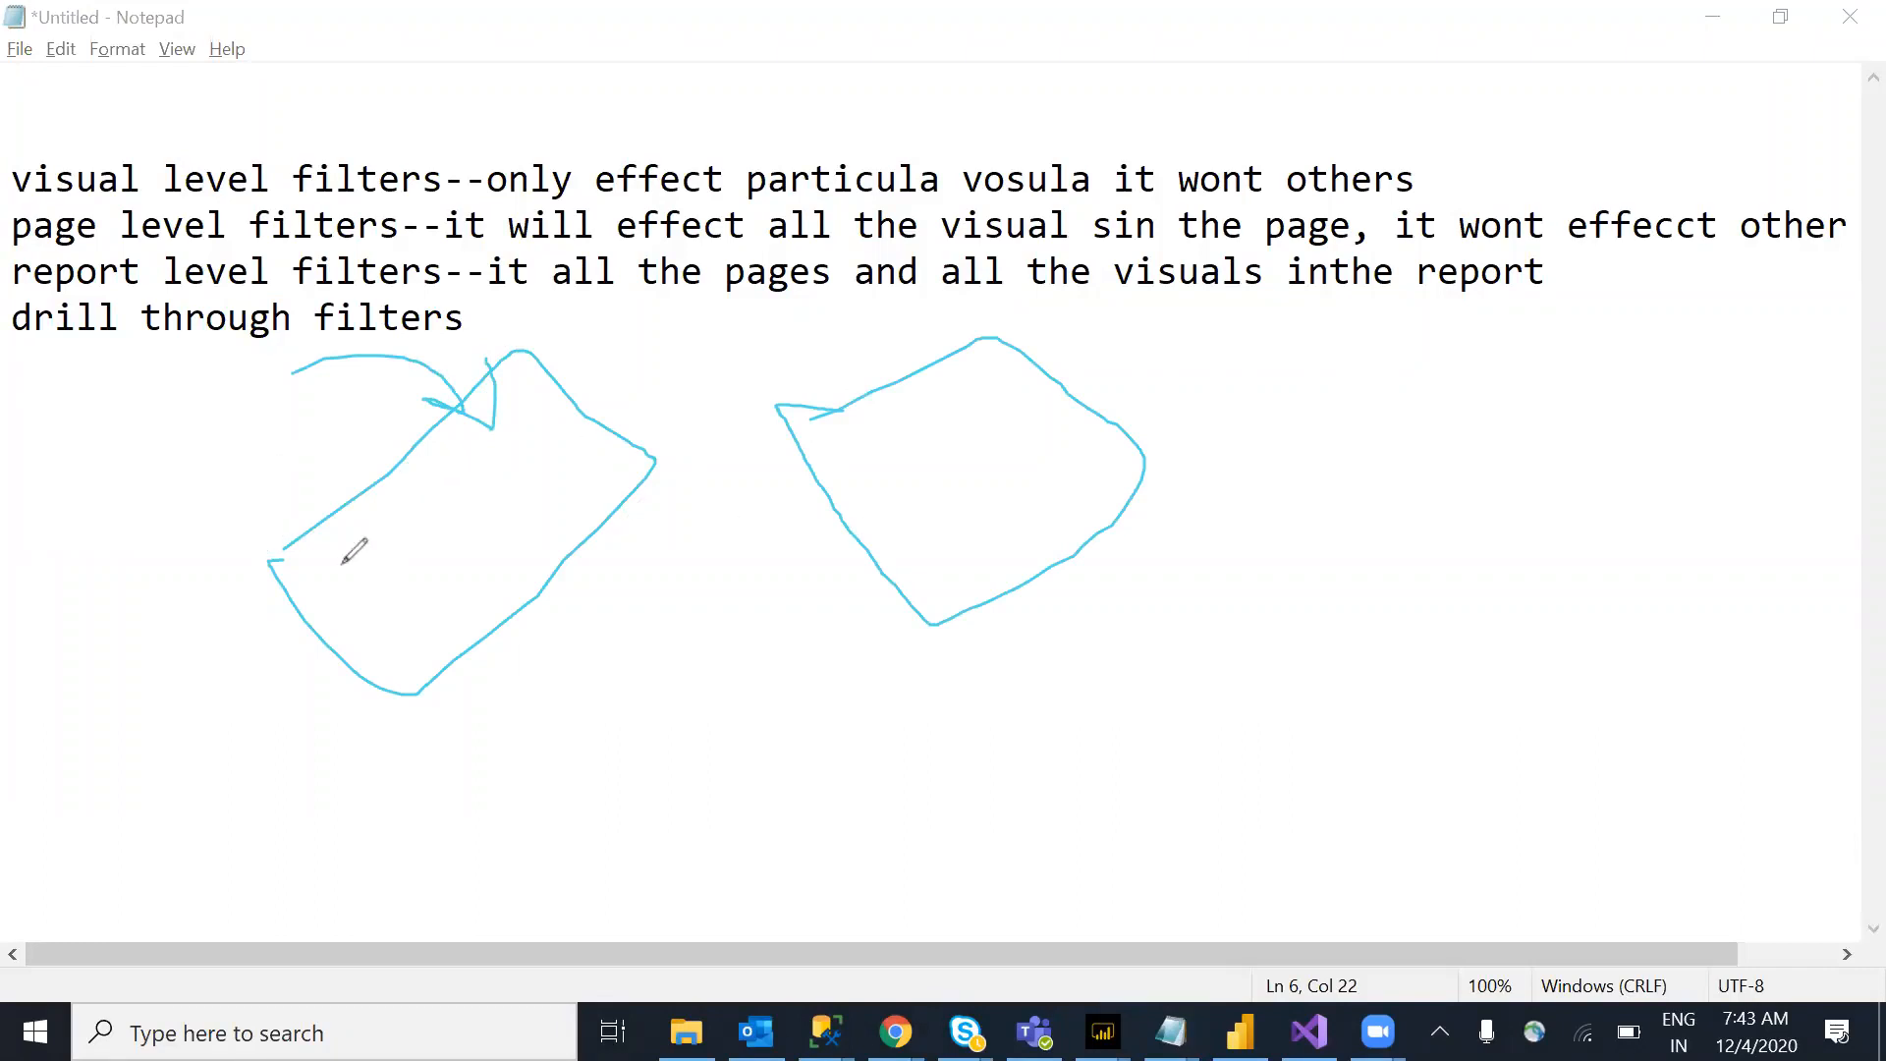
mouse_move(353, 548)
left_mouse_down()
mouse_move(413, 475)
mouse_move(510, 499)
mouse_move(429, 560)
left_mouse_up()
mouse_move(911, 450)
left_mouse_down()
mouse_move(1027, 417)
mouse_move(937, 513)
mouse_move(901, 462)
left_mouse_up()
mouse_move(223, 443)
left_mouse_down()
mouse_move(393, 477)
mouse_move(356, 494)
left_mouse_up()
mouse_move(407, 401)
left_mouse_down()
mouse_move(399, 503)
mouse_move(862, 420)
mouse_move(869, 442)
mouse_move(953, 460)
mouse_move(930, 387)
mouse_move(889, 462)
left_mouse_up()
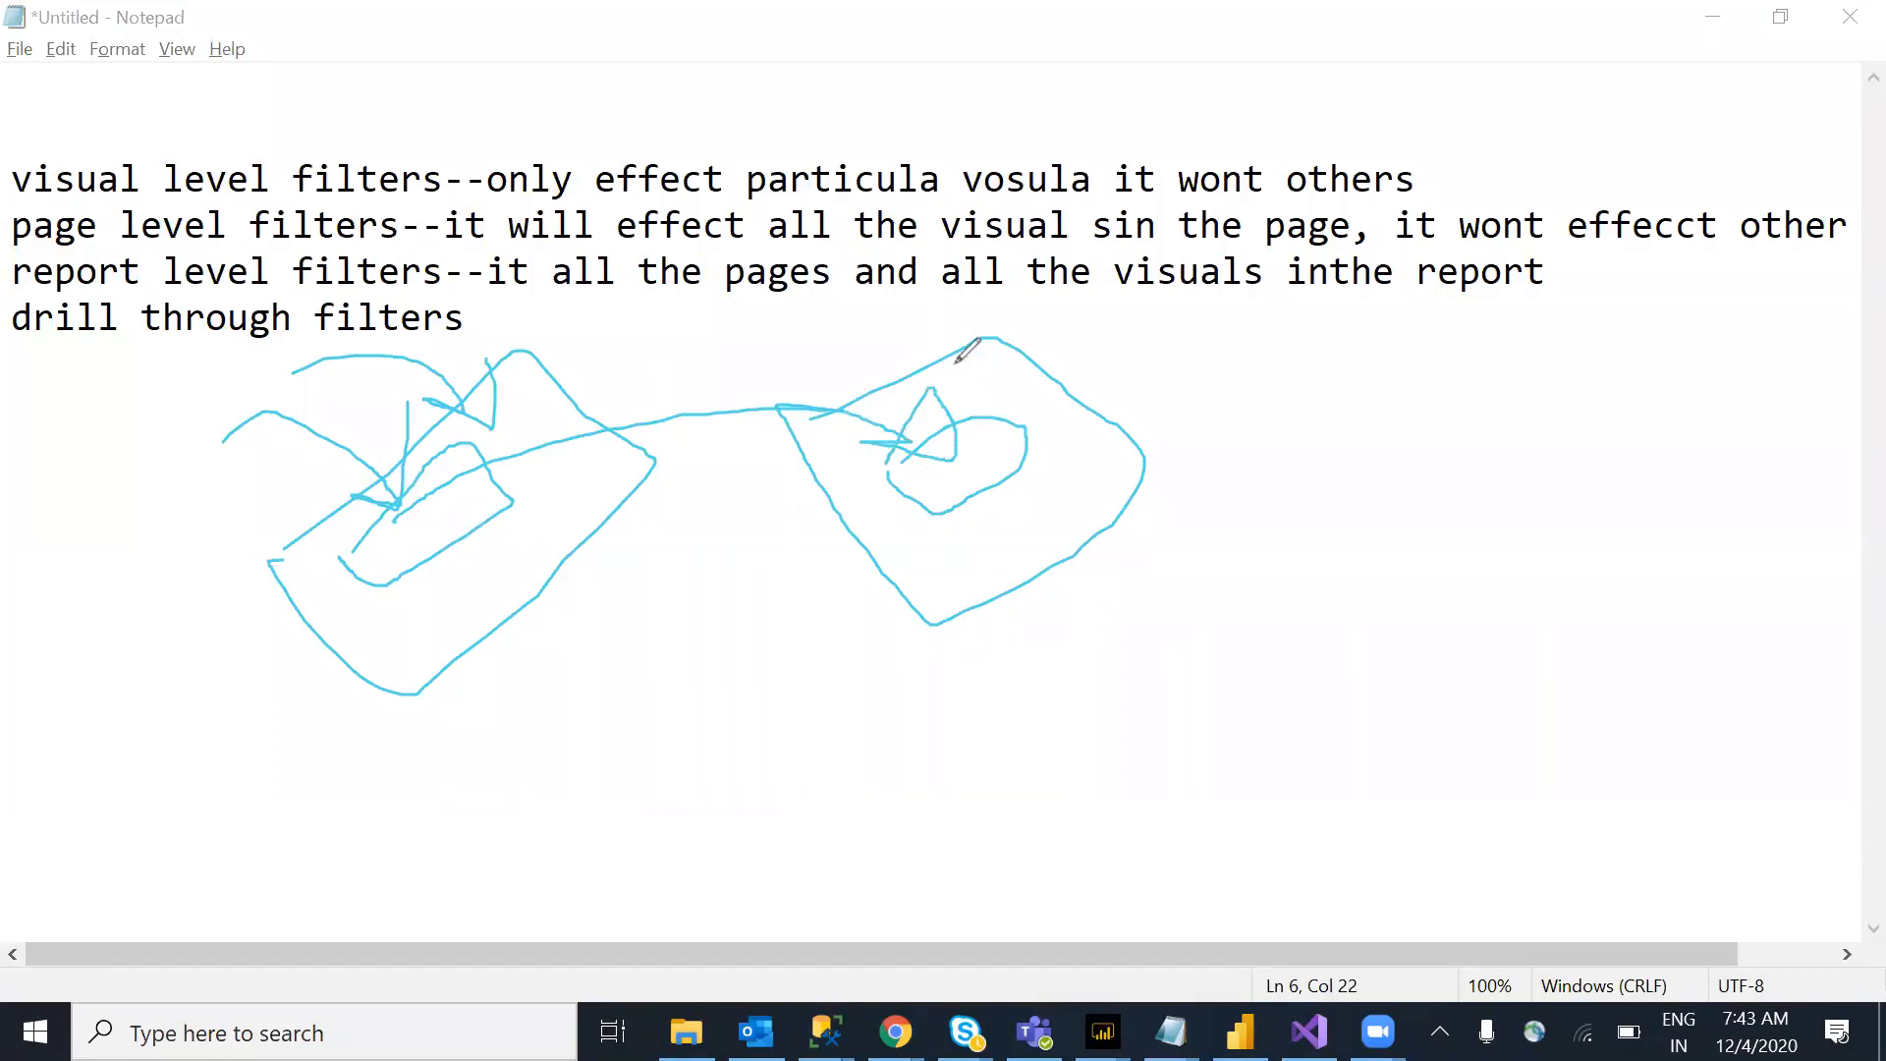
mouse_move(4, 417)
left_mouse_down()
mouse_move(236, 236)
mouse_move(261, 458)
left_mouse_up()
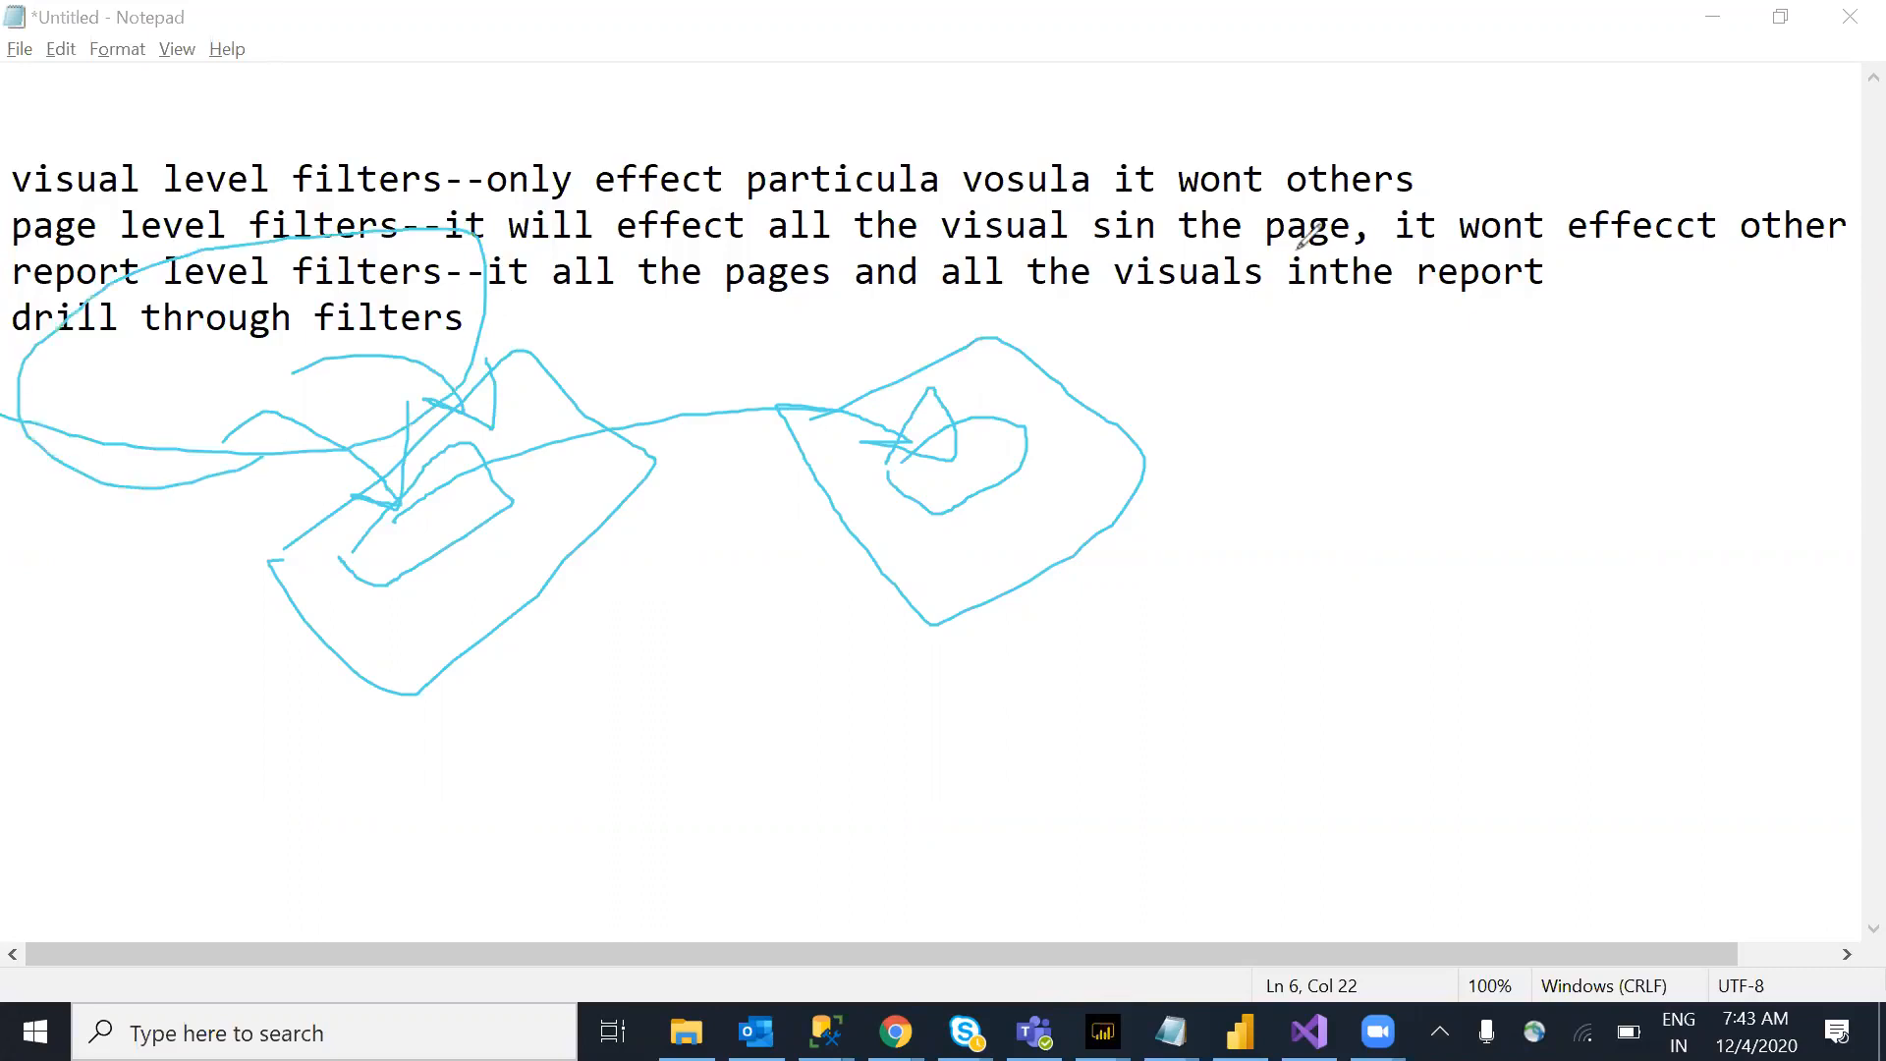
left_click(1305, 210)
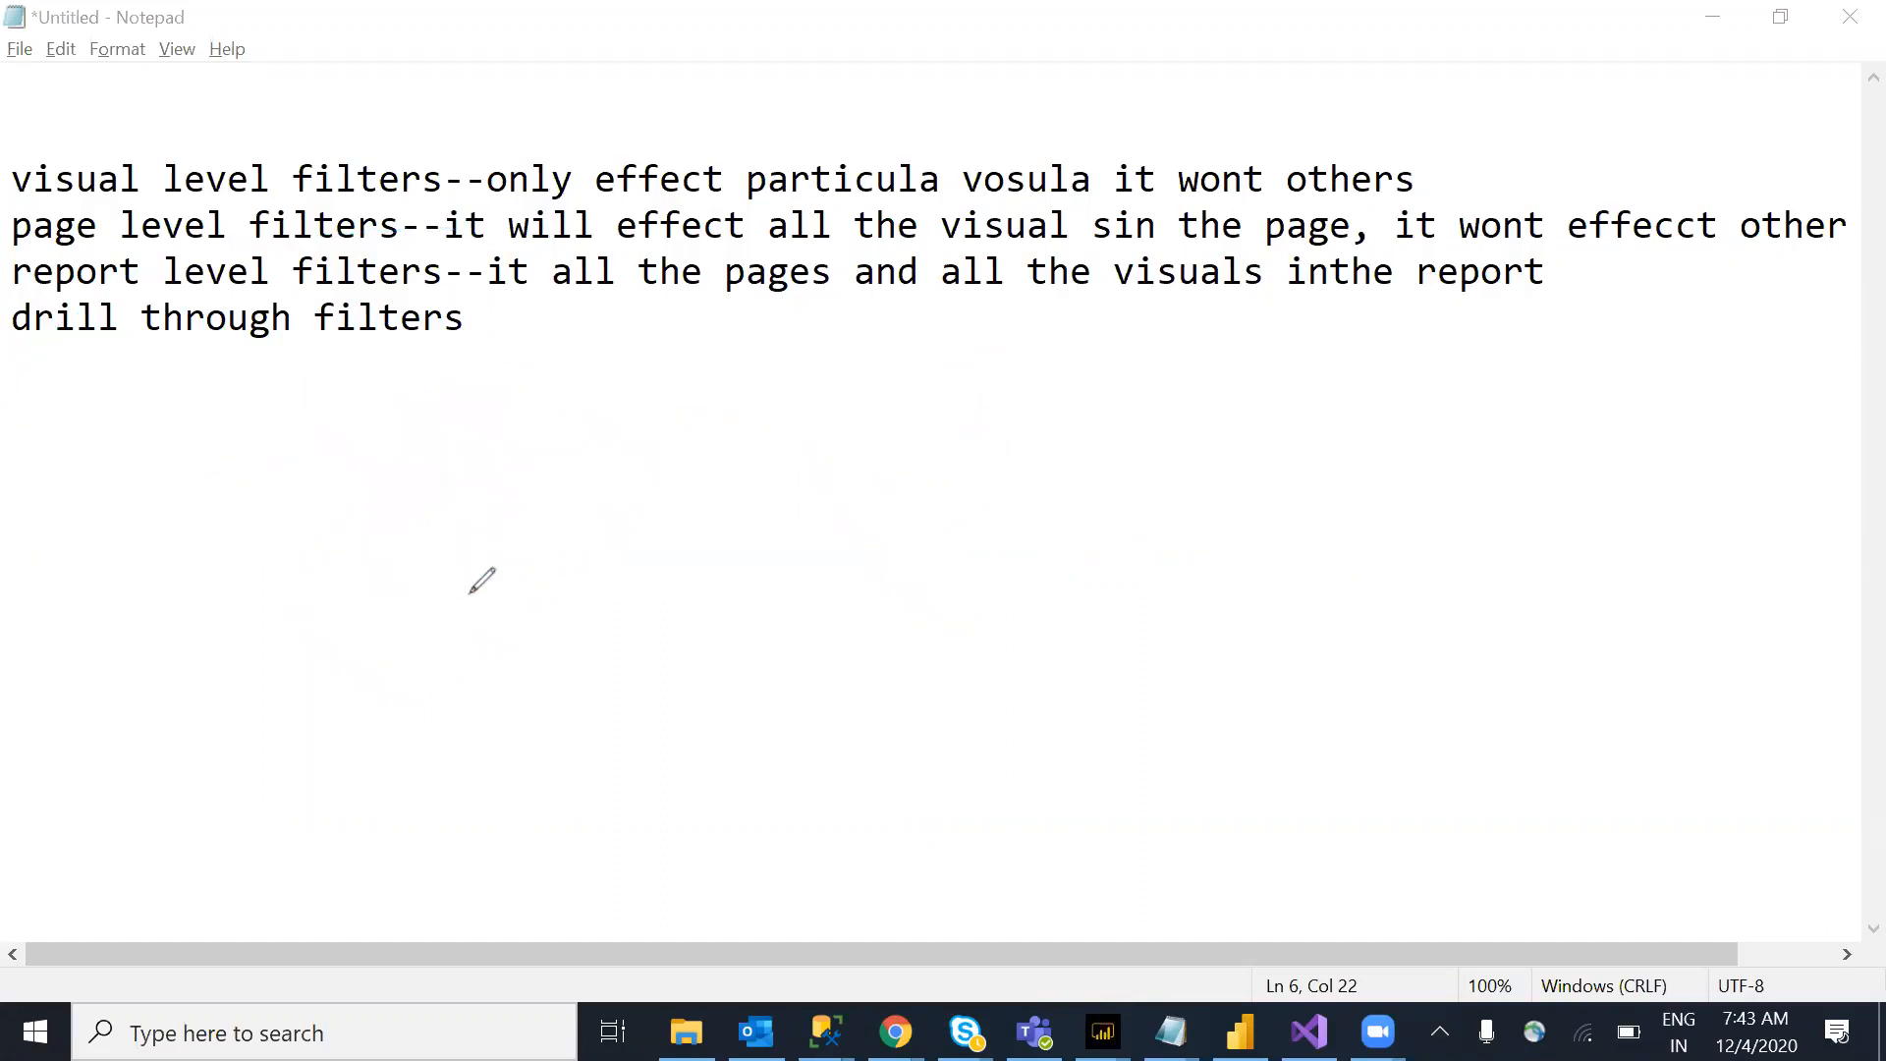
Step: Sketch a page outline with incoming and outgoing arrows and a second outline linking an inner shape to an outside circle, and clear them
mouse_move(321, 502)
left_mouse_down()
mouse_move(687, 836)
mouse_move(755, 384)
mouse_move(548, 357)
left_mouse_up()
left_click_drag(404, 462, 316, 500)
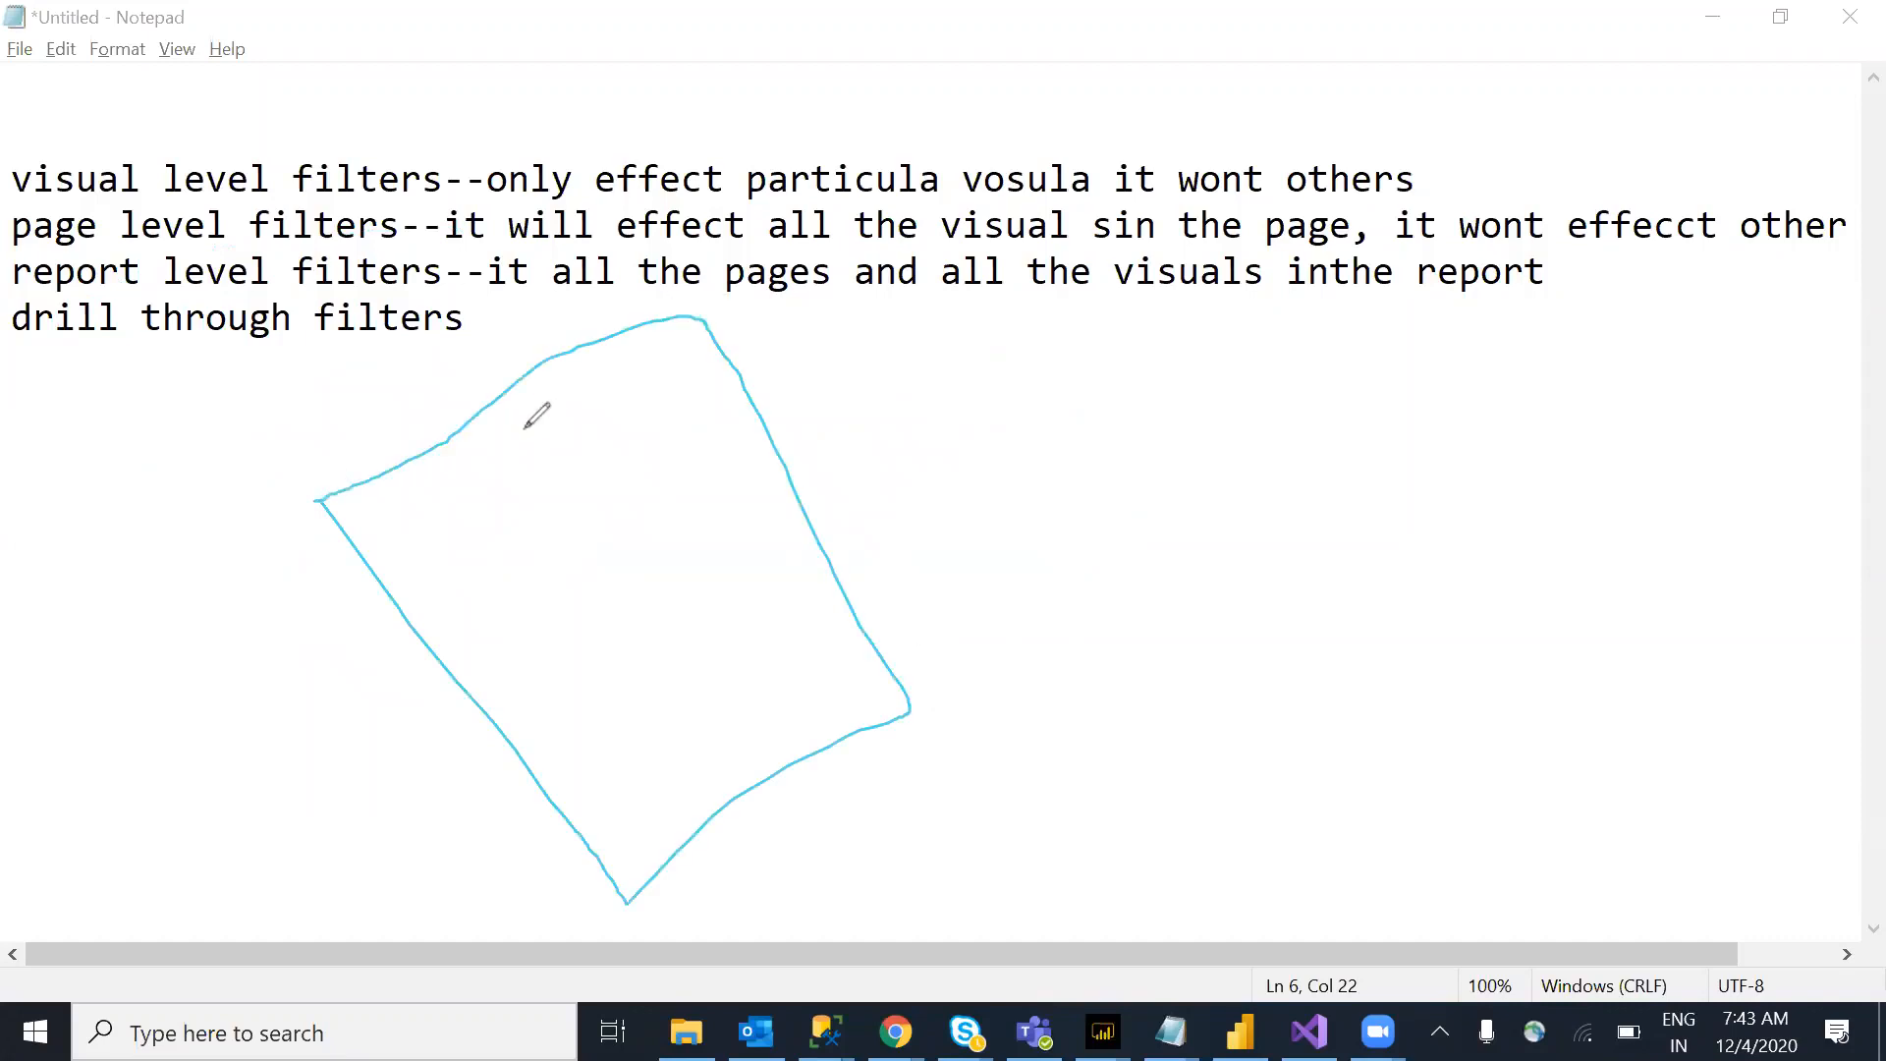
mouse_move(541, 613)
left_mouse_down()
mouse_move(380, 387)
mouse_move(388, 449)
left_mouse_up()
left_click_drag(350, 330, 425, 395)
mouse_move(455, 253)
left_mouse_down()
mouse_move(674, 511)
mouse_move(649, 520)
mouse_move(705, 543)
left_mouse_up()
left_click_drag(679, 458, 707, 543)
mouse_move(1043, 423)
left_mouse_down()
mouse_move(1476, 306)
mouse_move(1301, 604)
mouse_move(1087, 503)
mouse_move(1043, 421)
left_mouse_up()
left_click(1185, 483)
left_click_drag(1186, 483, 1218, 514)
left_click_drag(1220, 596, 1508, 597)
mouse_move(1538, 509)
left_mouse_down()
mouse_move(1530, 560)
mouse_move(1668, 514)
mouse_move(1525, 512)
left_mouse_up()
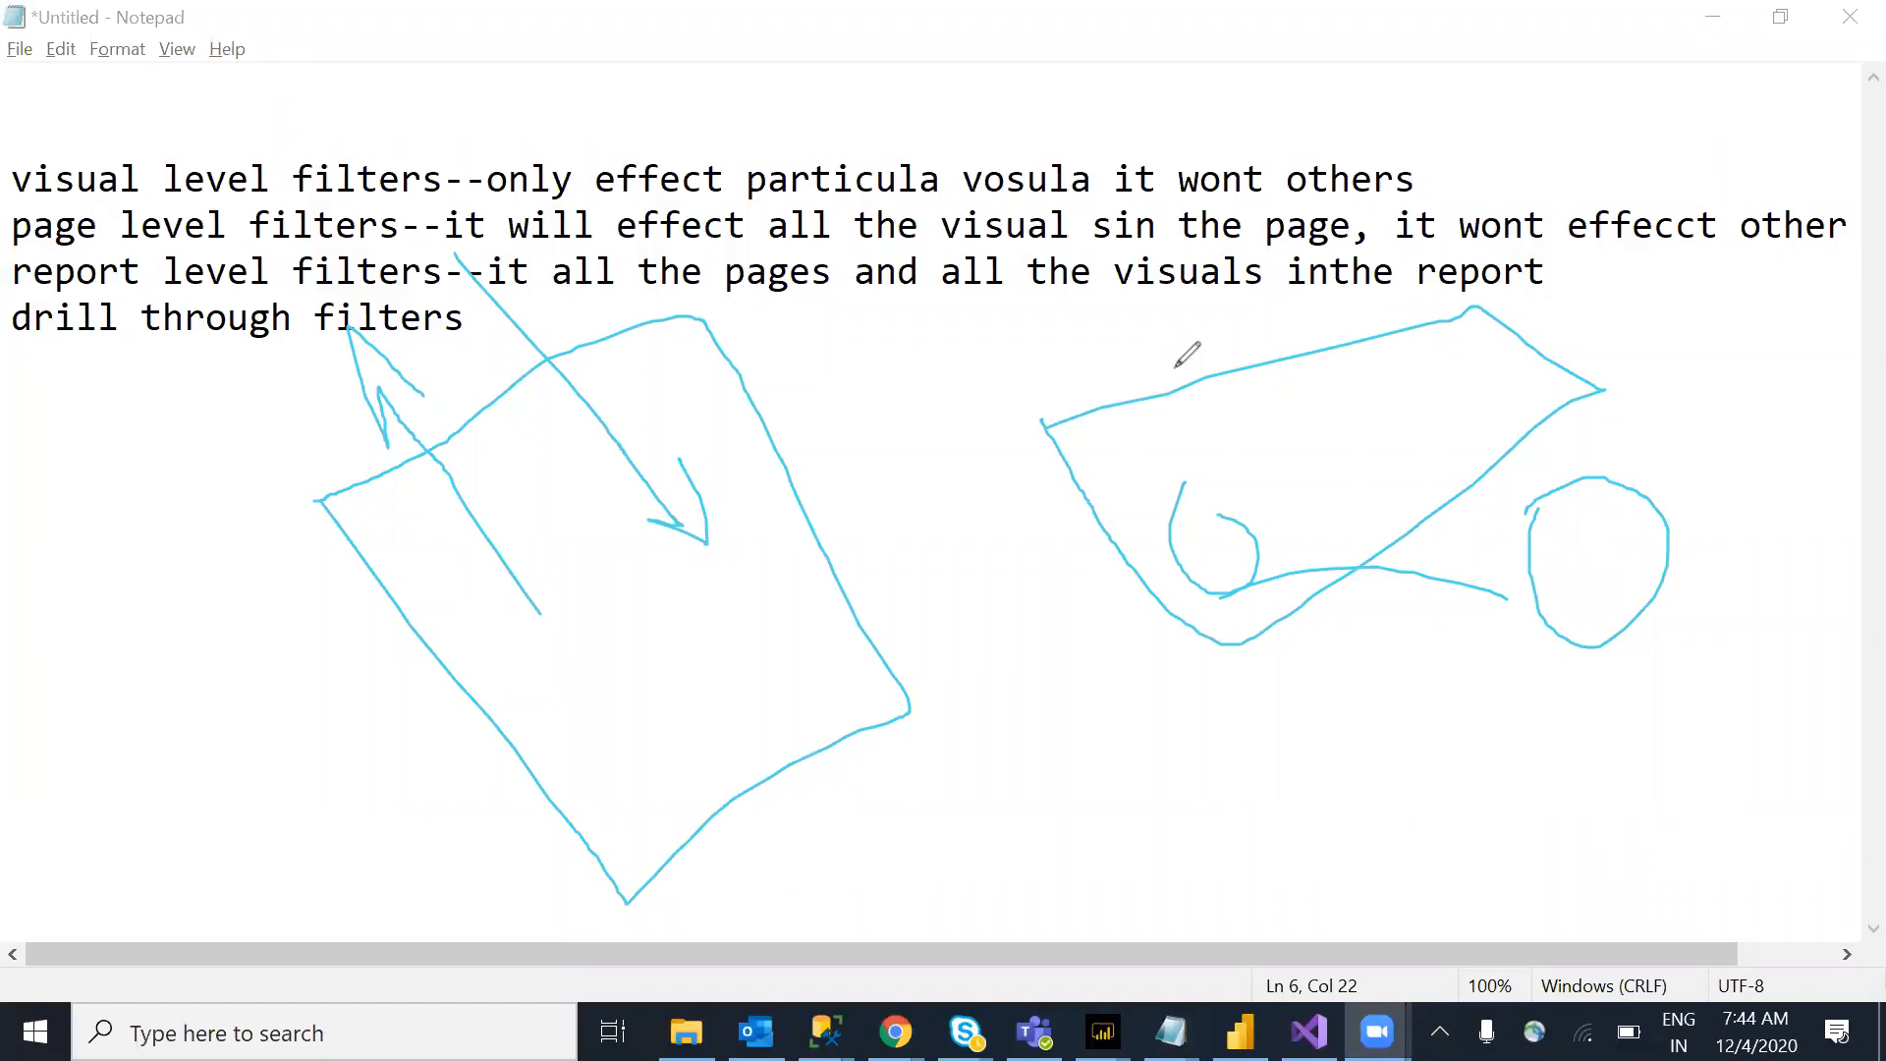
left_click(1335, 205)
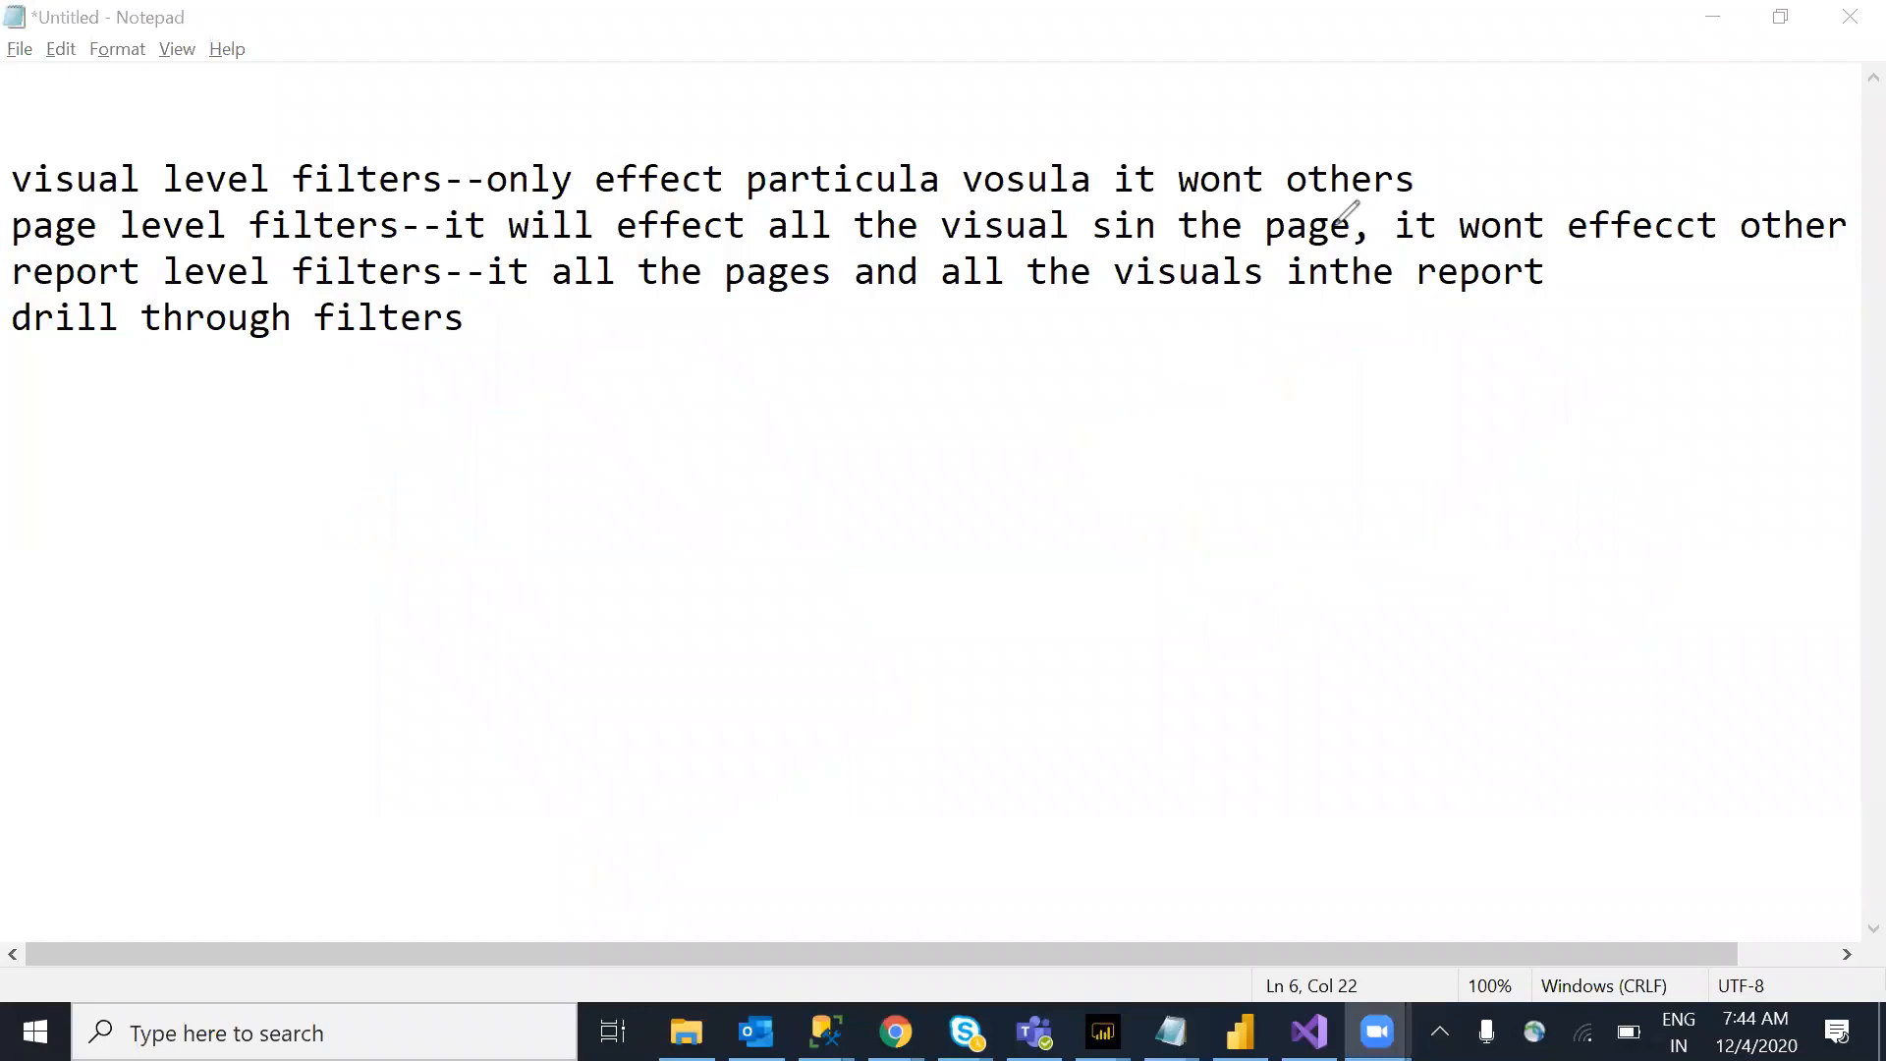
Step: Sketch a long arrow and a large page outline linked by an arrow to a smaller one, and erase the annotations
left_click_drag(1169, 543, 1603, 378)
mouse_move(464, 563)
left_mouse_down()
mouse_move(502, 687)
mouse_move(450, 569)
left_mouse_up()
left_click_drag(866, 429, 997, 340)
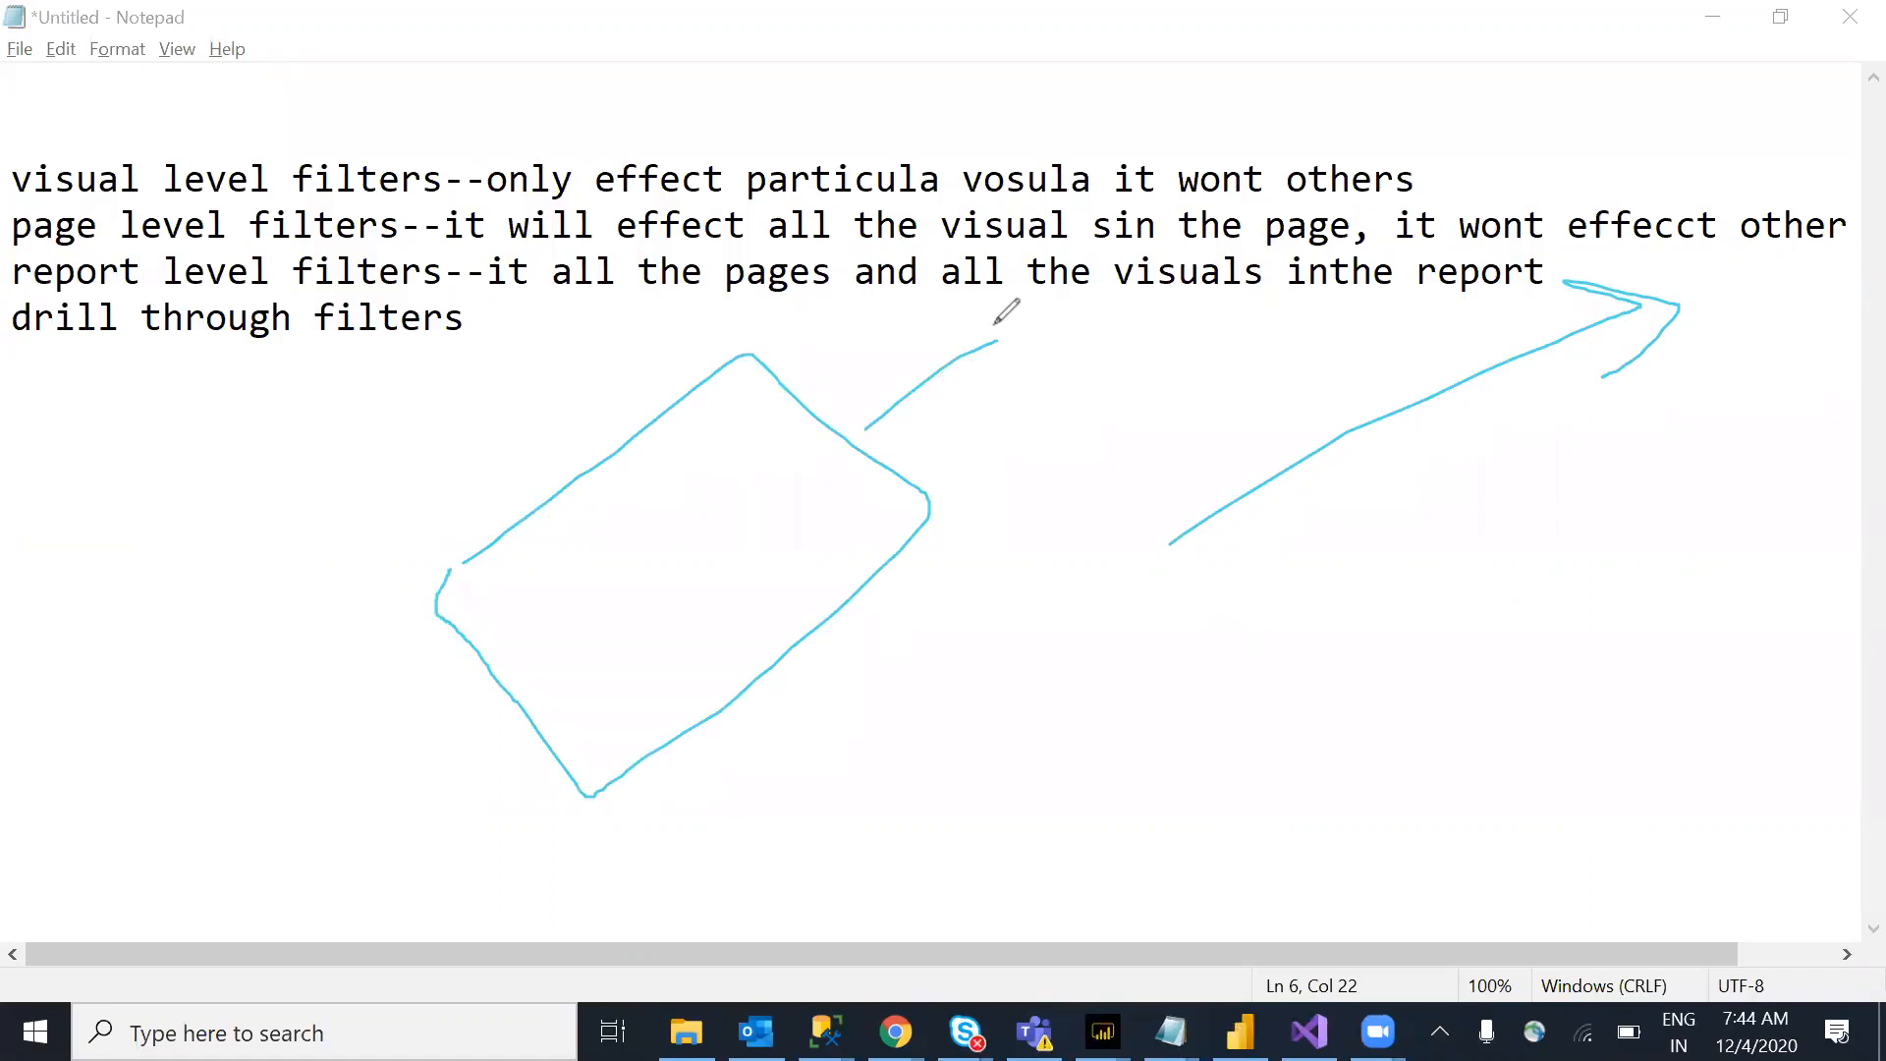
mouse_move(961, 288)
left_mouse_down()
mouse_move(1061, 446)
mouse_move(1179, 391)
mouse_move(1011, 253)
mouse_move(946, 297)
left_mouse_up()
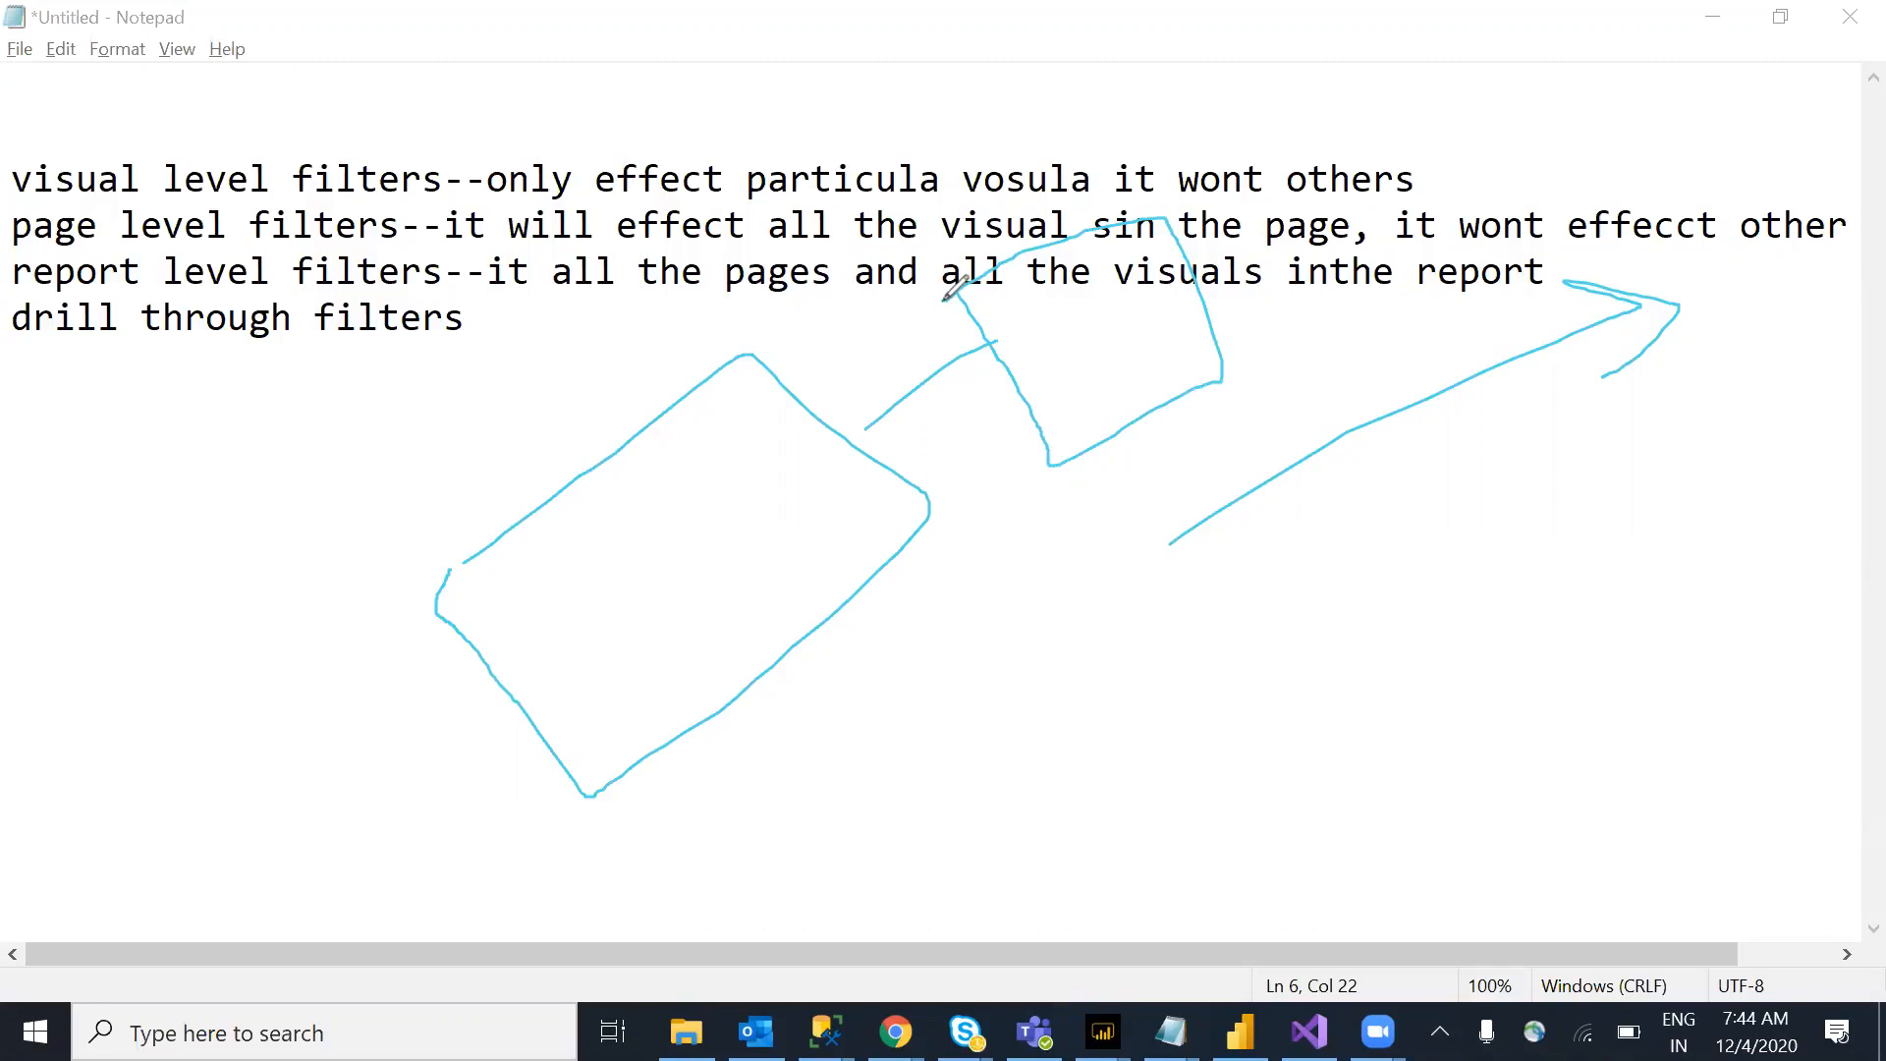
mouse_move(835, 450)
left_mouse_down()
mouse_move(992, 336)
mouse_move(958, 327)
mouse_move(994, 342)
mouse_move(990, 368)
left_mouse_up()
left_click_drag(836, 464, 984, 342)
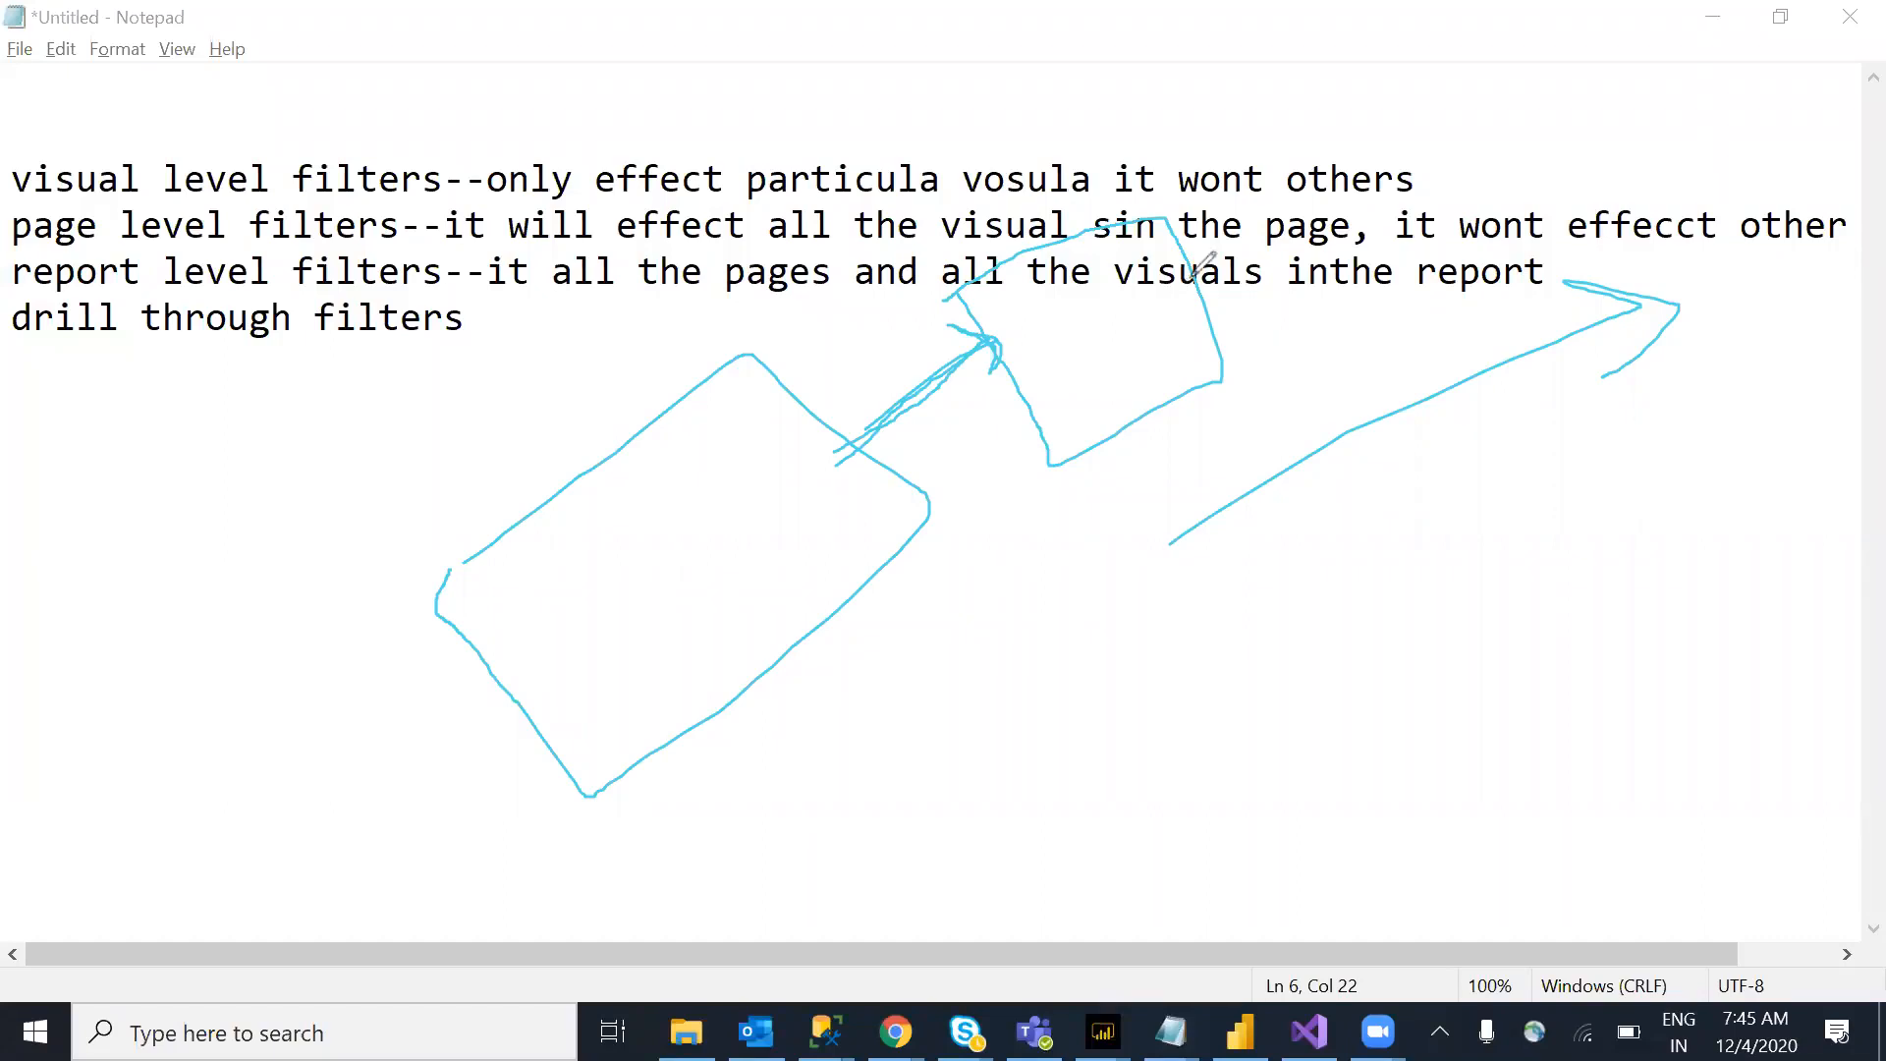
key("e")
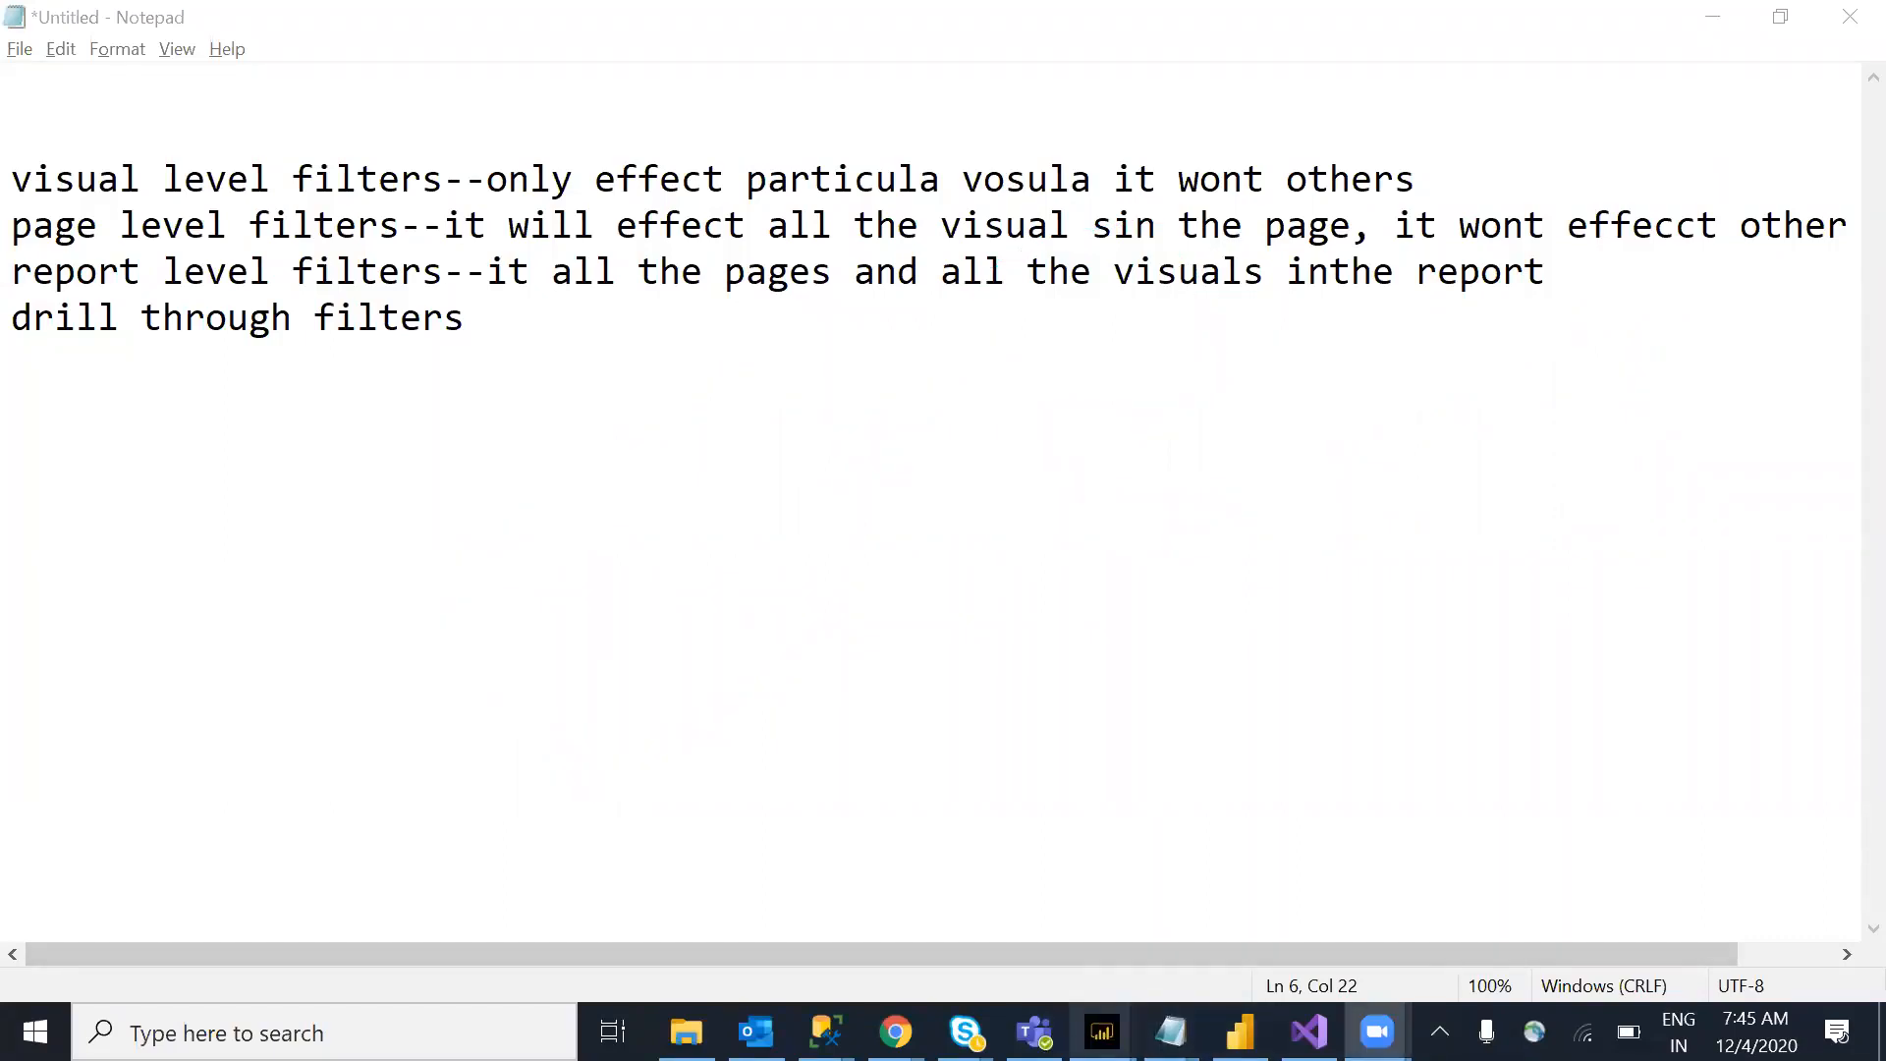
Step: Switch back to Power BI Desktop and examine the drill-through fields of page2
mouse_move(1102, 1031)
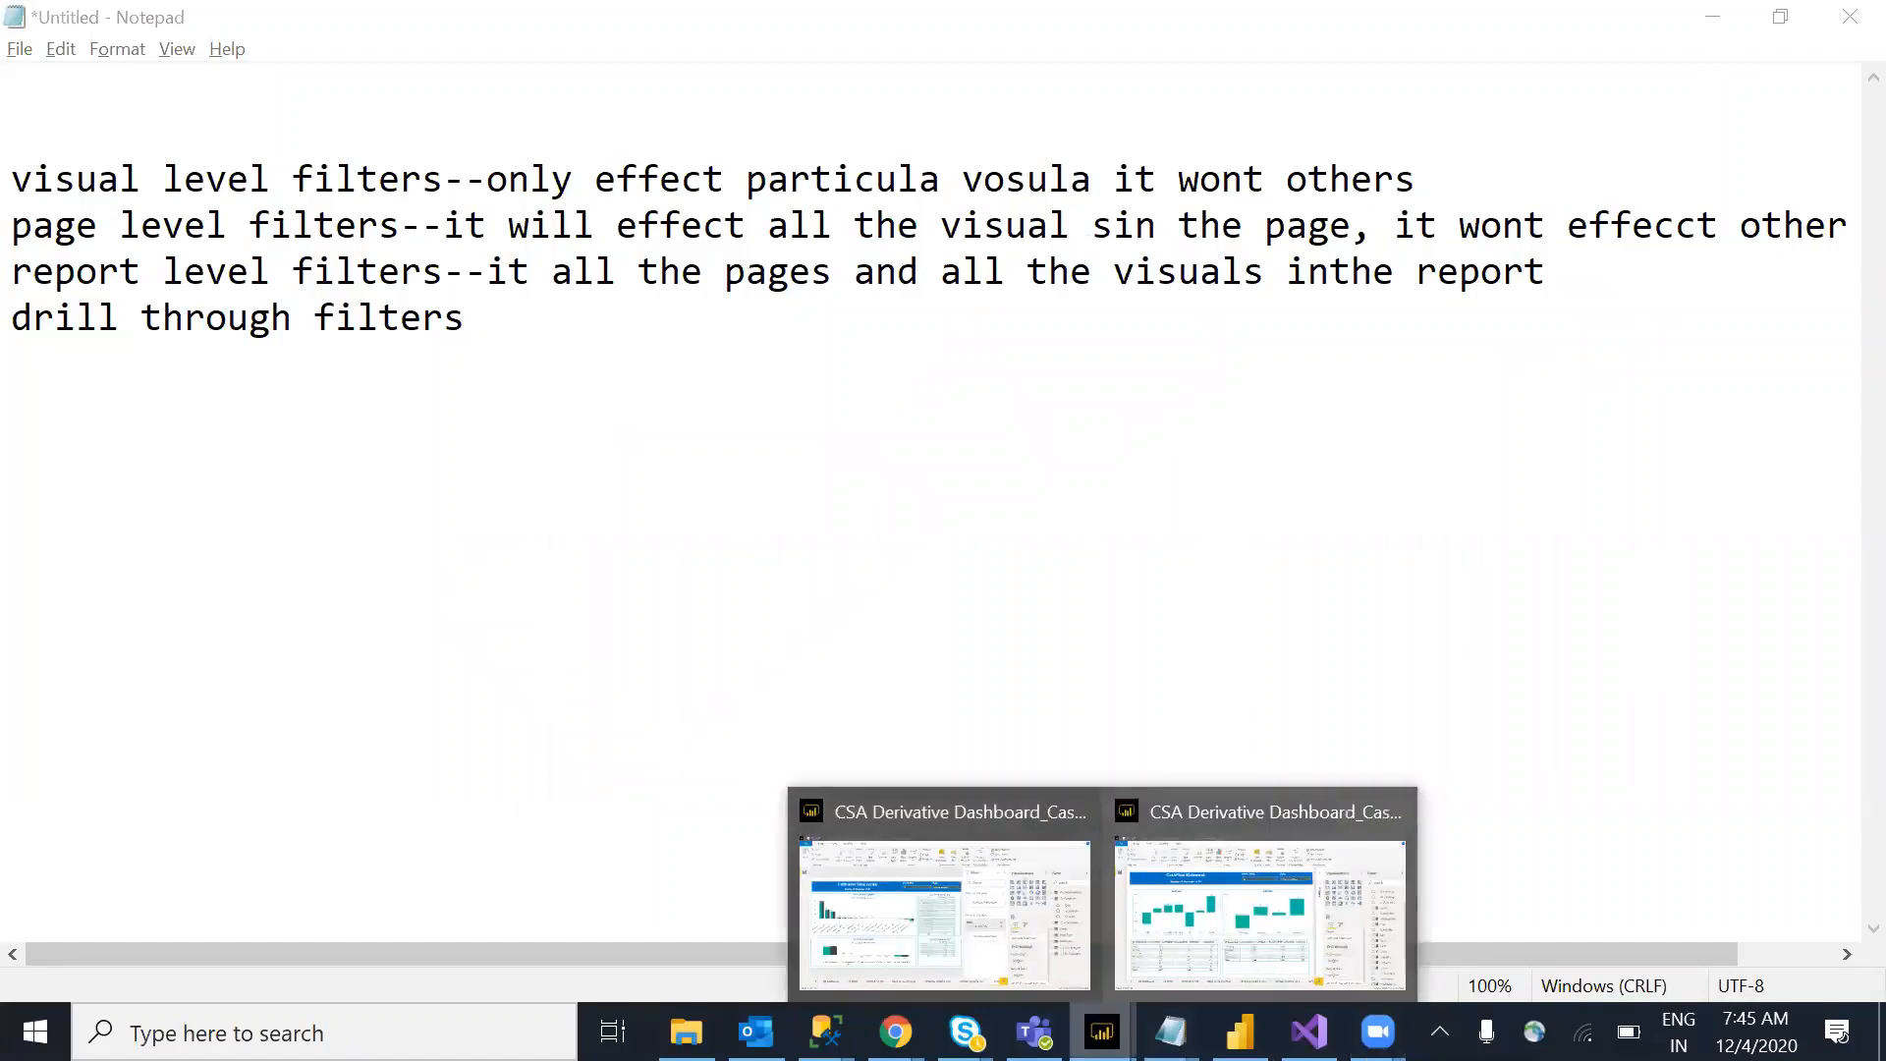
left_click(1240, 1031)
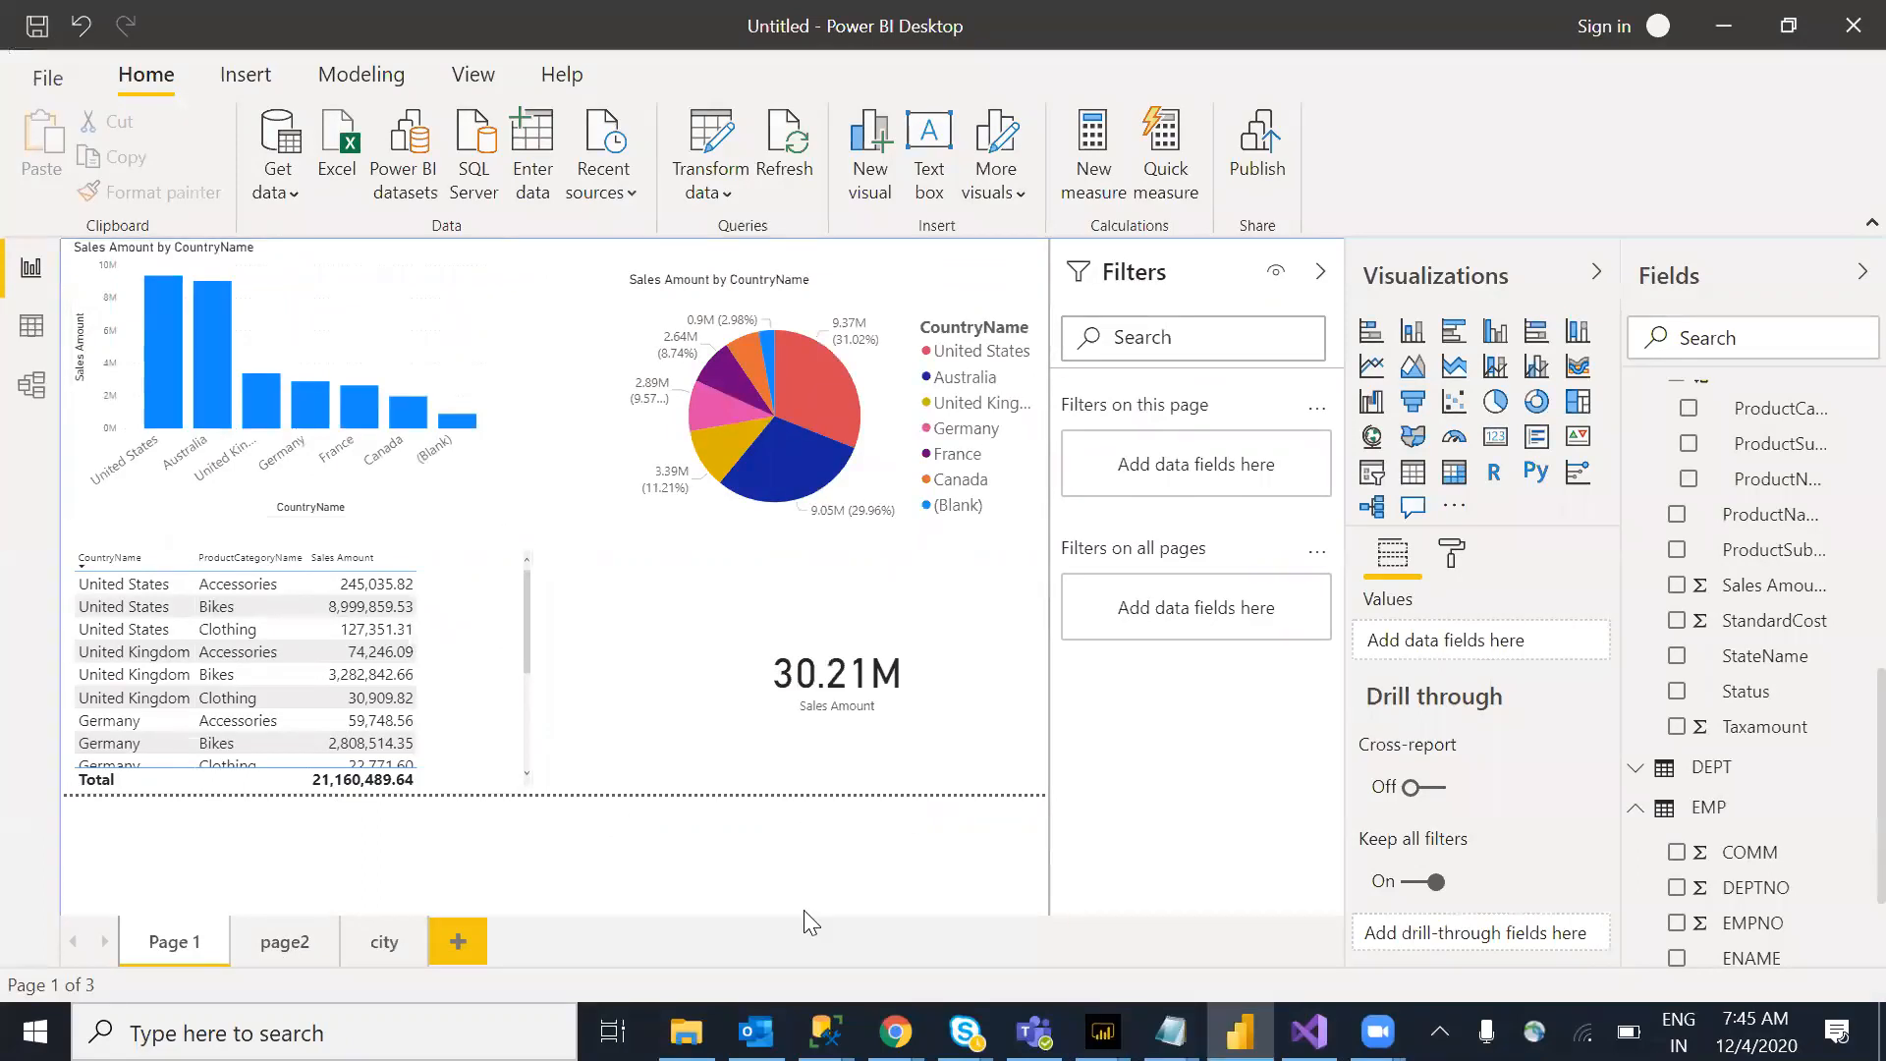
left_click(281, 955)
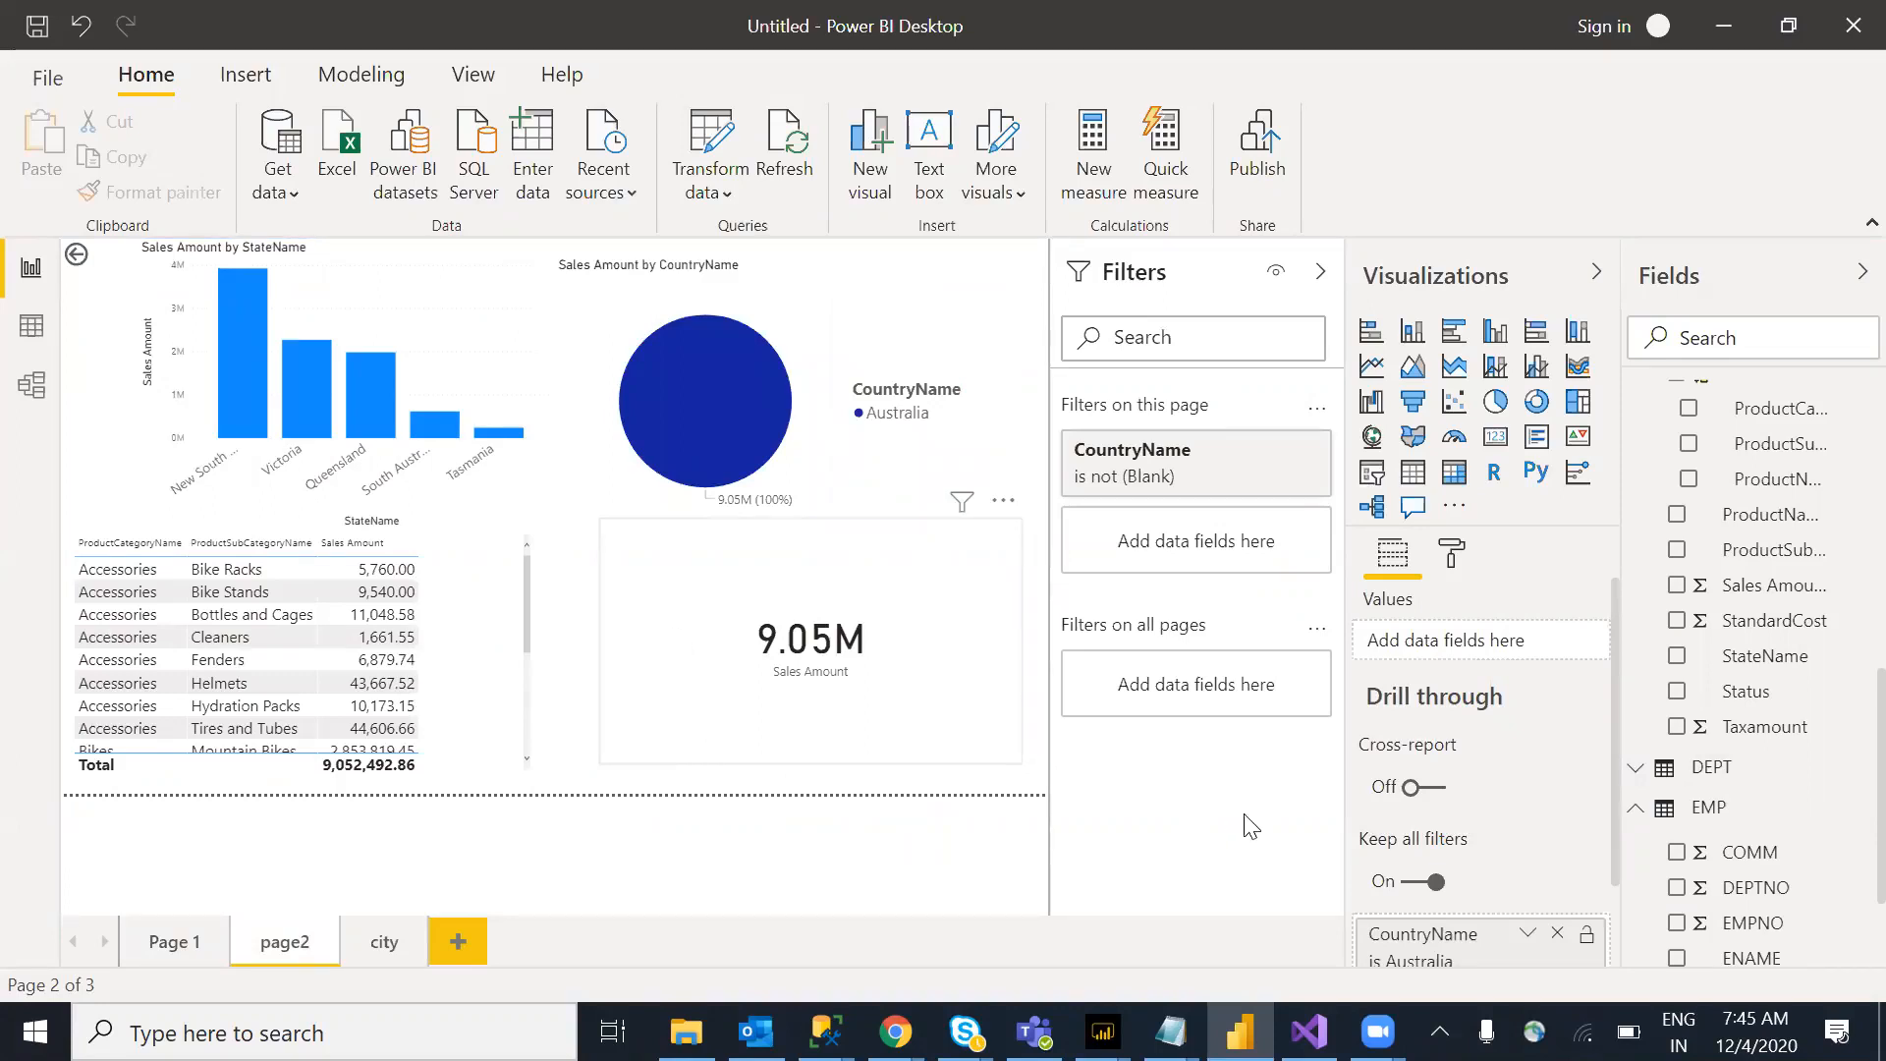
scroll(1611, 605, "down", 2)
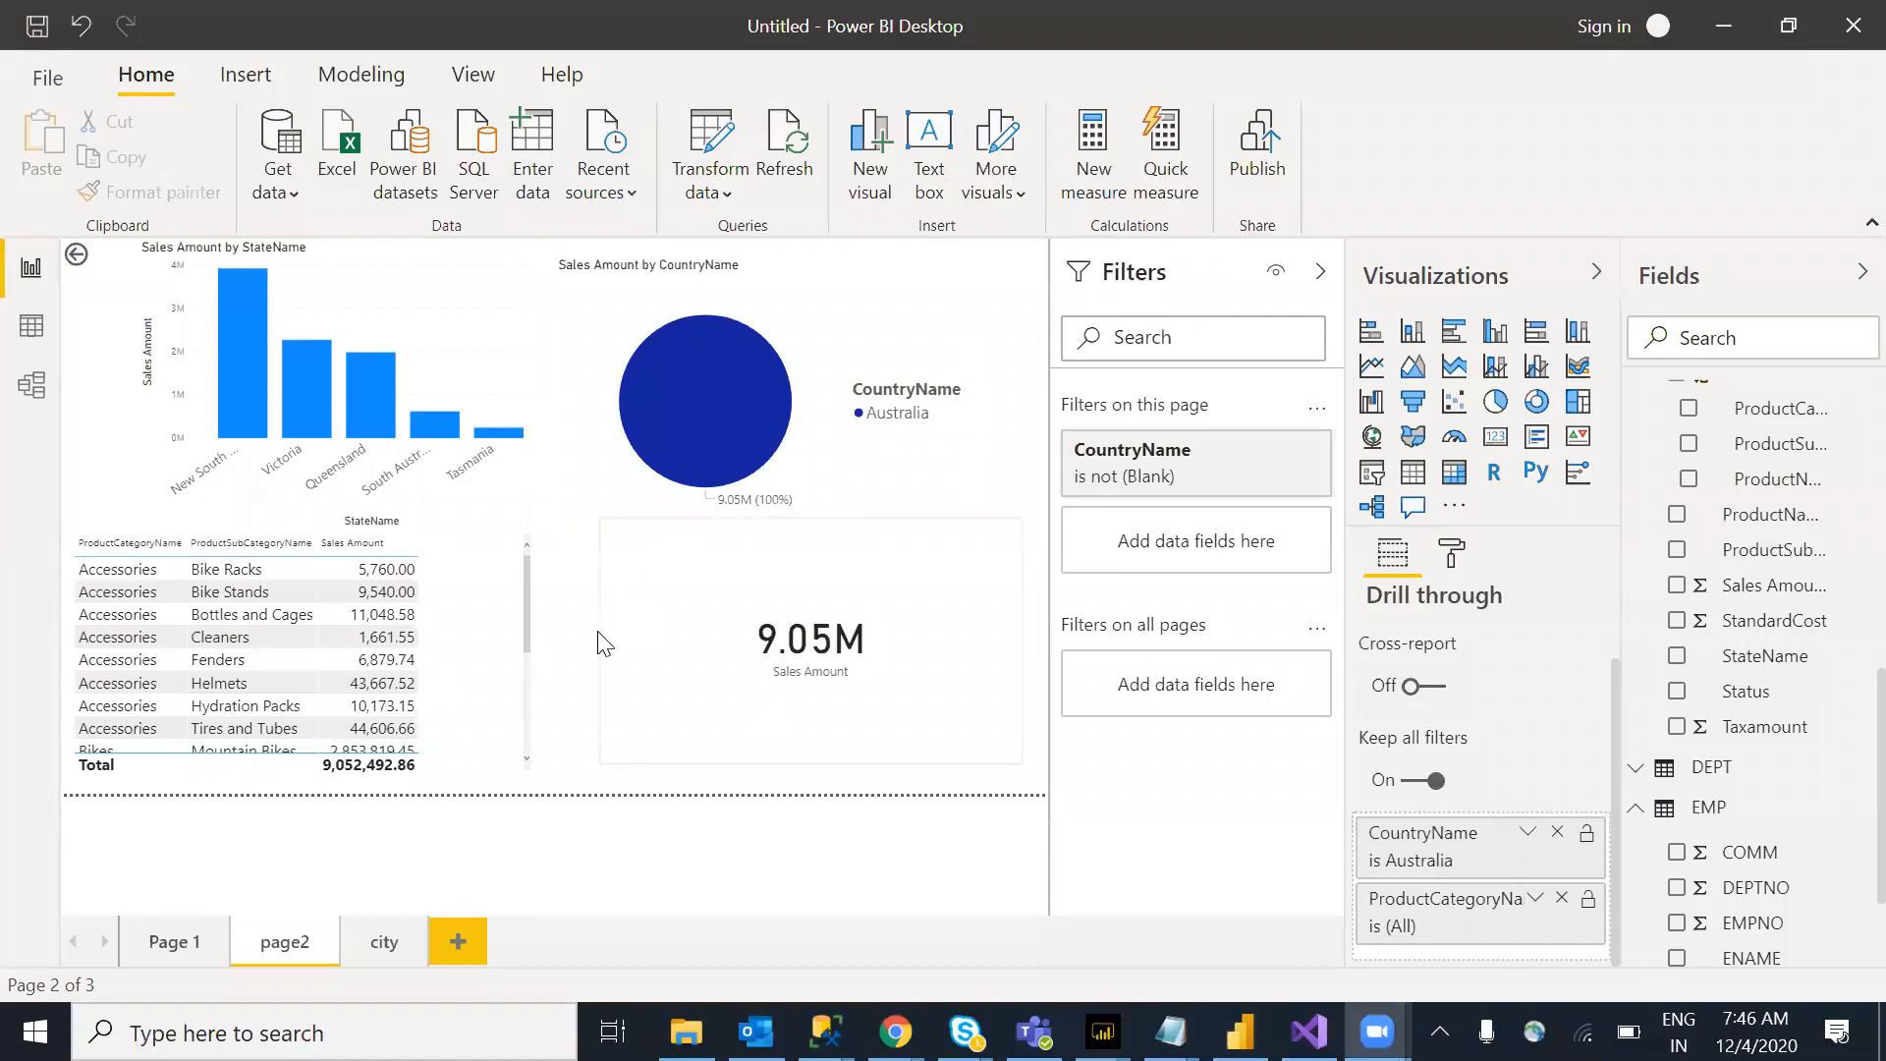
left_click(581, 636)
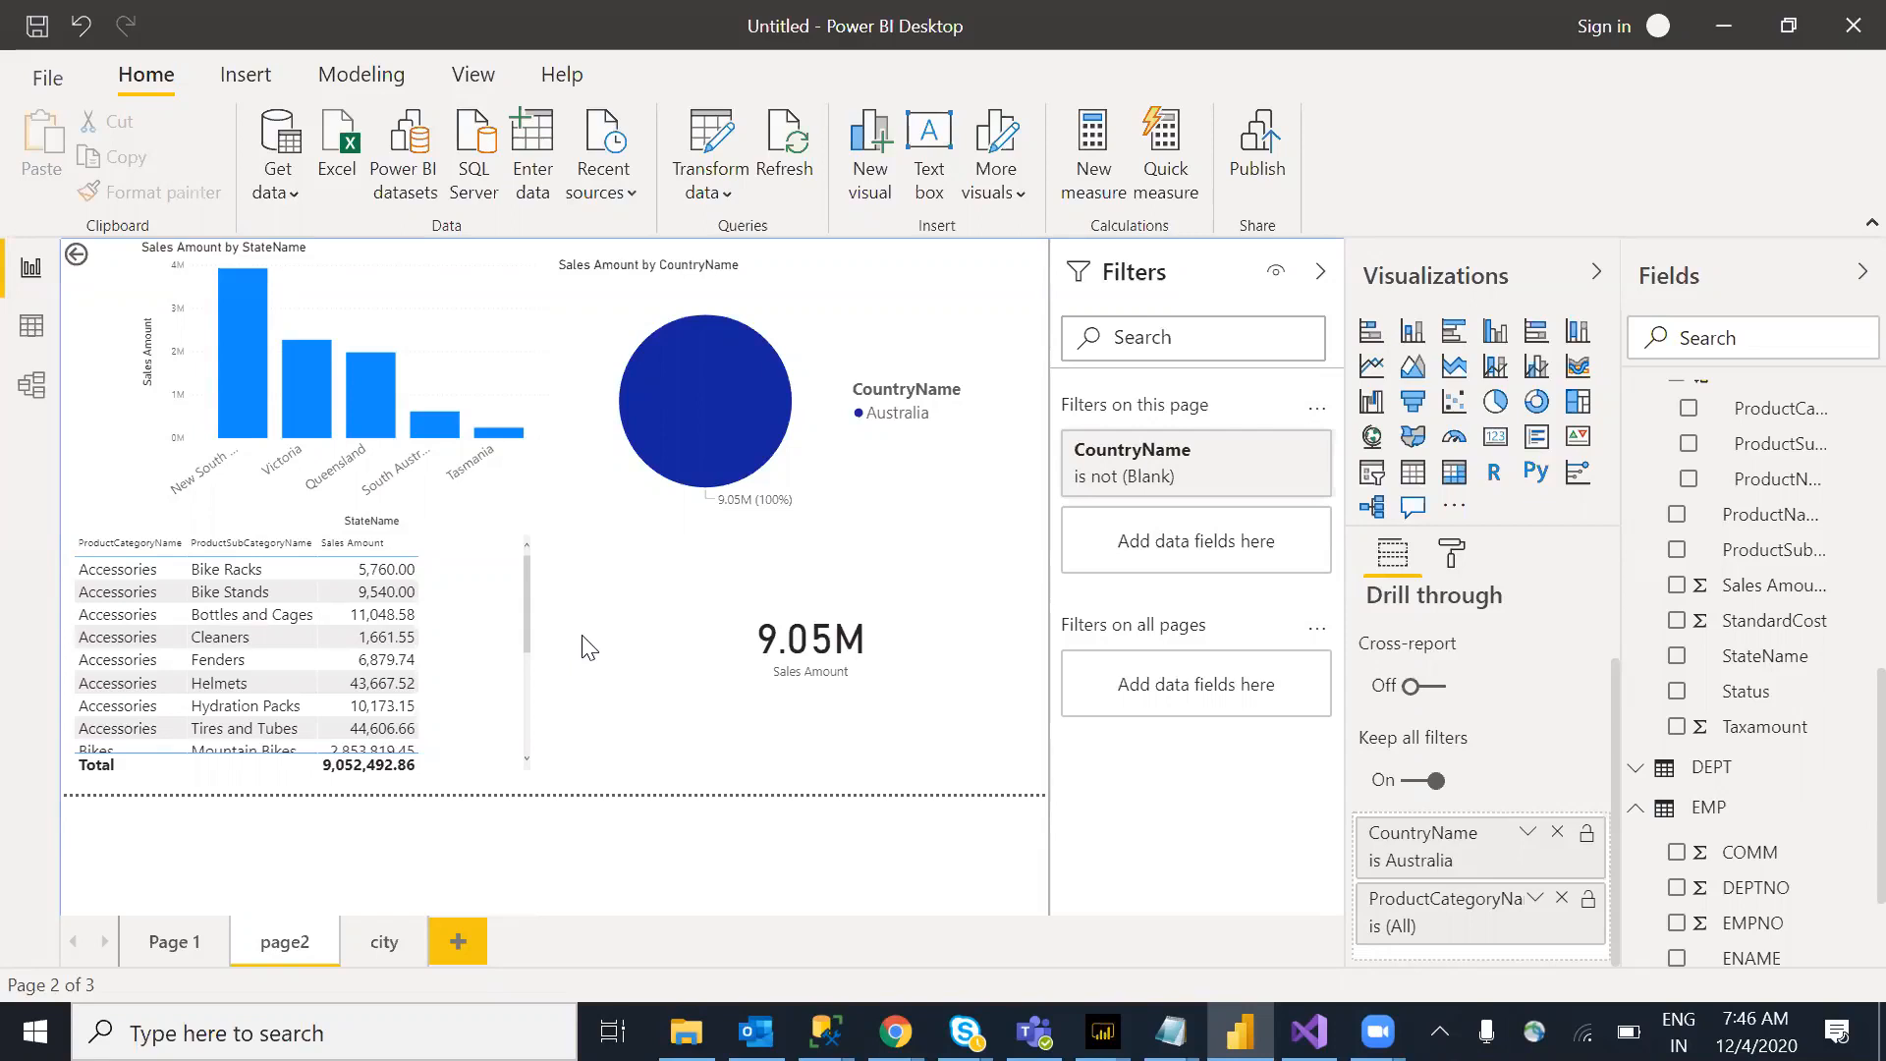
Step: Return to Page 1, view the commands available for the Data table, and add a blank report page
left_click(167, 942)
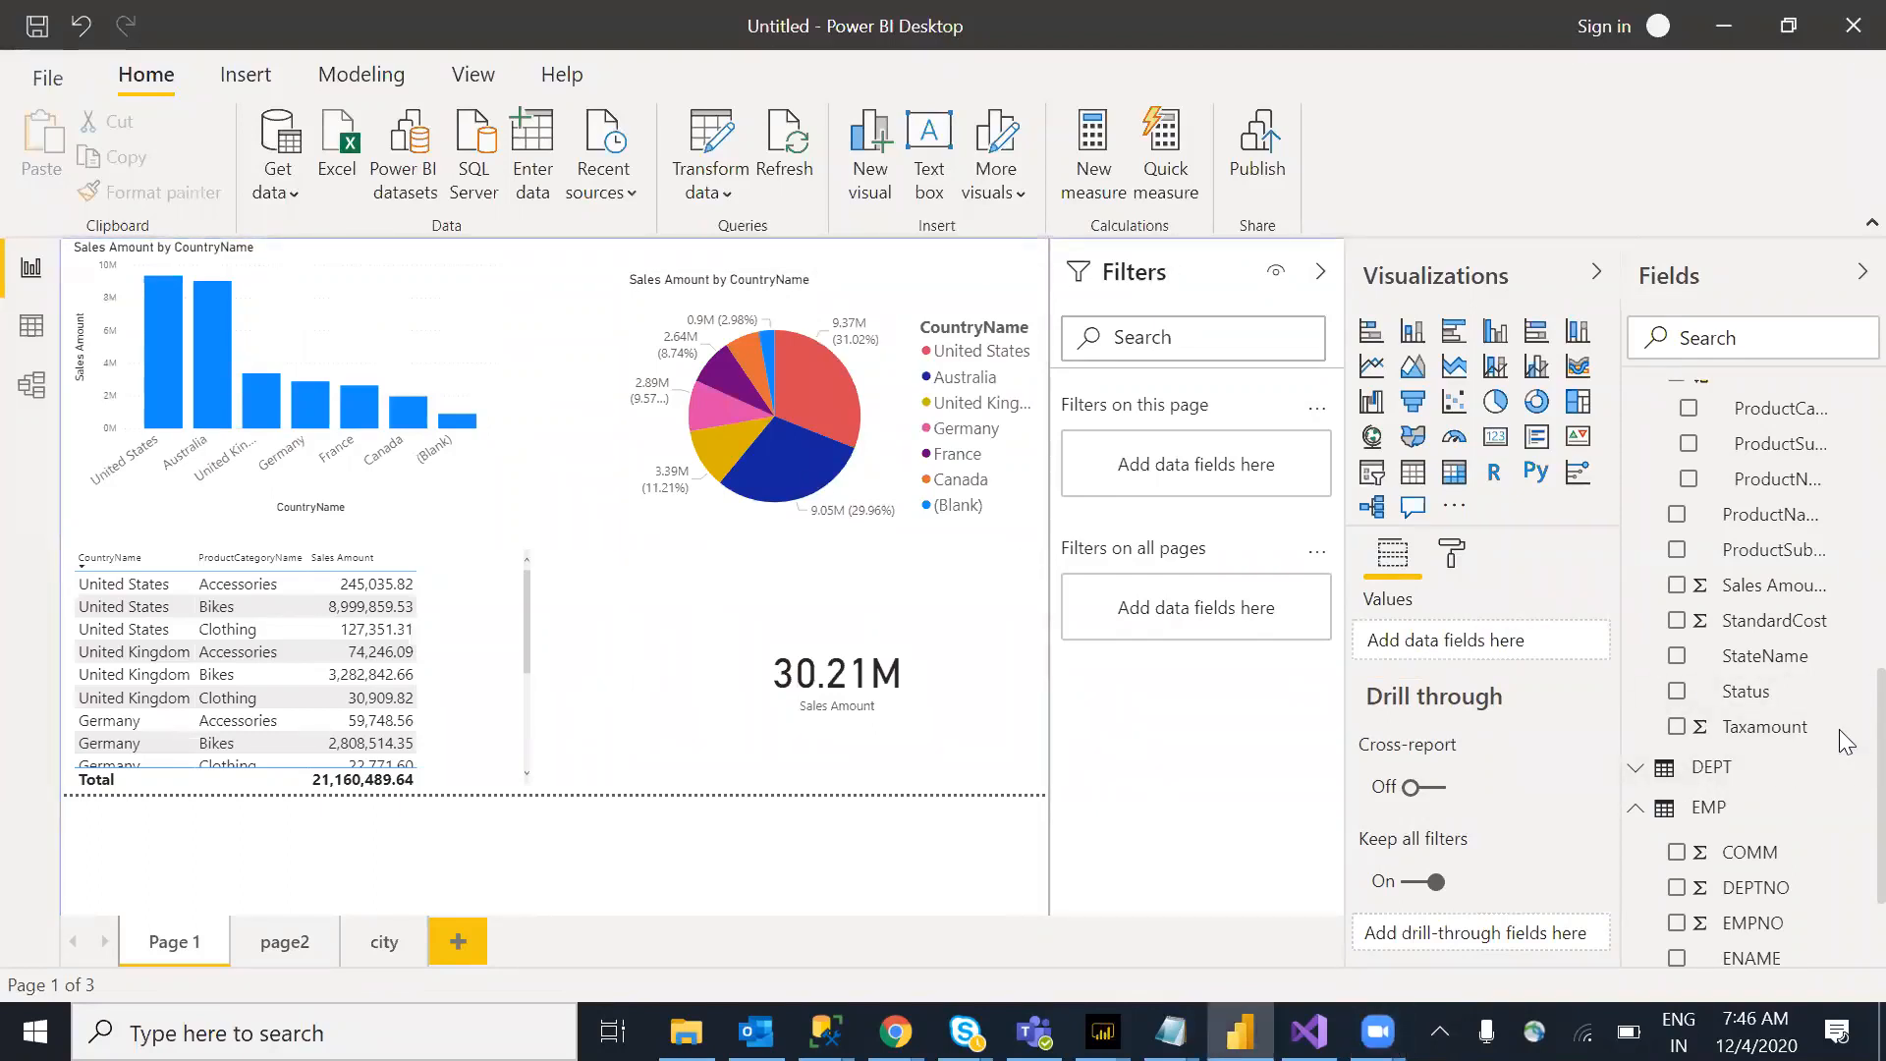
scroll(1847, 536, "up", 10)
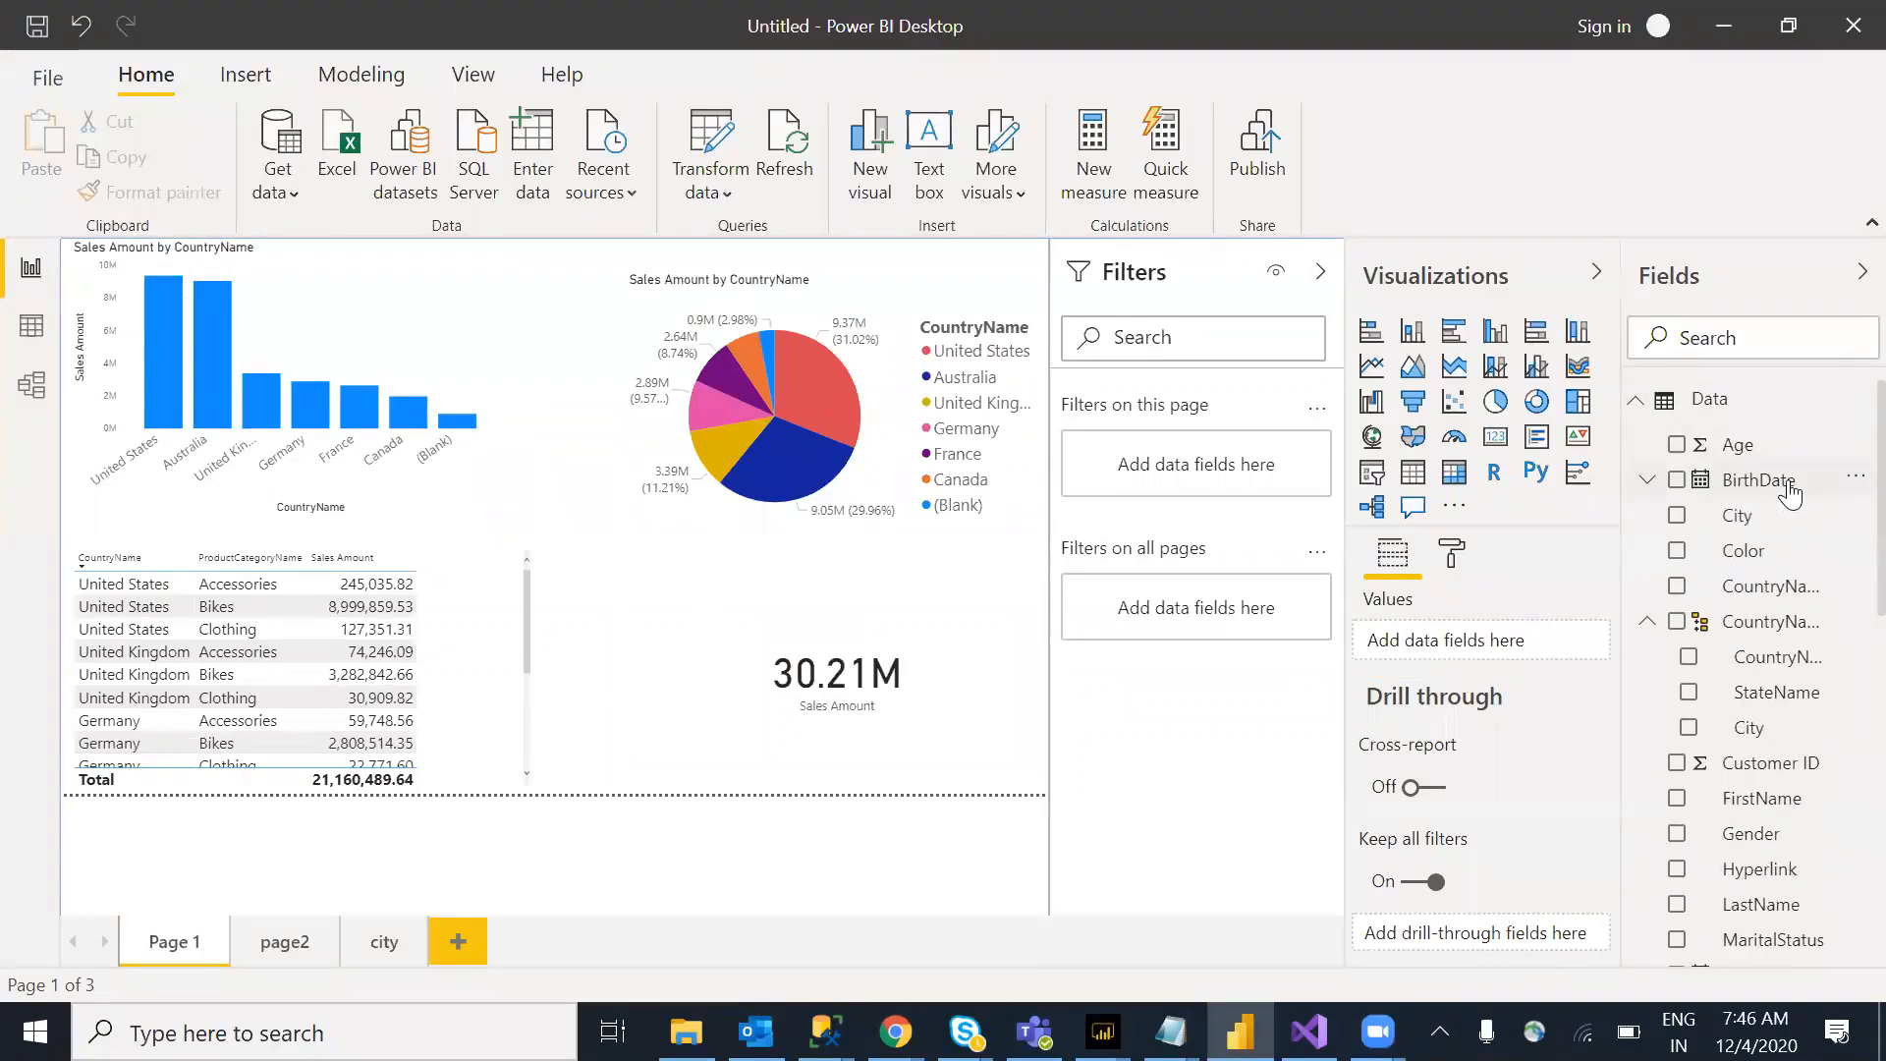
right_click(1719, 403)
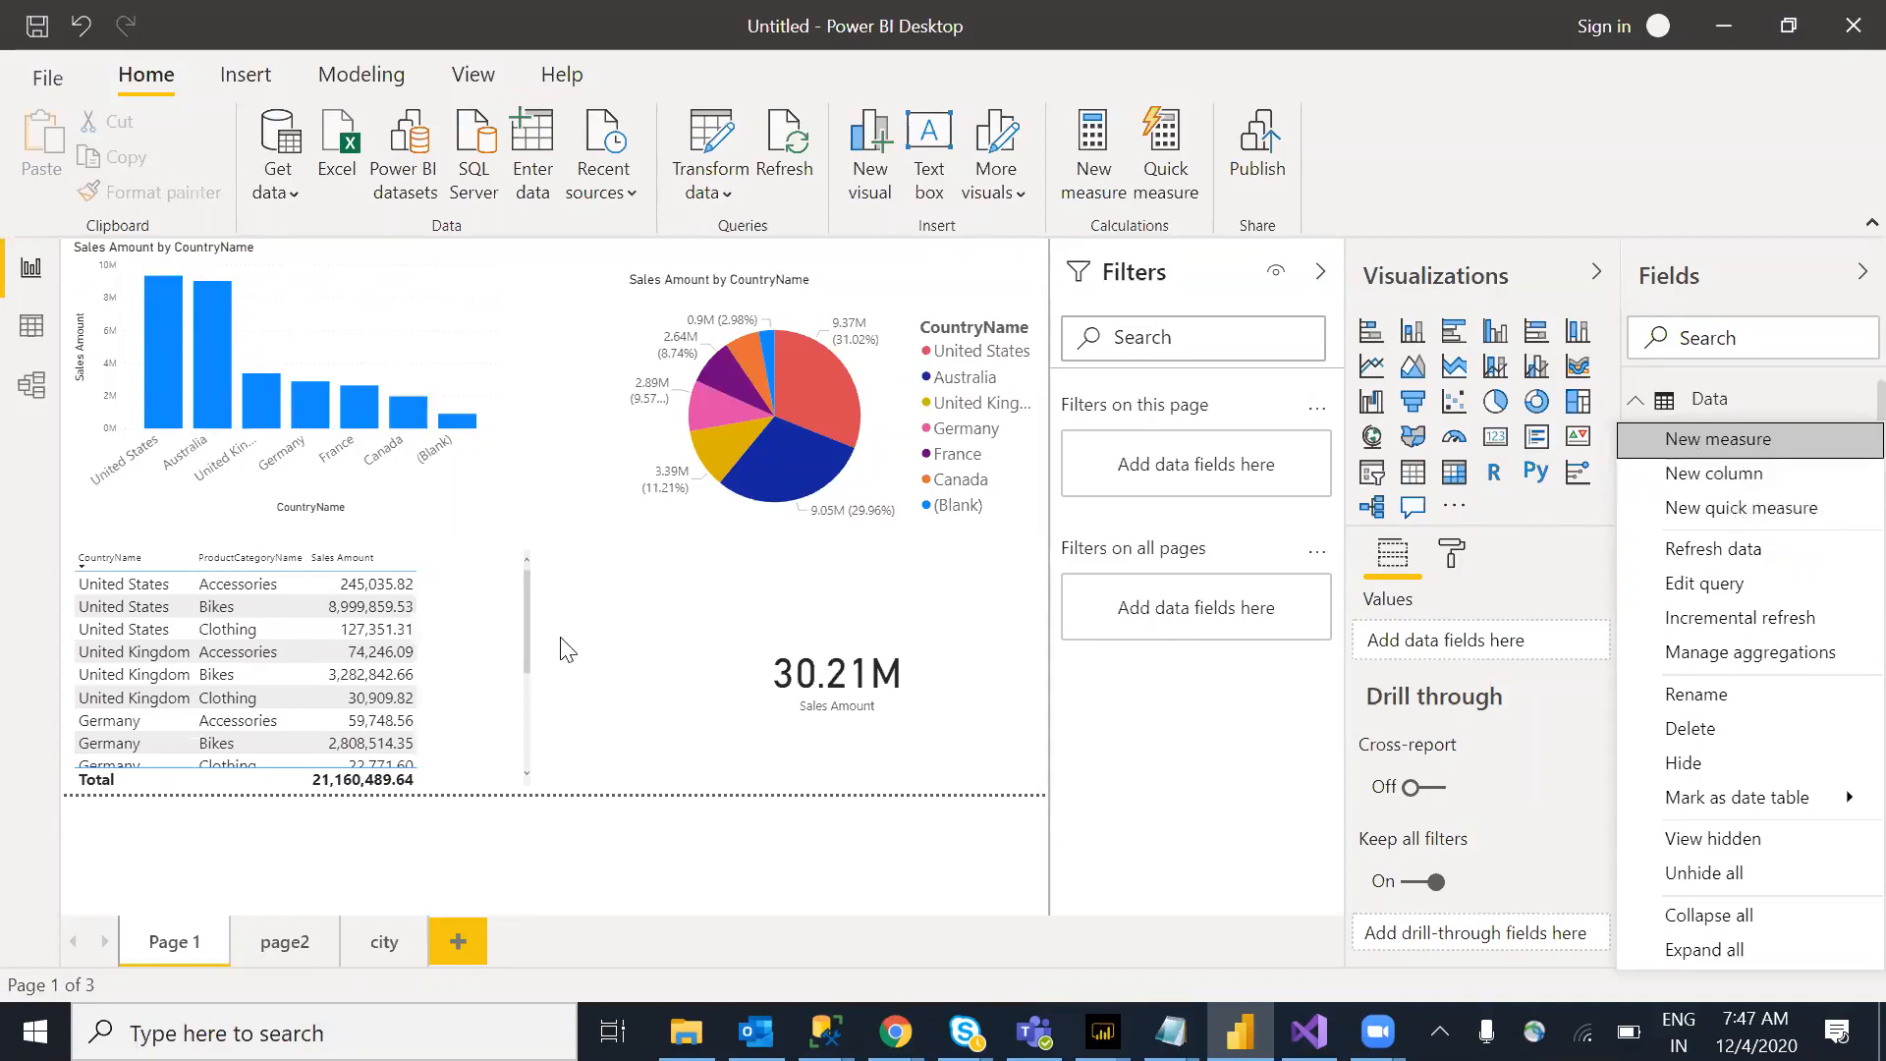
left_click(586, 676)
left_click(285, 941)
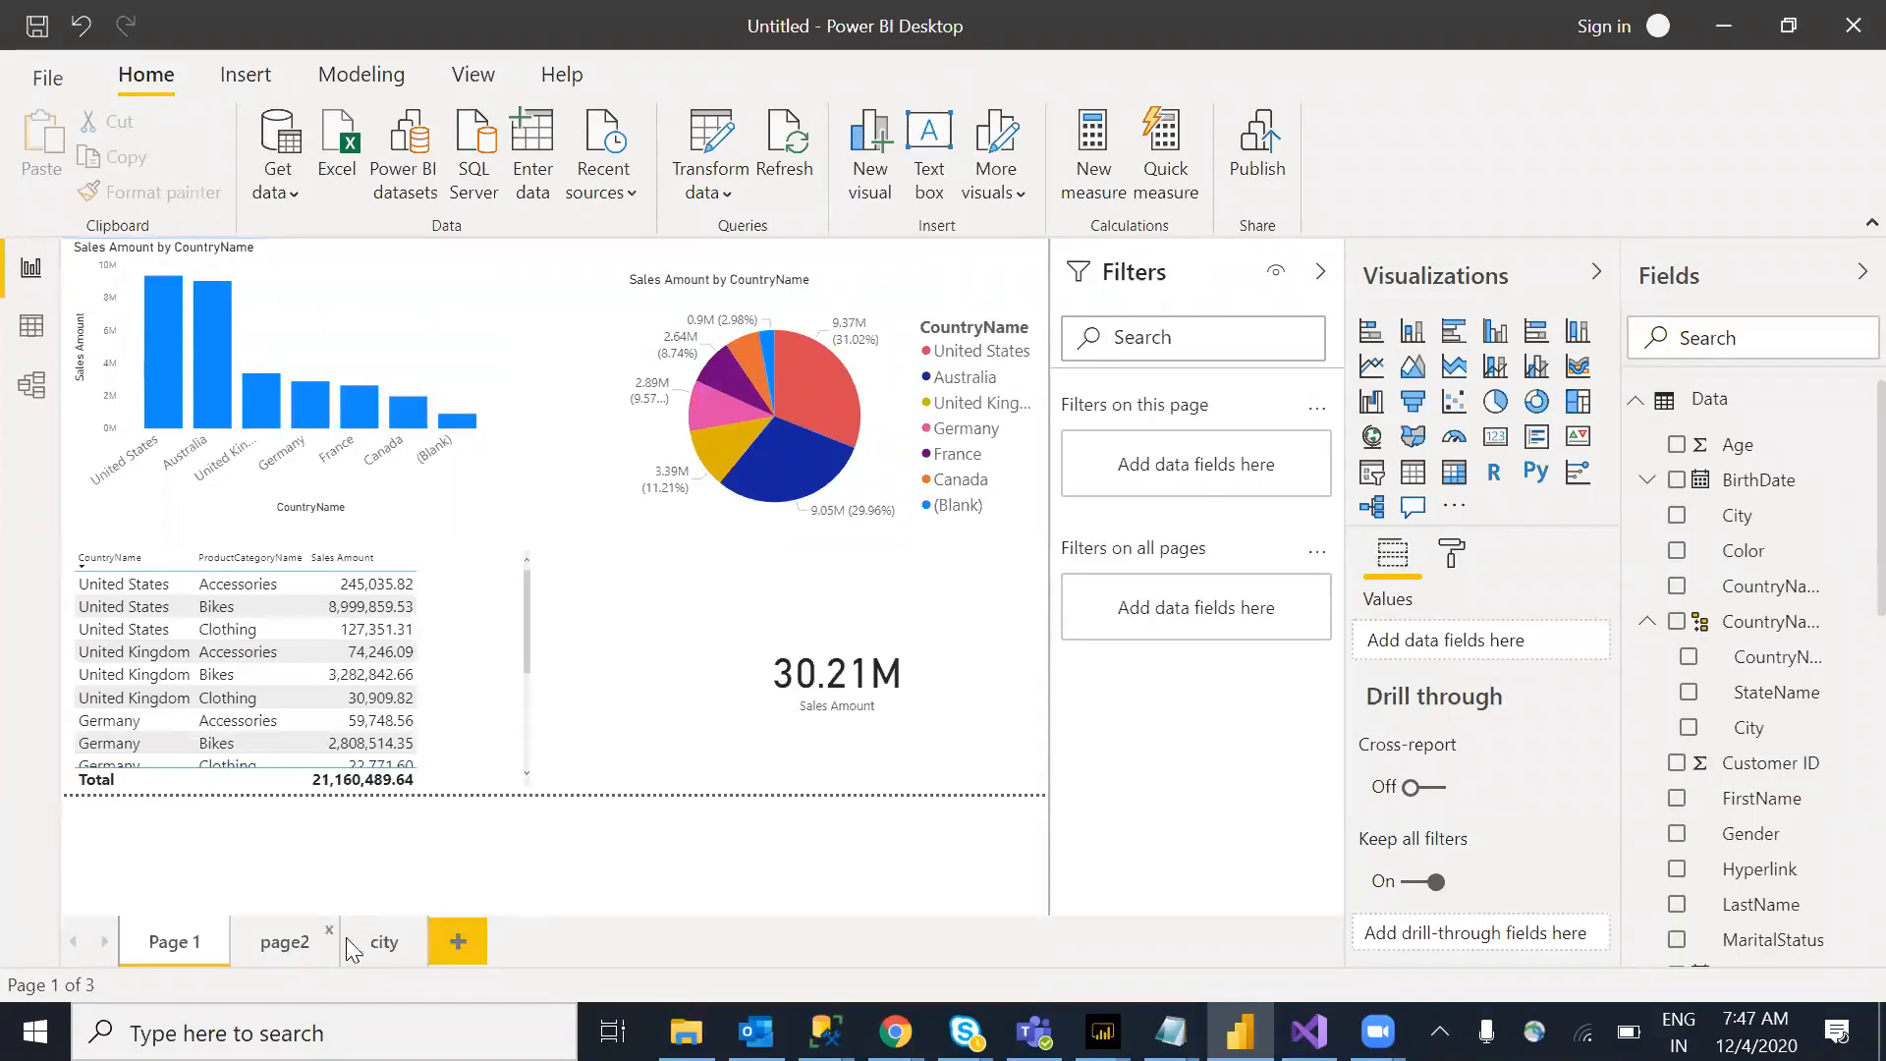
left_click(469, 941)
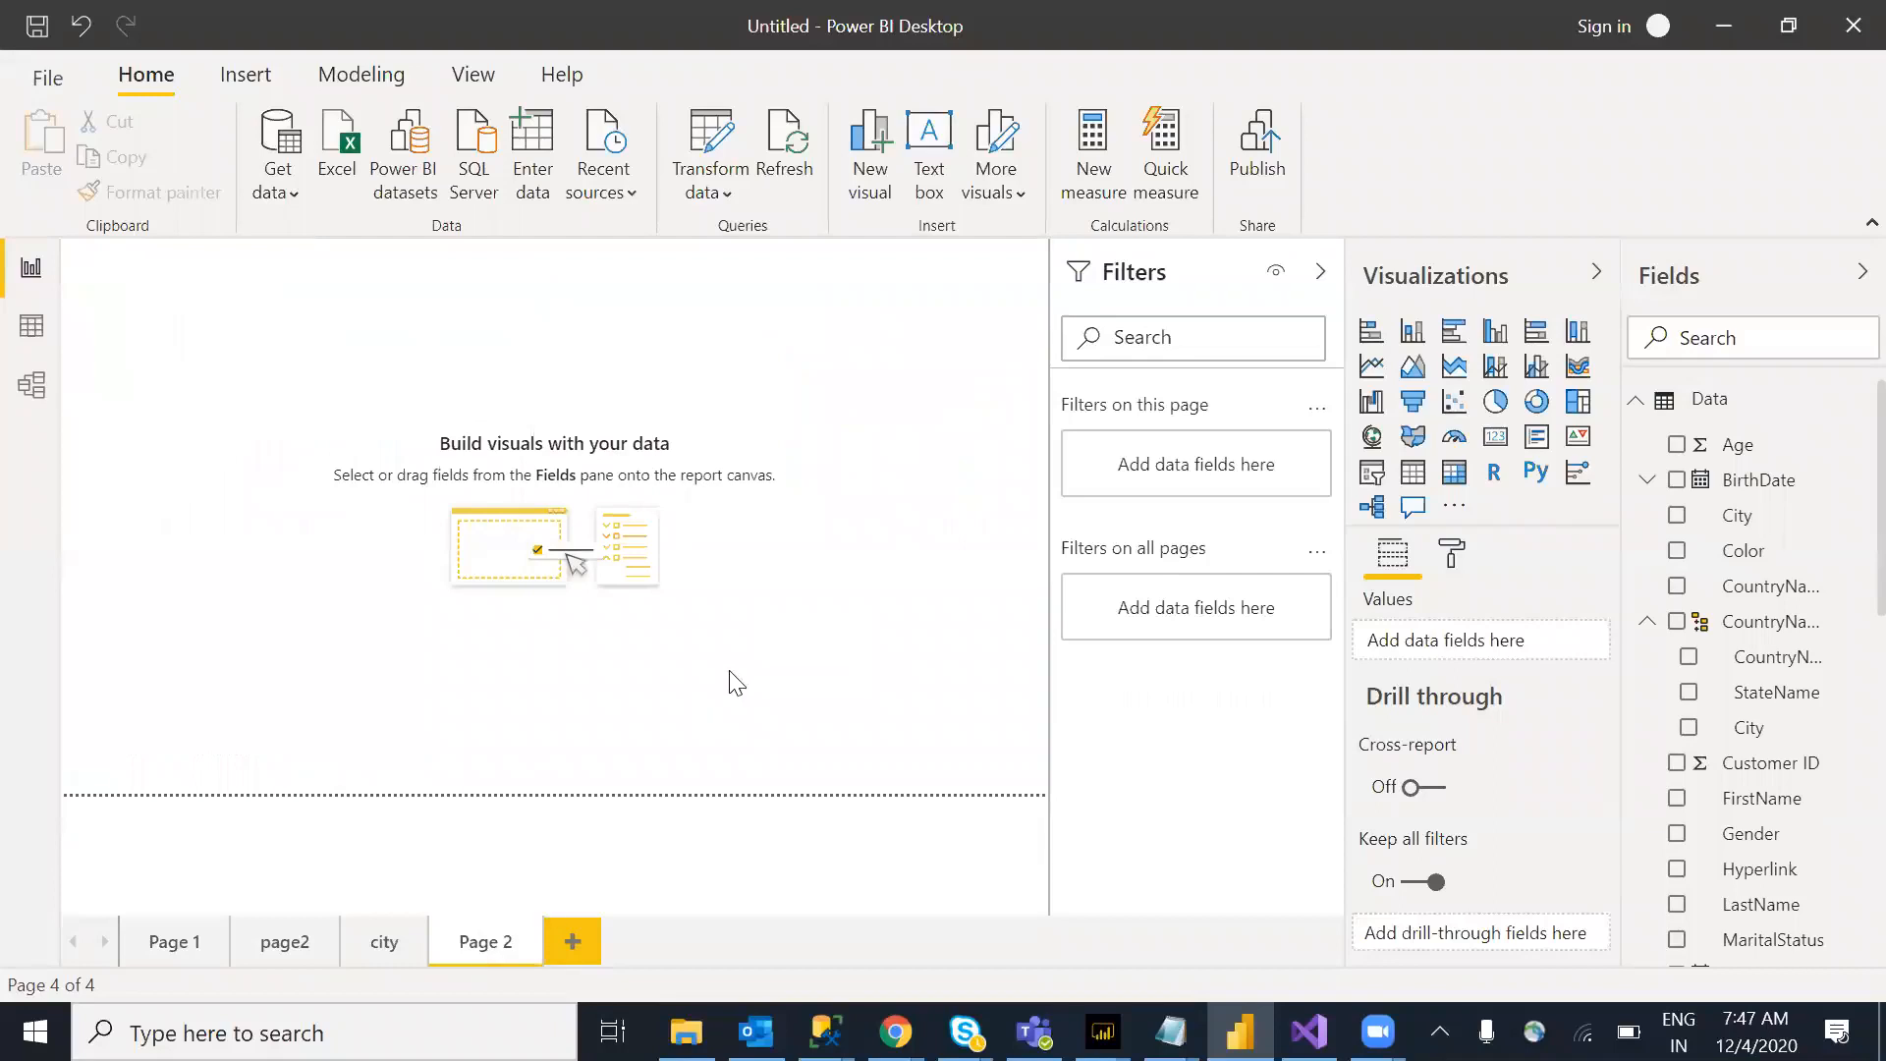
Step: Examine the Data table's order and customer columns in the data view, and return to the report view with the filters collapsed
left_click(45, 332)
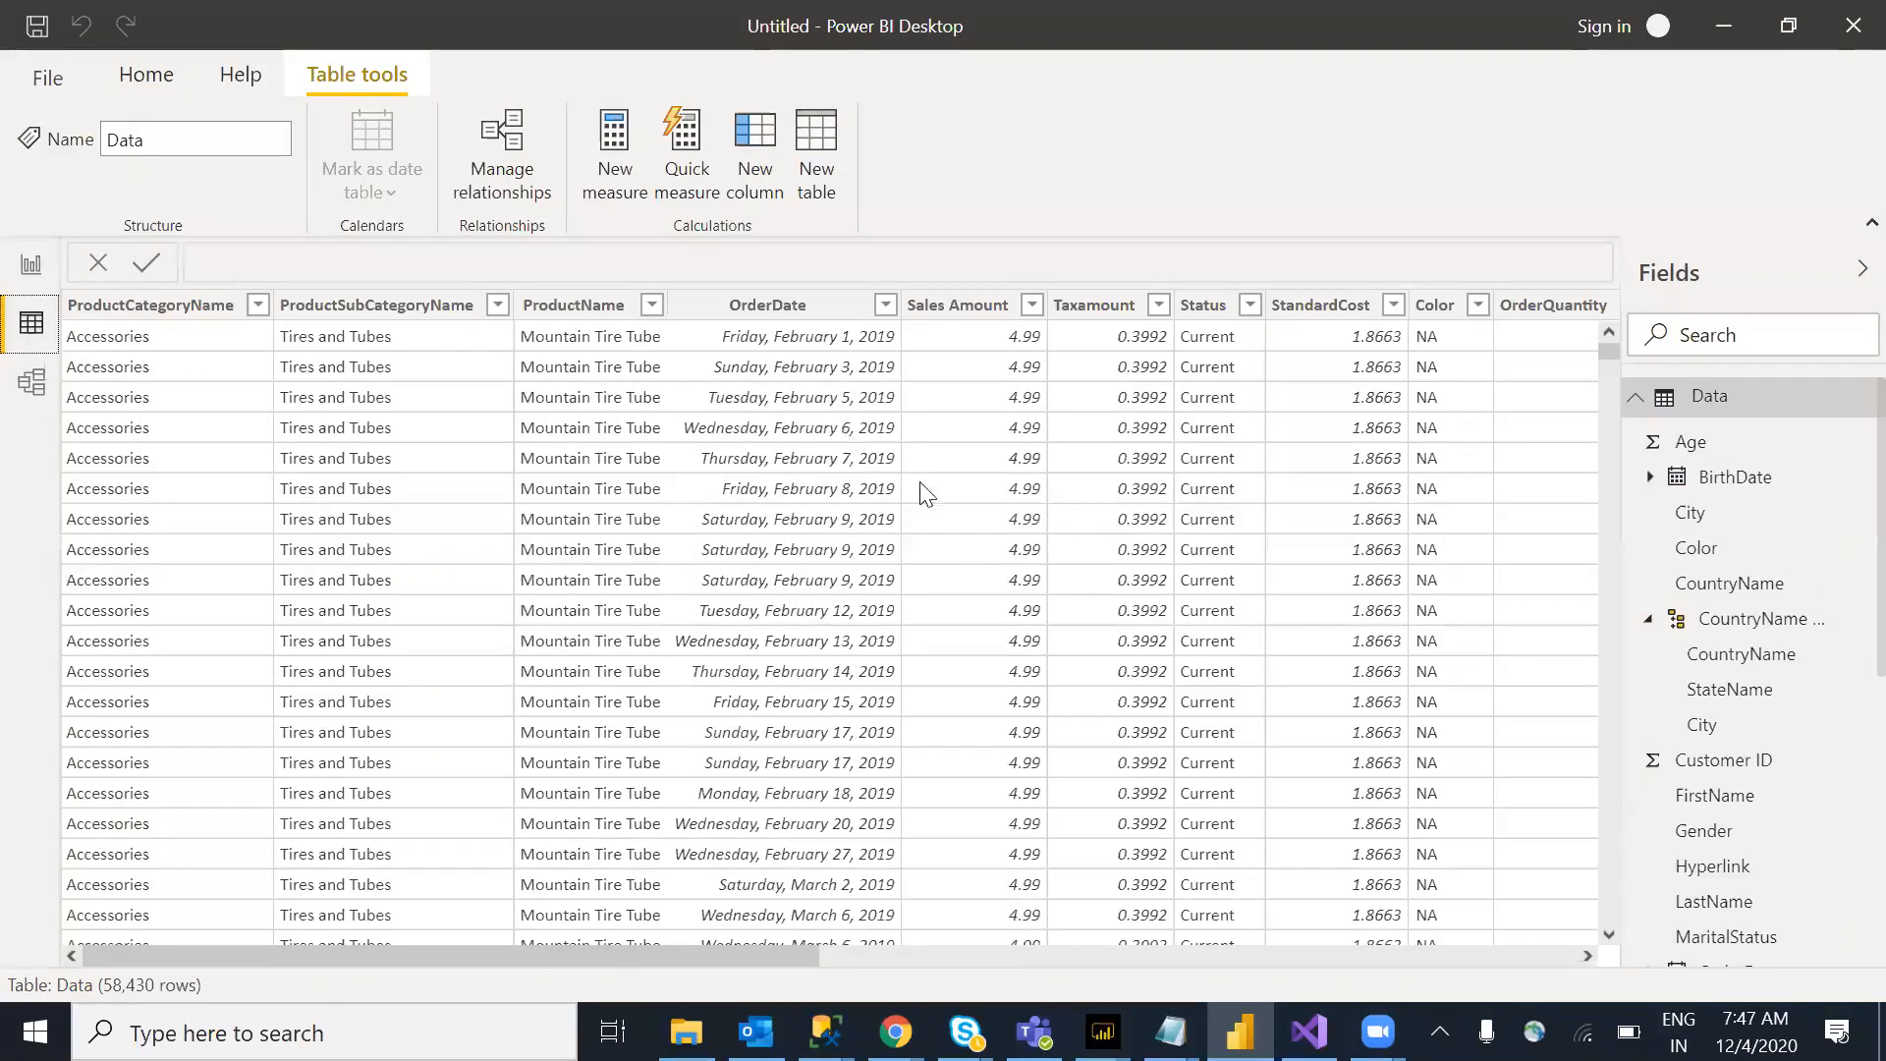
left_click_drag(774, 963, 1107, 1002)
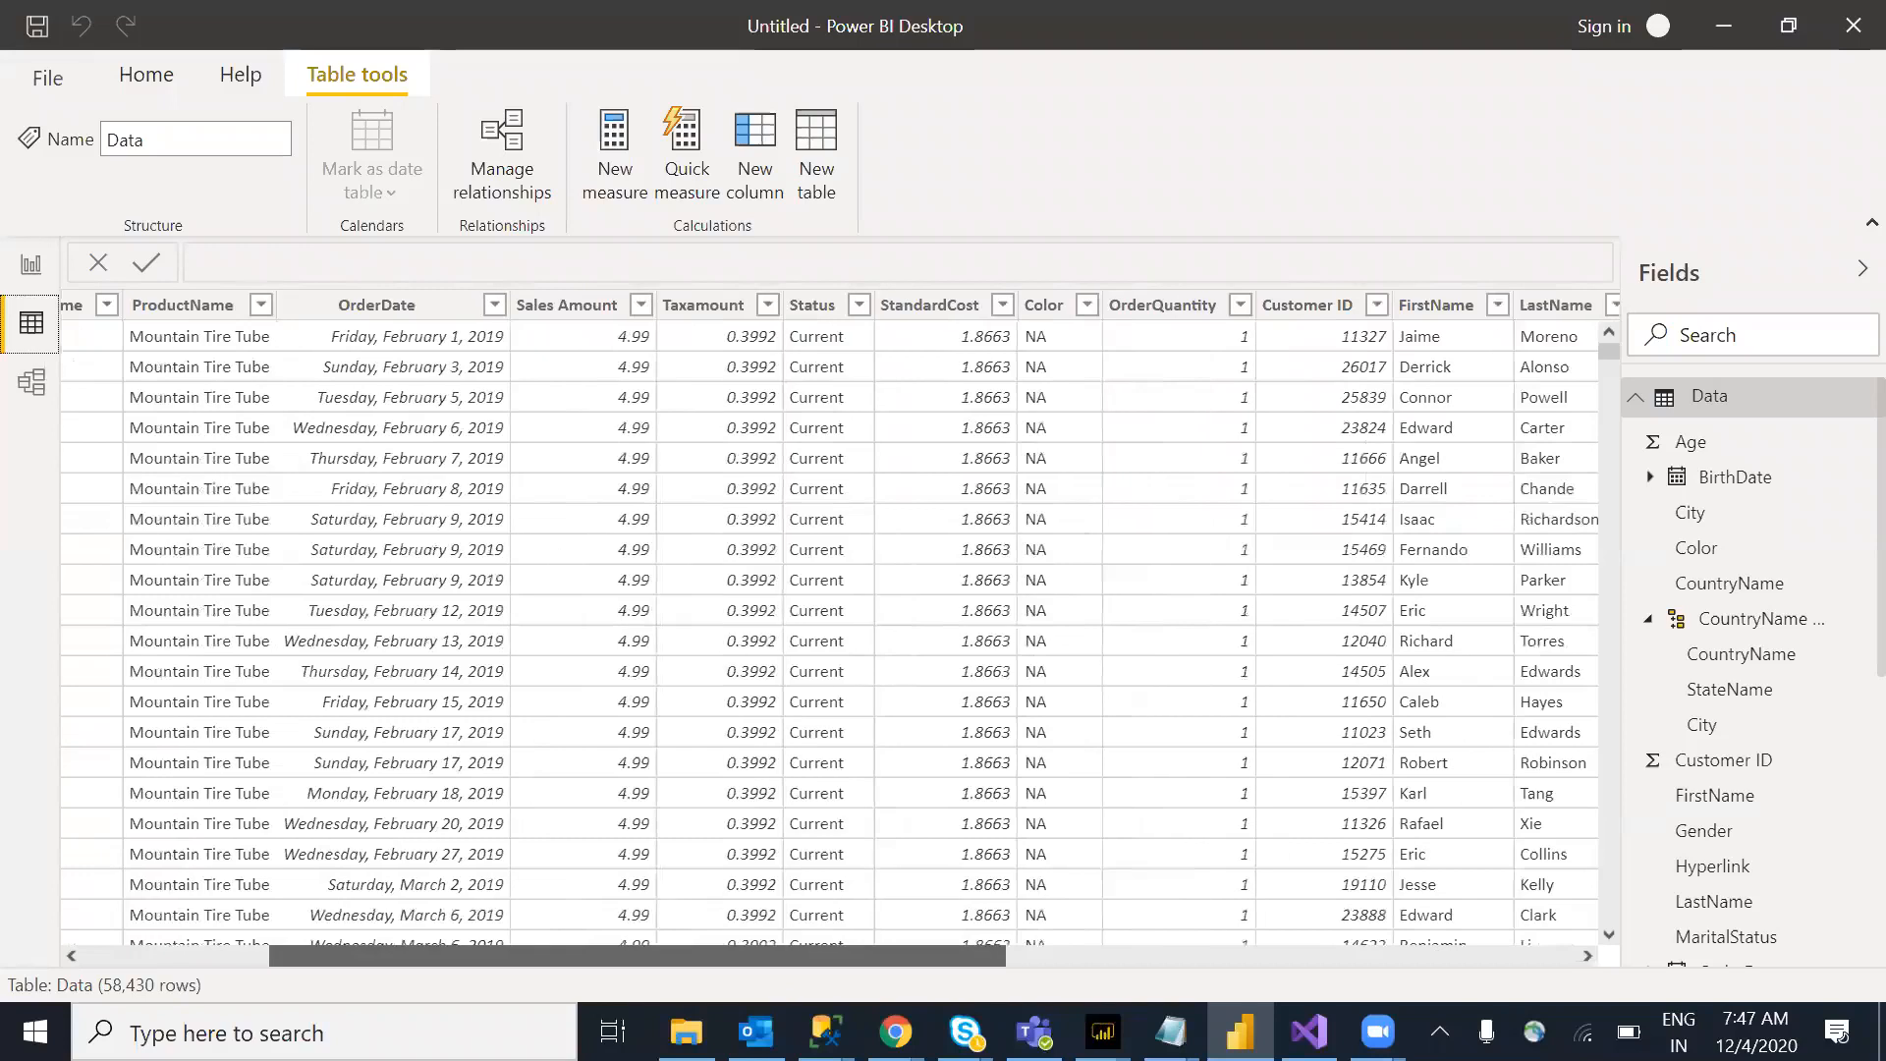
scroll(1183, 547, "right", 5)
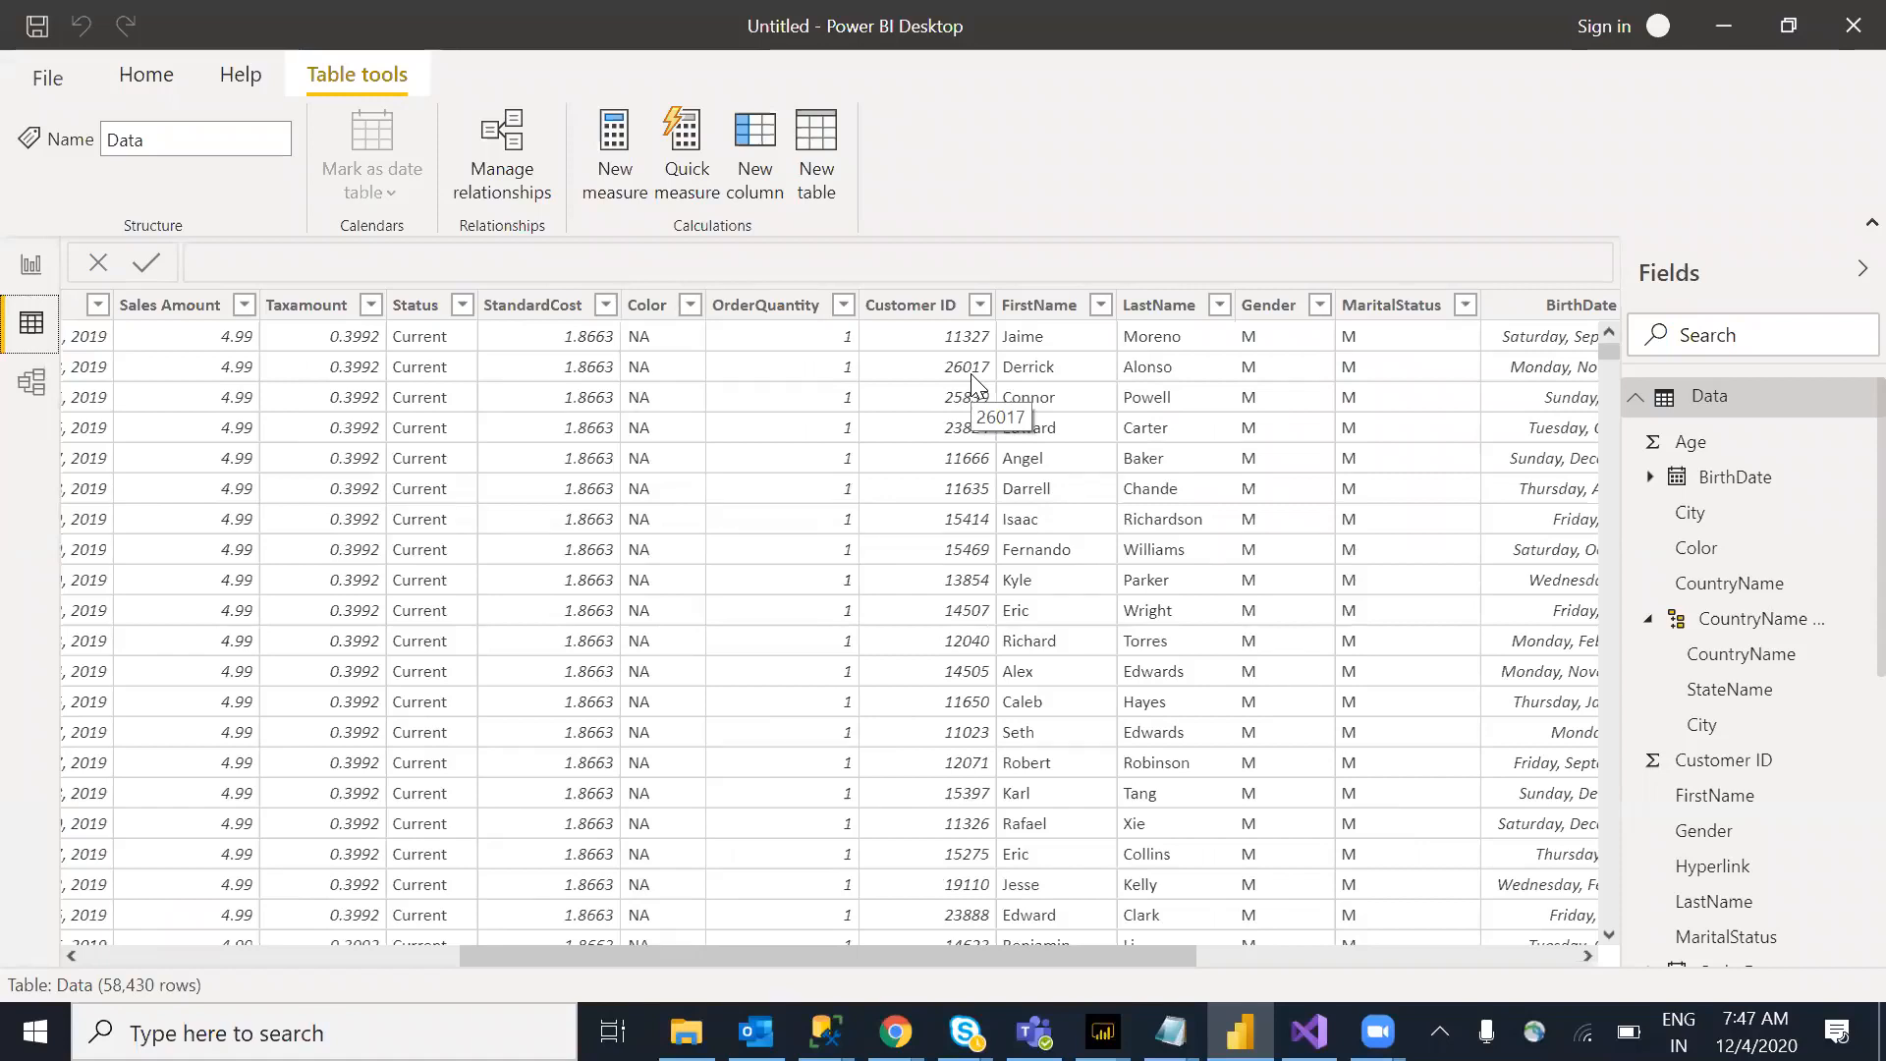
left_click(35, 267)
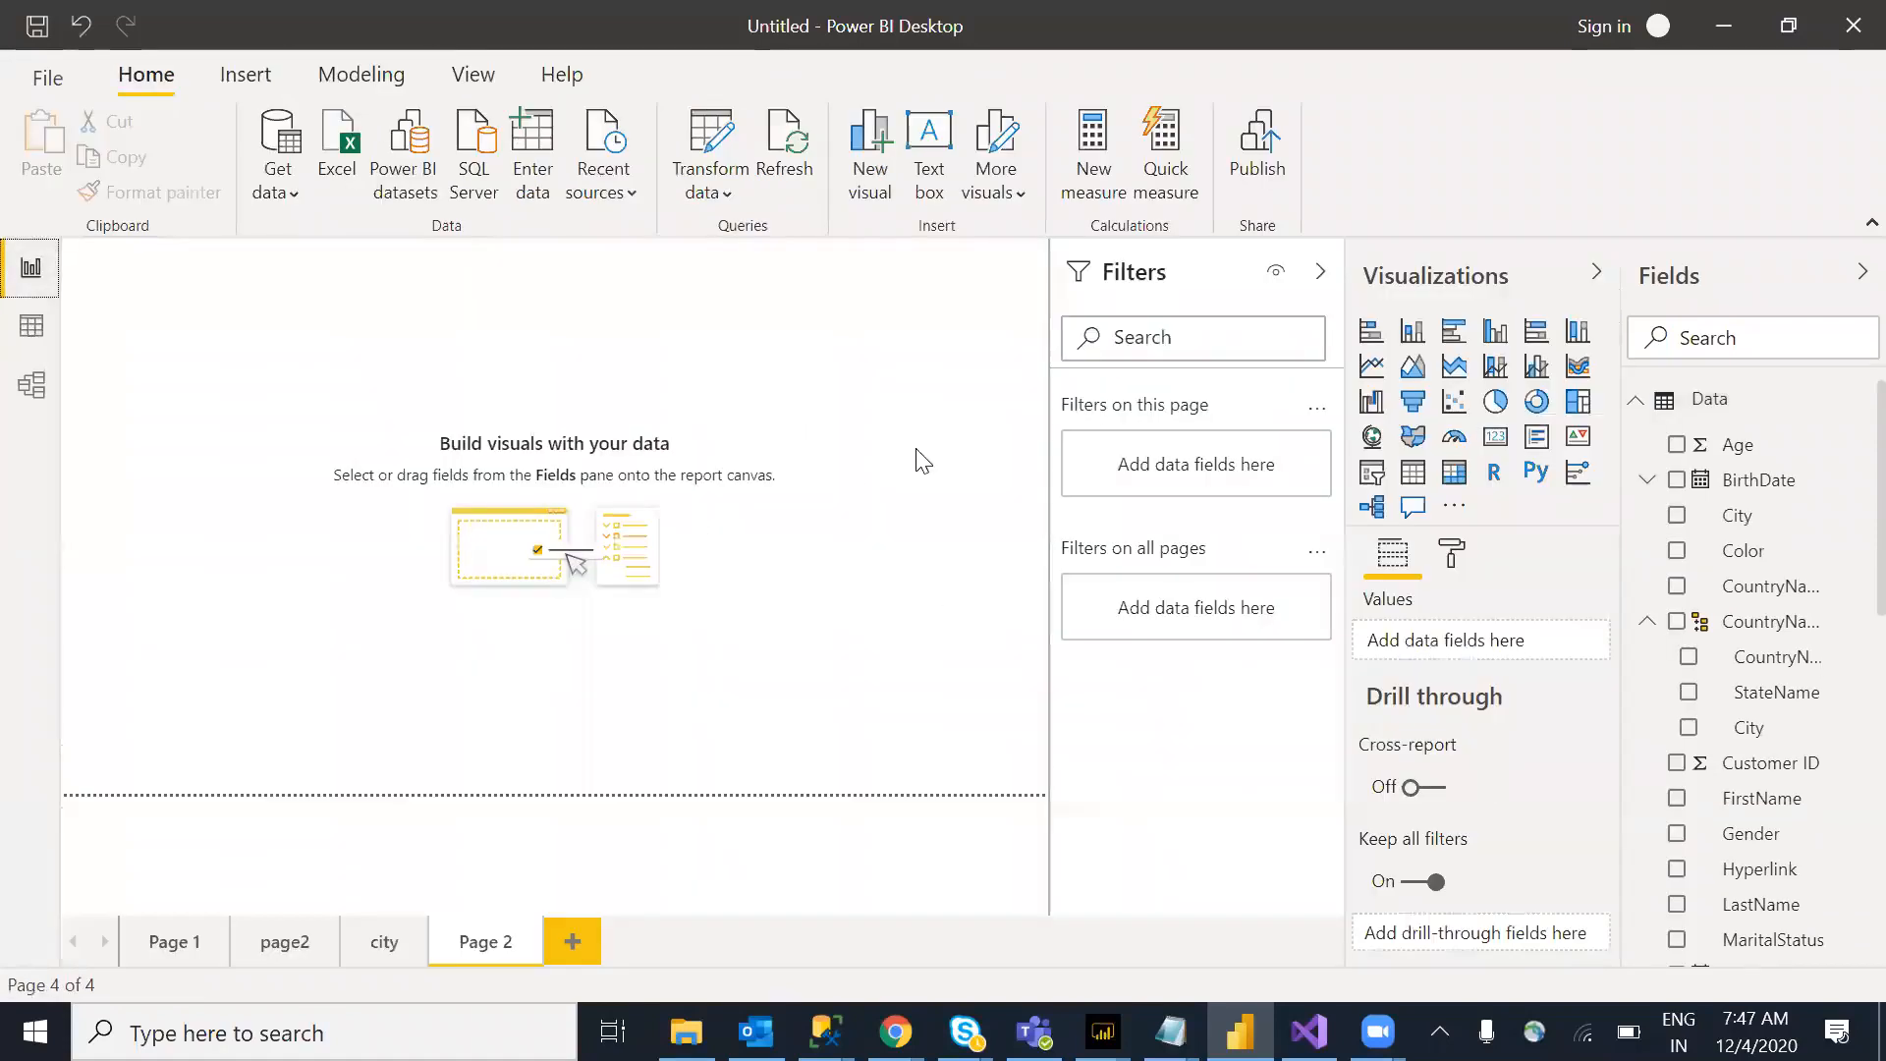
left_click(1321, 271)
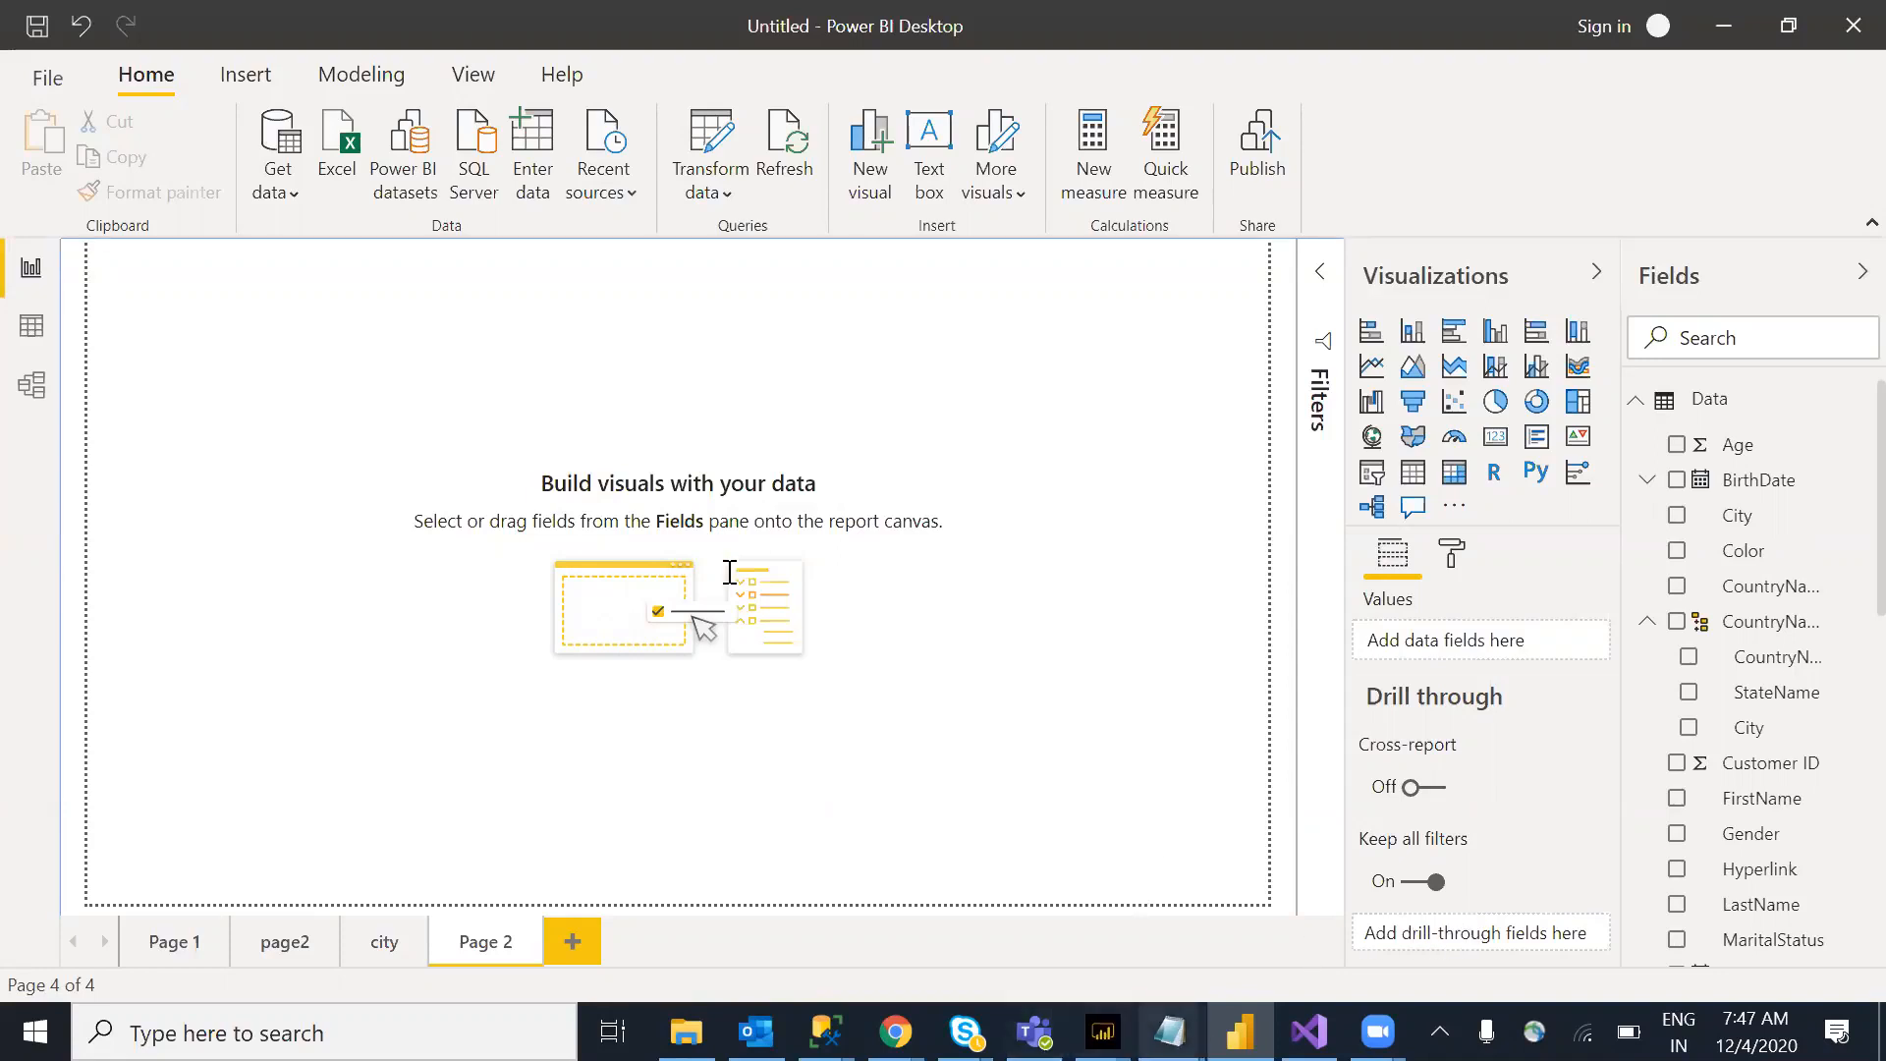
Step: Switch to the untitled Notepad document, maximize its window and clear all the existing text
left_click(1171, 1031)
left_click(1491, 913)
key("Return")
key("ctrl+a")
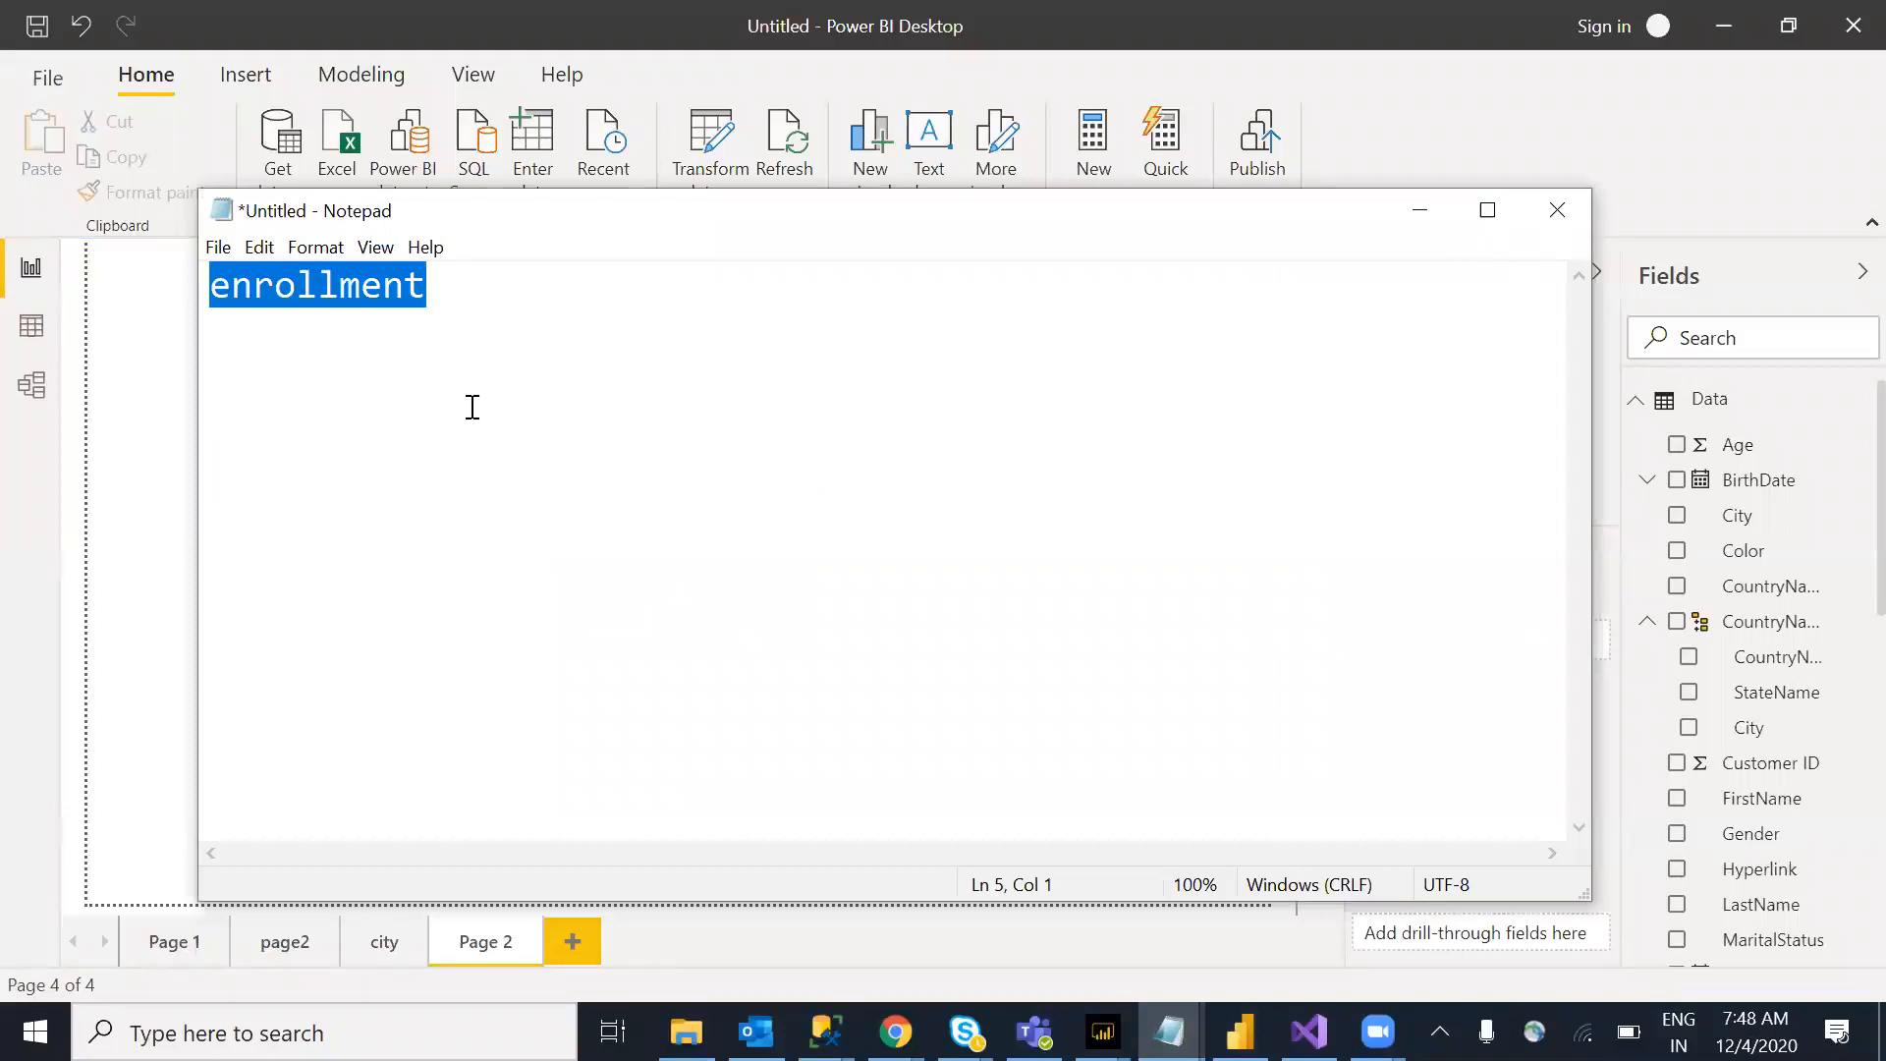
key("super+Up")
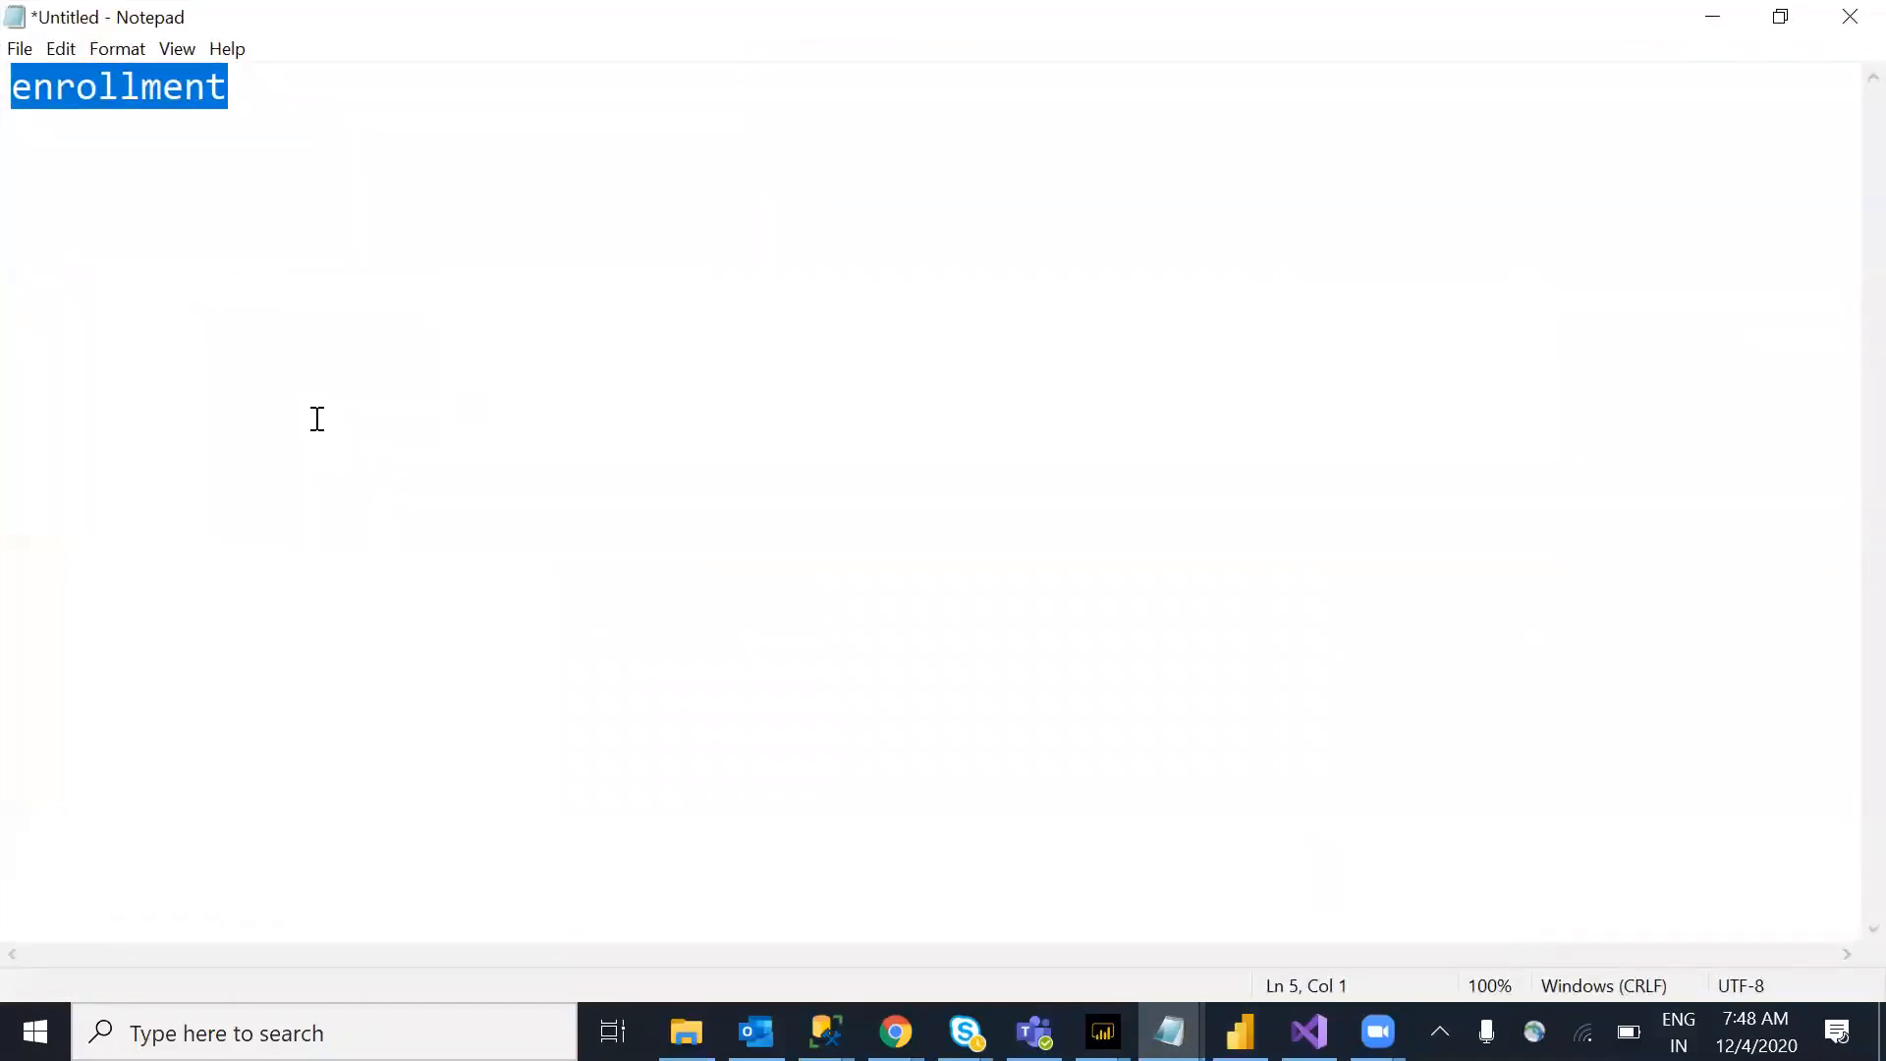
key("BackSpace")
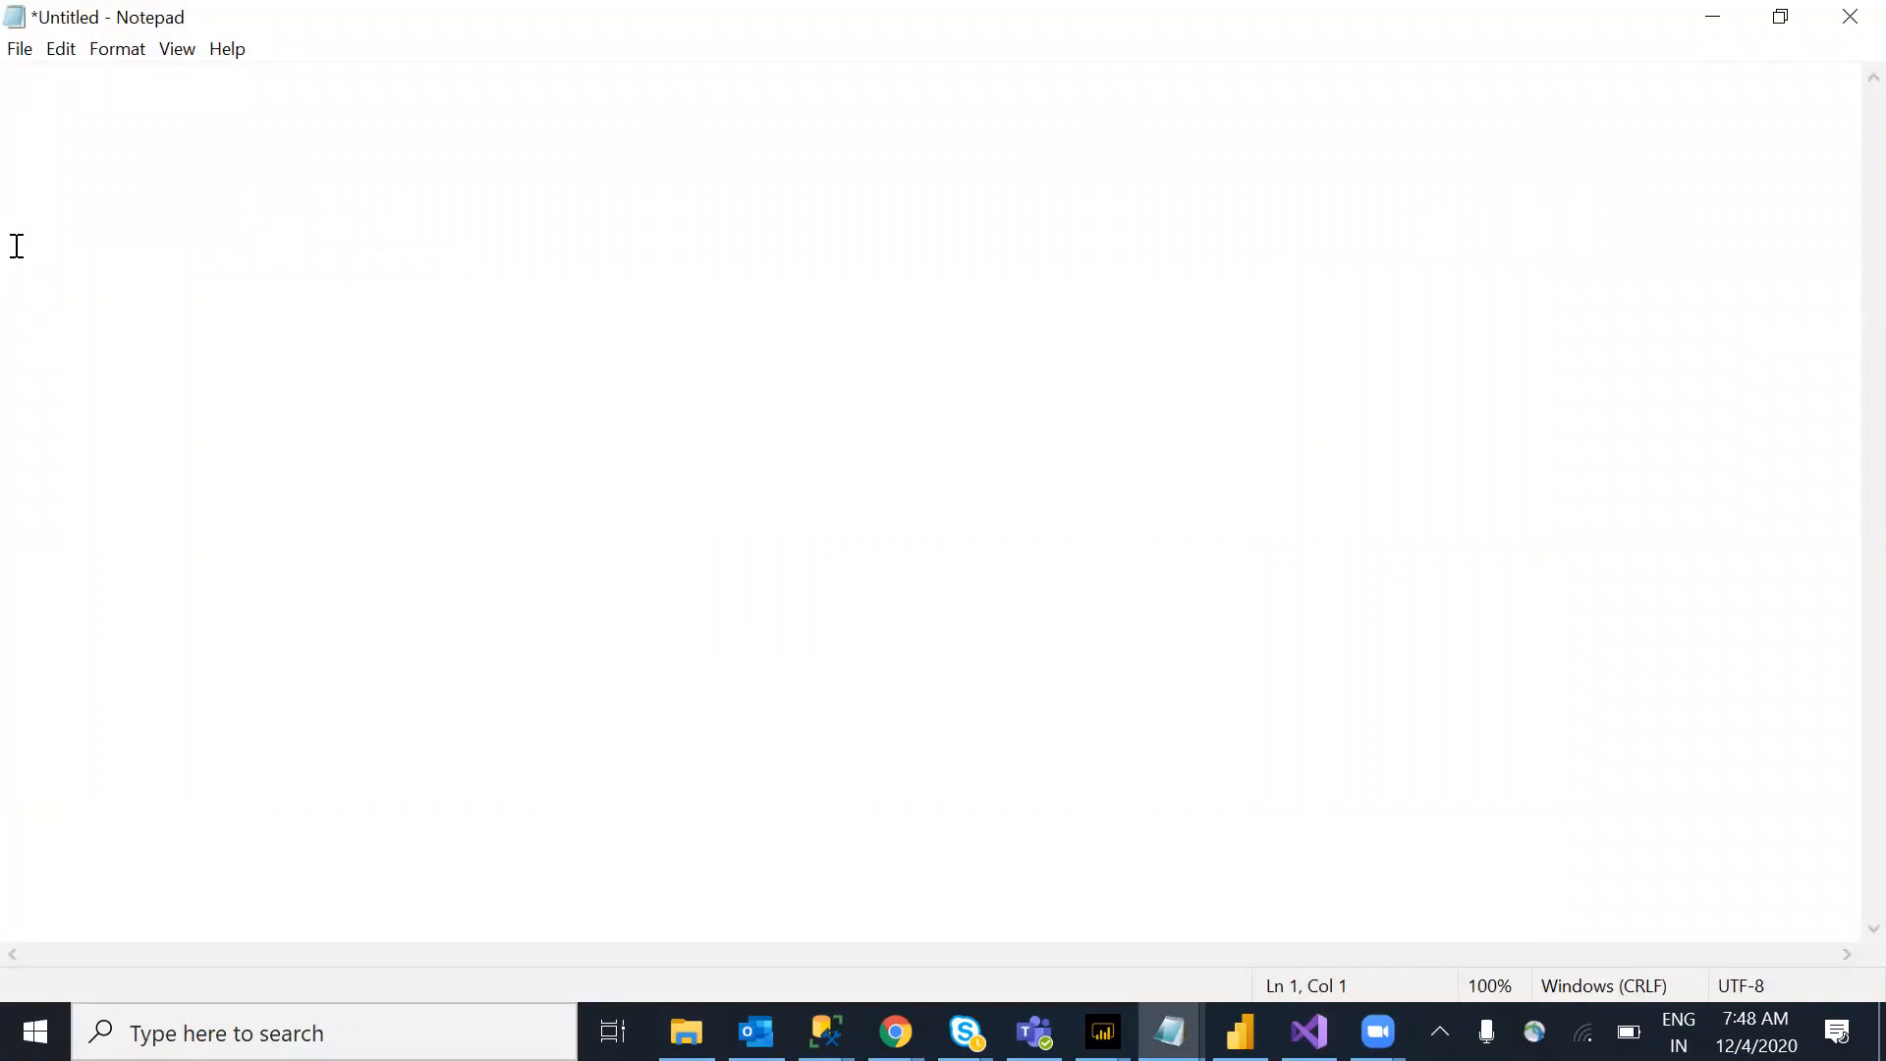
Step: Write the heading "DAX" in the notes with a dashed line beneath it
type("Measu")
key("BackSpace")
key("BackSpace")
key("BackSpace")
key("BackSpace")
key("BackSpace")
type("DAX")
key("Return")
type("-------------")
key("Return")
Step: Write "Data analysis expressions" on the line below the dashed underline
type("Data analys")
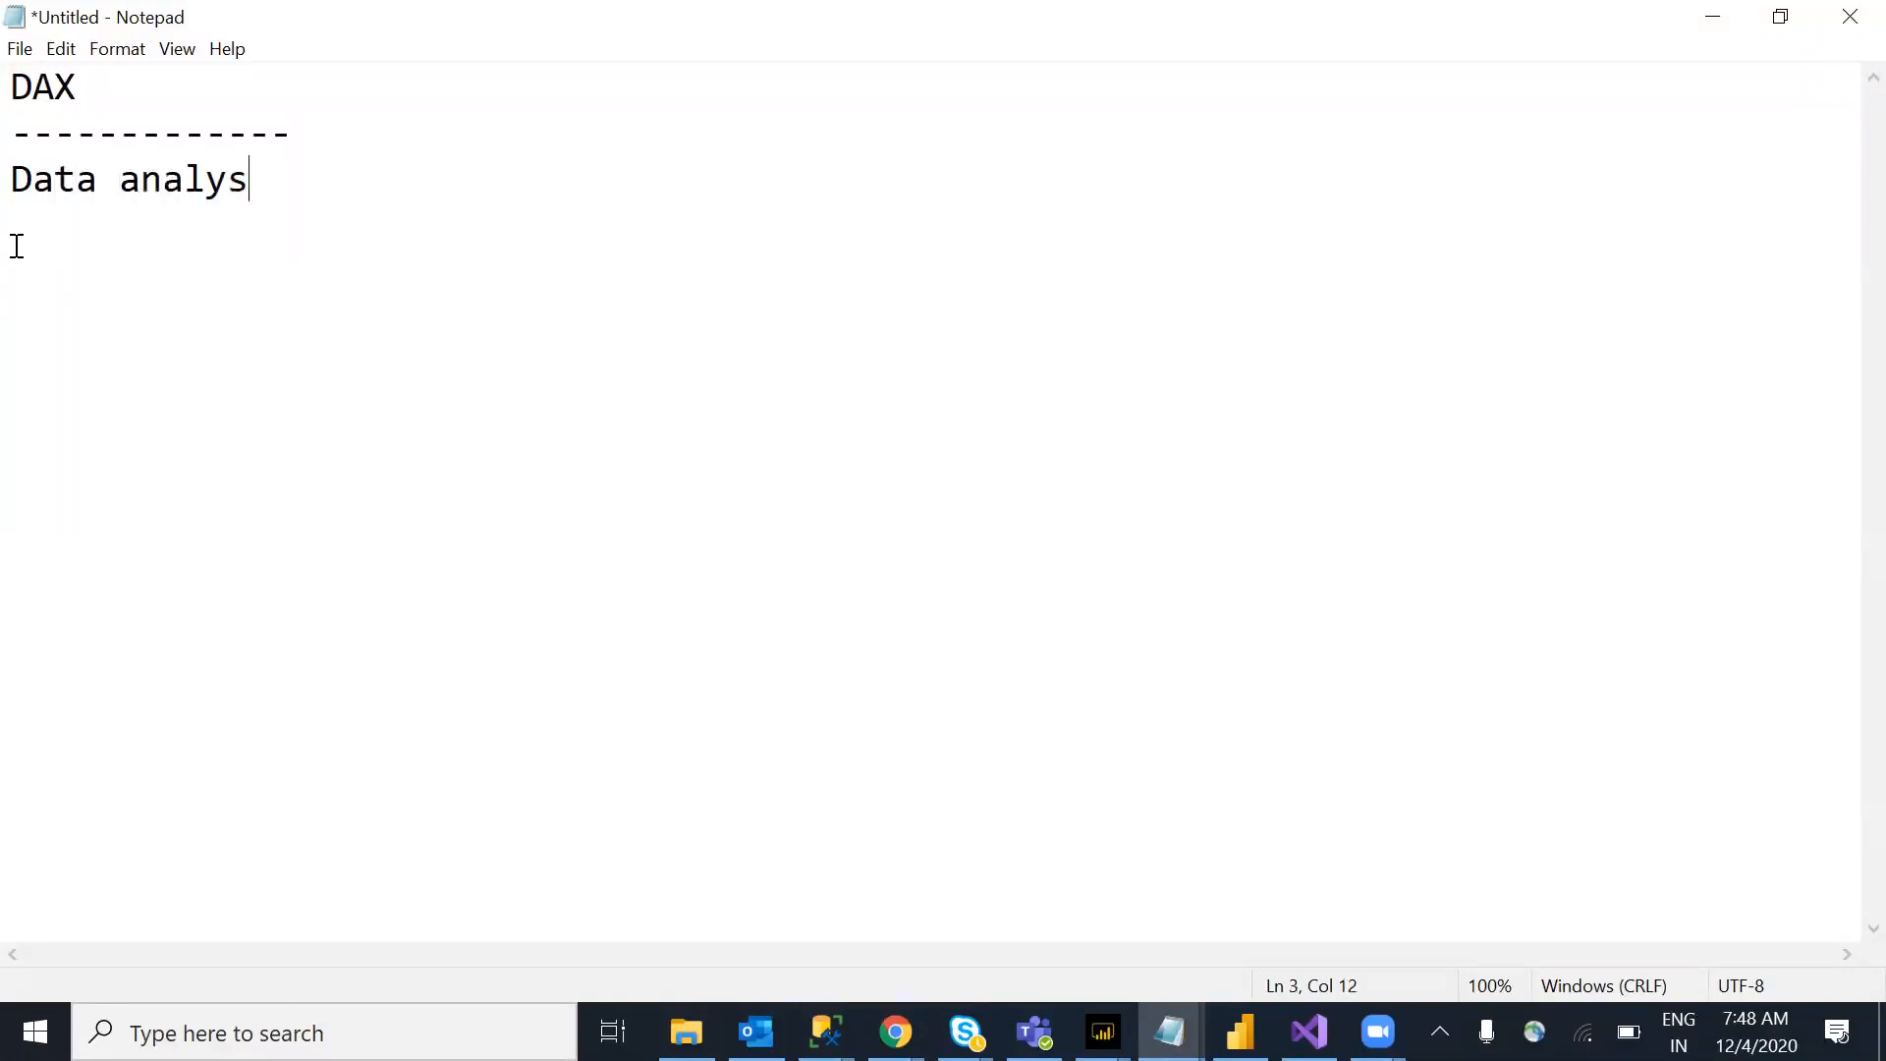
key("BackSpace")
key("BackSpace")
type("ysis expresiions")
key("BackSpace")
key("BackSpace")
key("BackSpace")
key("BackSpace")
key("BackSpace")
type("sions")
key("Return")
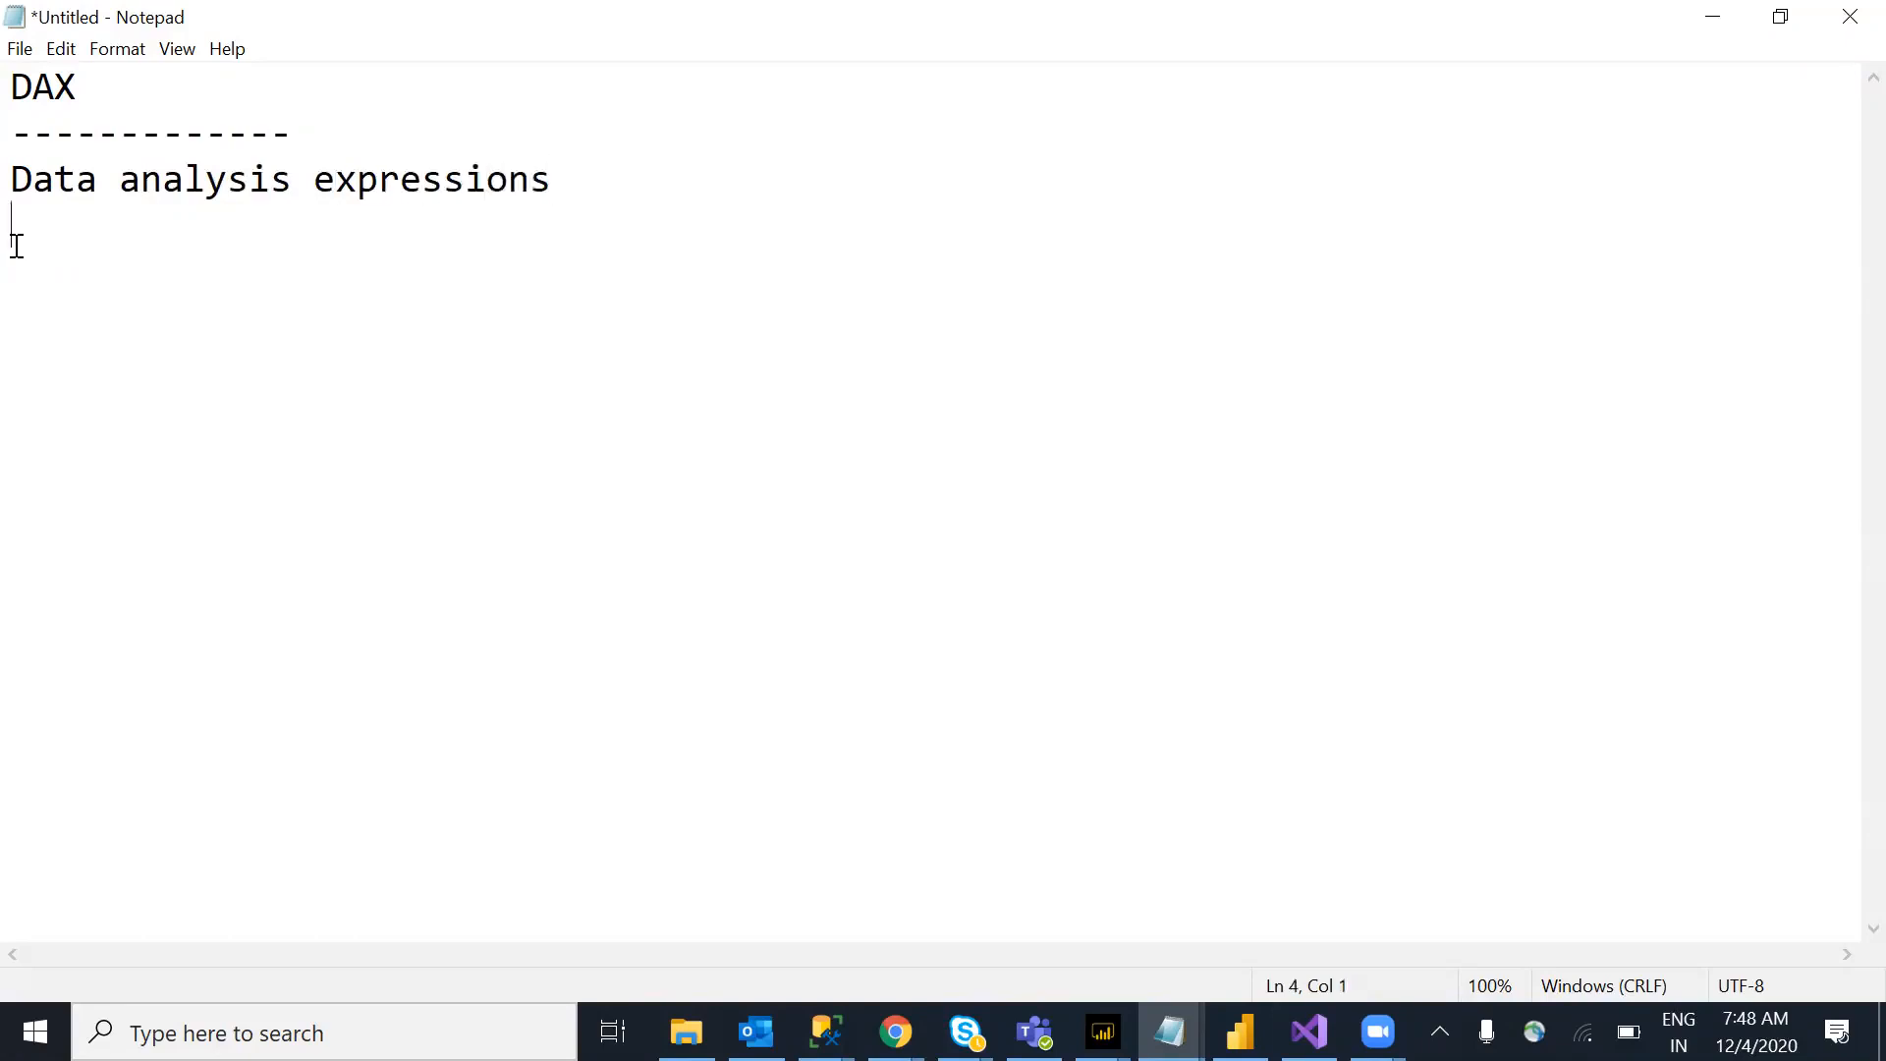
Step: Add the line "its a collections functions" to the DAX notes
type("it")
key("BackSpace")
type("s a collections functions")
key("Return")
Step: Add the line "by using dax" followed by an empty line
type("bny suing")
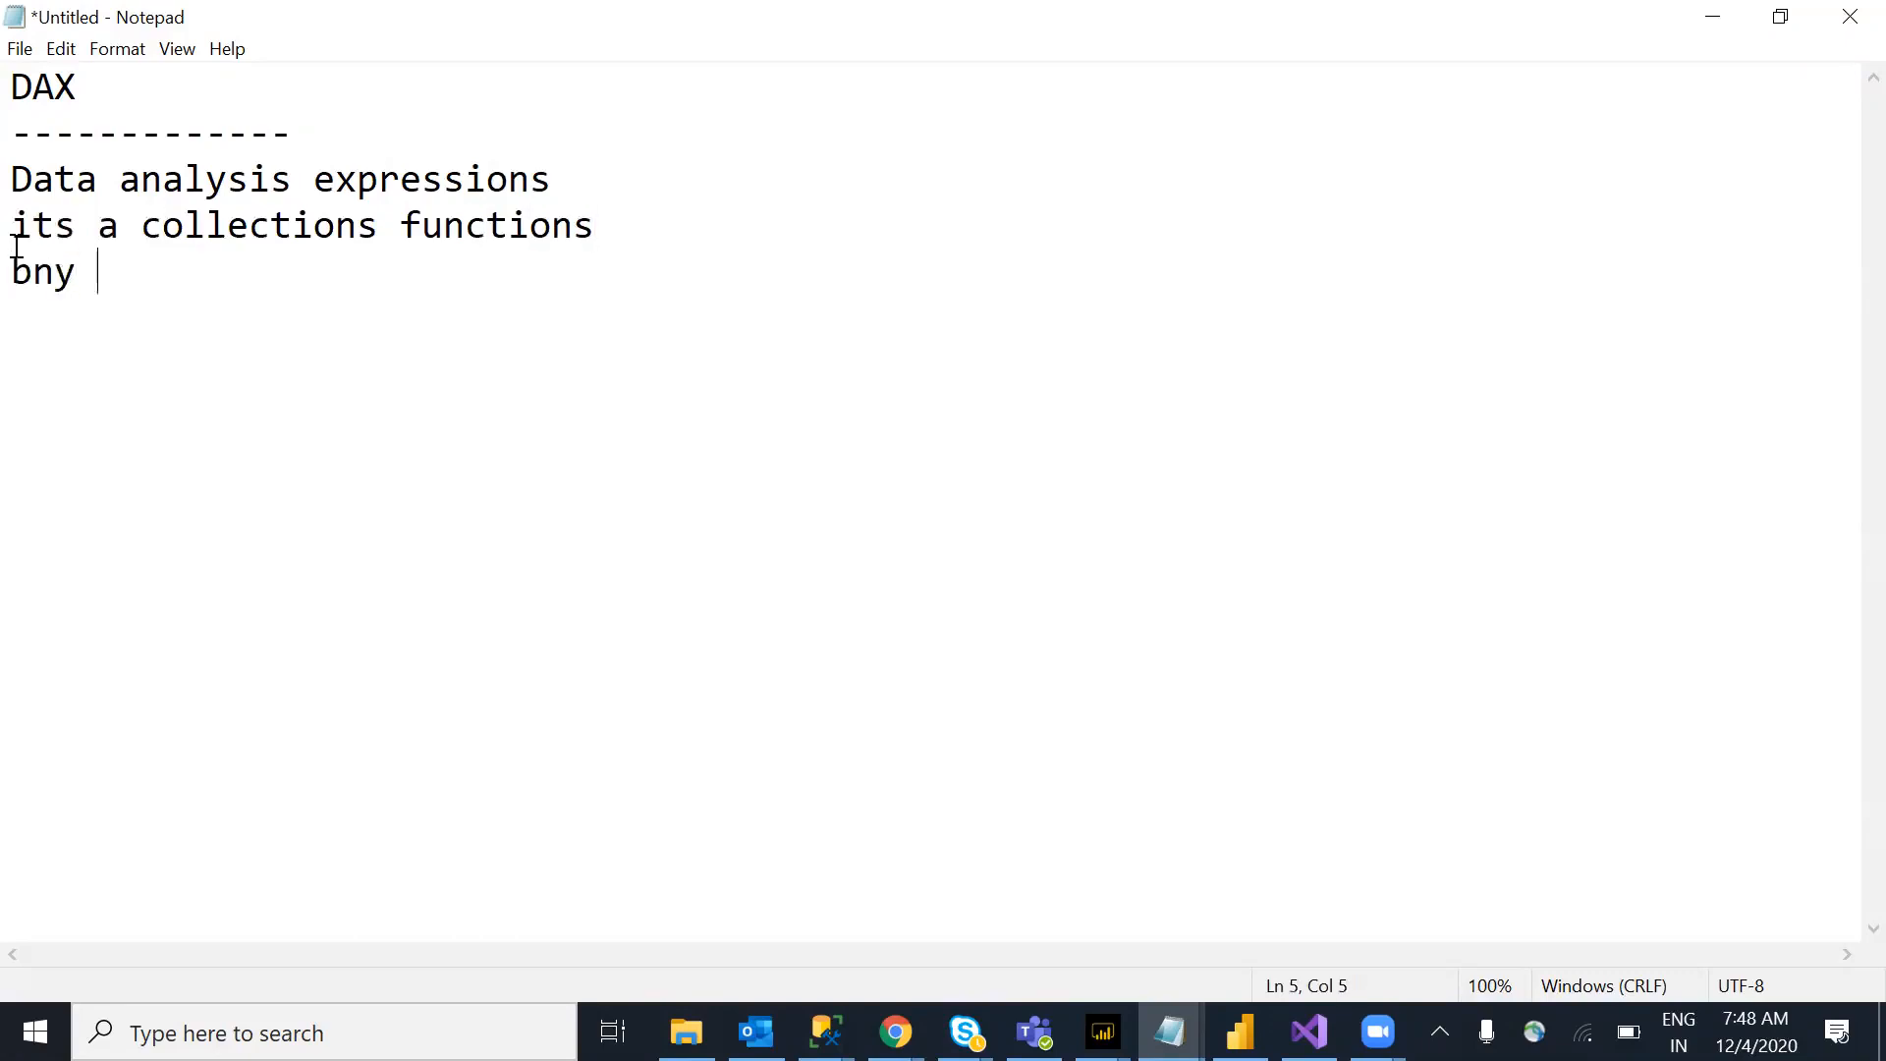
key("BackSpace")
key("BackSpace")
key("BackSpace")
key("BackSpace")
key("BackSpace")
key("BackSpace")
key("BackSpace")
key("BackSpace")
key("BackSpace")
type("y sui")
key("BackSpace")
key("BackSpace")
key("BackSpace")
type("using ")
type("dfa")
key("BackSpace")
key("BackSpace")
type("ax")
key("Return")
key("Return")
Step: Start a numbered list in the notes with "1. create column/caclualted"
type("1. c")
key("BackSpace")
type("create colum")
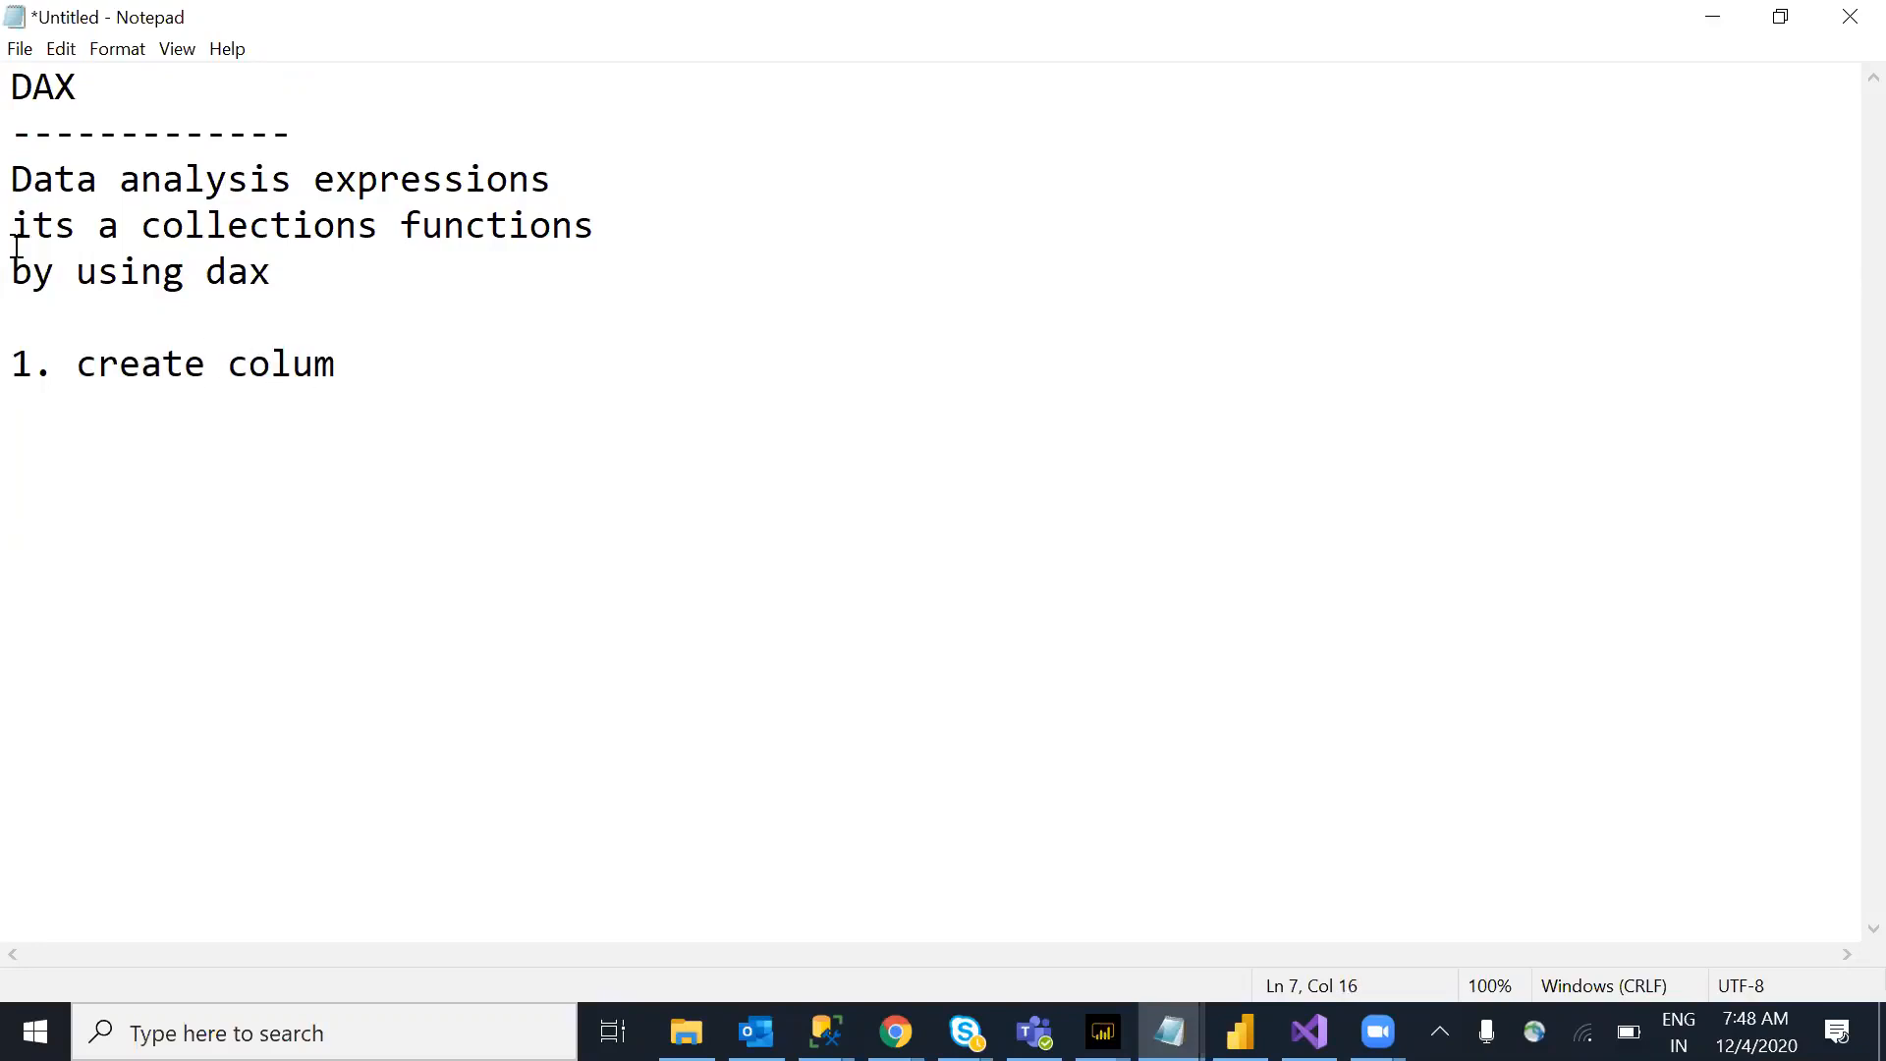
key("BackSpace")
type("mn/caclualted")
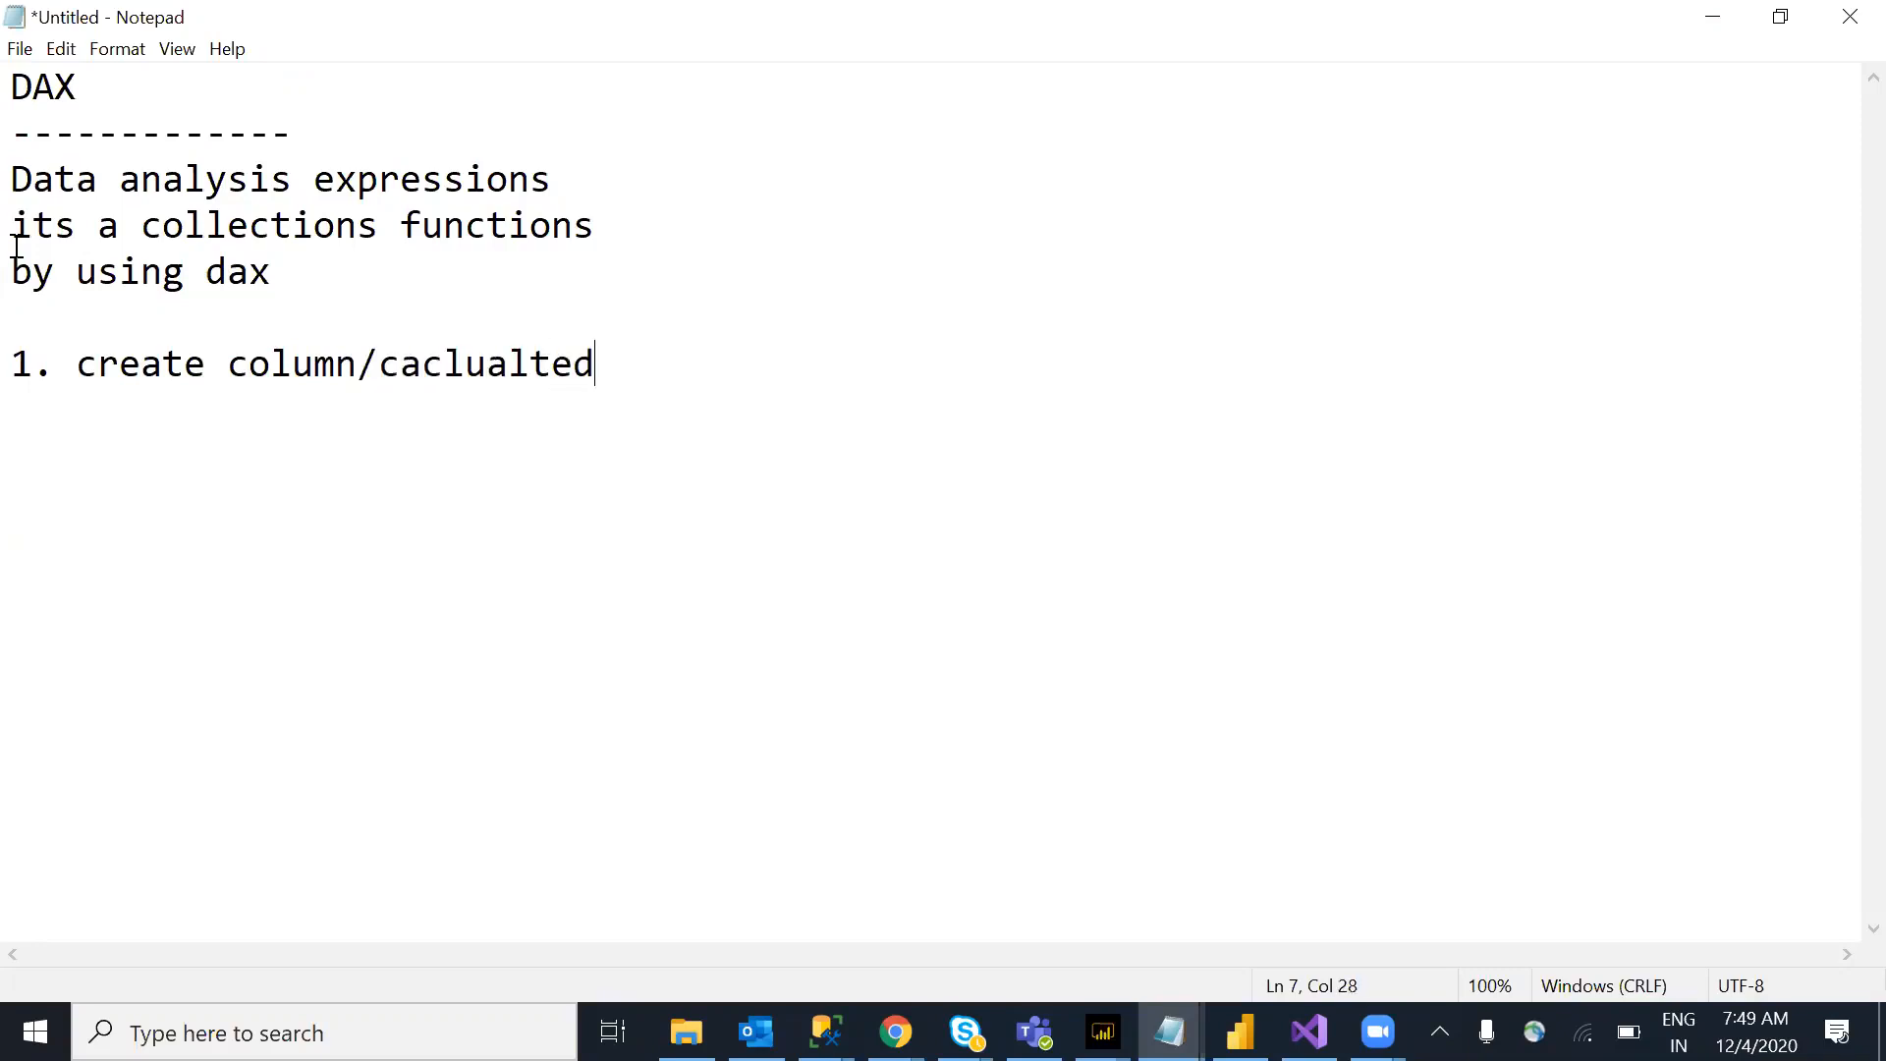
Step: Switch to Power BI Desktop to view the Data table's calculation commands, and return to Notepad
key("alt+Tab")
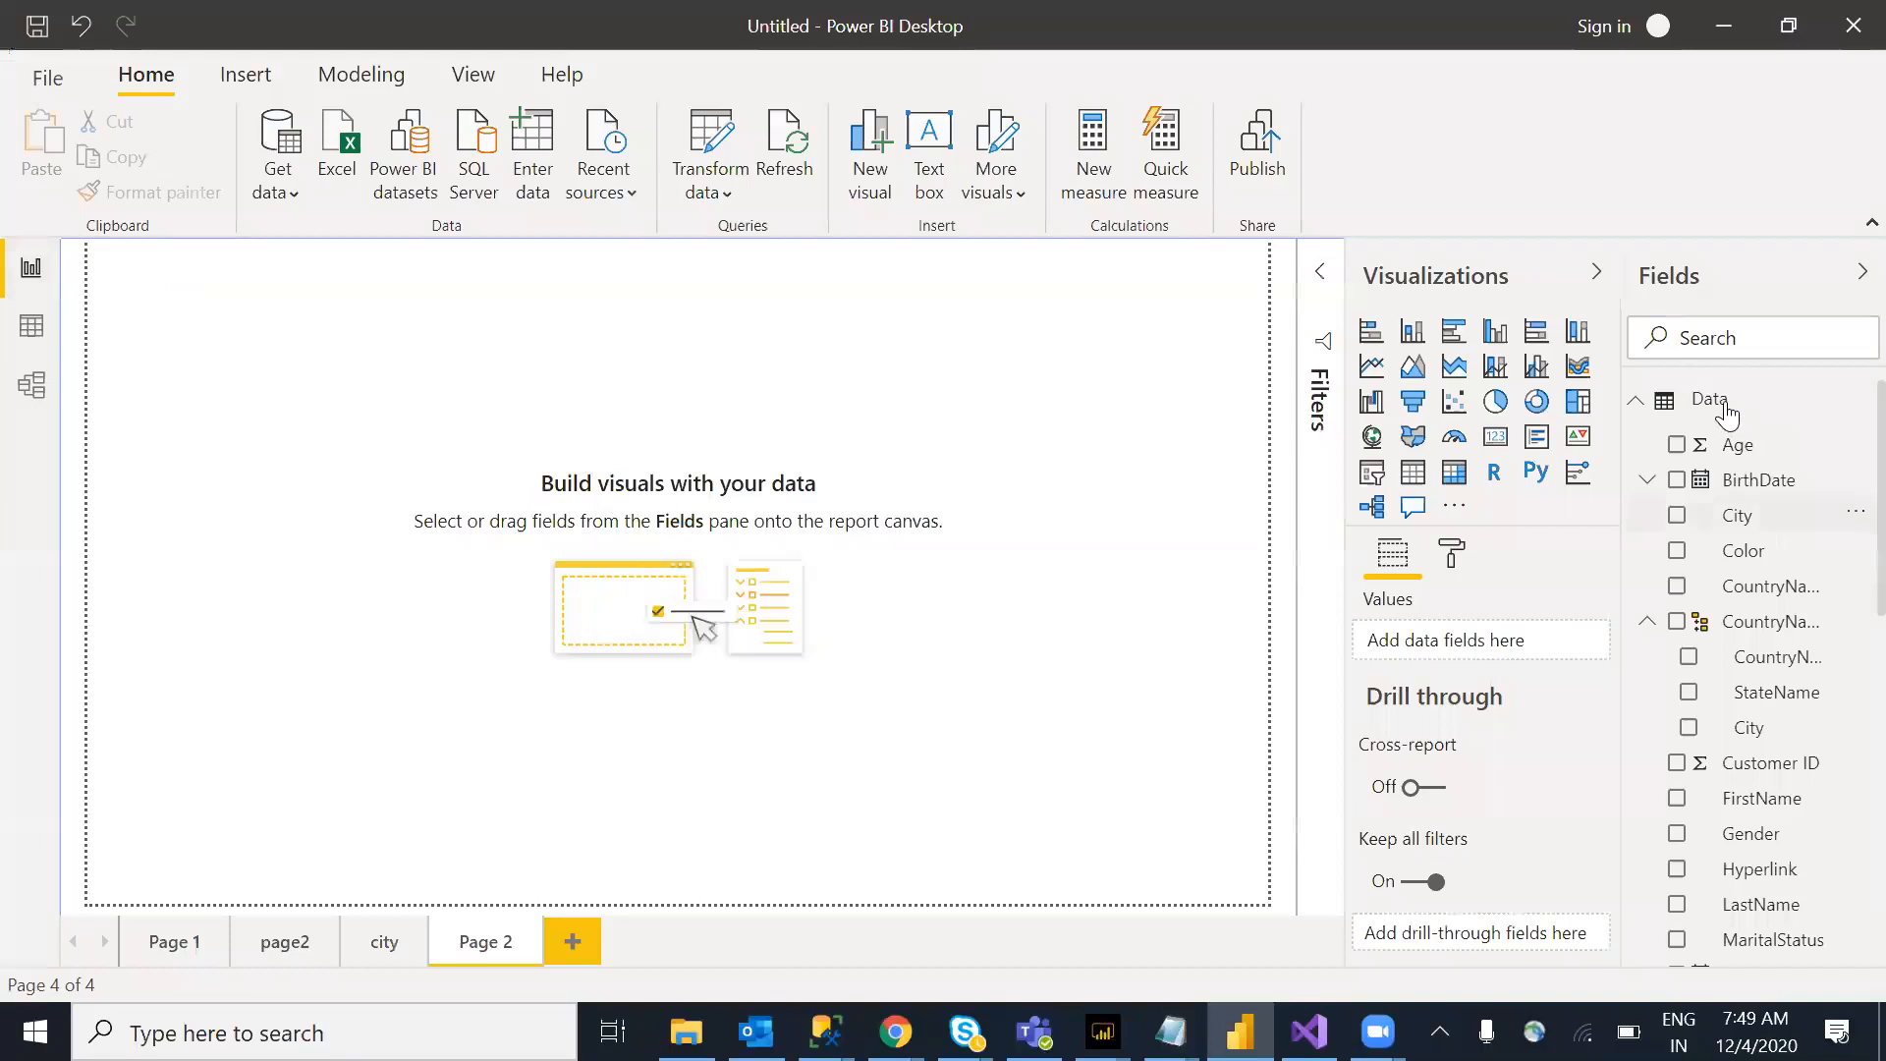
right_click(1728, 411)
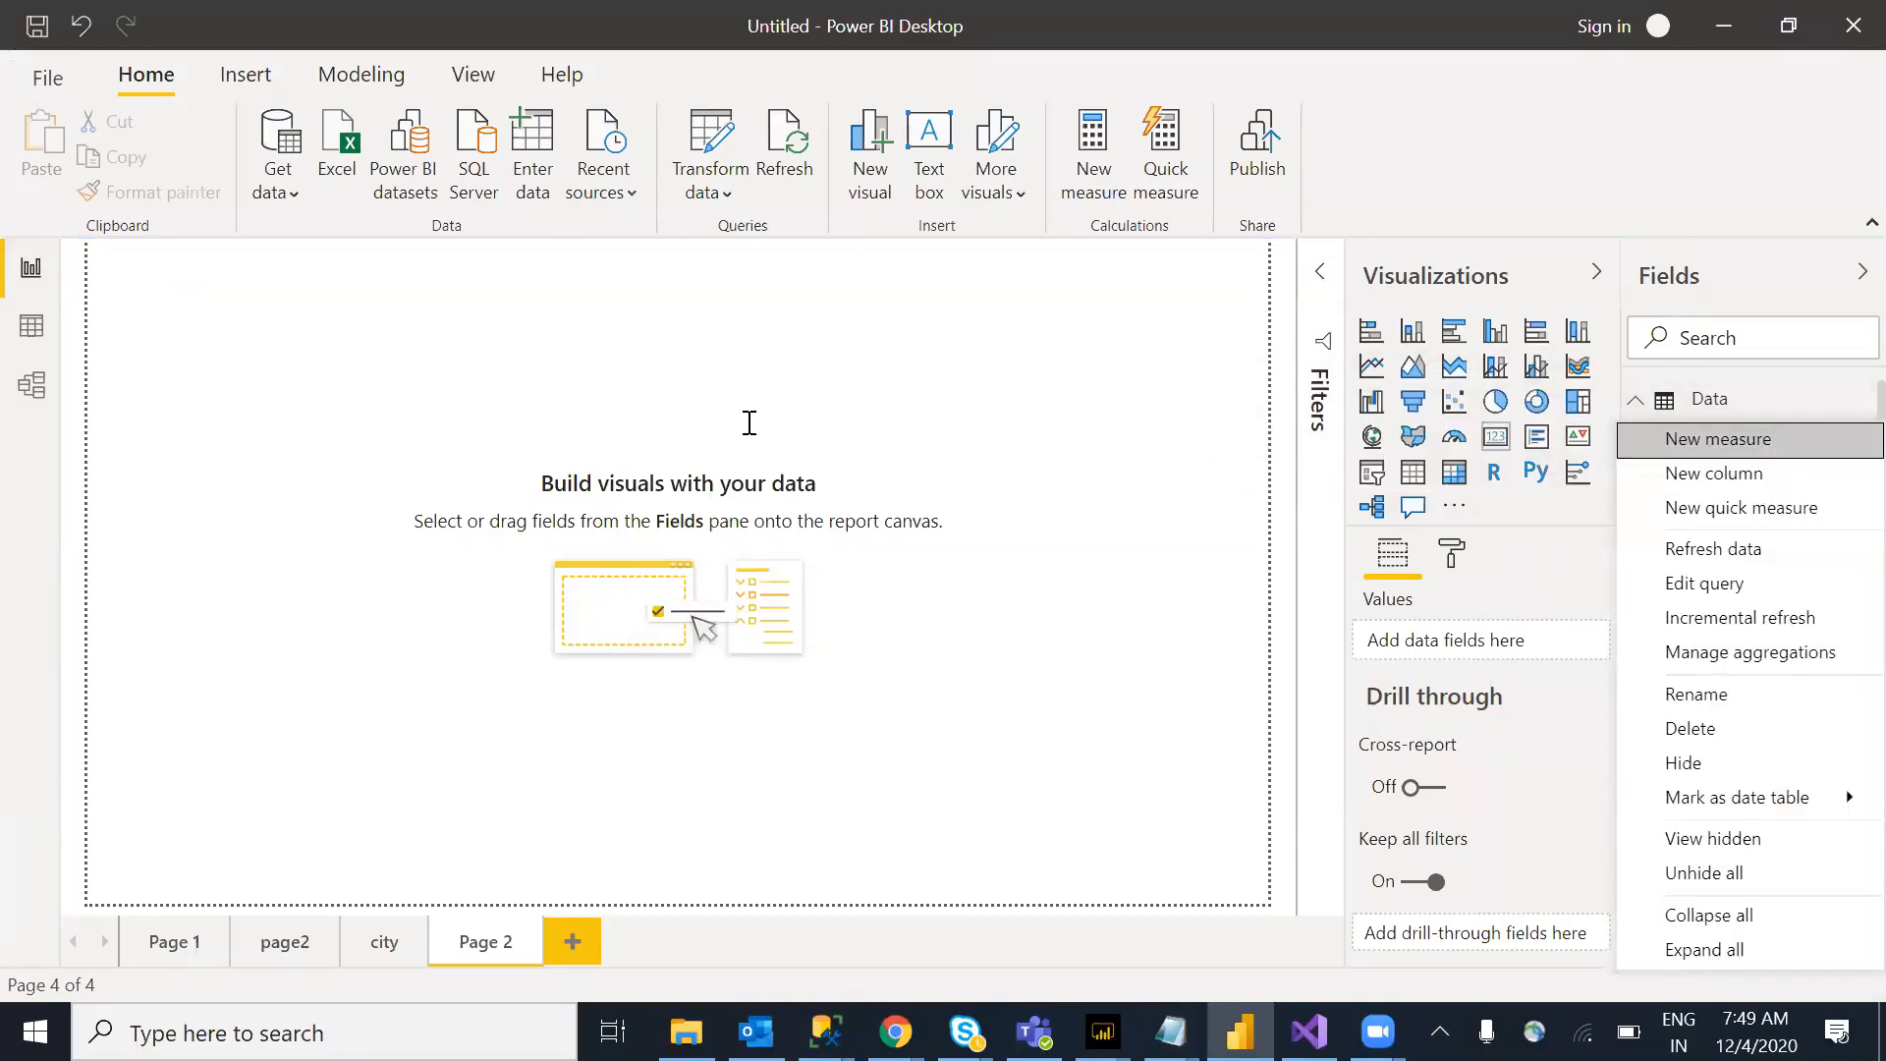
key("alt+Tab")
Step: Complete the first list item with the word "column" and begin a new line
type("column/caclualted colum")
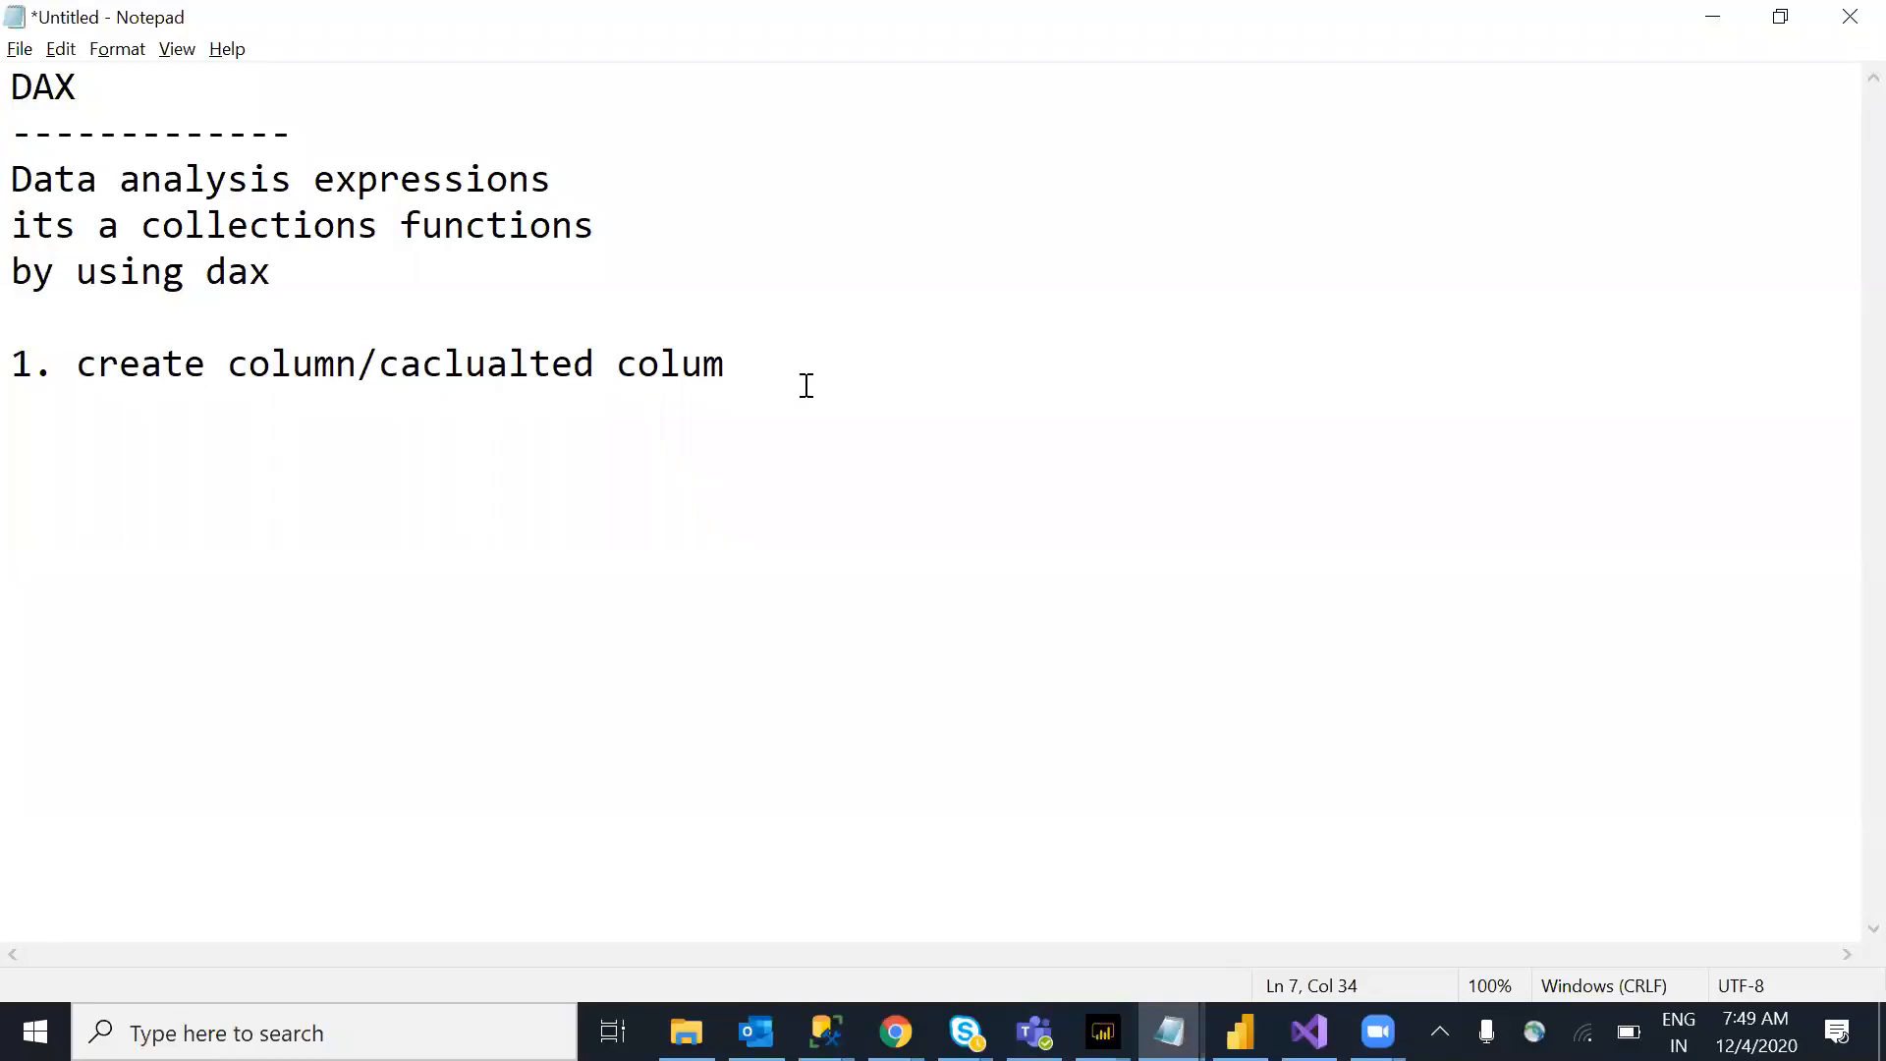
type("n")
key("Return")
Step: Add the list items "2. measure/calculated measure" and "3. tables" to the notes
type("2. measure.")
key("BackSpace")
type("a")
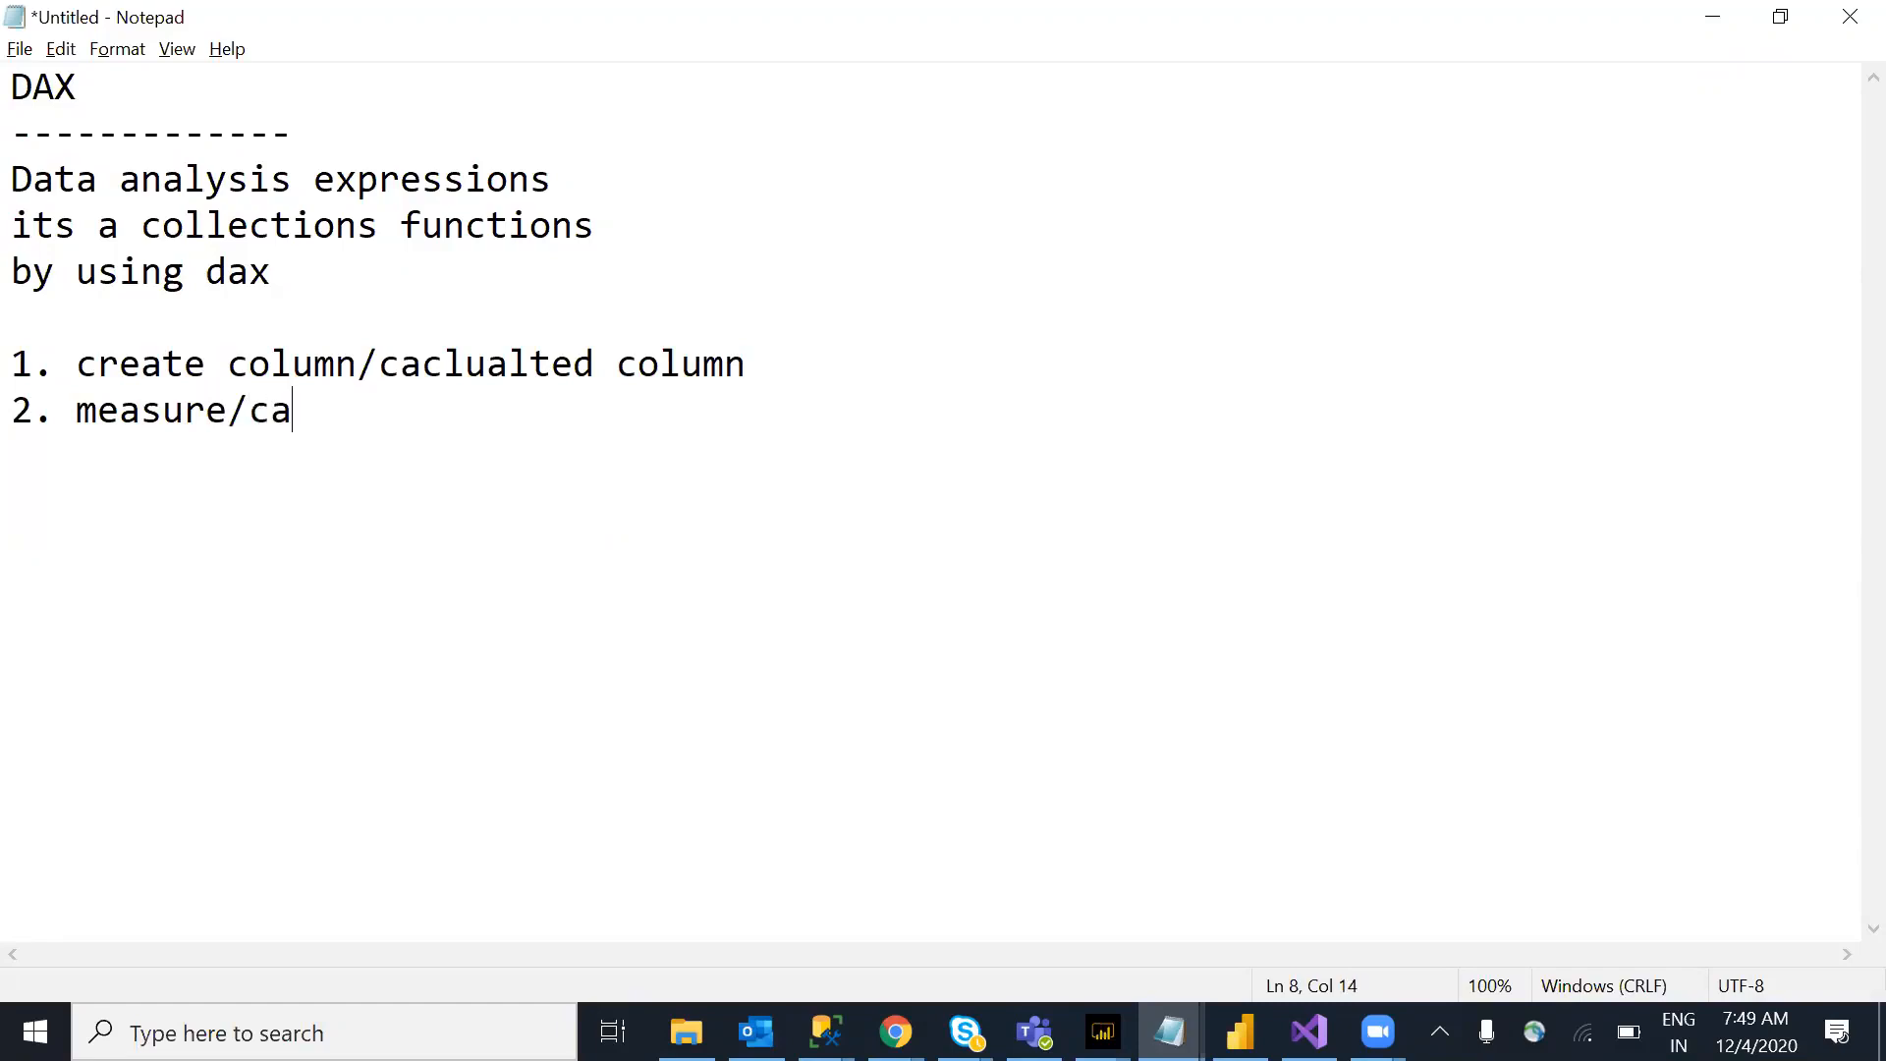
type("lculated ,")
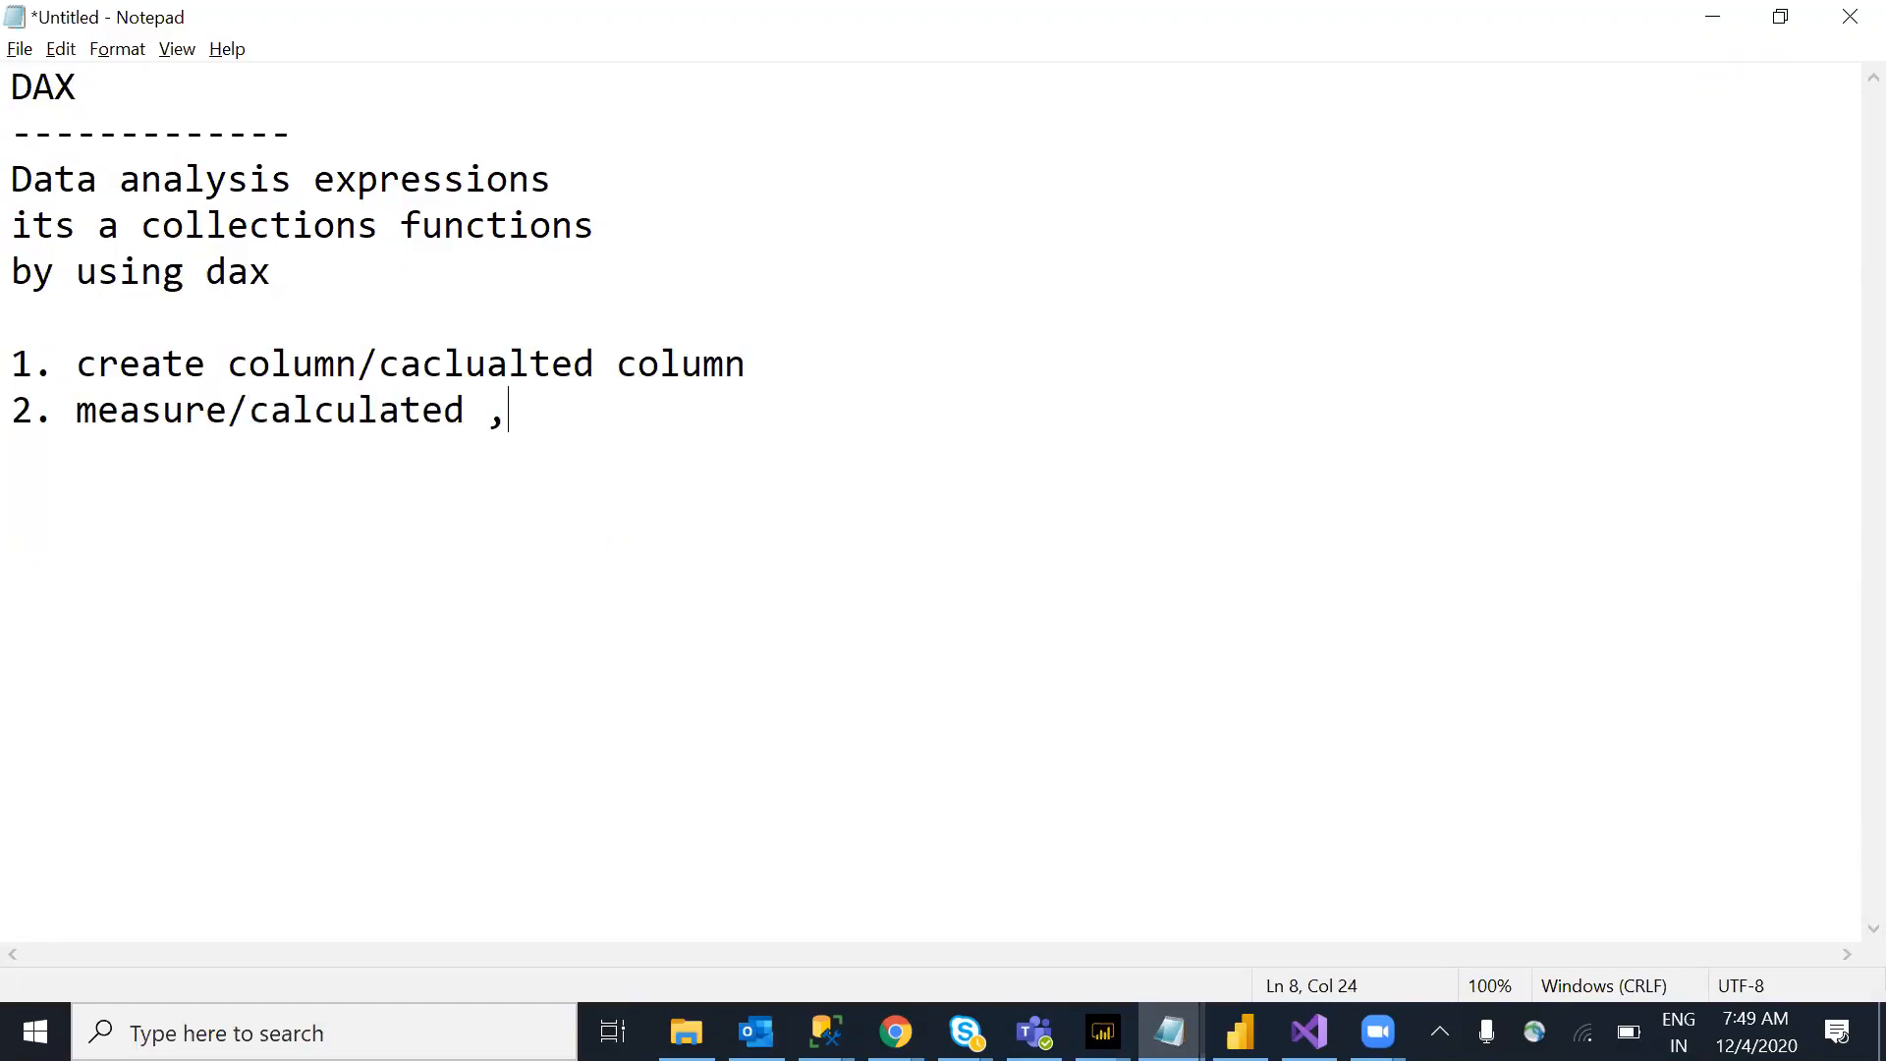
key("BackSpace")
type("measure")
key("Return")
type("3. tables")
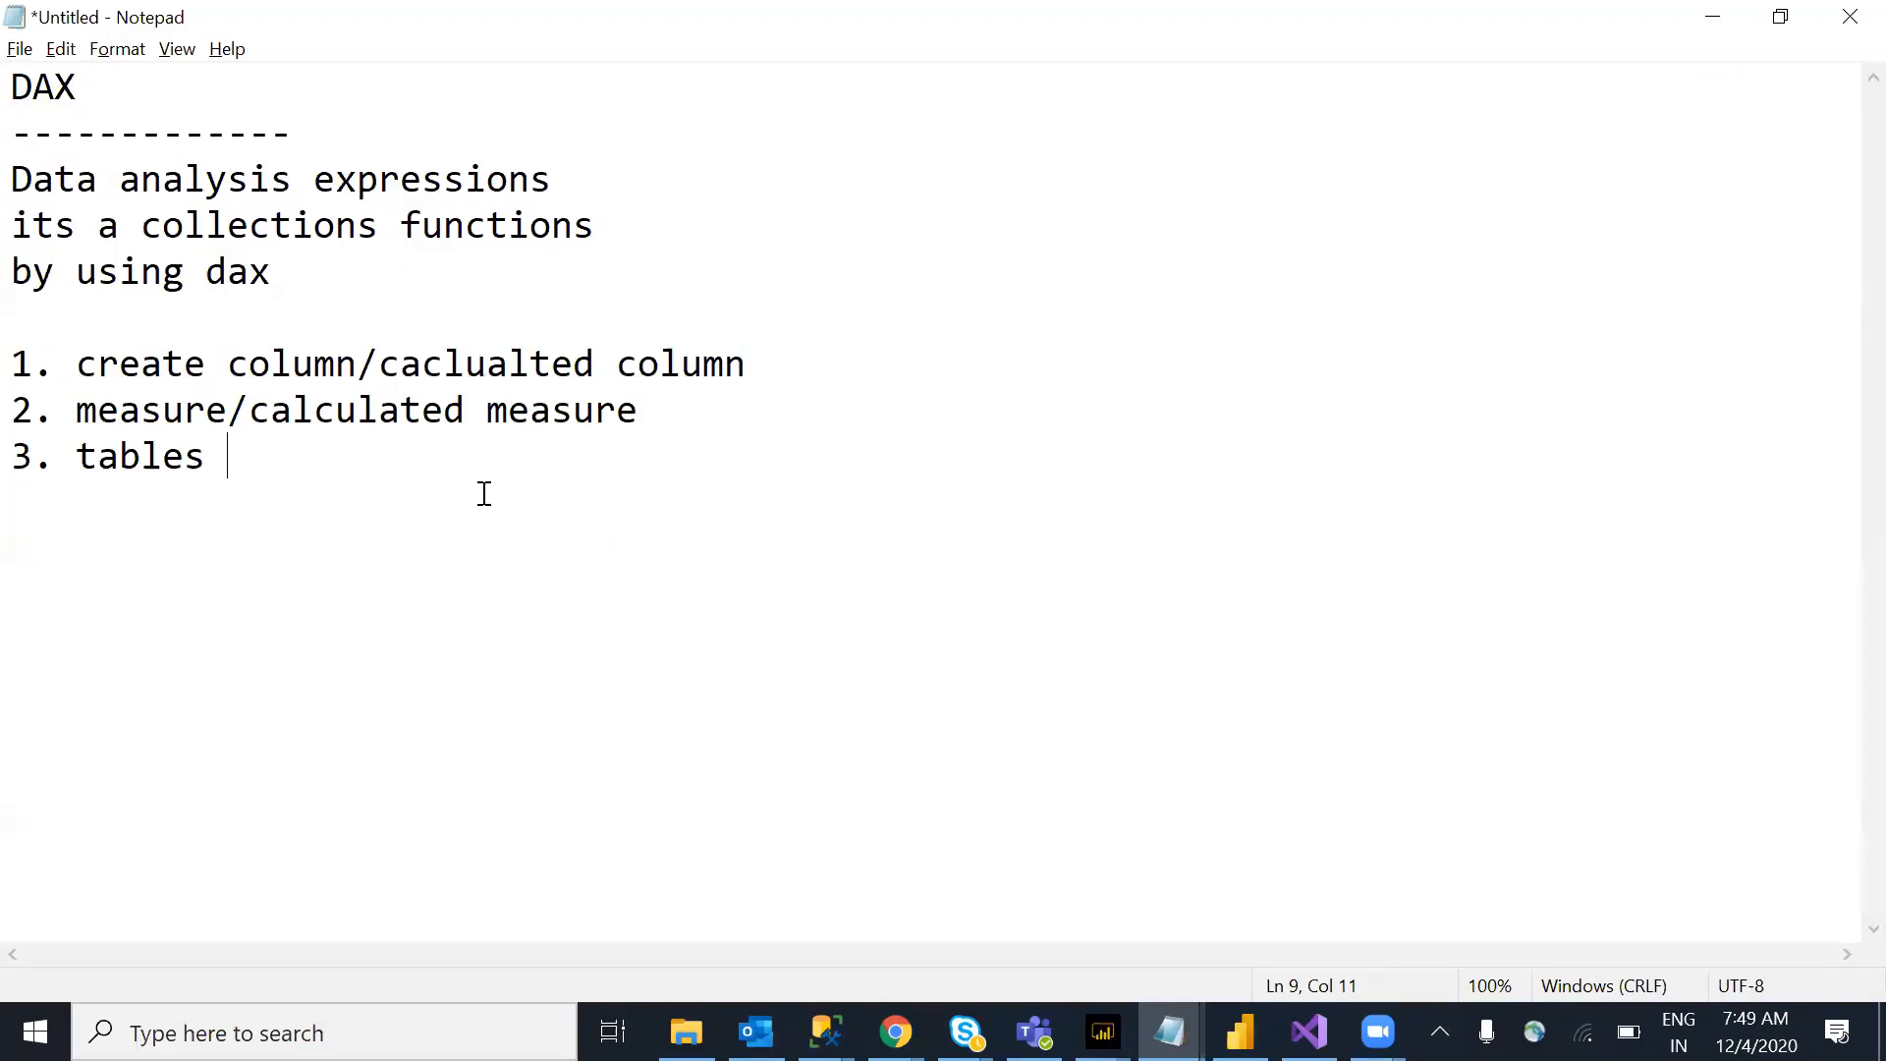
Step: Highlight the "by using dax" line and the measure item in the notes, and add blank lines below the list
left_click(826, 1031)
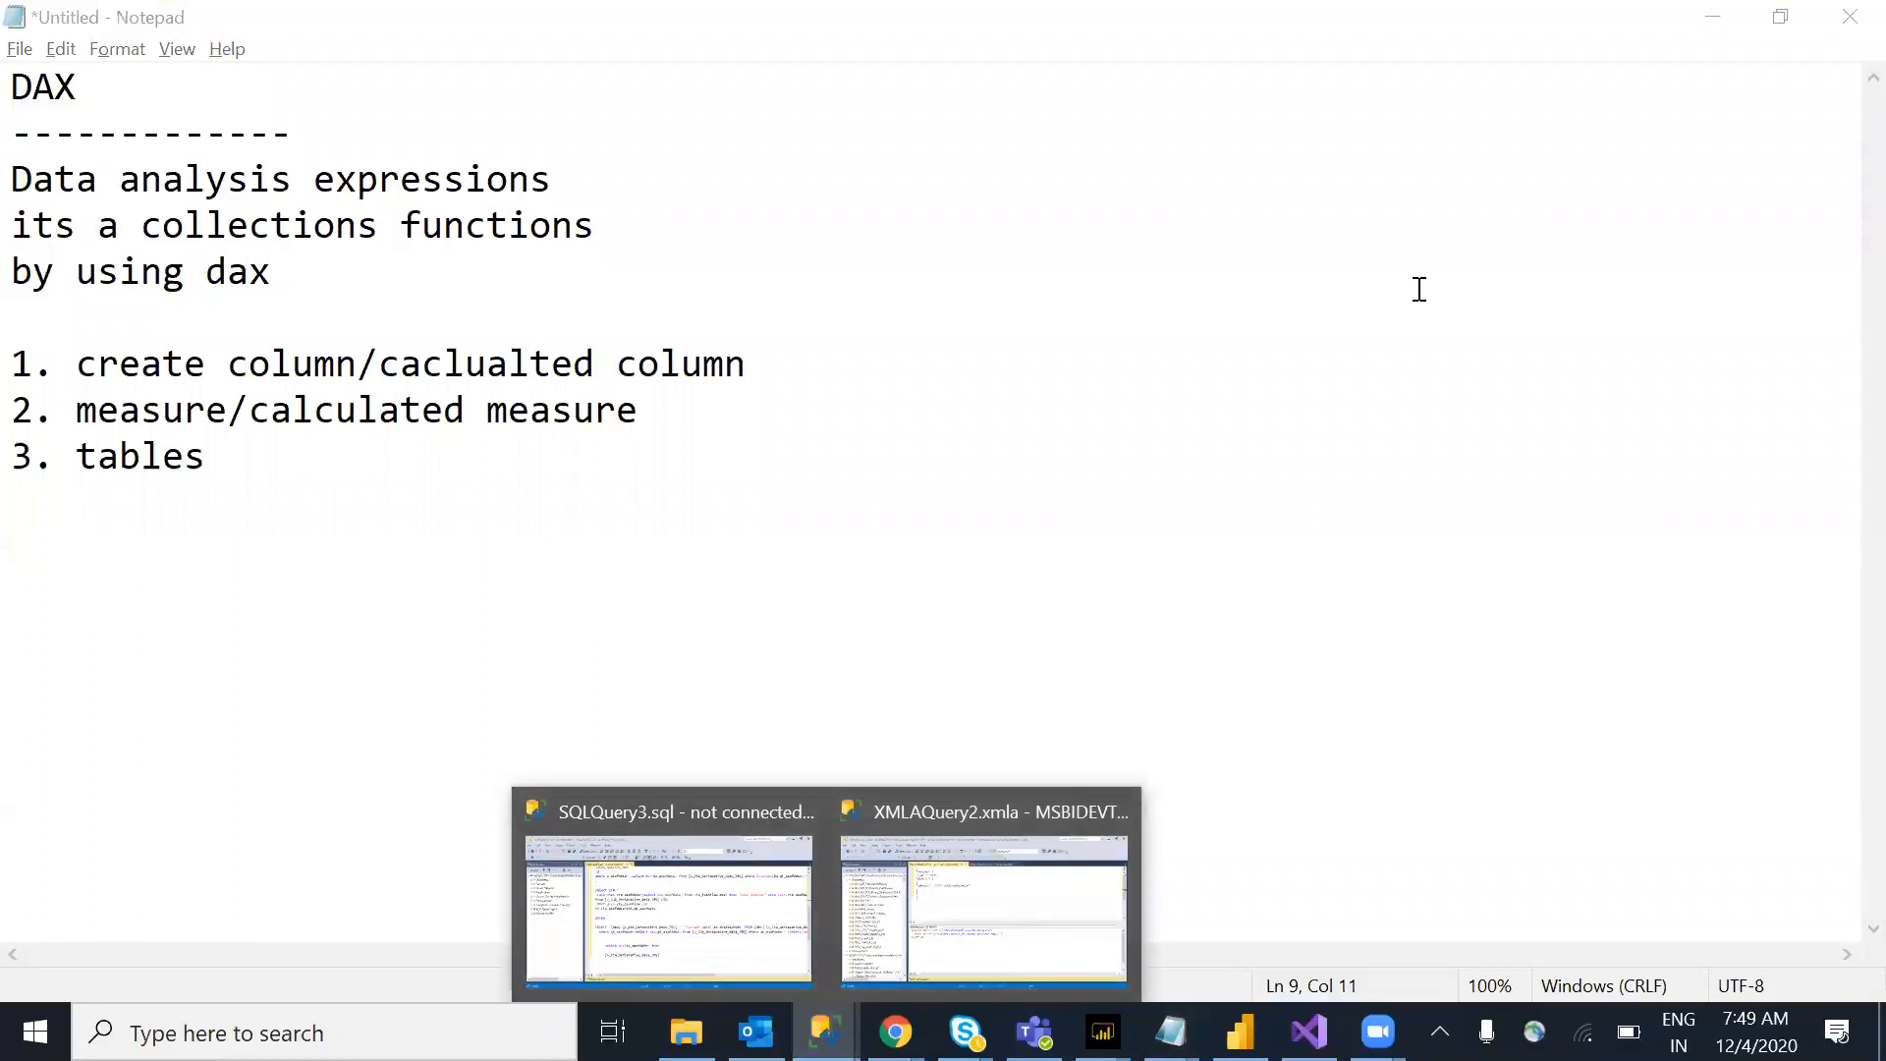
left_click(918, 426)
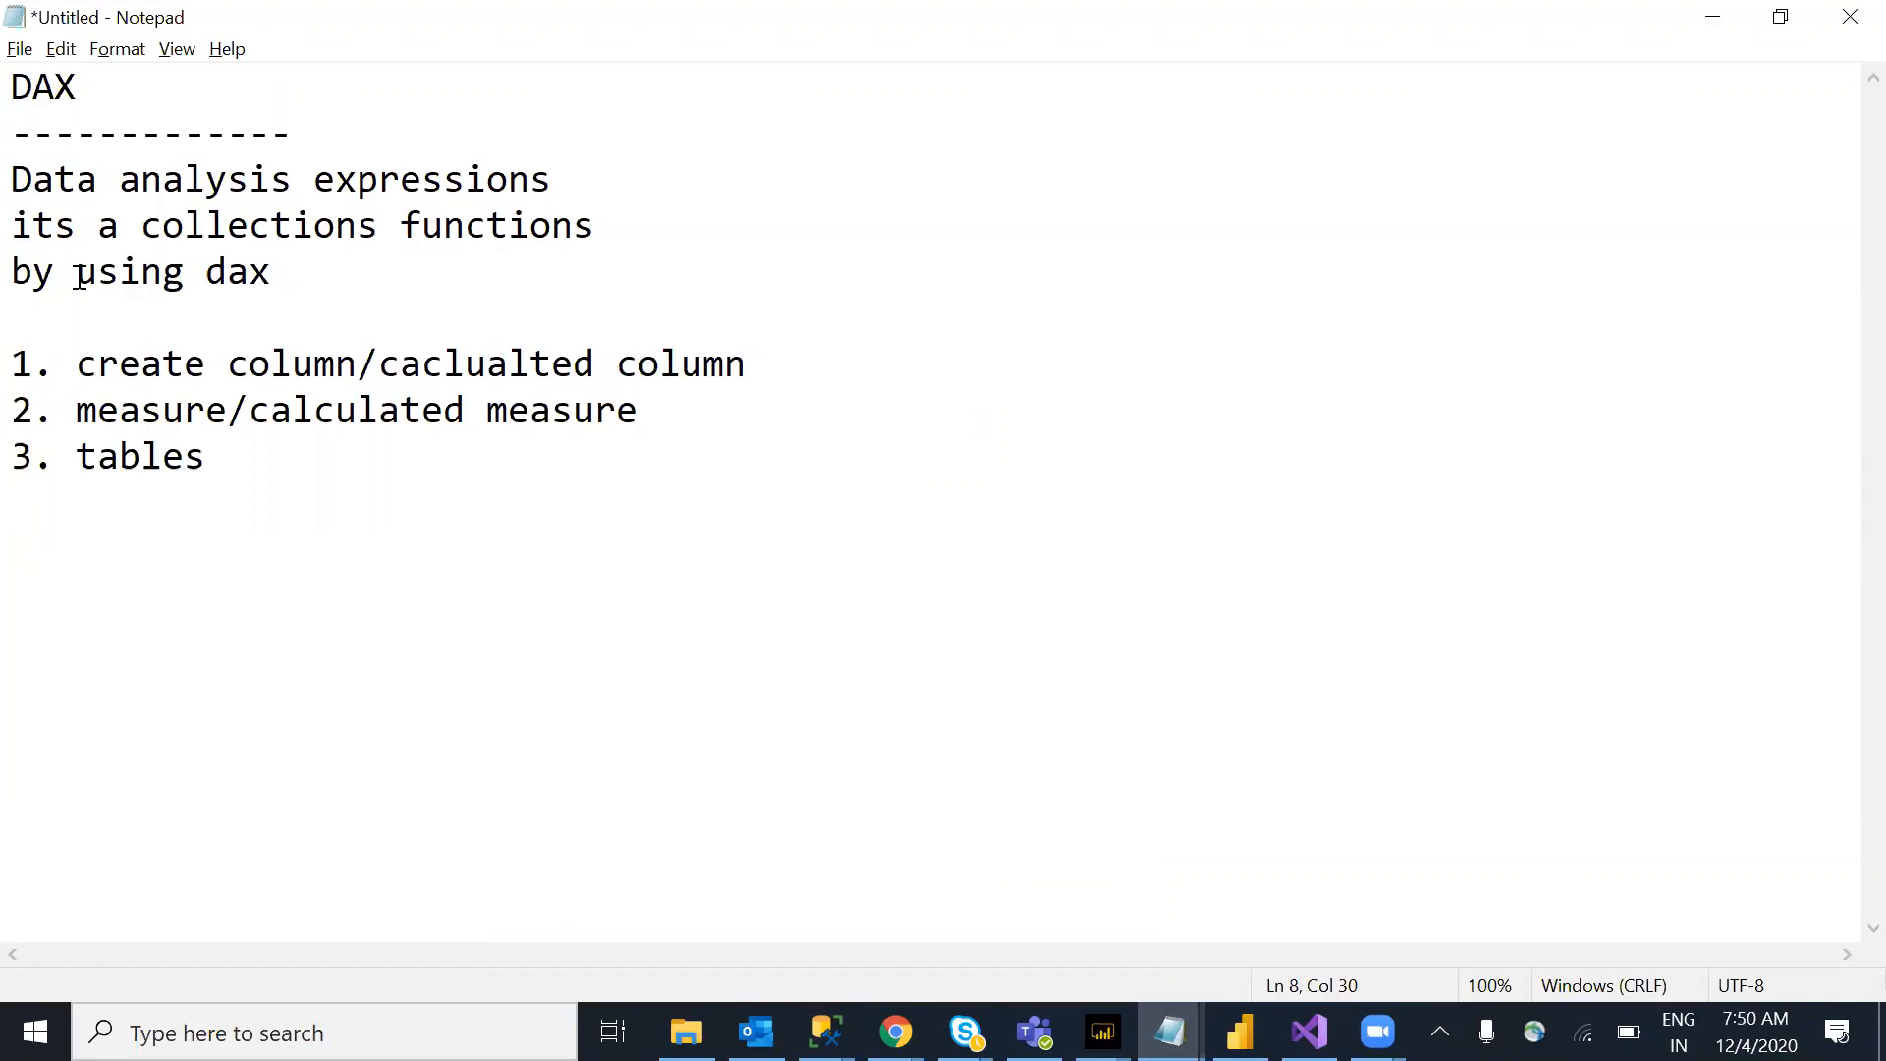
left_click_drag(24, 270, 371, 267)
left_click(474, 449)
key("Return")
key("Return")
key("Return")
left_click_drag(712, 422, 37, 422)
left_click(233, 532)
Step: Switch back to Power BI Desktop and create a new measure in the Data table
key("alt+Tab")
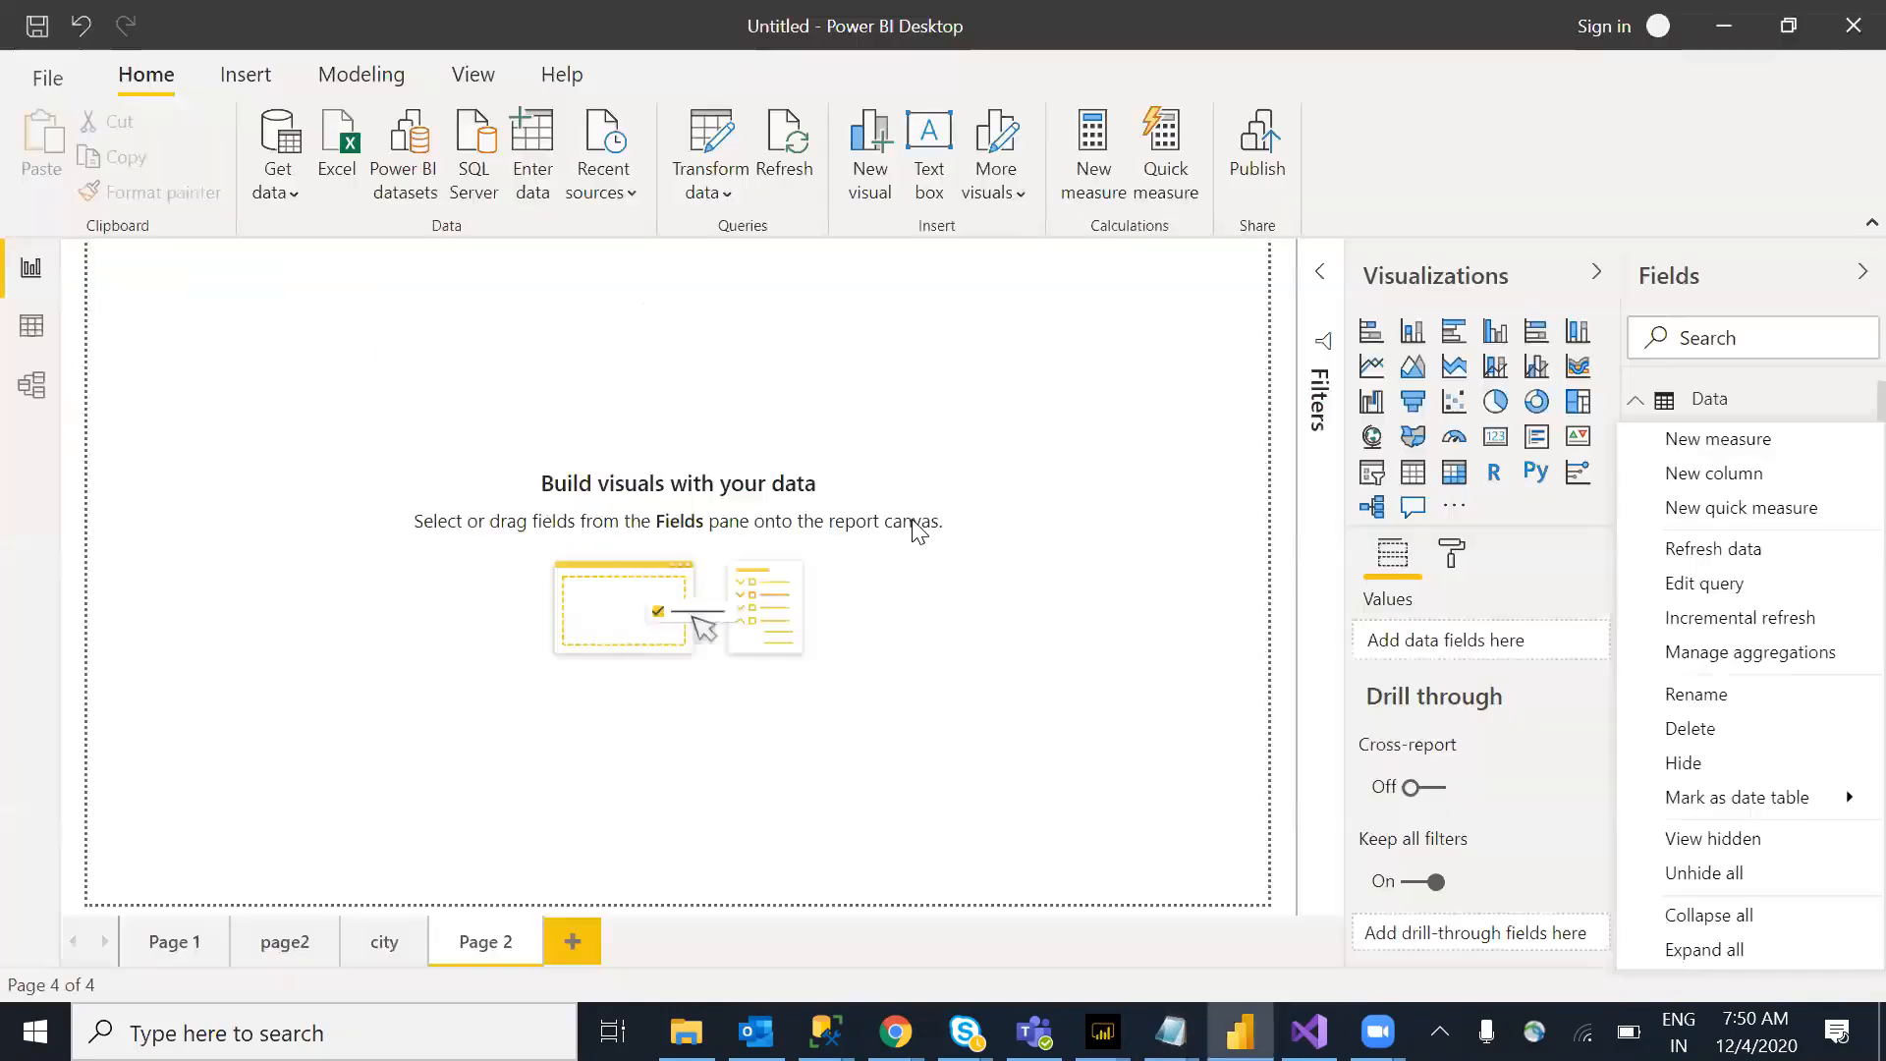
left_click(1050, 452)
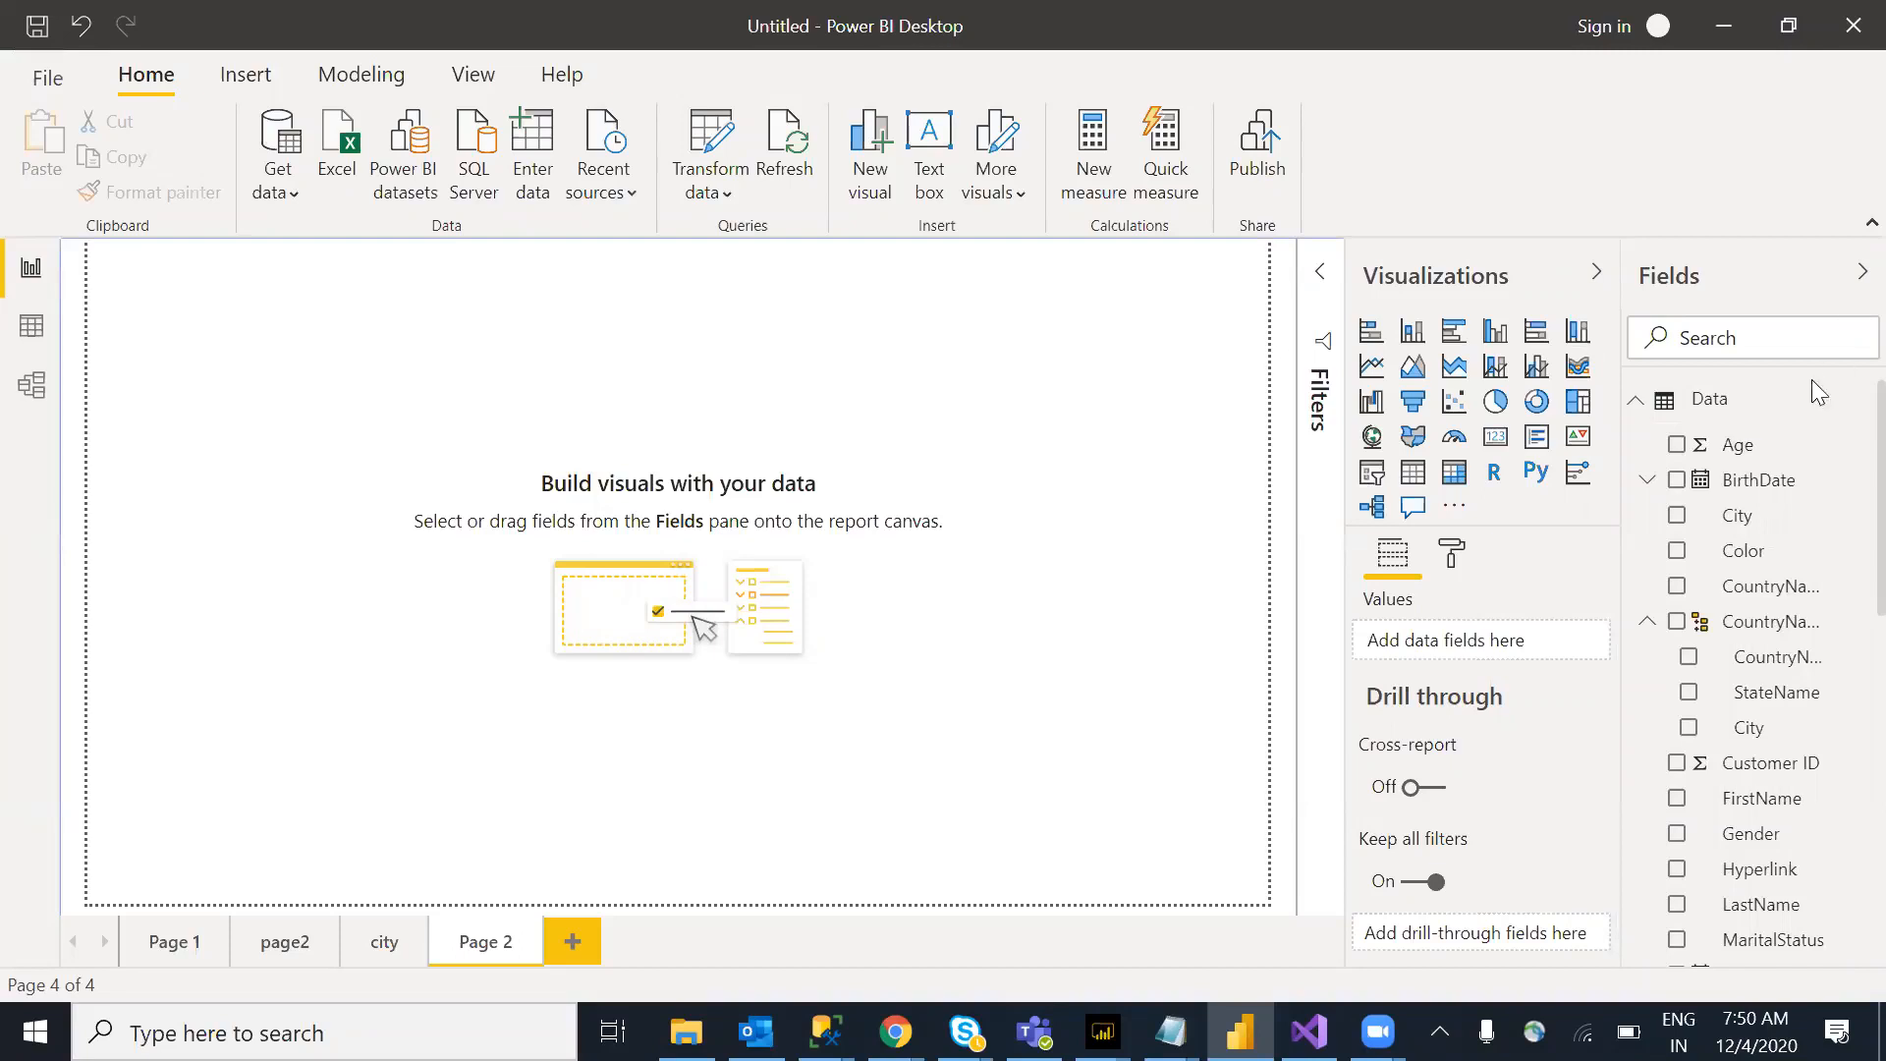
right_click(1726, 411)
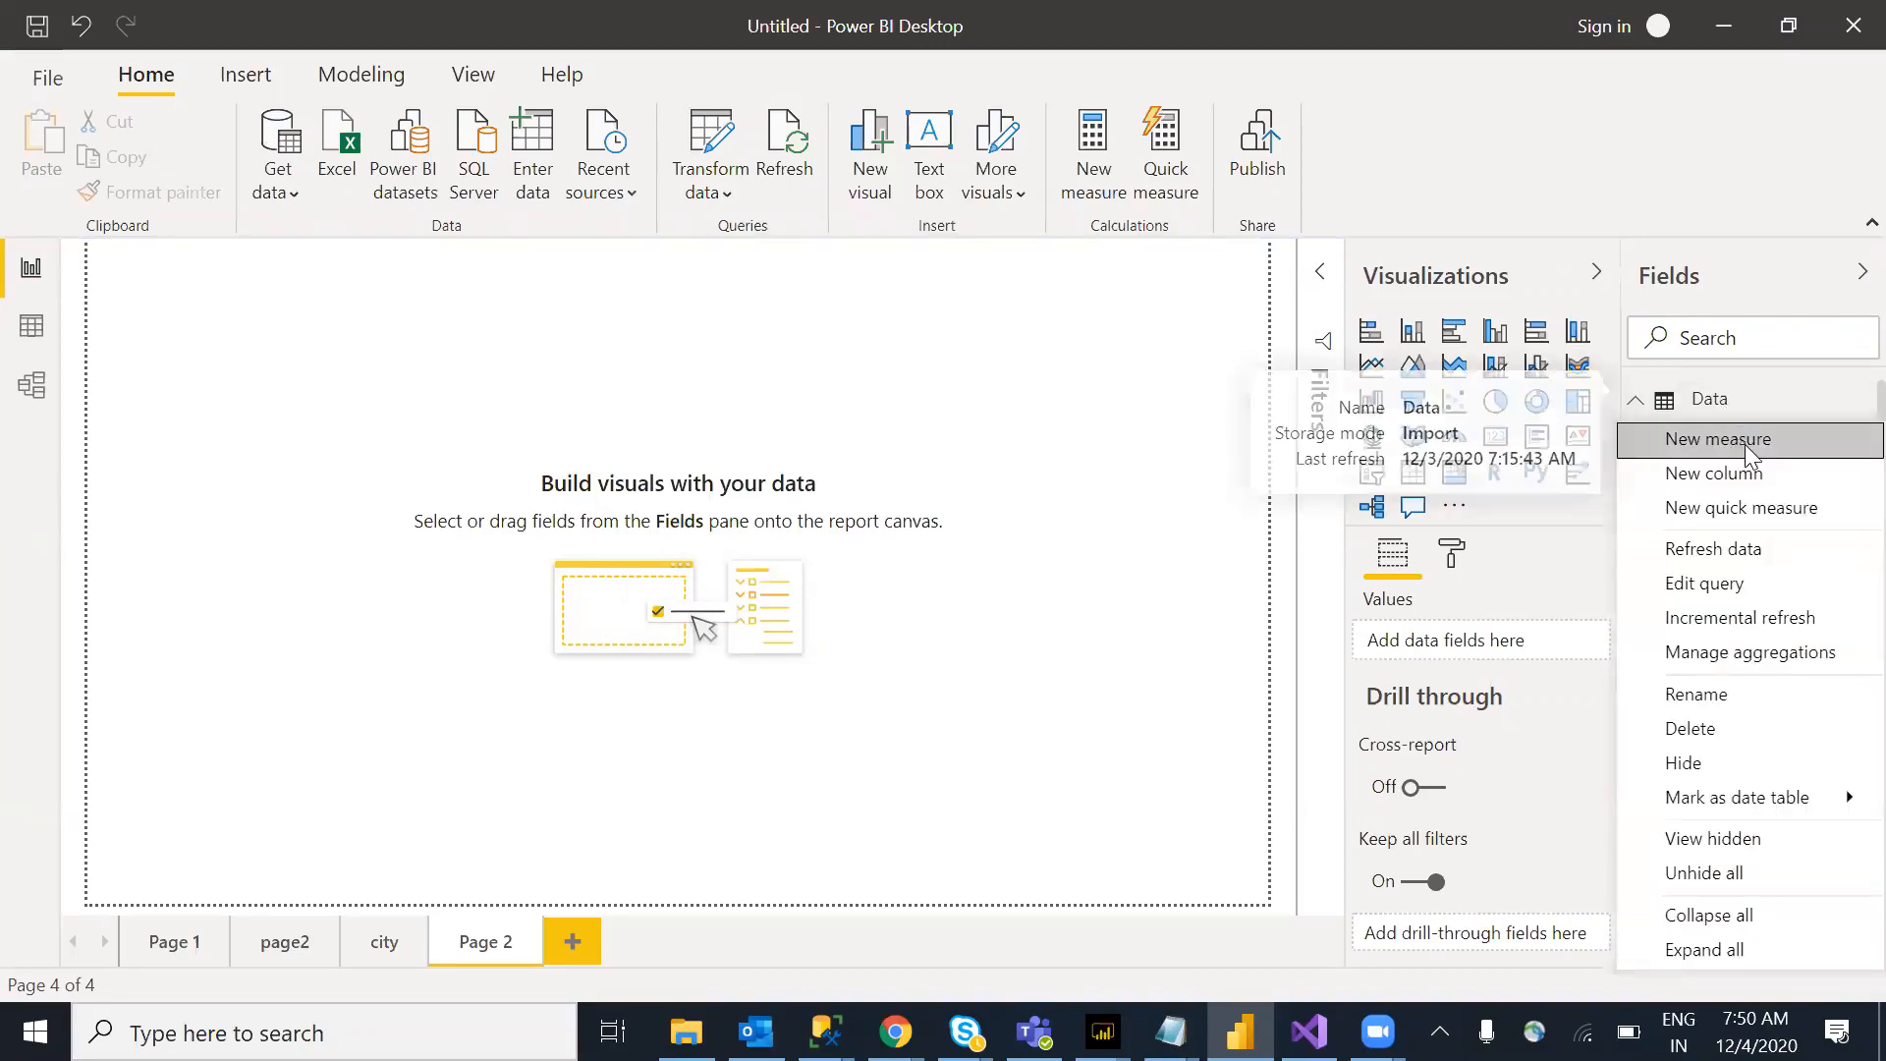
left_click(1790, 446)
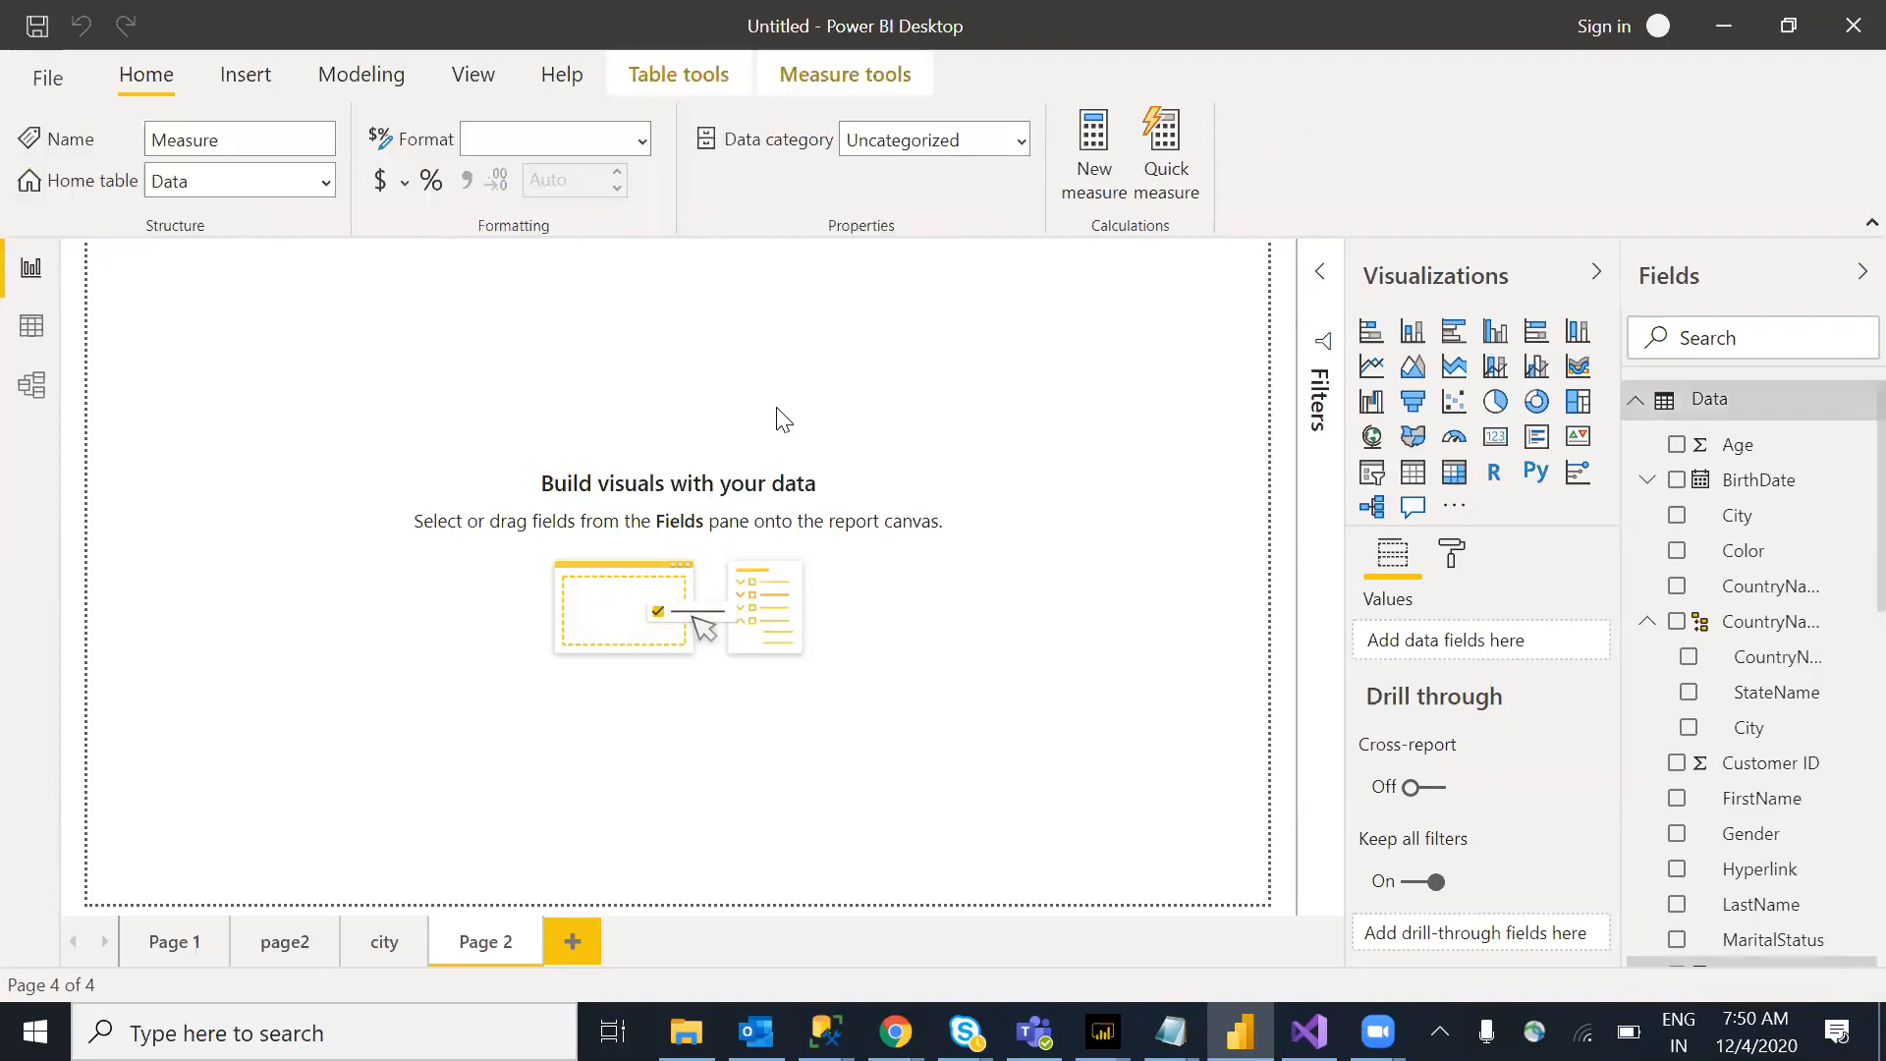
Step: Replace the new measure's default formula with "totalcusmoter=DISTINCTCOUNT(", choosing the DISTINCTCOUNT function
left_click(336, 268)
left_click_drag(336, 268, 187, 284)
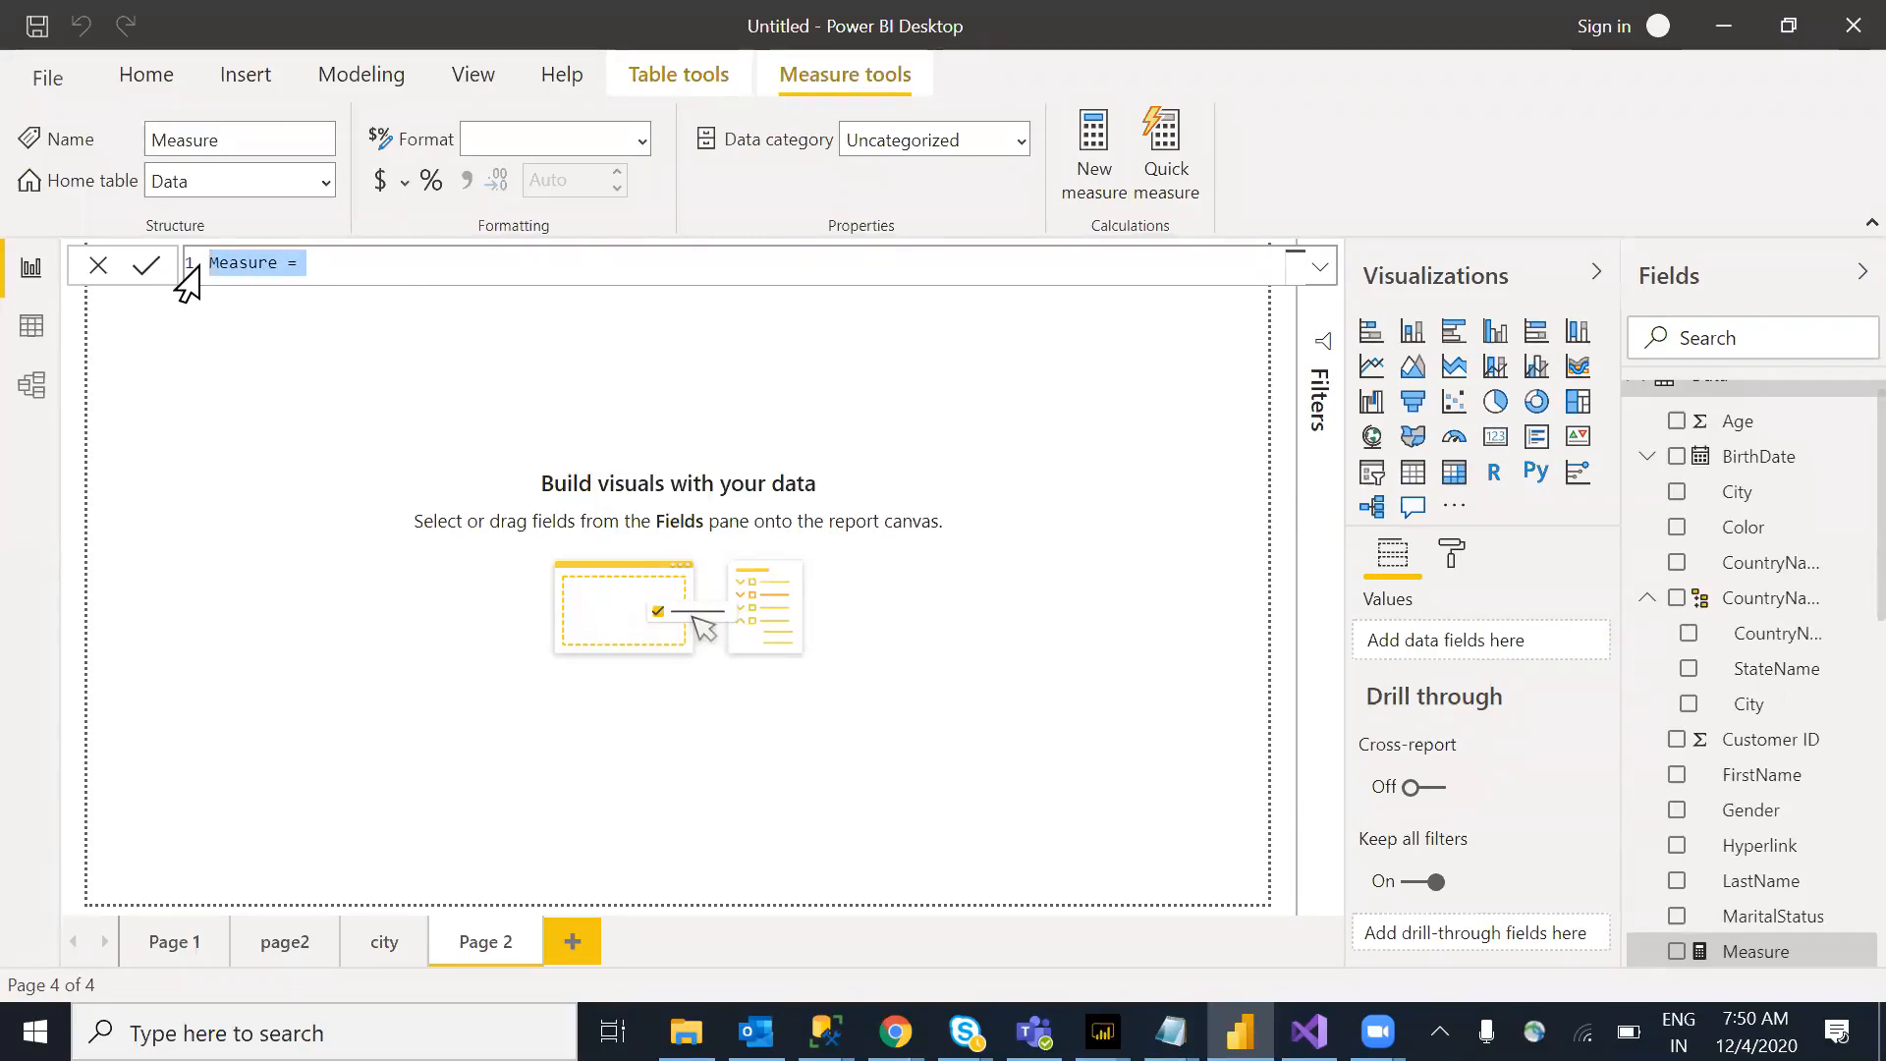
type("totalc")
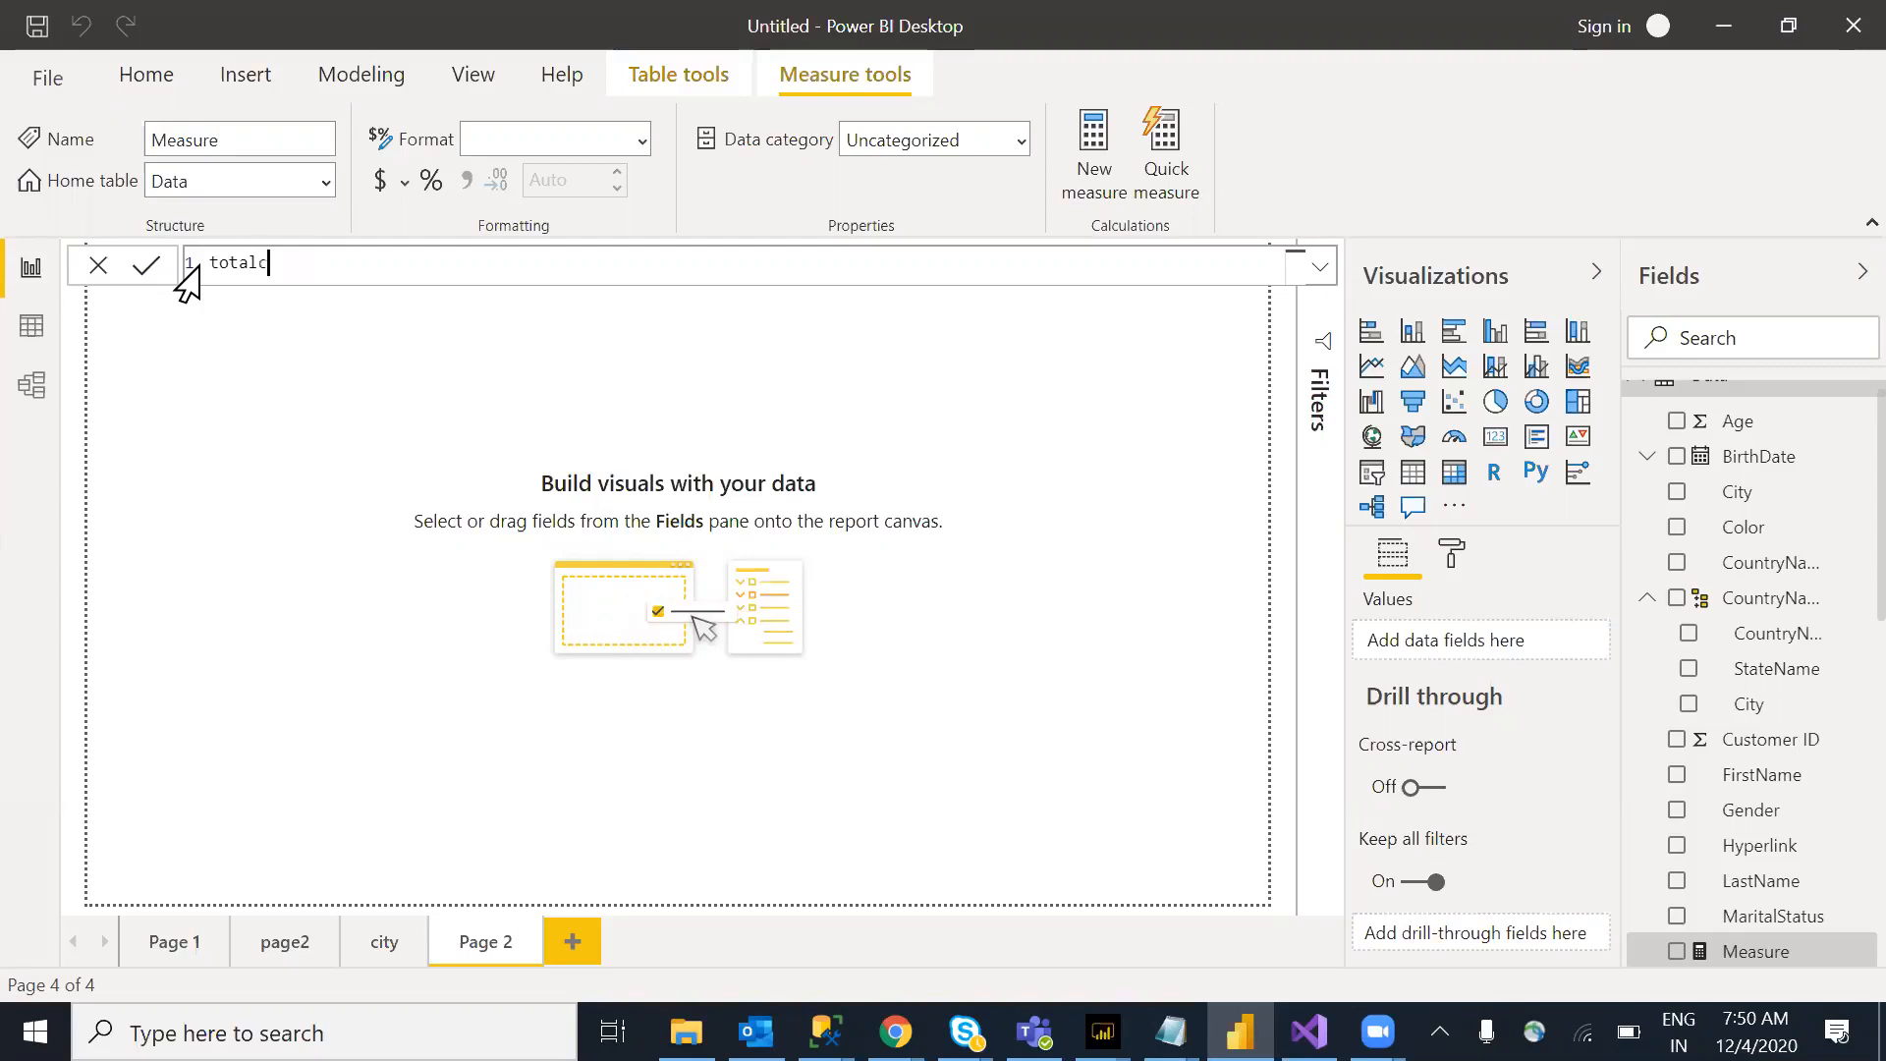
type("usmoter=disc")
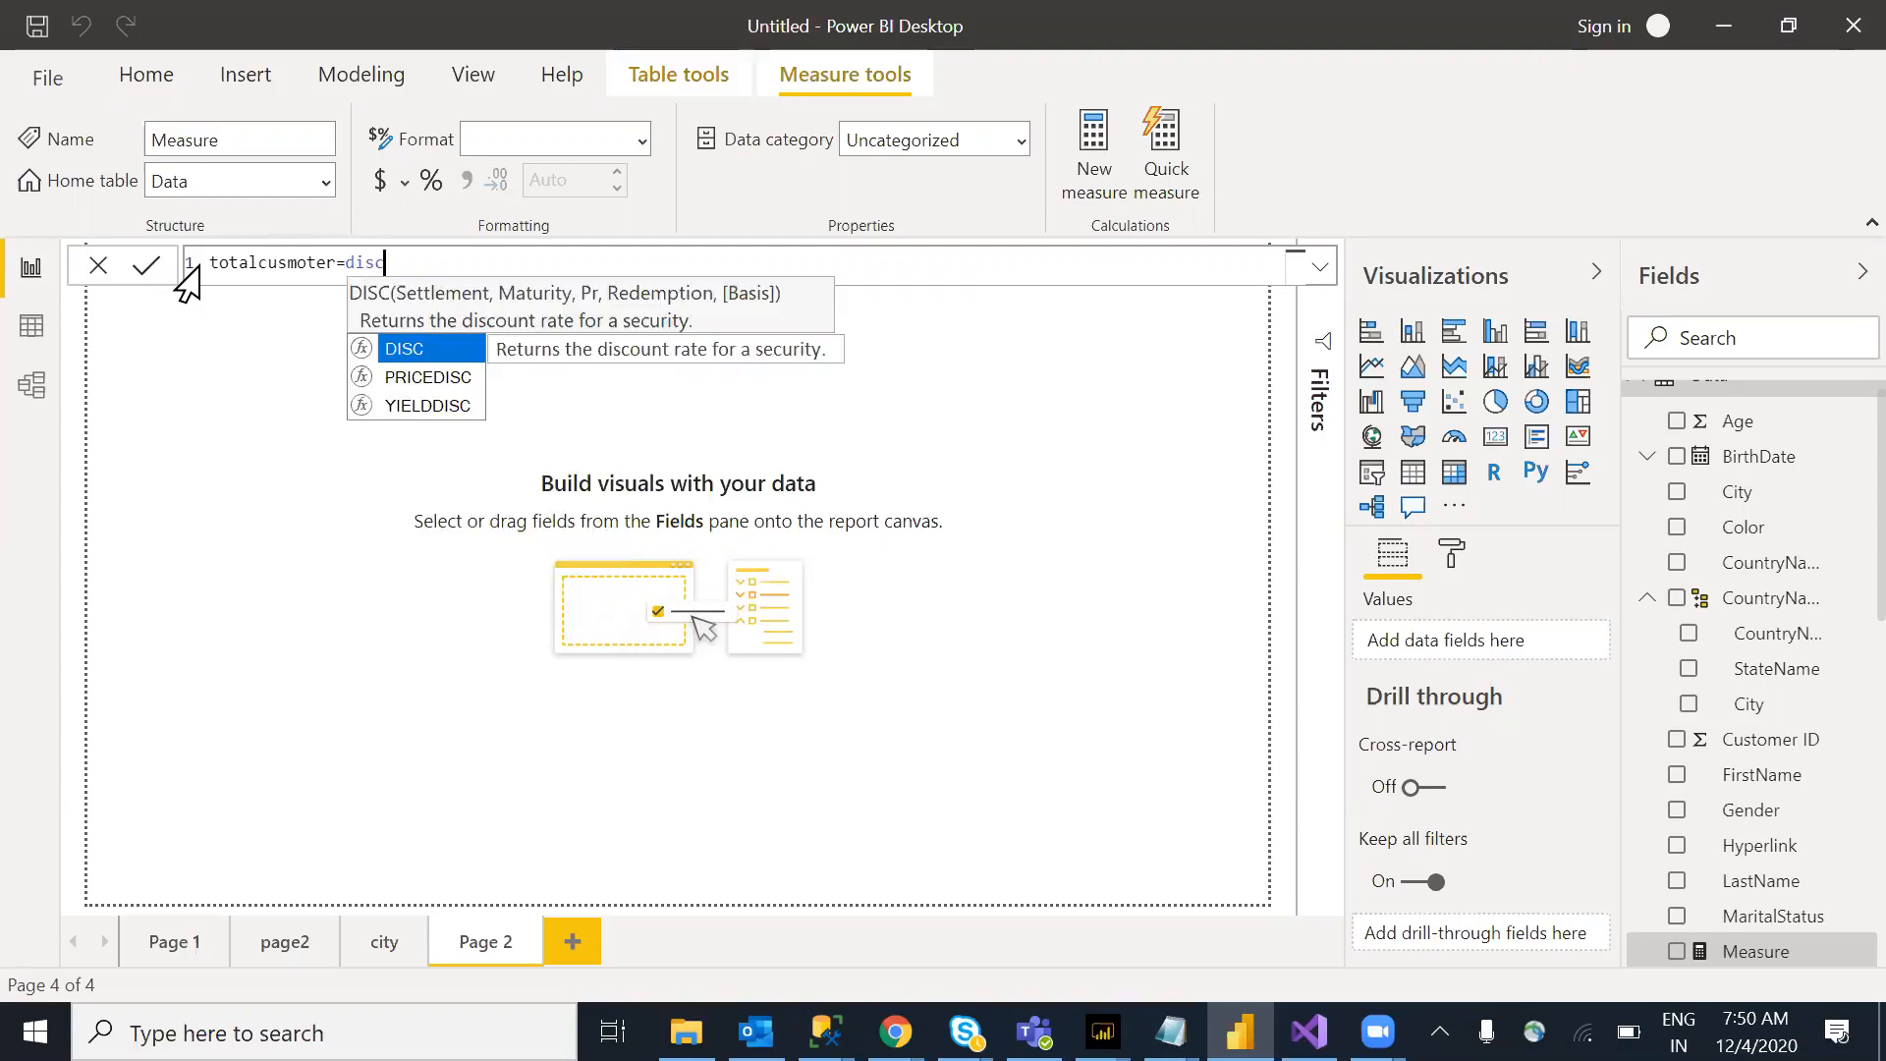
key("BackSpace")
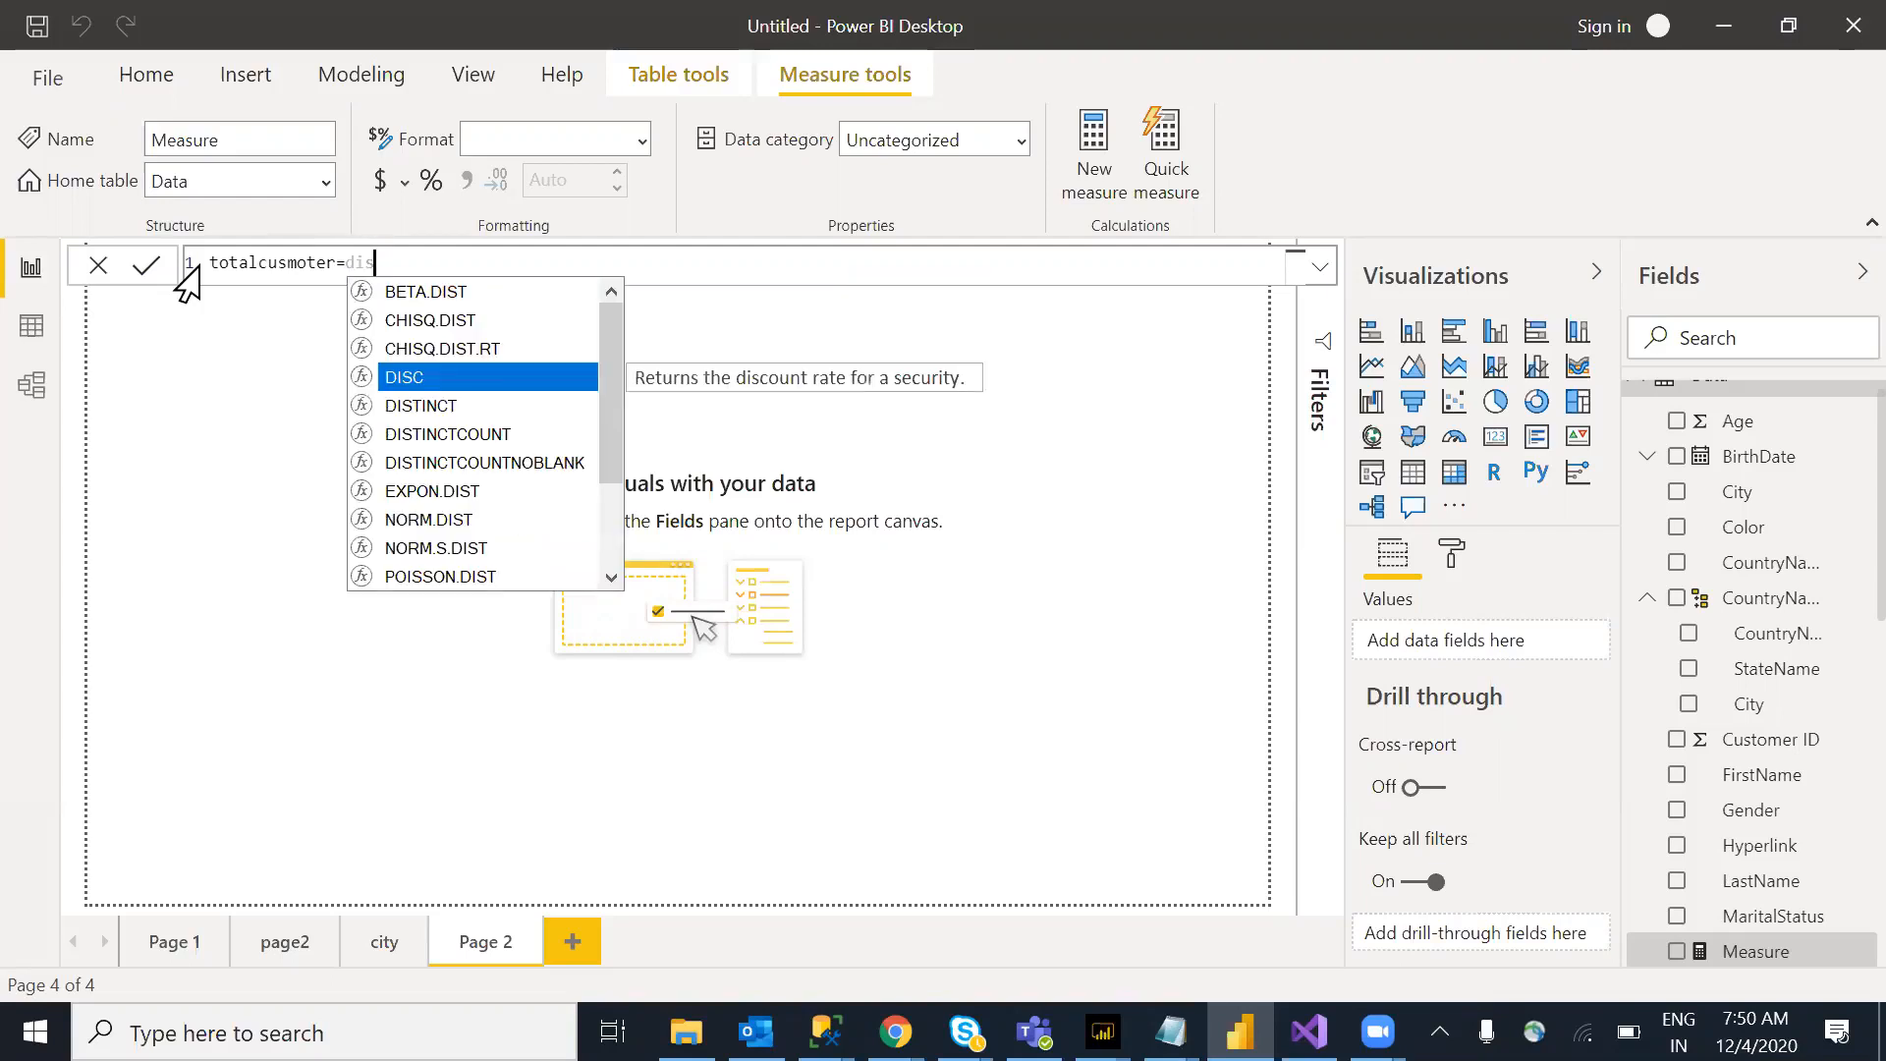
type("tinct")
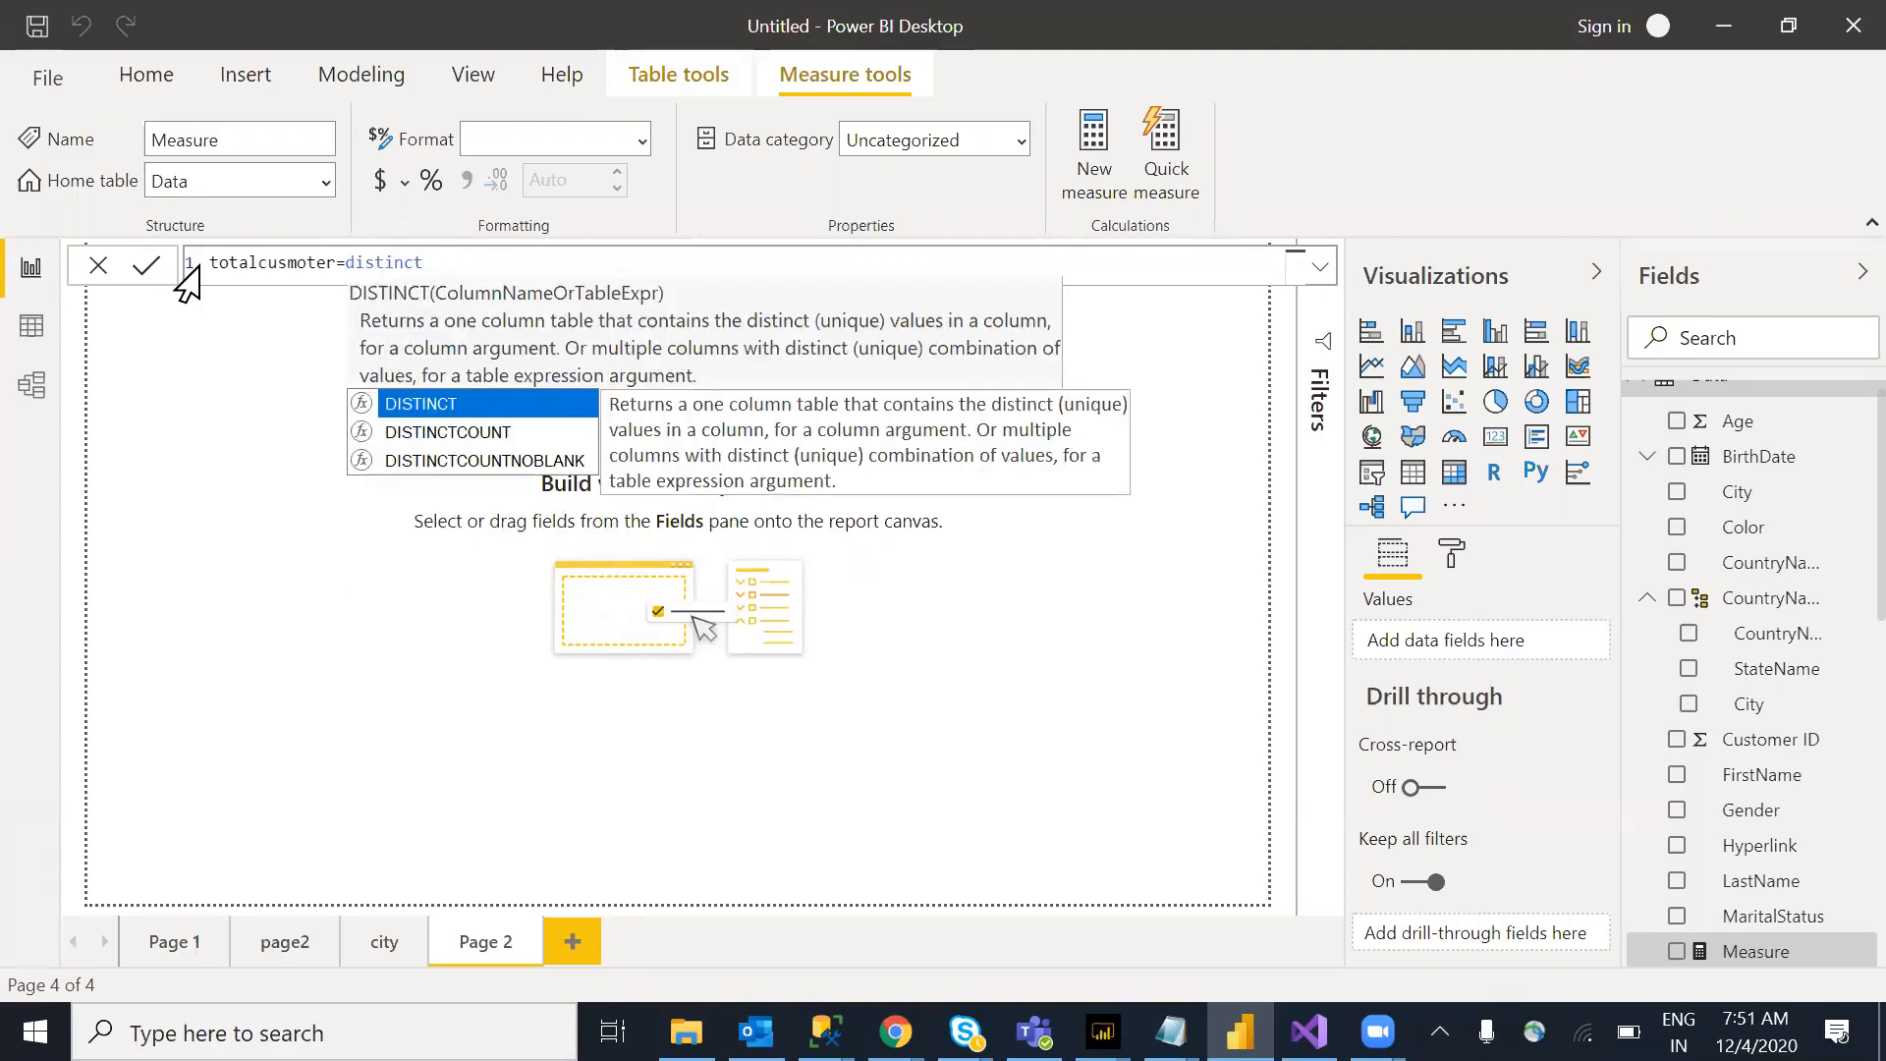
key("Down")
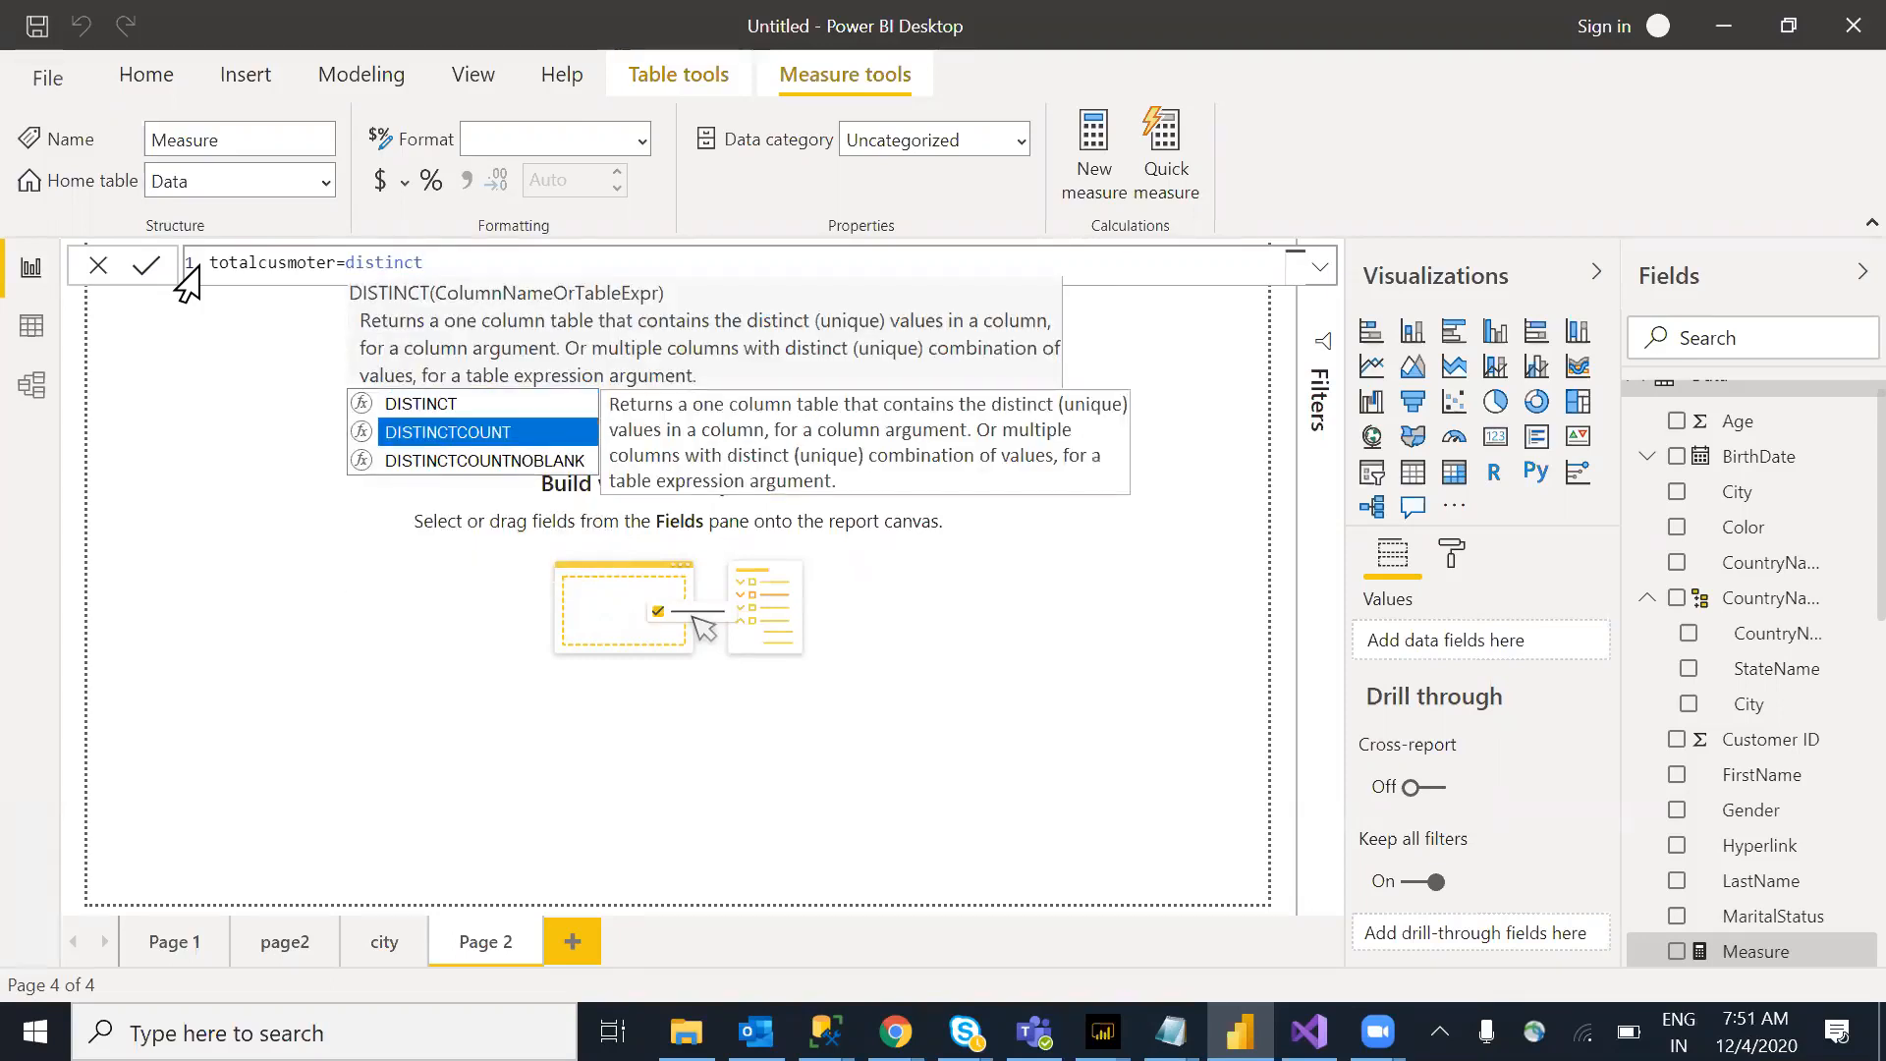
key("Tab")
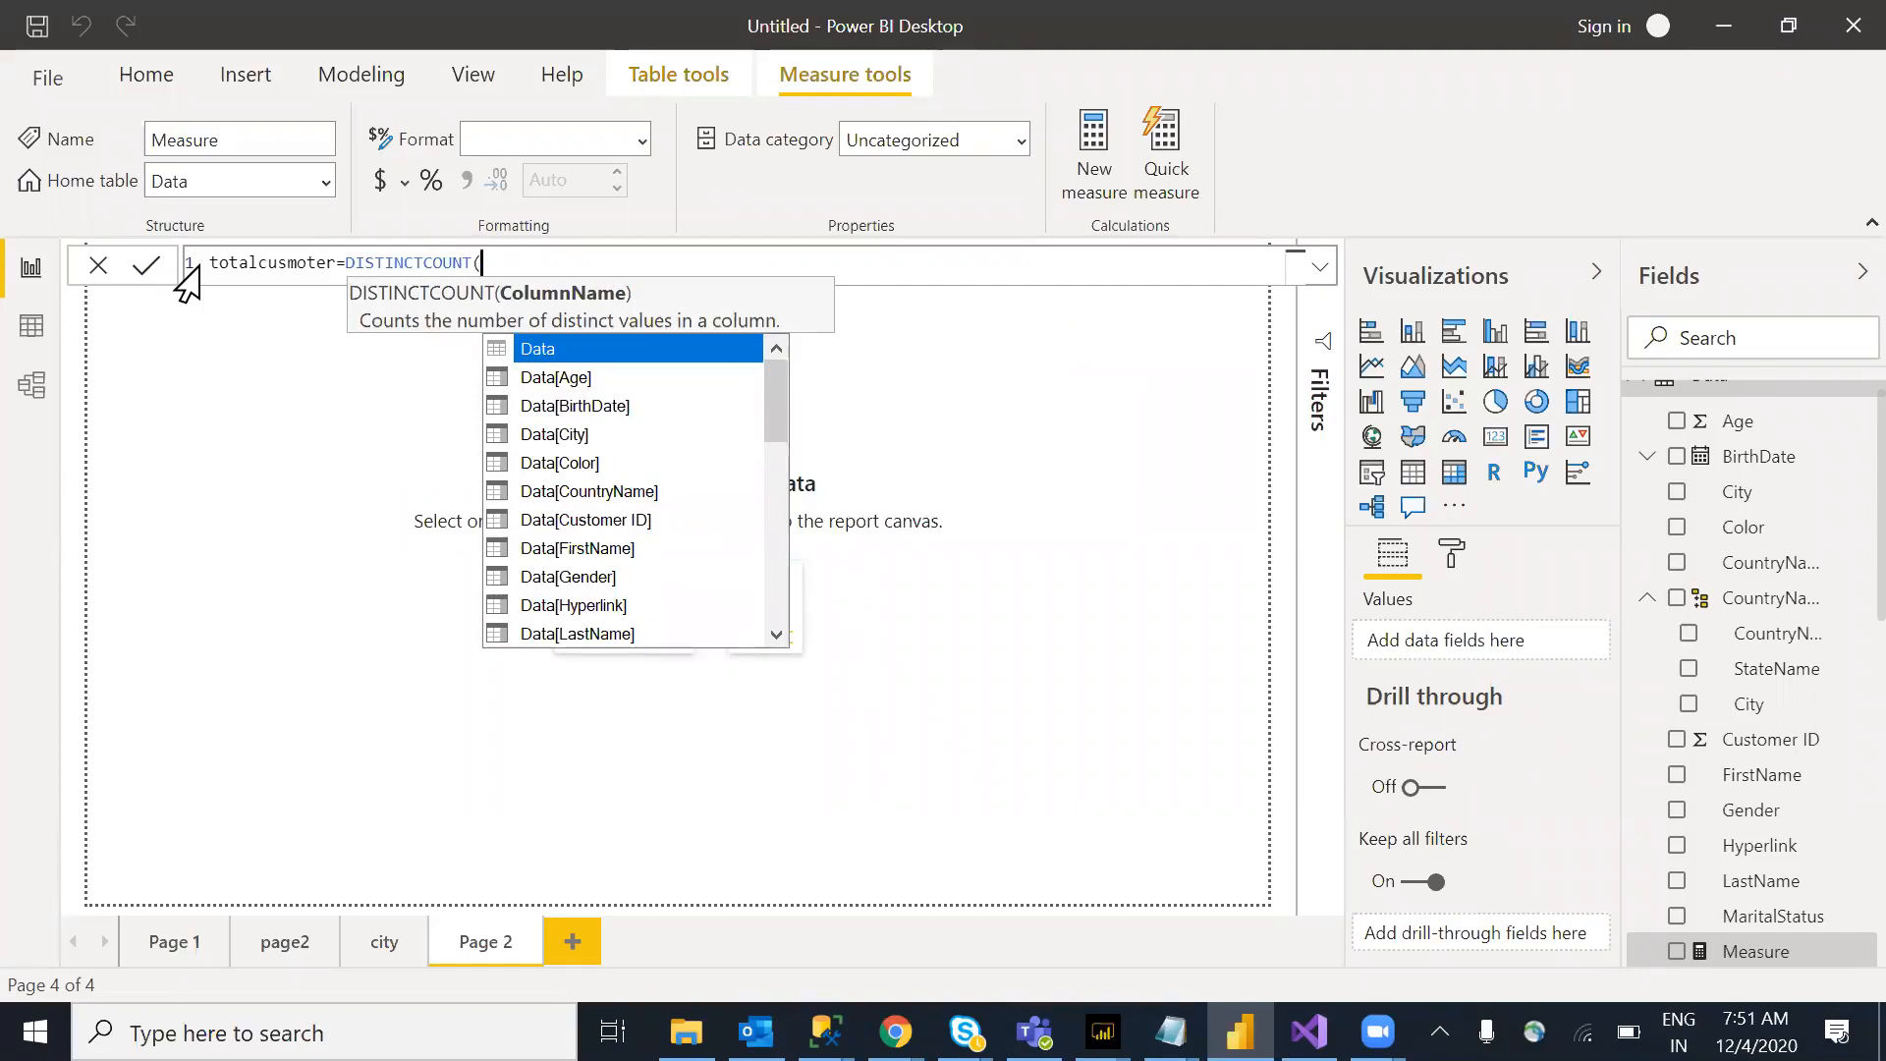
key("Escape")
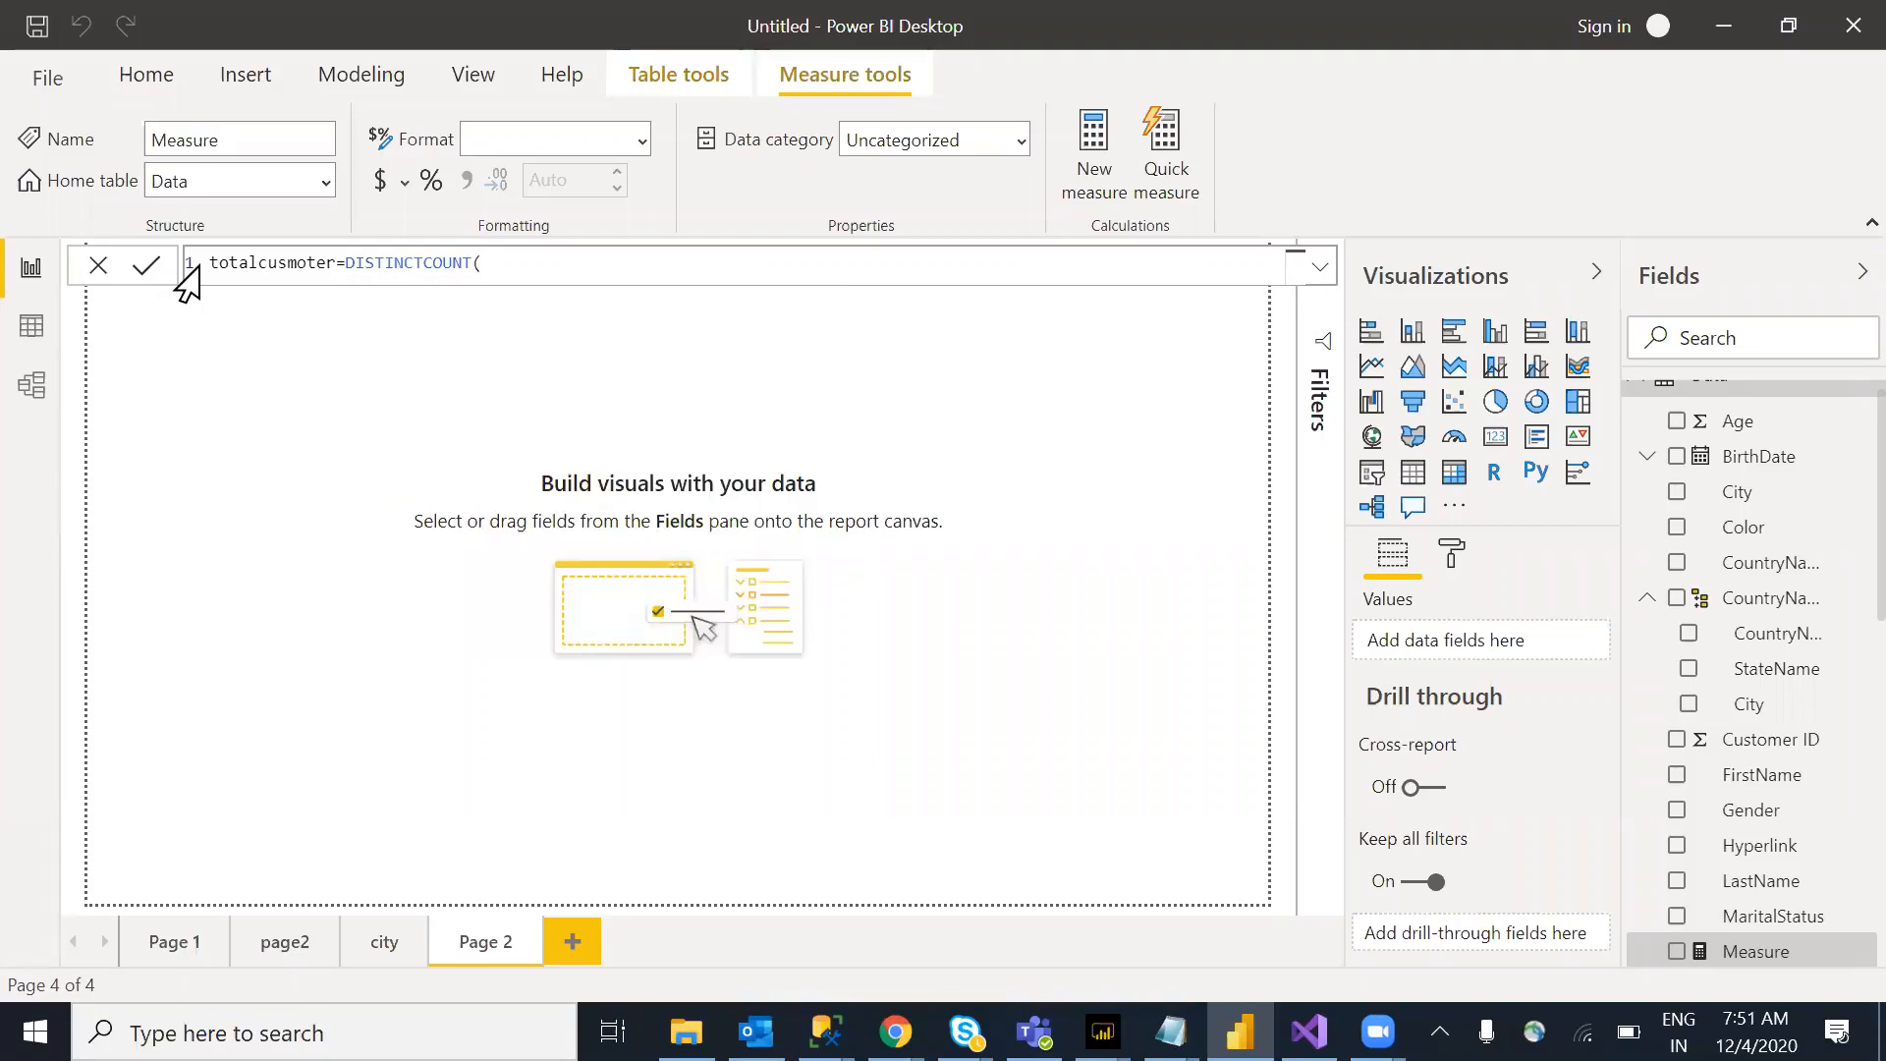
Step: Annotate the screen with freehand example numbers and circles to illustrate distinct counting, and clear the annotations
left_click_drag(925, 437, 958, 594)
left_click_drag(1322, 385, 1401, 462)
left_click_drag(1584, 373, 1661, 365)
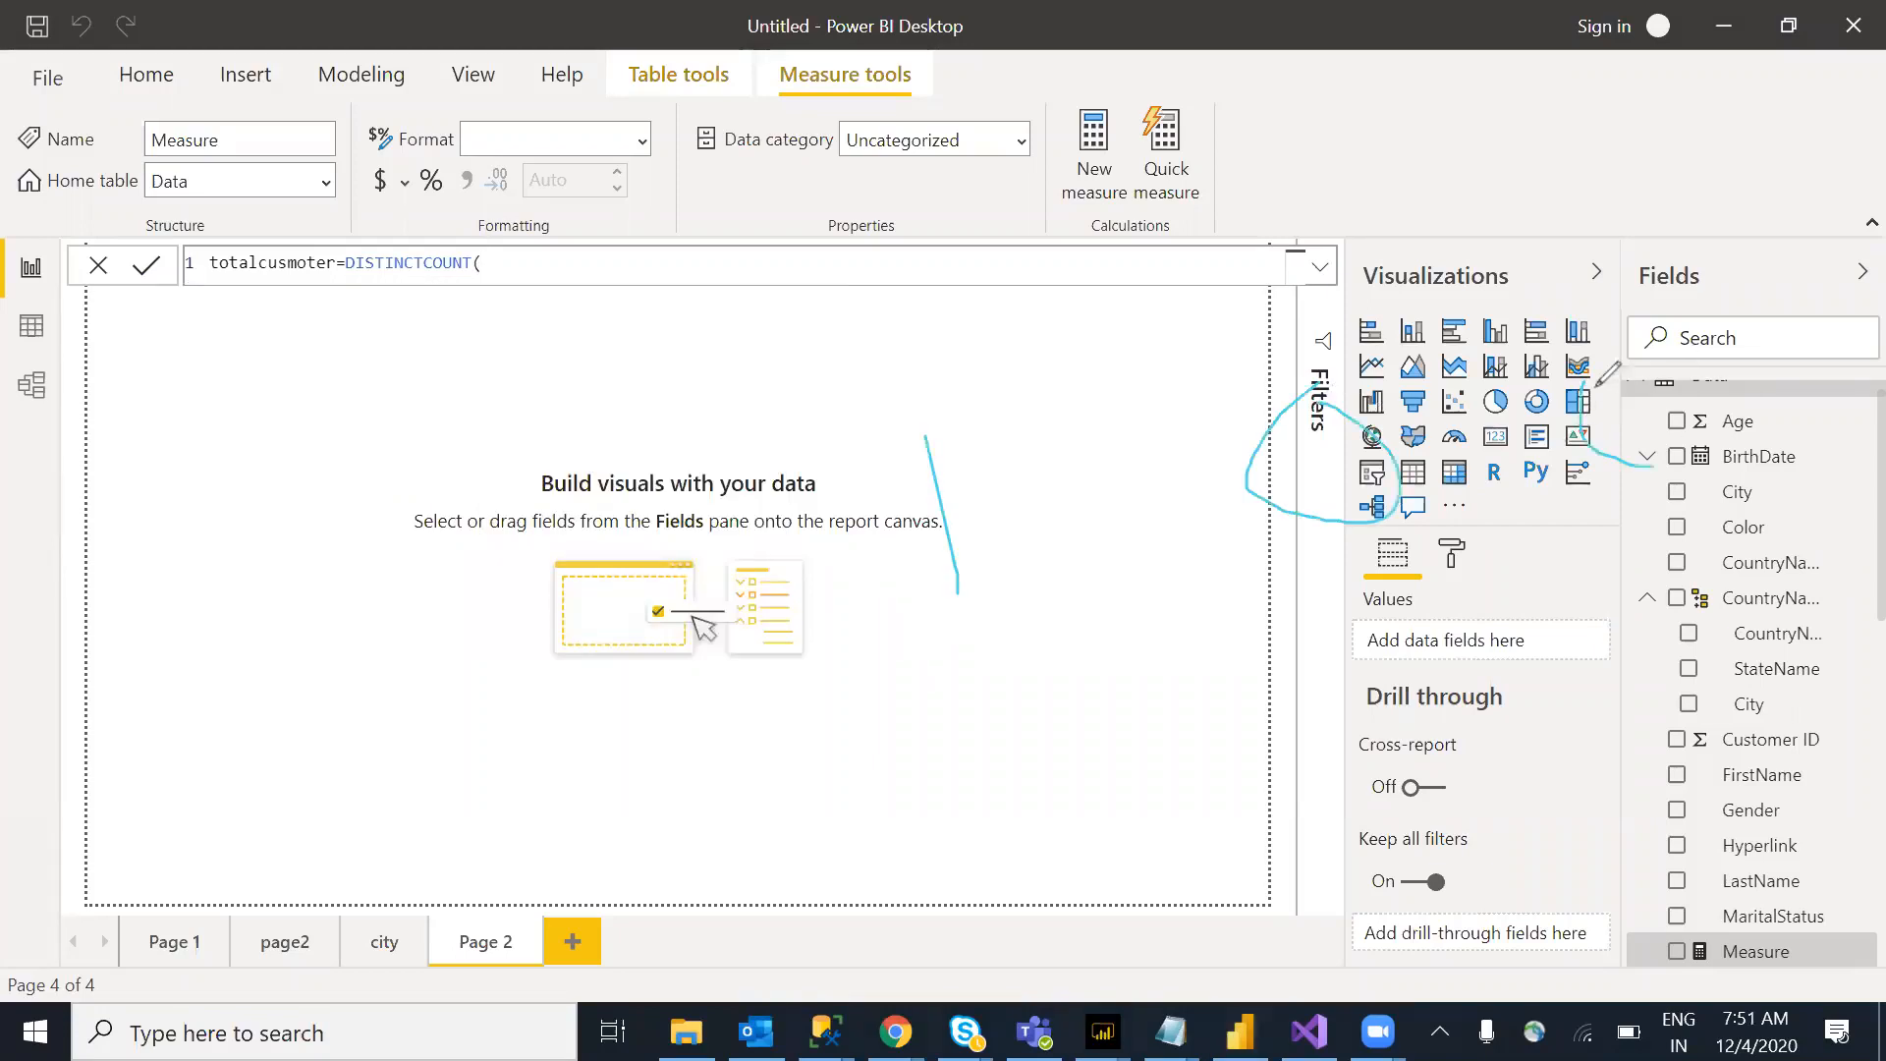
mouse_move(973, 677)
left_mouse_down()
mouse_move(1097, 617)
mouse_move(1184, 653)
left_mouse_up()
left_click_drag(1293, 609, 1373, 579)
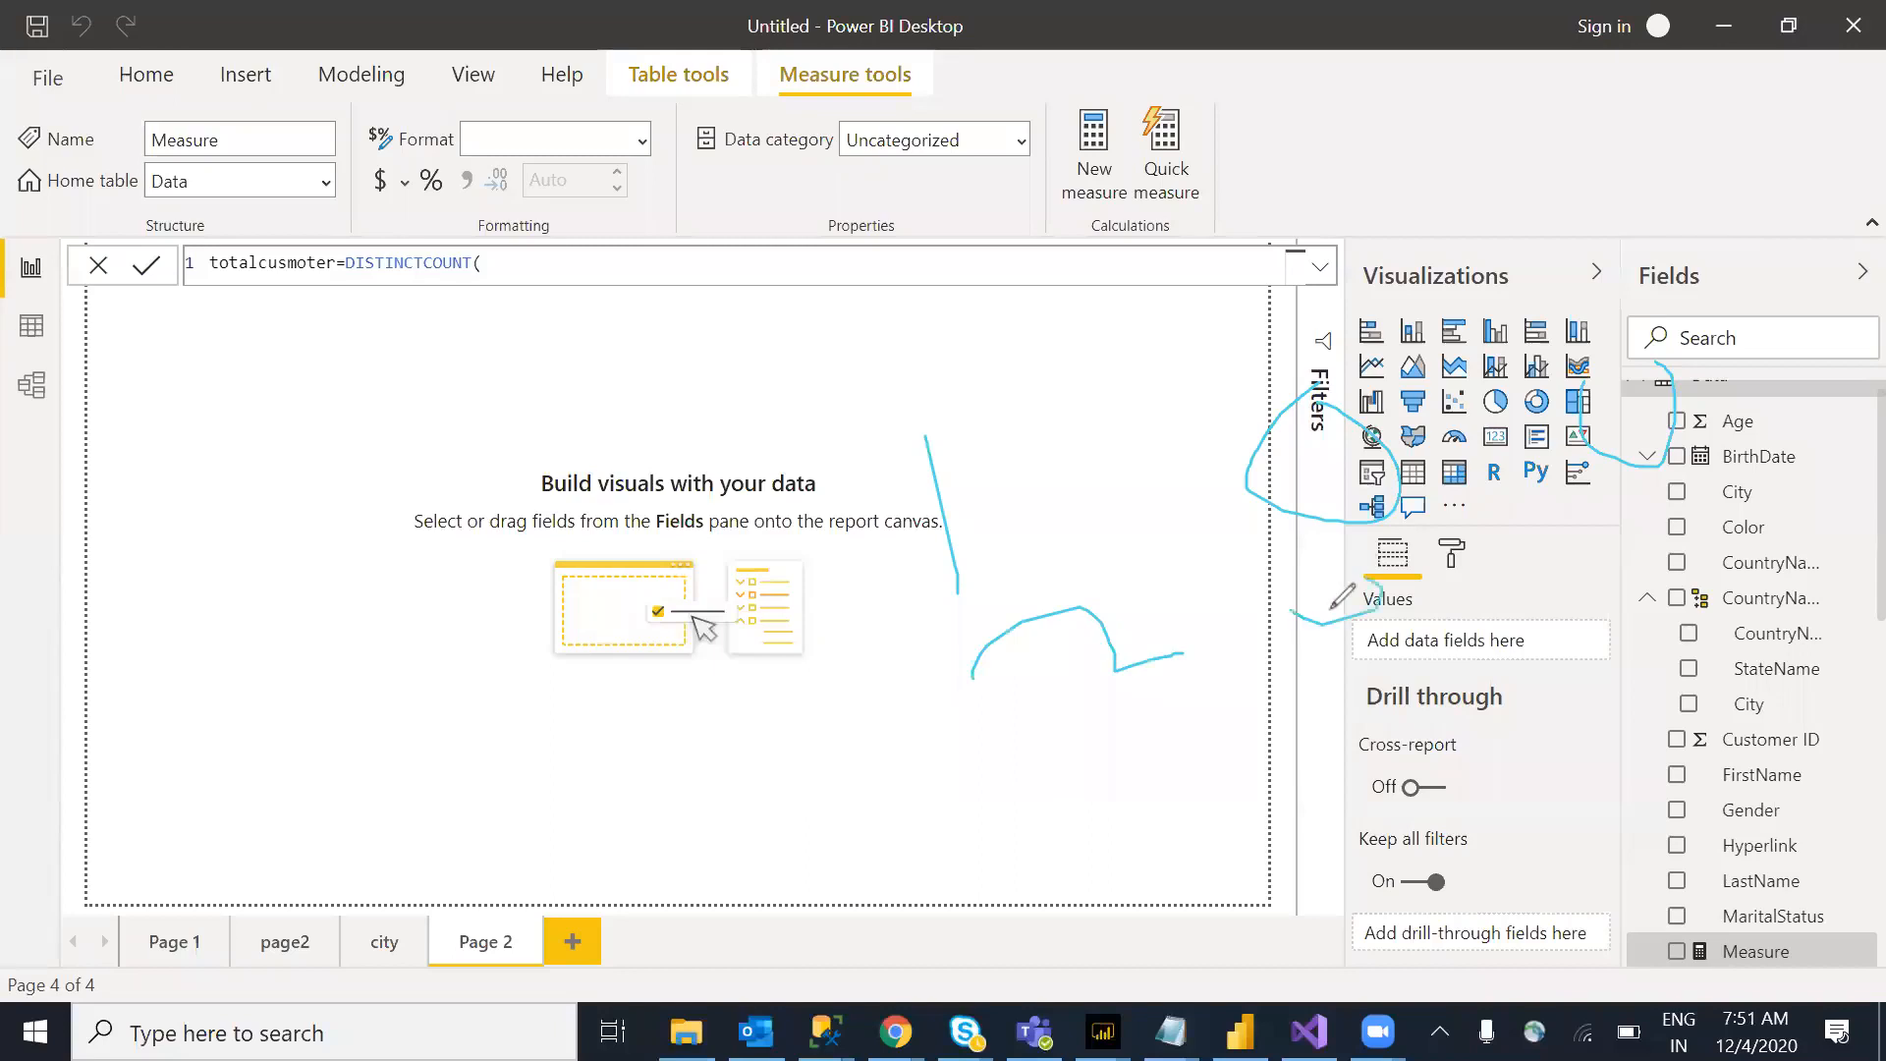
left_click_drag(1663, 403, 1575, 525)
left_click_drag(1064, 812, 1021, 714)
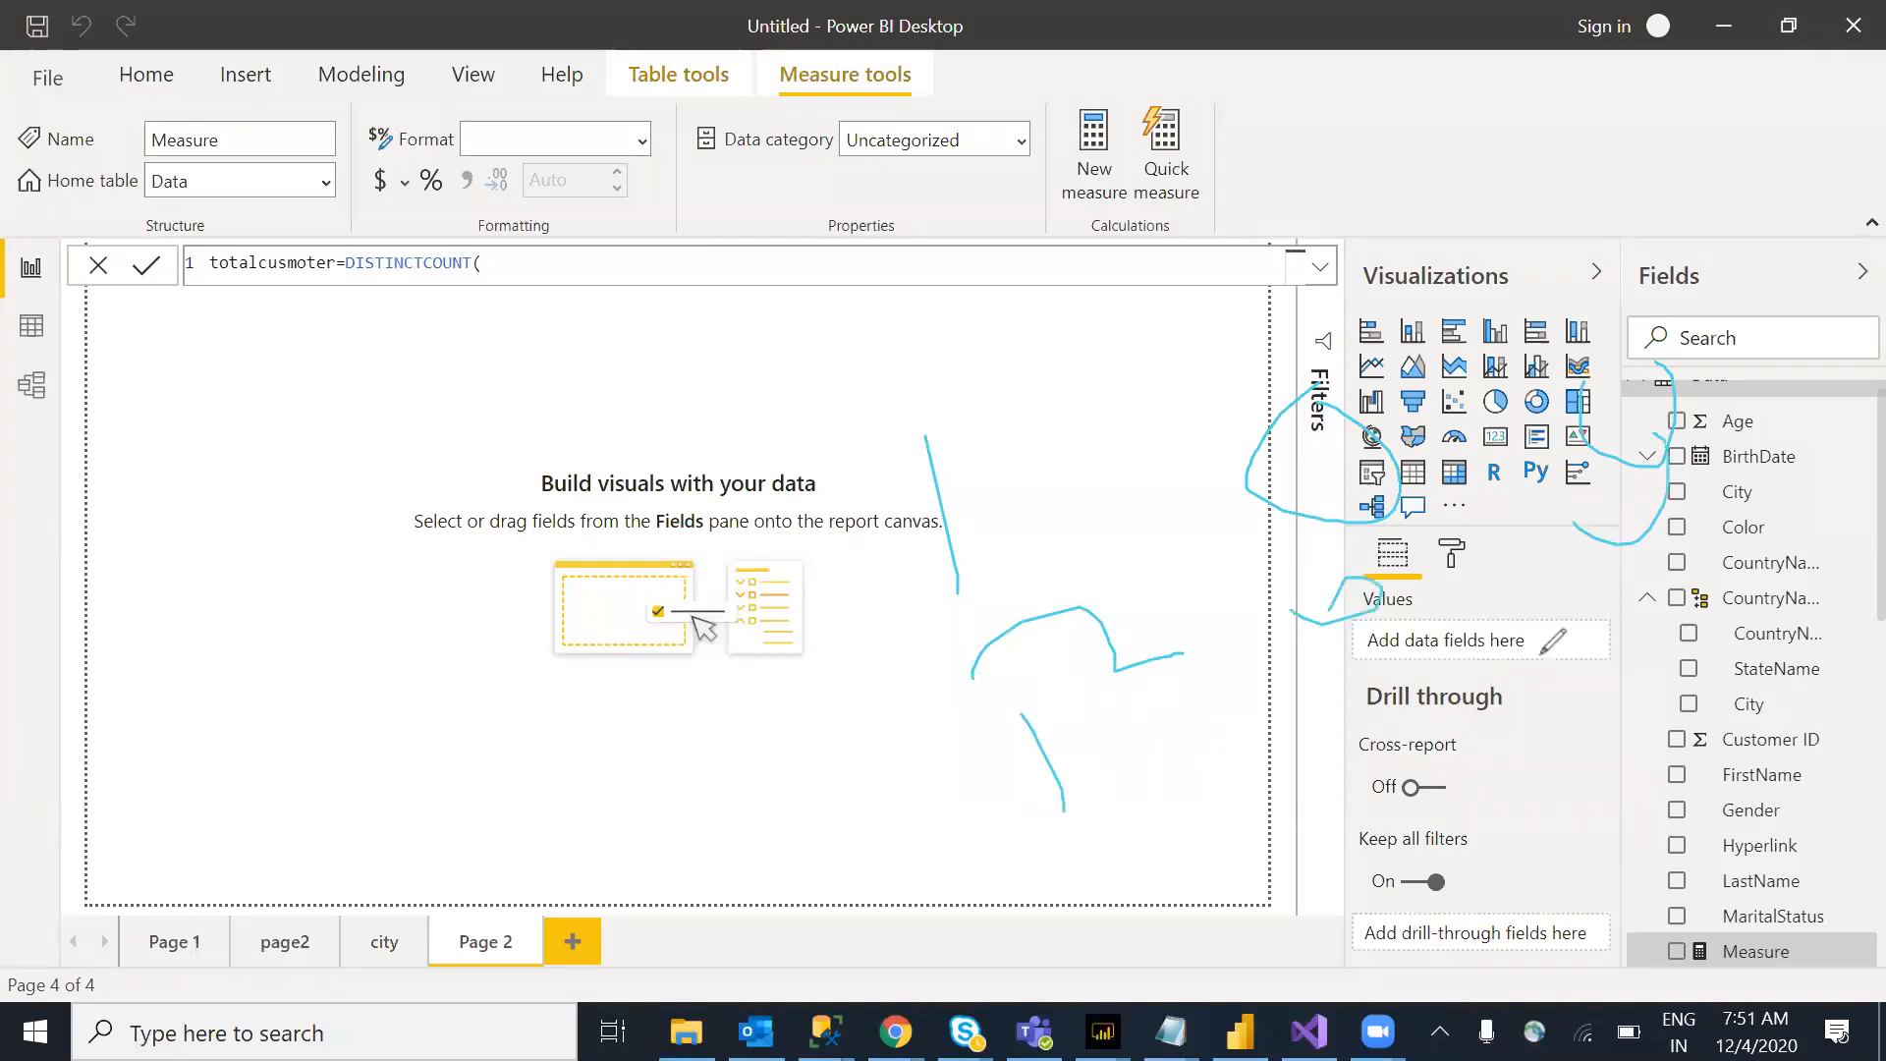
left_click_drag(1430, 731, 1387, 670)
left_click_drag(1694, 637, 1670, 738)
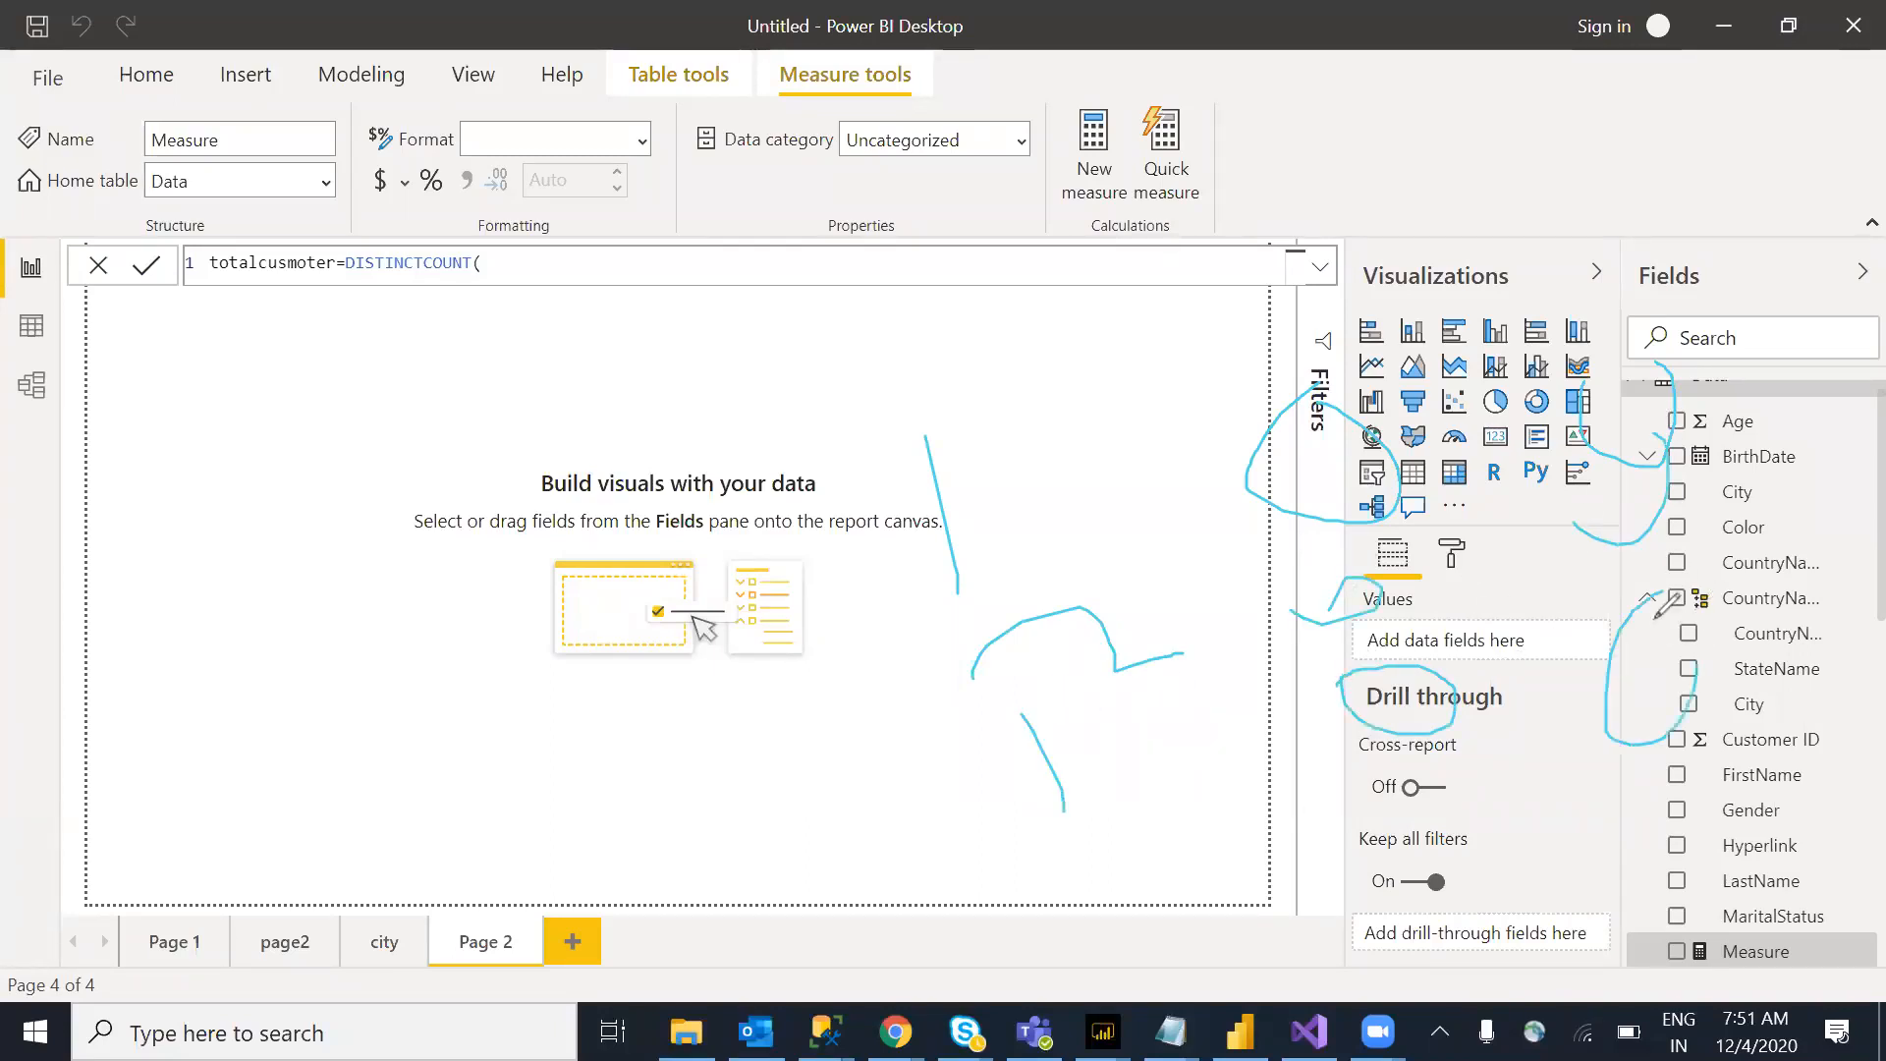
left_click_drag(1117, 968, 1080, 905)
left_click_drag(1452, 743, 1399, 798)
mouse_move(1634, 792)
left_mouse_down()
mouse_move(1682, 851)
mouse_move(1620, 794)
left_mouse_up()
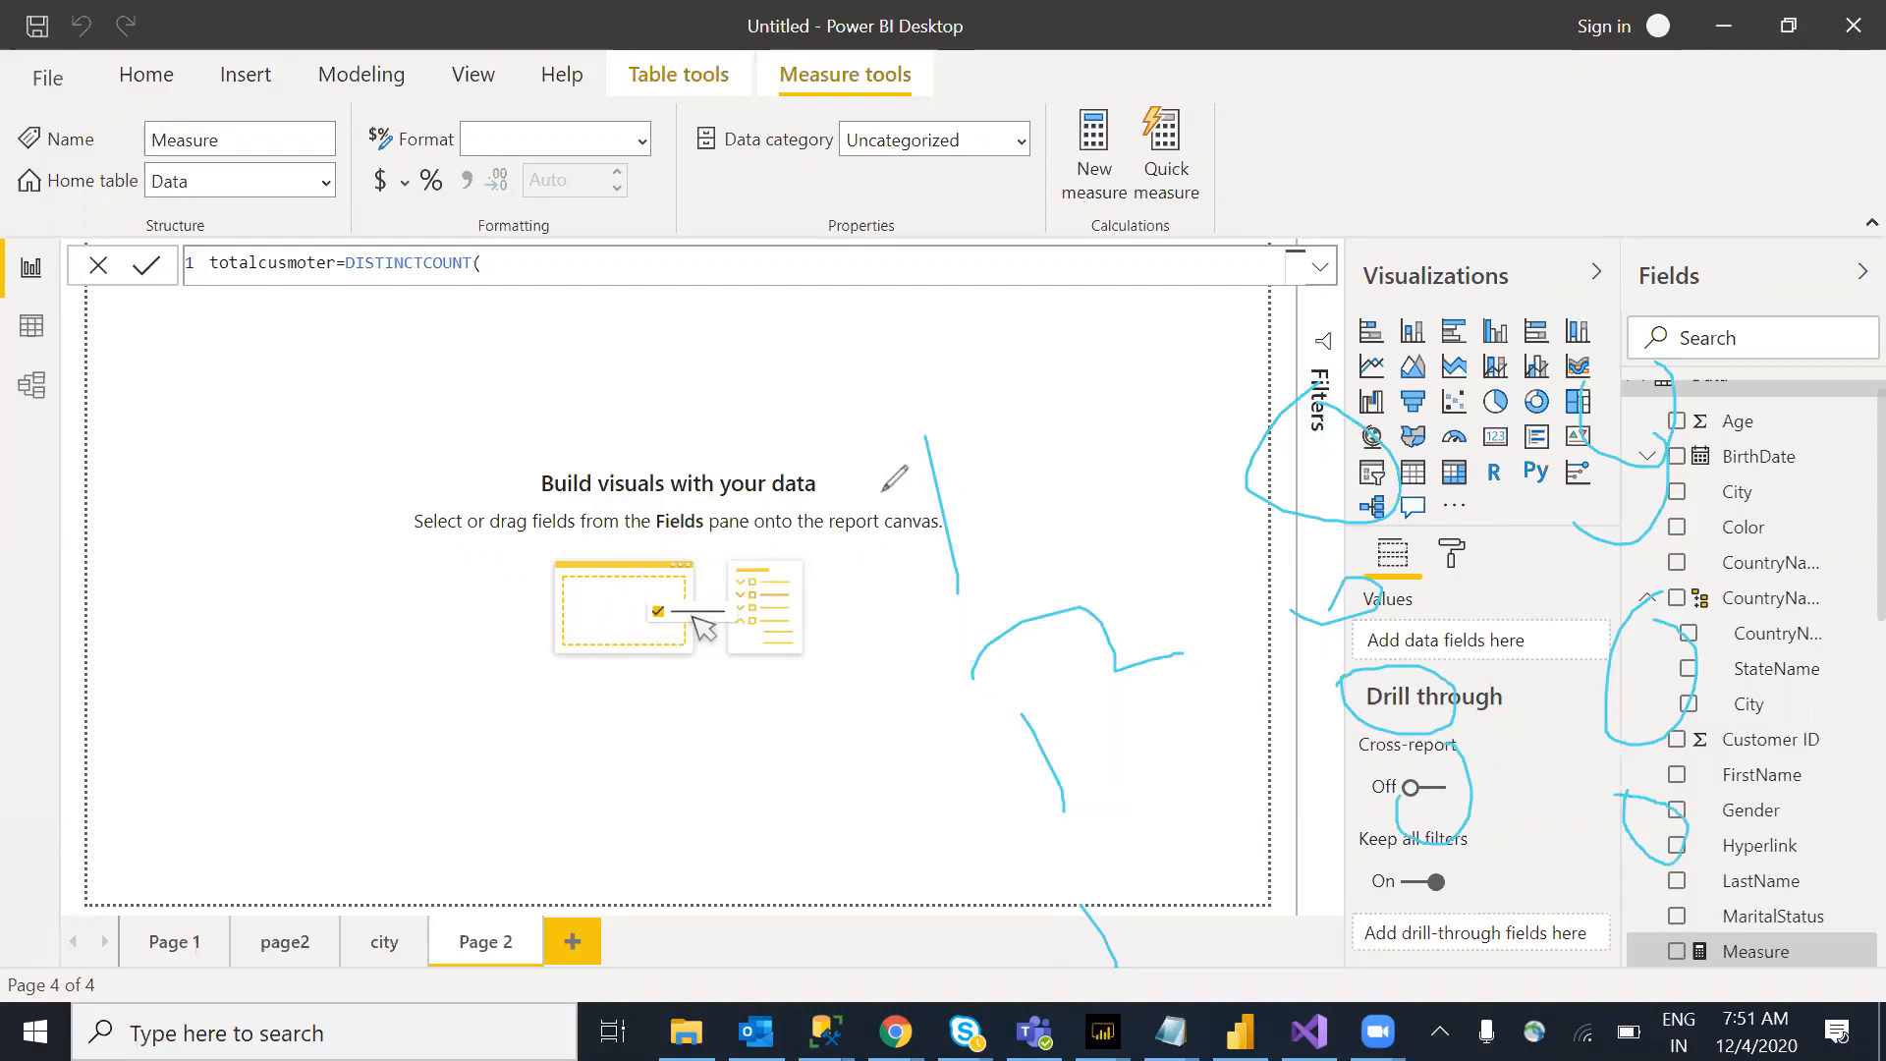
left_click(349, 552)
mouse_move(349, 552)
left_mouse_down()
mouse_move(384, 633)
mouse_move(454, 543)
left_mouse_up()
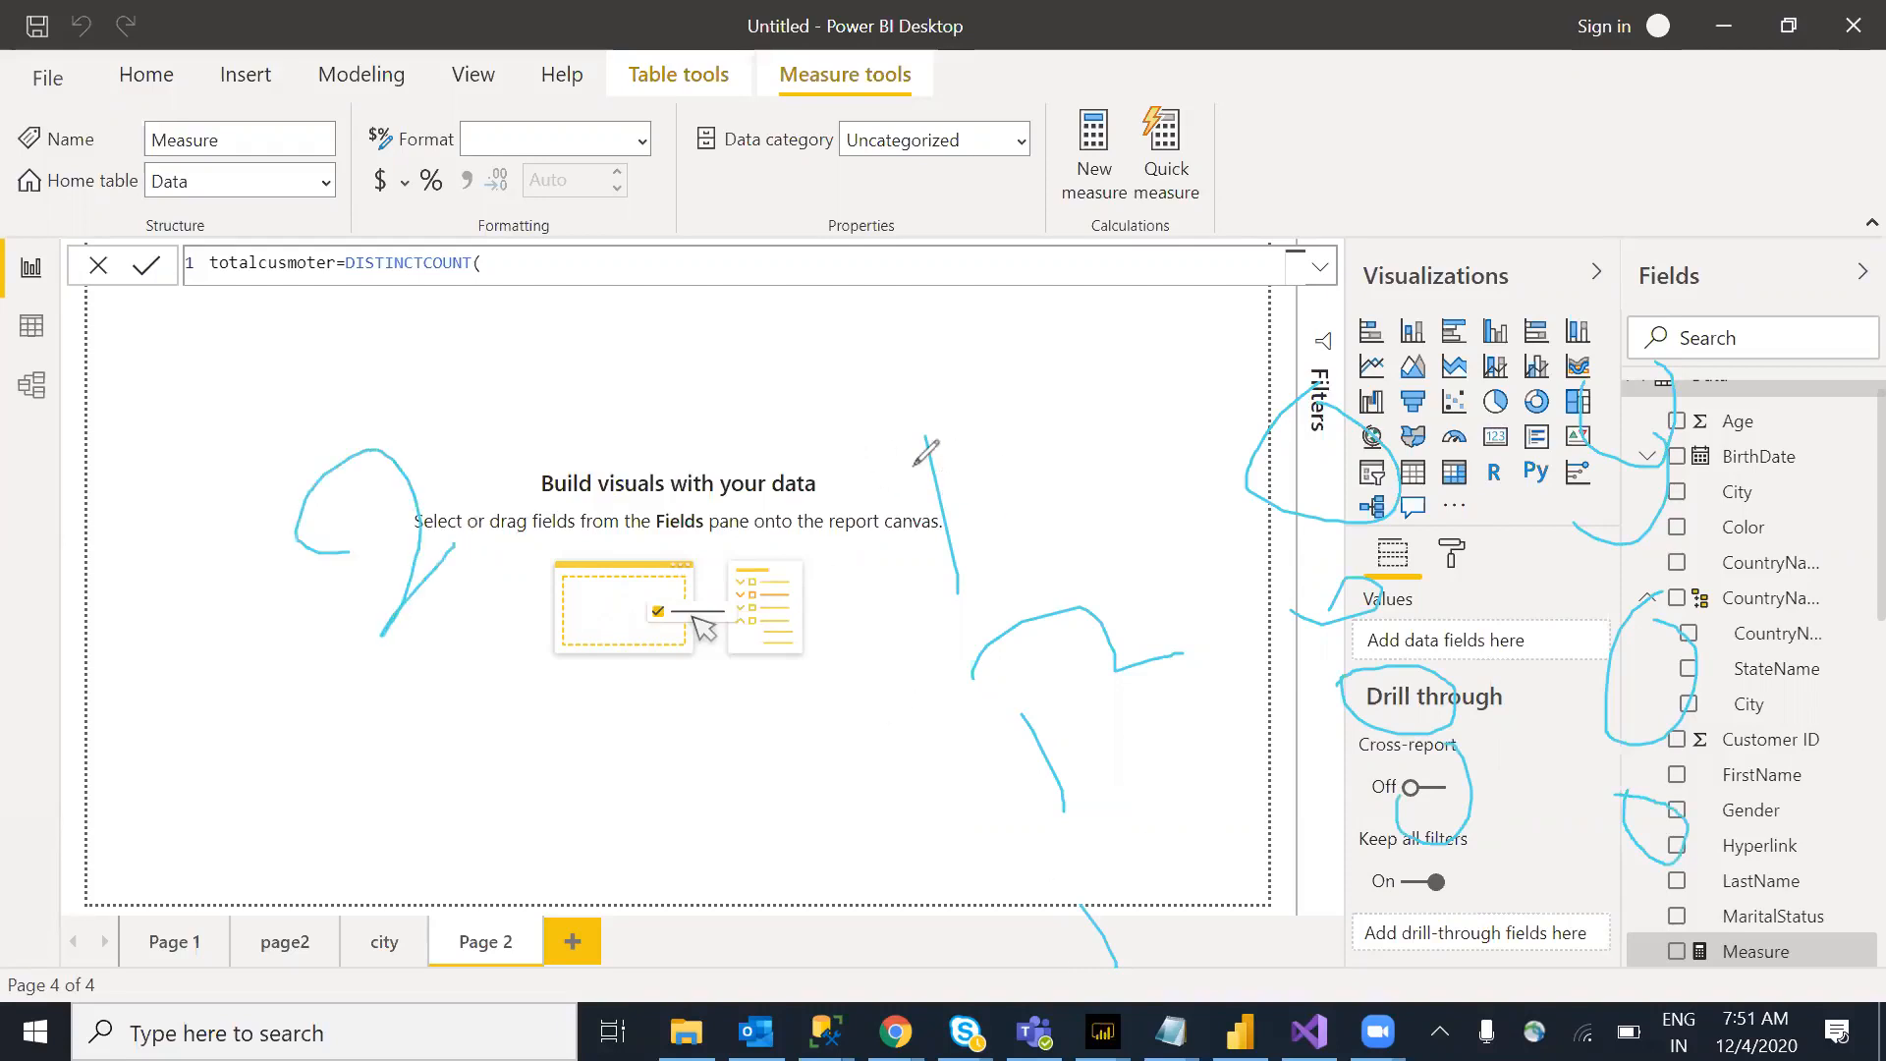
left_click_drag(904, 429, 945, 523)
left_click_drag(1014, 703, 1042, 763)
left_click_drag(1117, 966, 1161, 1026)
mouse_move(935, 489)
left_mouse_down()
mouse_move(906, 386)
mouse_move(924, 506)
left_mouse_up()
mouse_move(1130, 578)
left_mouse_down()
mouse_move(1114, 670)
mouse_move(1174, 653)
left_mouse_up()
left_click_drag(462, 782, 525, 794)
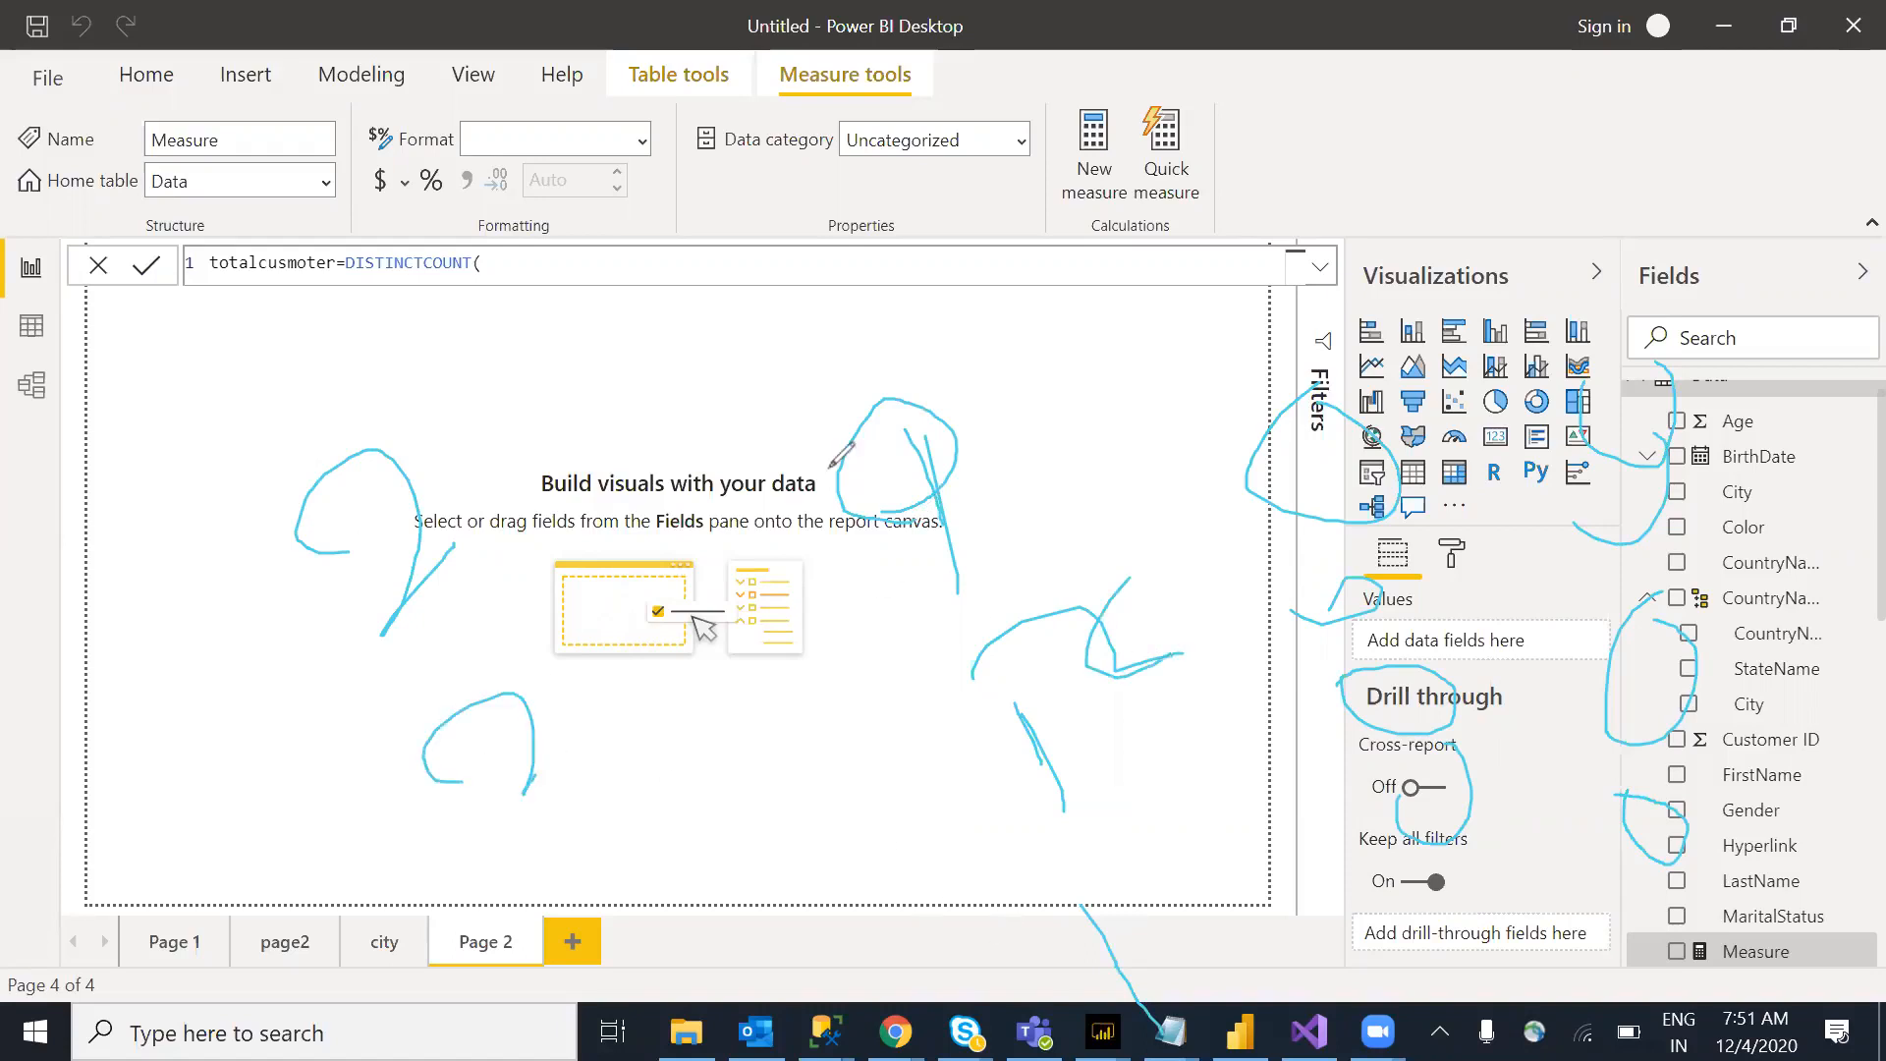
left_click_drag(709, 287, 787, 383)
left_click_drag(609, 236, 647, 266)
mouse_move(997, 268)
left_mouse_down()
mouse_move(1022, 315)
mouse_move(1044, 257)
left_mouse_up()
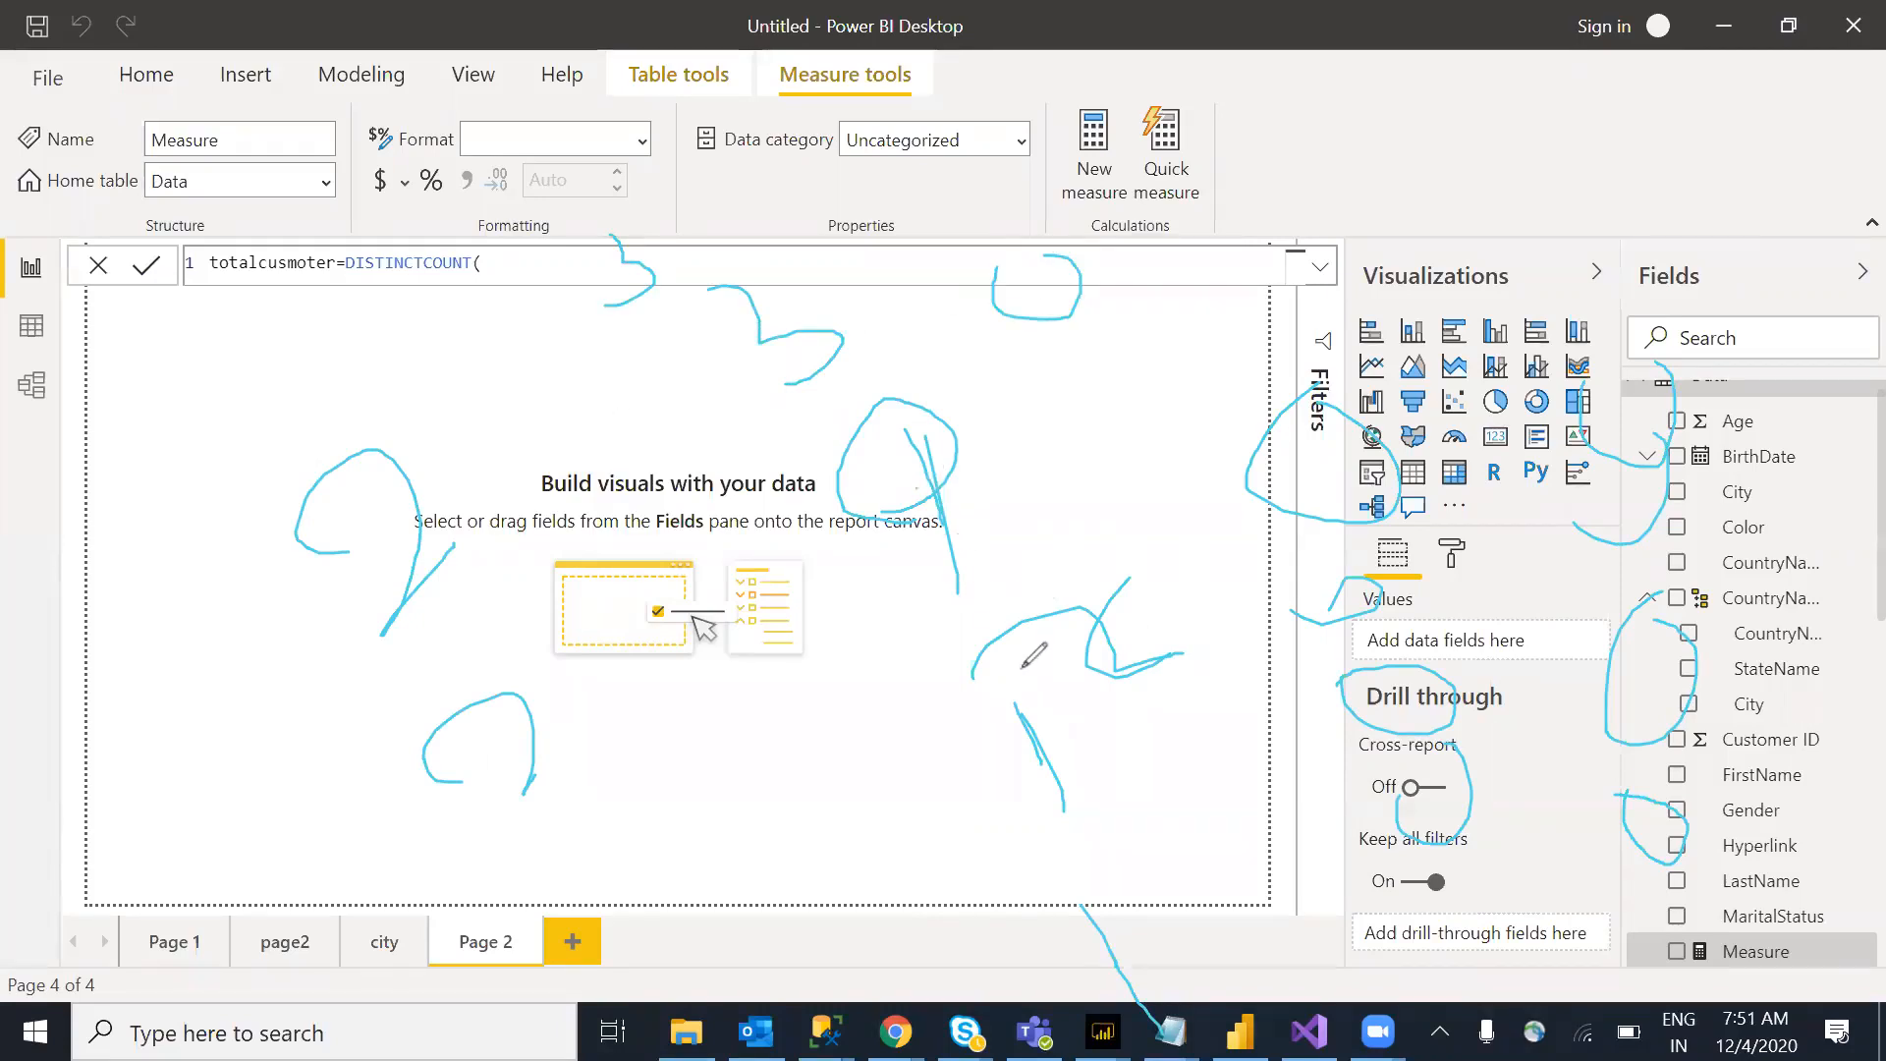
left_click_drag(1063, 918, 1130, 1017)
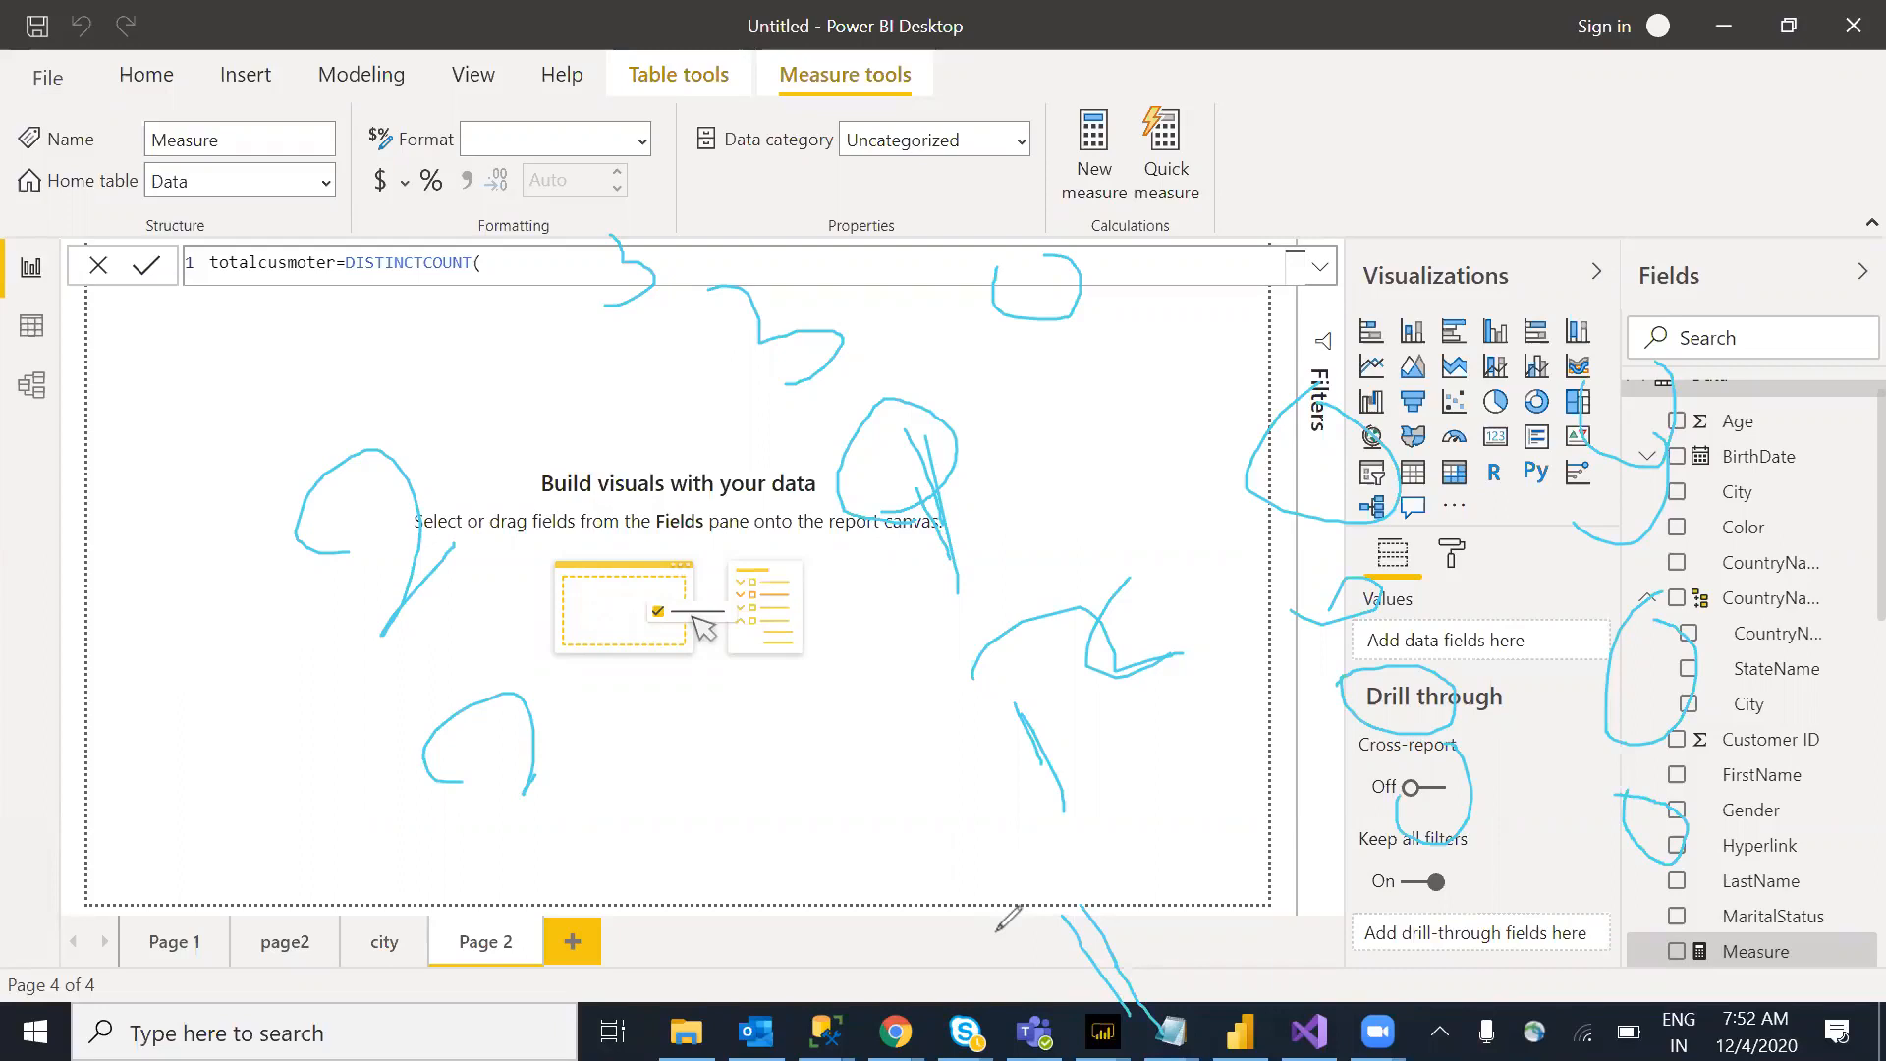
left_click(1389, 225)
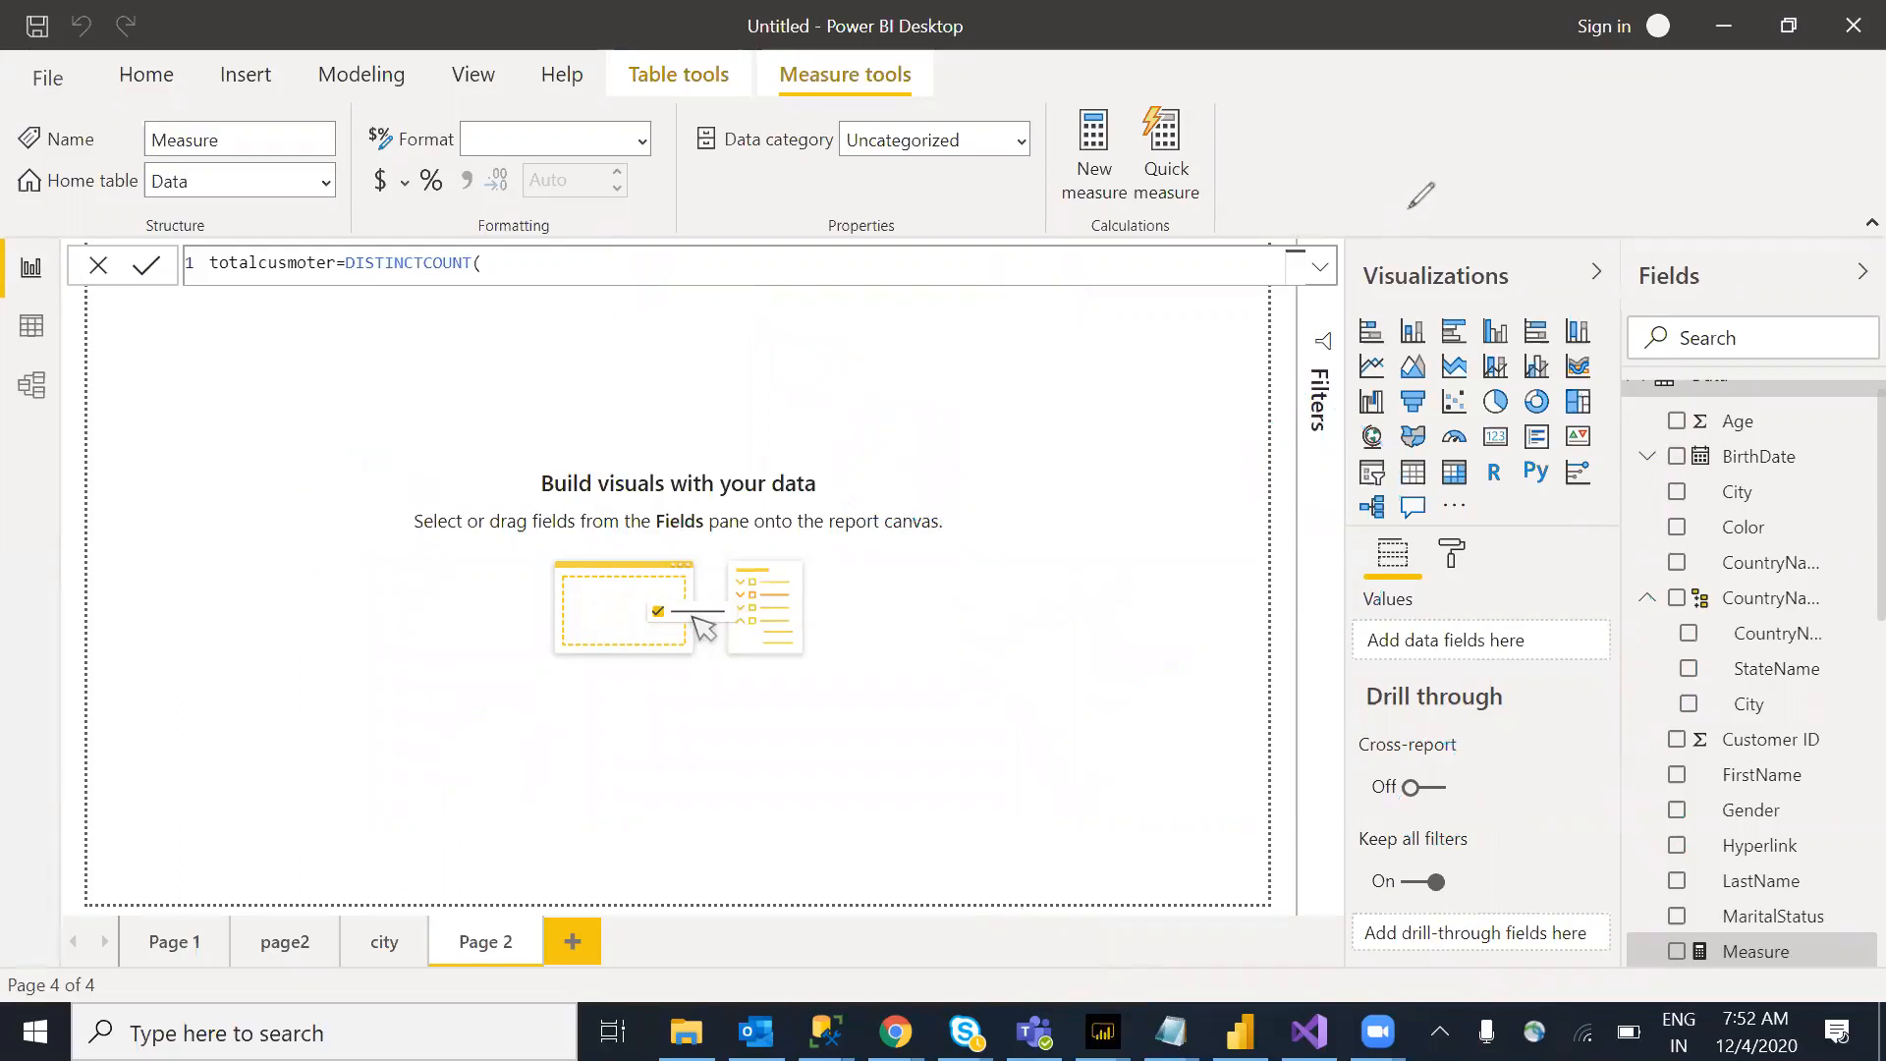
Step: Complete the totalcusmoter formula with the Data[Customer ID] column and a closing parenthesis, and commit the measure
left_click(603, 273)
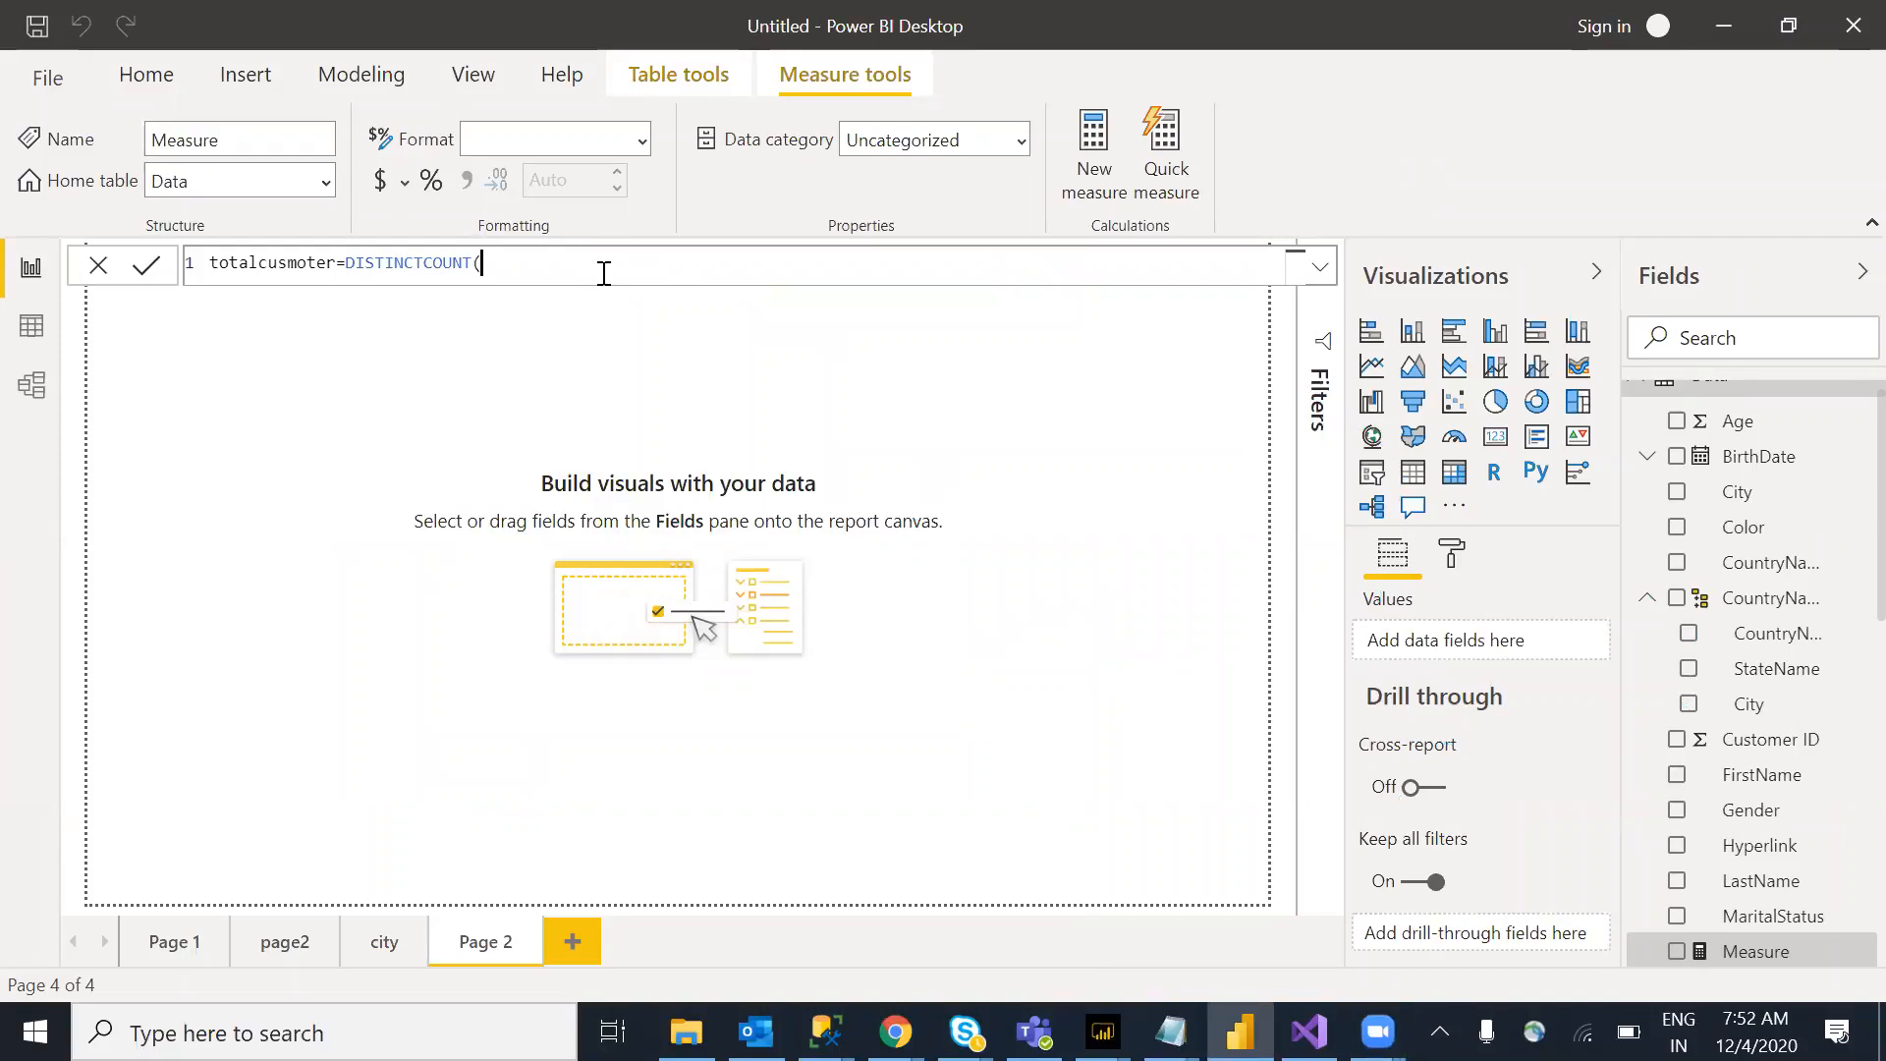
type("data[")
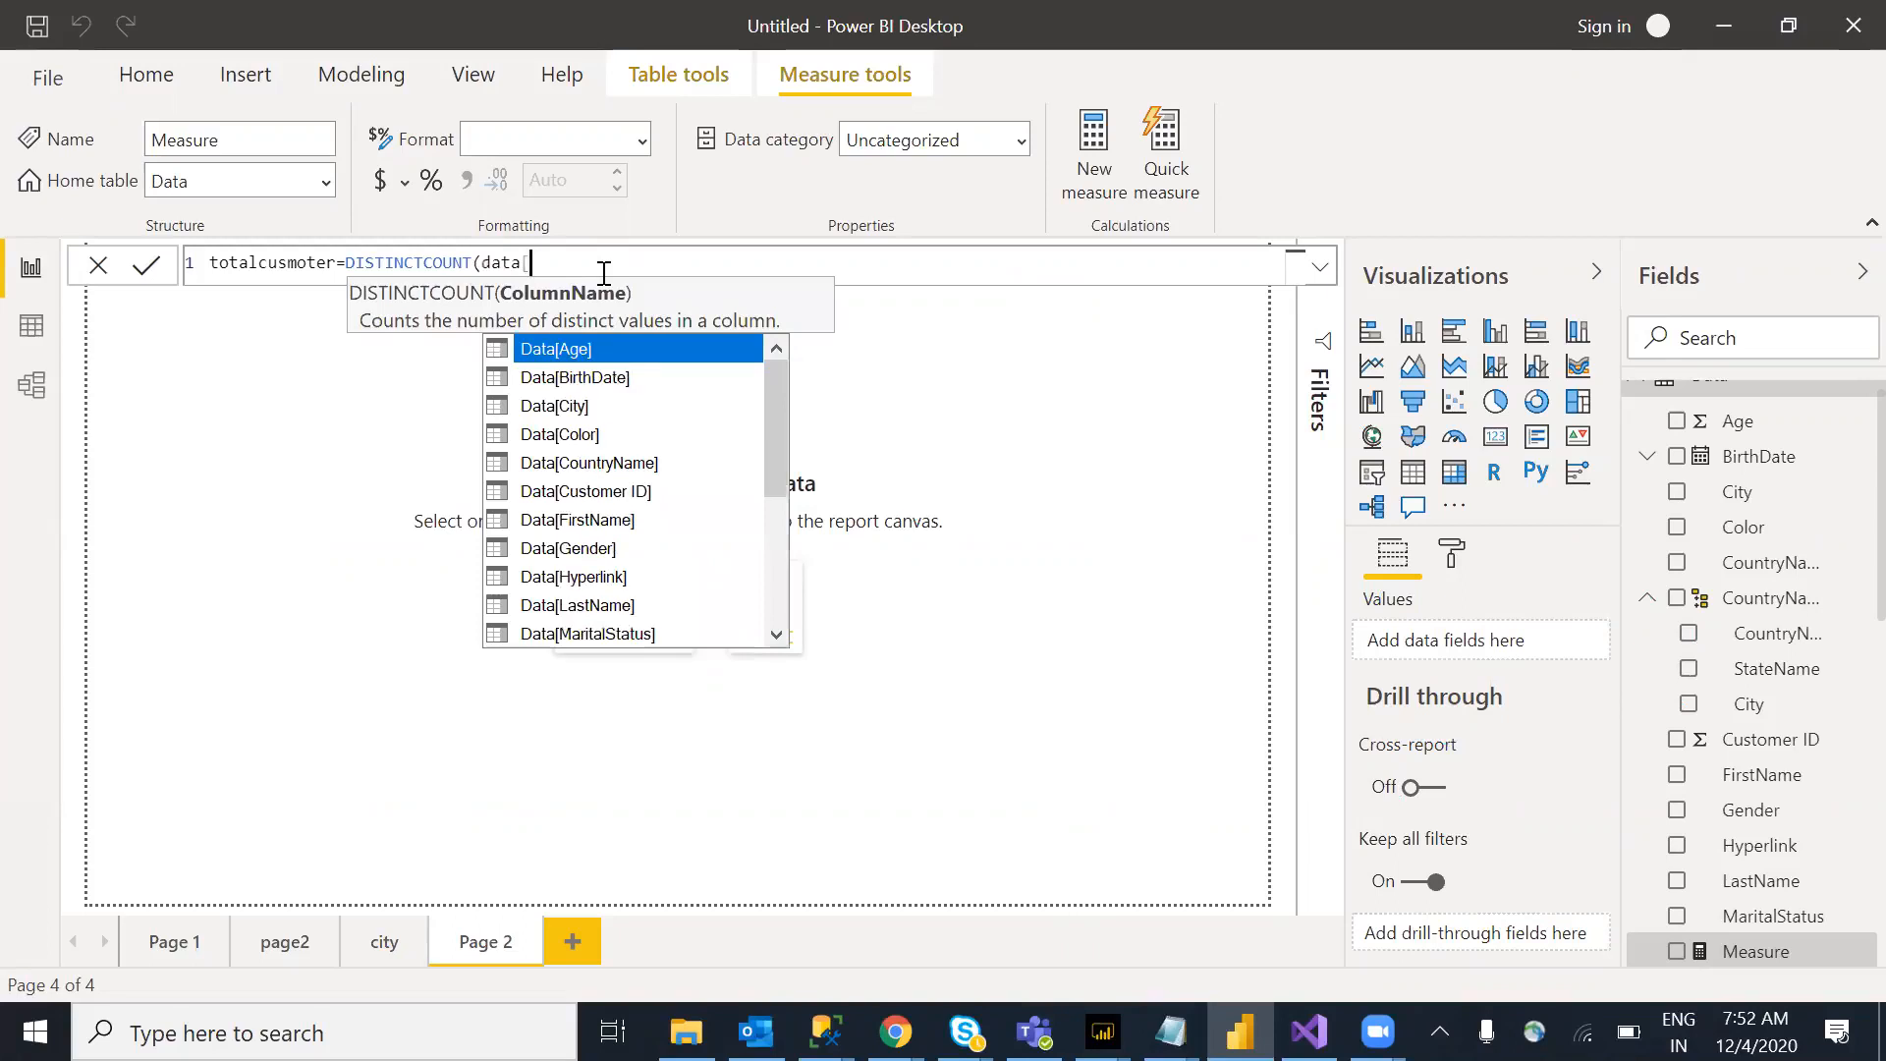
type("cu")
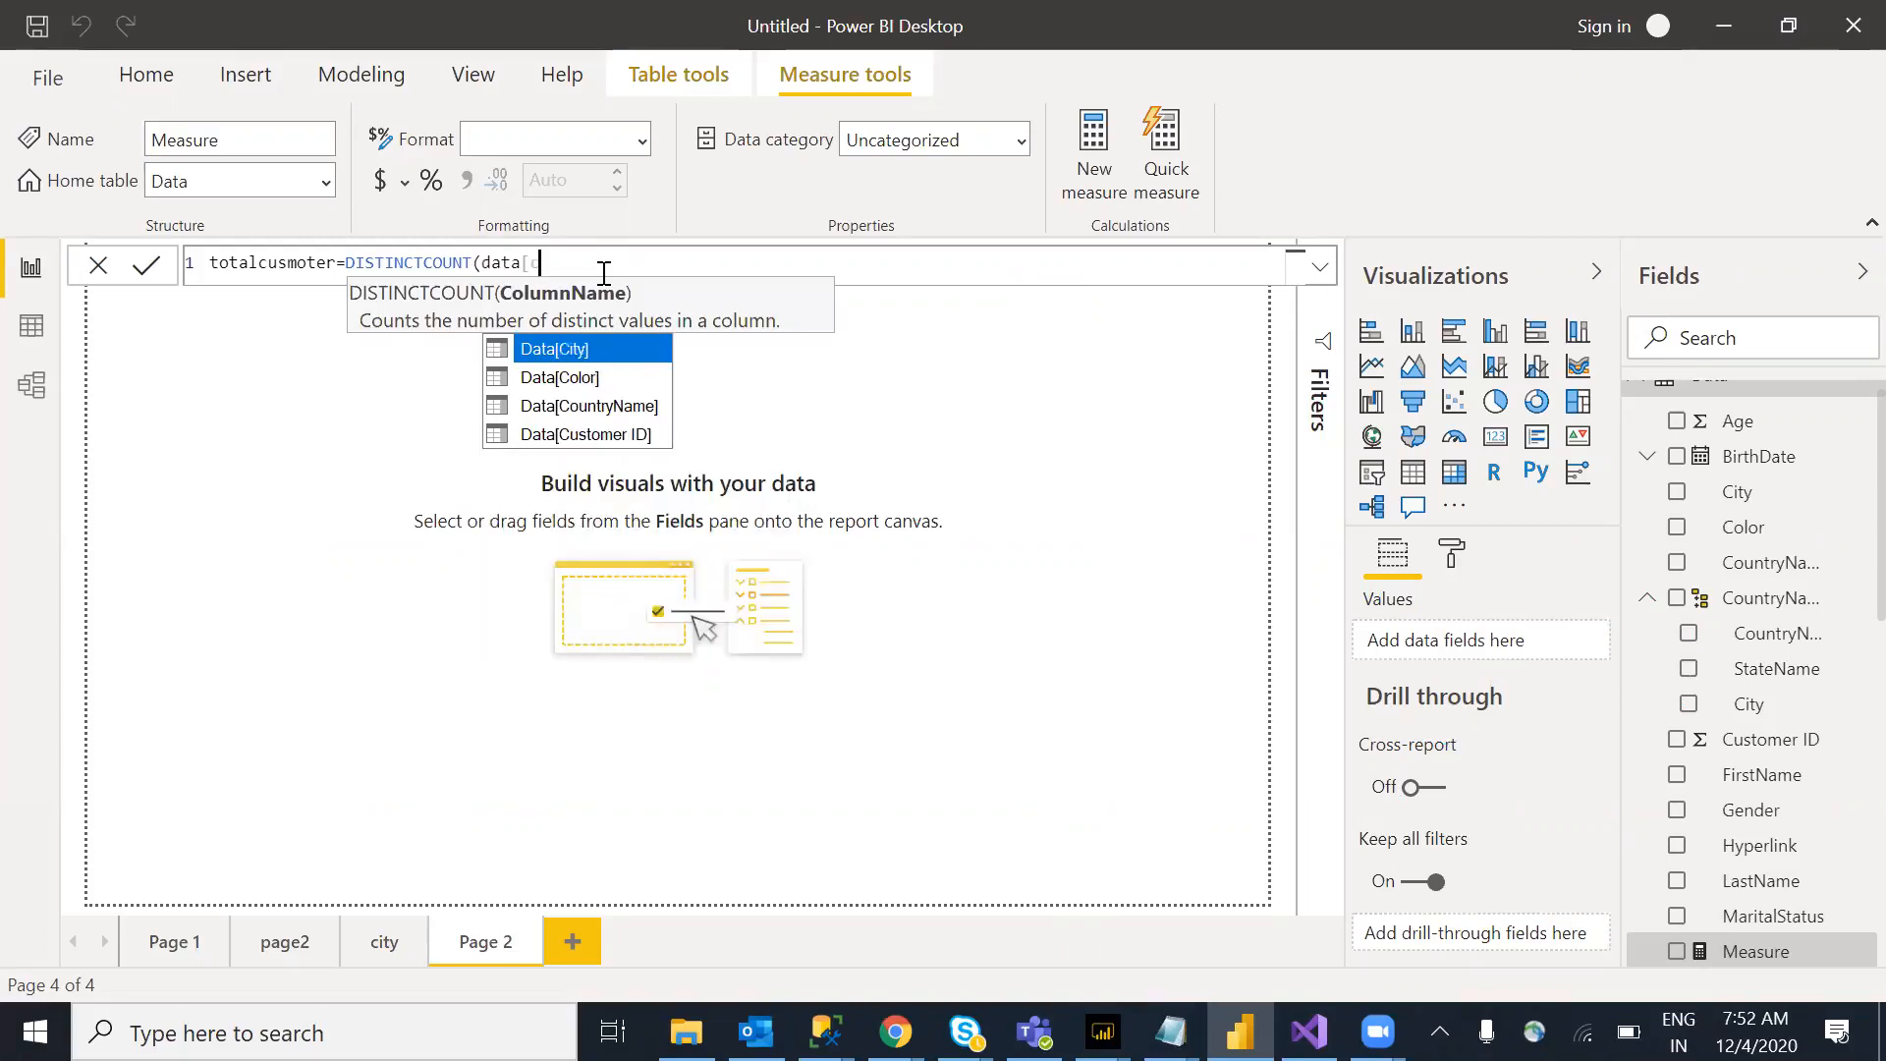
key("Tab")
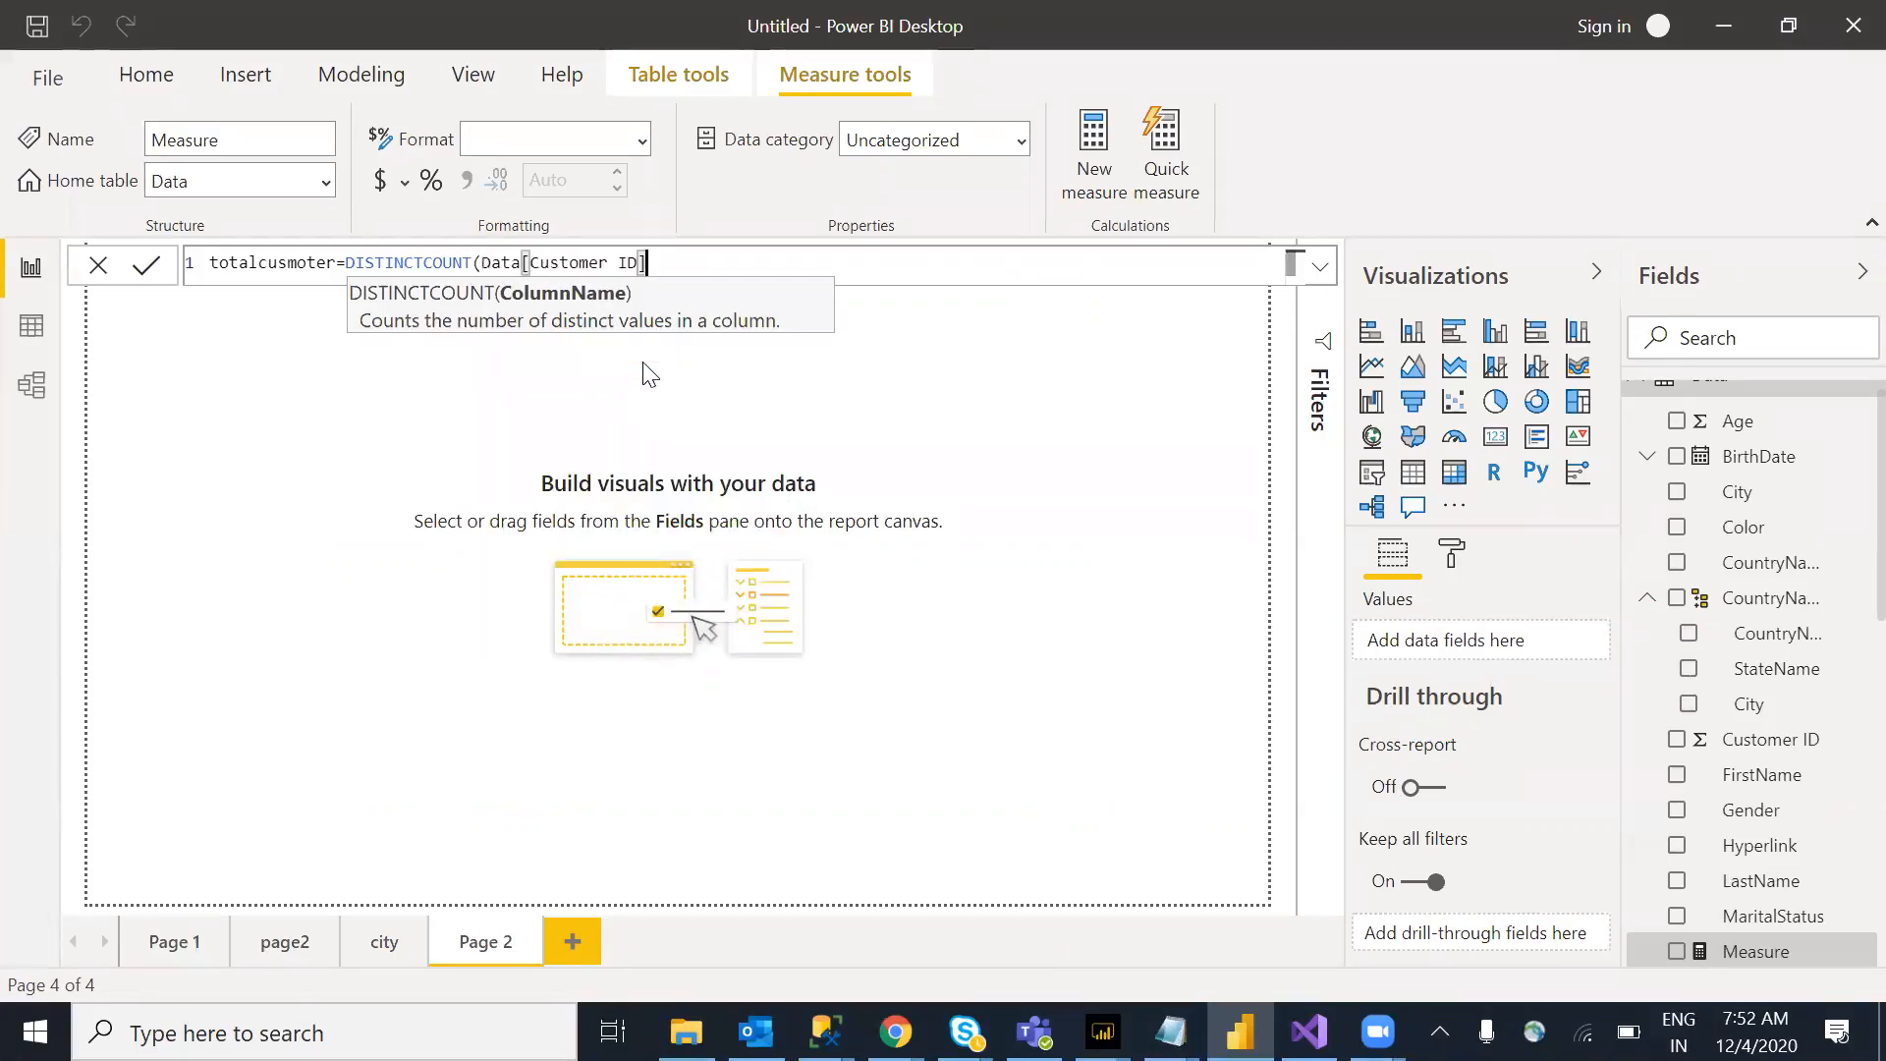
type(")")
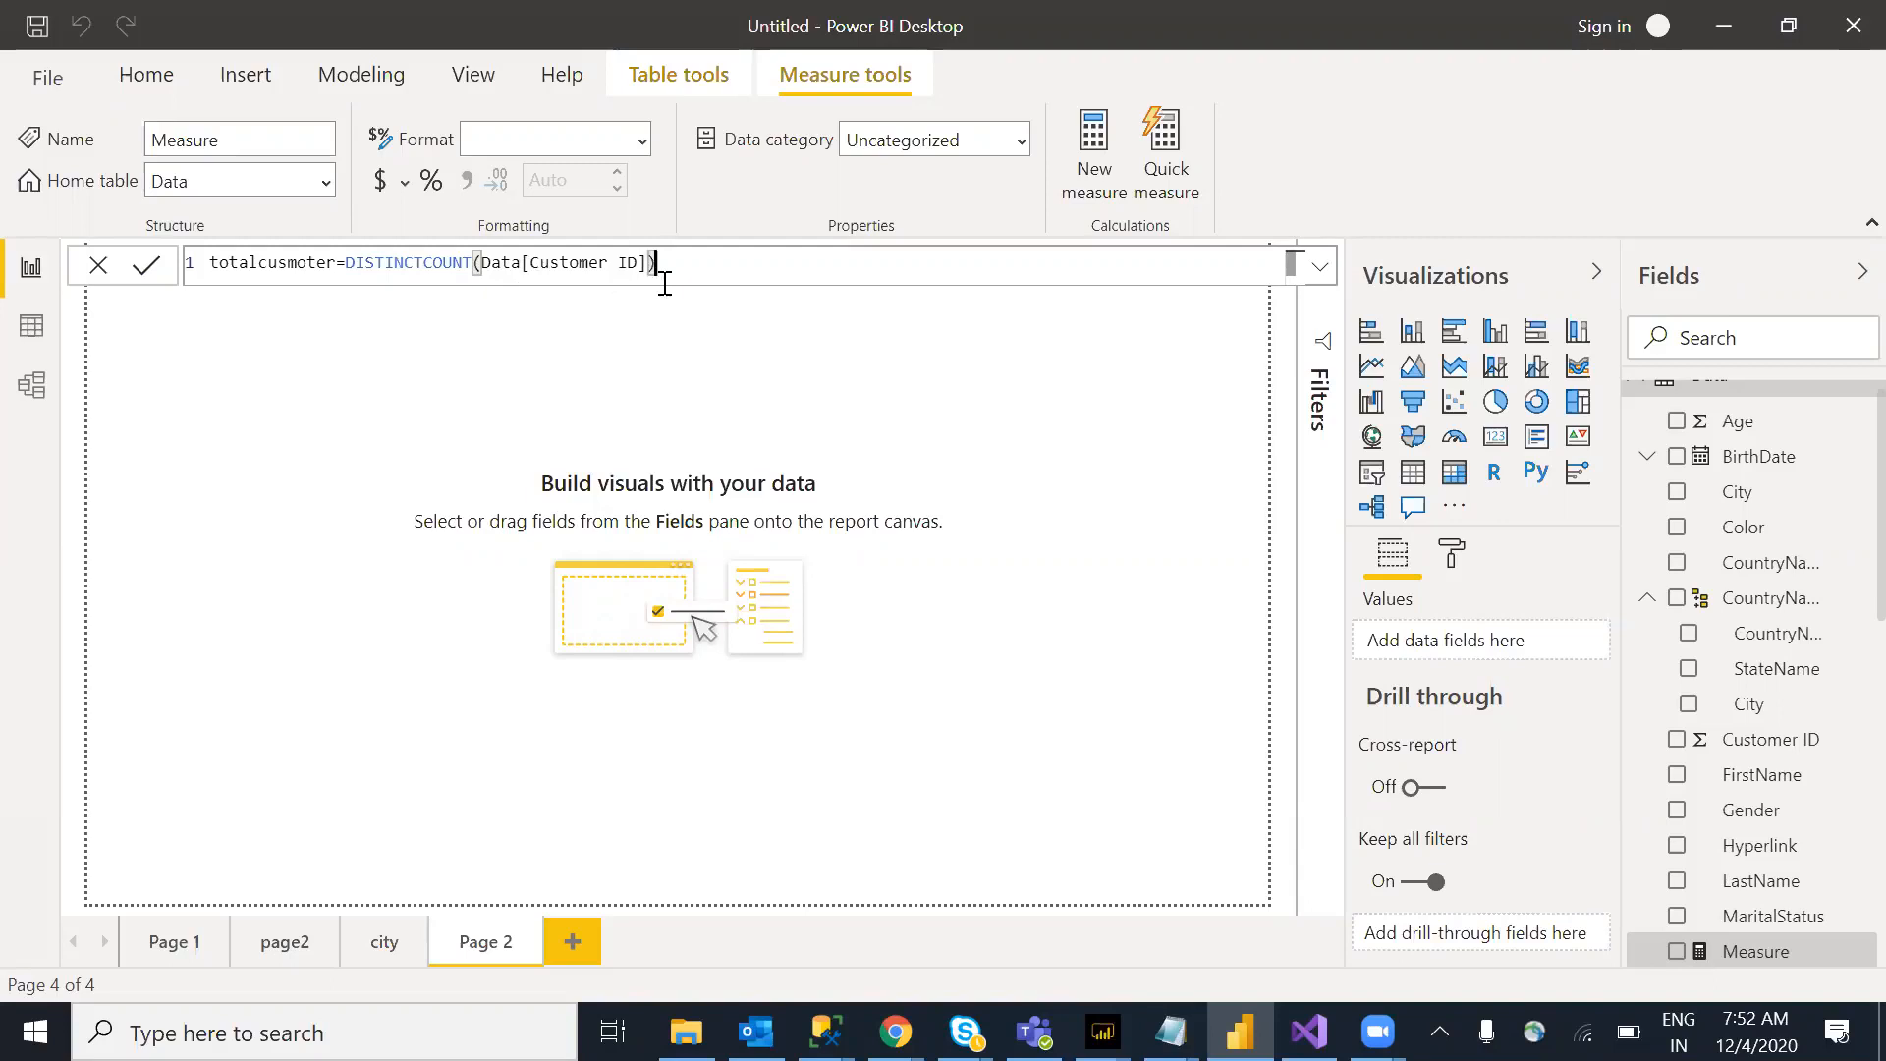
left_click(210, 565)
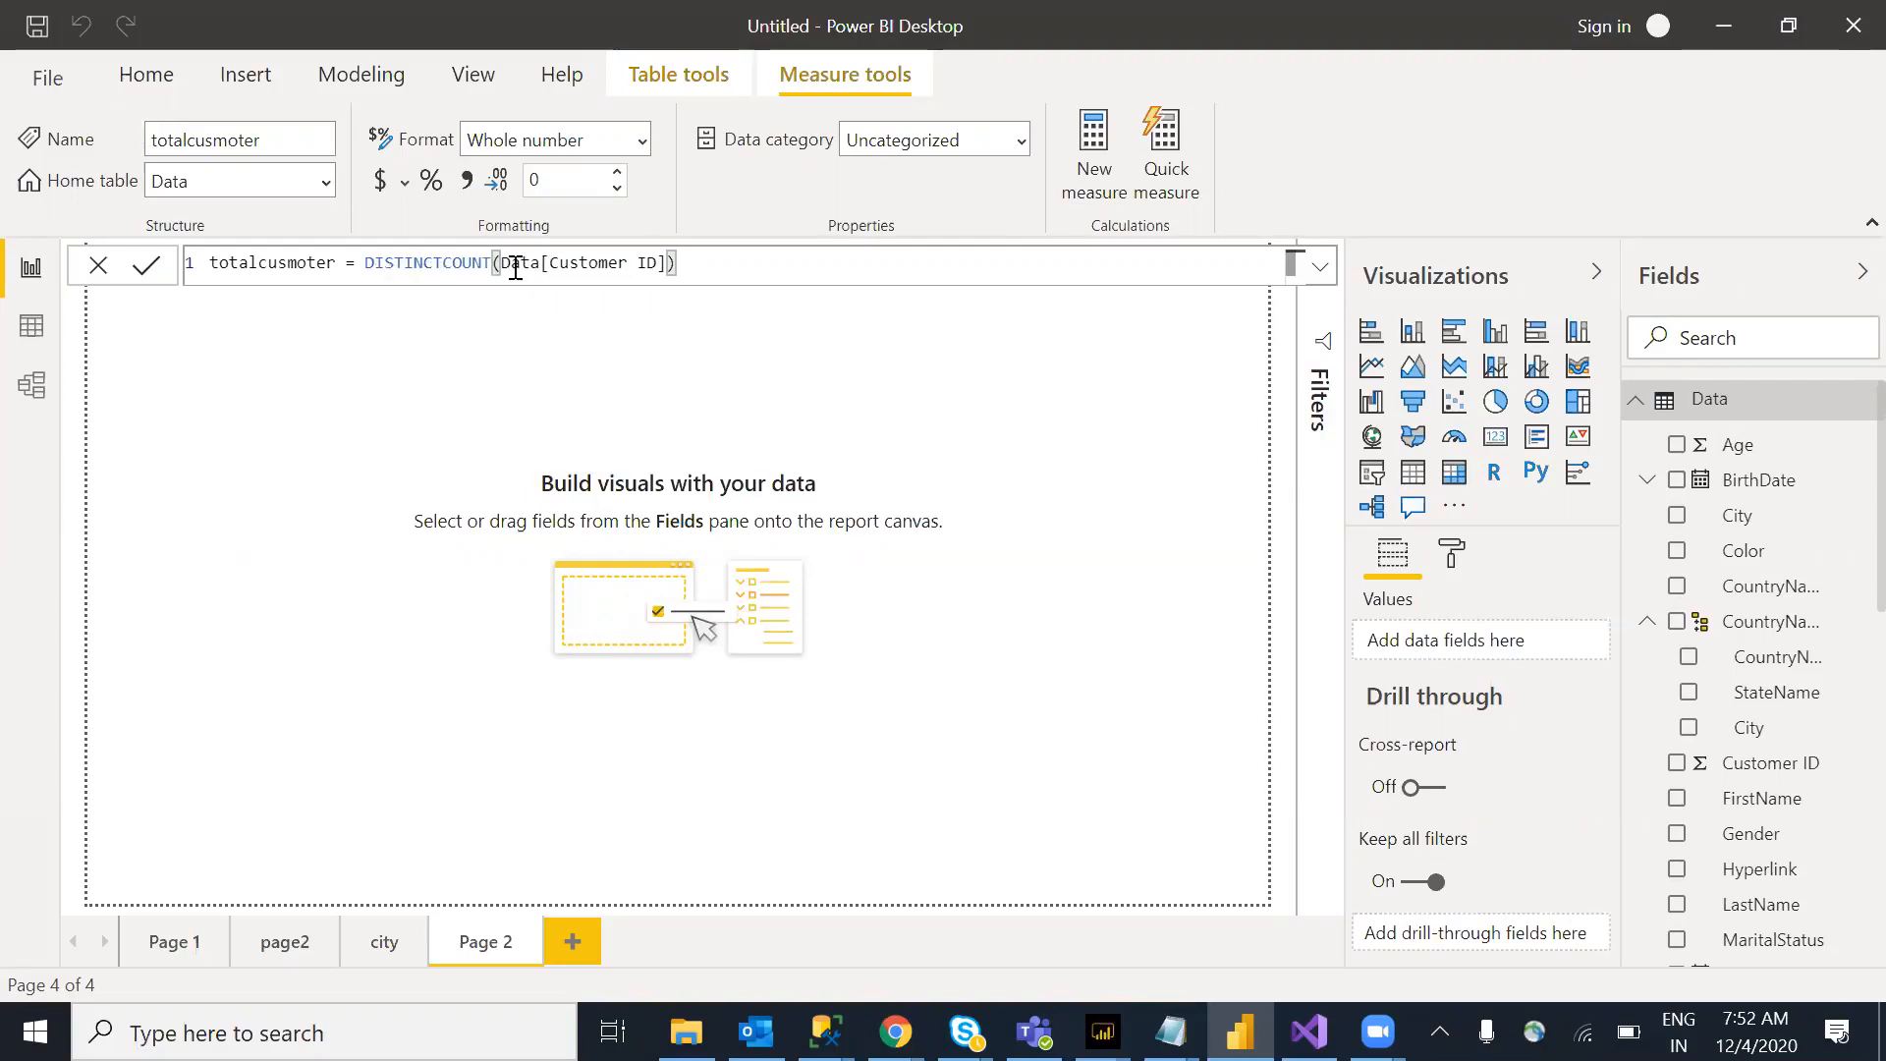
left_click(547, 263)
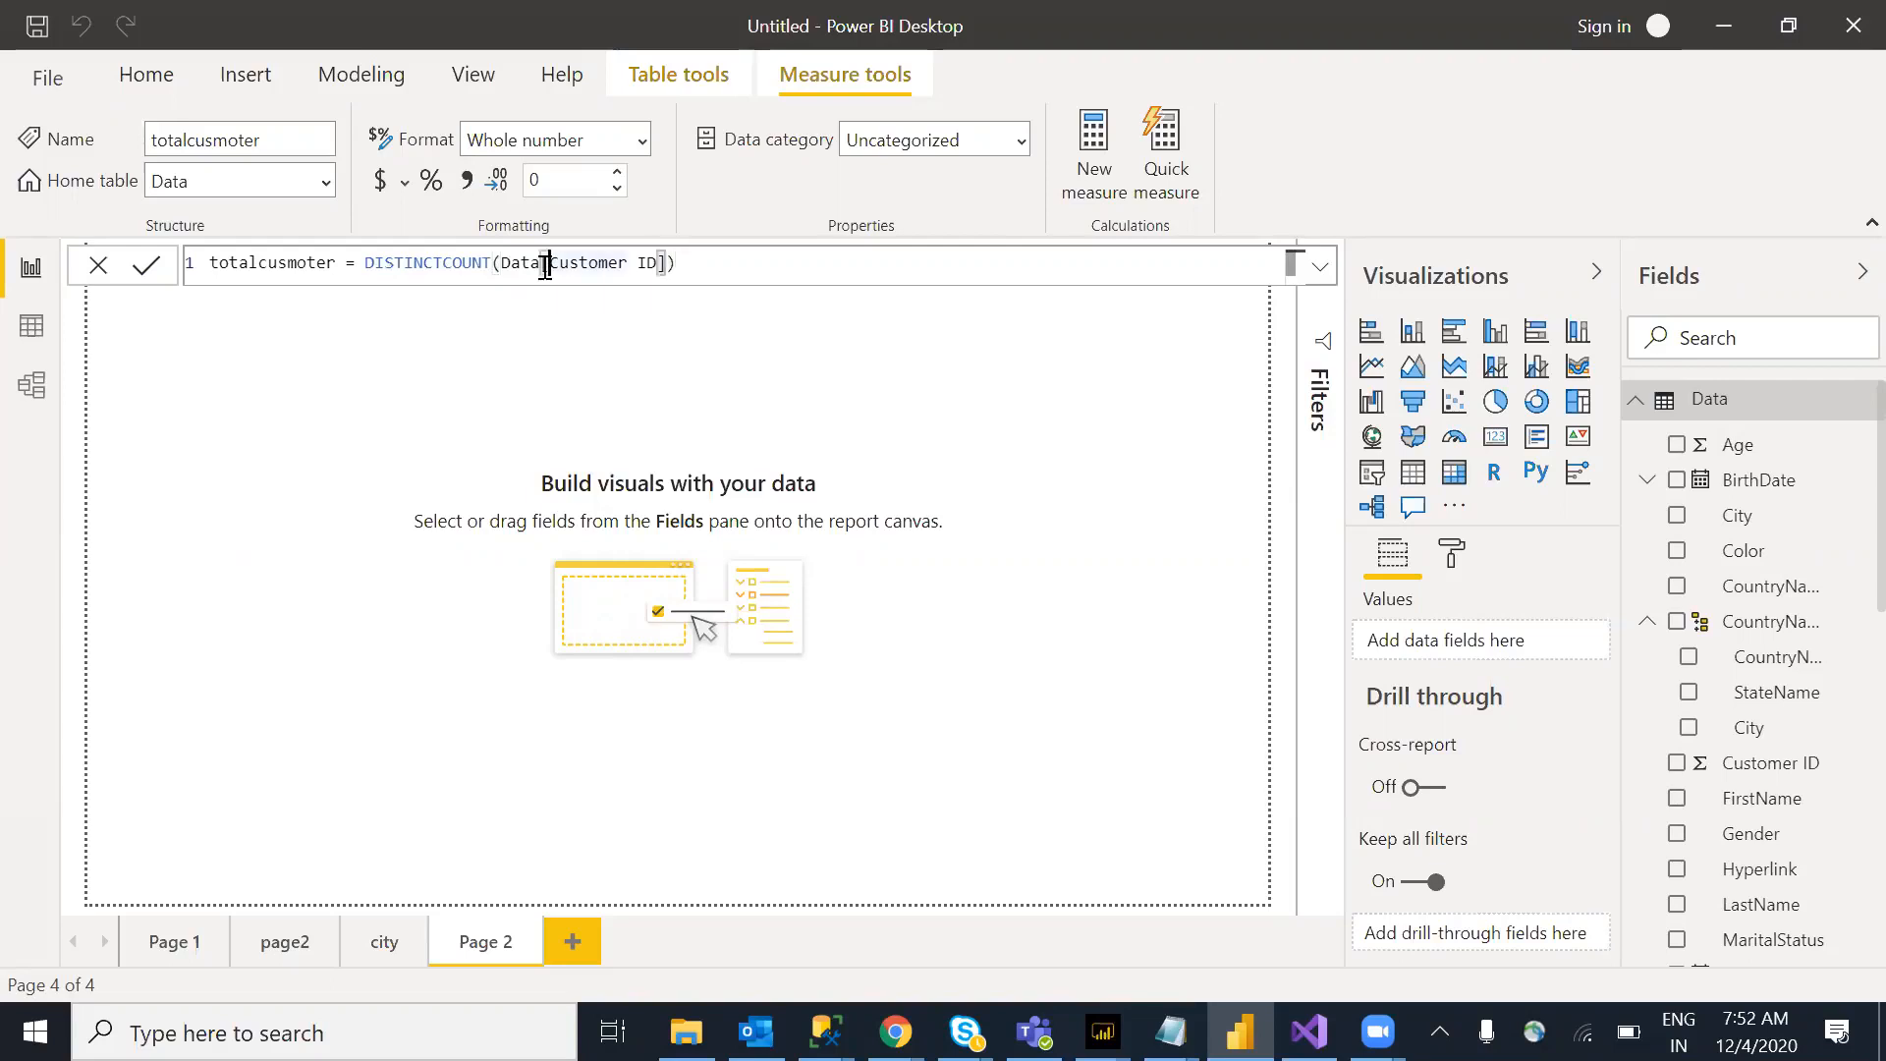
left_click(699, 260)
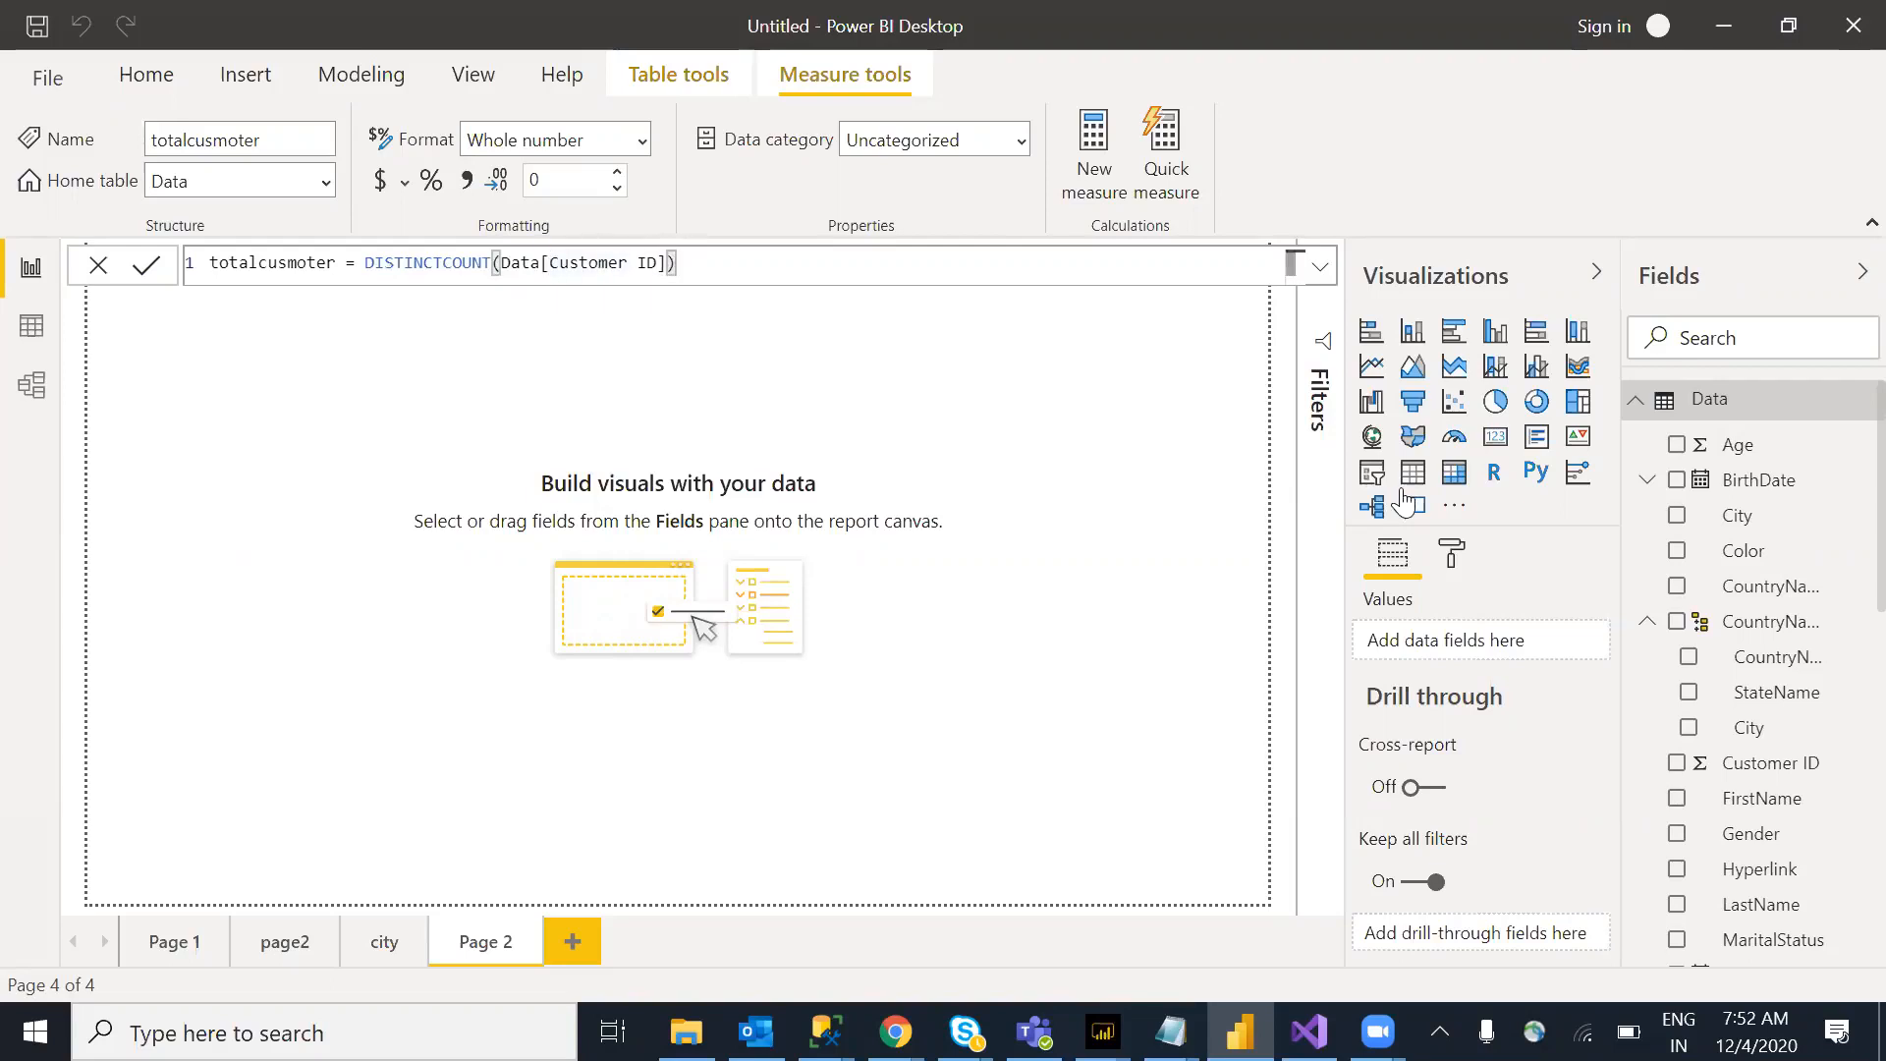
Step: Add a Card visual to Page 2 and fill it with the totalcusmoter measure from the Data table
left_click(1495, 437)
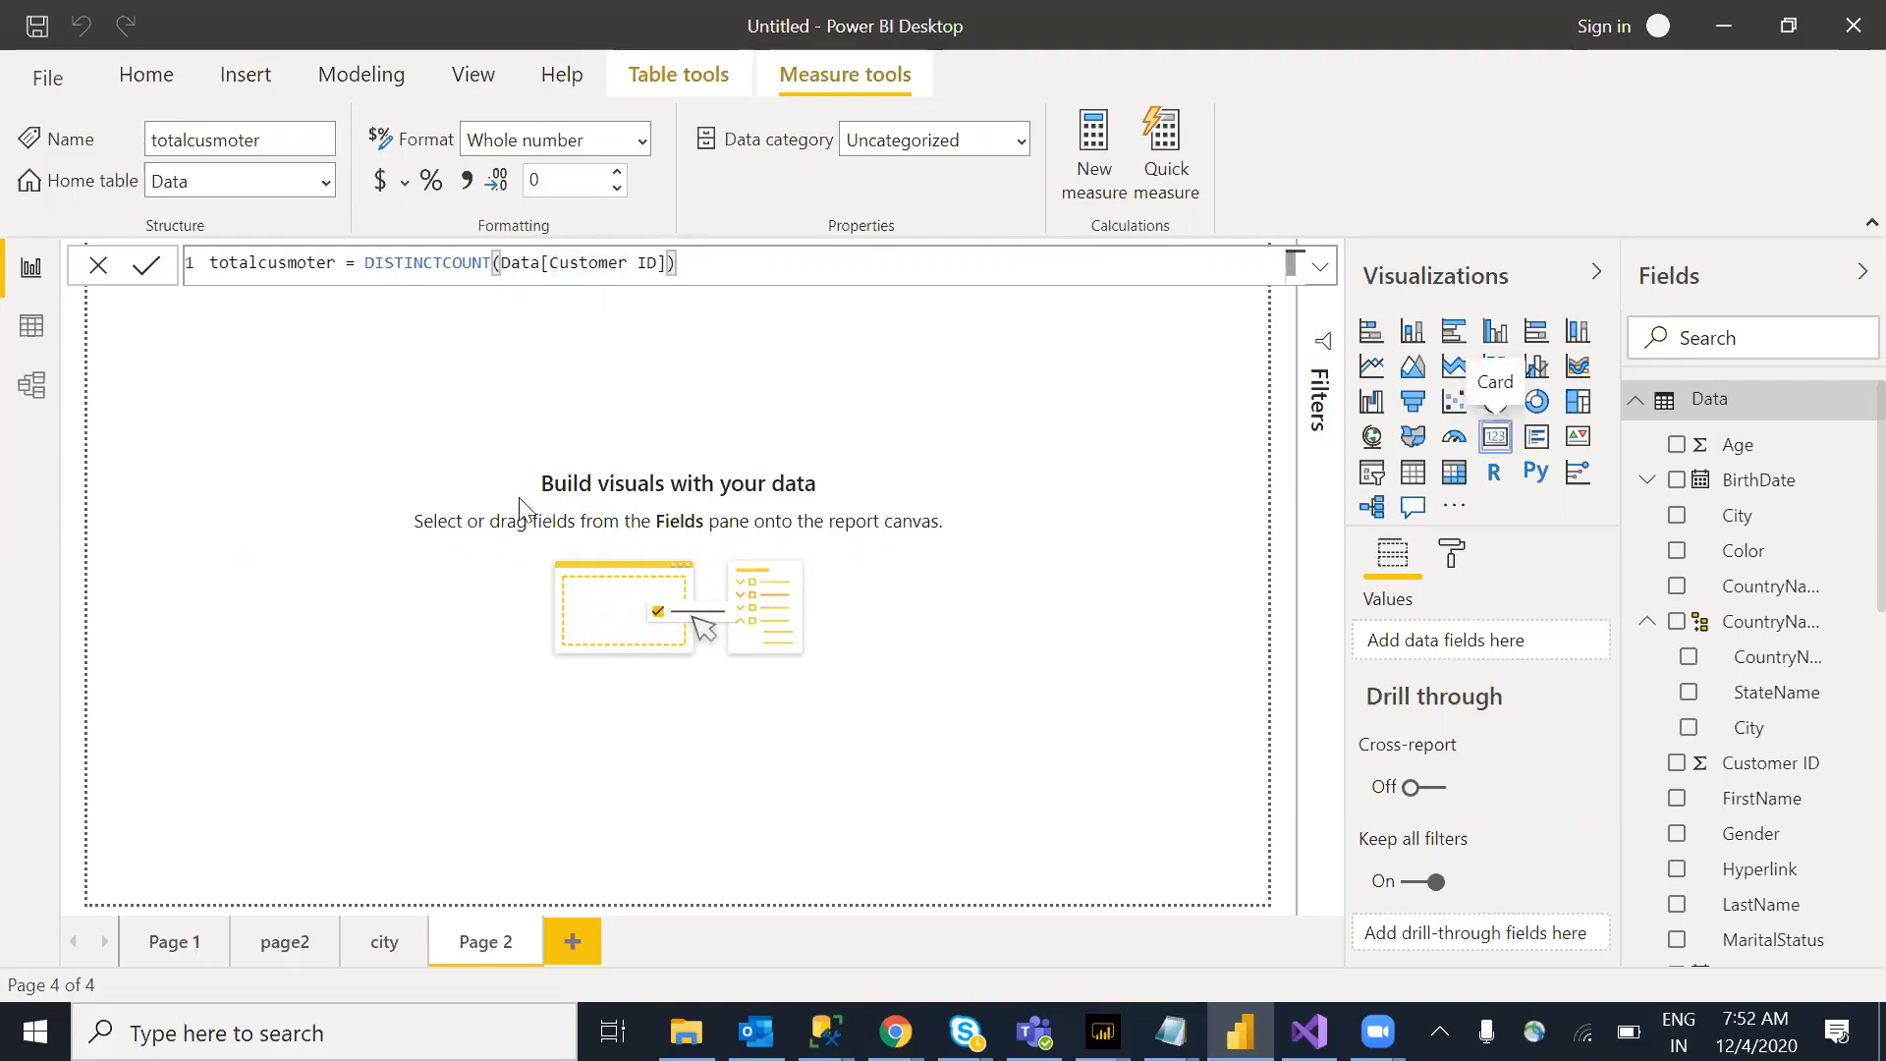
left_click_drag(263, 444, 1126, 528)
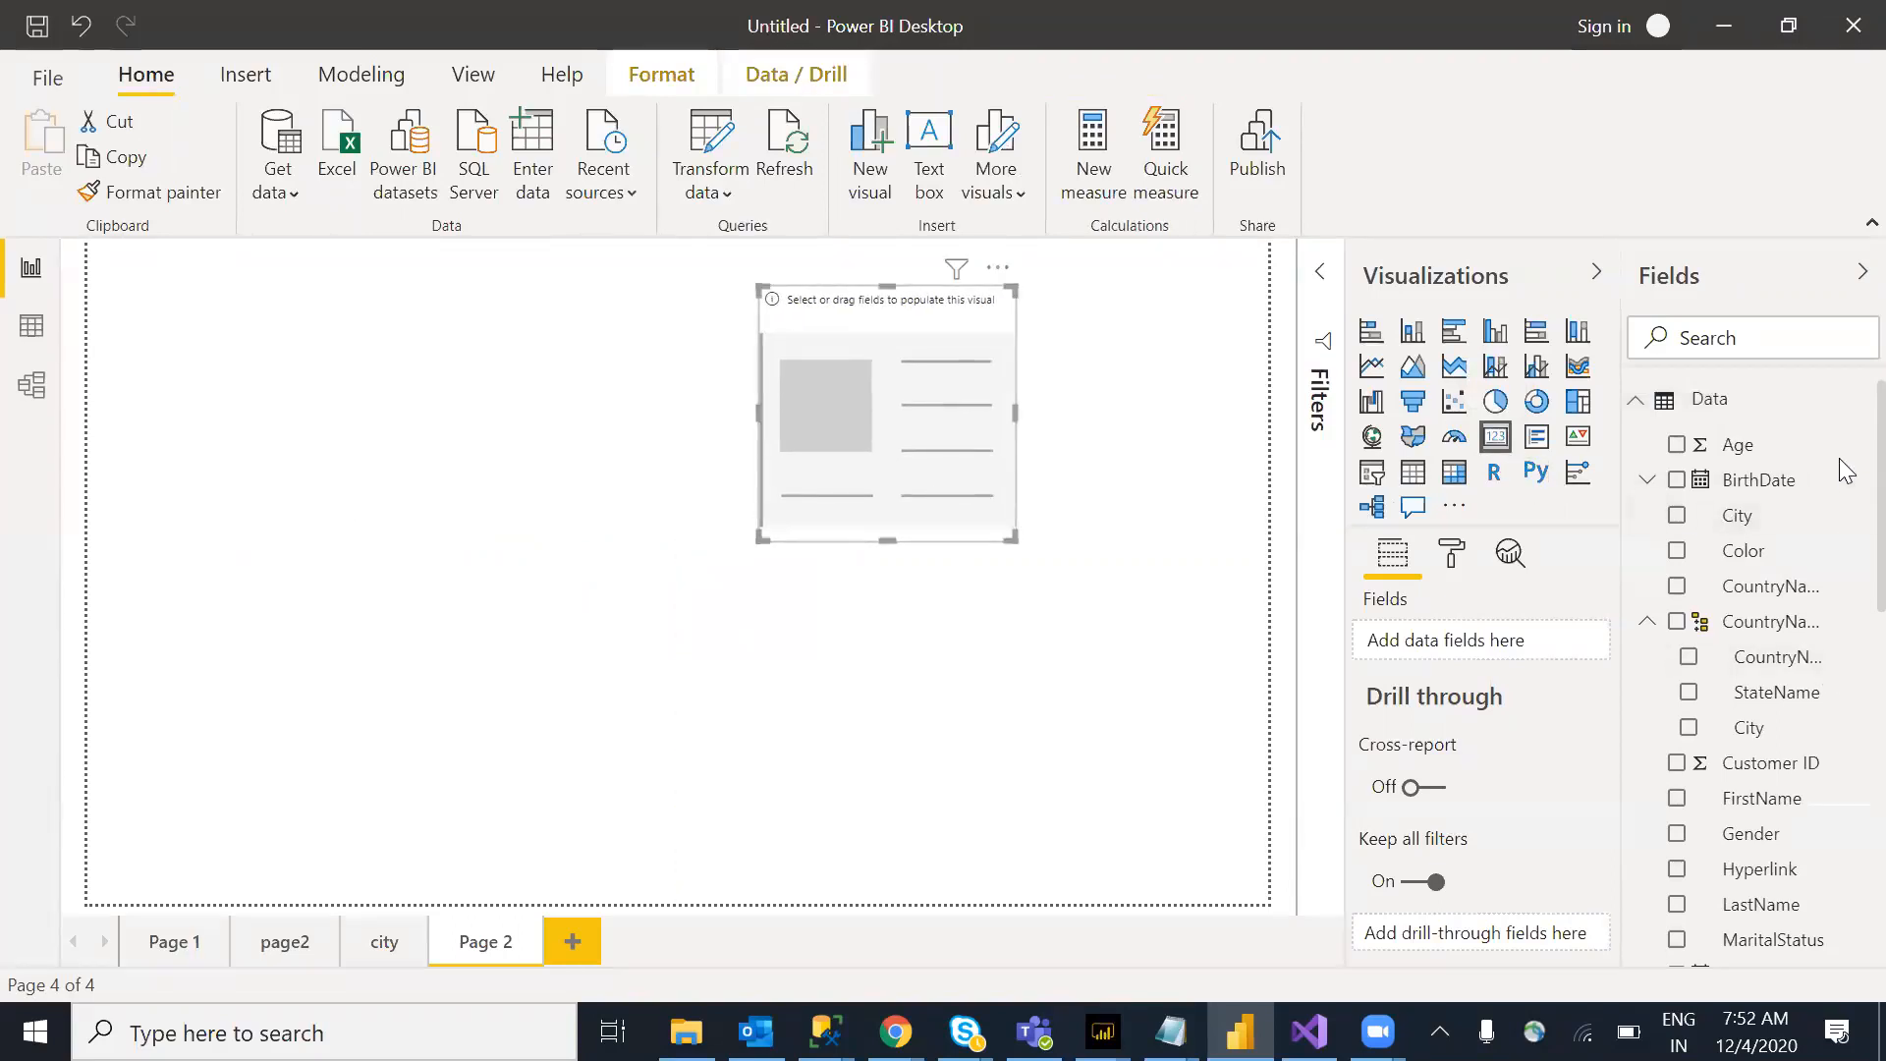
scroll(1840, 602, "down", 4)
scroll(1845, 747, "down", 5)
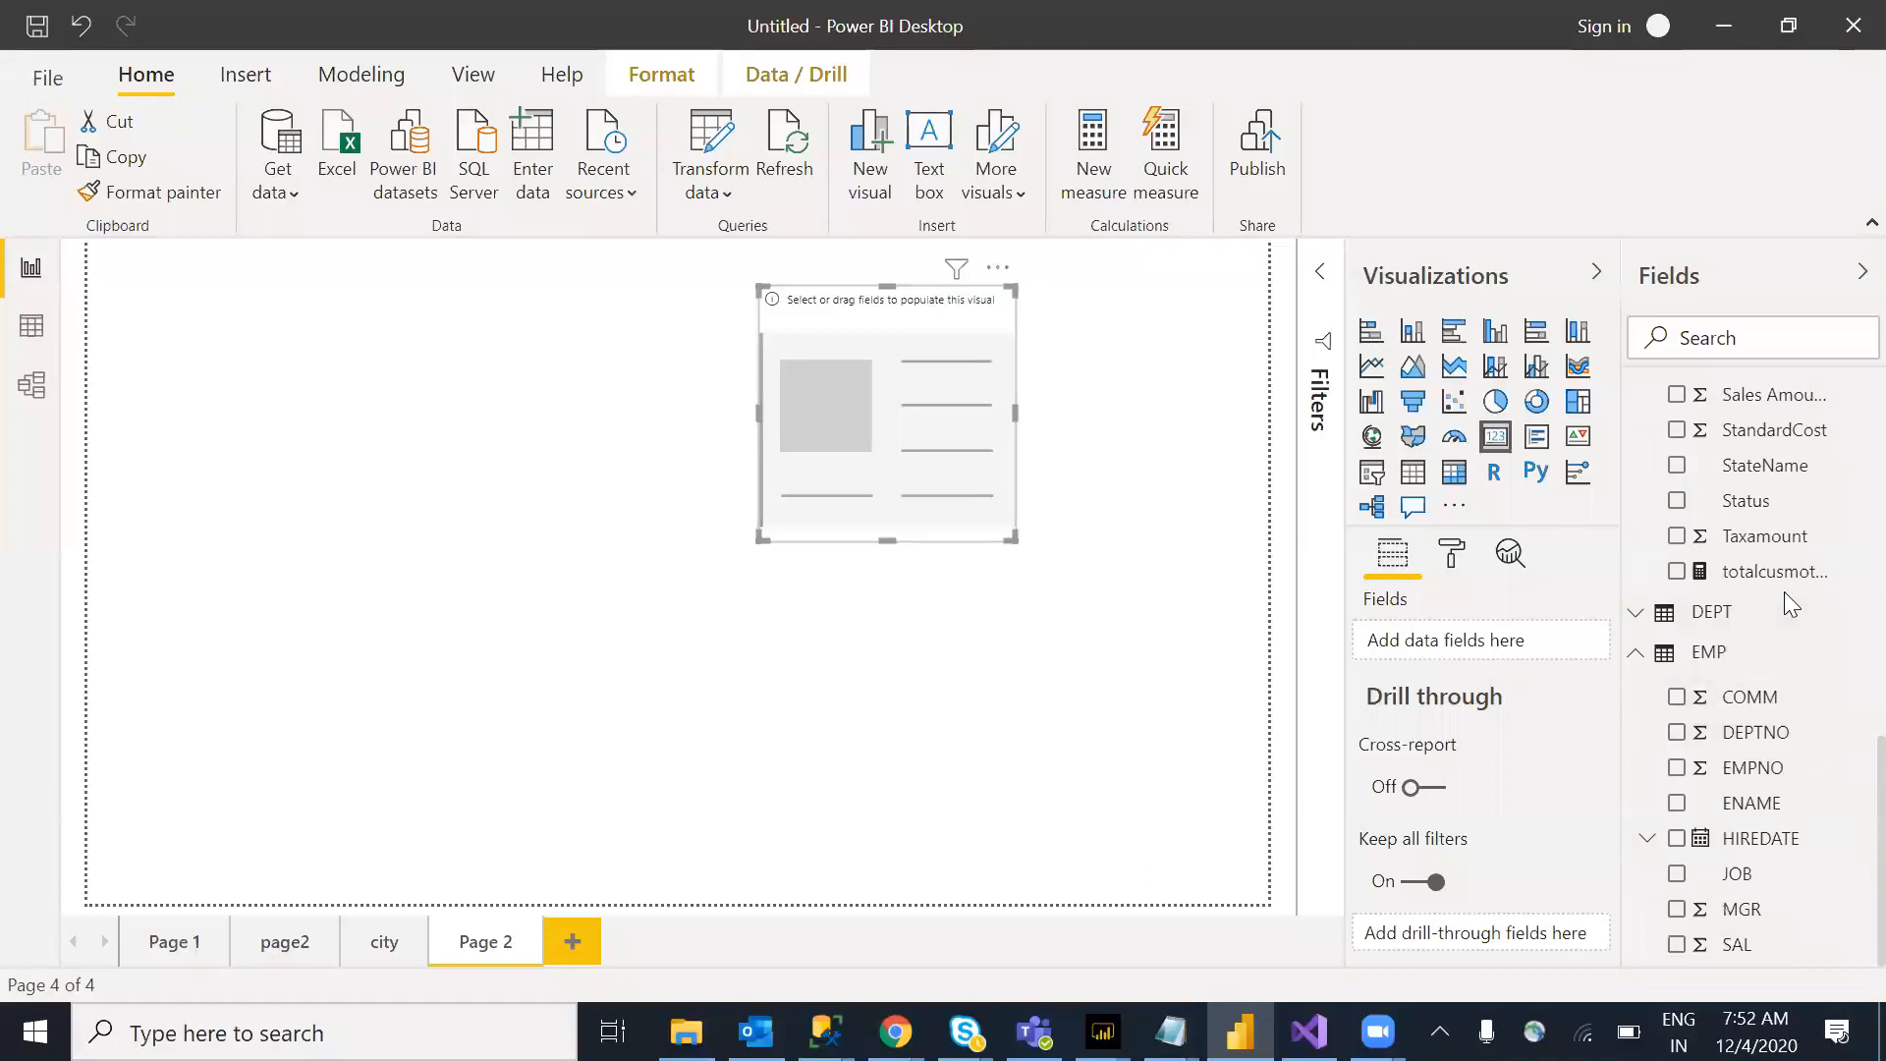
left_click_drag(1444, 531, 933, 476)
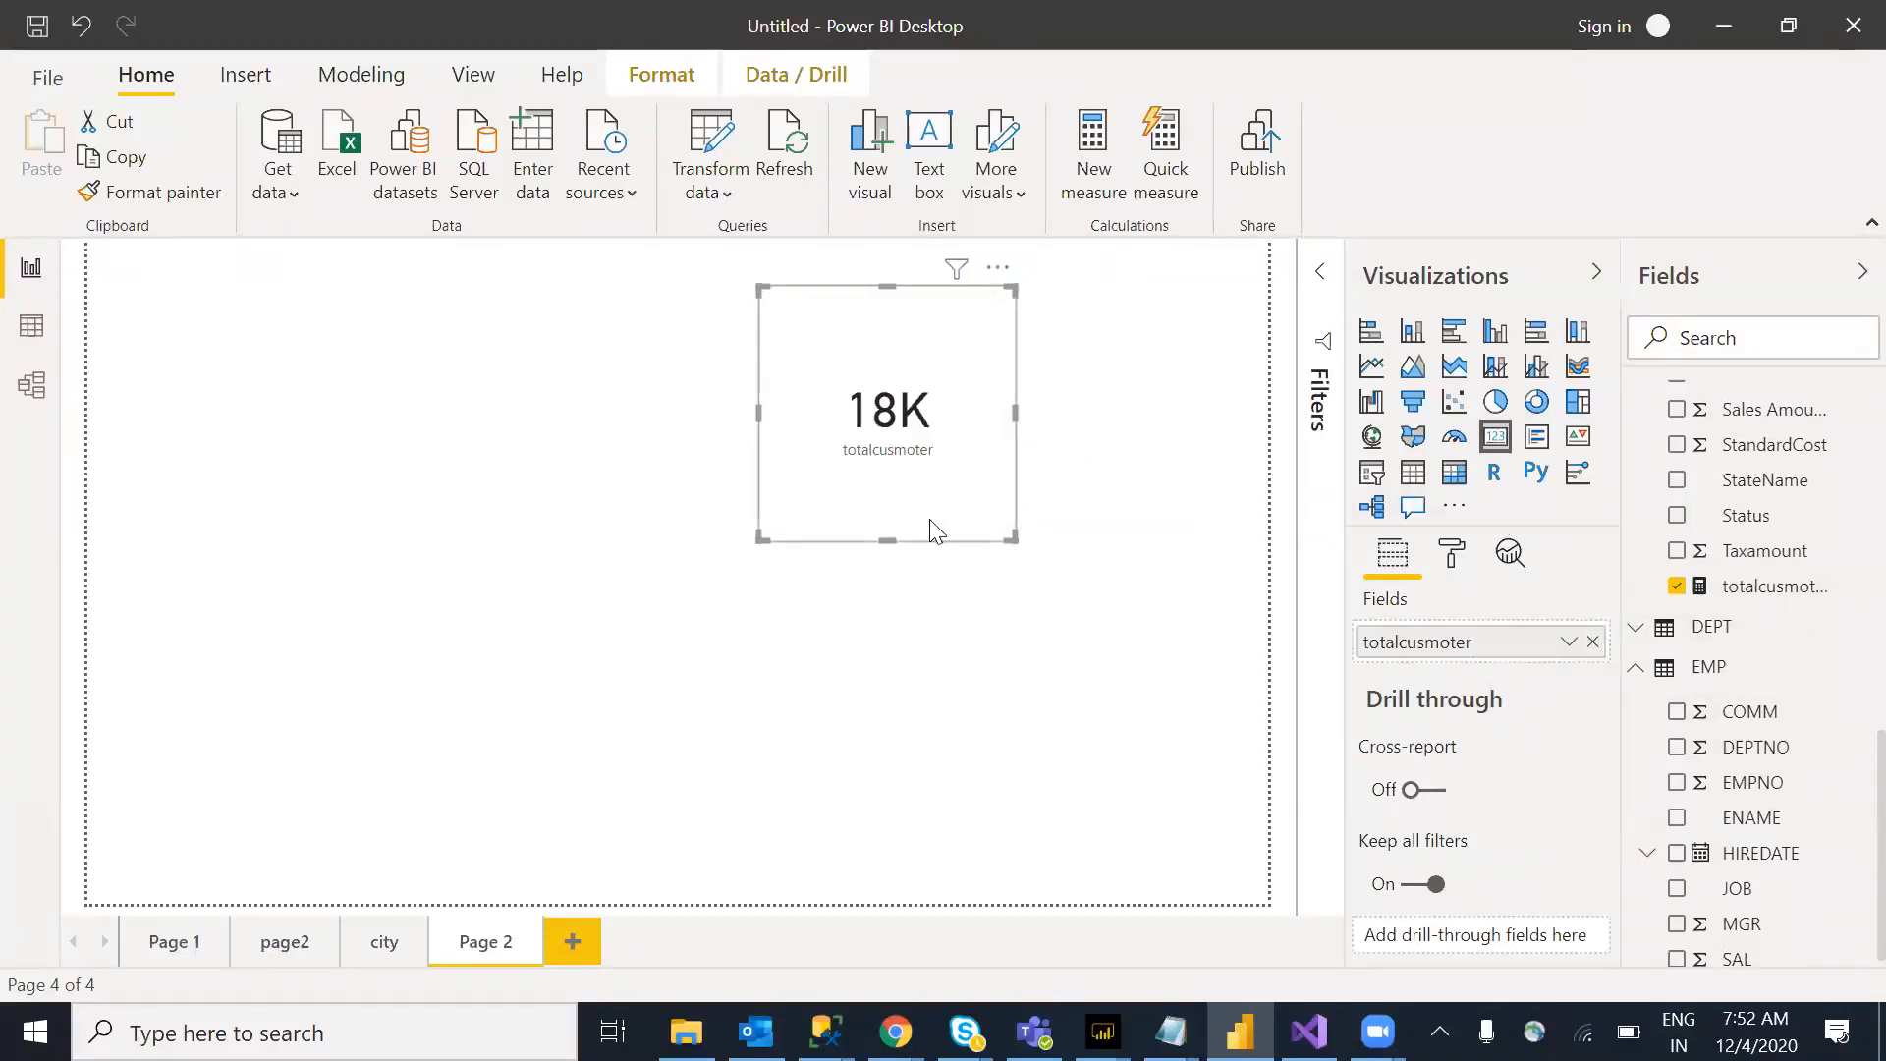
Step: Reposition the totalcusmoter card toward the right side of the report page and deselect it
left_click_drag(885, 529, 880, 448)
left_click_drag(931, 327, 1073, 403)
left_click(716, 497)
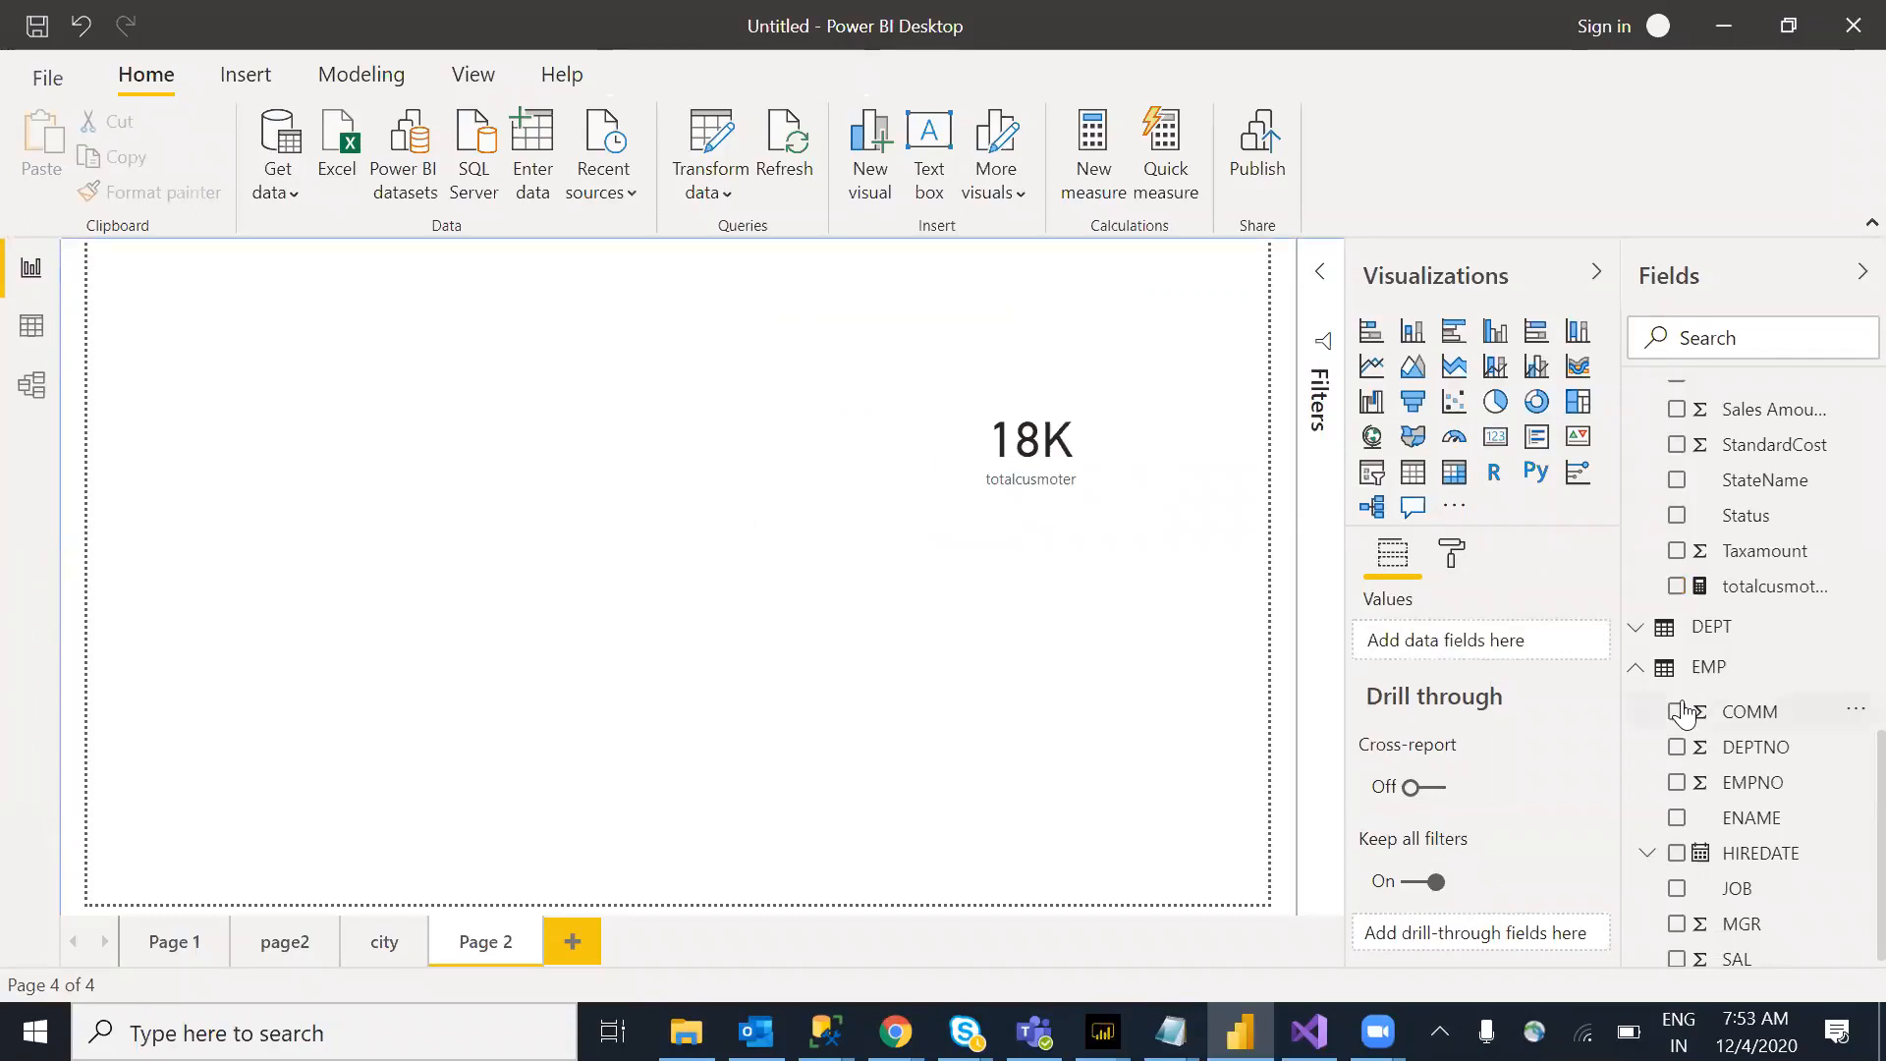
Step: Create a new measure in the Data table and replace its placeholder text with totaltrnsactions=COUNT(
scroll(1846, 826, "up", 10)
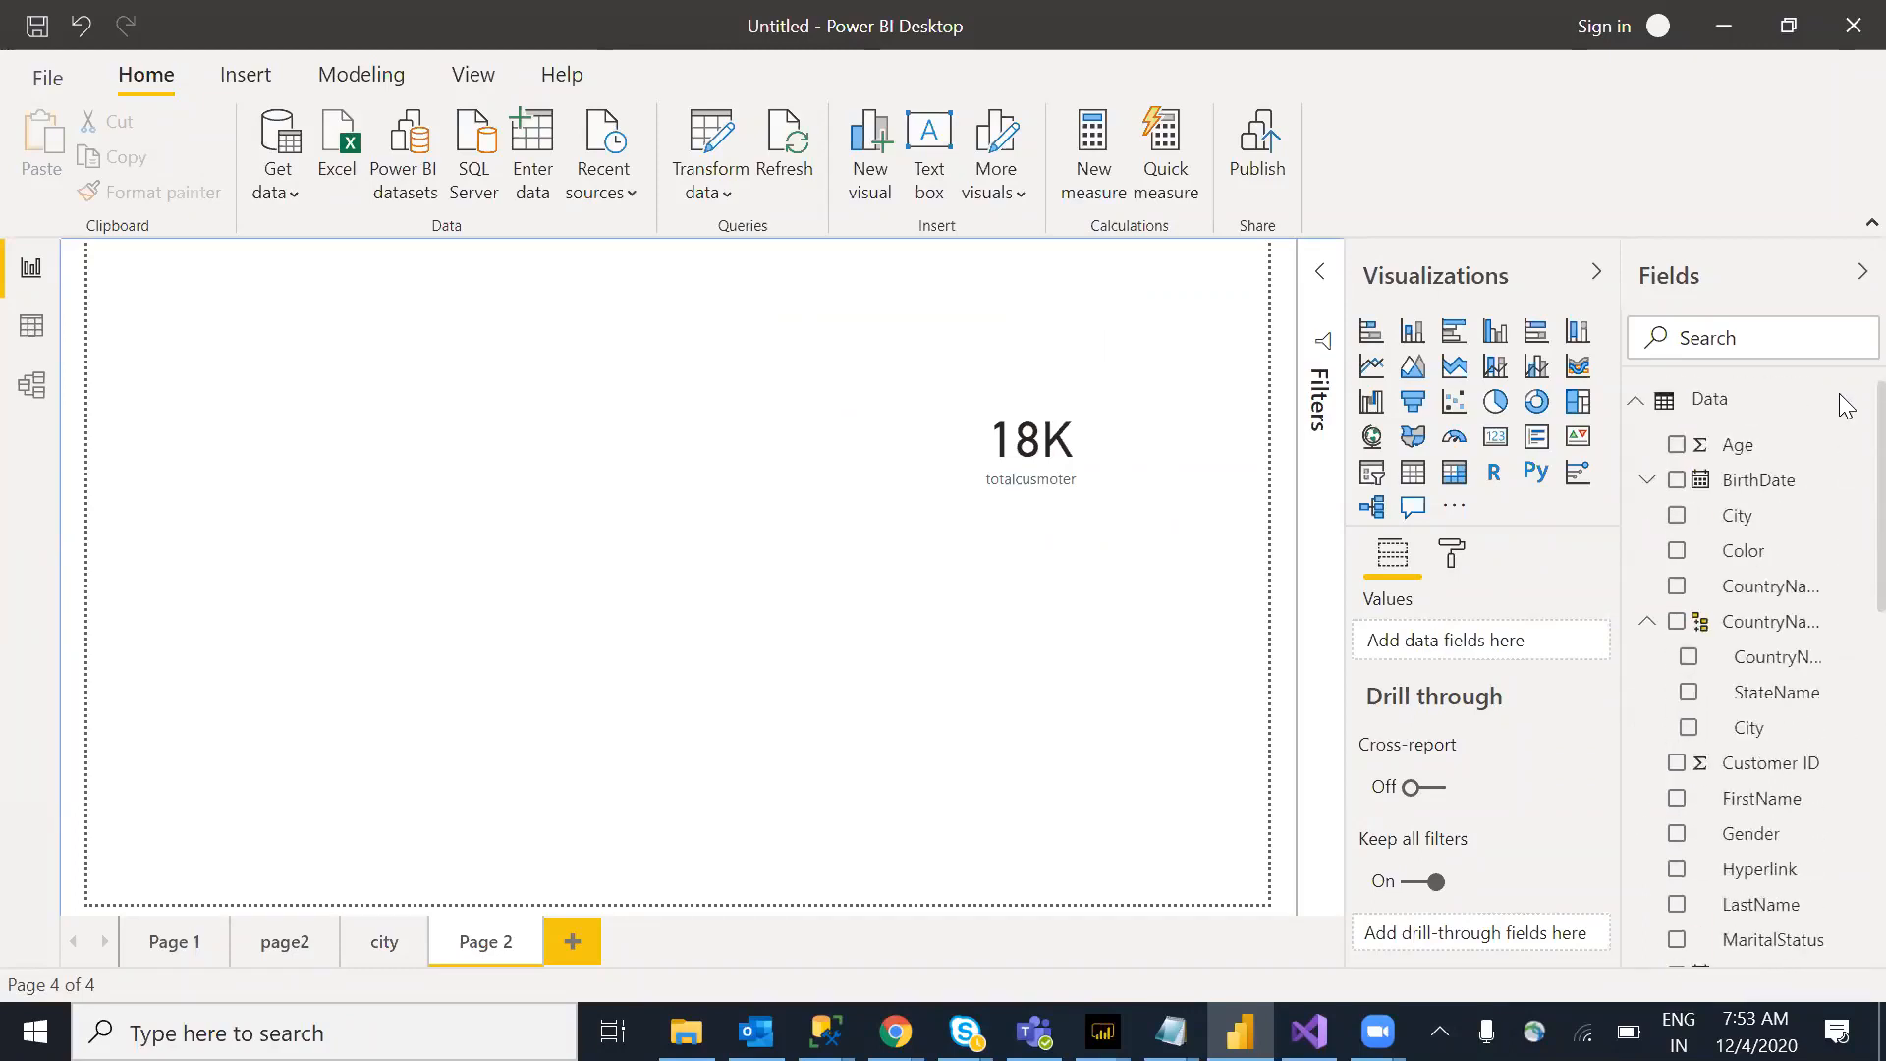
right_click(1737, 401)
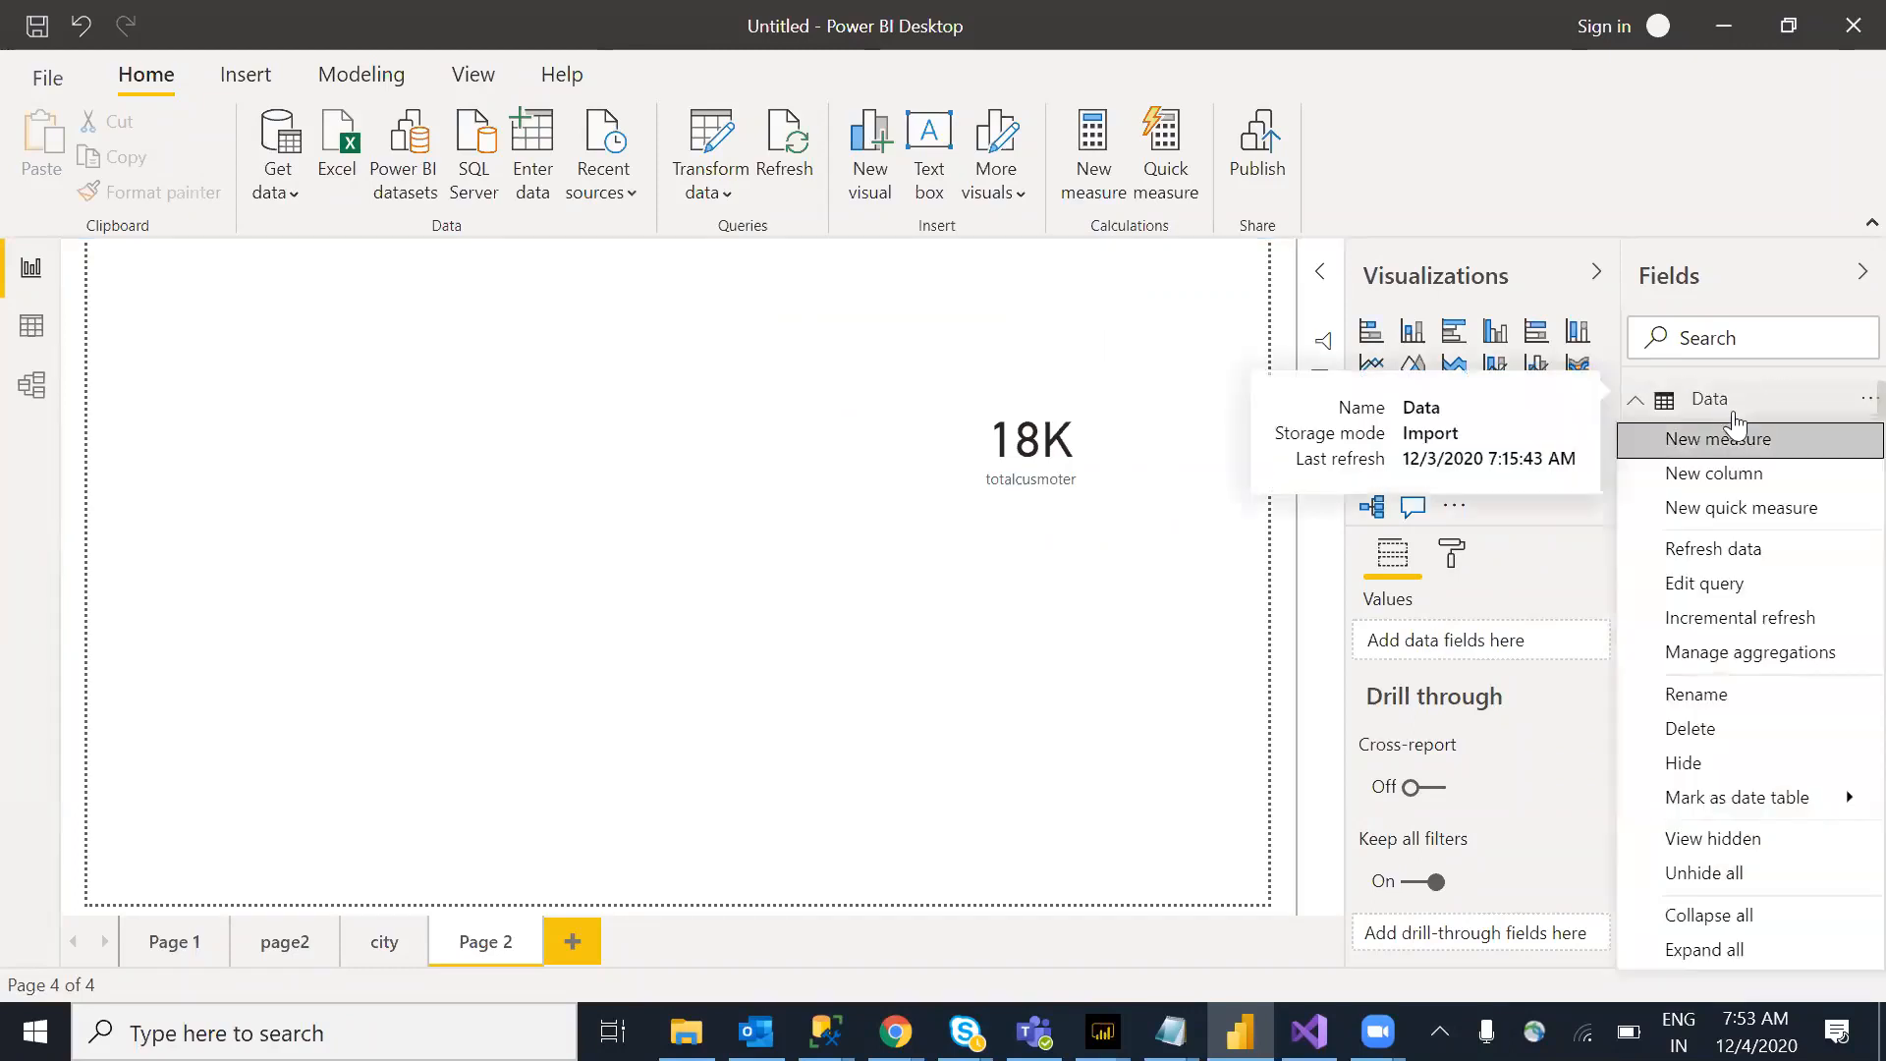
key("Escape")
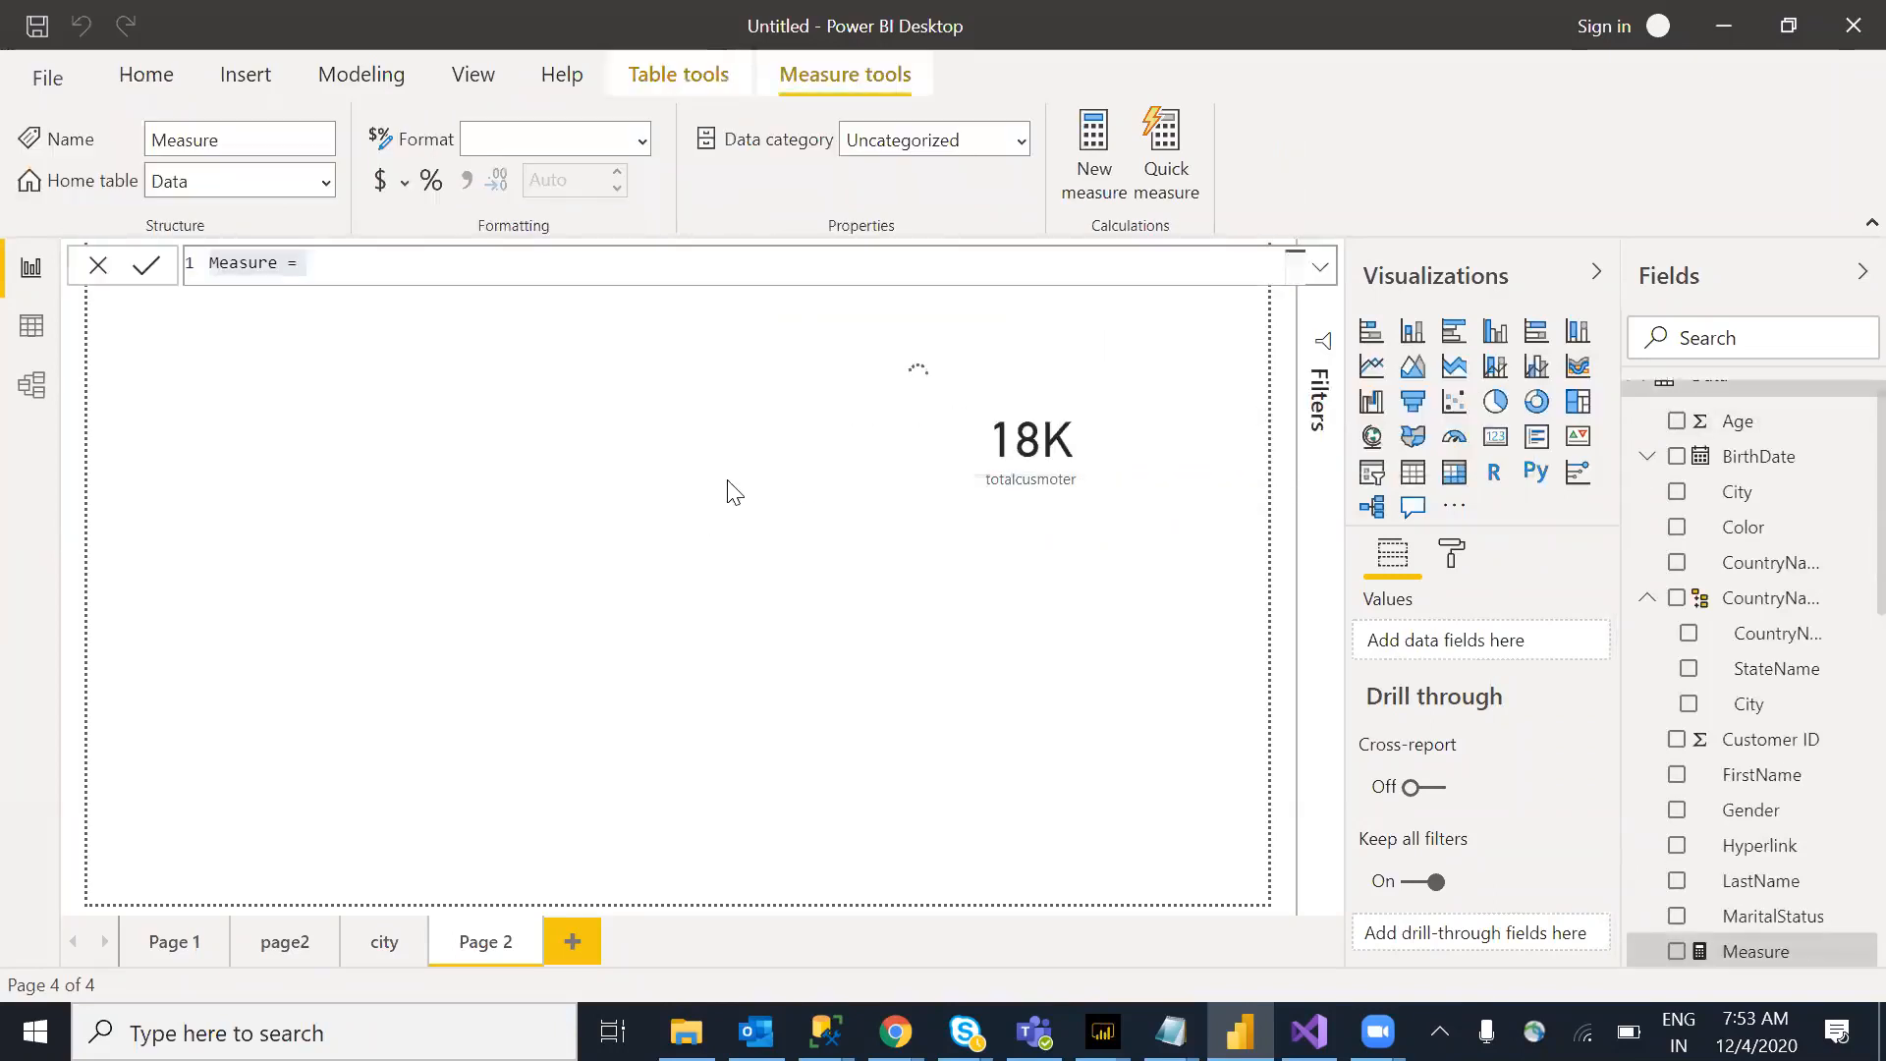
left_click_drag(346, 262, 186, 286)
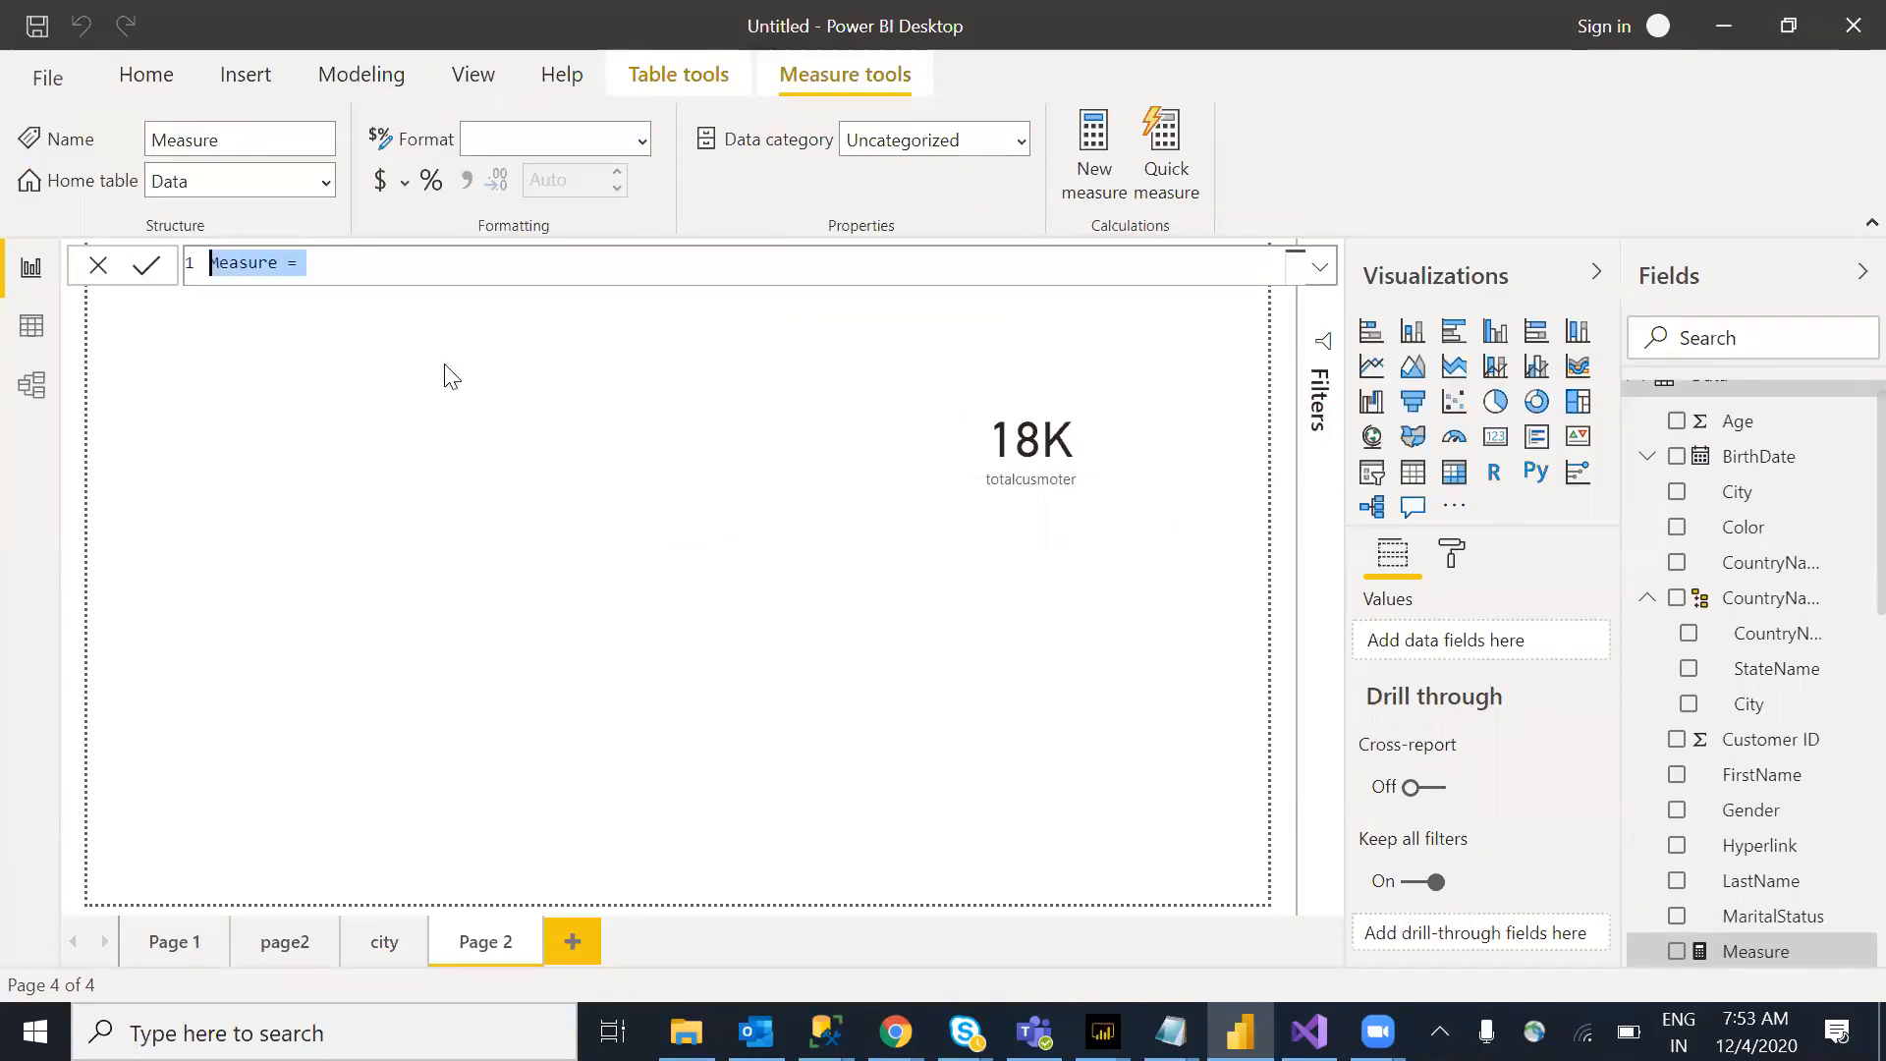
left_click(335, 269)
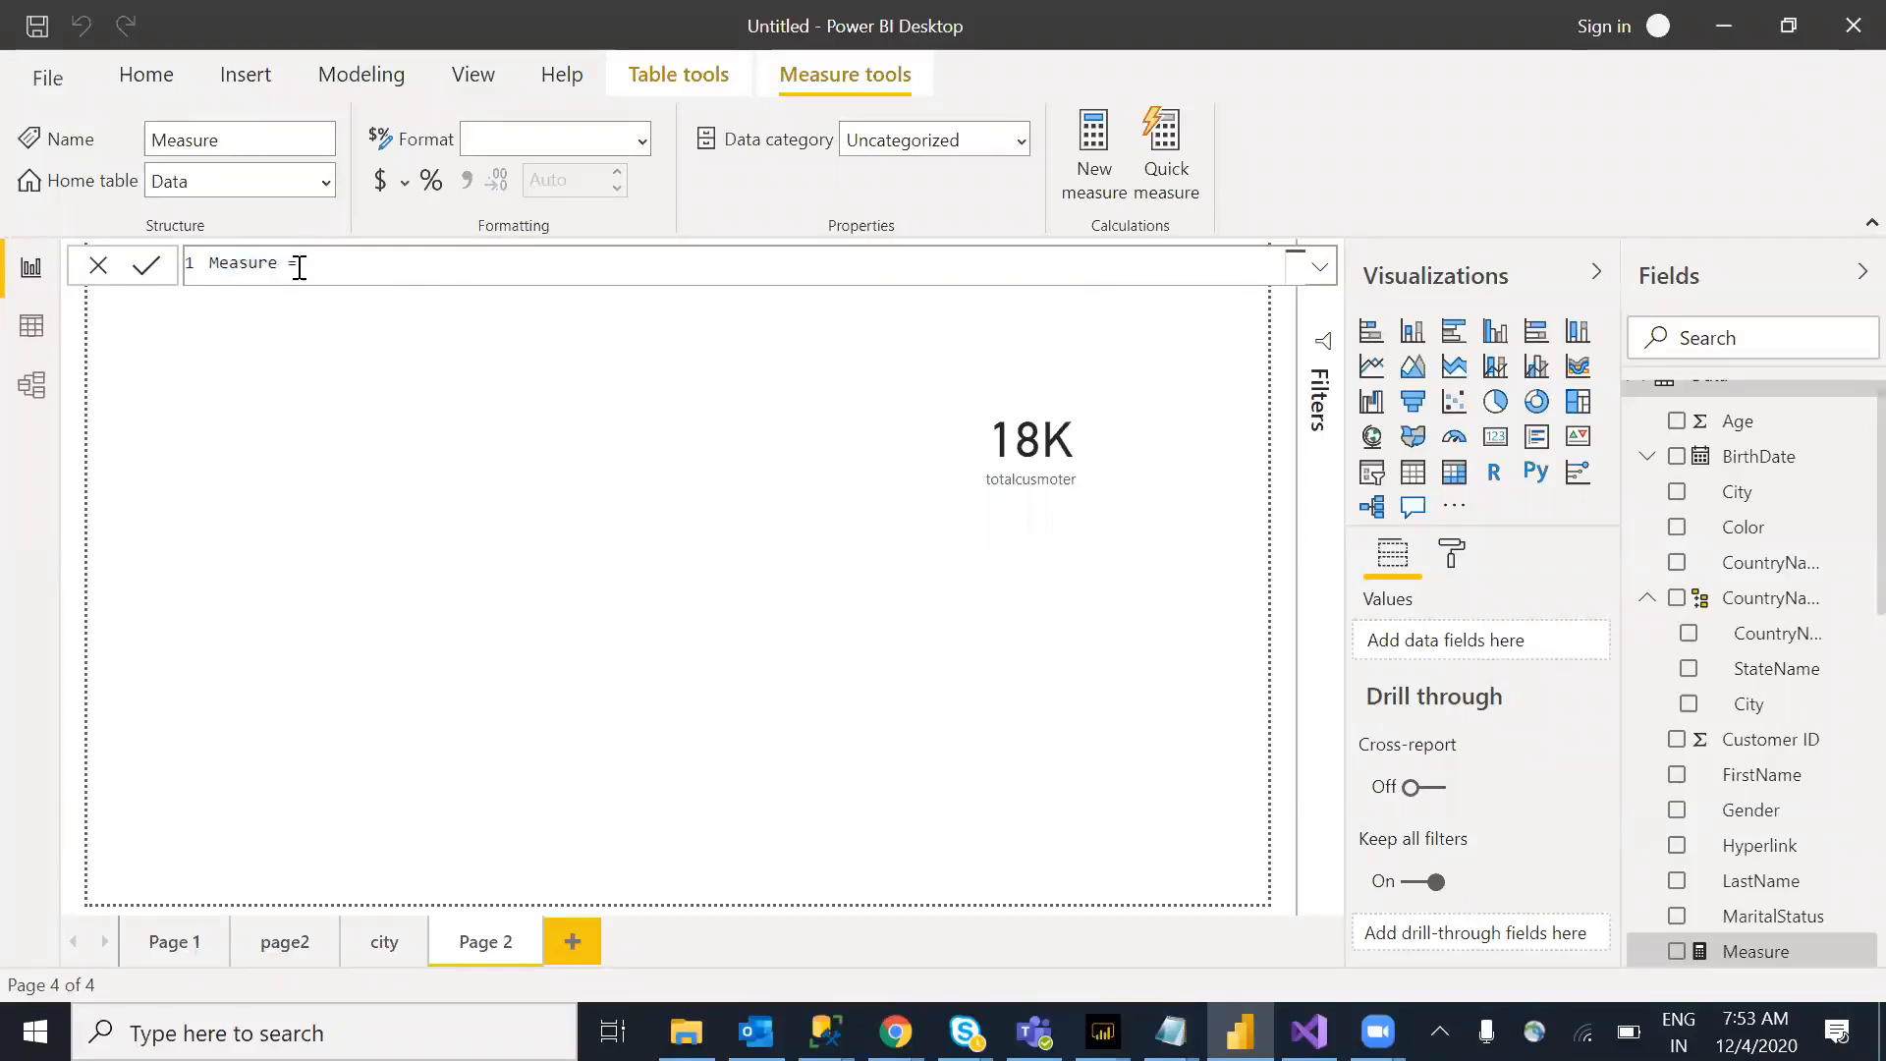
left_click_drag(299, 267, 182, 285)
type("totaltrnsactions=COUNT(")
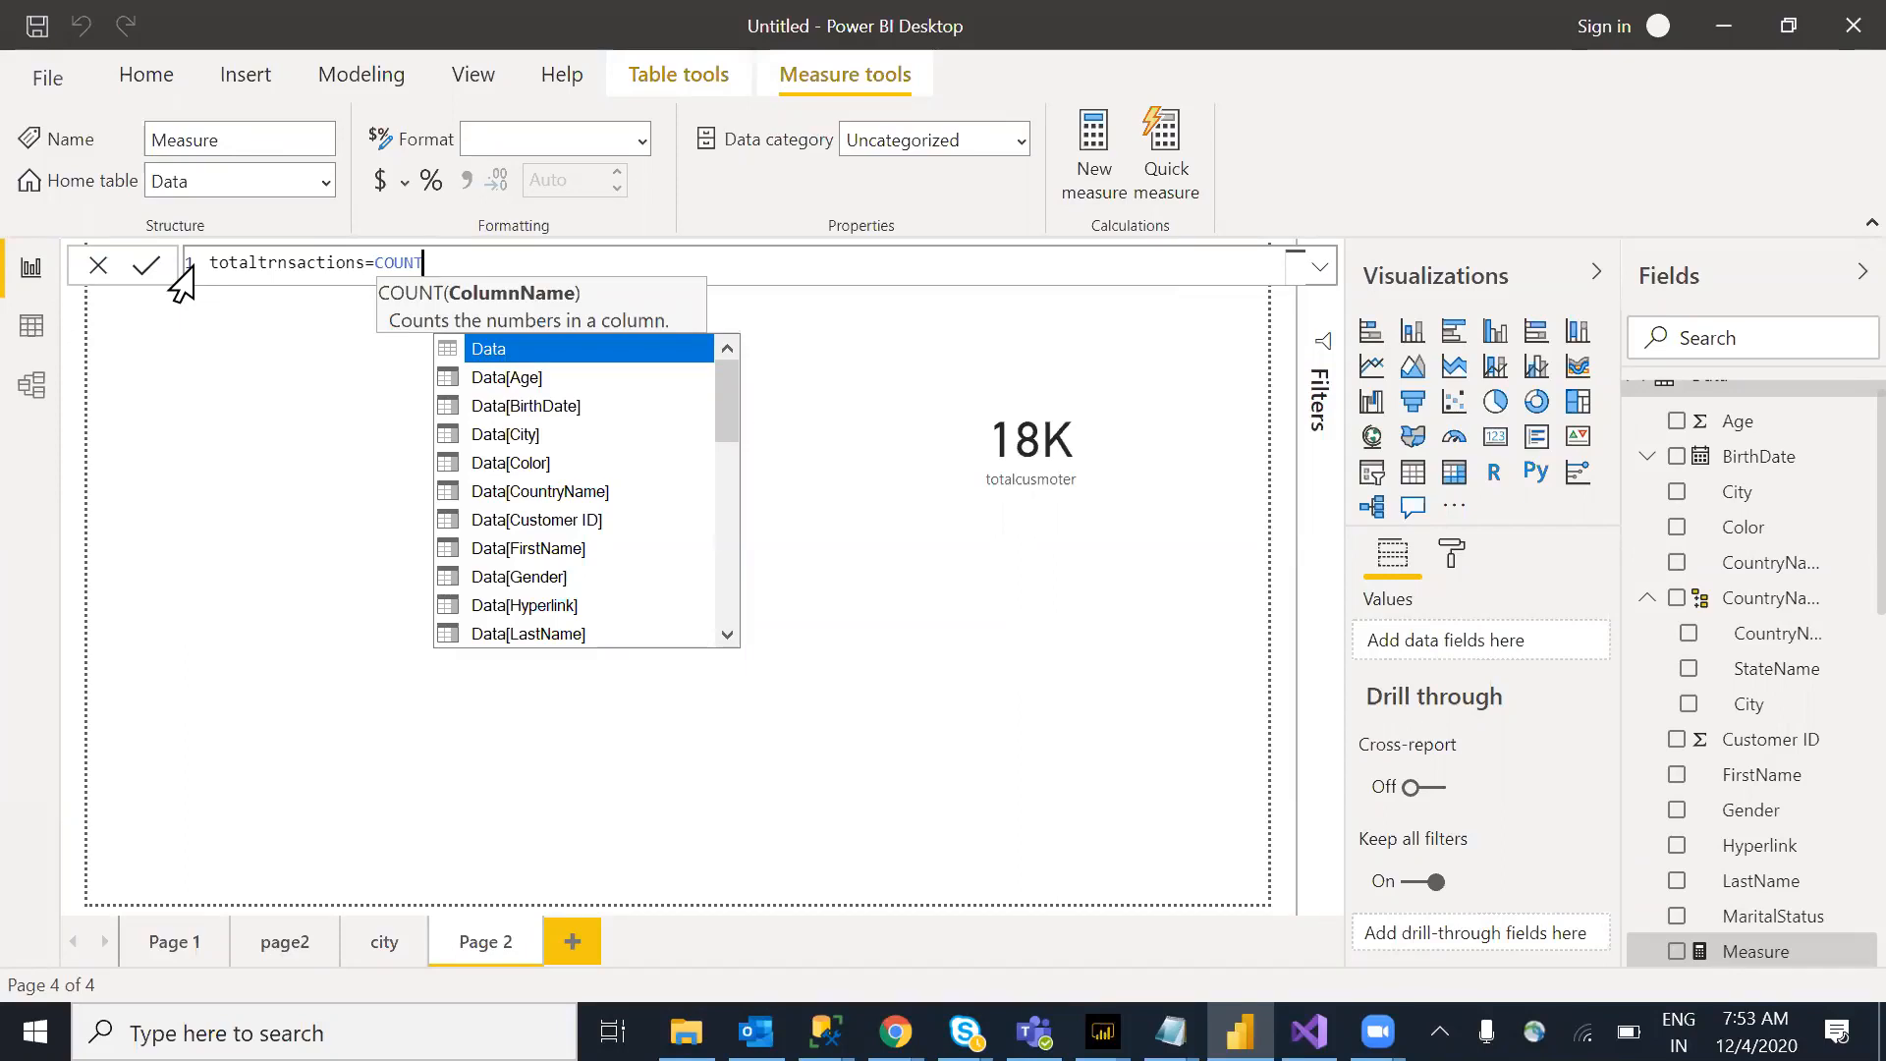
Step: Change the totaltrnsactions function to COUNTROWS, pass the data table as its argument, and commit the measure
key("BackSpace")
key("BackSpace")
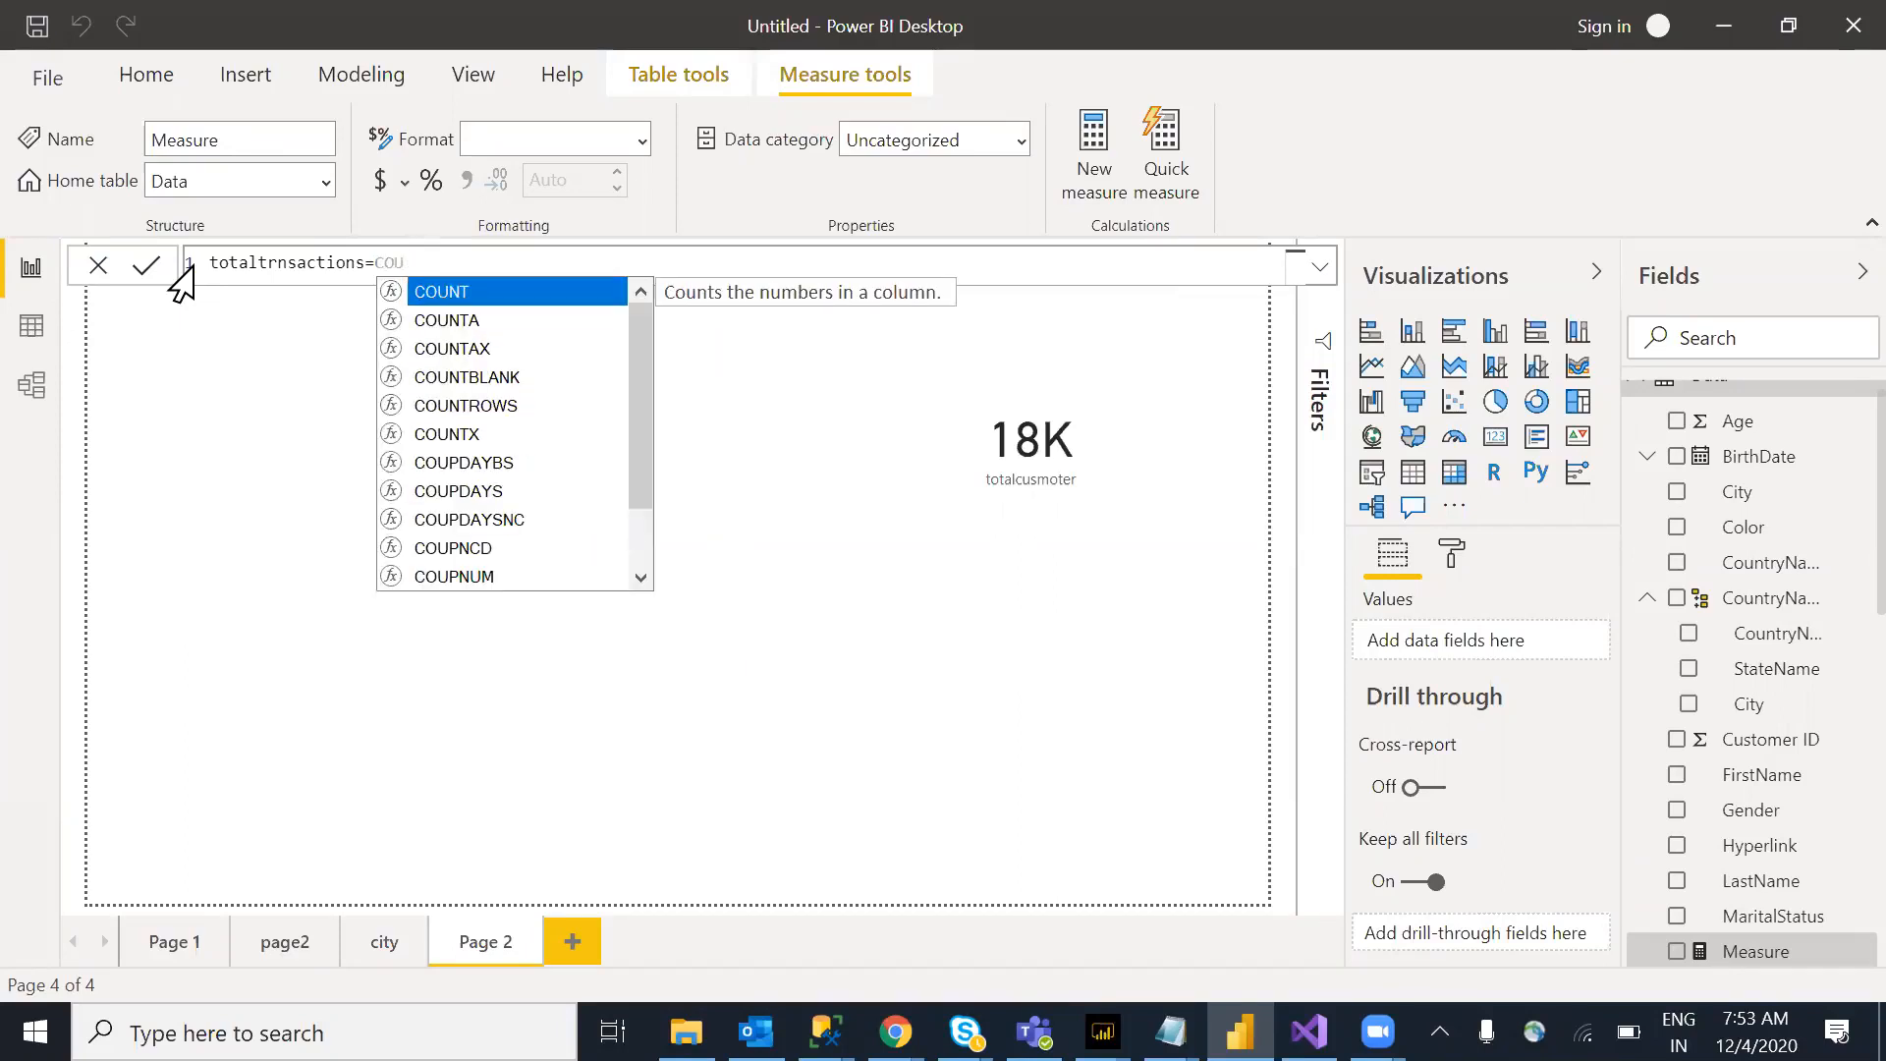
type("nt")
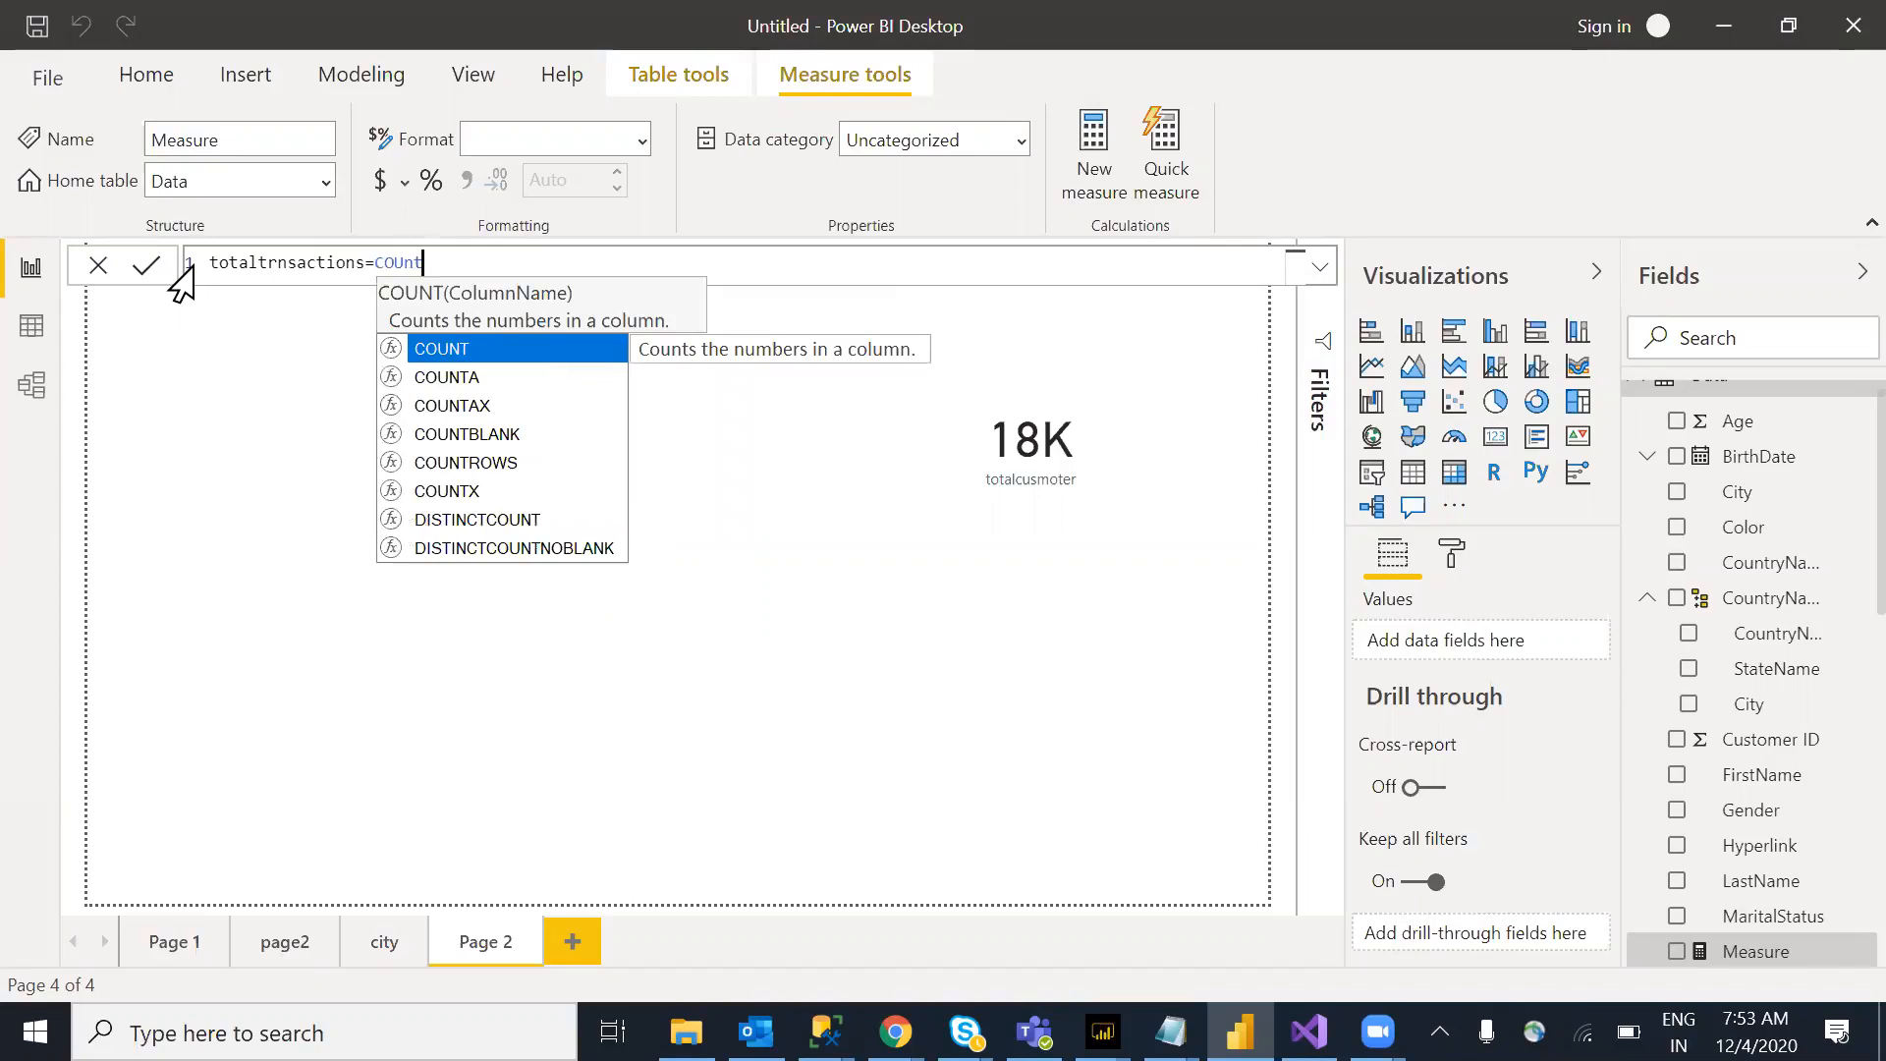
type("ro")
key("Tab")
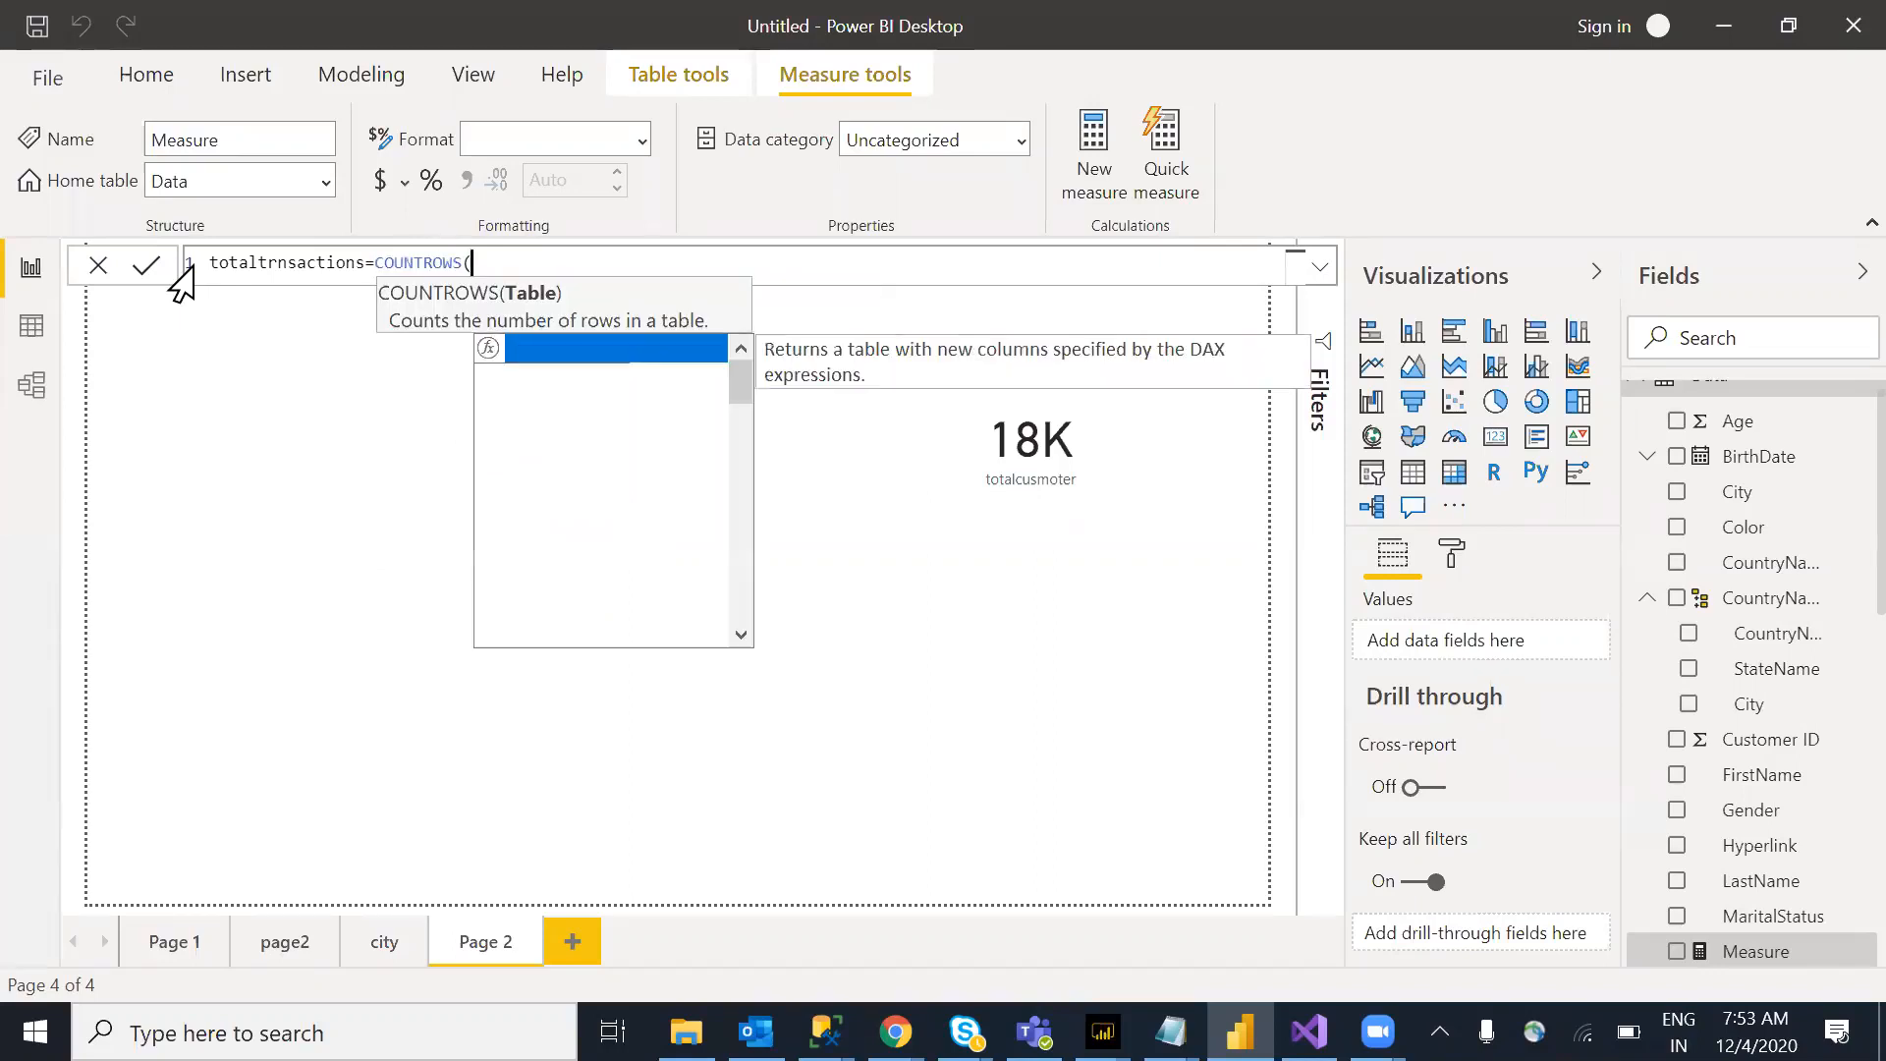
type("data")
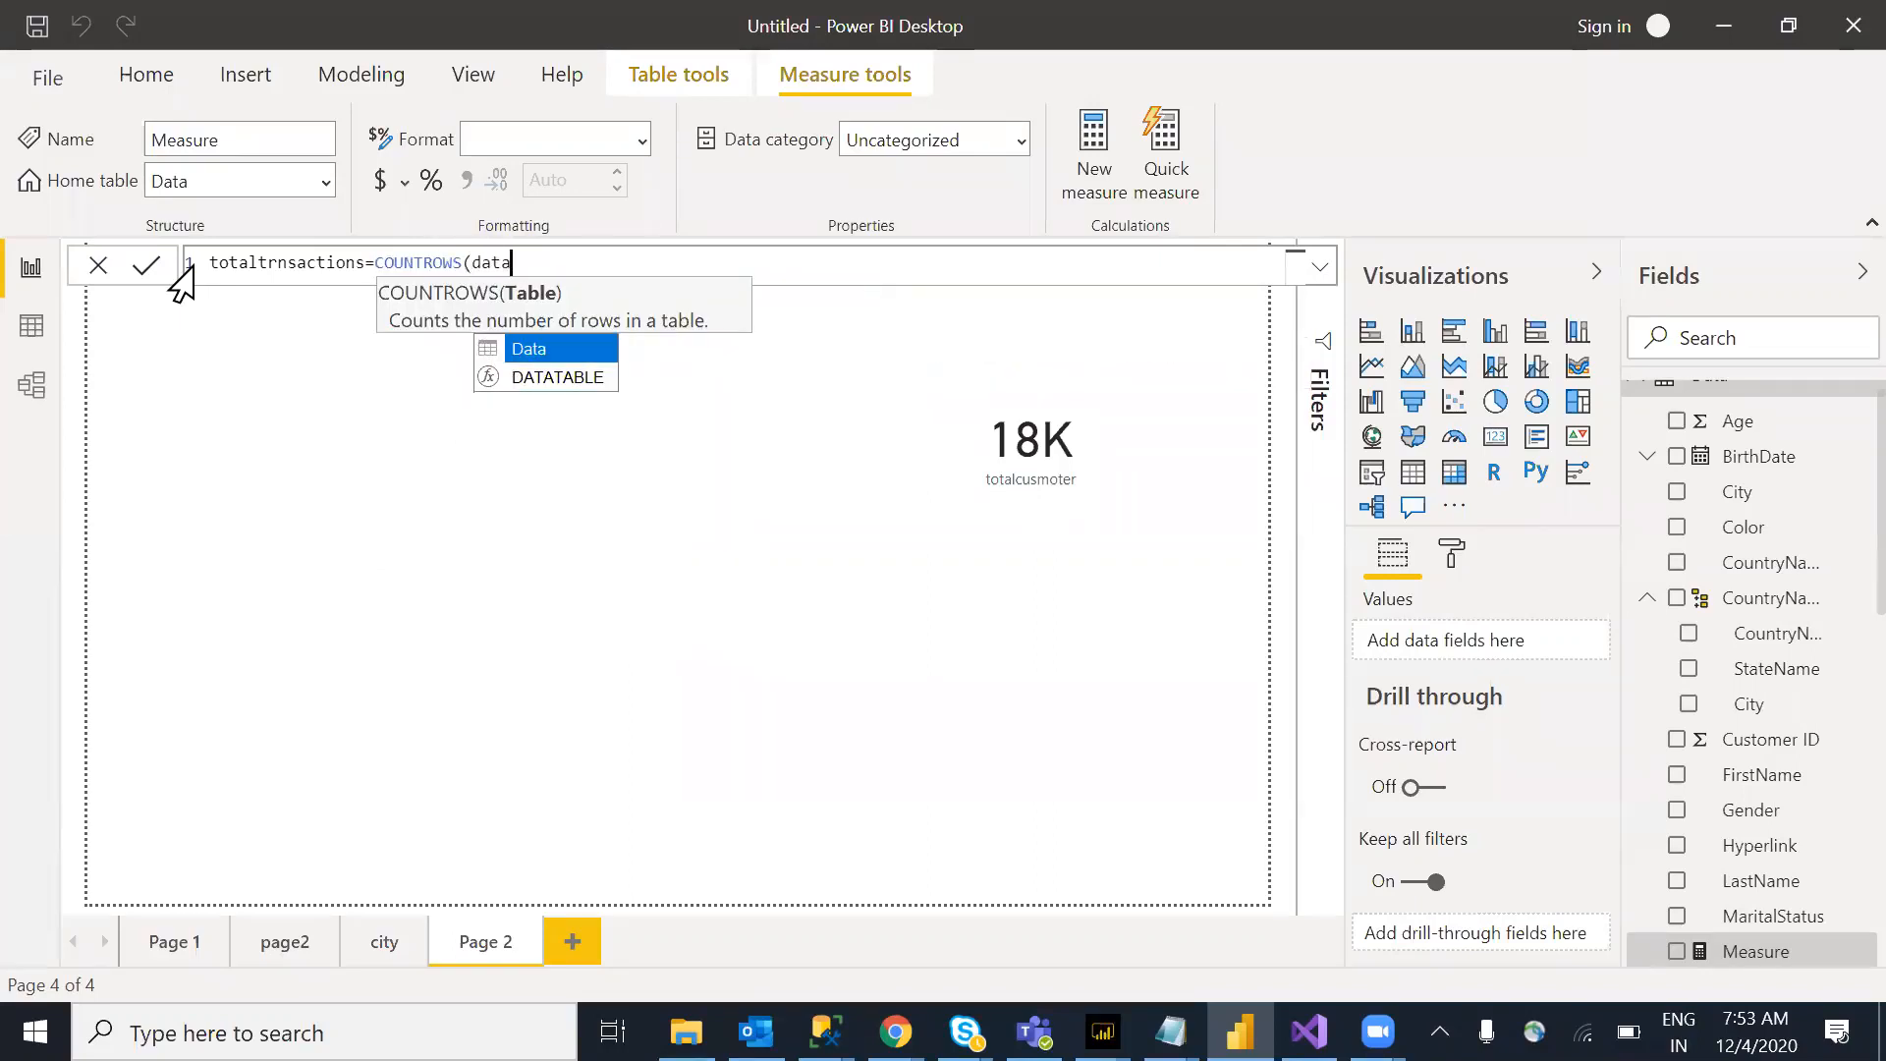
type(")")
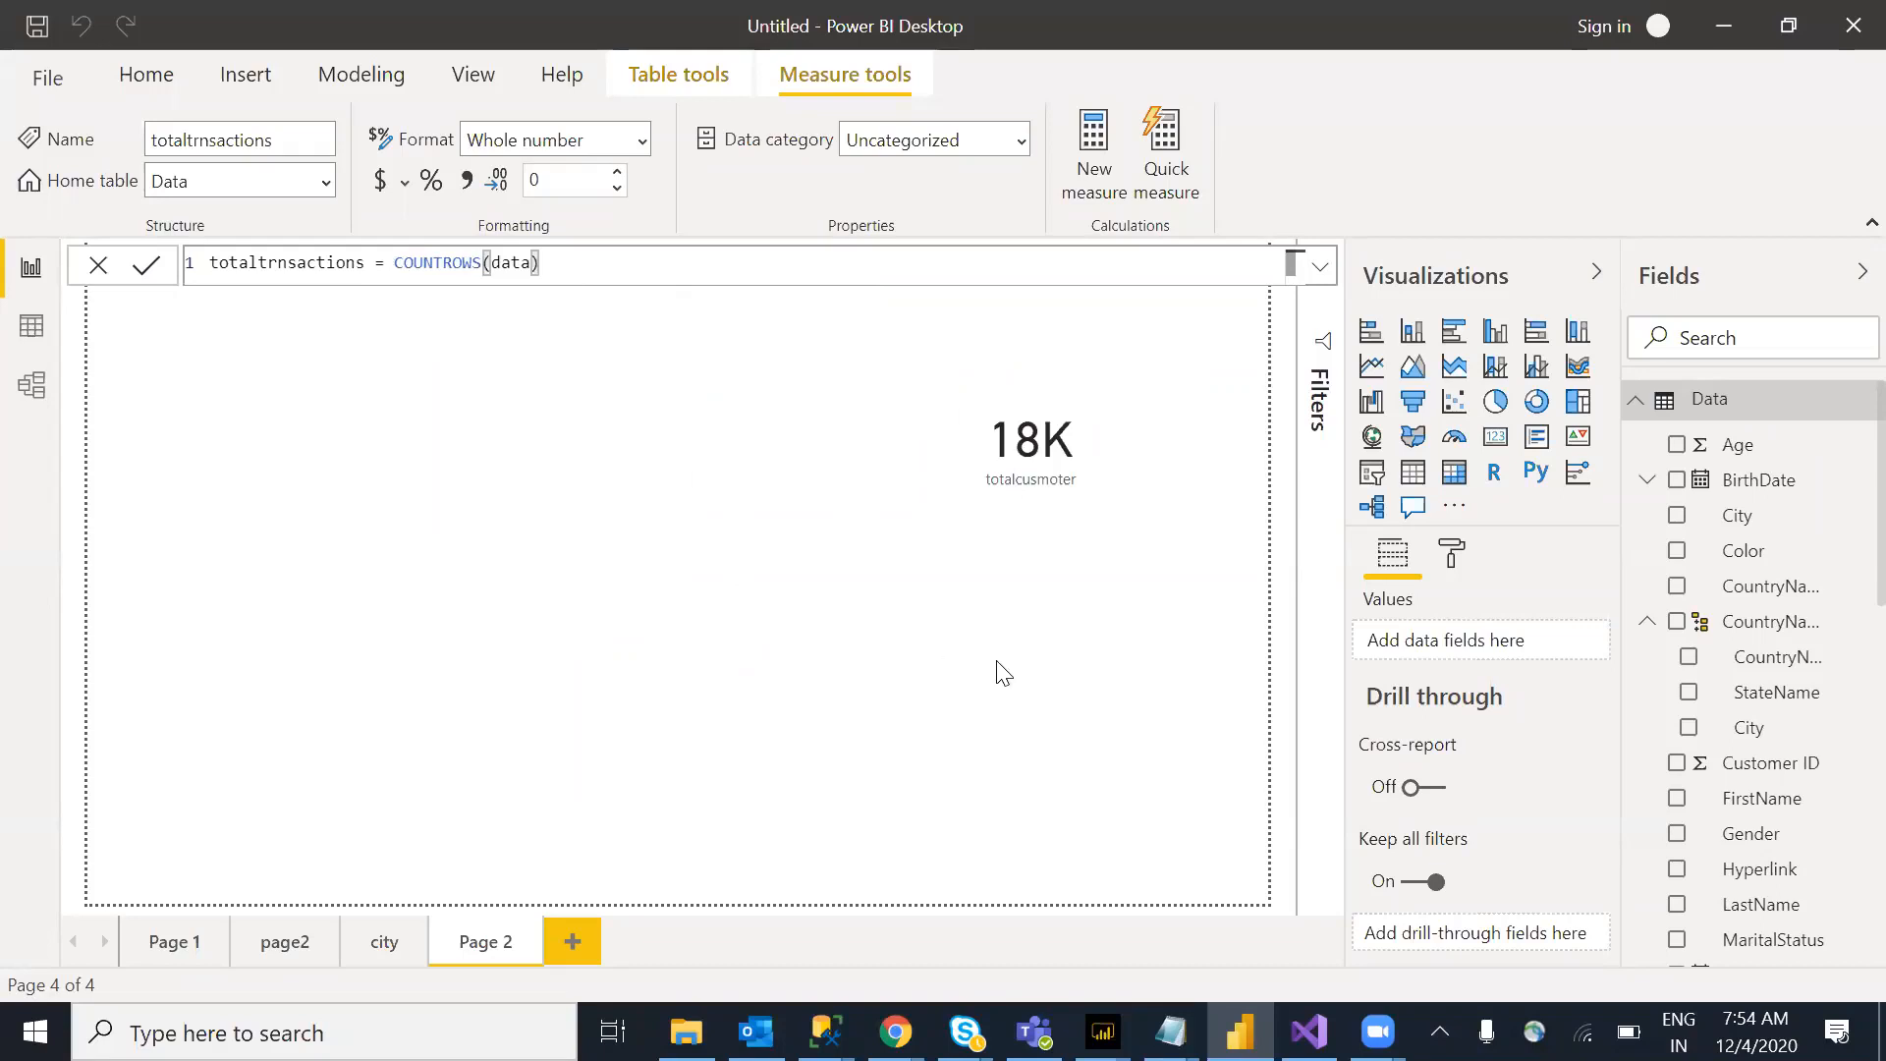
Step: Add a Card visual to Page 2, place it beside the totalcusmoter card, and fill it with the totaltrnsactions measure
left_click(1495, 436)
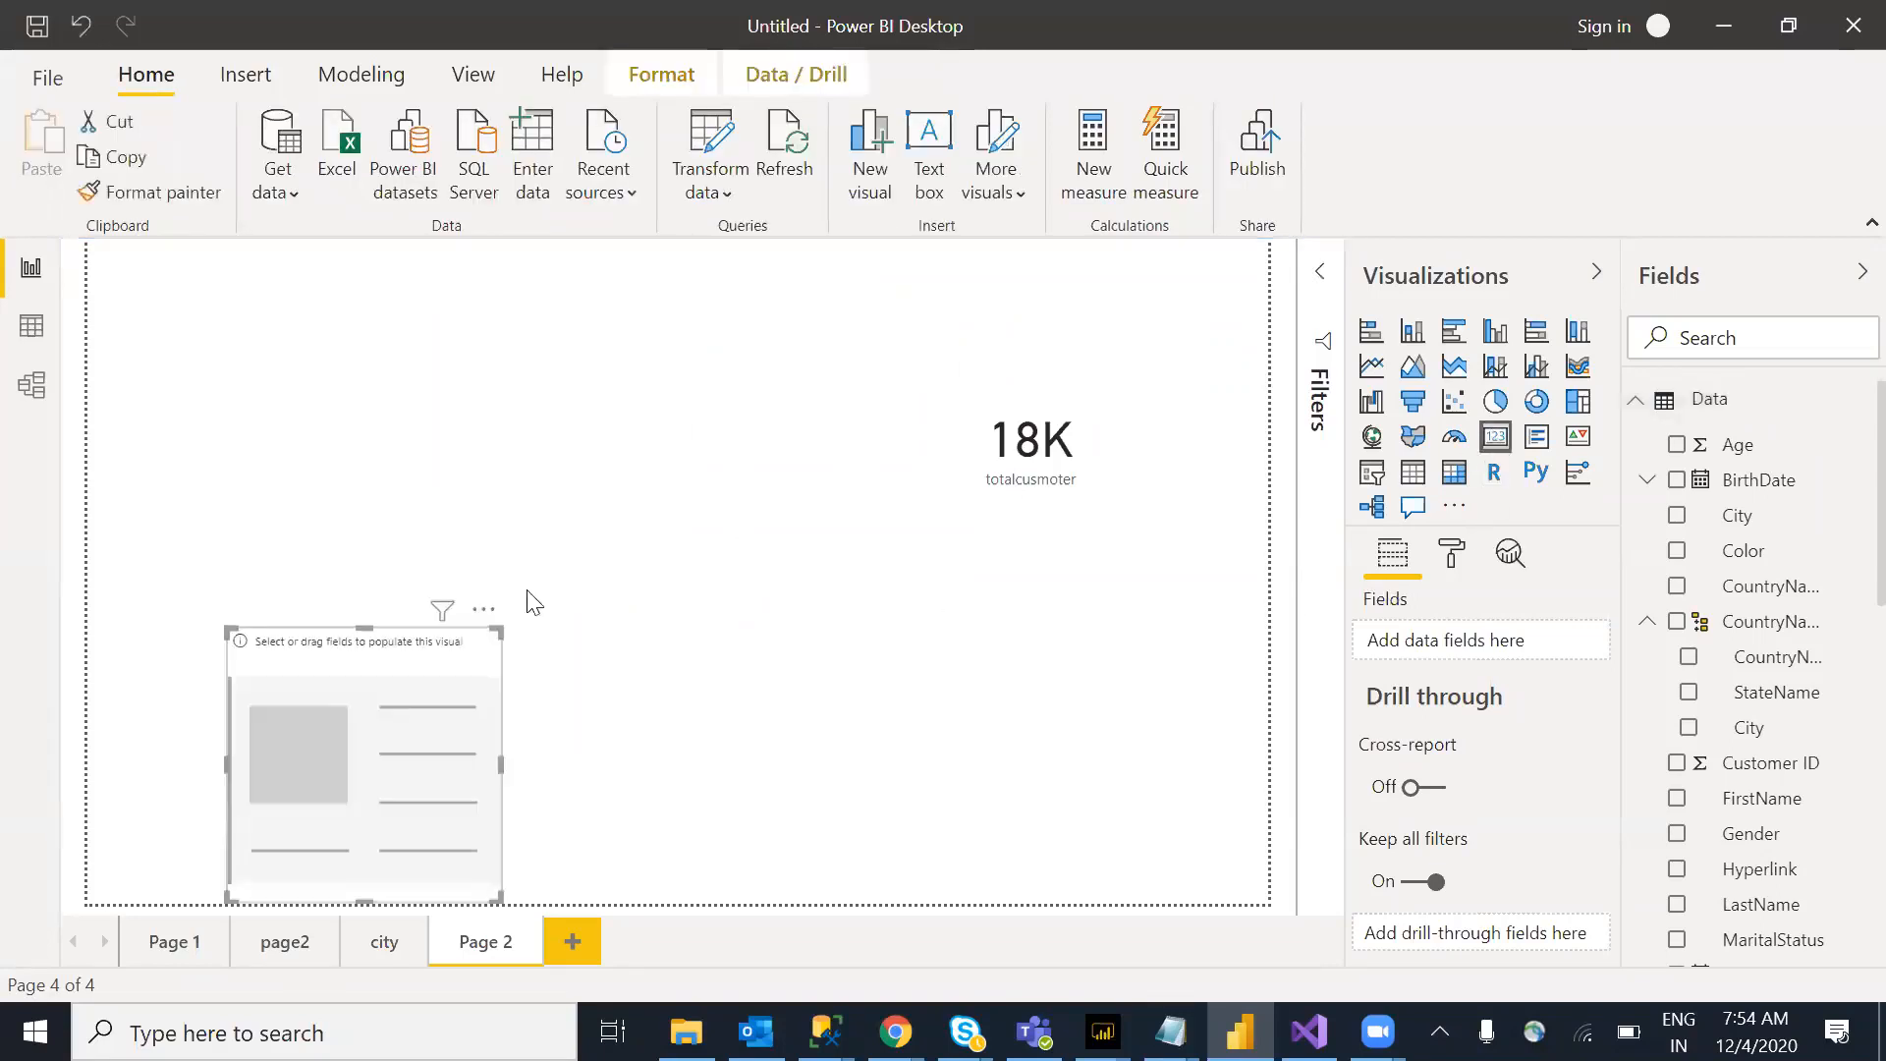
scroll(1840, 763, "down", 8)
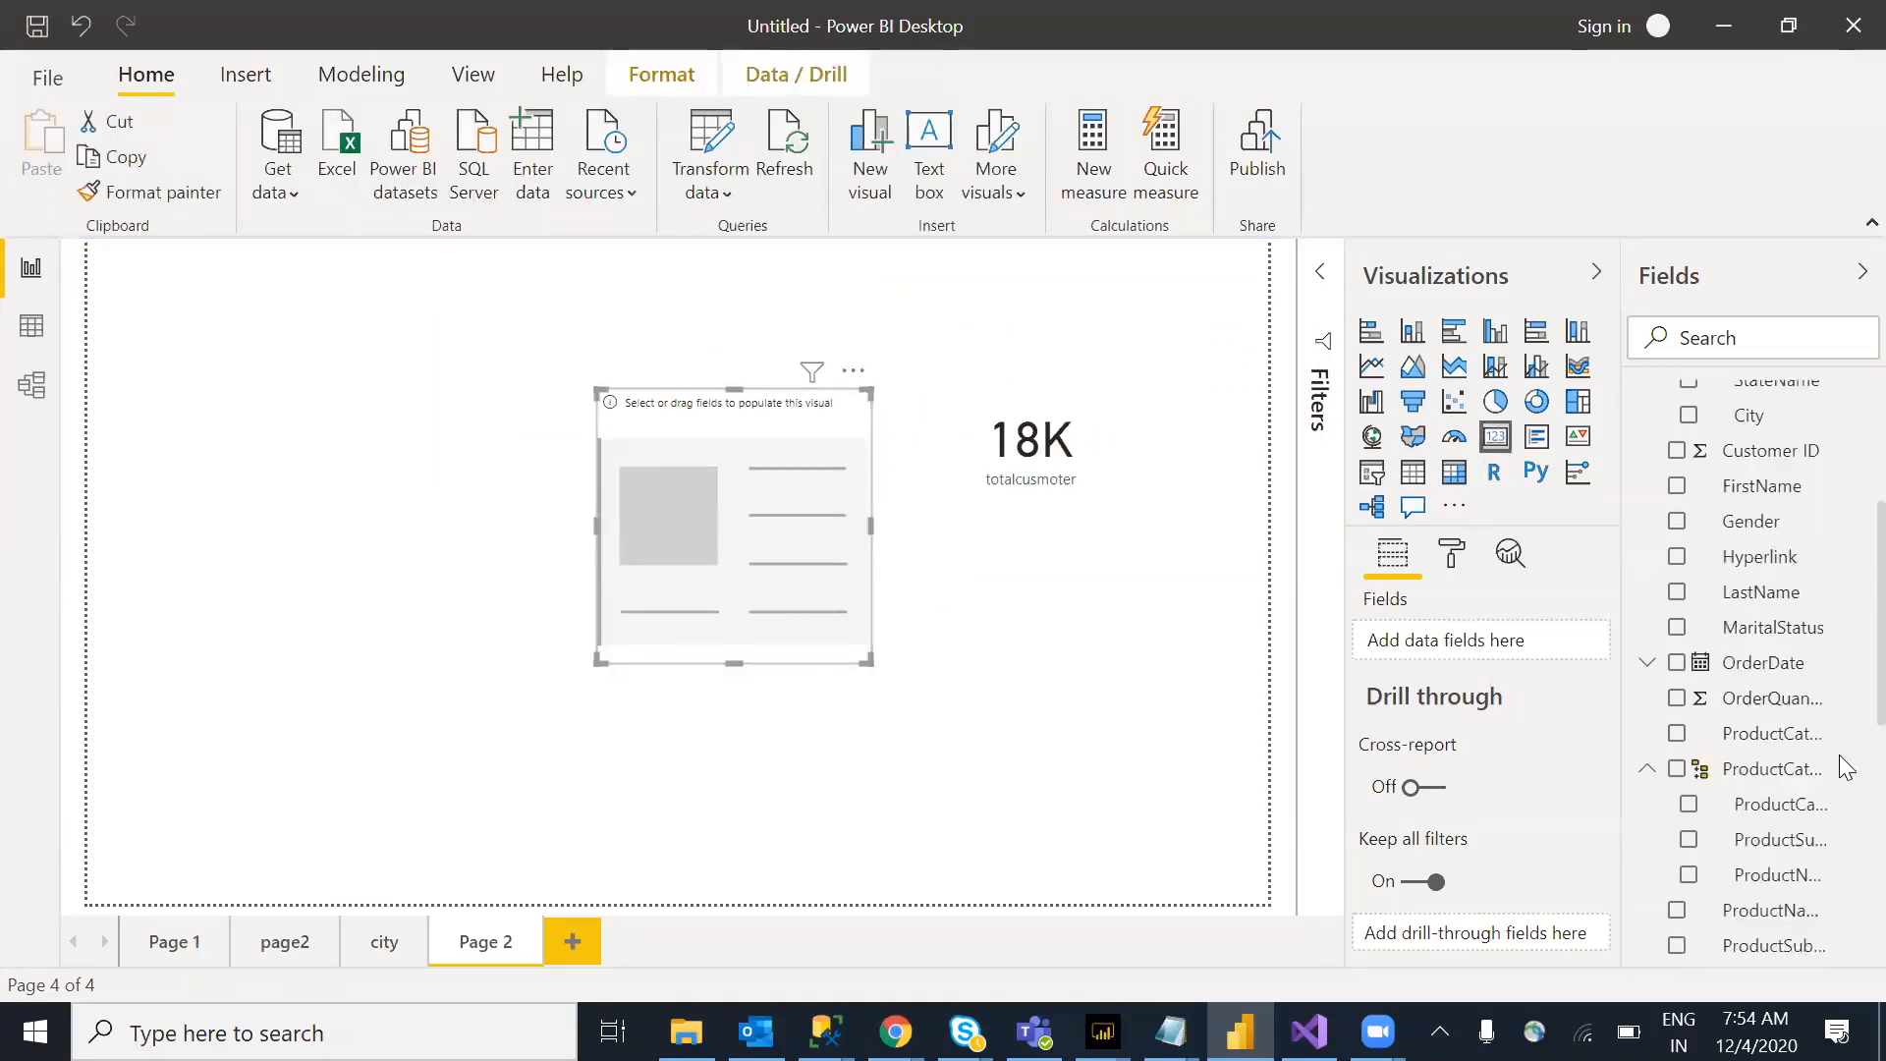
left_click_drag(1803, 792, 809, 568)
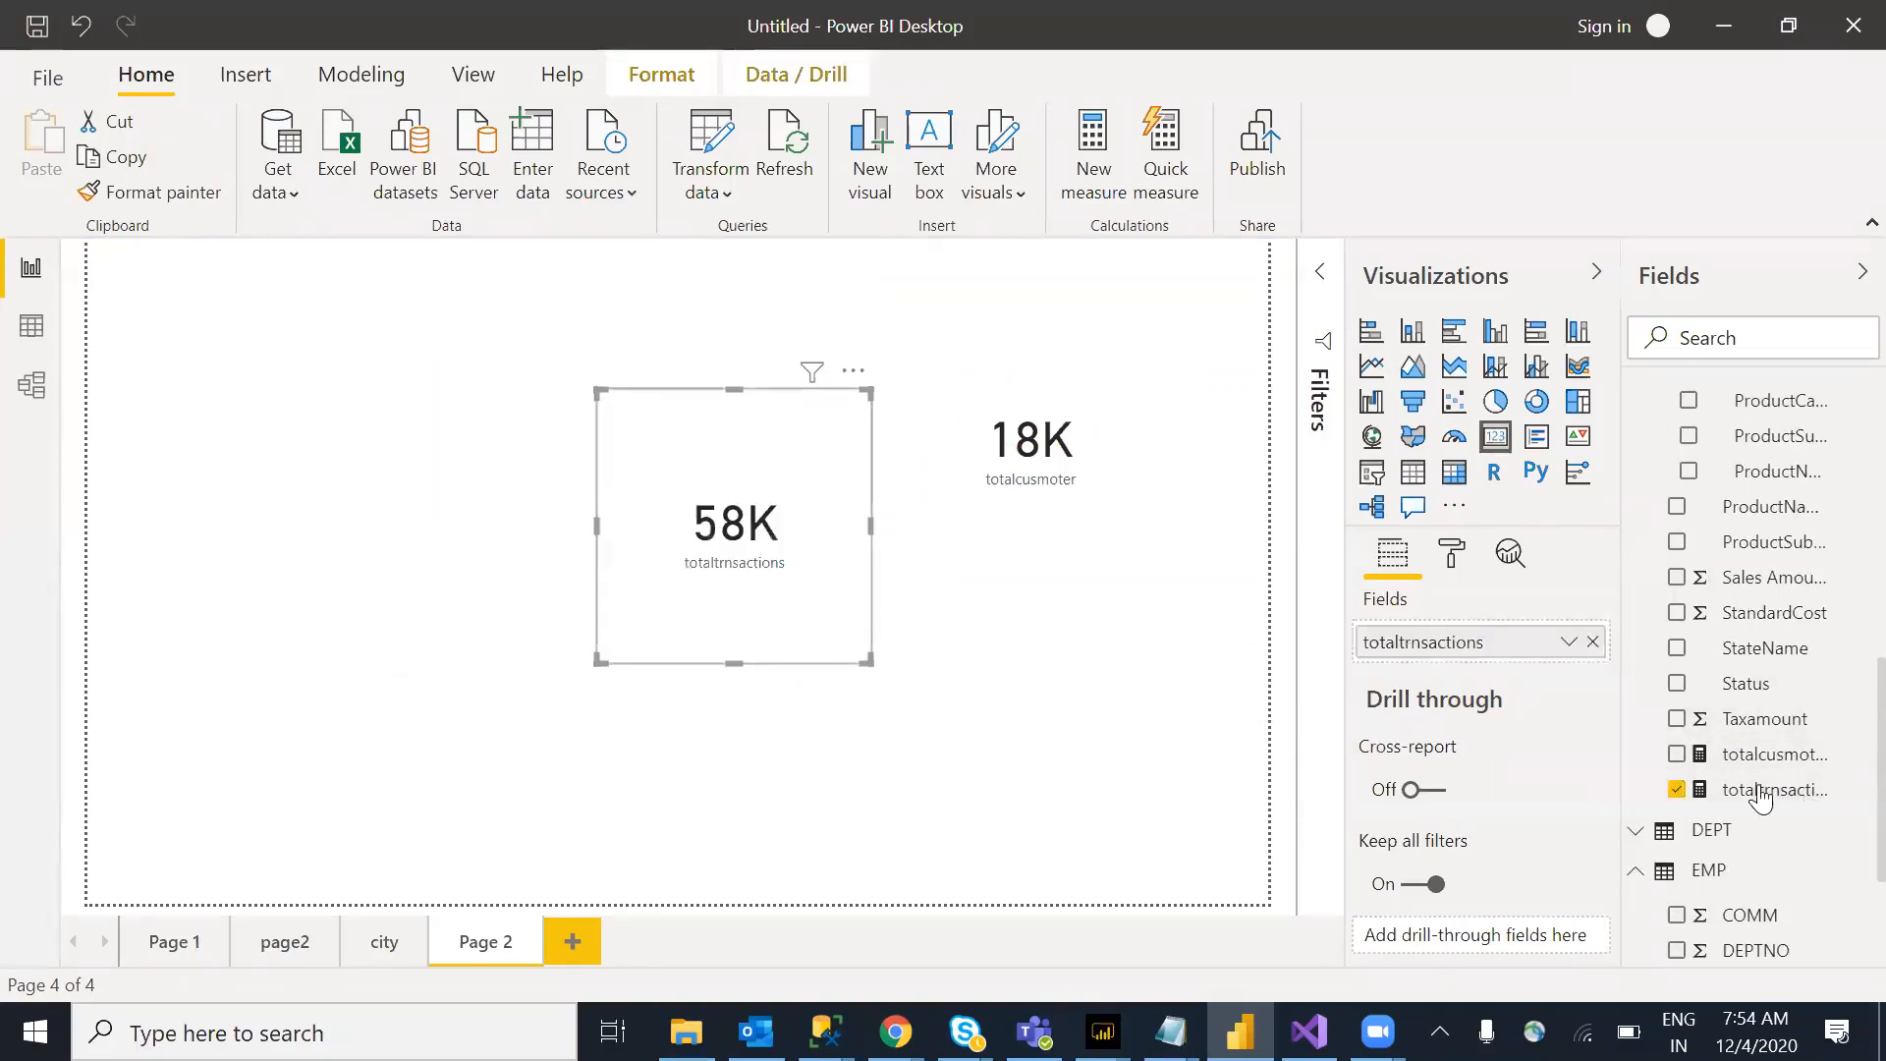
Step: Shorten the totaltrnsactions card so its value sits roughly level with the totalcusmoter card, and deselect it
left_click_drag(867, 662, 884, 487)
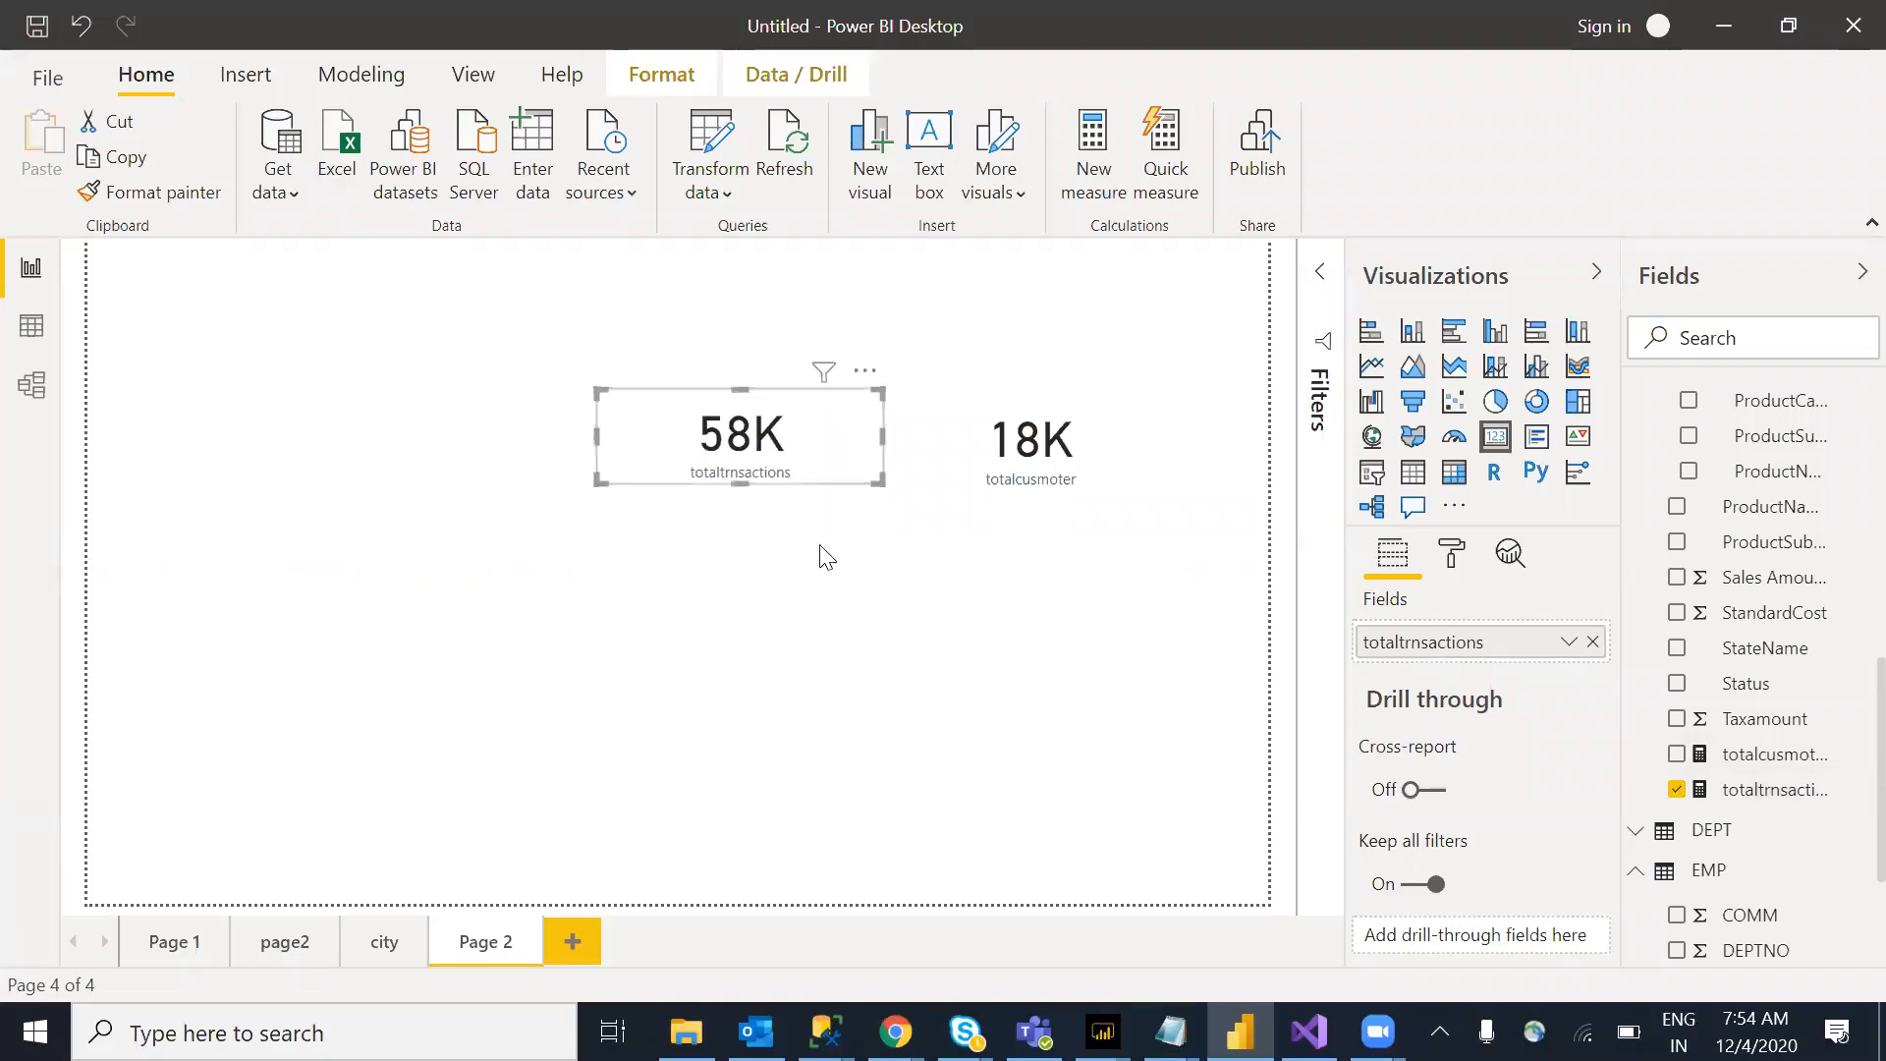
left_click(739, 619)
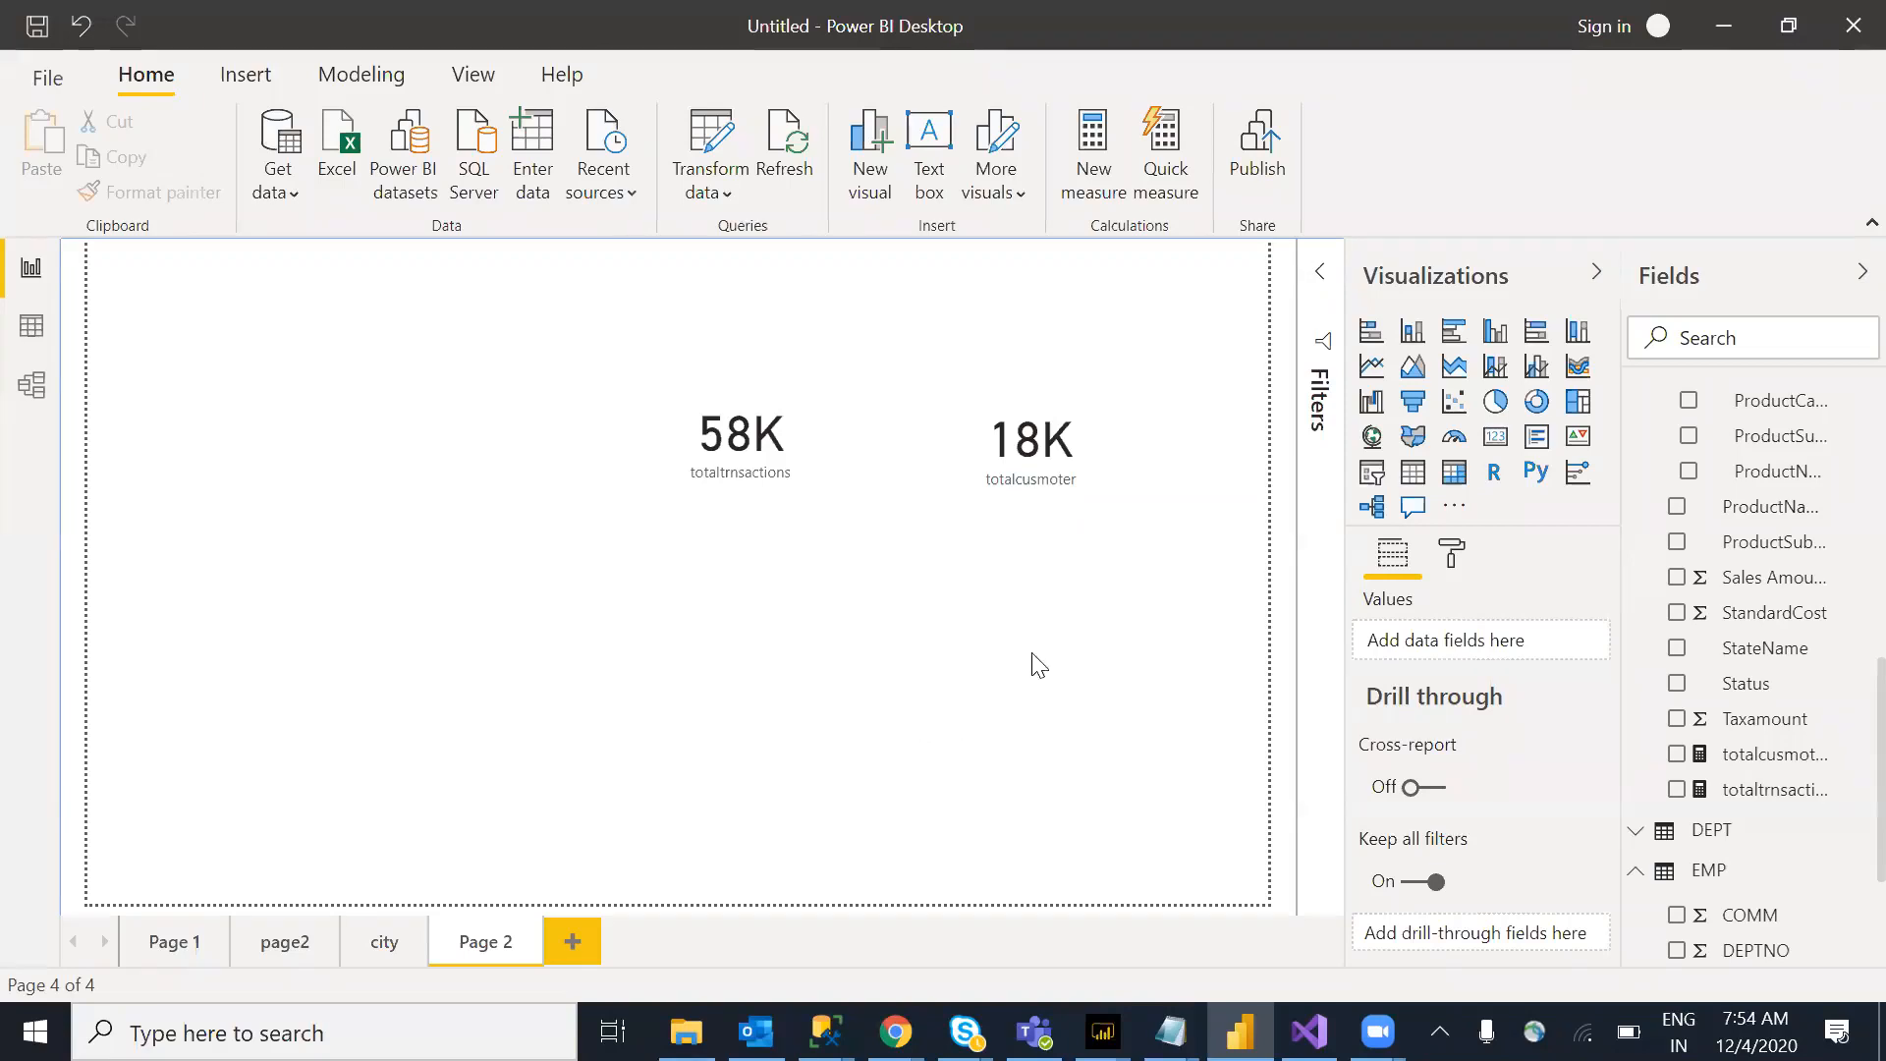
left_click(830, 481)
left_click(1151, 538)
Step: Create a new measure in the Data table and replace its placeholder text with totalsales=SUM(
scroll(1840, 724, "up", 6)
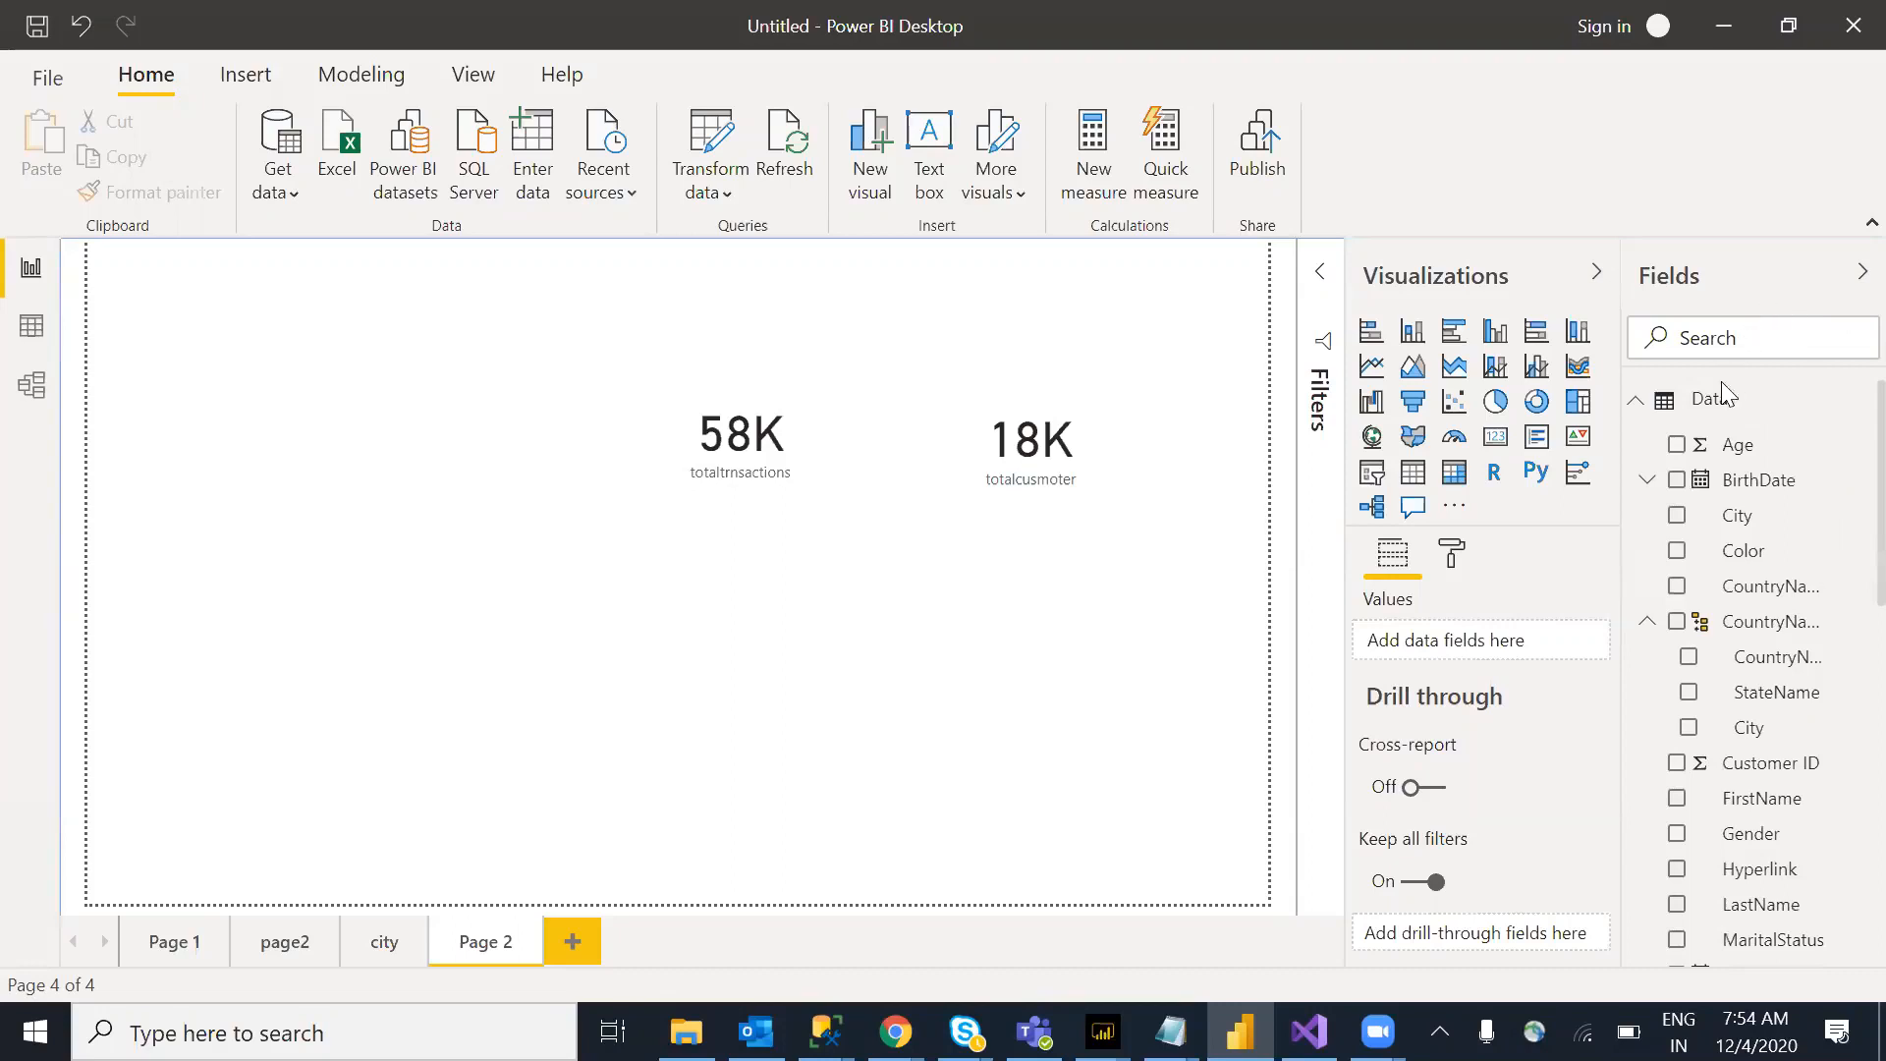
right_click(1714, 408)
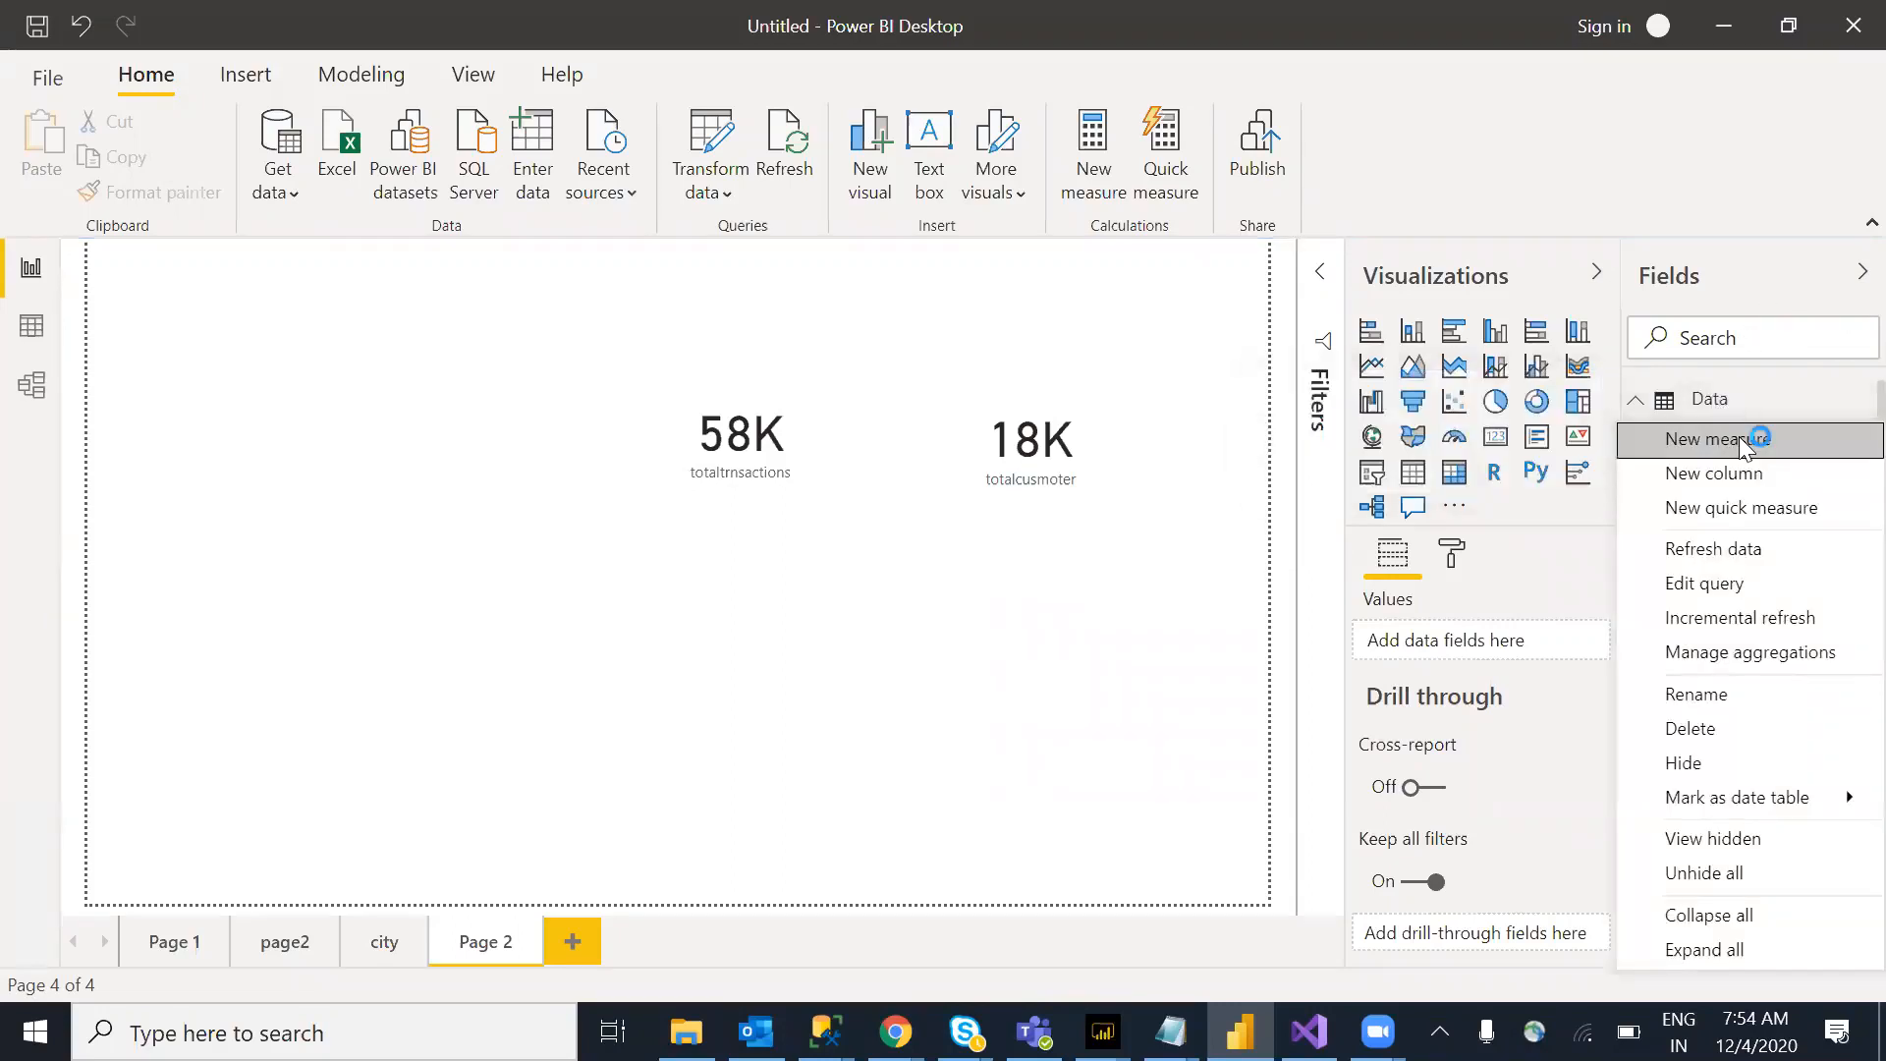
left_click(1739, 436)
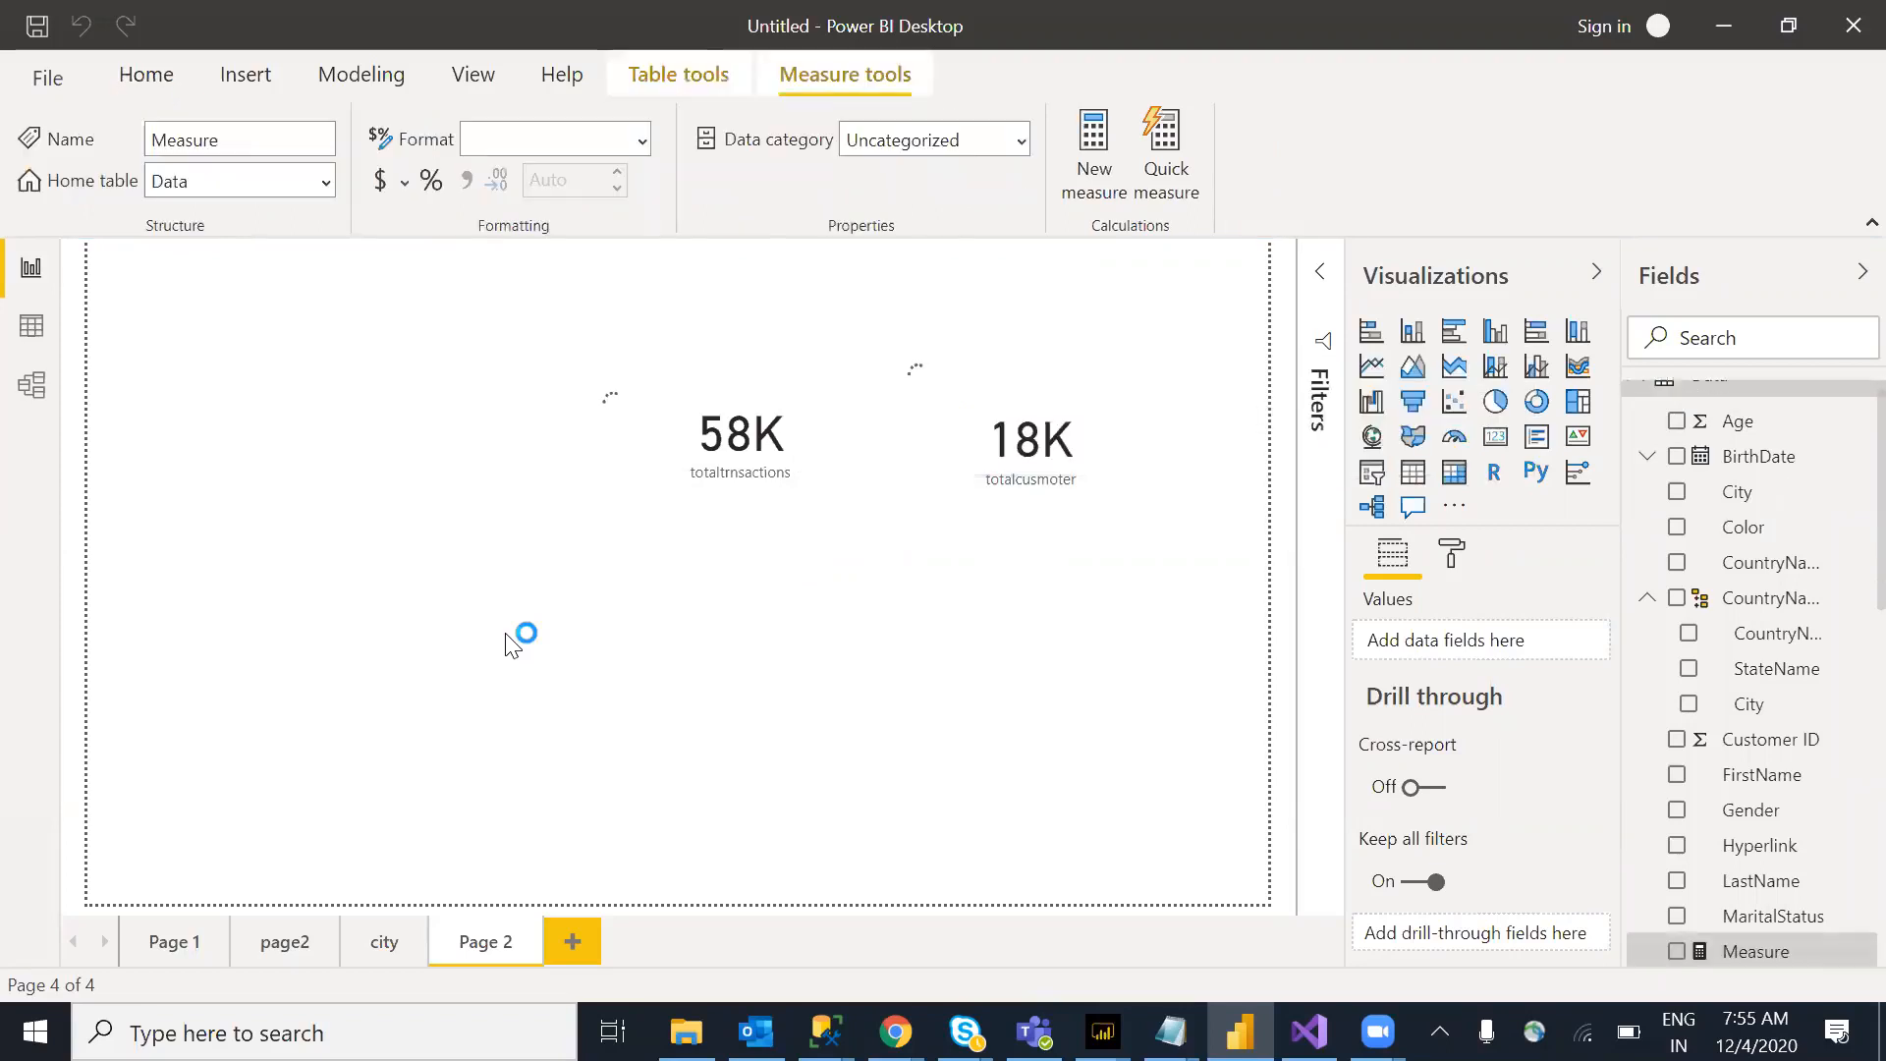
left_click_drag(324, 263, 172, 275)
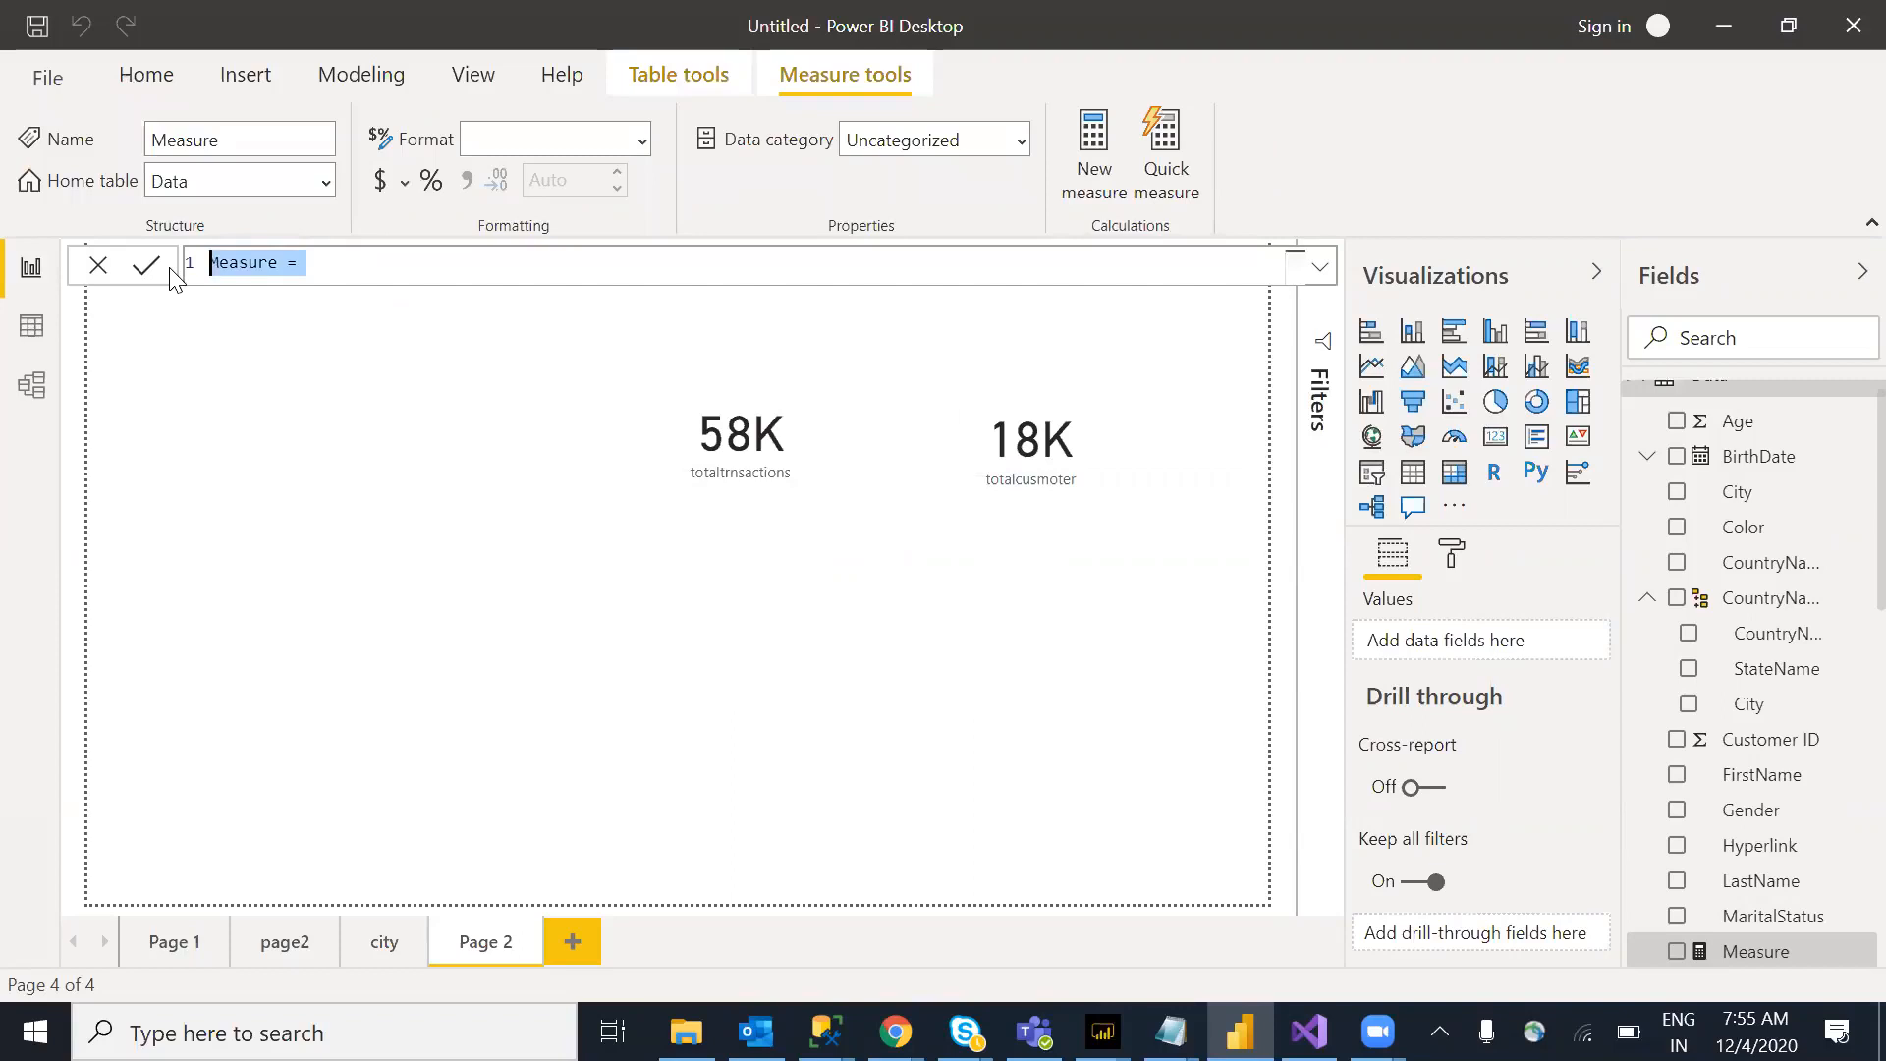
type("tota")
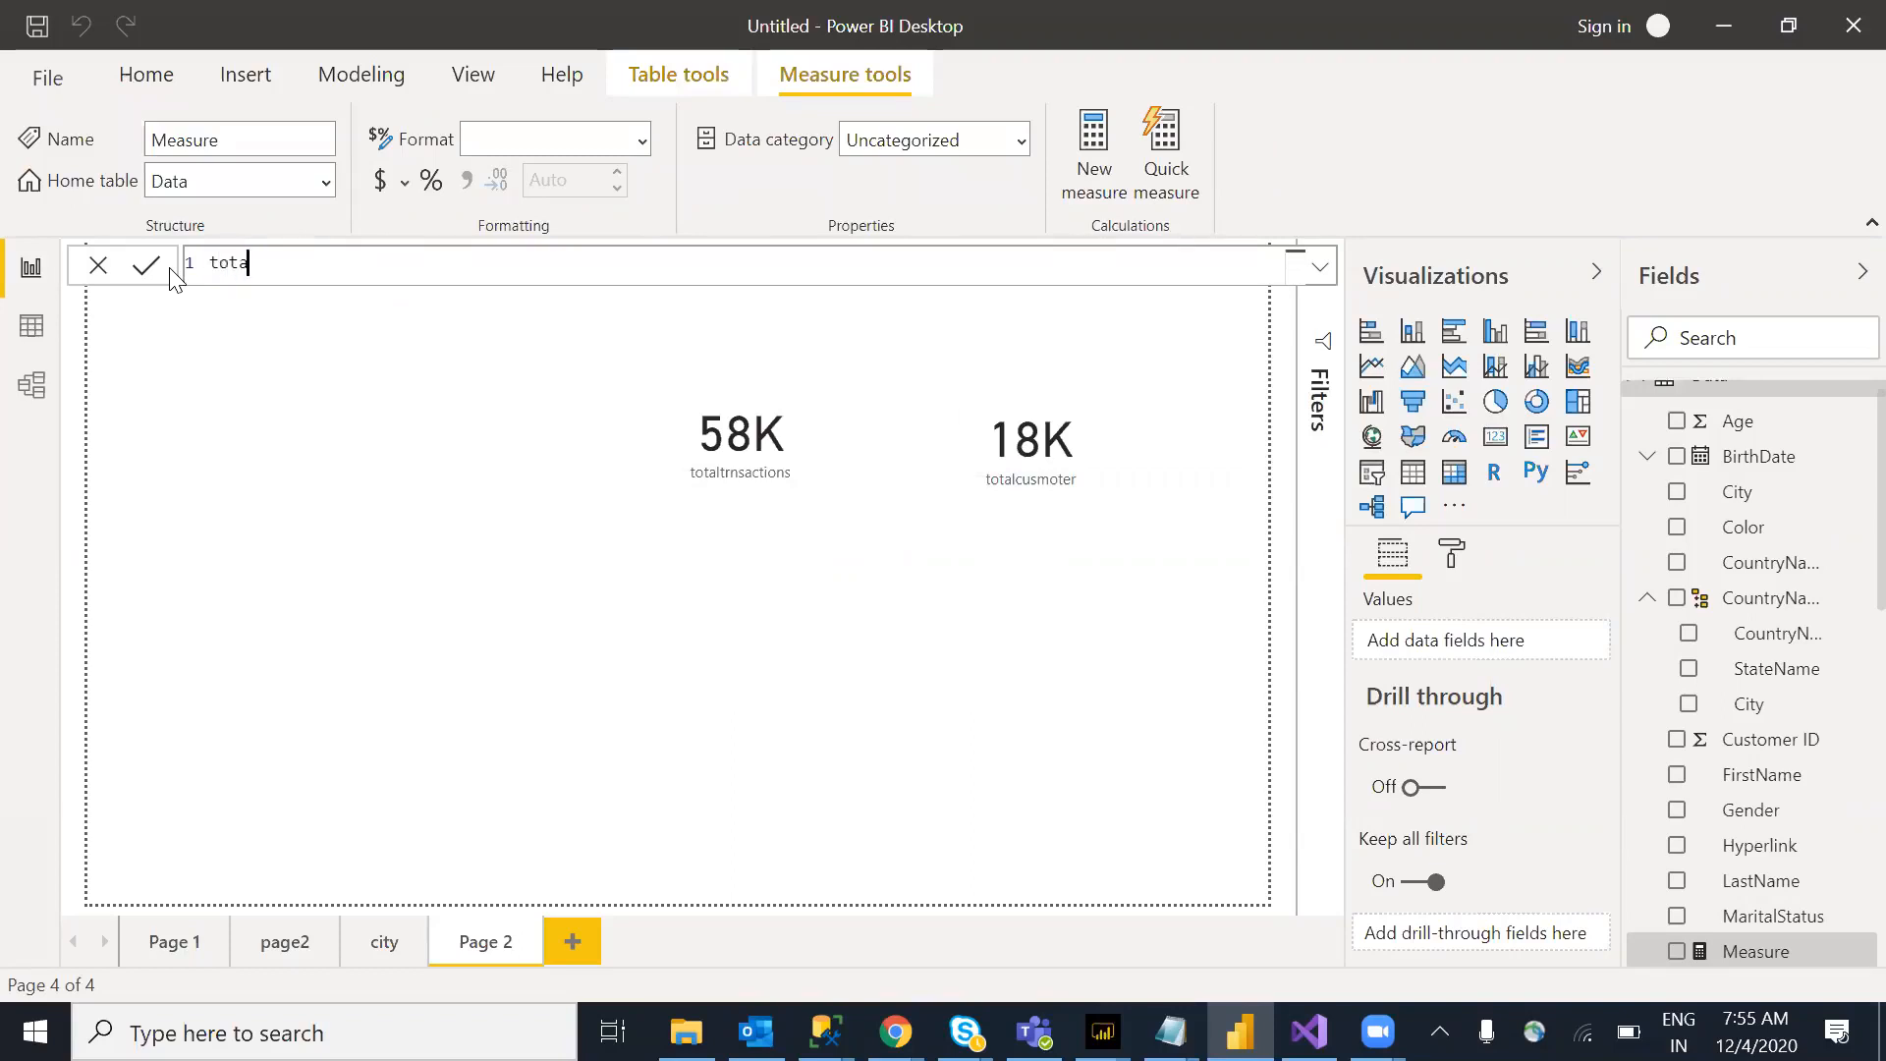
type("lsales=su")
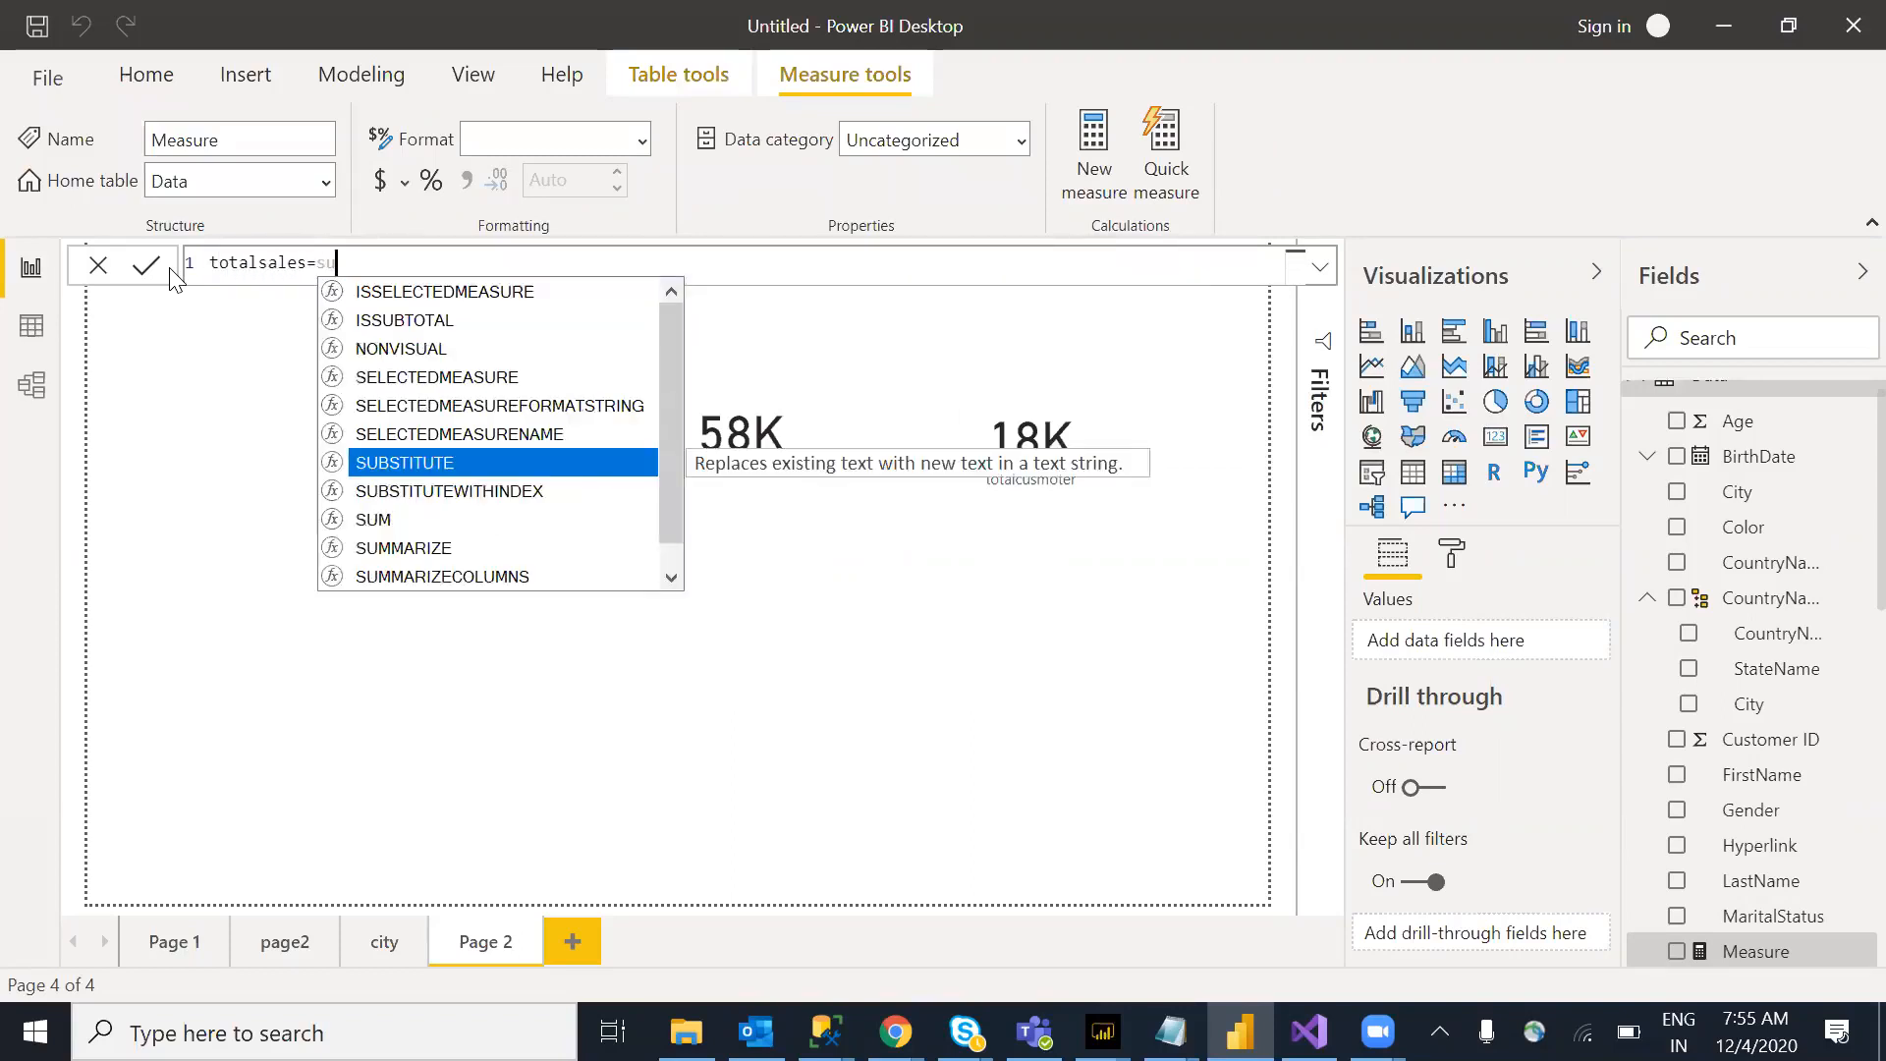
type("m(")
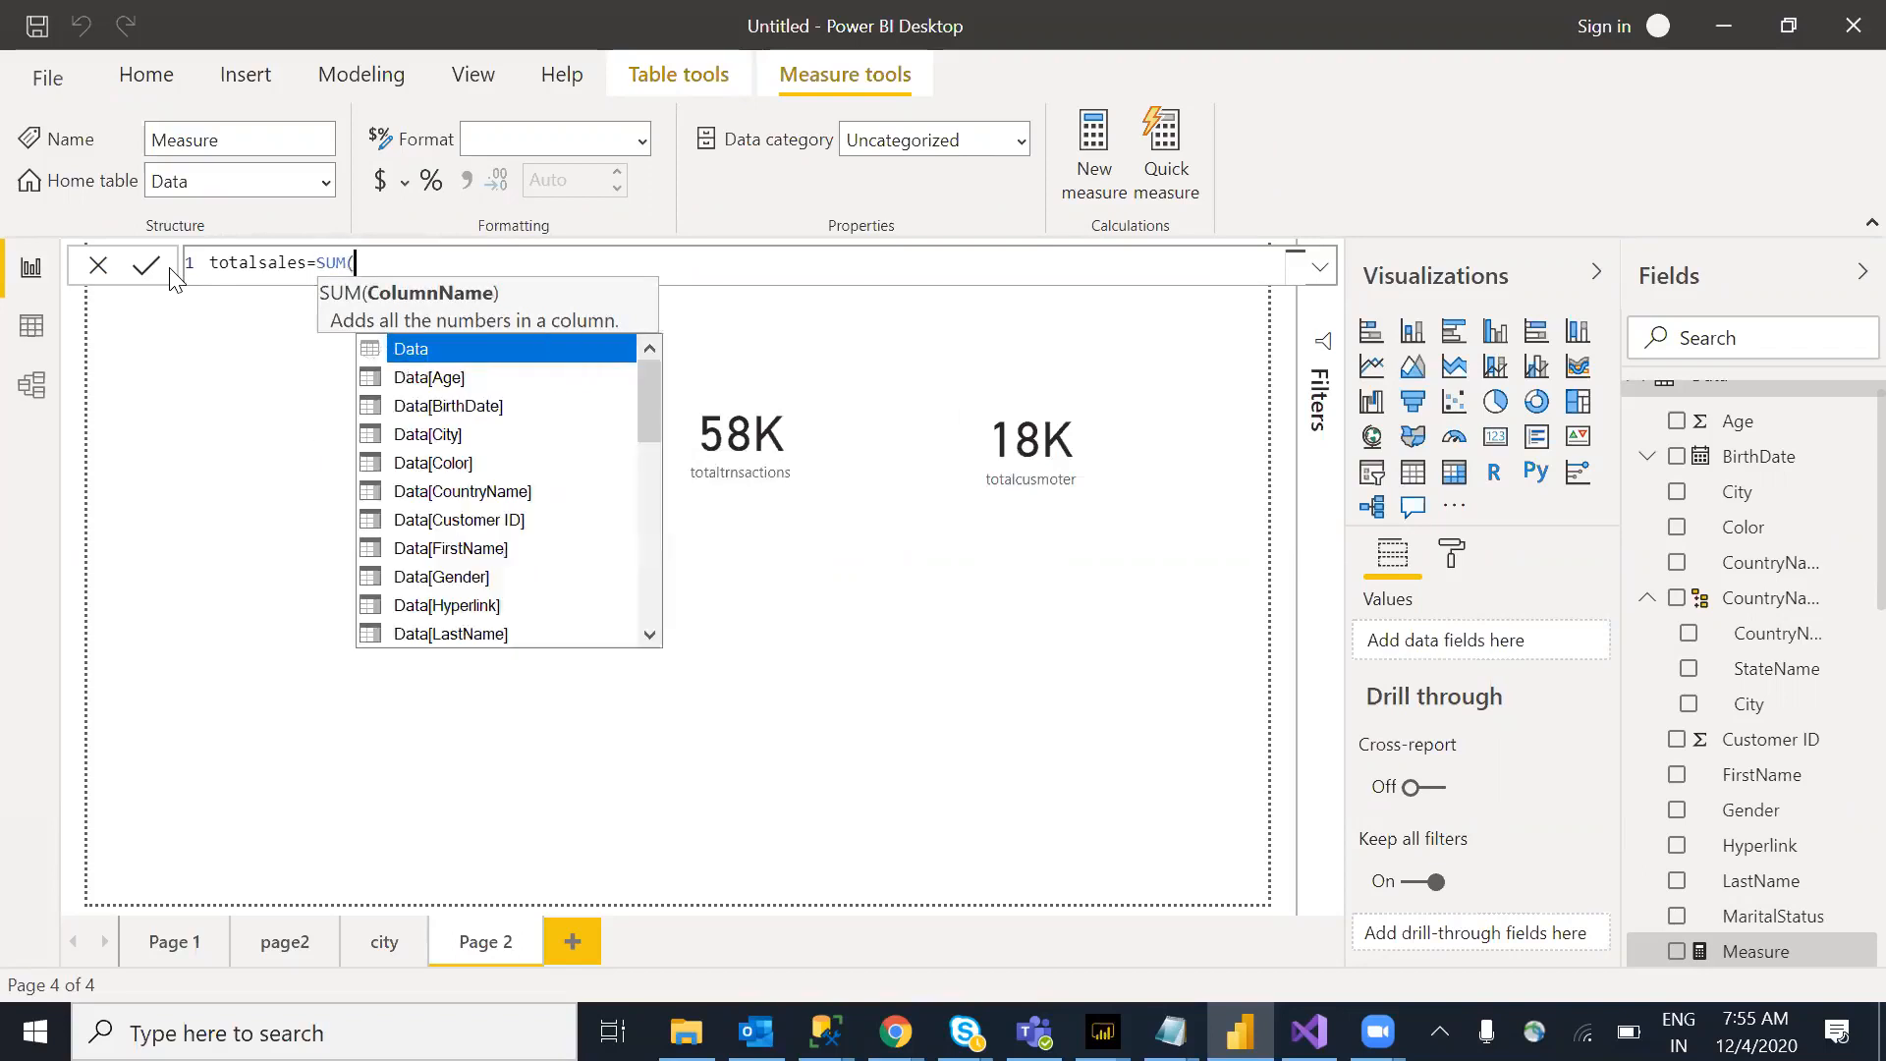
Step: Complete the totalsales formula with the Data[Sales Amount] column and a closing parenthesis, and commit the measure
type("data[")
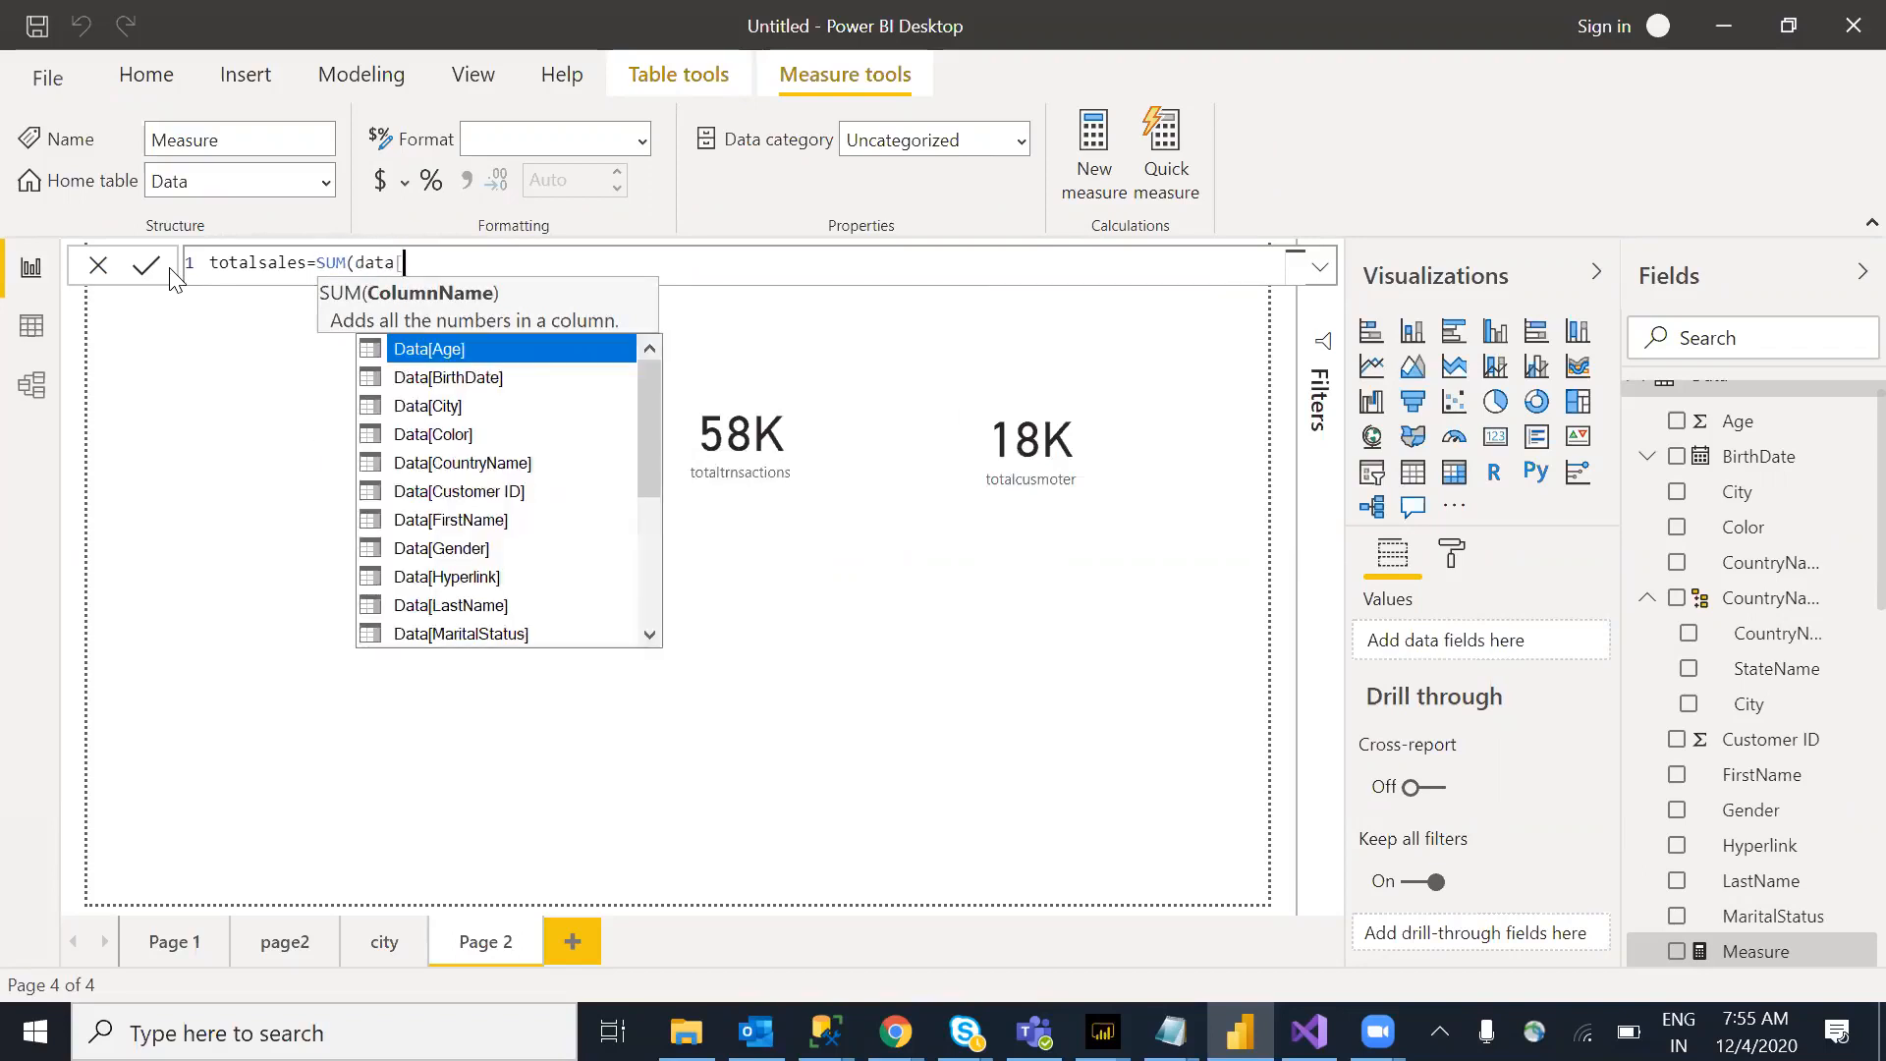
type("sales")
key("Tab")
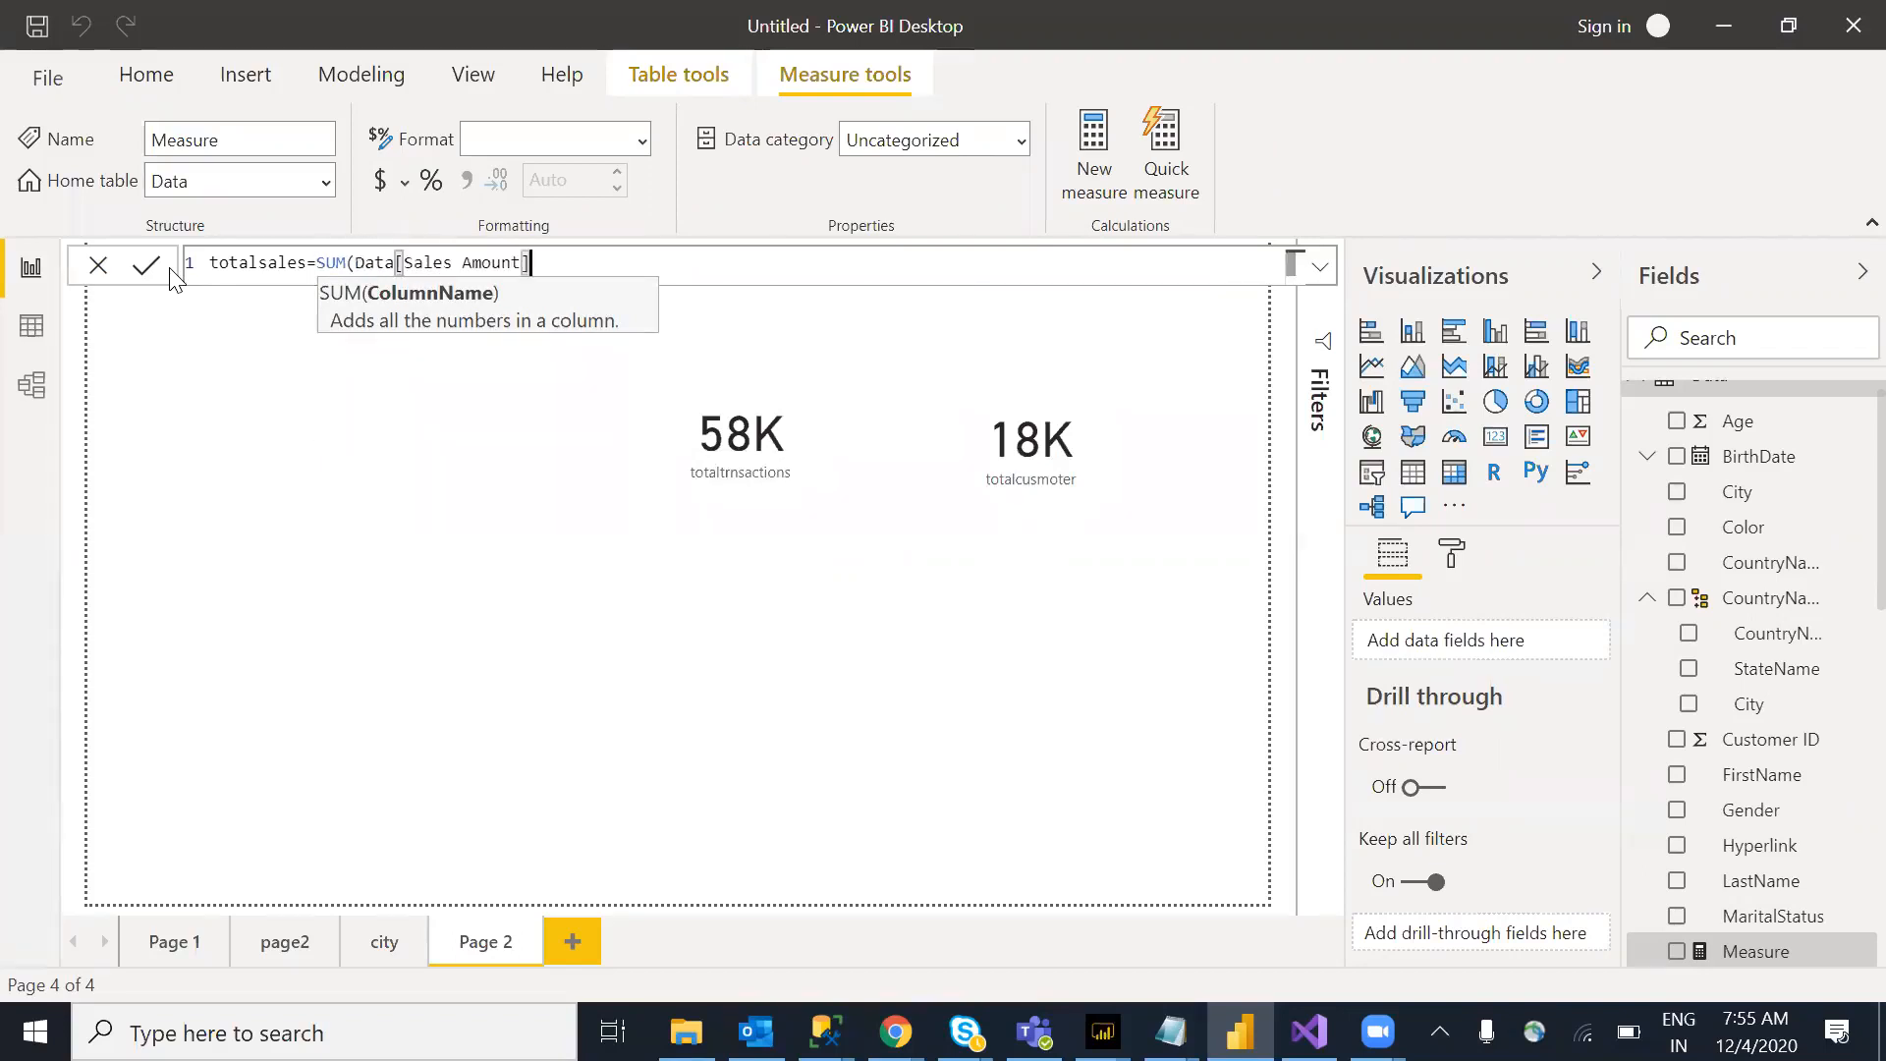
type(")")
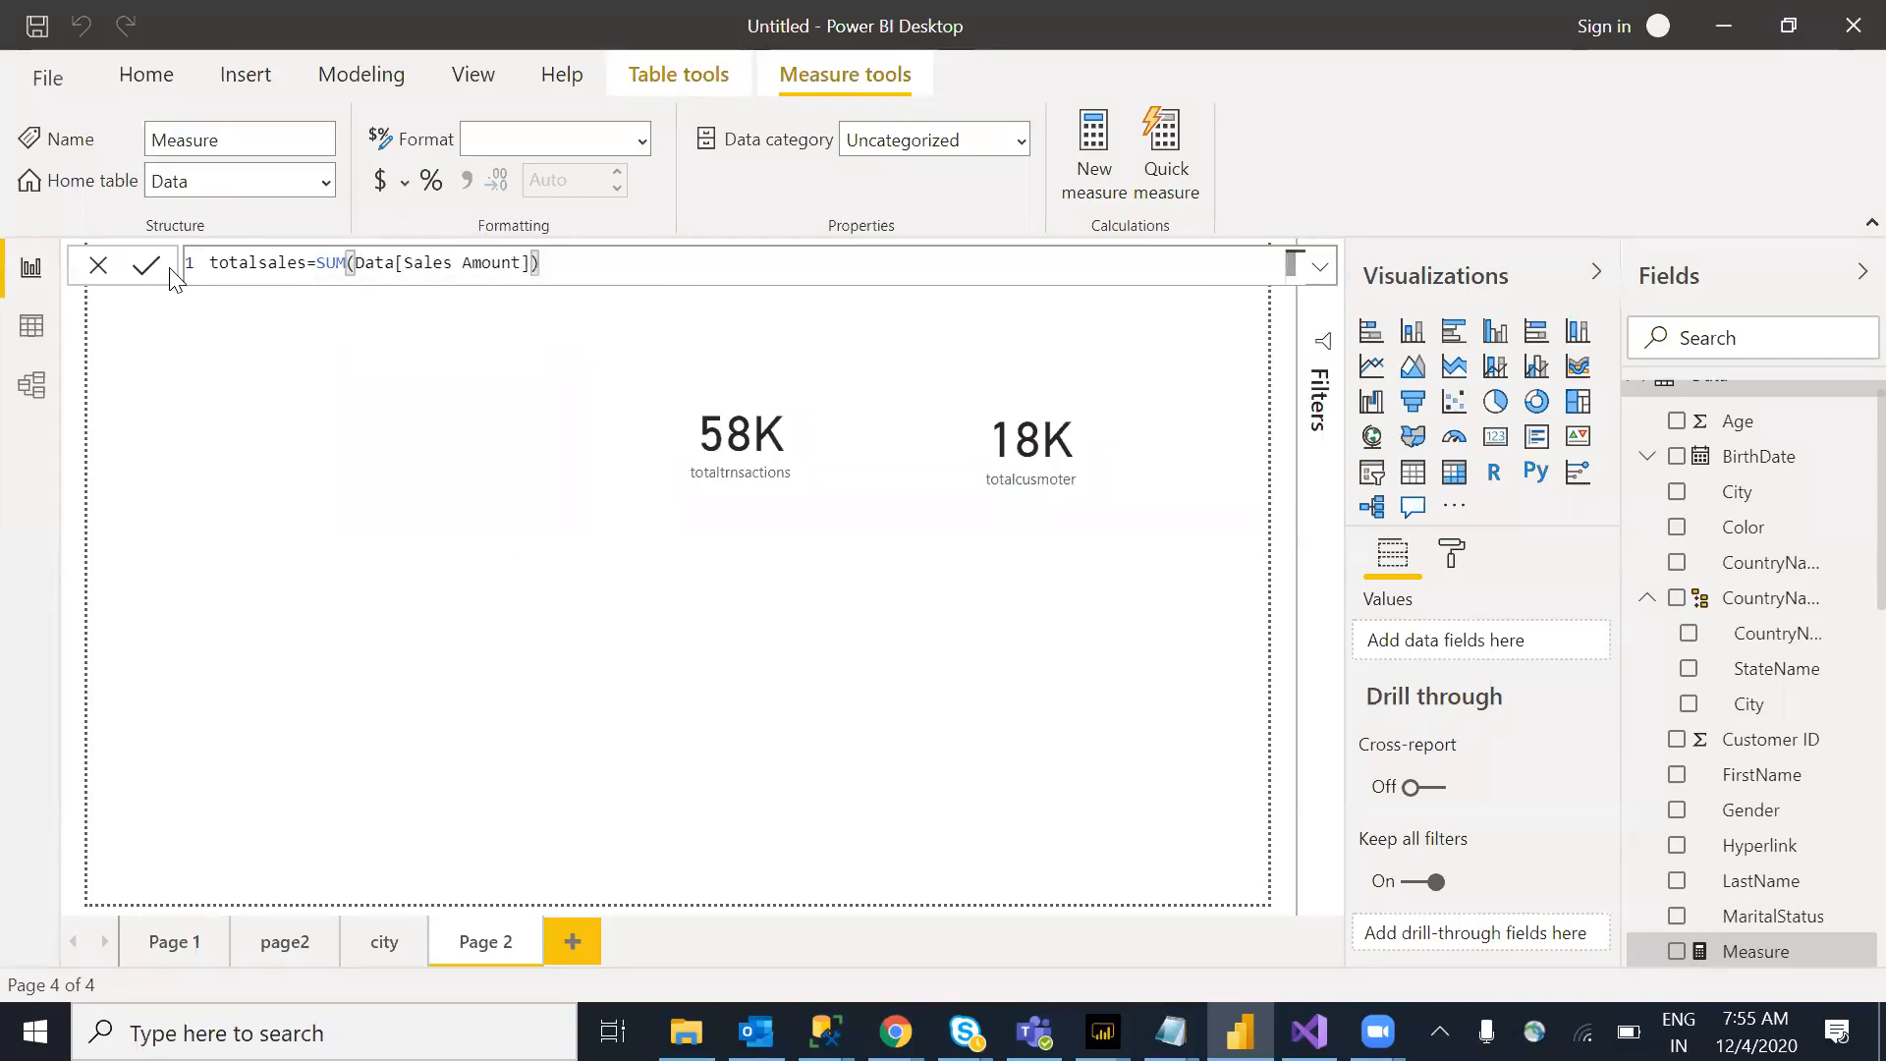
left_click(169, 269)
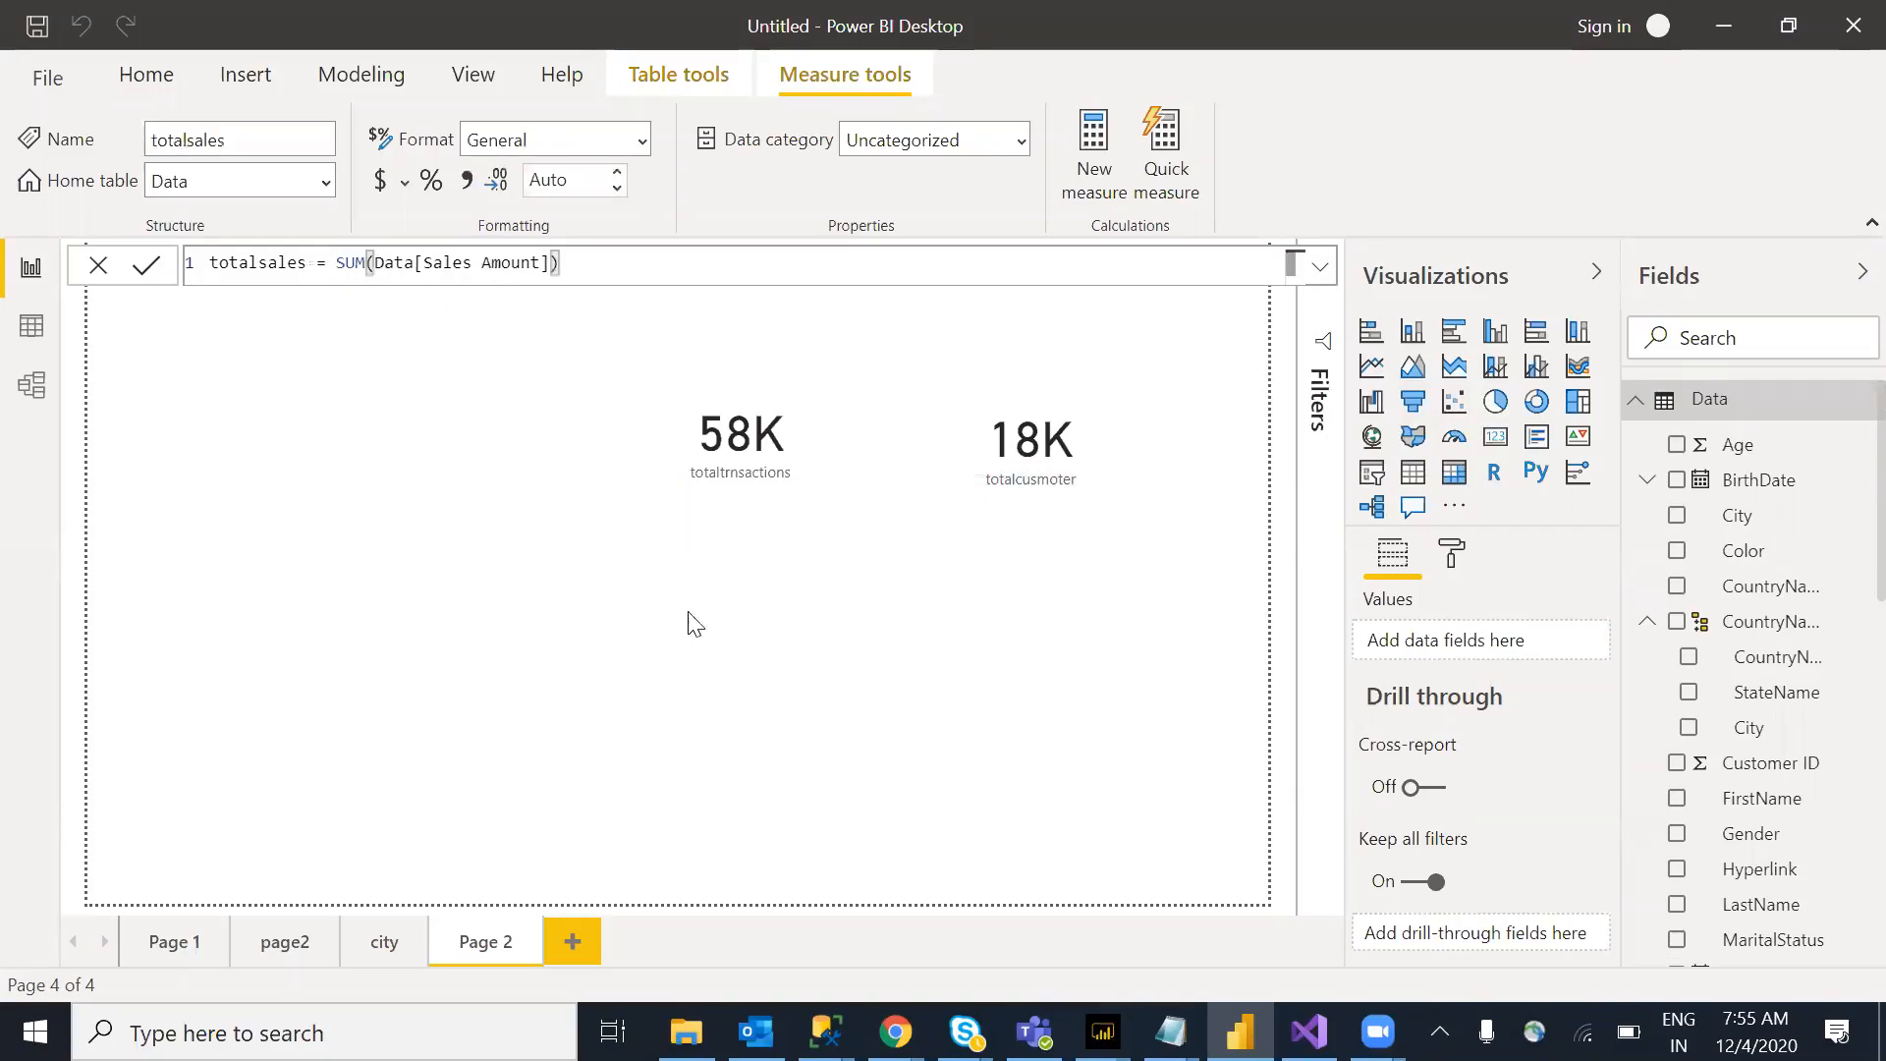
Step: Add a Card visual filled with the totalsales measure and position it below the totalcusmoter card
left_click(1125, 639)
left_click(1511, 455)
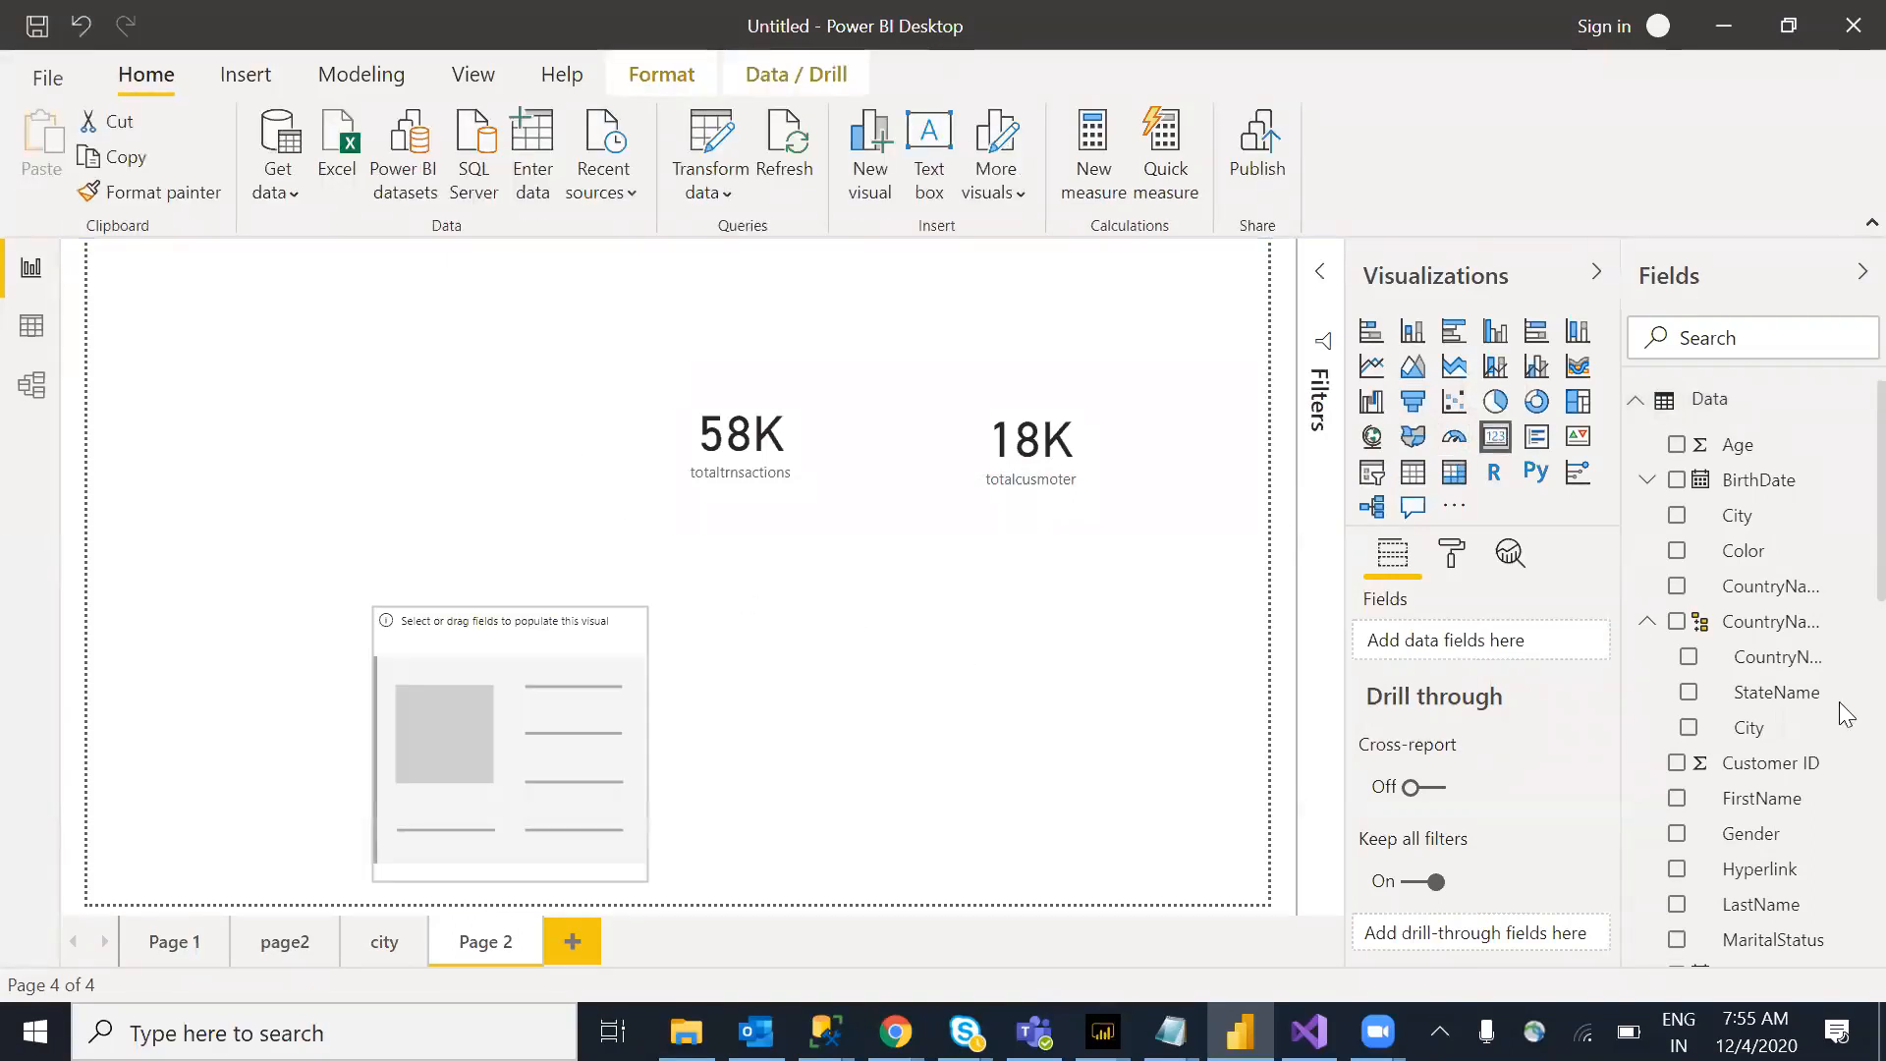
scroll(1845, 688, "down", 10)
left_click_drag(1768, 768, 881, 755)
left_click_drag(856, 575, 1012, 583)
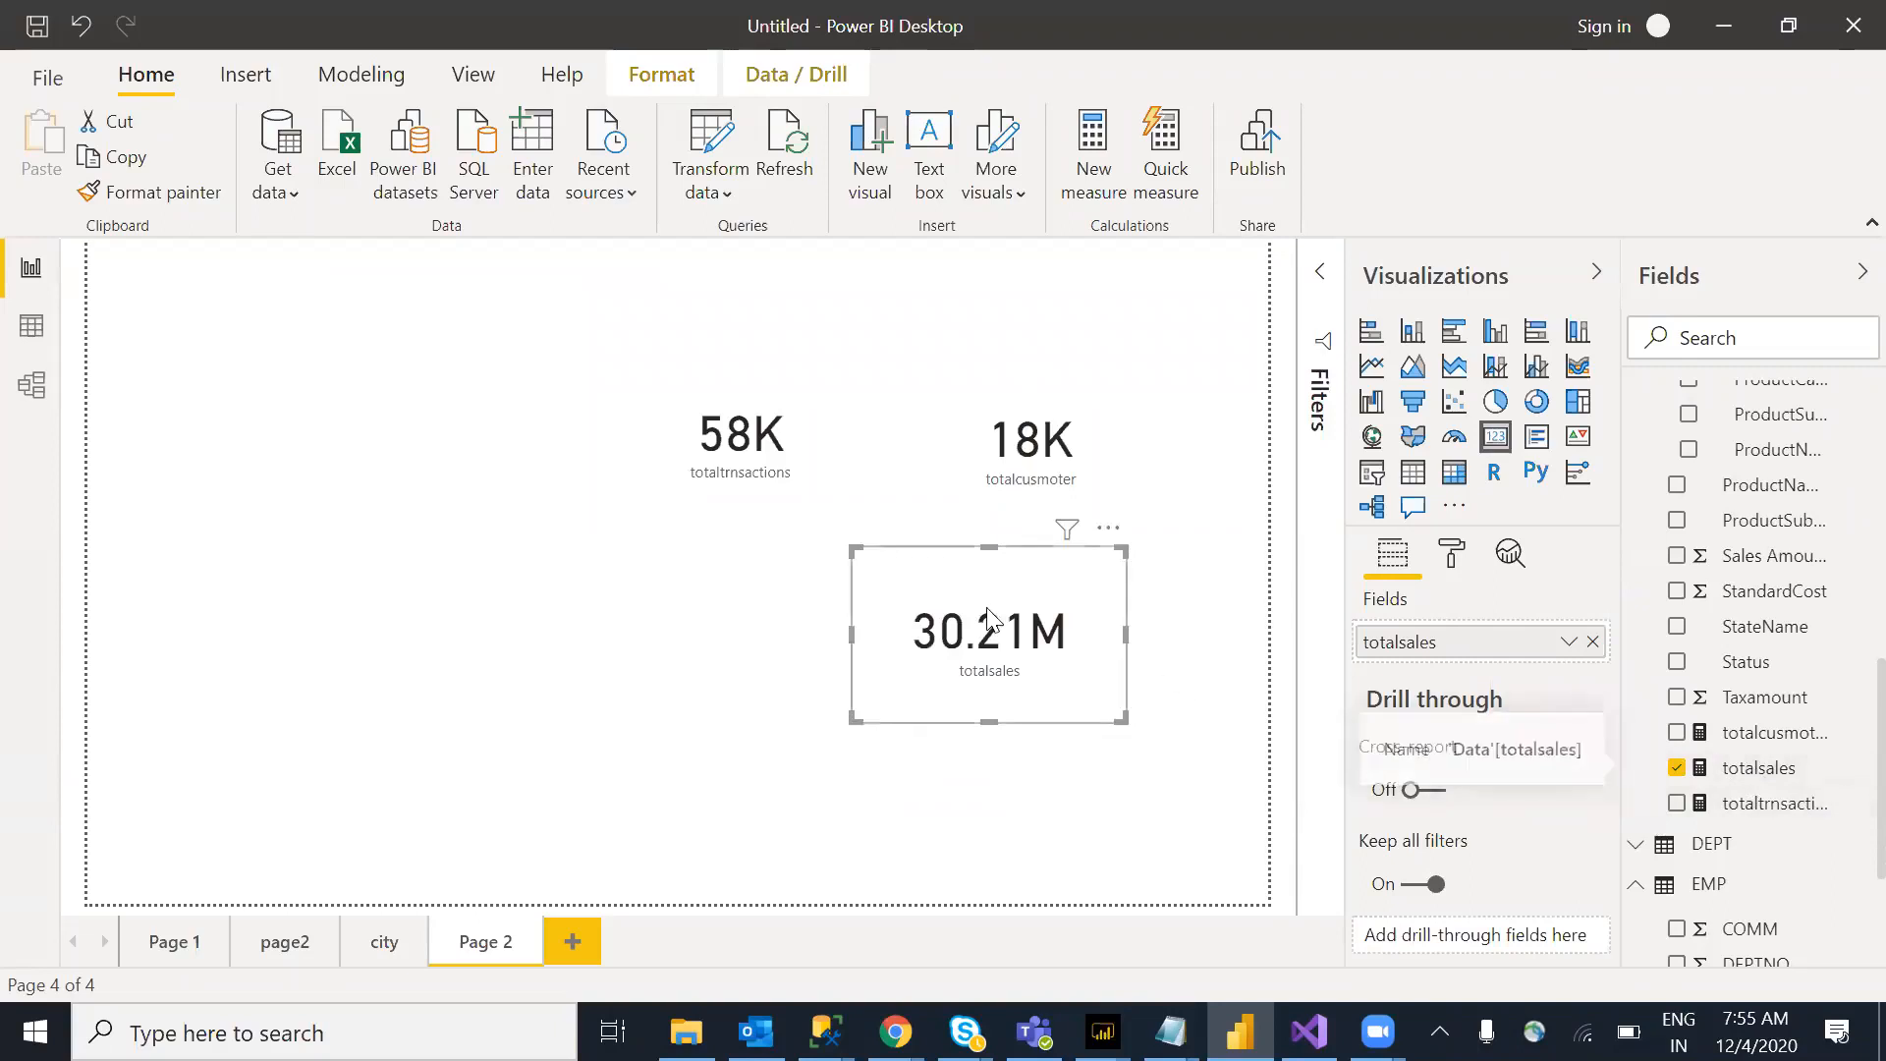
left_click(686, 678)
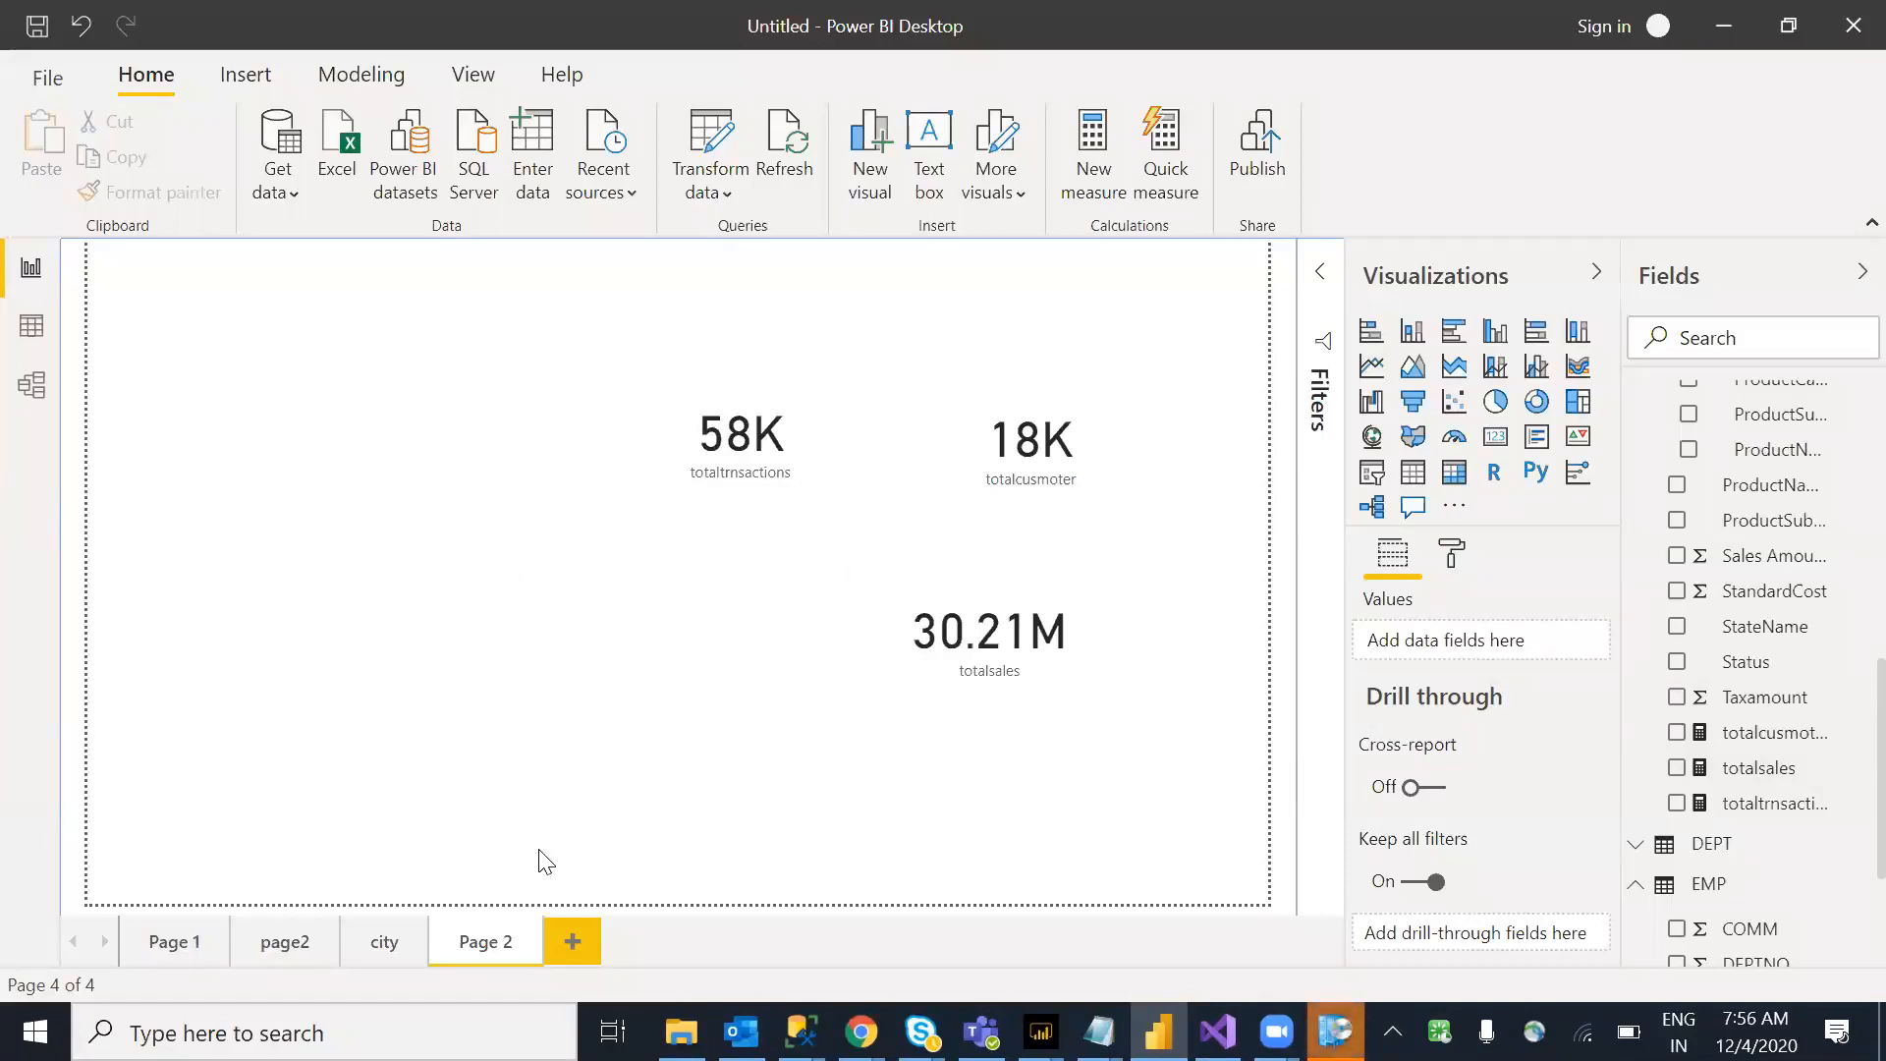
Step: Add a new report page with a Matrix visual moved toward the page's middle, using OrderDate from the Data table as rows
left_click(570, 945)
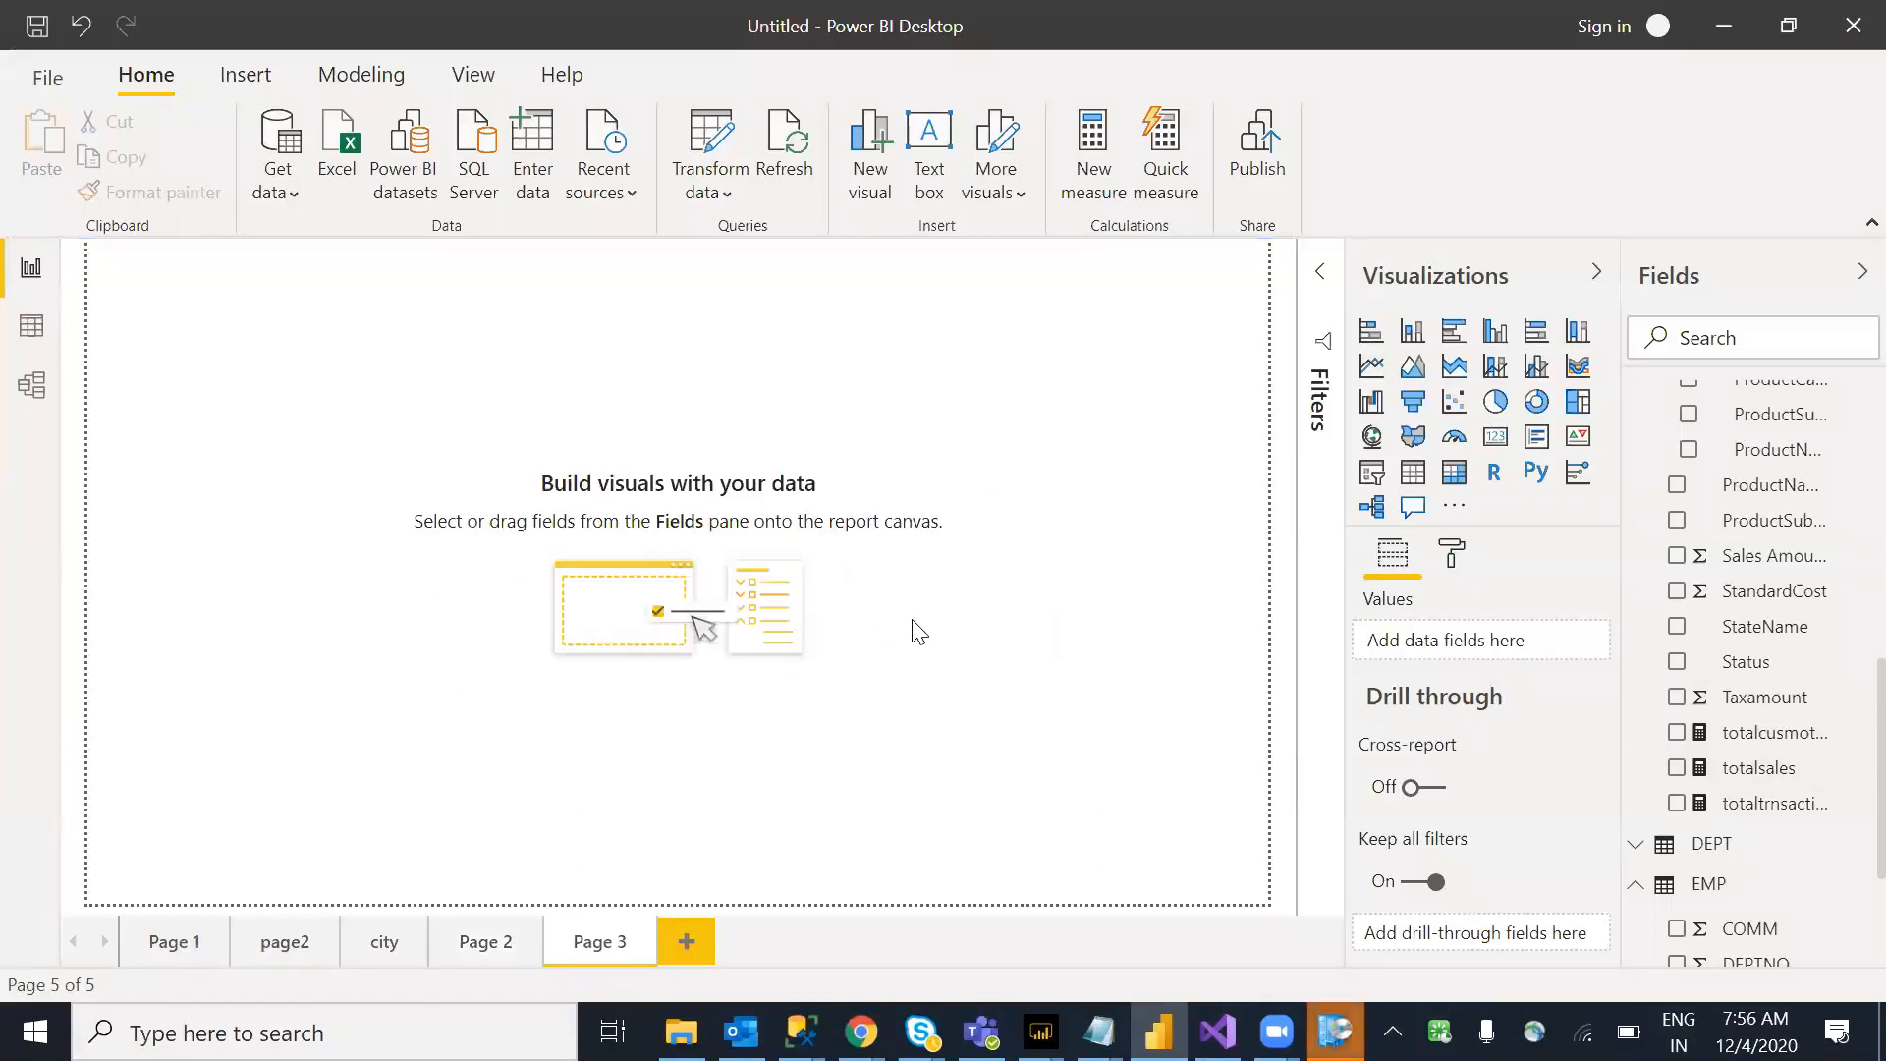
left_click(1456, 477)
left_click(371, 481)
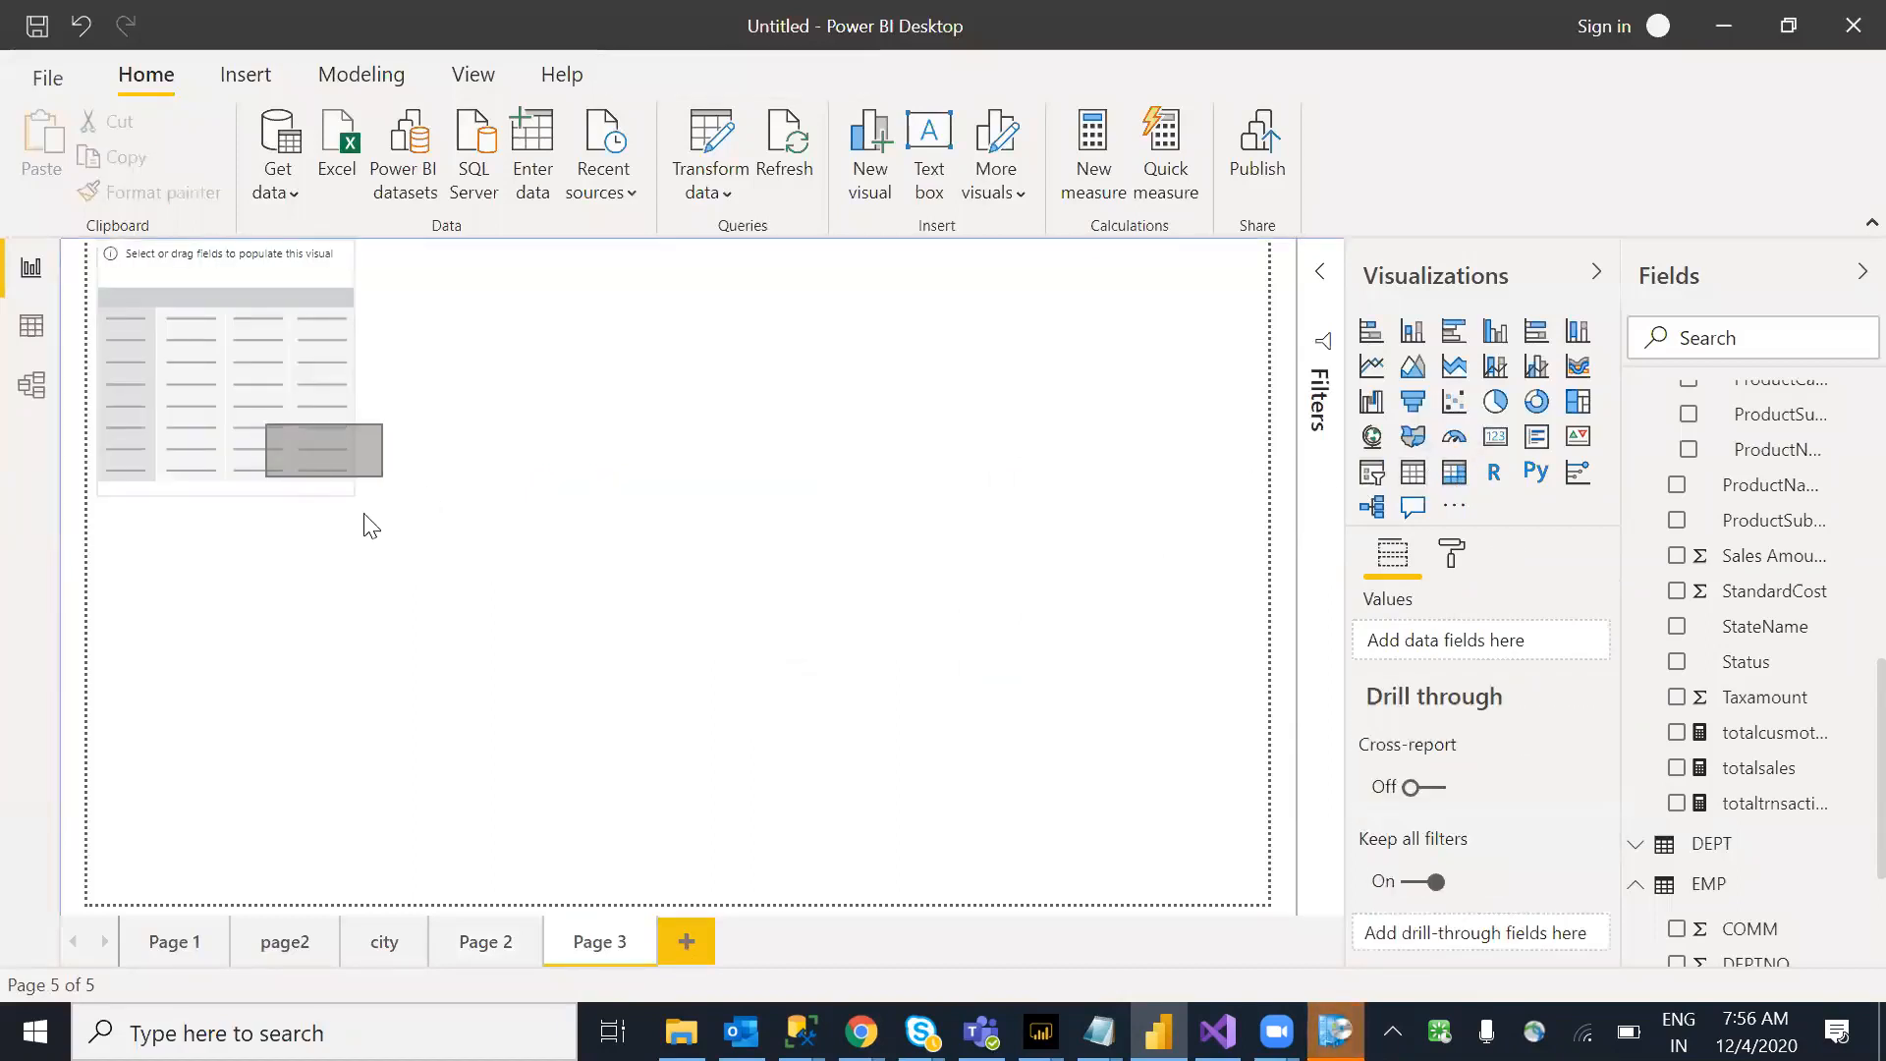
left_click_drag(242, 347, 509, 513)
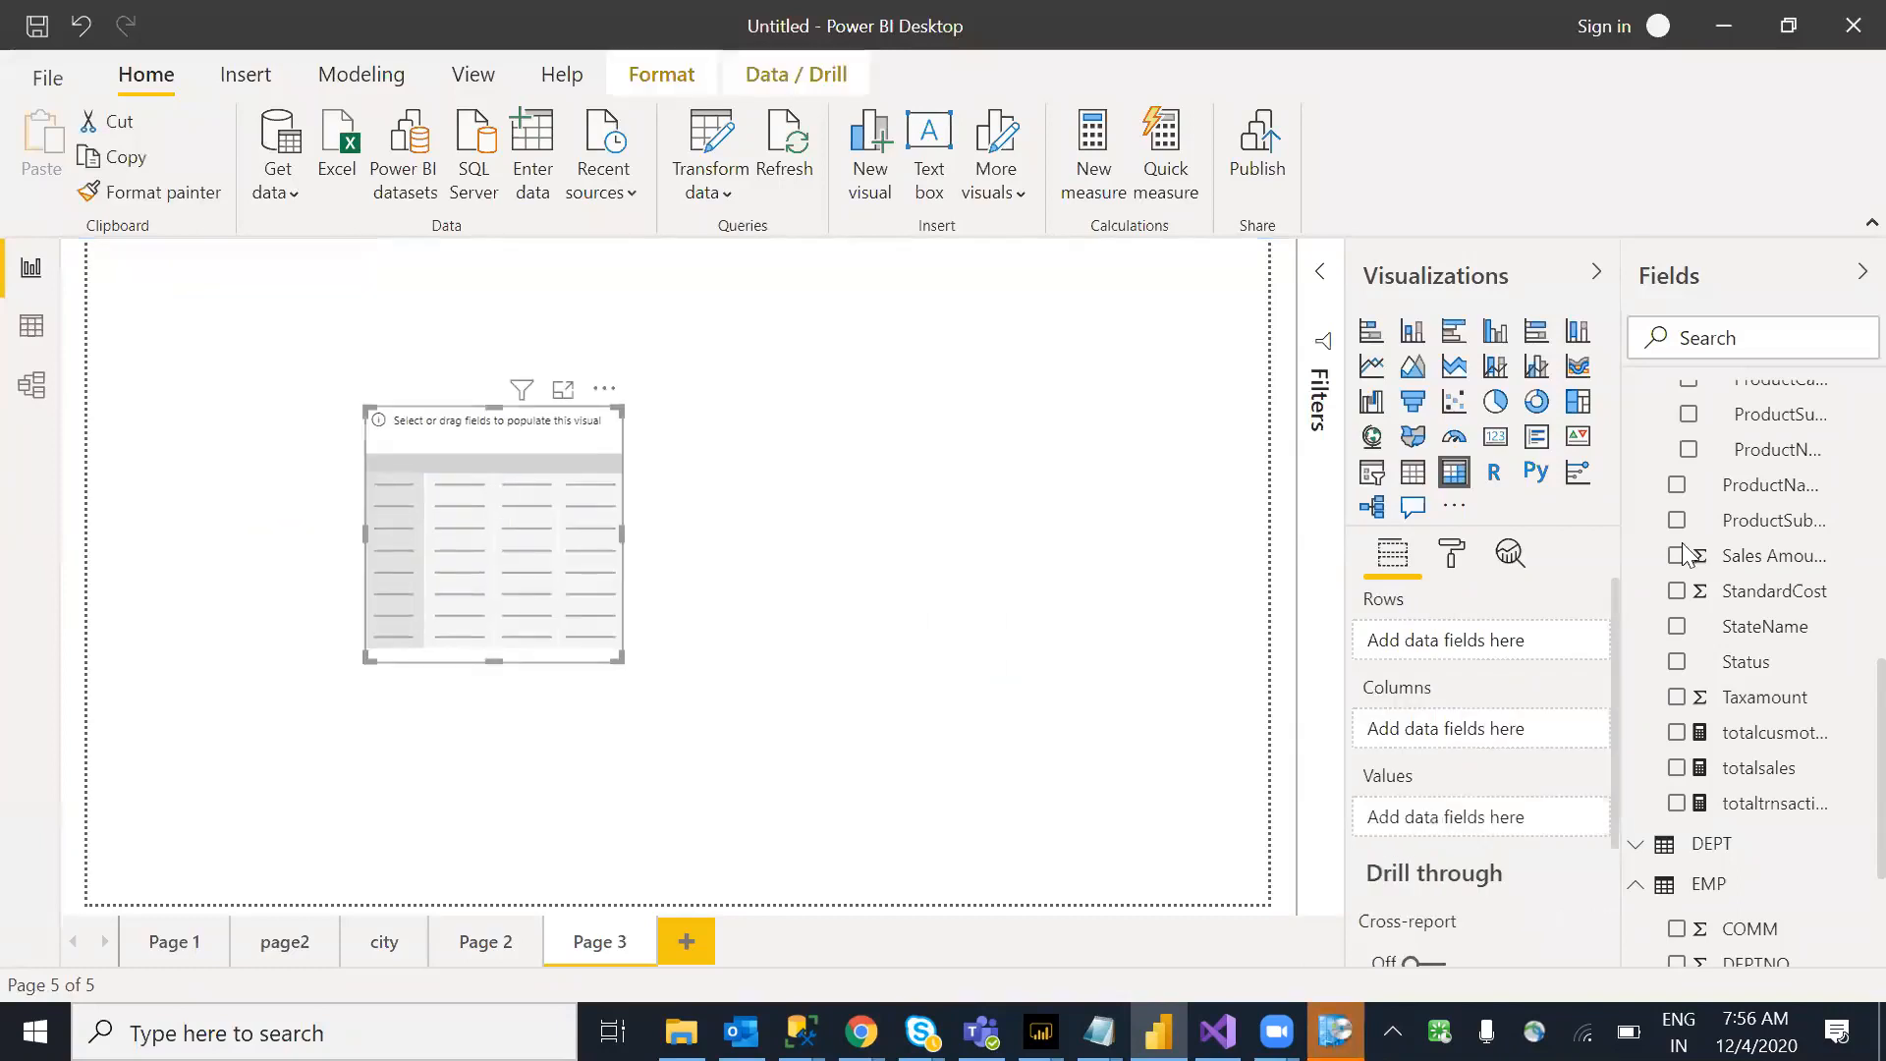
scroll(1842, 496, "up", 5)
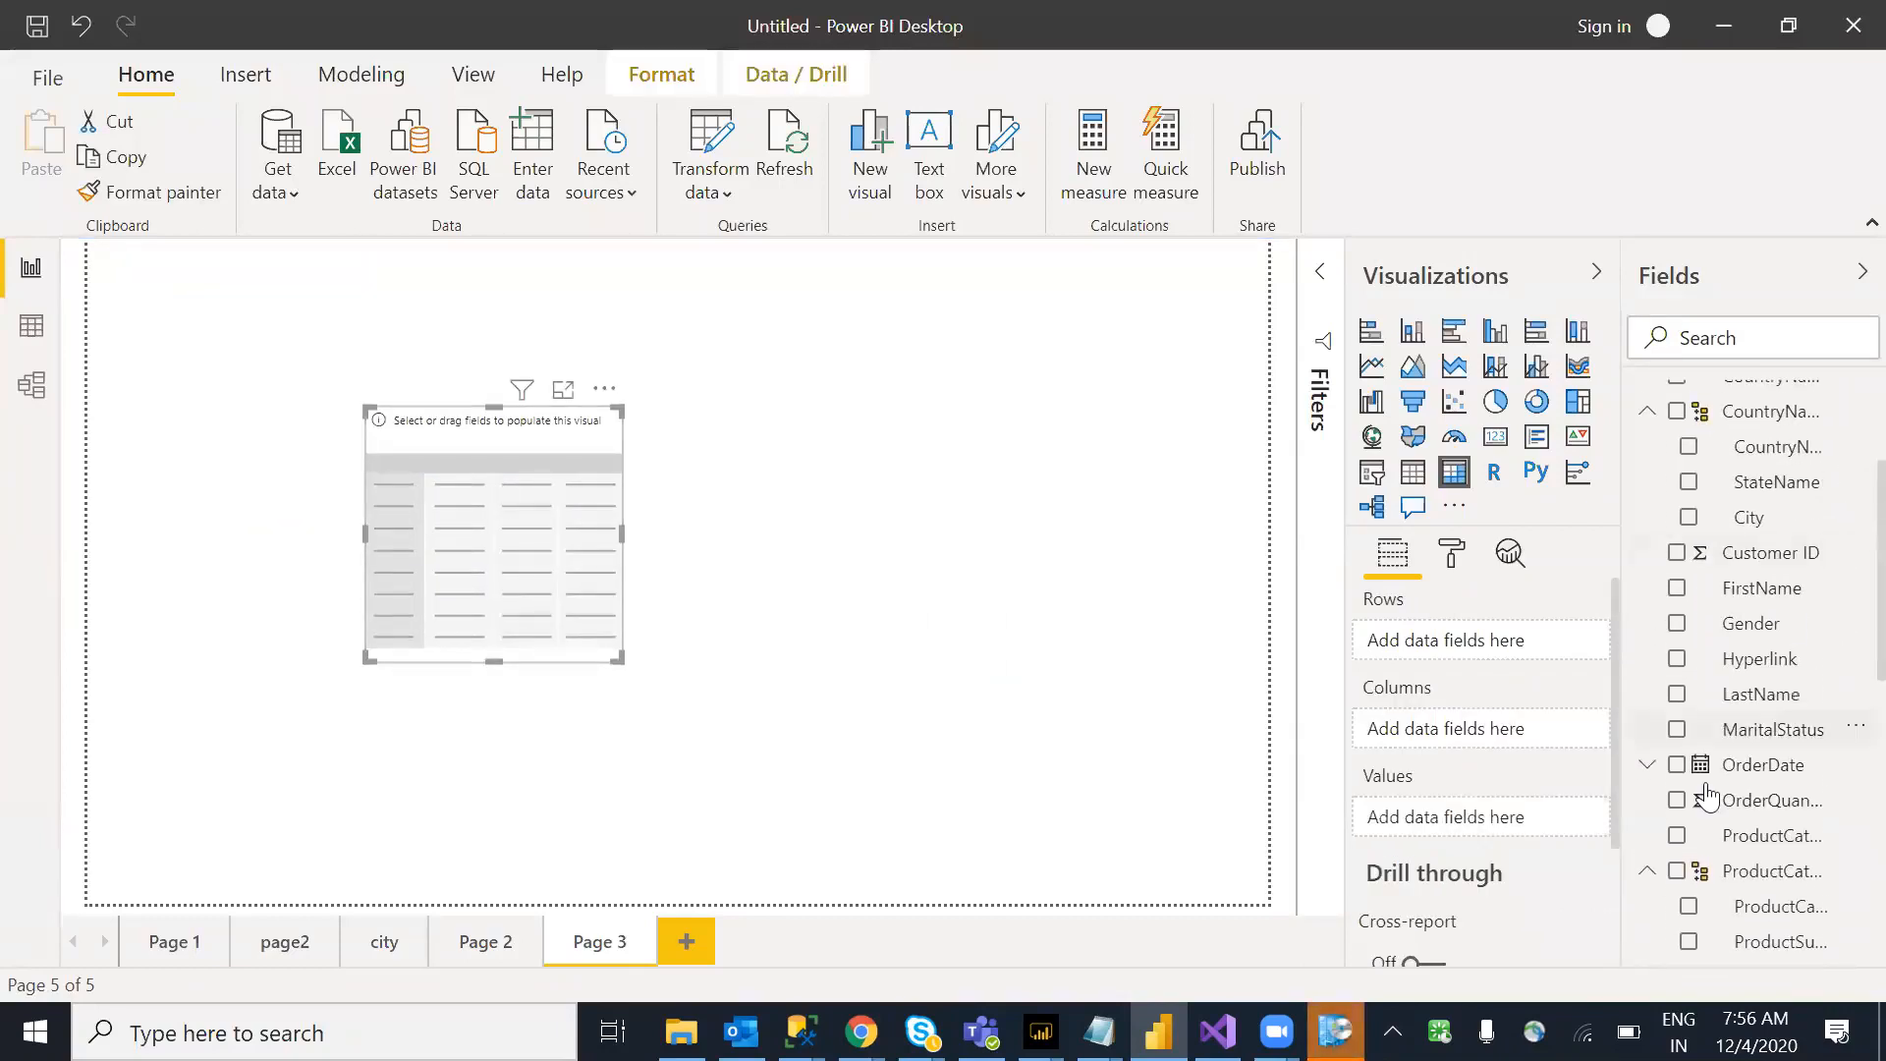
left_click_drag(1753, 769, 544, 586)
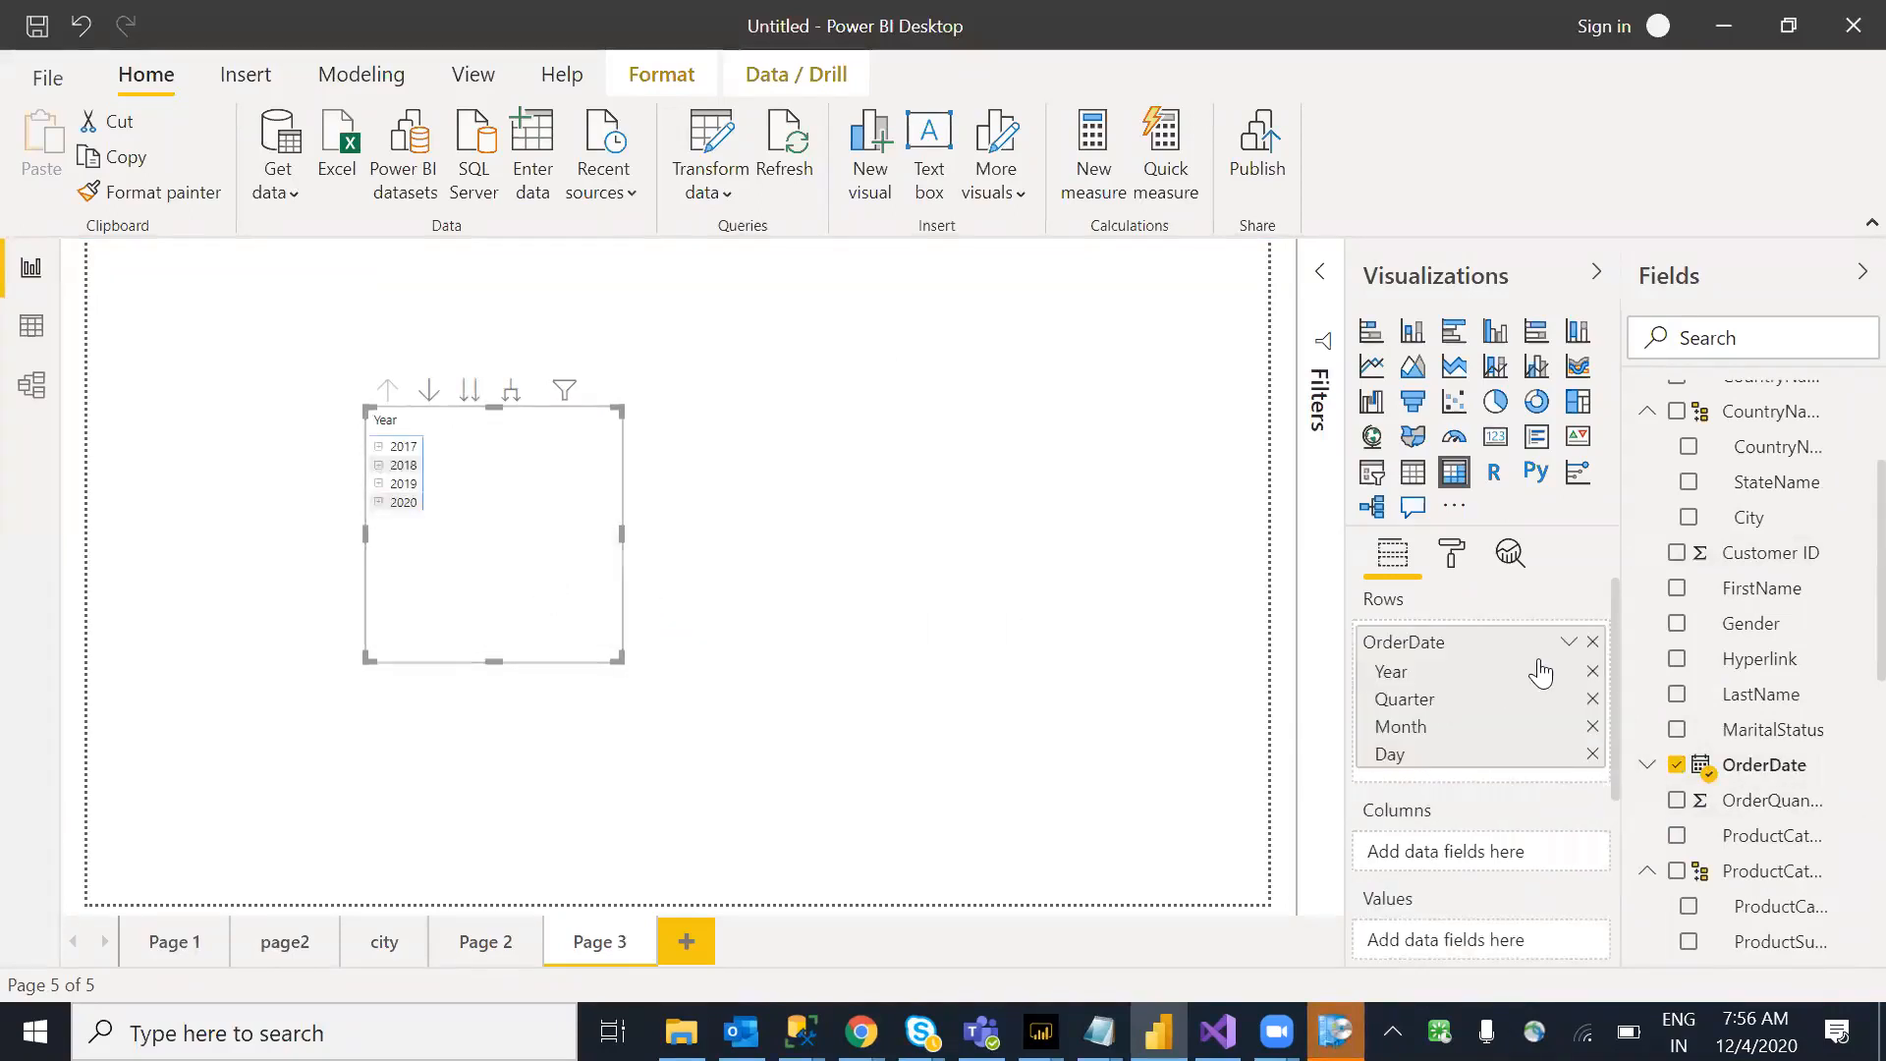
Step: Show OrderDate as plain dates instead of the date hierarchy in the matrix rows, and add the totalsales measure as values
left_click(1569, 642)
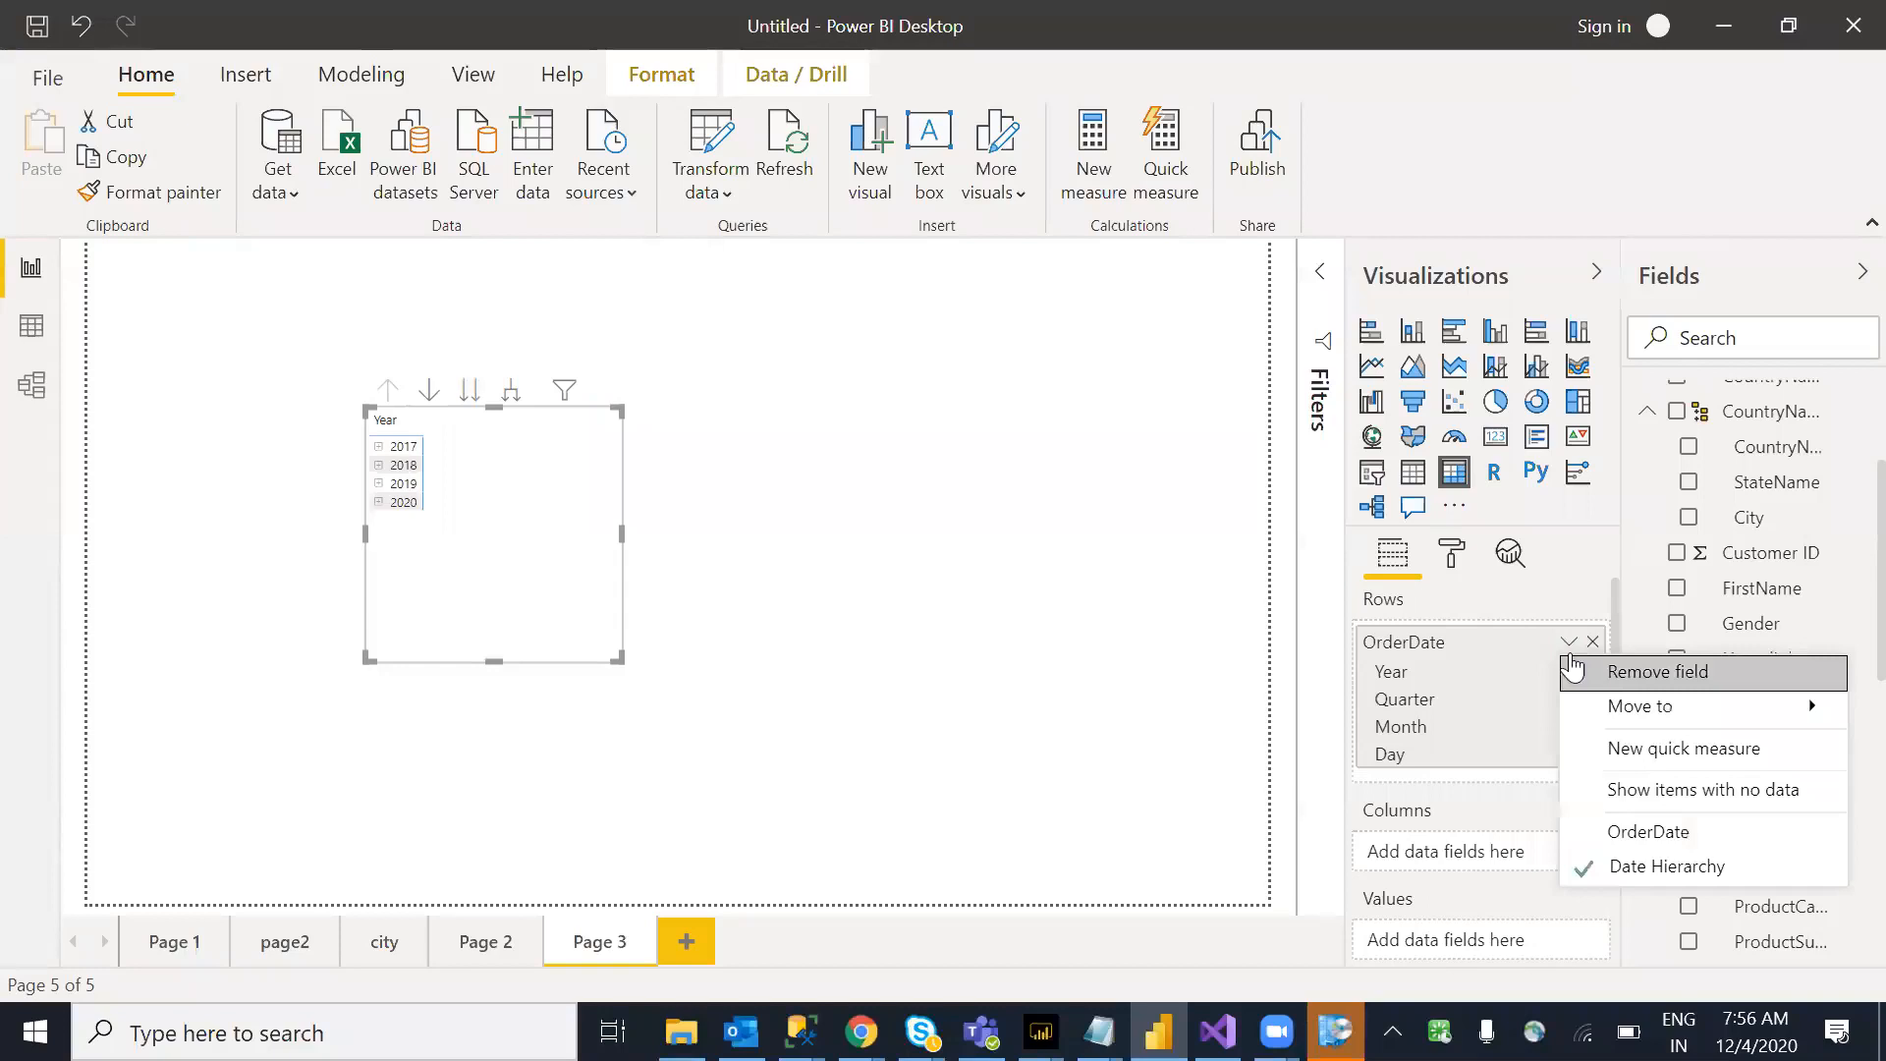
left_click(1636, 832)
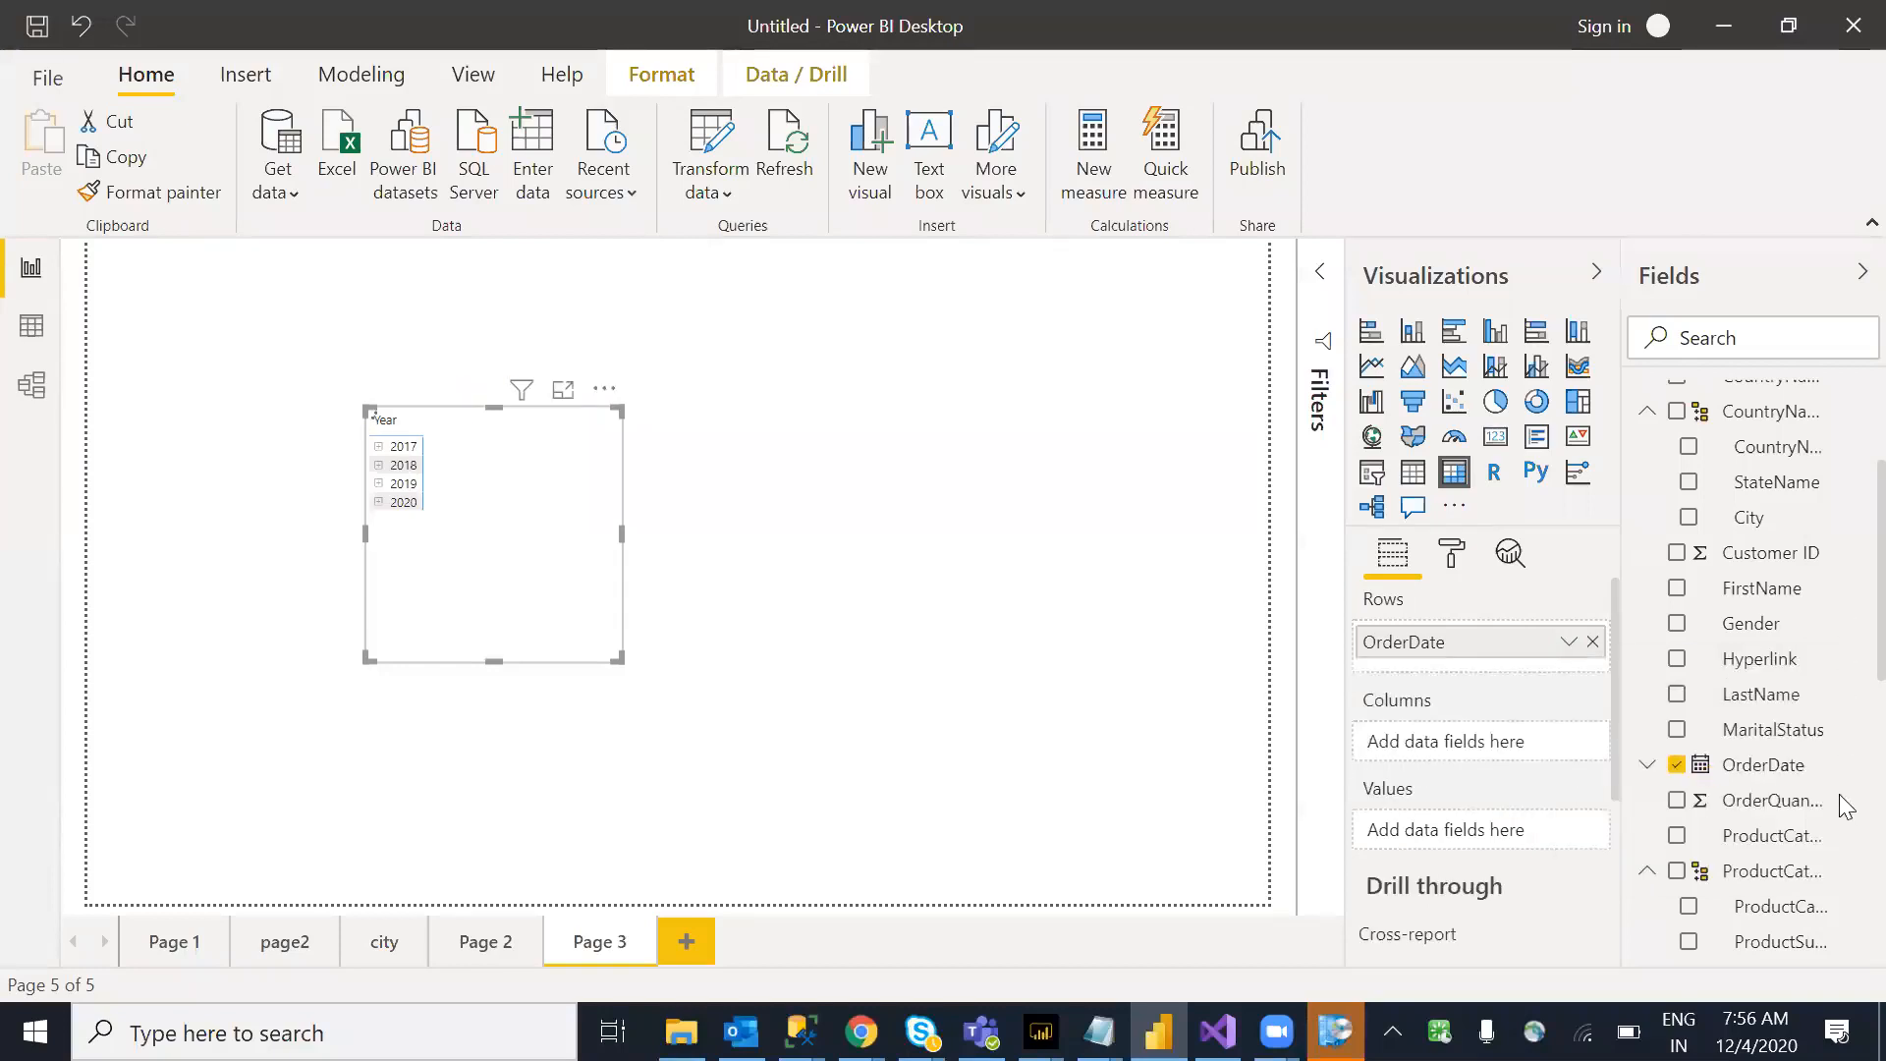
scroll(1840, 746, "down", 8)
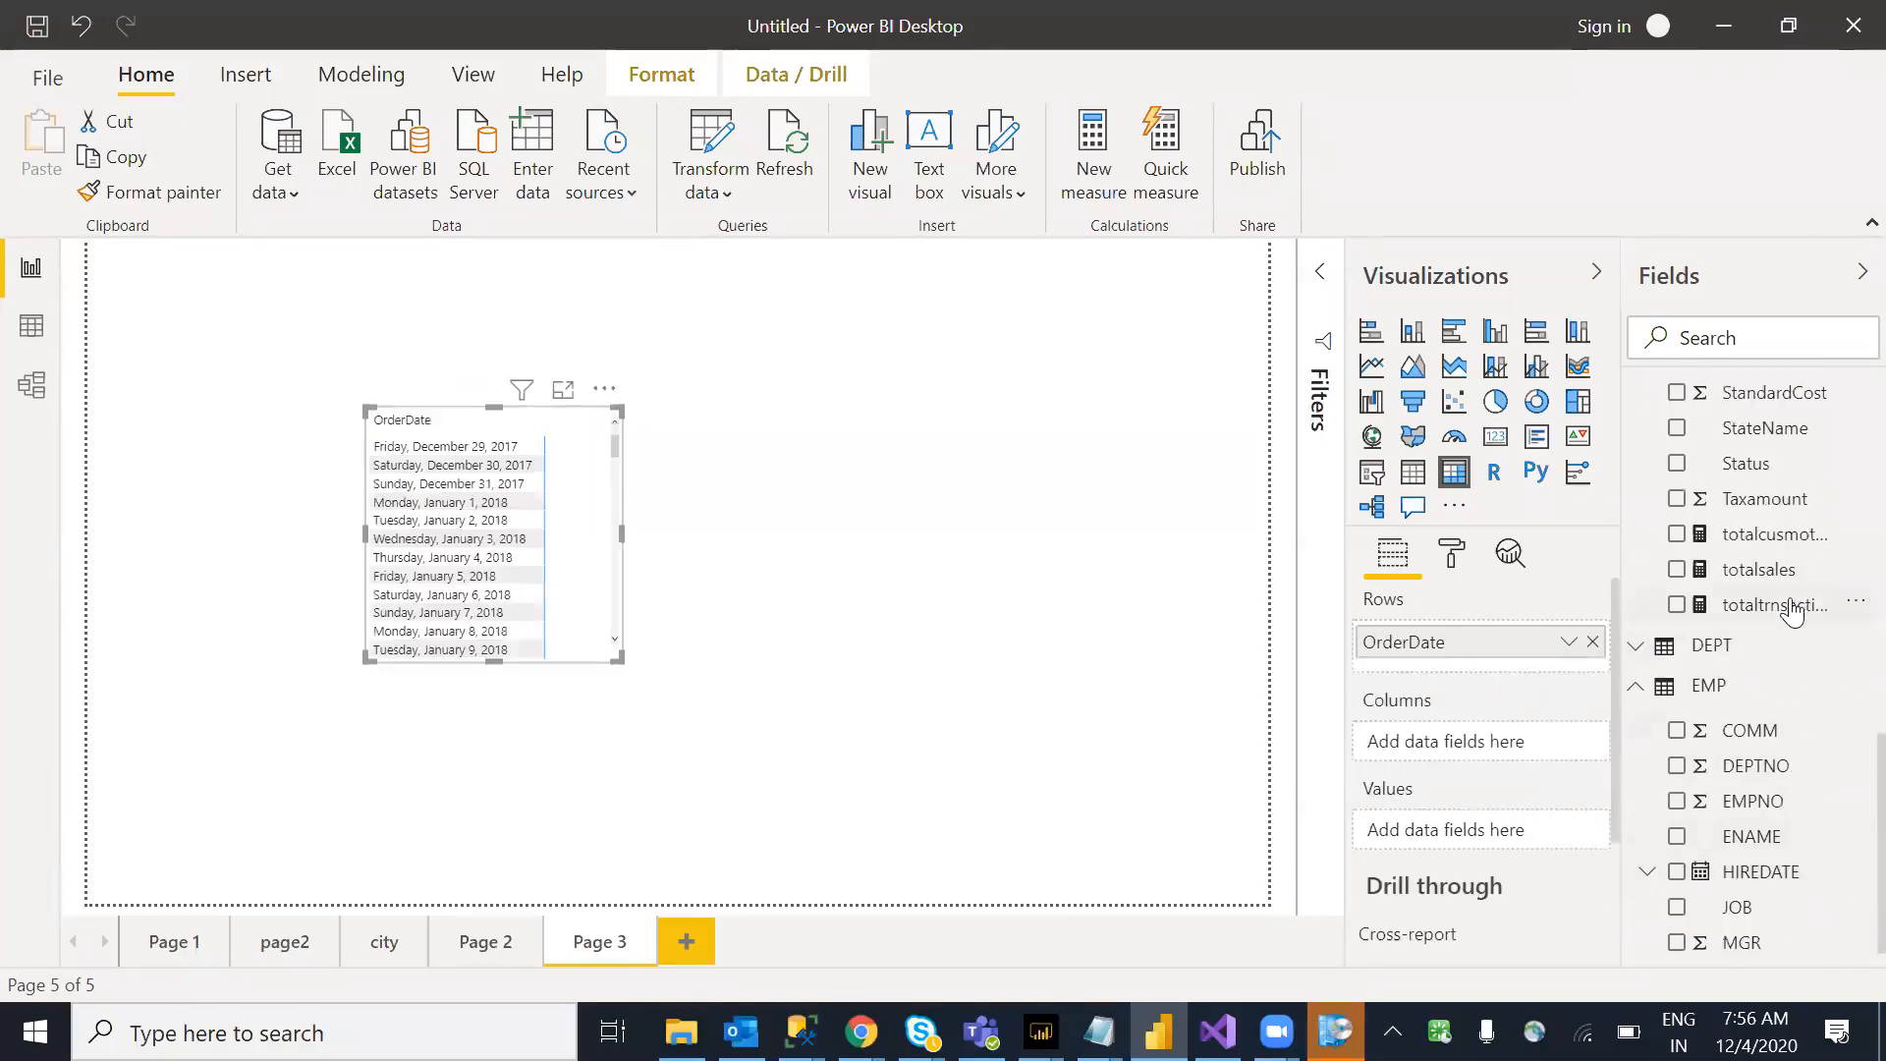
scroll(1841, 688, "up", 6)
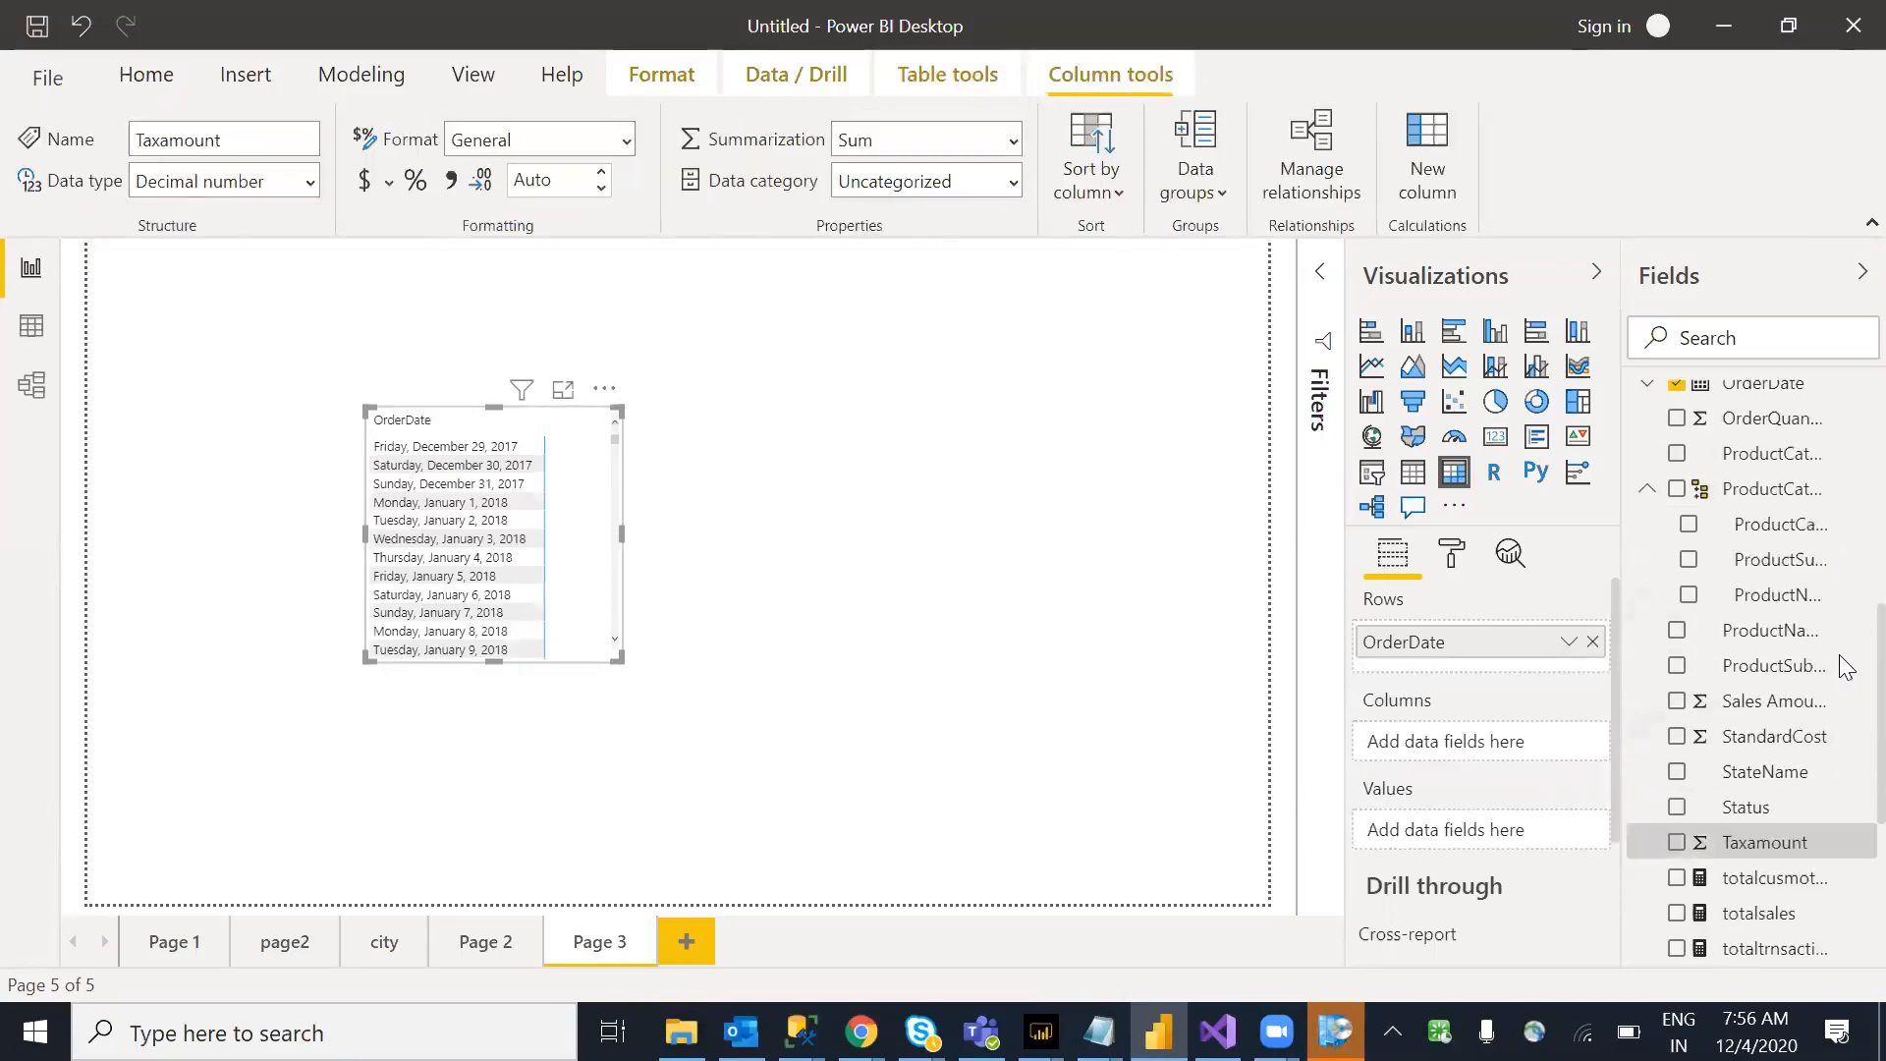
left_click_drag(1745, 853, 1457, 835)
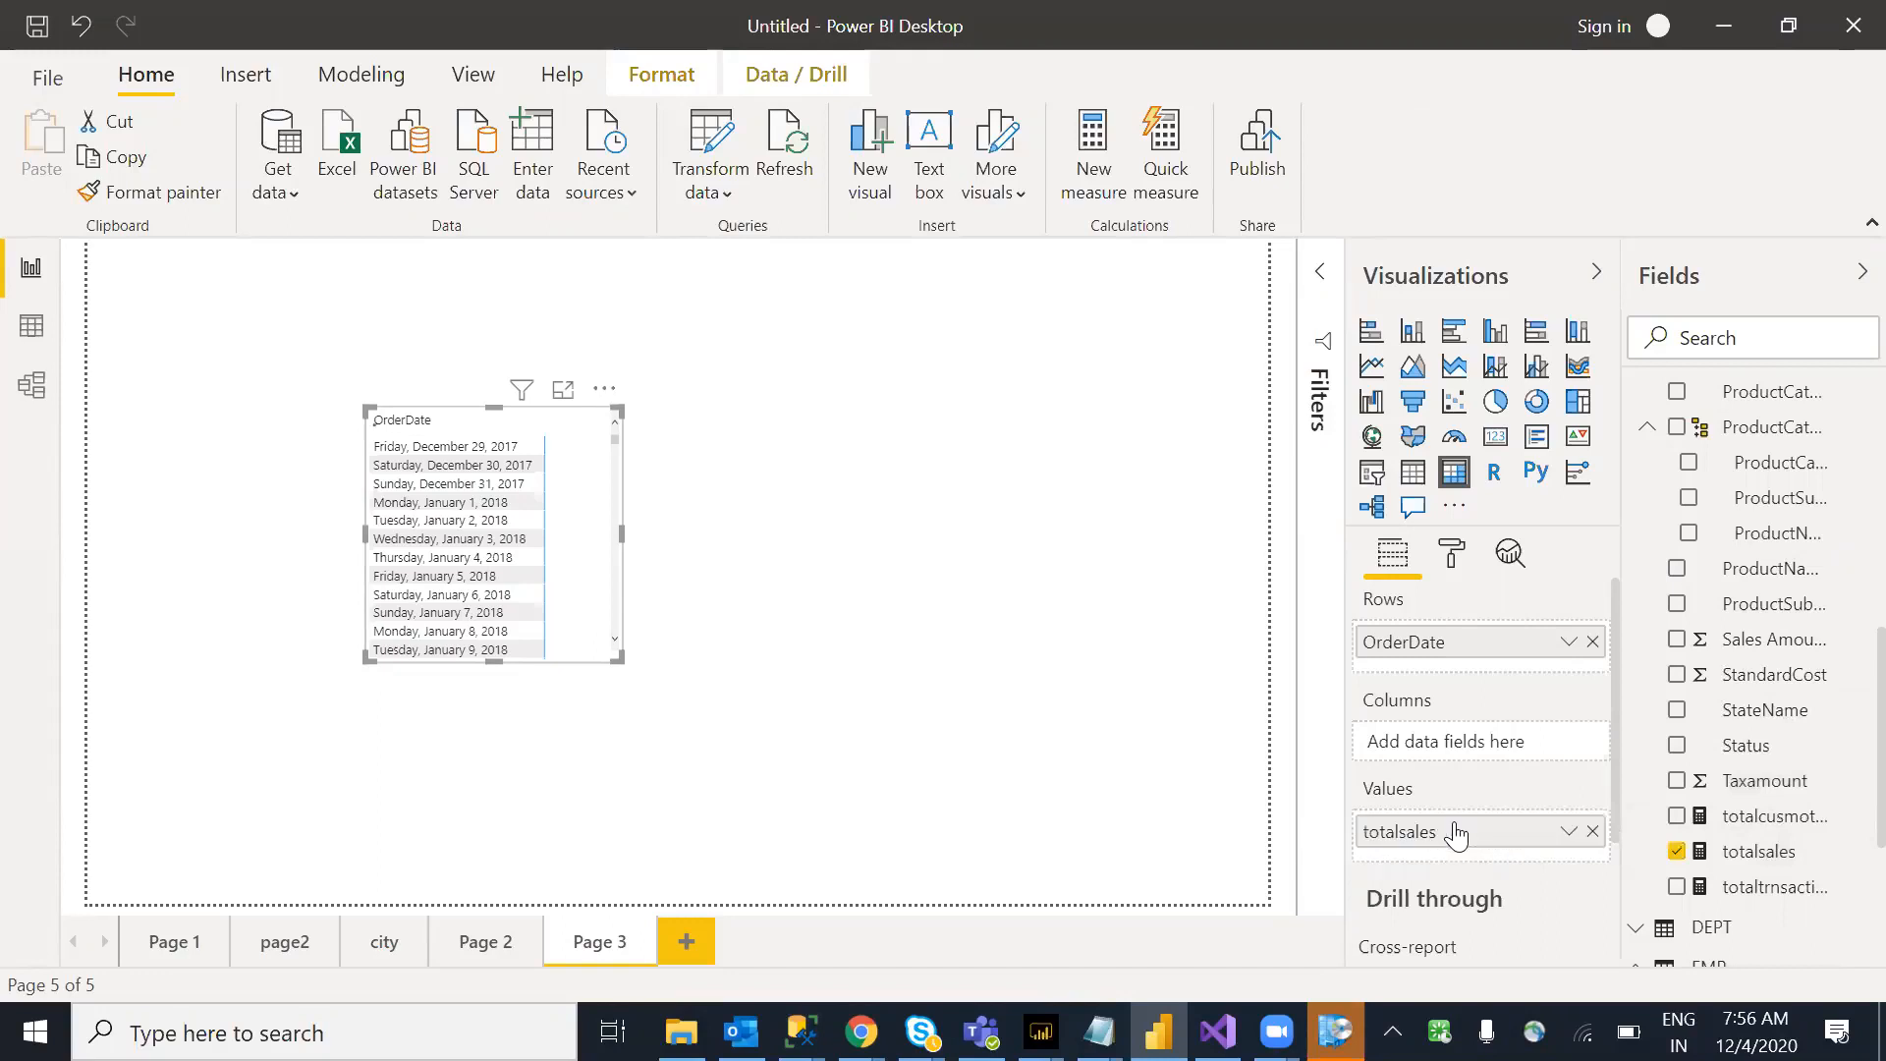
Step: Enlarge the matrix visual to about twice its width and somewhat taller, and deselect it
left_click_drag(619, 658, 890, 762)
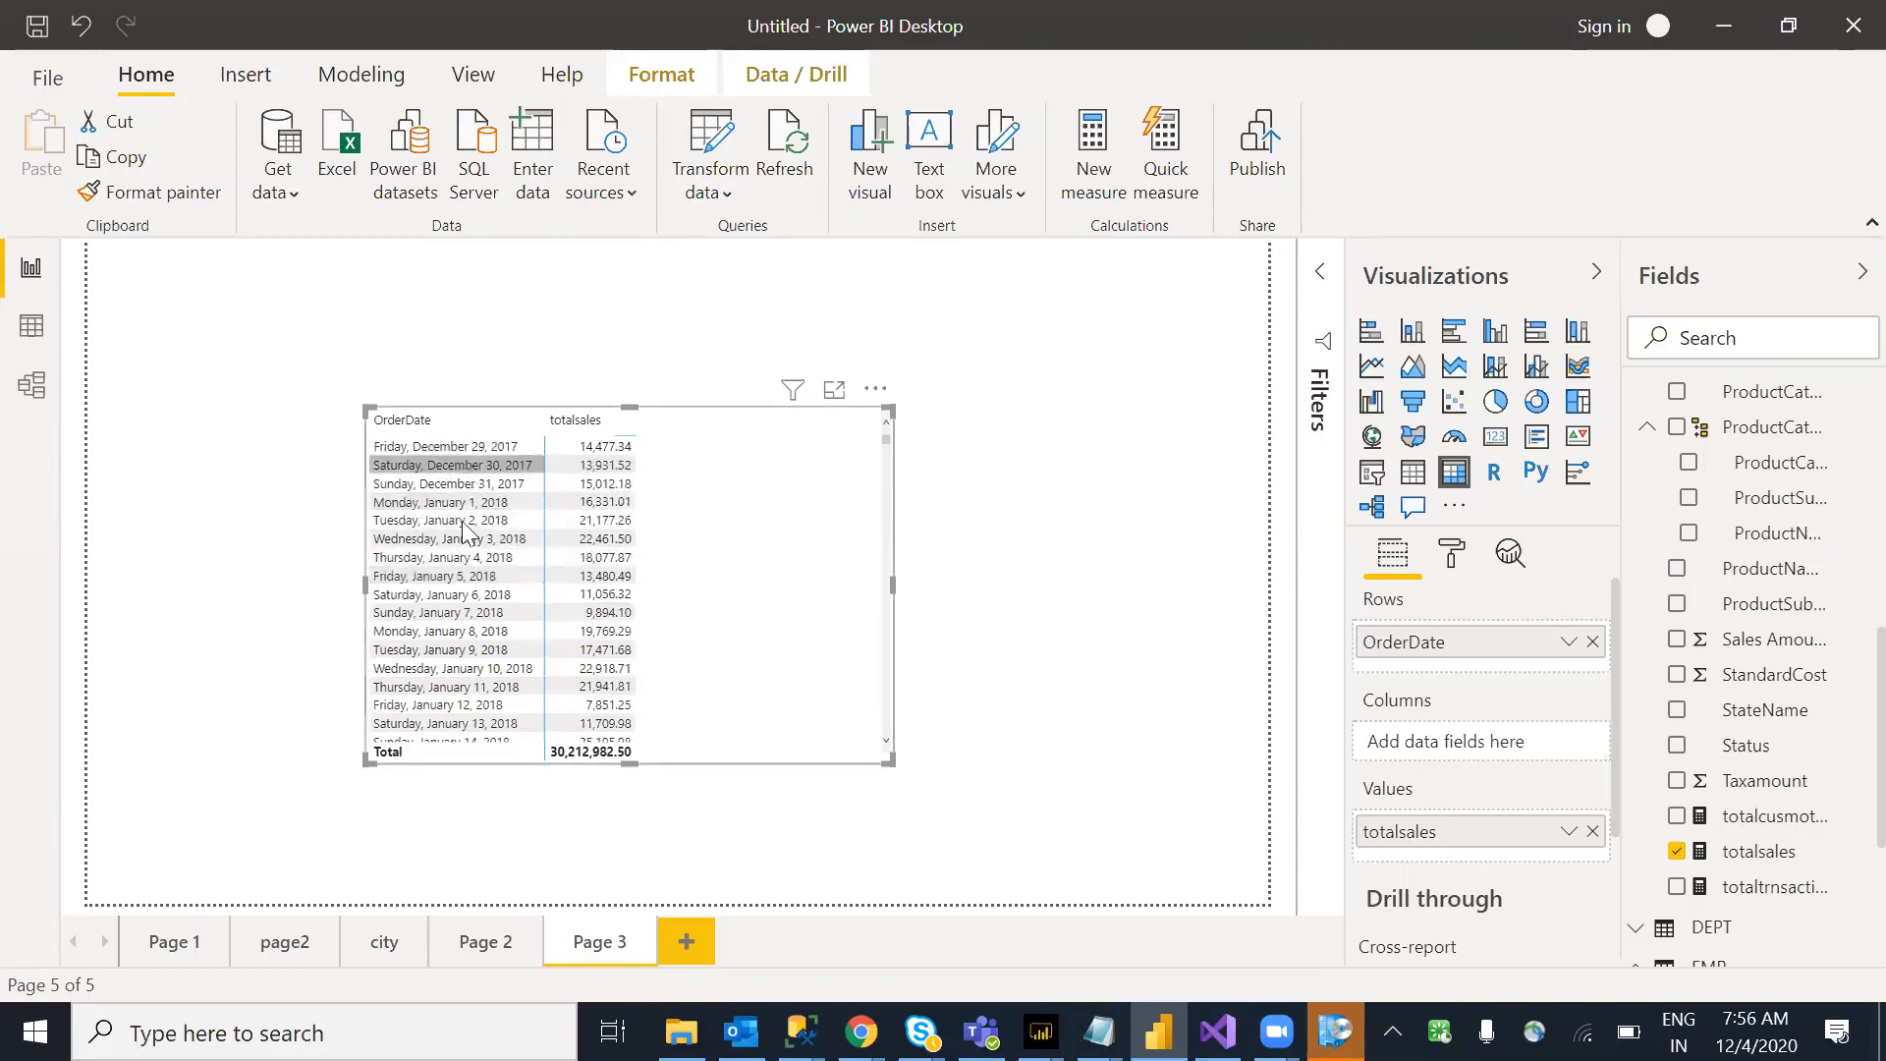
left_click(1032, 616)
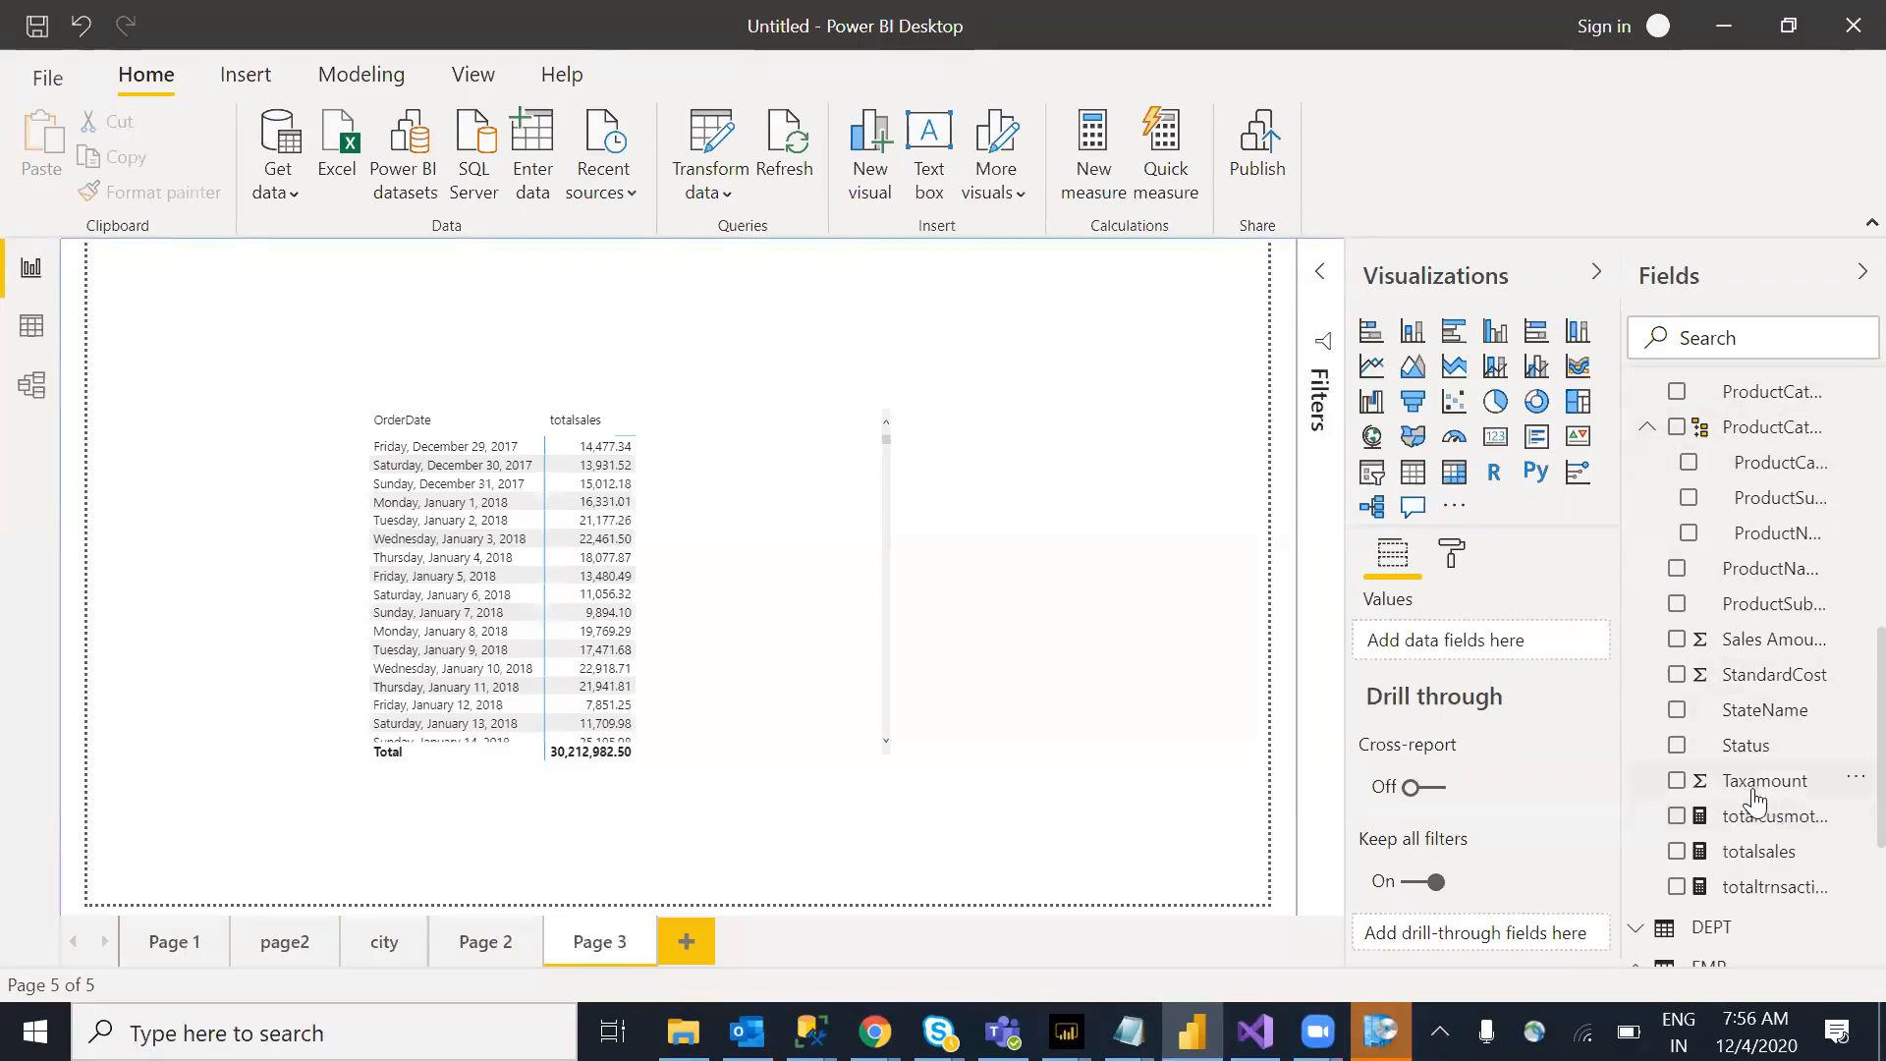
scroll(1840, 708, "up", 5)
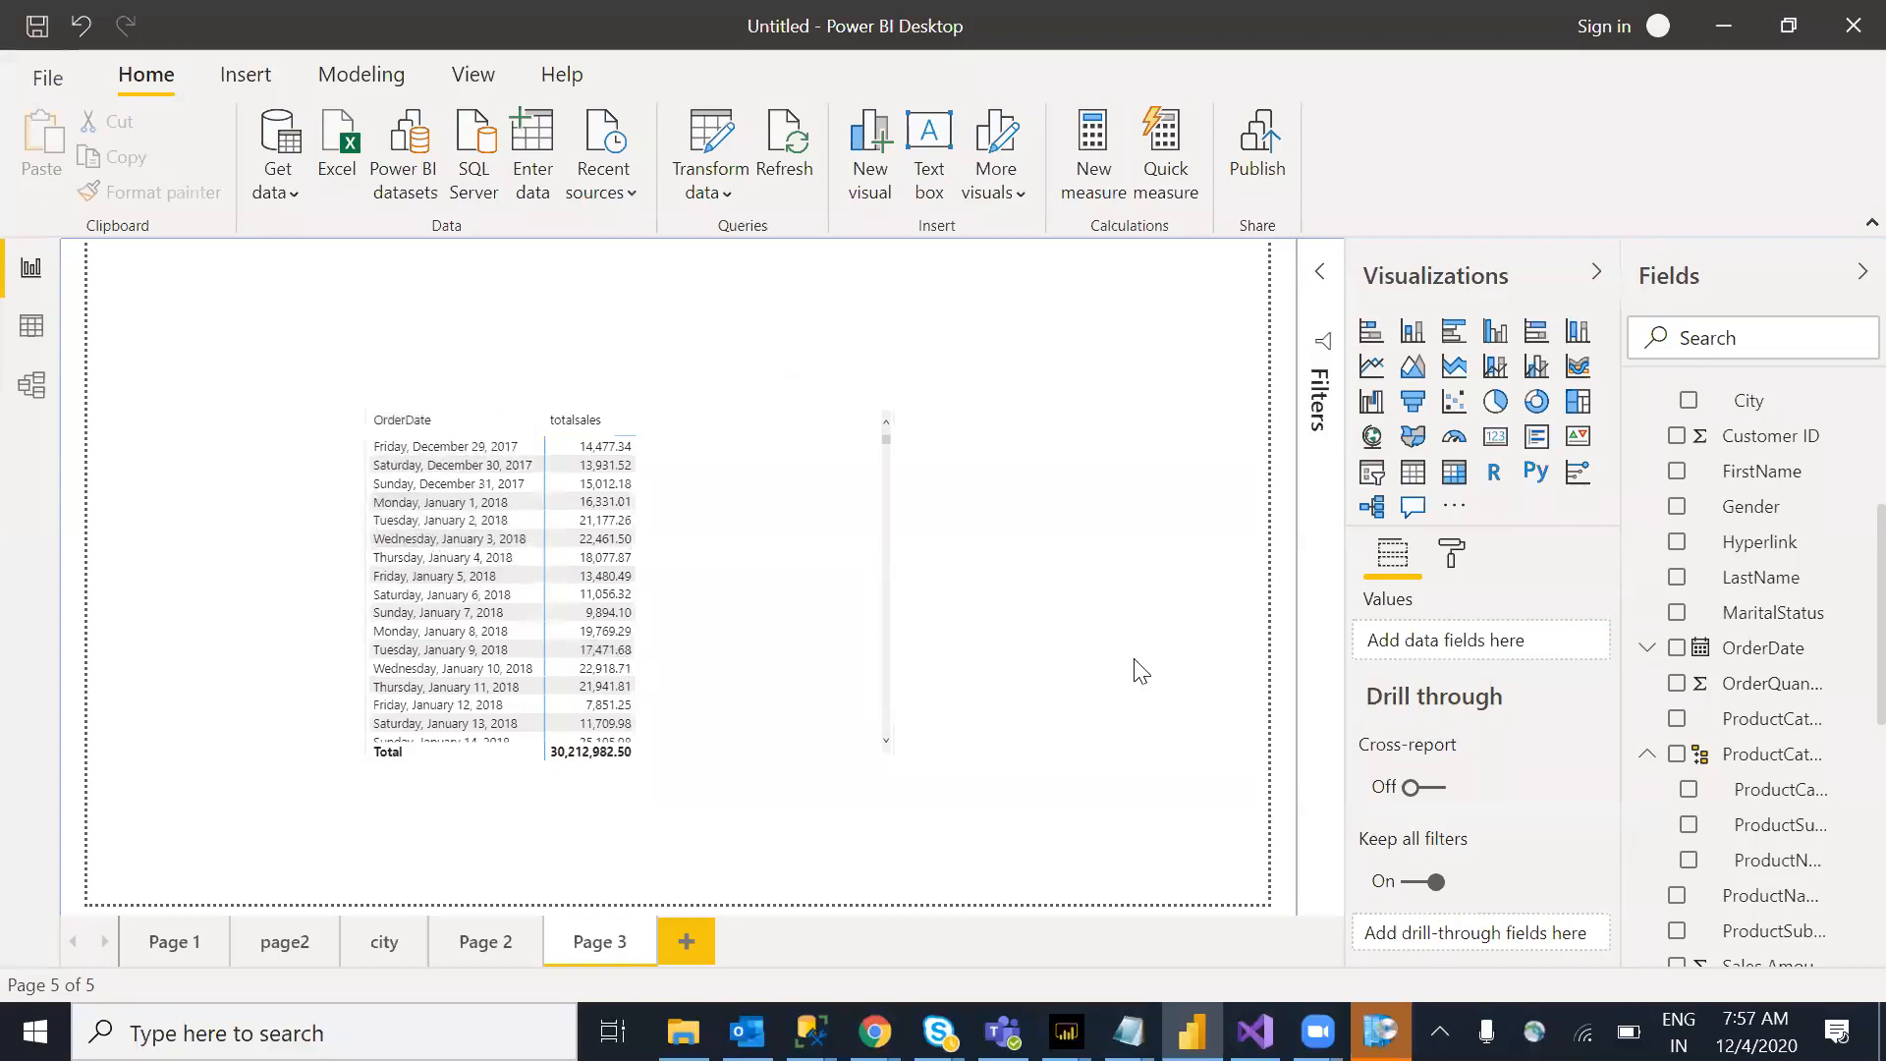
Step: Show the Data table's rows and add a new calculated column to that table
left_click(44, 340)
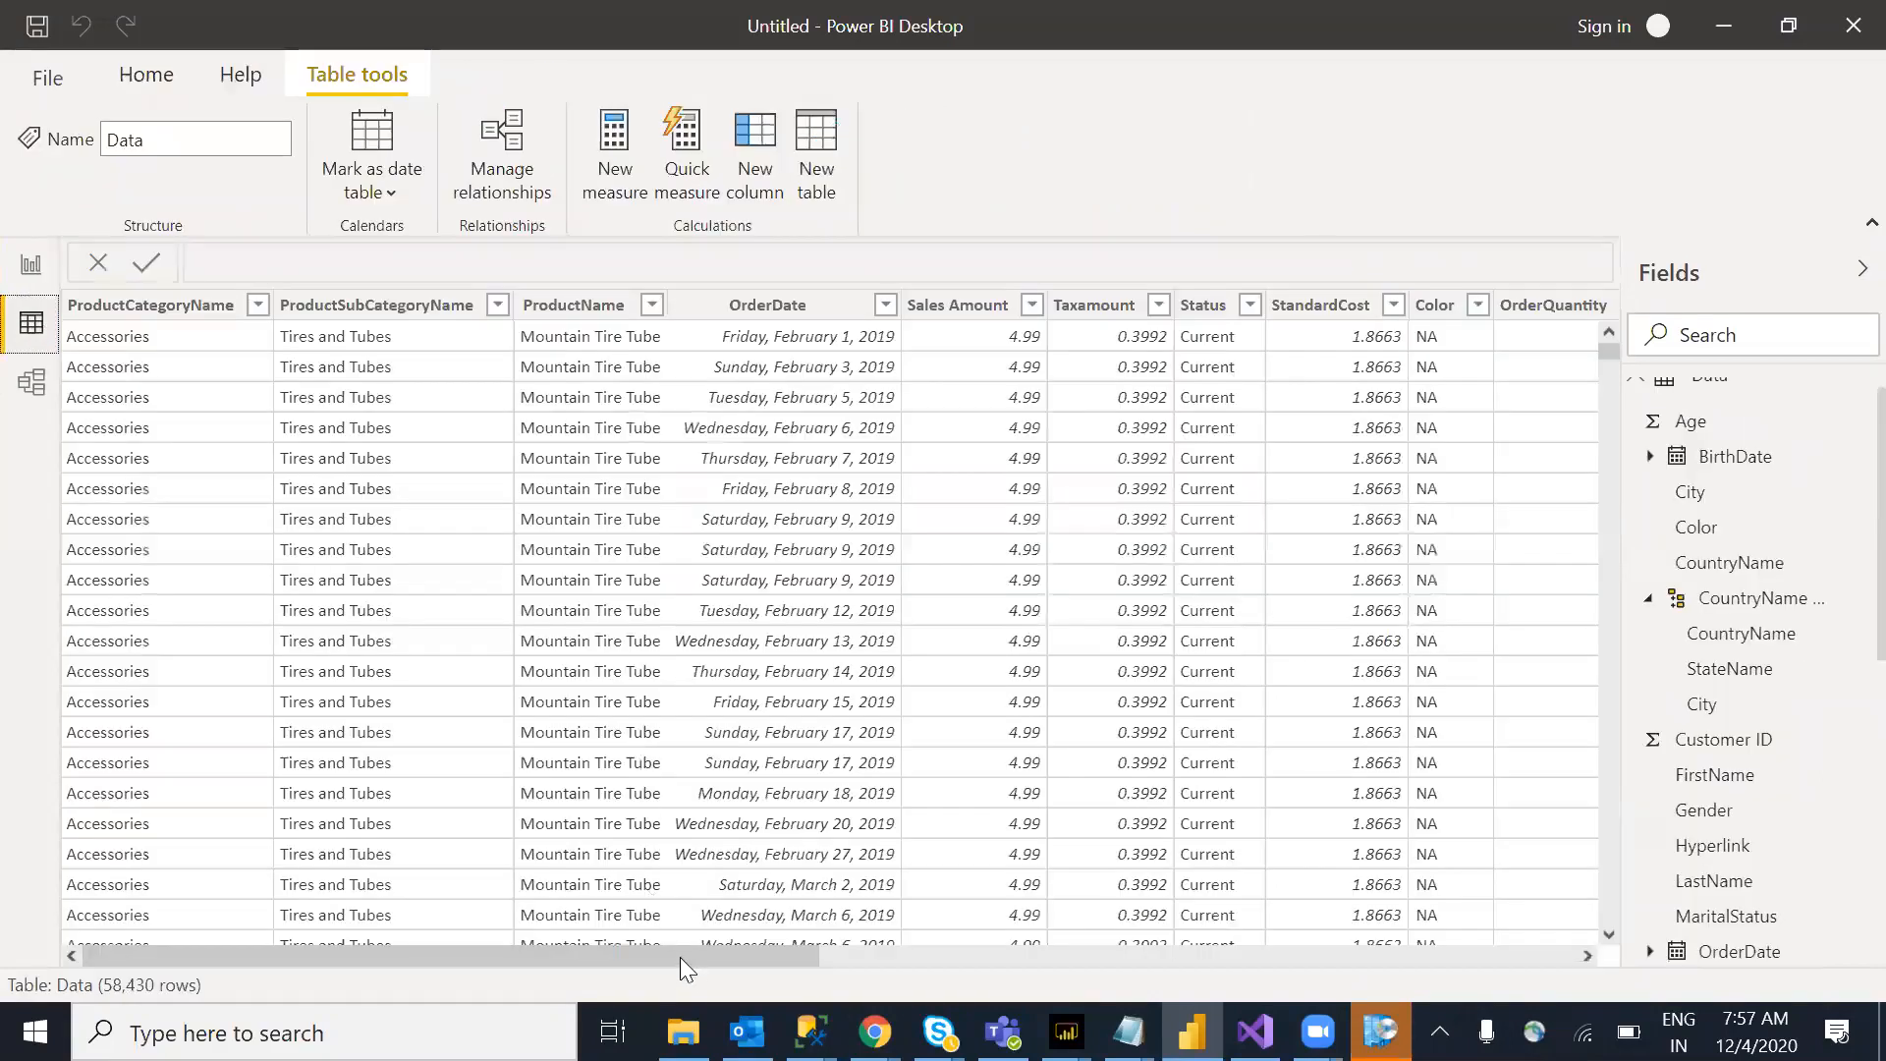
scroll(1185, 946, "right", 6)
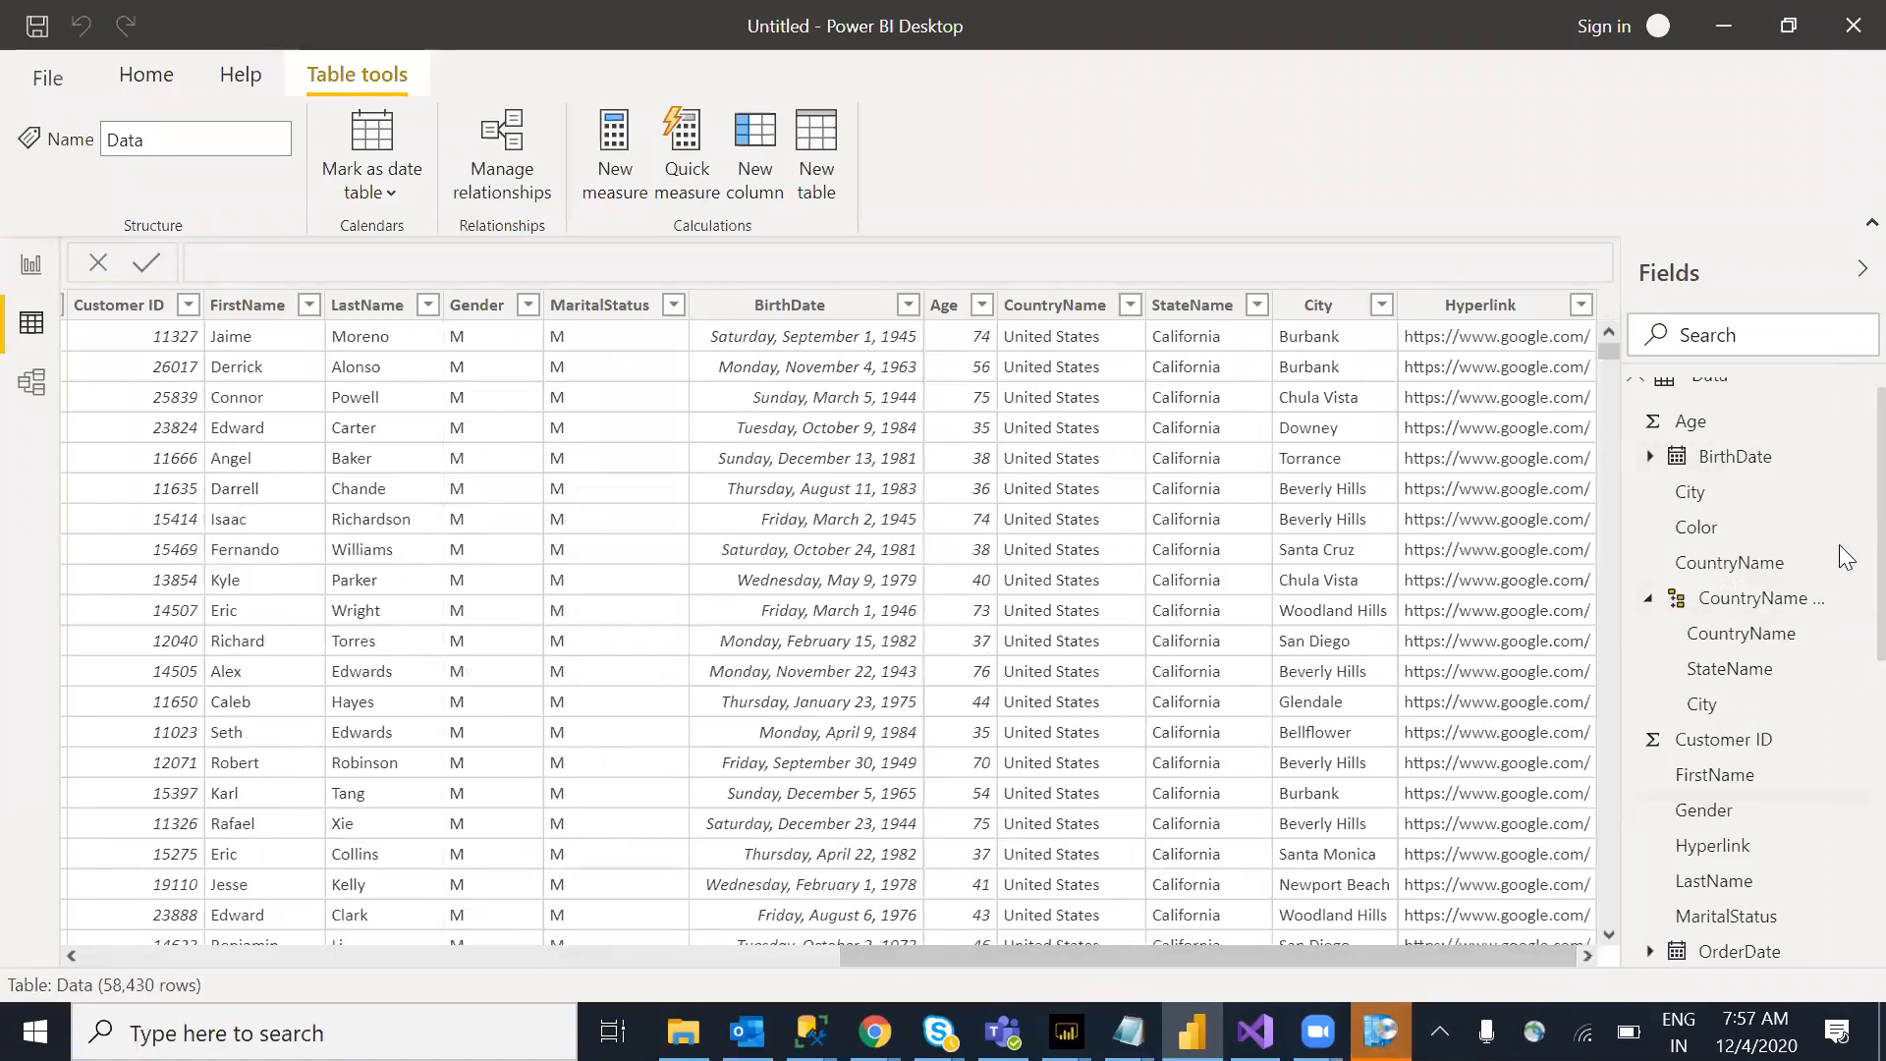
scroll(1842, 521, "up", 1)
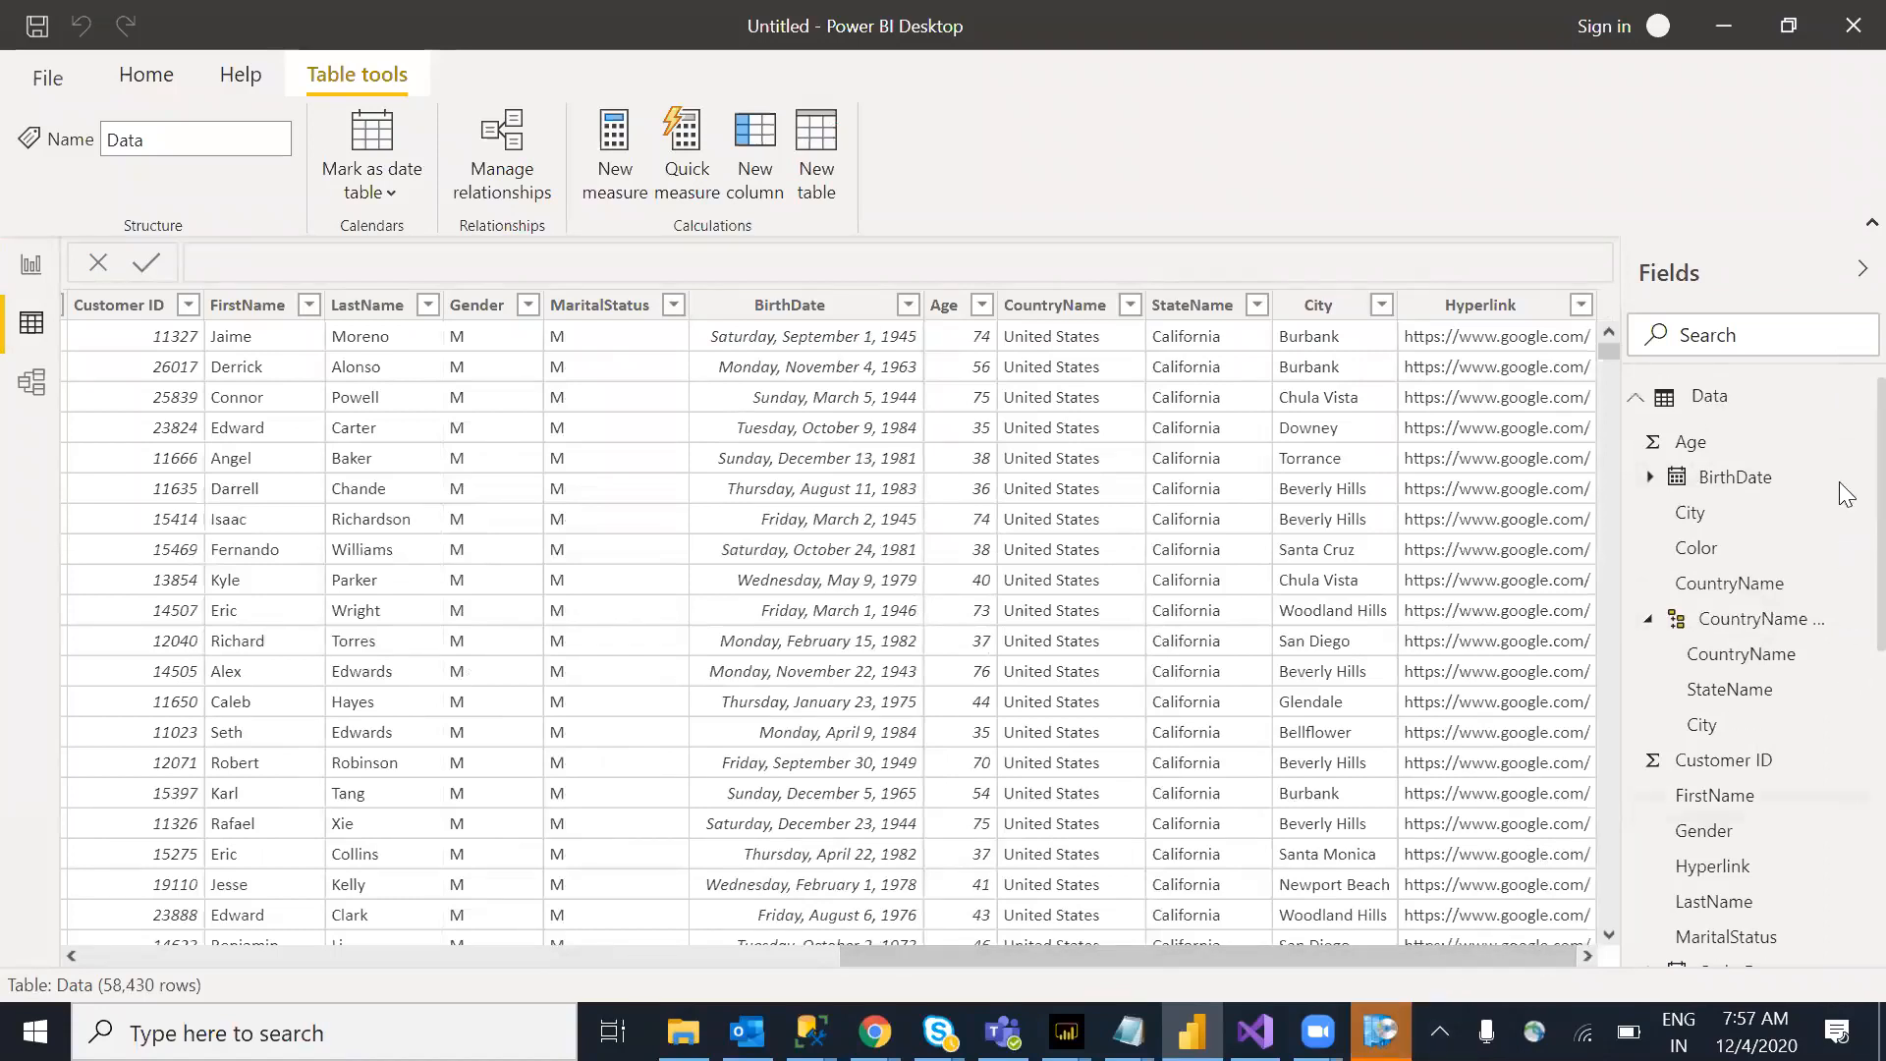
right_click(1735, 413)
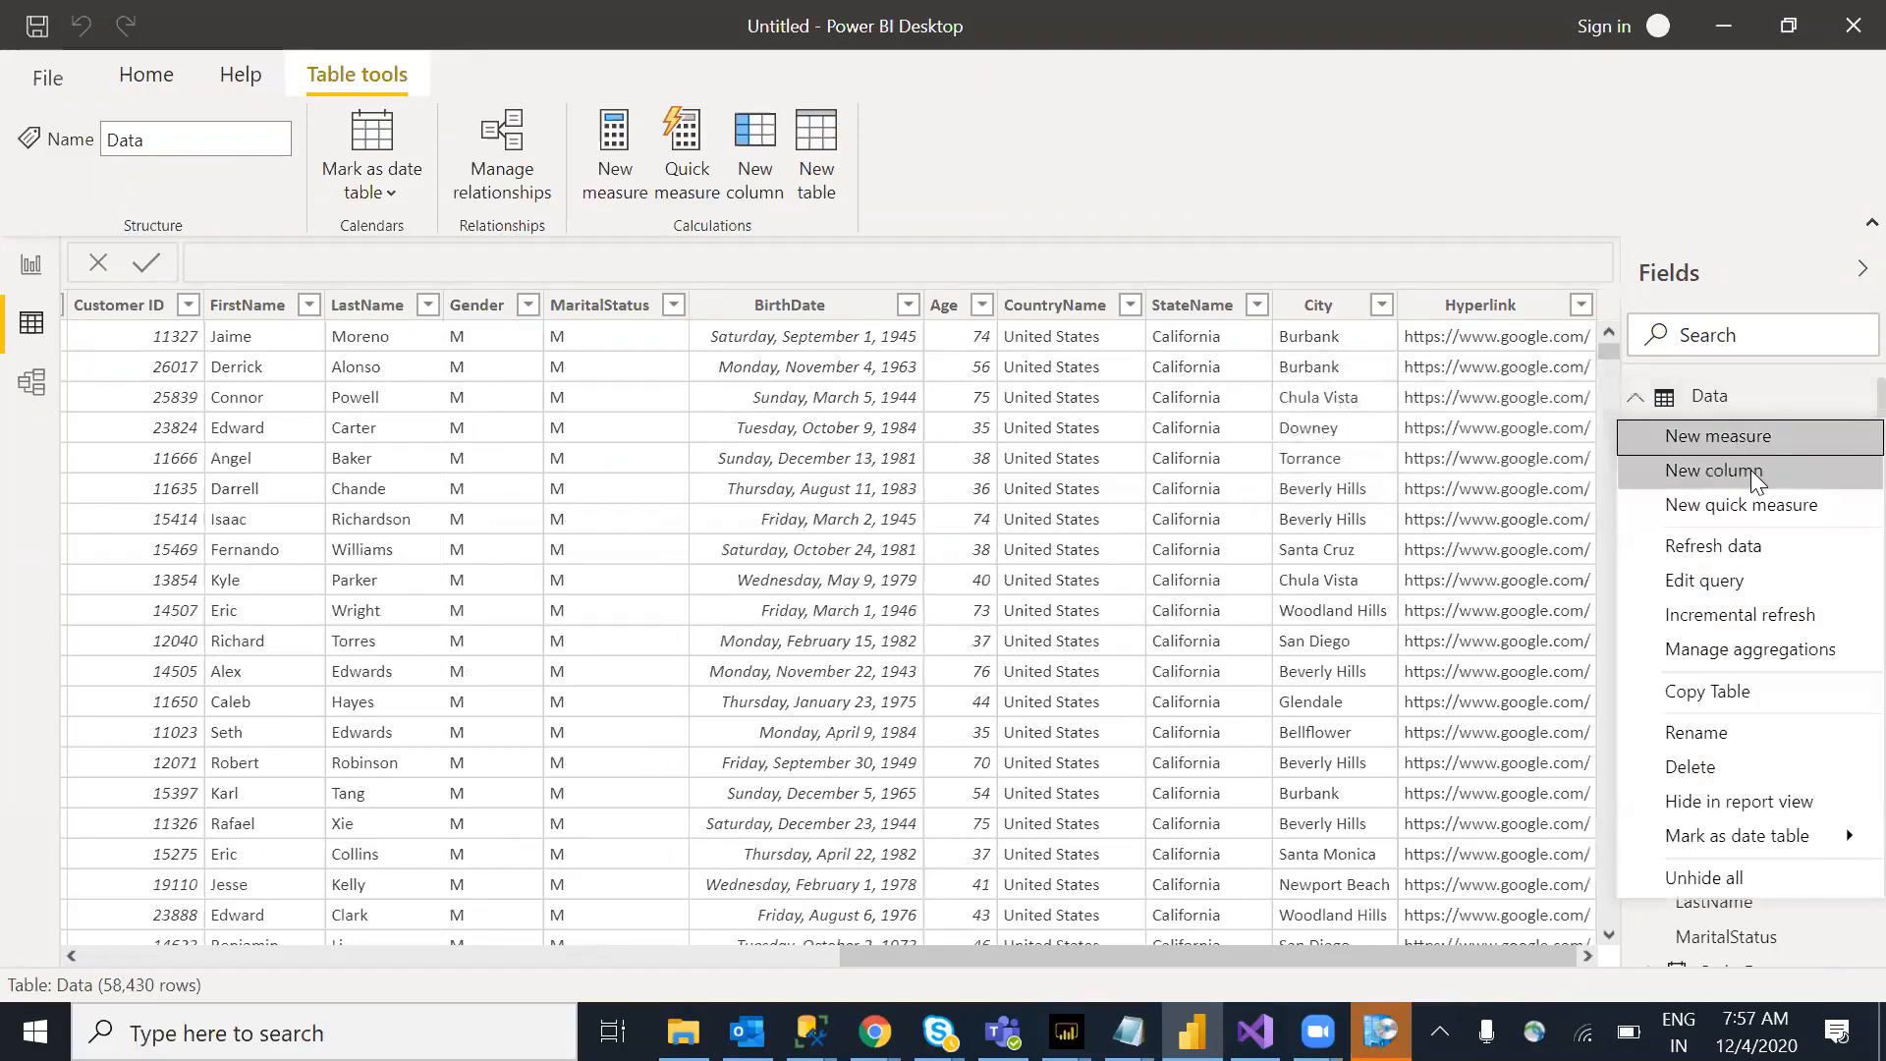
key("Escape")
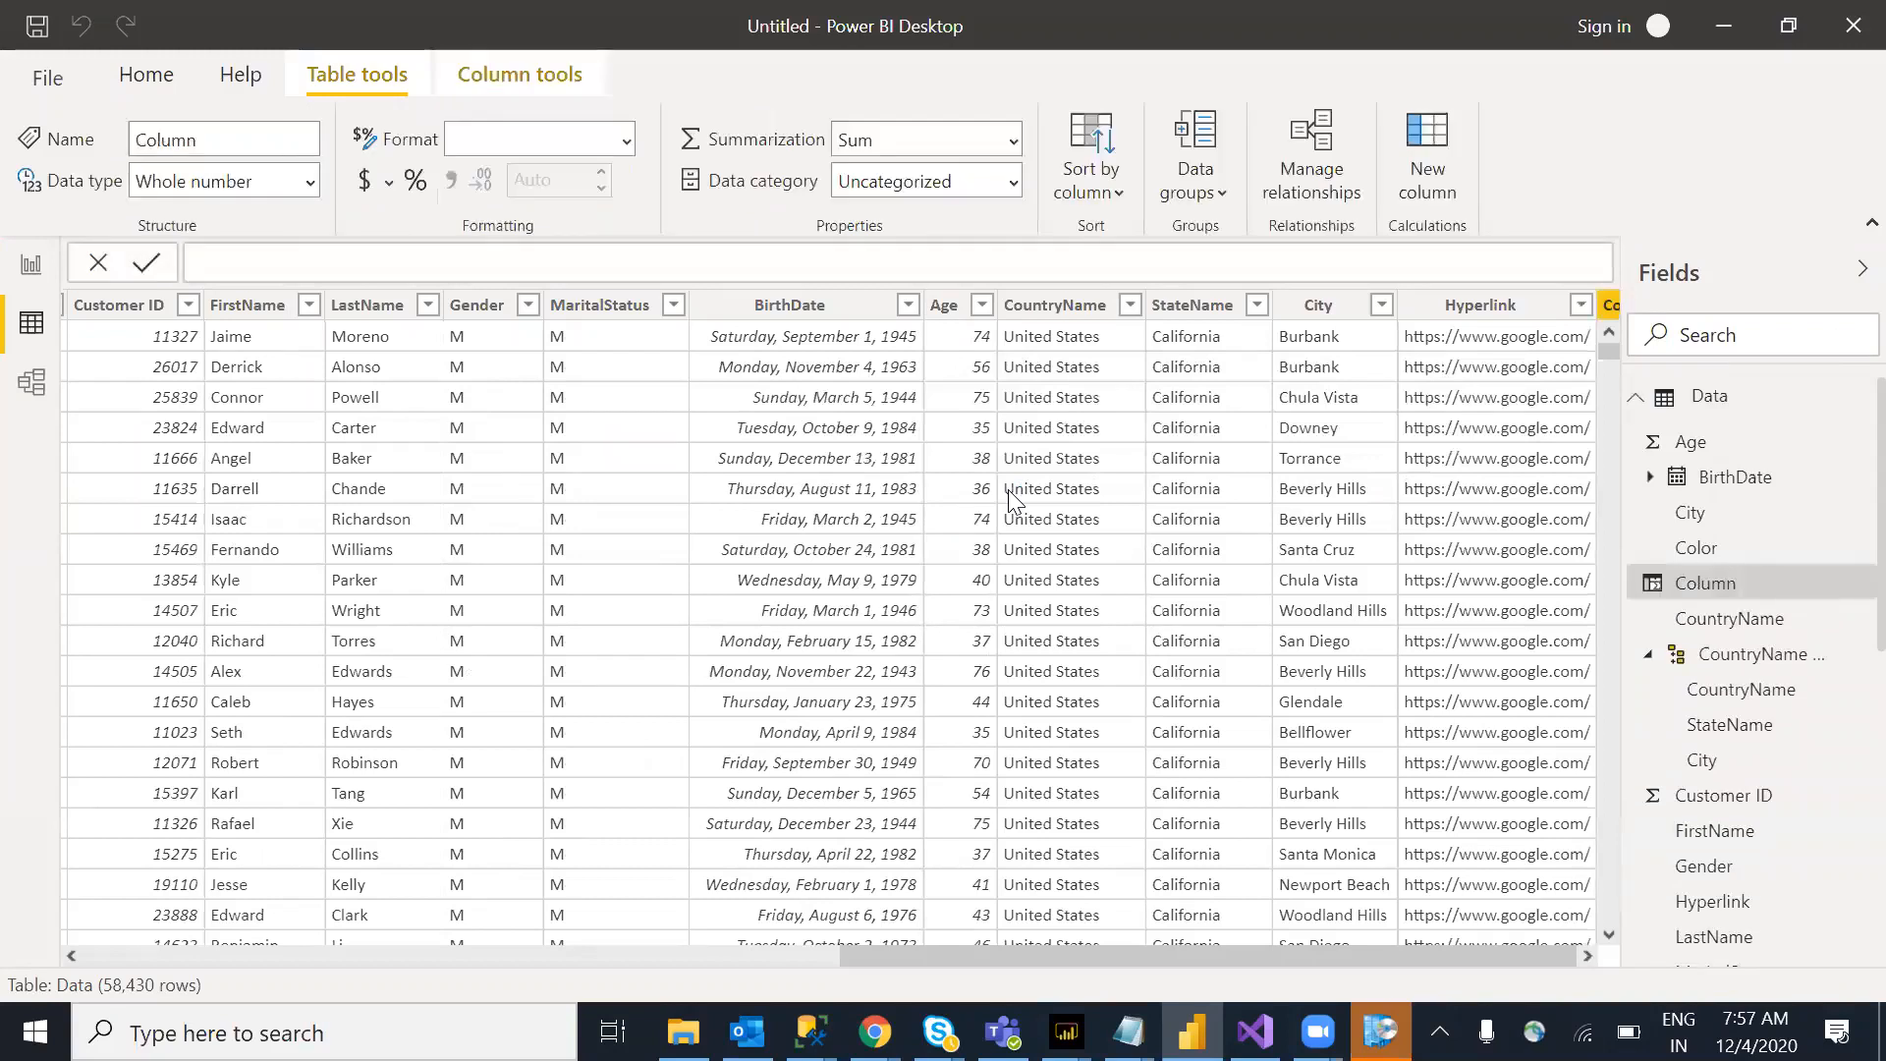
Step: Replace the new column's placeholder formula with year=YEAR(Data[OrderDate]), commit it and check the values further down the table
left_click(300, 270)
left_click_drag(304, 256, 195, 260)
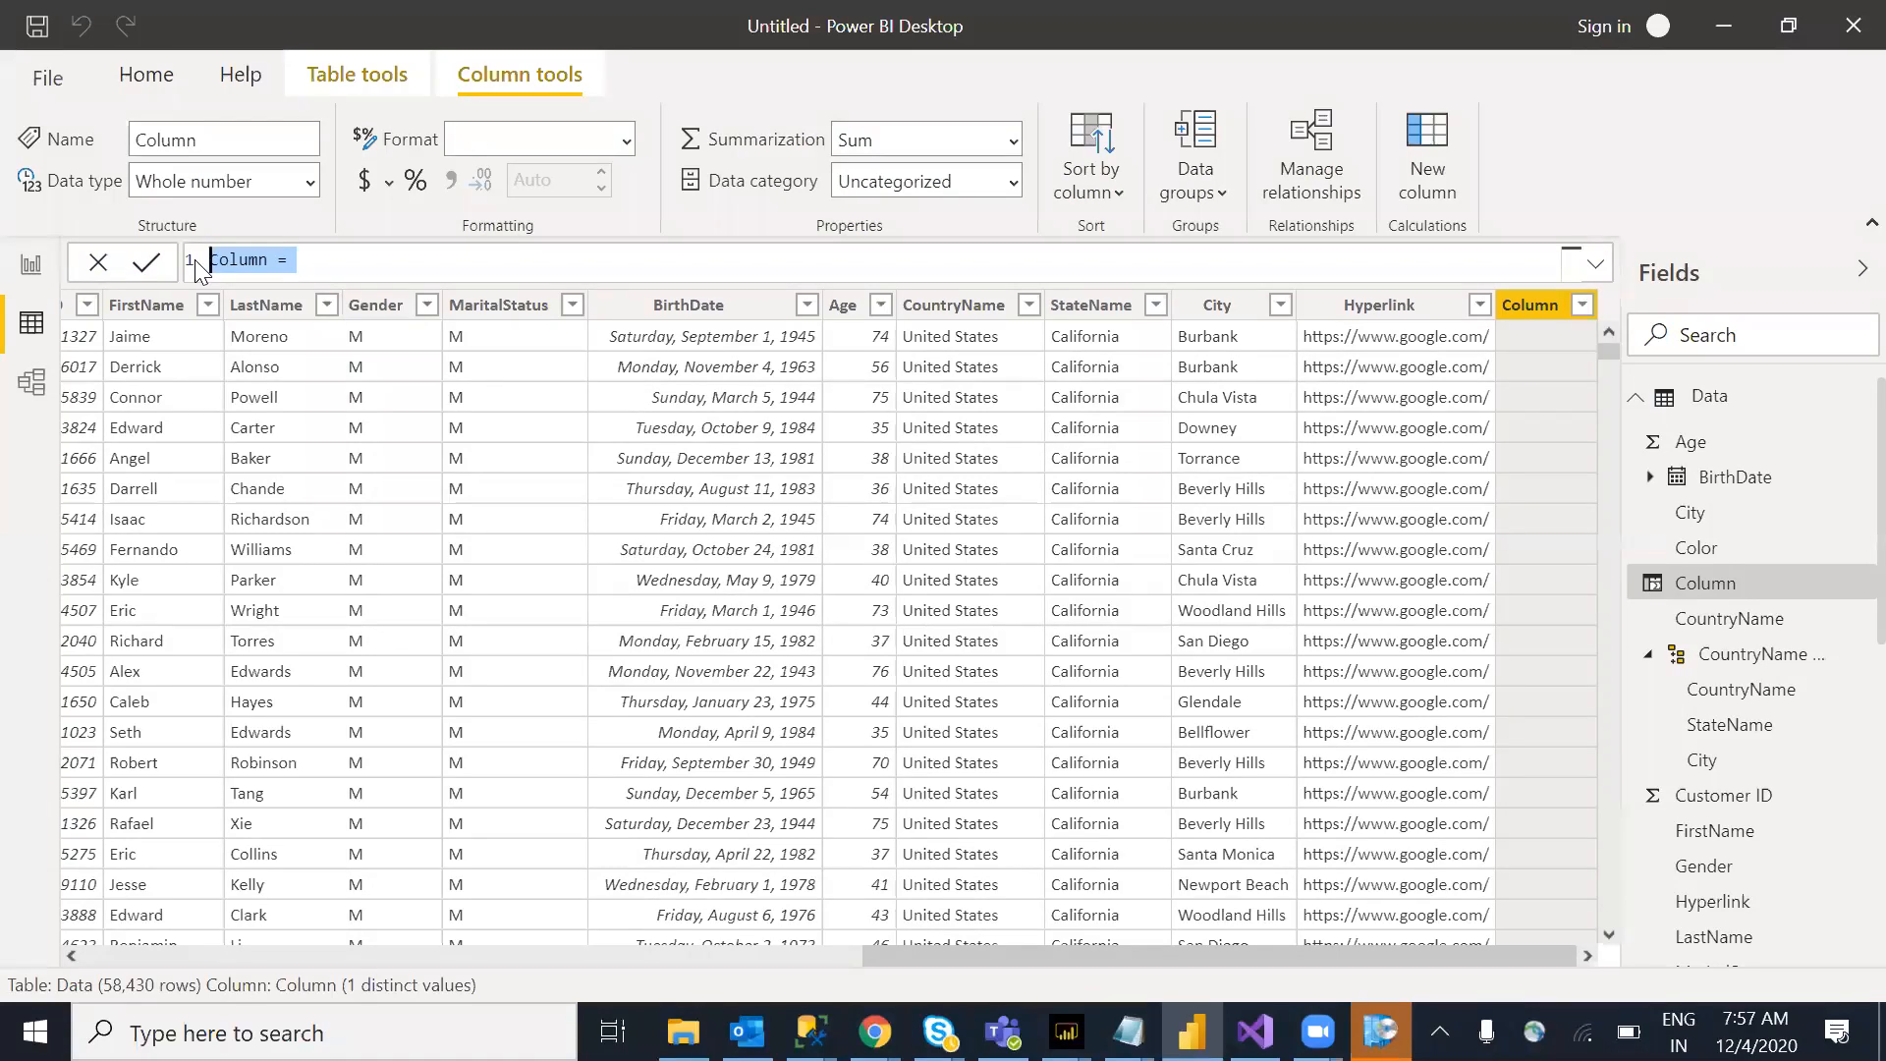
type("year=")
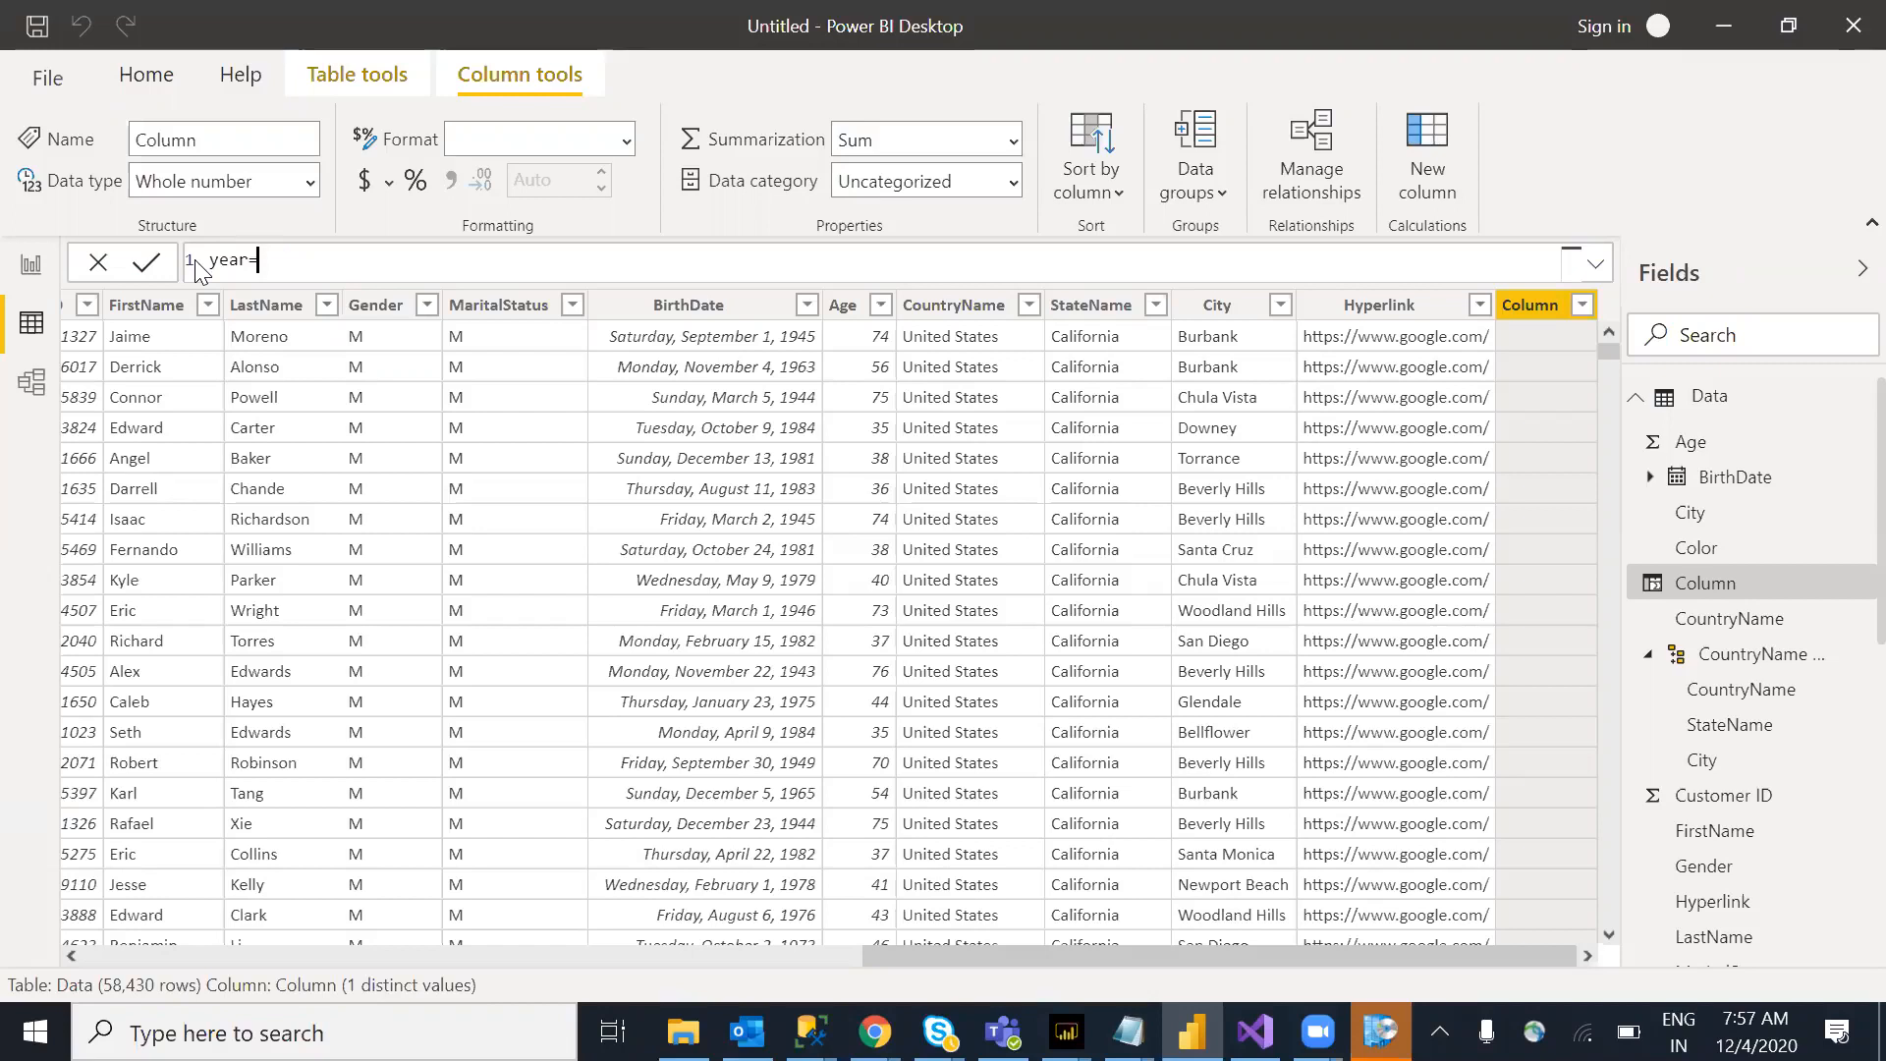
key("BackSpace")
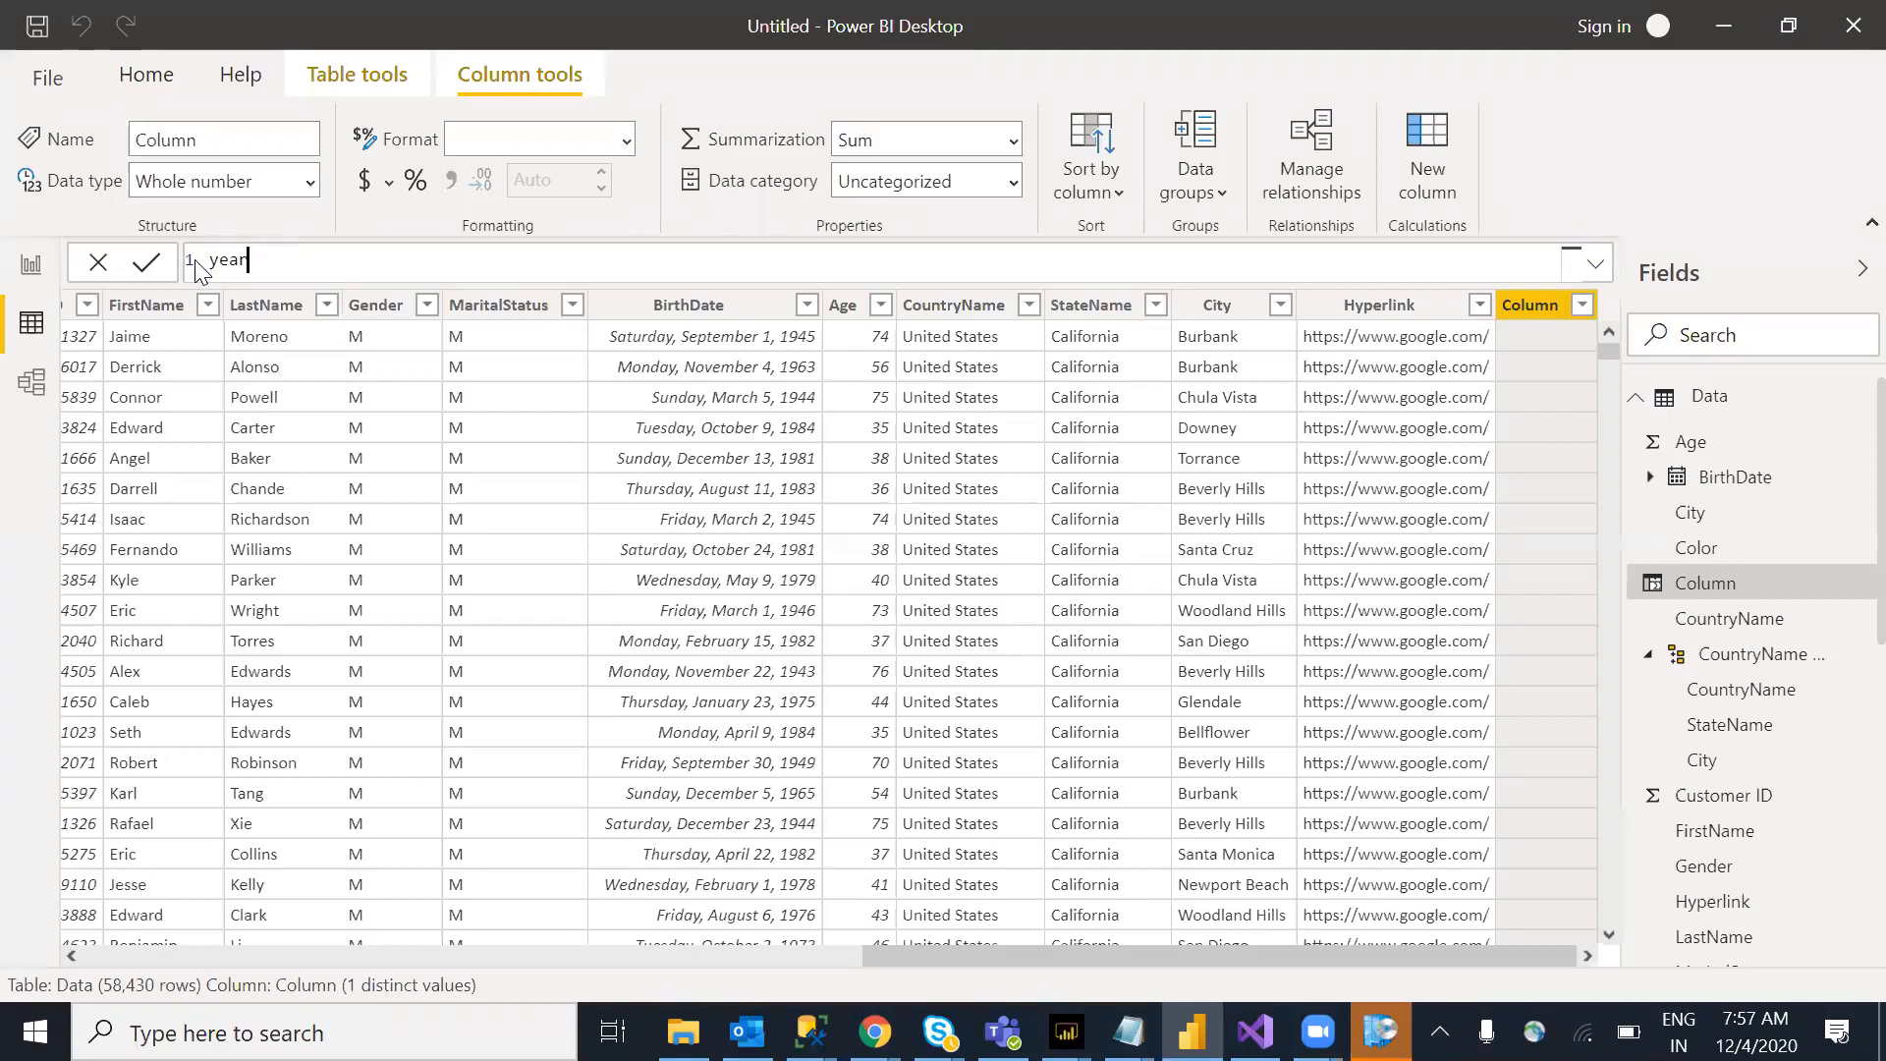
type("=year")
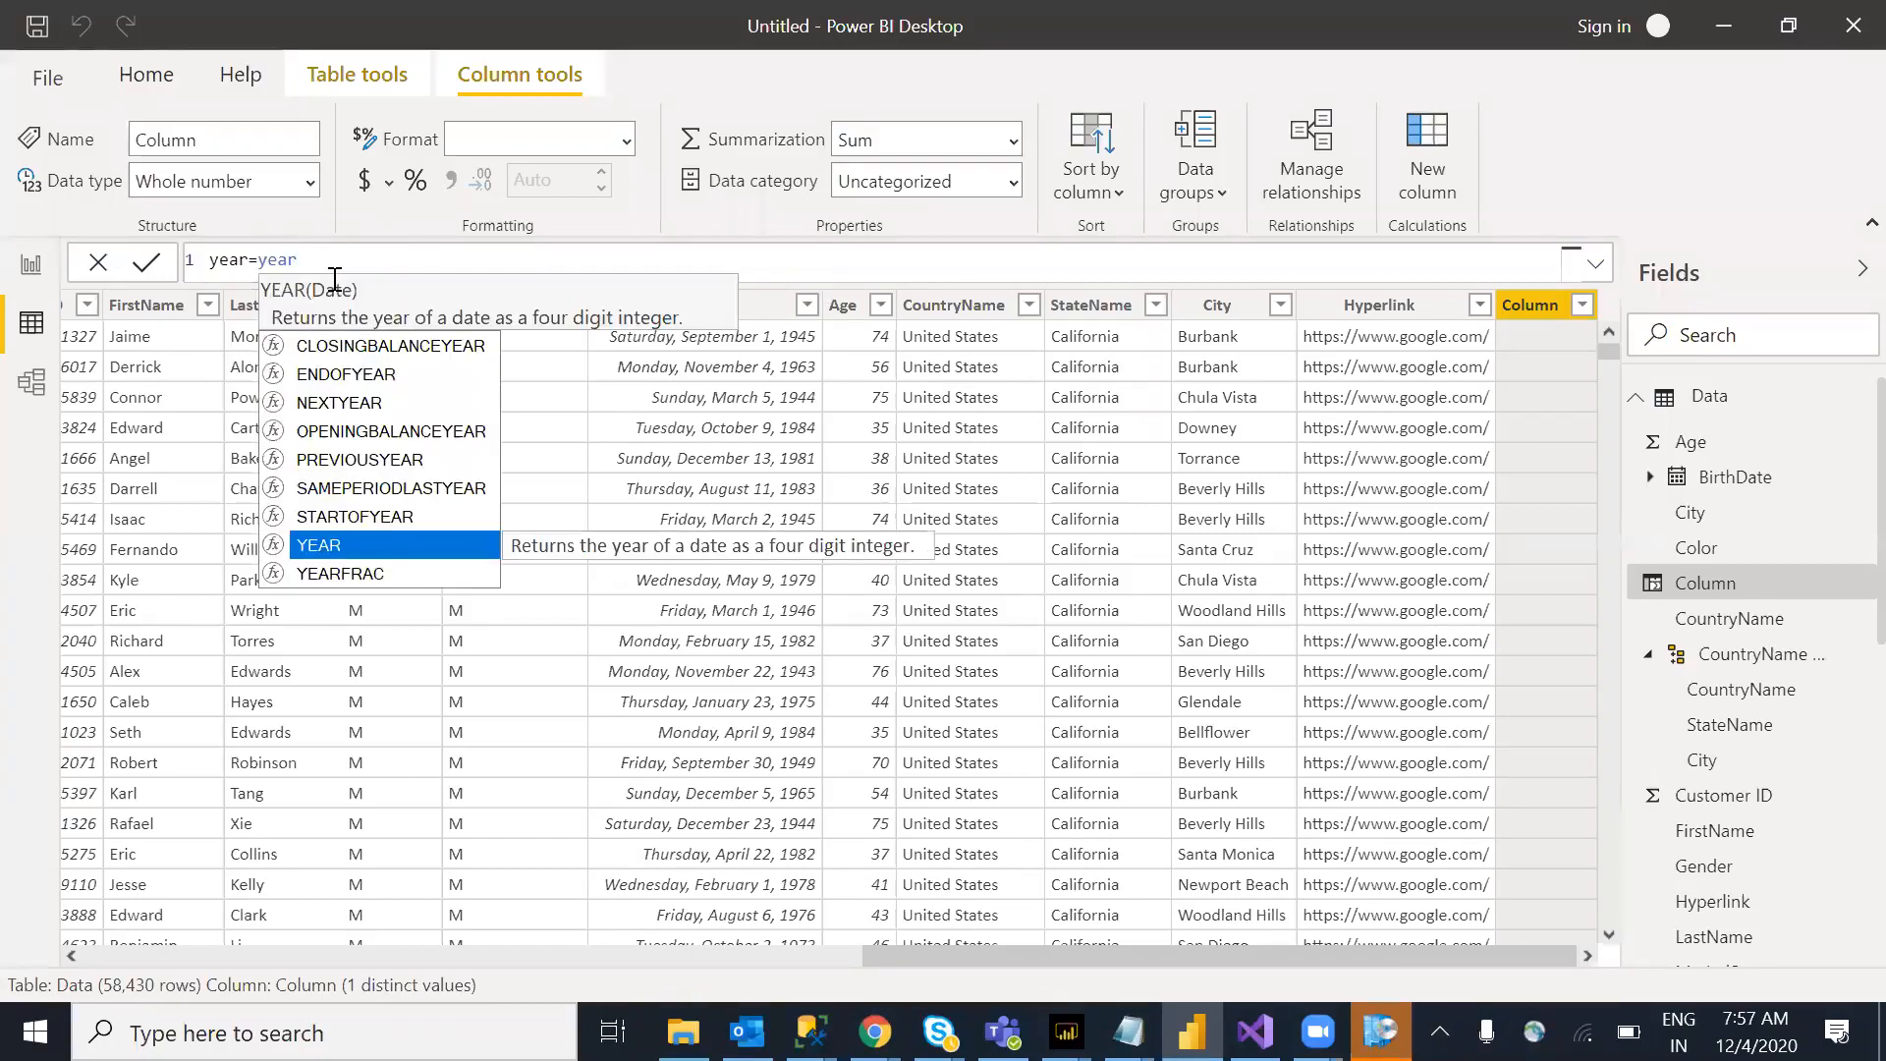
key("Tab")
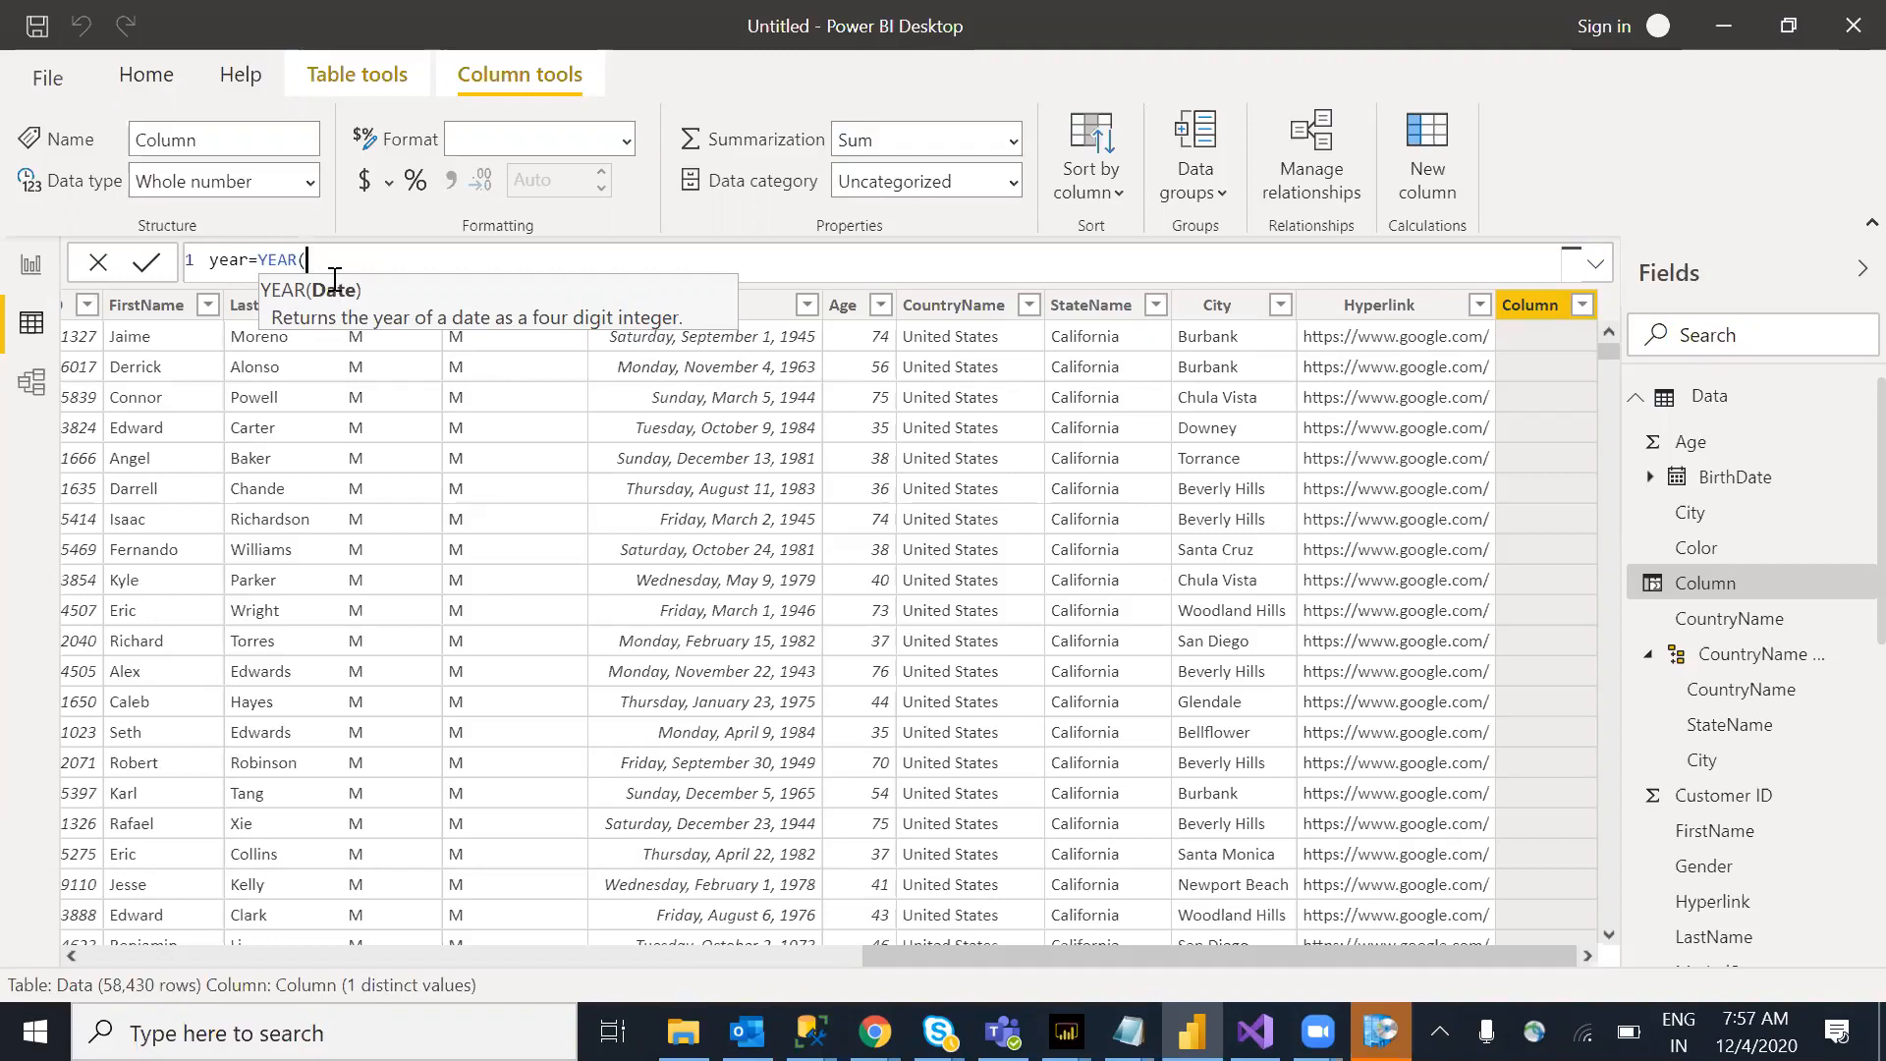
type("ata[orde")
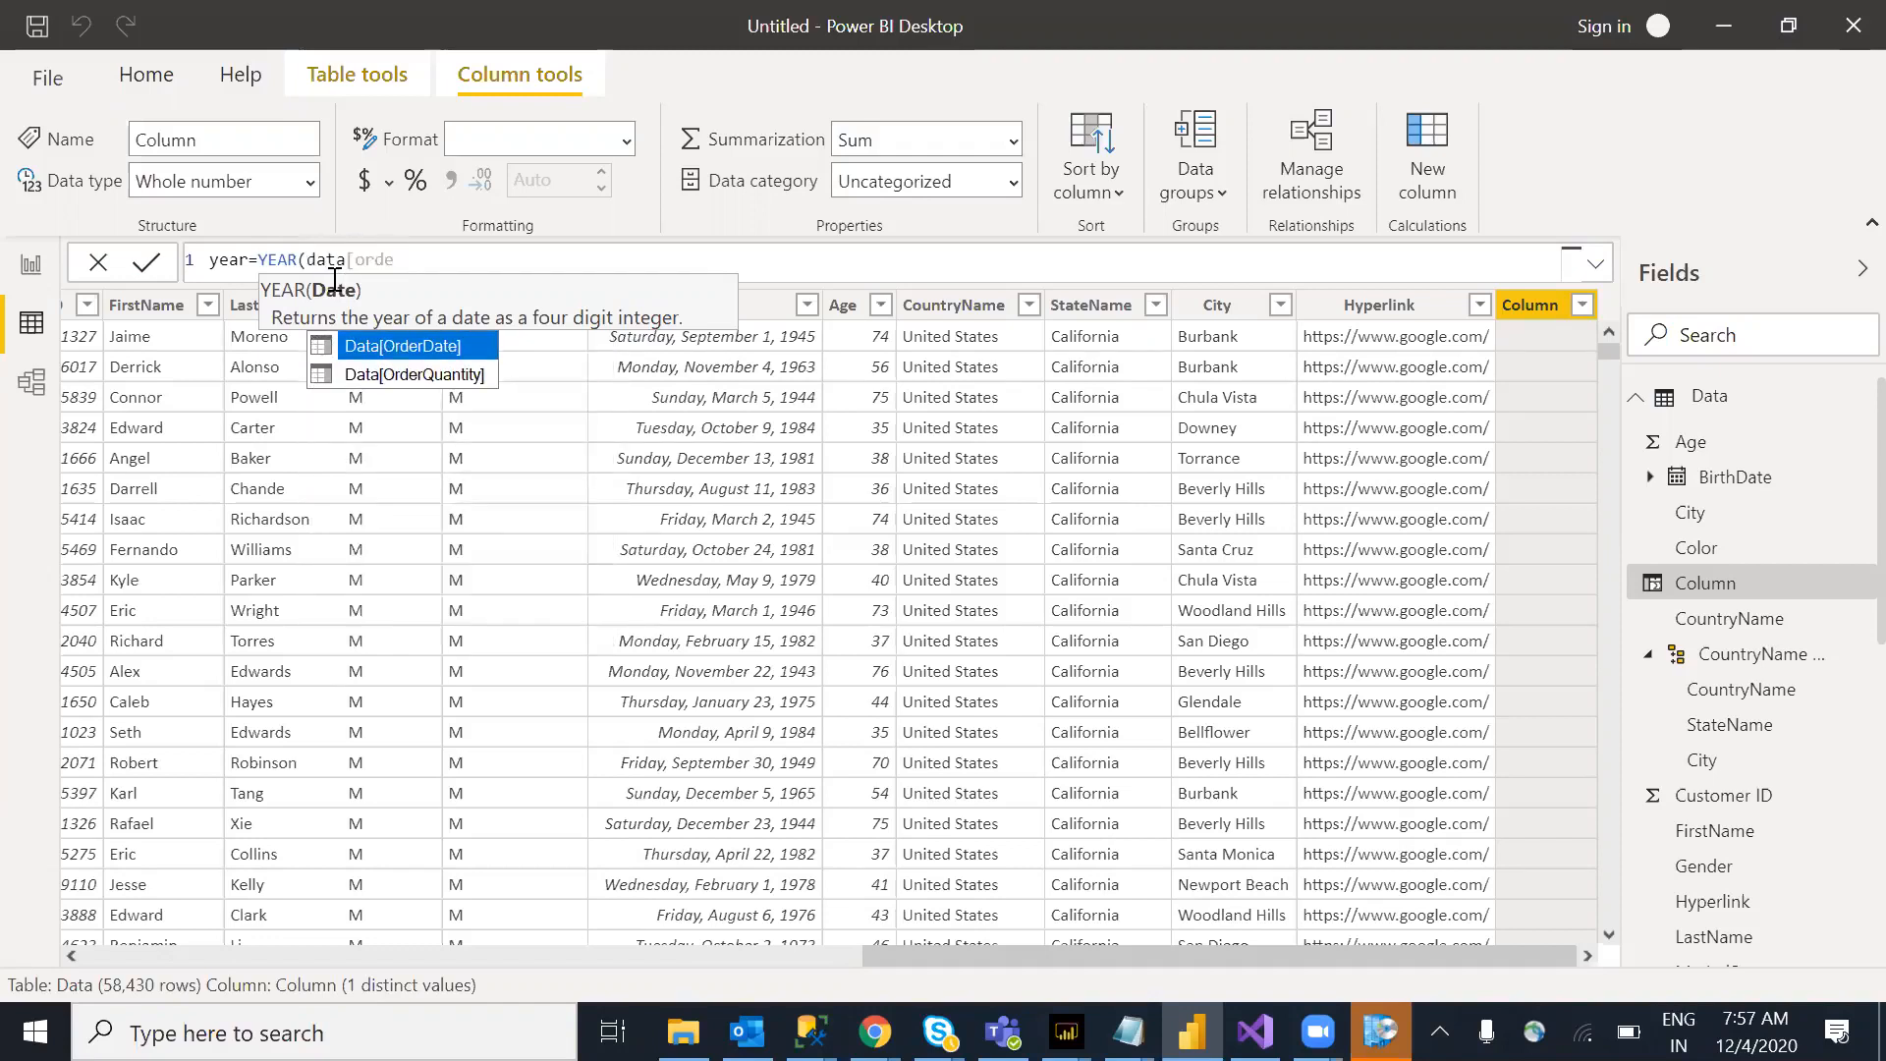
key("Tab")
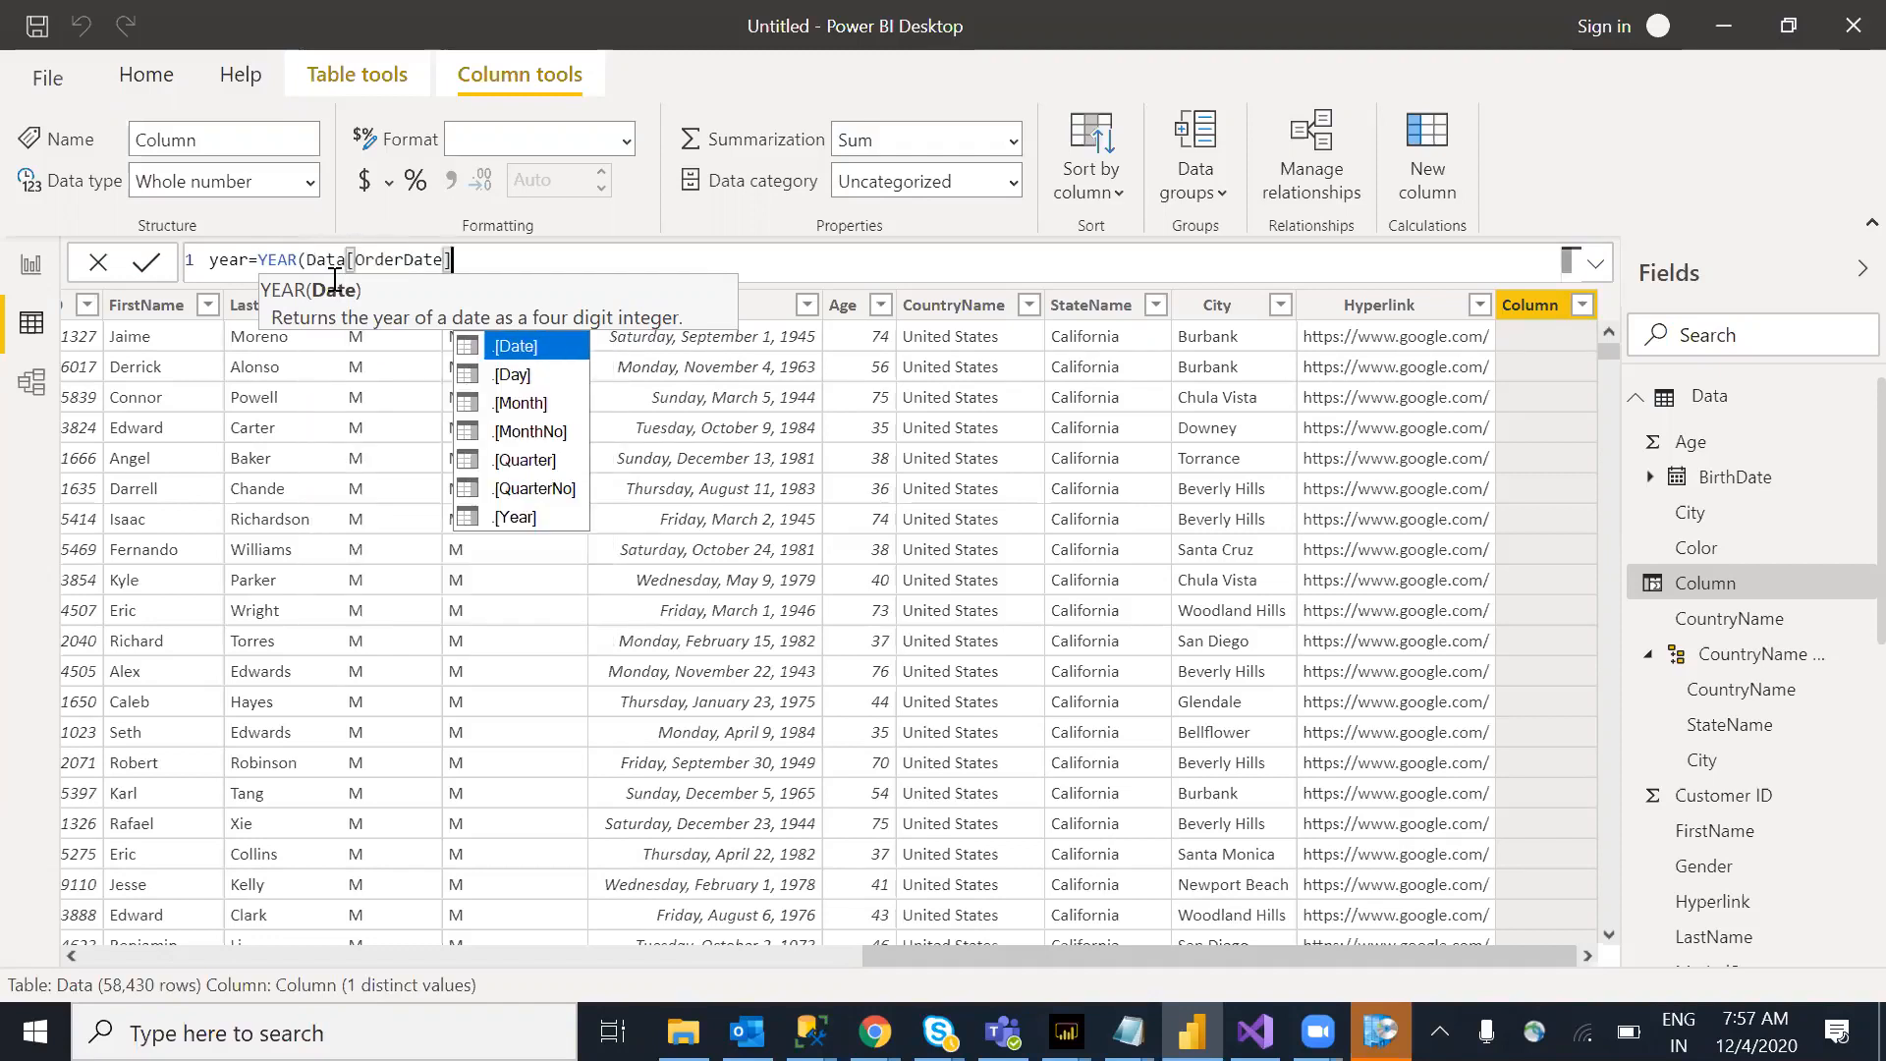
key("Escape")
type(")")
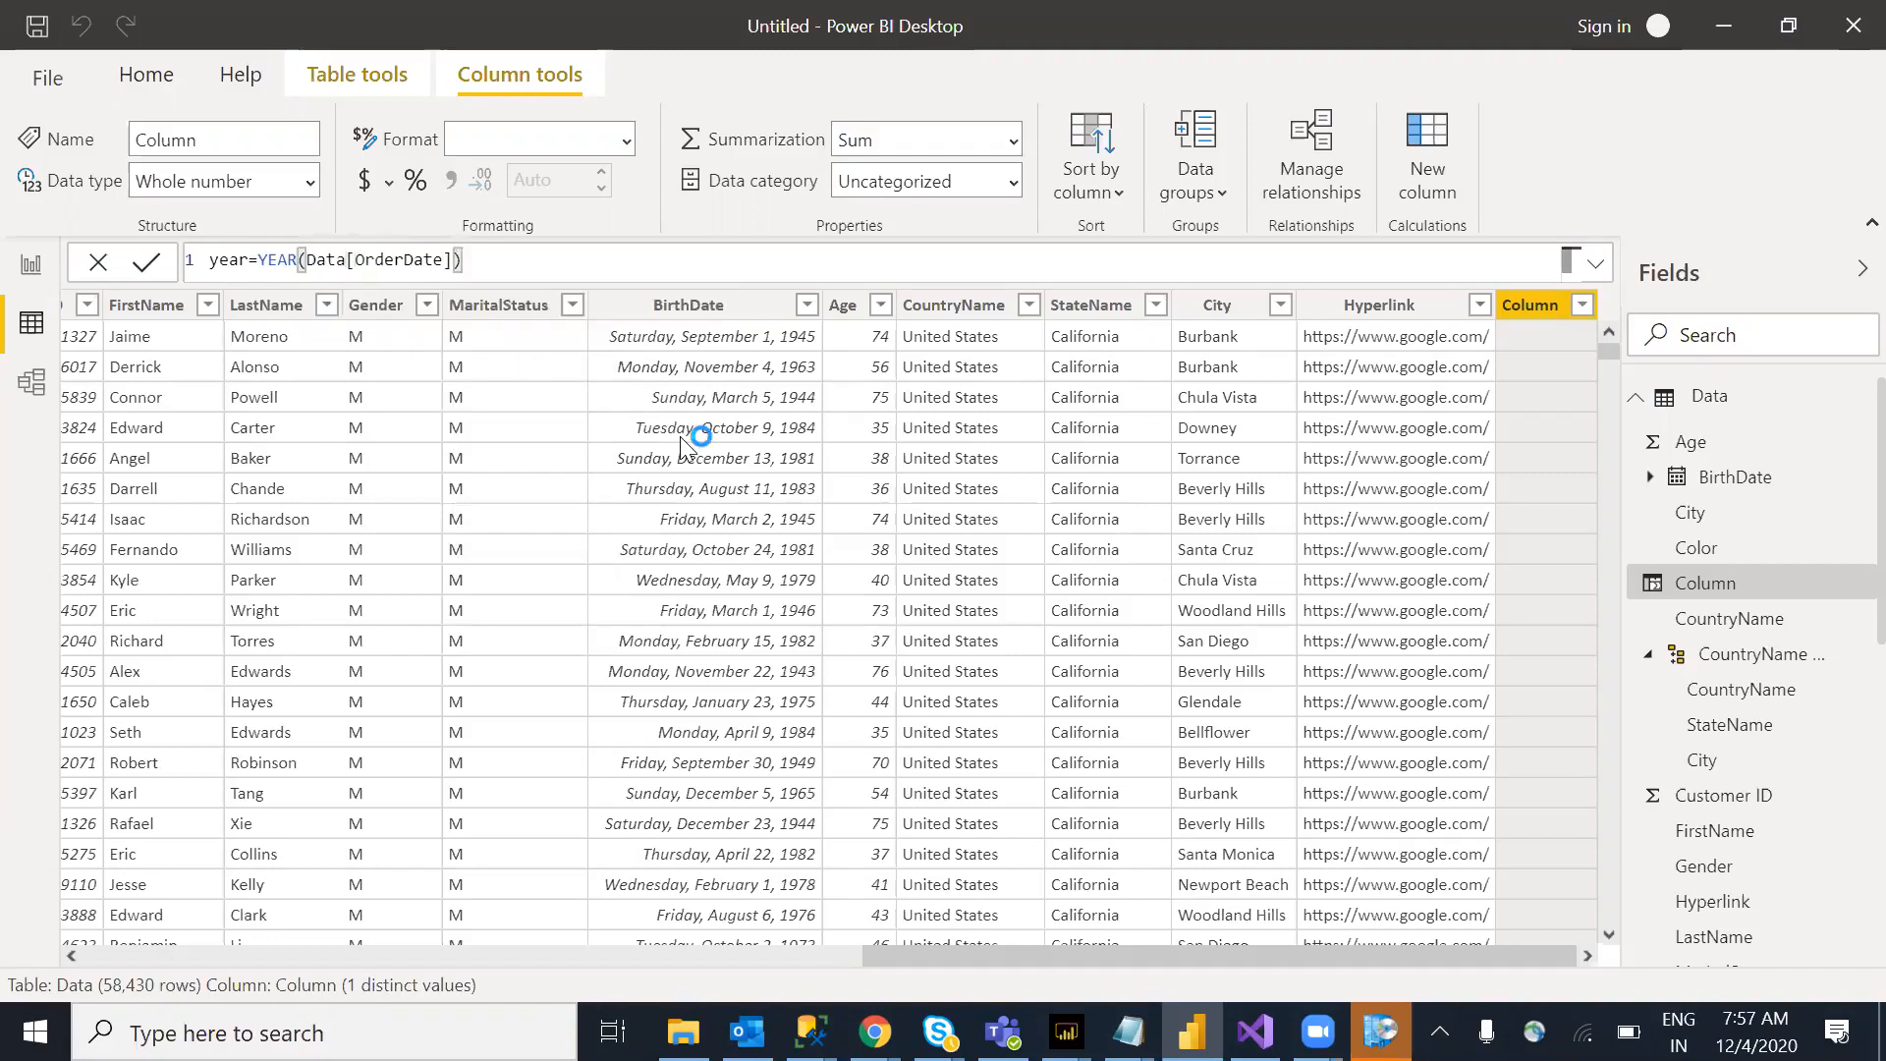
key("Return")
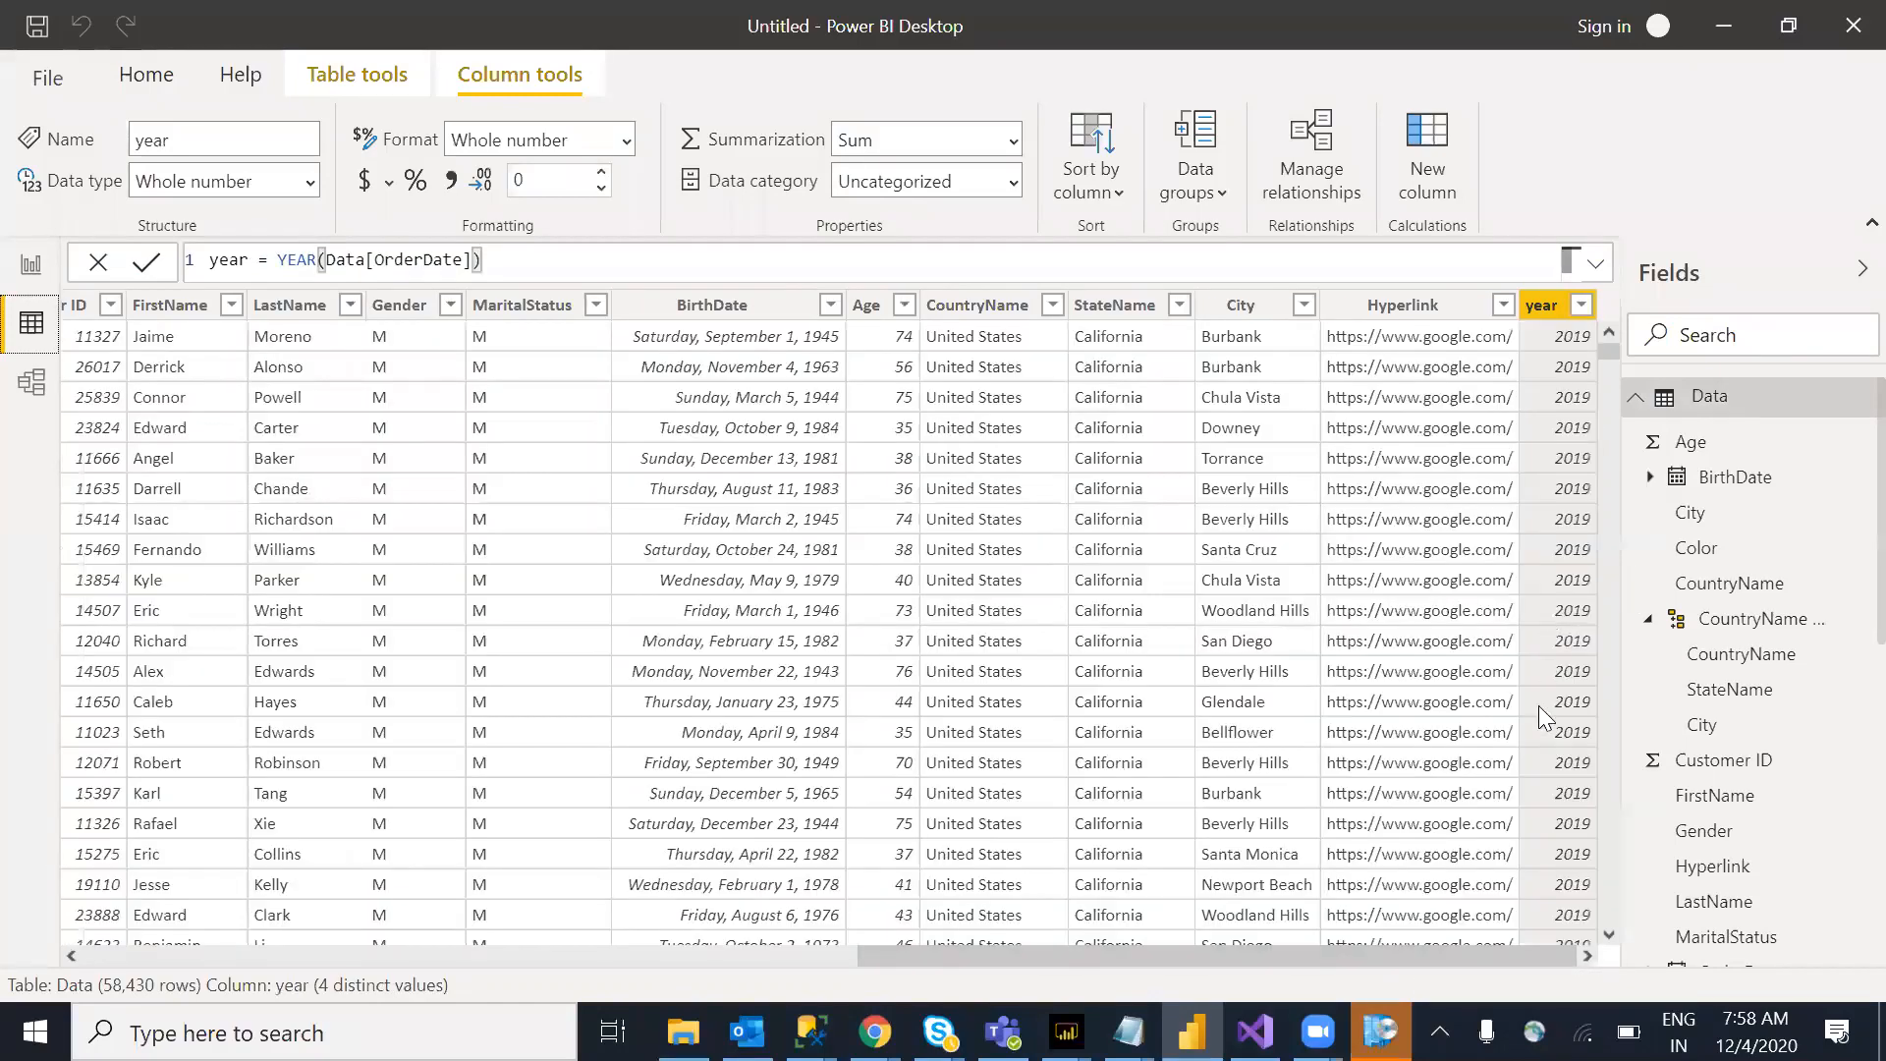
left_click_drag(1605, 352, 1580, 611)
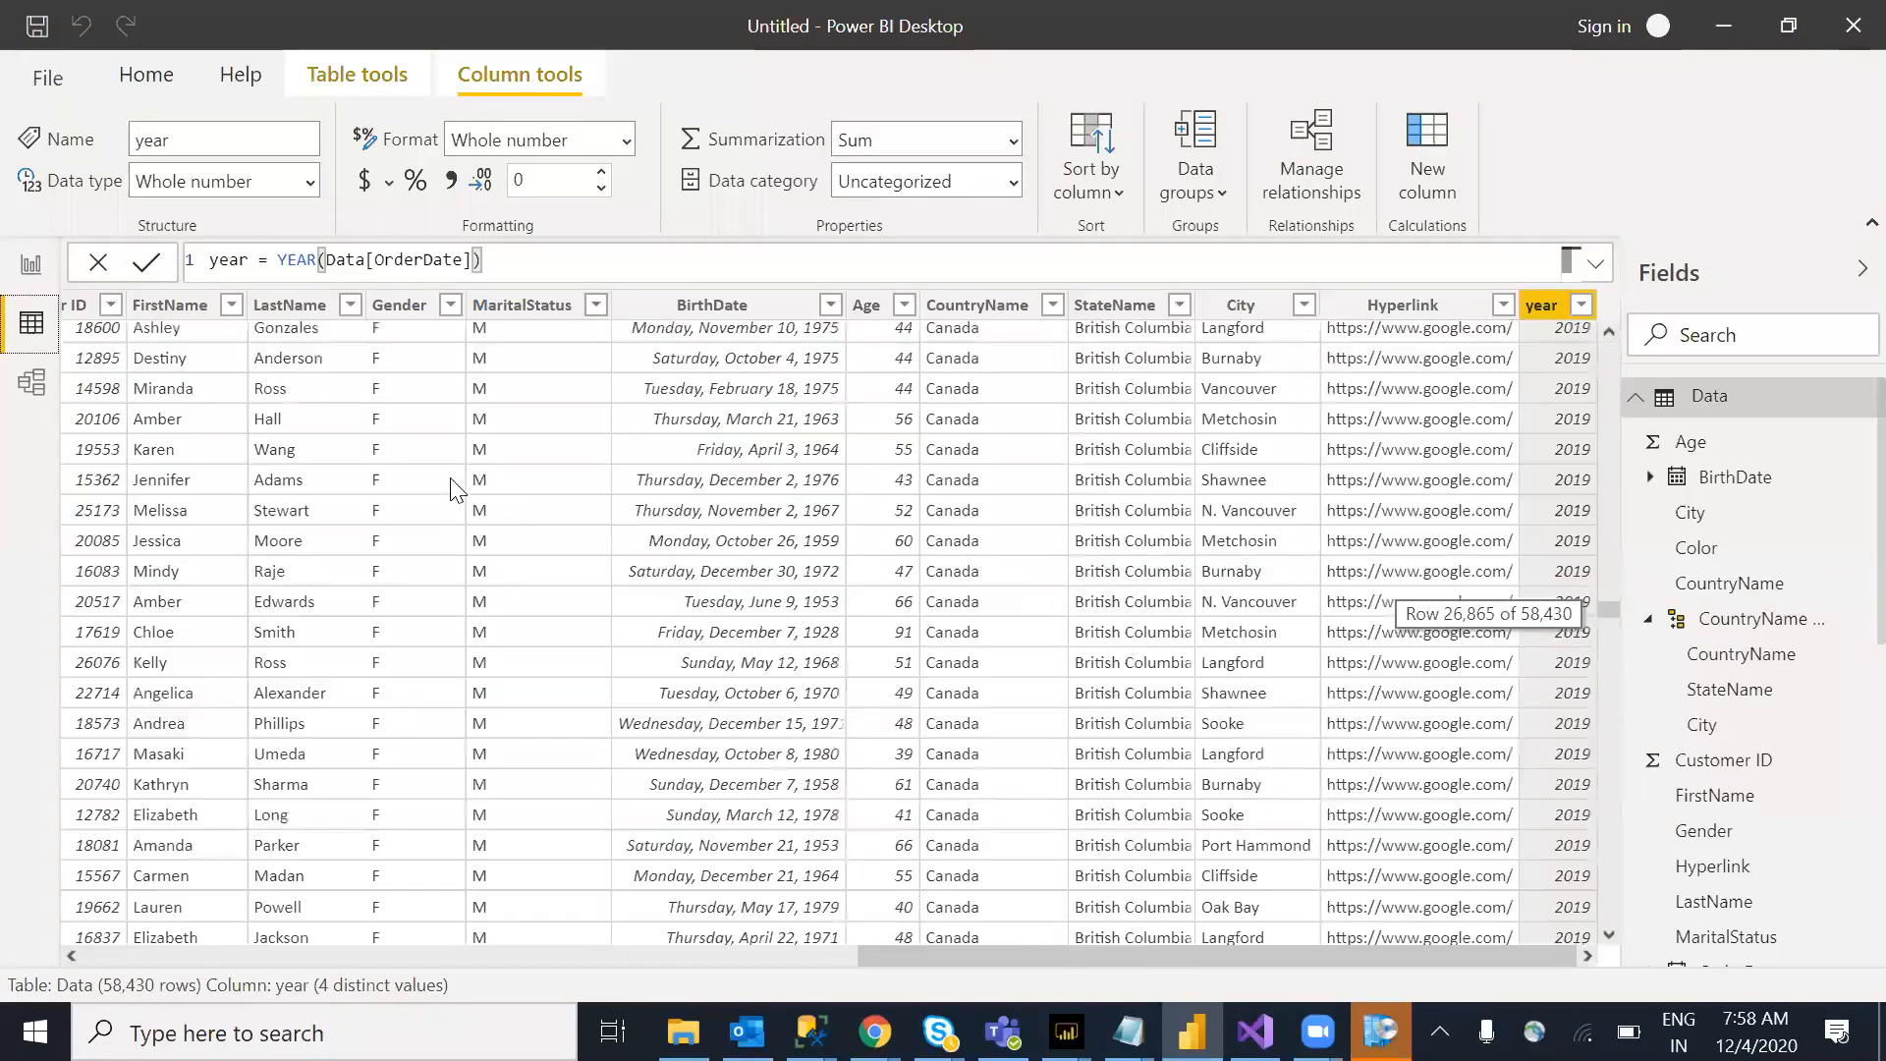
Step: Return to report page Page 3 and move the matrix visual to the page's left edge
left_click(32, 273)
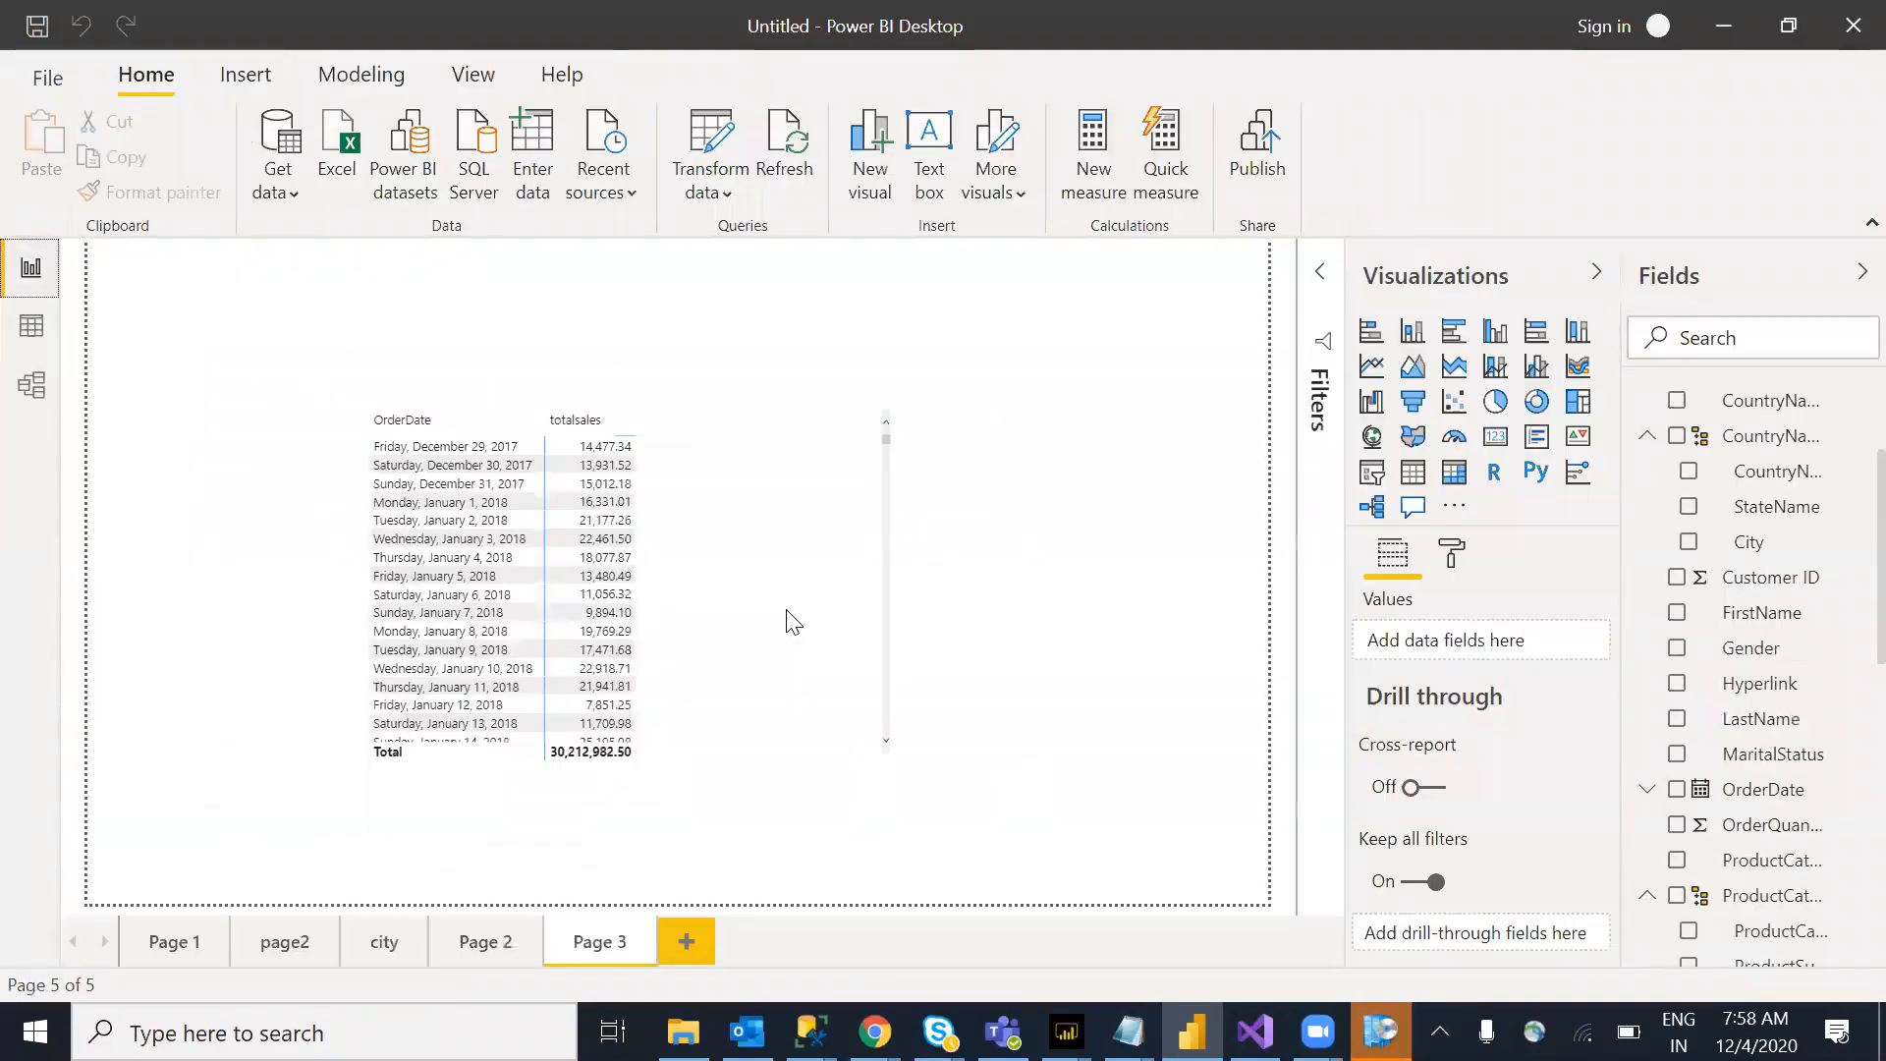
left_click_drag(349, 589, 71, 559)
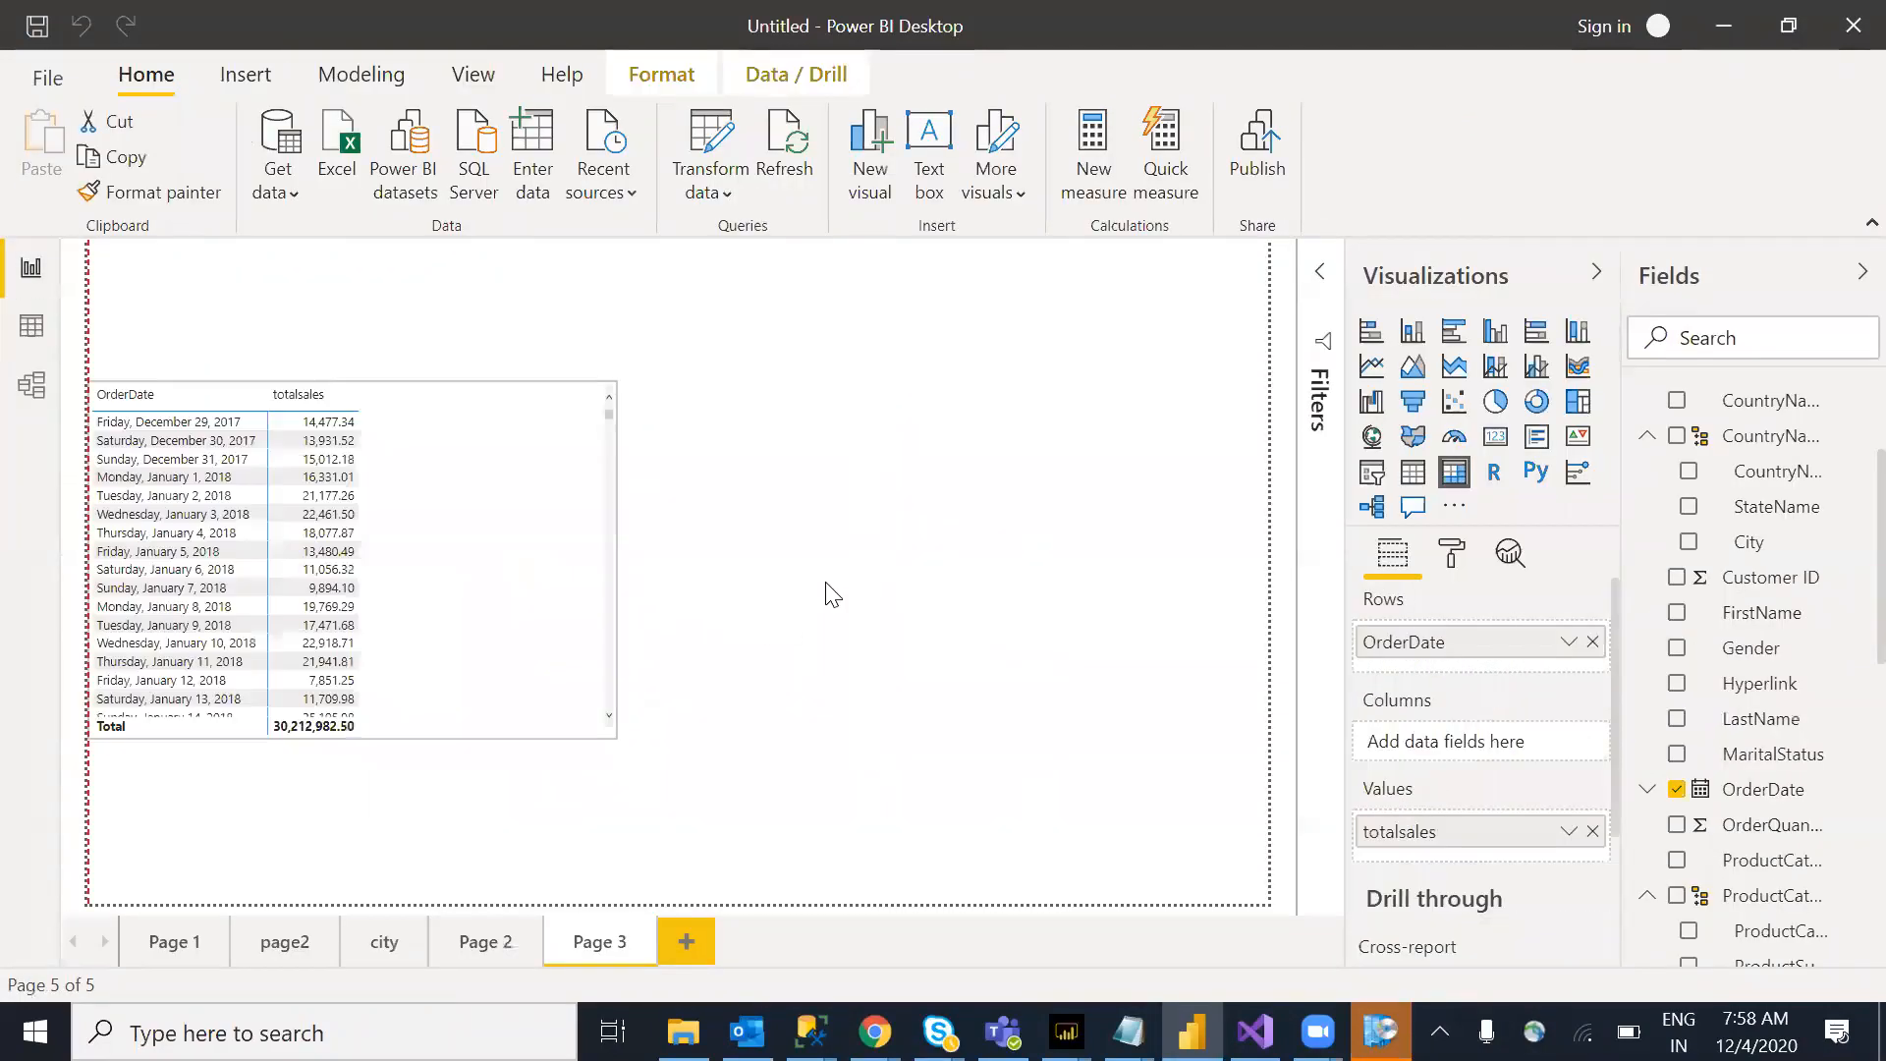
left_click(1283, 468)
Step: Add a clustered column chart beside the matrix, with the year column as axis and totalsales as values
left_click(1498, 332)
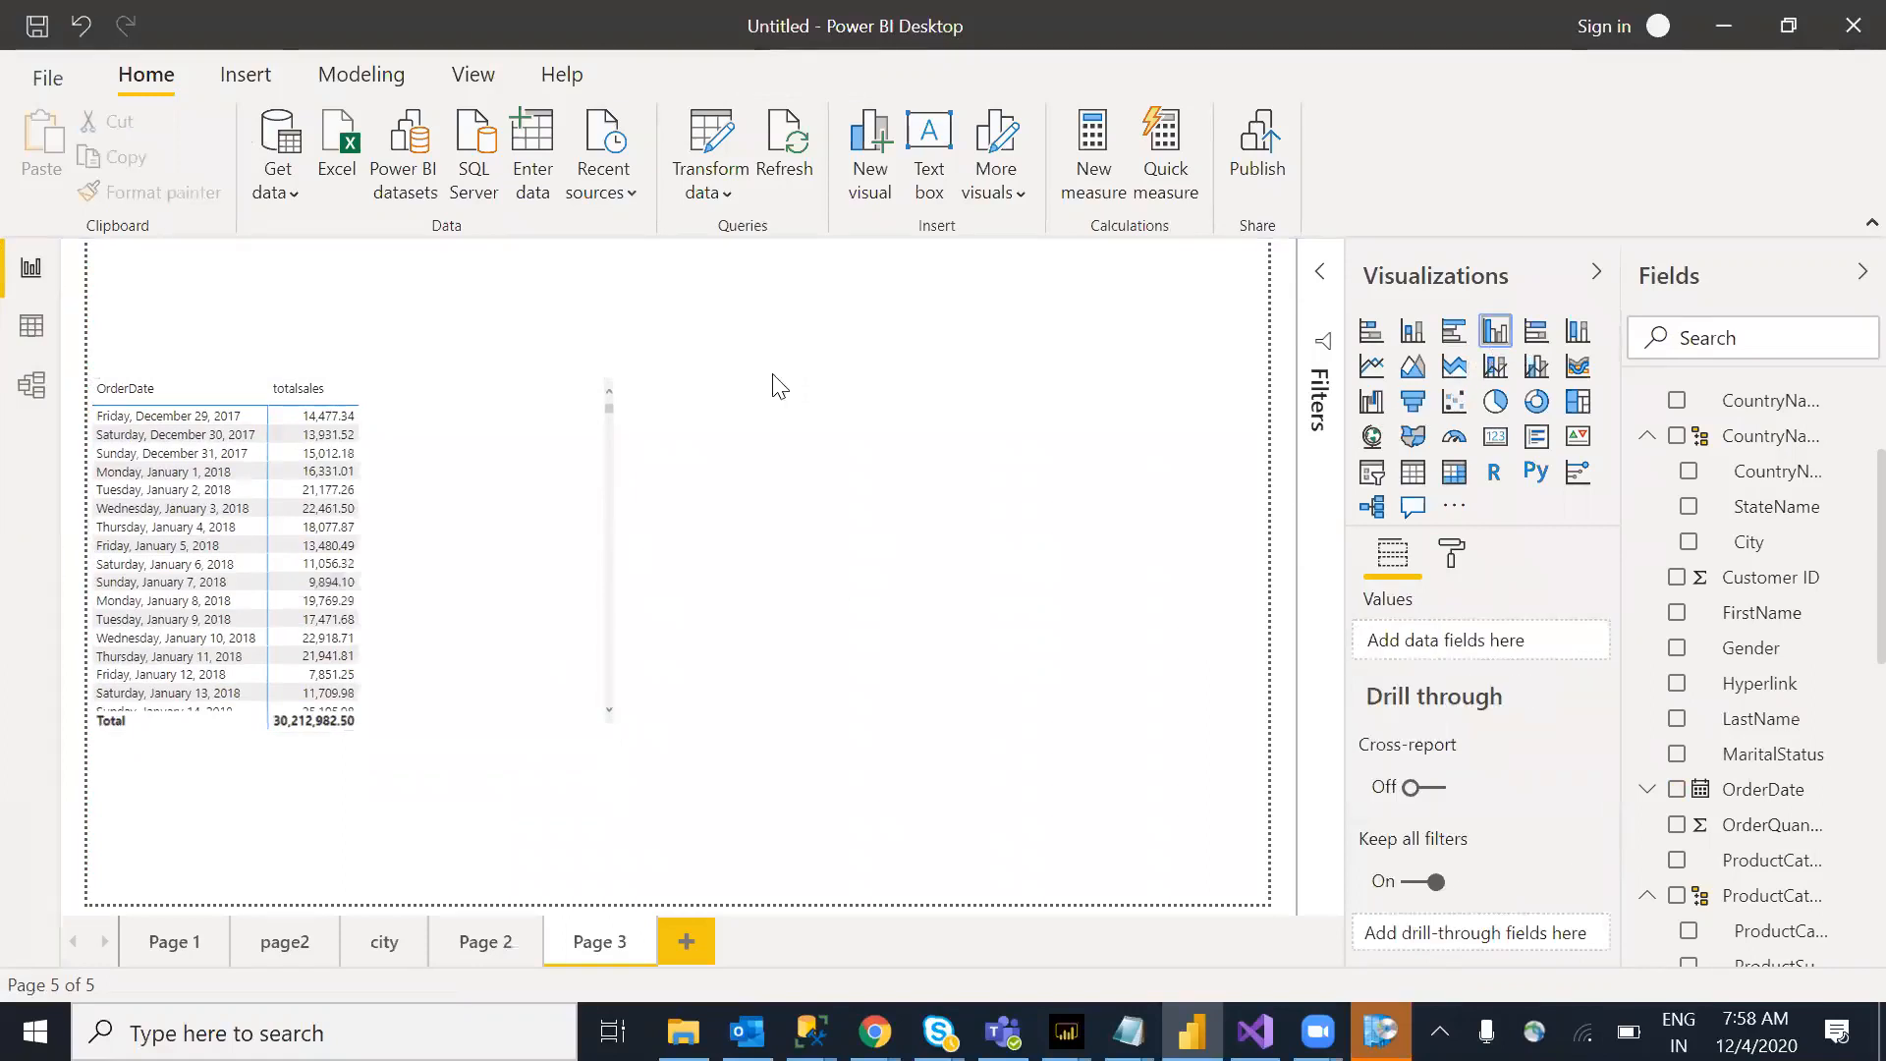
left_click_drag(520, 783, 1114, 387)
scroll(1847, 577, "down", 10)
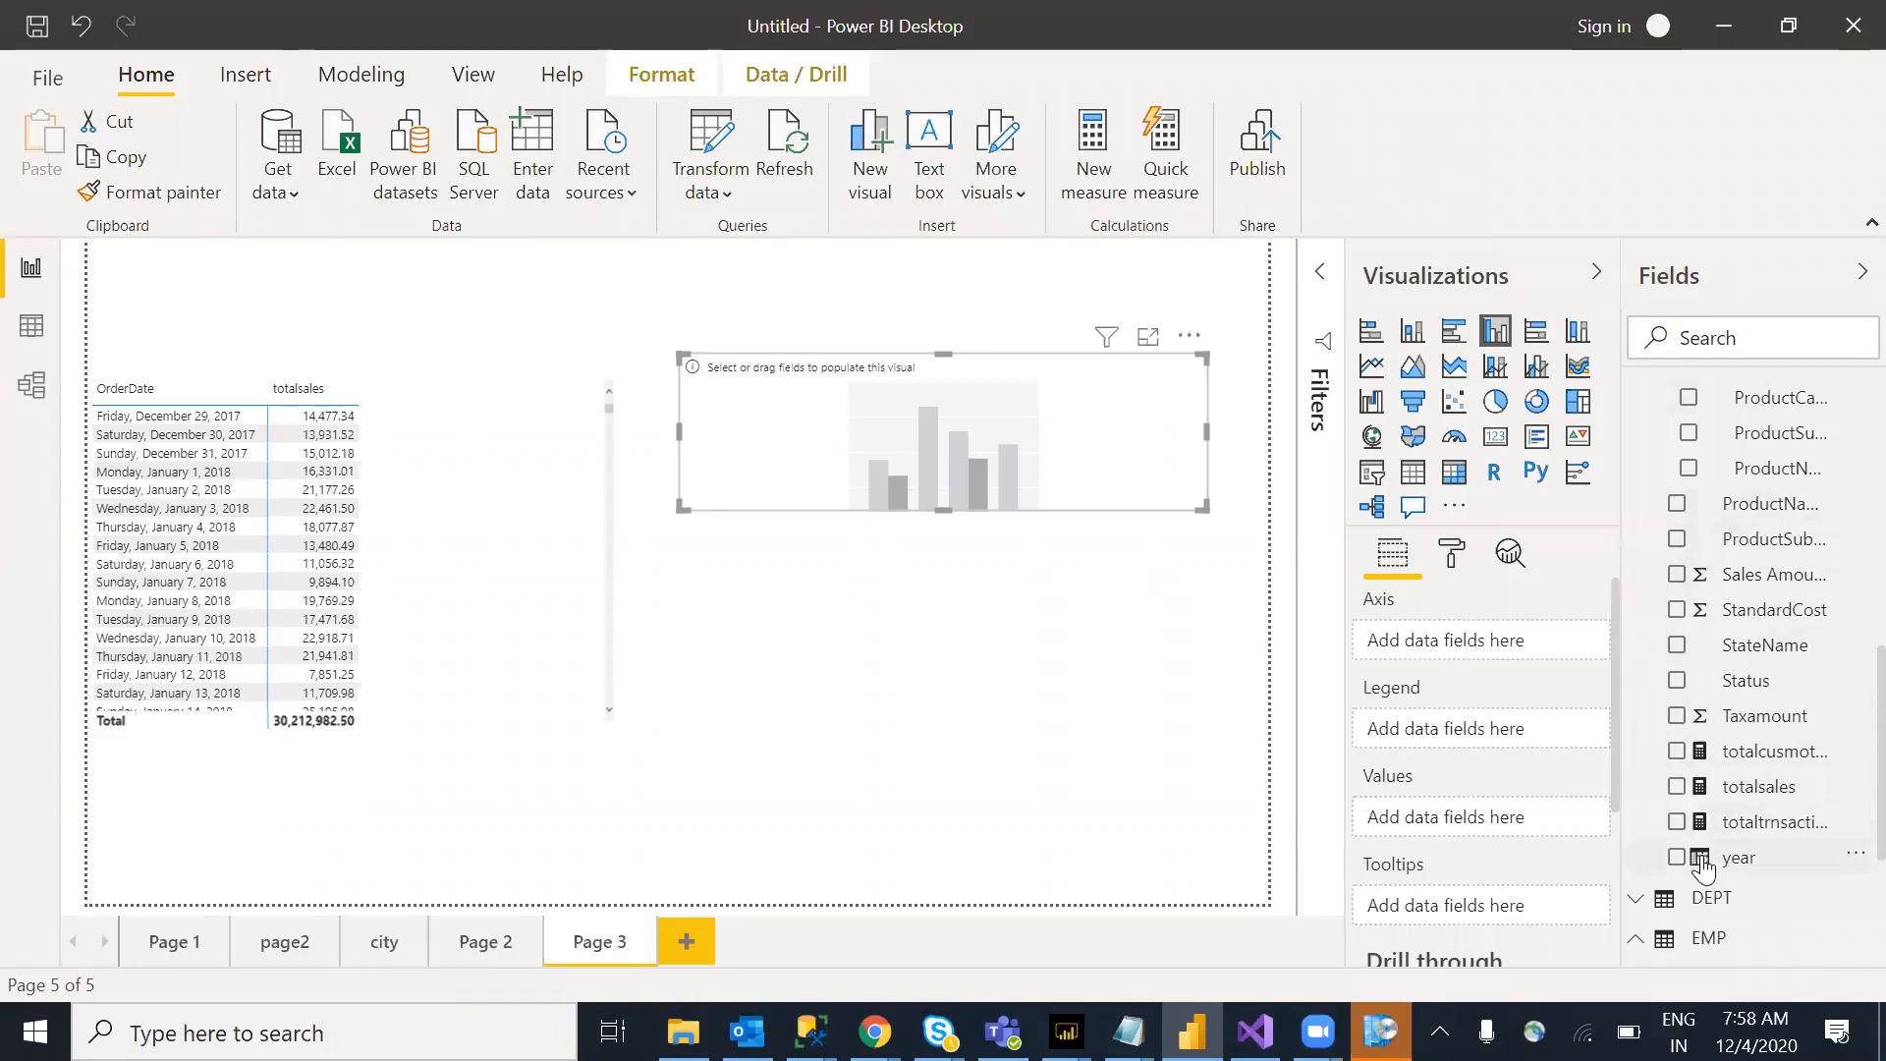
left_click_drag(1631, 801, 1483, 635)
left_click_drag(1764, 791, 1509, 833)
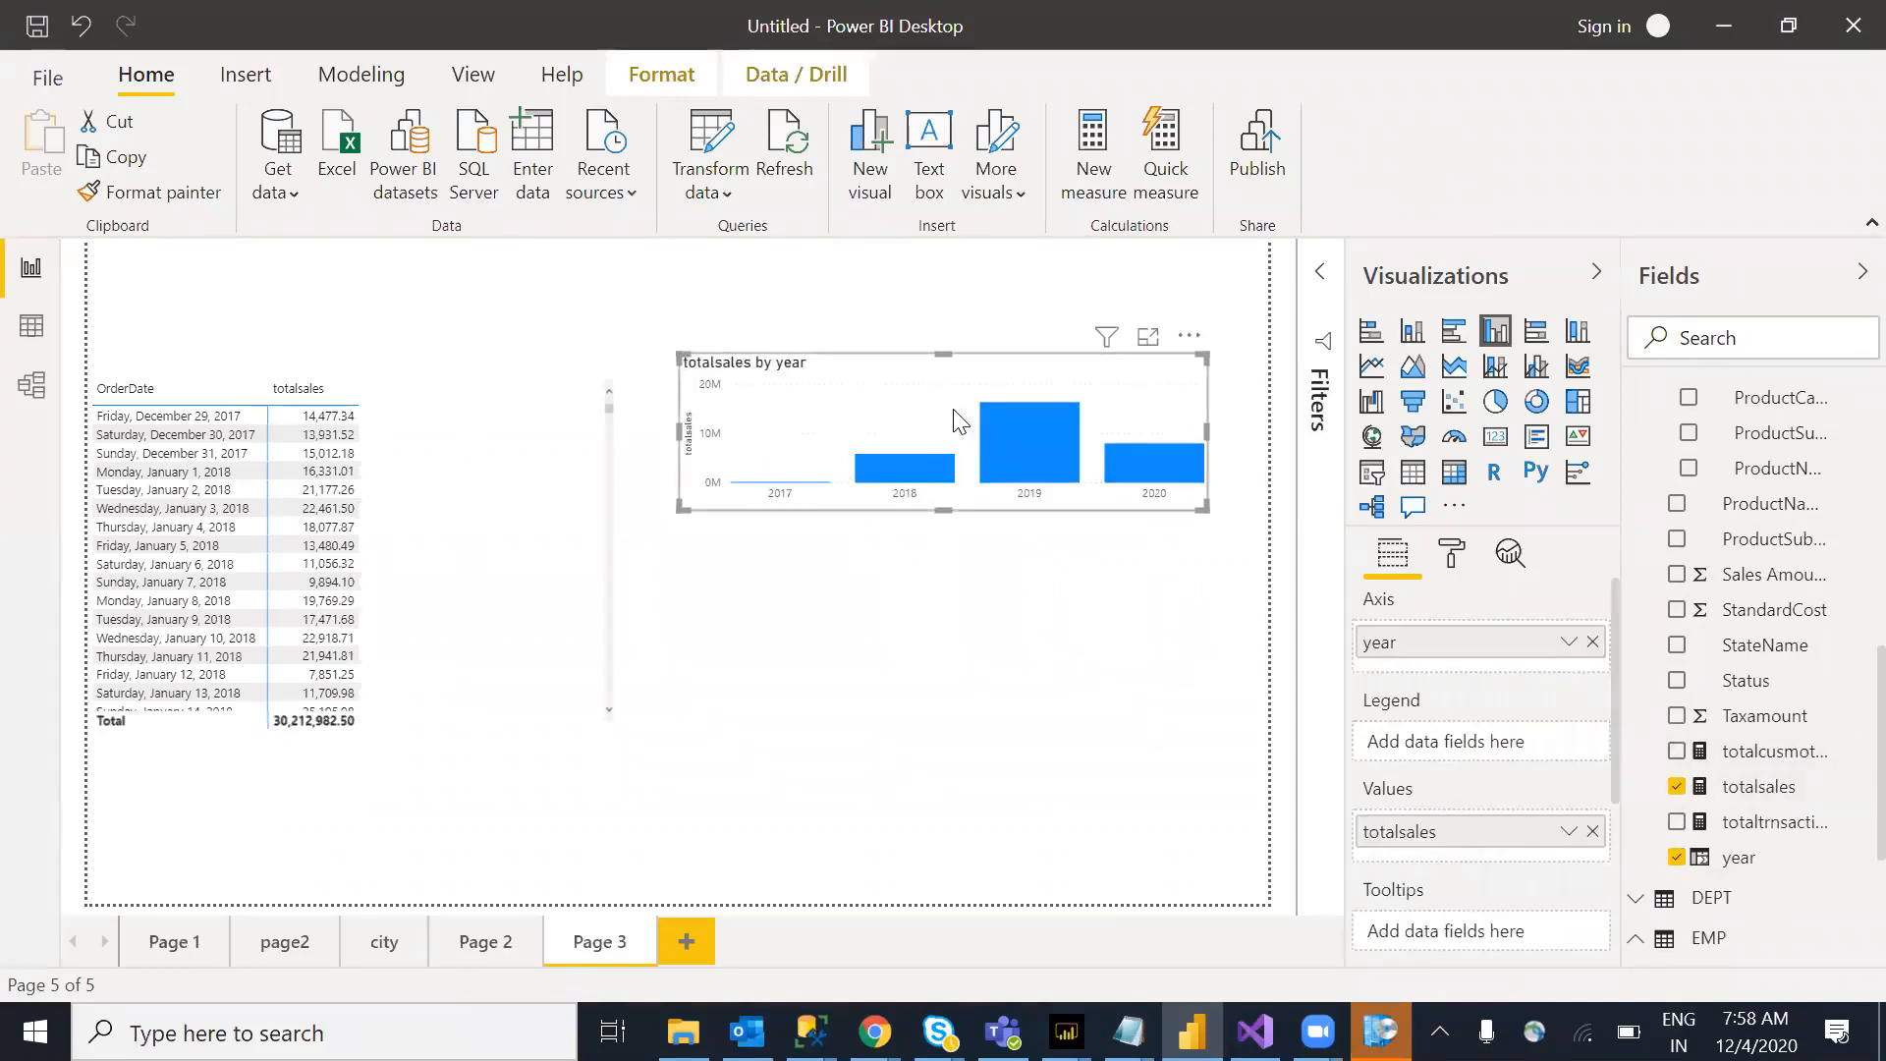
Step: Move the totalsales by year chart slightly down the page and increase its height
left_click_drag(953, 412, 973, 495)
left_click_drag(963, 594, 977, 691)
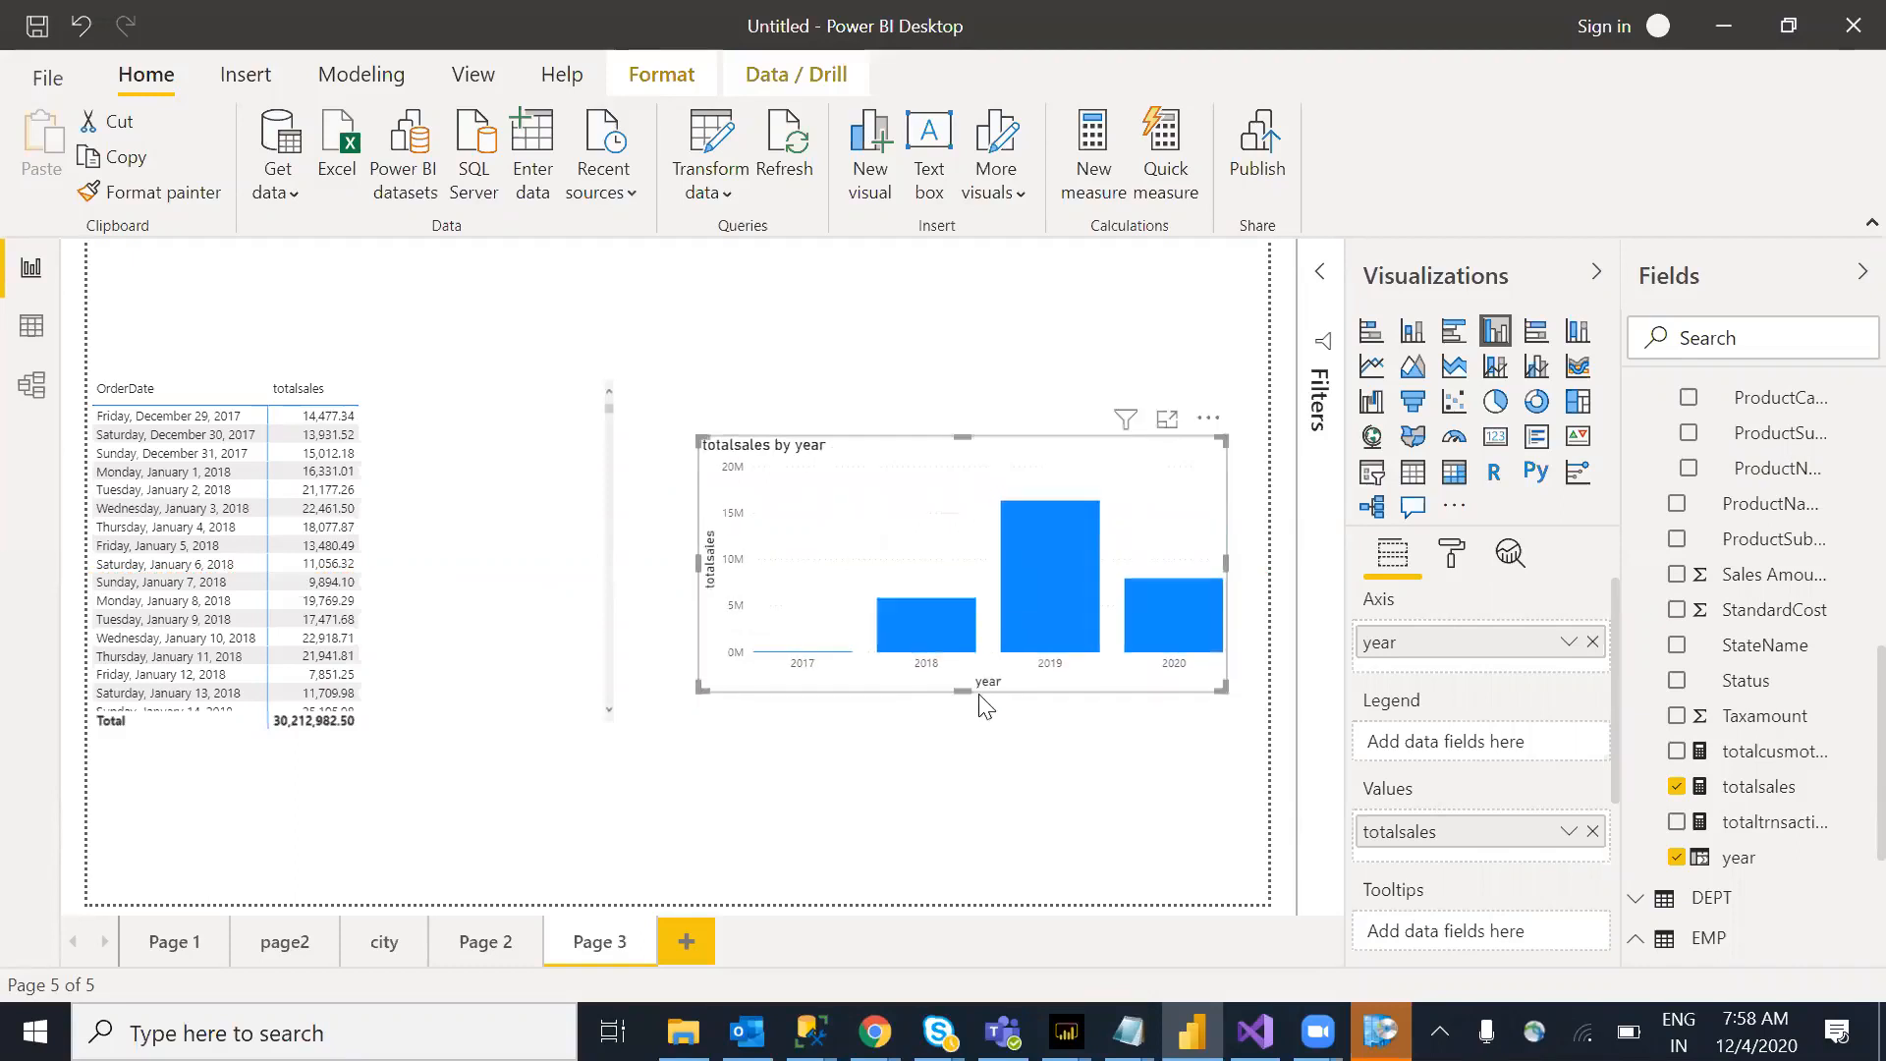
left_click(946, 403)
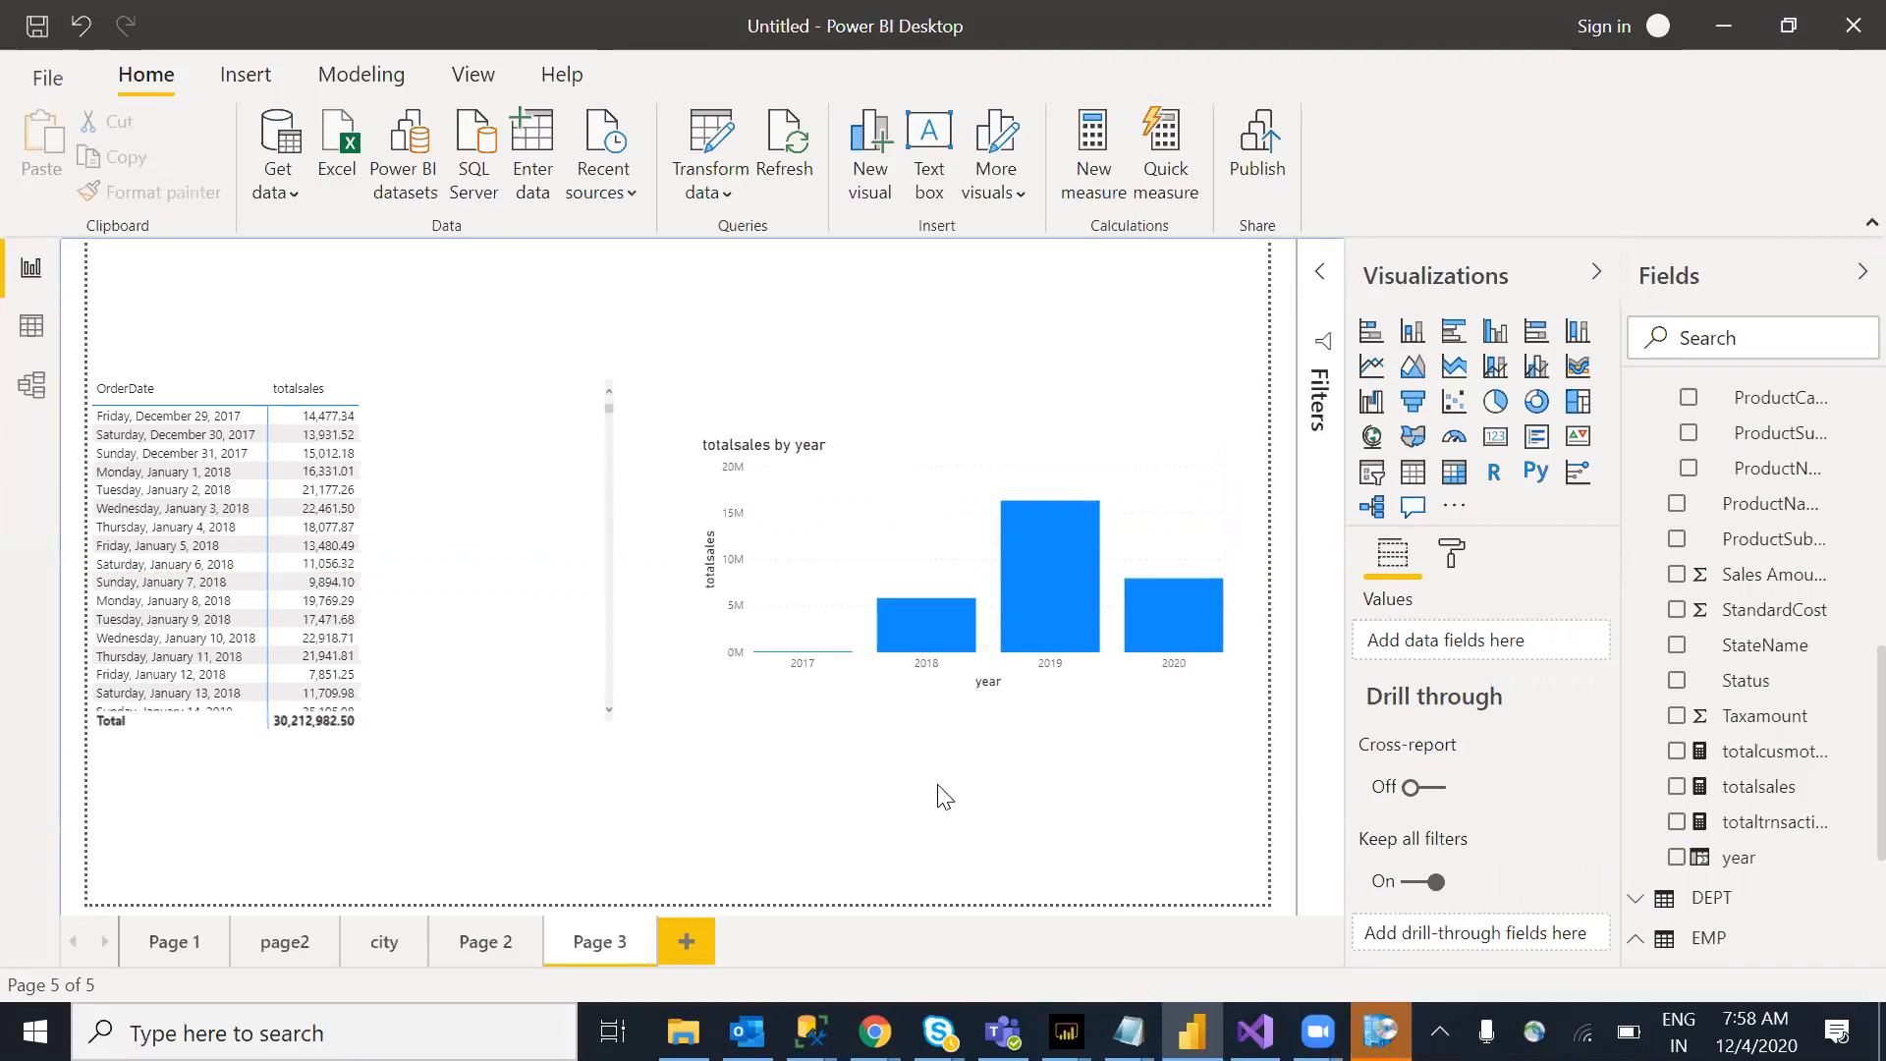
Step: Add another calculated column to the Data table in data view and replace its placeholder name with year&month
left_click(32, 330)
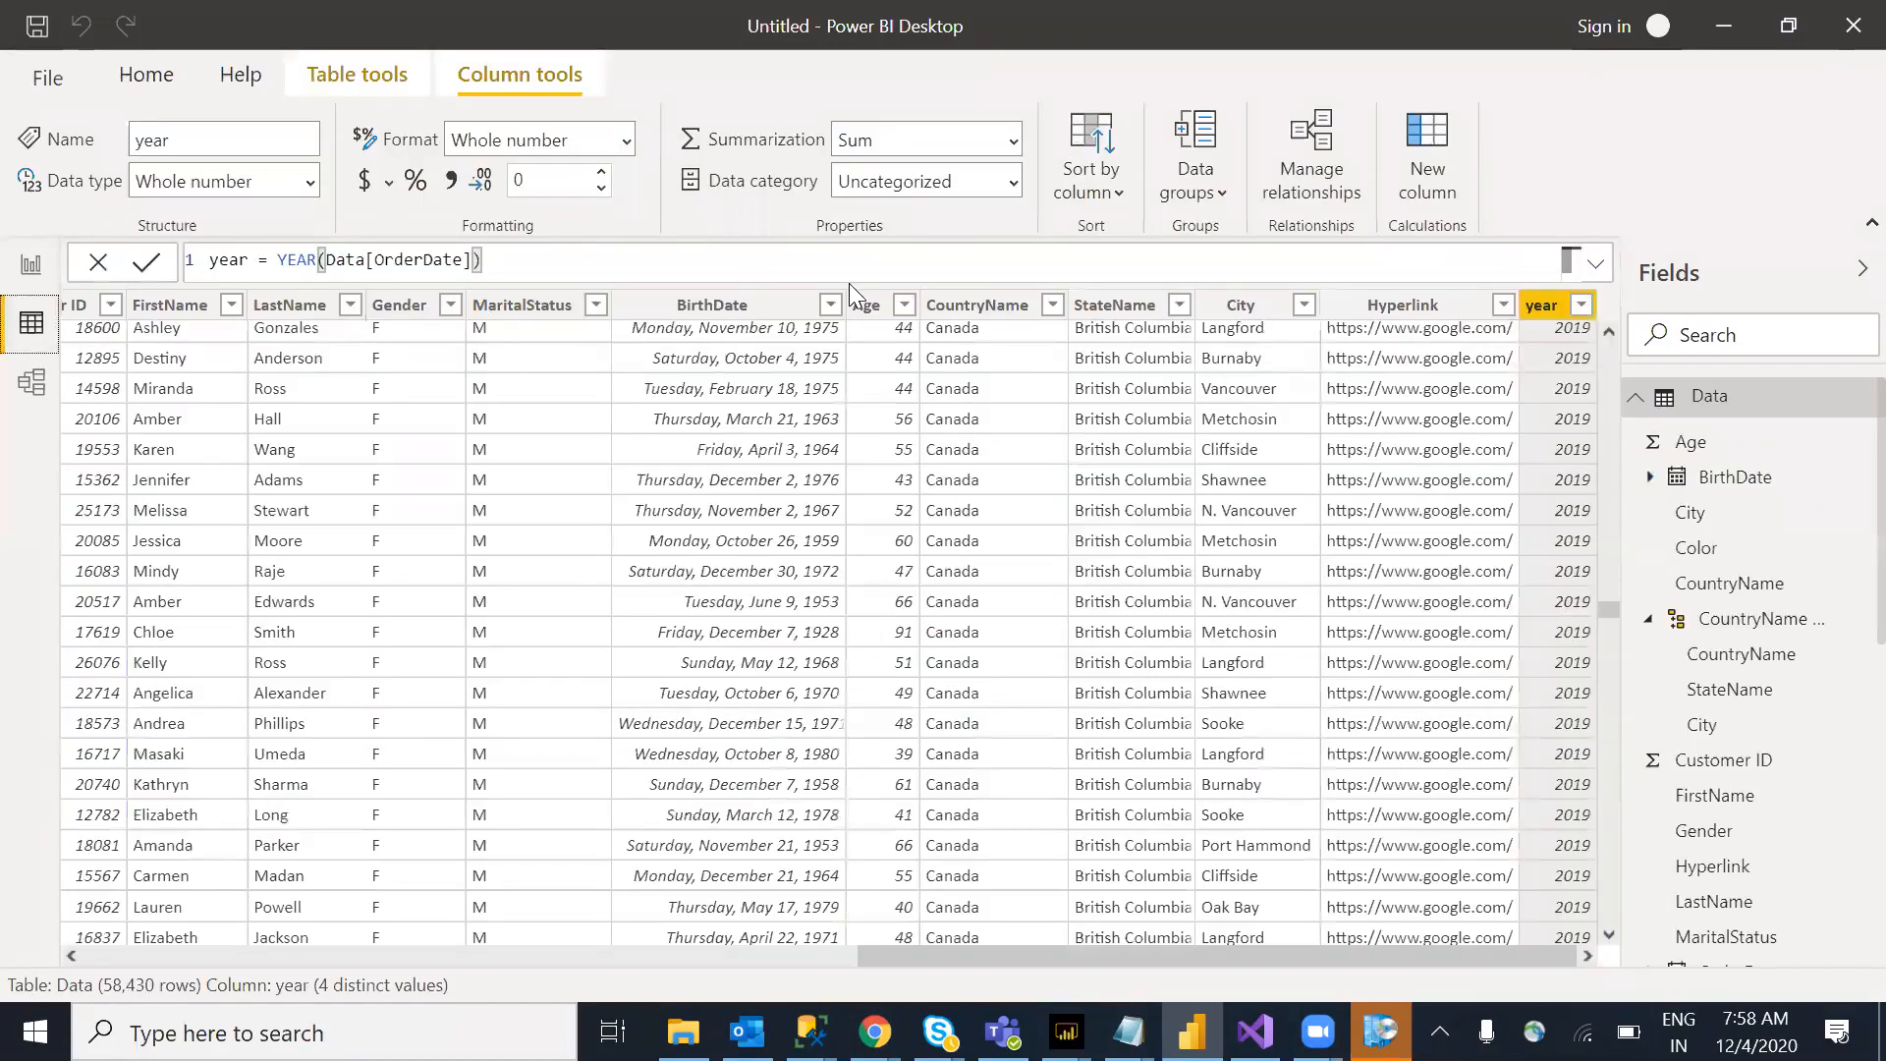
right_click(1734, 397)
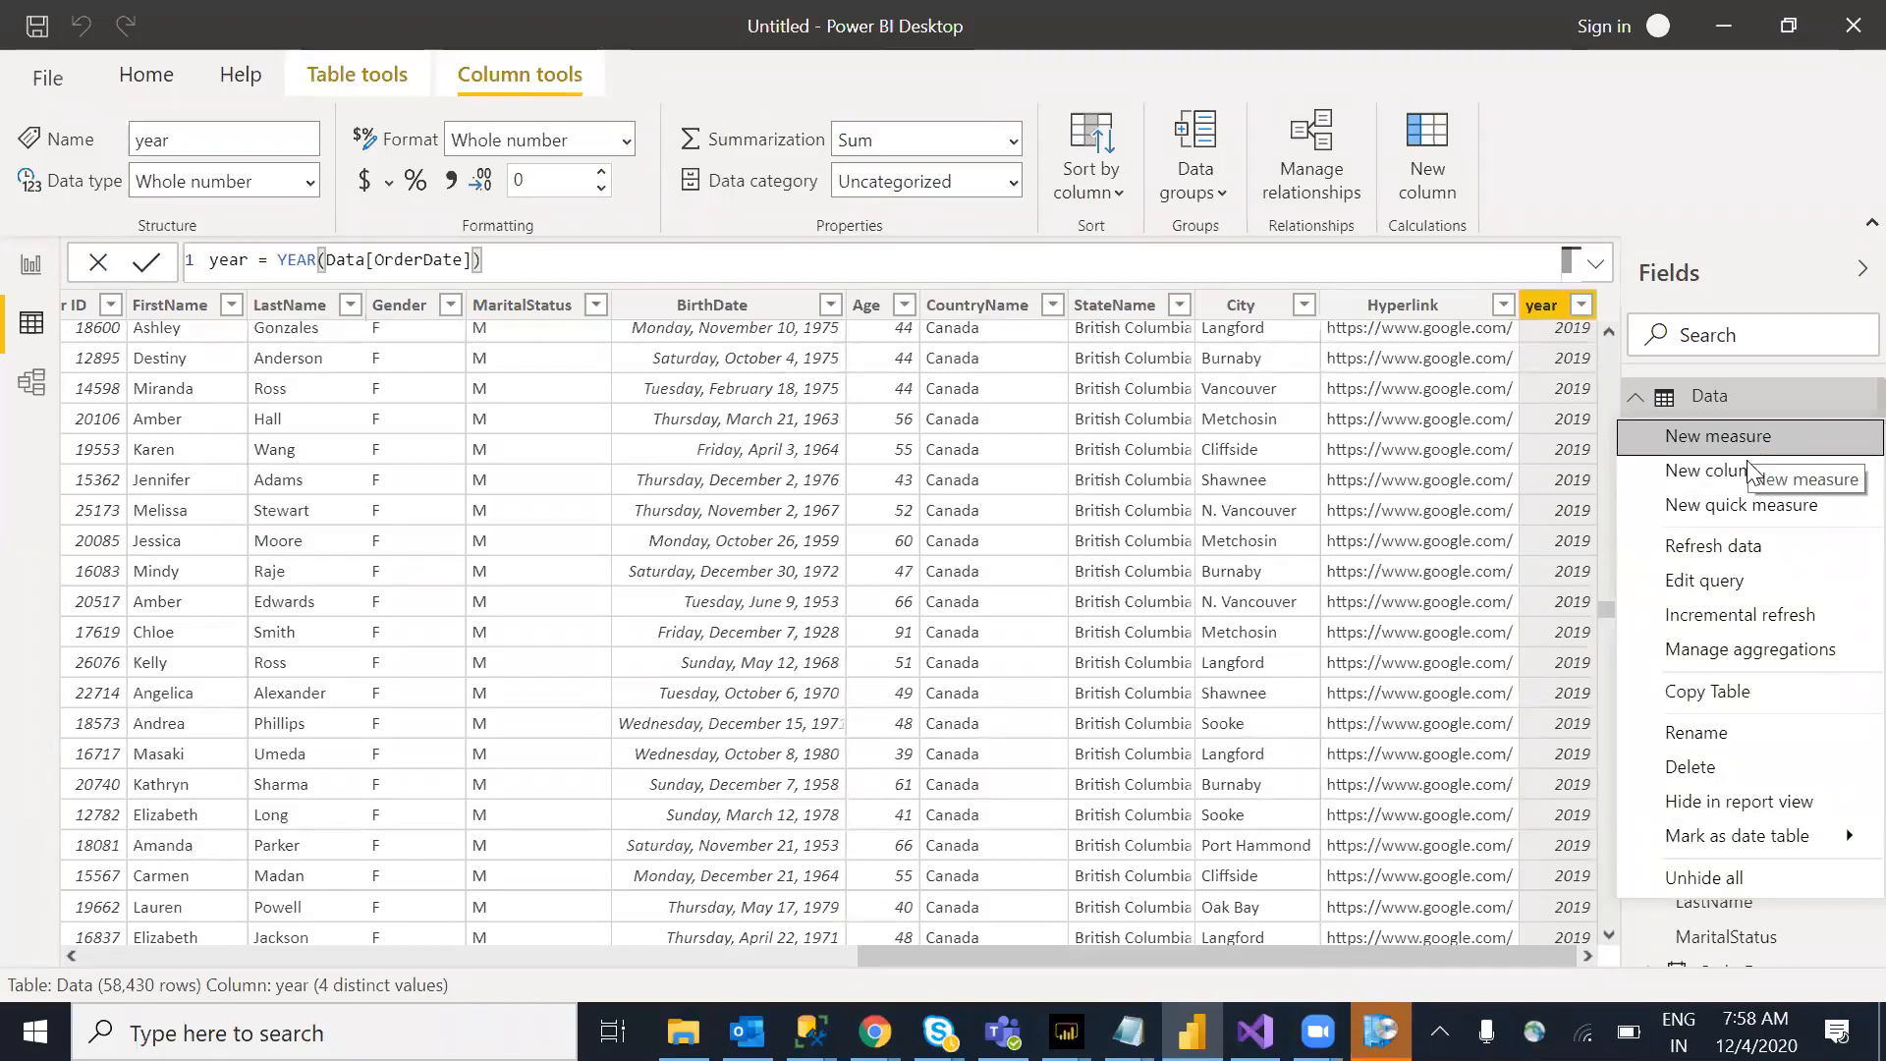
left_click(1150, 424)
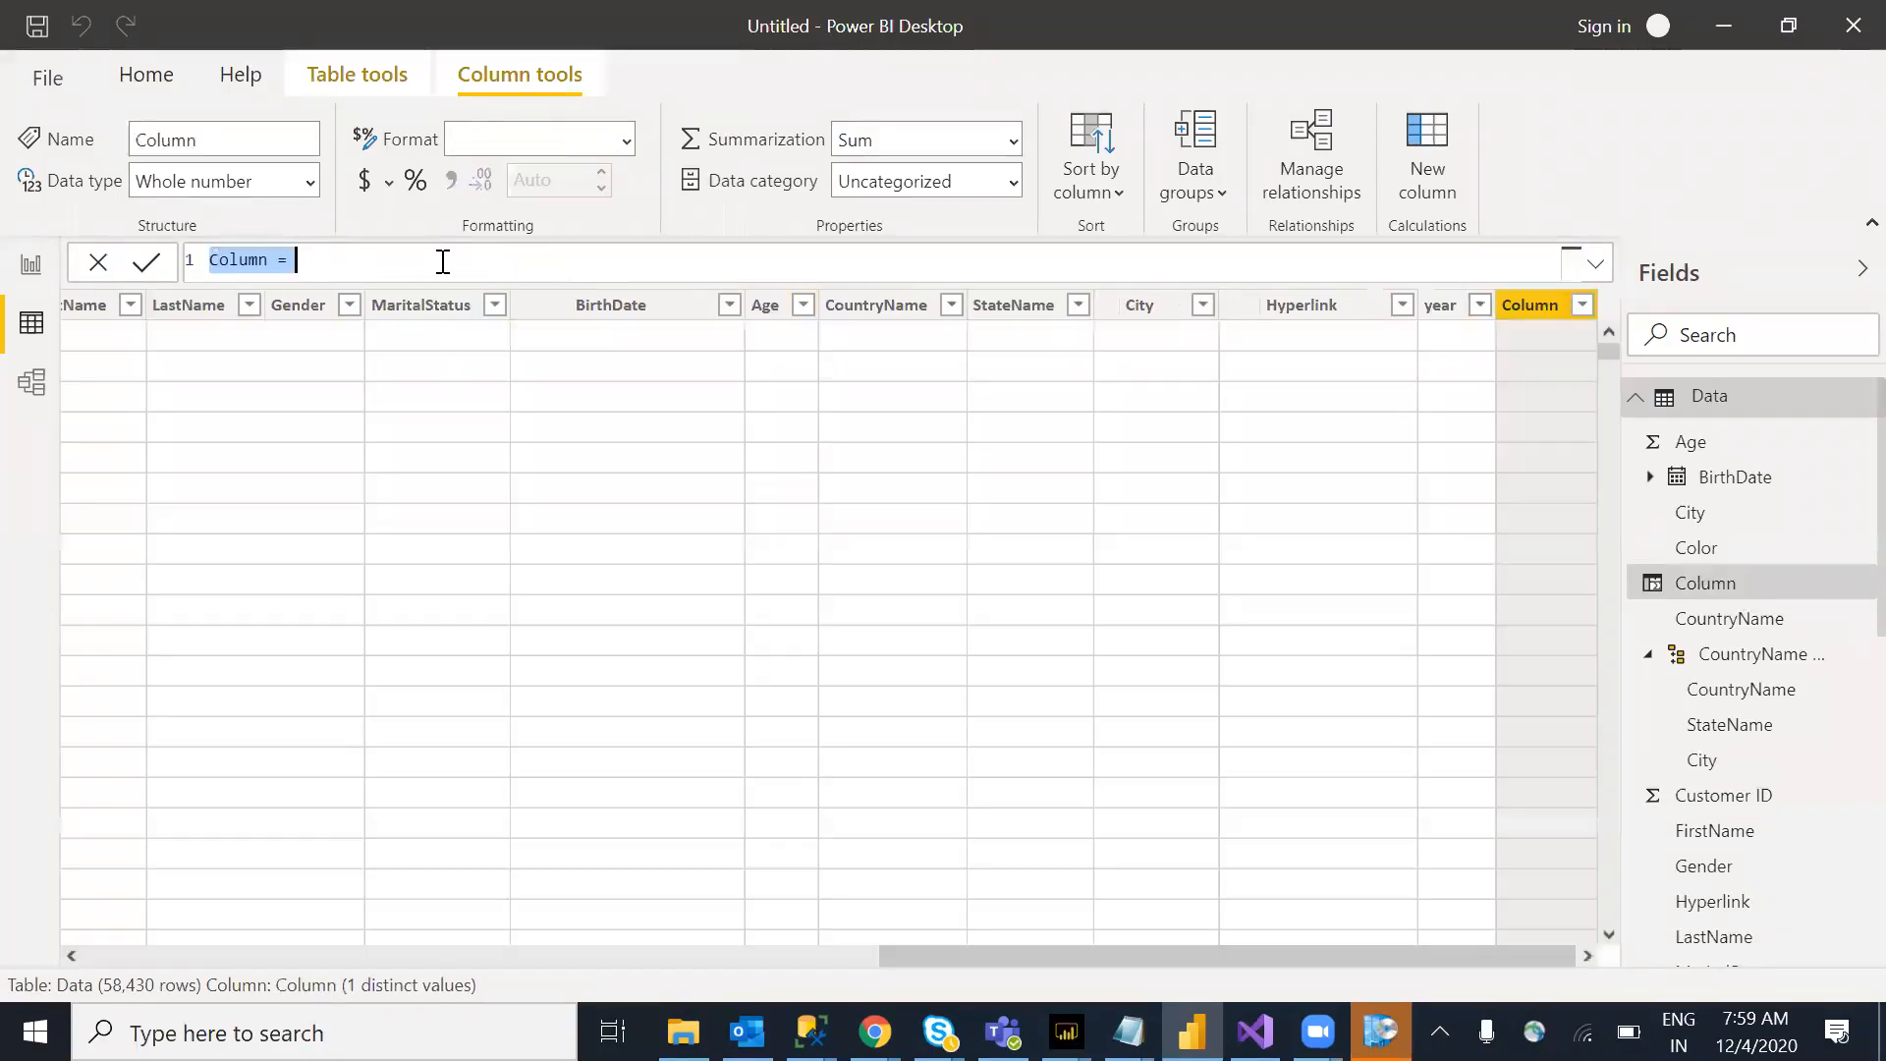
left_click(310, 263)
triple_click(241, 261)
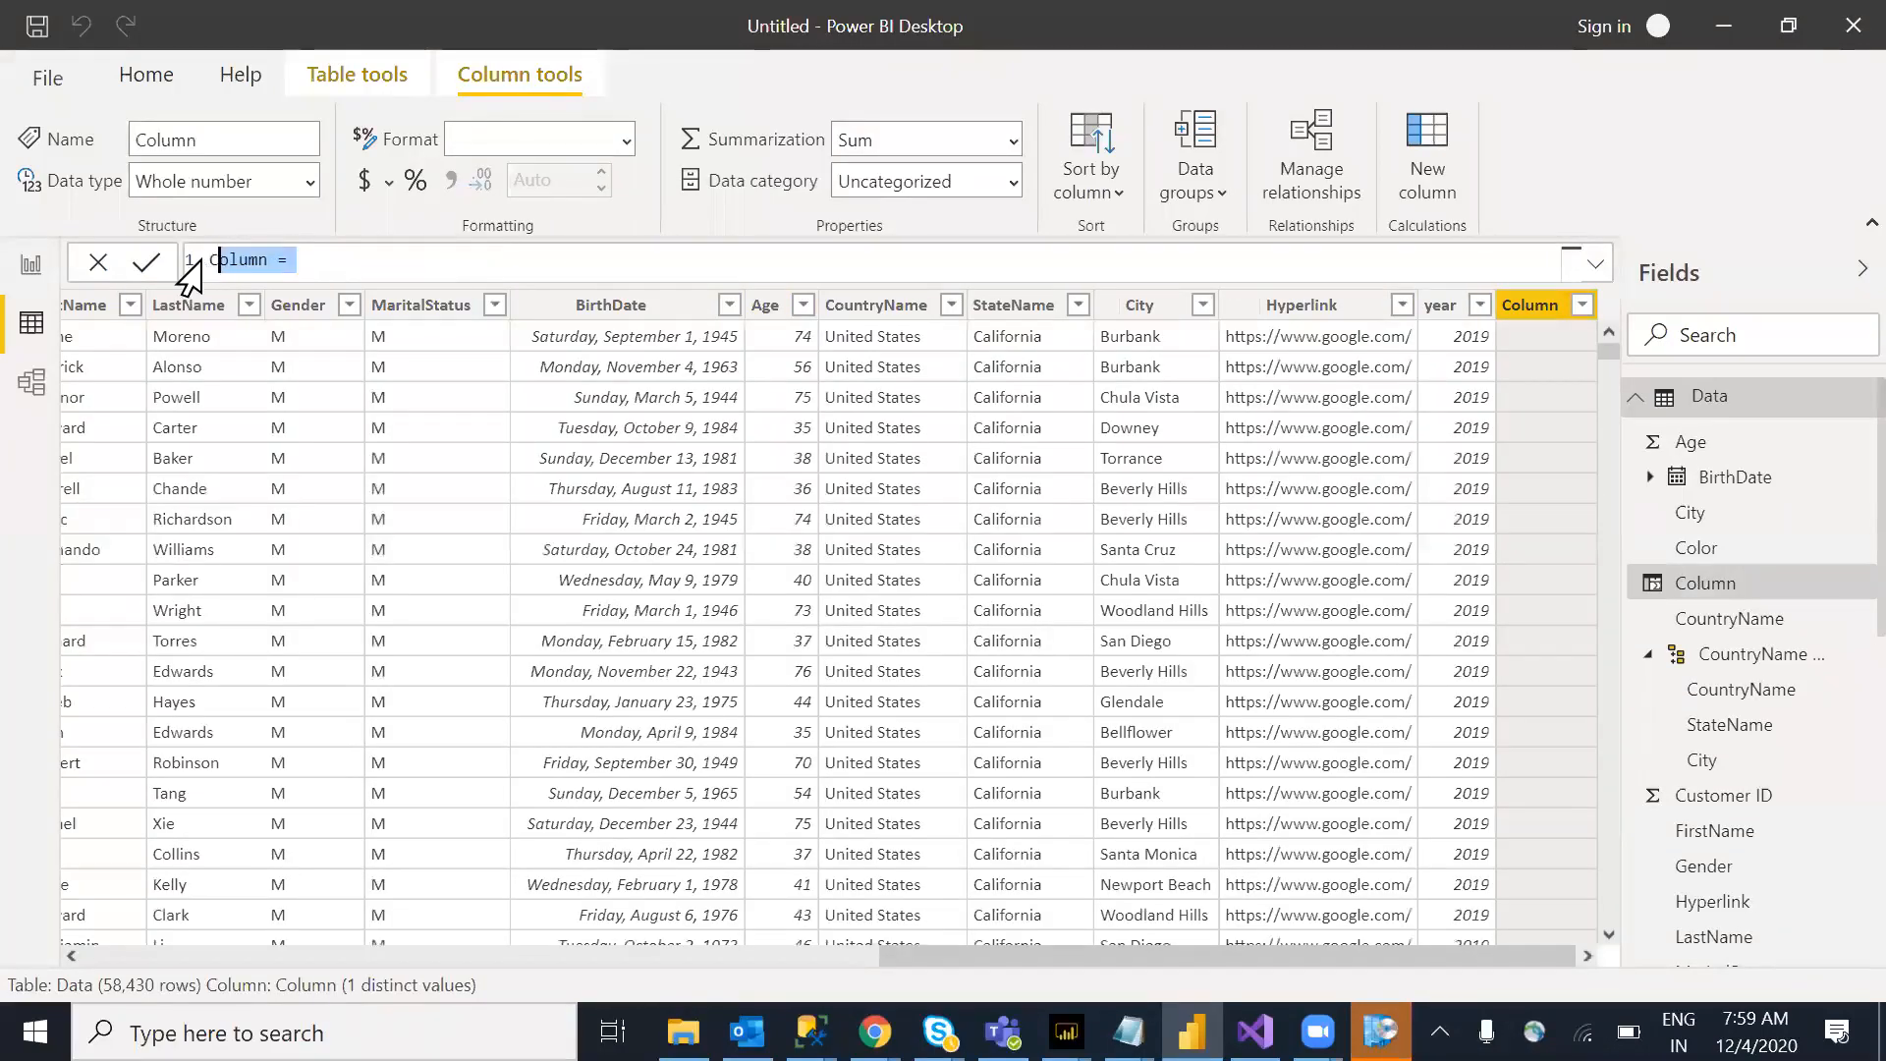
type("yea")
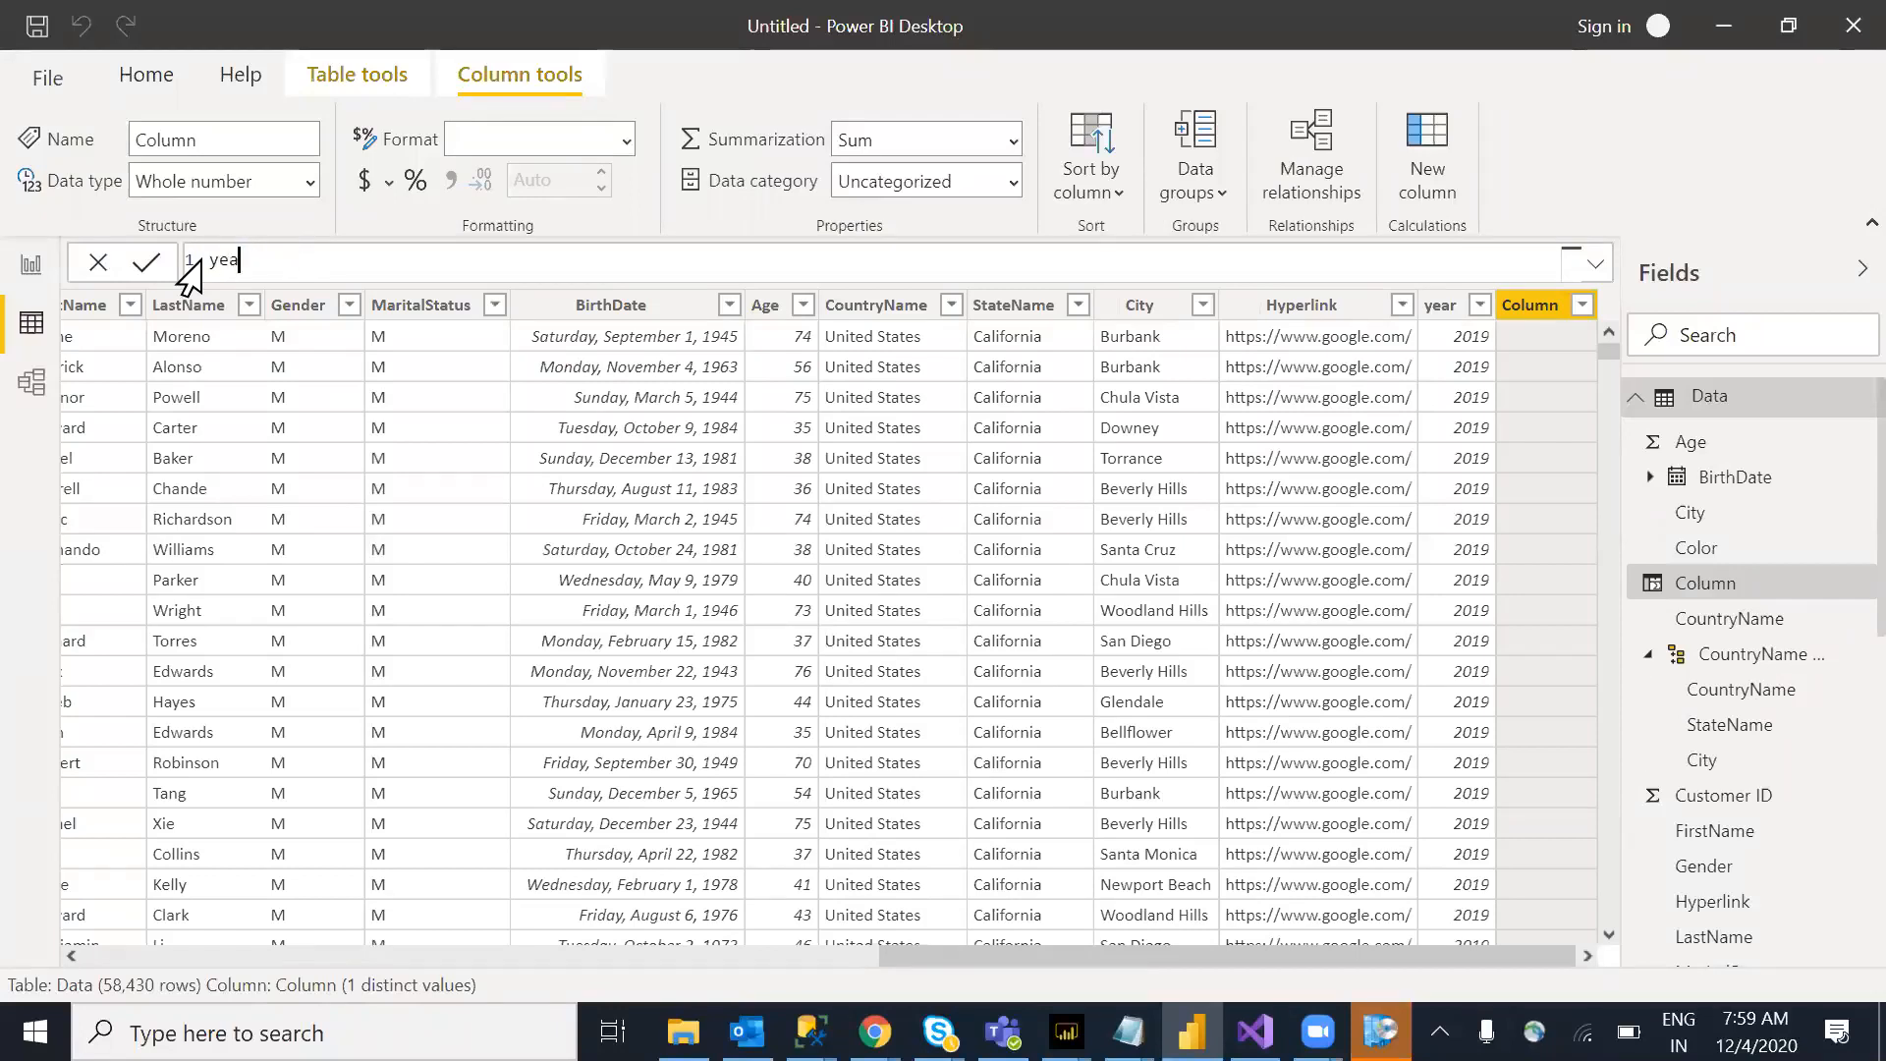
type("r&month")
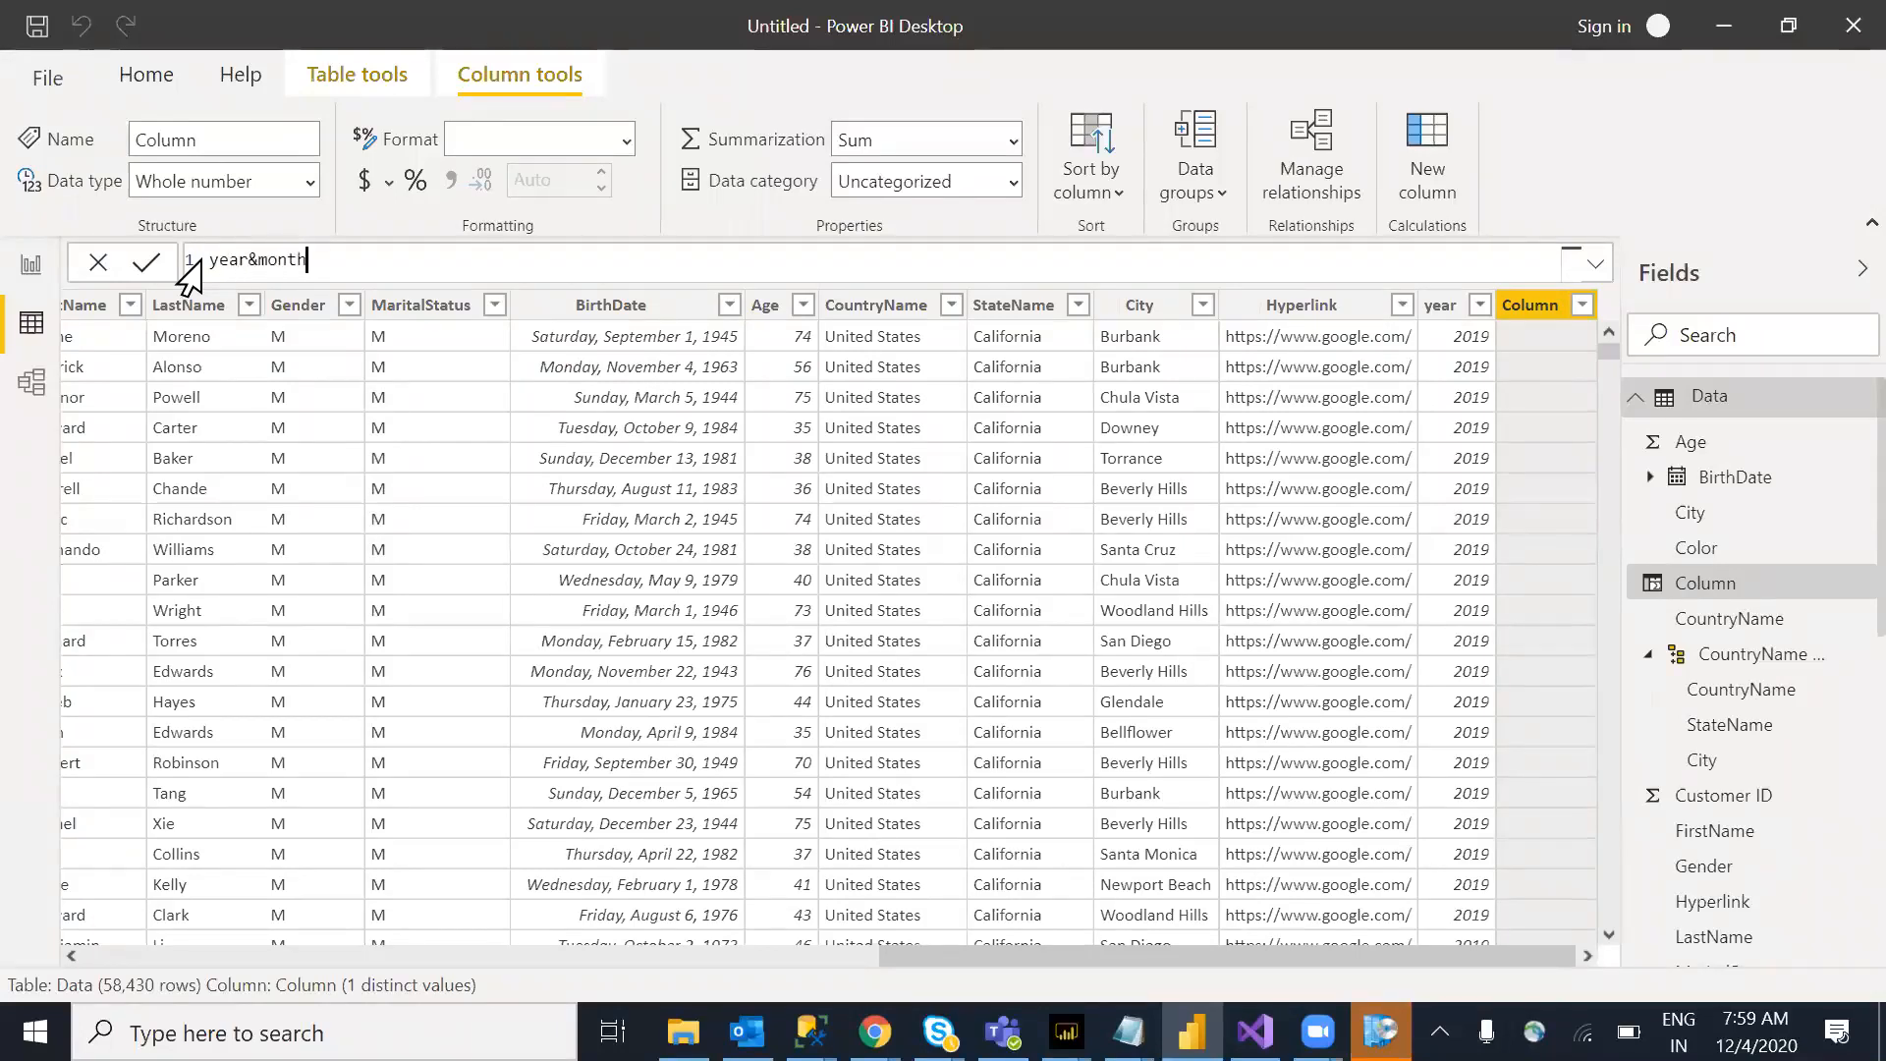
Step: Define the year&month column as FORMAT(Data[OrderDate],"MMM YYYY"), commit it and check the values further down the table
type("=for")
key("Tab")
type("data[")
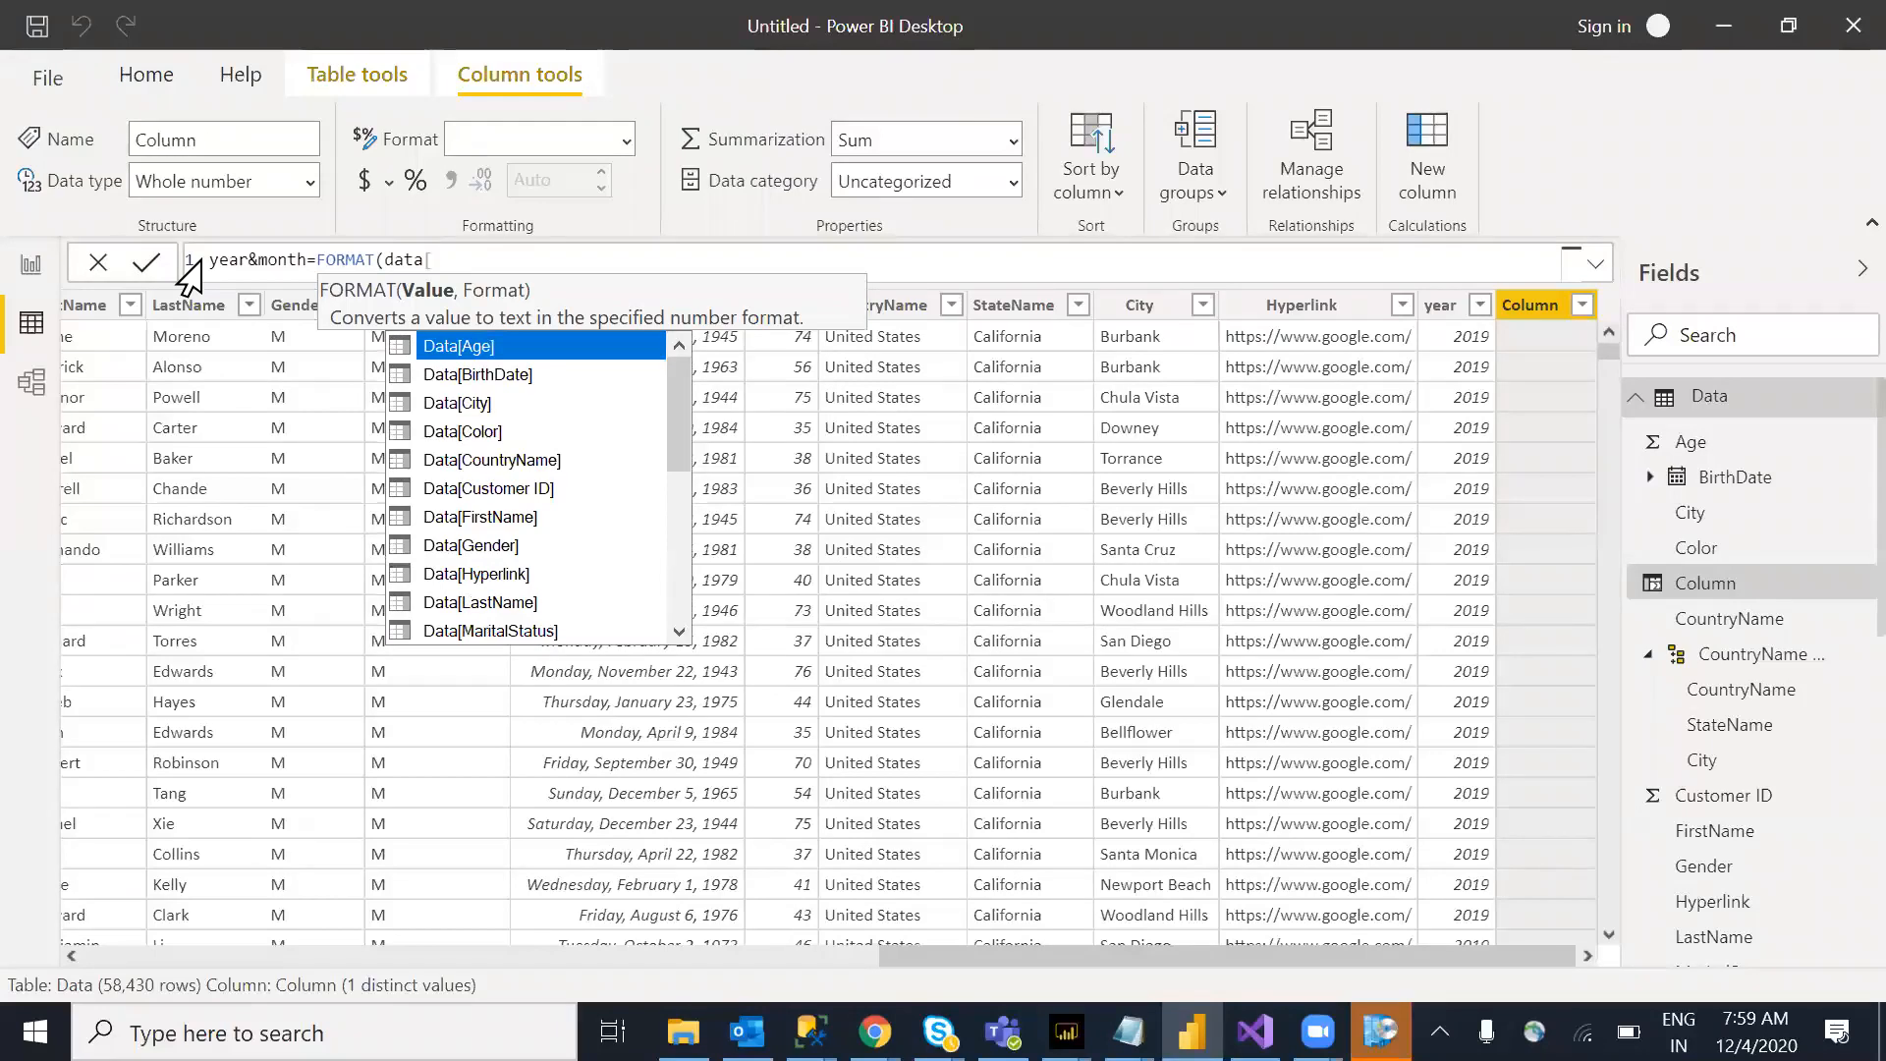
type("ord")
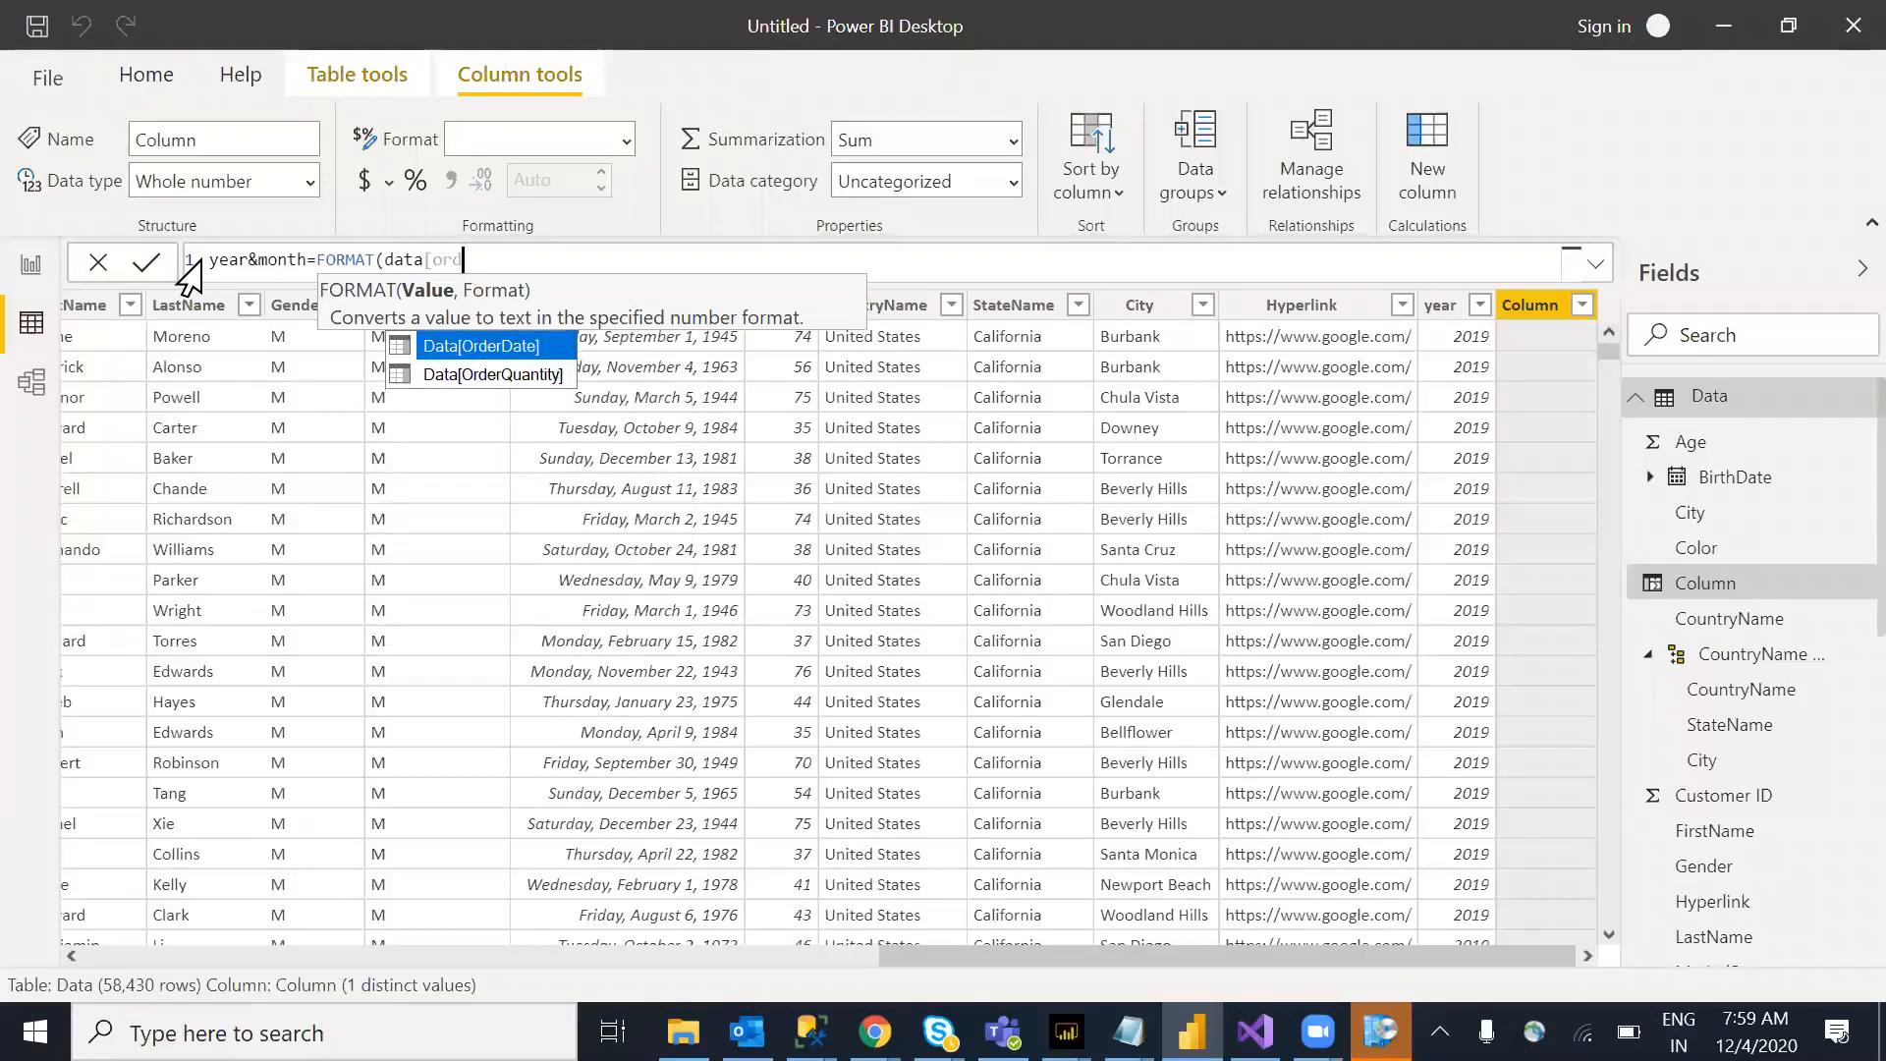
key("Tab")
type(",\"")
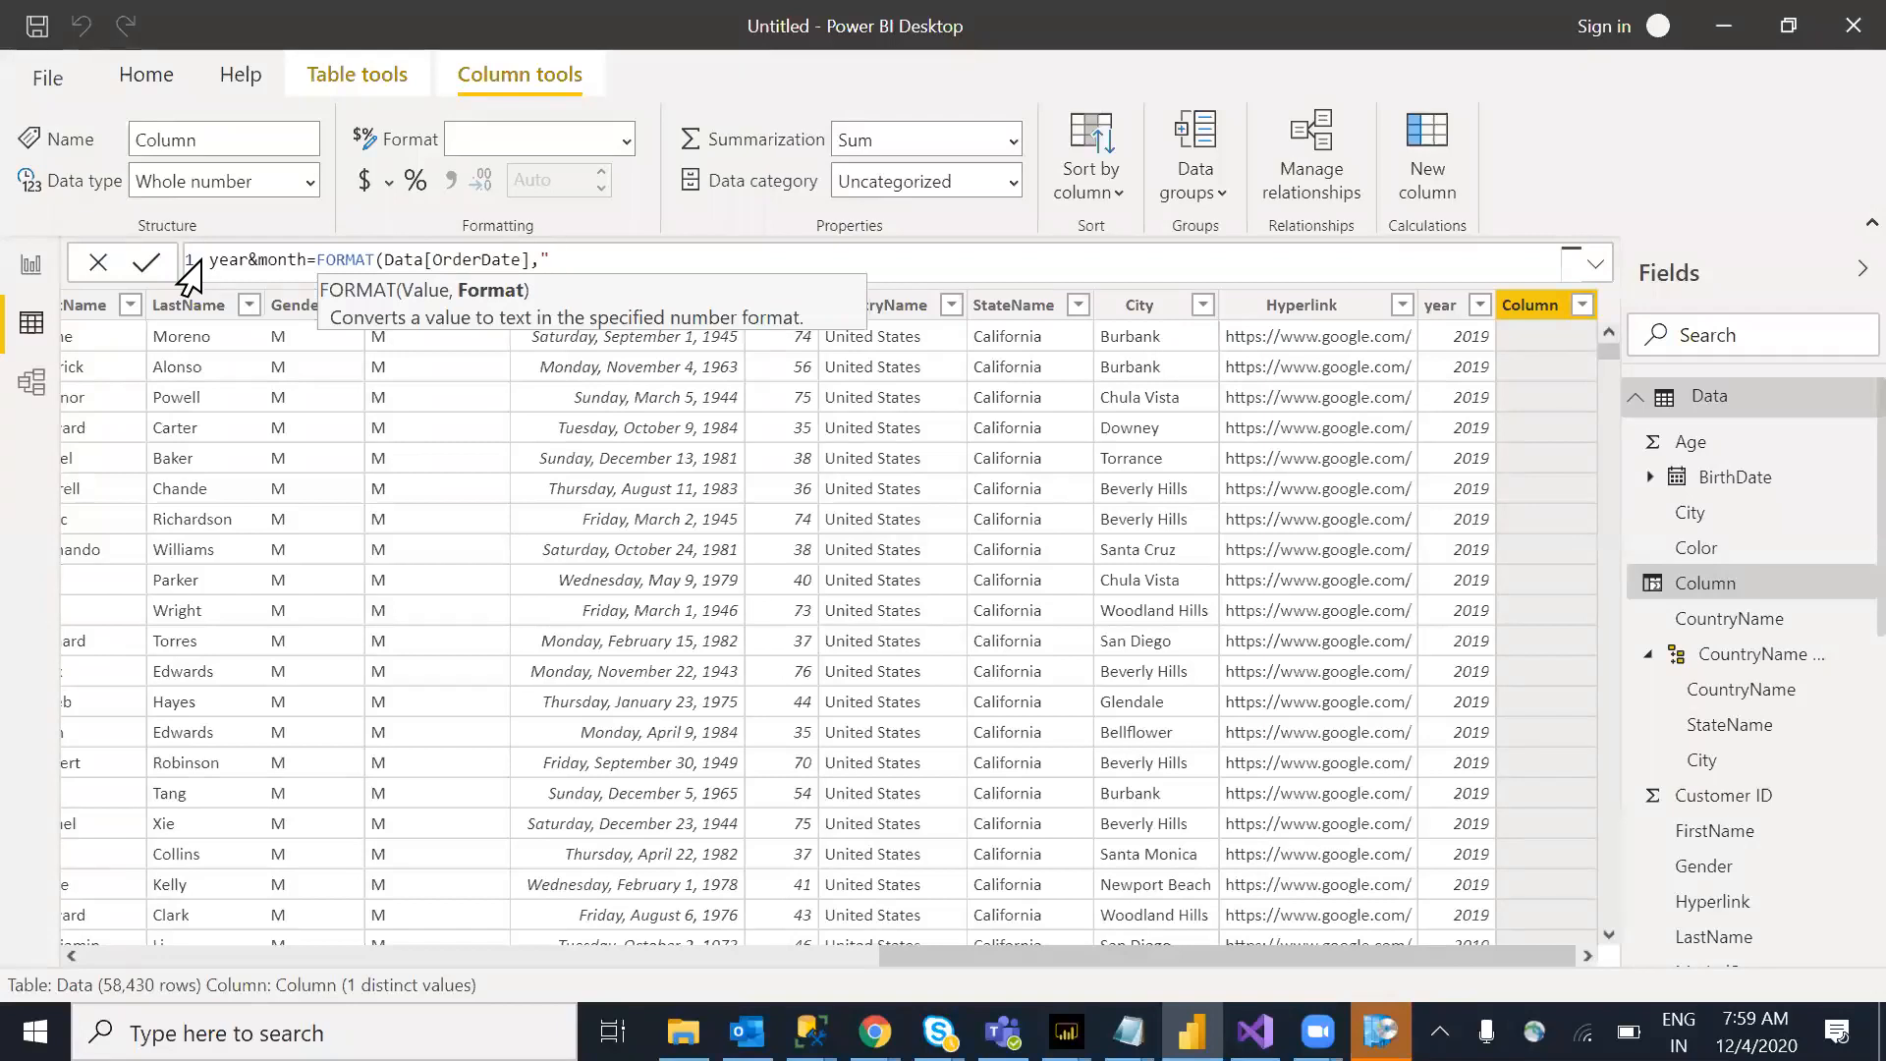
type("MMM YYYY\")")
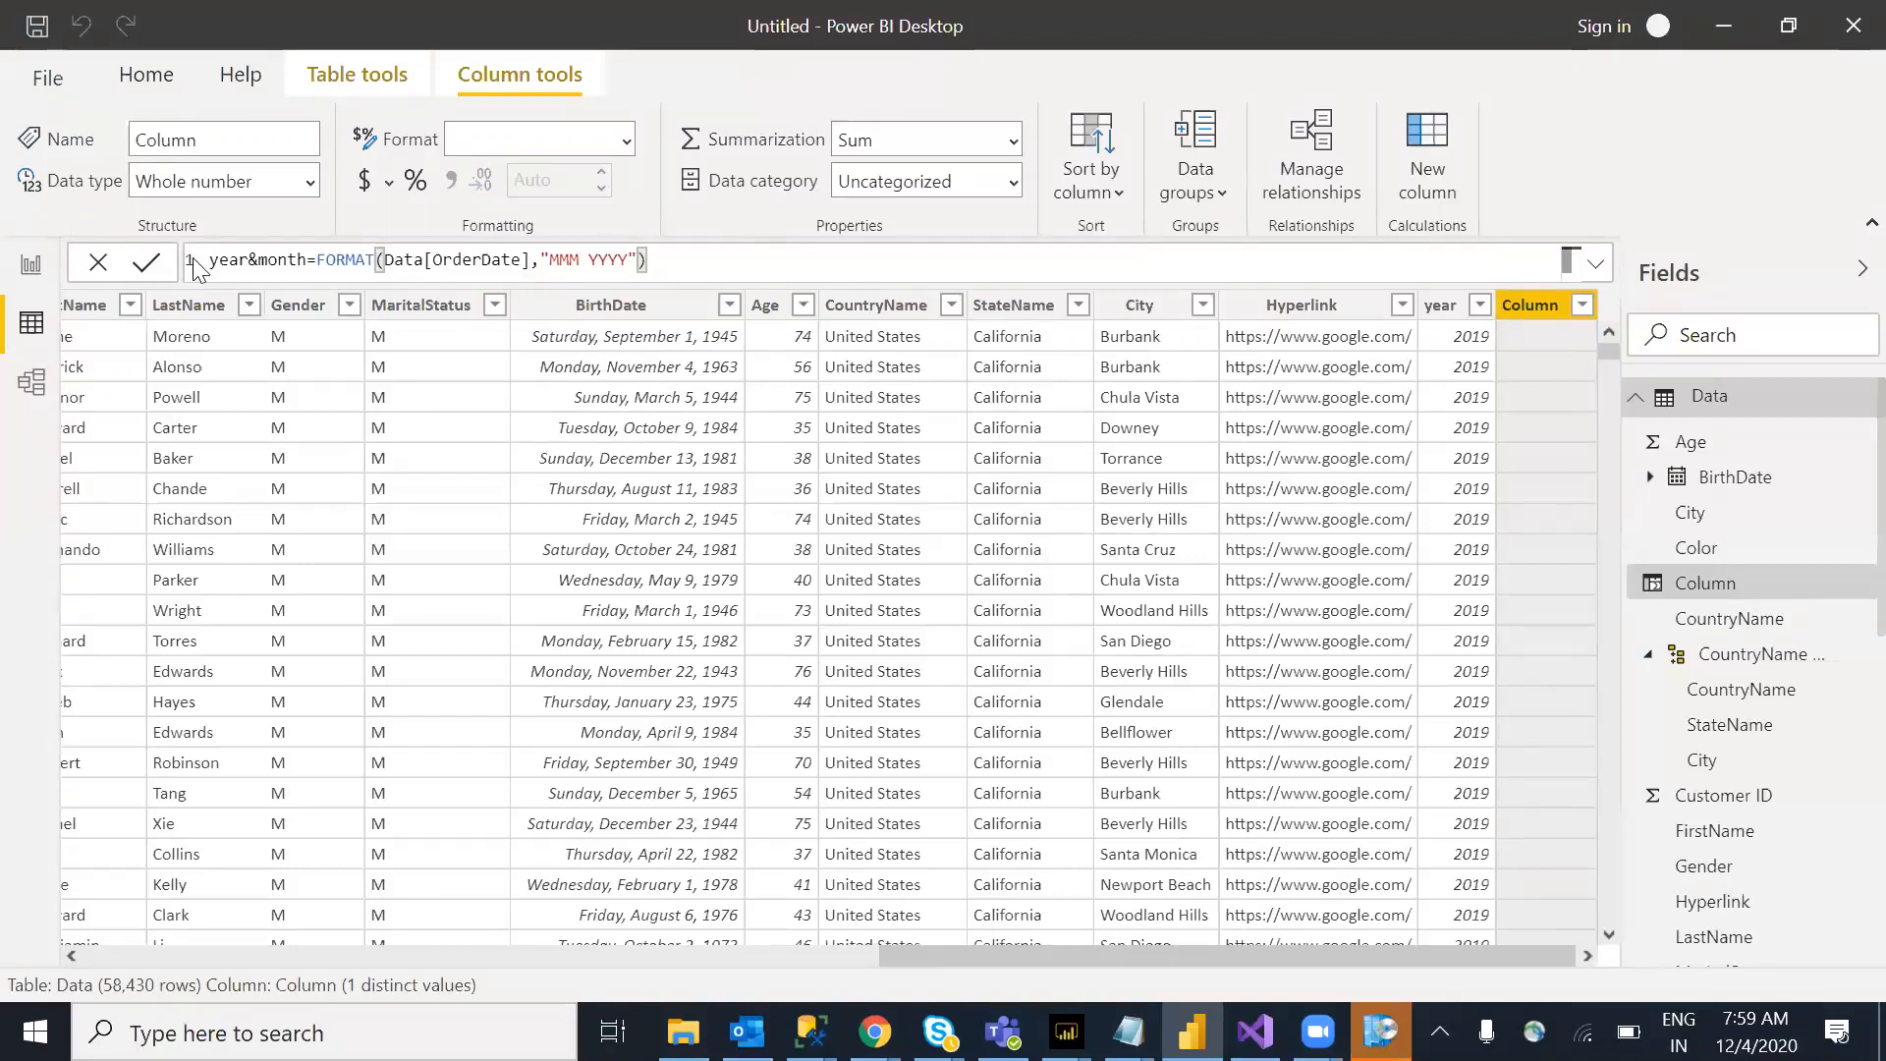
key("Return")
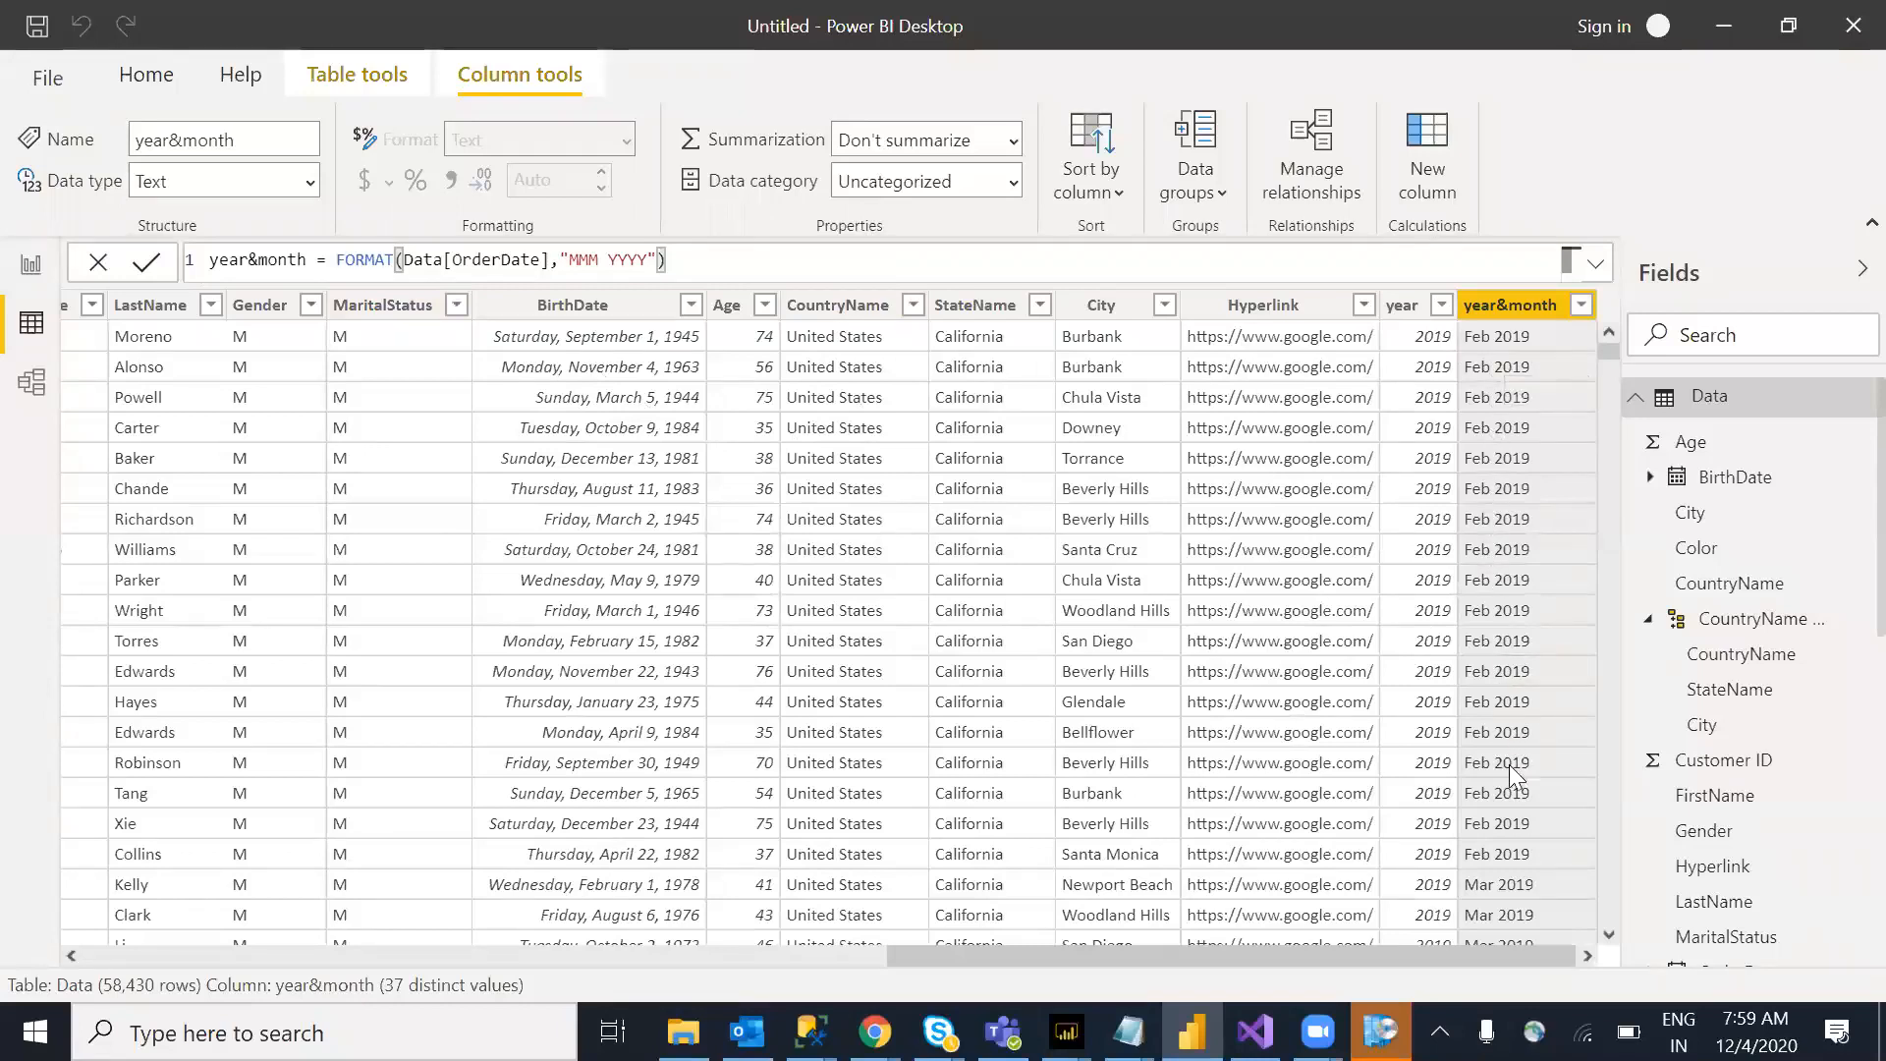
left_click_drag(1604, 348, 1605, 835)
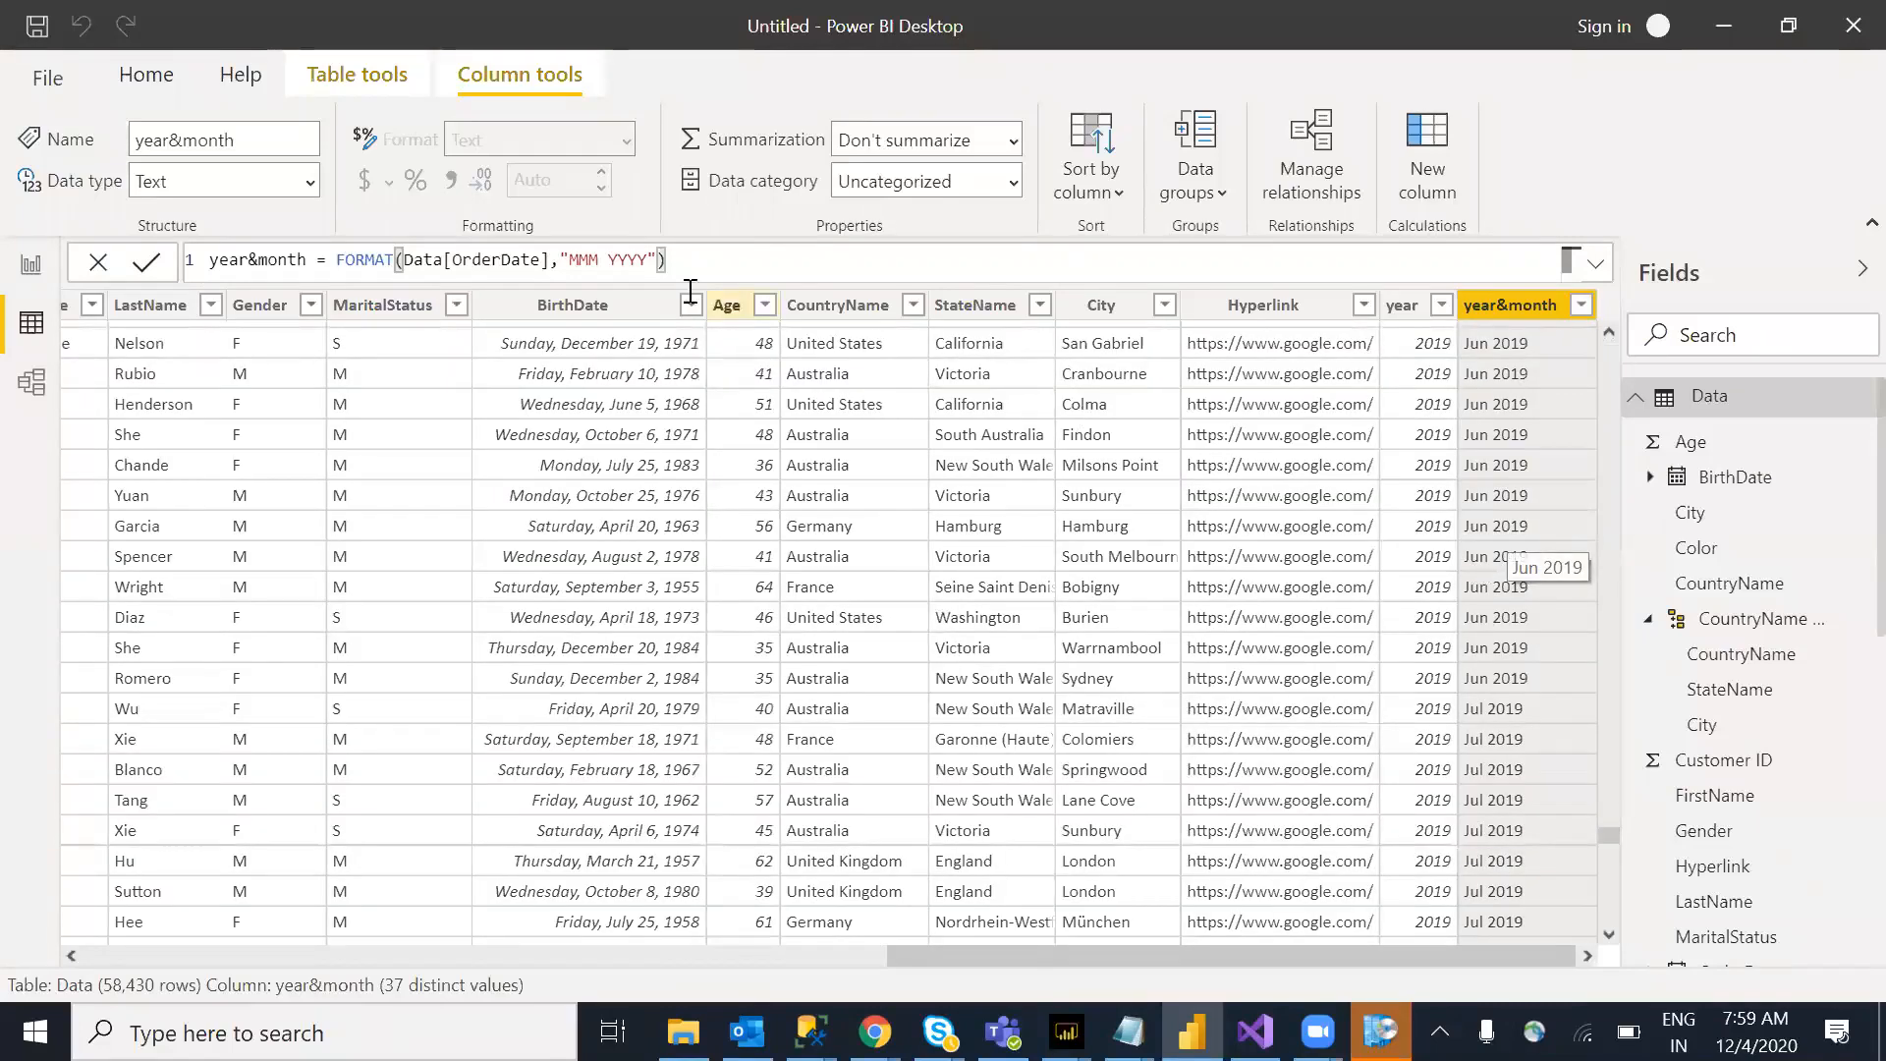
Step: Return to the report, add a new page and place an enlarged, empty clustered column chart on it
left_click(31, 264)
left_click(683, 949)
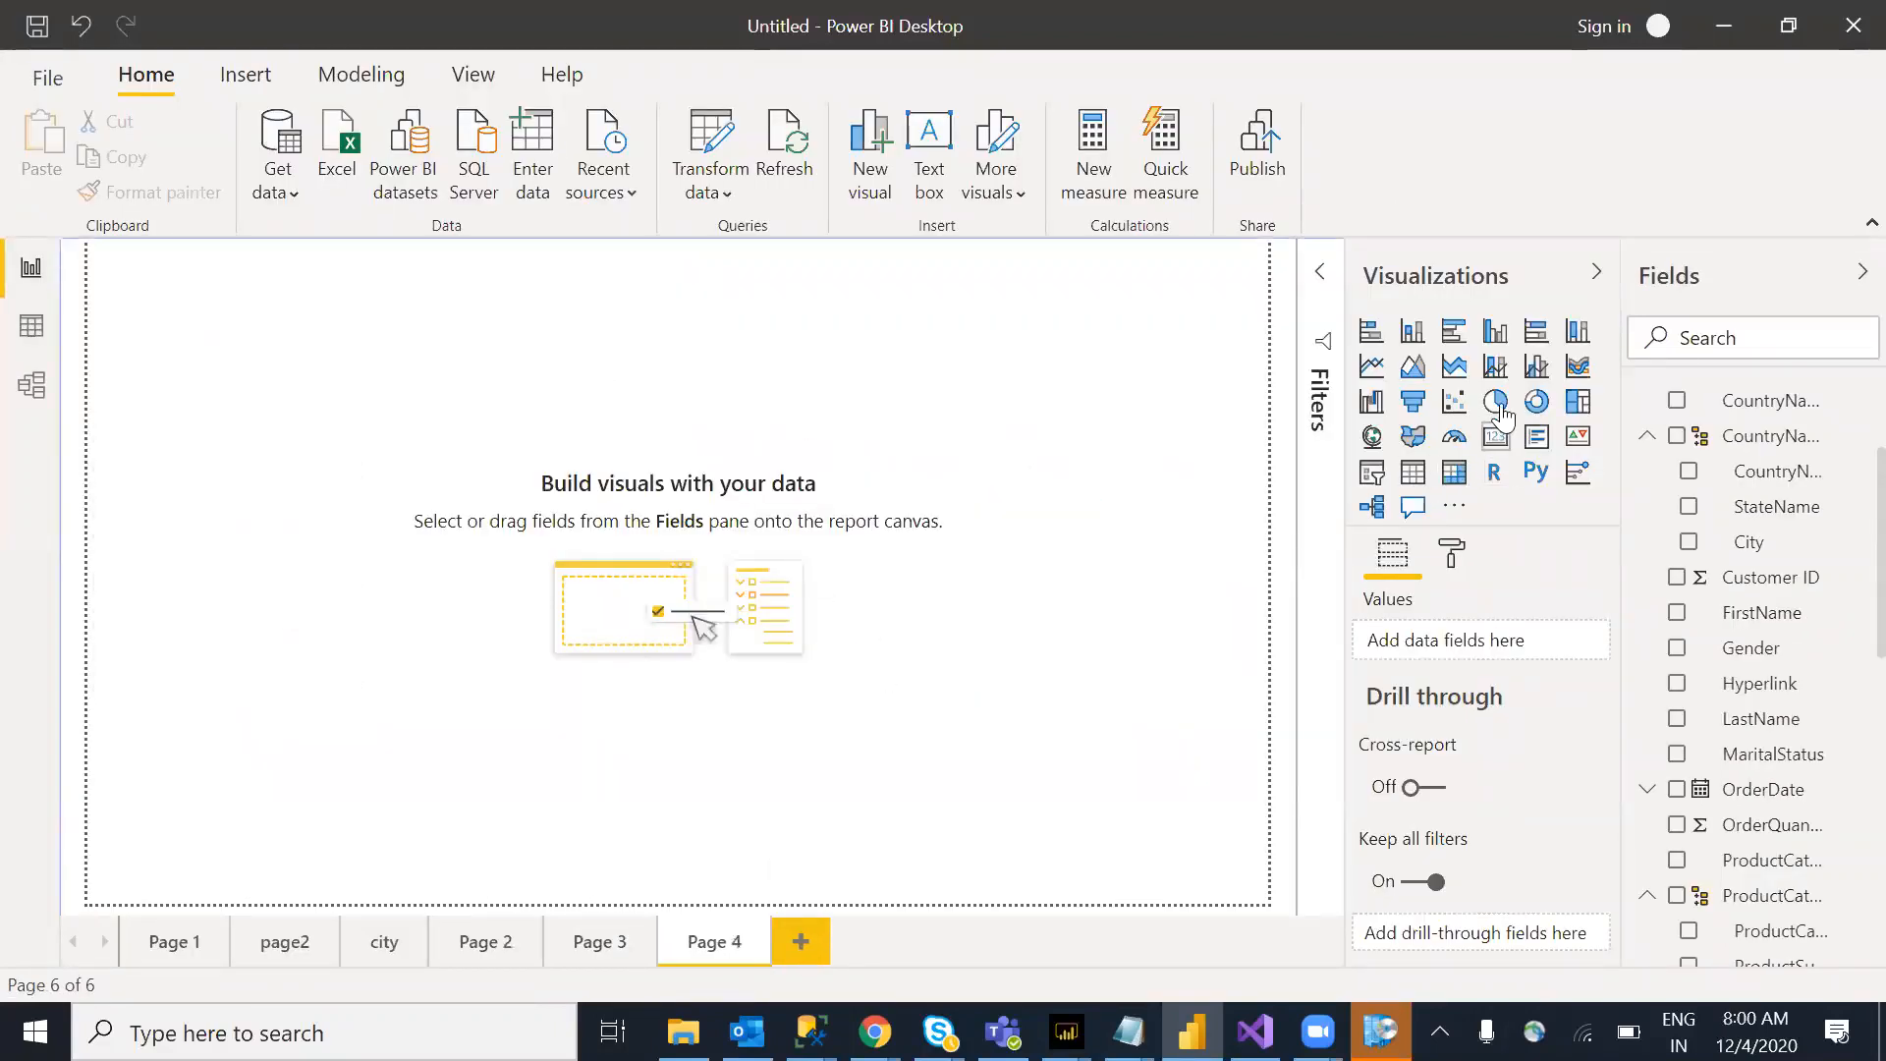
left_click(1496, 331)
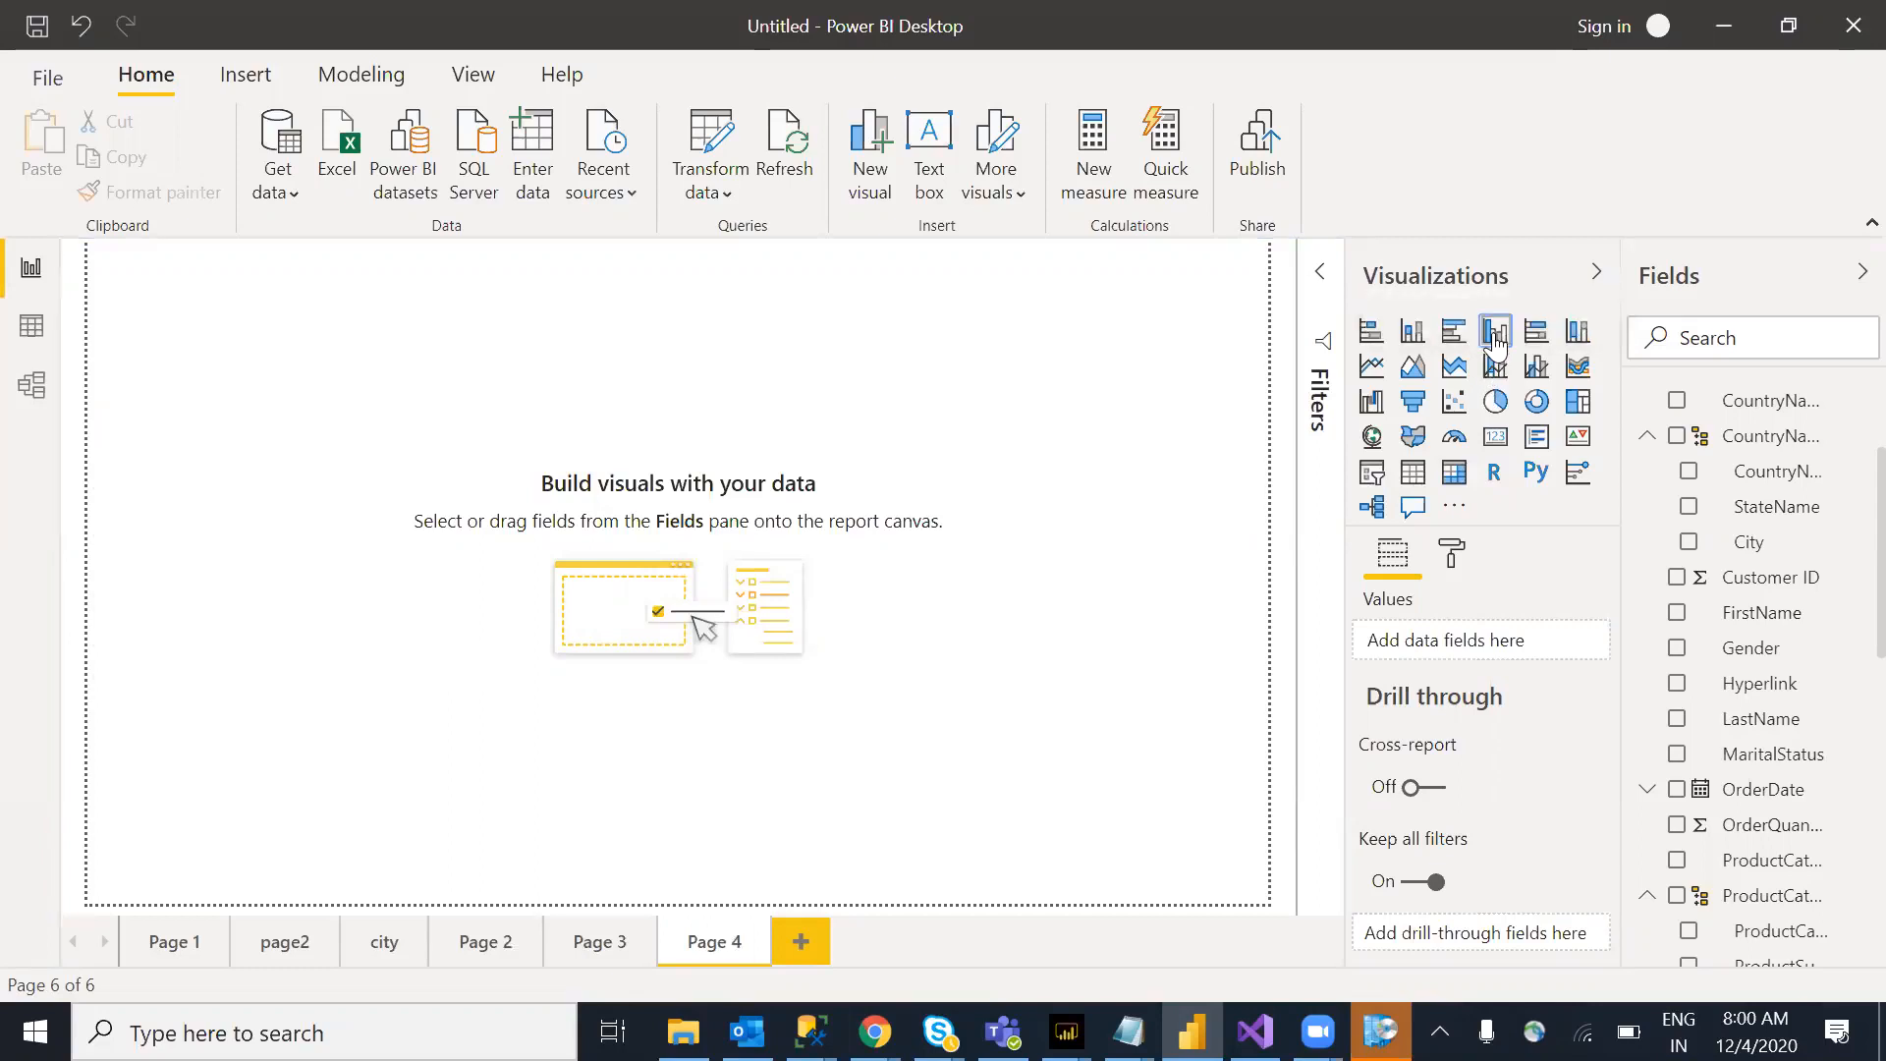
left_click_drag(253, 401, 540, 564)
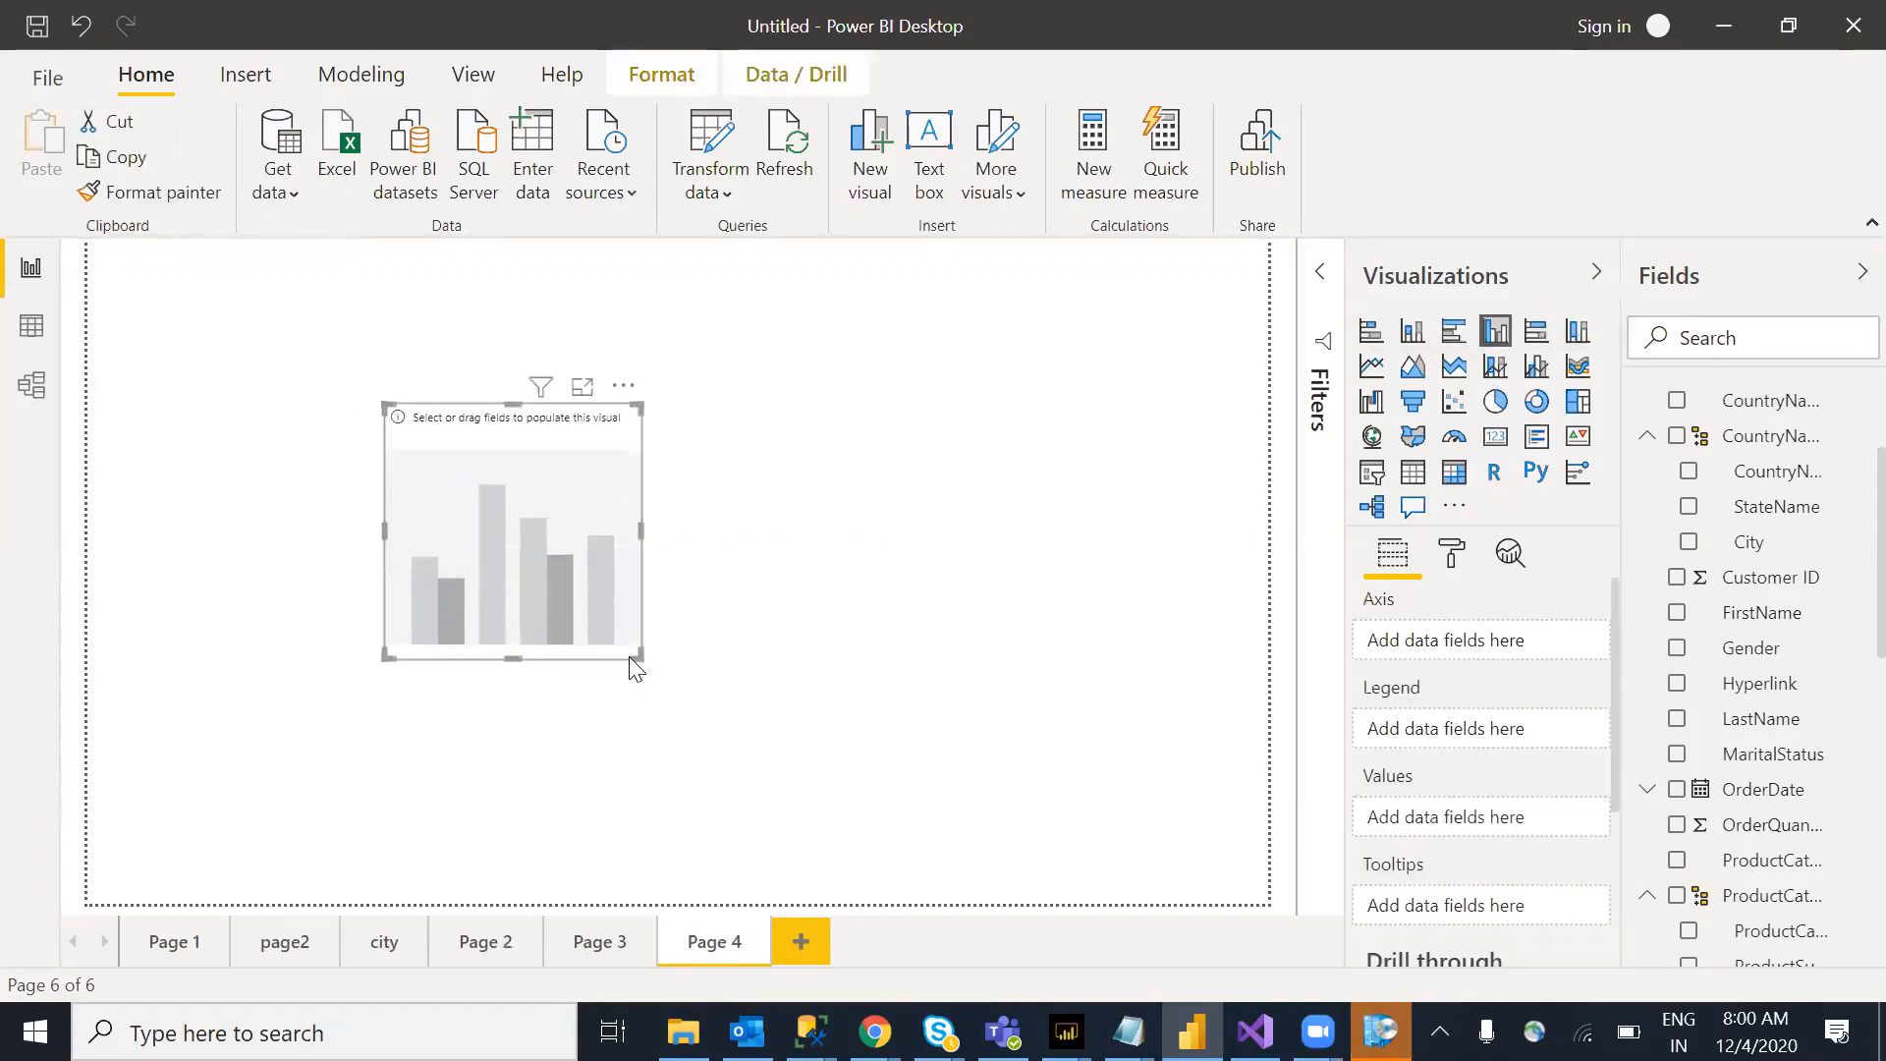
left_click_drag(638, 655, 940, 737)
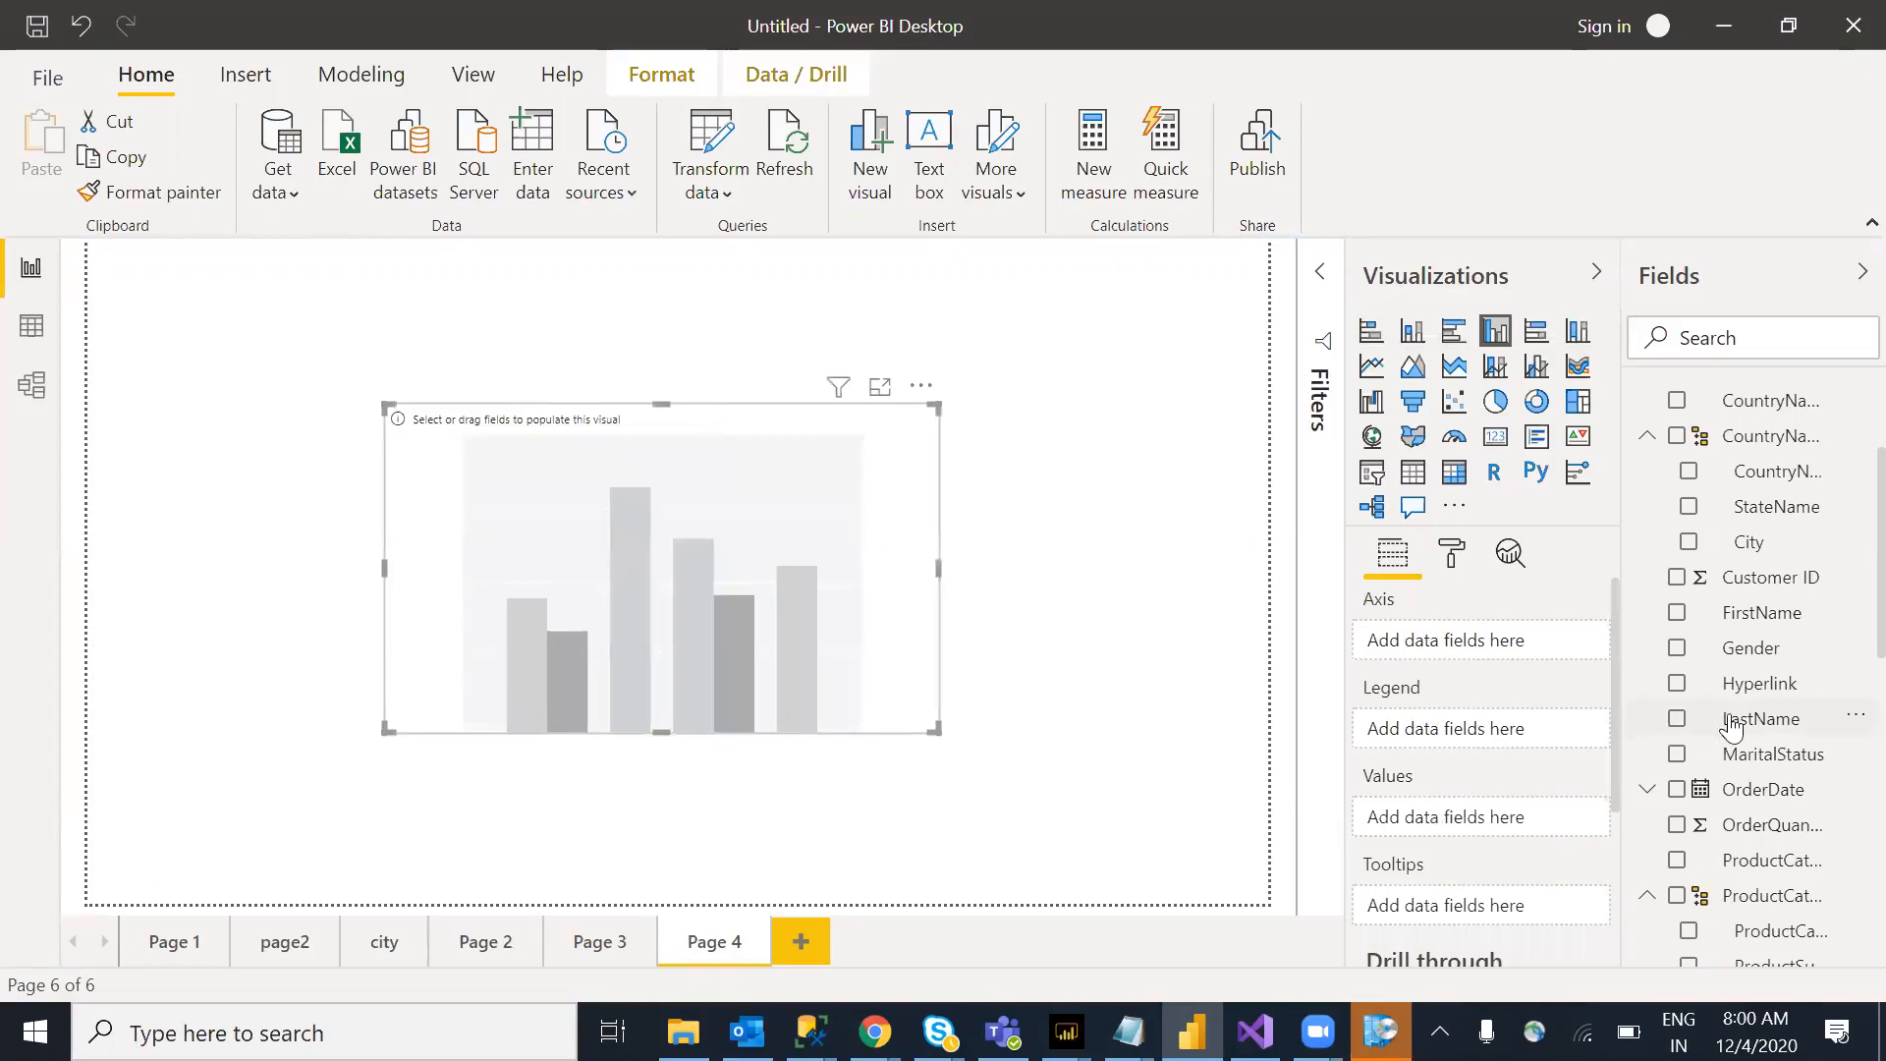
Step: Assign the year&month column to the chart's axis and the totalsales measure to its values
scroll(1845, 600, "down", 3)
scroll(1845, 619, "down", 5)
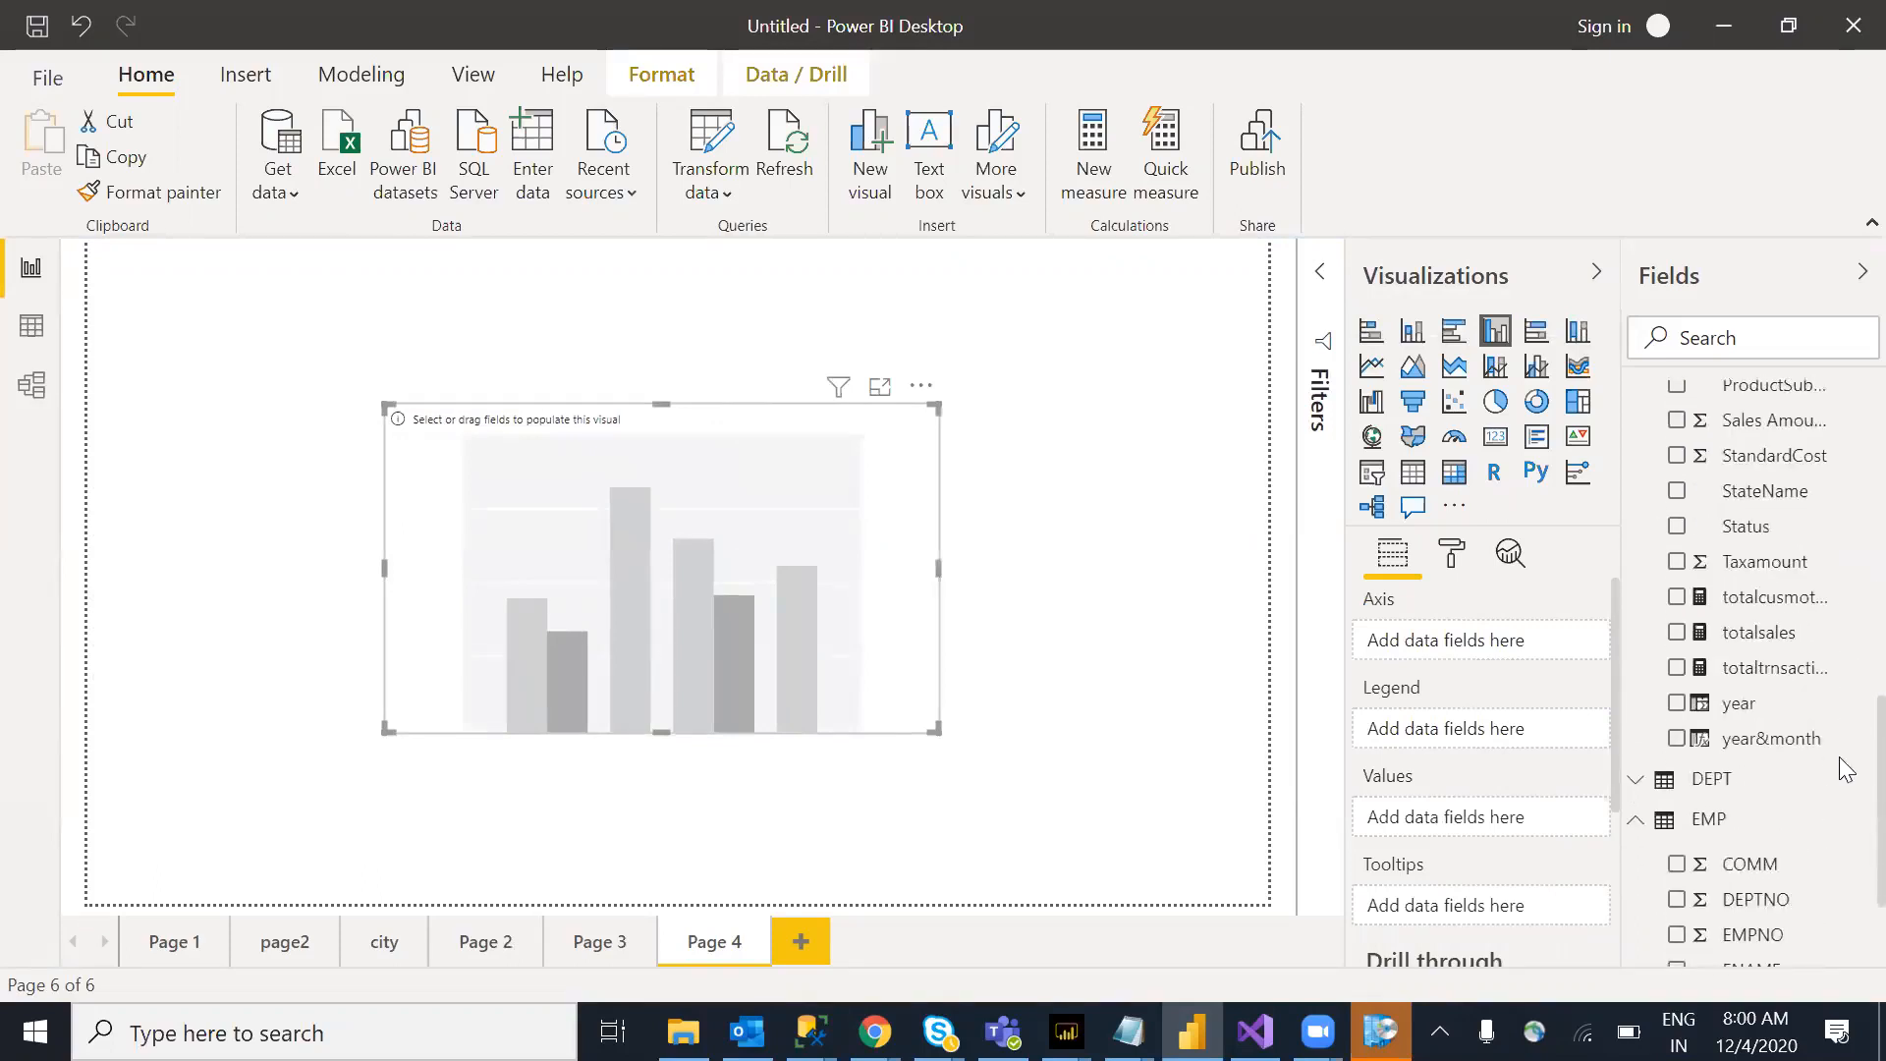
left_click_drag(1768, 739, 767, 636)
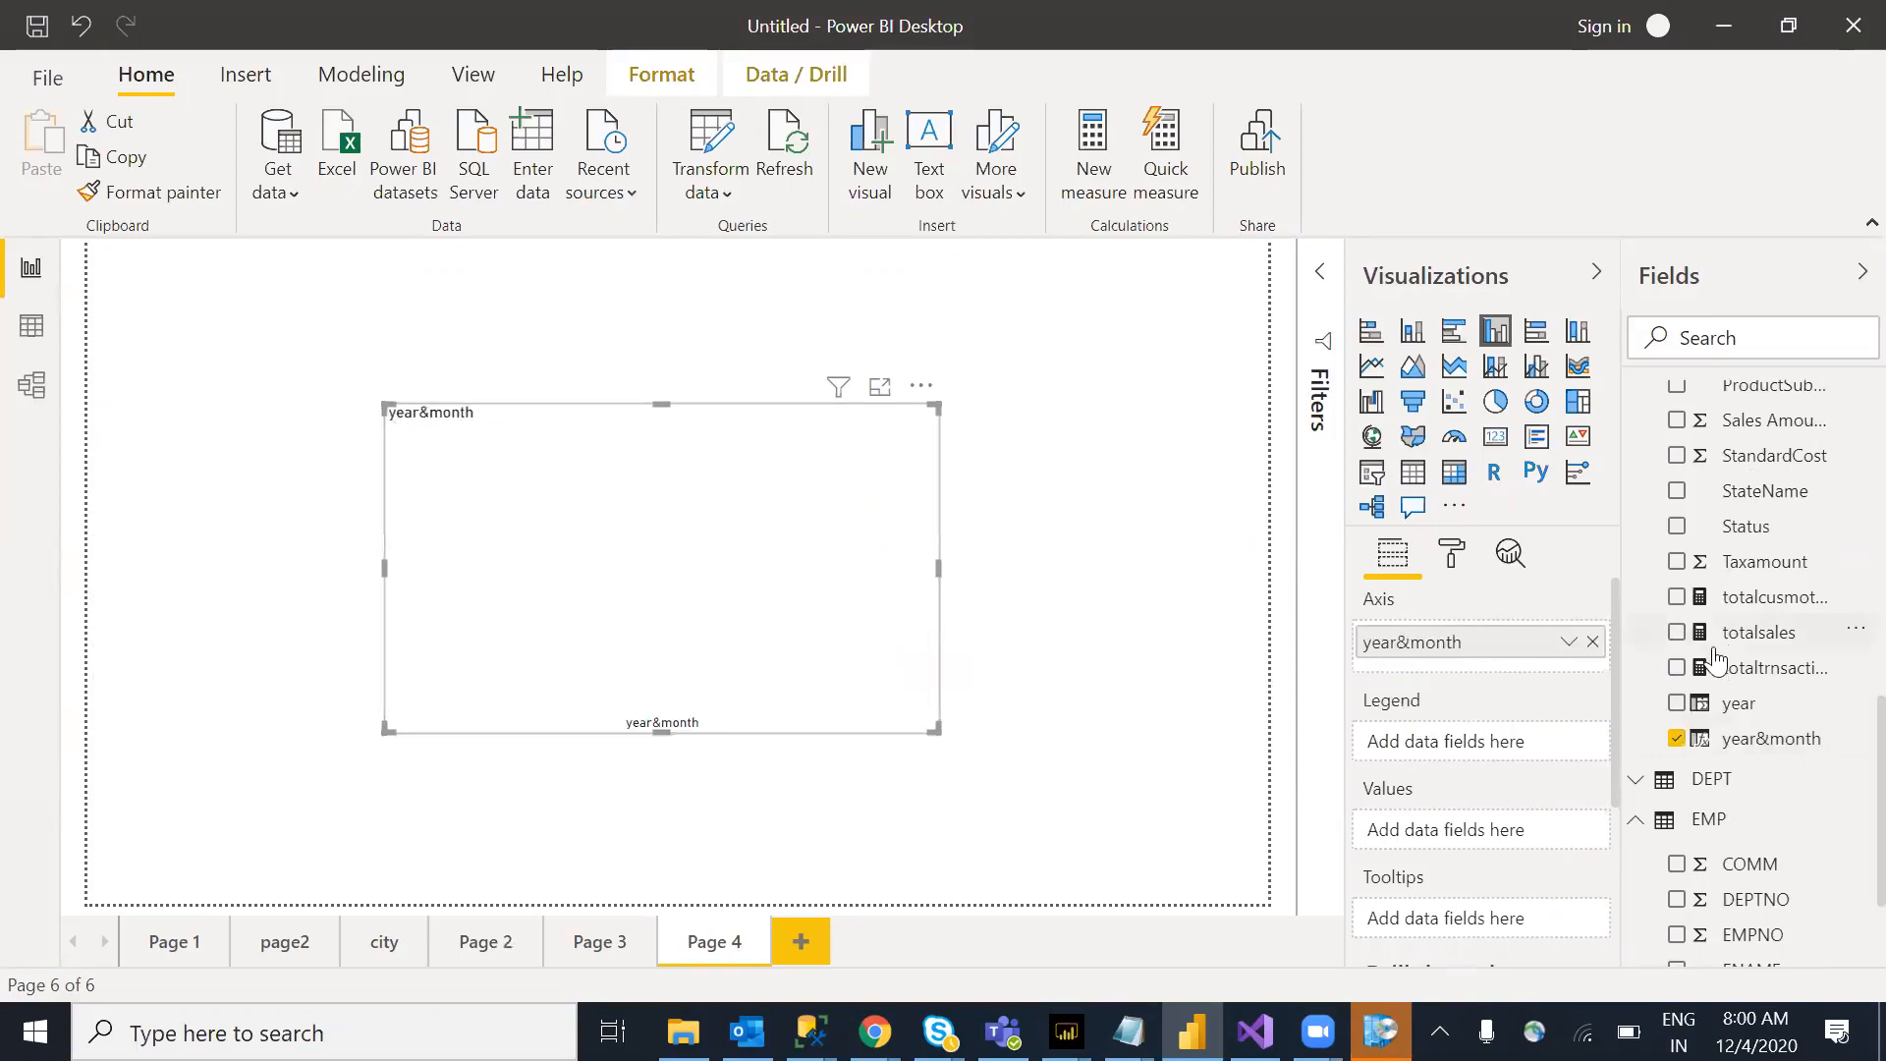
left_click_drag(1749, 640, 1452, 841)
Step: Widen the totalsales by year&month chart, move it toward the page's upper-left area and deselect it
left_click_drag(938, 732, 1172, 756)
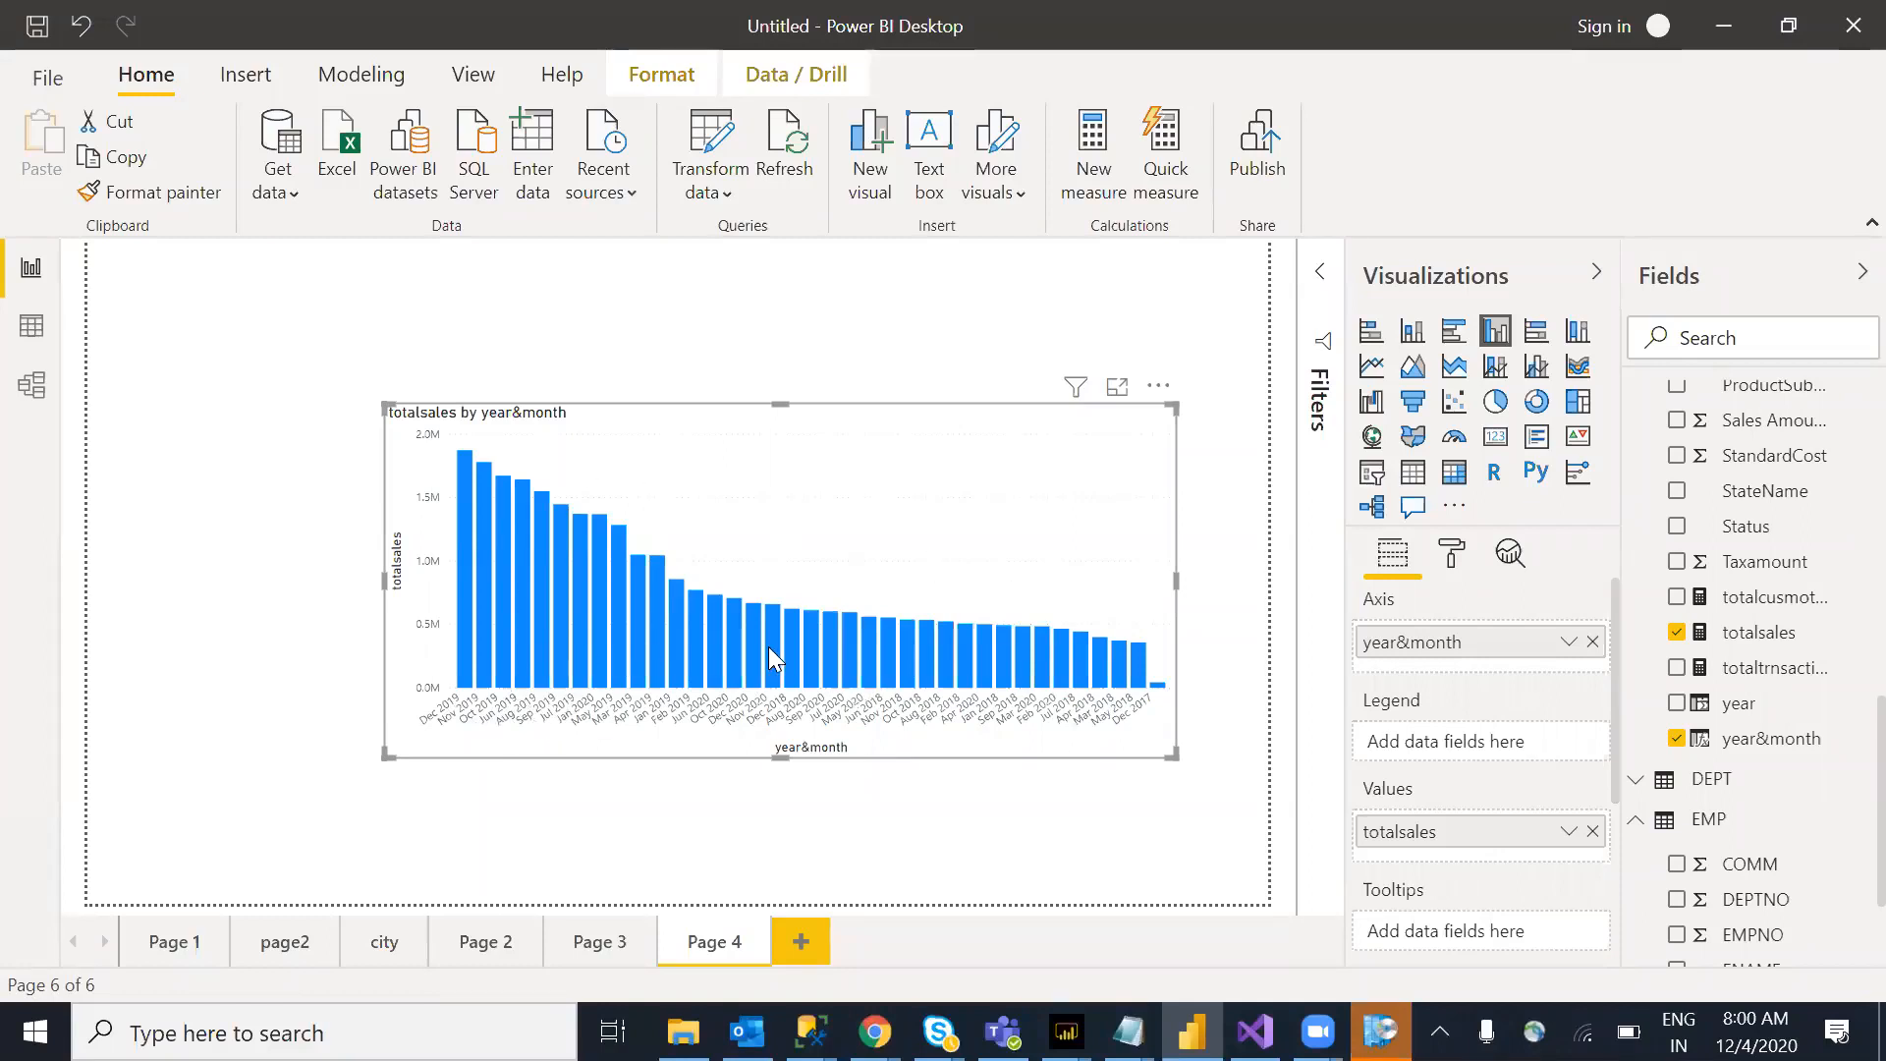
left_click_drag(934, 534, 810, 454)
left_click(1112, 707)
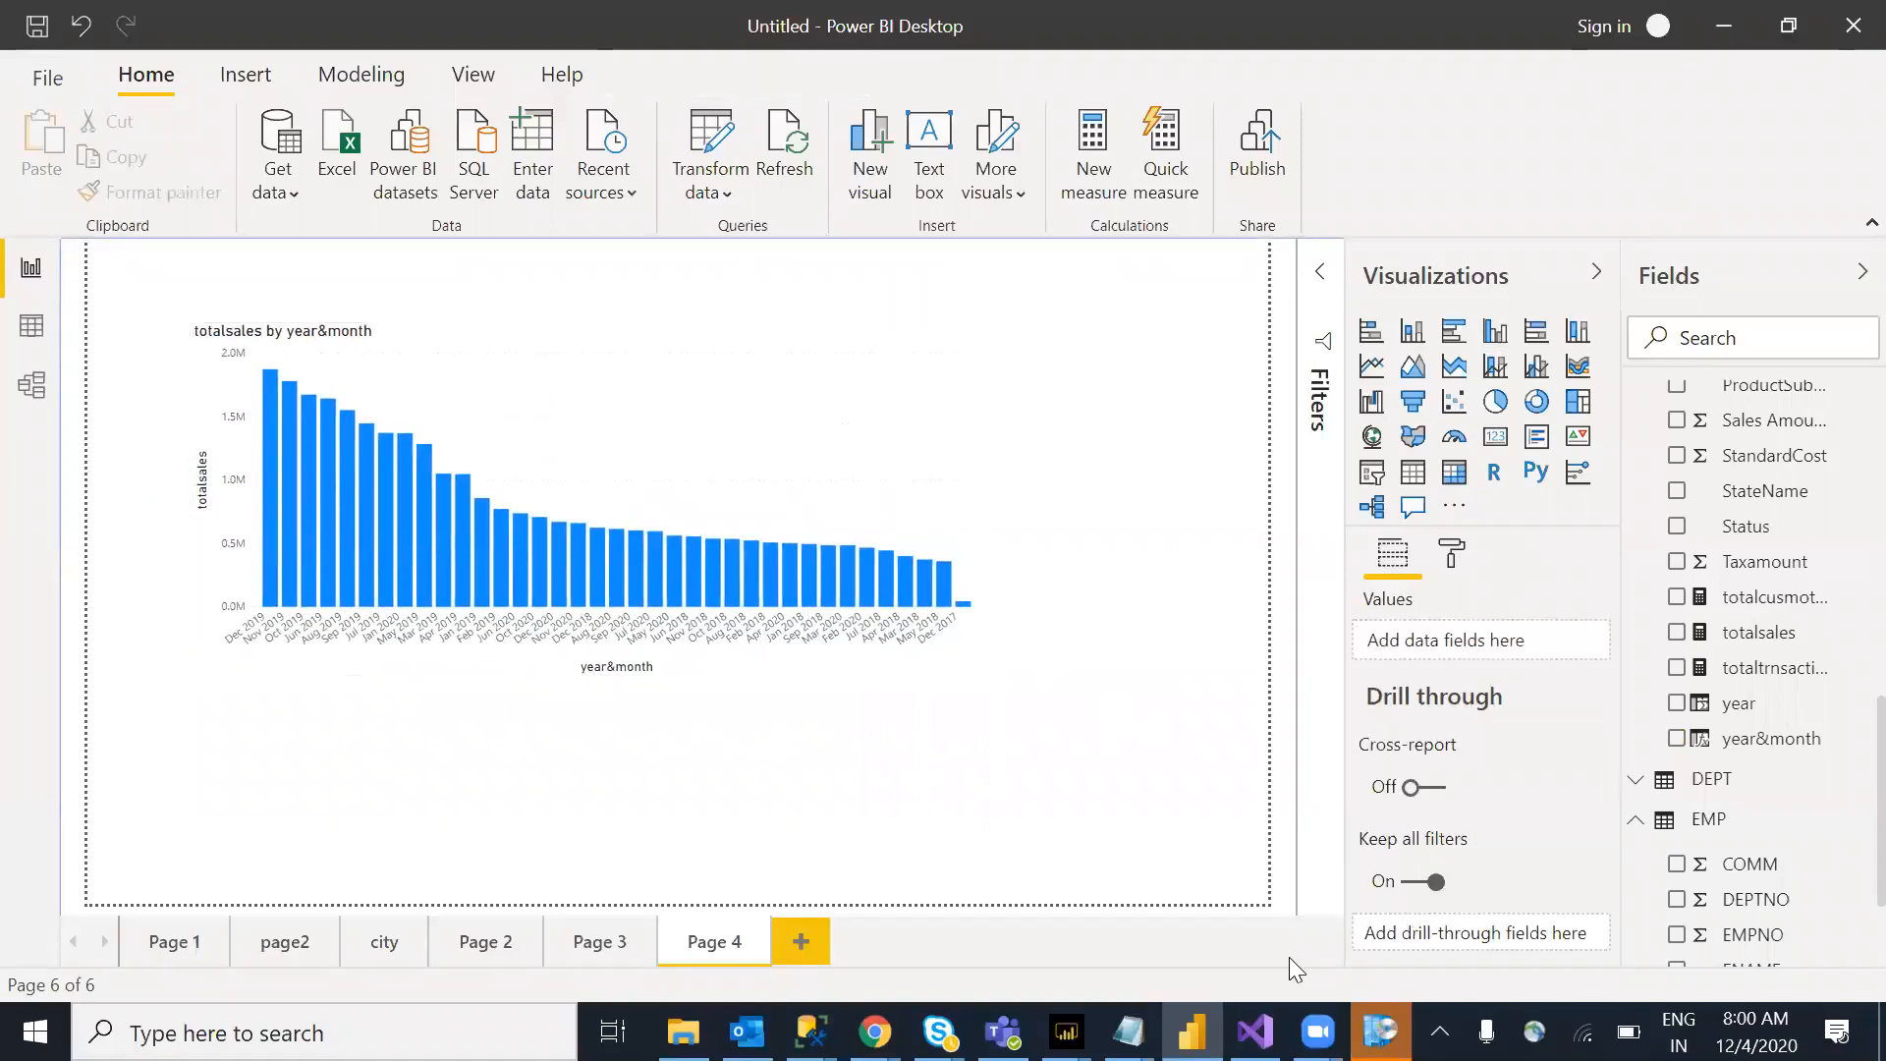
Step: Switch to the DAX notes in Notepad and highlight the calculated column and calculated measure items for review
mouse_move(1128, 1032)
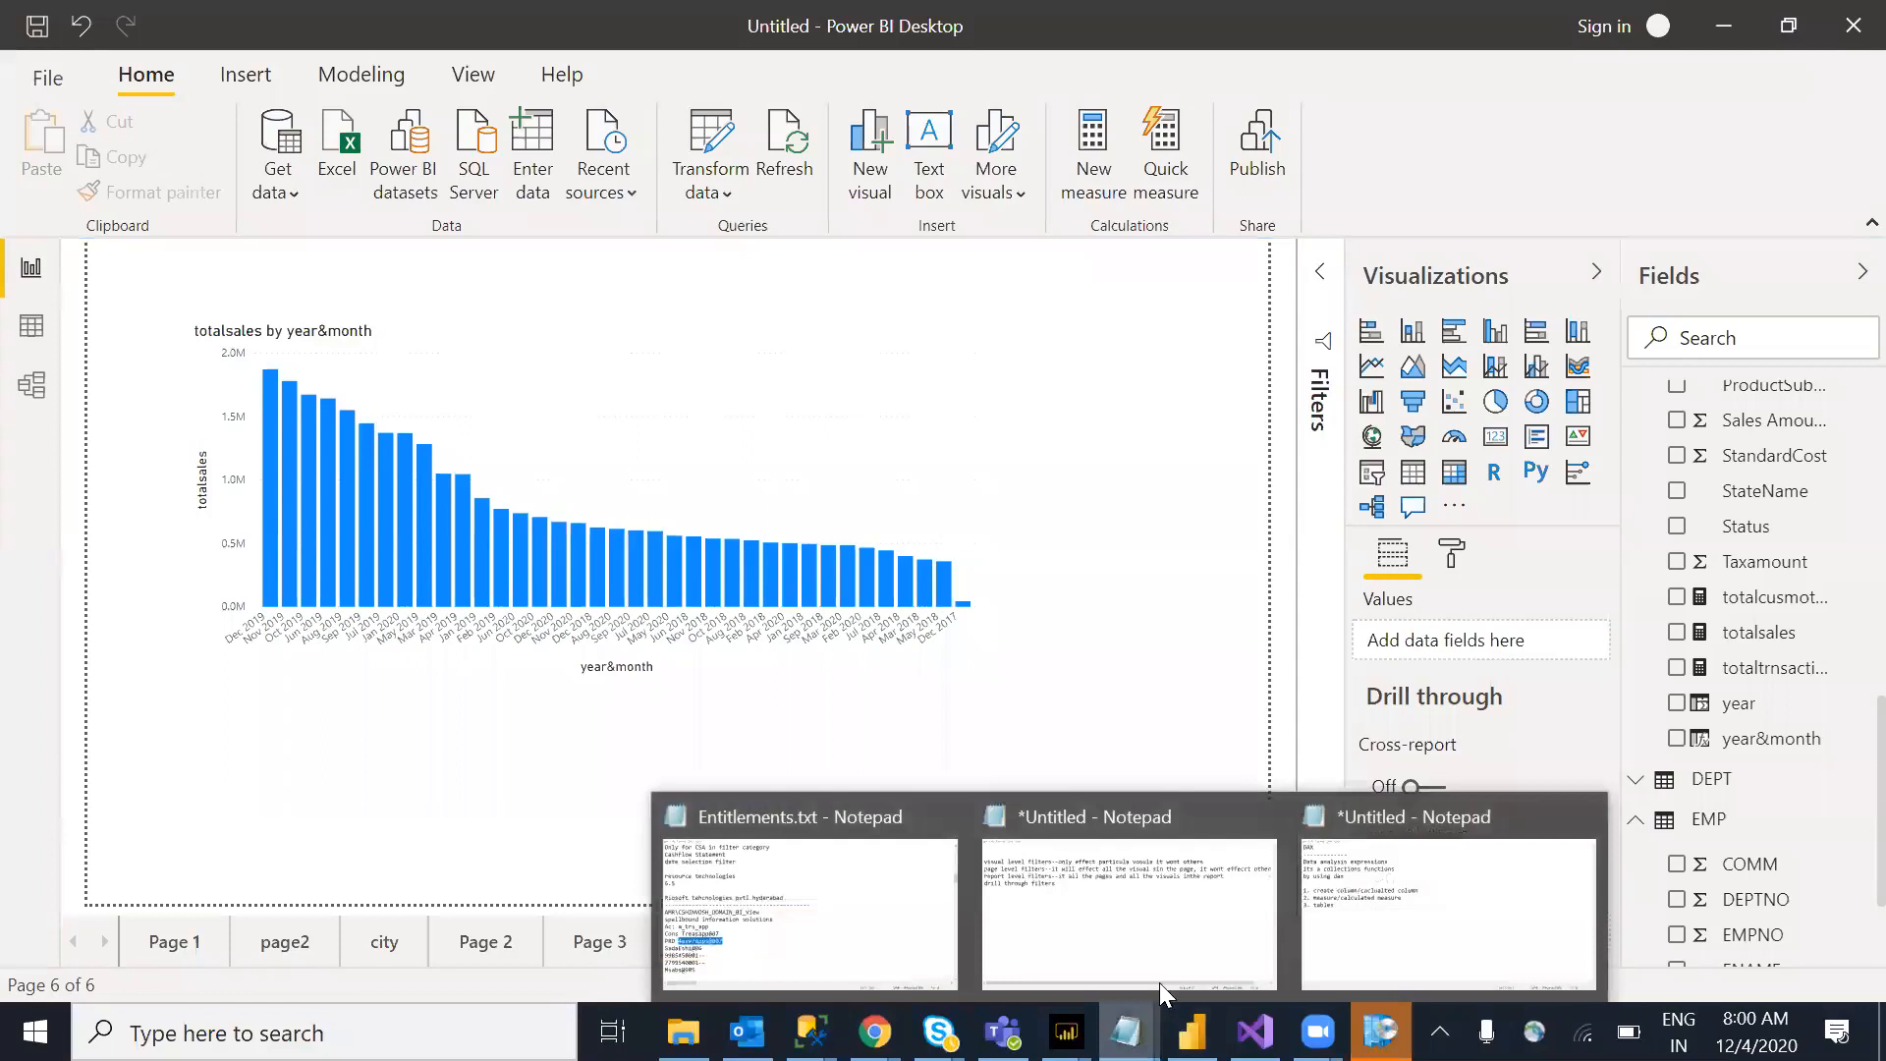
left_click(1385, 918)
left_click_drag(77, 364, 531, 497)
left_click(677, 507)
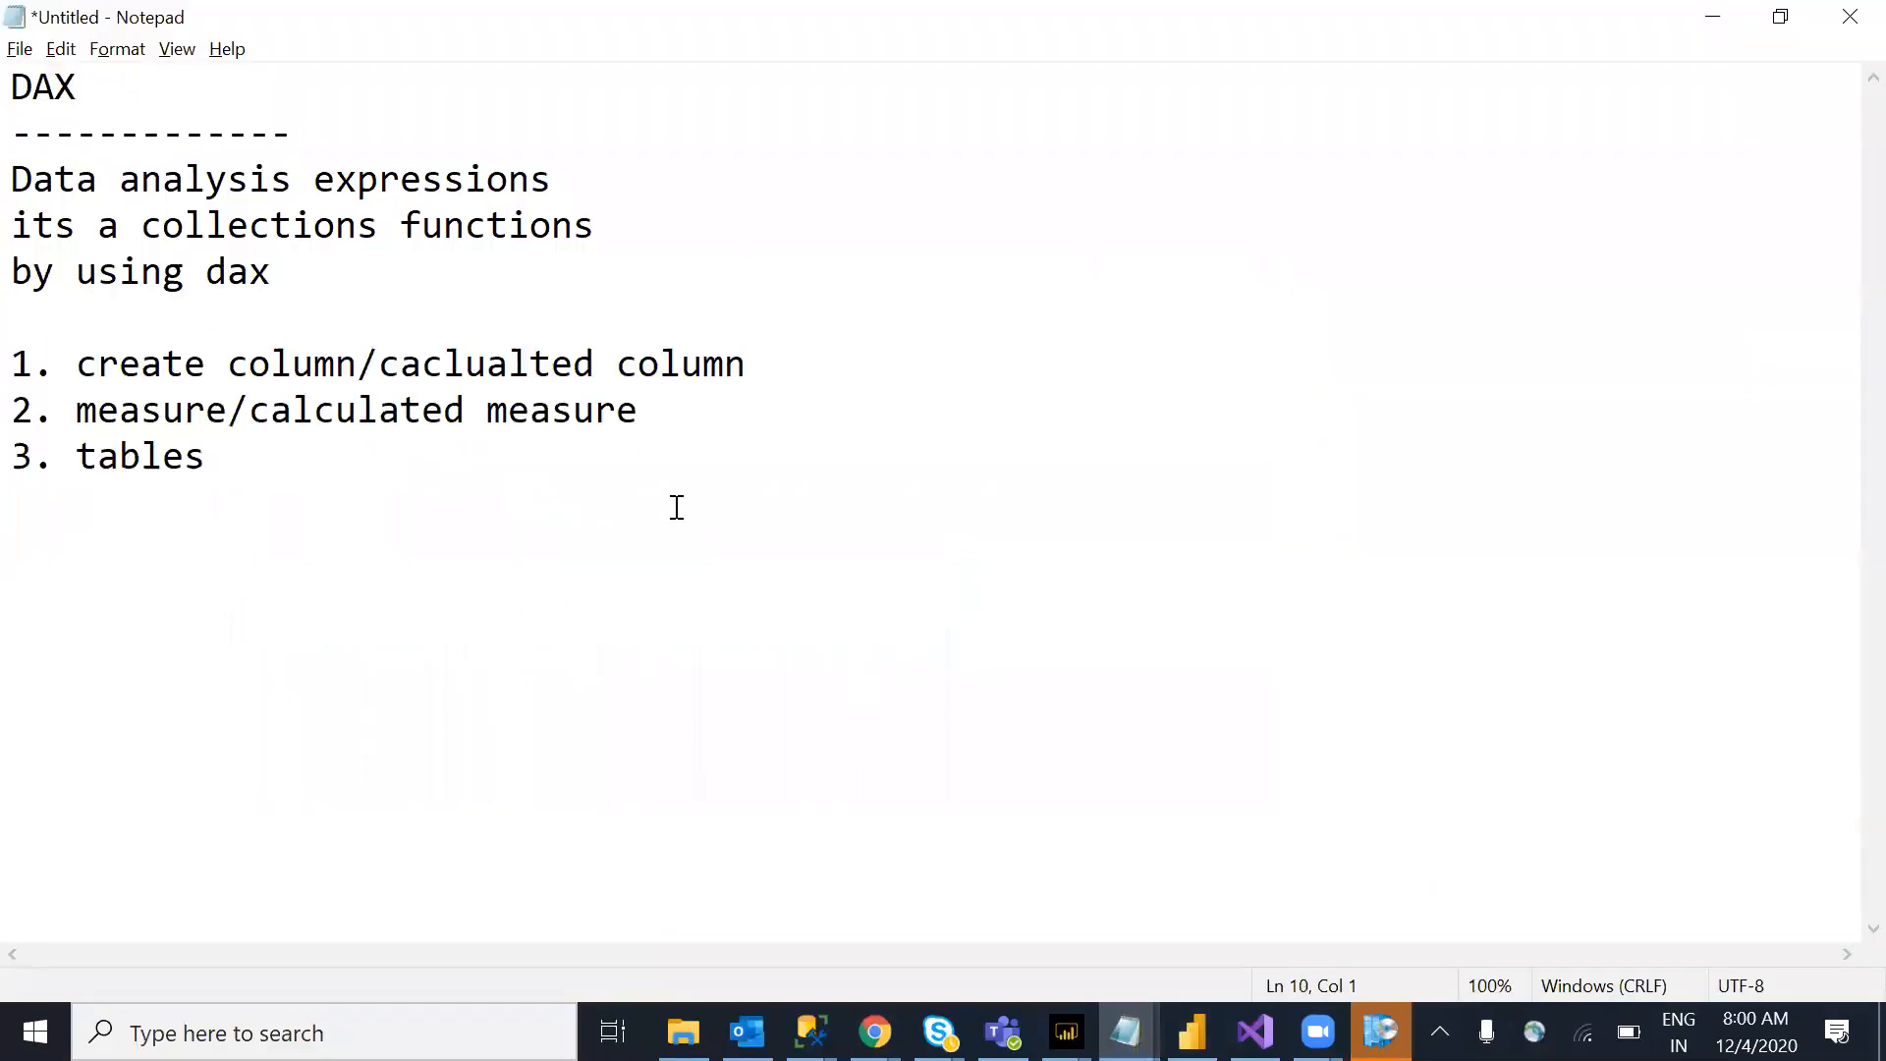
left_click_drag(736, 459, 99, 362)
left_click(272, 410)
left_click_drag(688, 408, 650, 398)
left_click(42, 355)
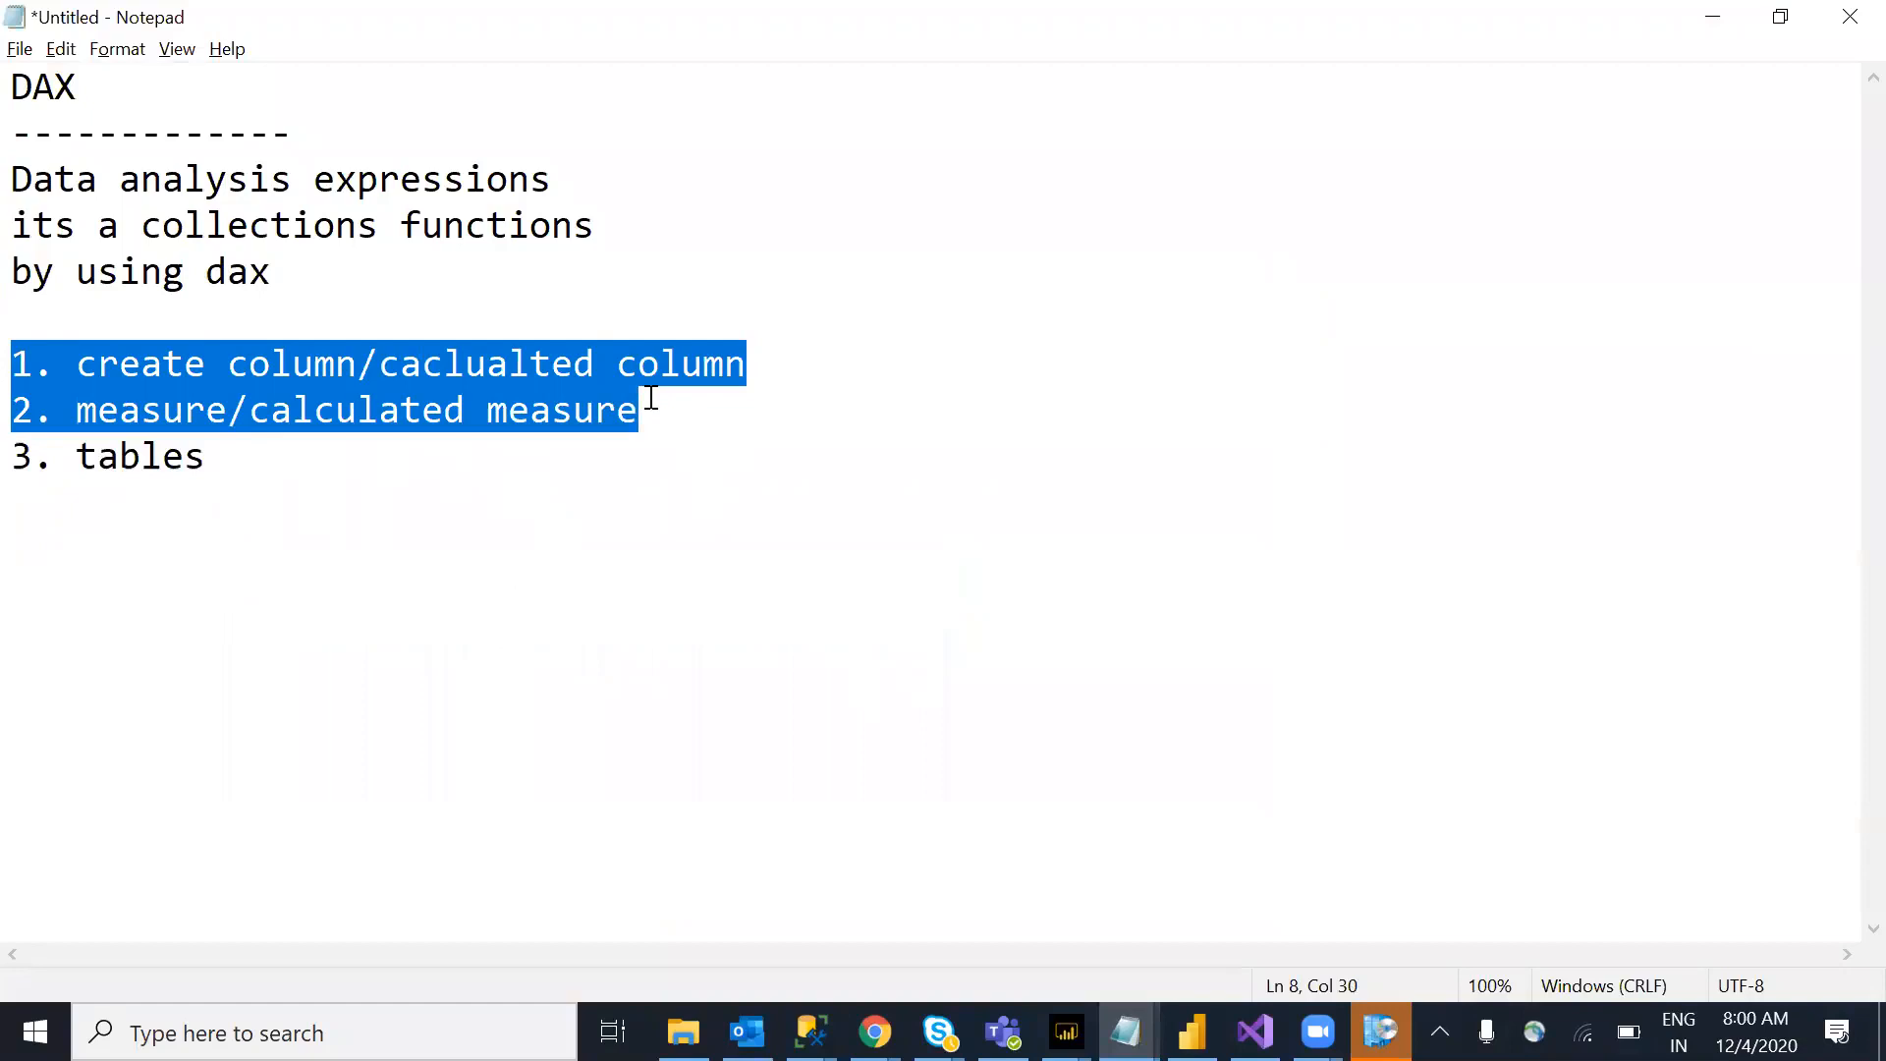
Step: Add "----" after "tables" in the third item of the notes and switch back to Power BI Desktop
left_click(252, 455)
type("----")
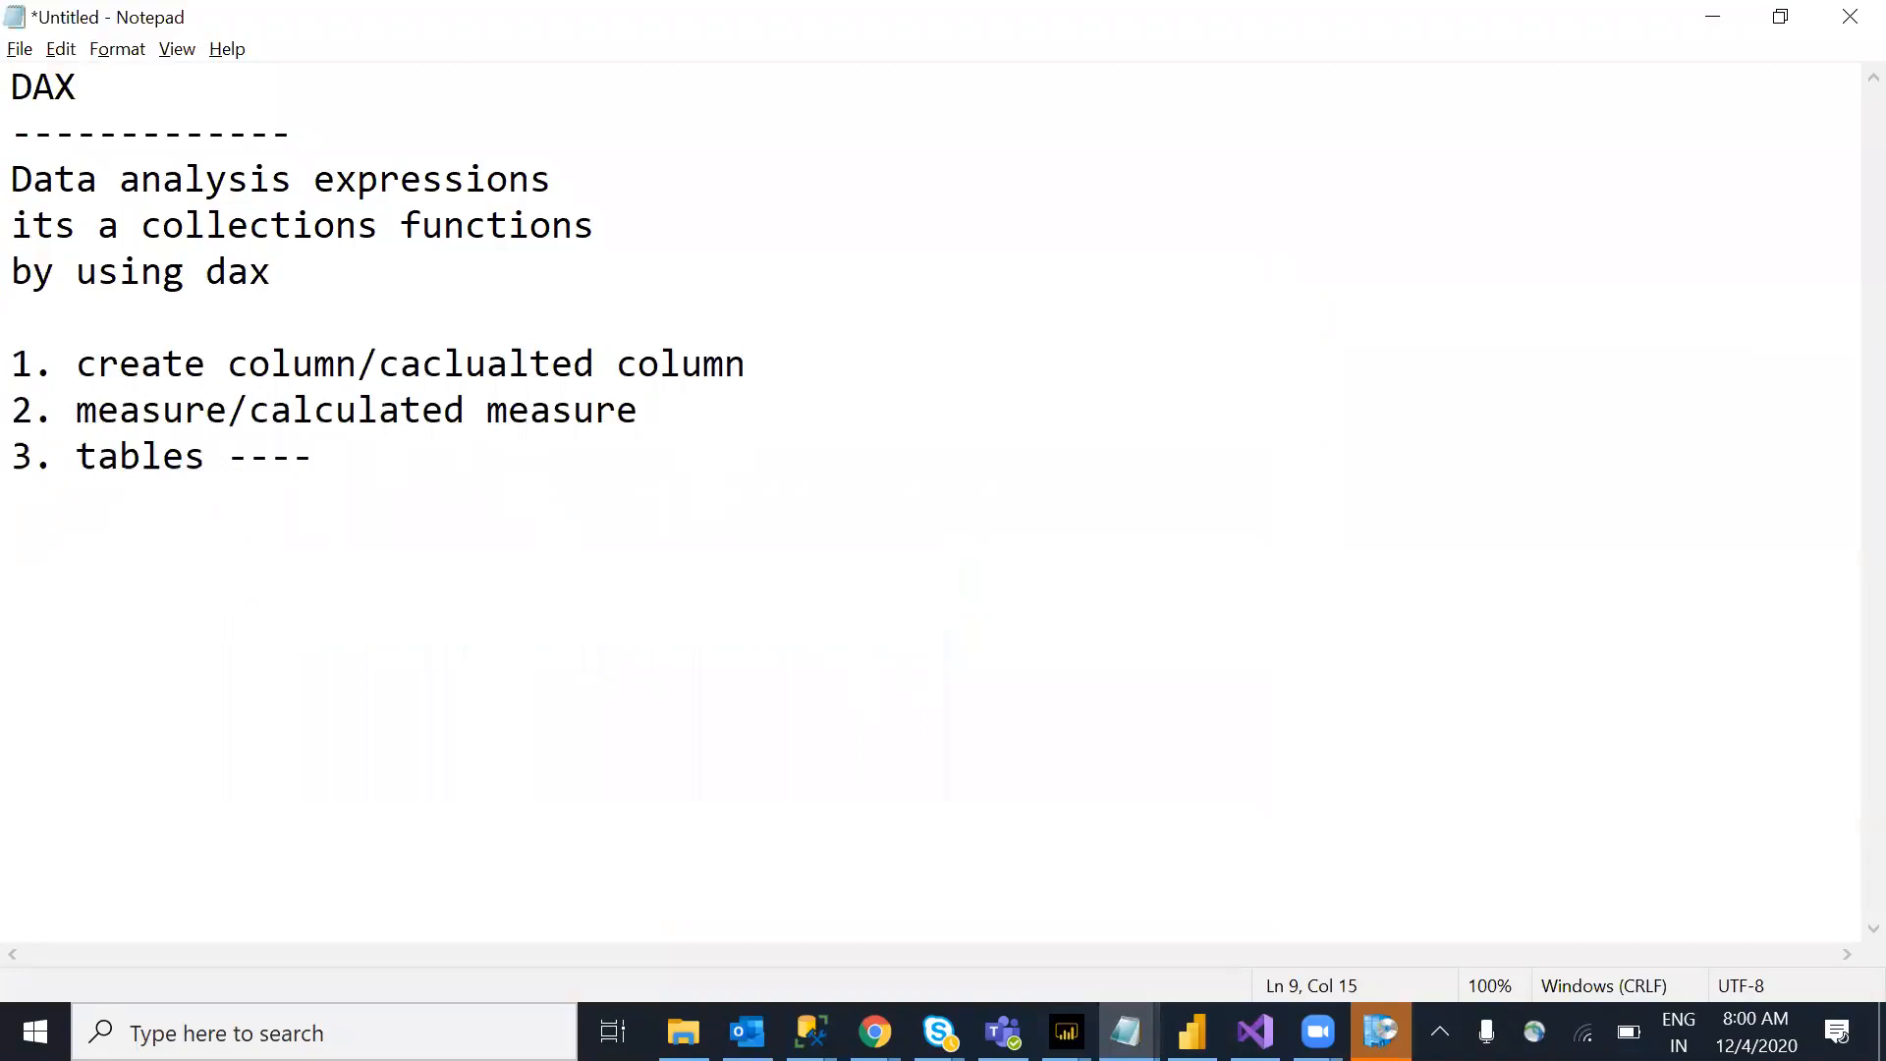
key("alt+Tab")
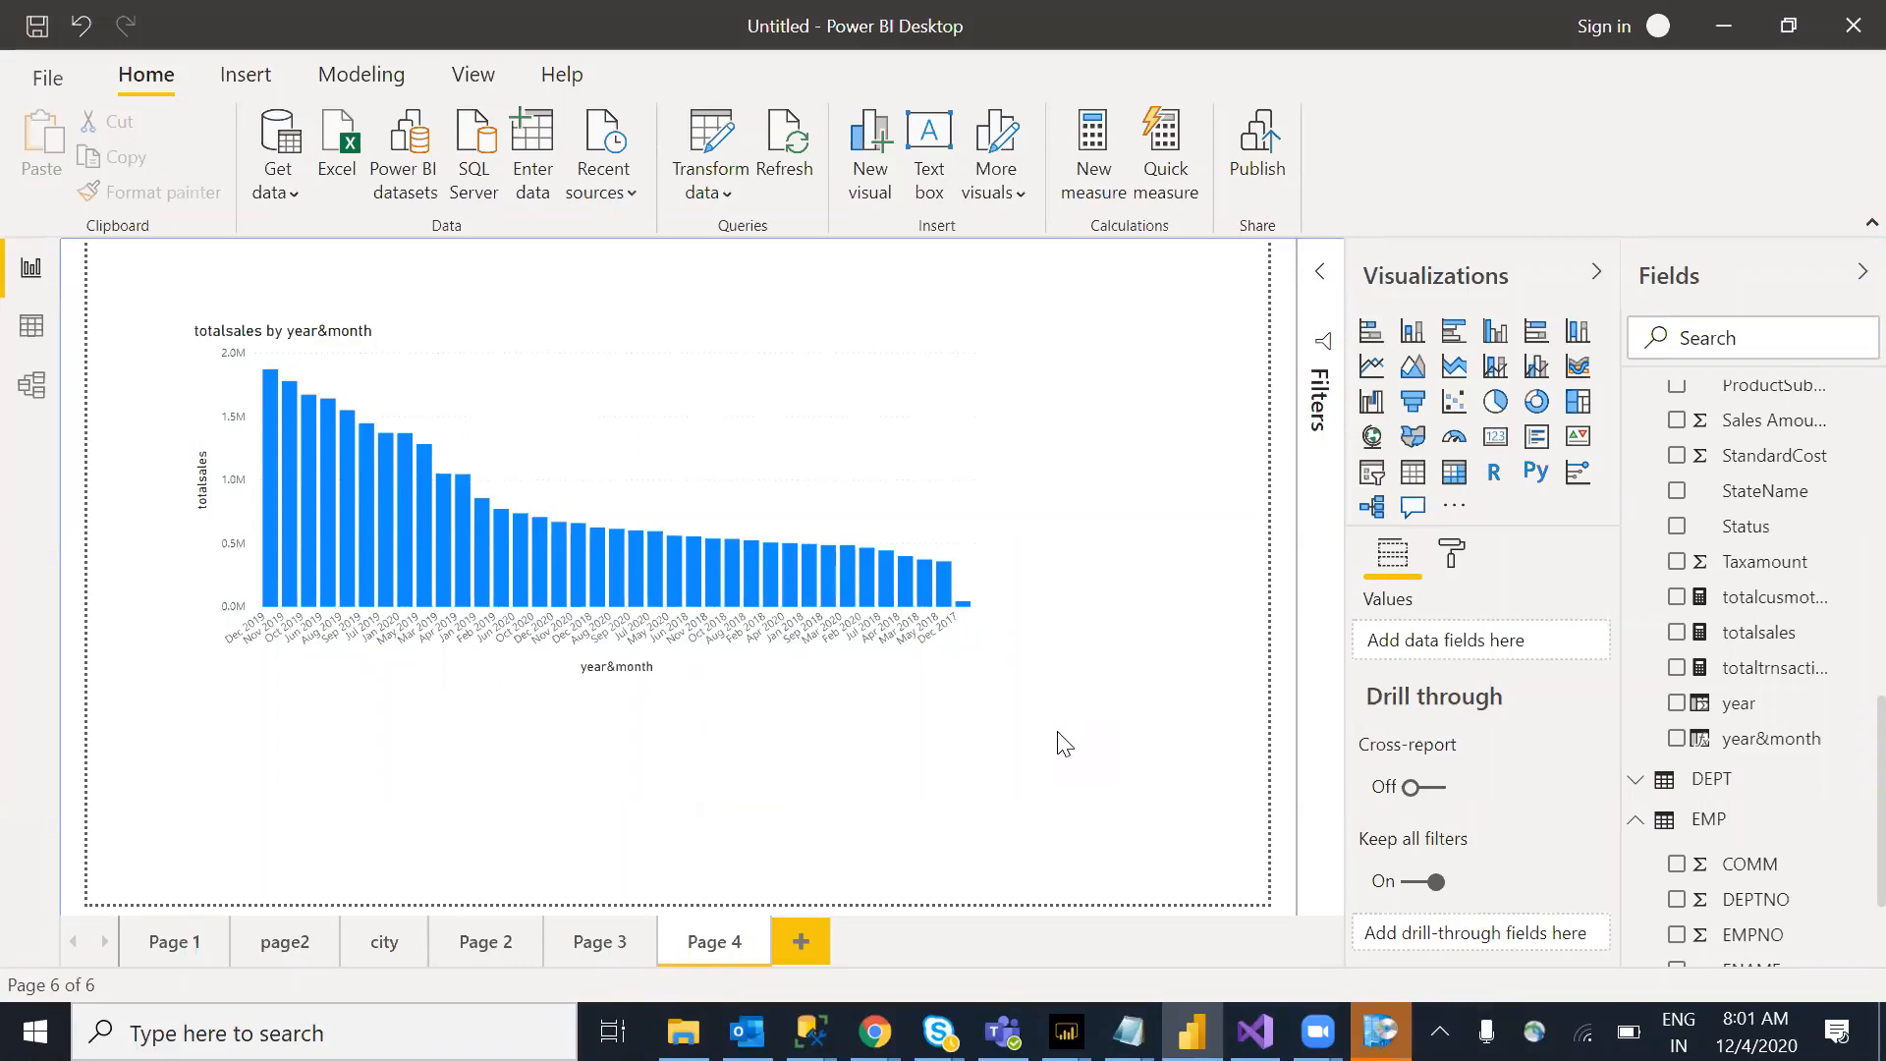
Step: Switch to the DAX notes in Notepad and append "--earch and e" to the calculated column item
mouse_move(1130, 1032)
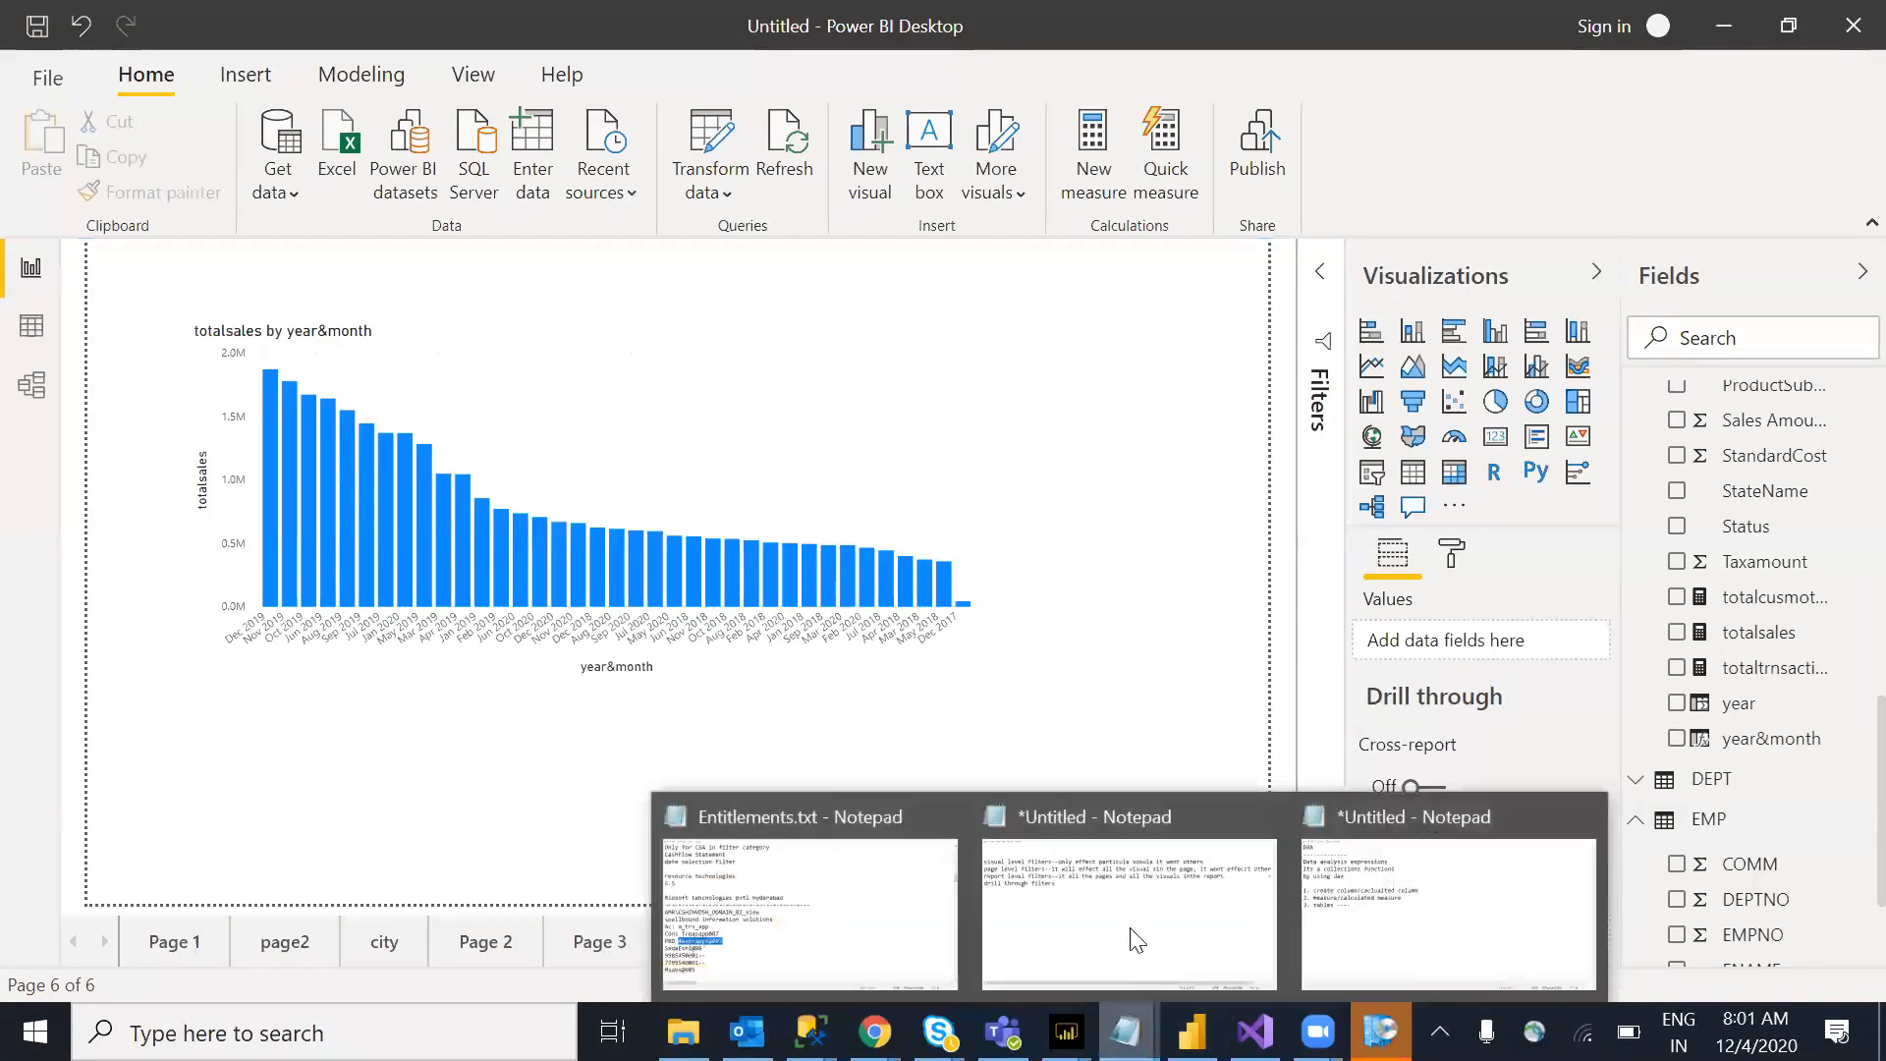
left_click(1347, 932)
left_click(801, 349)
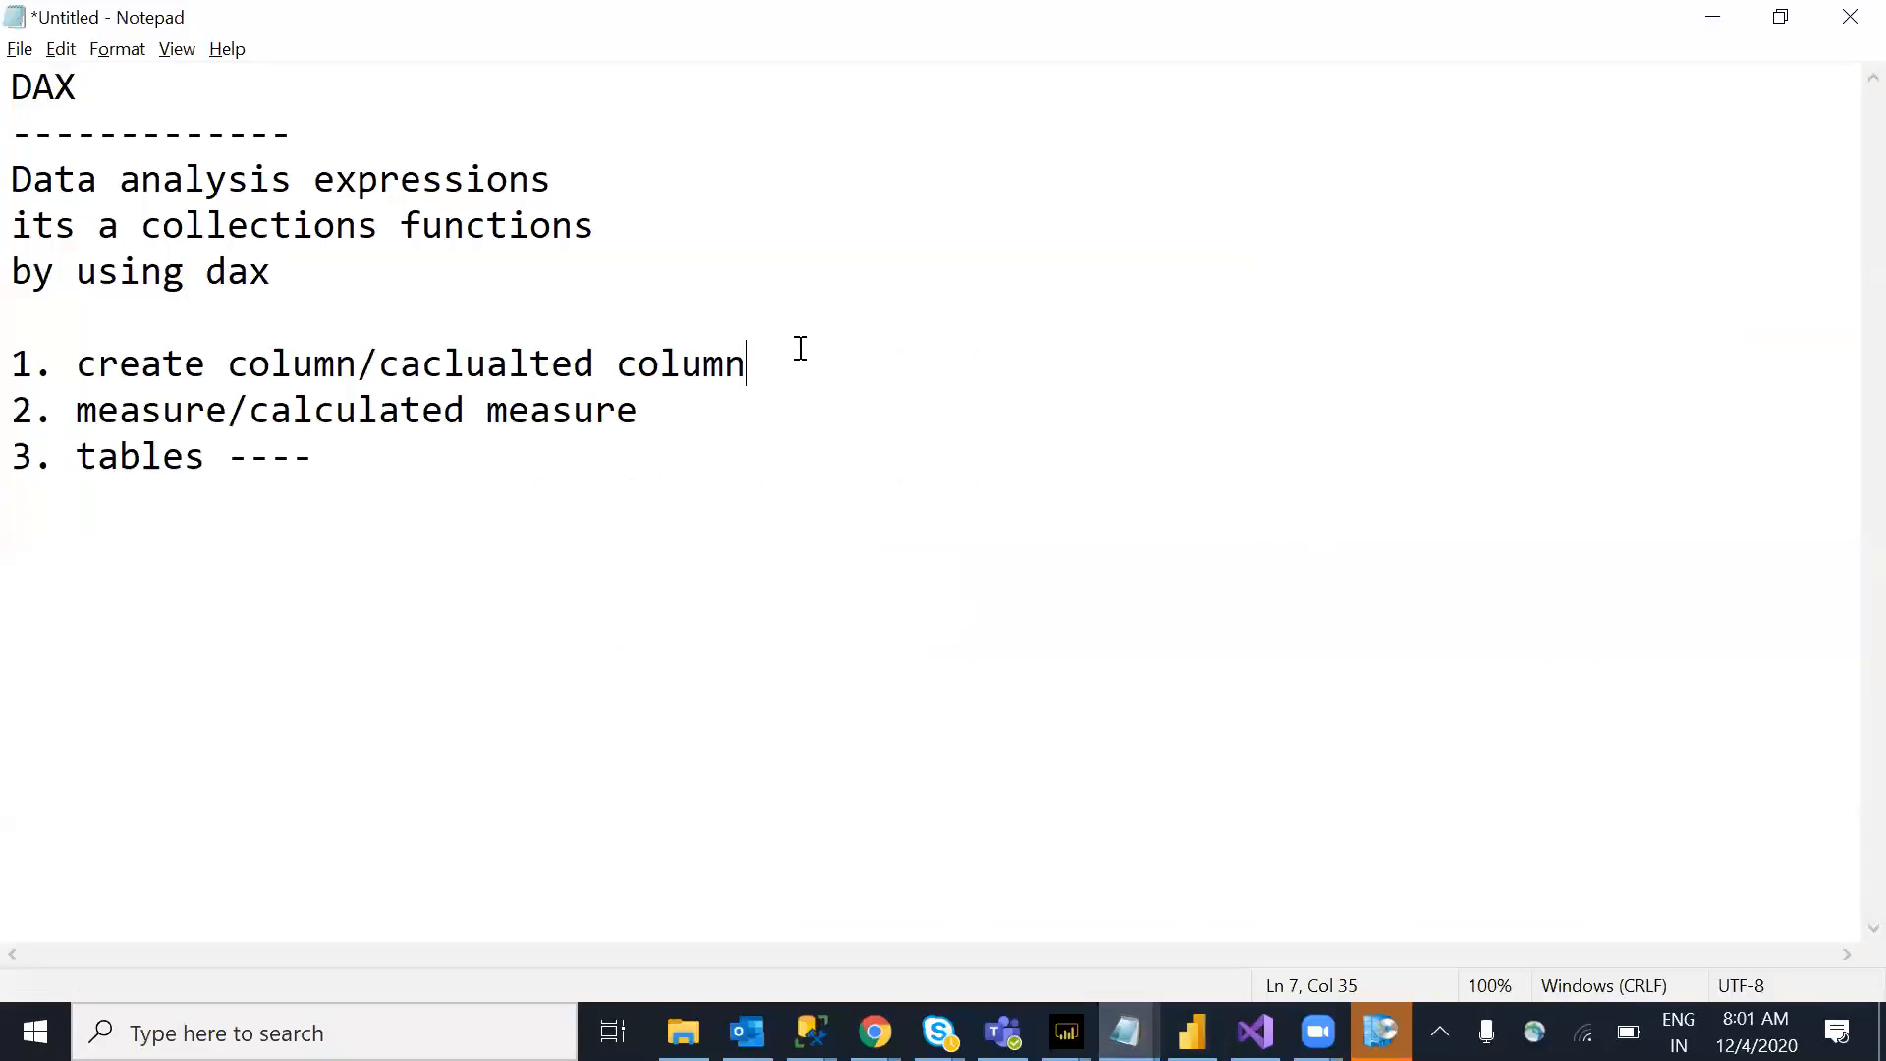
type("--earch and e")
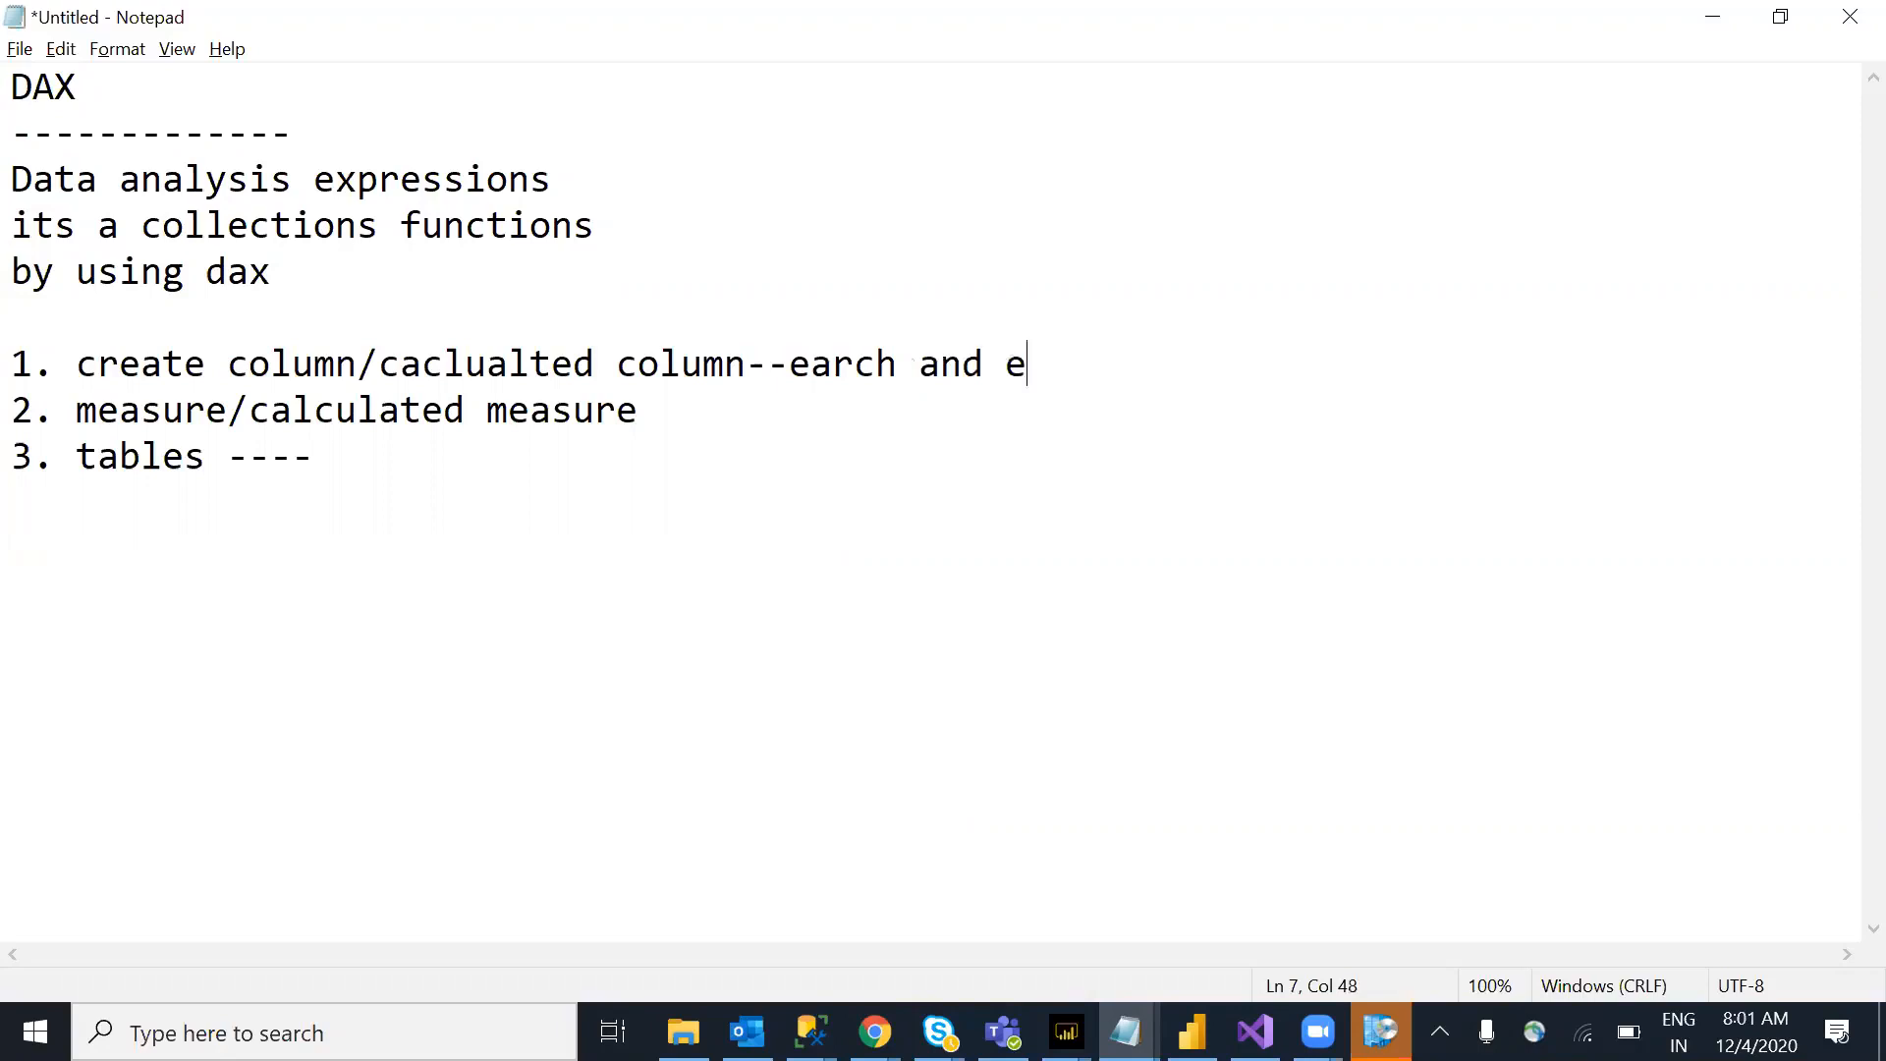
Step: Complete the calculated column note with "every ow level" and begin an indented line beneath it reading "it will"
type("very ow level")
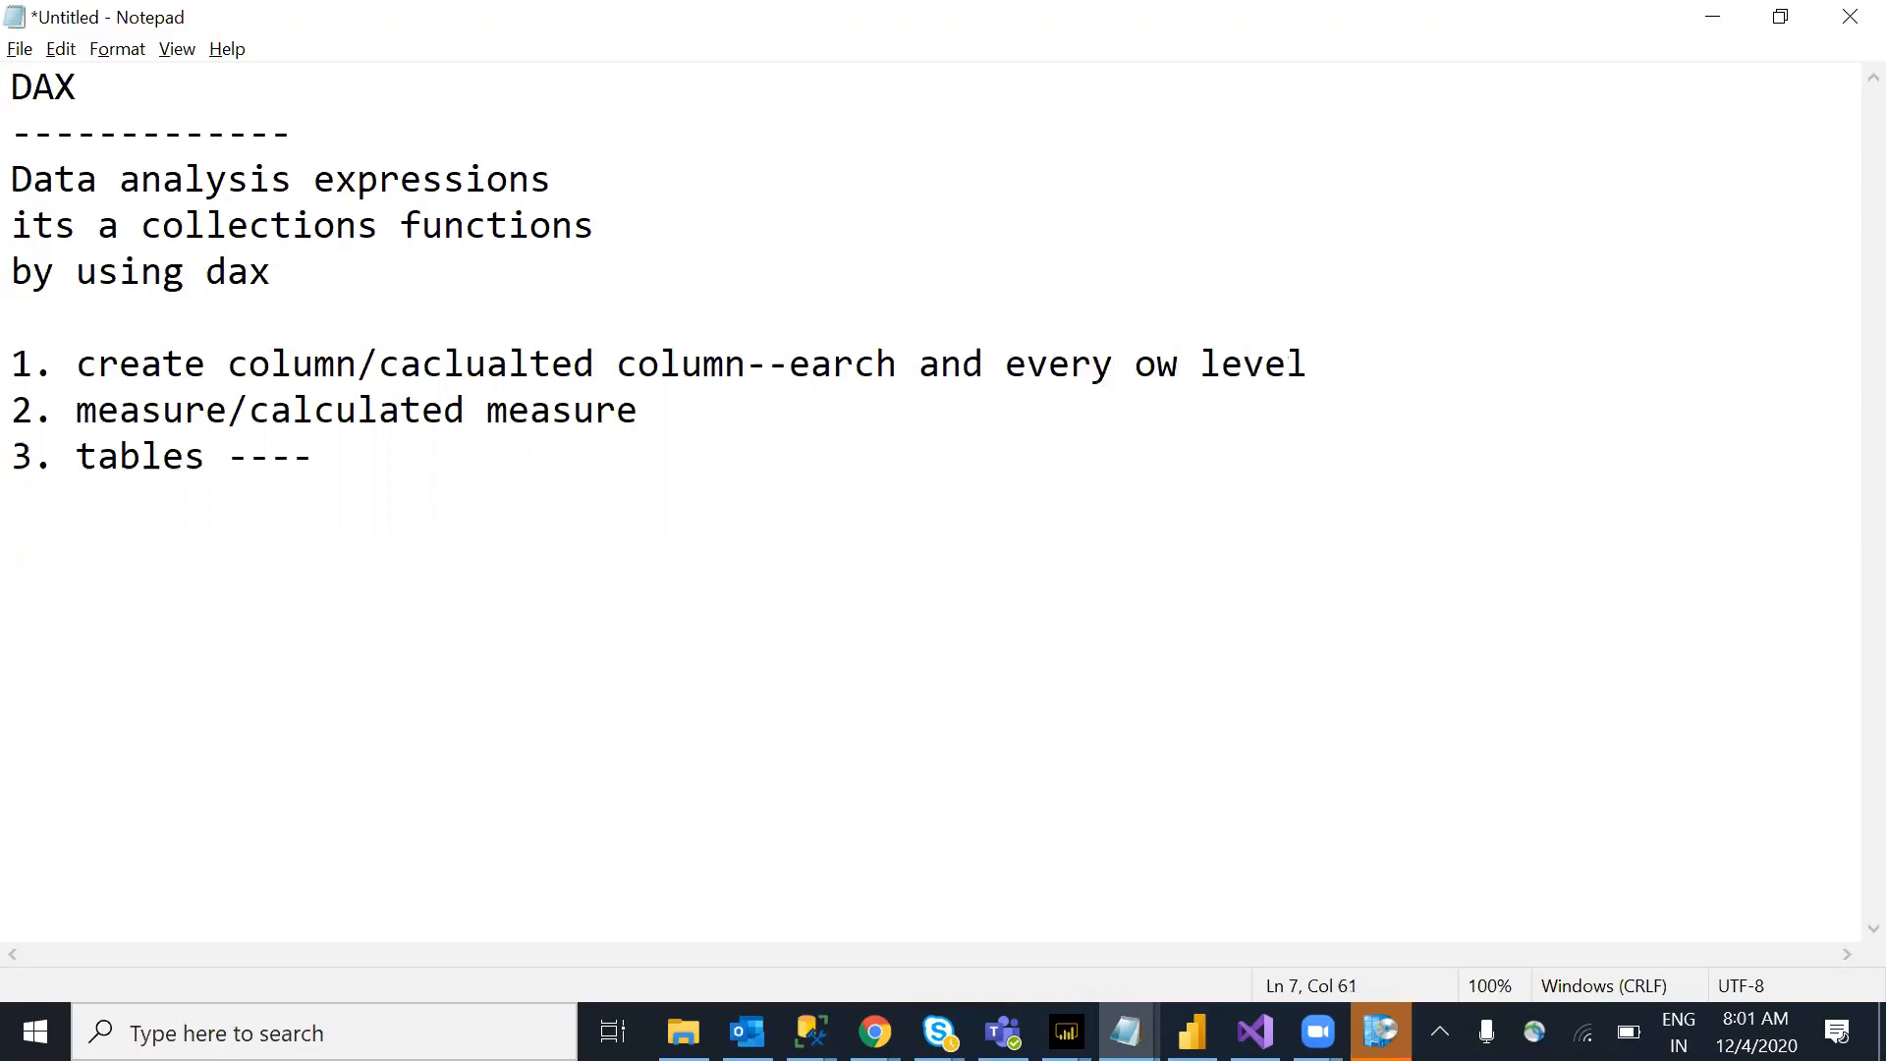
key("Return")
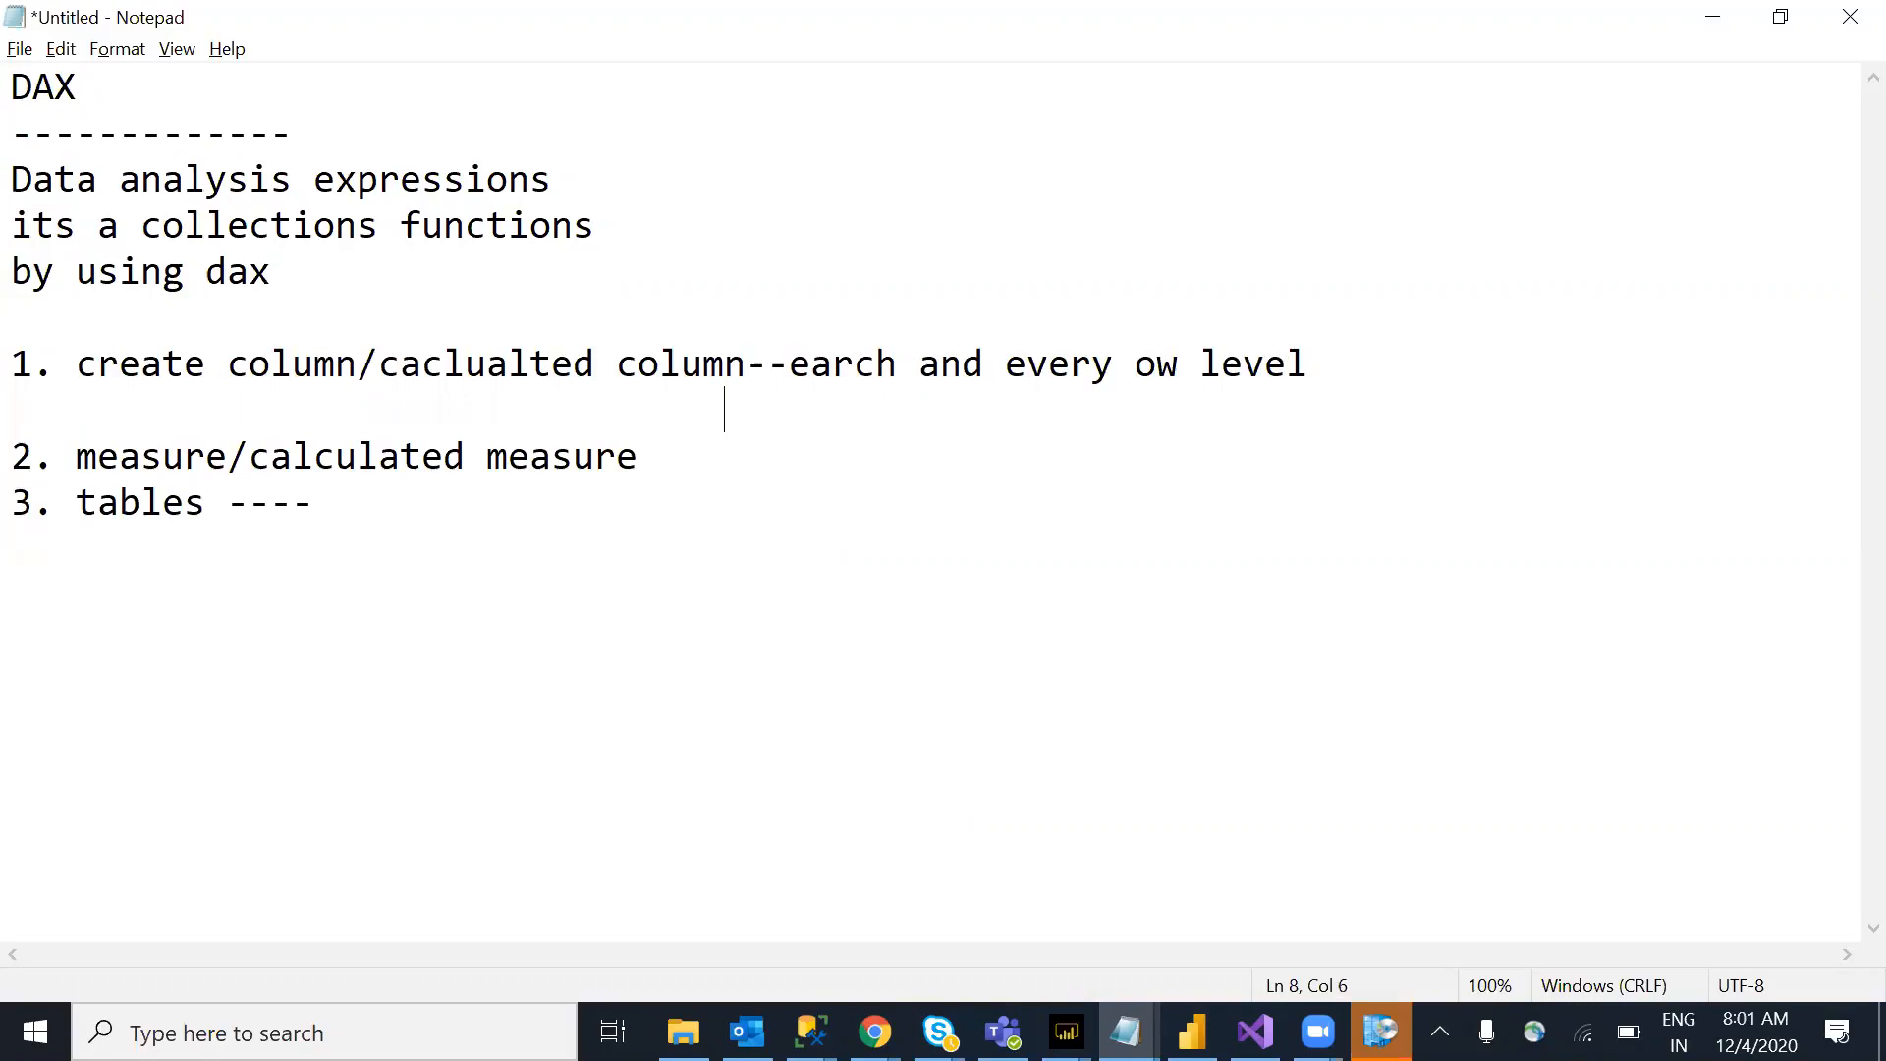
type("it will co")
key("BackSpace")
key("BackSpace")
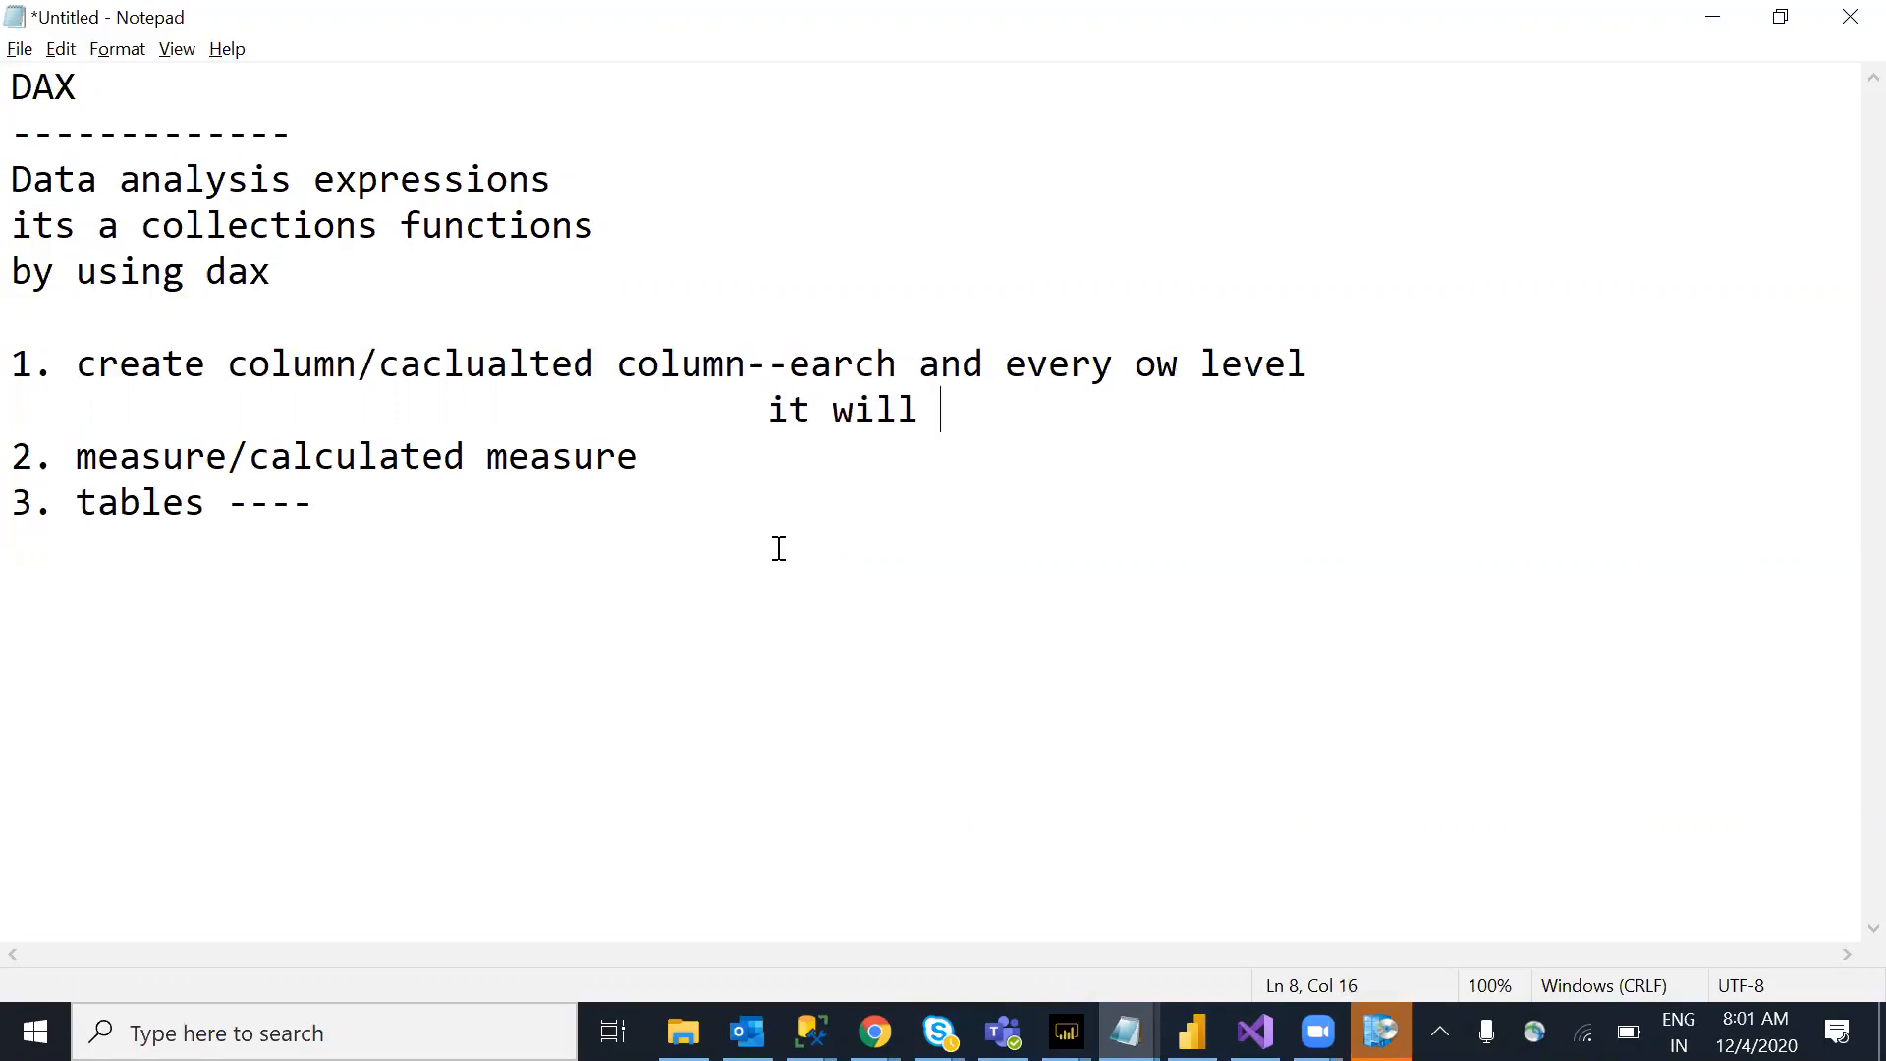
Step: Switch to Power BI Desktop, save the report as demoreport in Downloads, and check the saved file in File Explorer
key("alt+Tab")
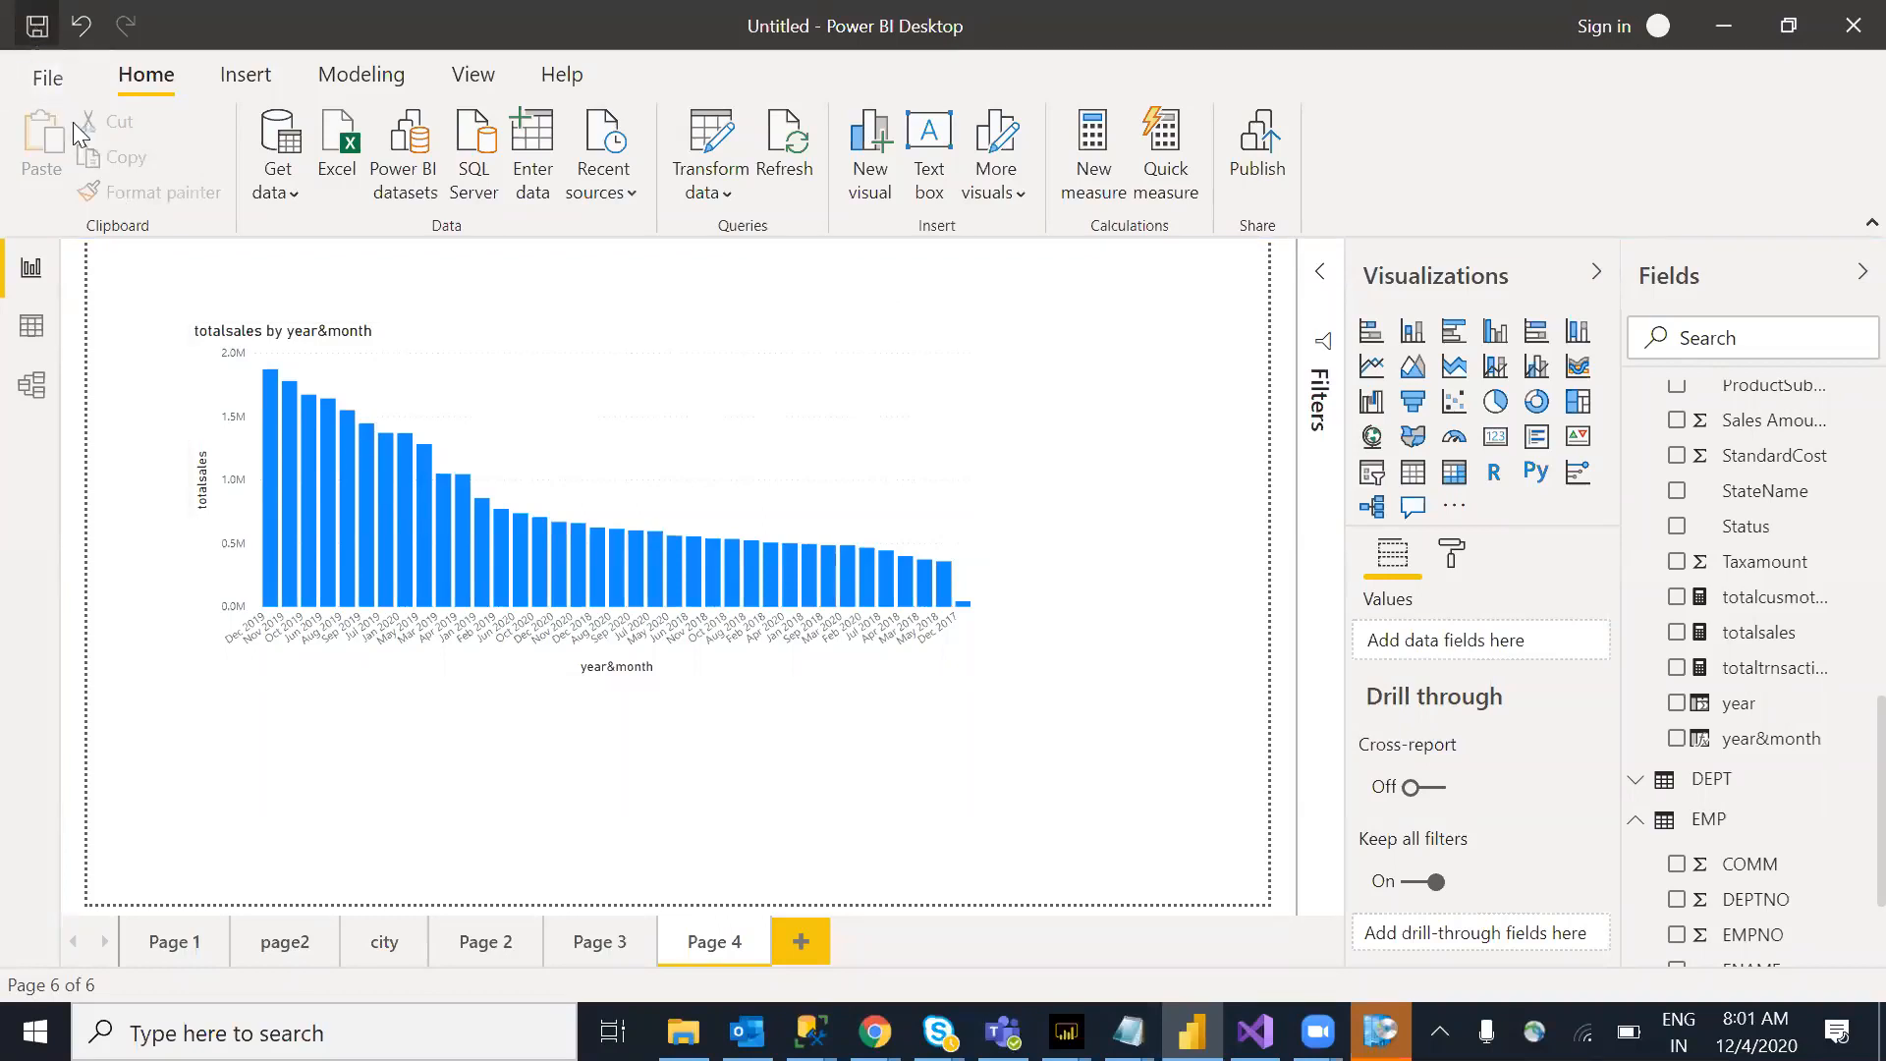
left_click(48, 83)
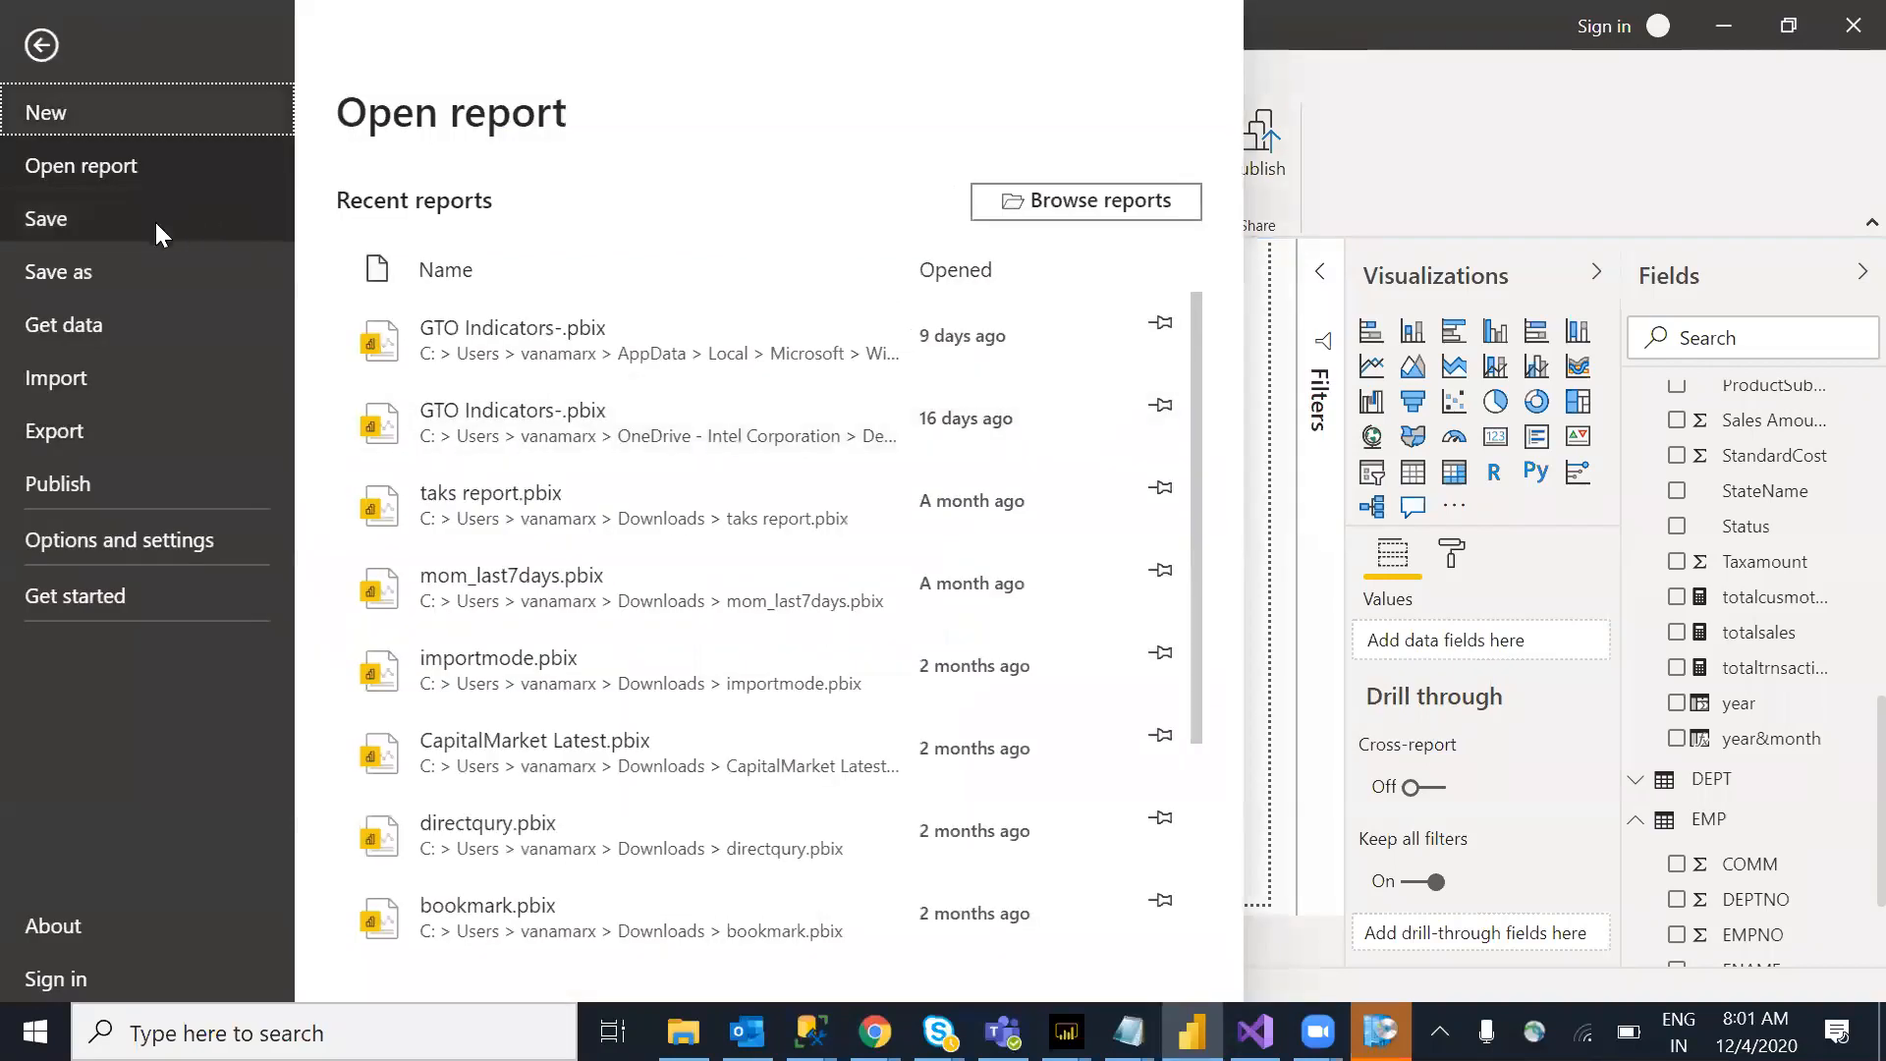
left_click(84, 227)
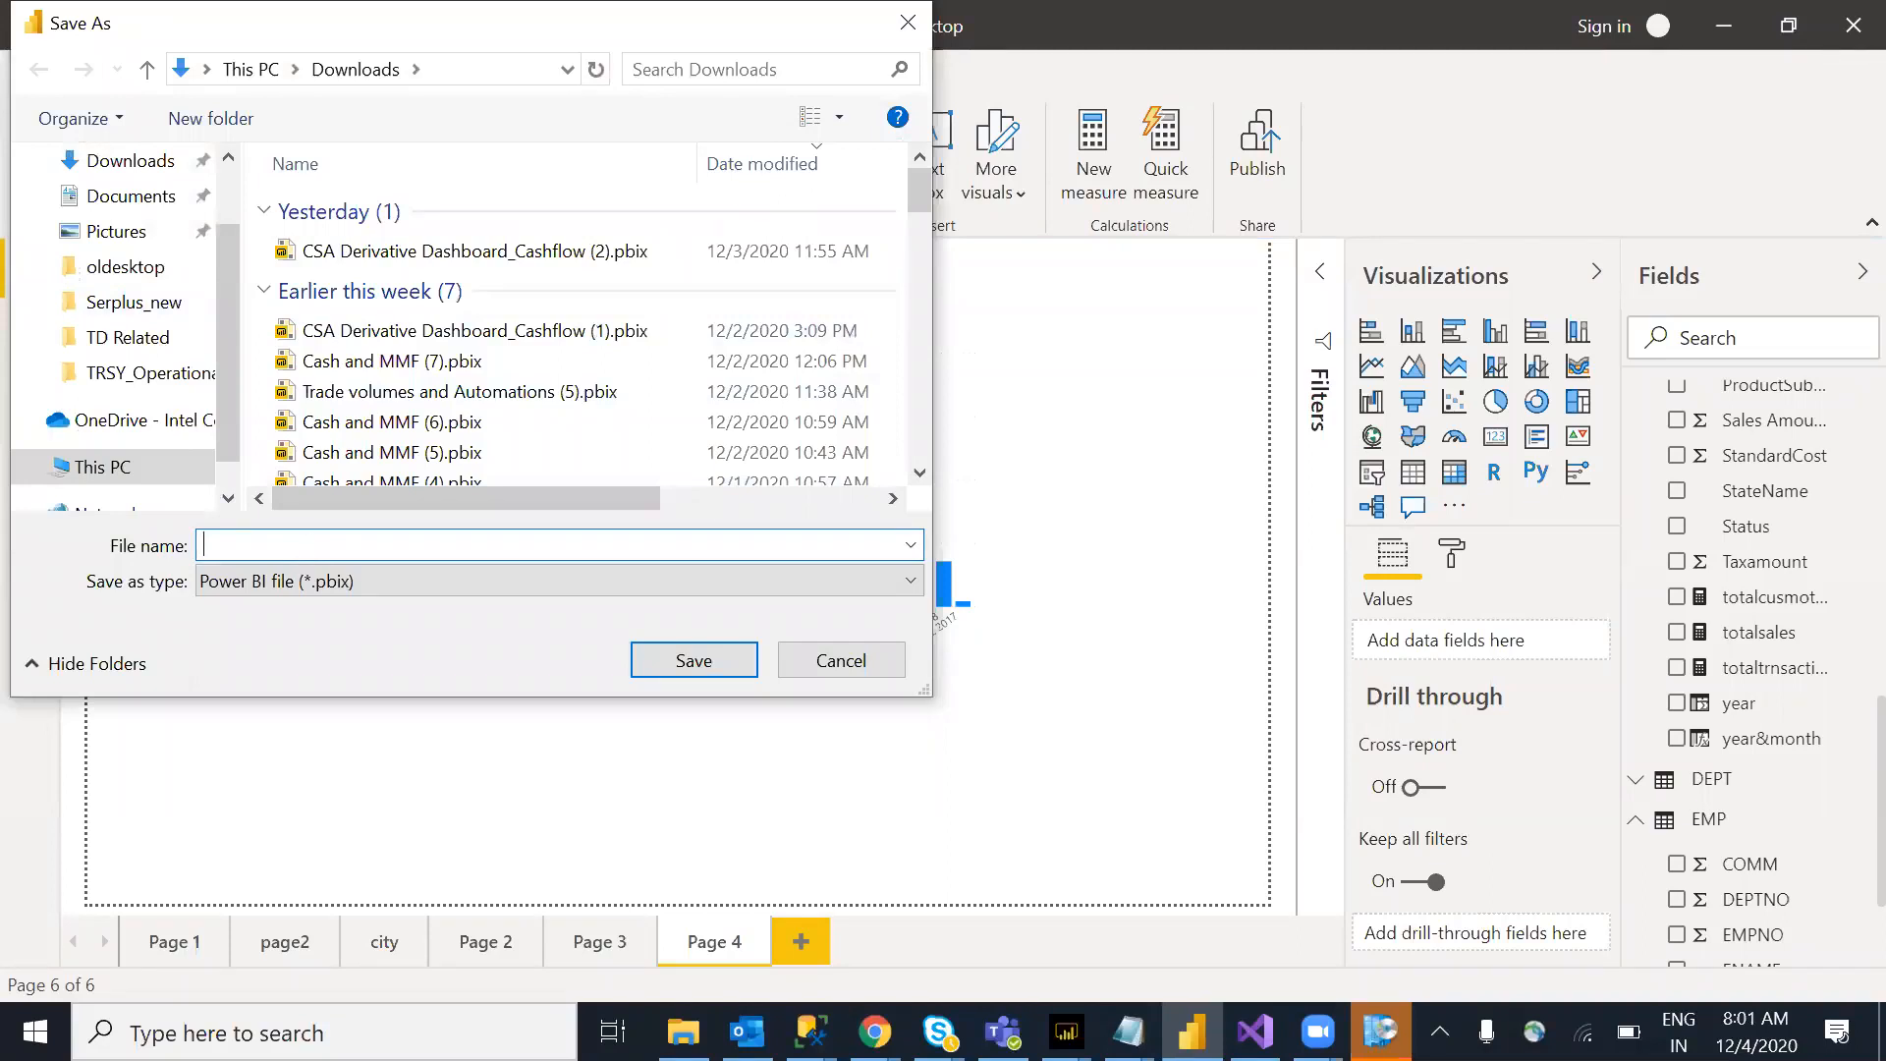
type("demoreport")
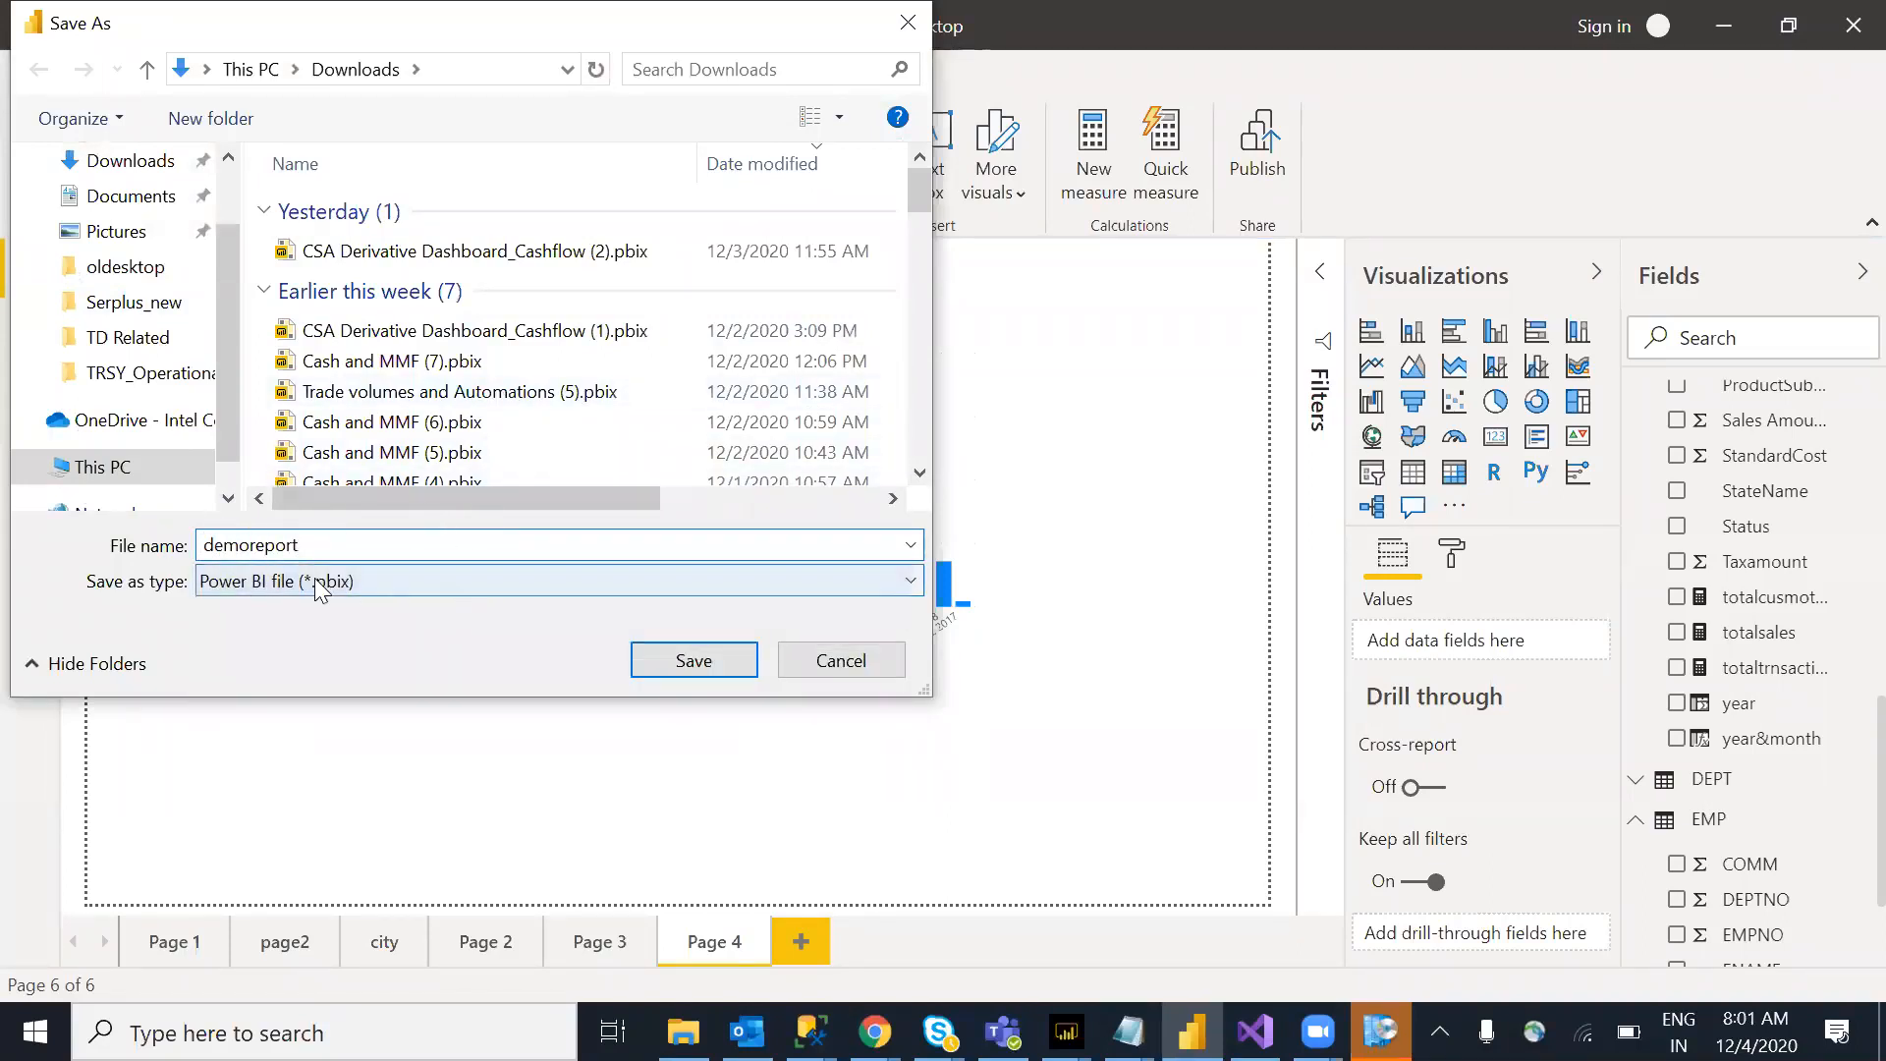
left_click(685, 667)
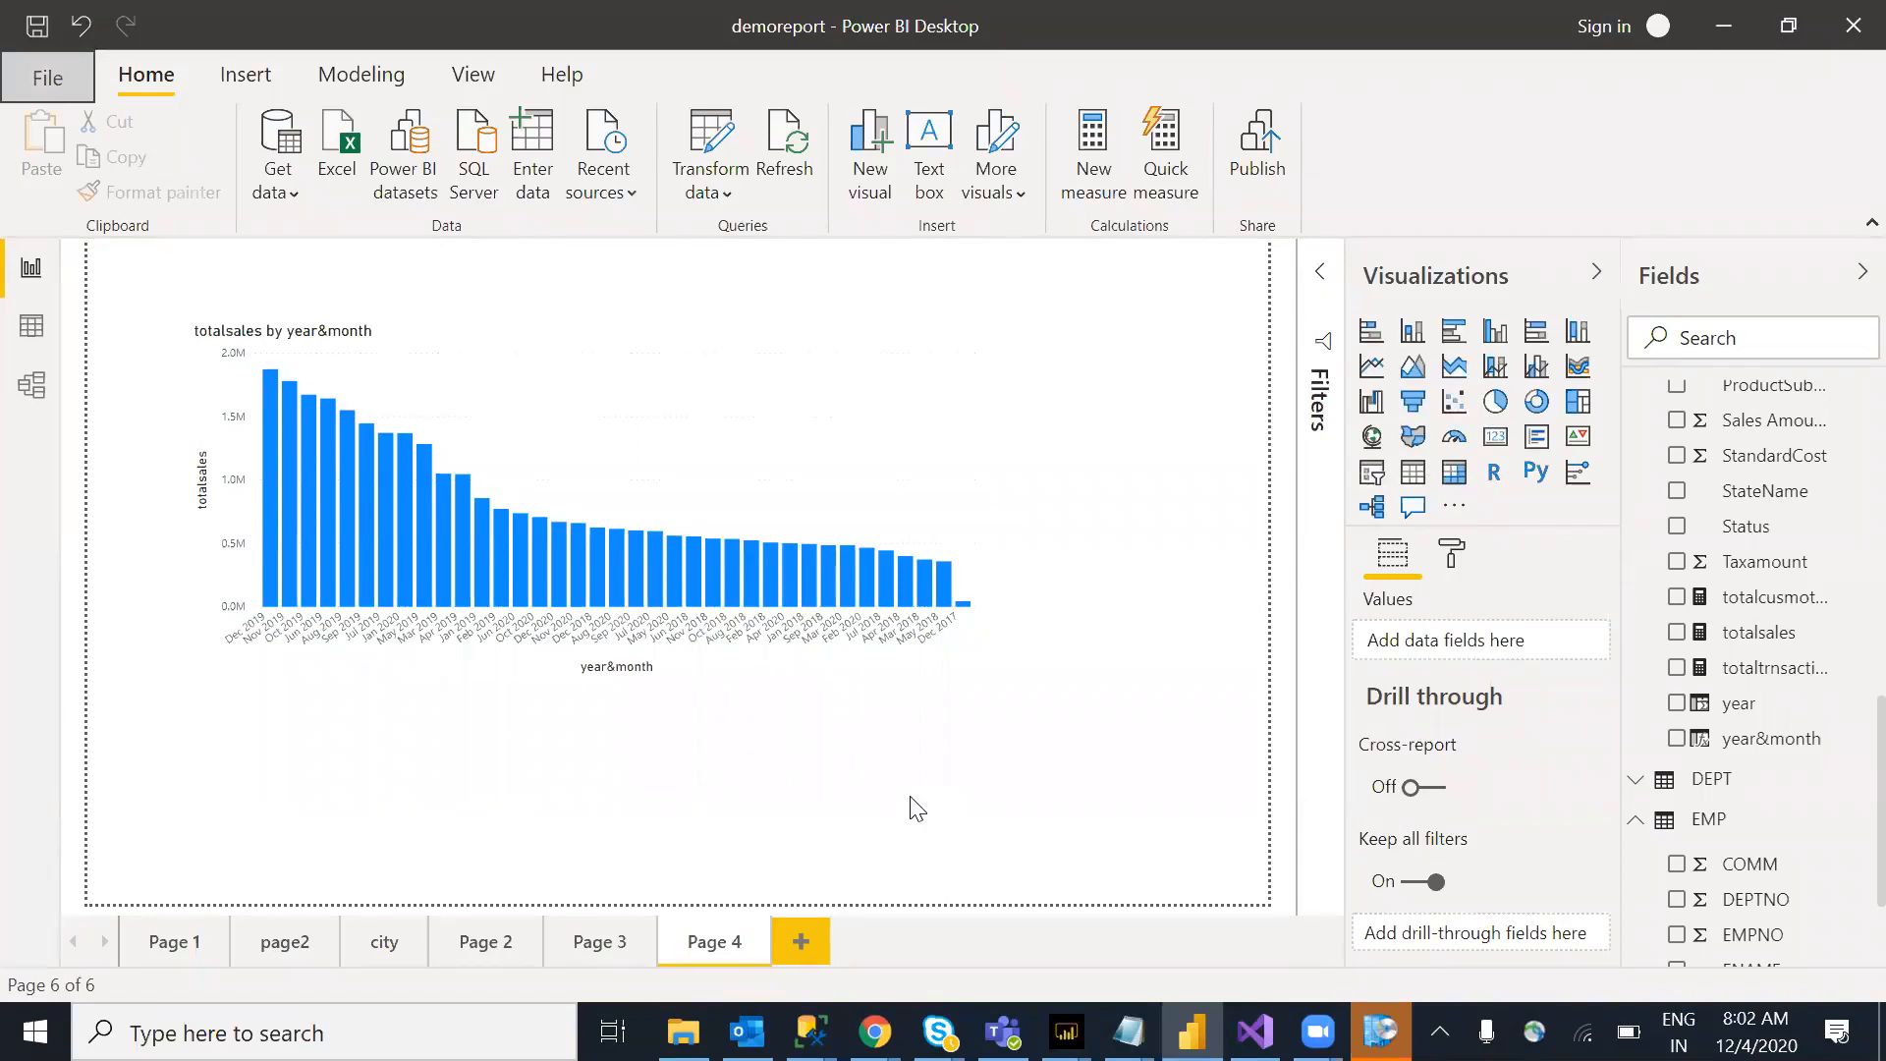
left_click(683, 1032)
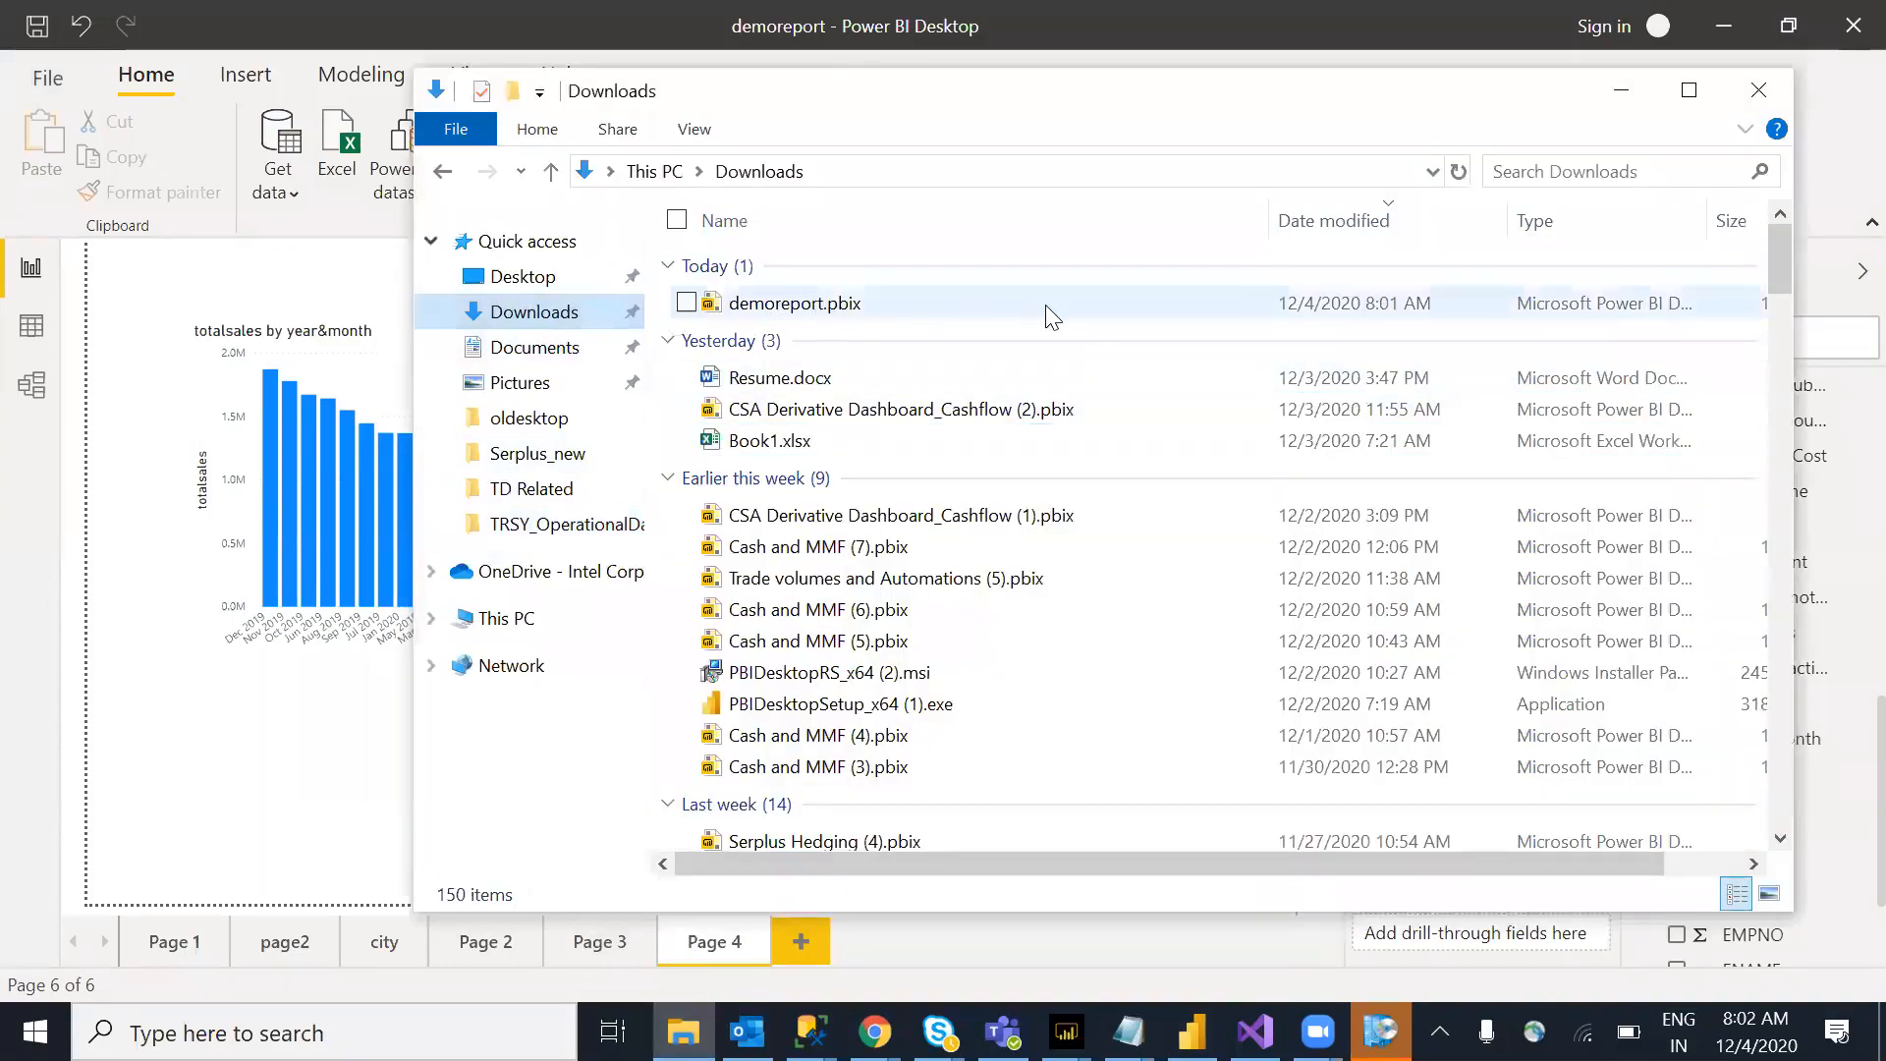
double_click(1412, 101)
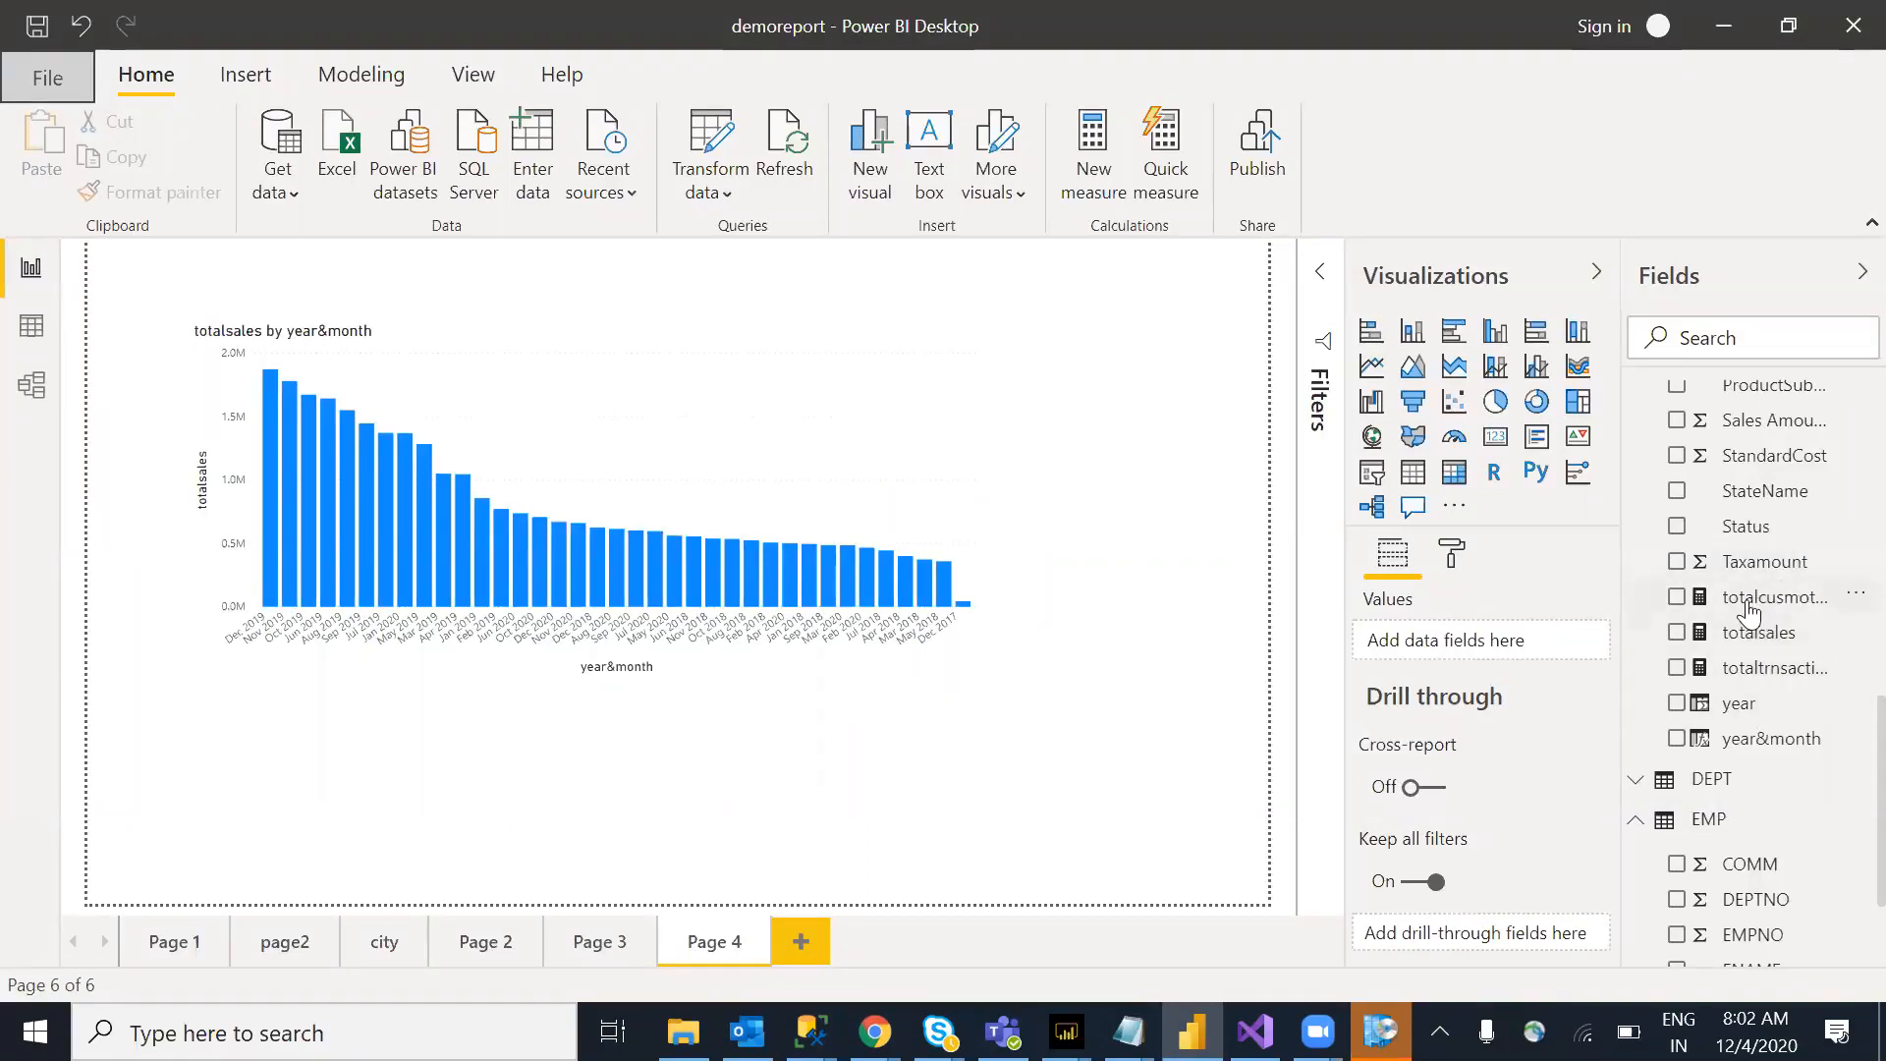
Step: Look over the Data table's rows, return to the report, and add a new blank page
left_click(29, 325)
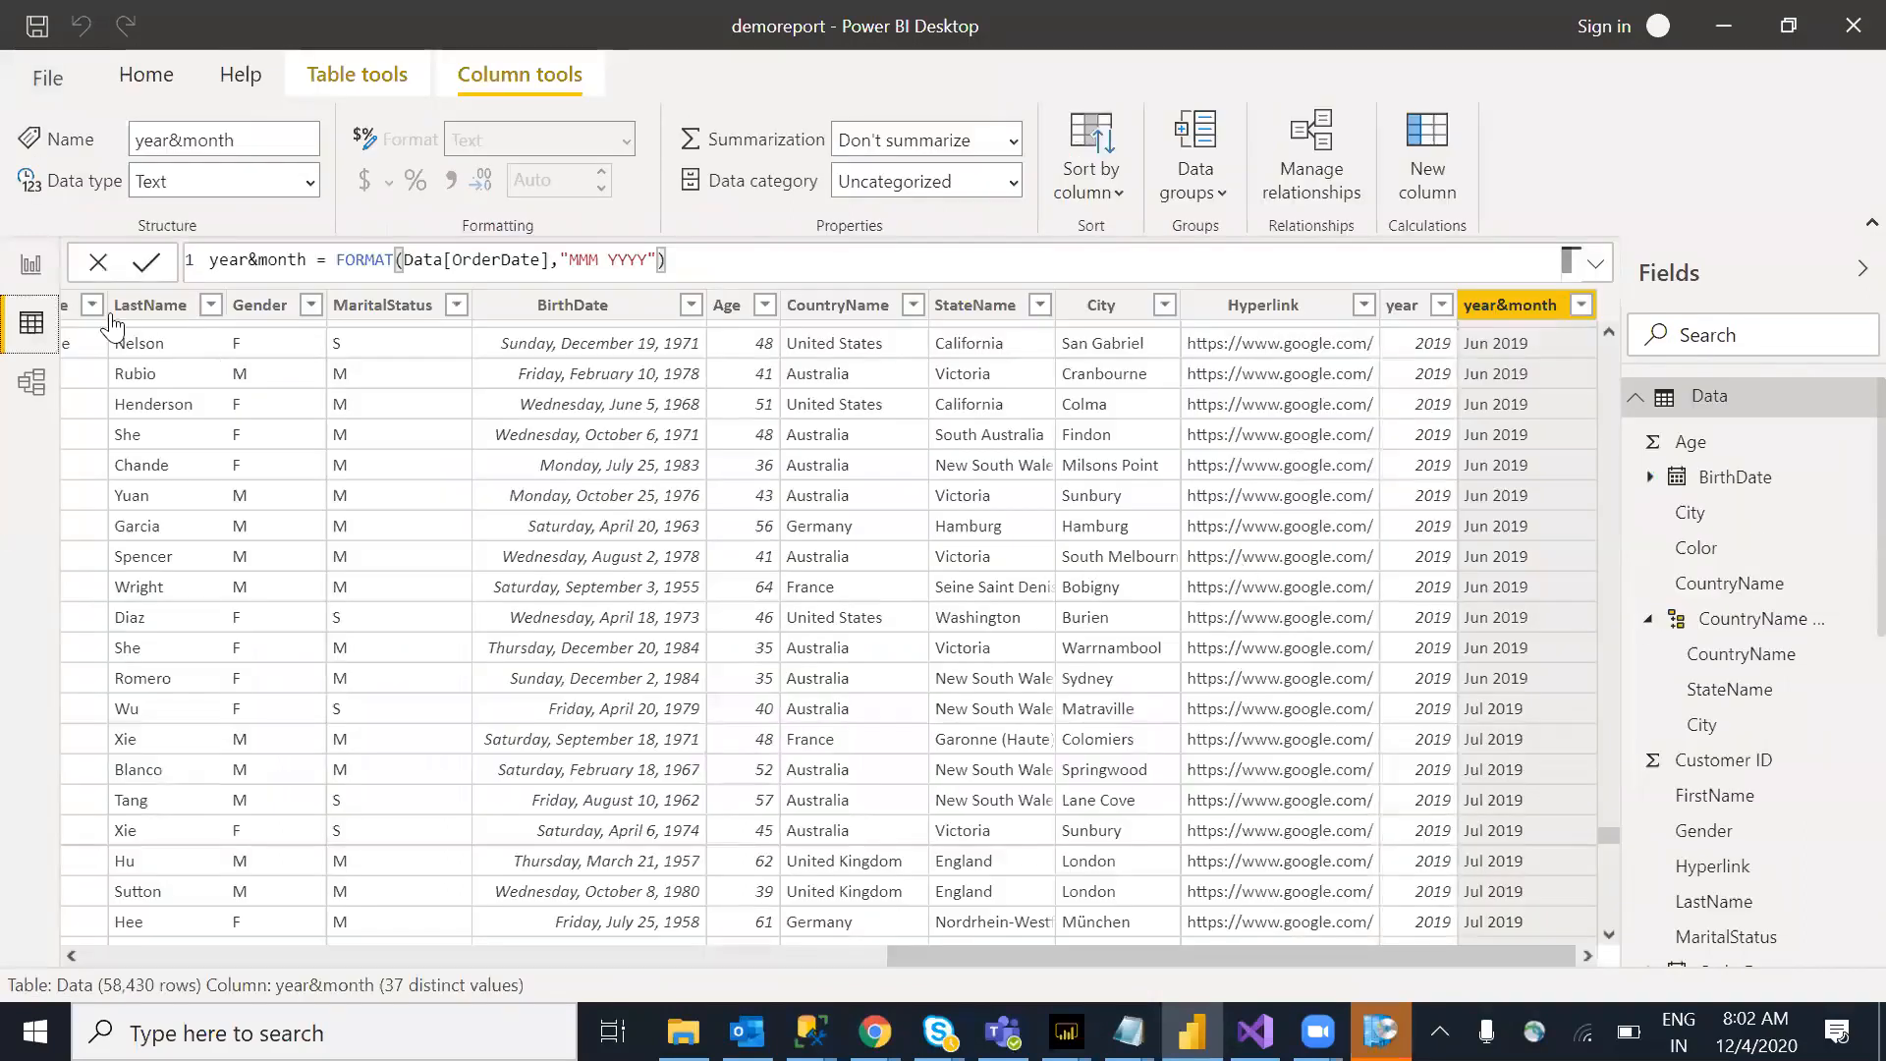
left_click(33, 279)
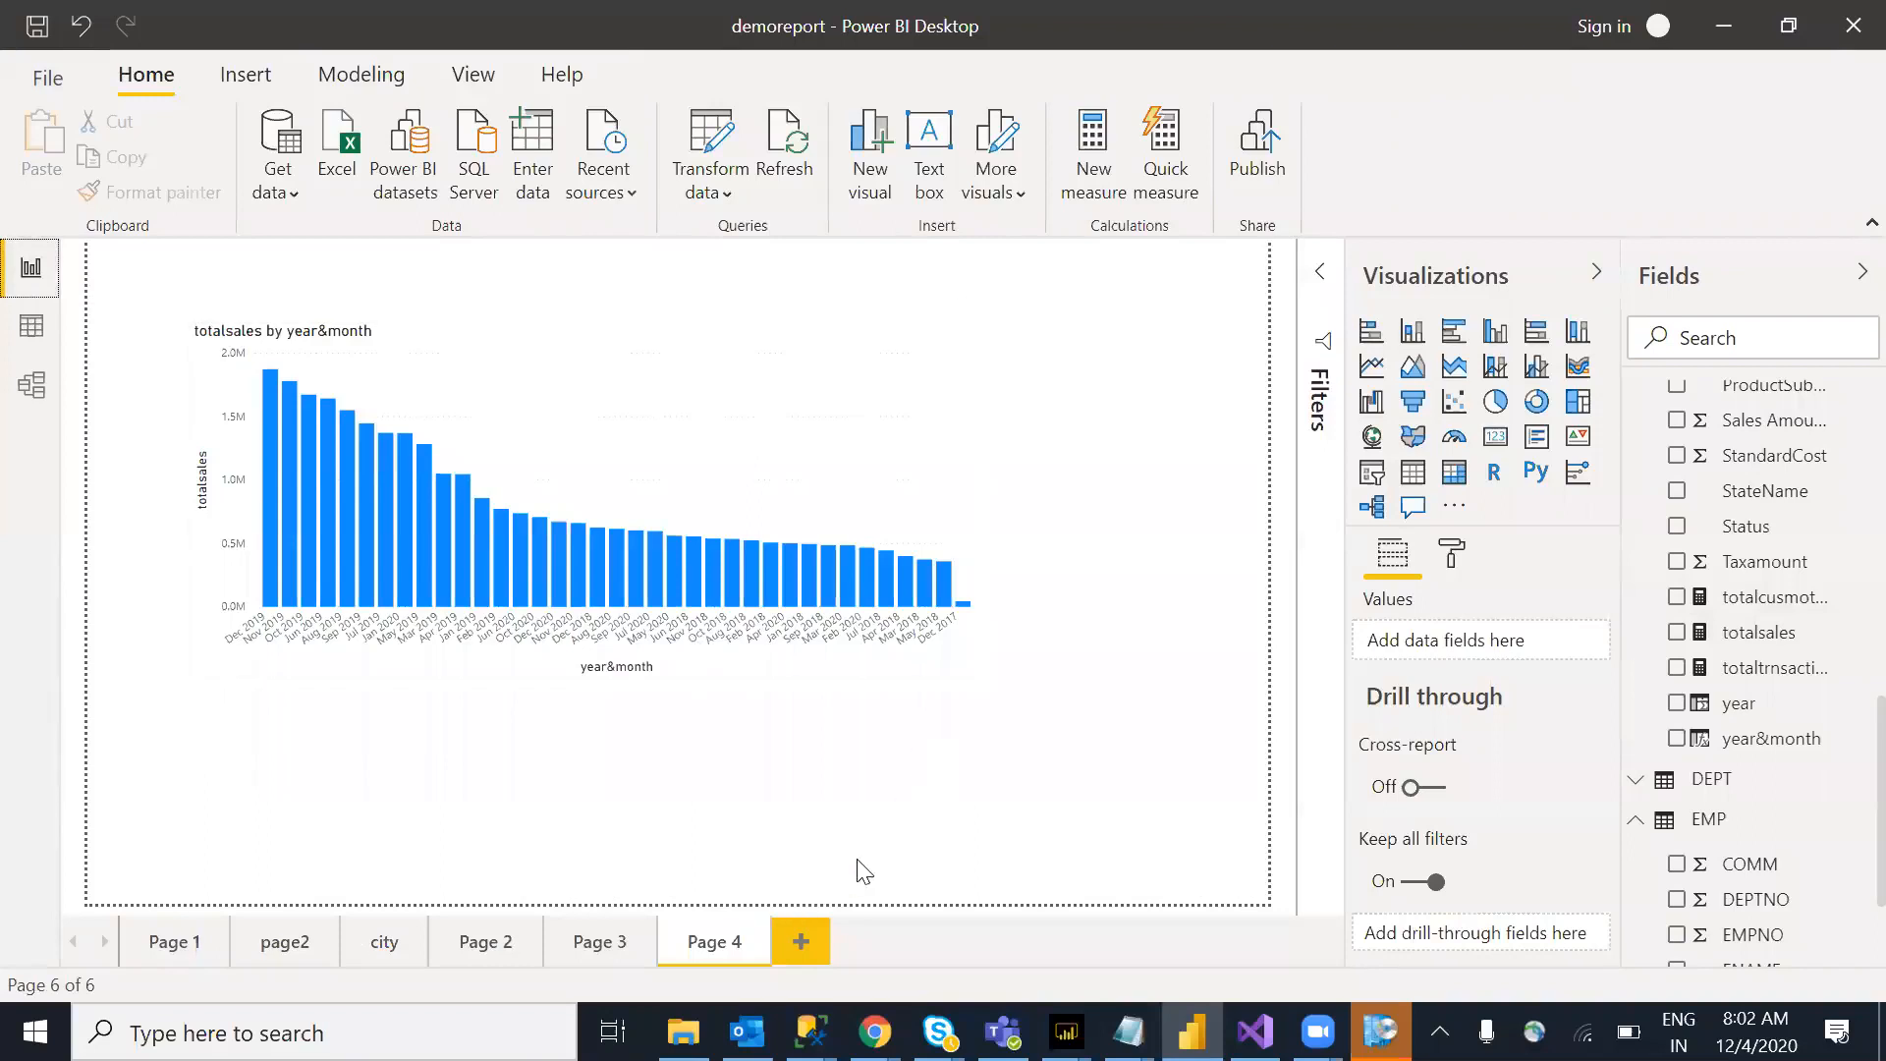
left_click(797, 940)
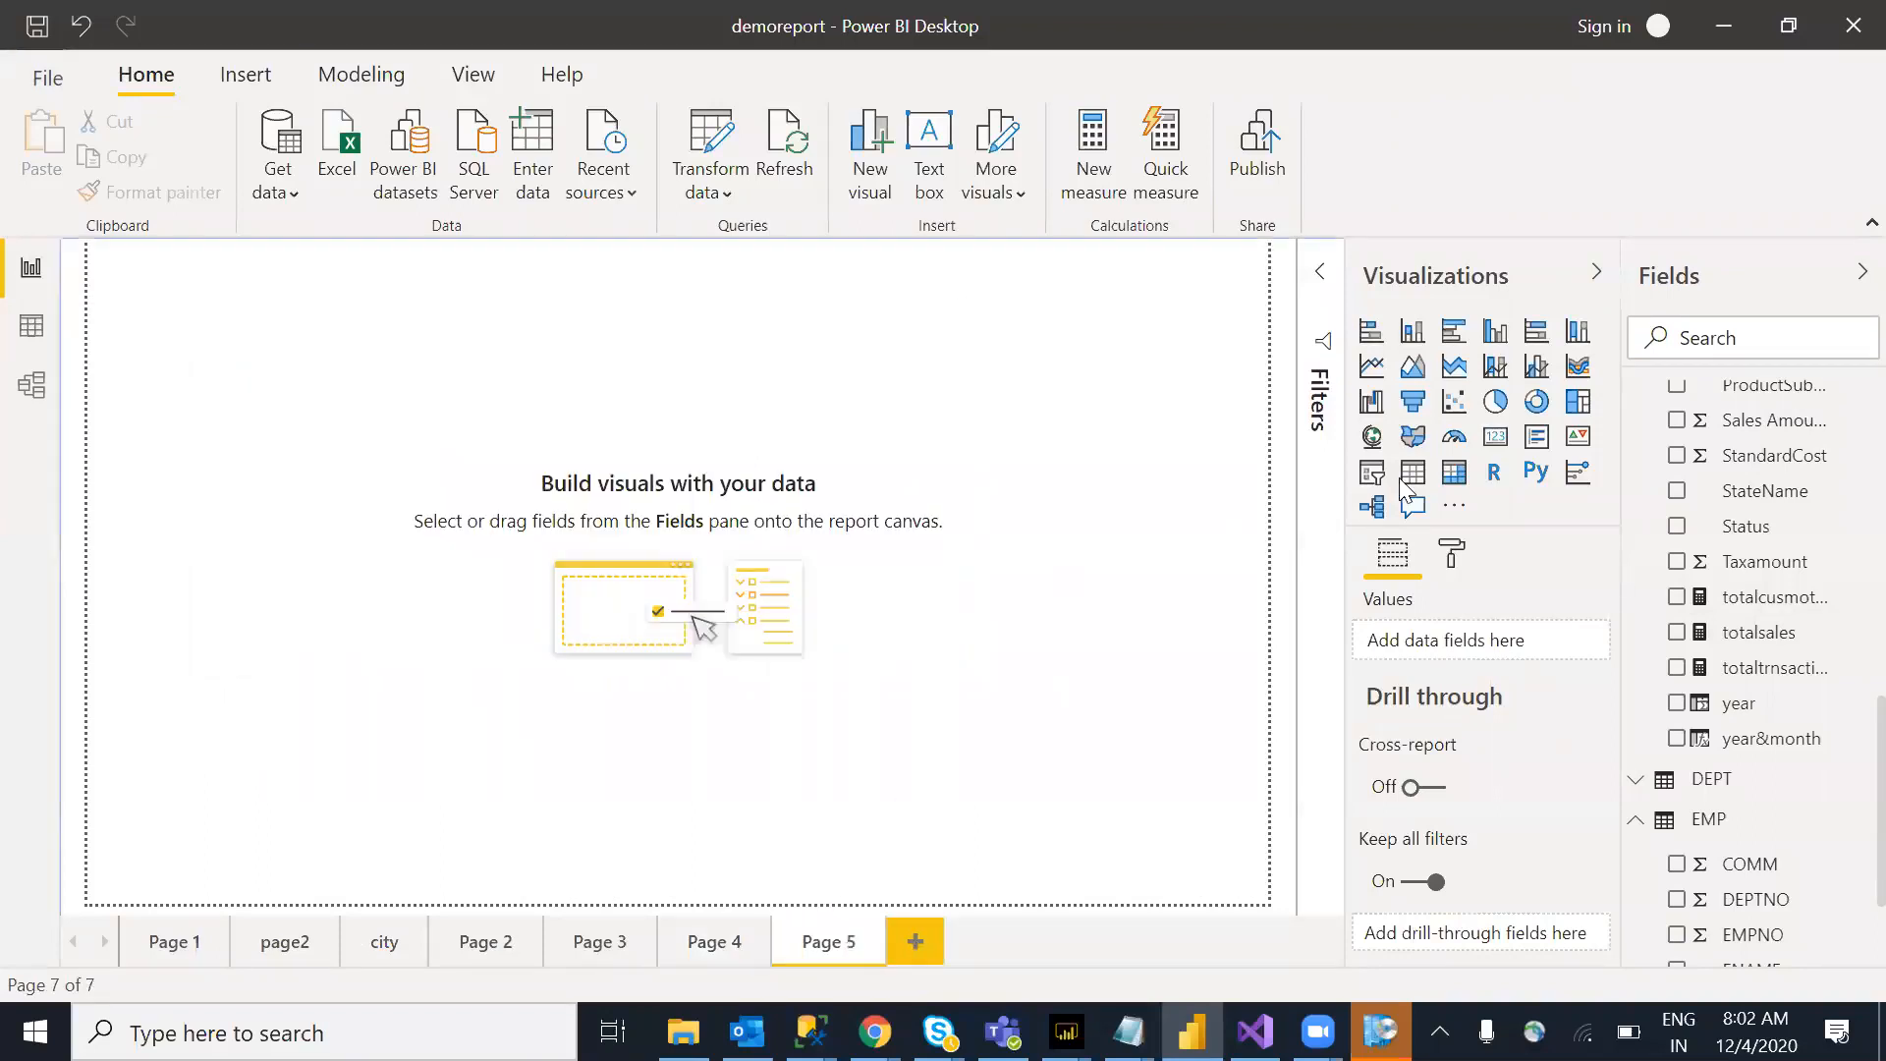
Step: Try a card visual showing totaltrnsactions on the new page, and remove it
left_click(1495, 436)
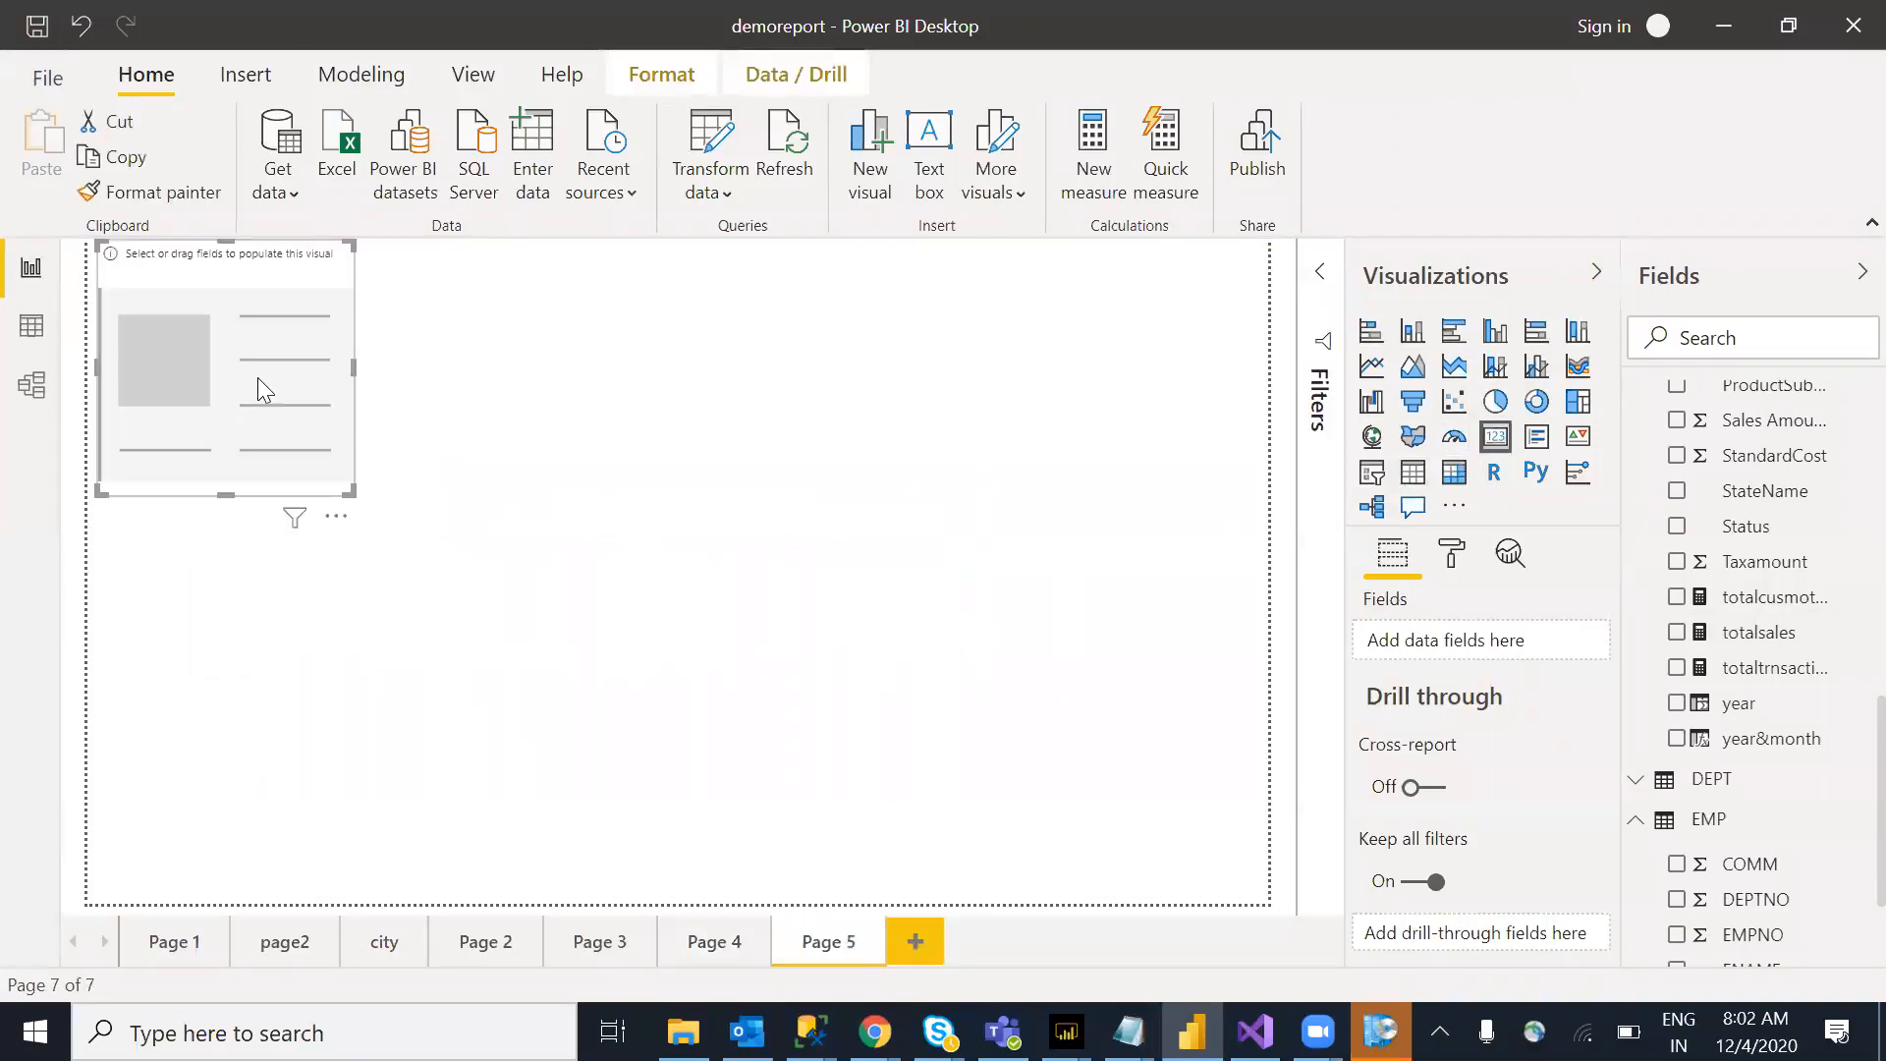
left_click_drag(1758, 669, 823, 678)
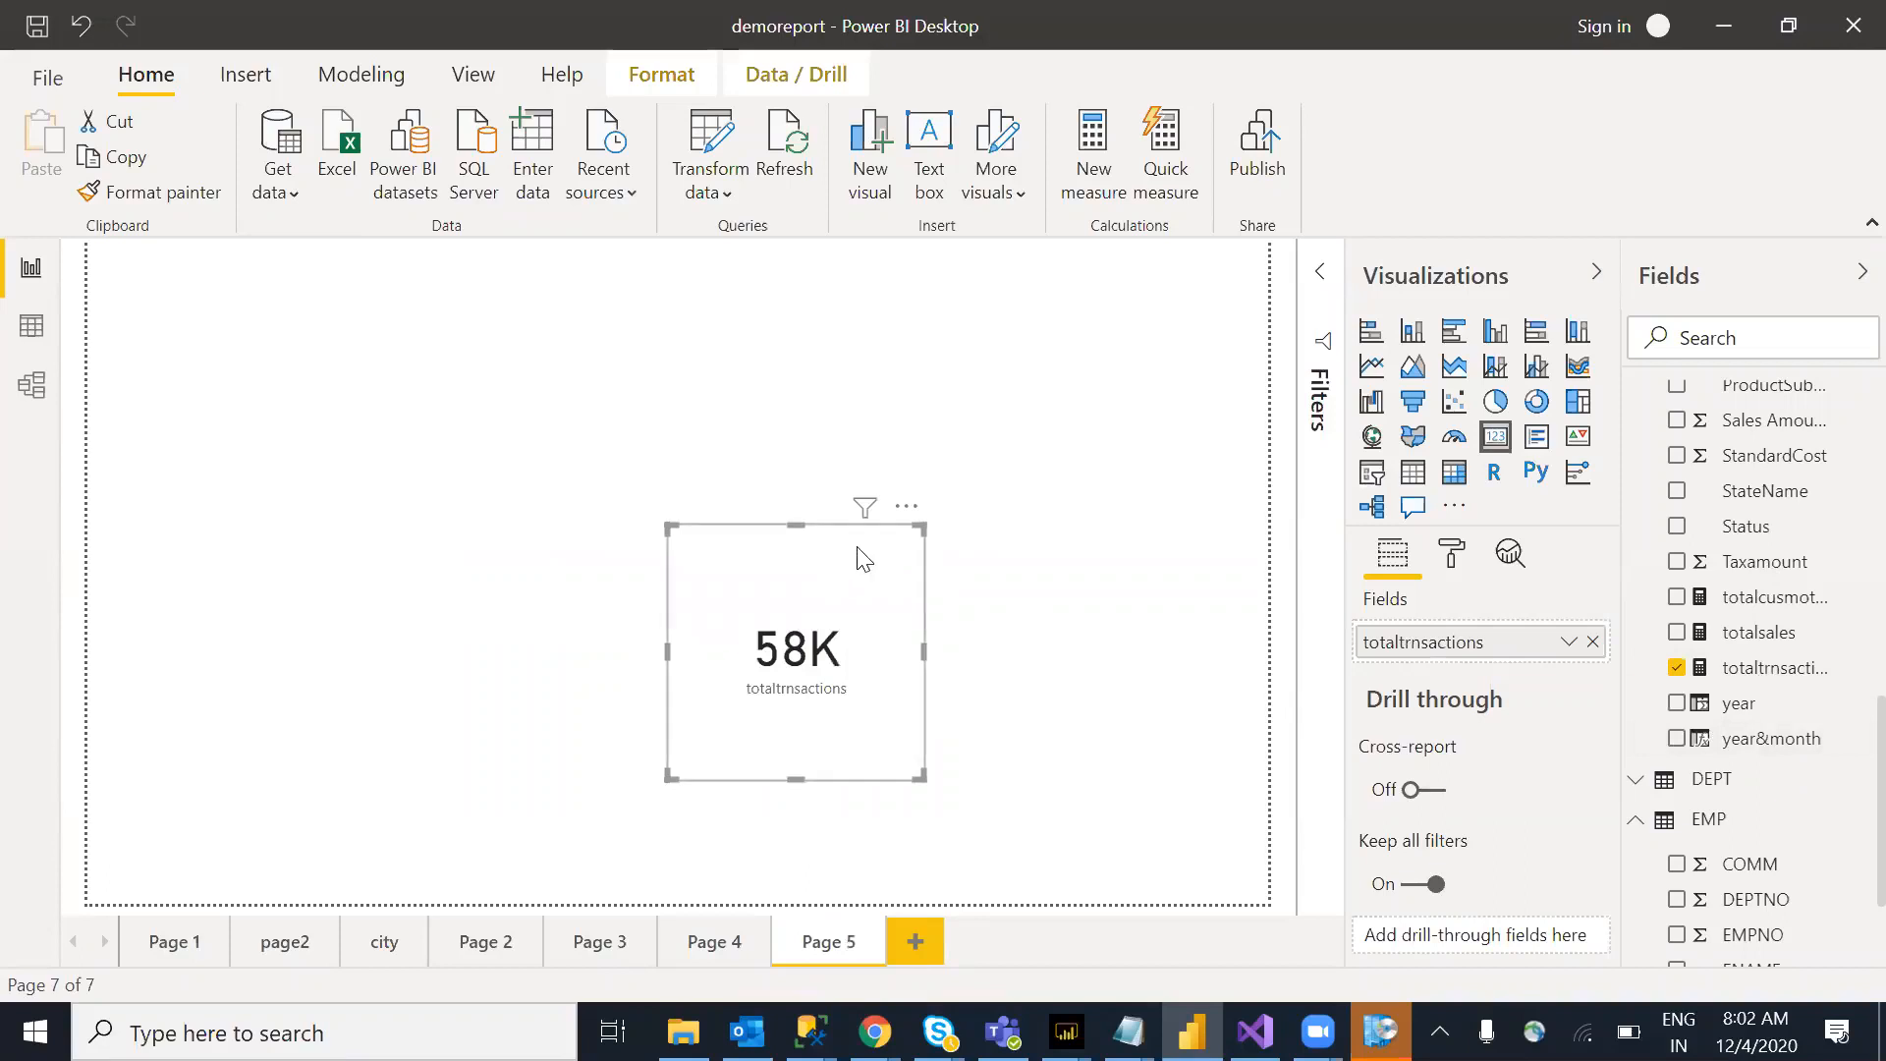
left_click(906, 511)
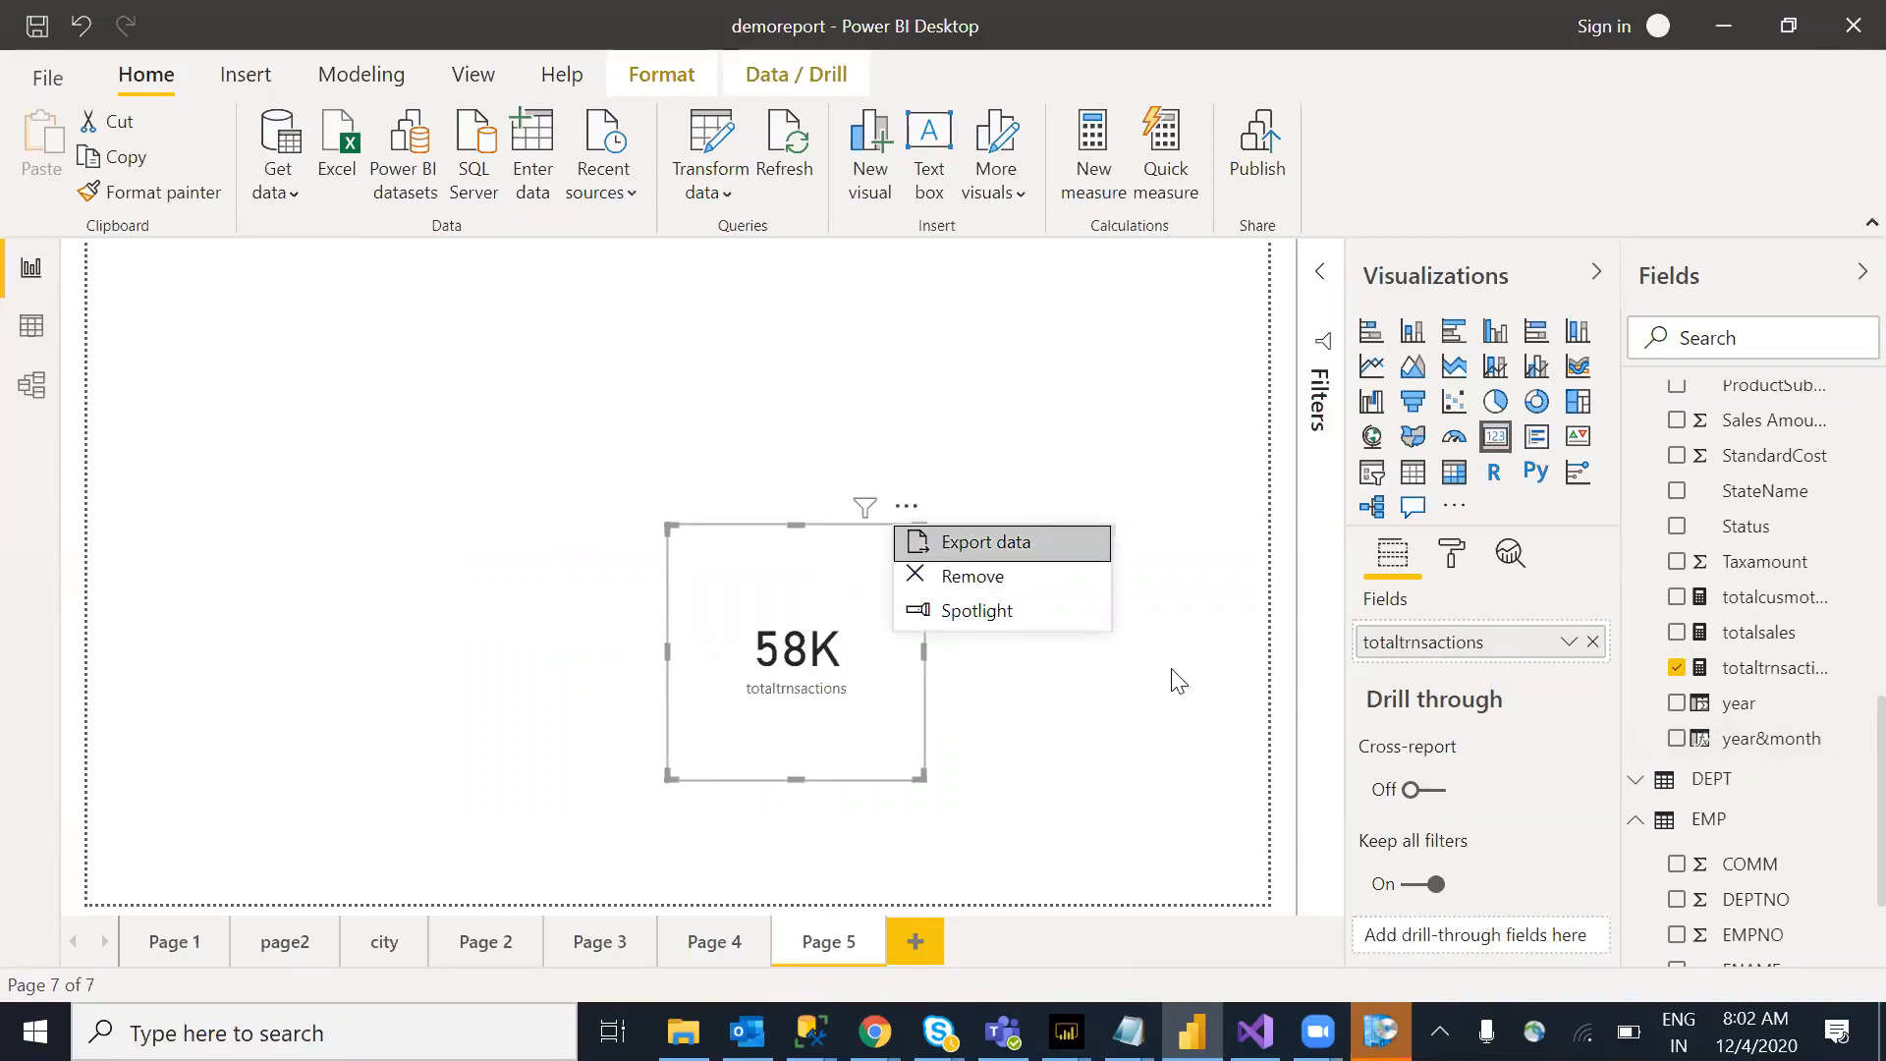
left_click(996, 568)
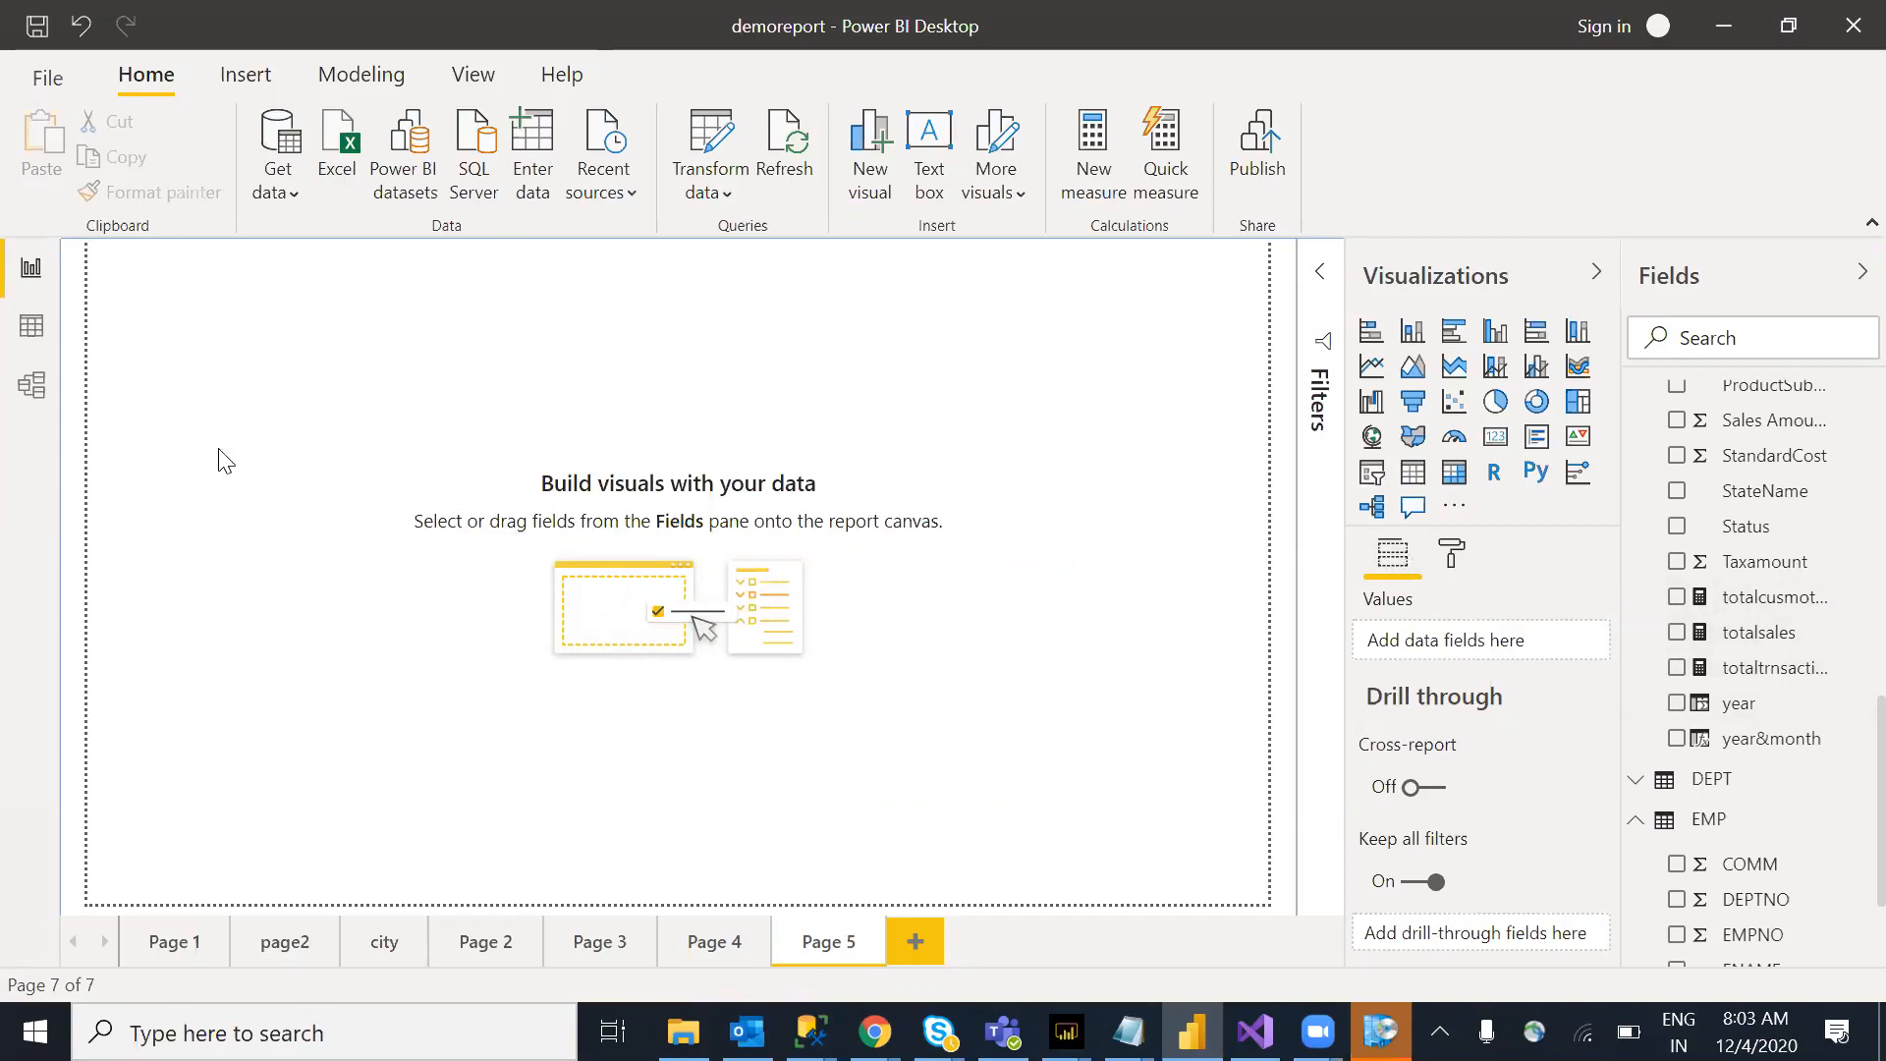
Step: Examine the Data table's rows and columns, and its list of fields in the report
left_click(29, 329)
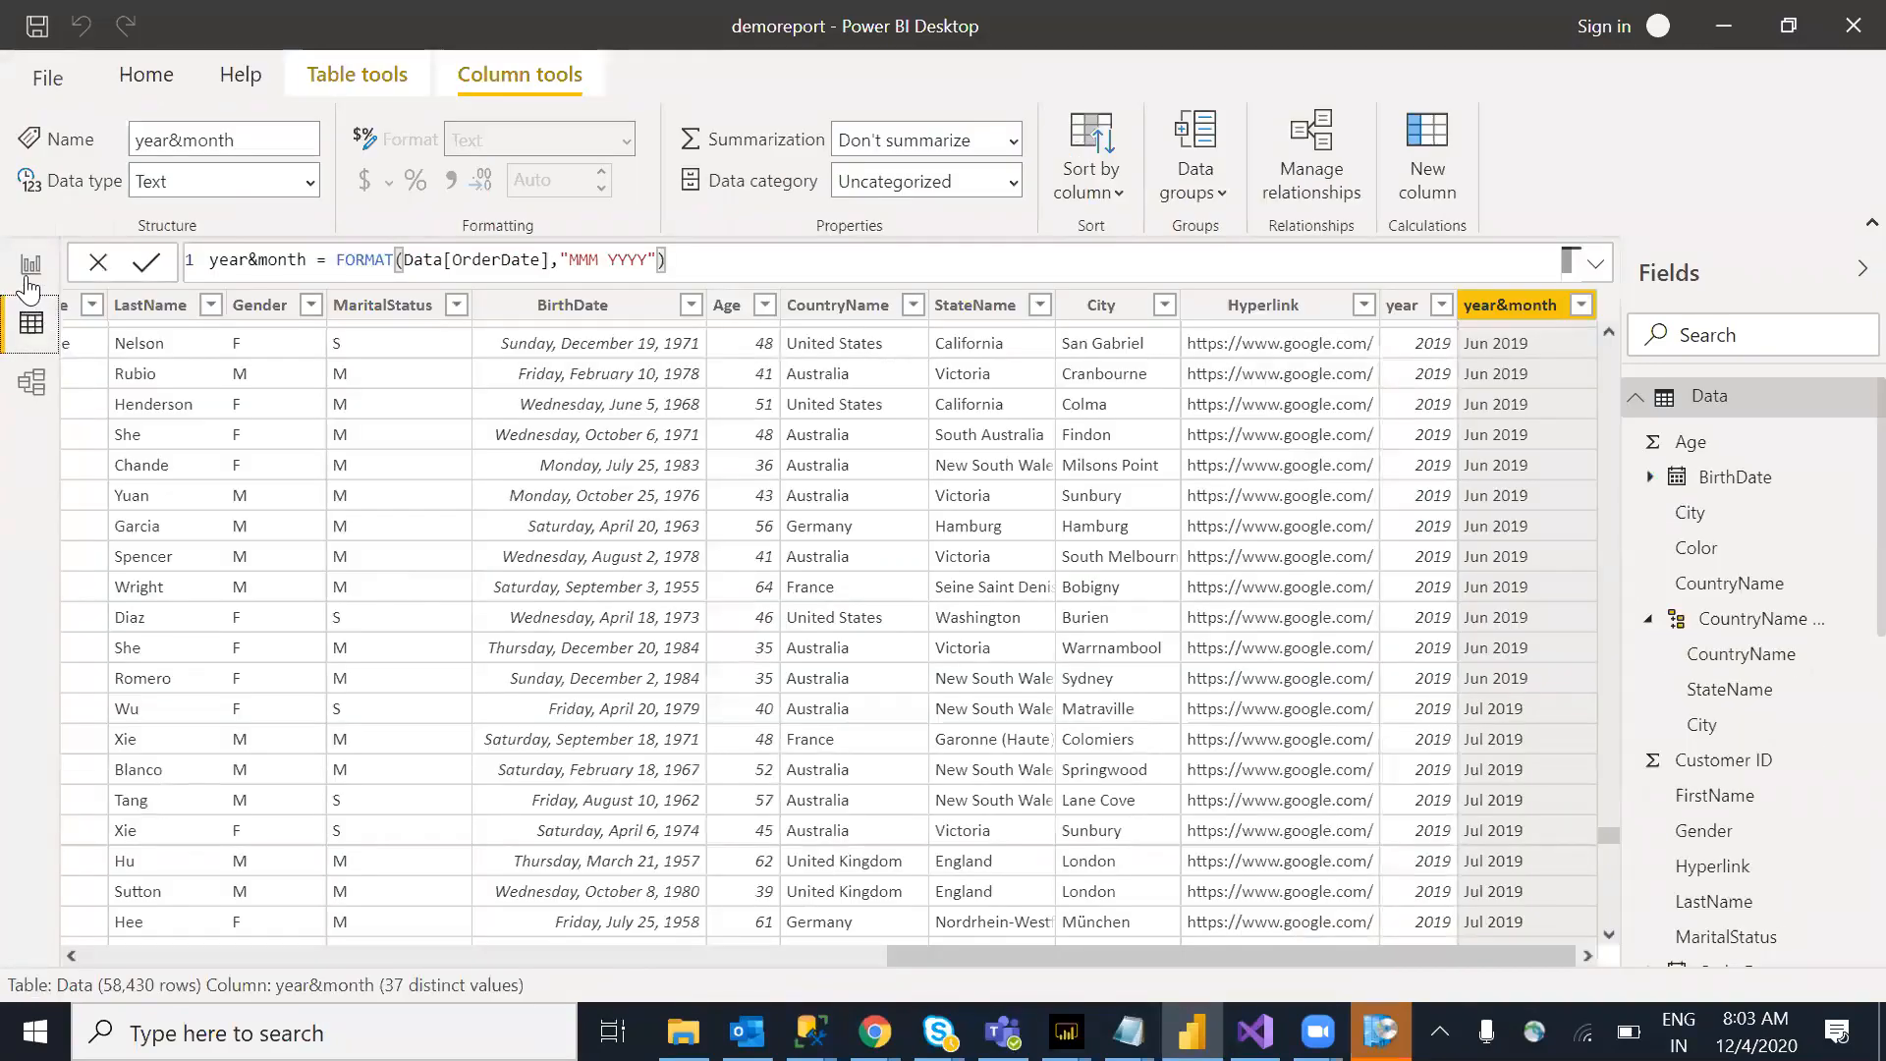
left_click(29, 283)
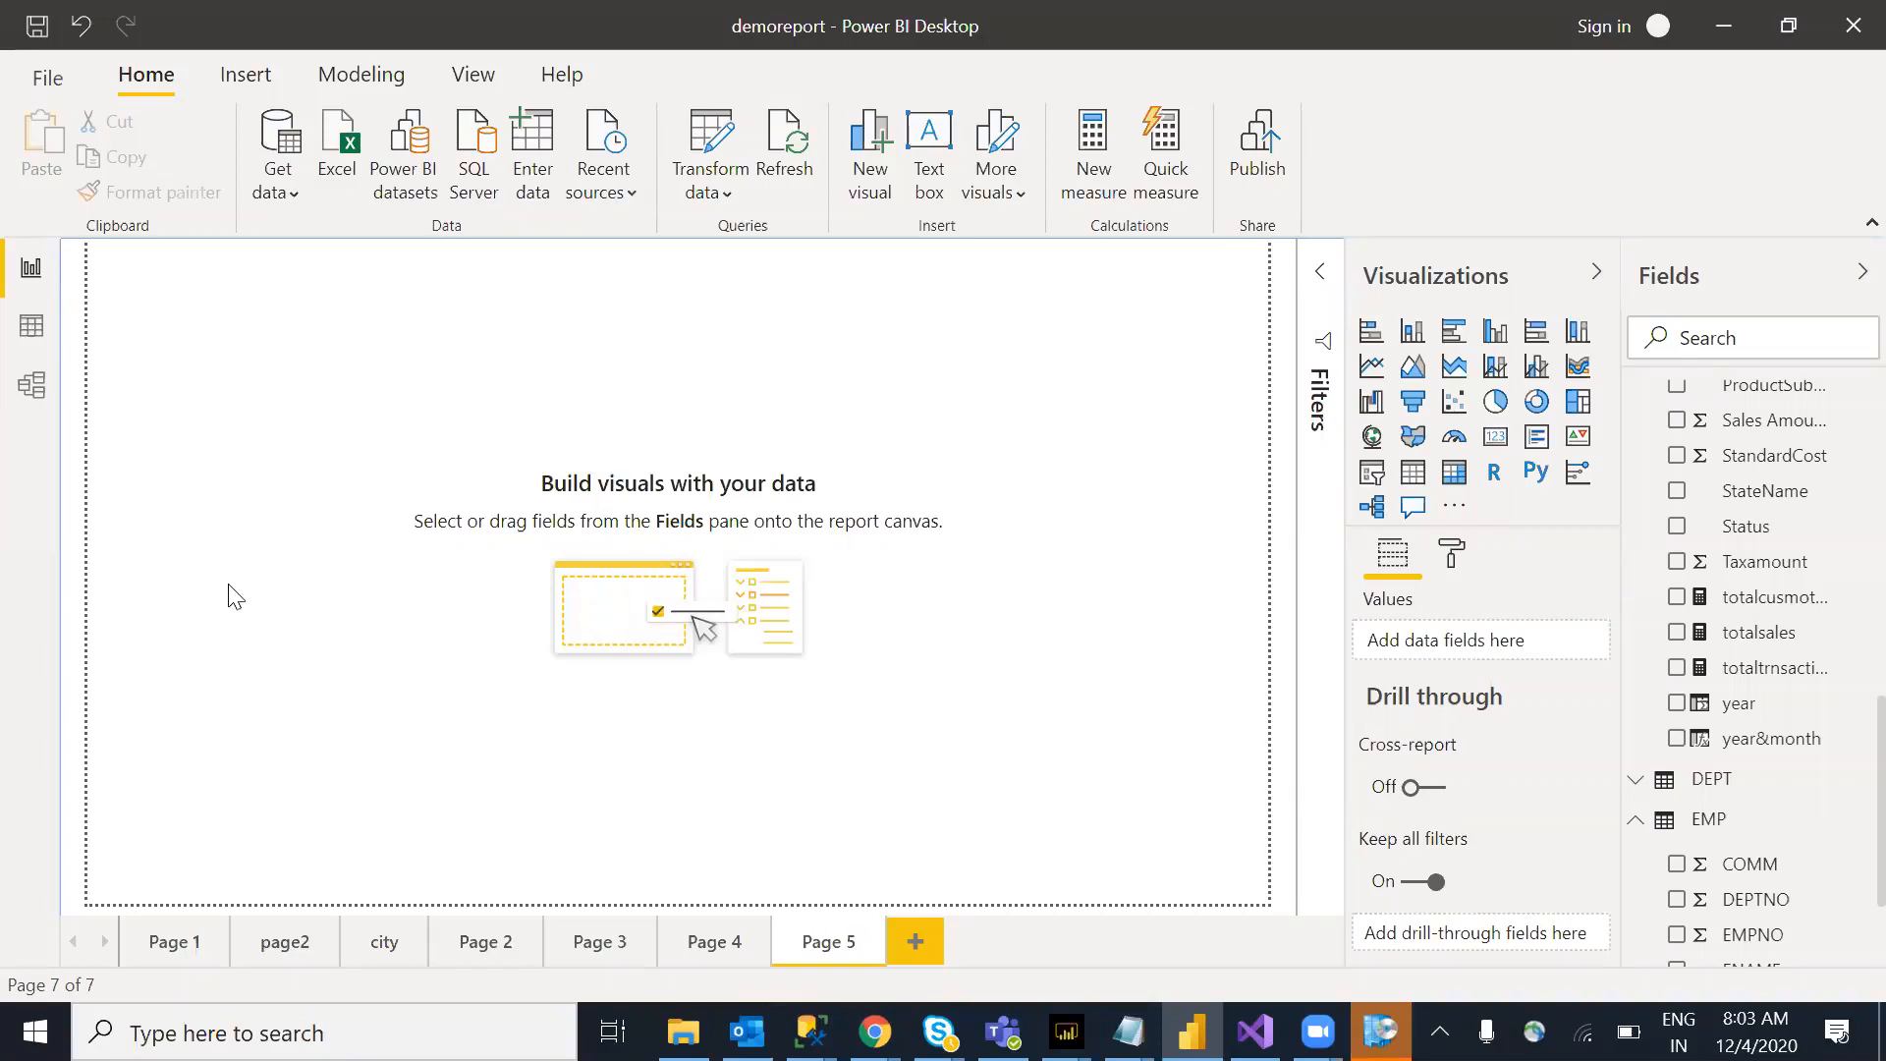
left_click(31, 327)
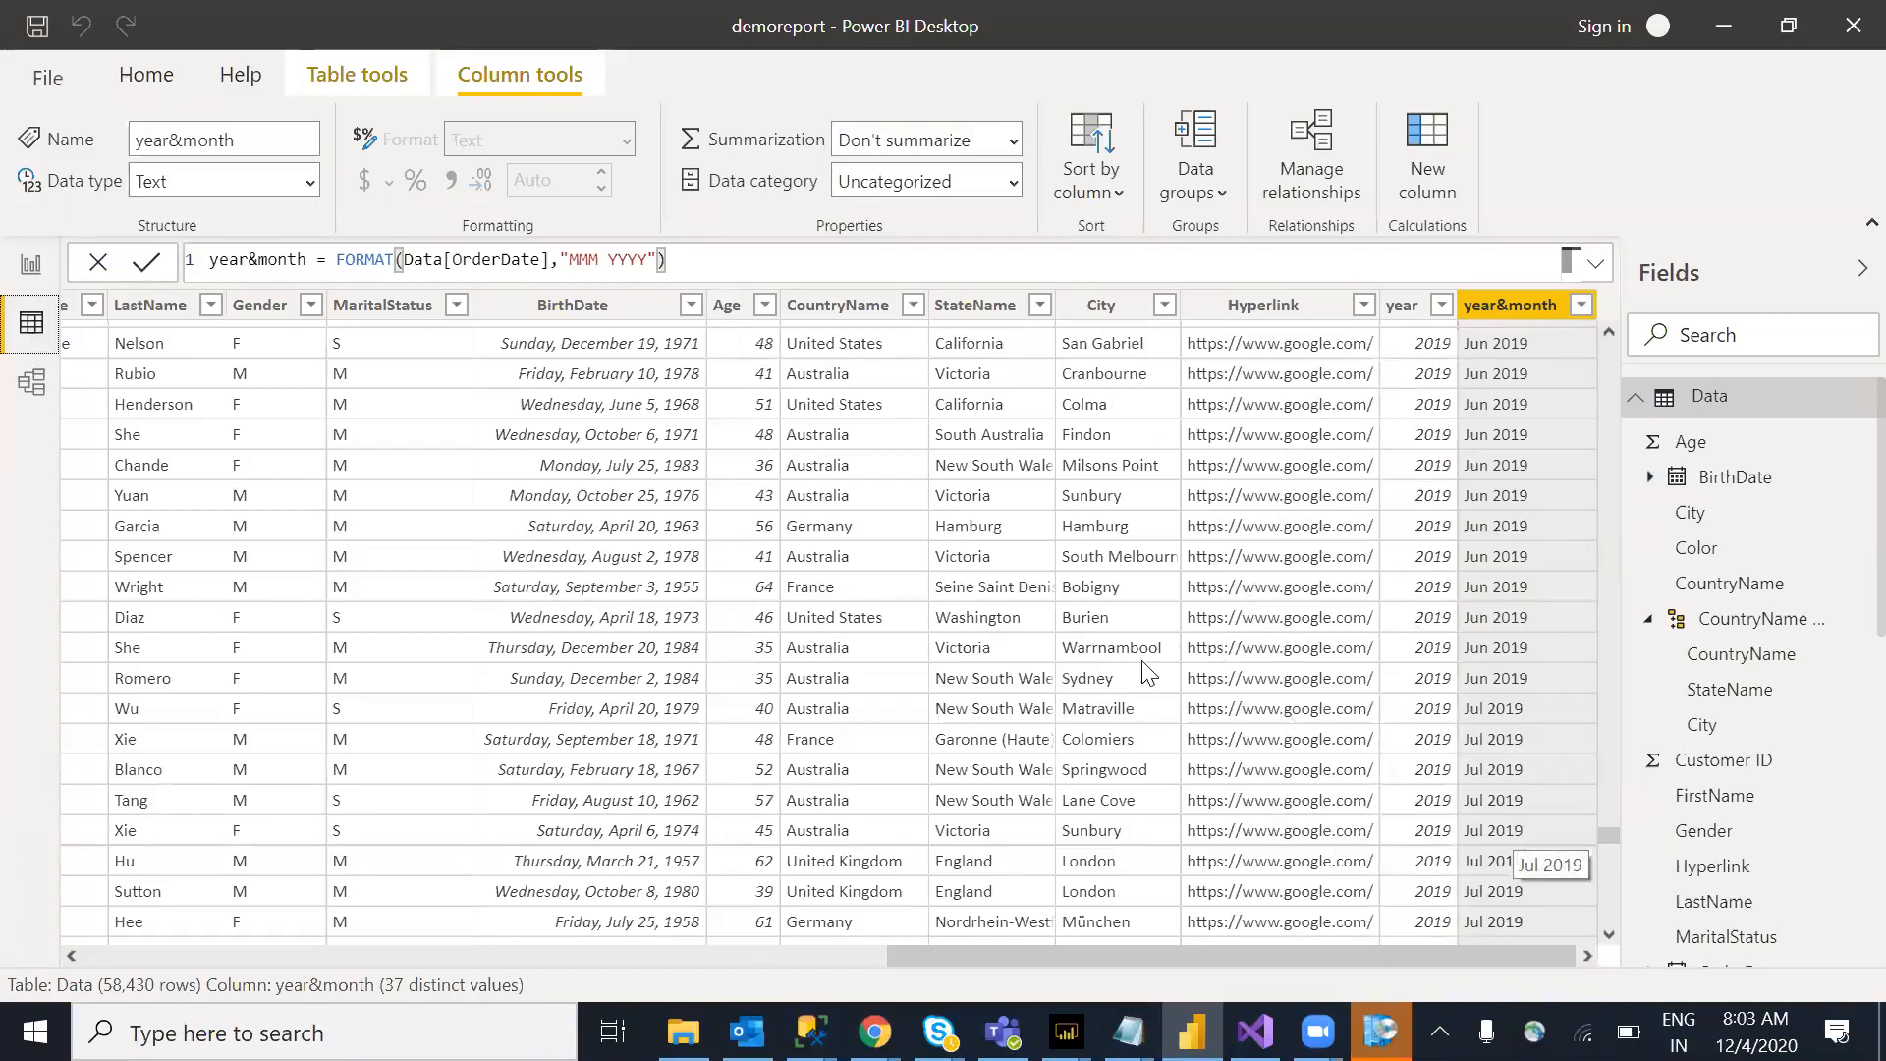
left_click(31, 265)
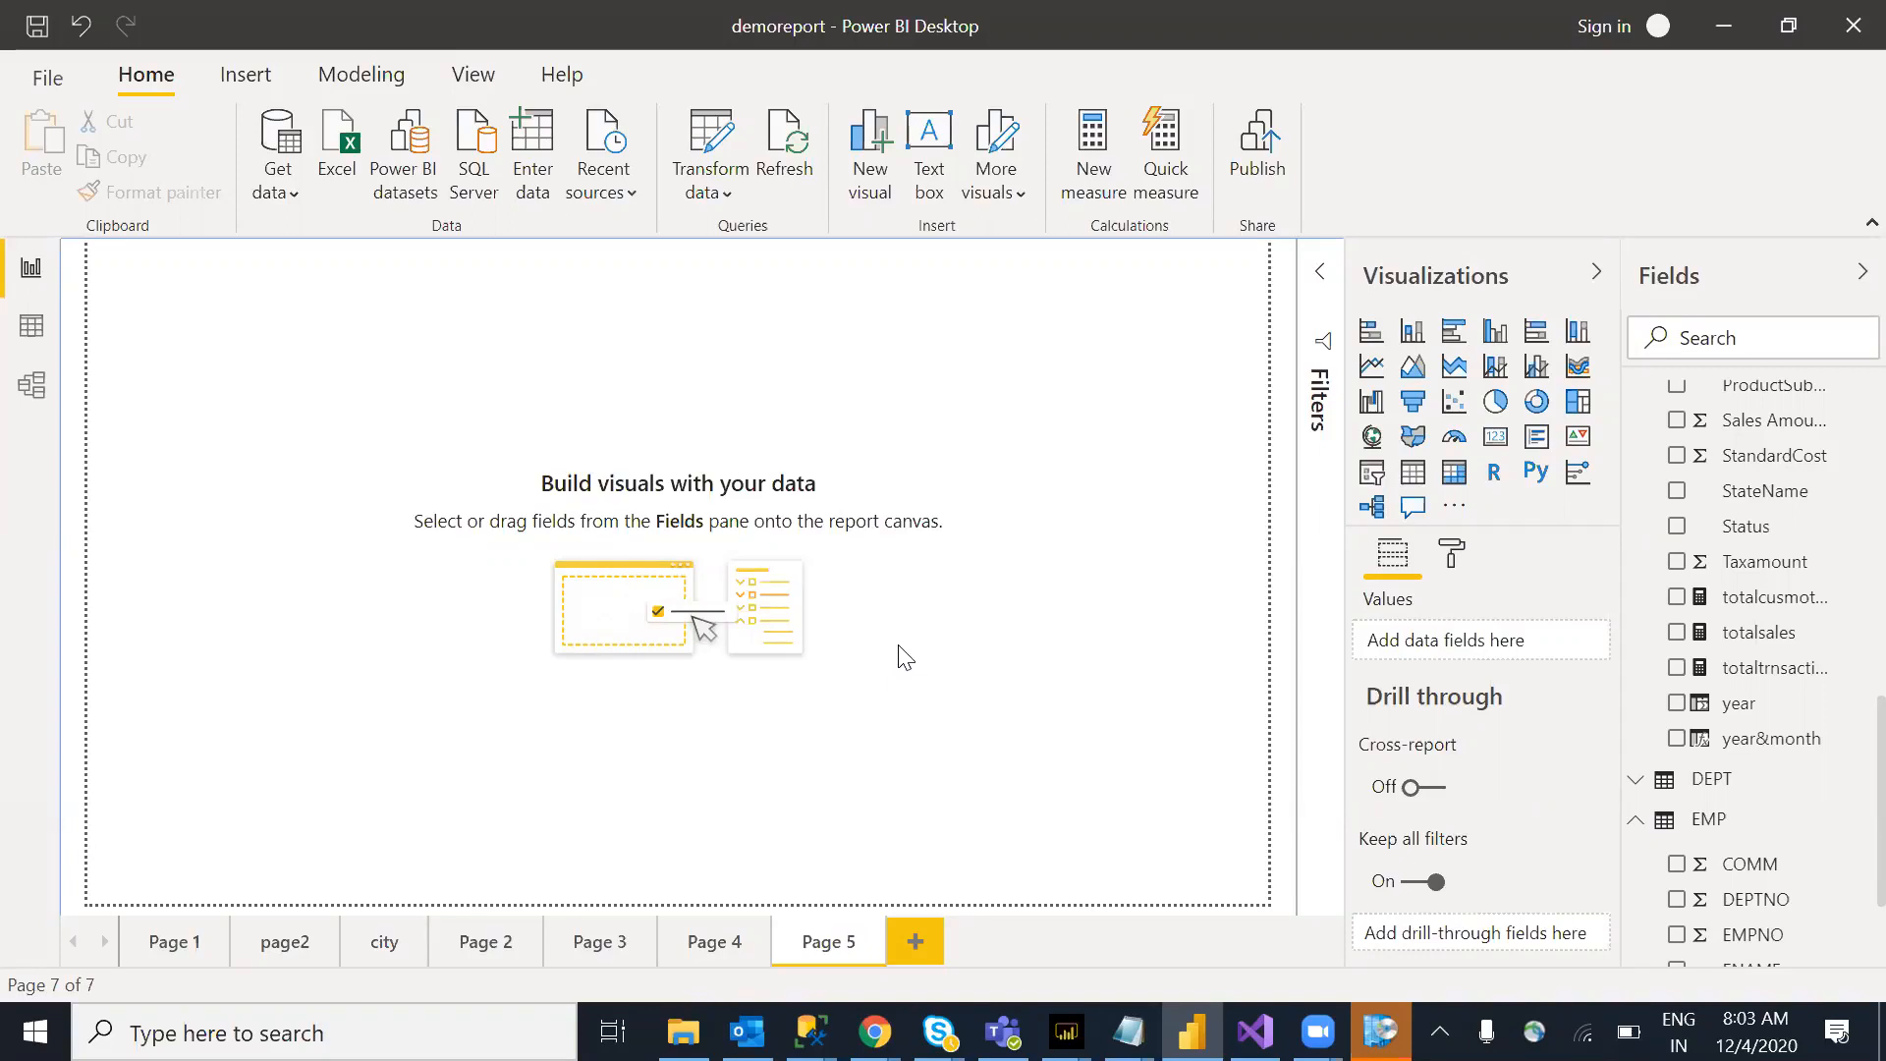
scroll(1843, 707, "up", 1)
scroll(1847, 681, "up", 10)
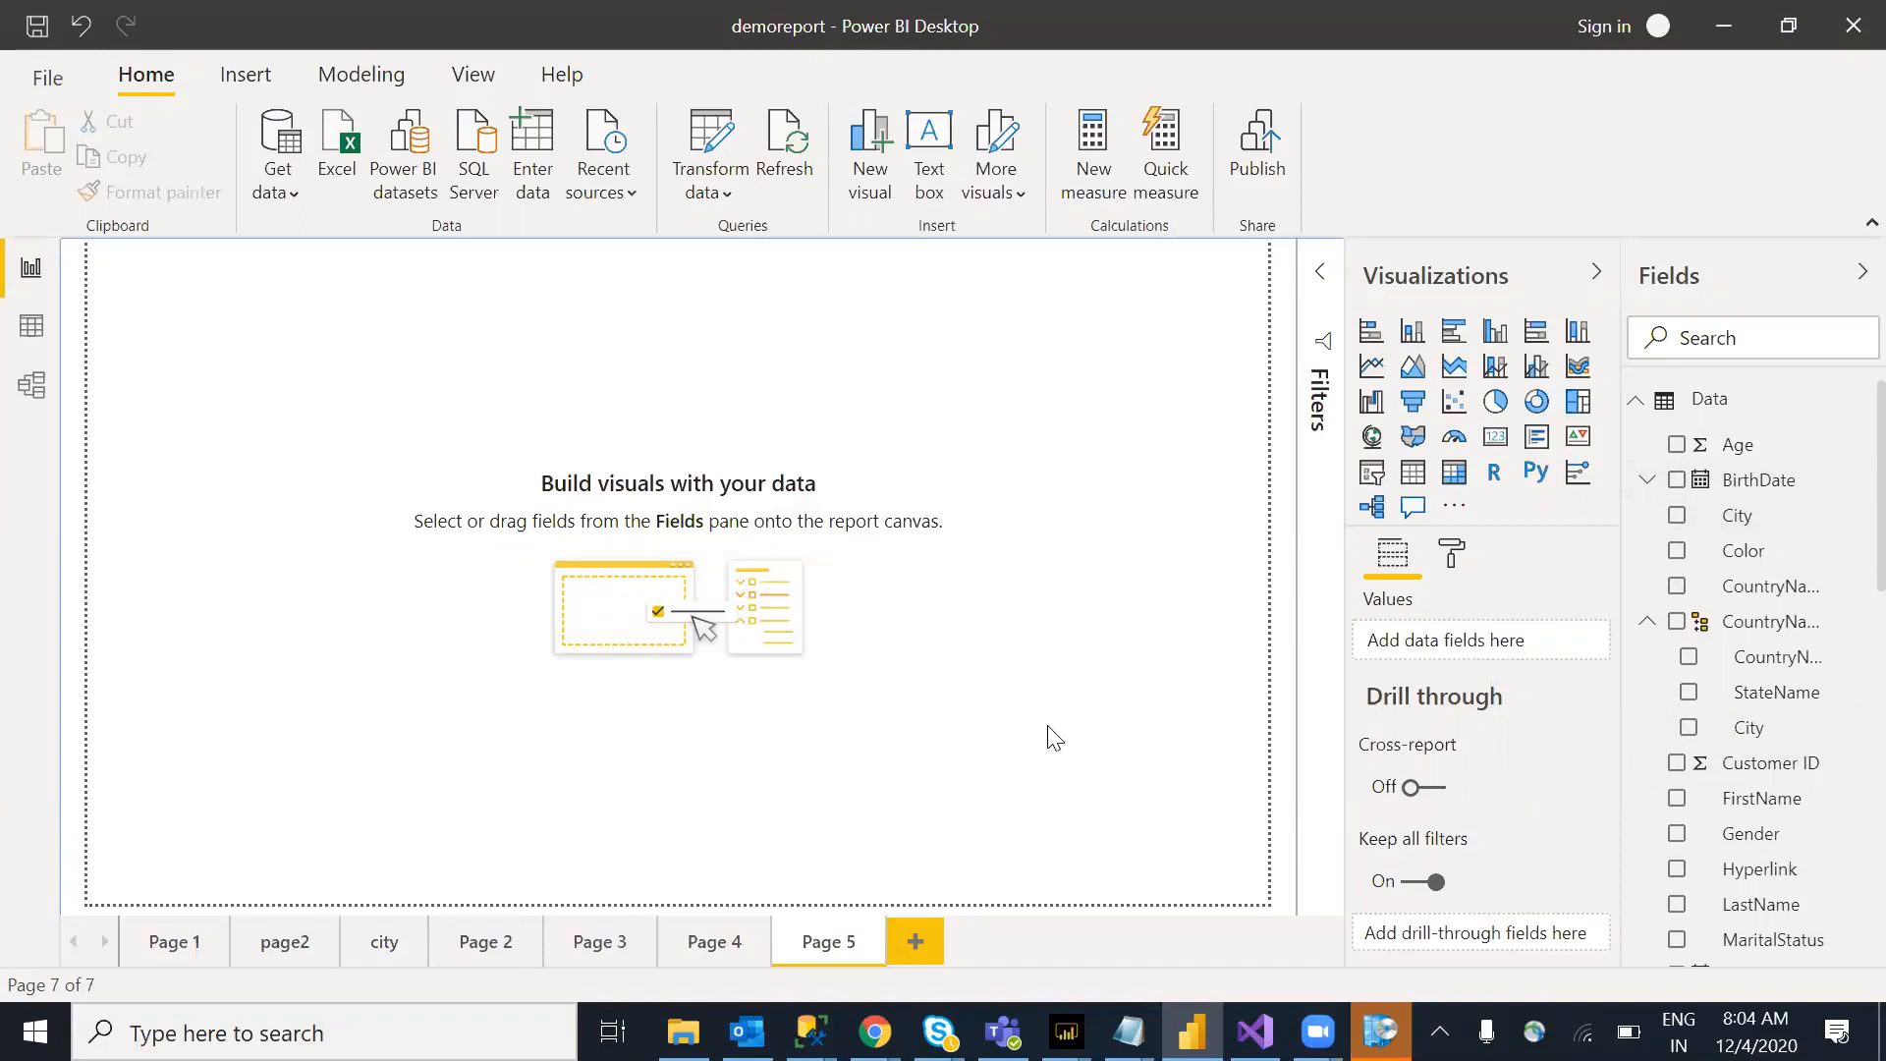
Step: Examine the page formatting options, the visuals on Page 1, the filter scopes, and the available insert and modeling commands
left_click(1454, 558)
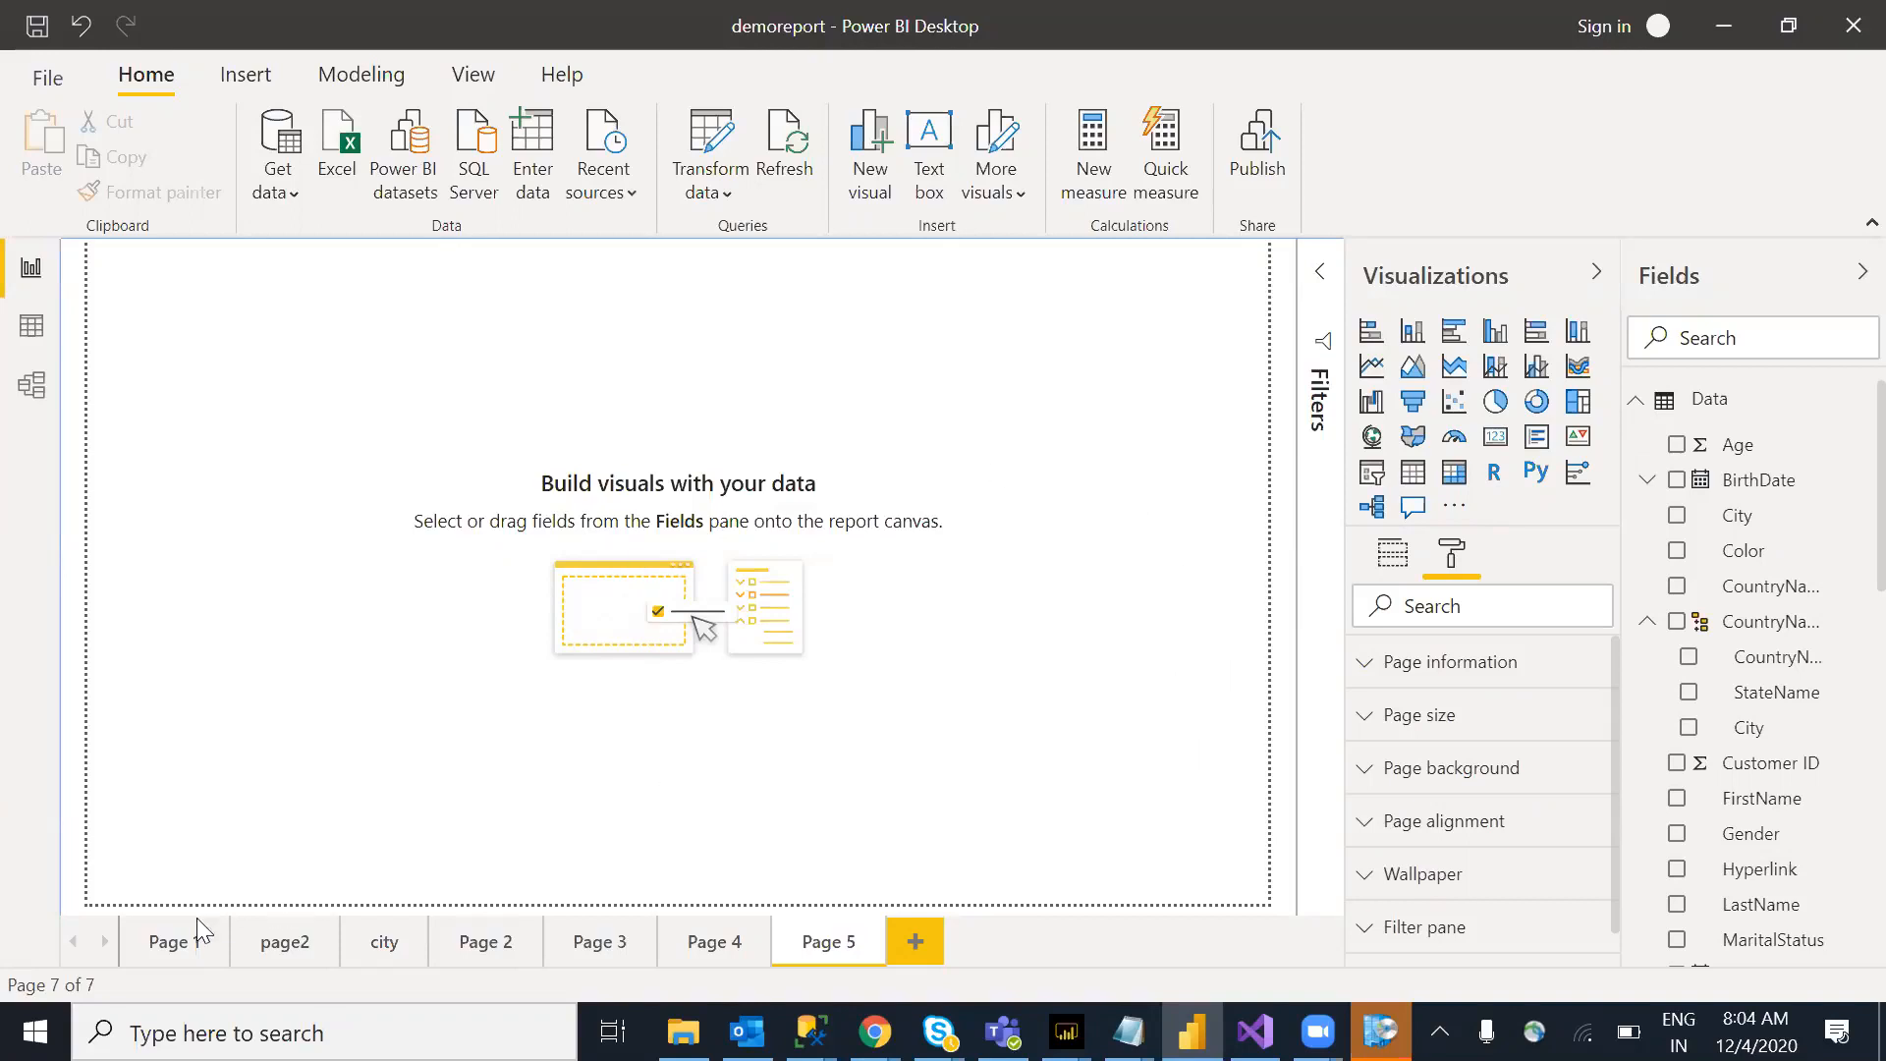
left_click(169, 945)
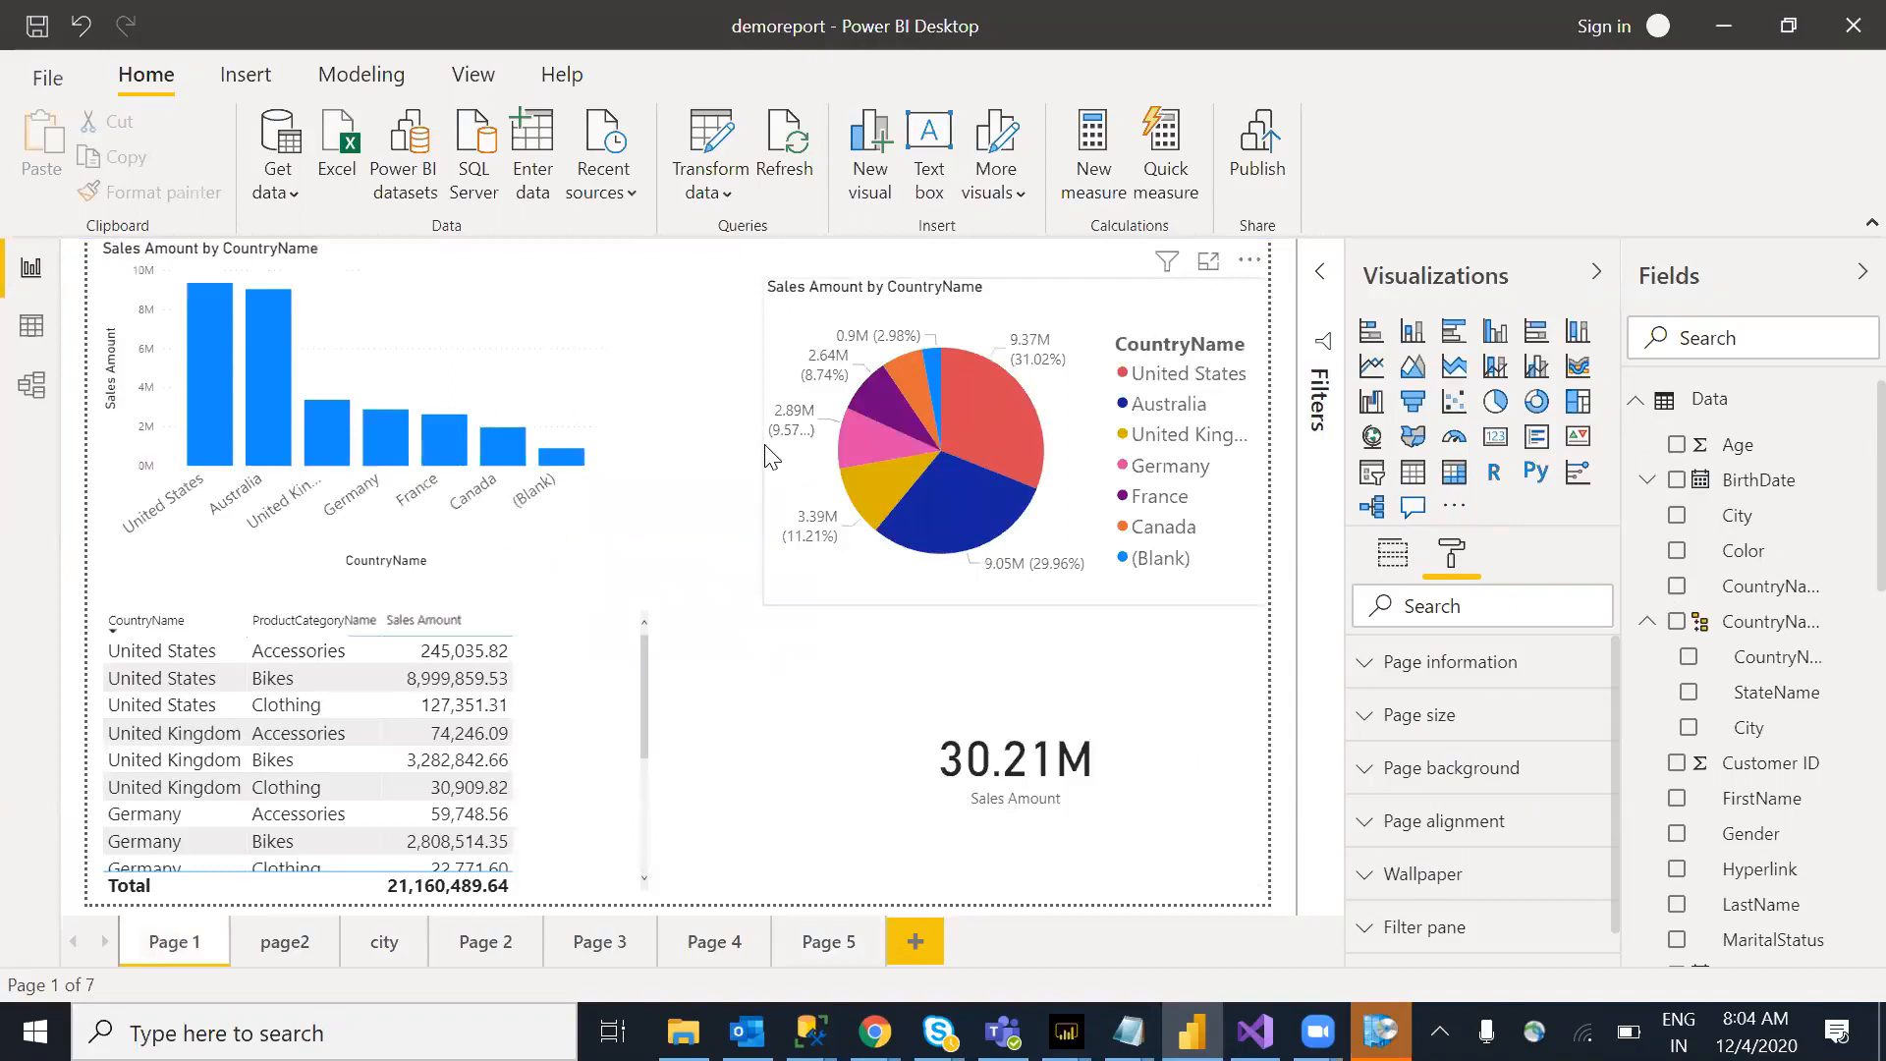
left_click(835, 946)
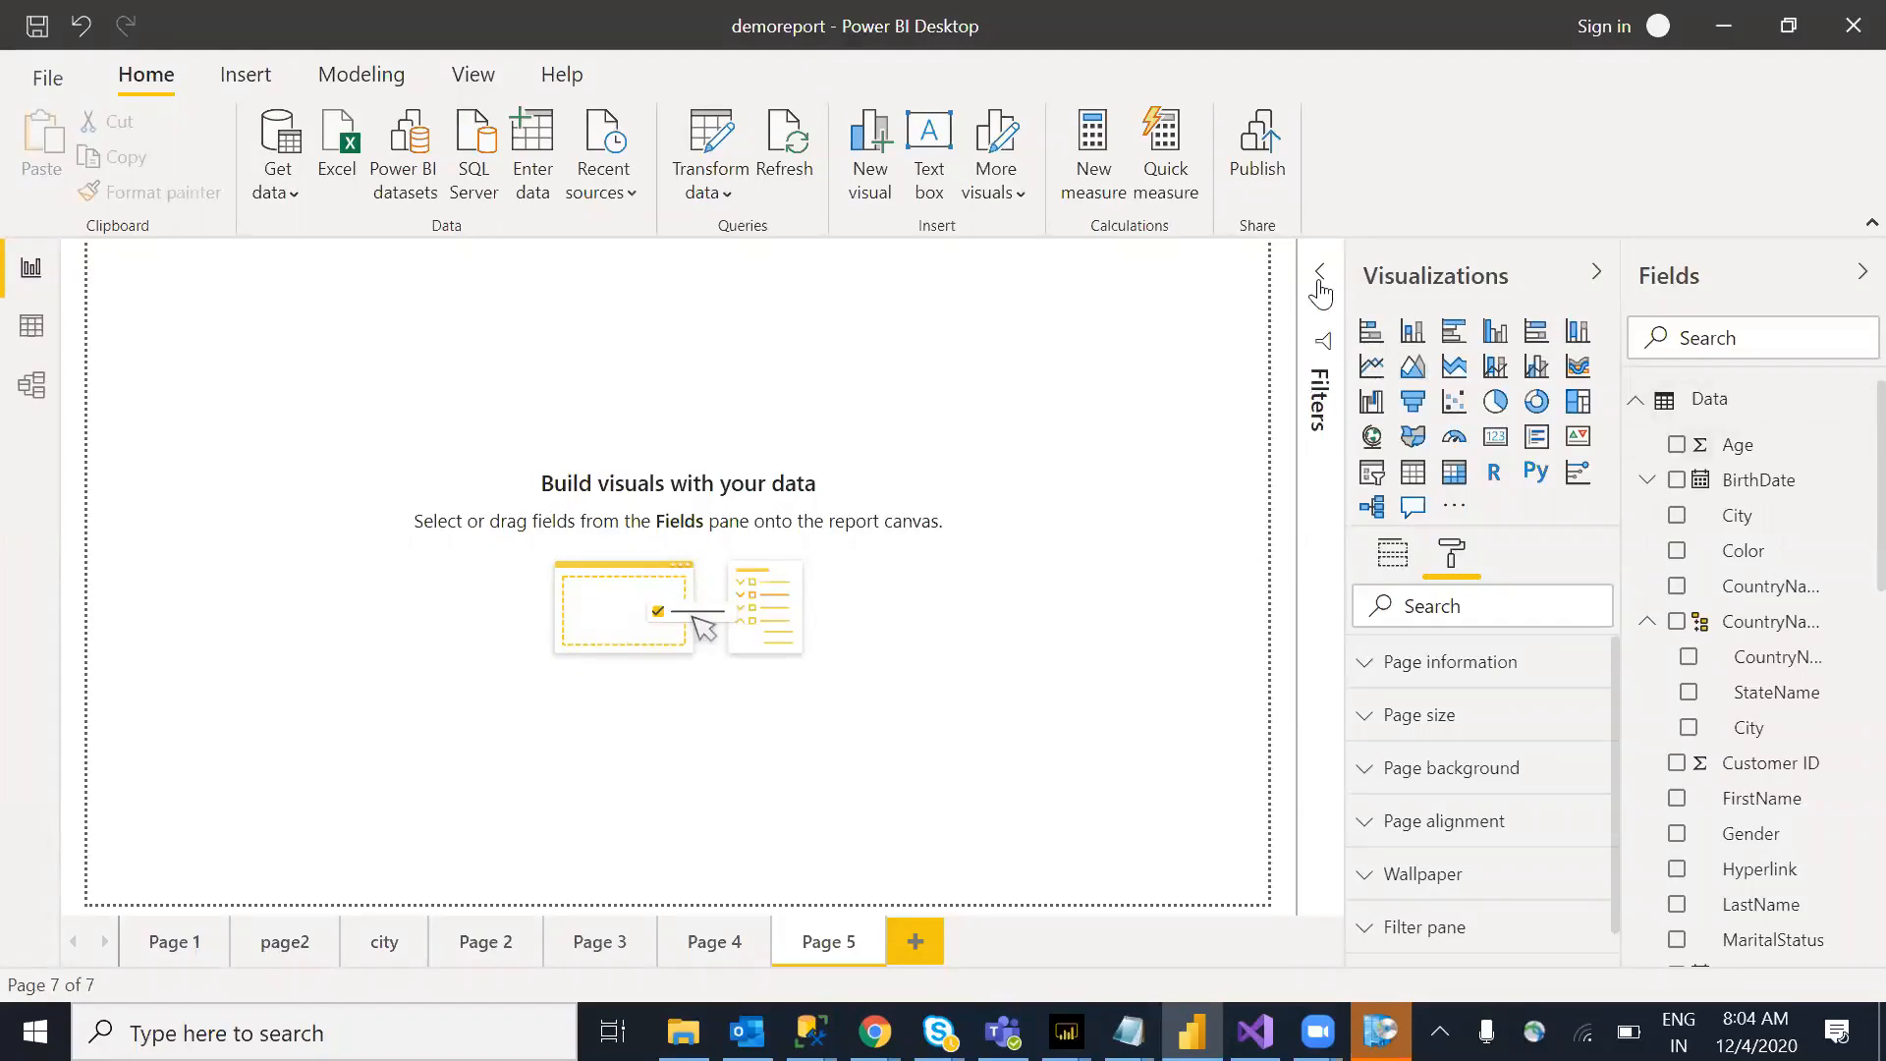
left_click(1297, 432)
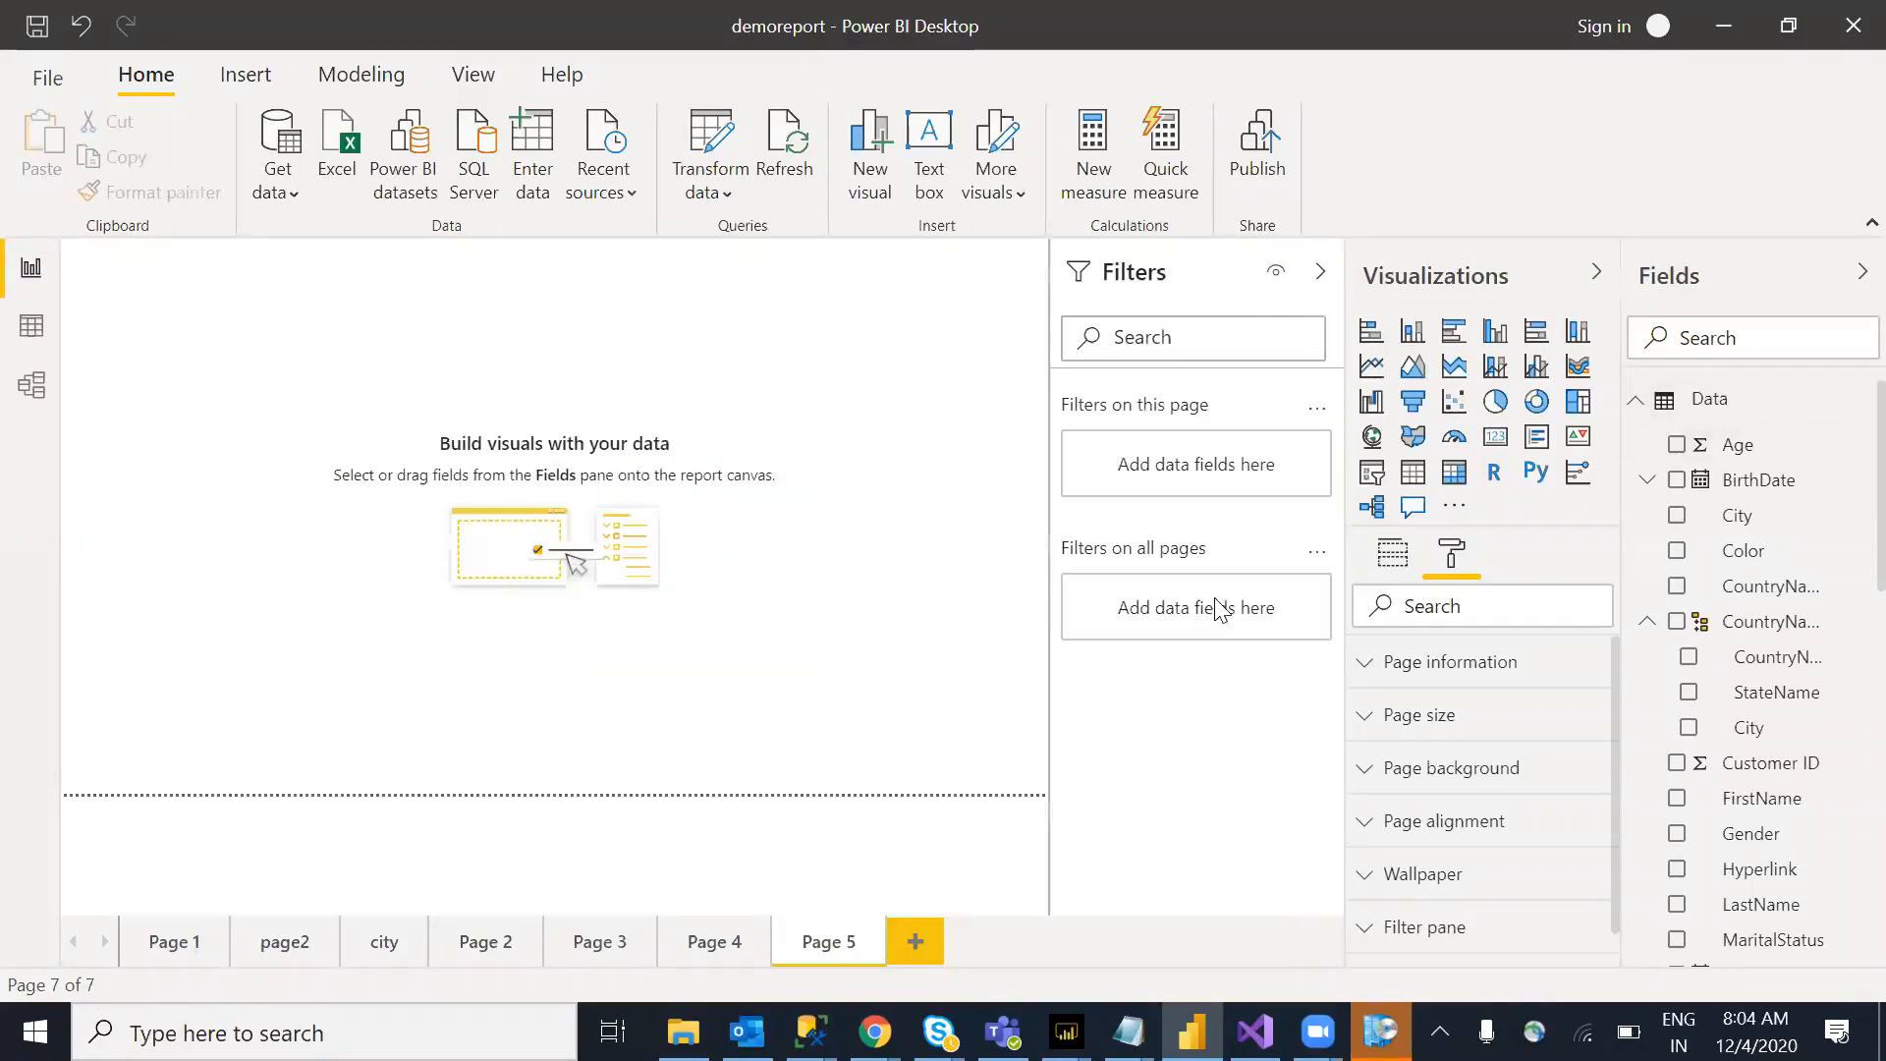
left_click(1314, 275)
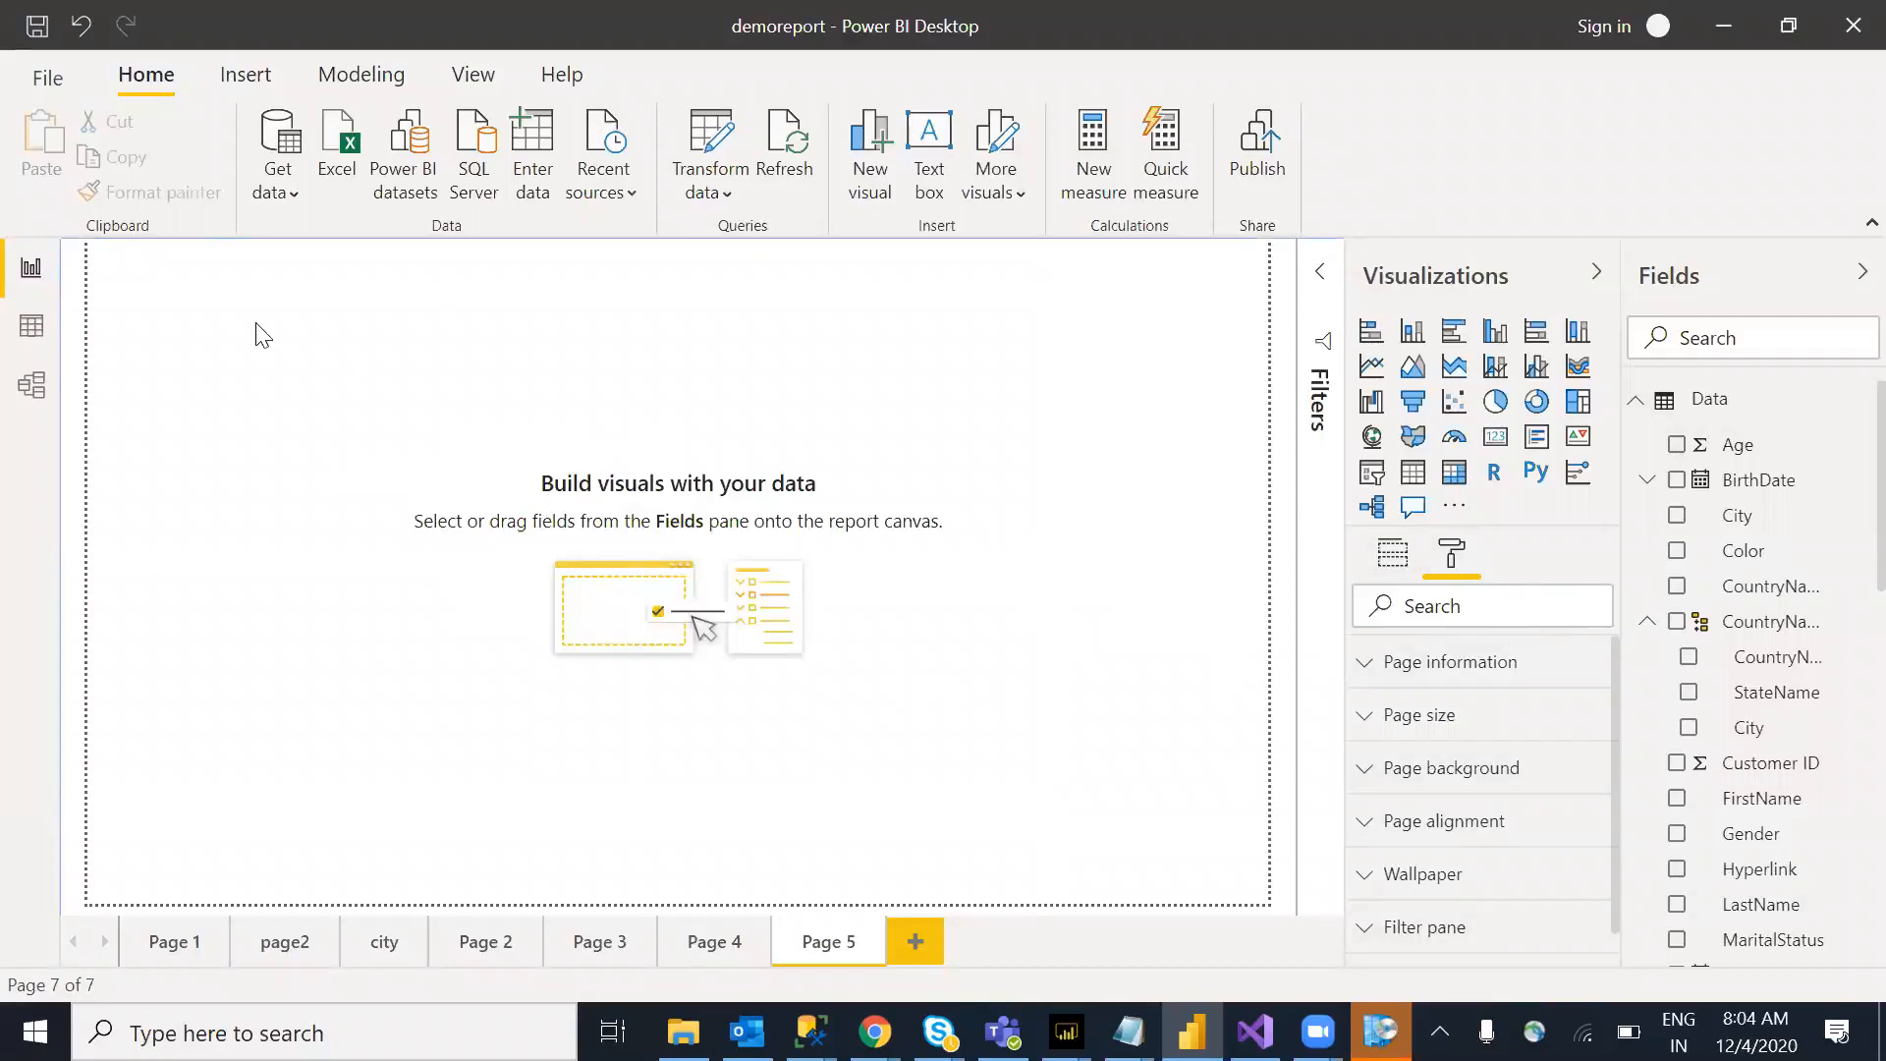
left_click(258, 83)
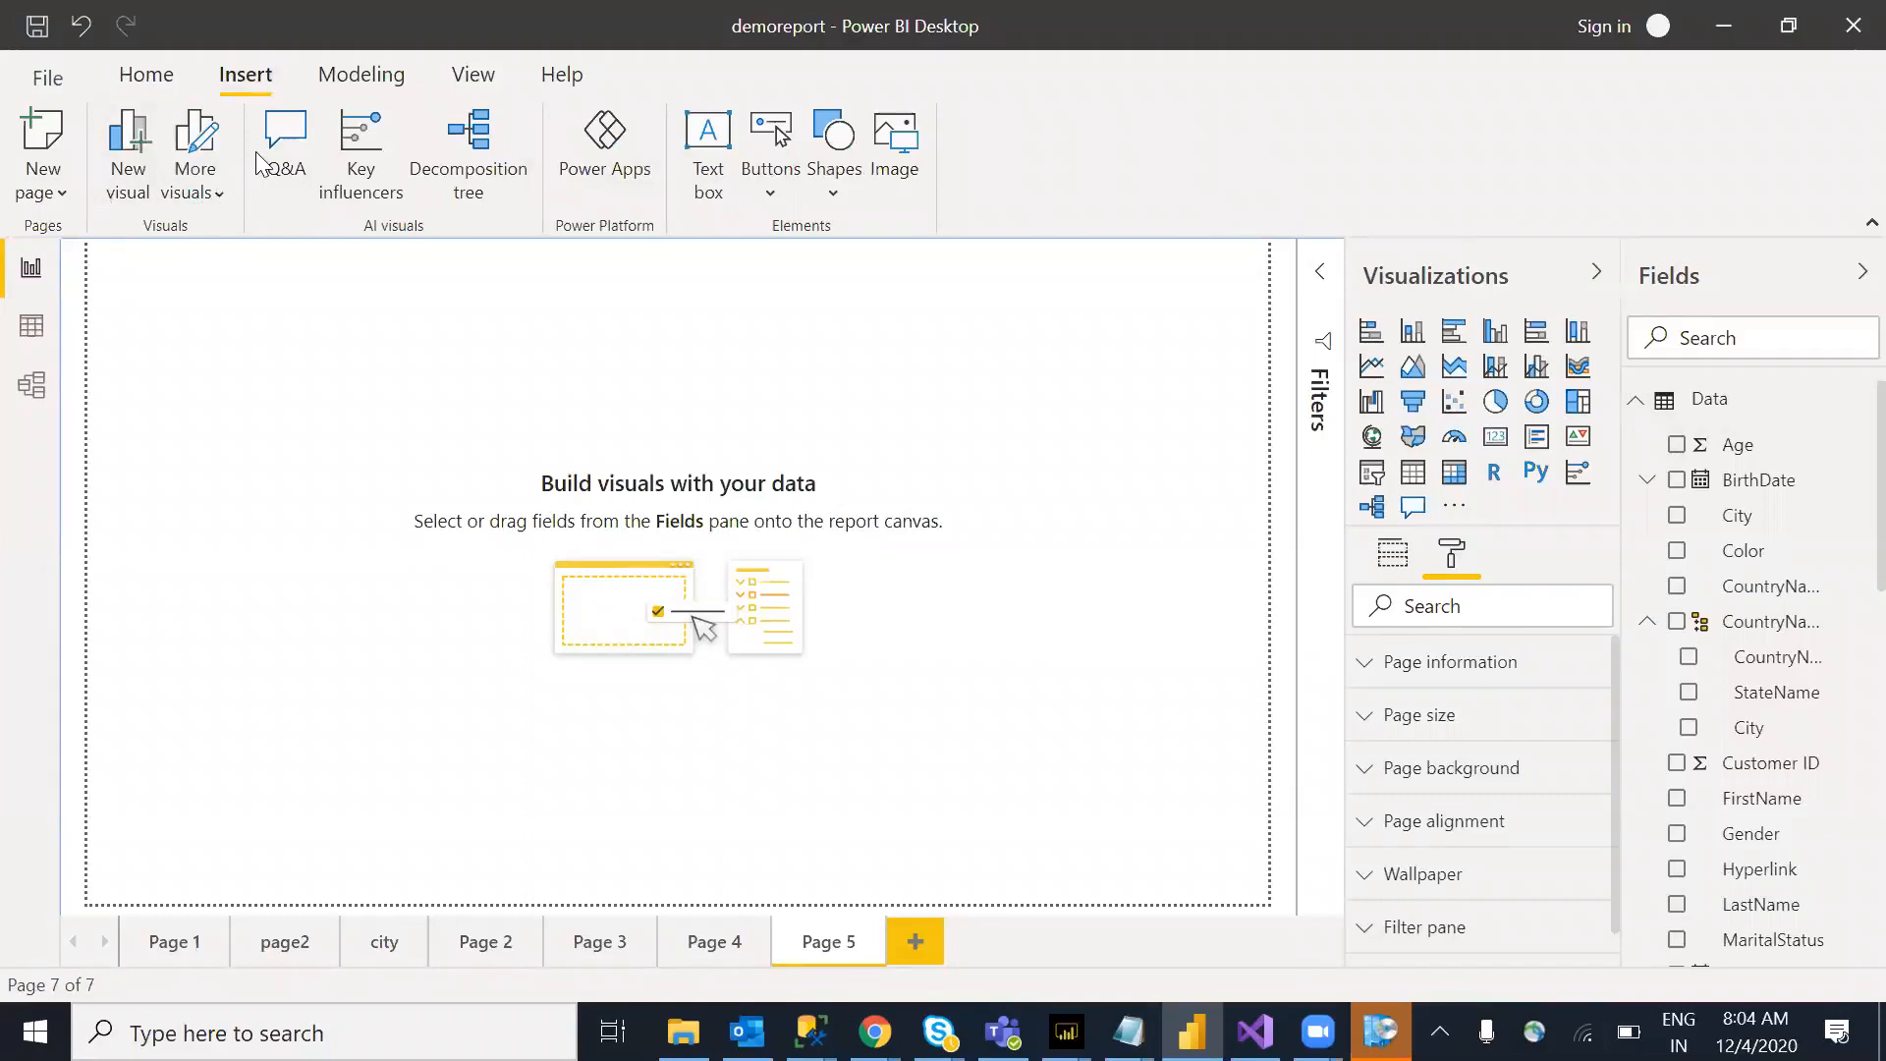
left_click(361, 76)
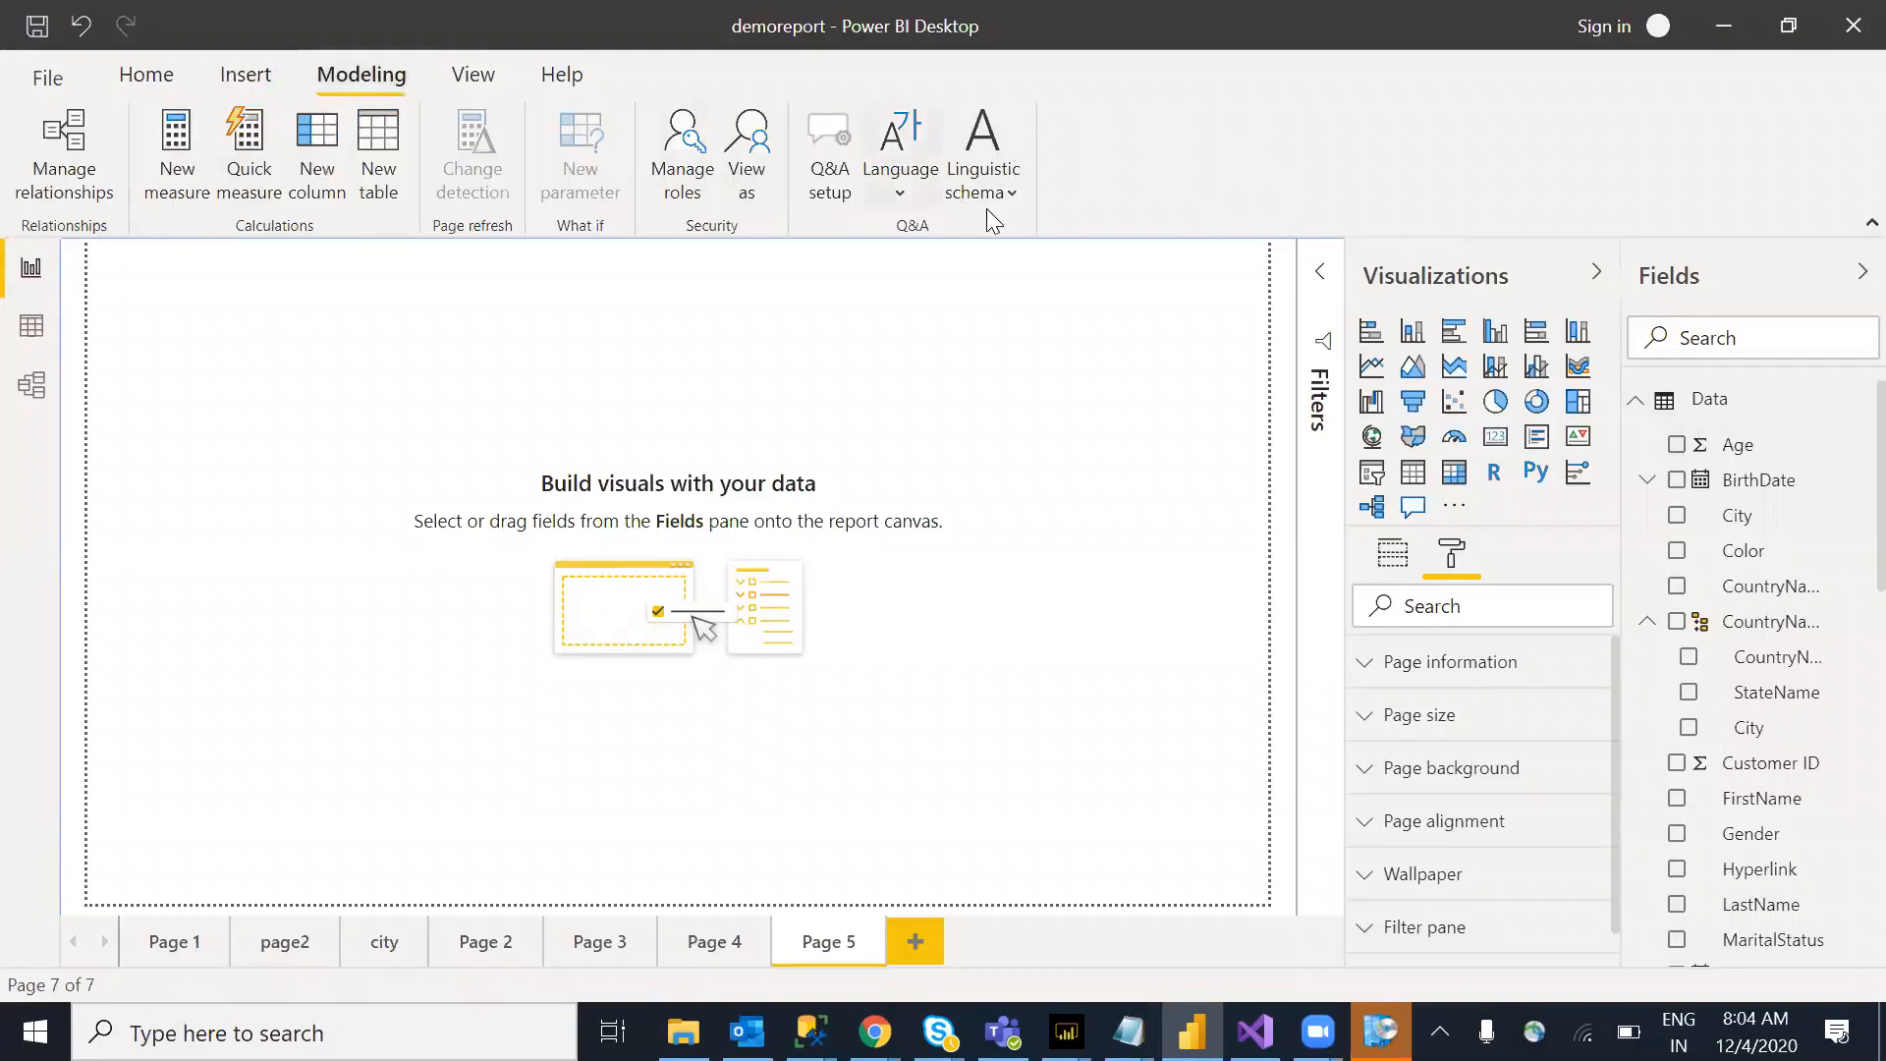
left_click(145, 75)
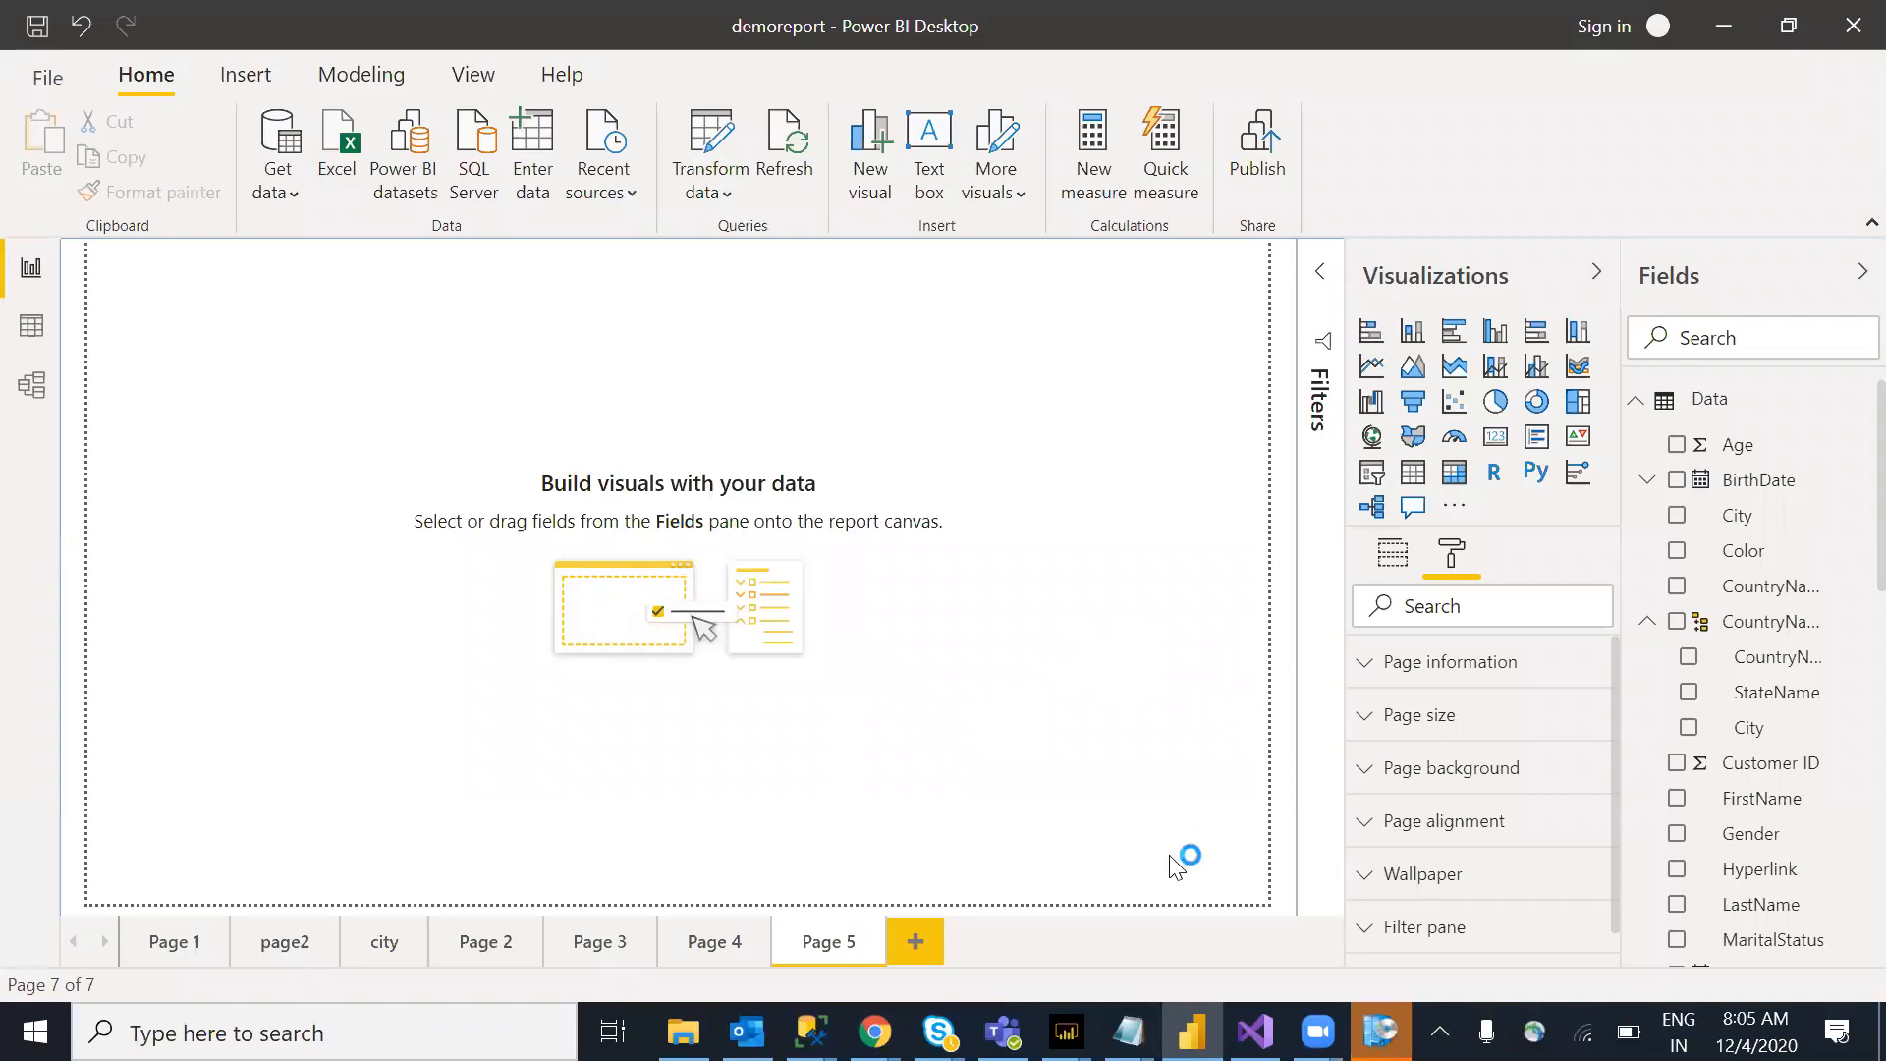
Step: Reposition the Sales Amount card beneath the pie chart on Page 1, and show the page's formatting options
left_click(181, 945)
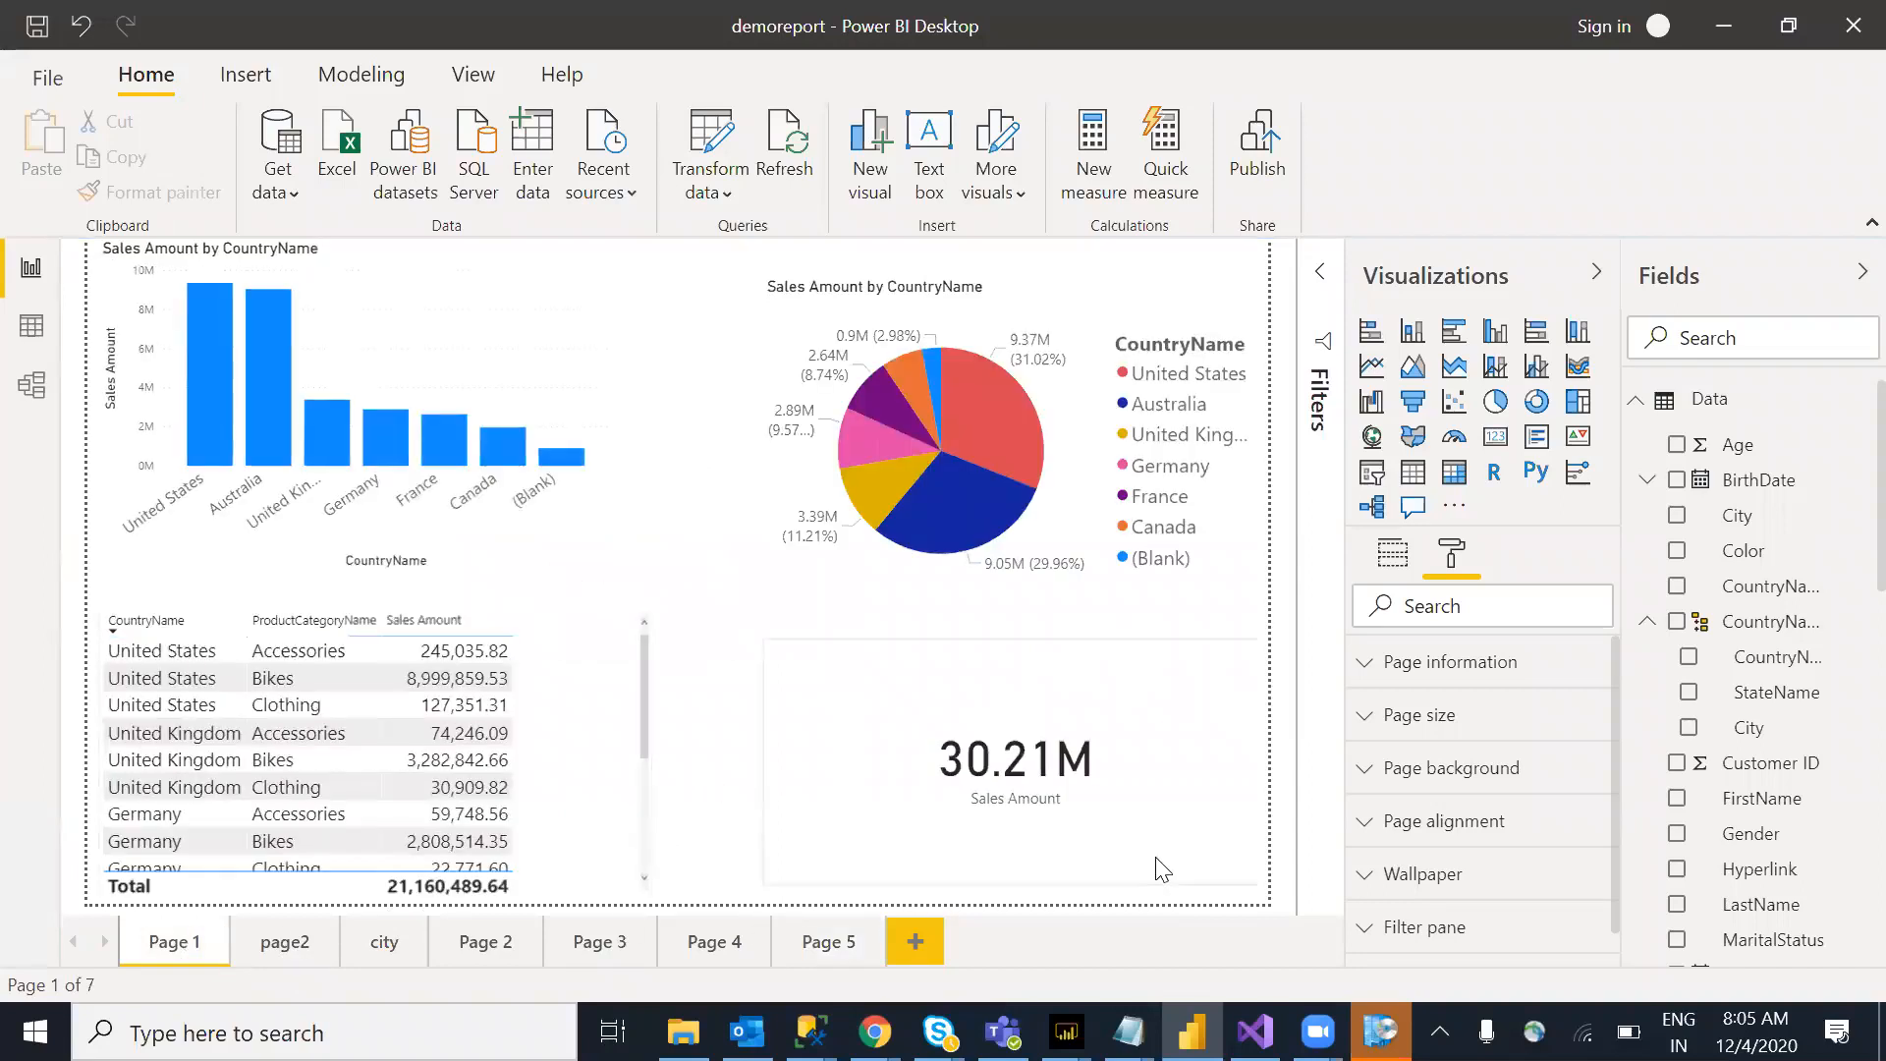
left_click(783, 894)
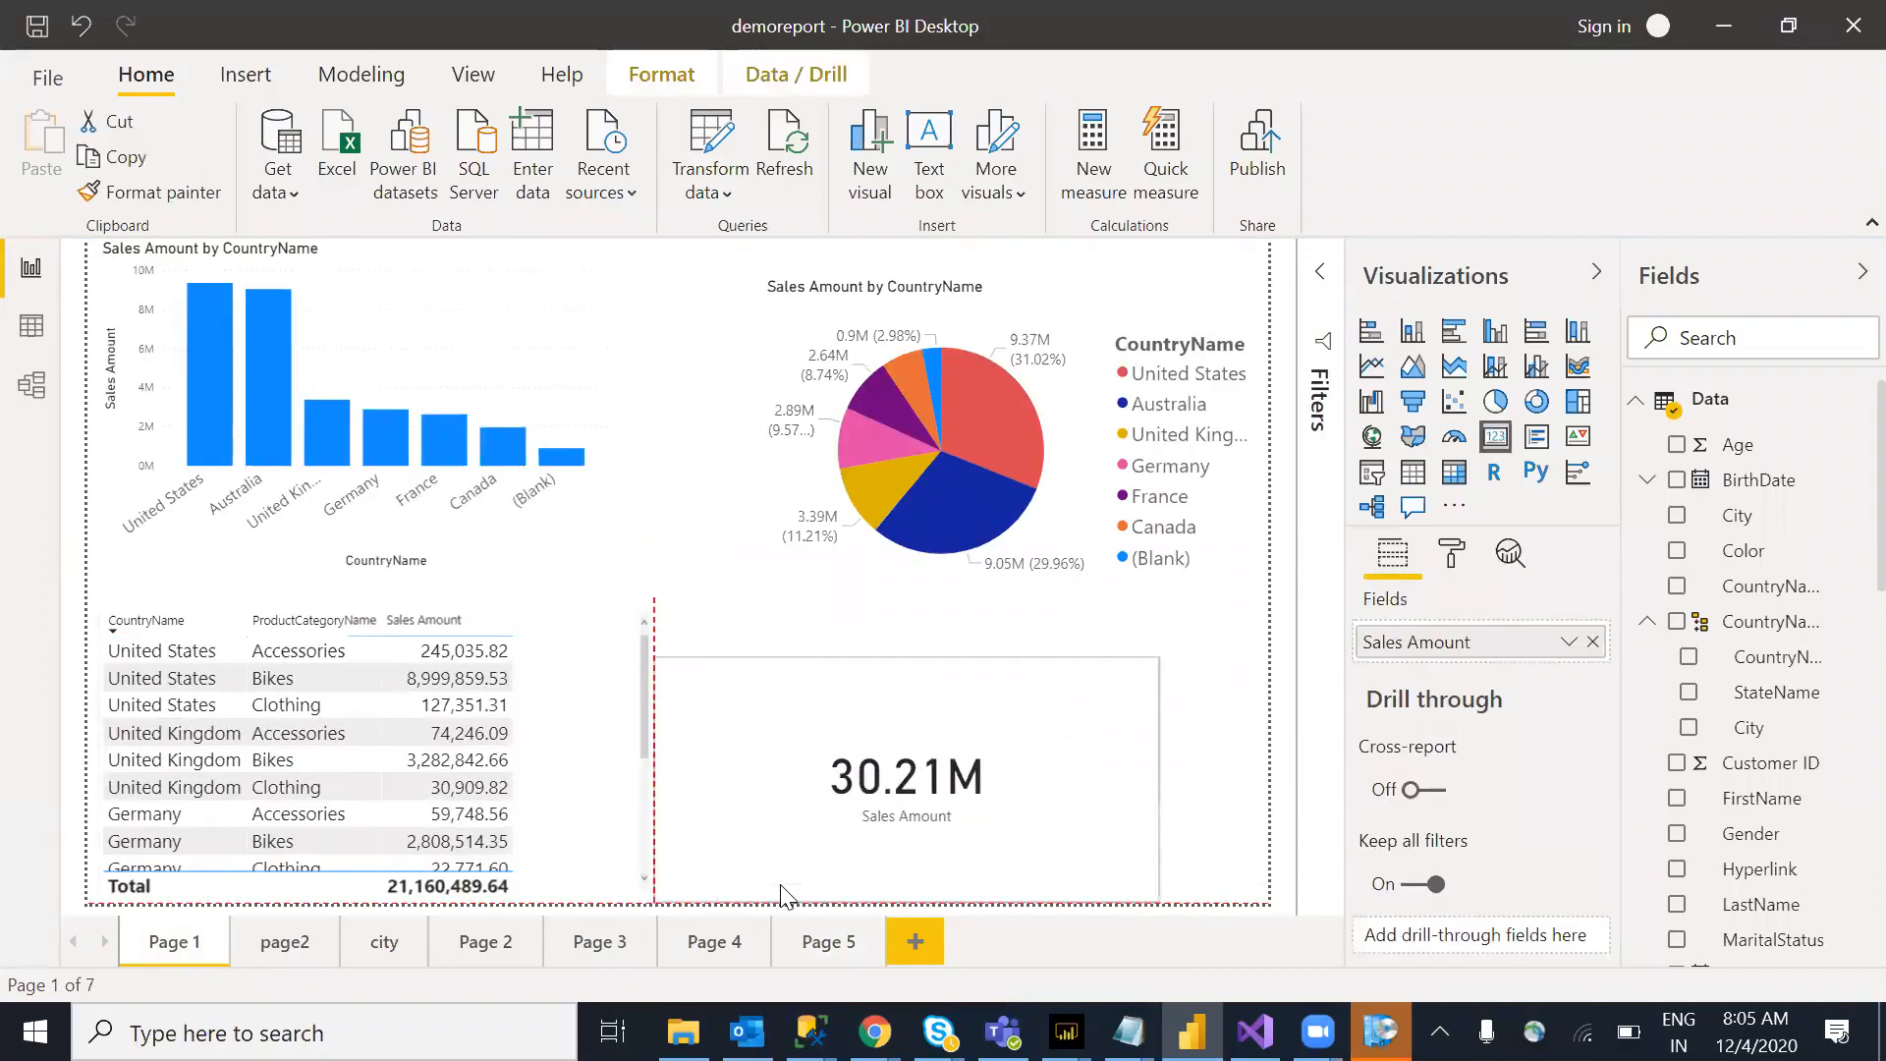
left_click_drag(778, 846, 855, 794)
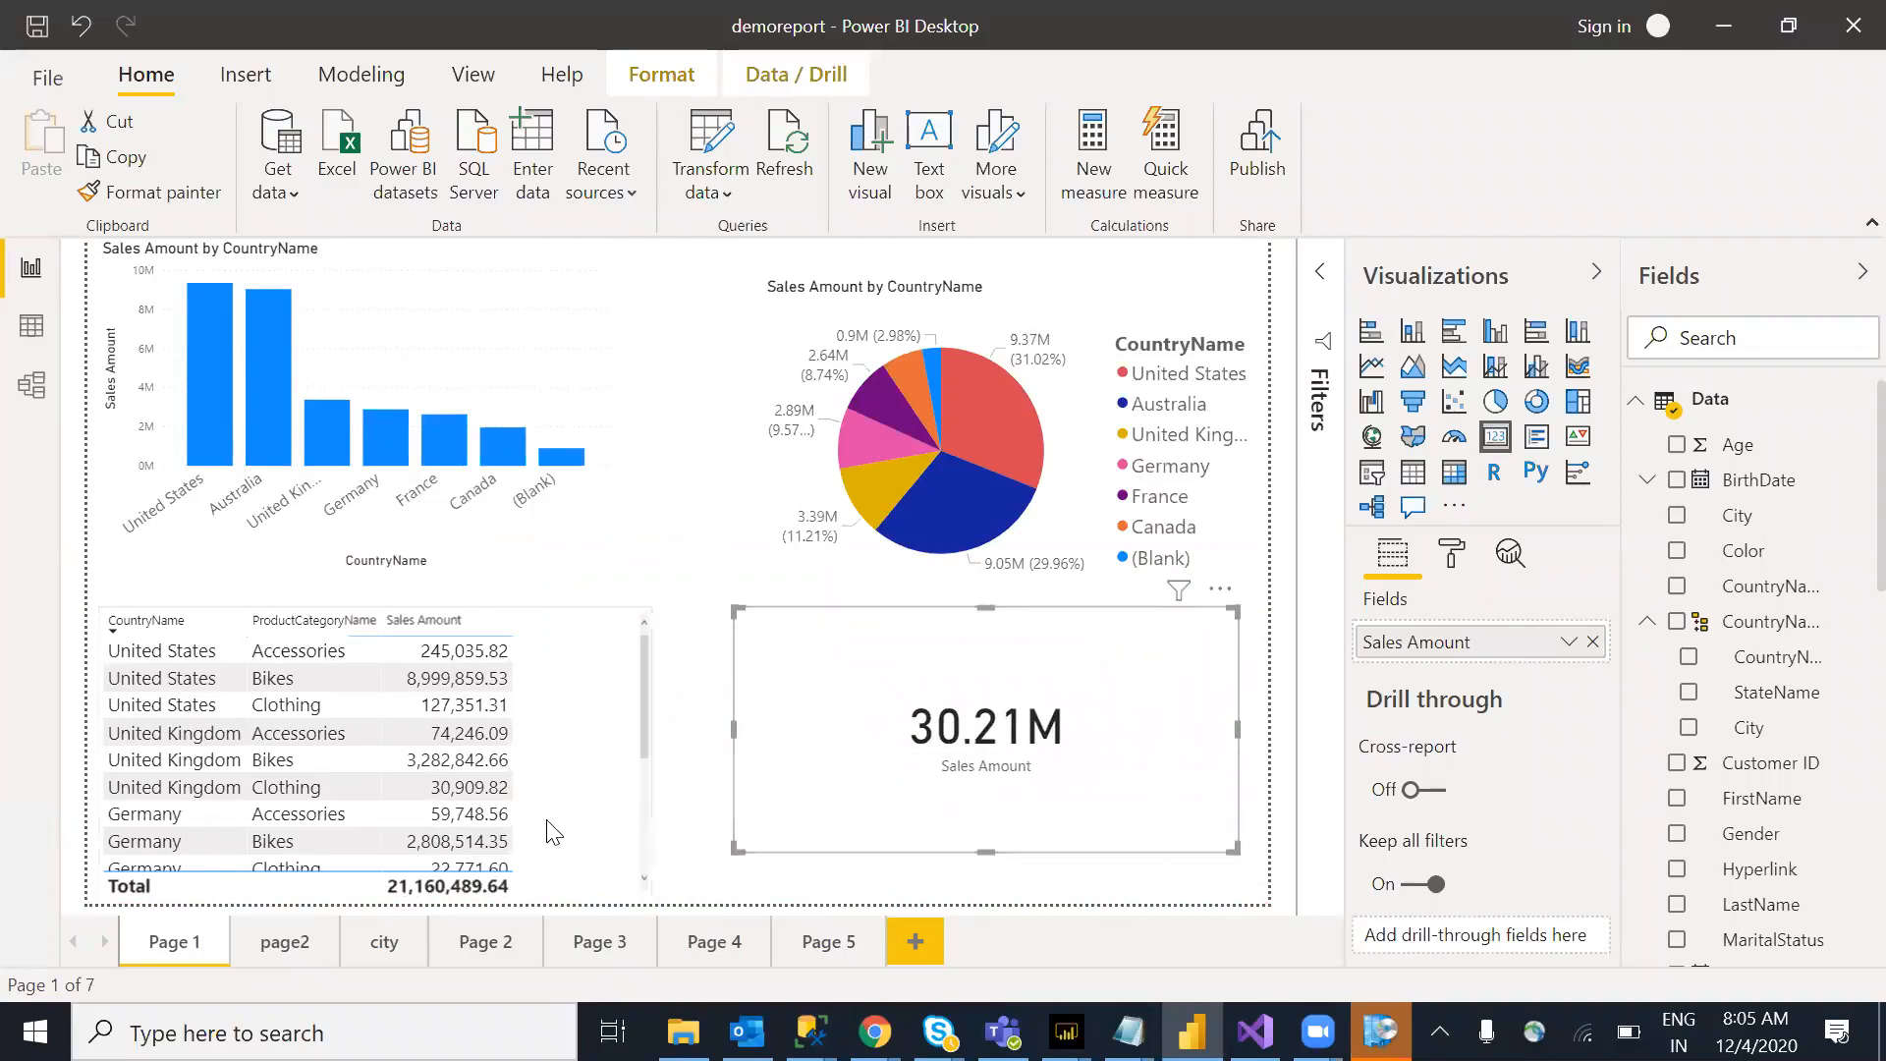
left_click(629, 845)
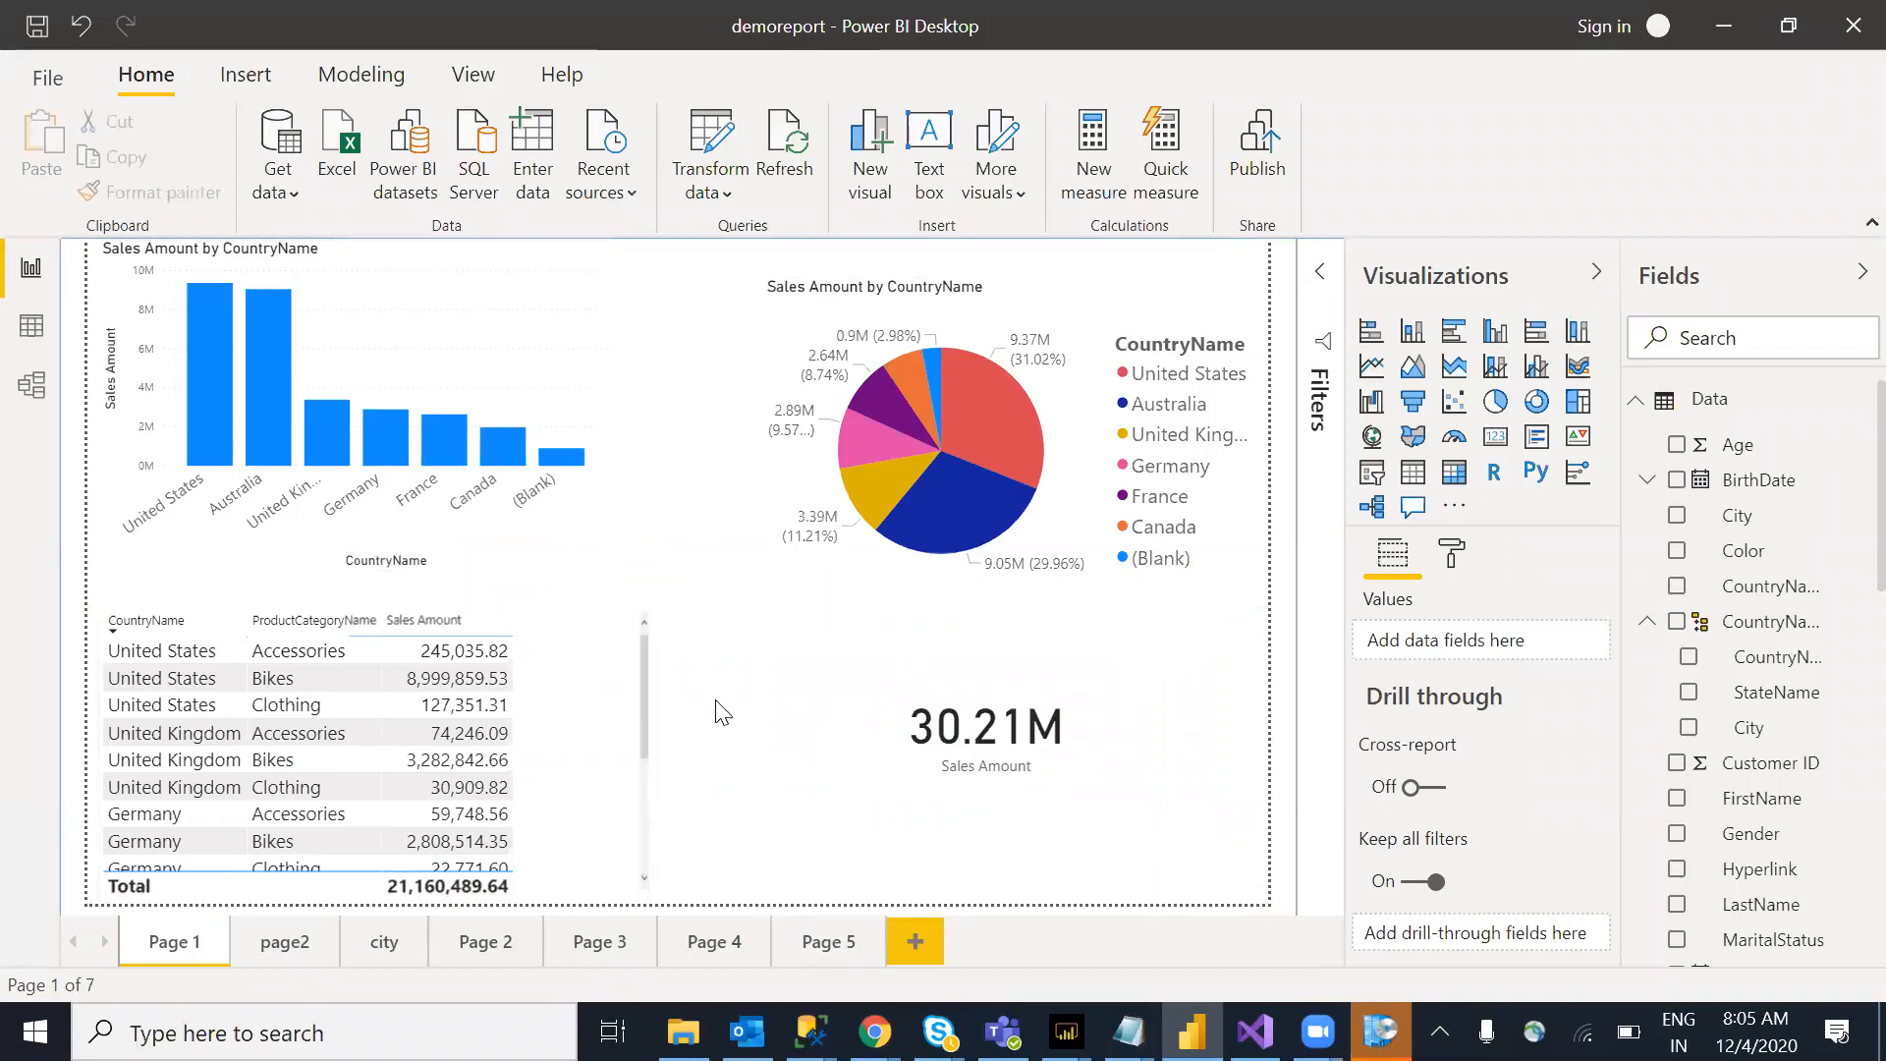
left_click(1462, 562)
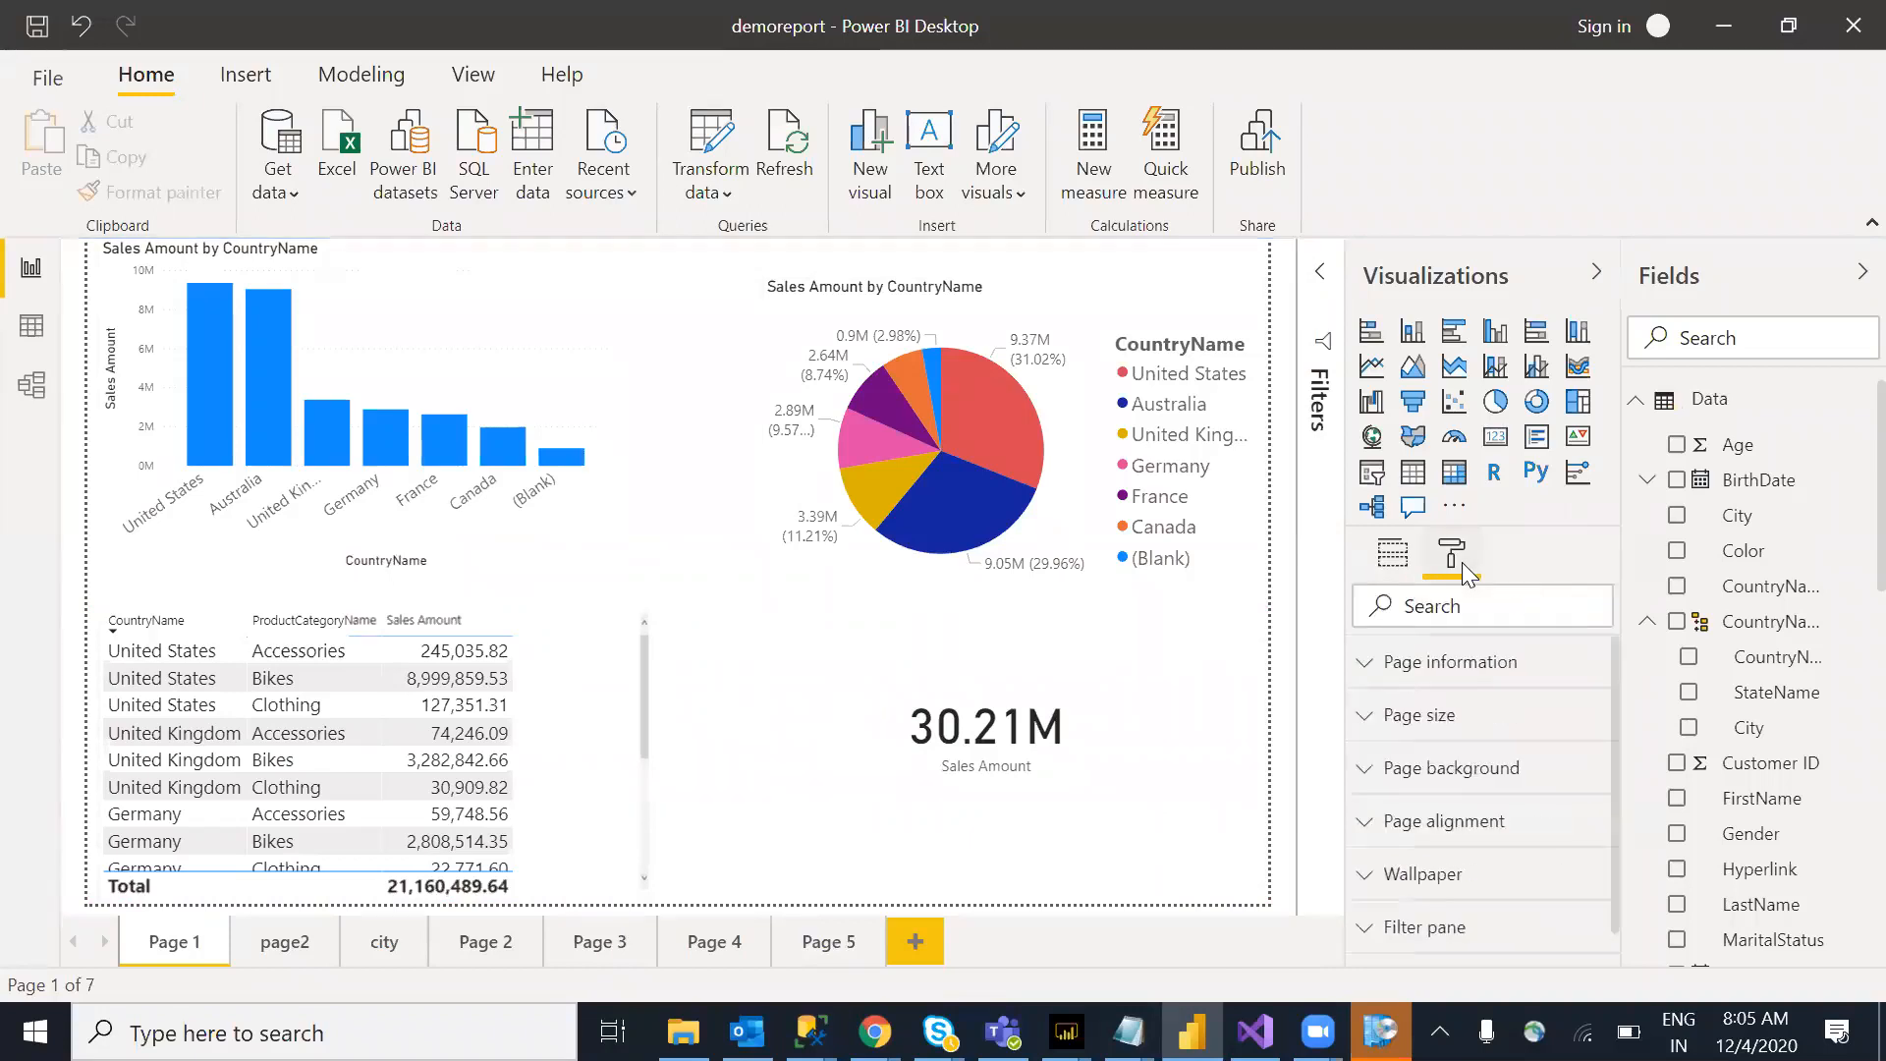
Step: Try enabling the Tooltip and Q&A options in Page 1's page information, and turn both off again
left_click(1383, 668)
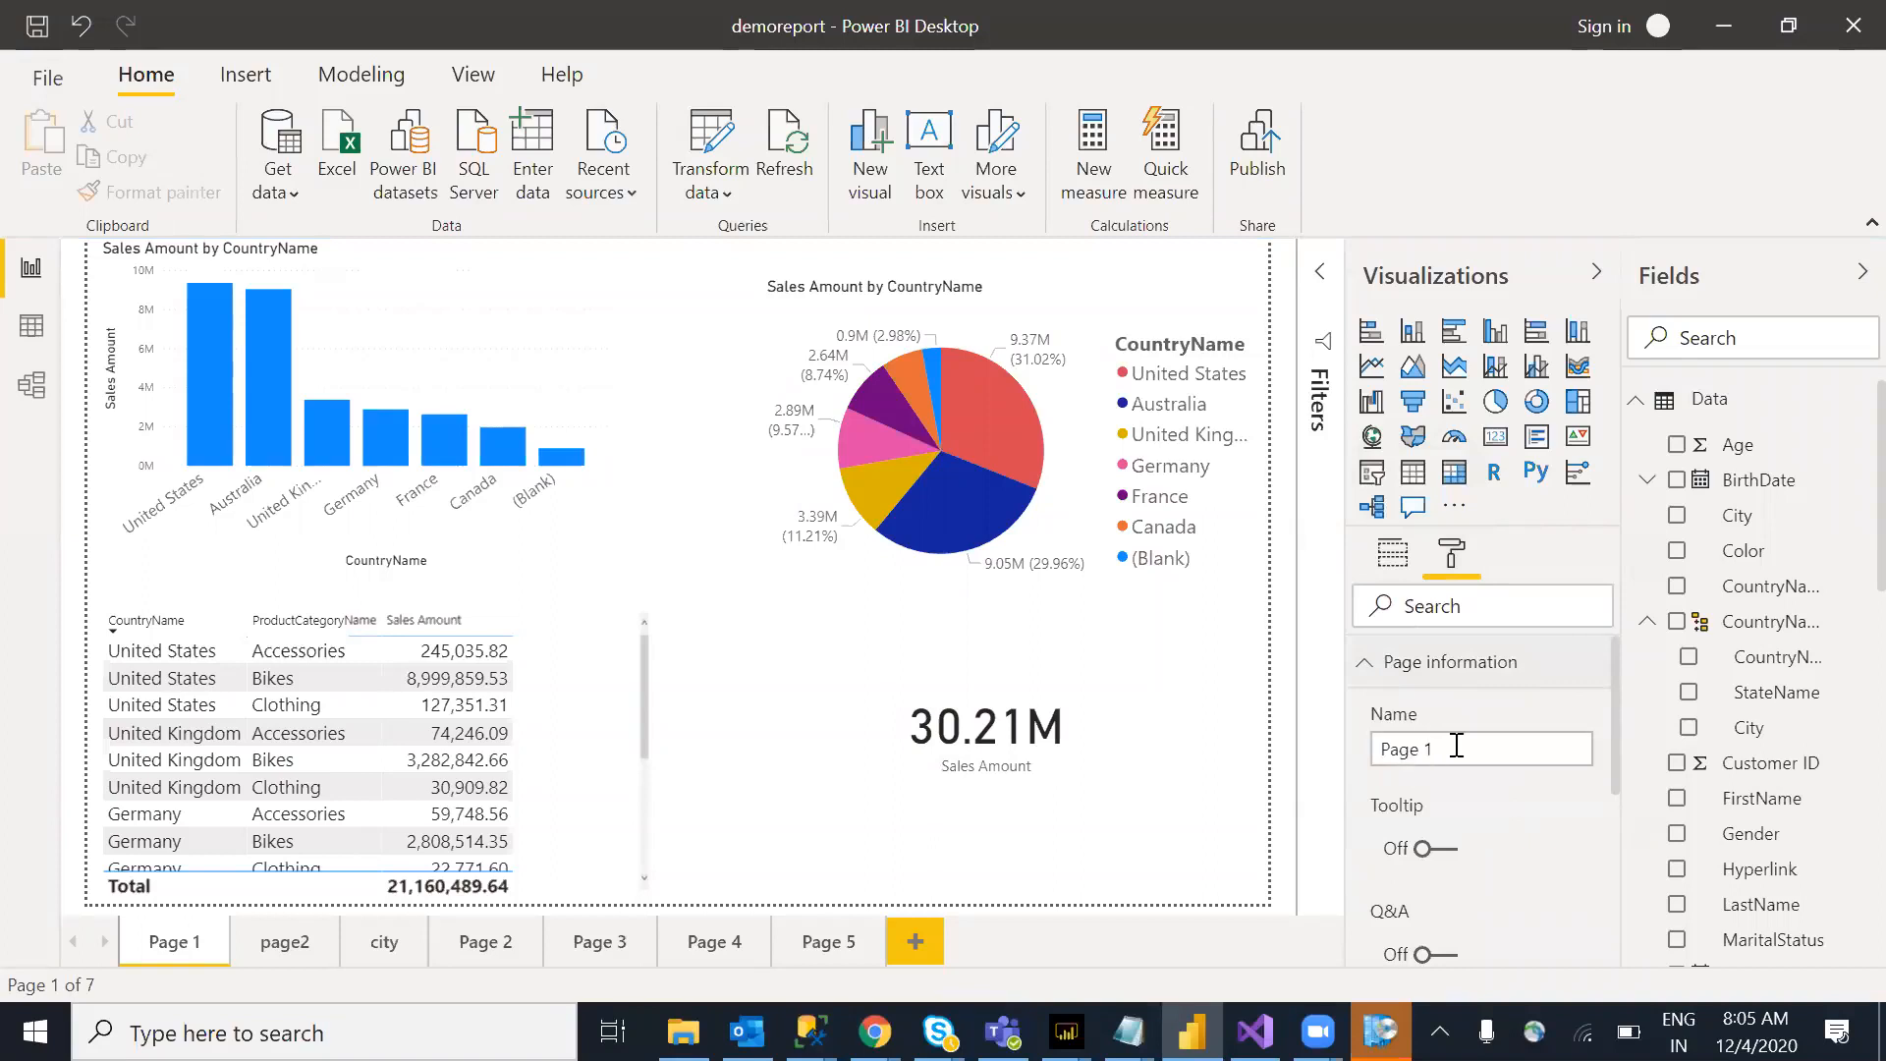
left_click_drag(1616, 705, 1616, 746)
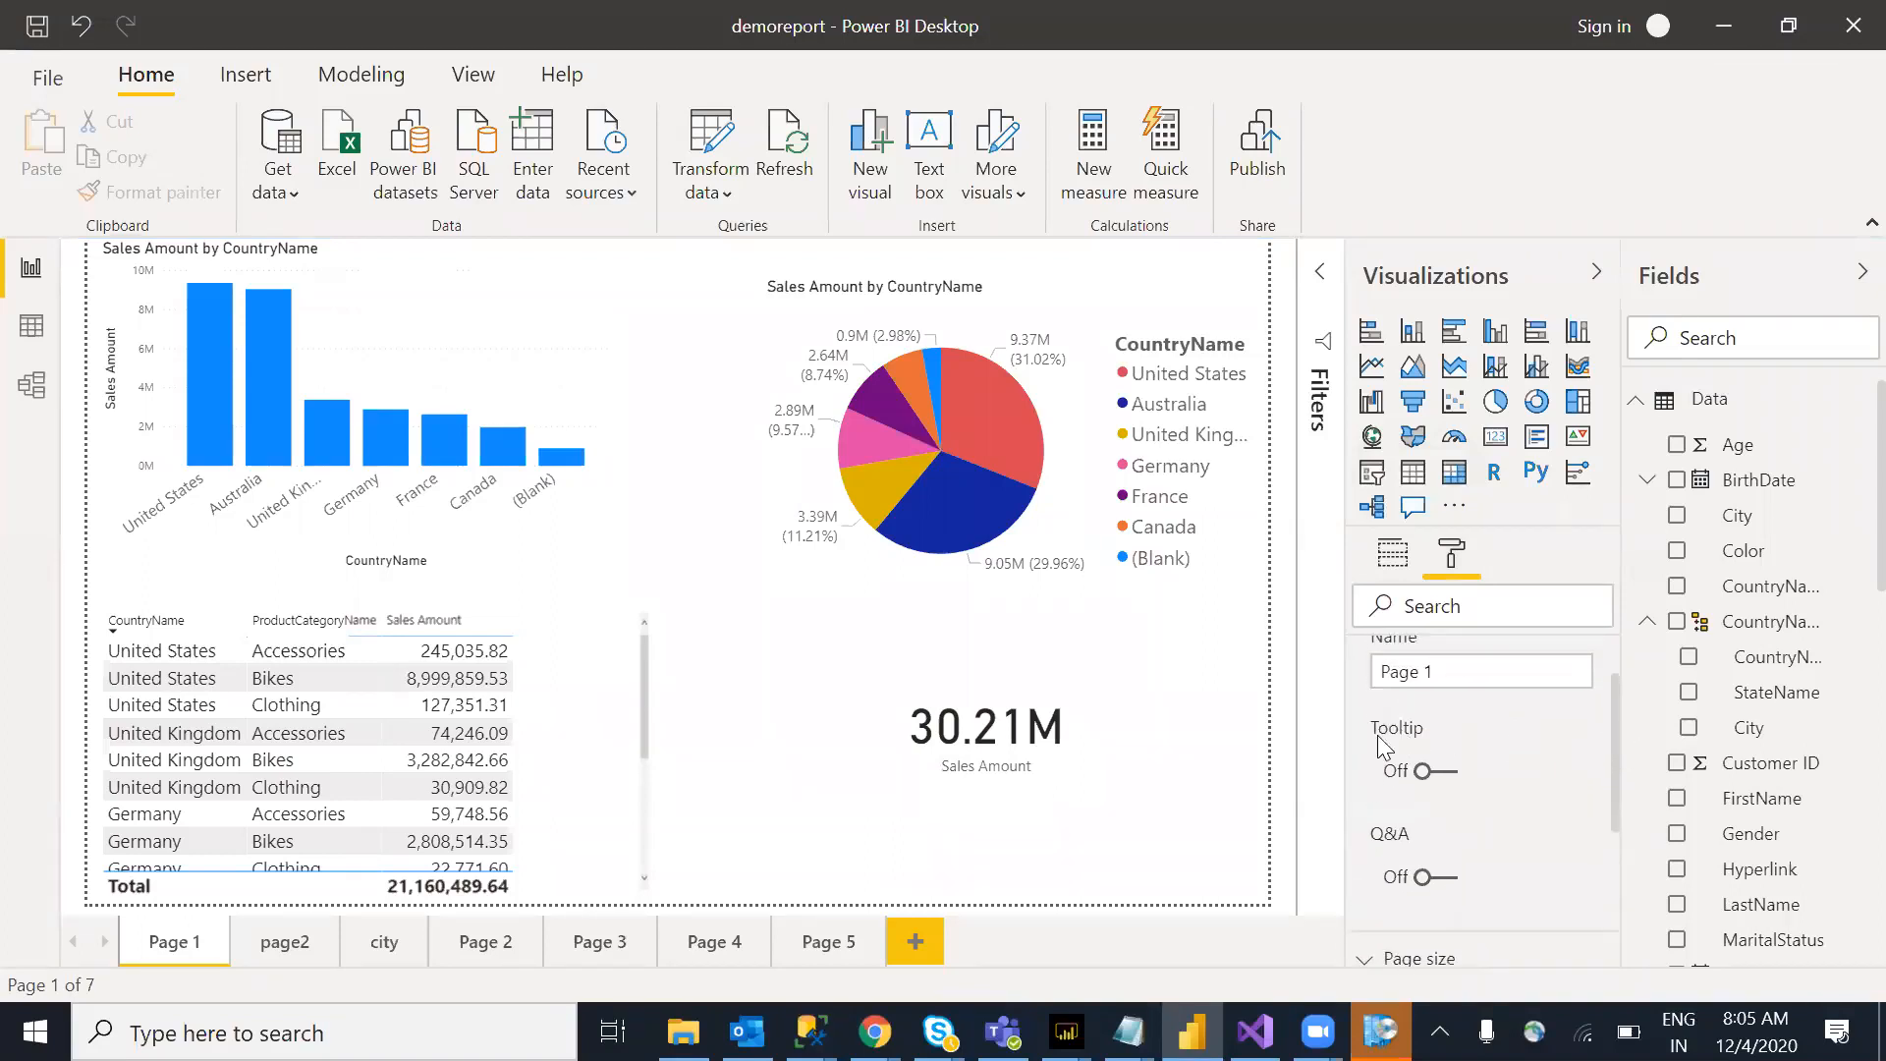
left_click(1453, 781)
left_click(1442, 885)
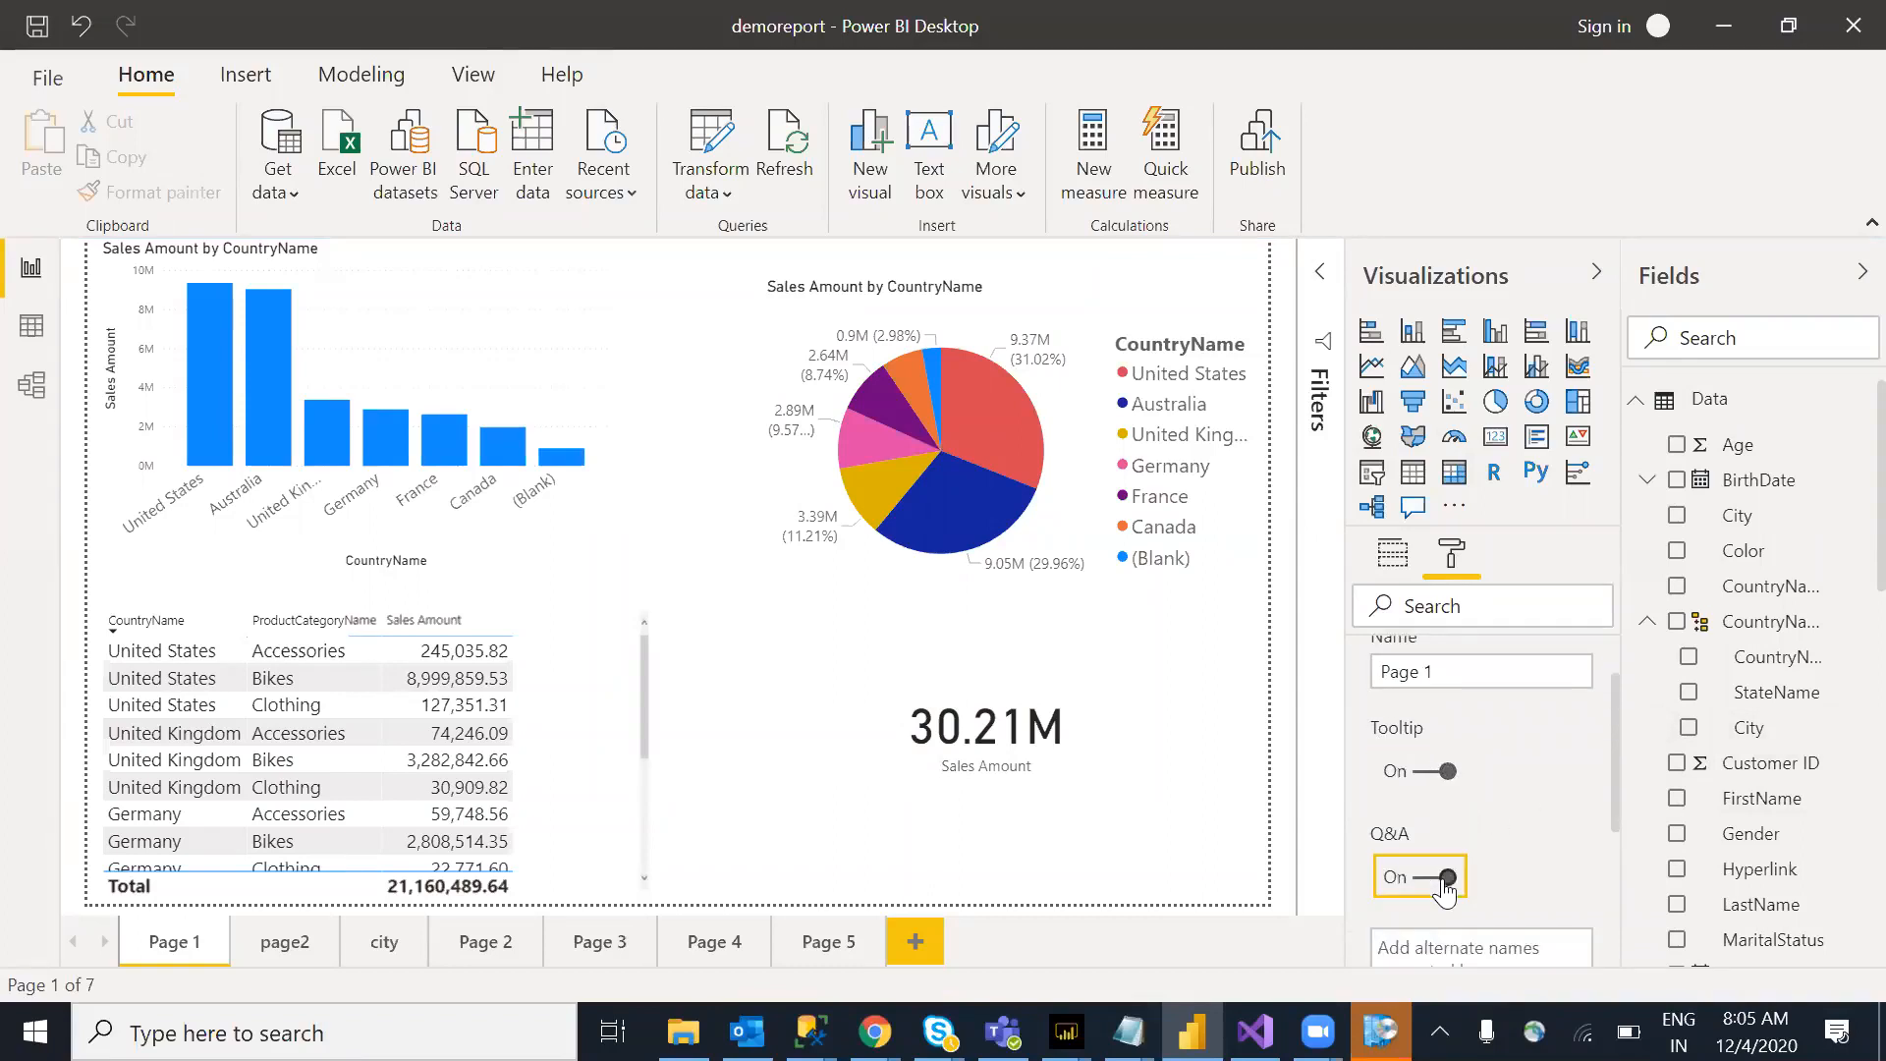
left_click(1444, 879)
left_click(1436, 771)
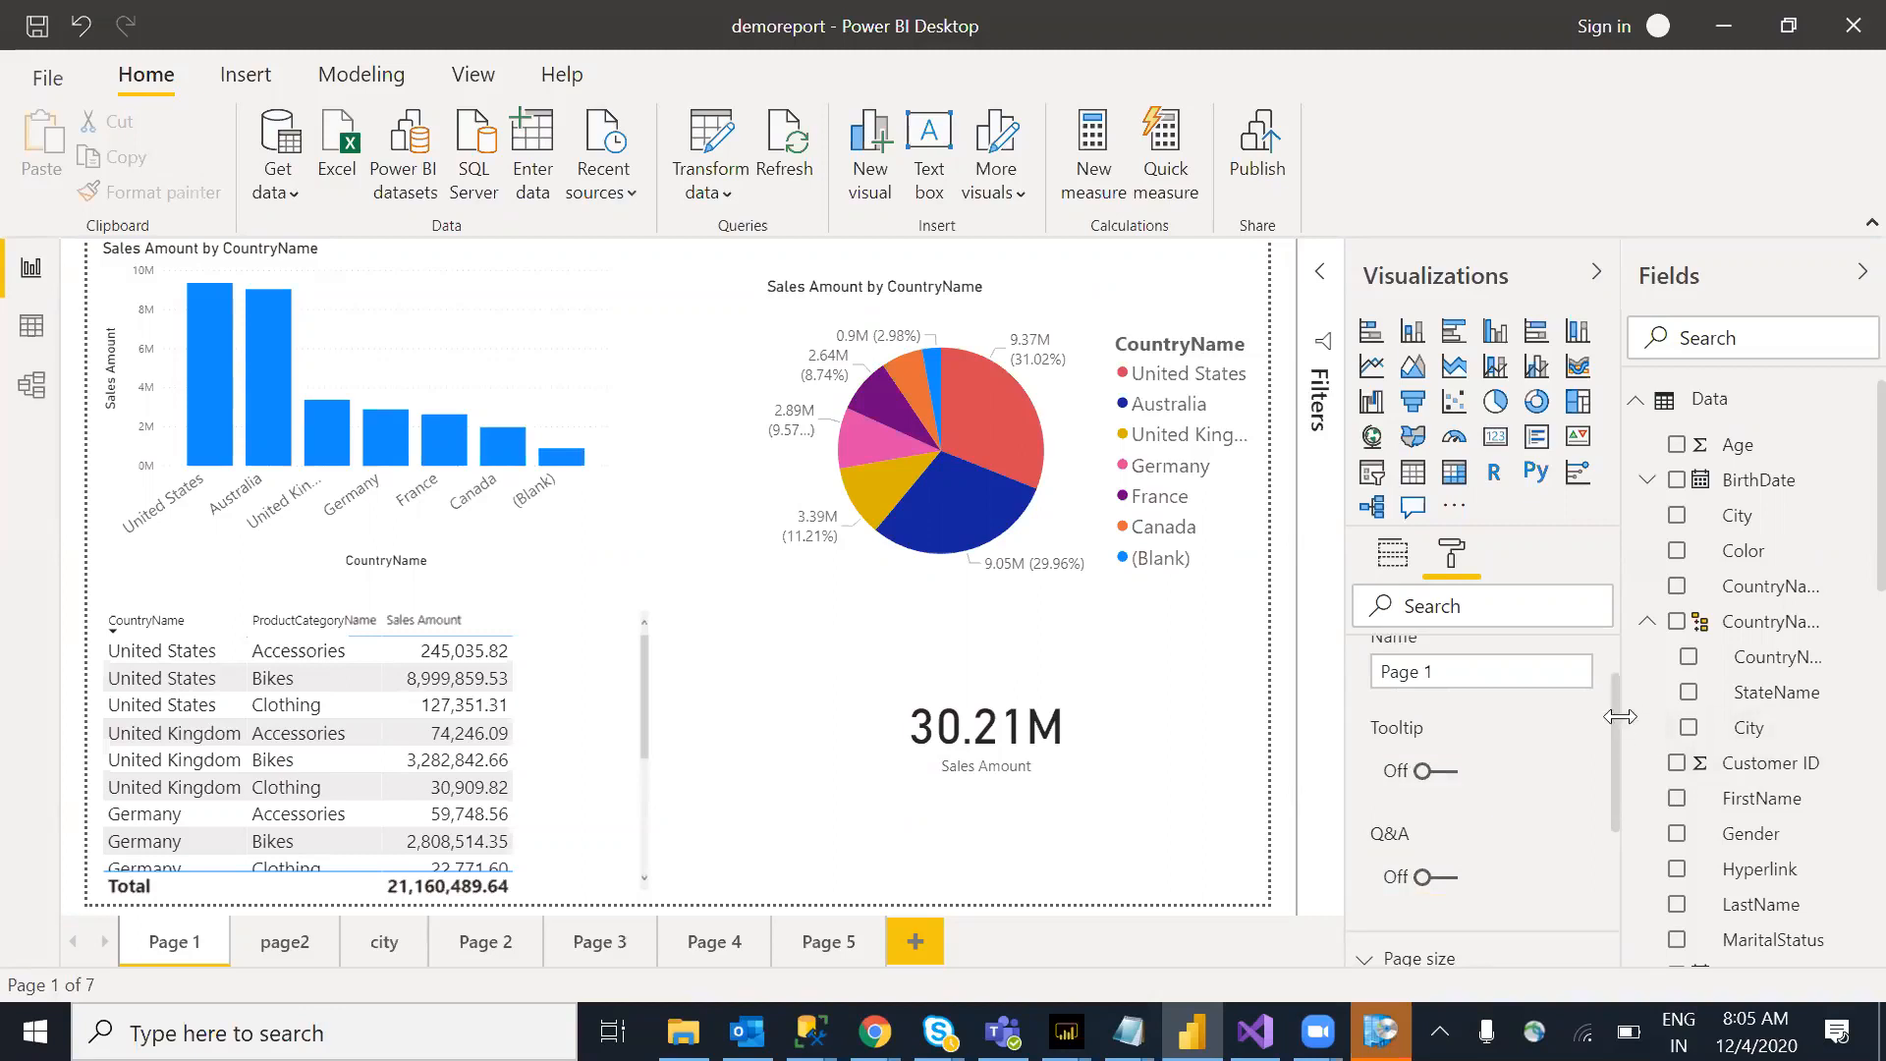
Step: Rename Page 1 as homepage in the page information settings
left_click_drag(1614, 682, 1611, 653)
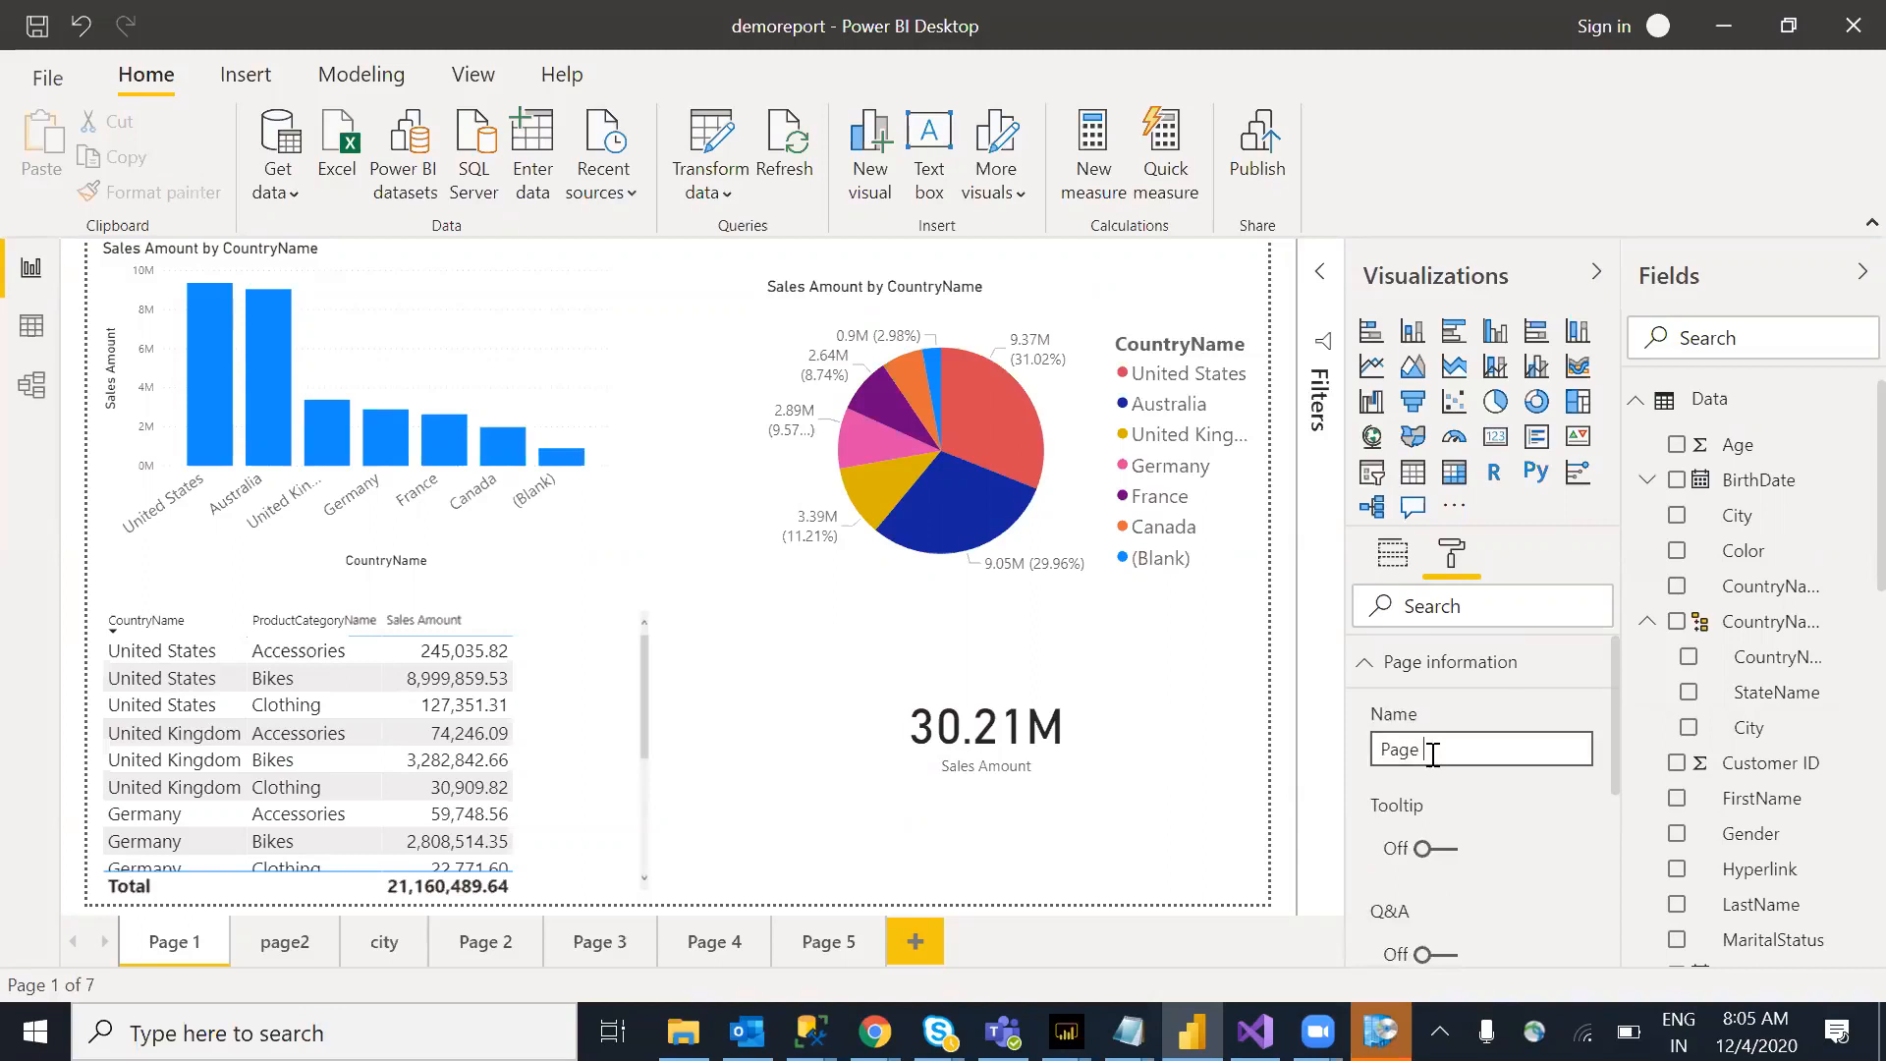
key("BackSpace")
key("BackSpace")
key("BackSpace")
key("BackSpace")
key("BackSpace")
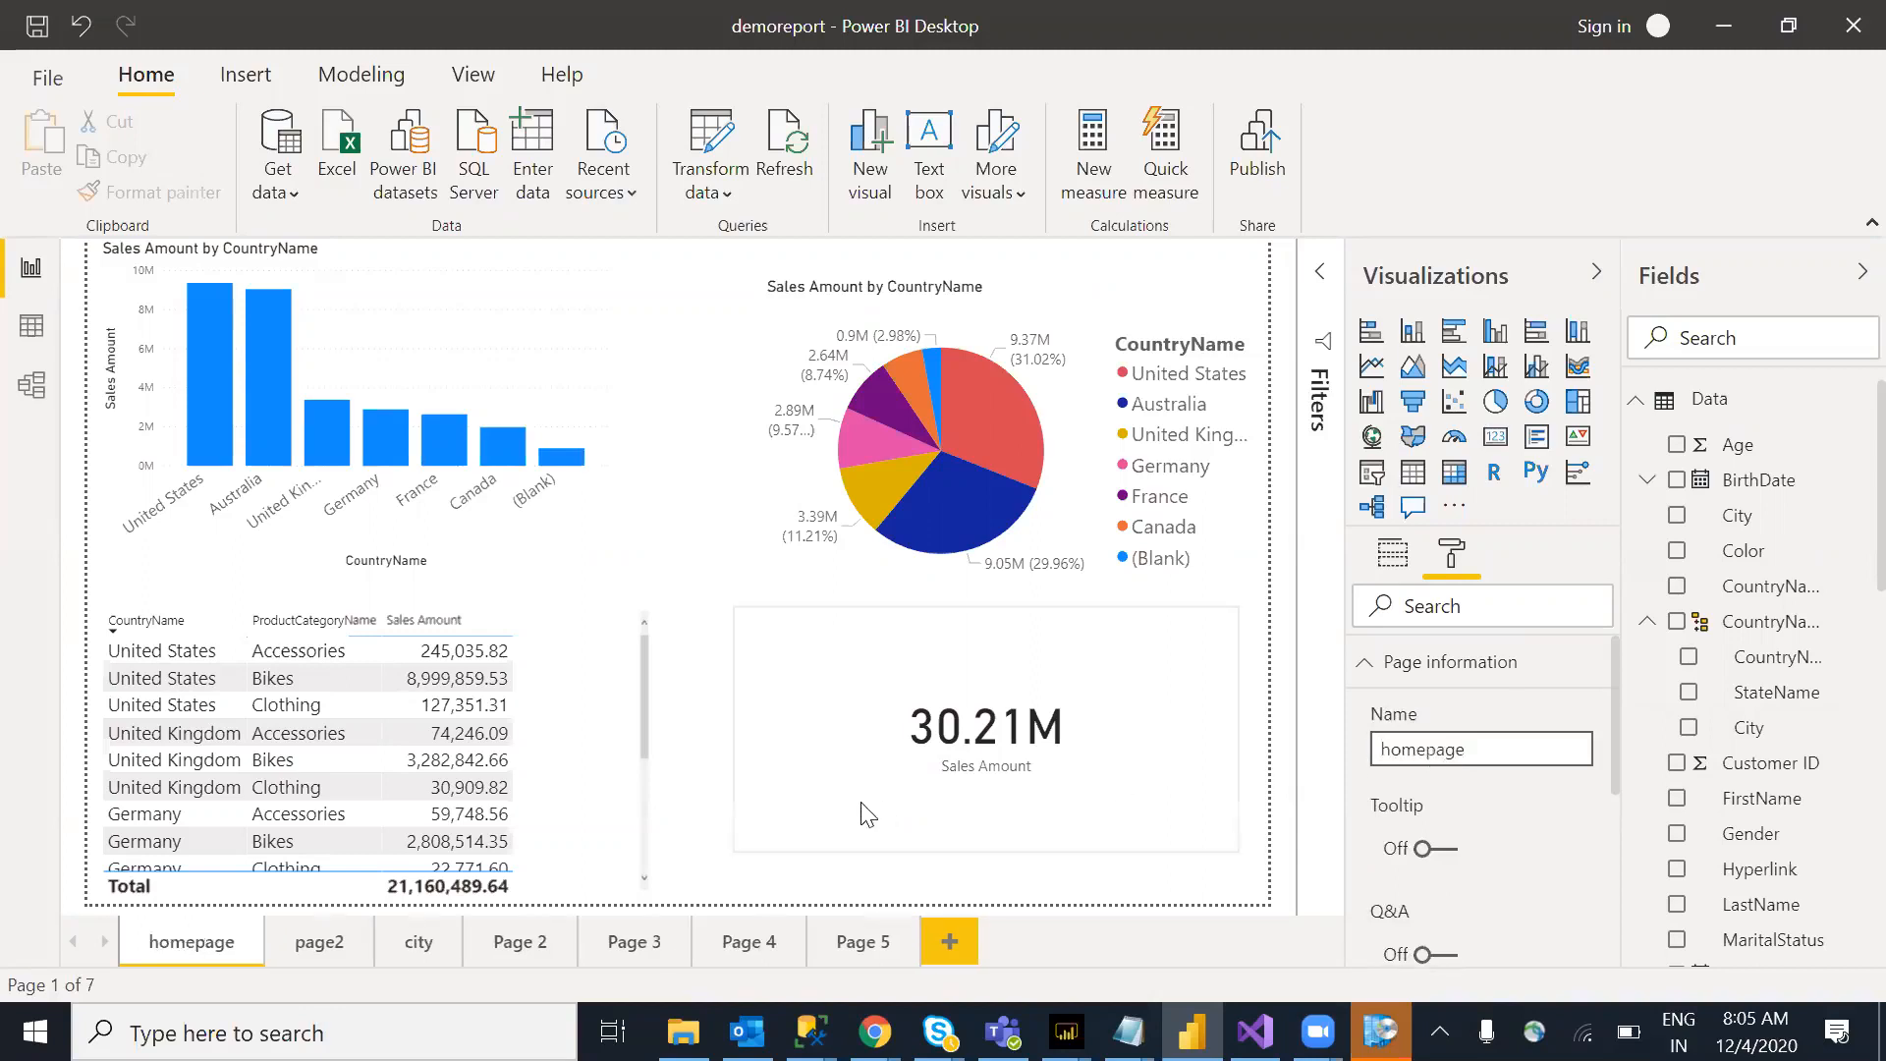
double_click(193, 950)
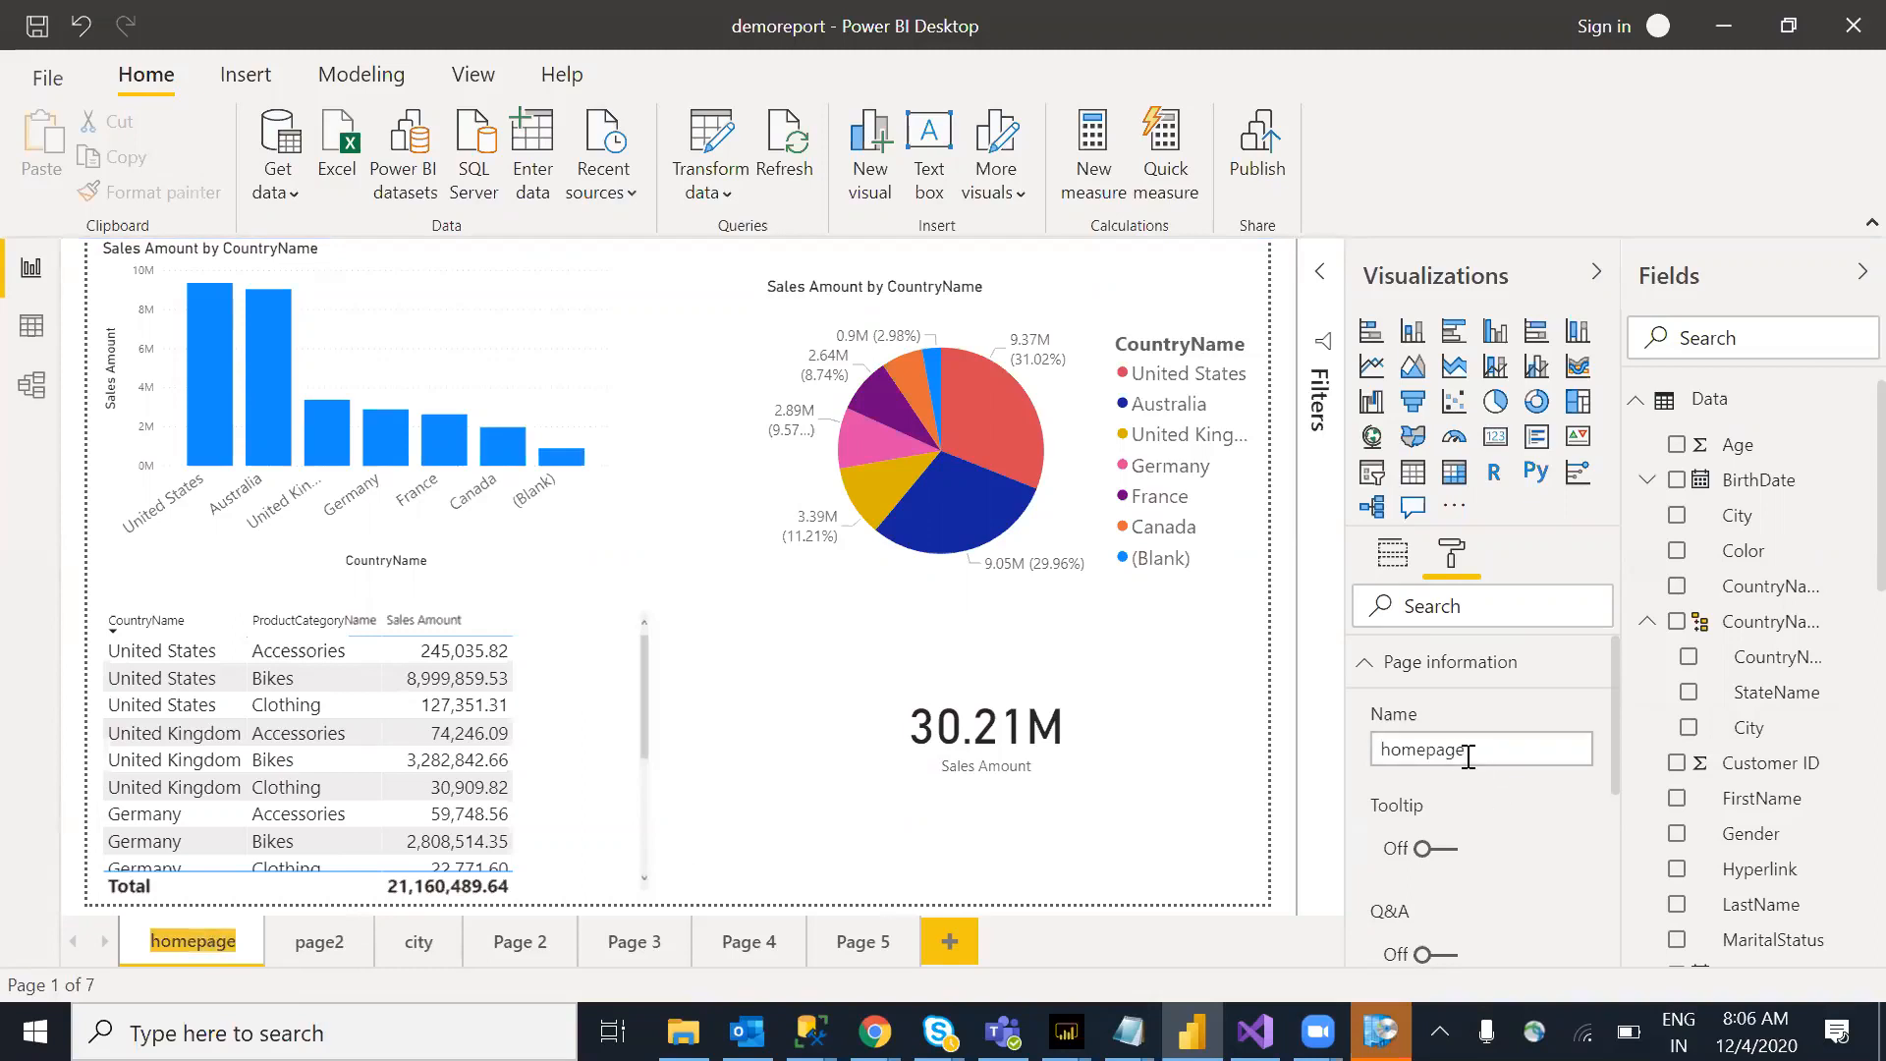
left_click(705, 790)
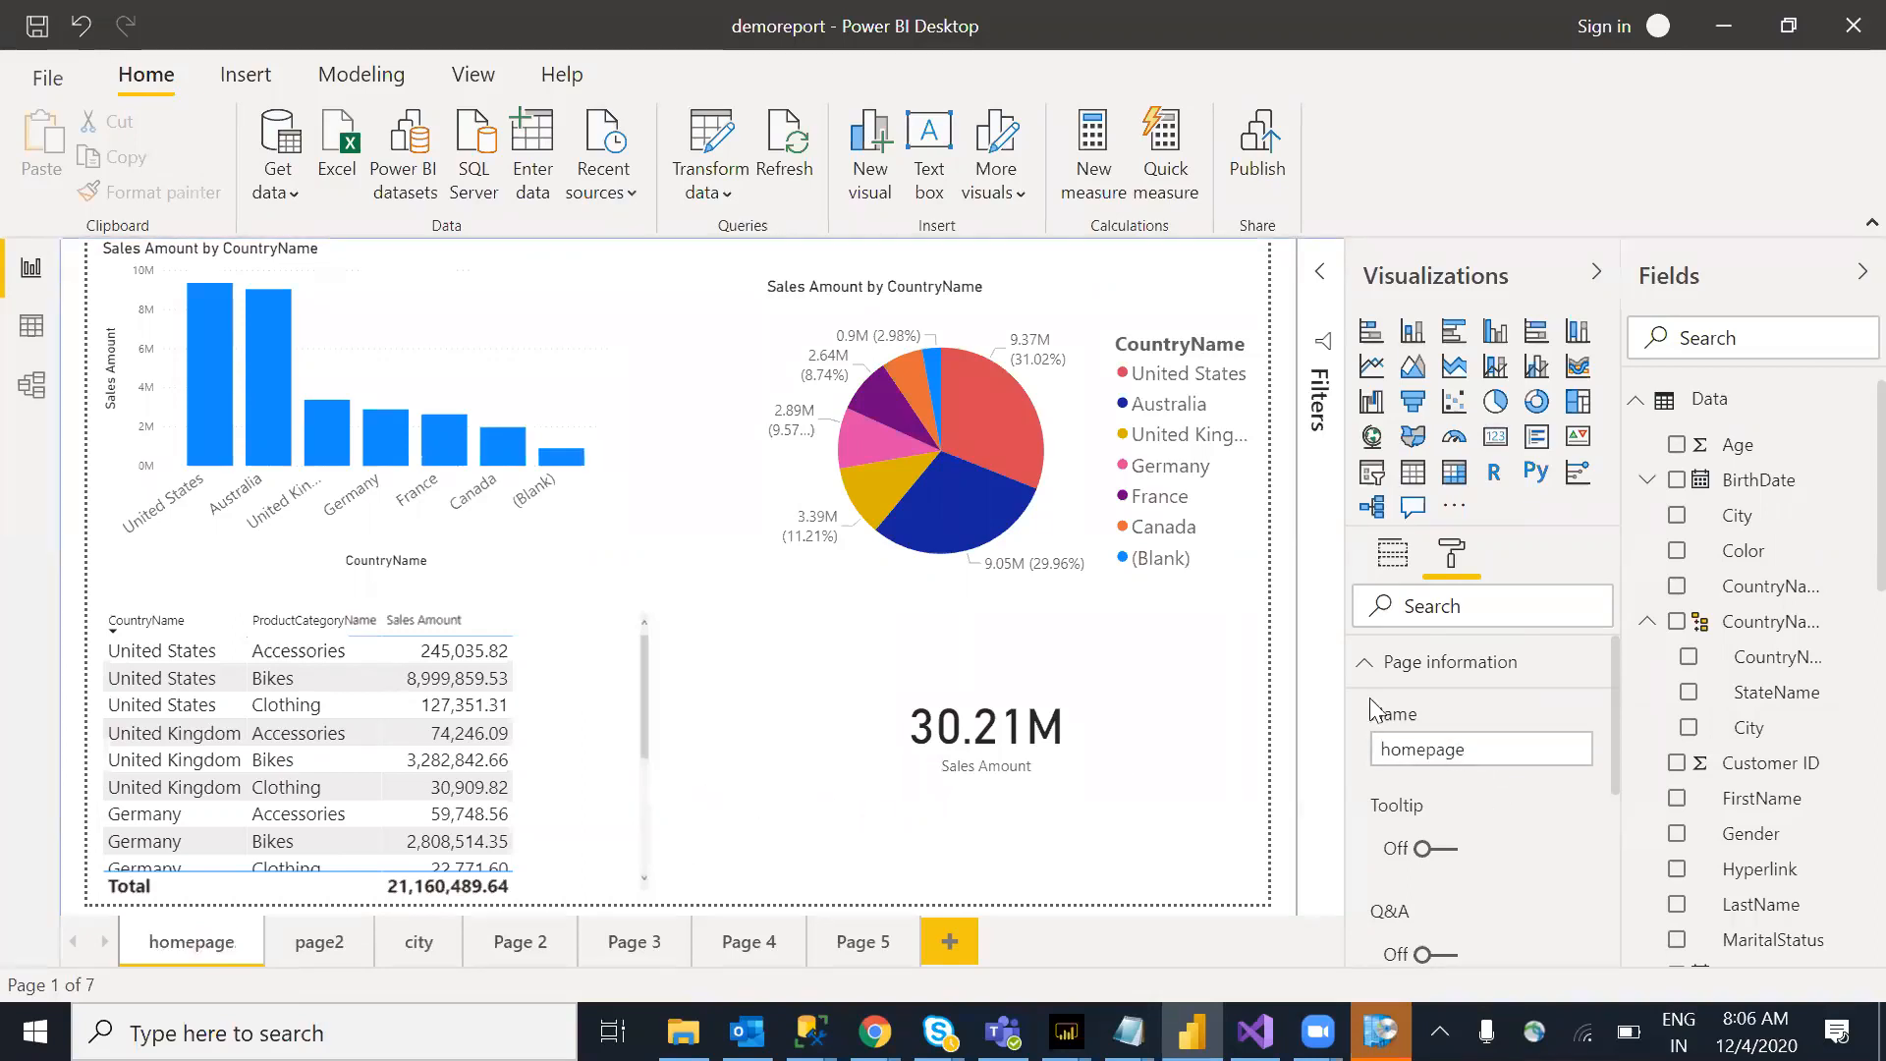
left_click(1364, 672)
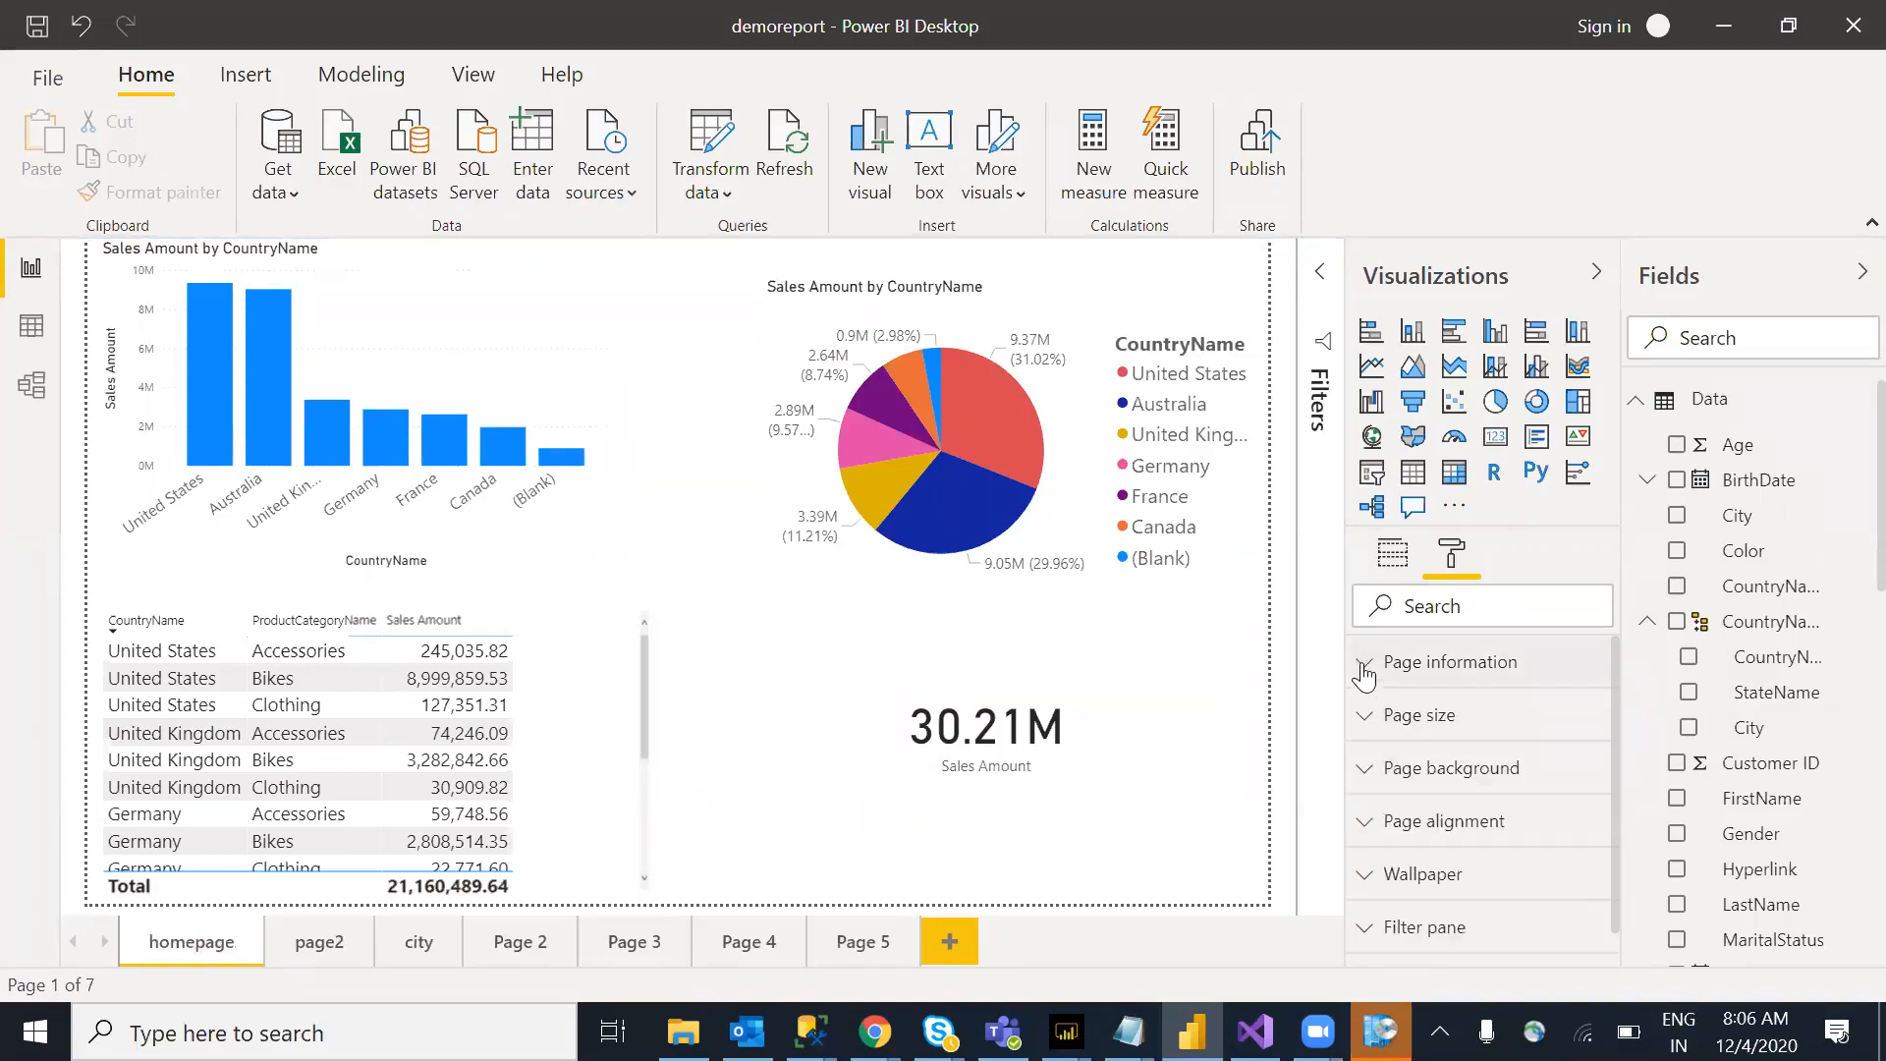
Step: Try the 4:3, Letter, Tooltip and Custom page size types on the homepage, and return to 16:9
left_click(1386, 725)
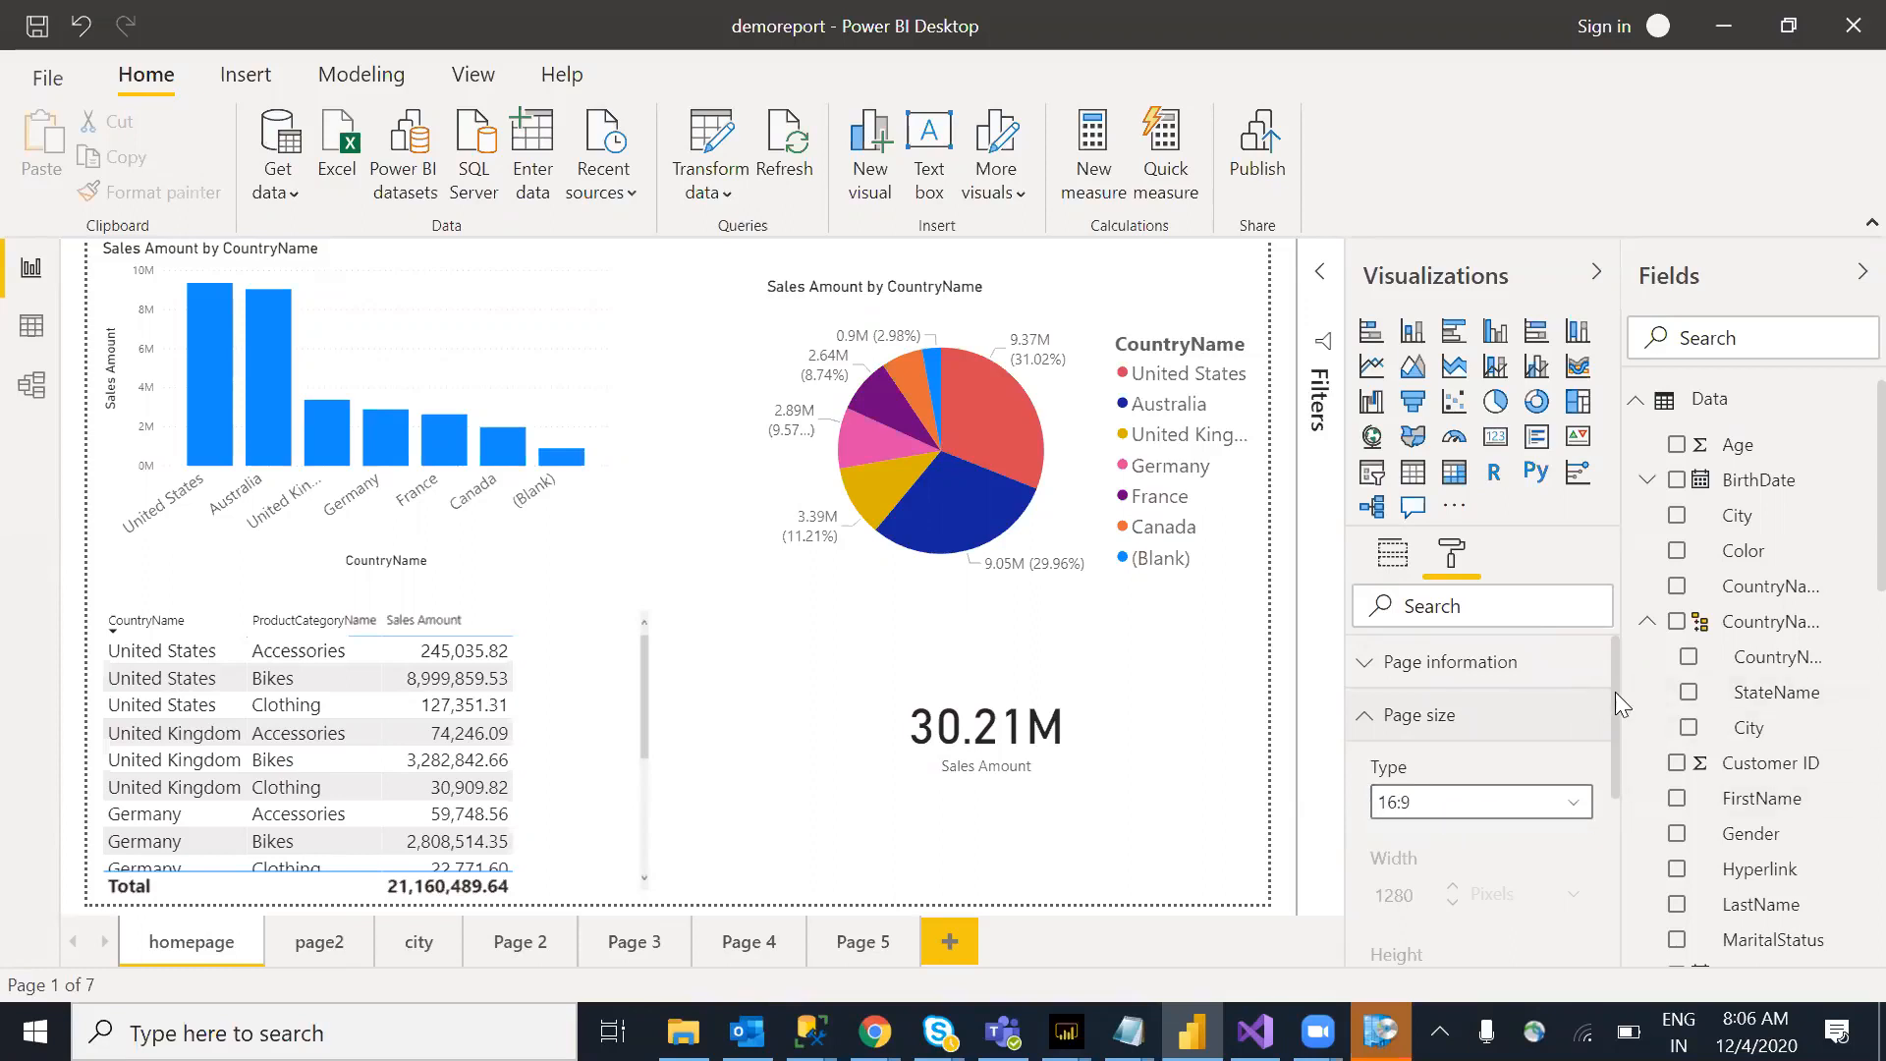
scroll(1617, 704, "down", 1)
left_click(1577, 707)
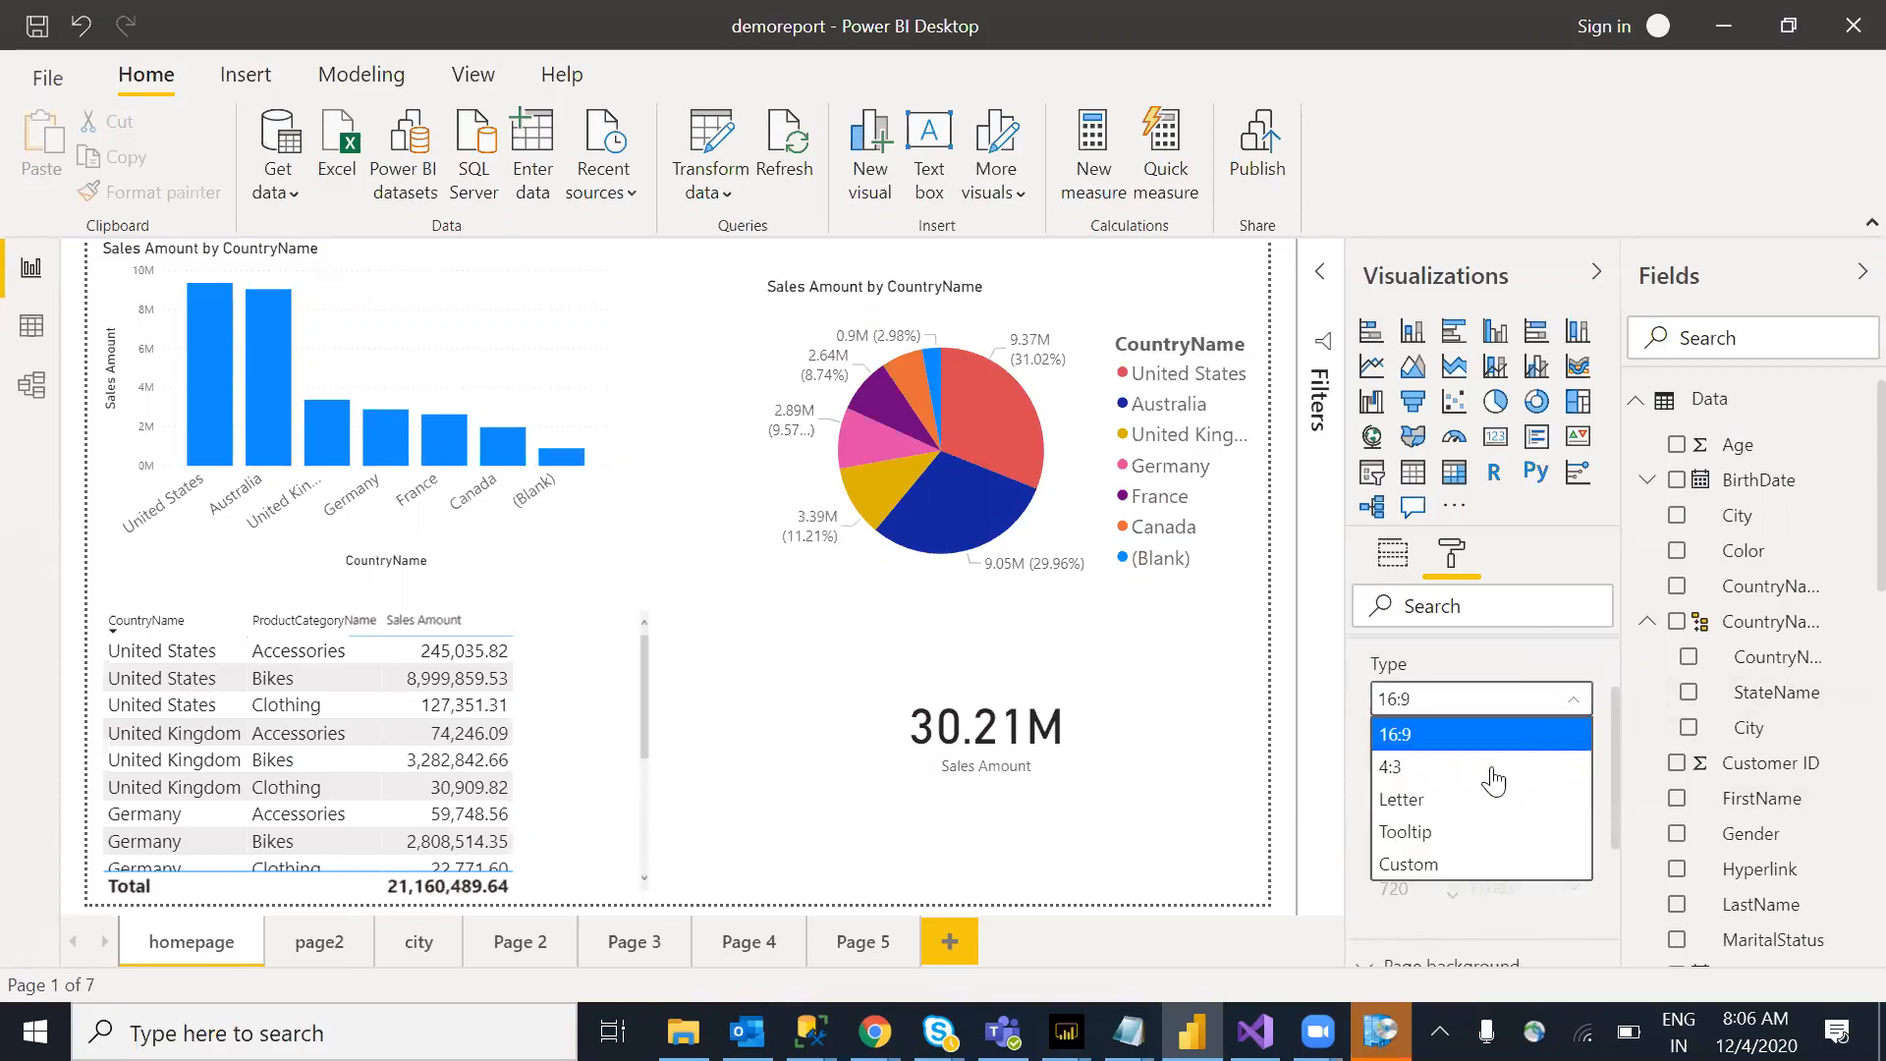
left_click(1397, 767)
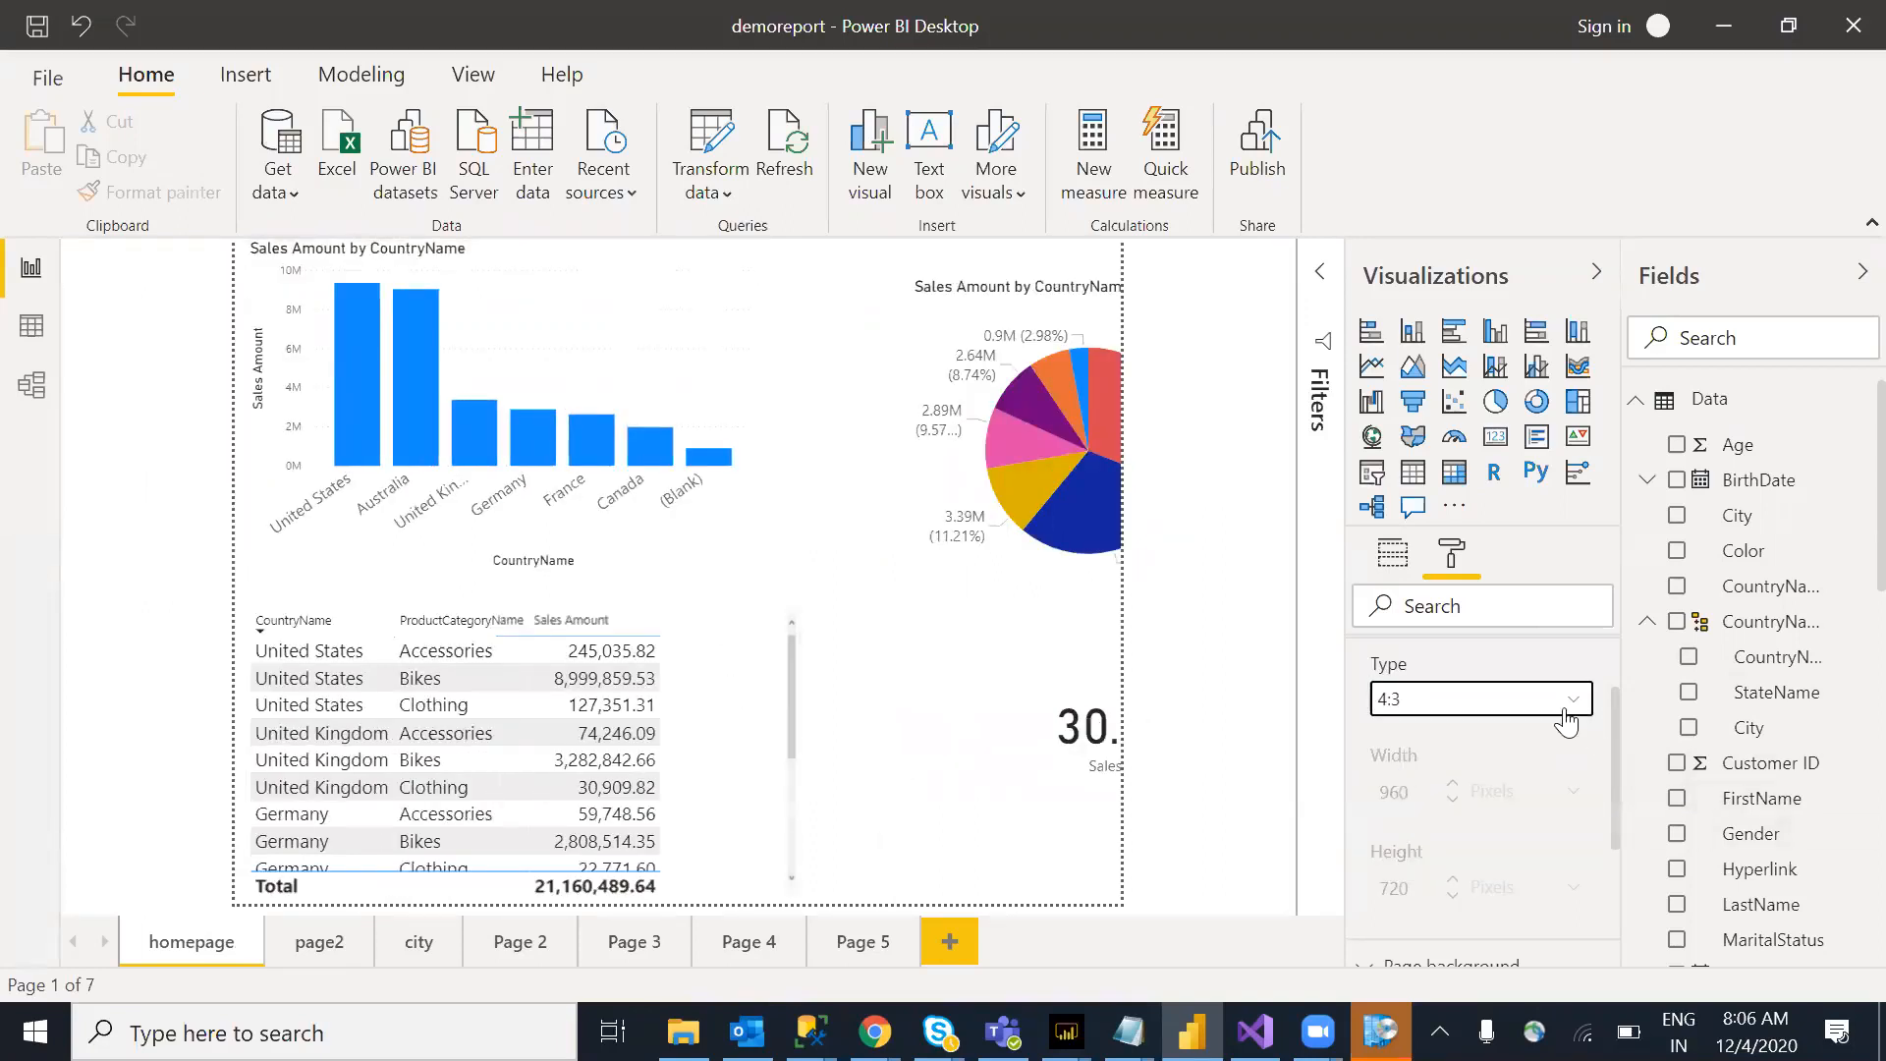
left_click(1567, 722)
left_click(1431, 801)
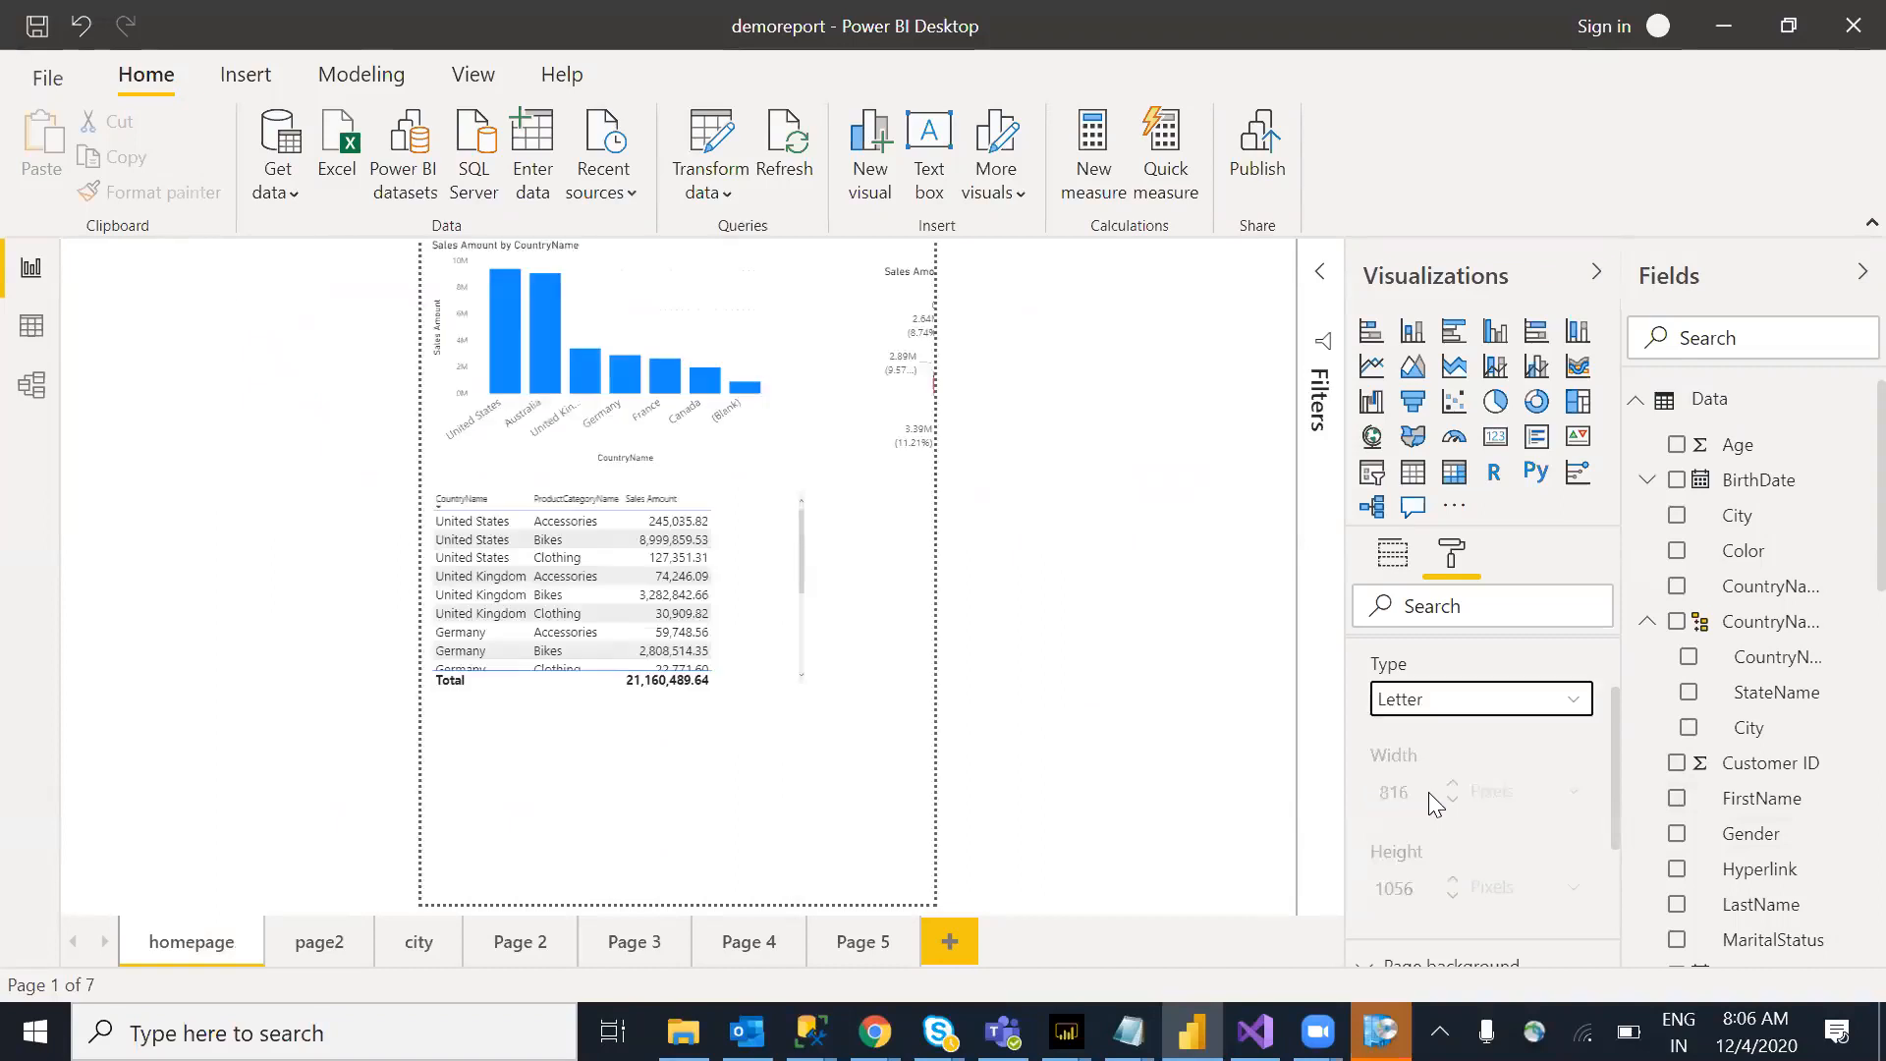
left_click(1481, 701)
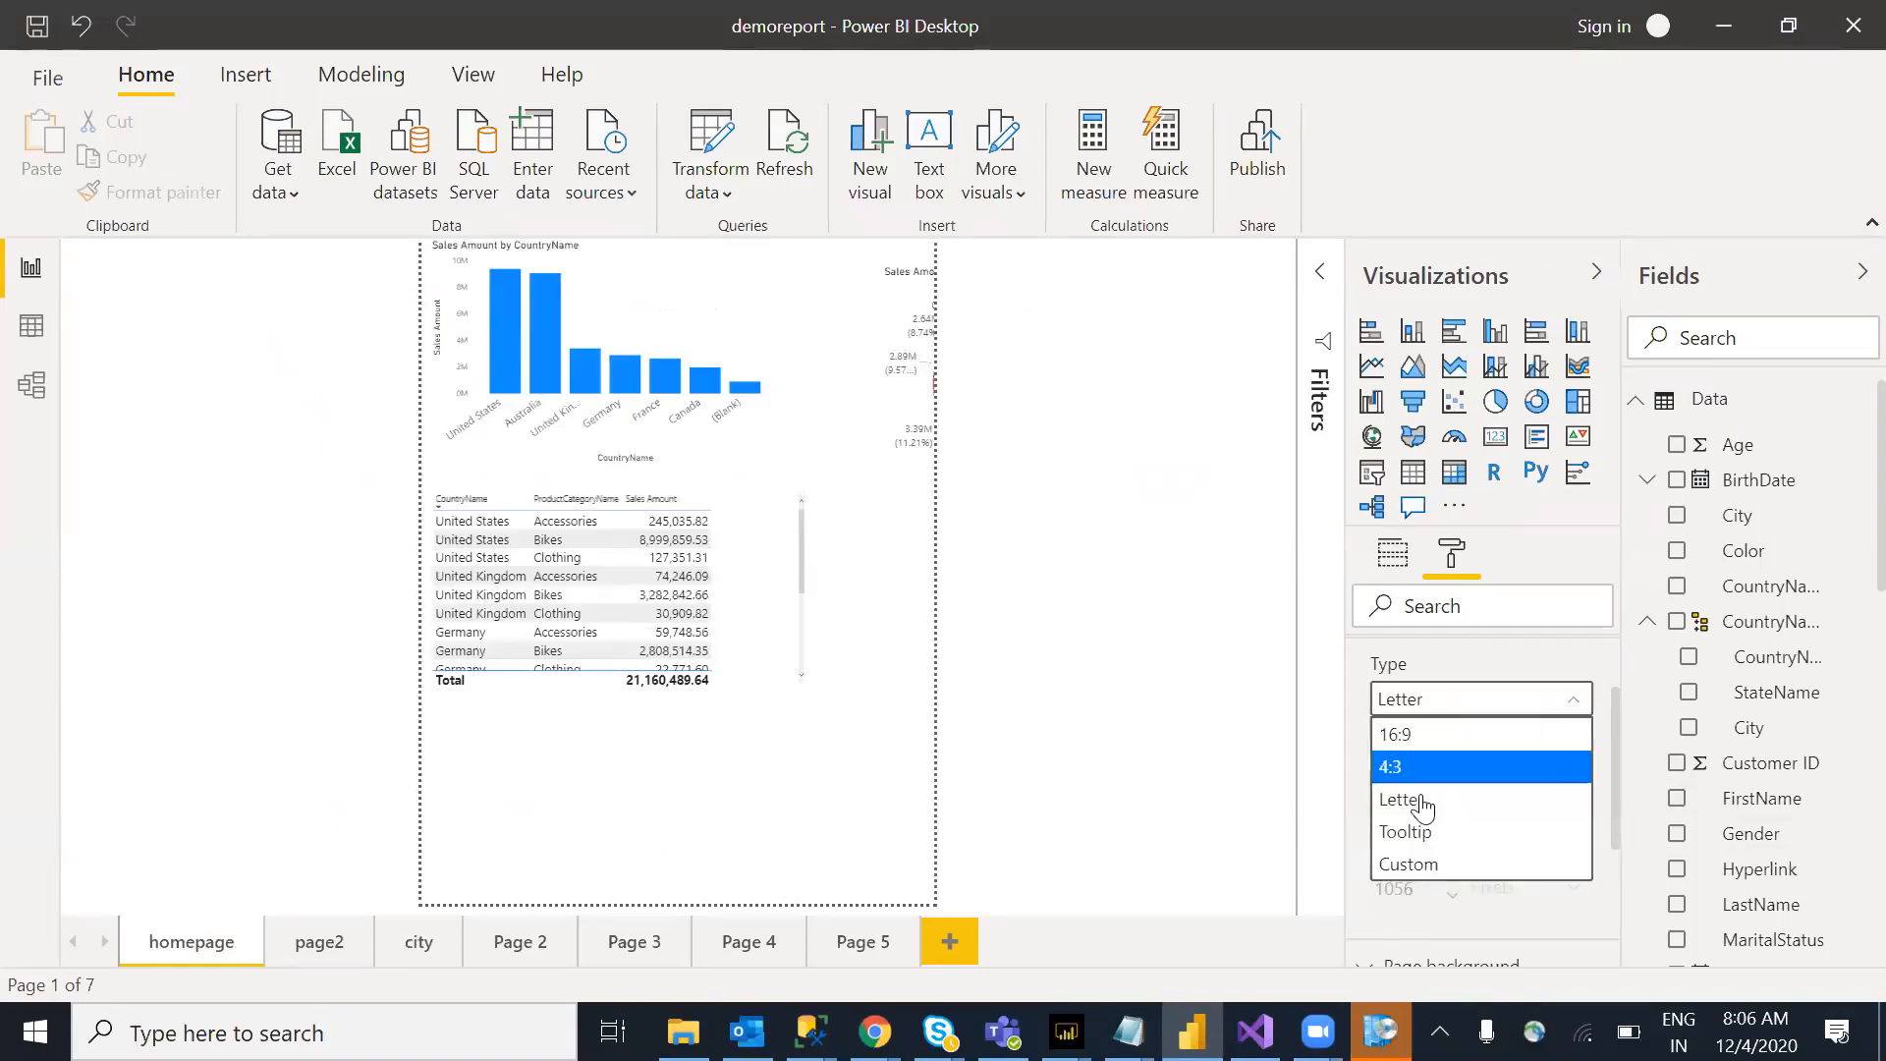
left_click(1417, 831)
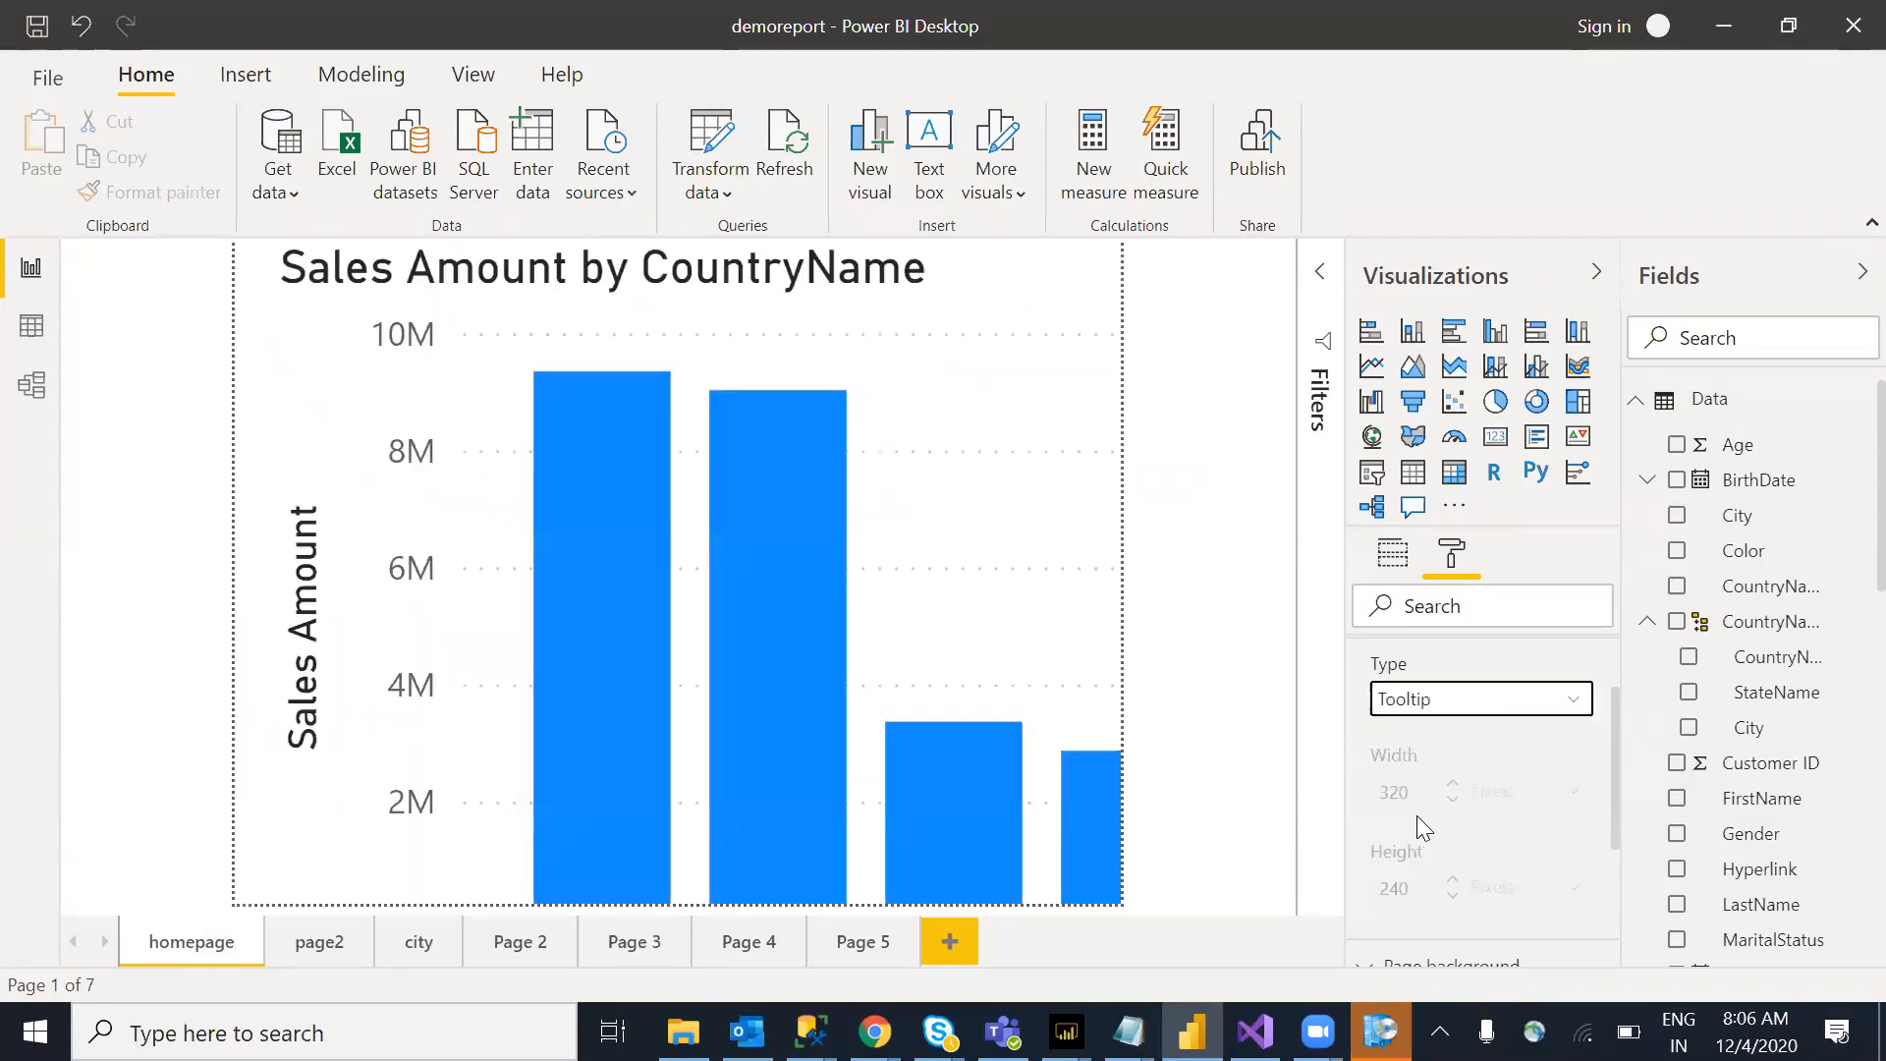
left_click(1500, 711)
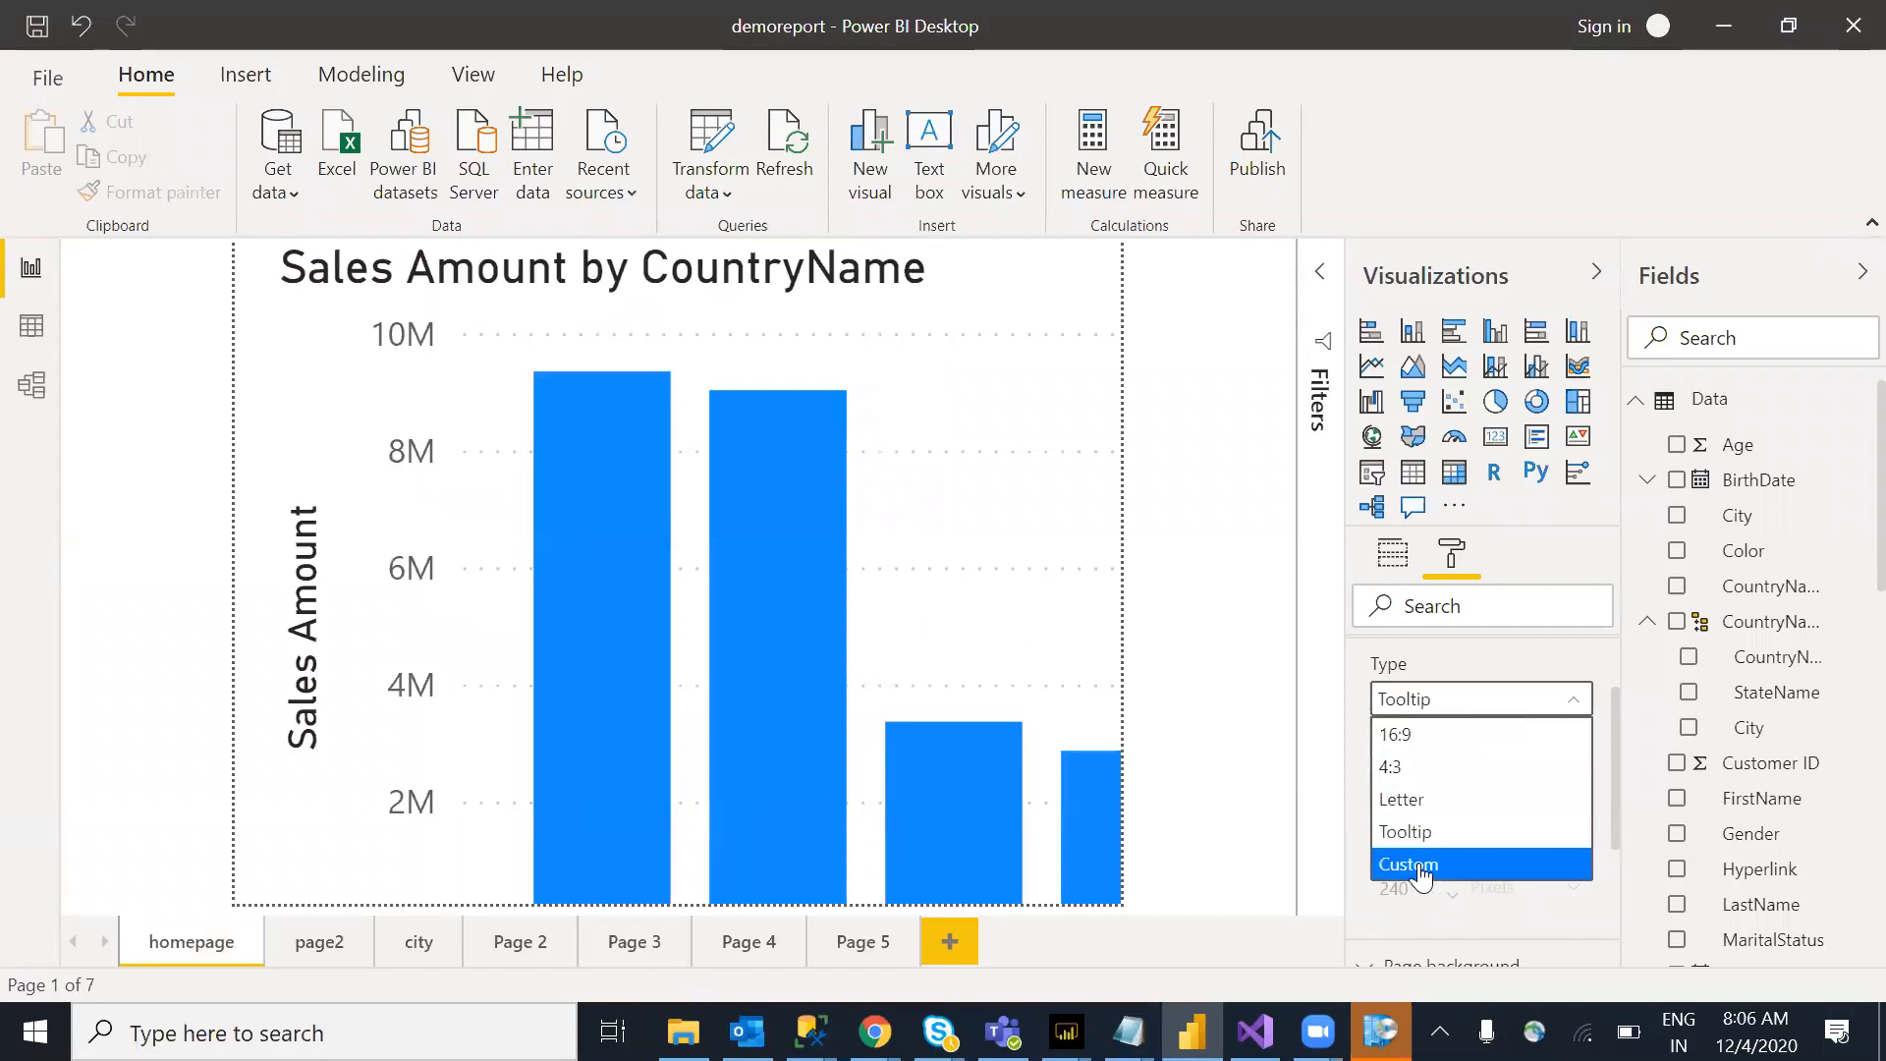
left_click(1422, 865)
left_click(1455, 705)
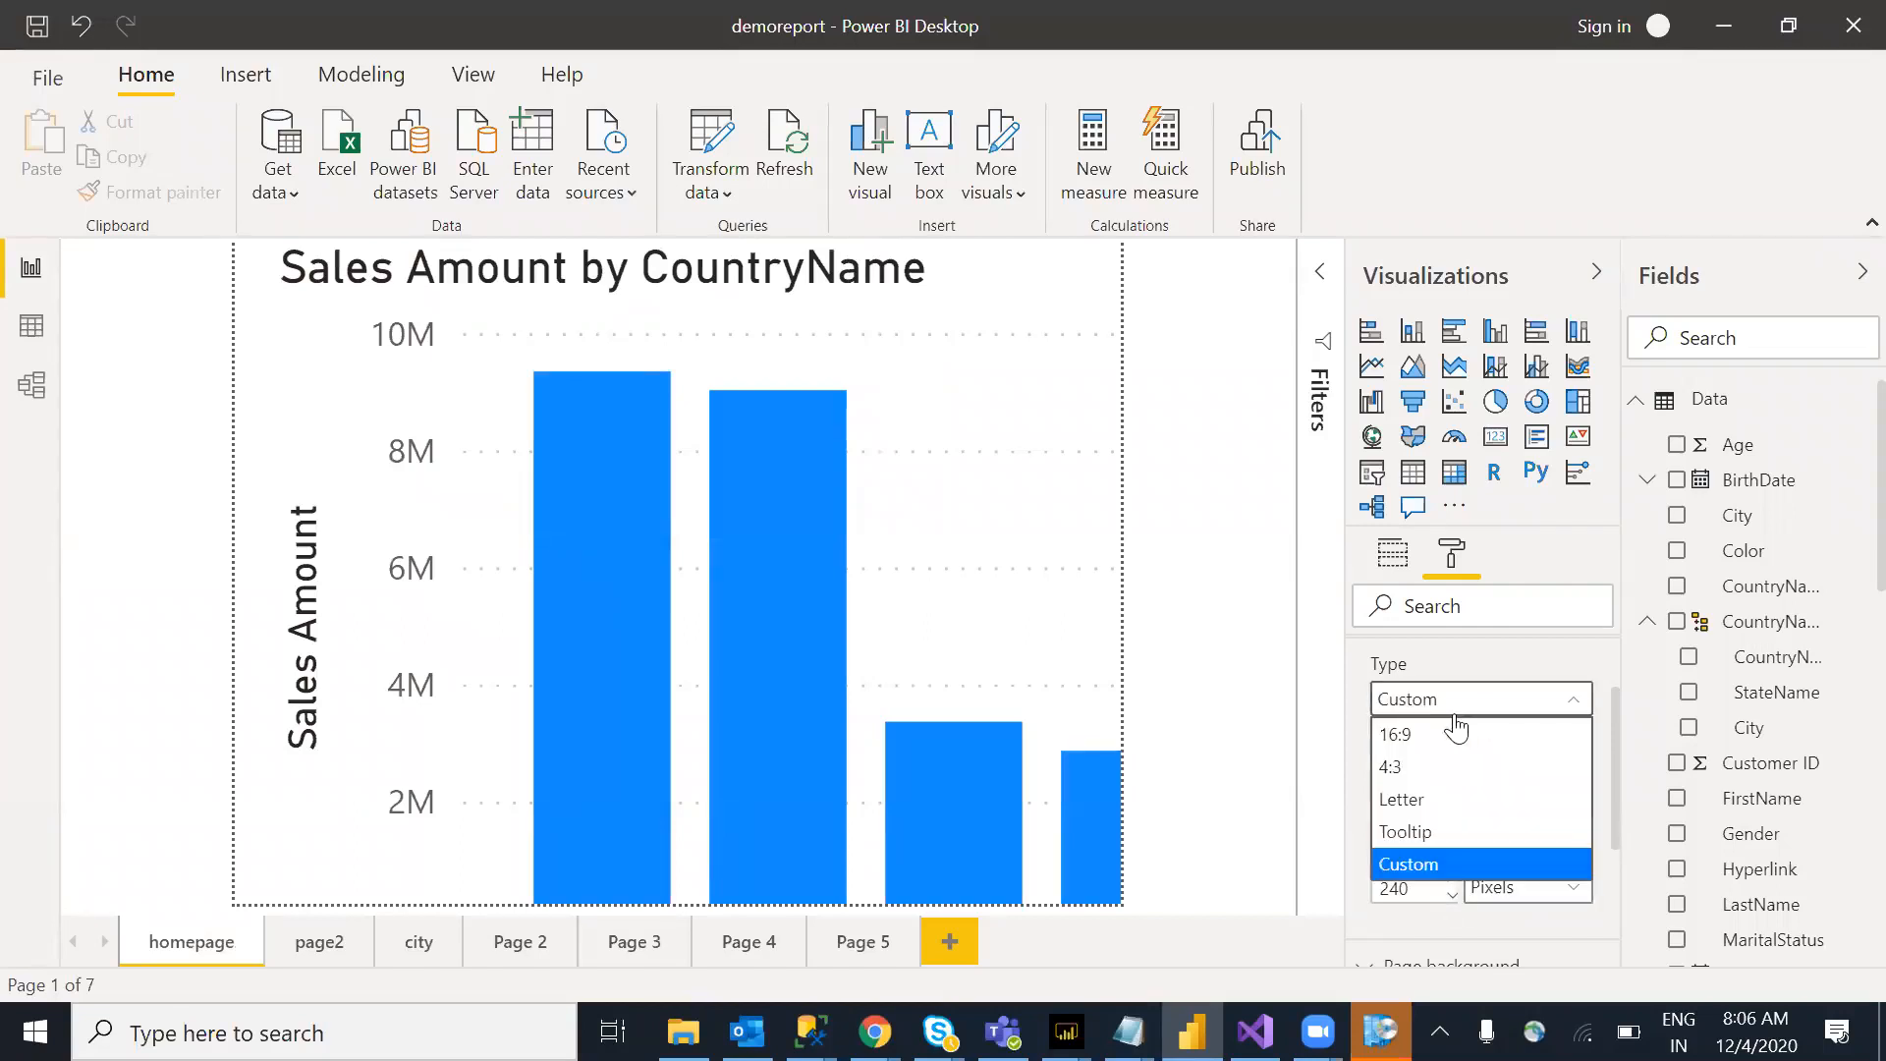
left_click(1464, 735)
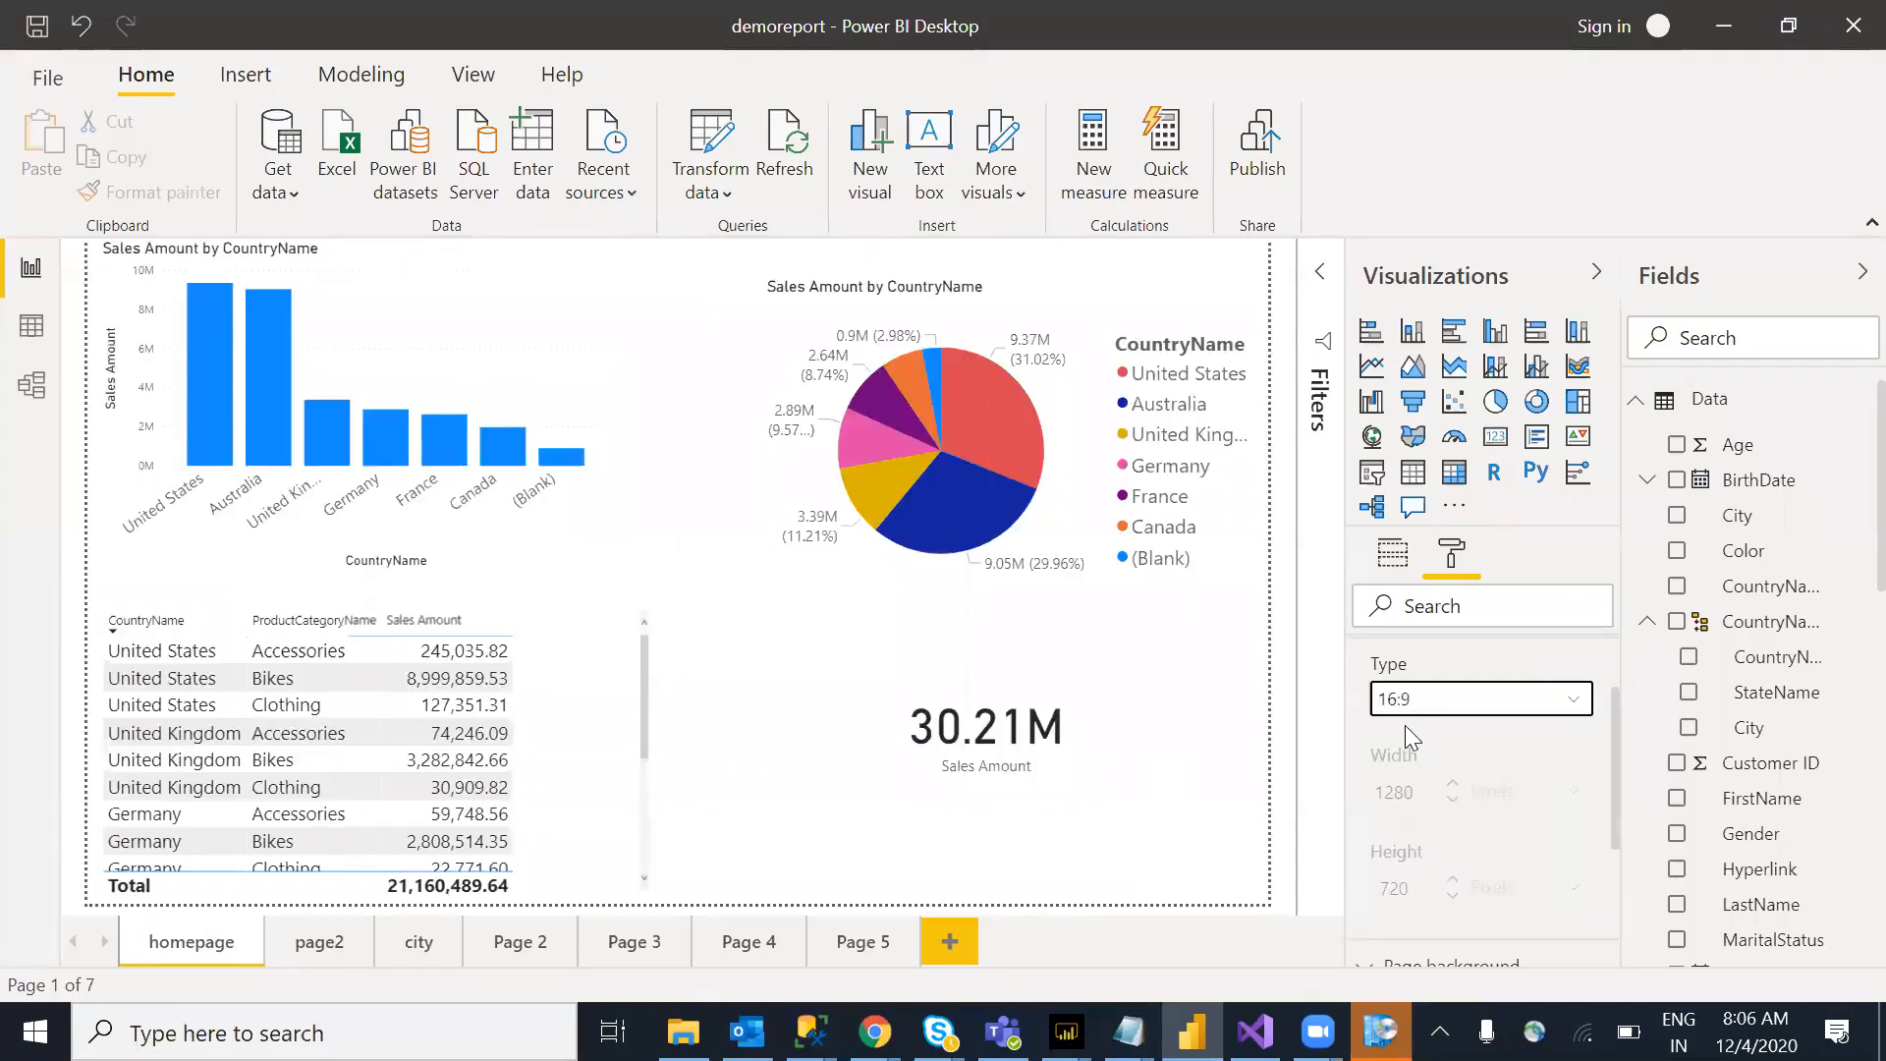
Step: Set the homepage's page size type to Custom with a height of 820 pixels
left_click(1470, 708)
left_click(1433, 863)
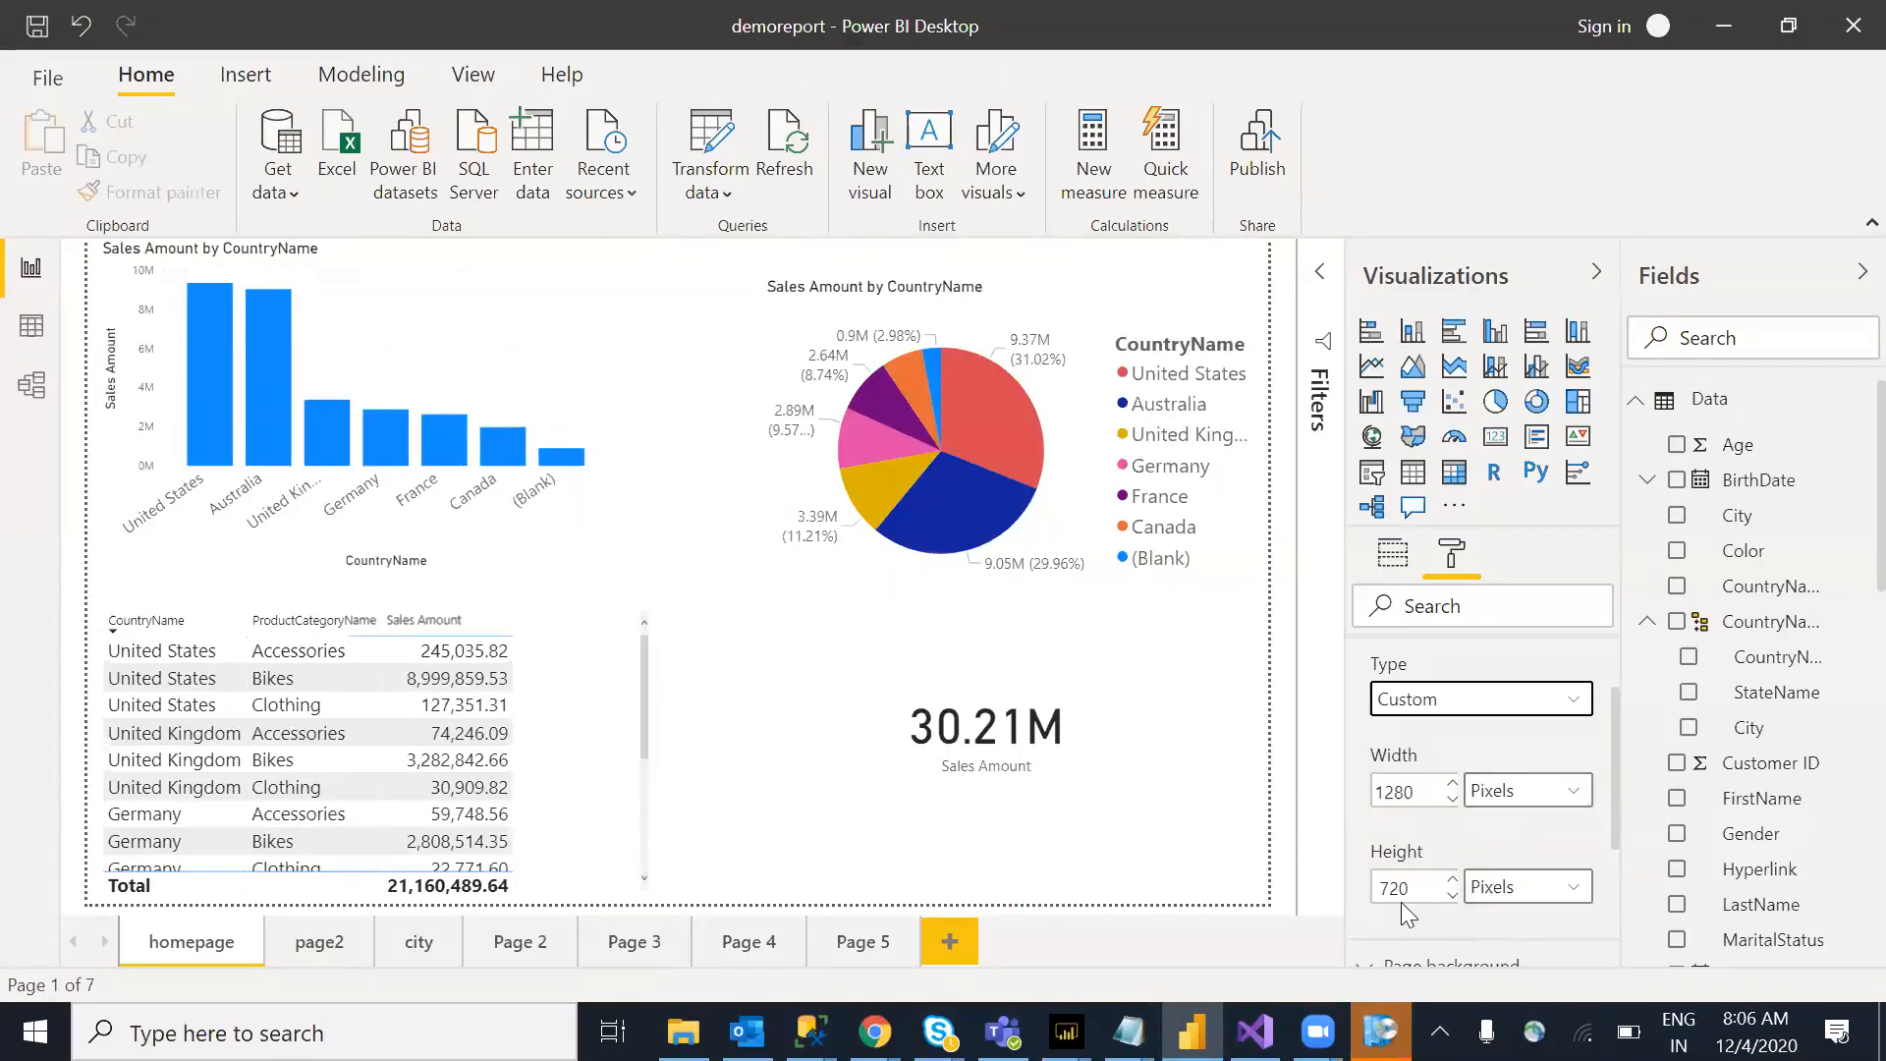
left_click(1390, 879)
key("BackSpace")
type("8")
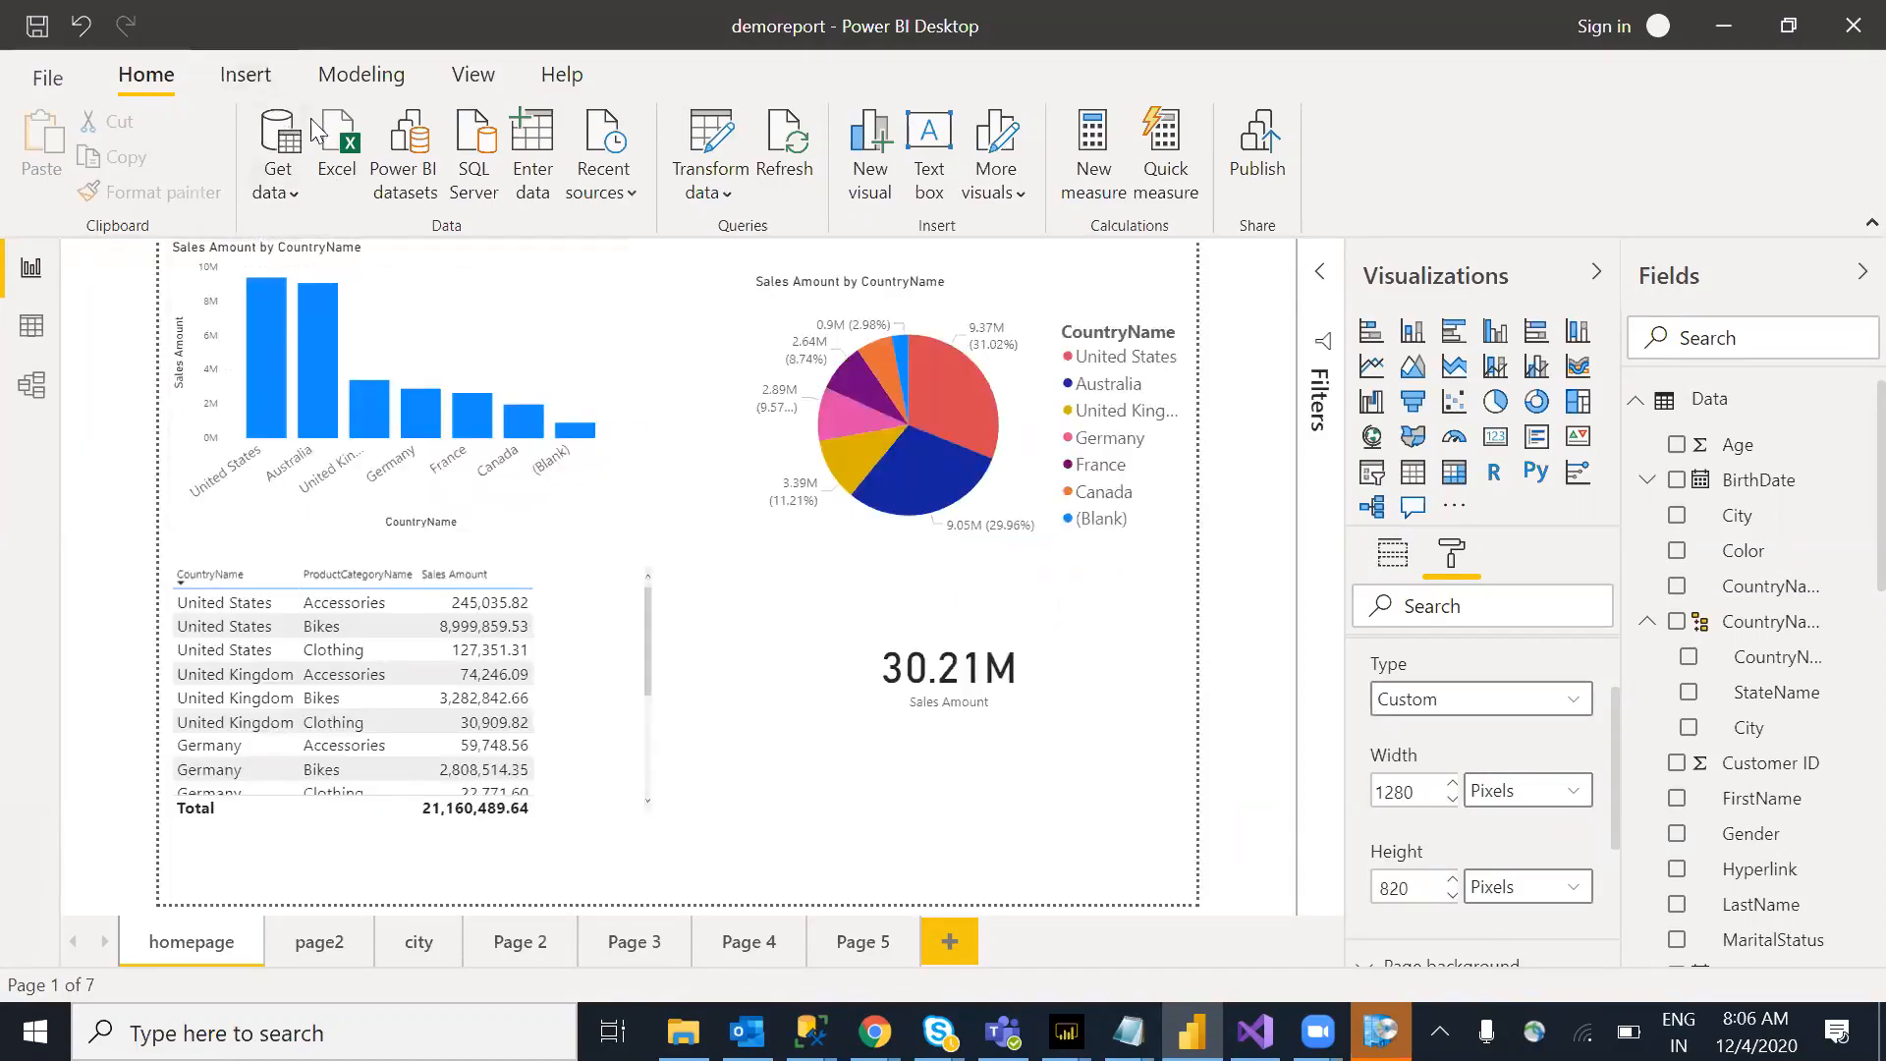
Step: Set the report's page view to Actual size
left_click(245, 76)
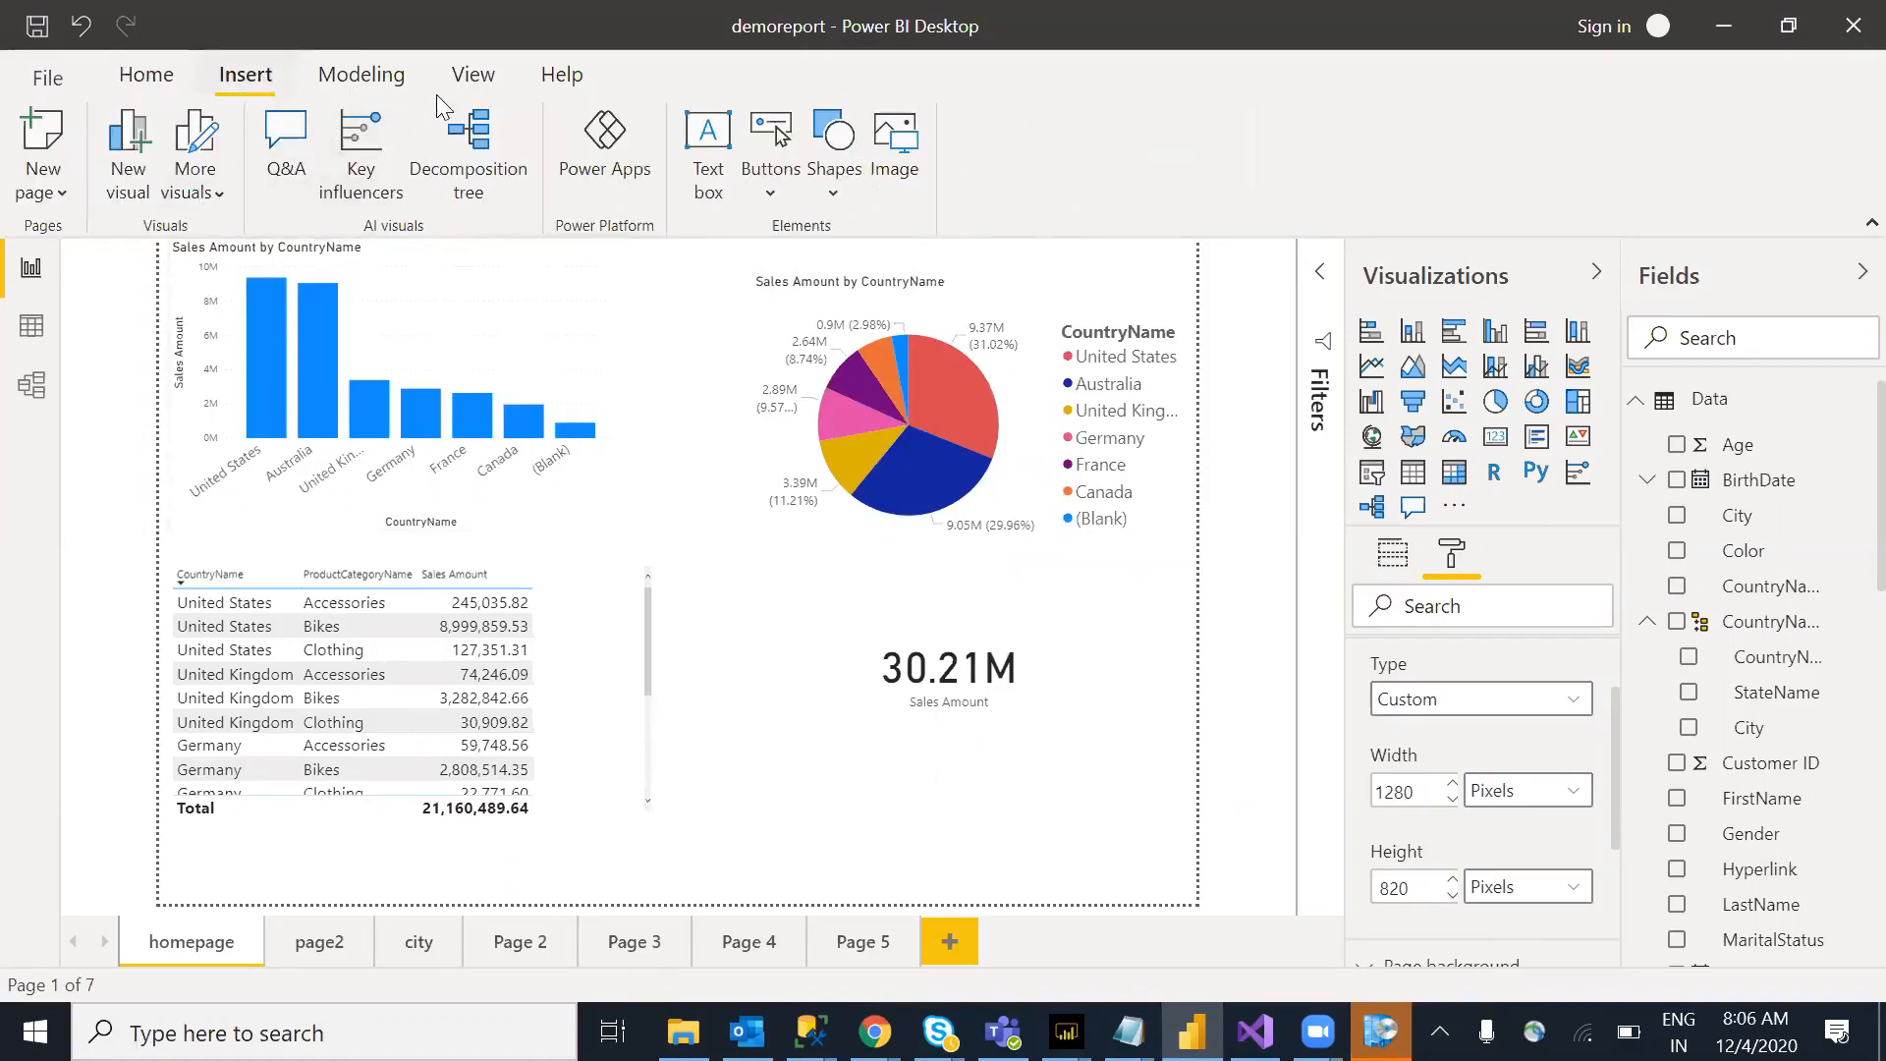
left_click(476, 84)
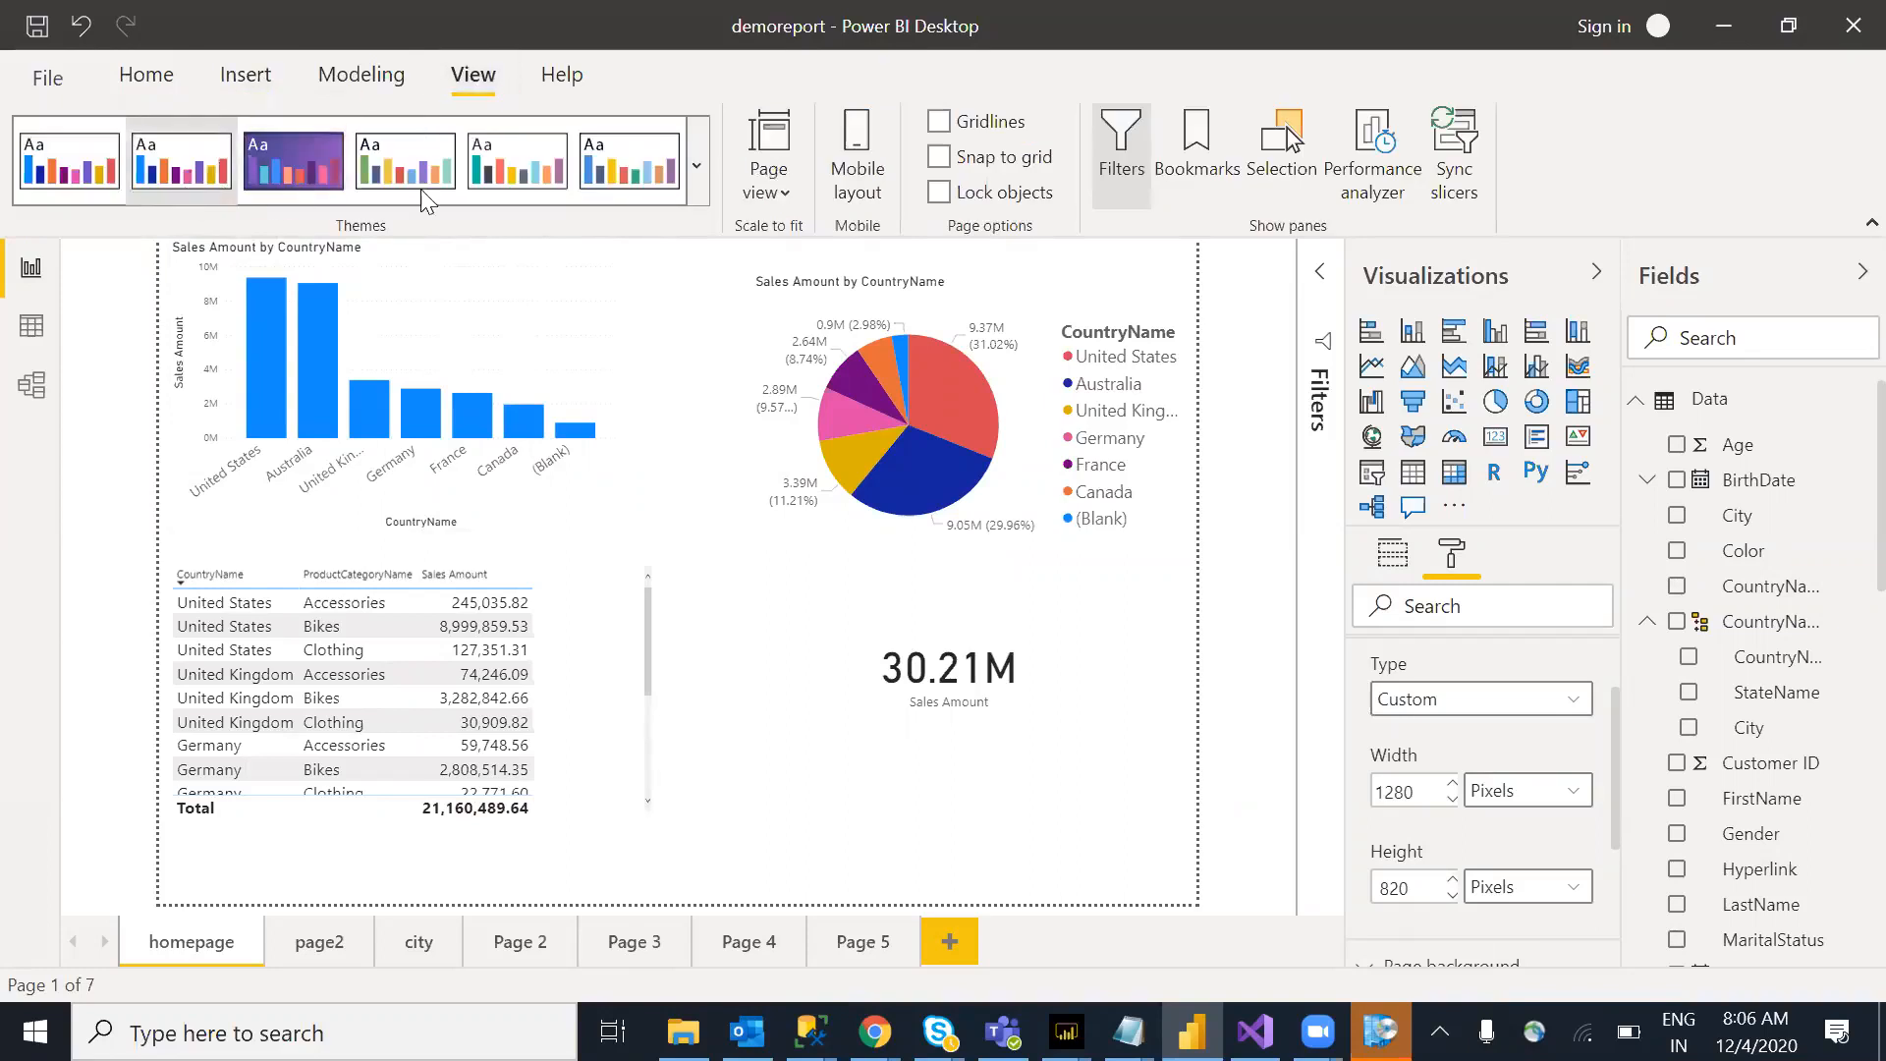
left_click(788, 191)
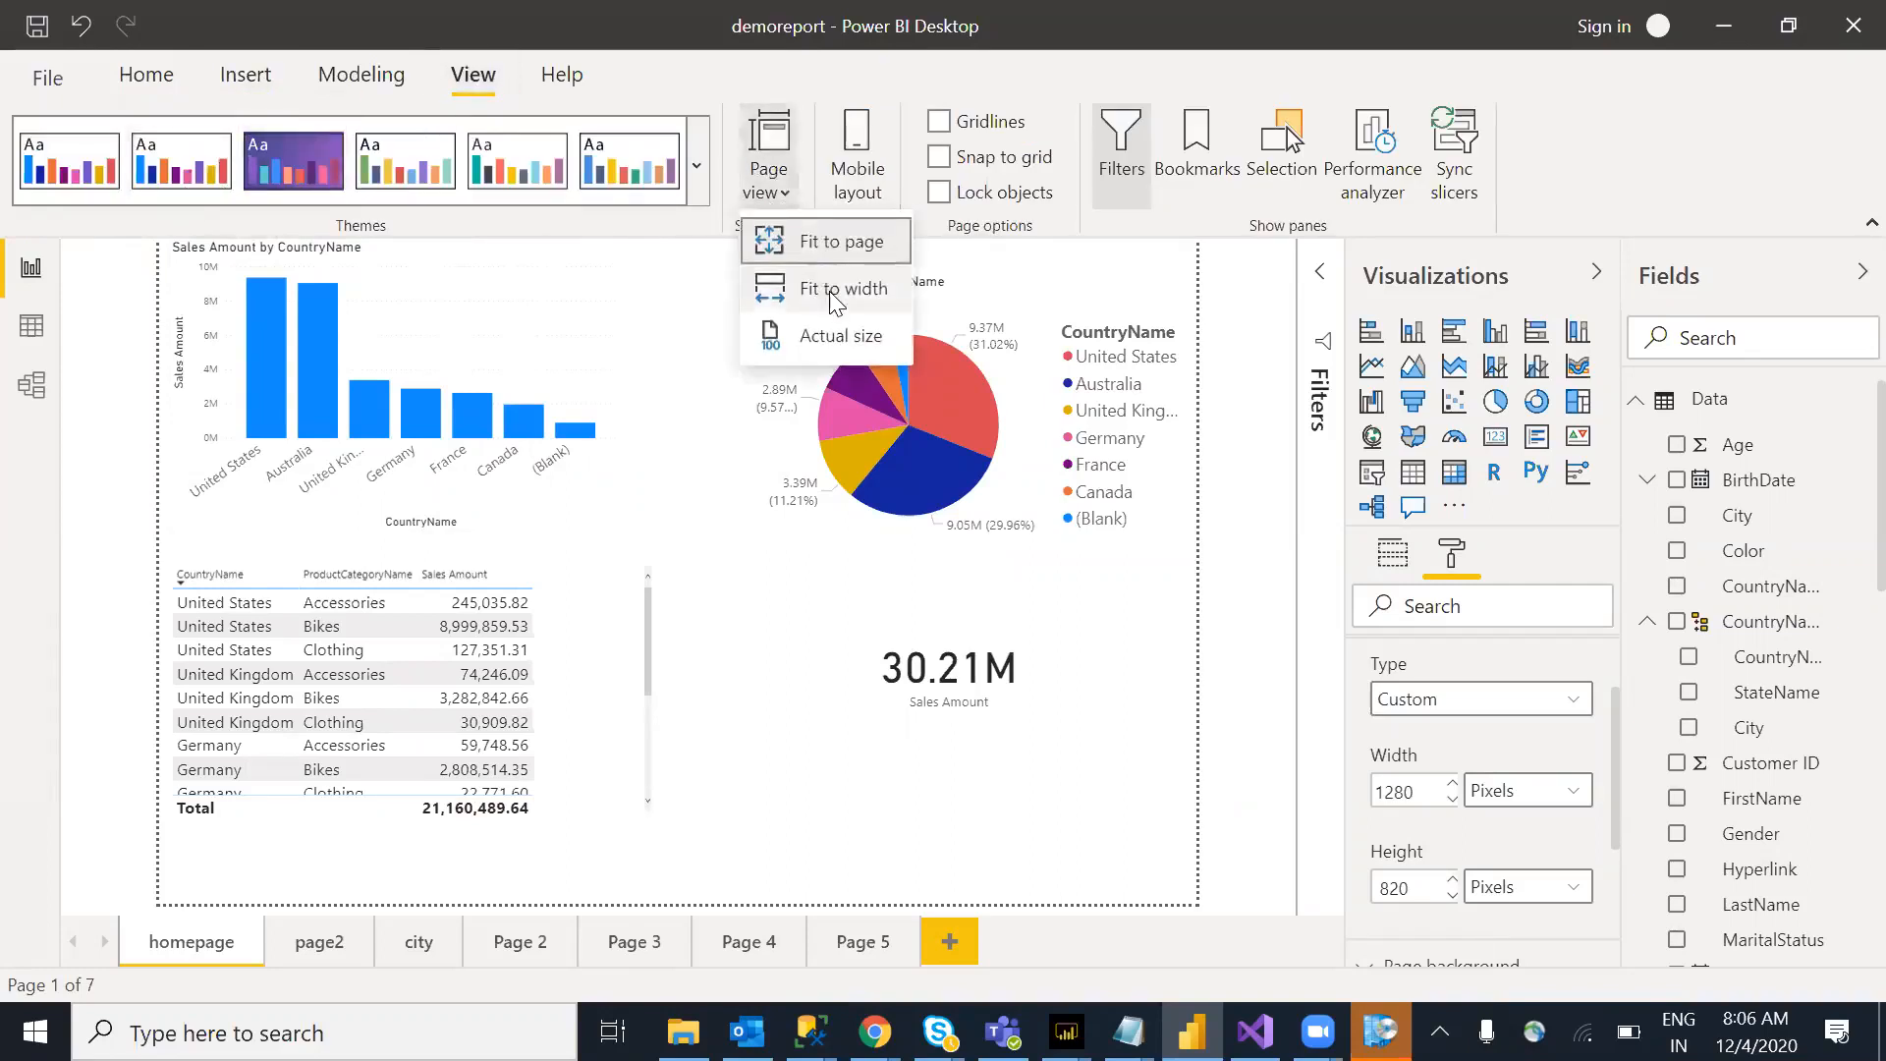
left_click(864, 343)
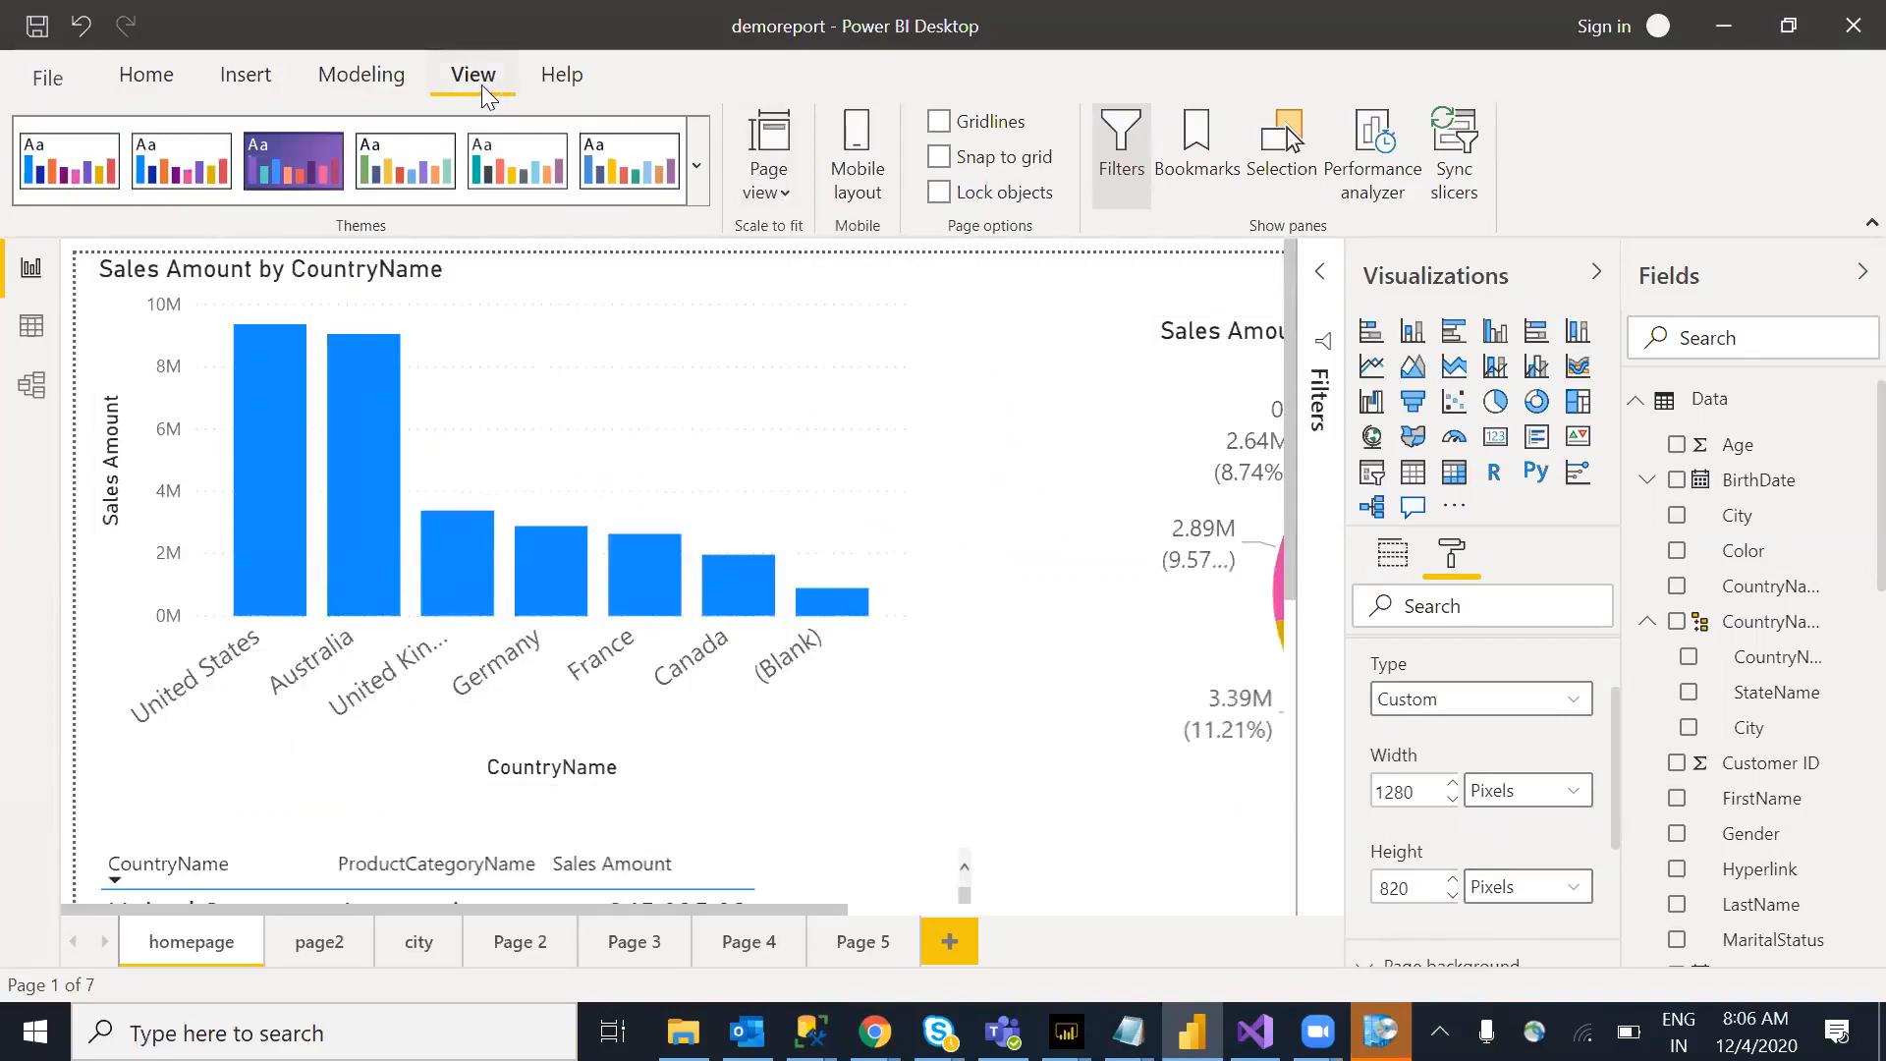
Step: Examine the page view options and look over the homepage's chart, table and card at actual size
left_click(776, 191)
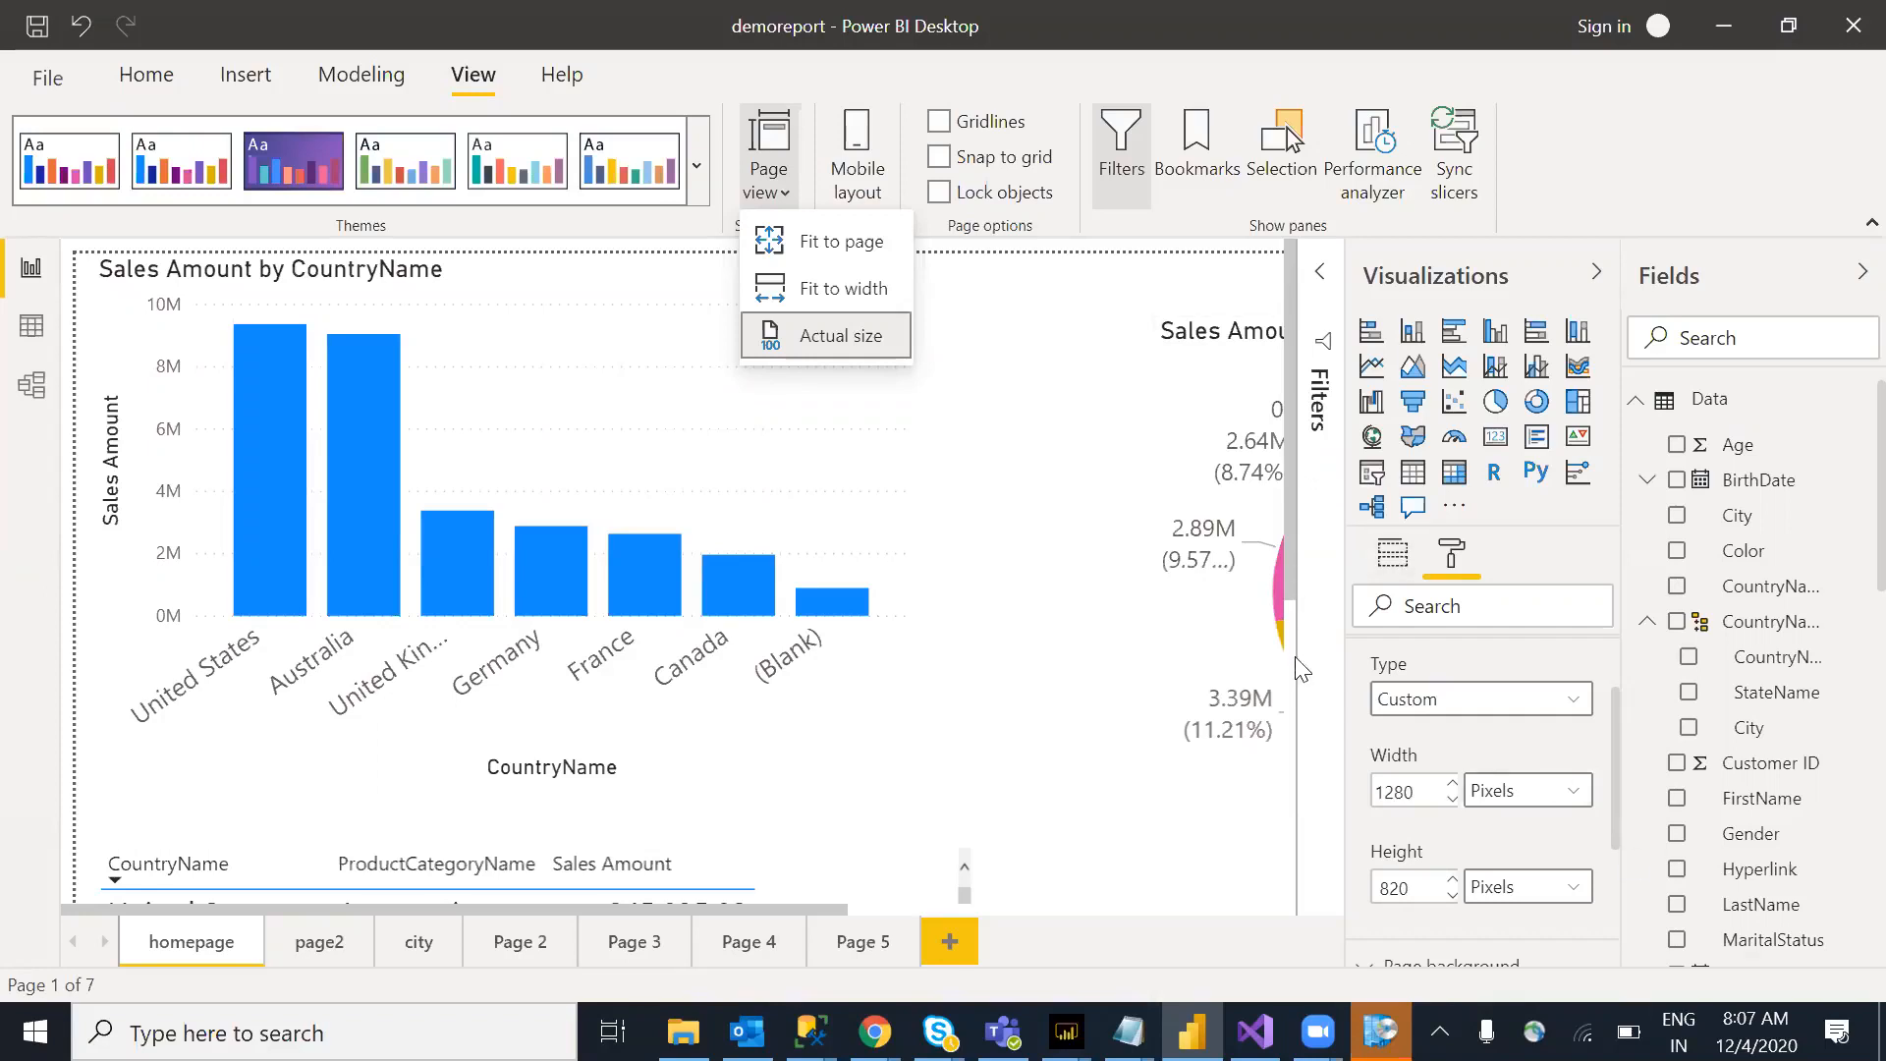
left_click(1293, 704)
left_click(1292, 687)
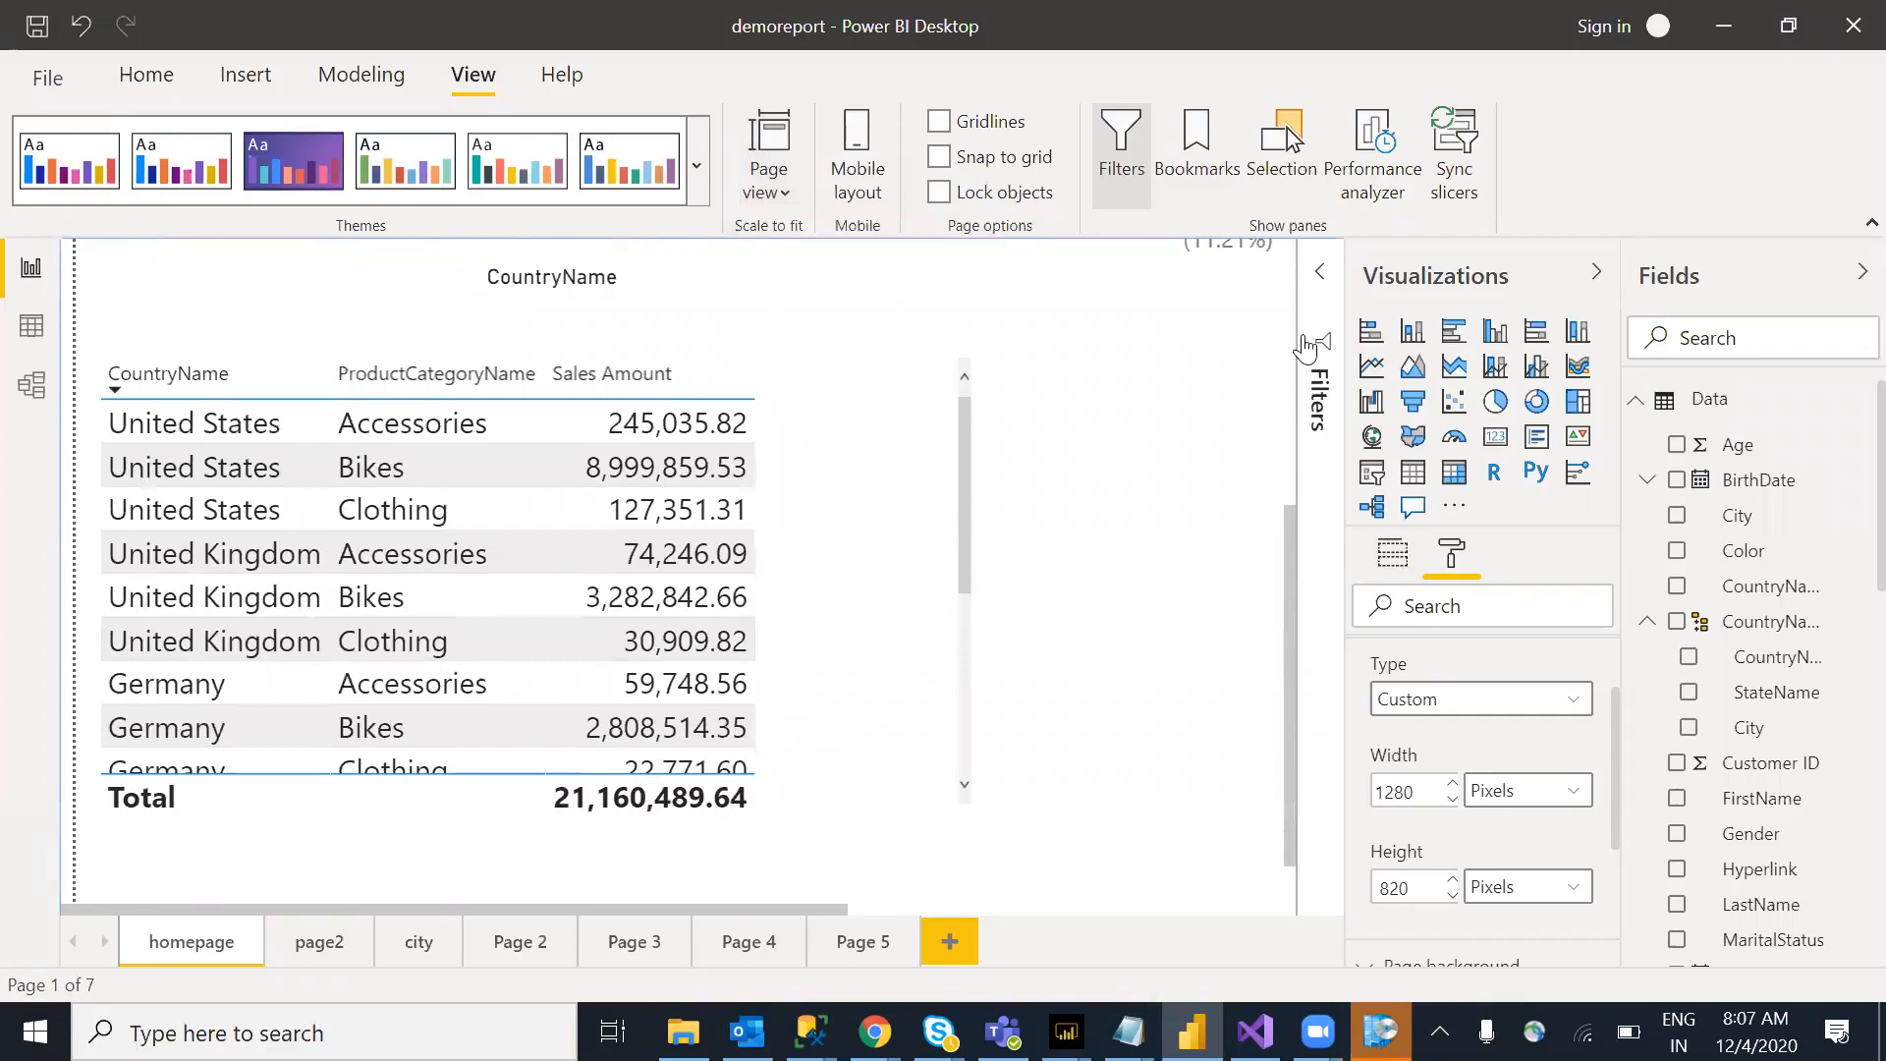
left_click(784, 186)
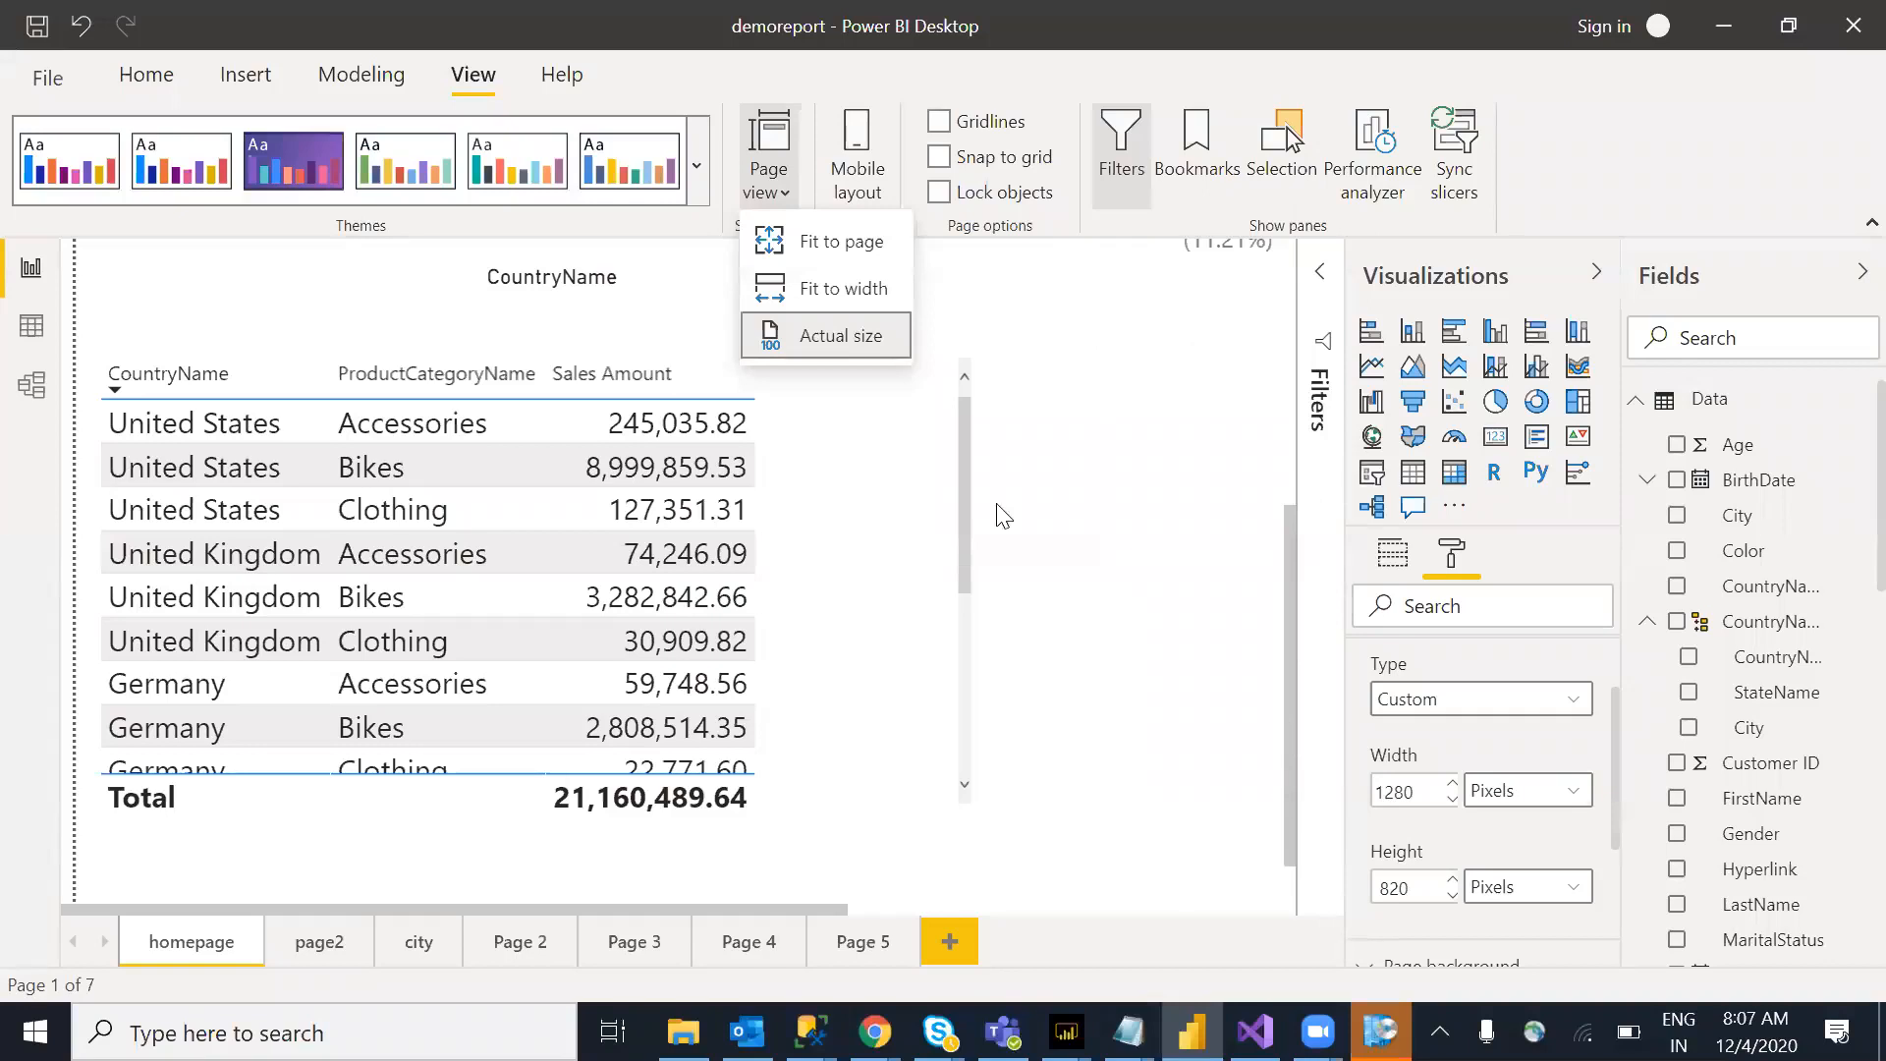
left_click(827, 338)
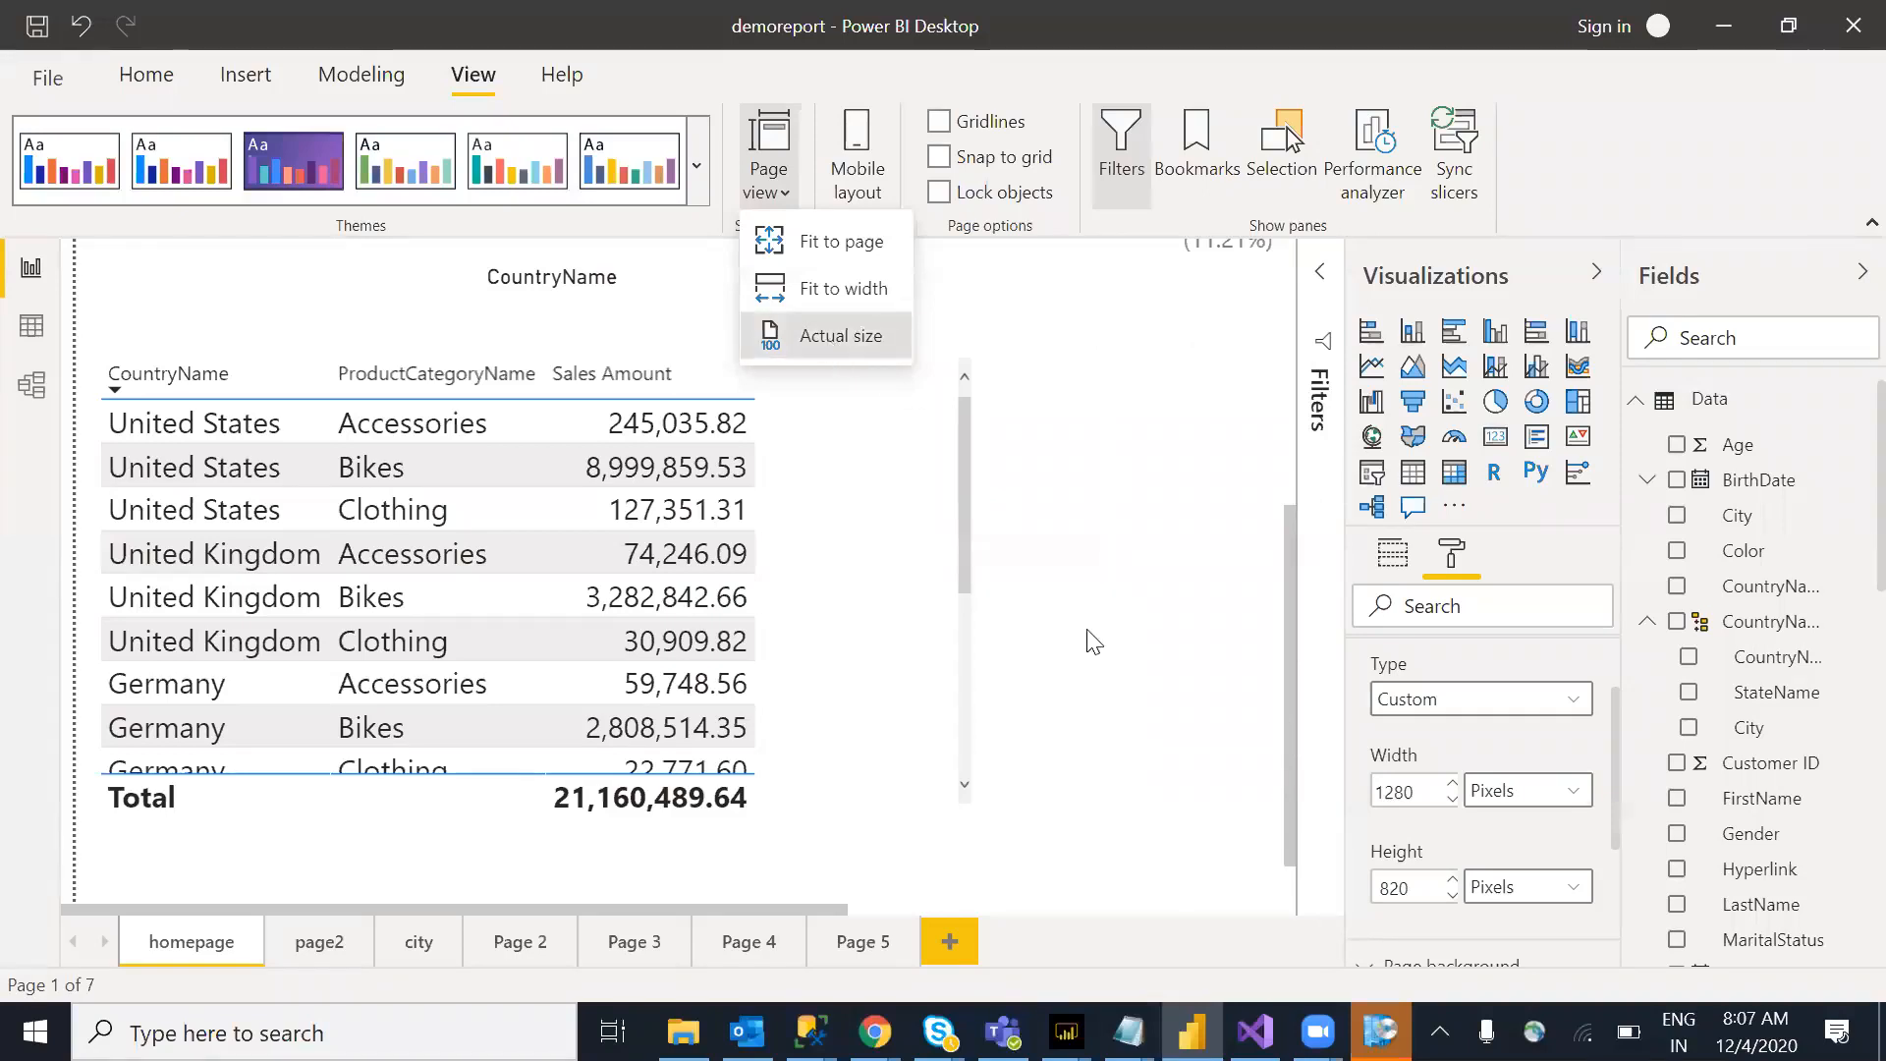
left_click_drag(1287, 873, 1270, 791)
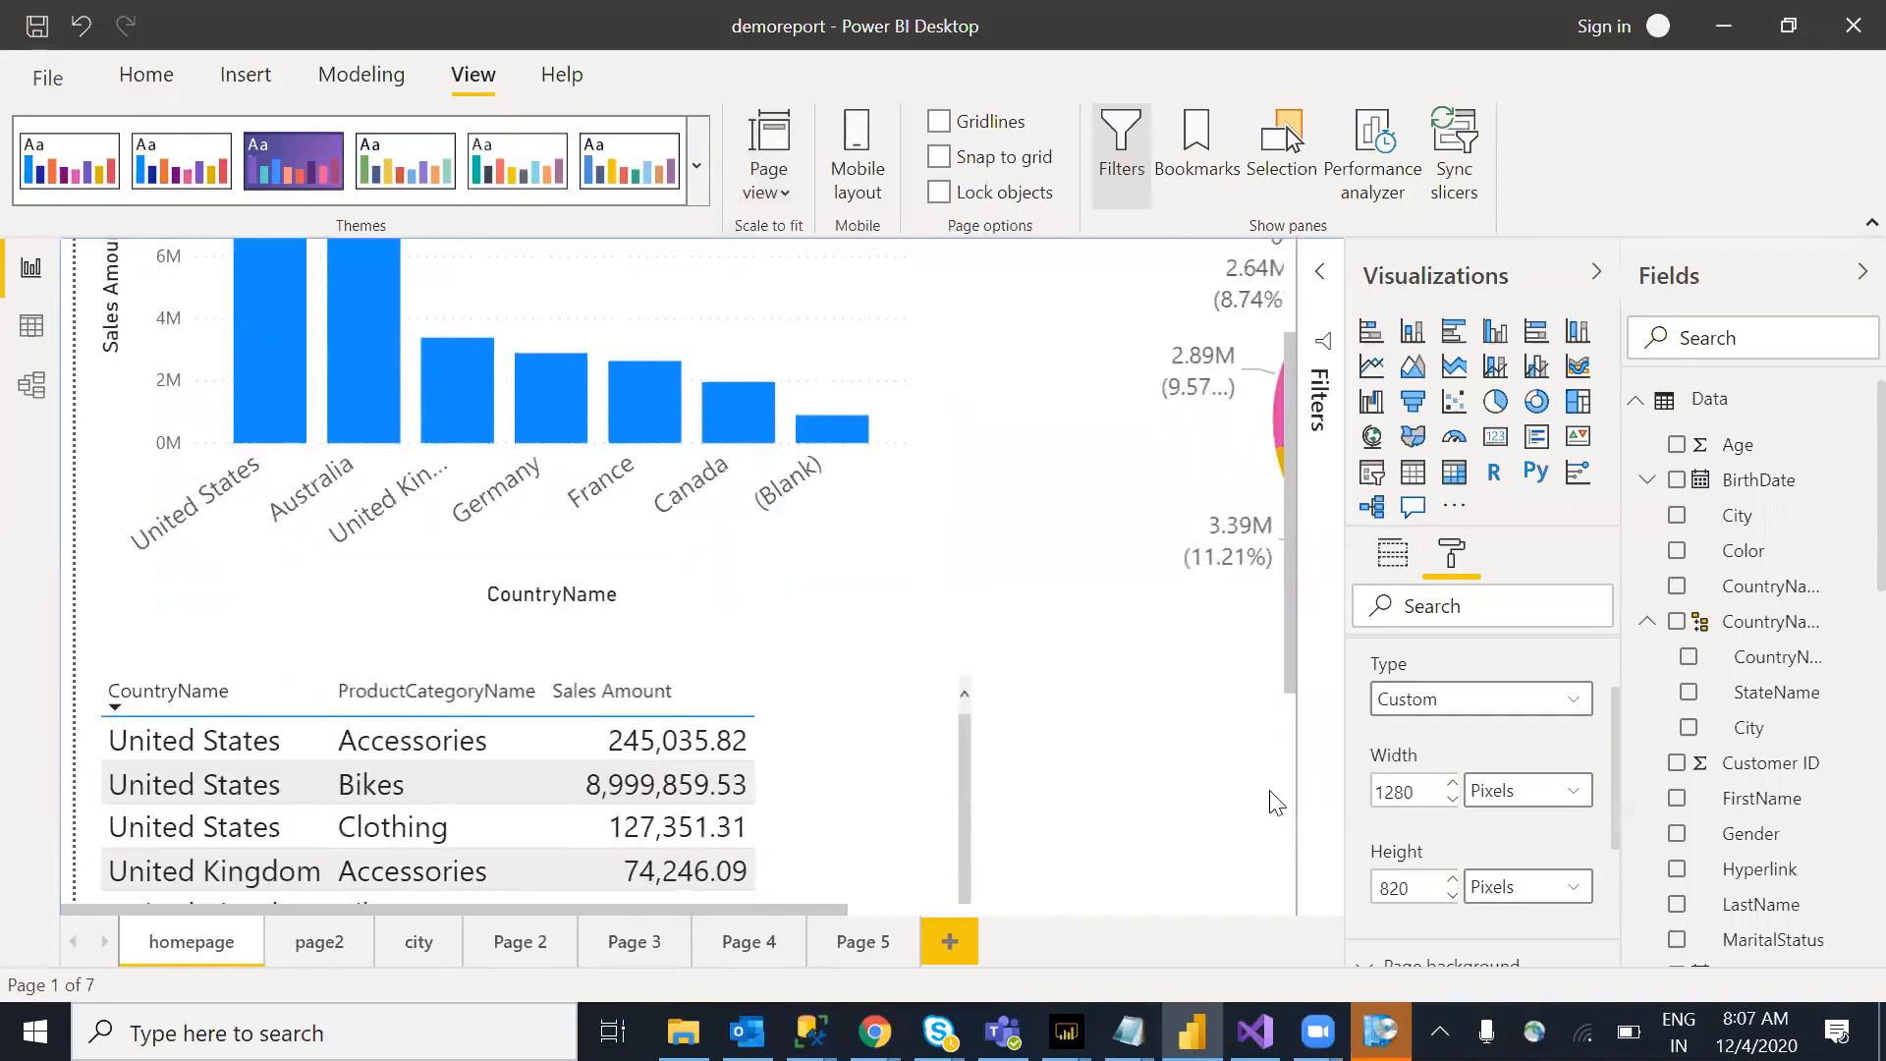
scroll(1275, 804, "down", 5)
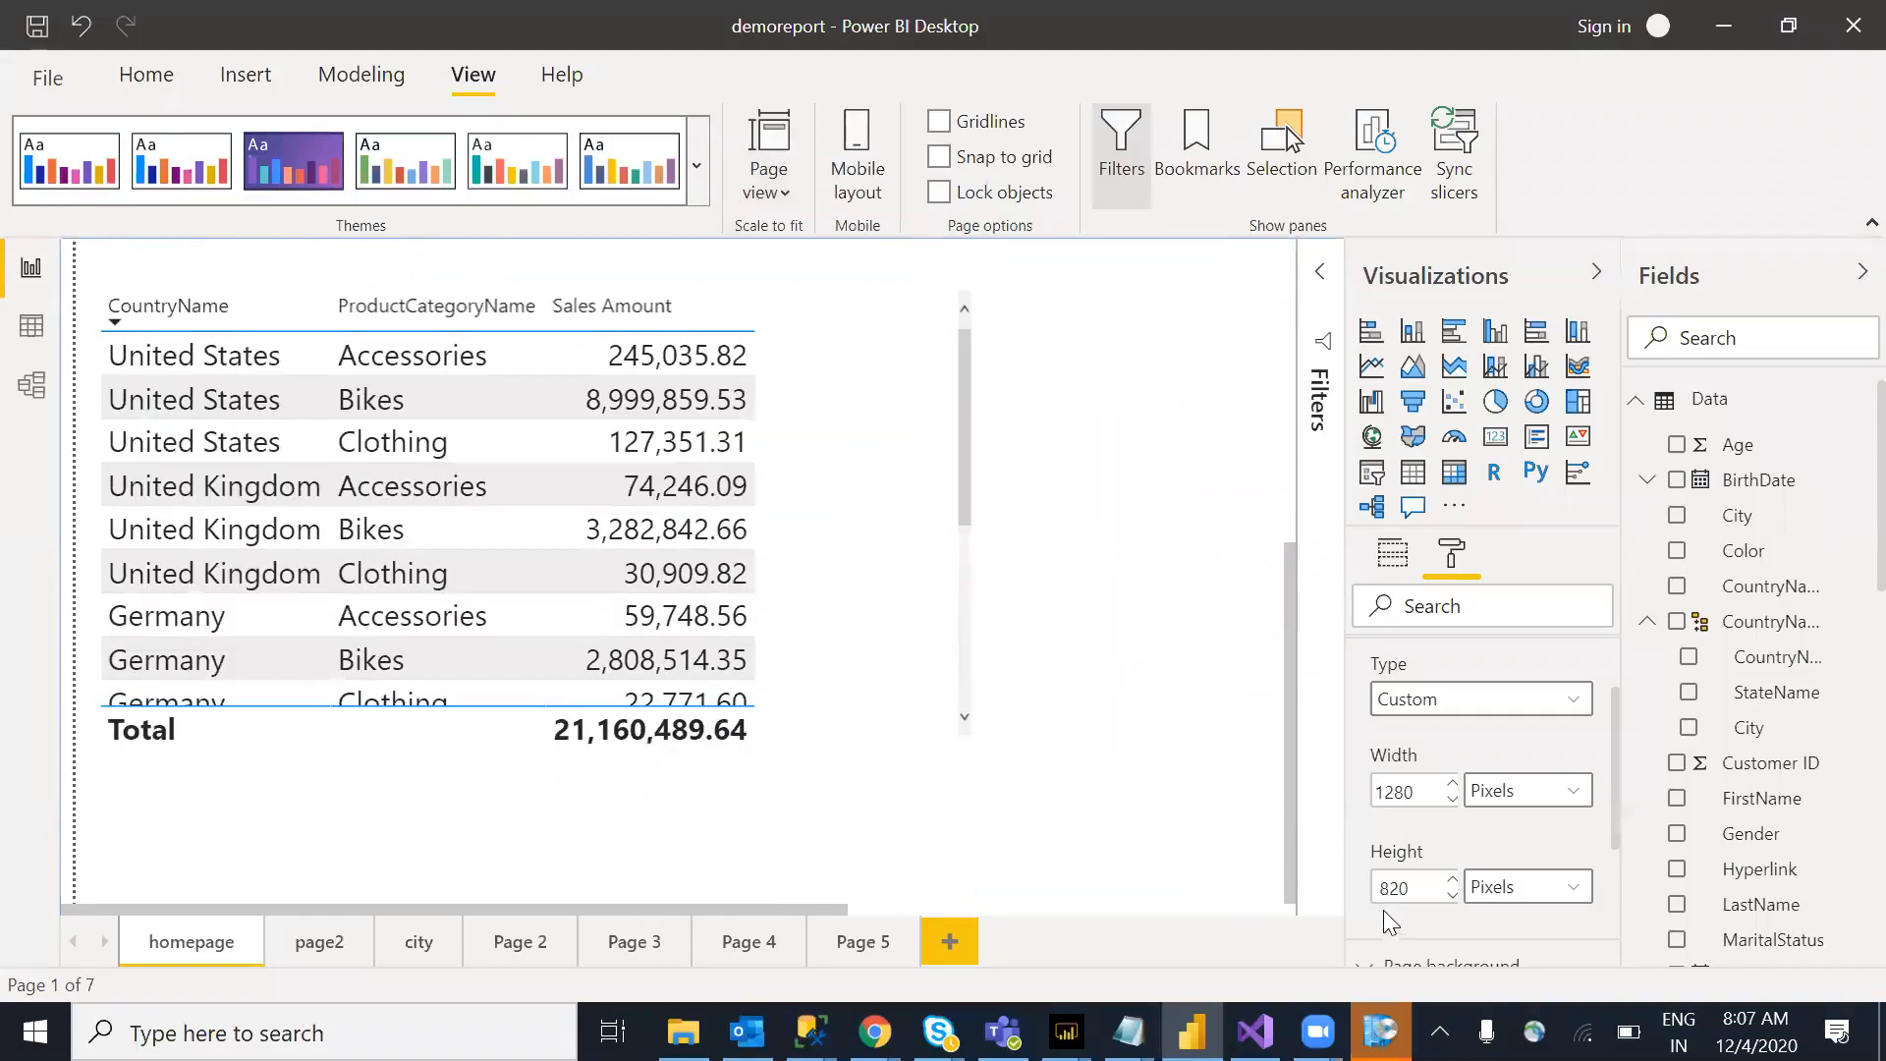
scroll(943, 816, "right", 1)
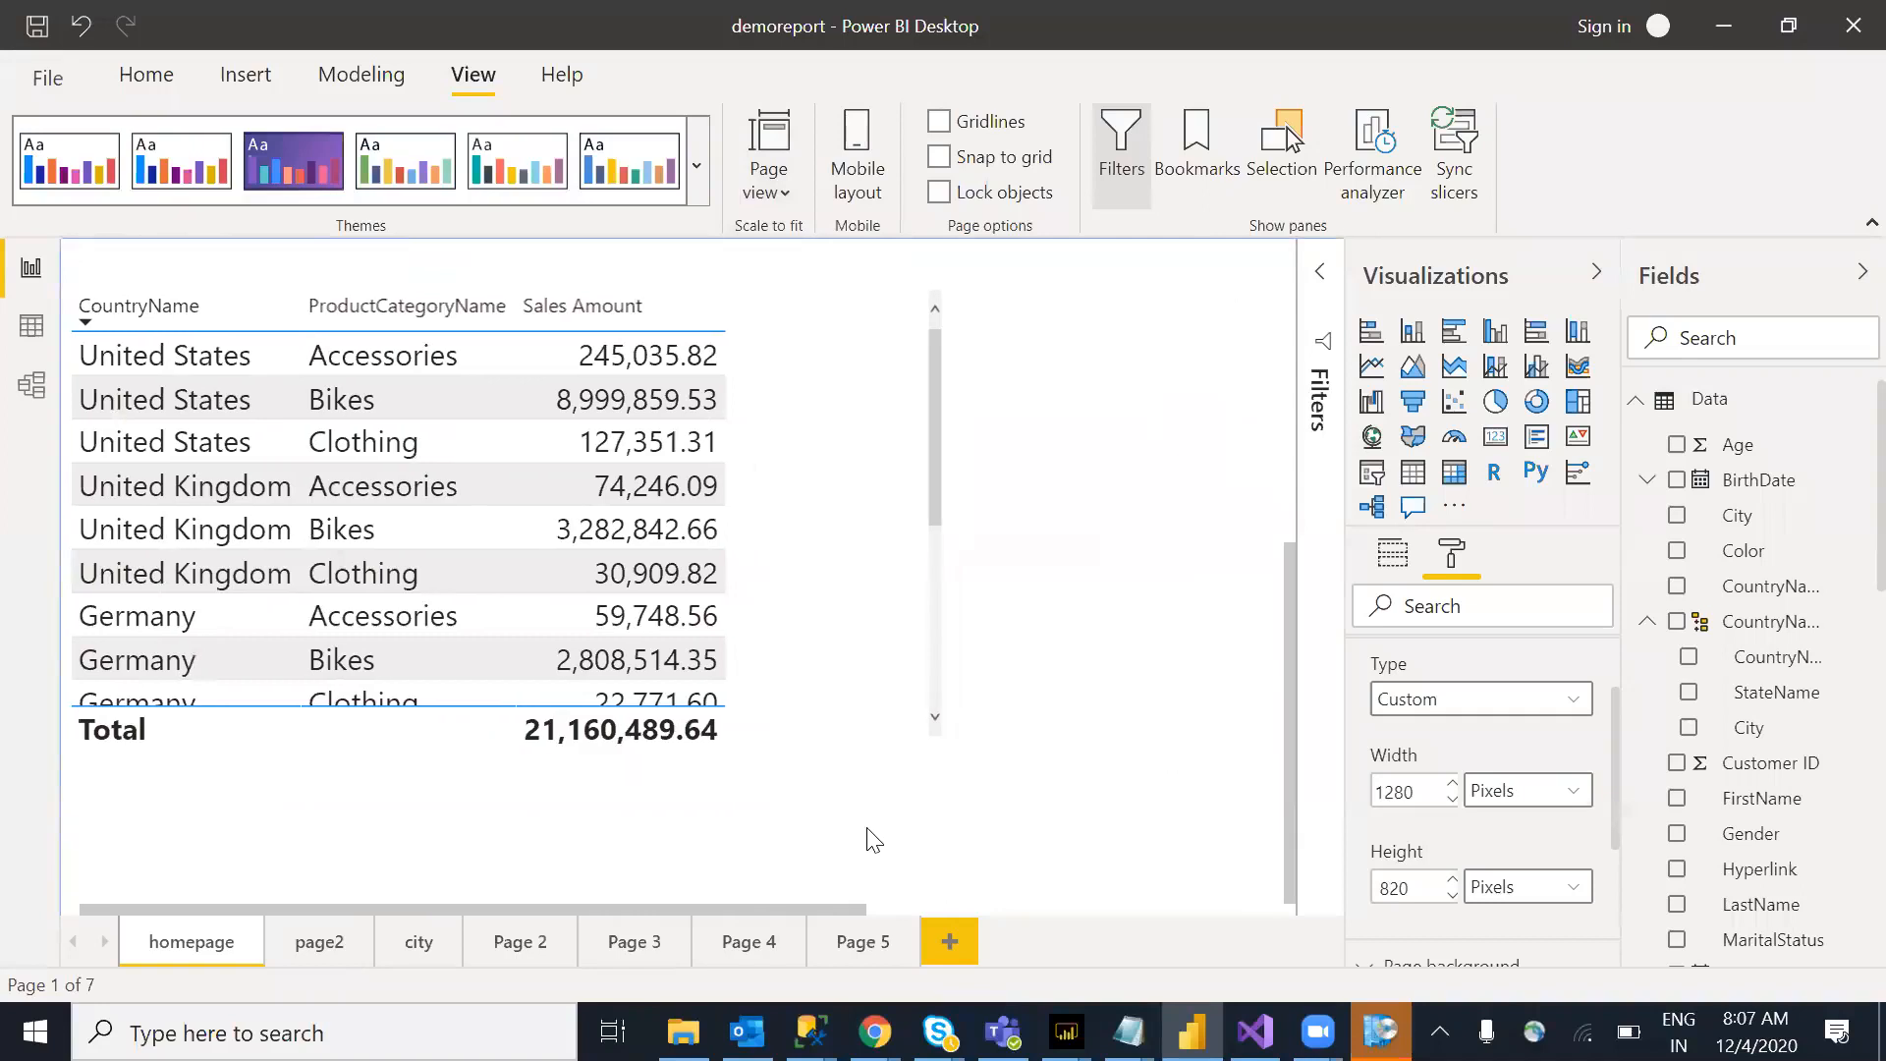
left_click_drag(869, 910, 1151, 898)
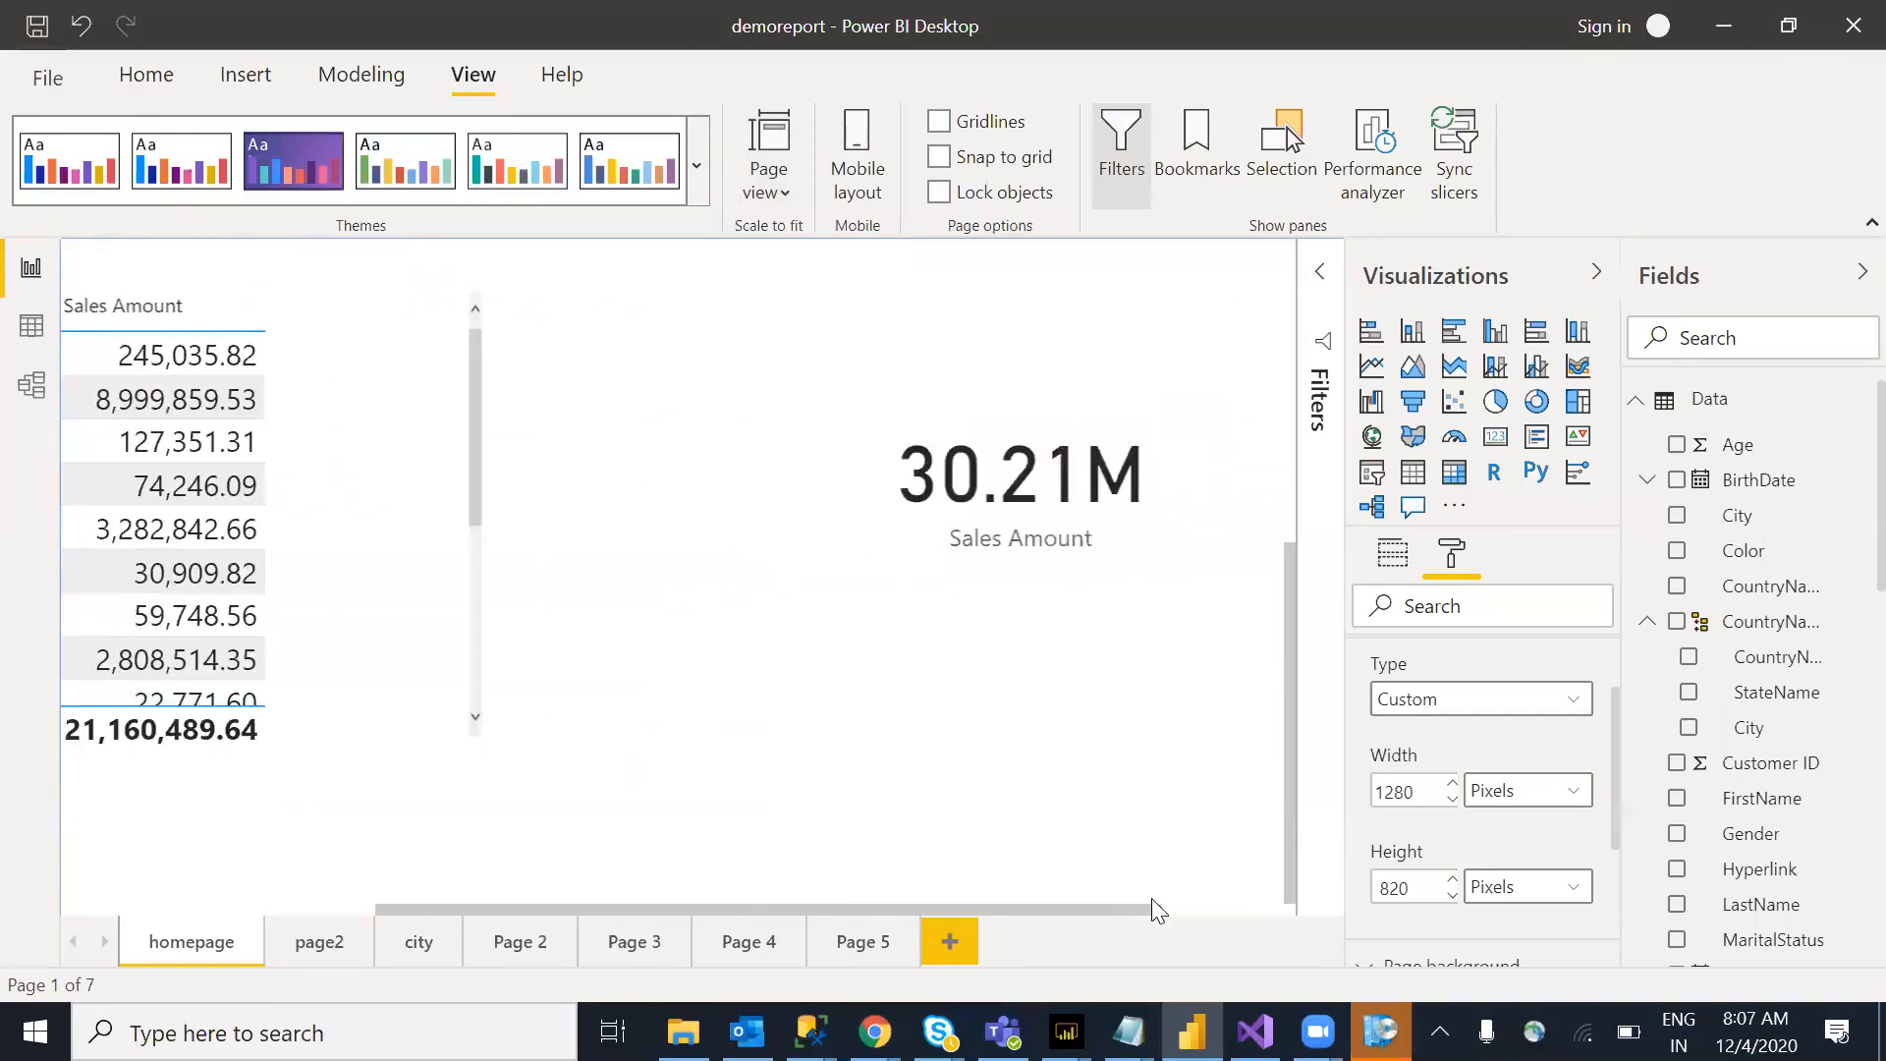
Step: Move the Sales Amount card beneath the sales table on the homepage, and reduce its height and width
left_click_drag(1032, 516, 298, 943)
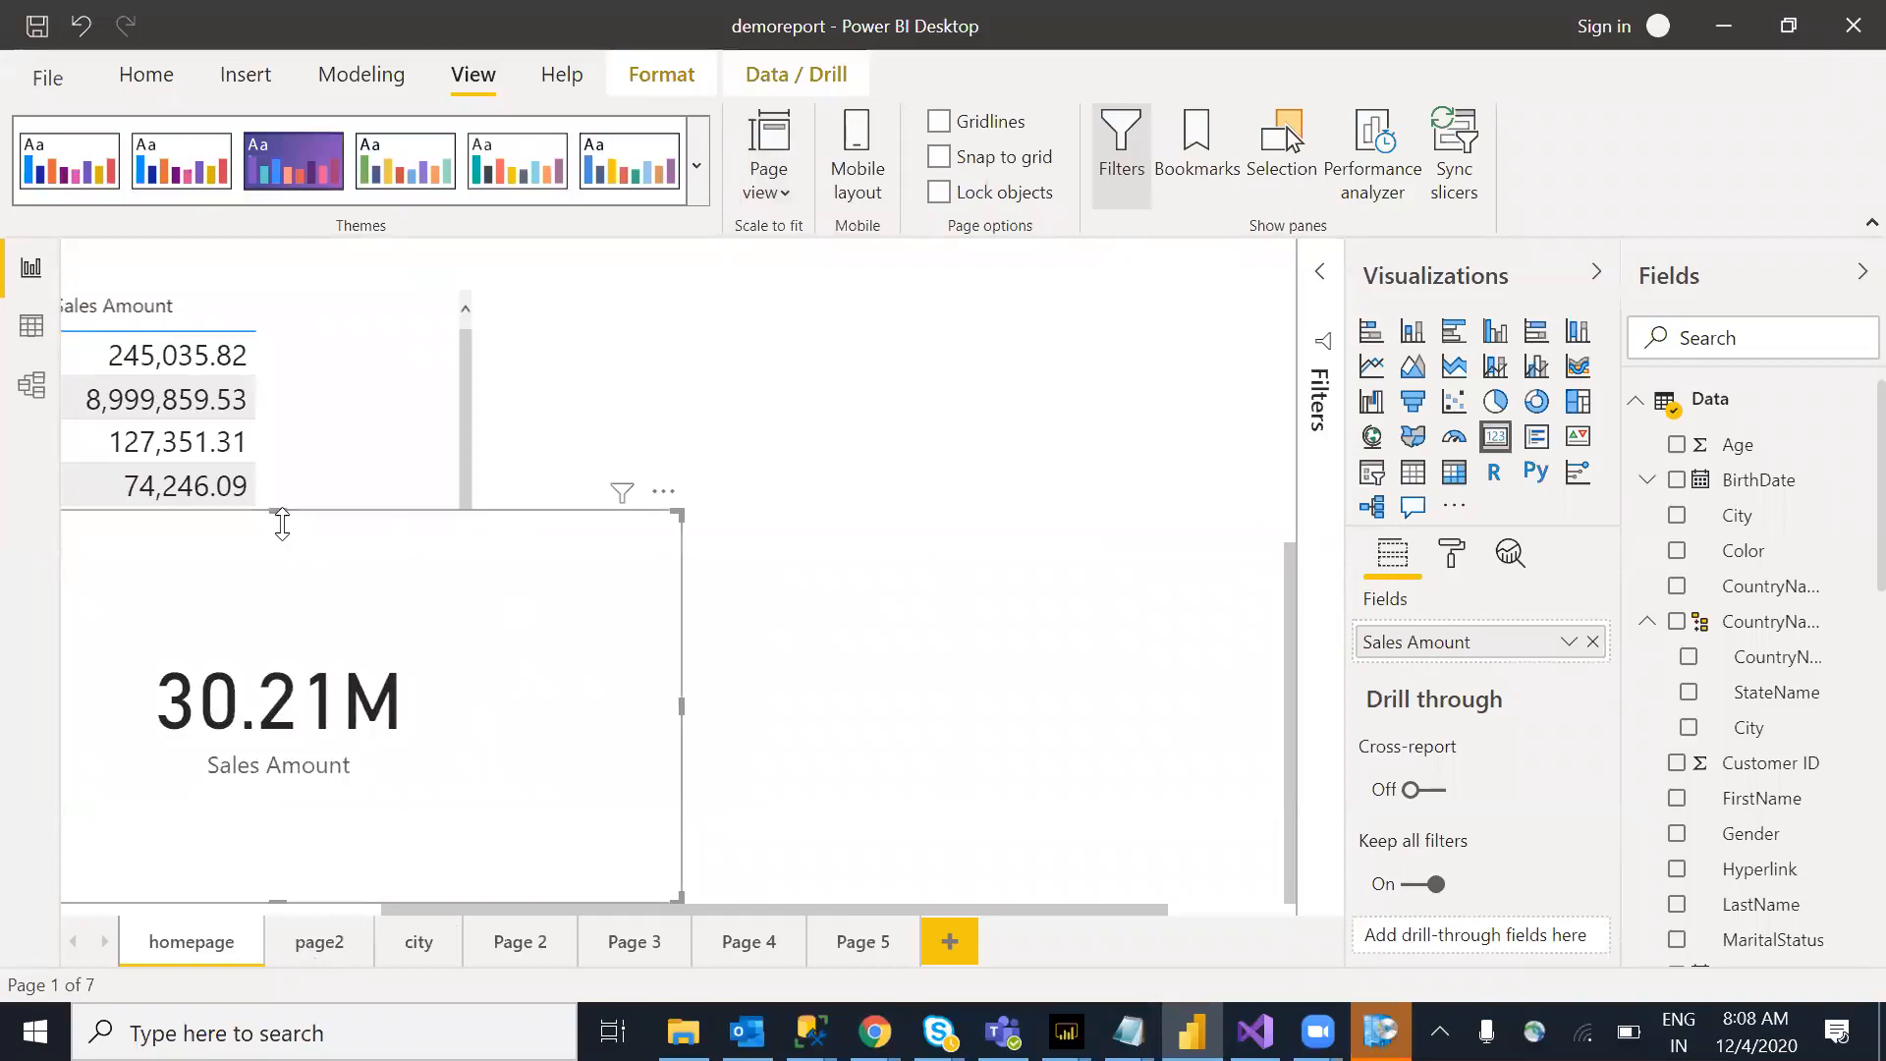
left_click_drag(280, 512, 311, 798)
left_click_drag(546, 902, 281, 902)
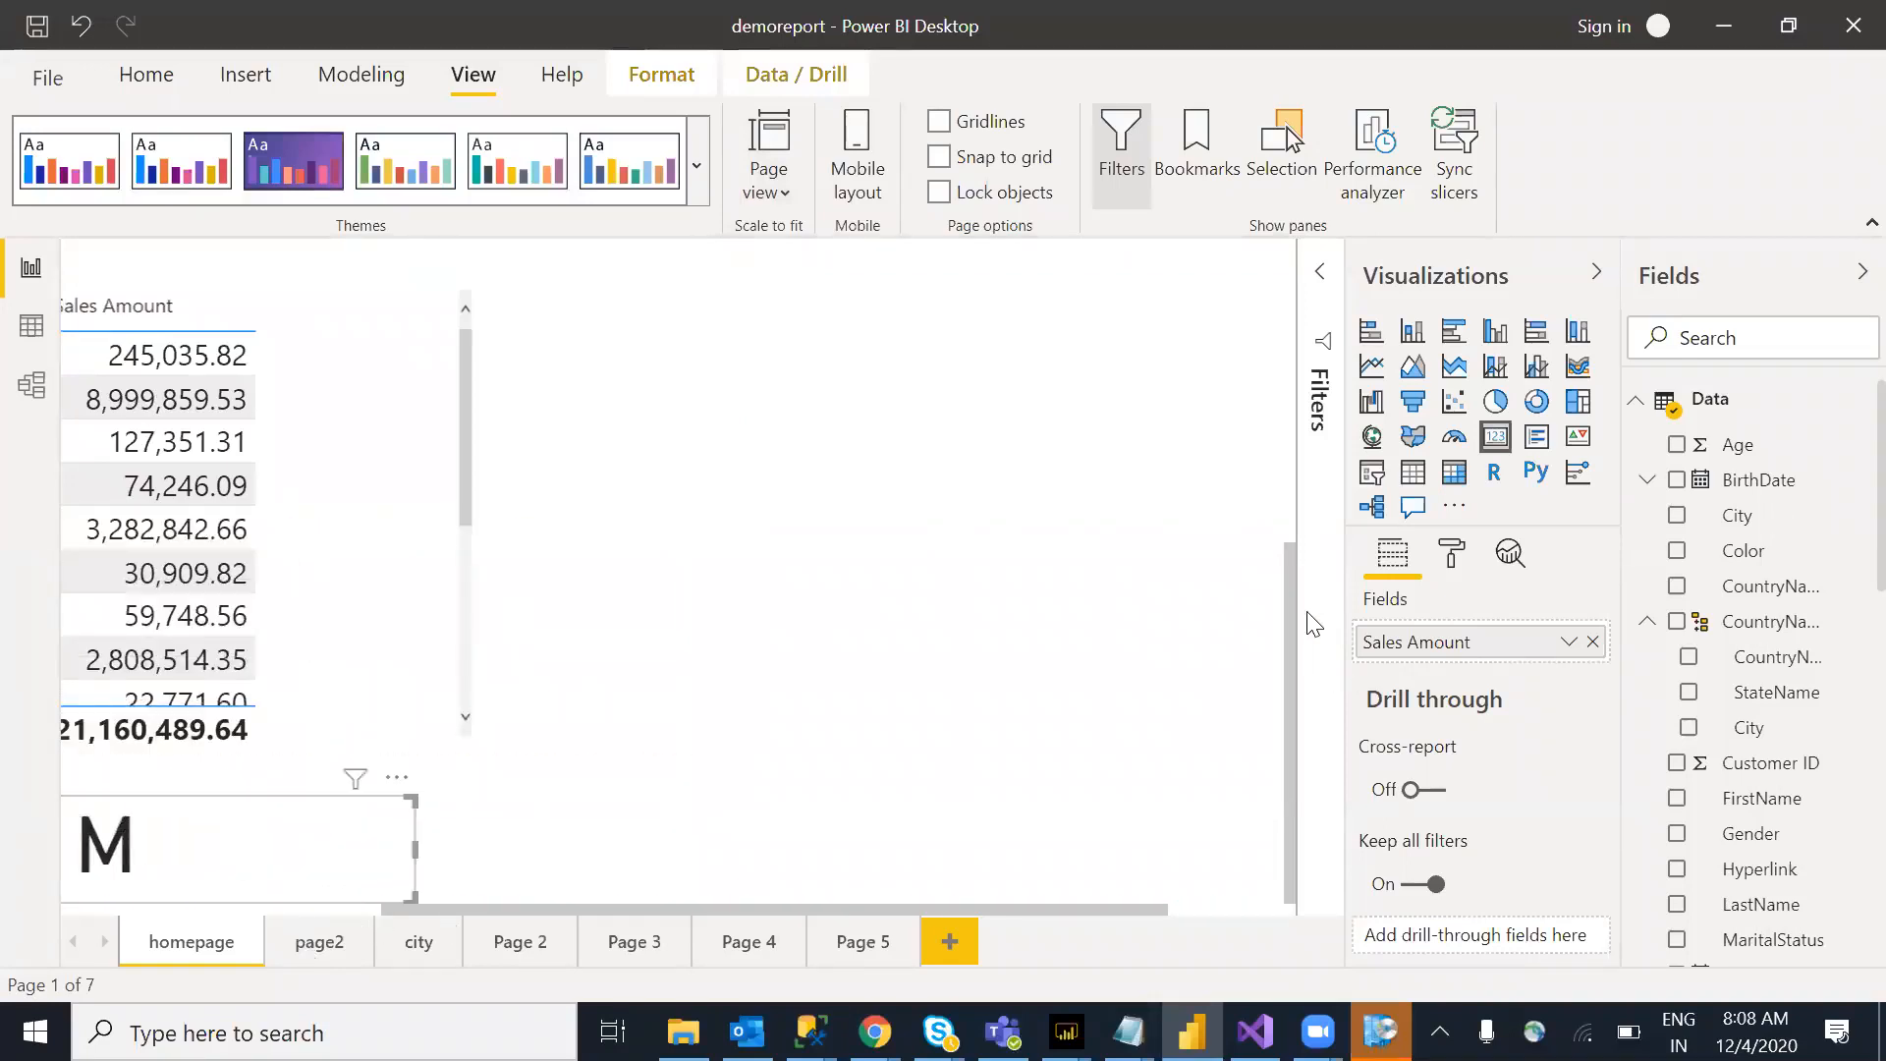
left_click(1273, 768)
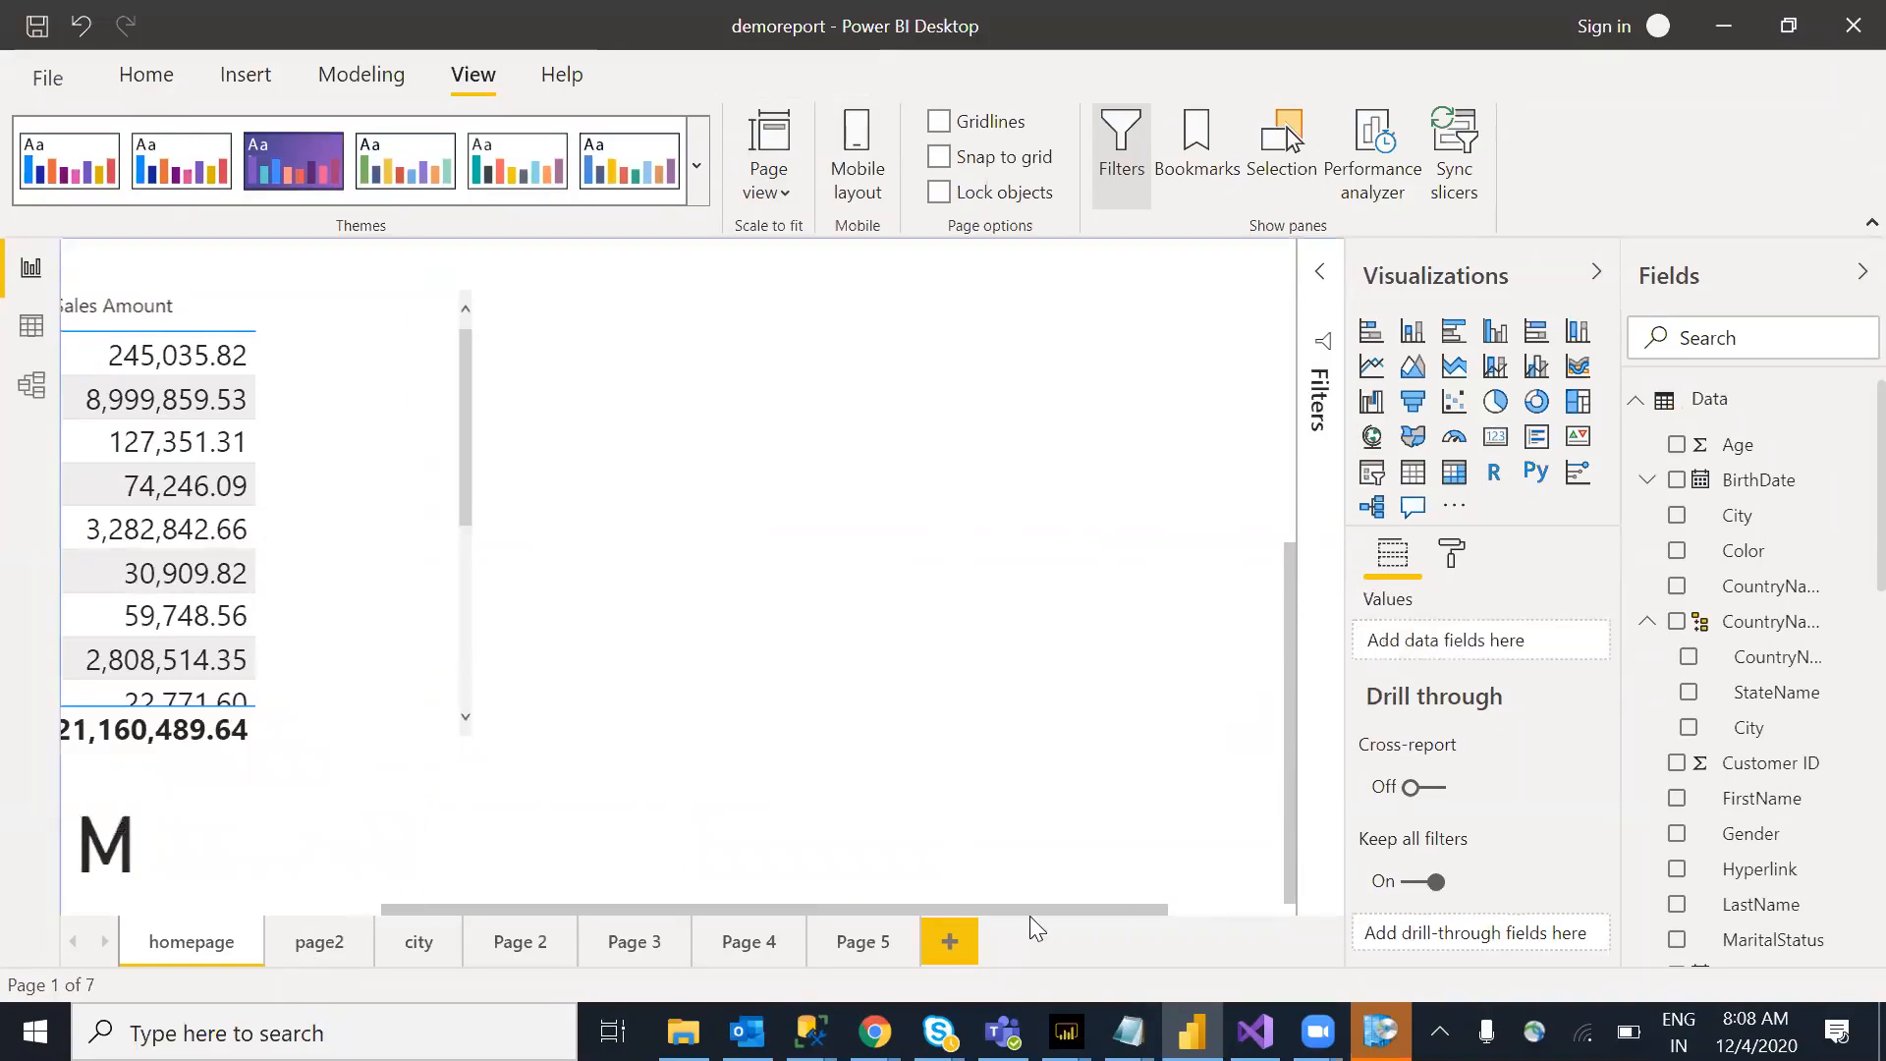
Step: Set the homepage's custom page height to 720 pixels in the page size settings
left_click_drag(1037, 914, 558, 918)
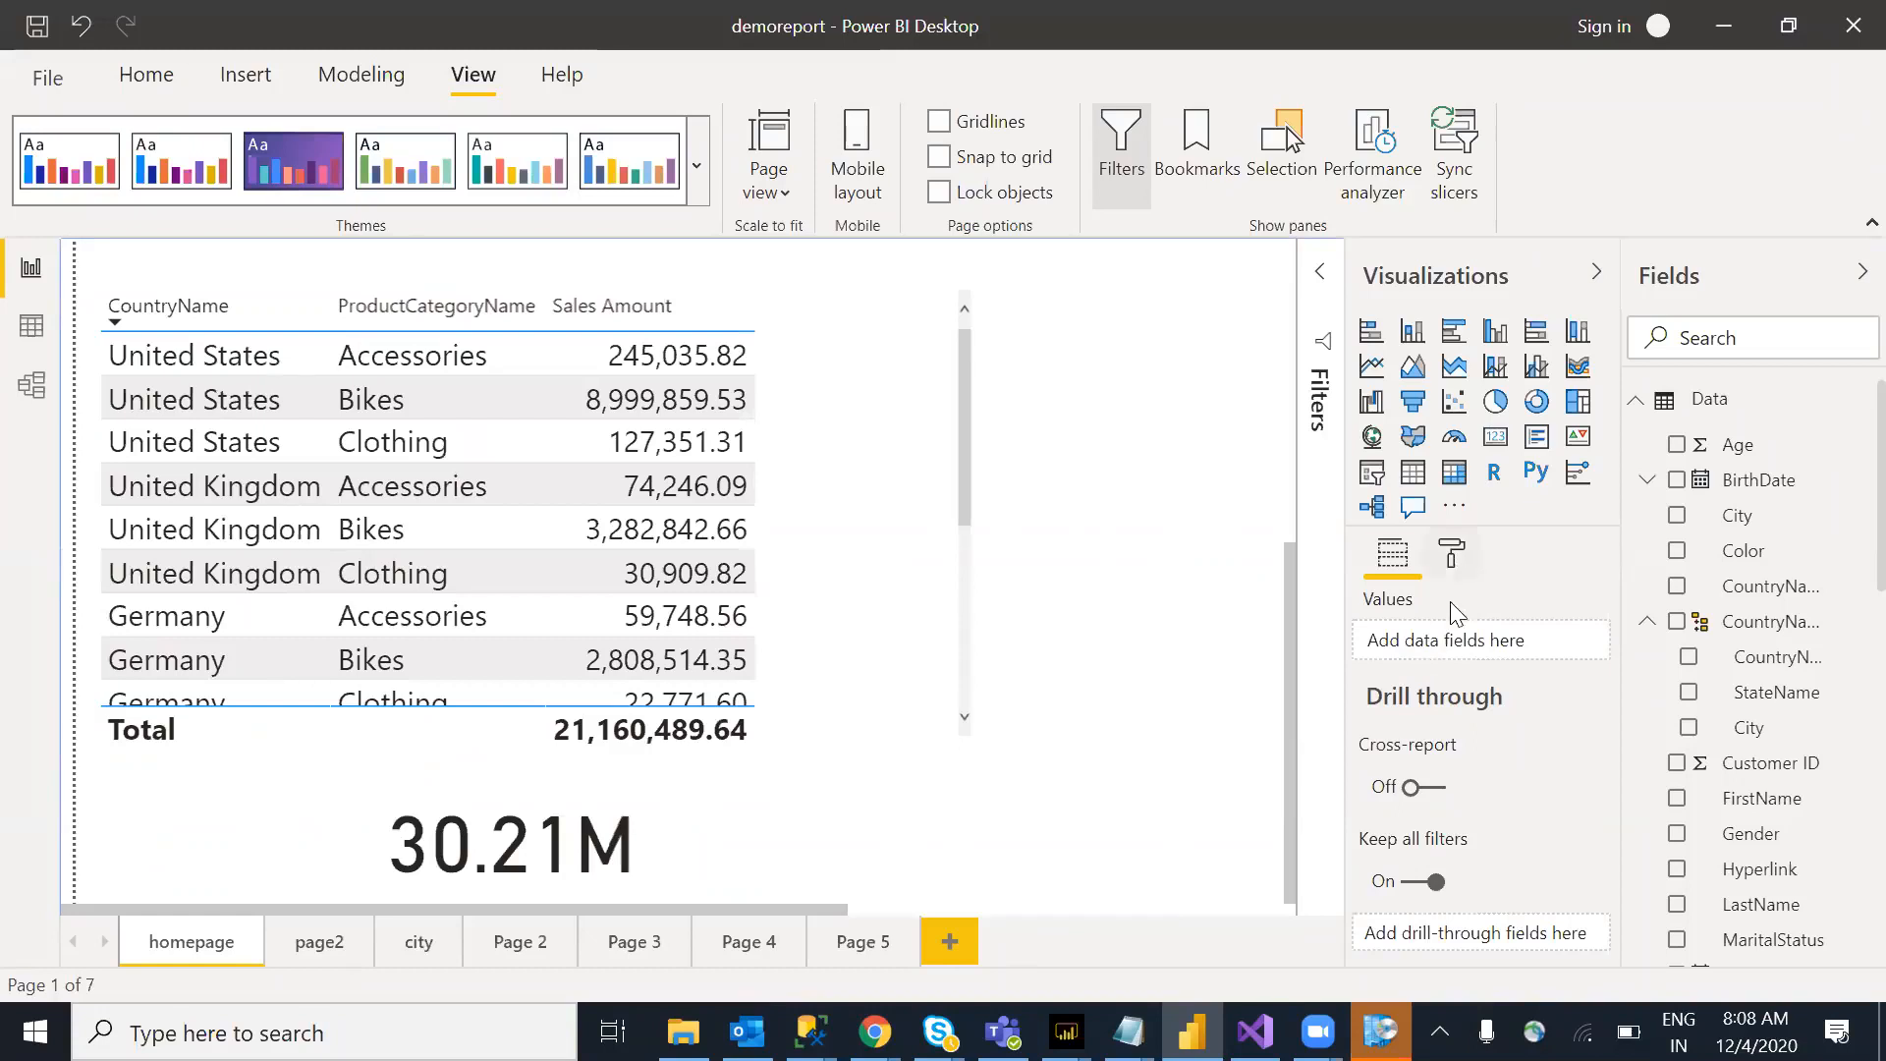
left_click(1451, 553)
left_click(1430, 716)
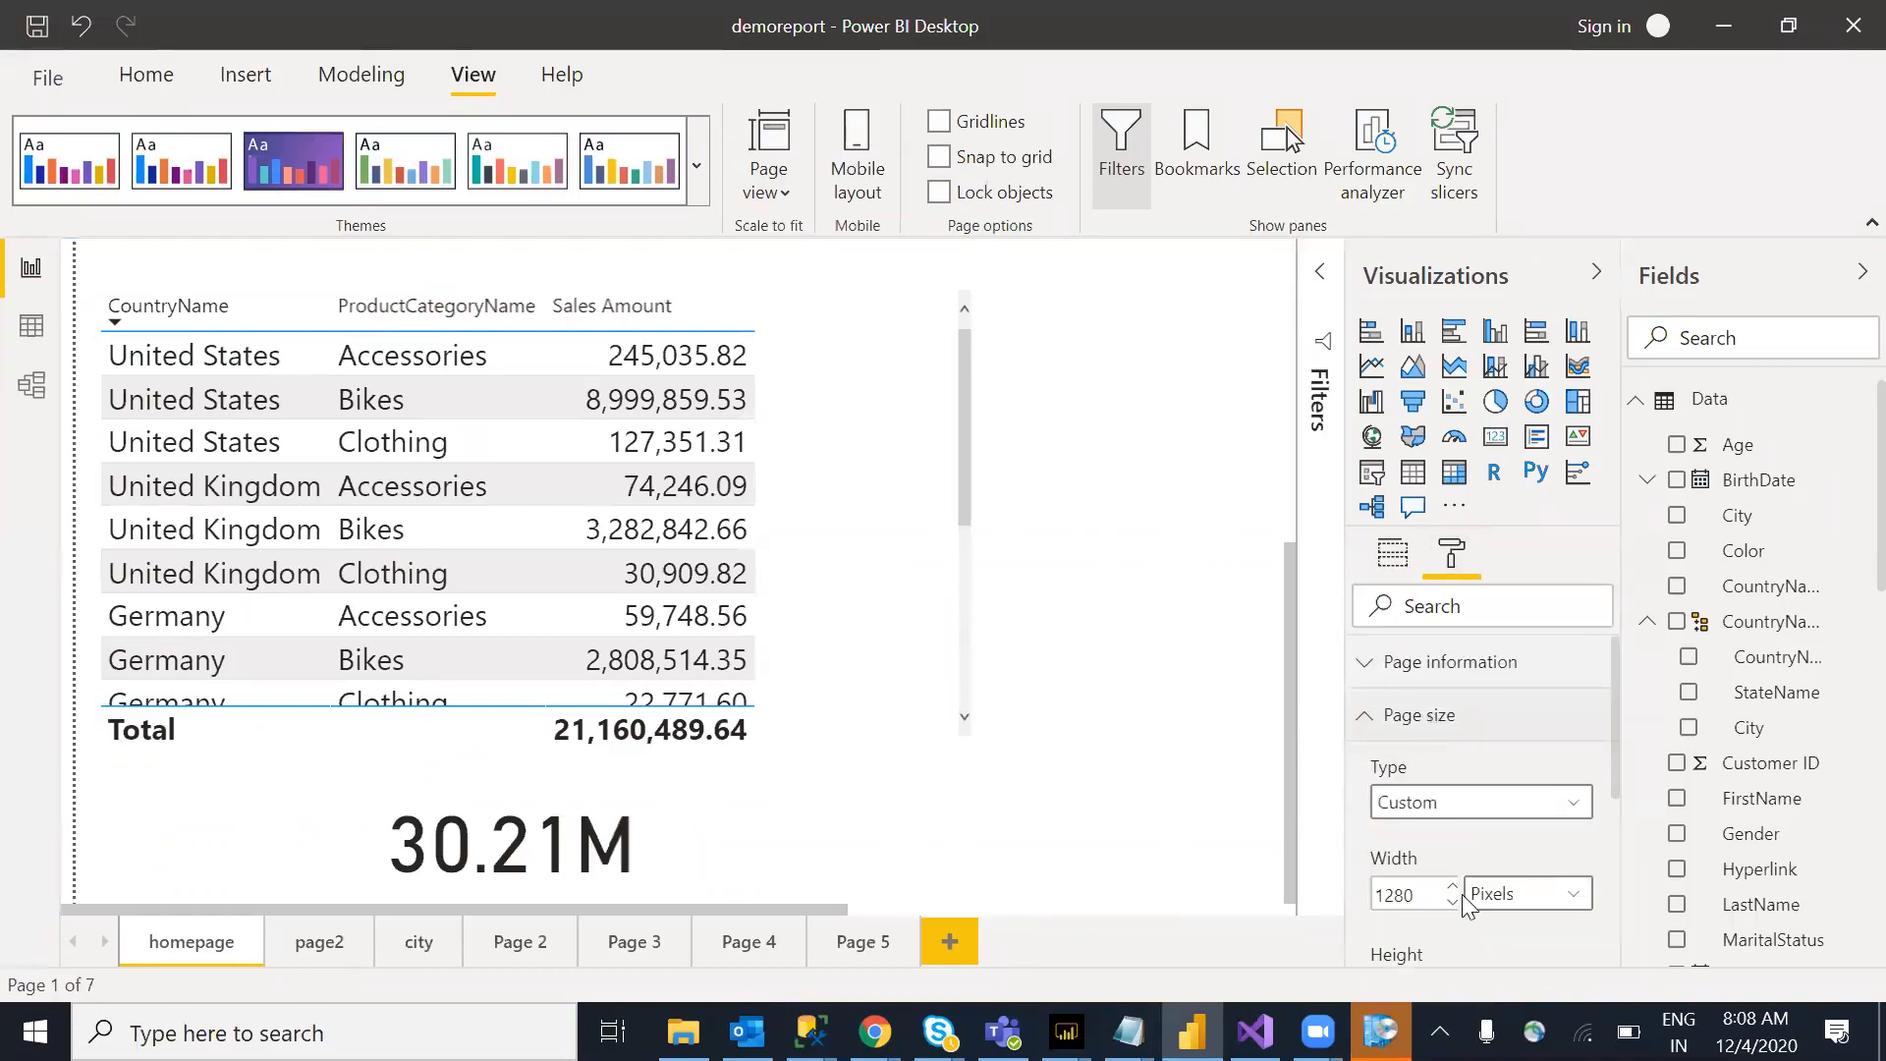
scroll(1617, 742, "down", 3)
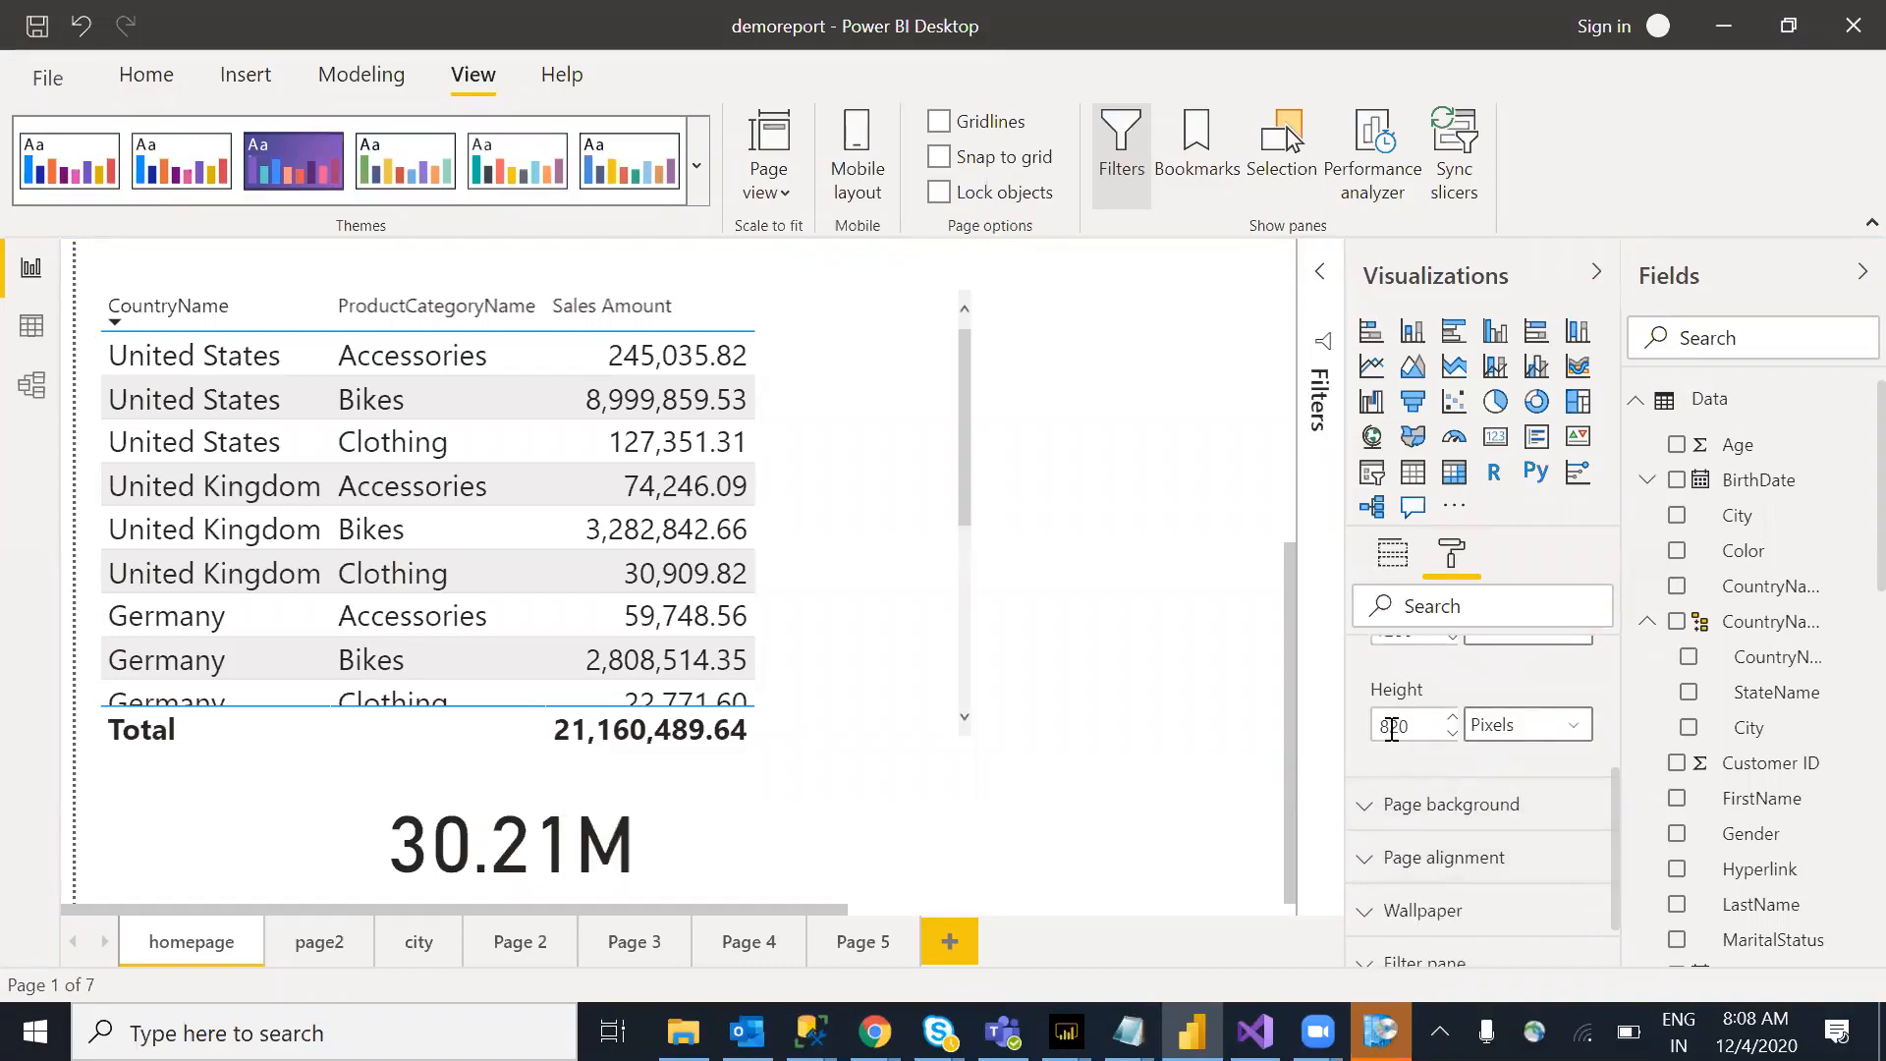
key("BackSpace")
type("7")
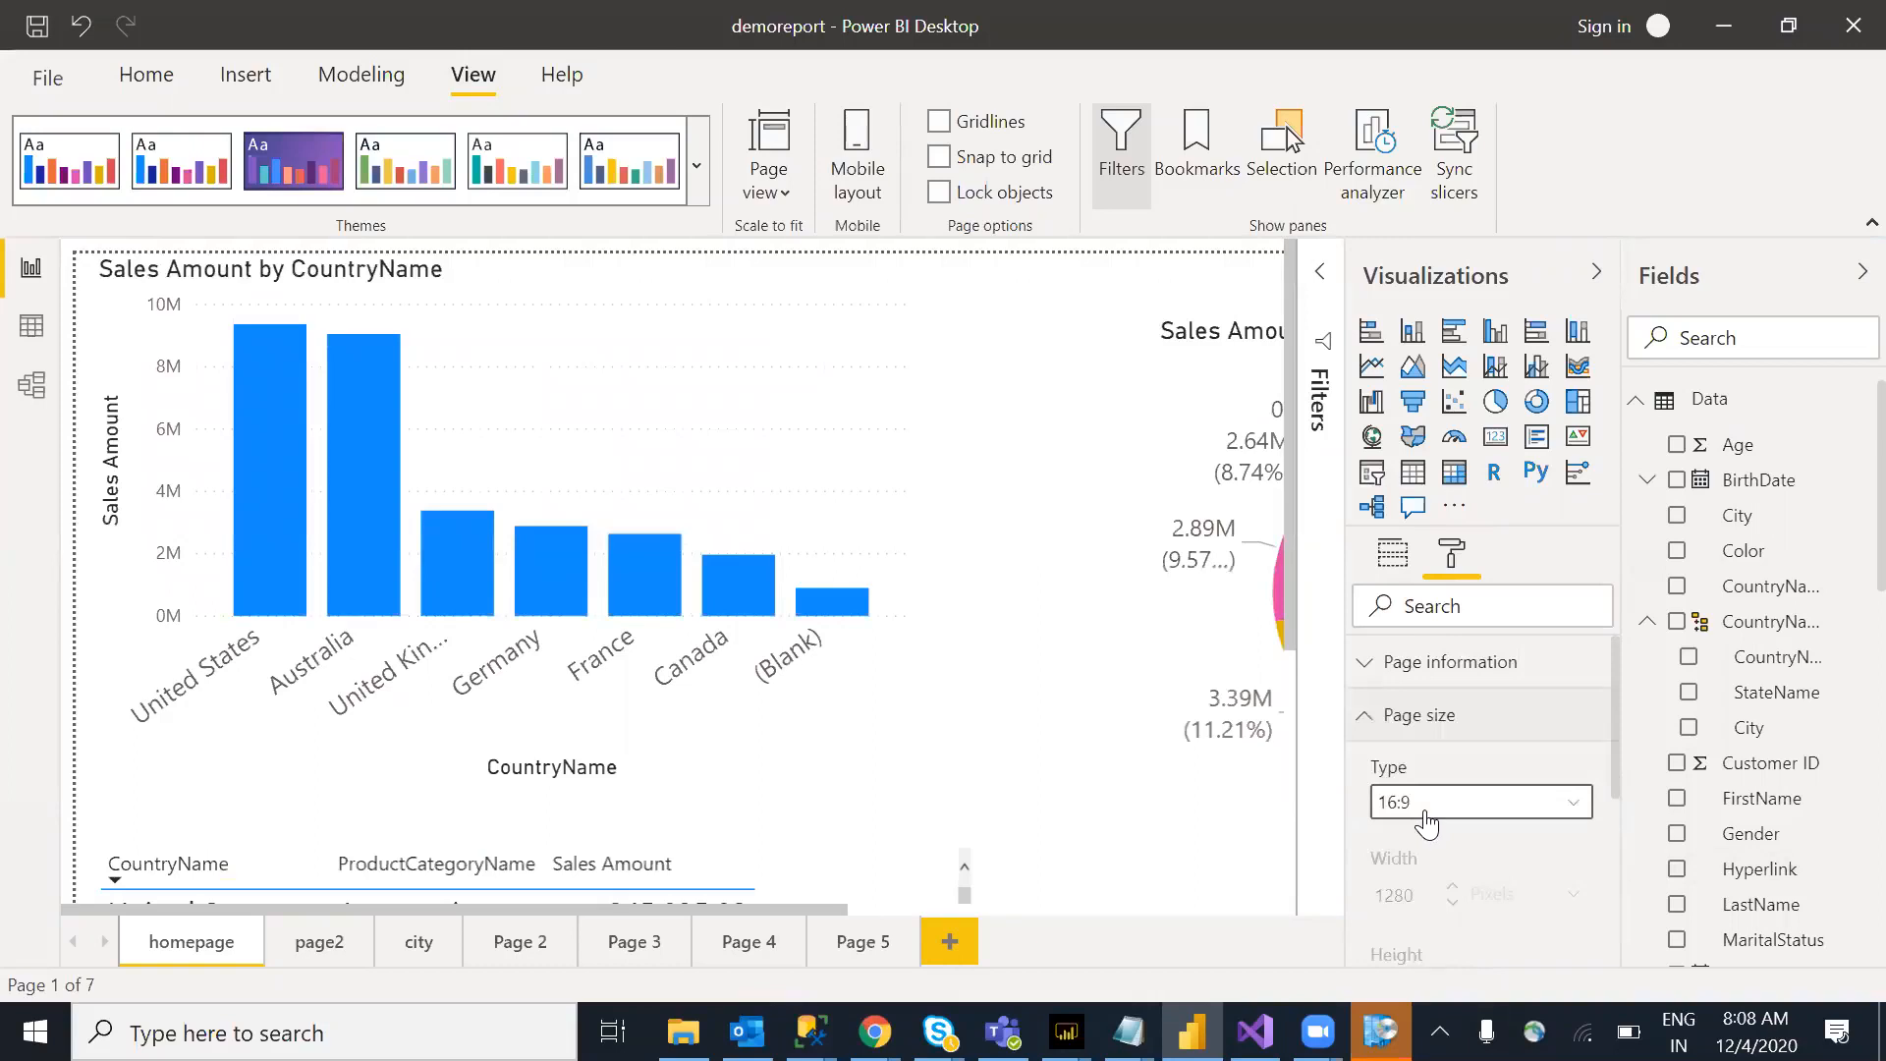
Step: Try the Custom page size type for the homepage and check its dimensions and layout
left_click(1425, 816)
left_click(1419, 966)
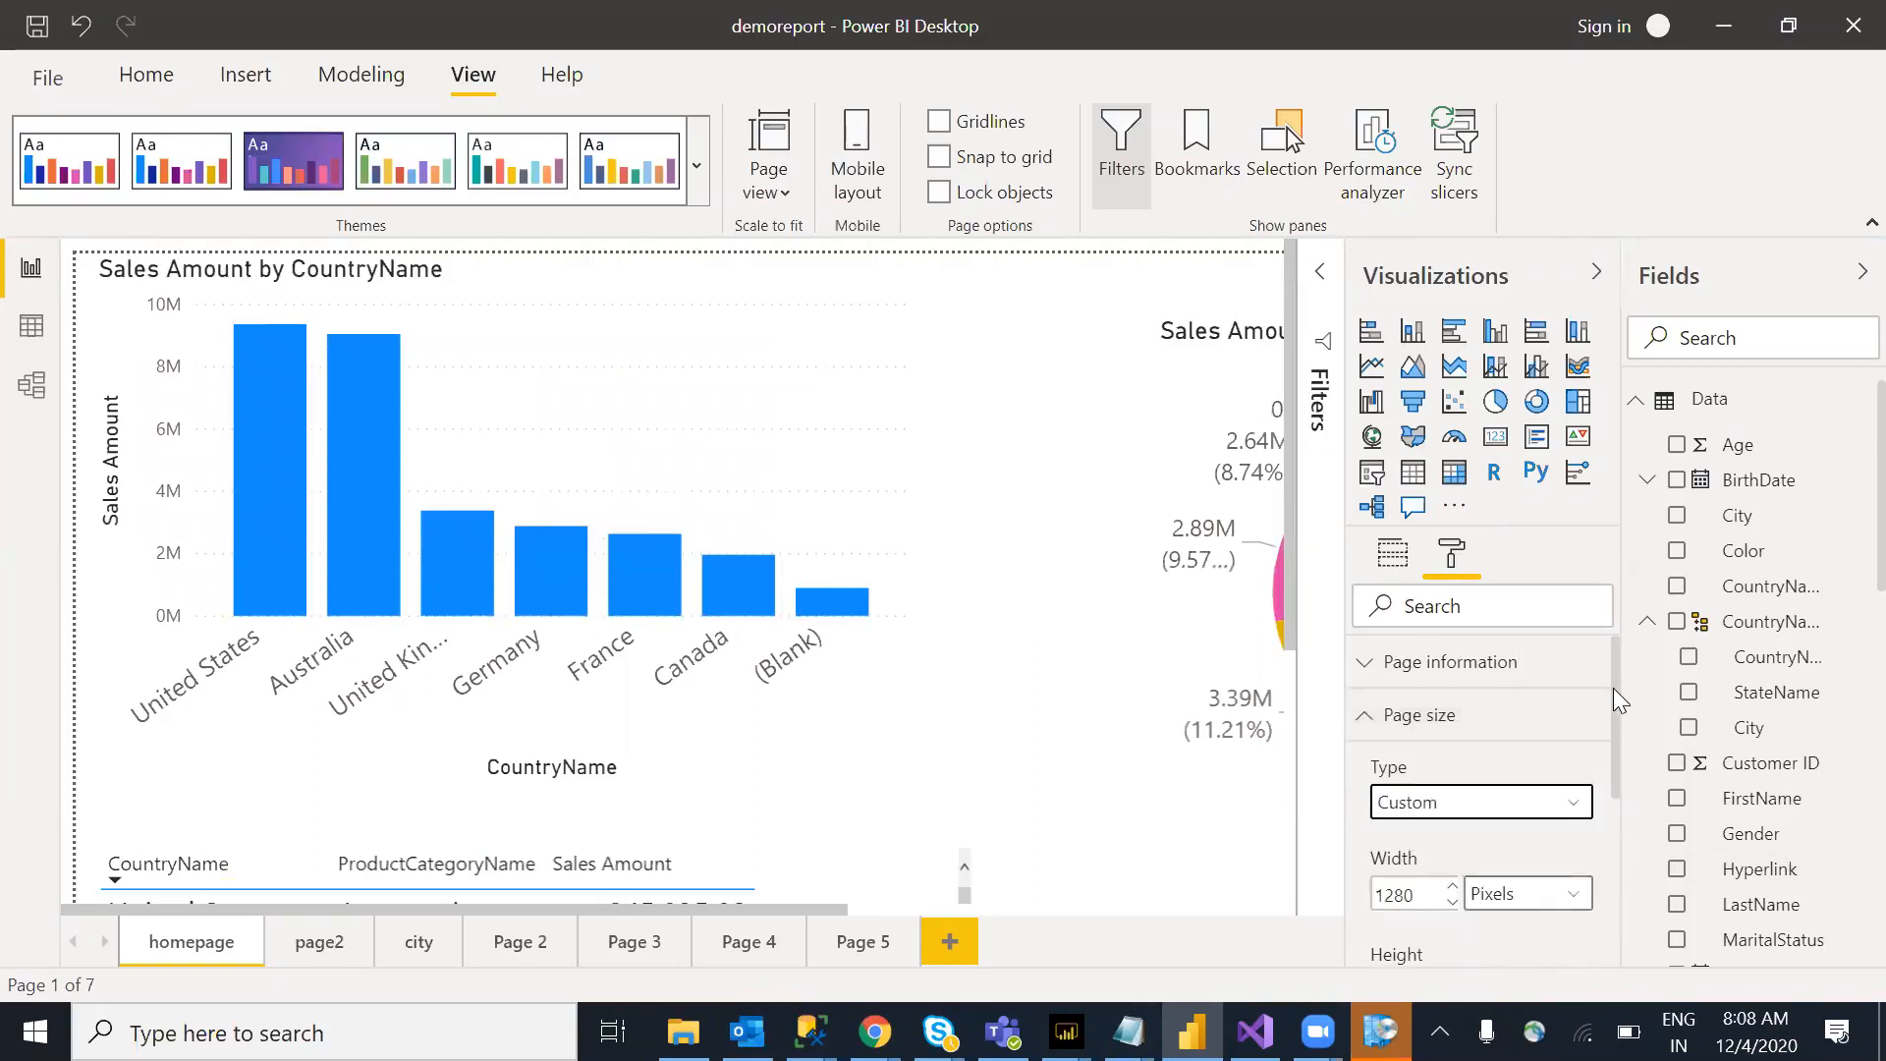
left_click_drag(1613, 688, 1619, 811)
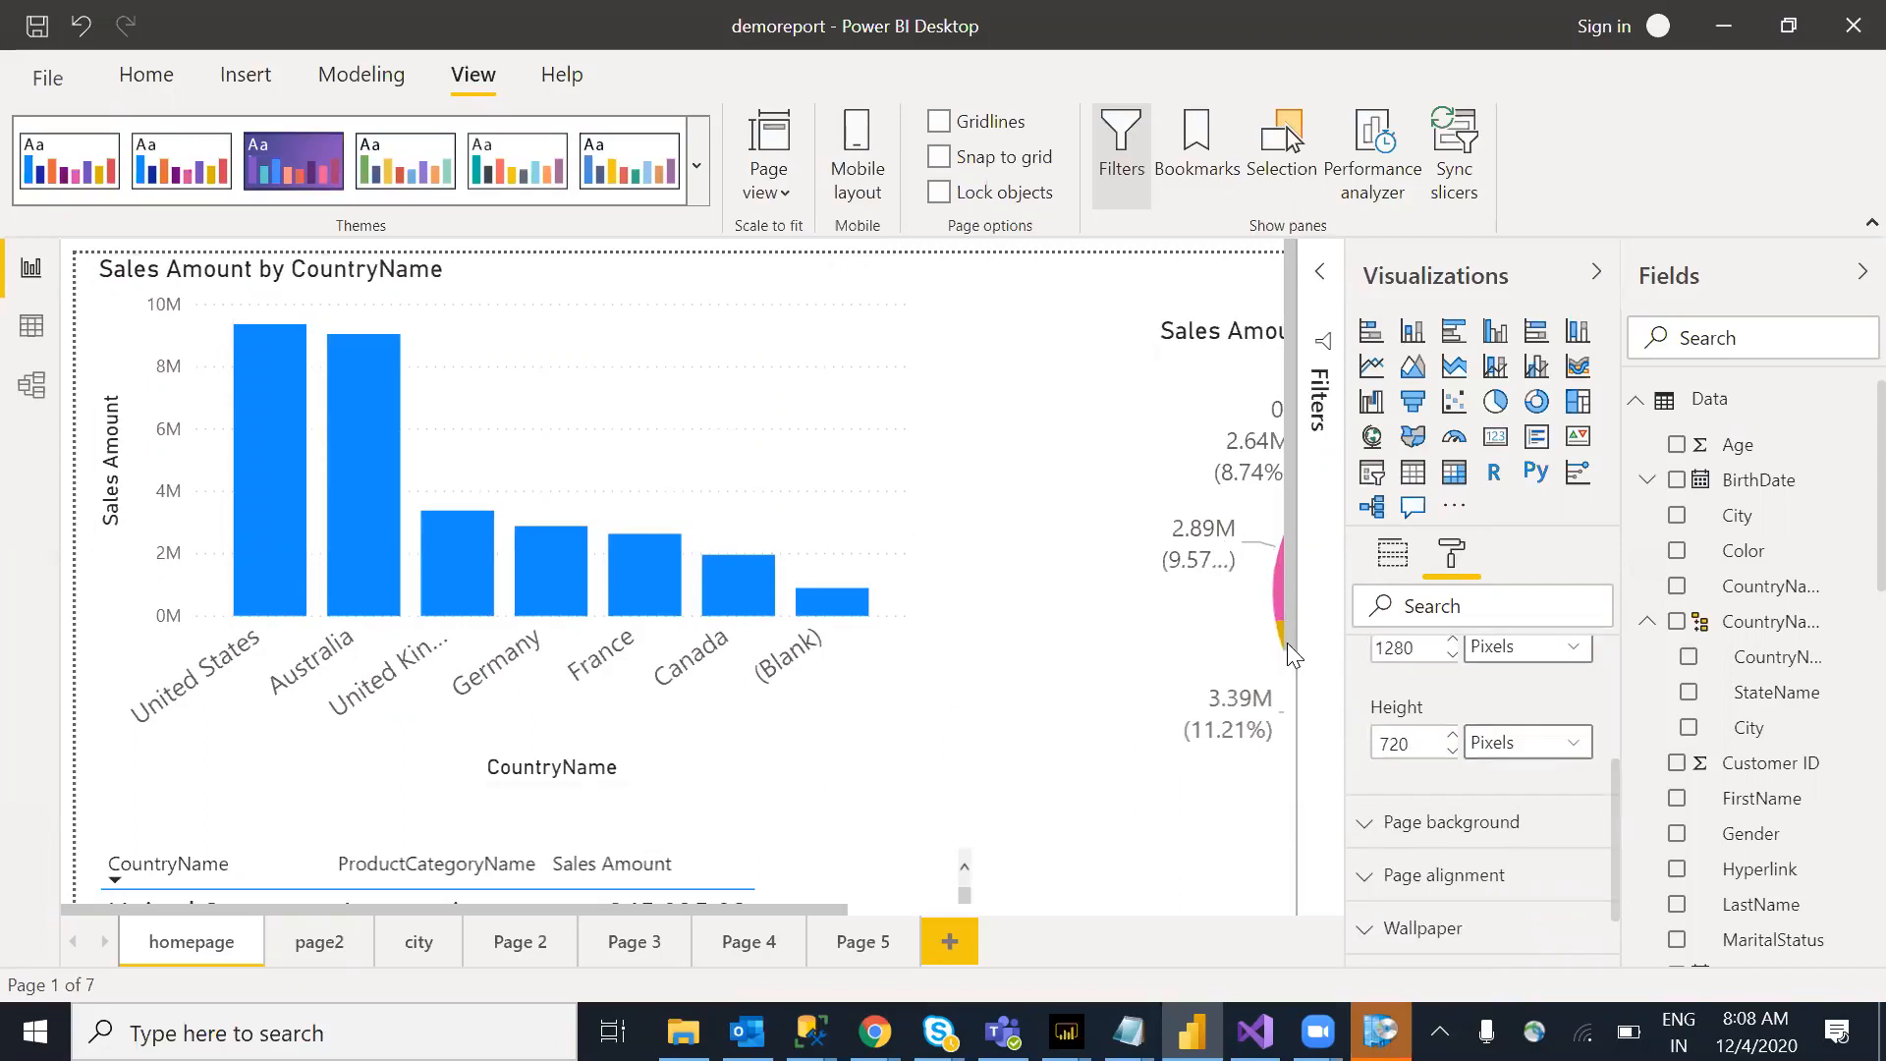
scroll(1283, 776, "down", 3)
left_click_drag(798, 909, 489, 913)
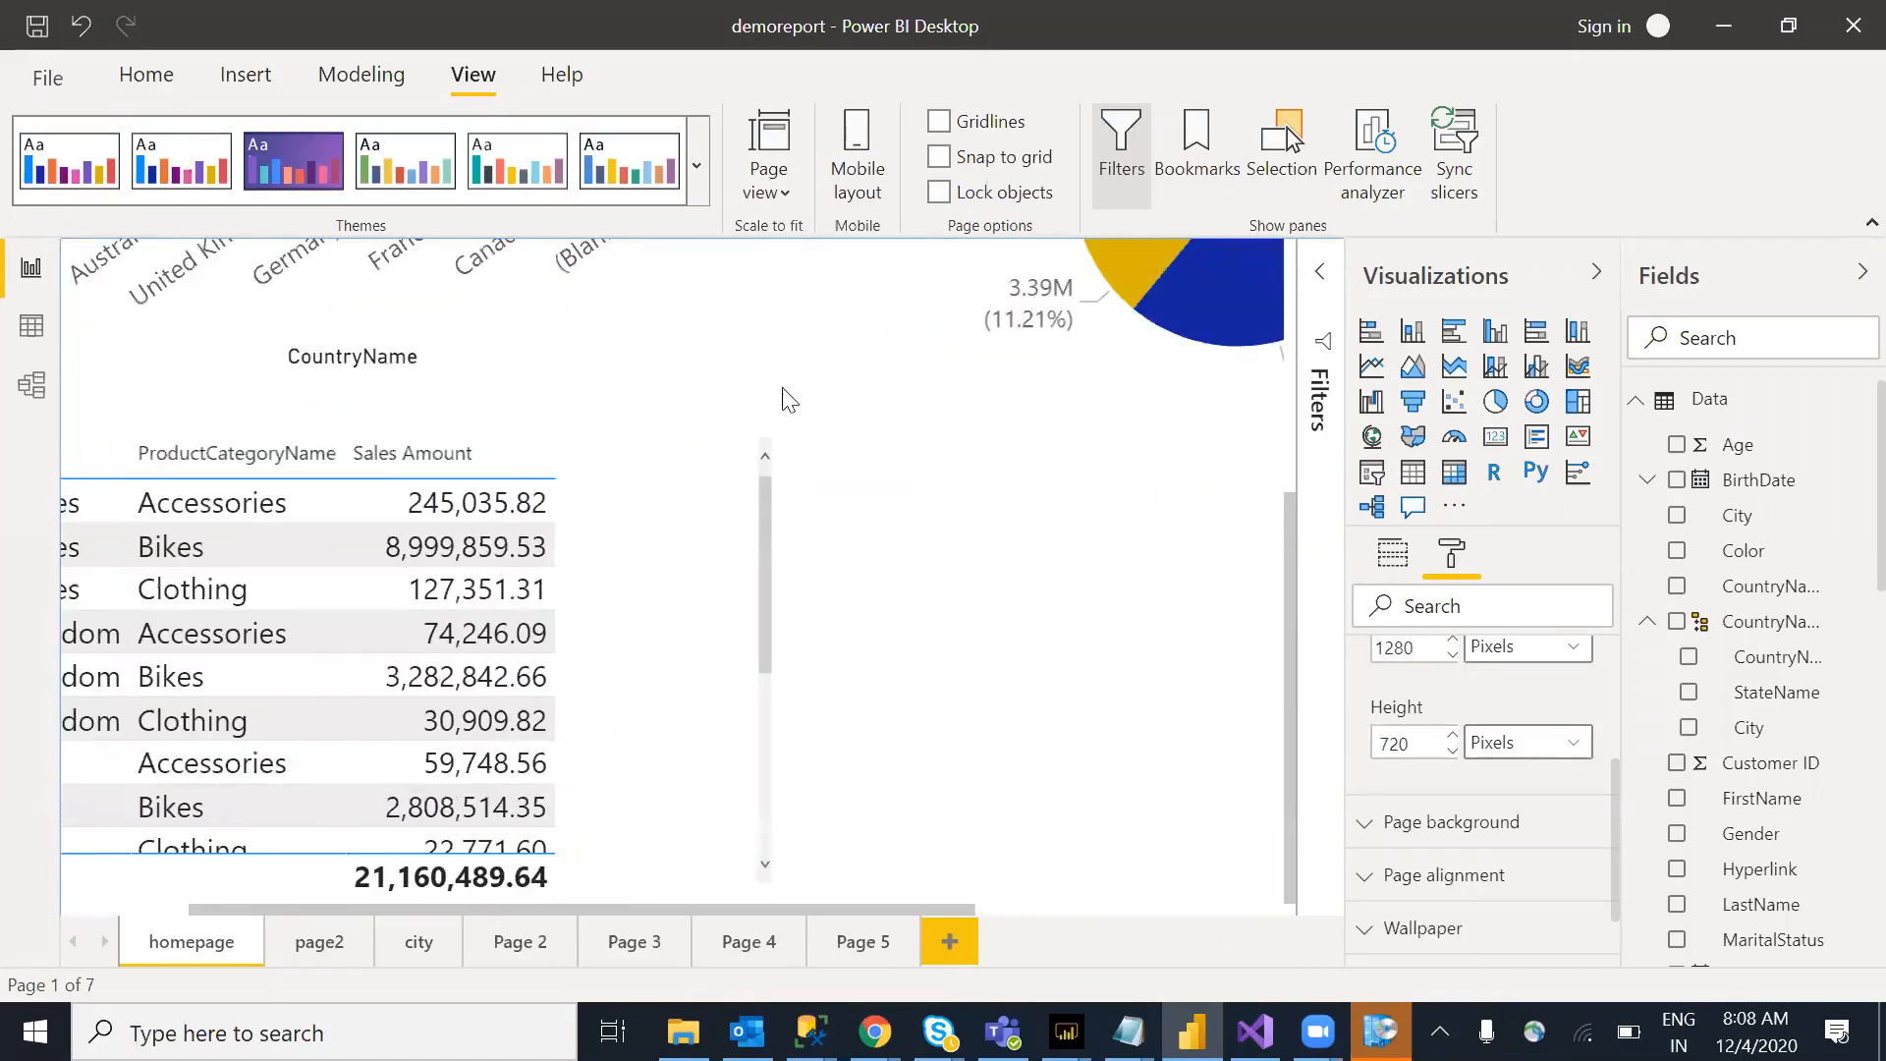
Step: Try the Fit to page view on the homepage and return the page view to Actual size
left_click(782, 194)
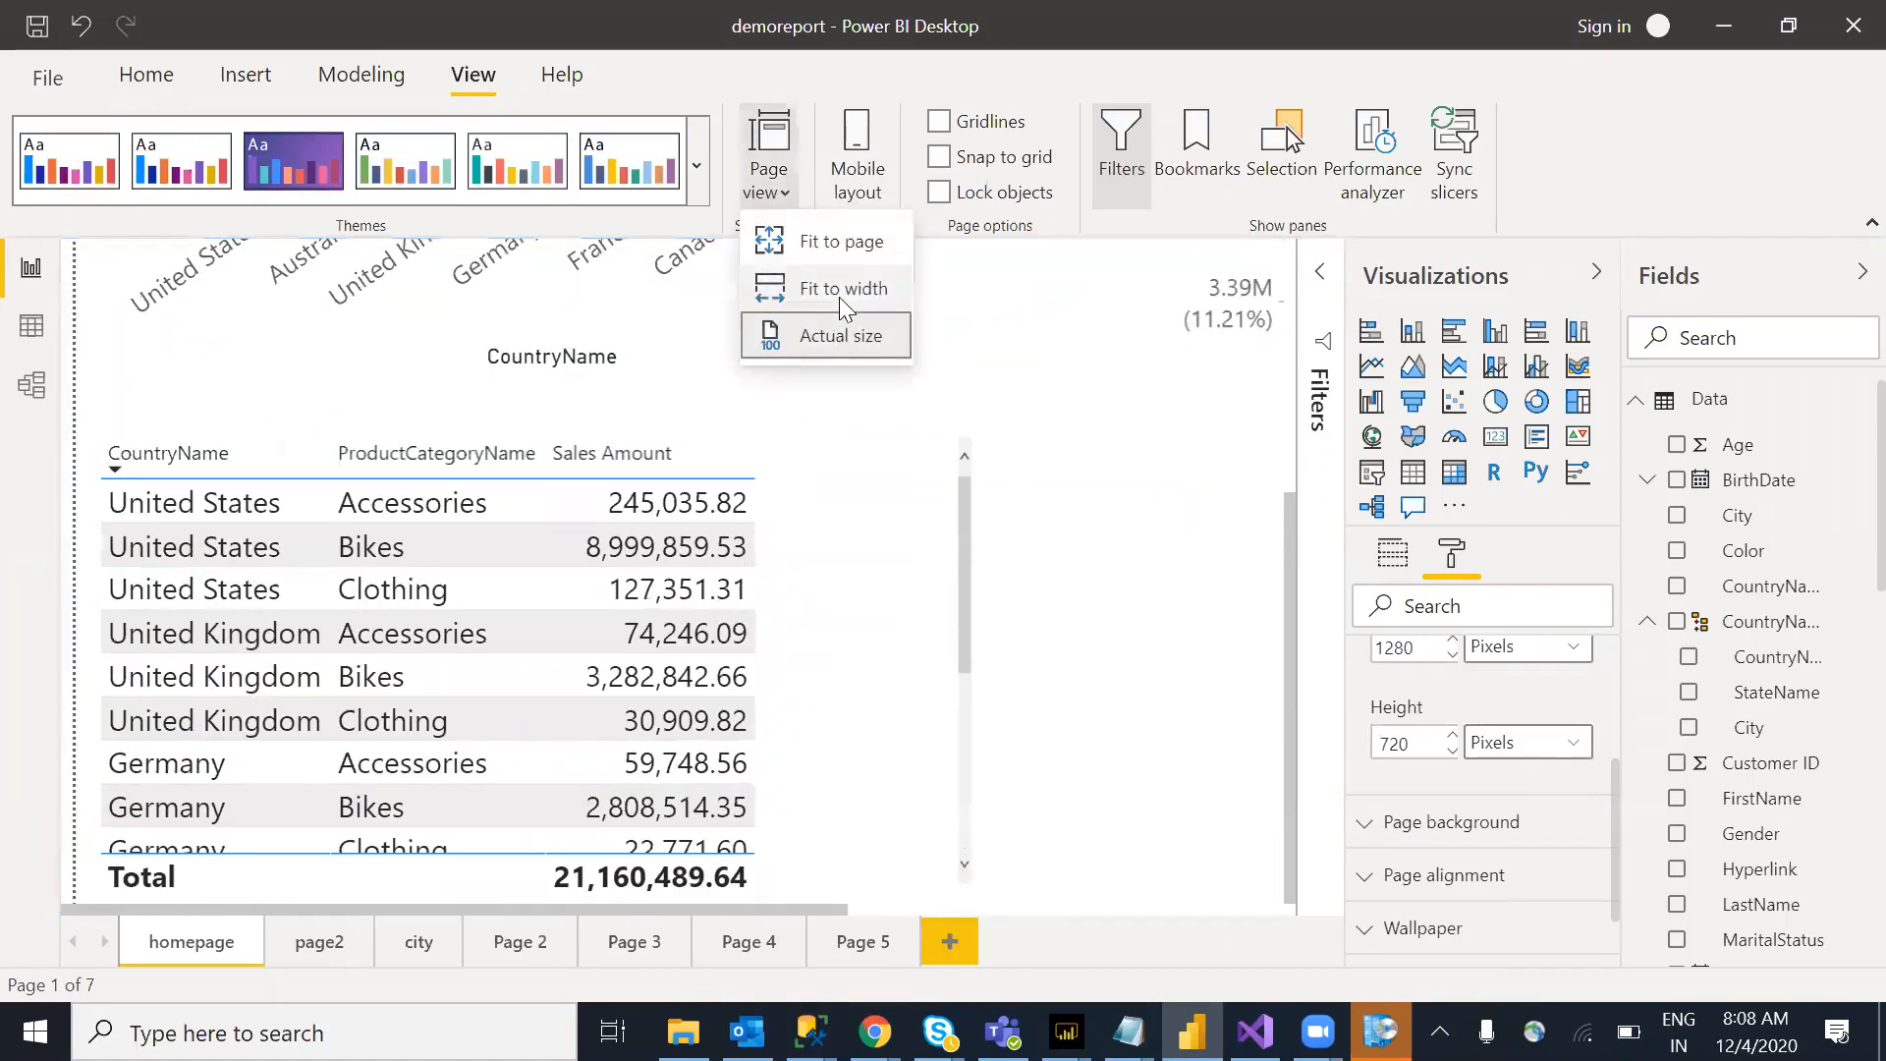
left_click(863, 254)
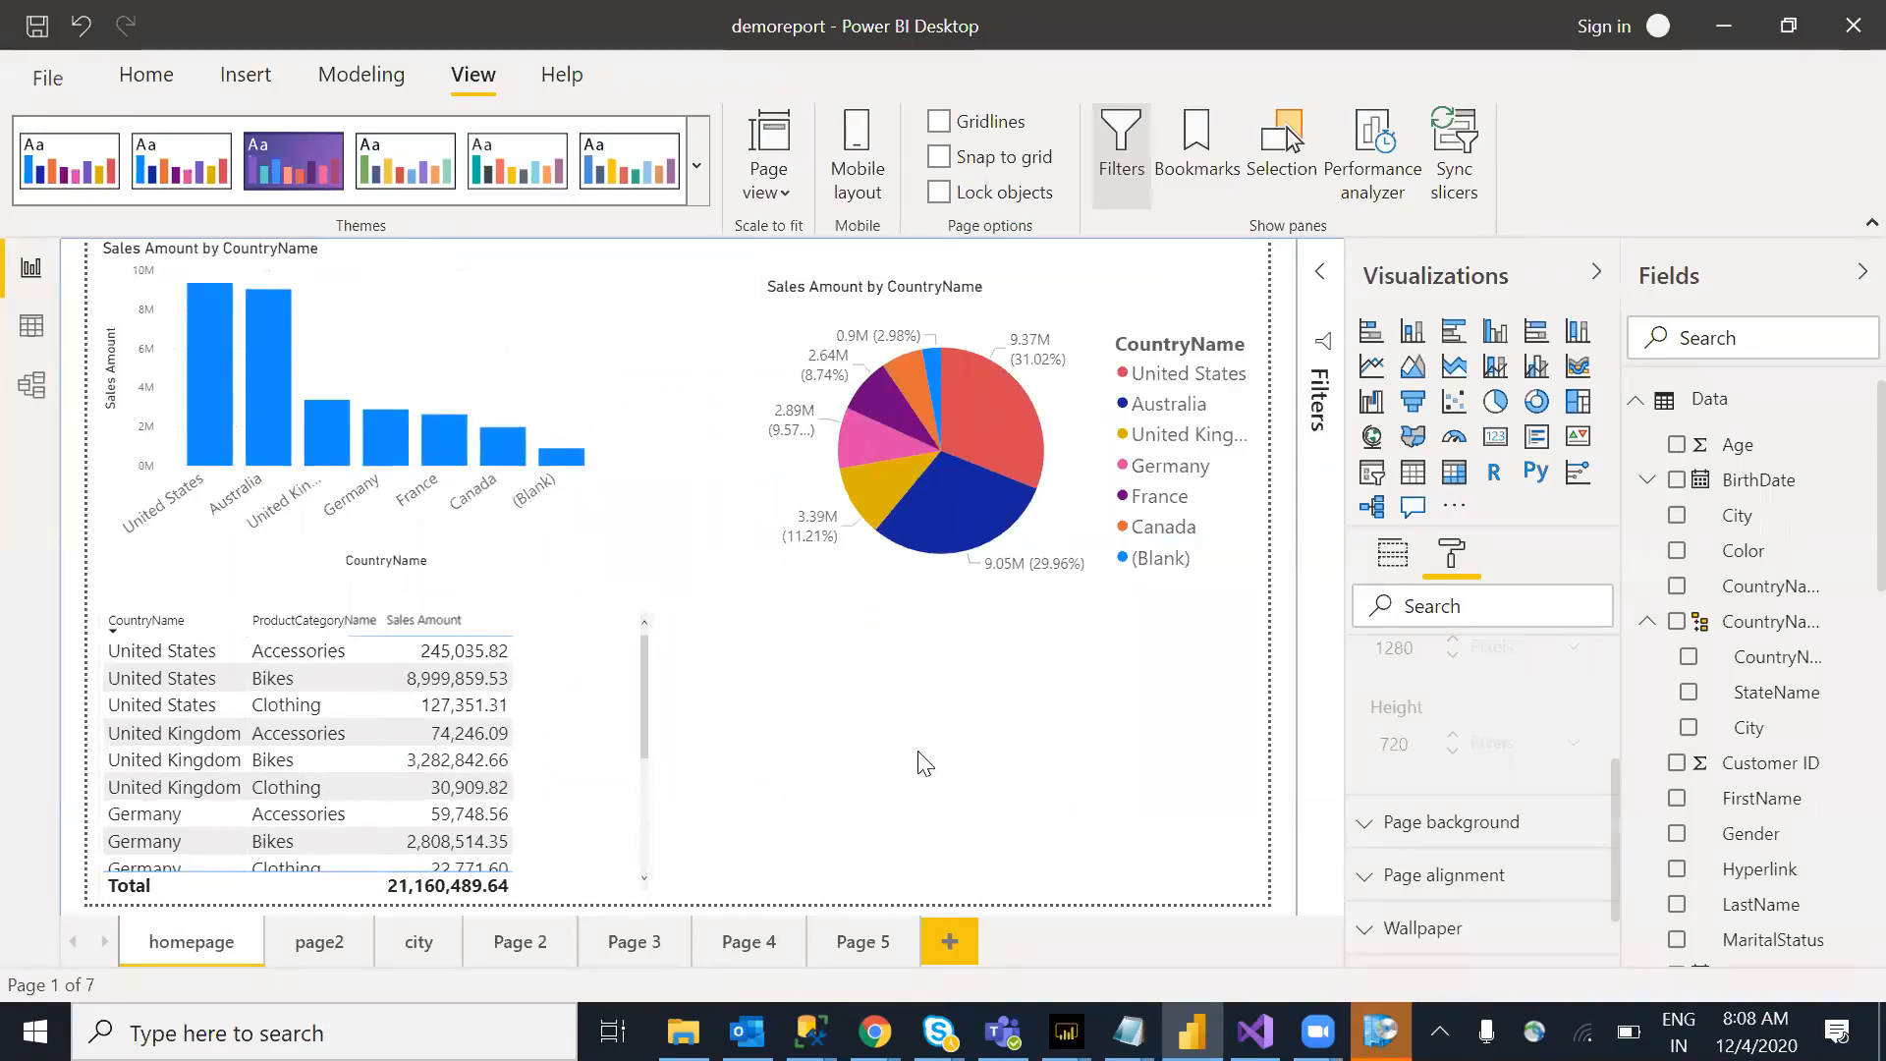
left_click(768, 197)
left_click(825, 340)
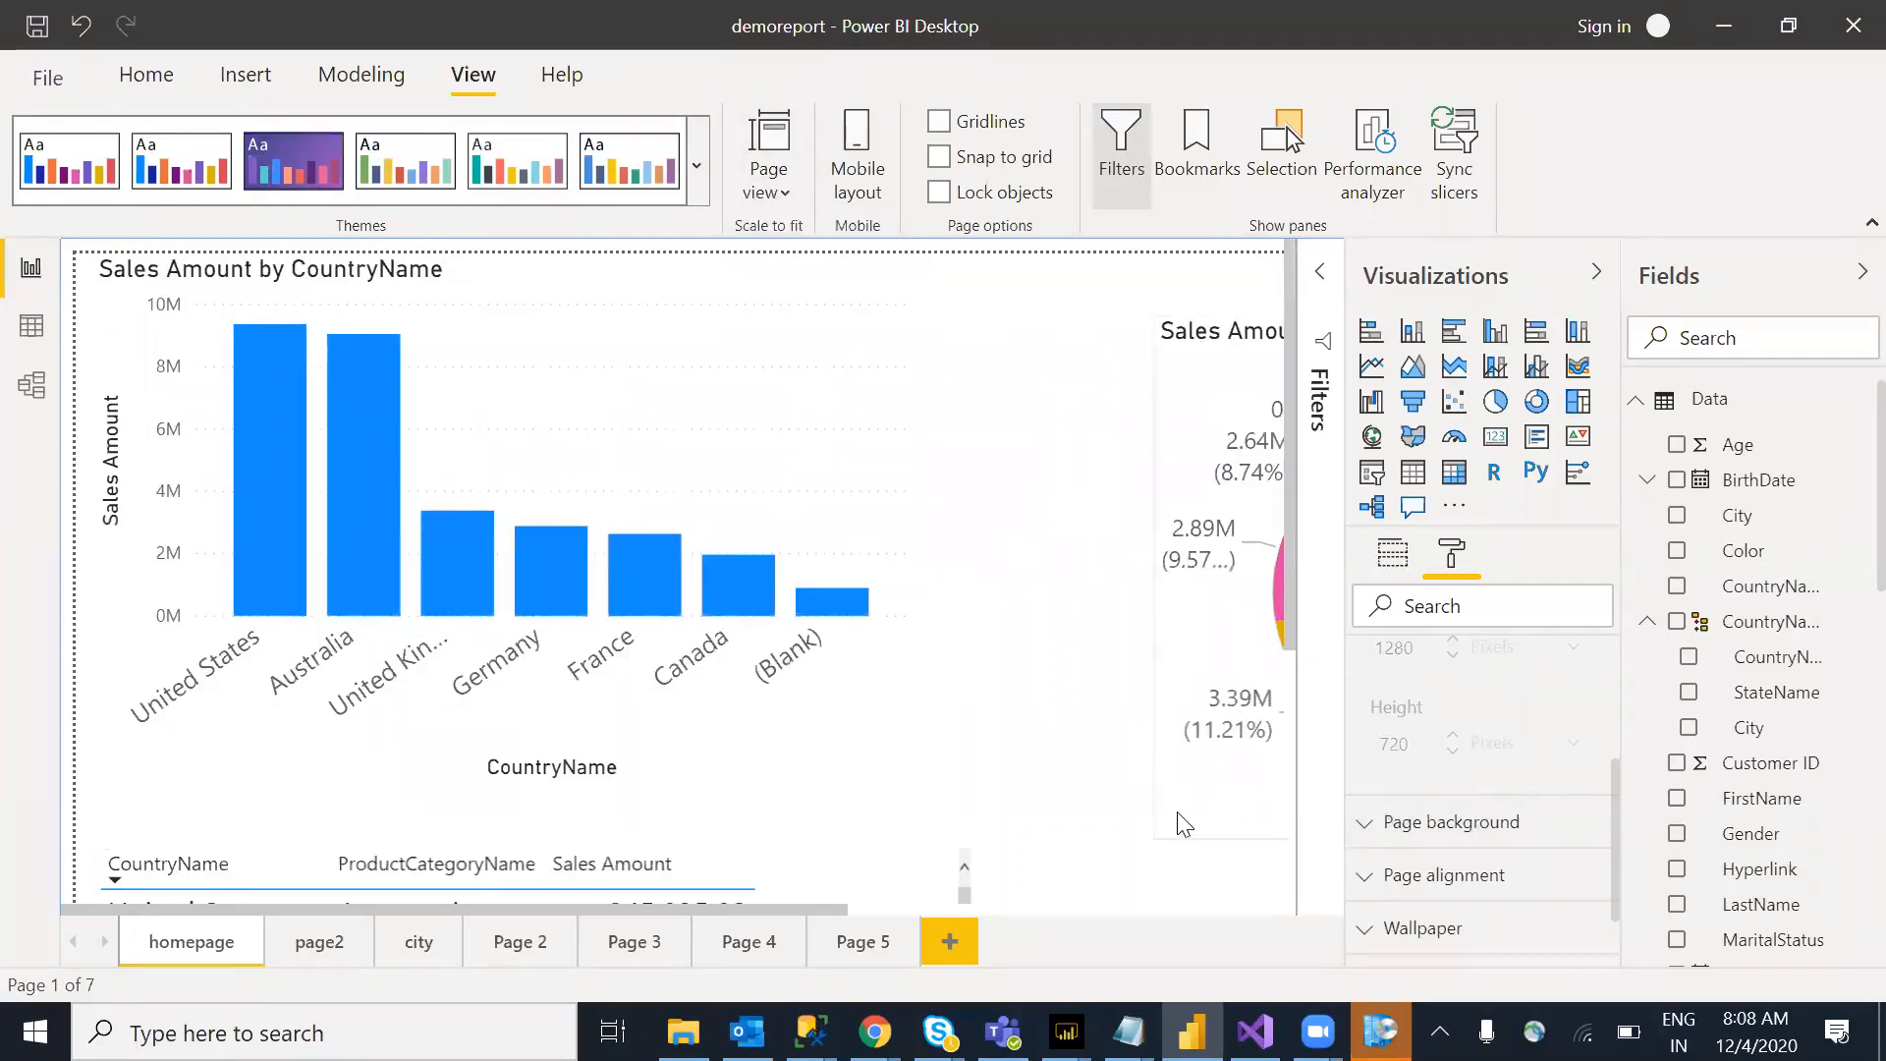
Step: Review the available page size types for the homepage and set the page view to Fit to page
left_click(1393, 552)
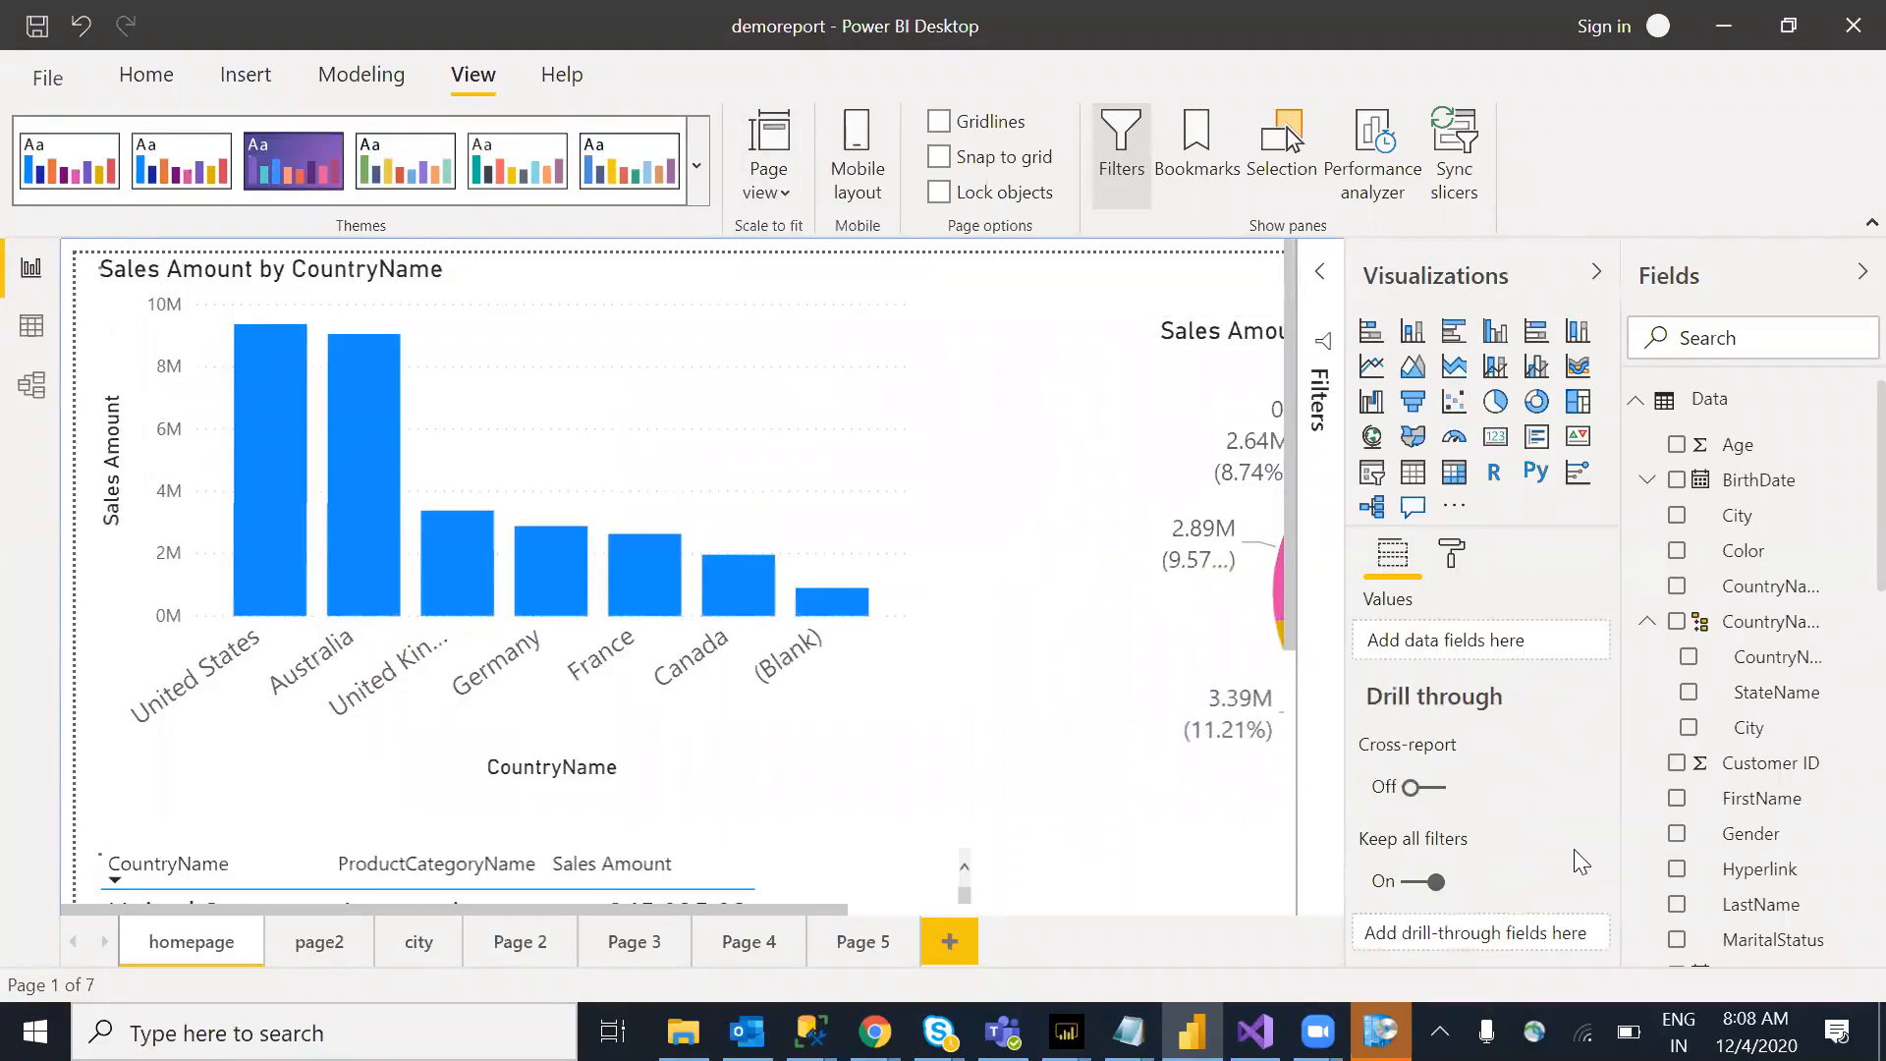
left_click(1451, 554)
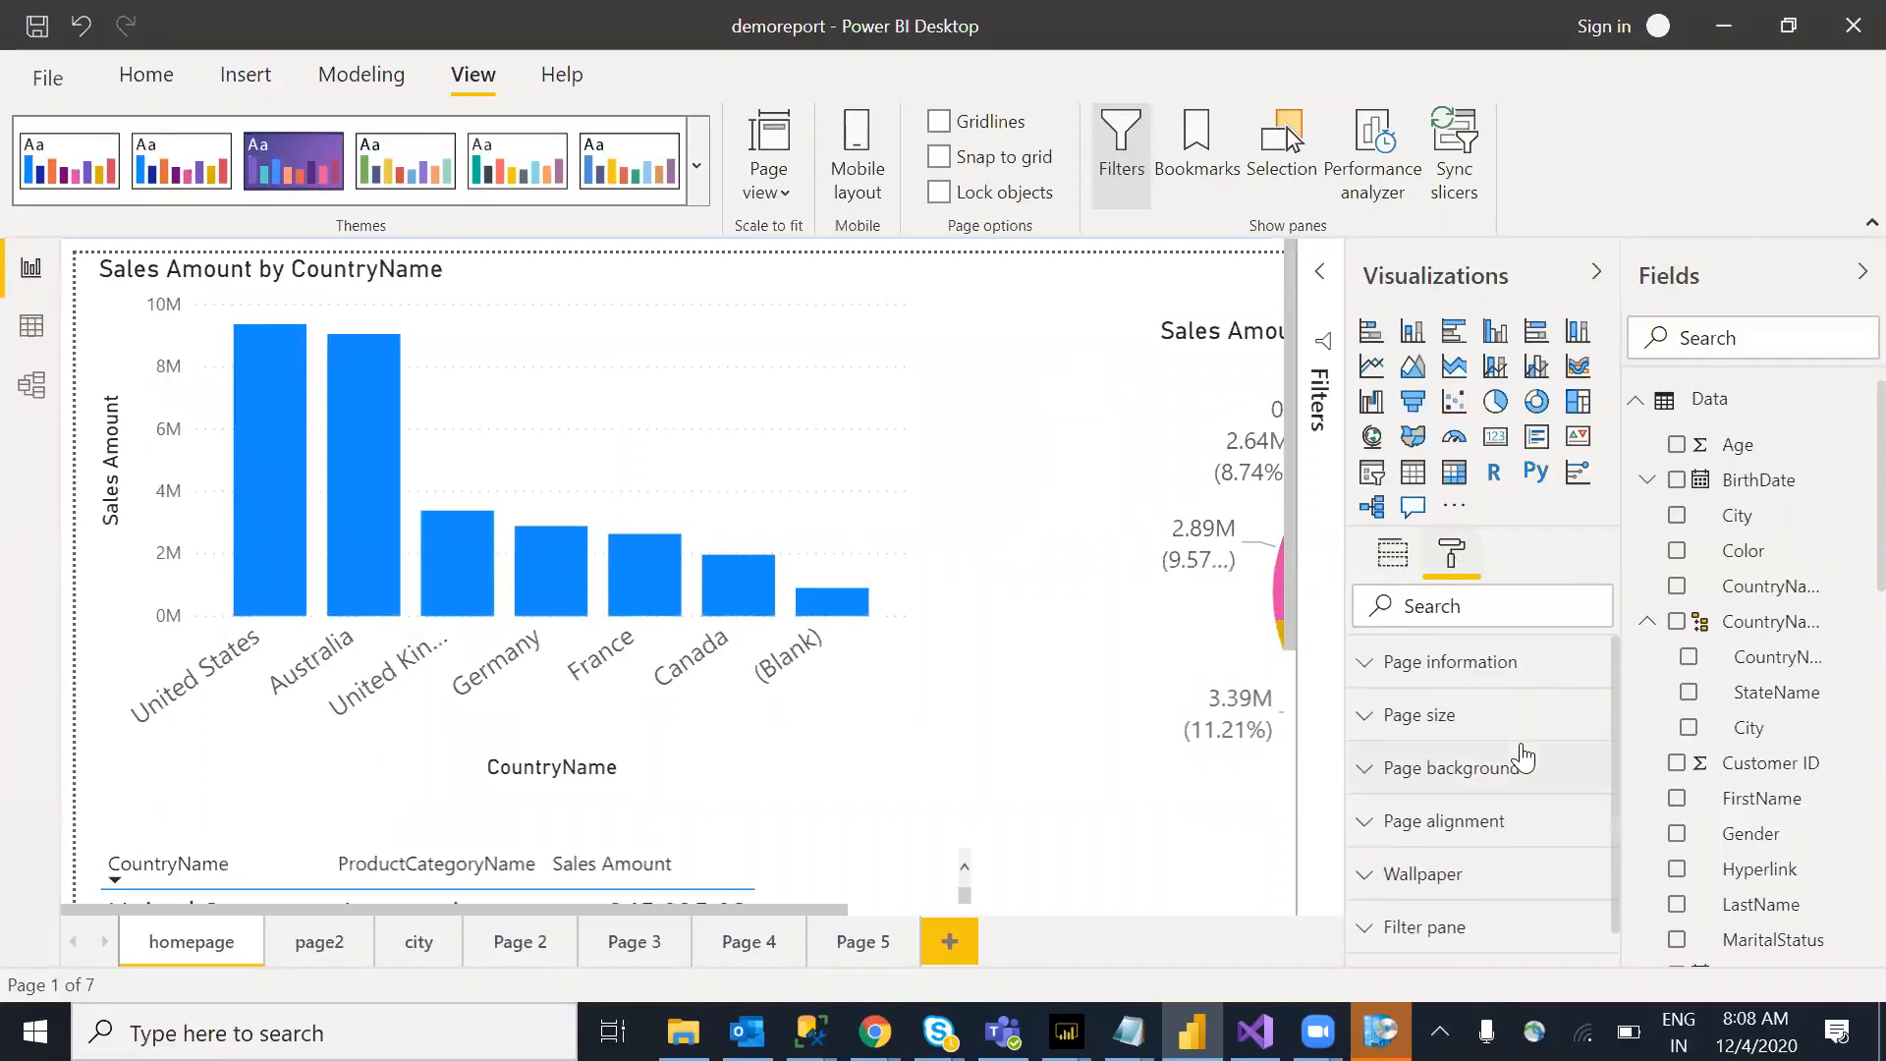
left_click(1462, 717)
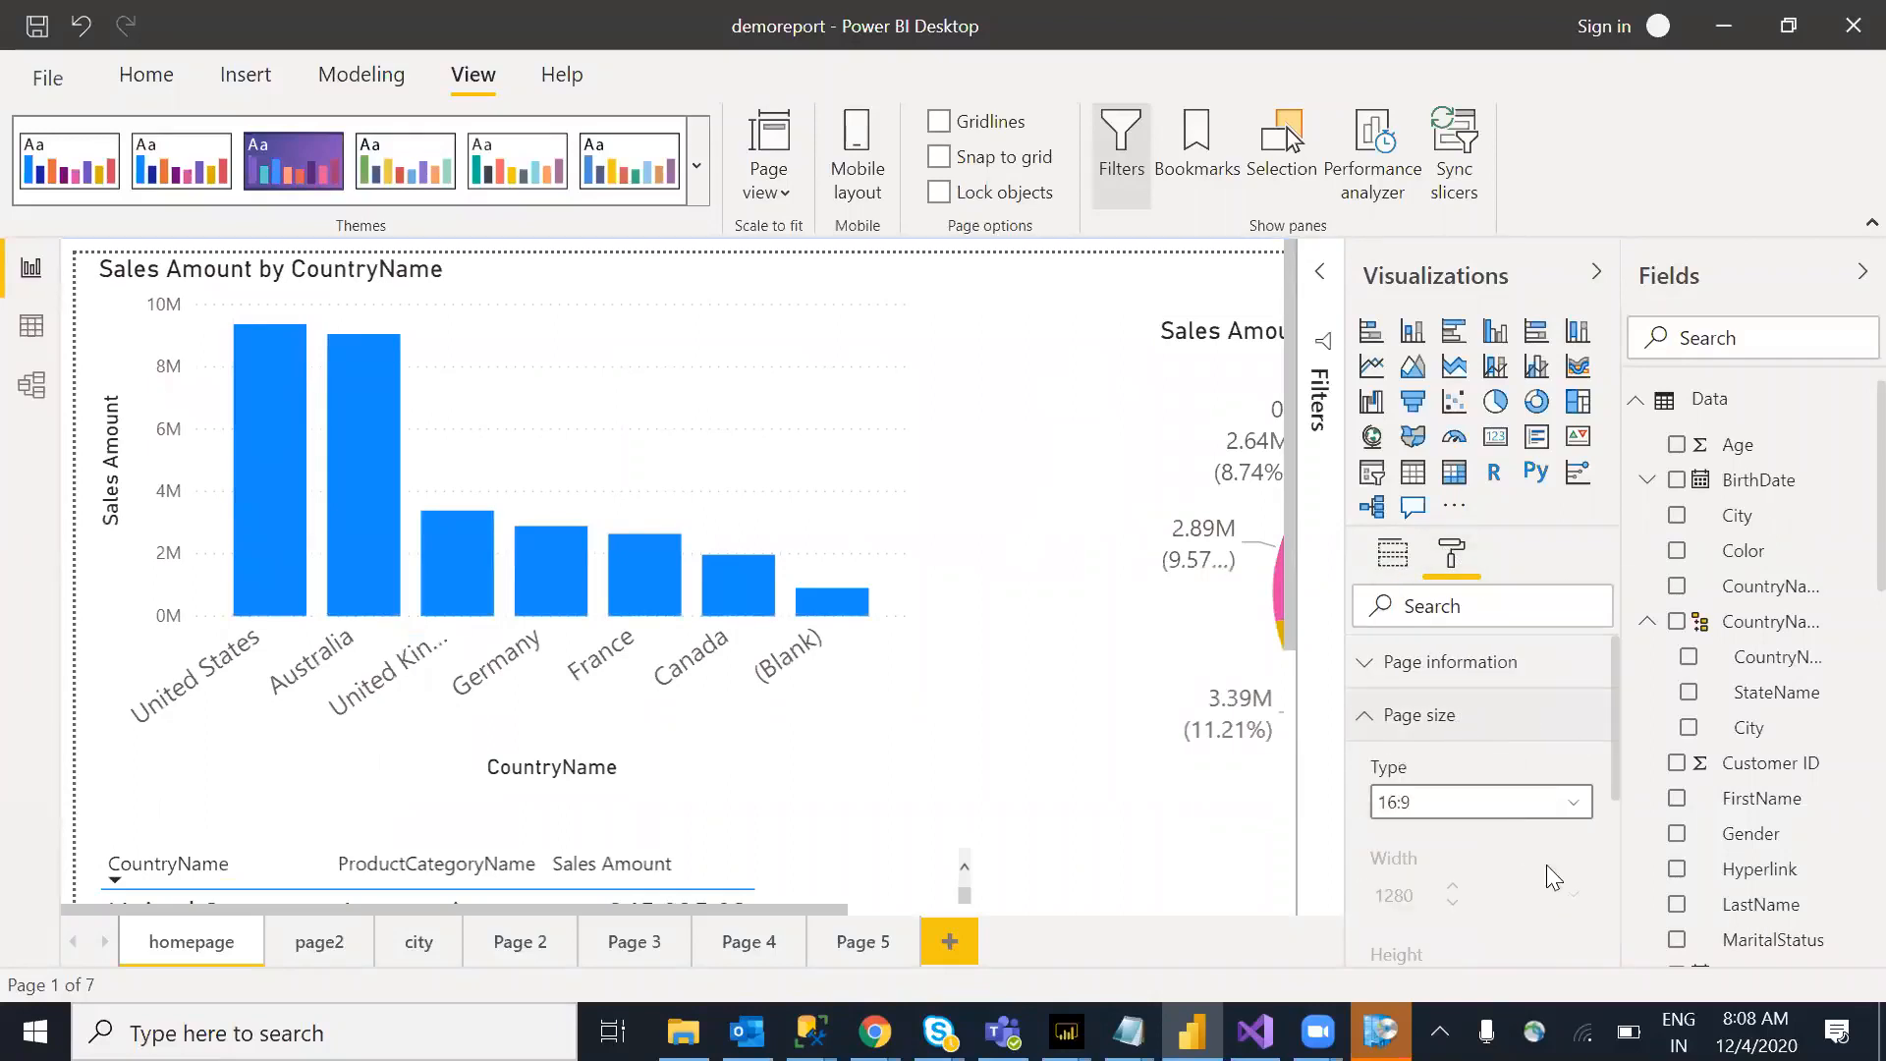
left_click(1507, 804)
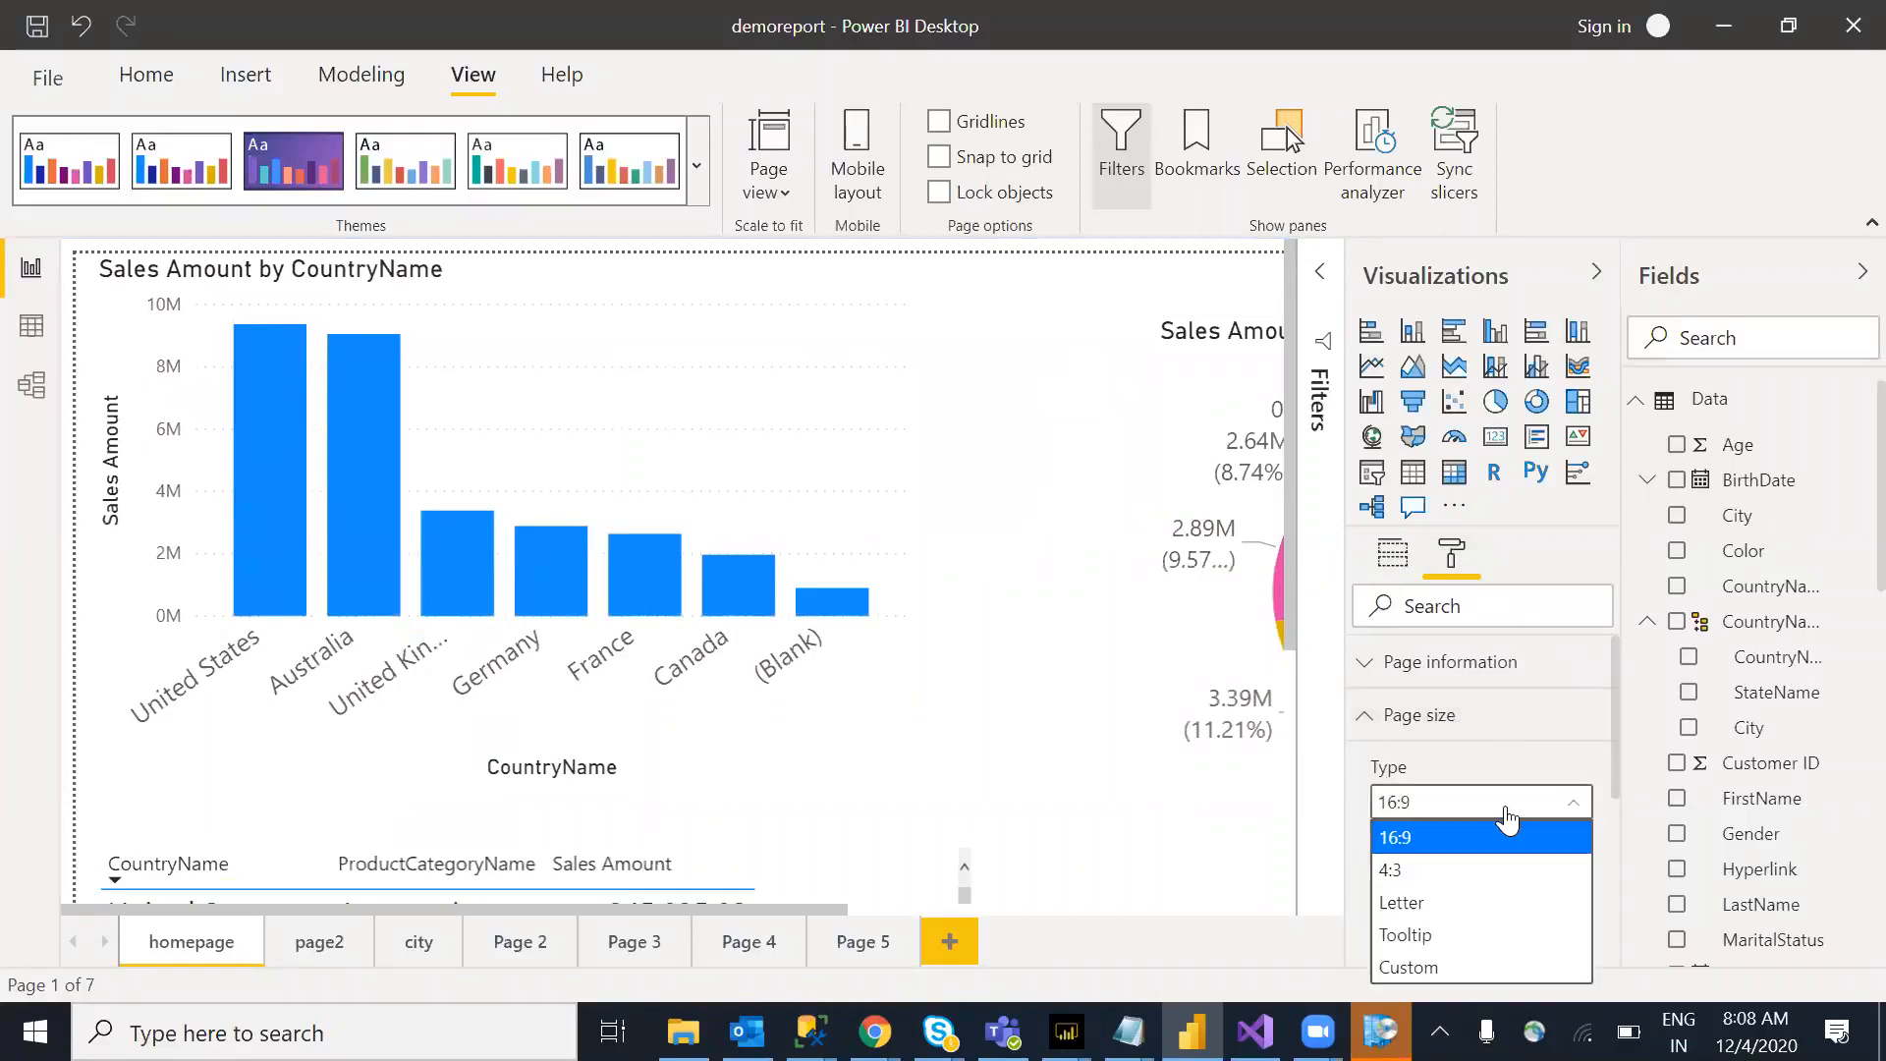
left_click(1368, 718)
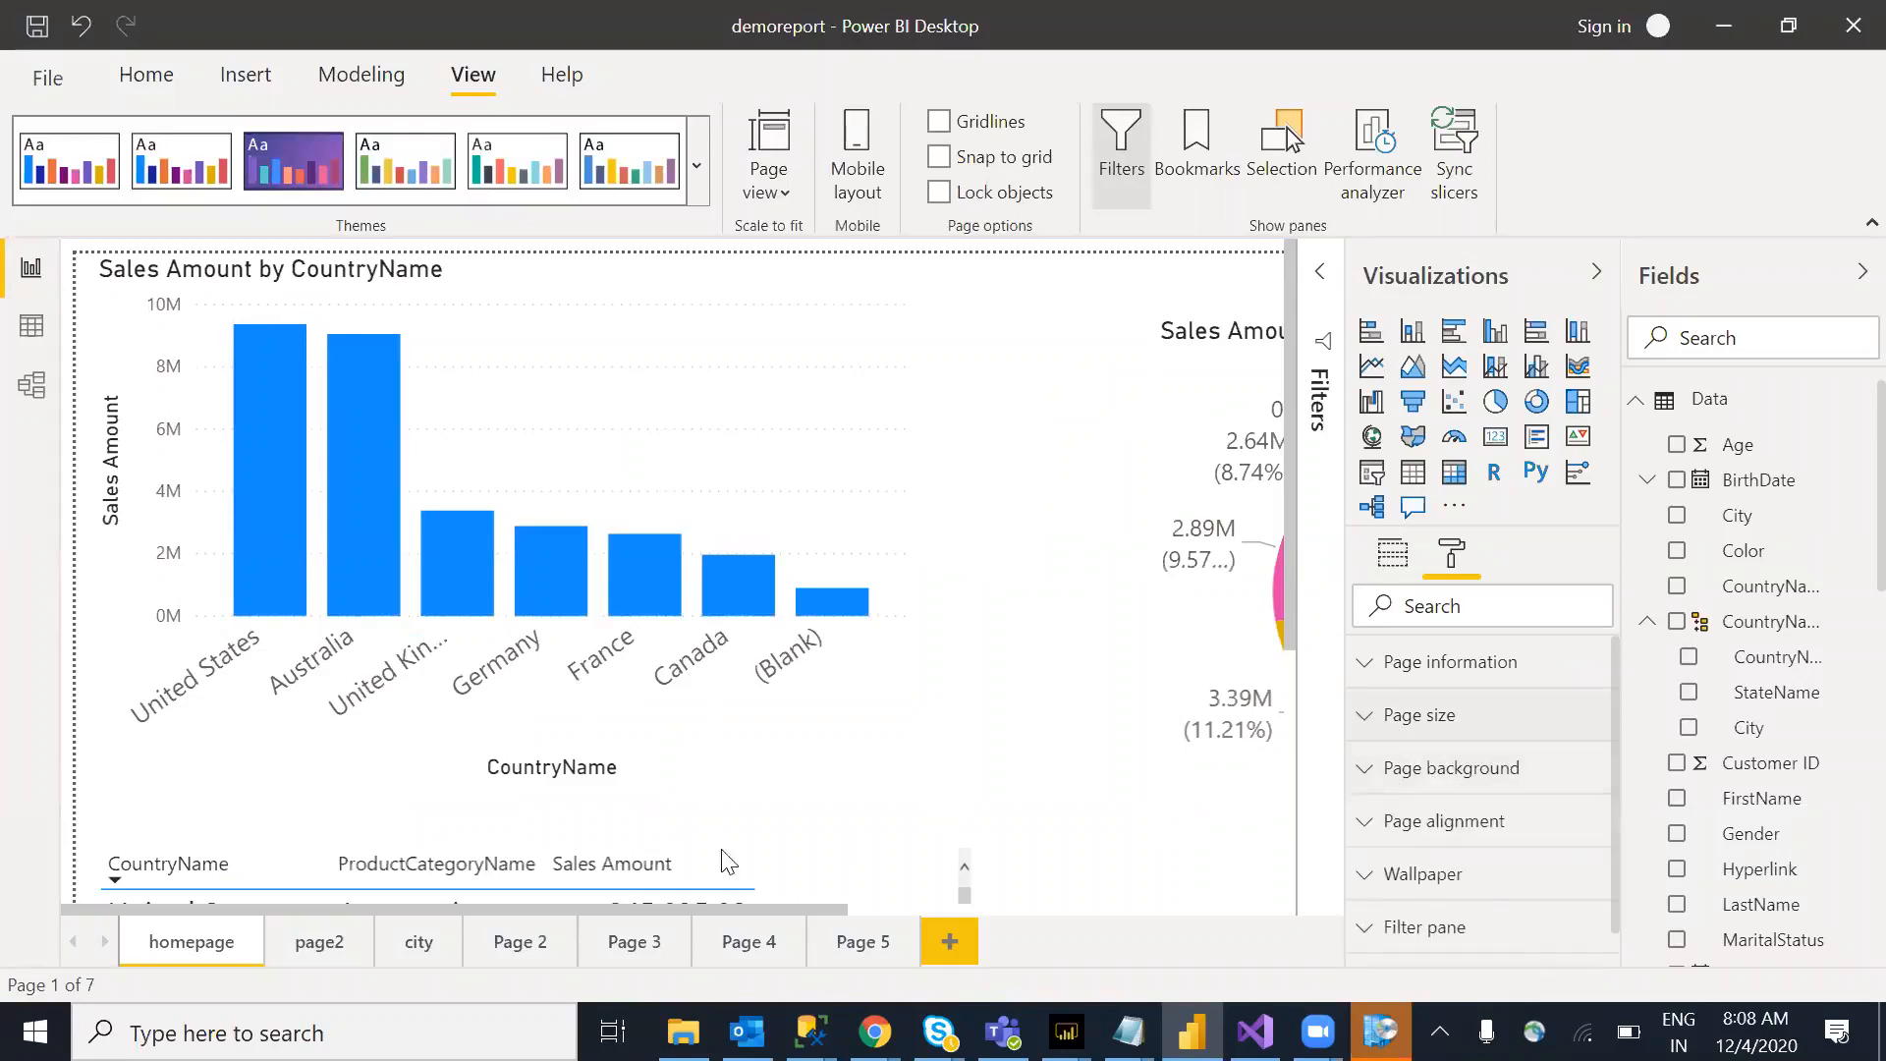
left_click(782, 186)
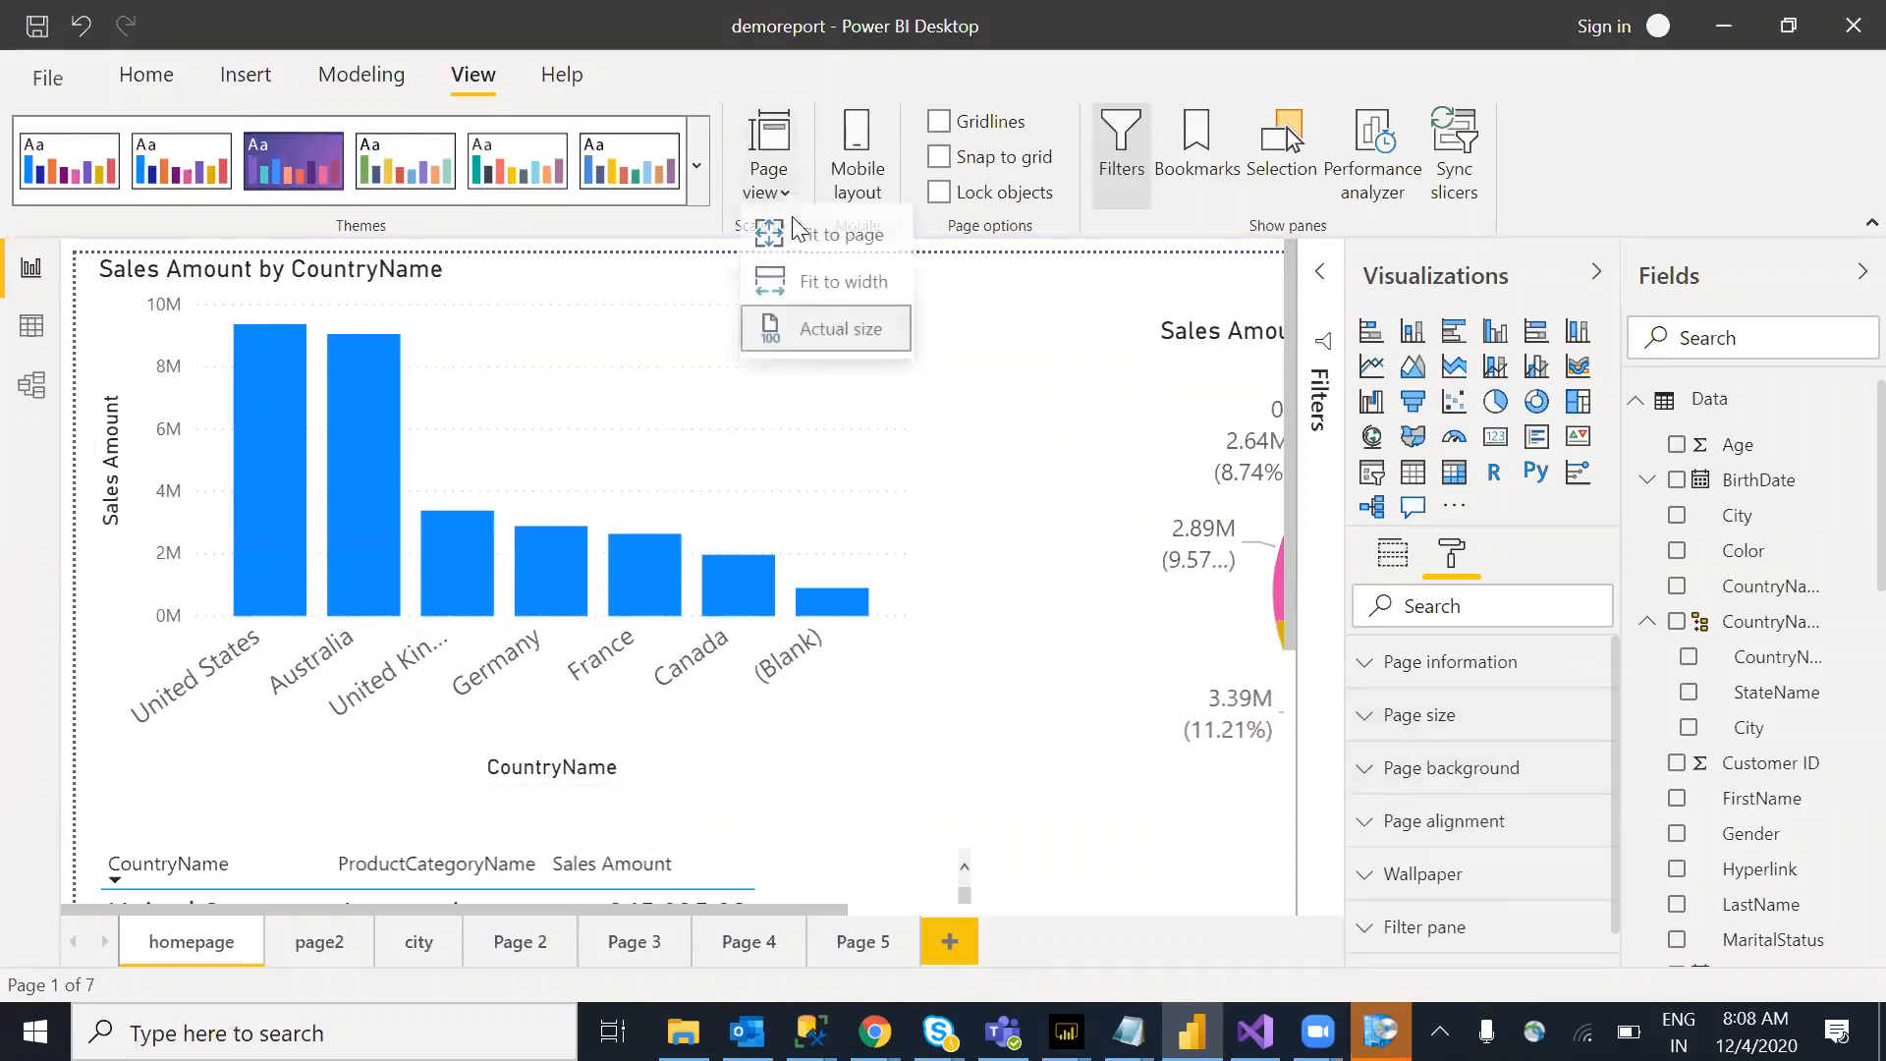
left_click(833, 249)
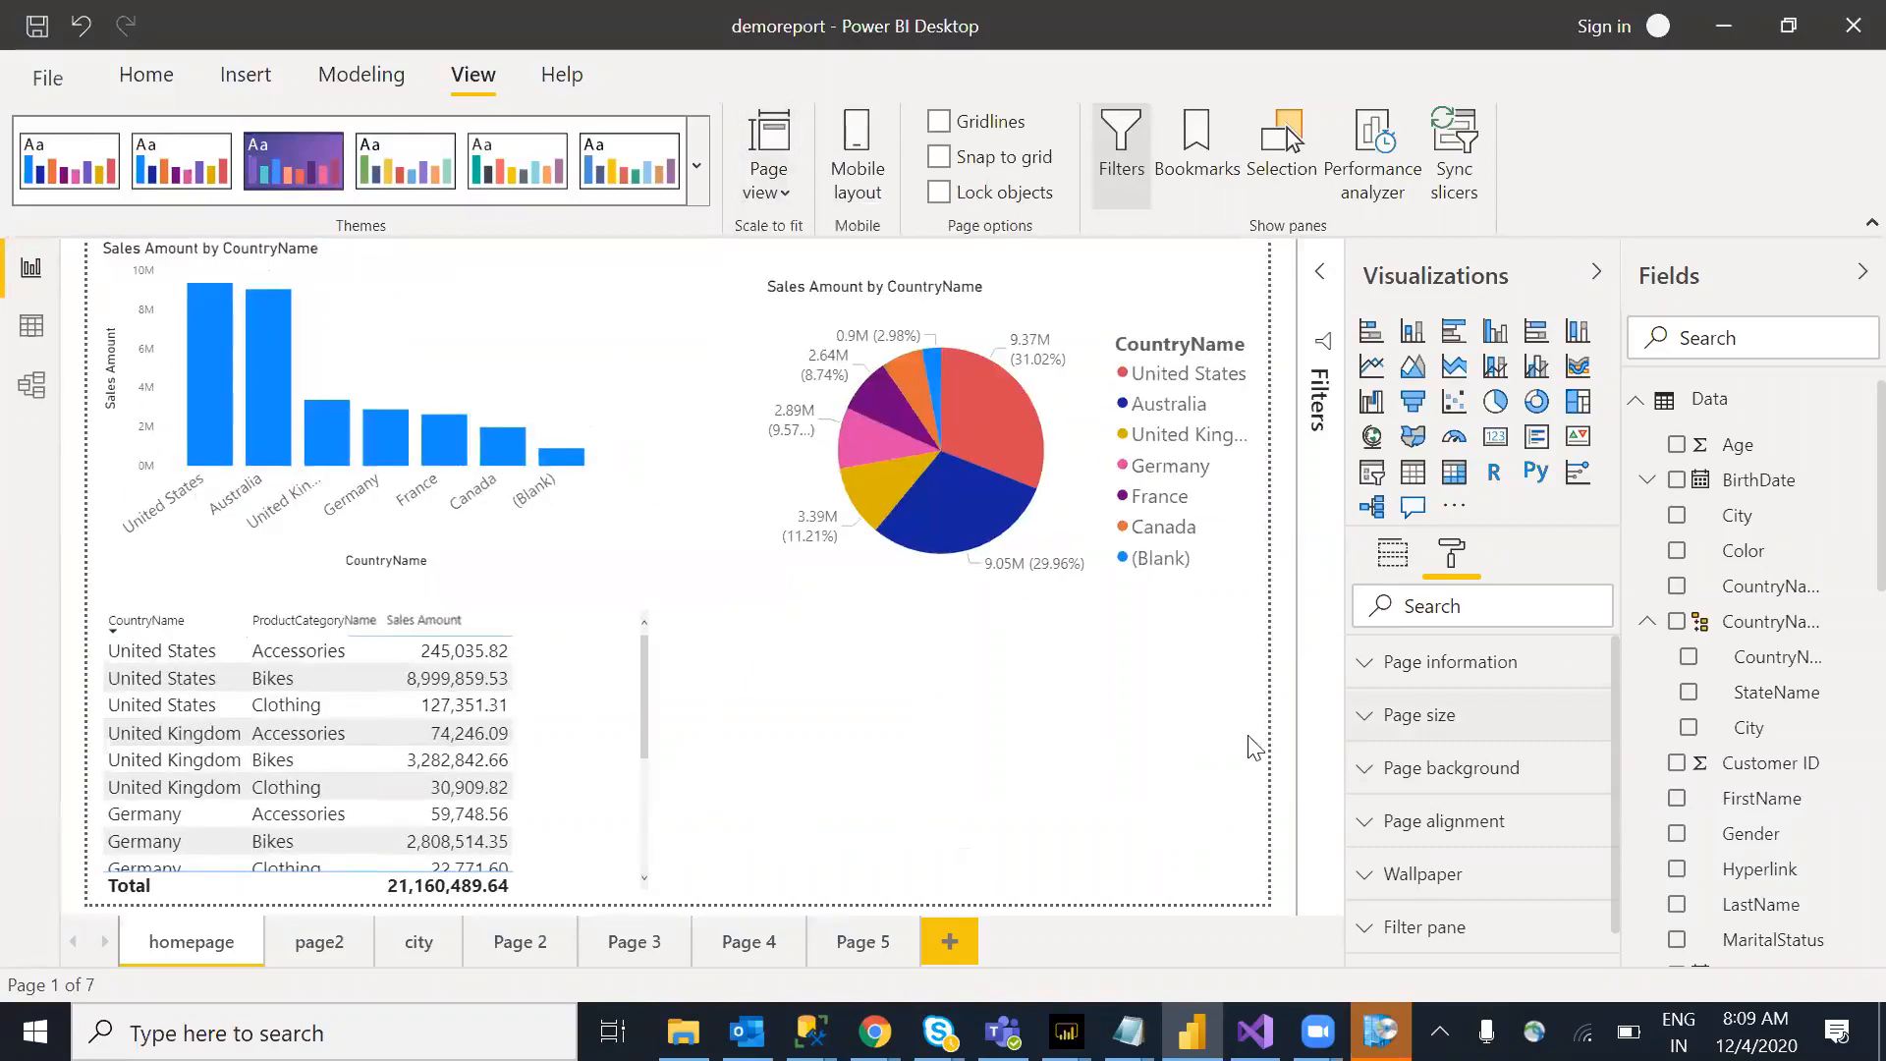
Step: Set the homepage's page background color to a darker shade of the theme blue
left_click(1361, 769)
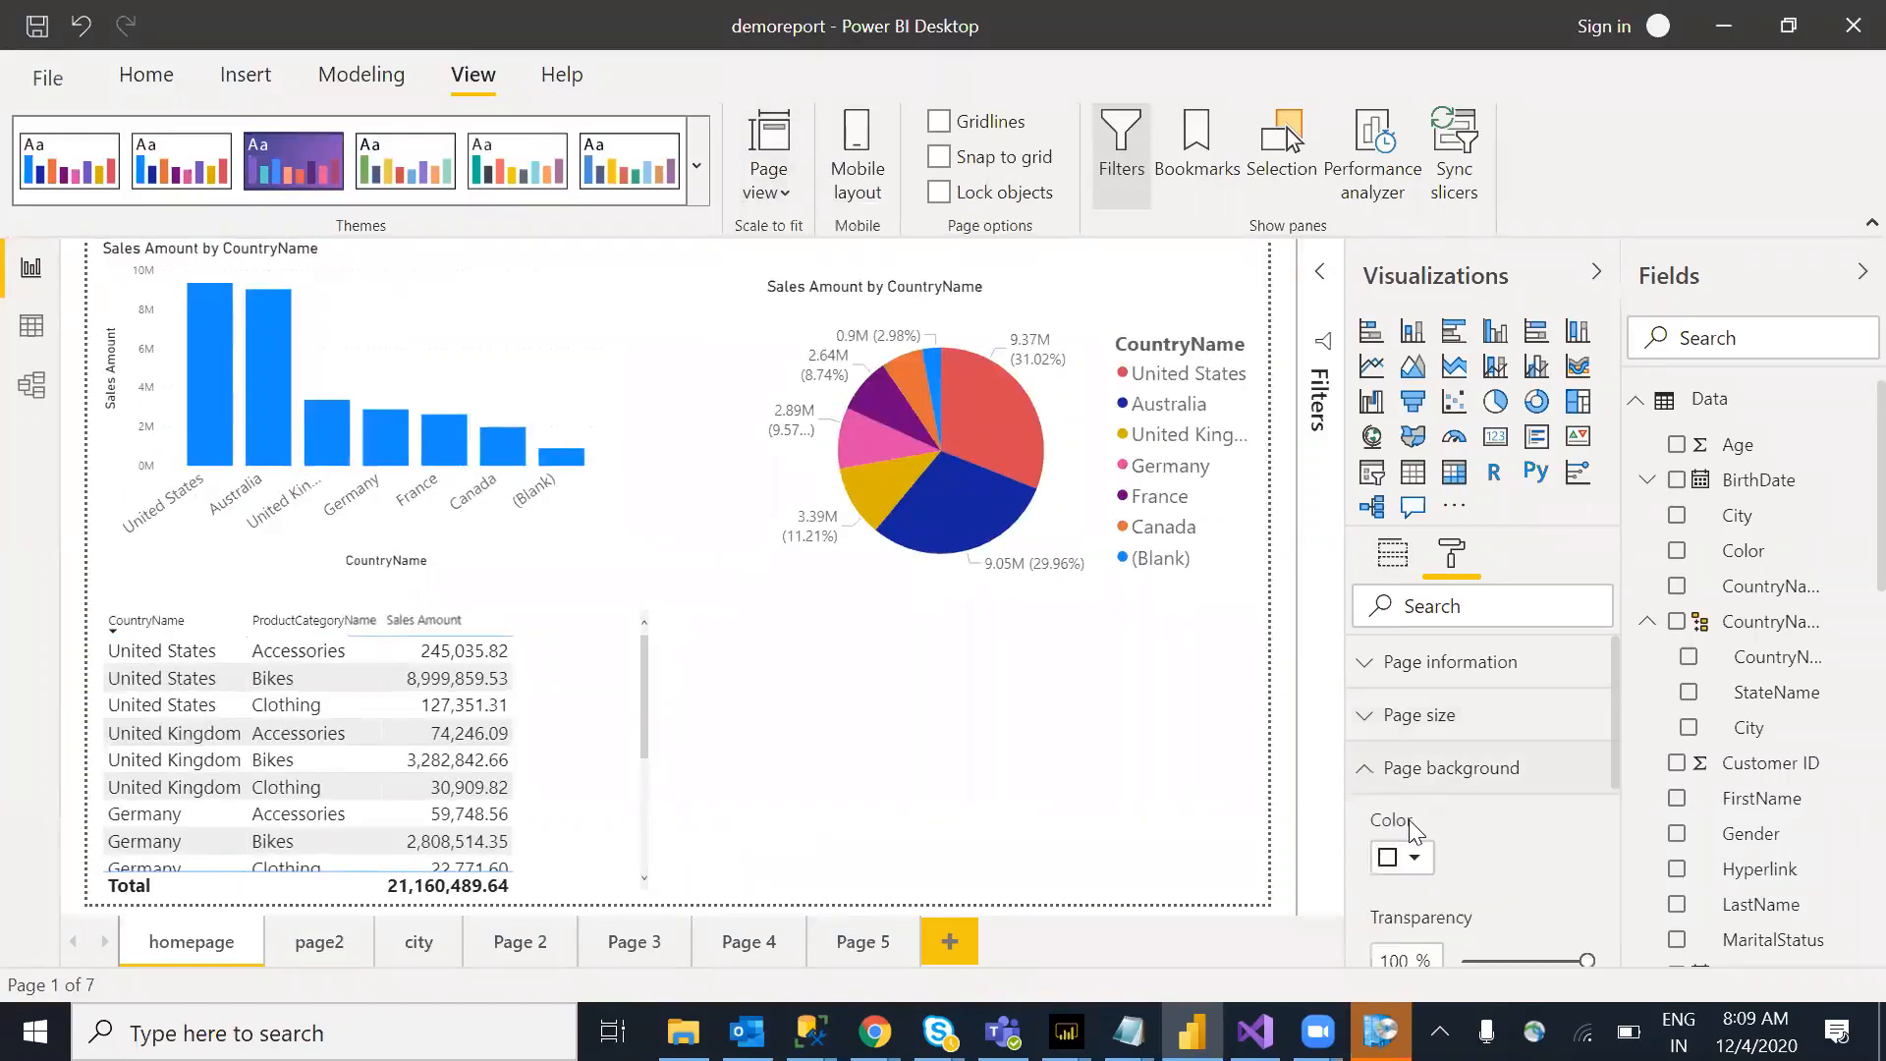
left_click(1415, 858)
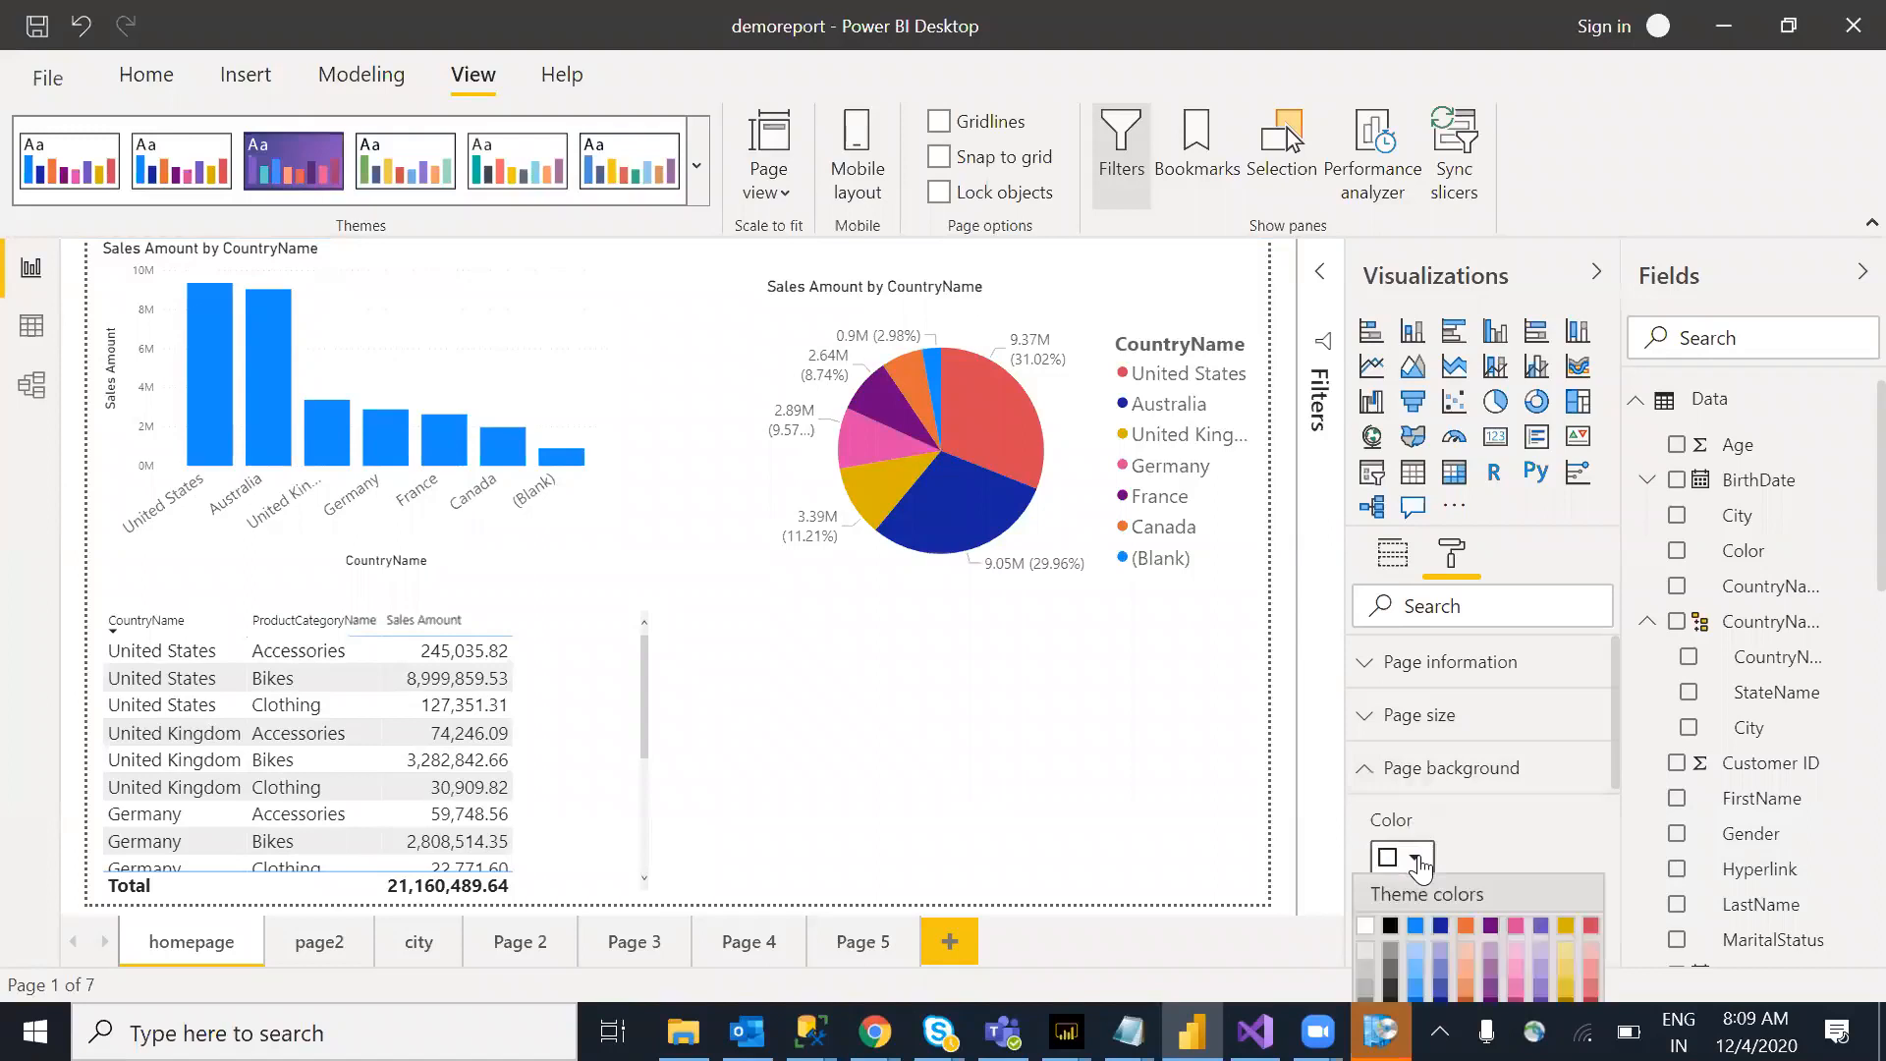
left_click(1619, 753)
scroll(1619, 756, "down", 2)
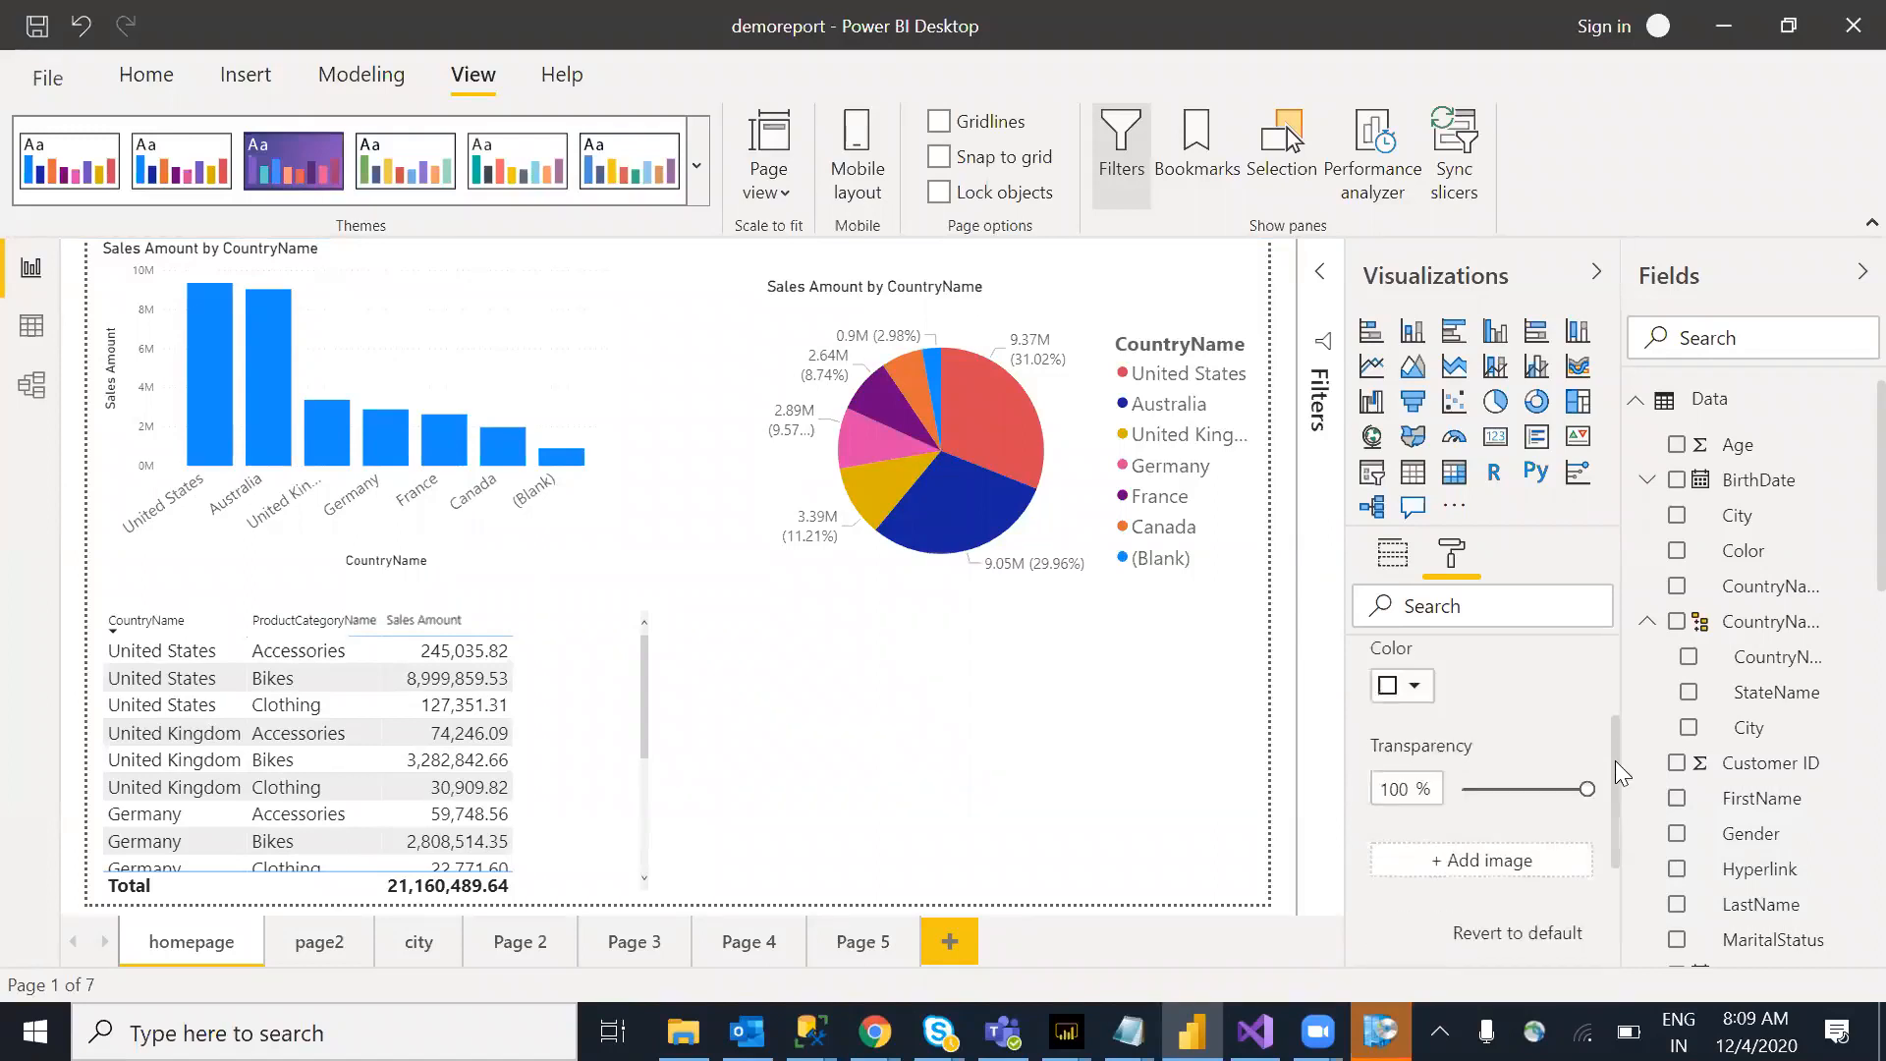
left_click(1416, 688)
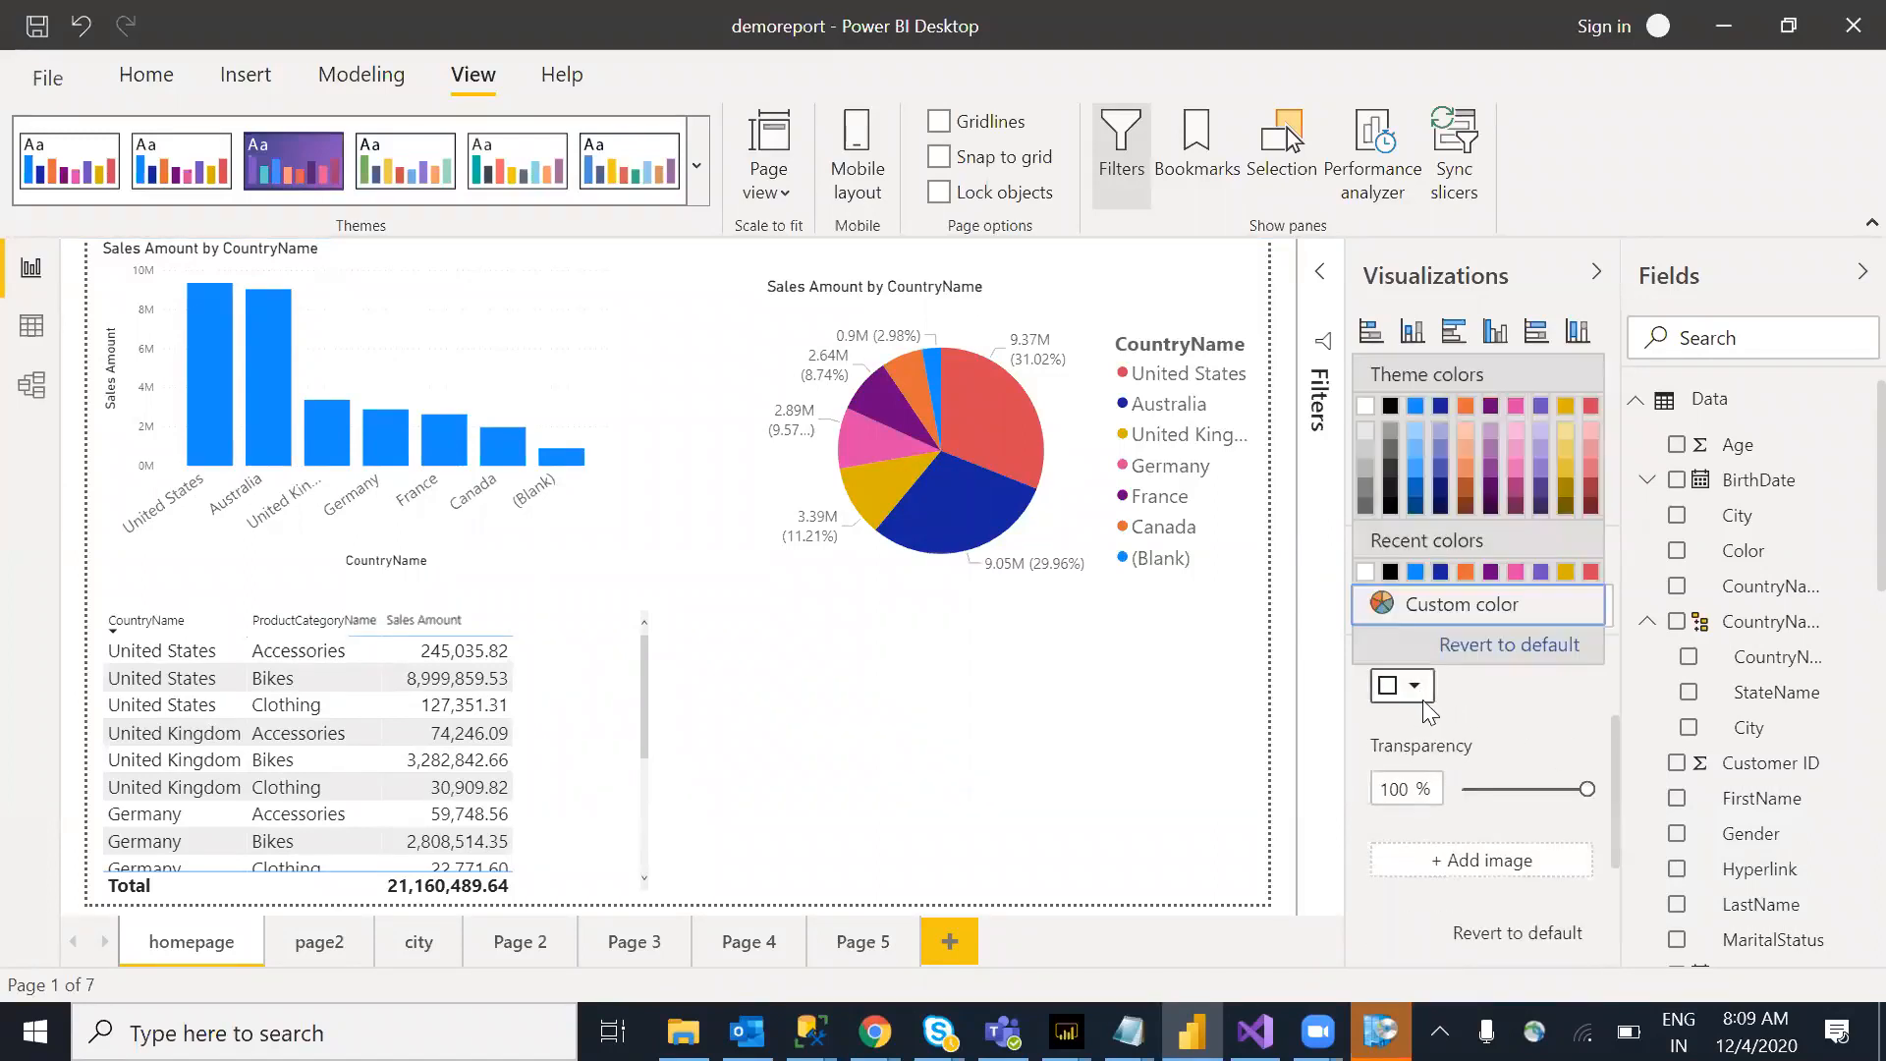
left_click(1419, 486)
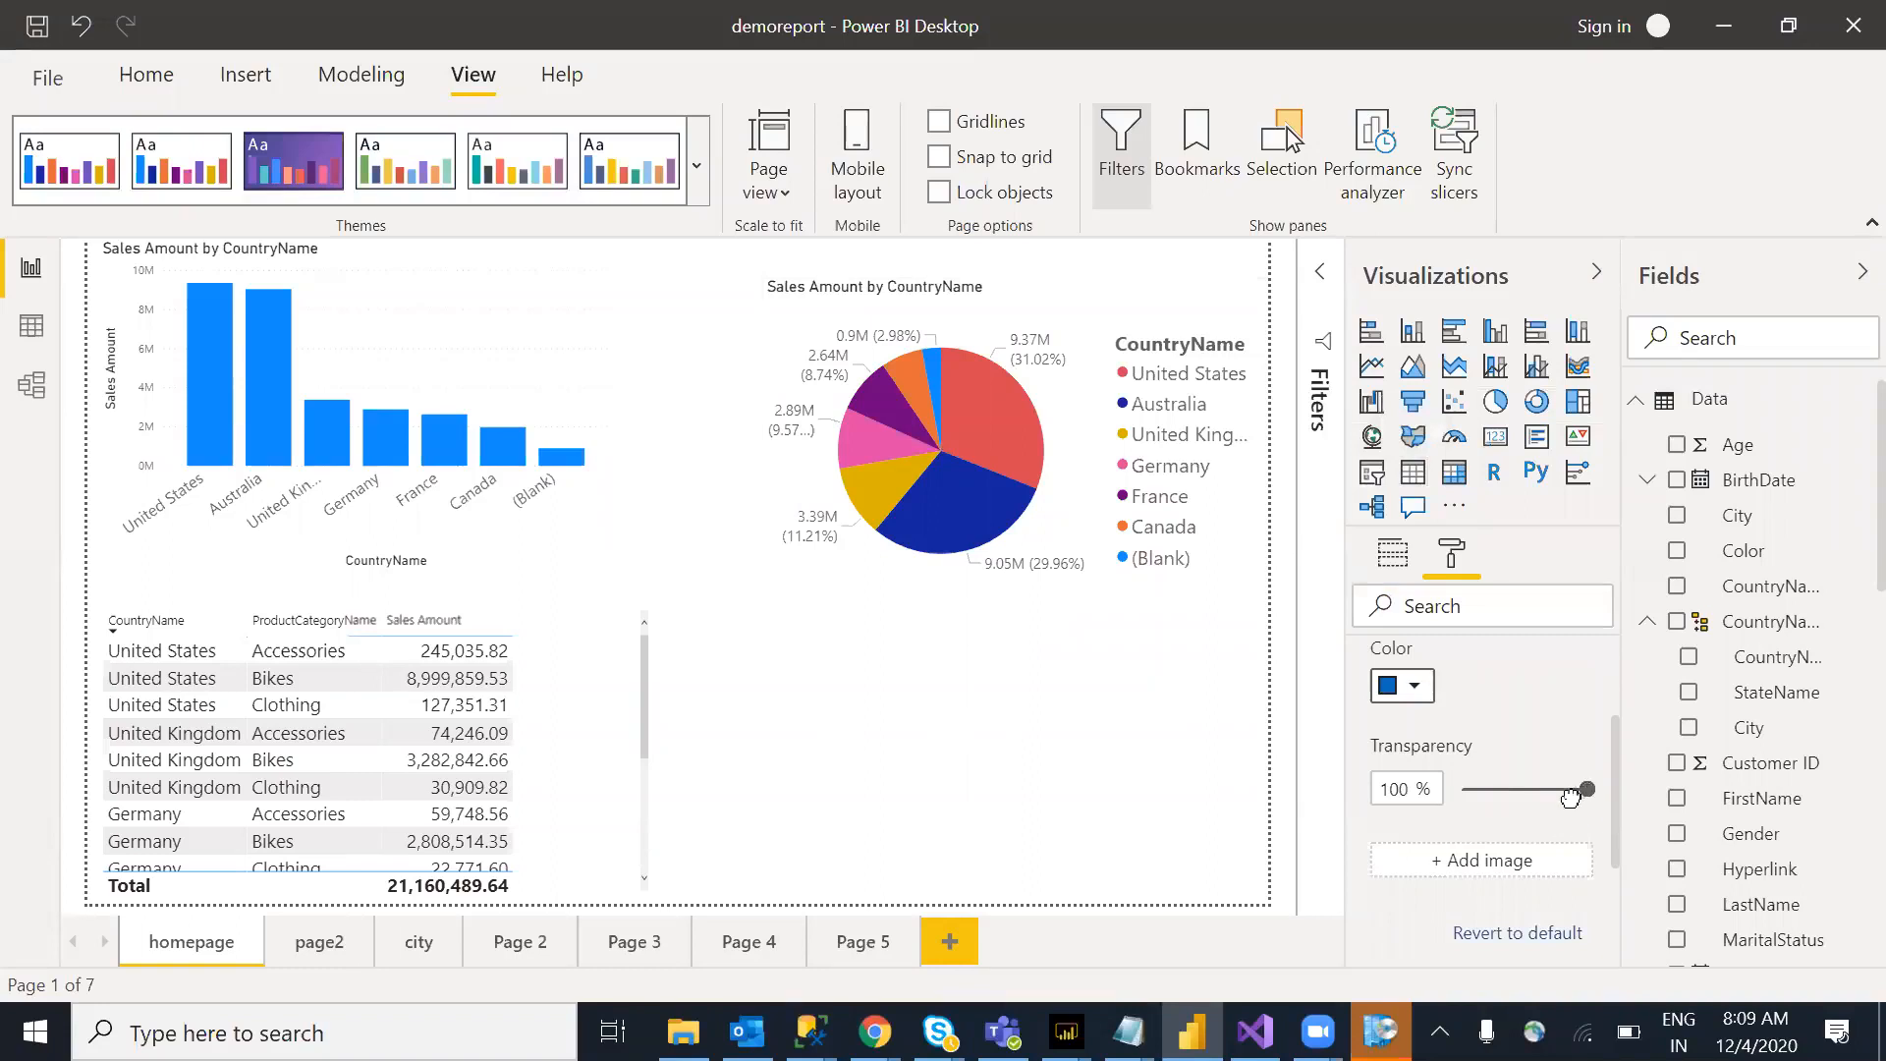
Step: Try page background transparencies of 0%, 100% and 35%, and return the transparency to 100%
left_click(1460, 794)
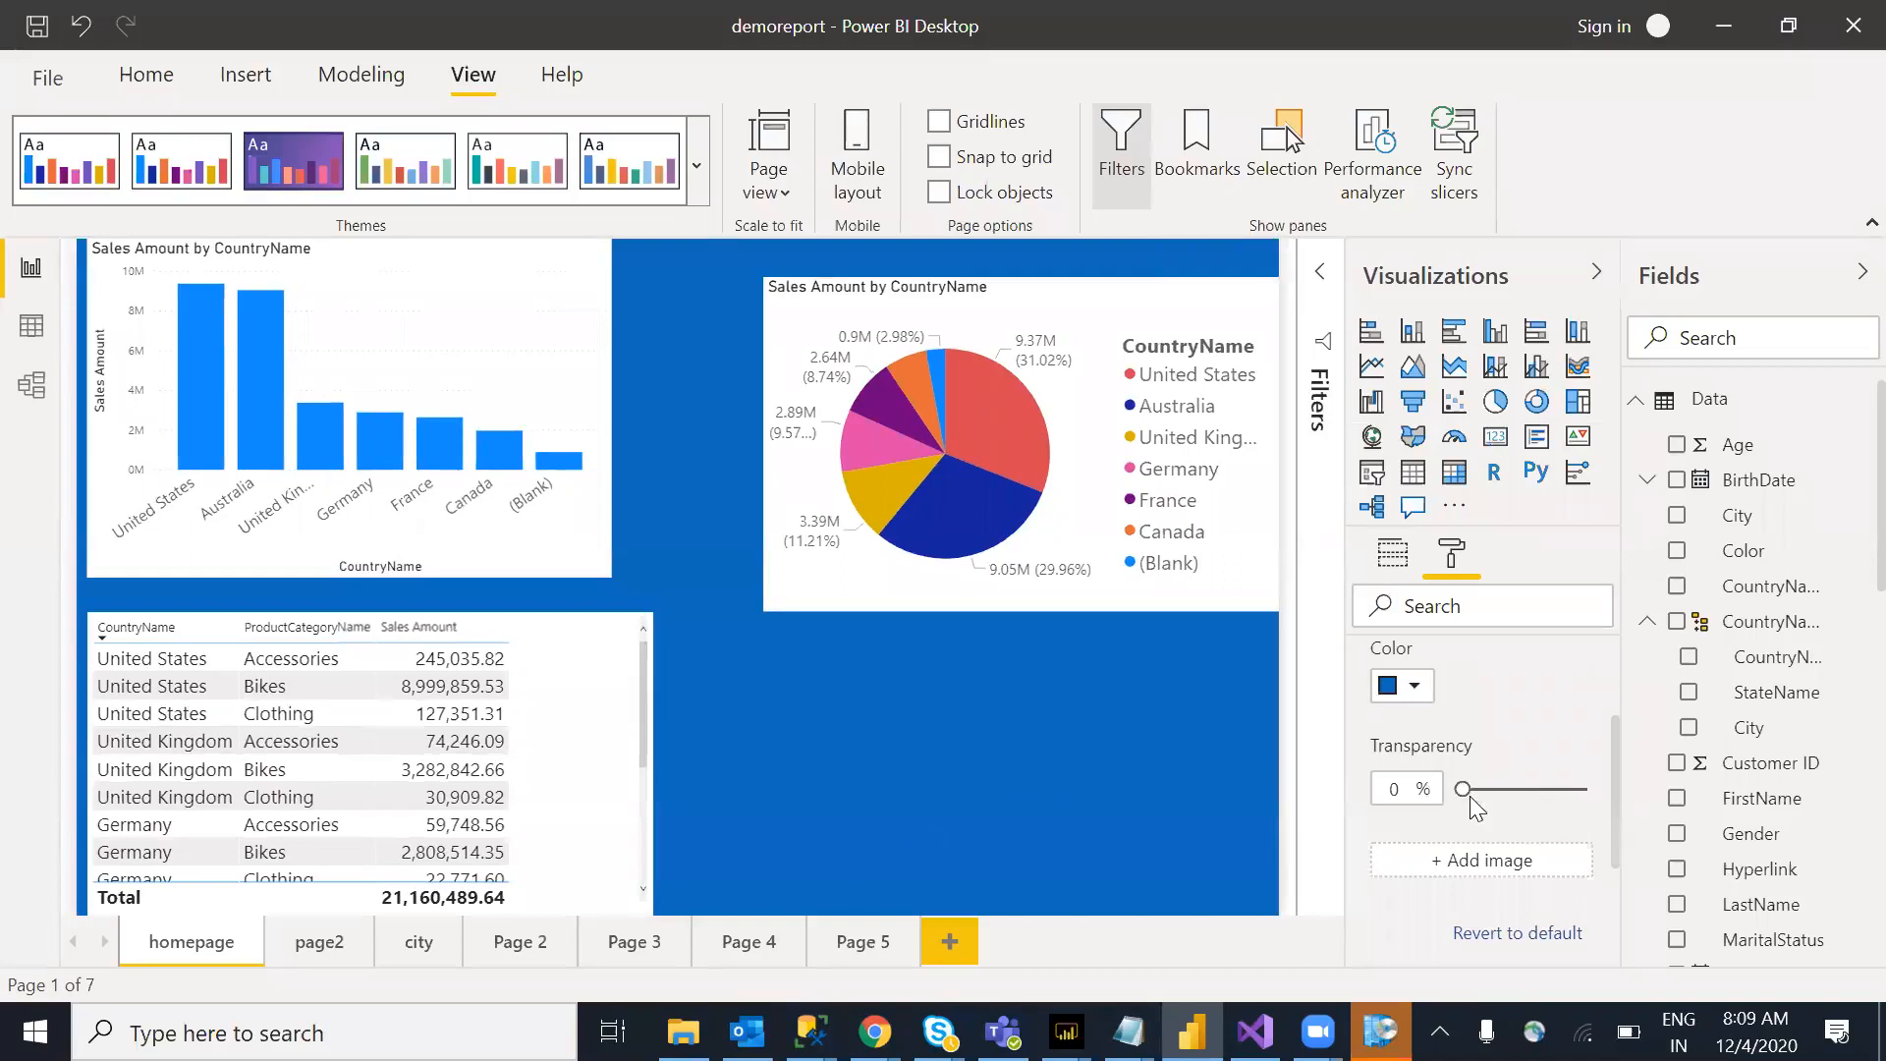
left_click_drag(1468, 792, 1594, 800)
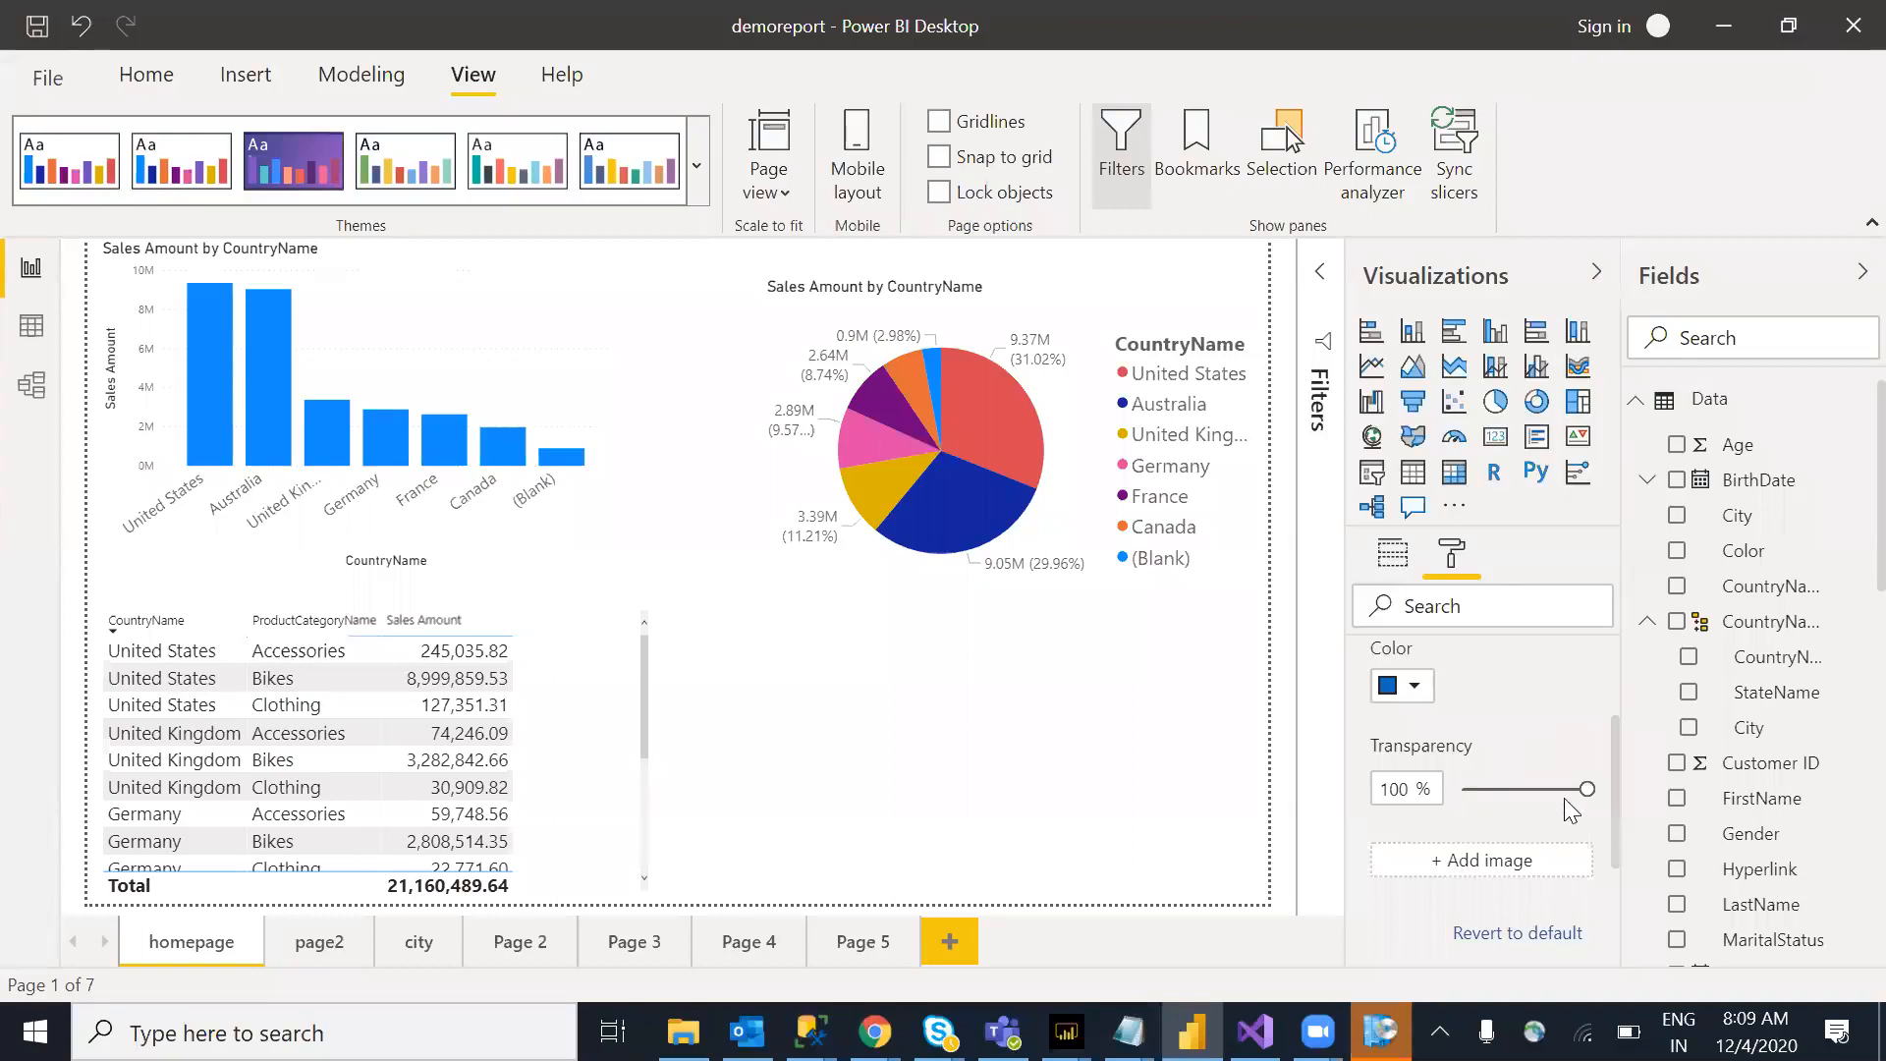
left_click_drag(1586, 790, 1505, 794)
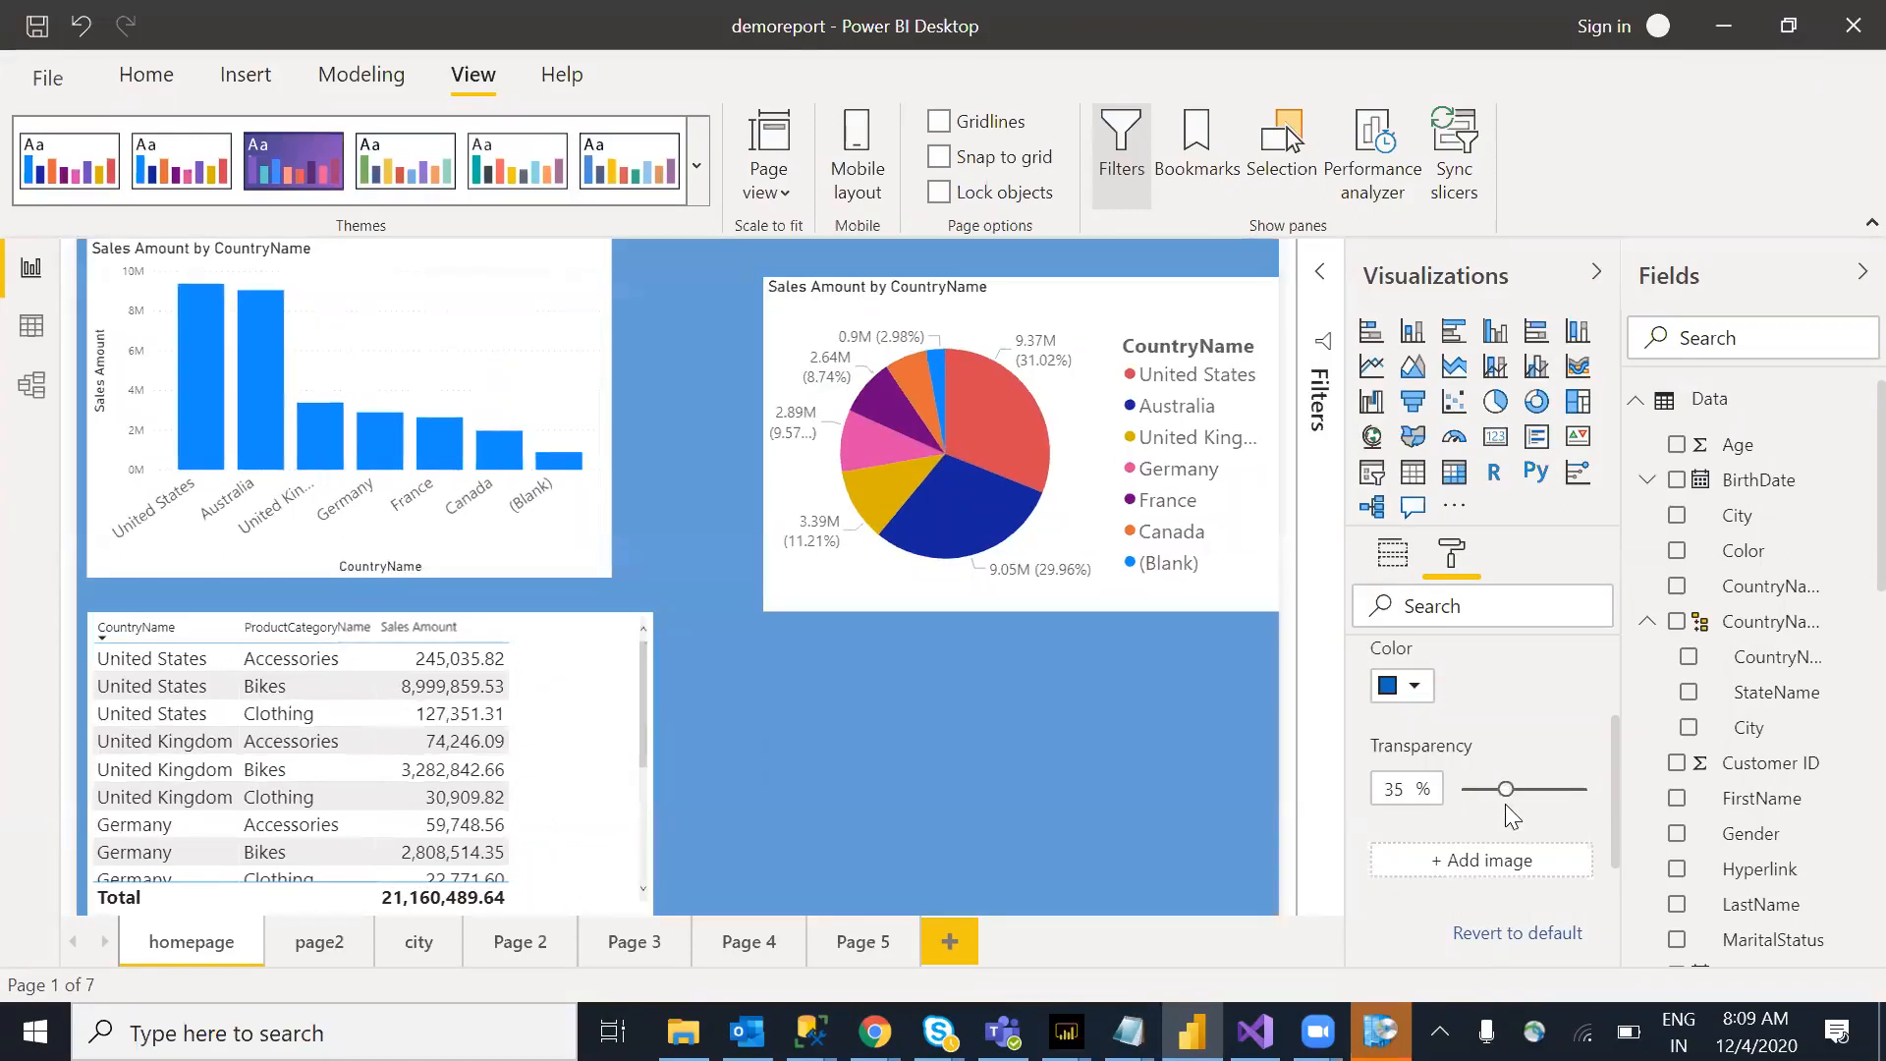
mouse_move(1505, 793)
left_mouse_down()
mouse_move(1596, 801)
mouse_move(1504, 800)
left_mouse_up()
left_click_drag(1505, 798, 1617, 810)
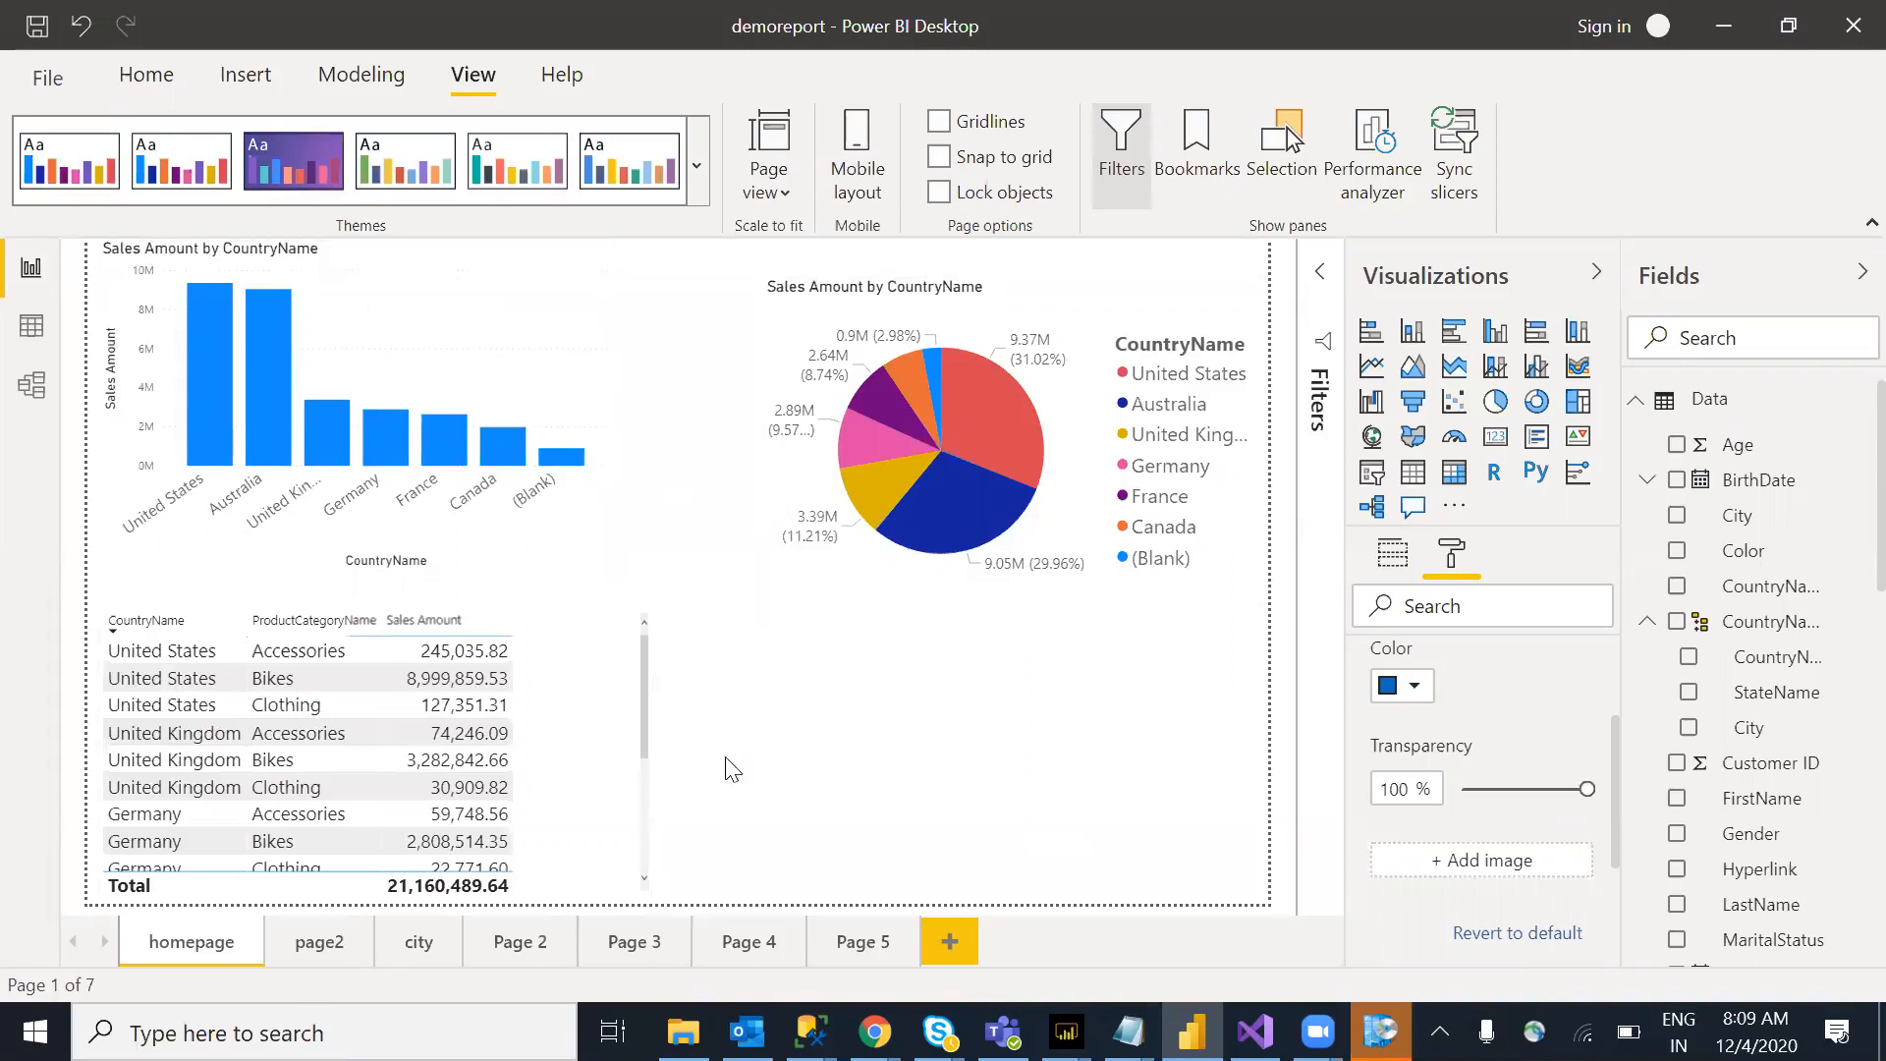
Step: Add IMG_20200130_121740.jpg from Downloads as the page background image and set its image fit to Fill
left_click(1440, 870)
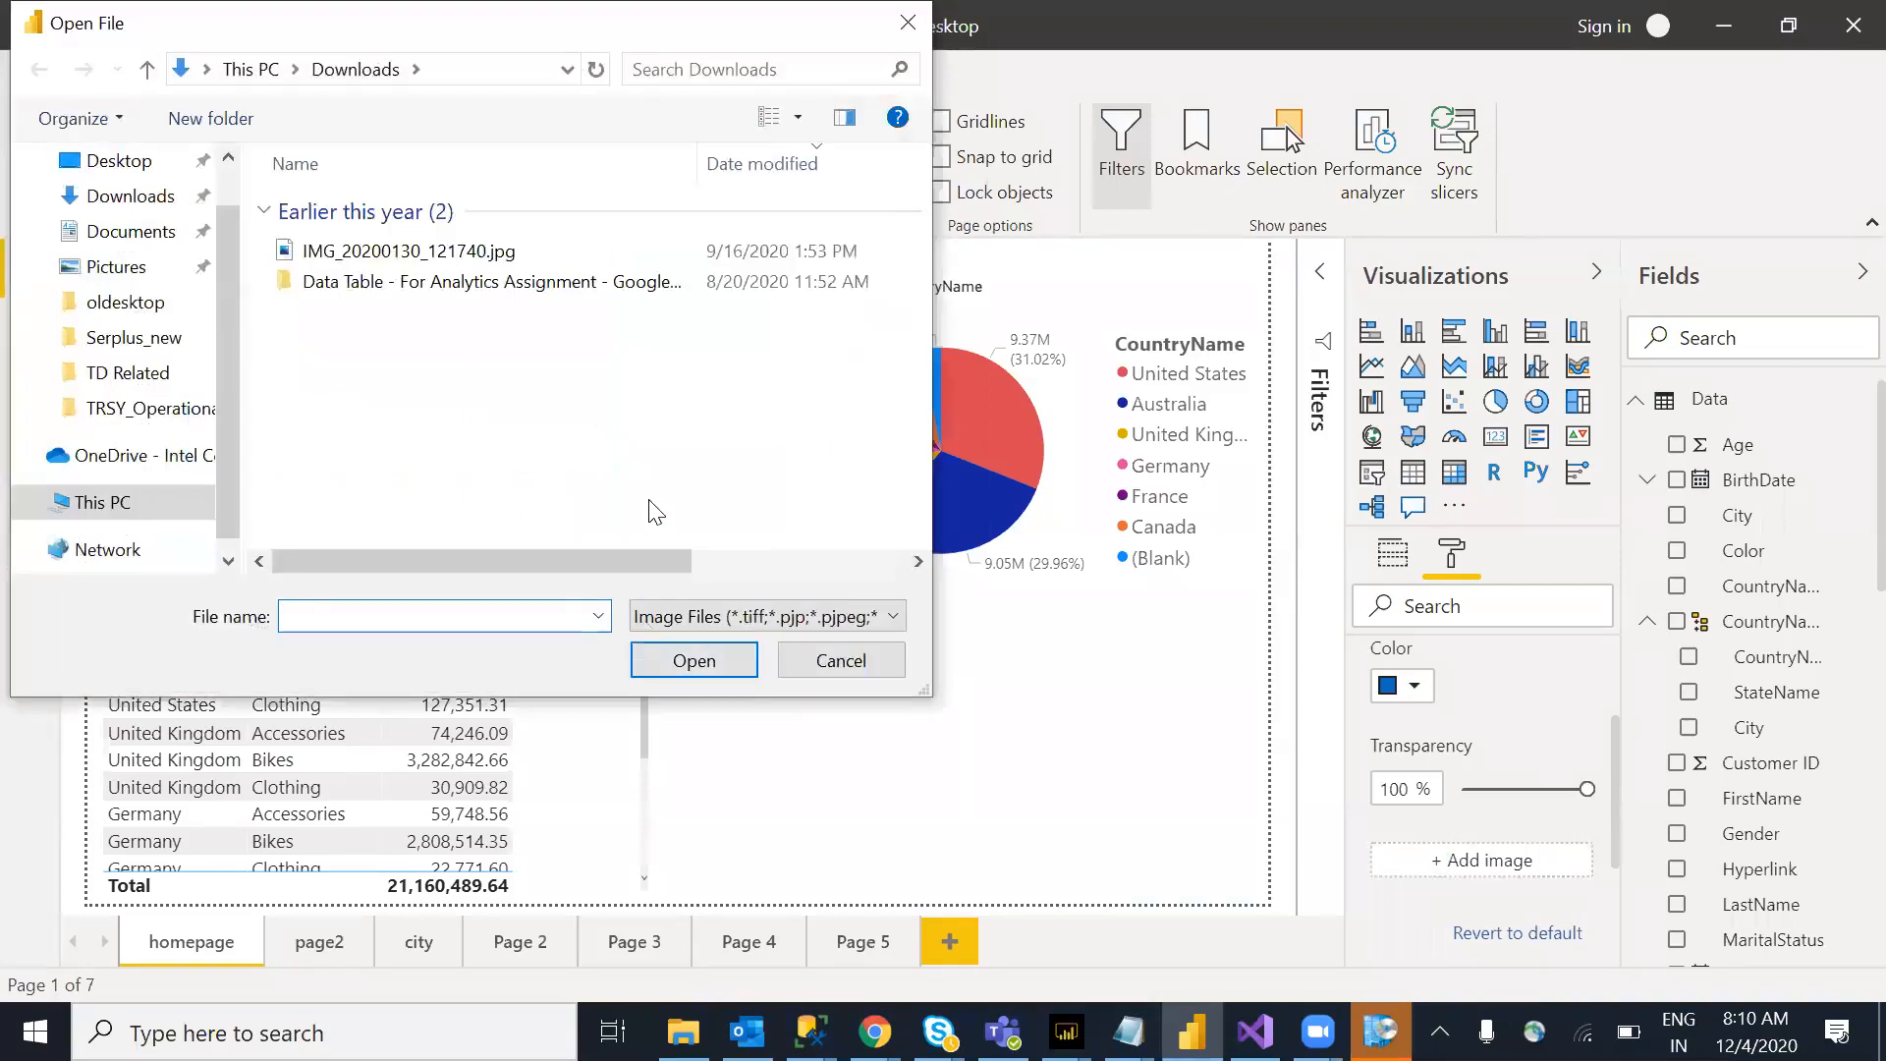
left_click(403, 257)
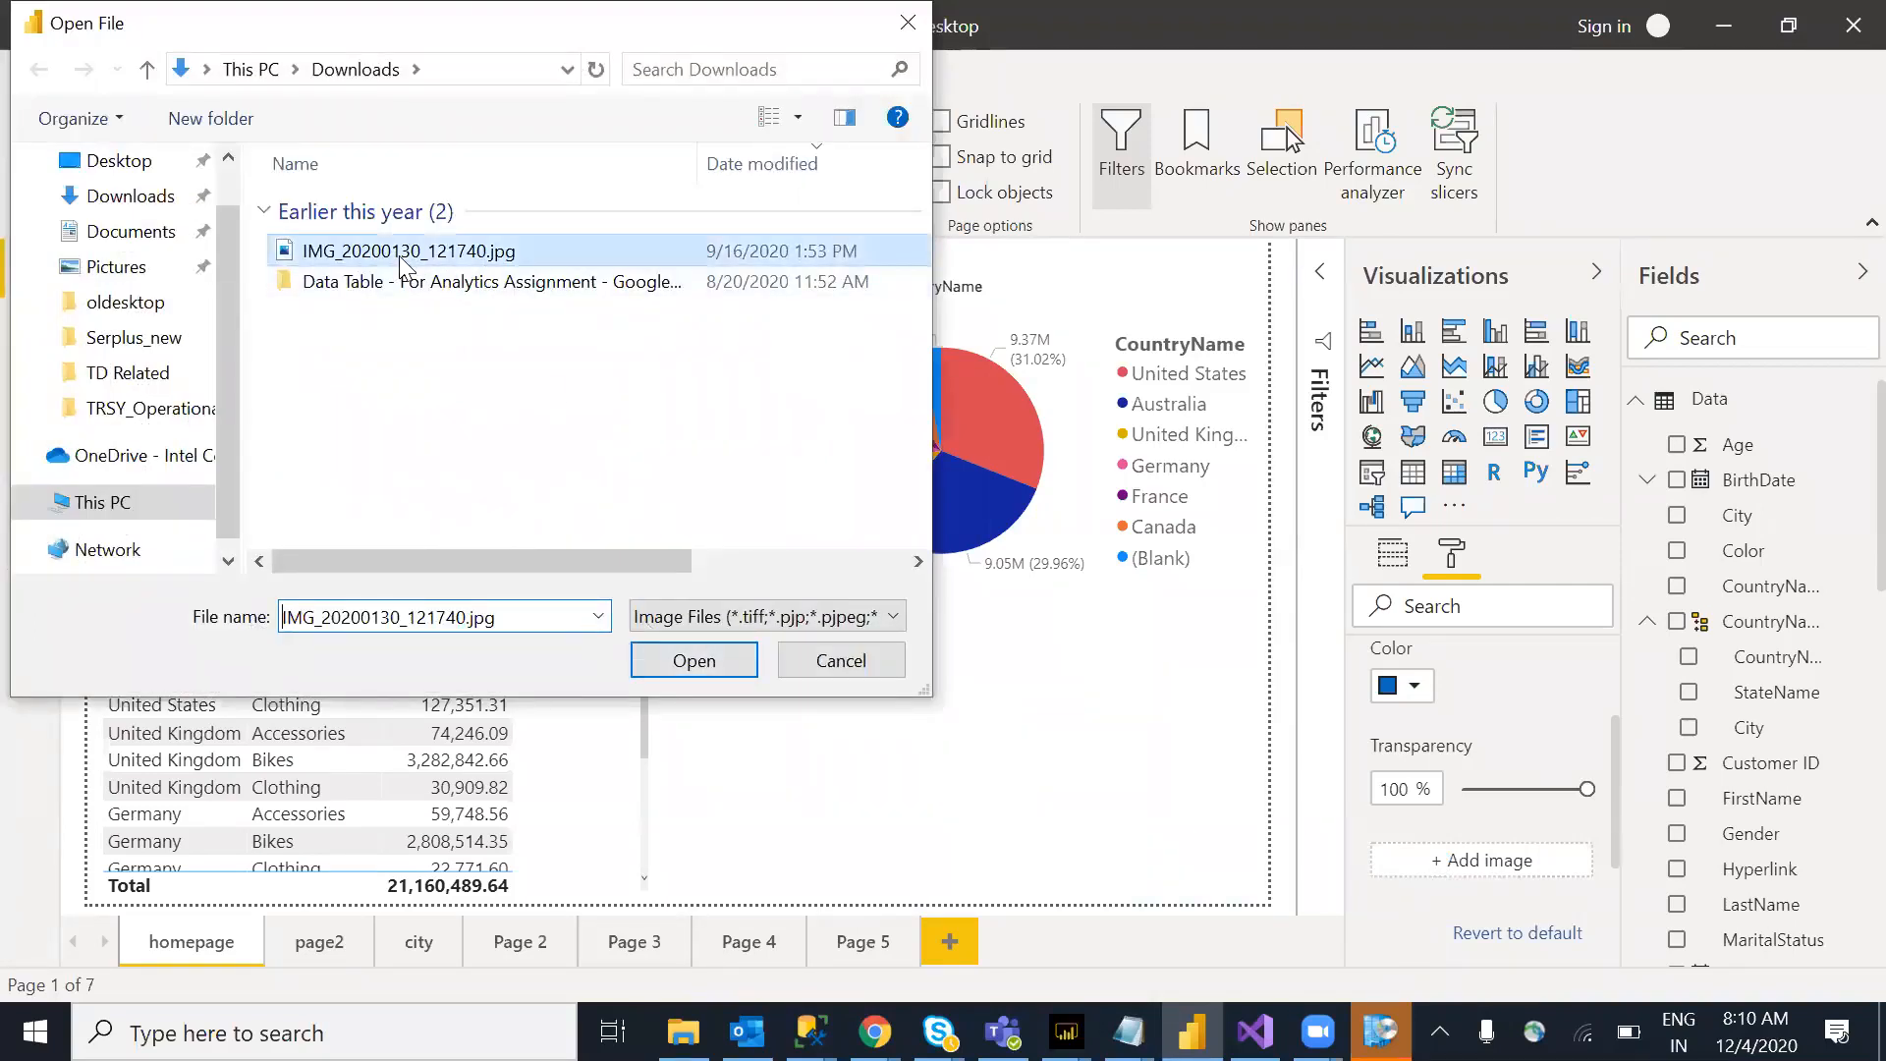
left_click(737, 657)
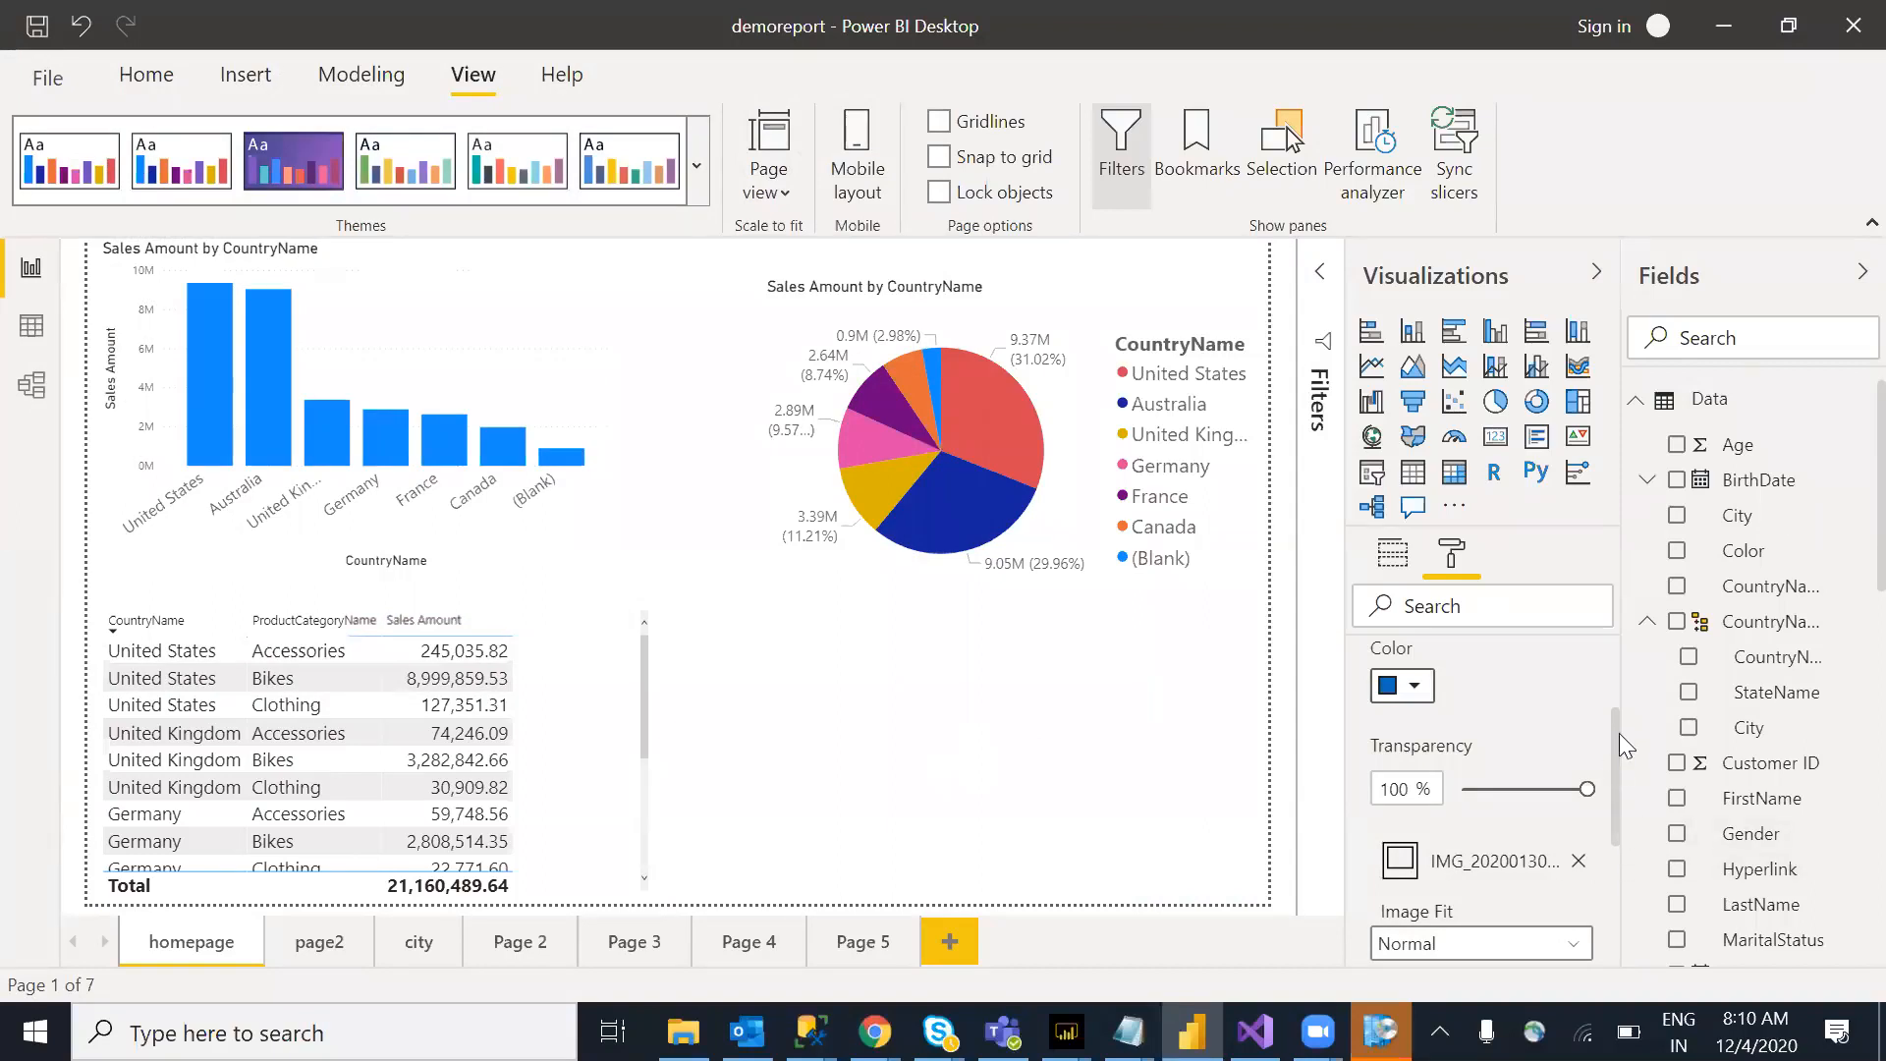
scroll(1619, 739, "down", 2)
left_click(1572, 756)
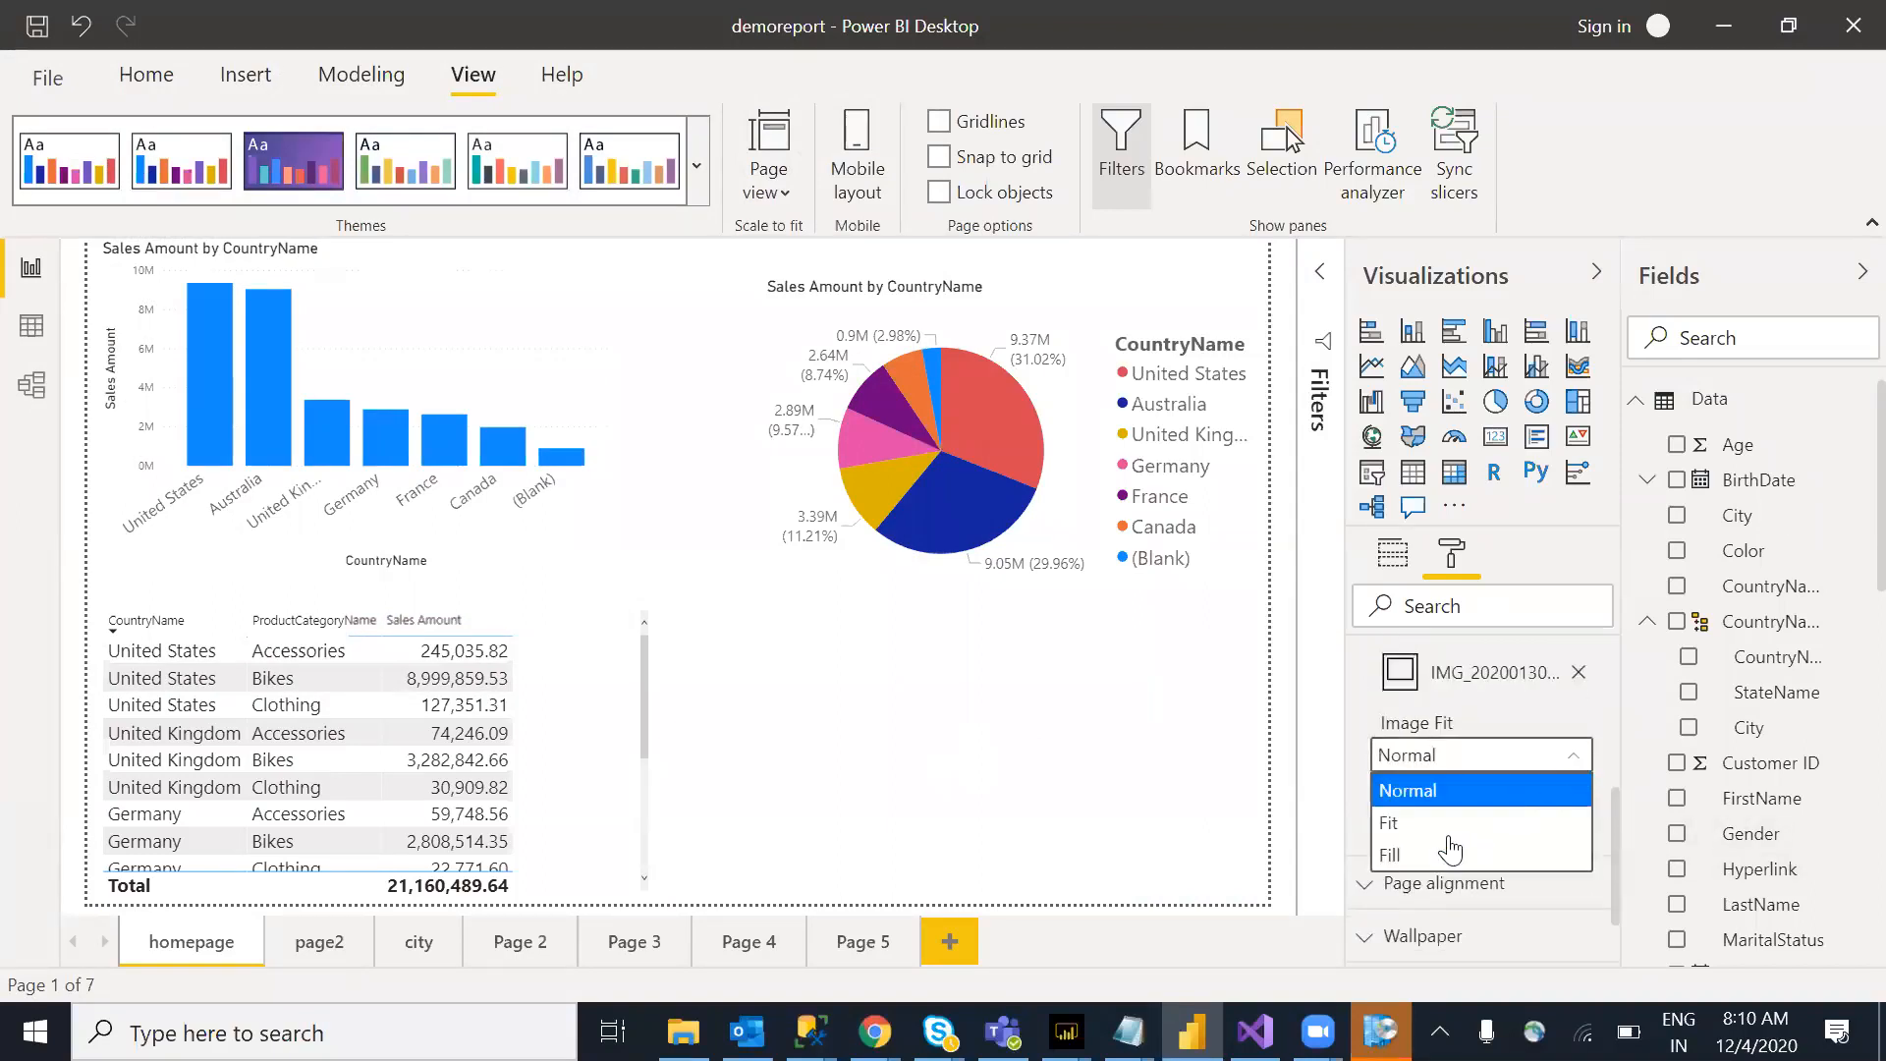
left_click(1417, 845)
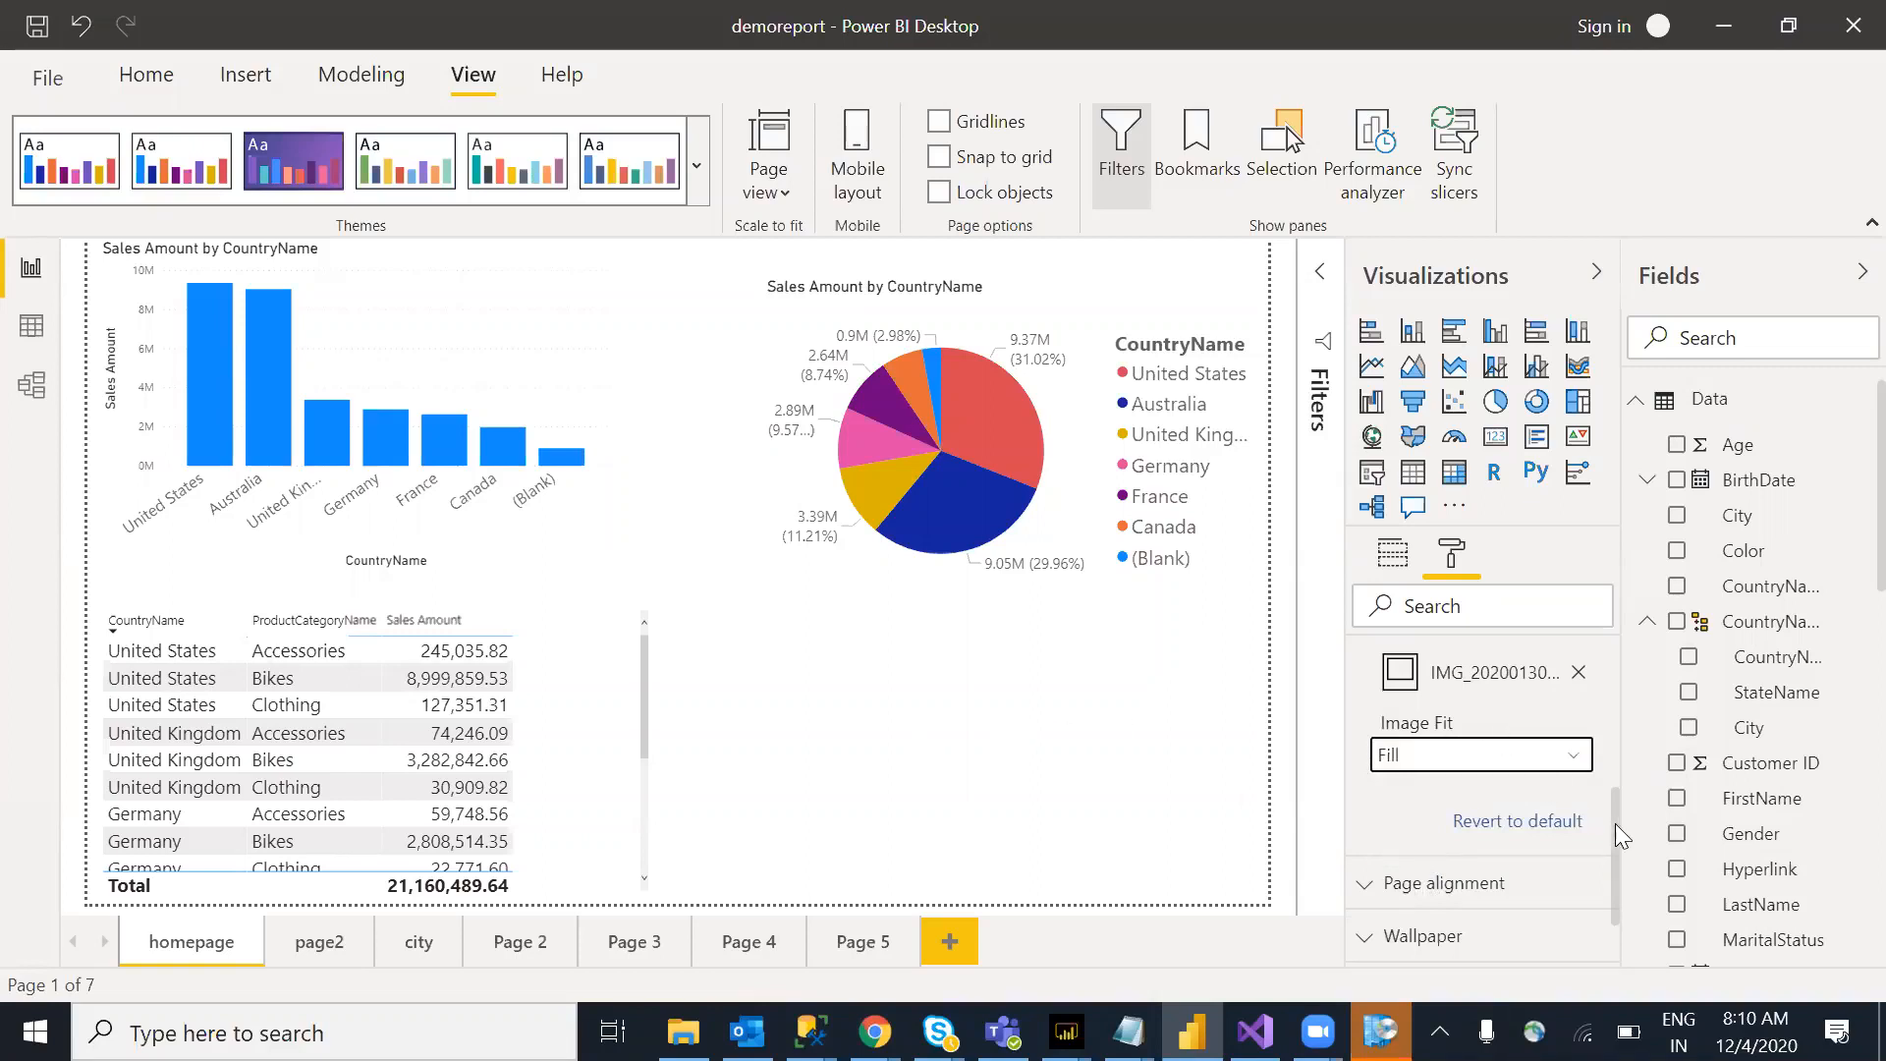
Step: Set the page background transparency to 89% and replace the background image with screen.jpg from the Pictures folder
left_click_drag(1615, 815, 1574, 737)
left_click(1579, 809)
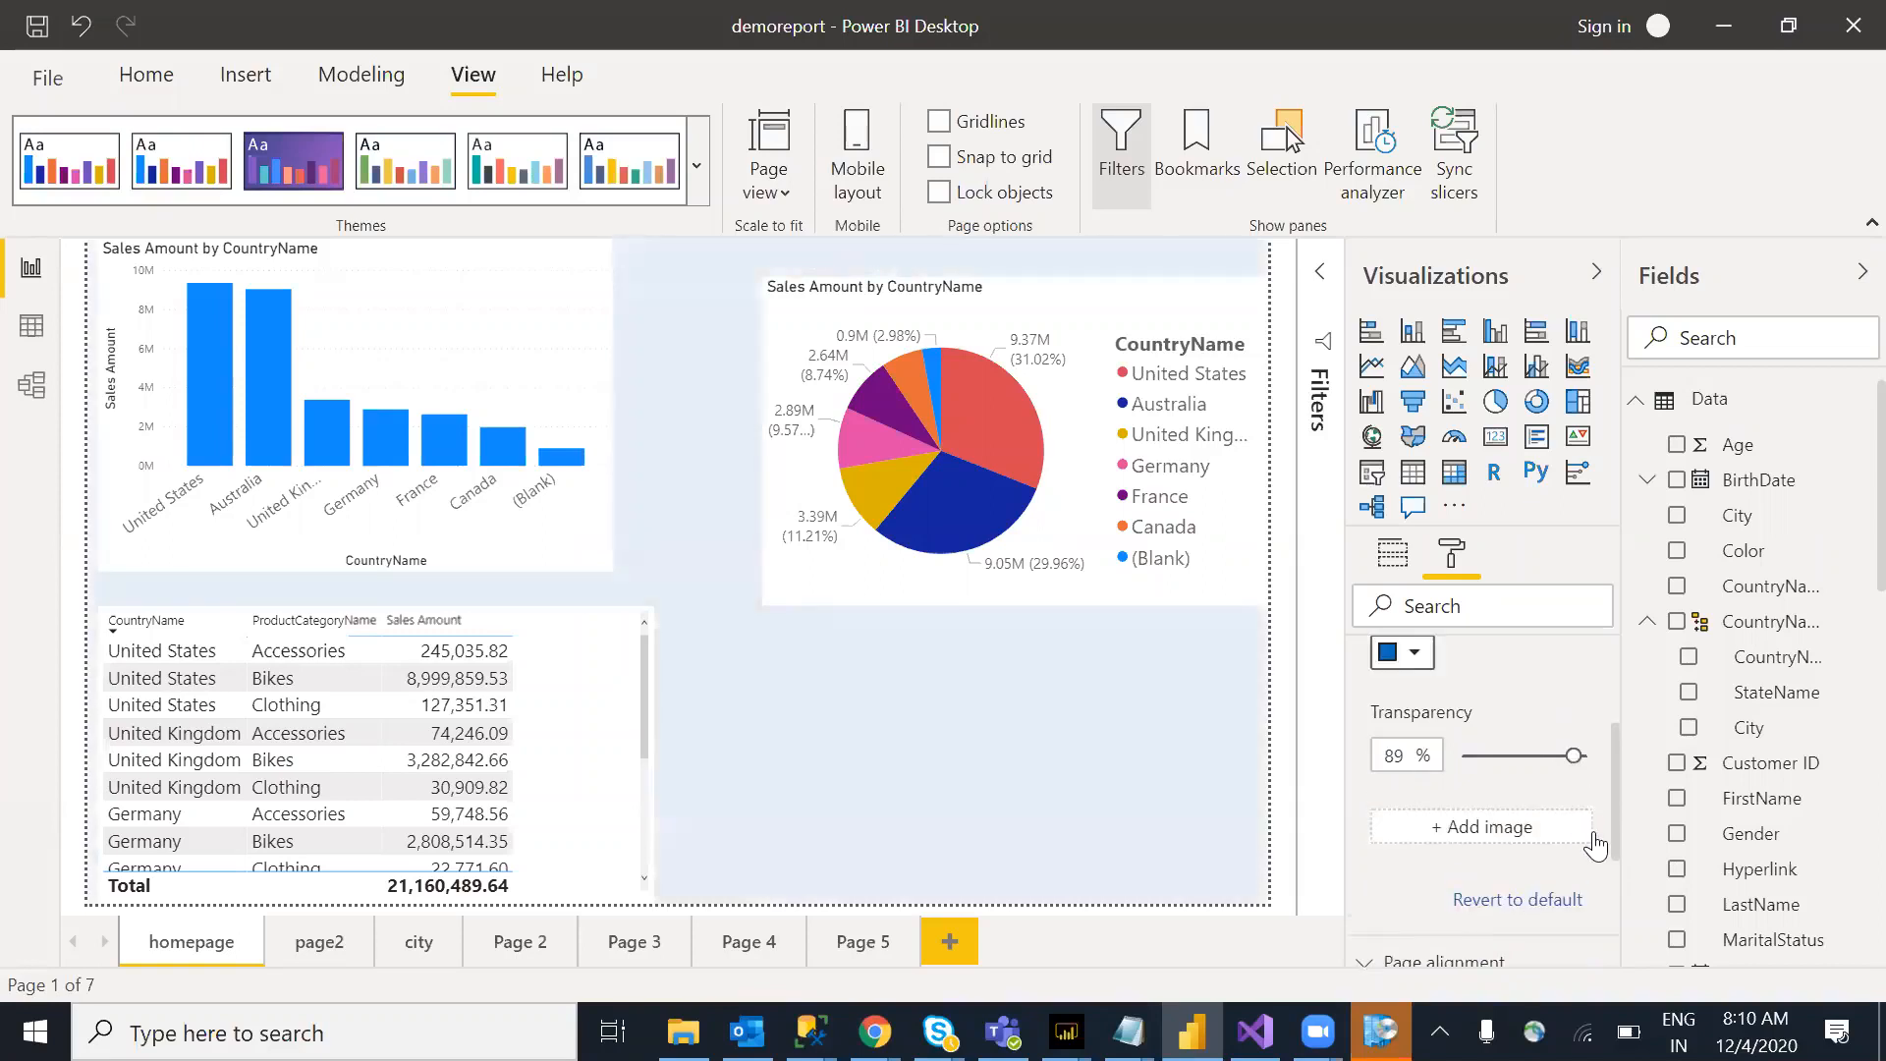
left_click(1468, 835)
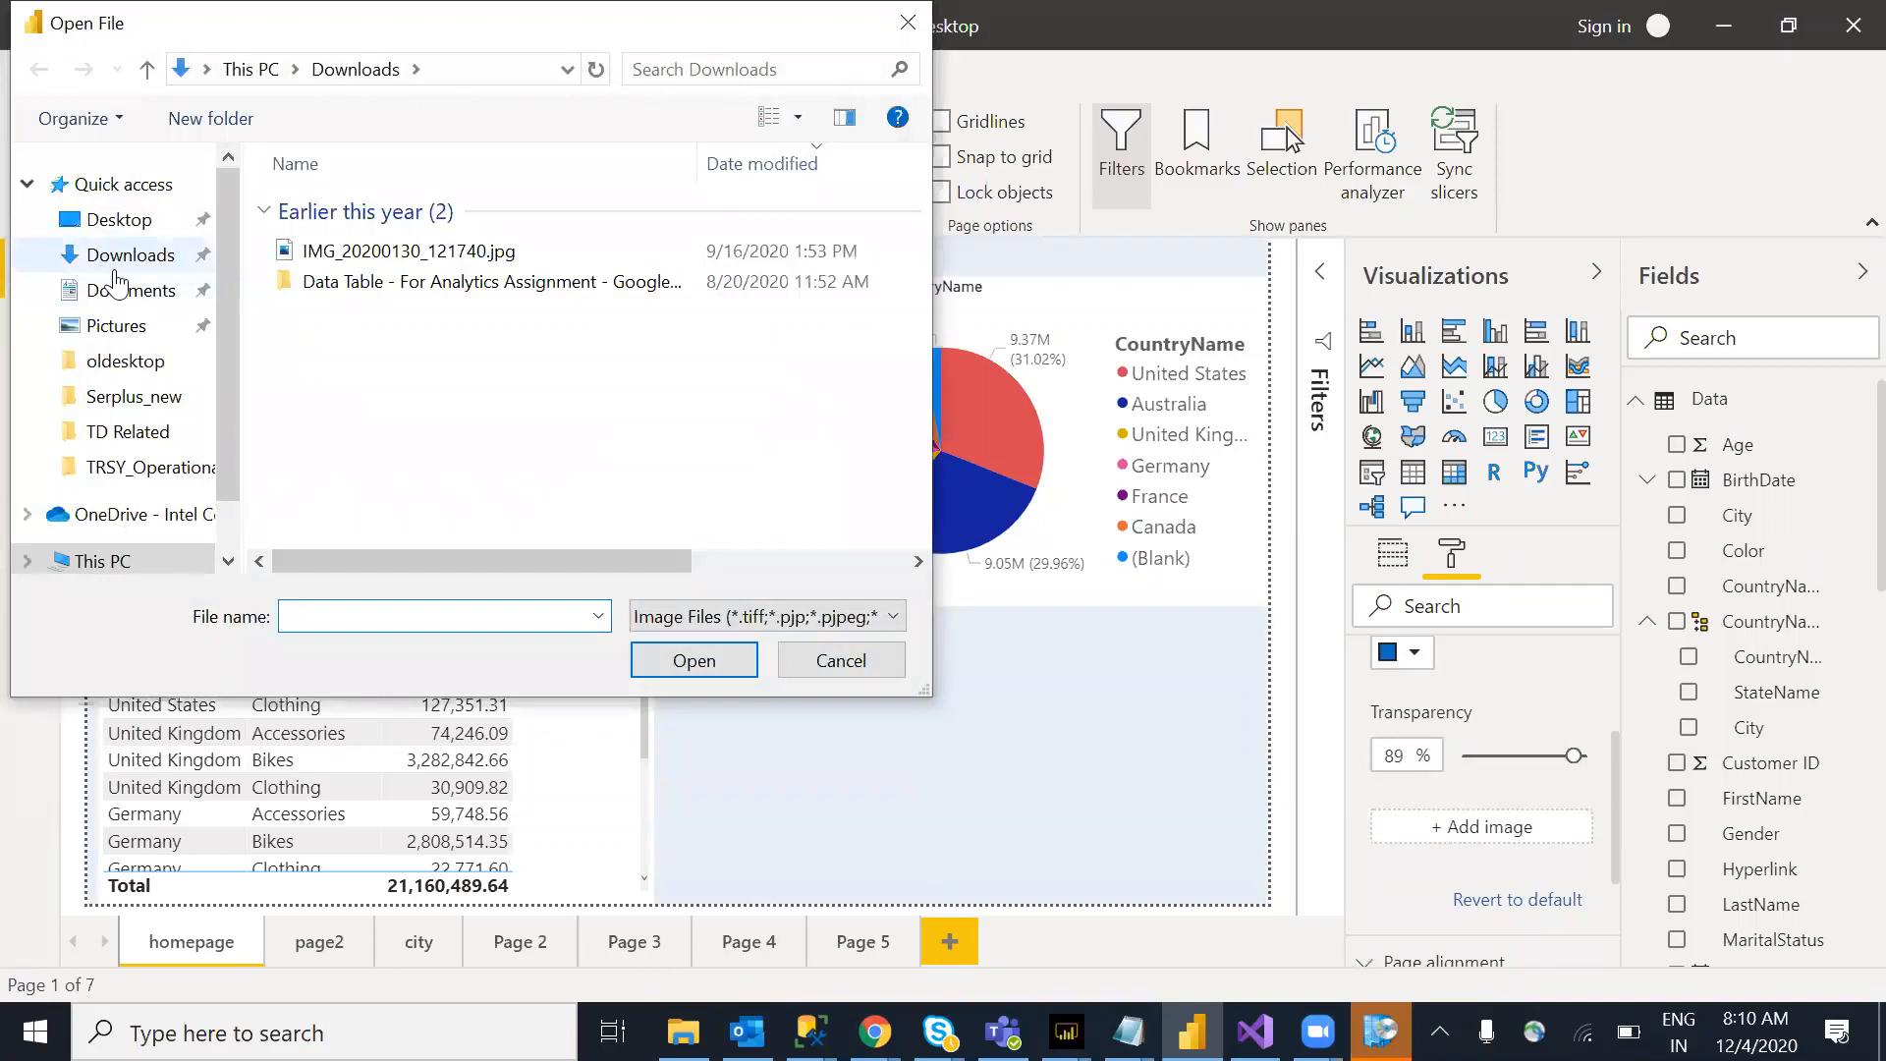
left_click(140, 329)
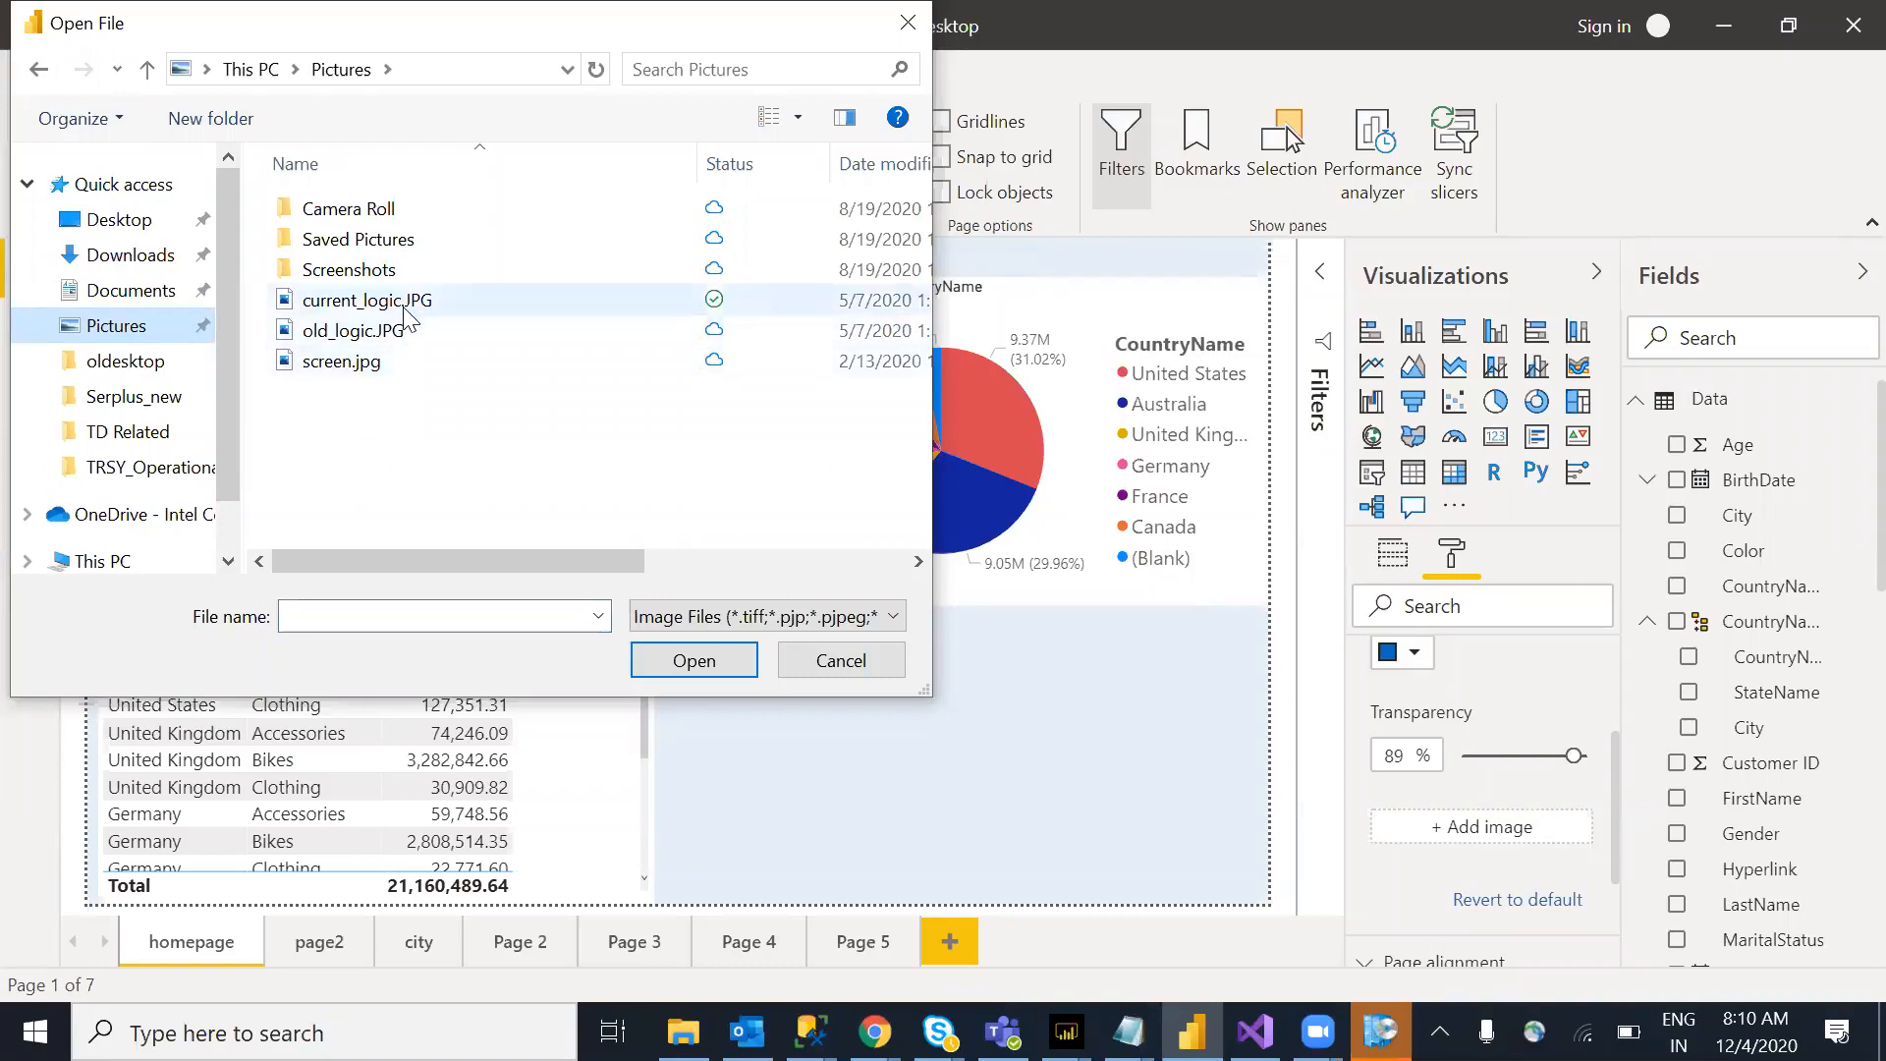
left_click(354, 361)
left_click(711, 655)
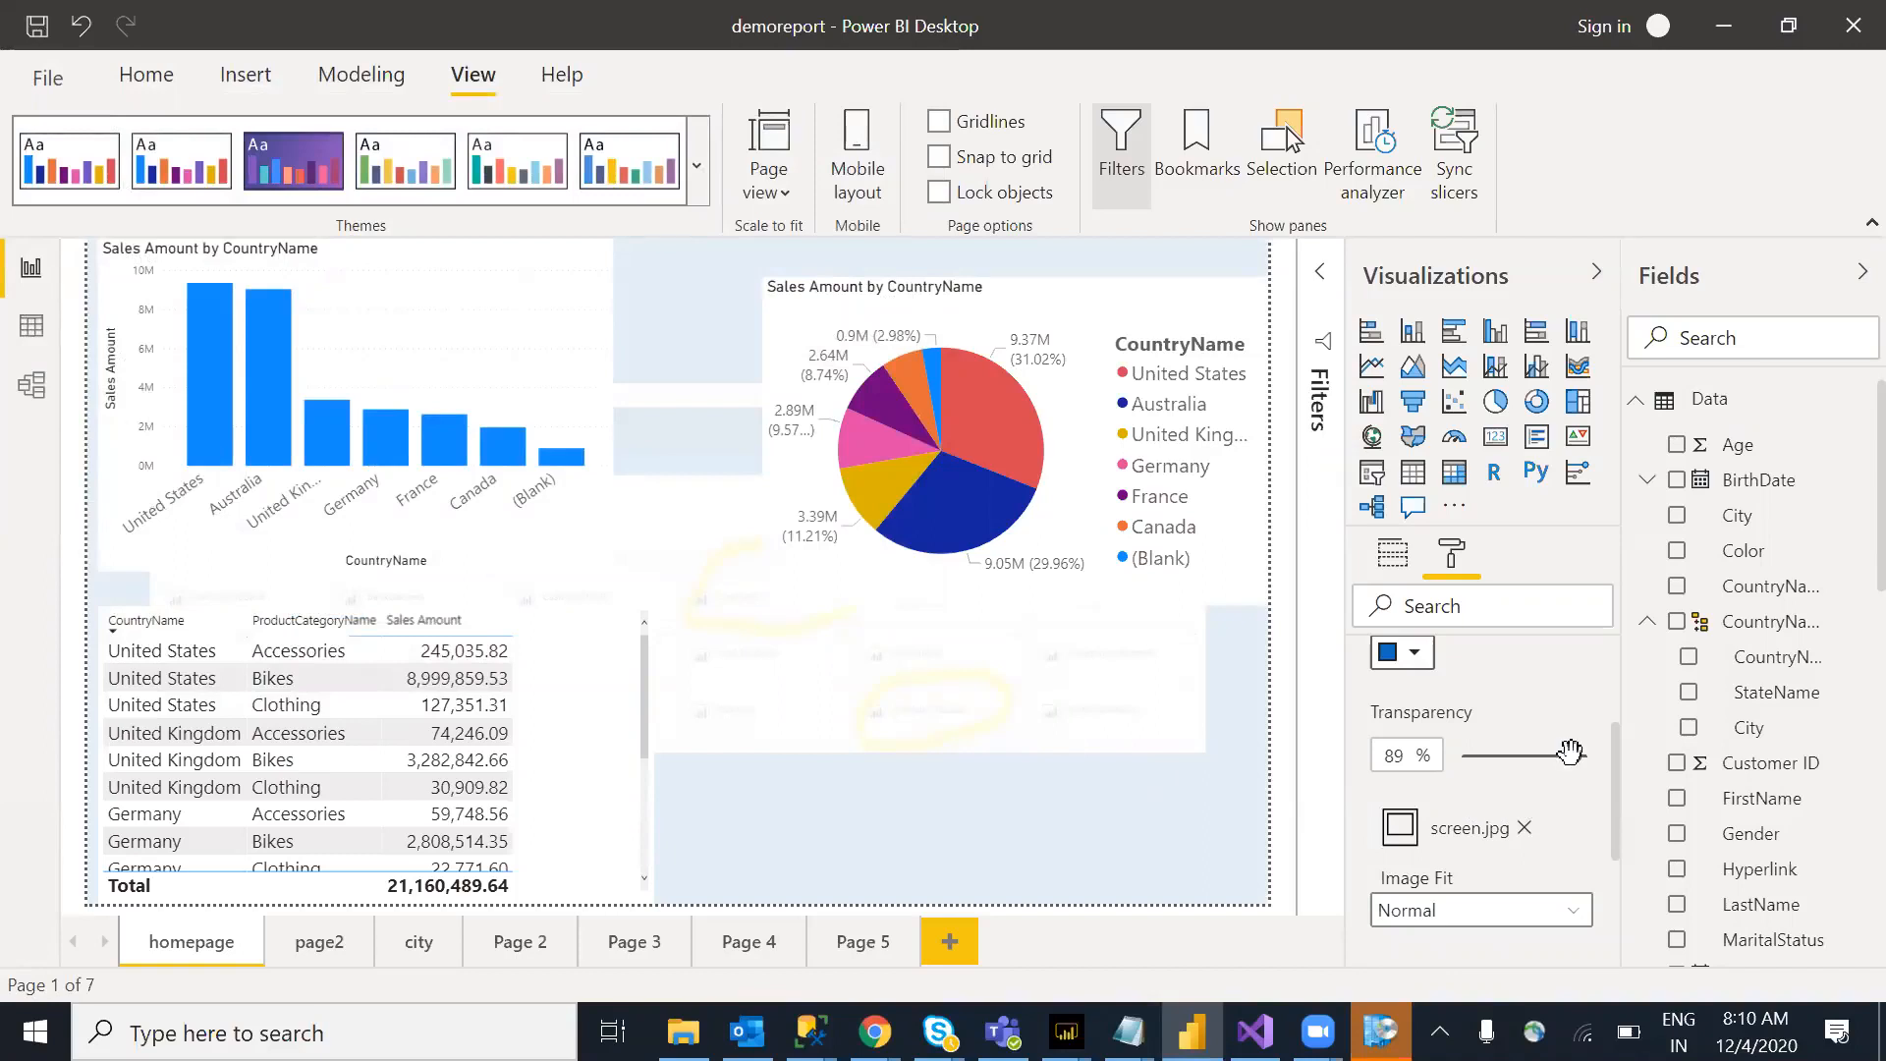
Step: Compare the Fill and Normal fits of the screen.jpg page background at 45% transparency, ending with Fill at 74% transparency
left_click_drag(1570, 756, 1516, 755)
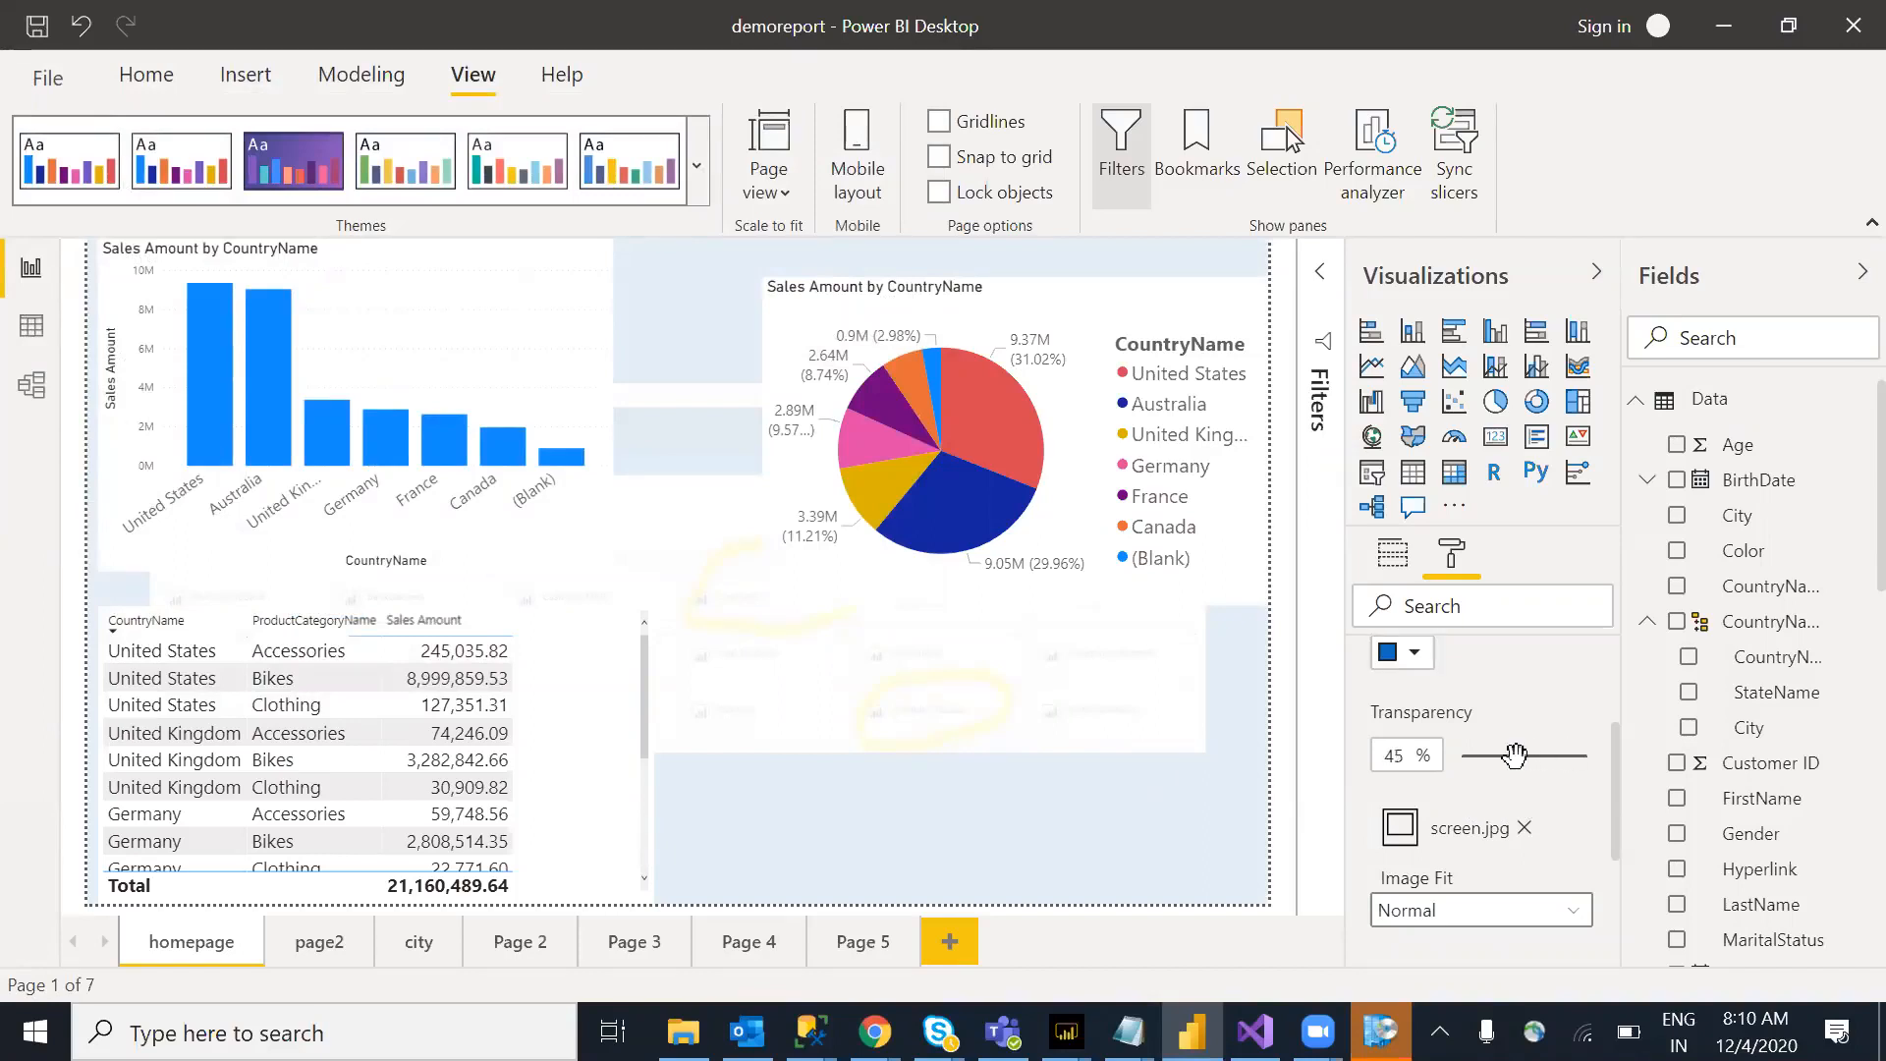
left_click(1547, 912)
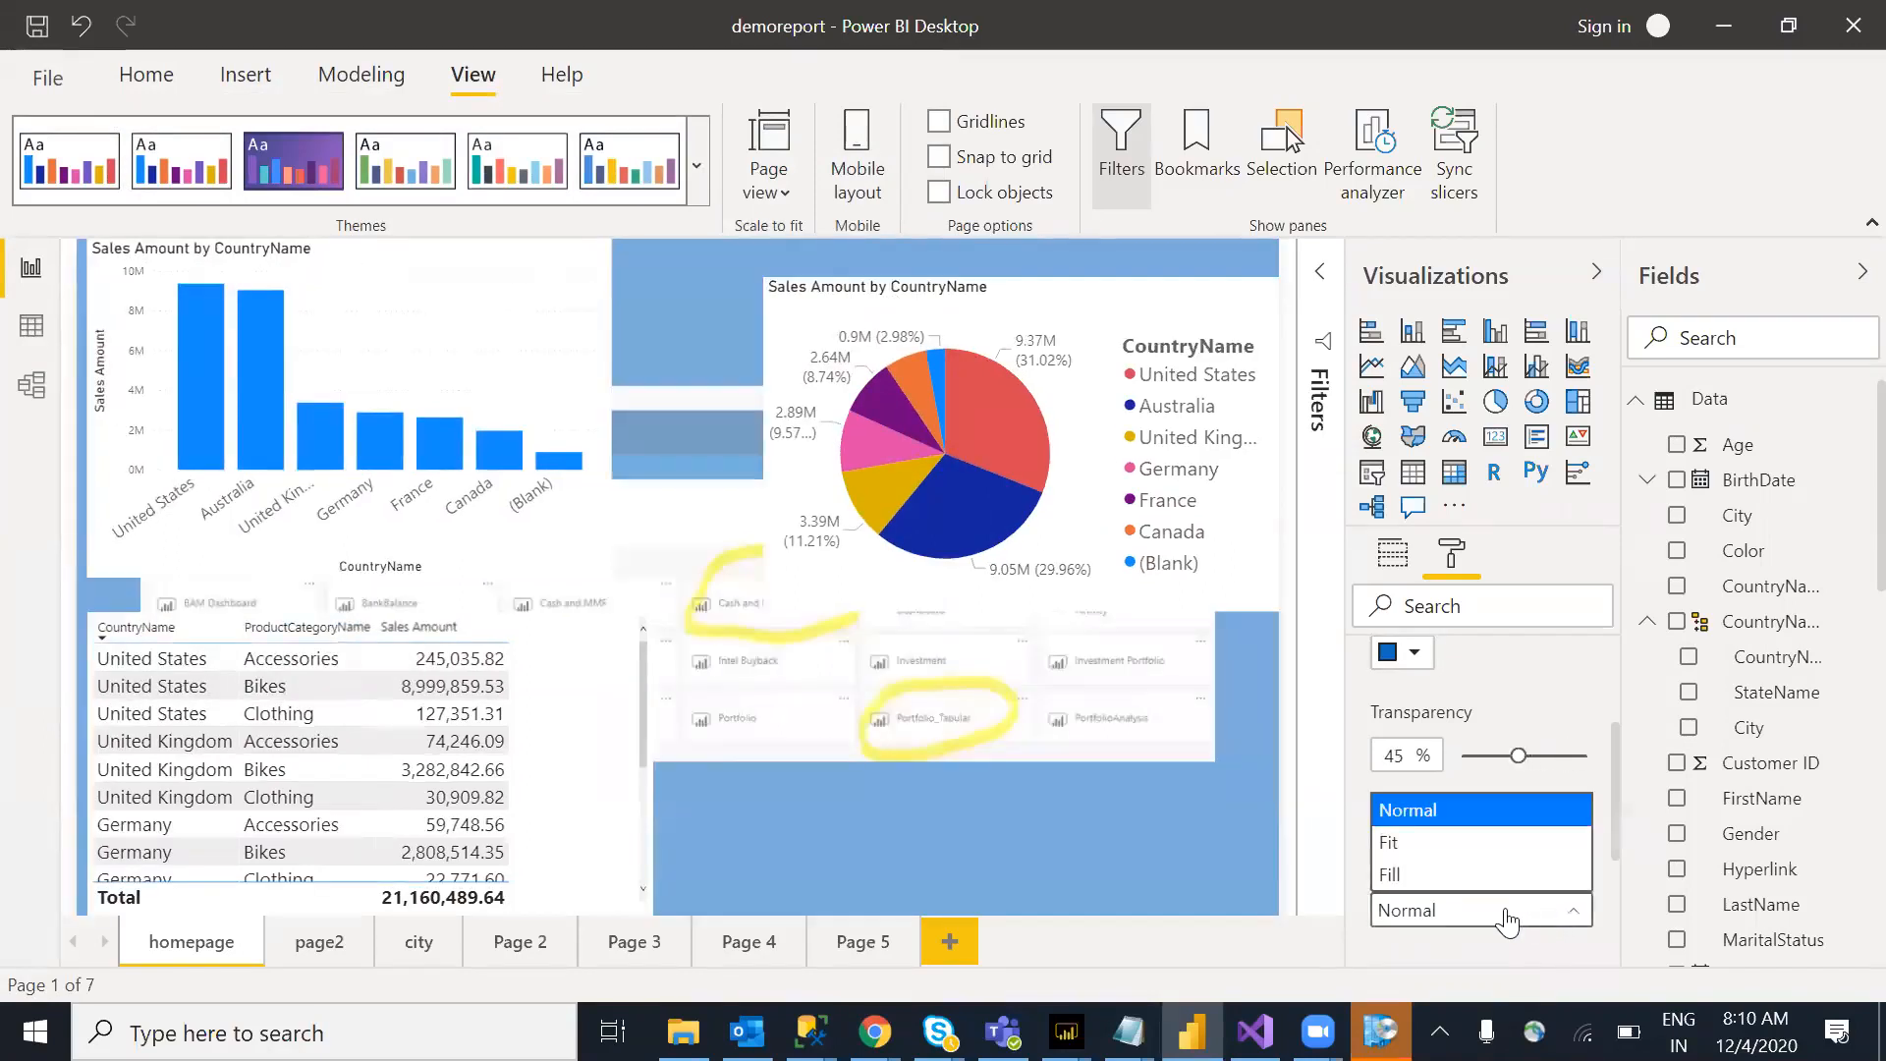
left_click(1407, 876)
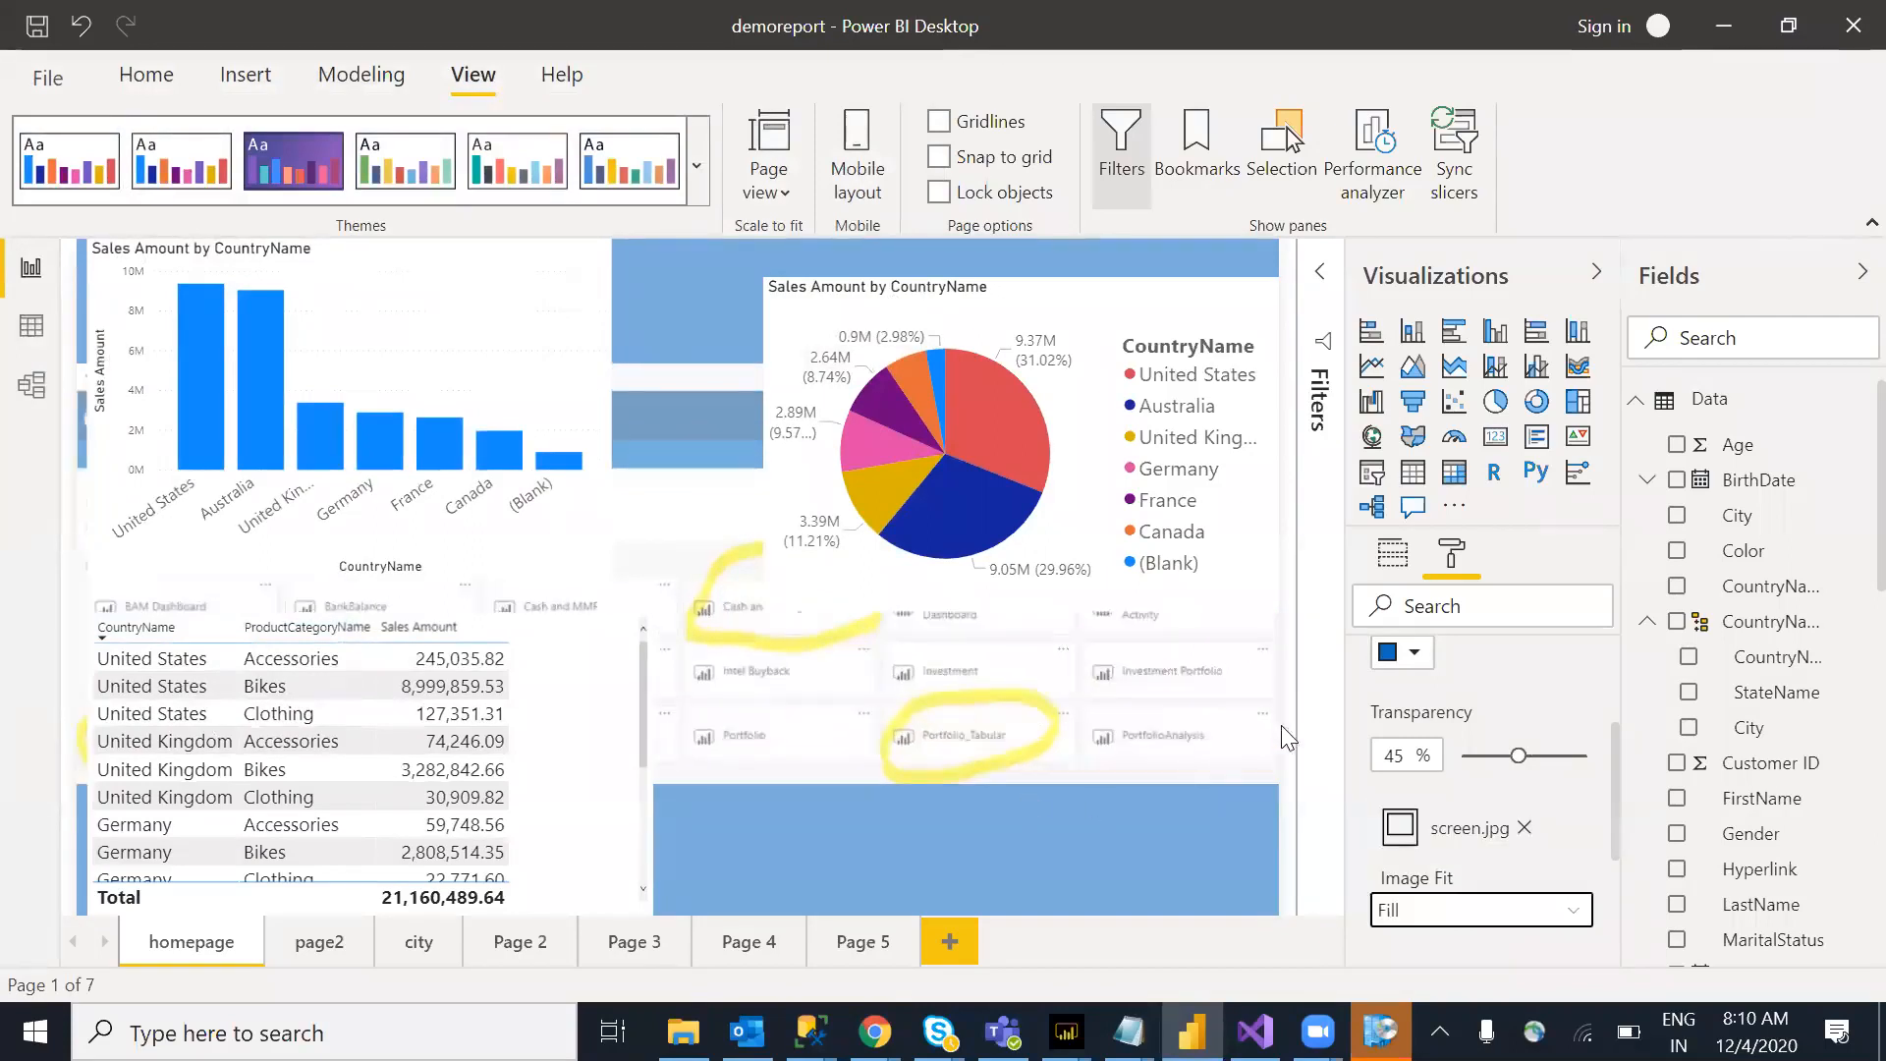
left_click(1445, 909)
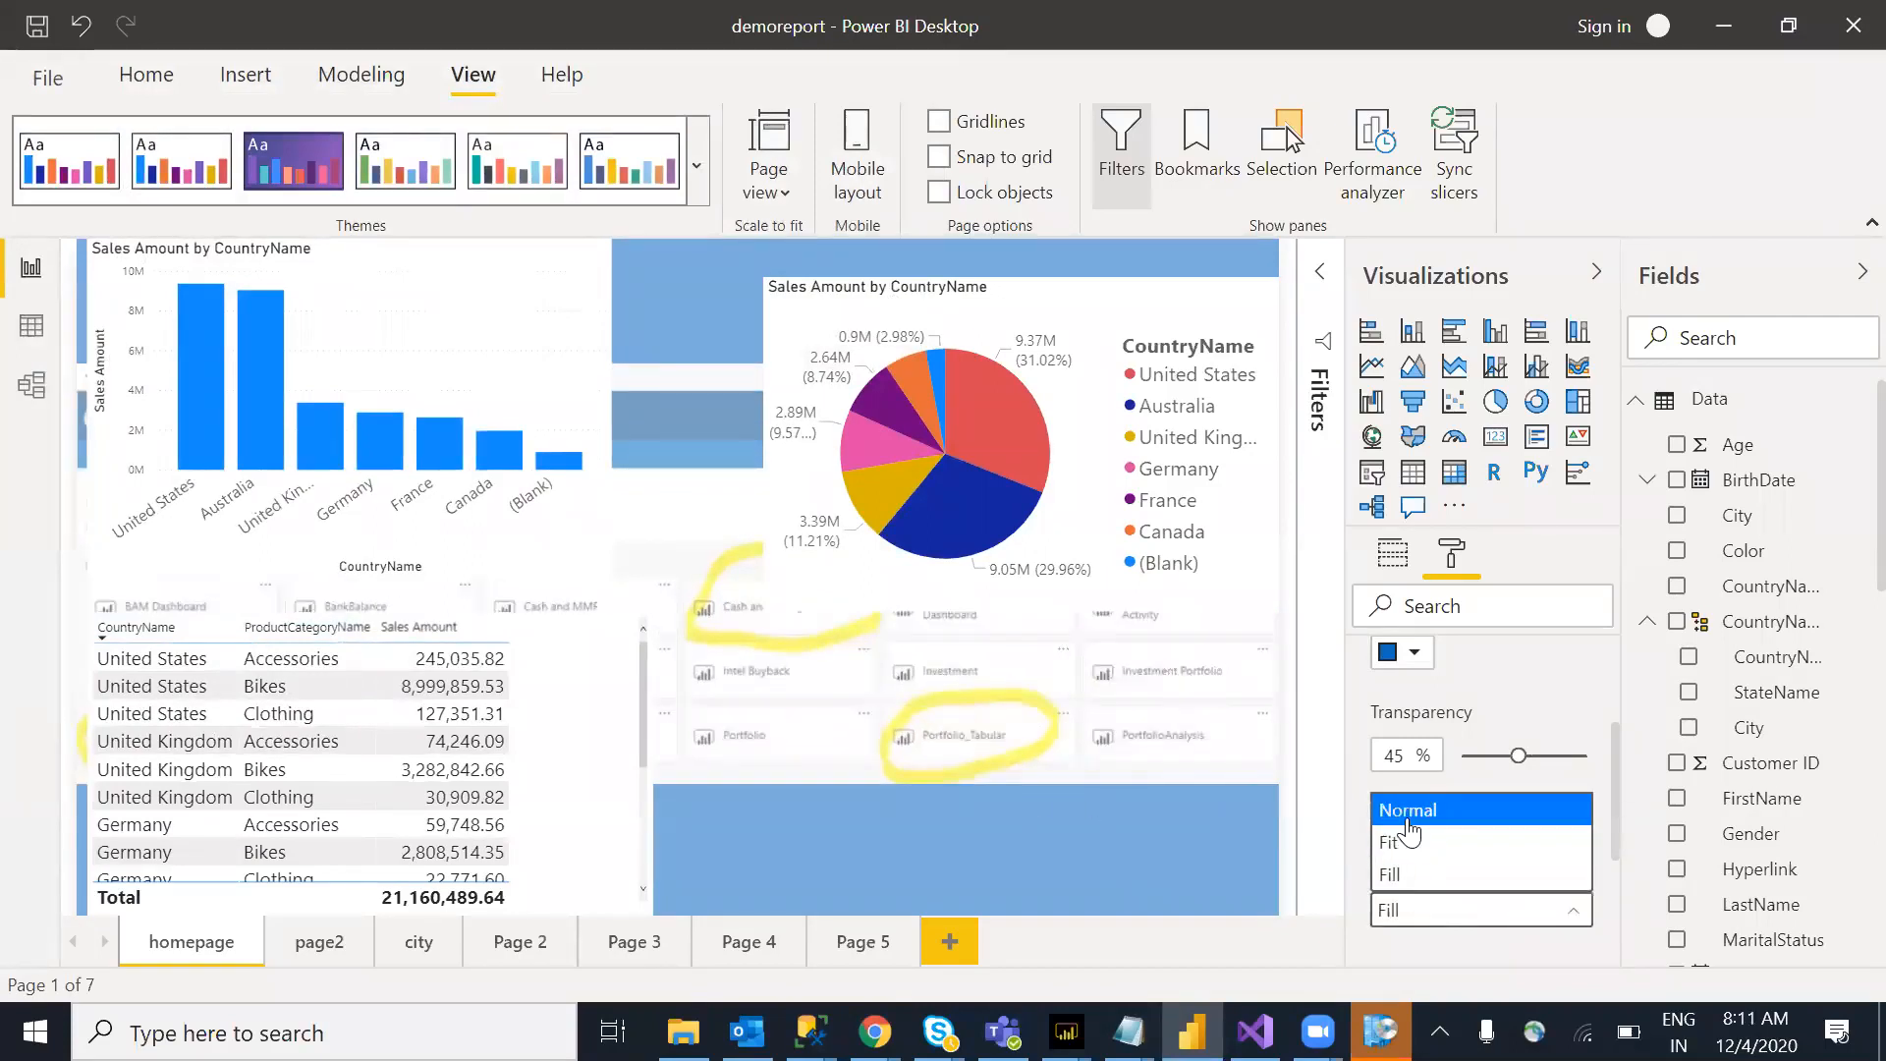
left_click(1412, 815)
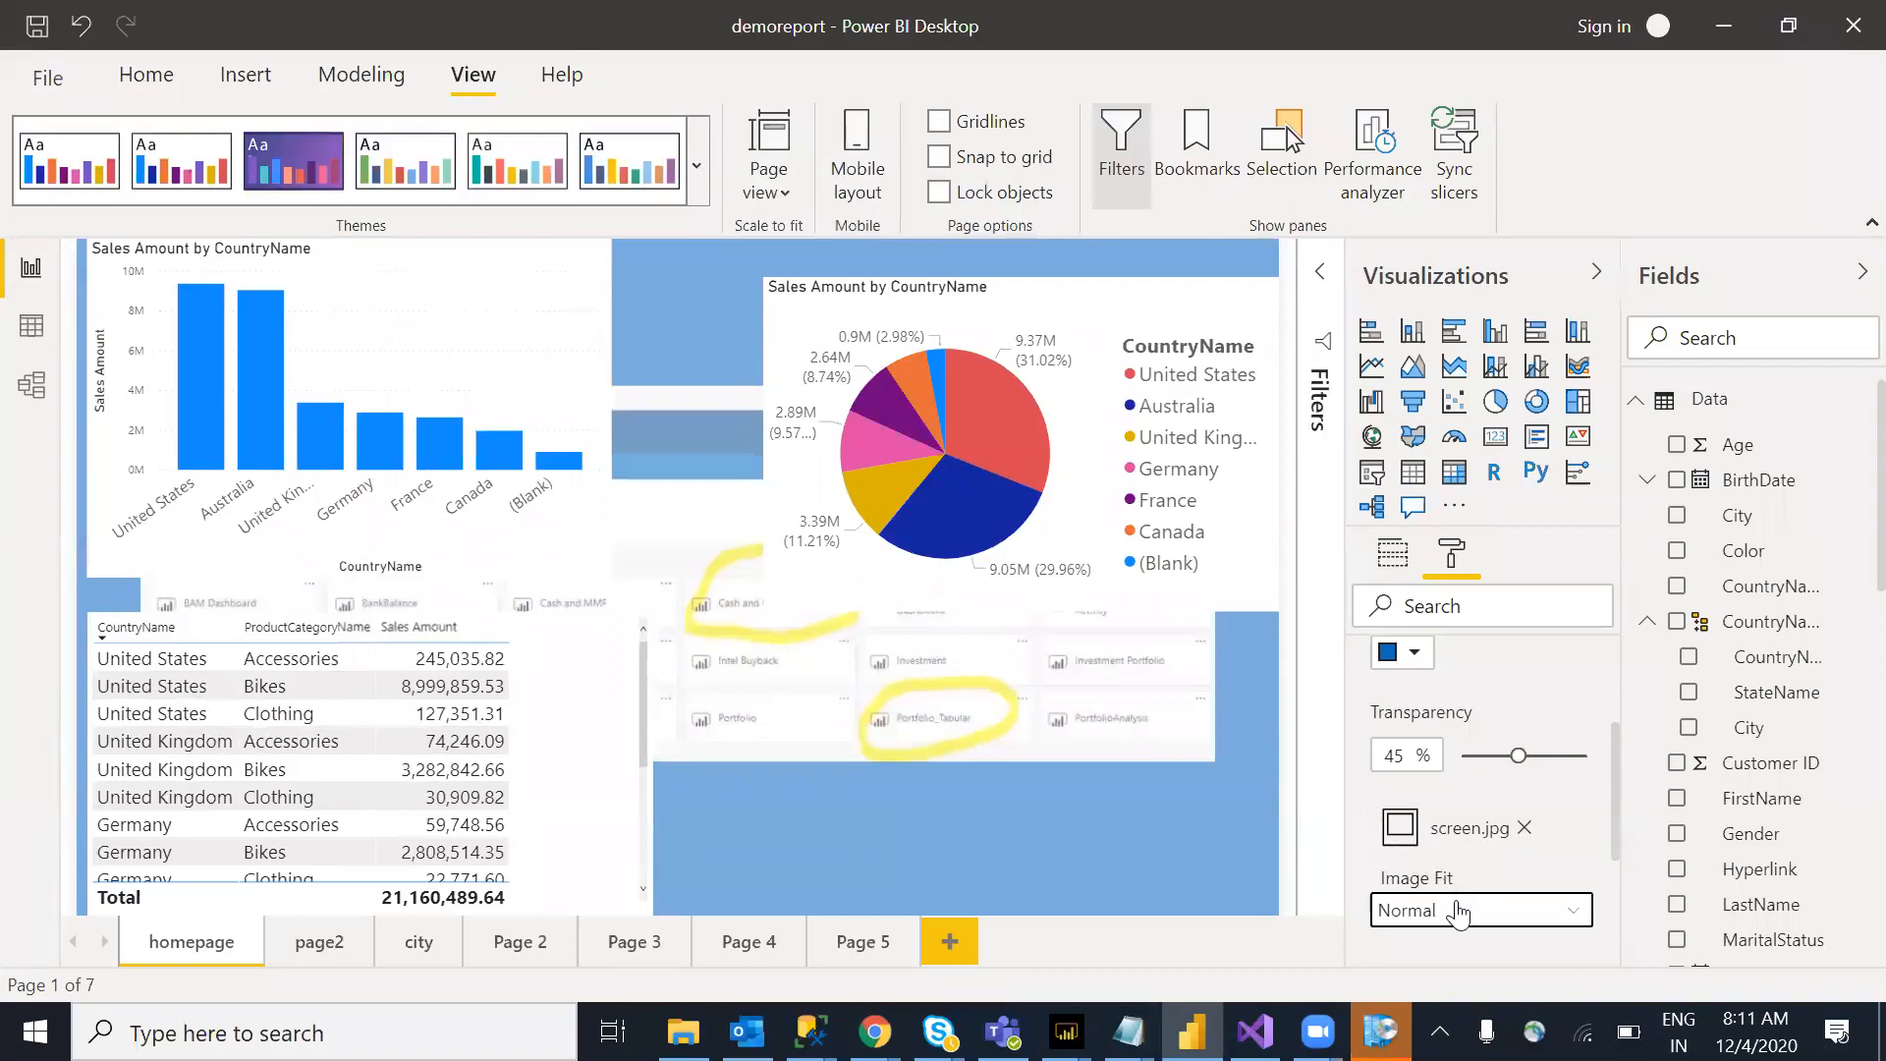
left_click(1446, 910)
left_click(1421, 874)
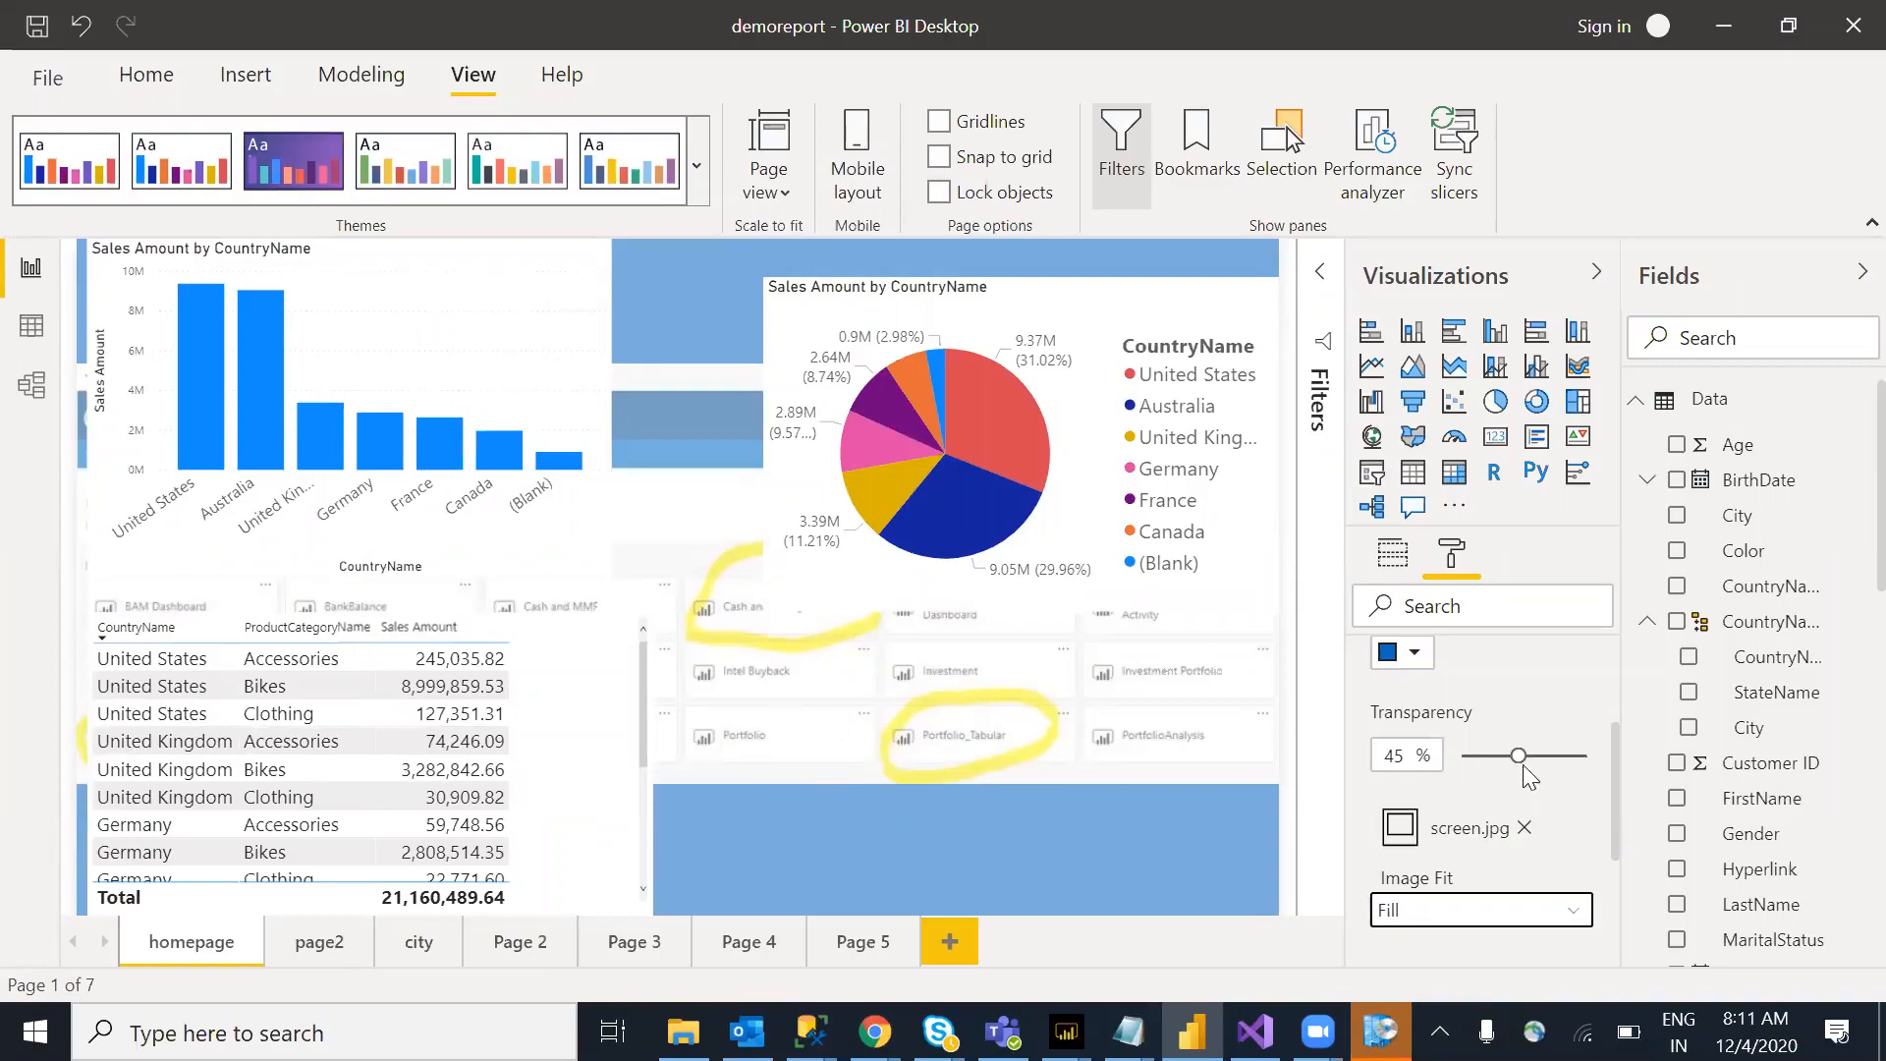
left_click_drag(1523, 765, 1558, 757)
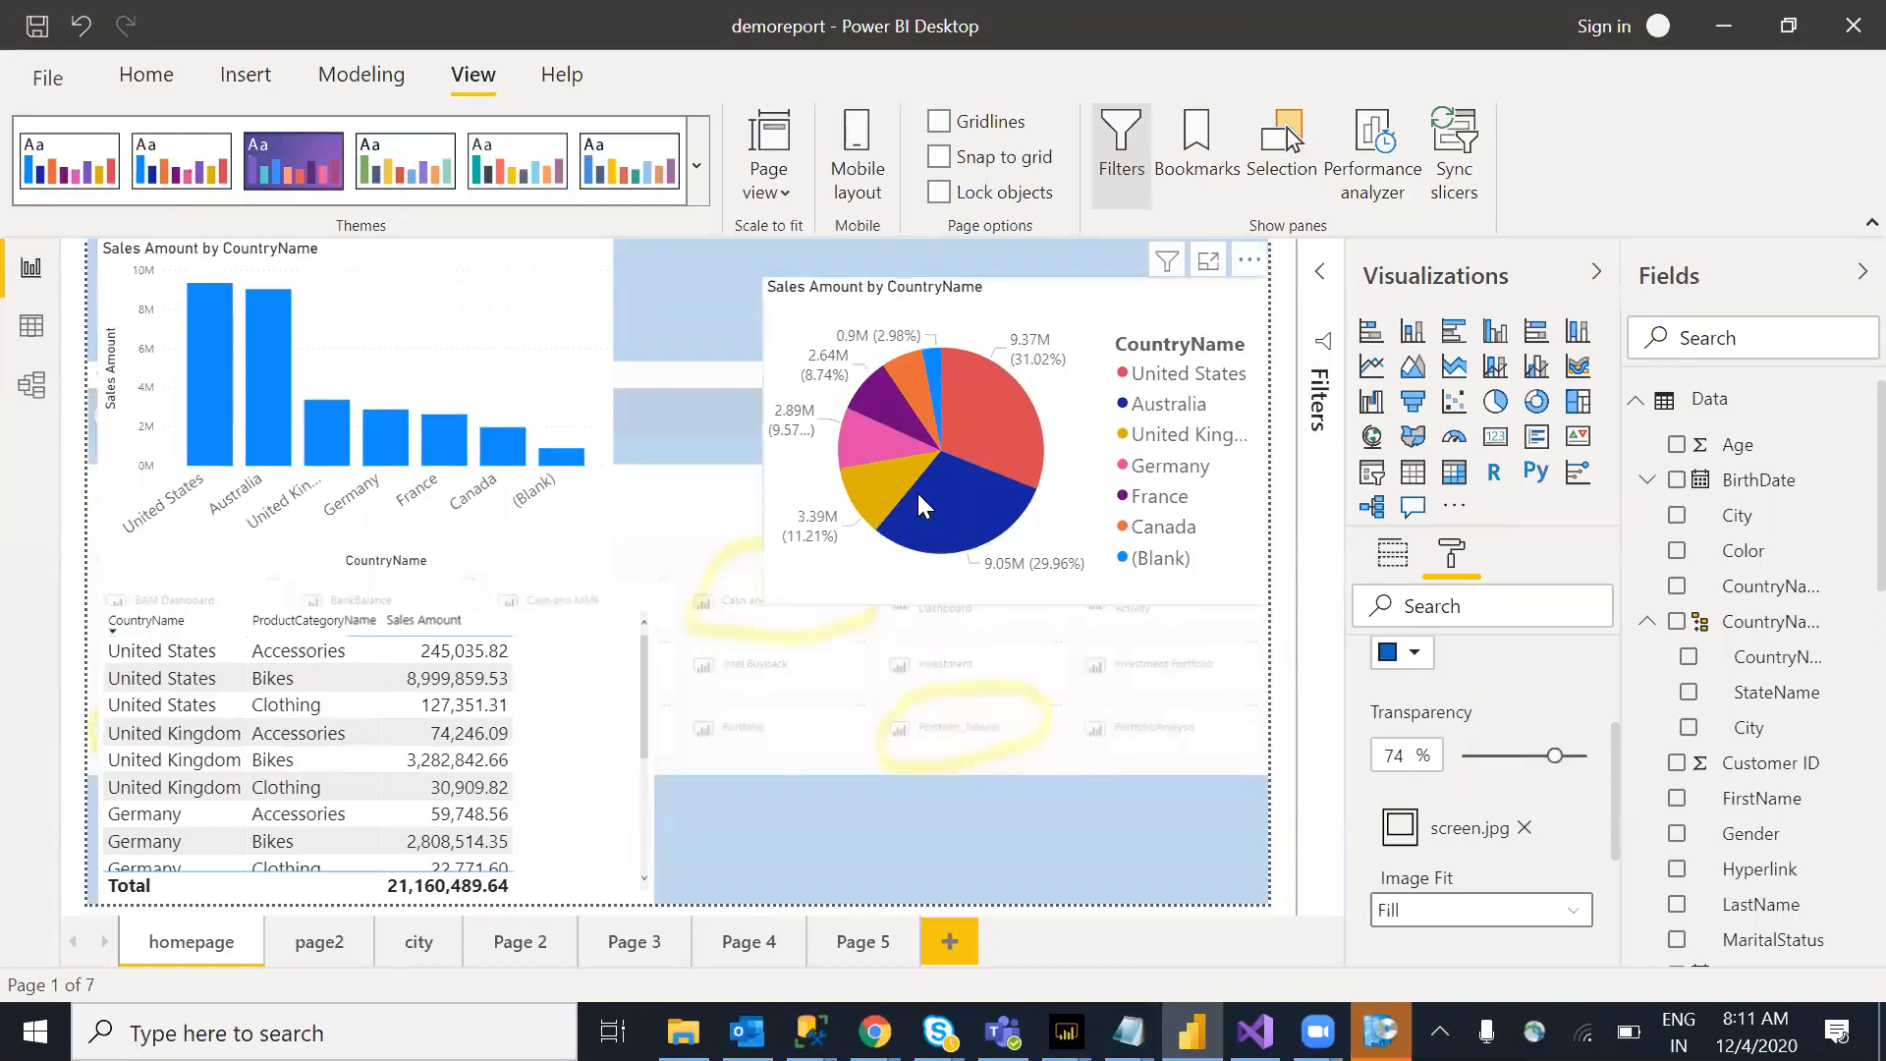
Step: Move the pie chart up to align with the column chart and cross-highlight Australia from the column chart
left_click_drag(917, 498, 963, 366)
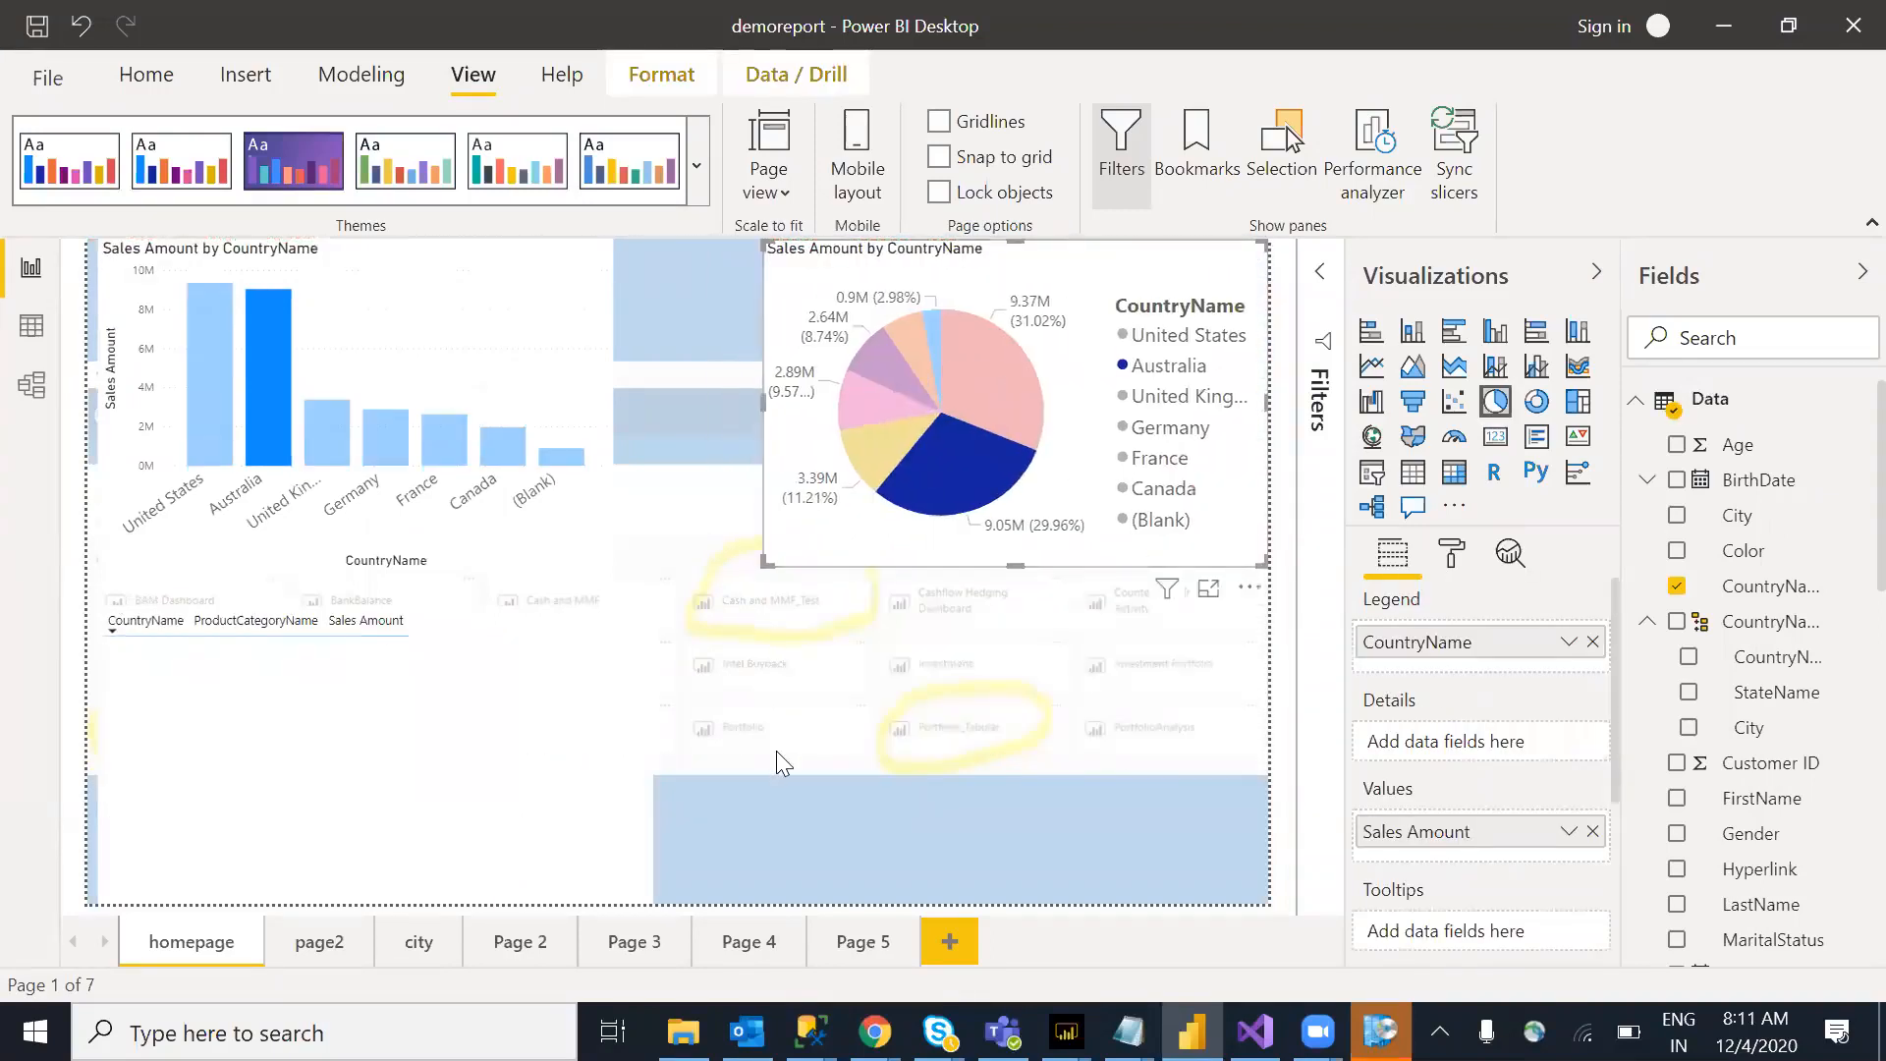
left_click(367, 403)
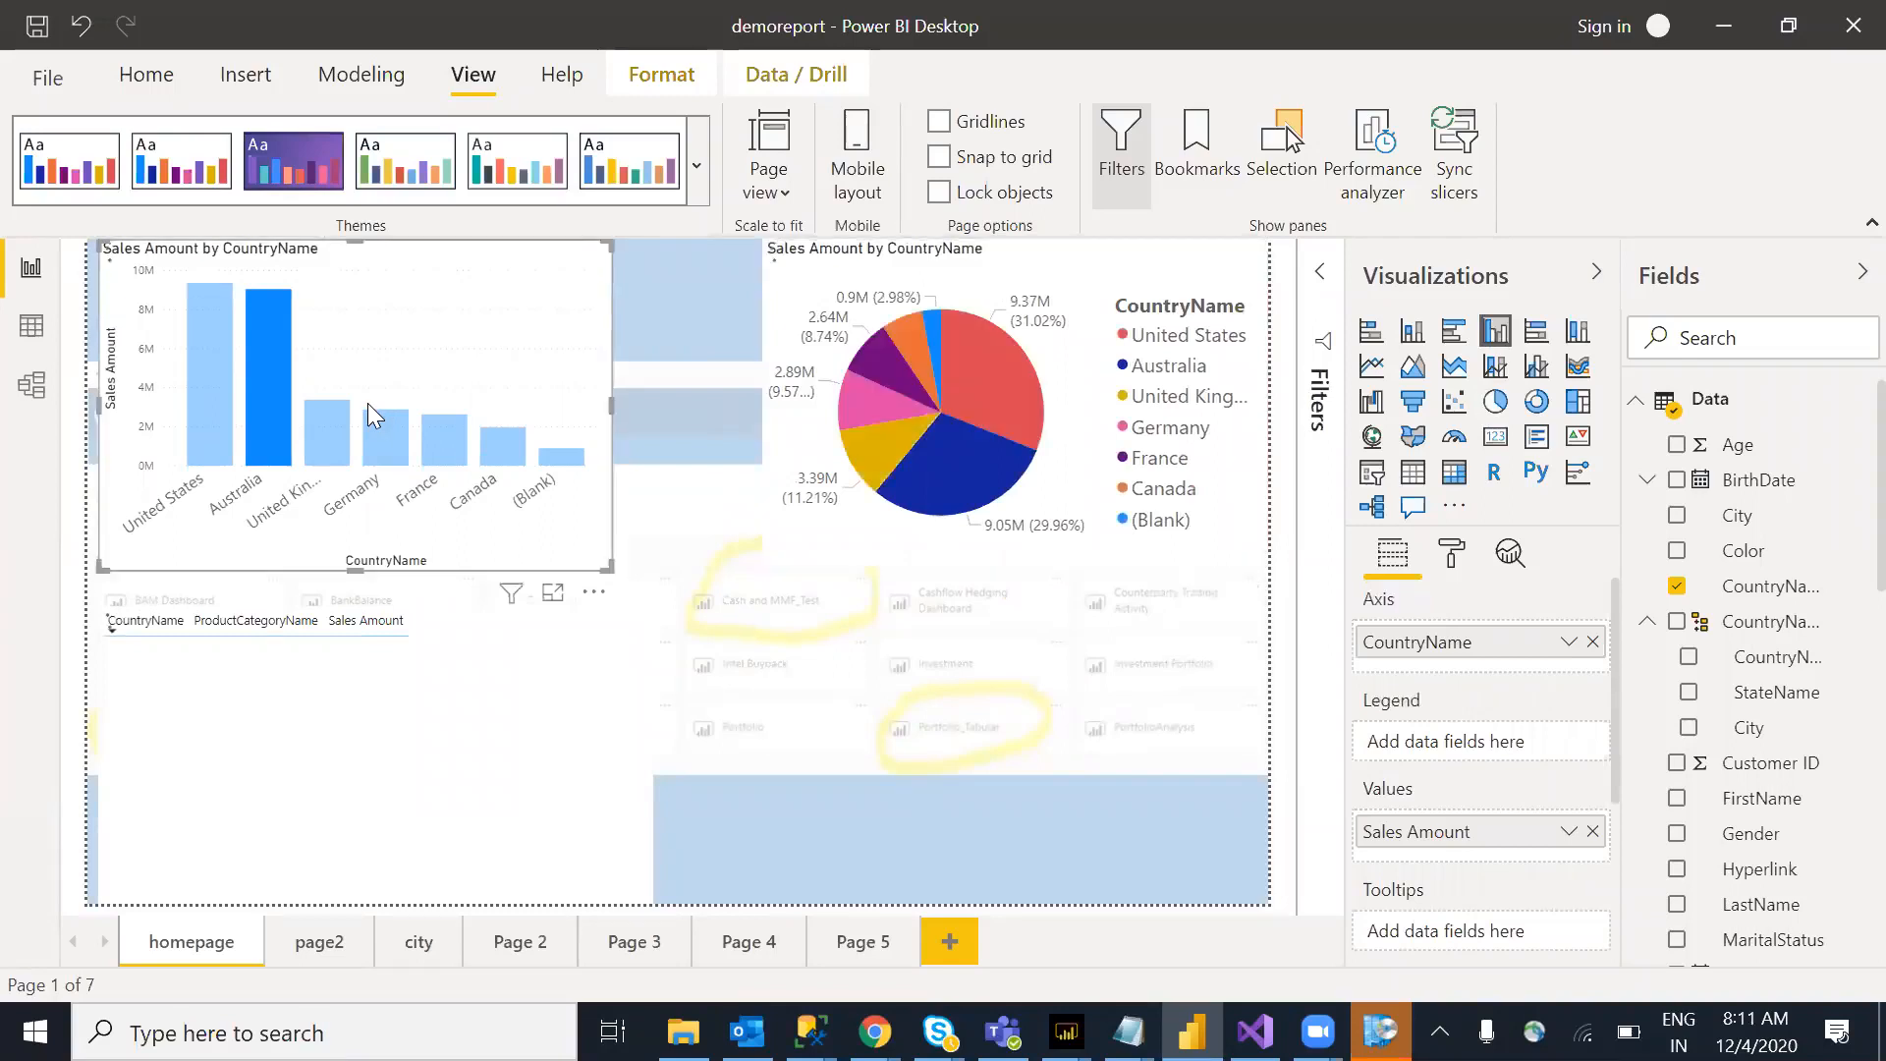
left_click(251, 379)
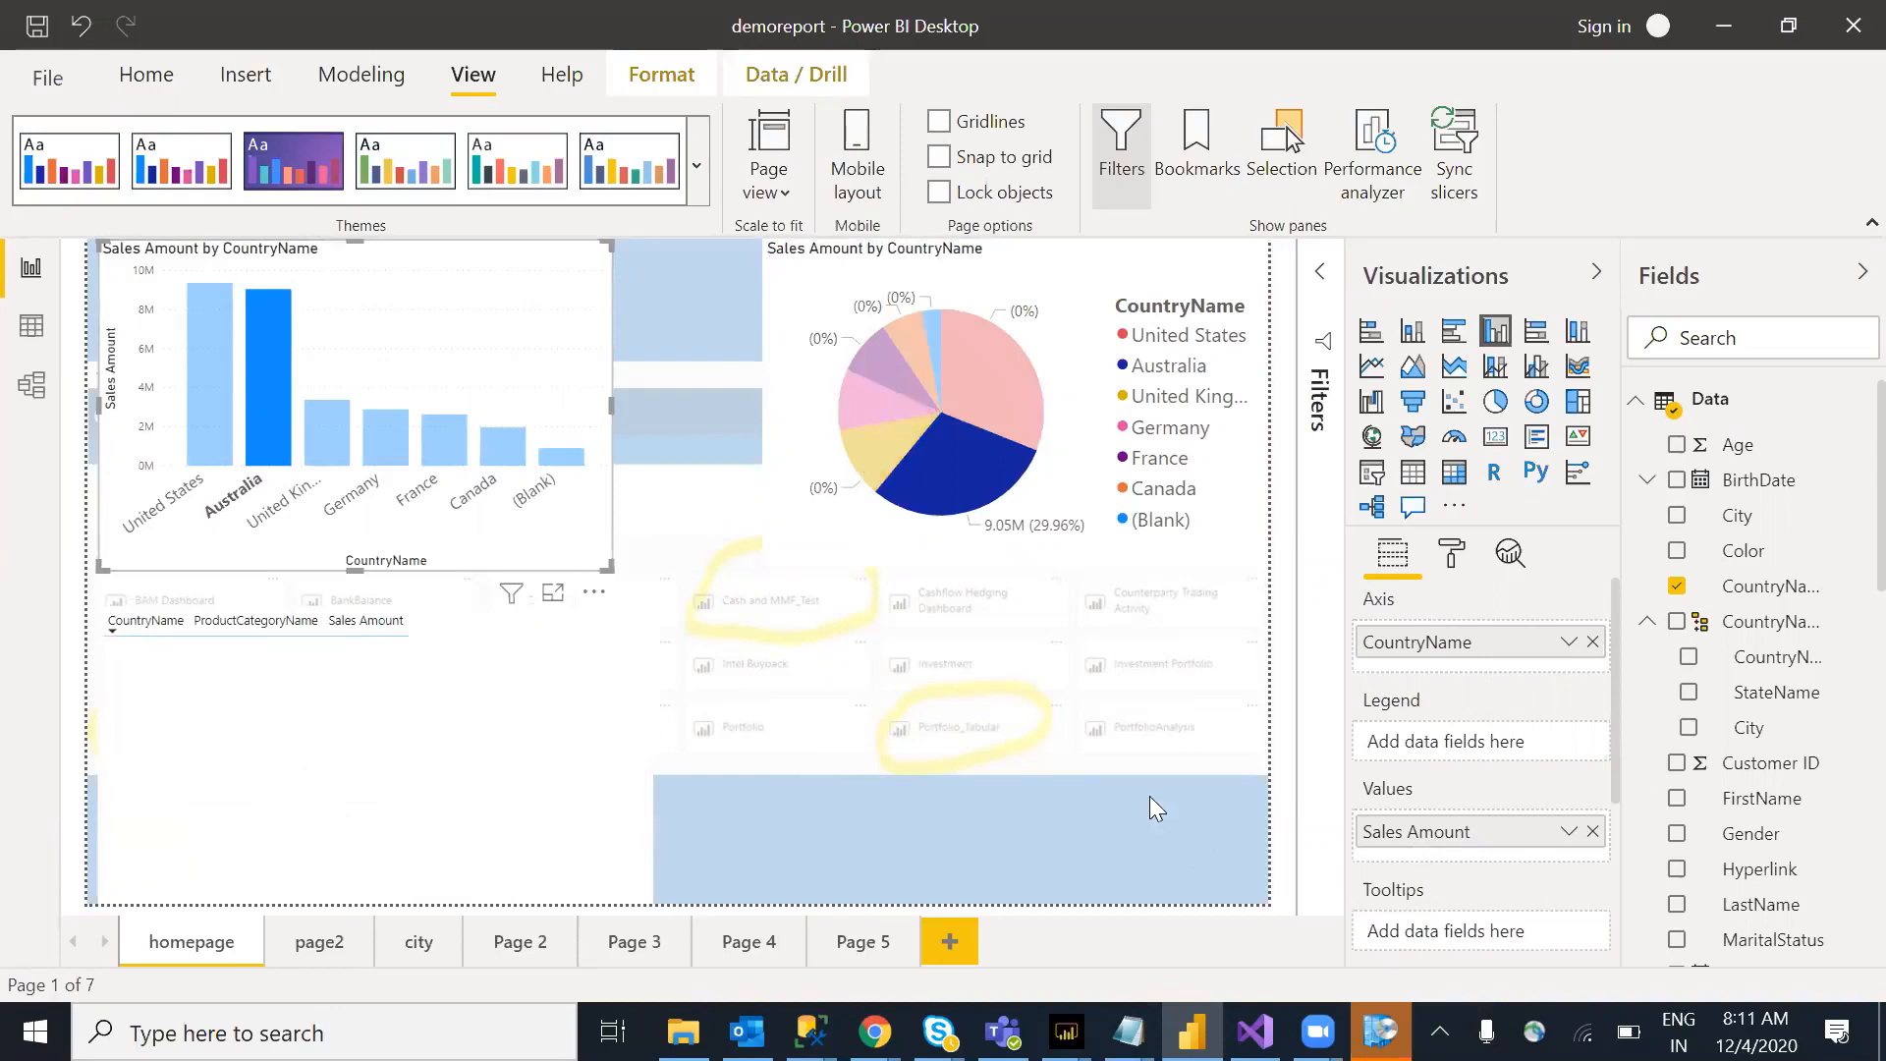
Step: Remove the screen.jpg image from the homepage's page background
left_click(1282, 723)
left_click(1452, 553)
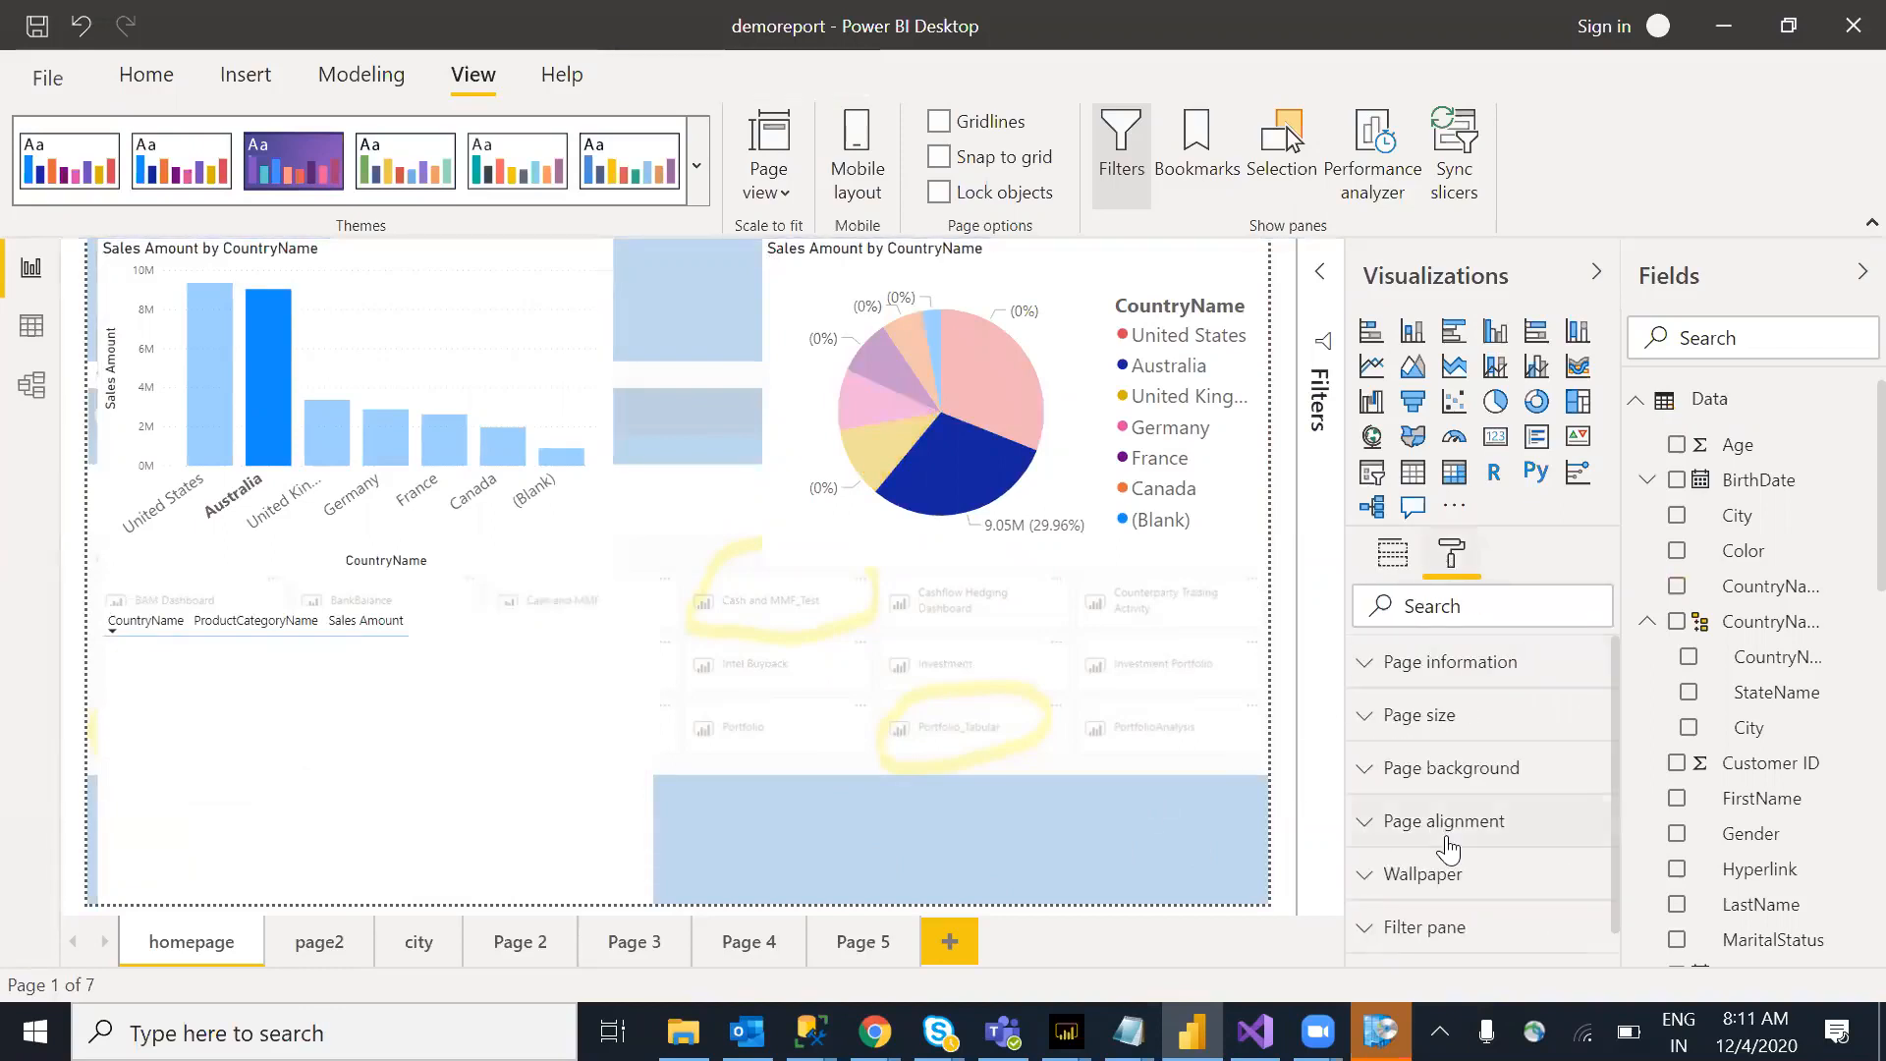
left_click(1386, 771)
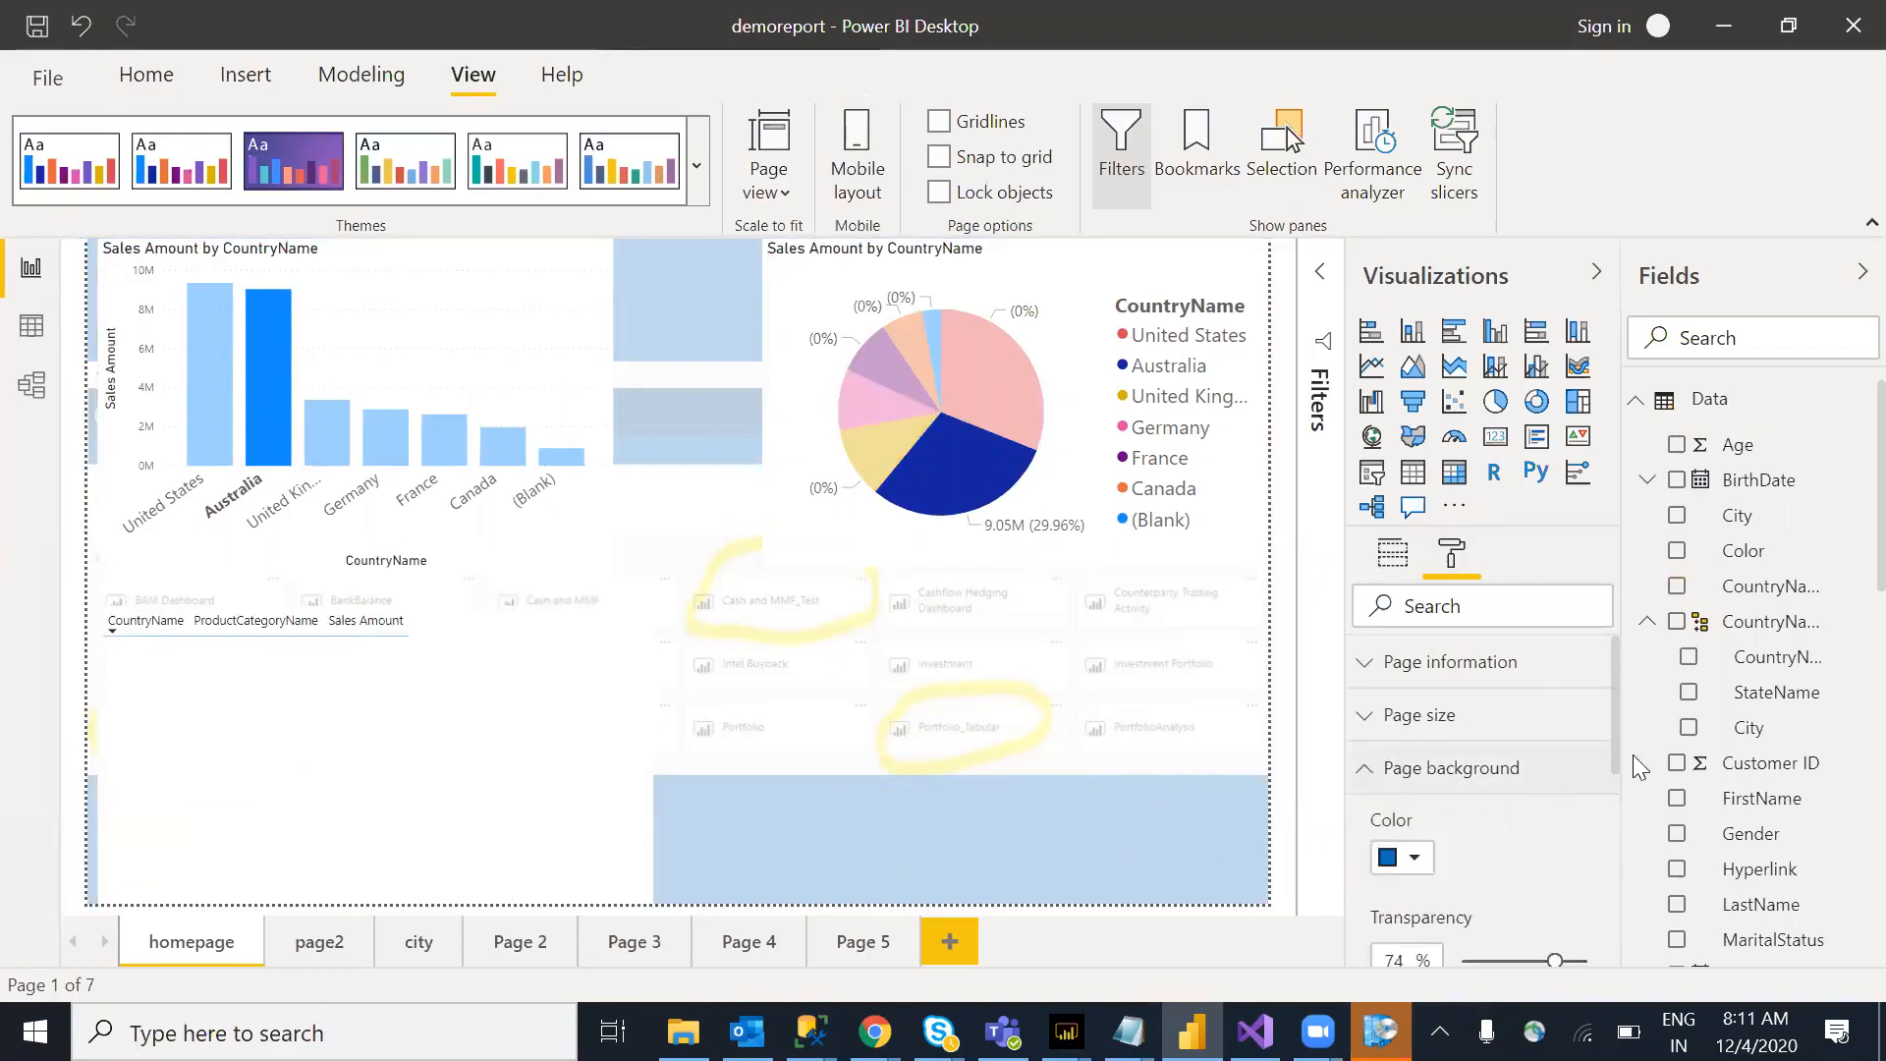
scroll(1620, 707, "down", 5)
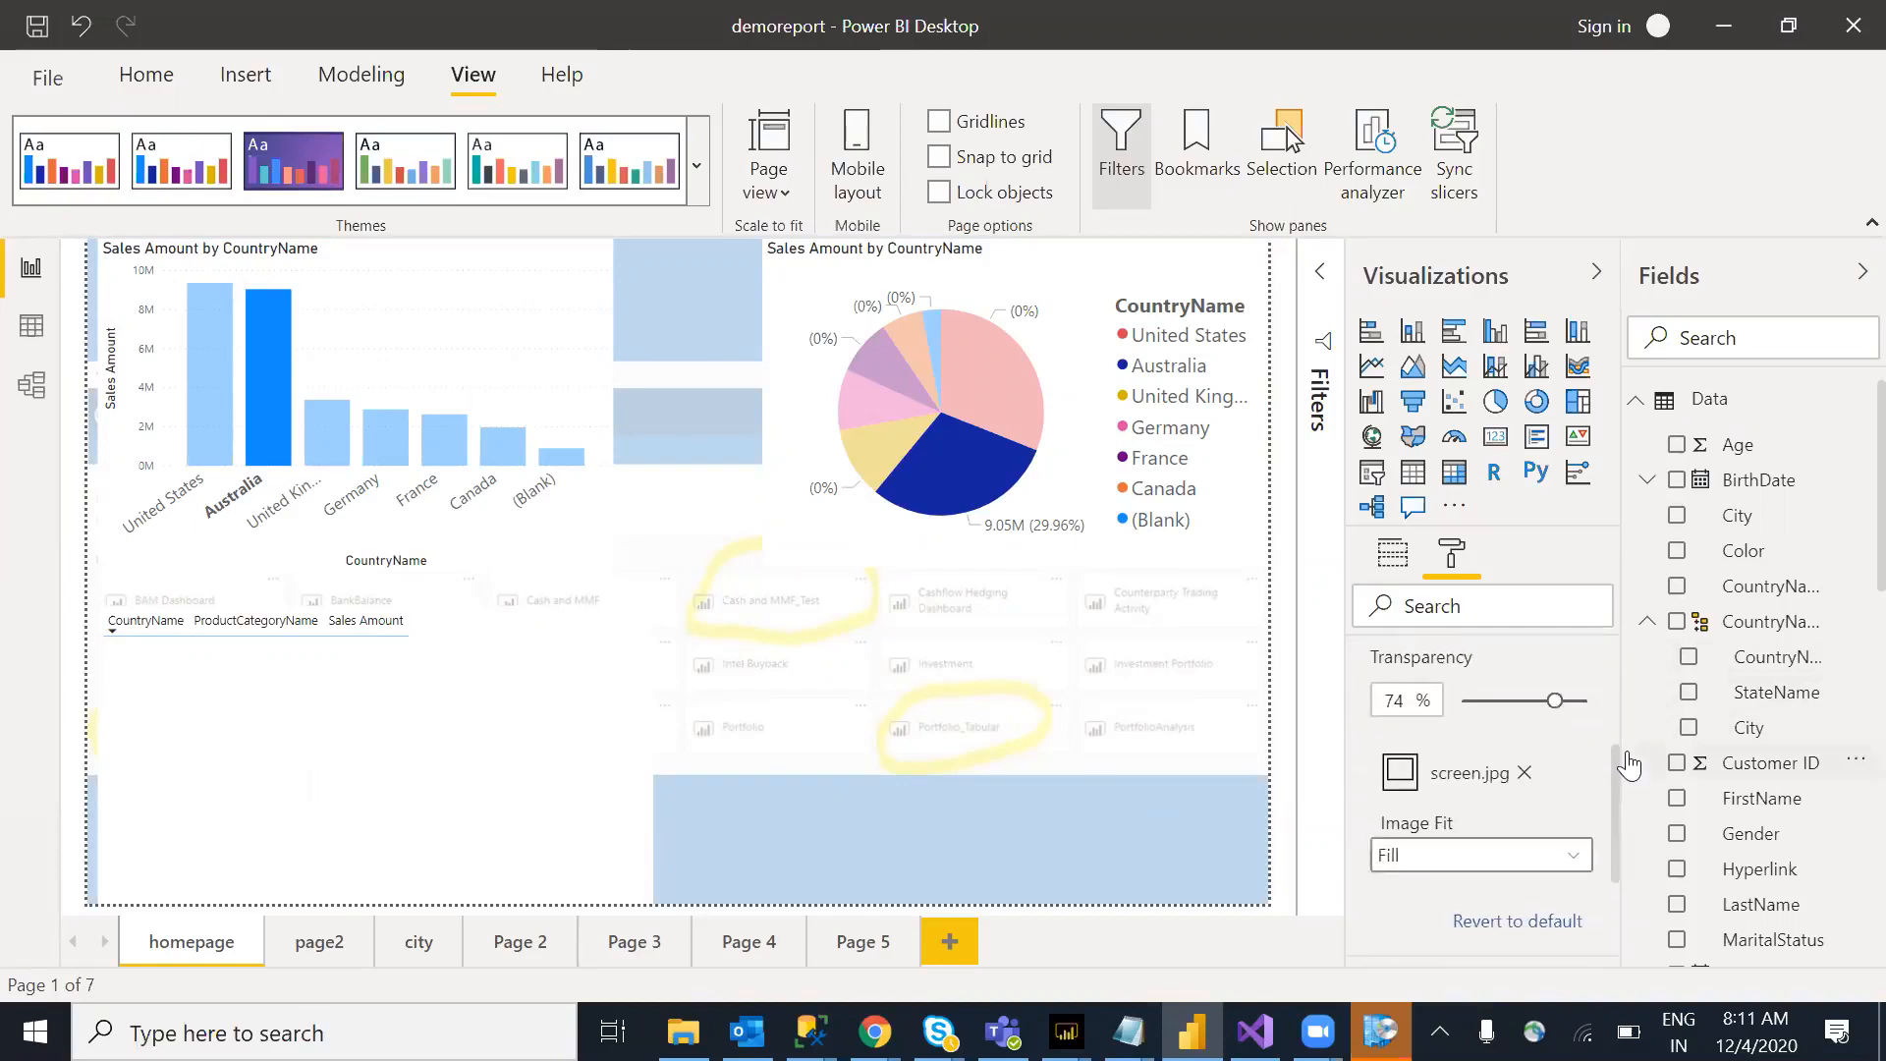
left_click(1525, 774)
scroll(1403, 802, "up", 5)
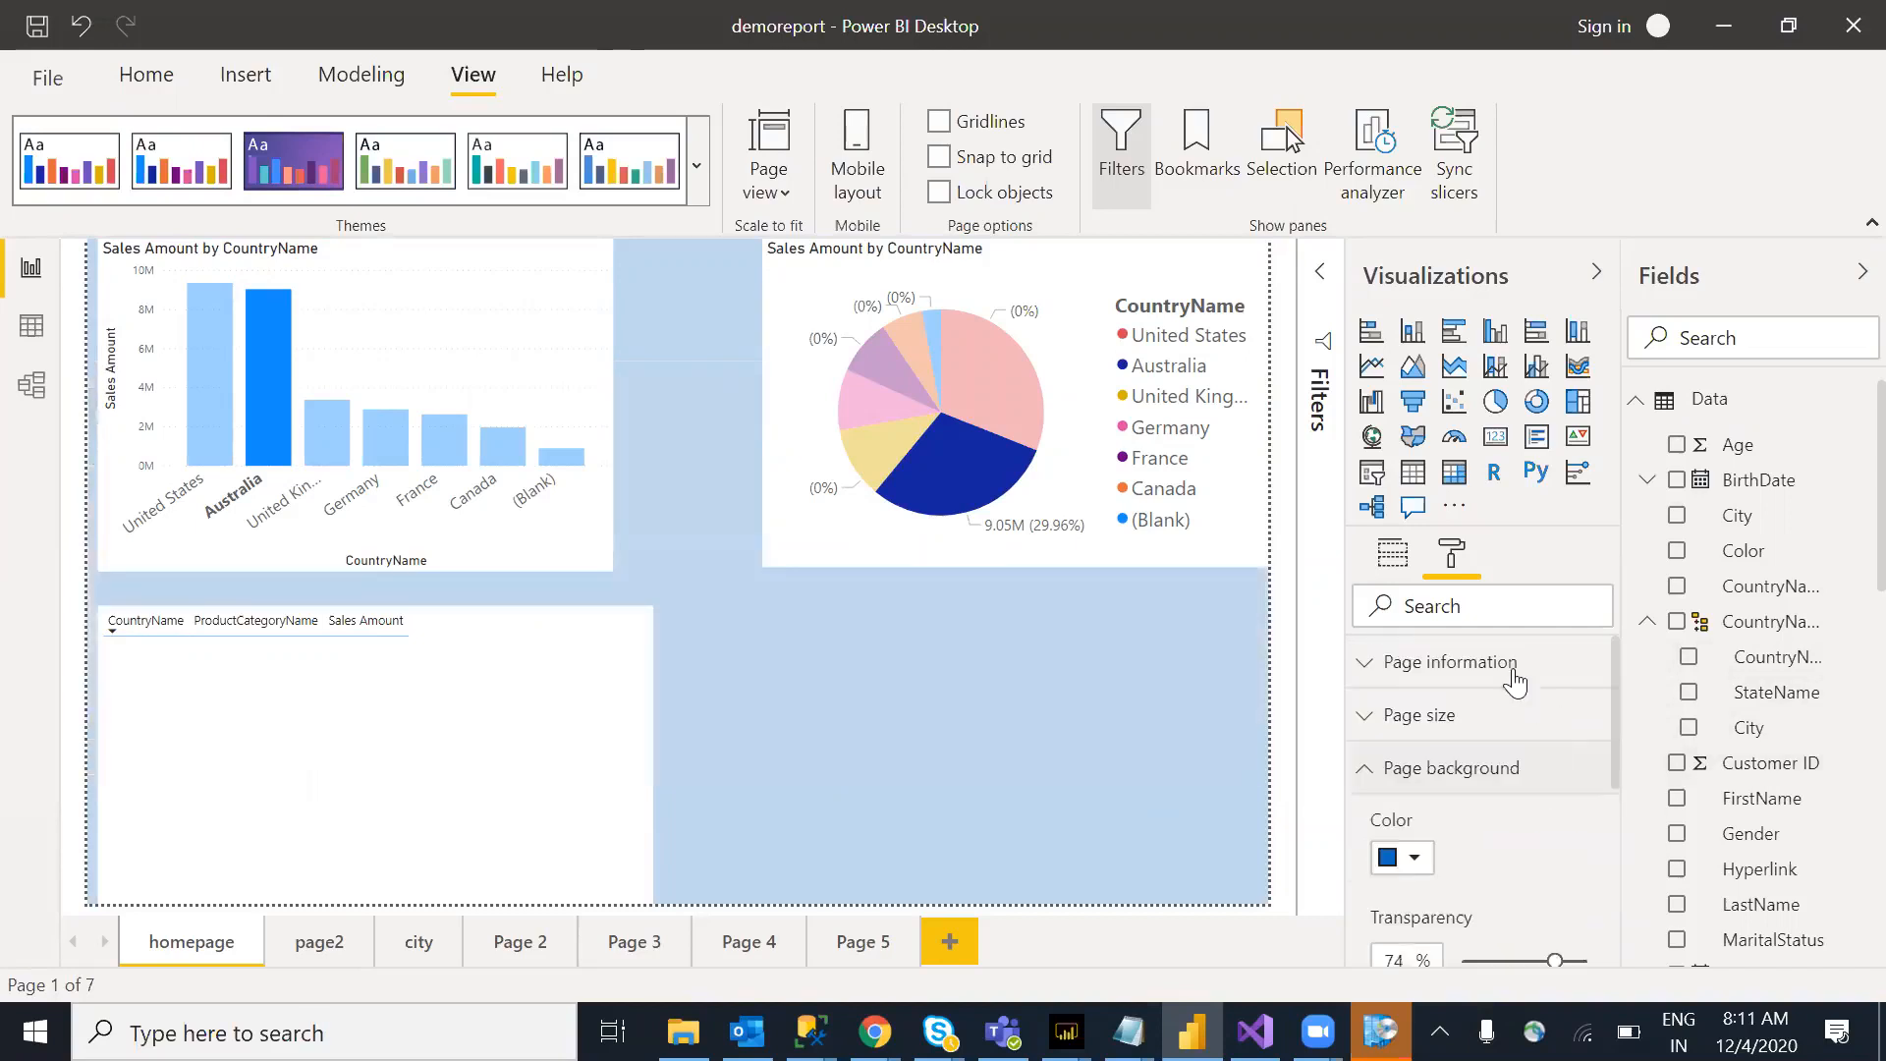
left_click(1400, 786)
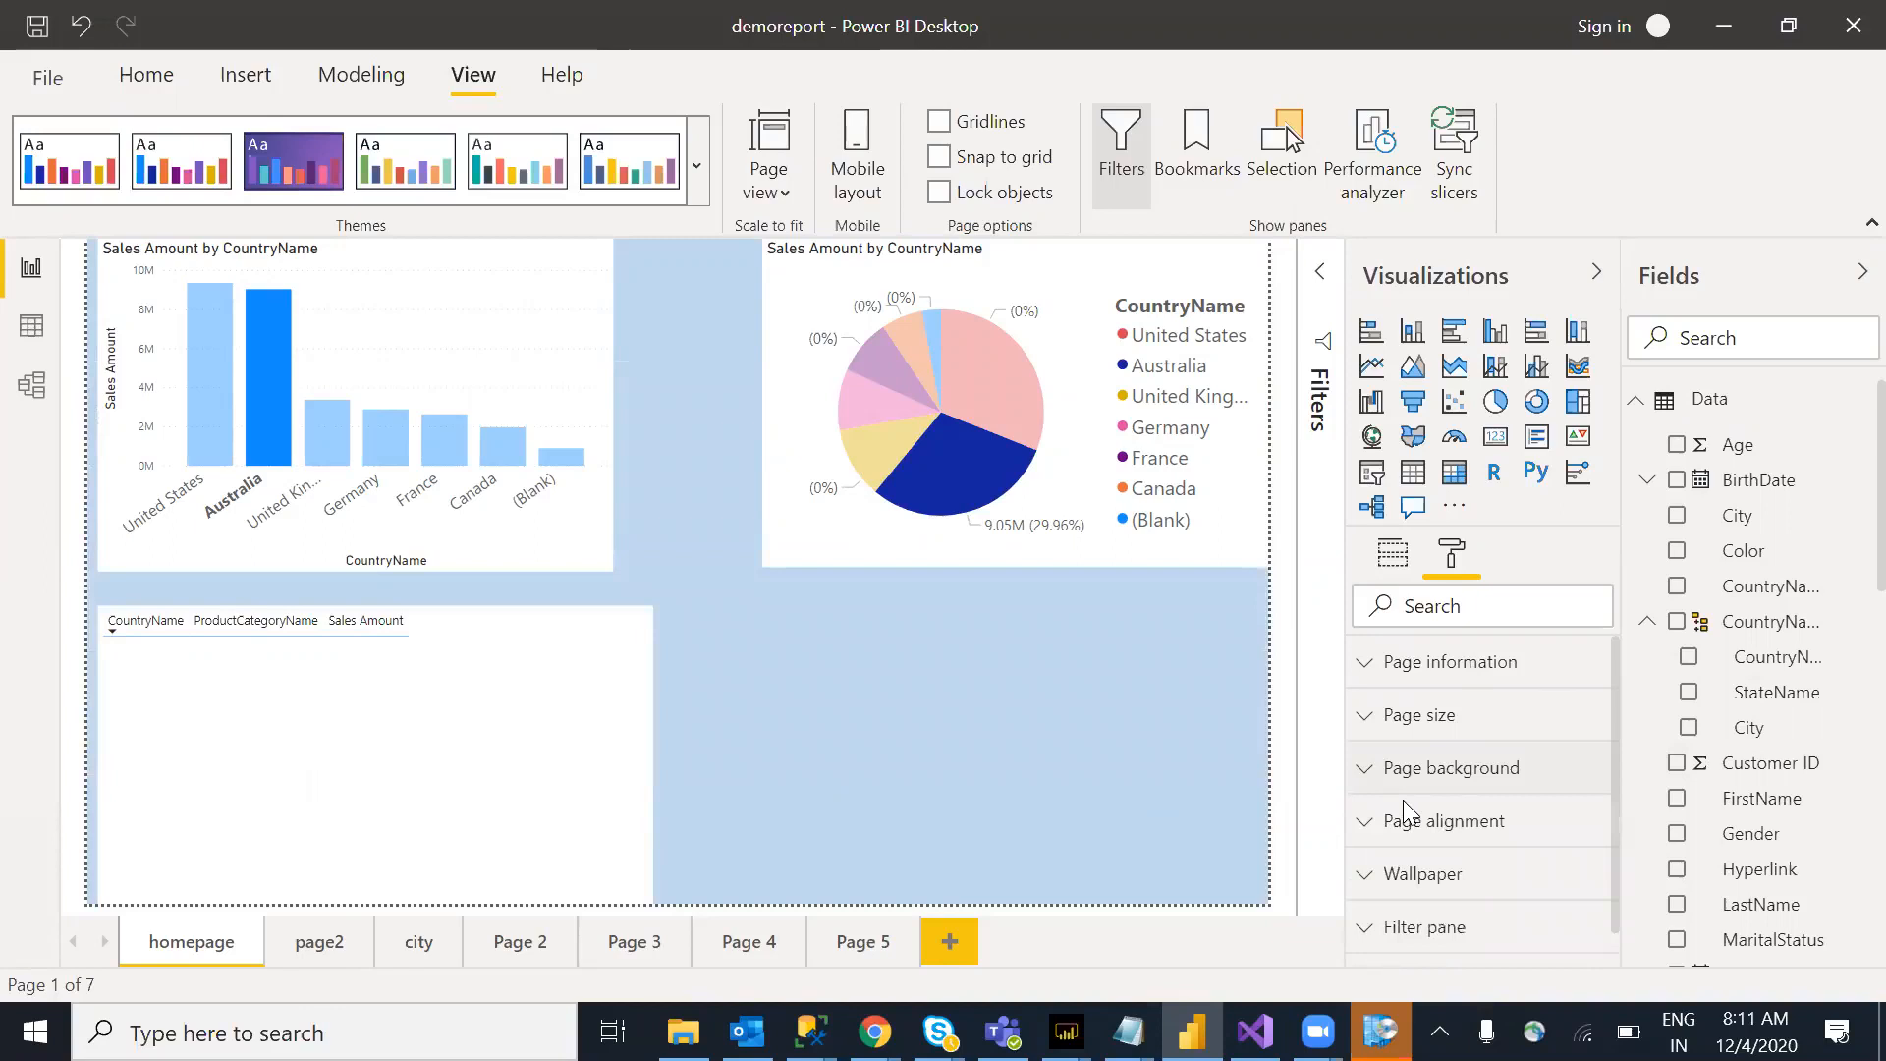
Step: Try the Middle vertical alignment for the page and return it to Top
left_click(1376, 816)
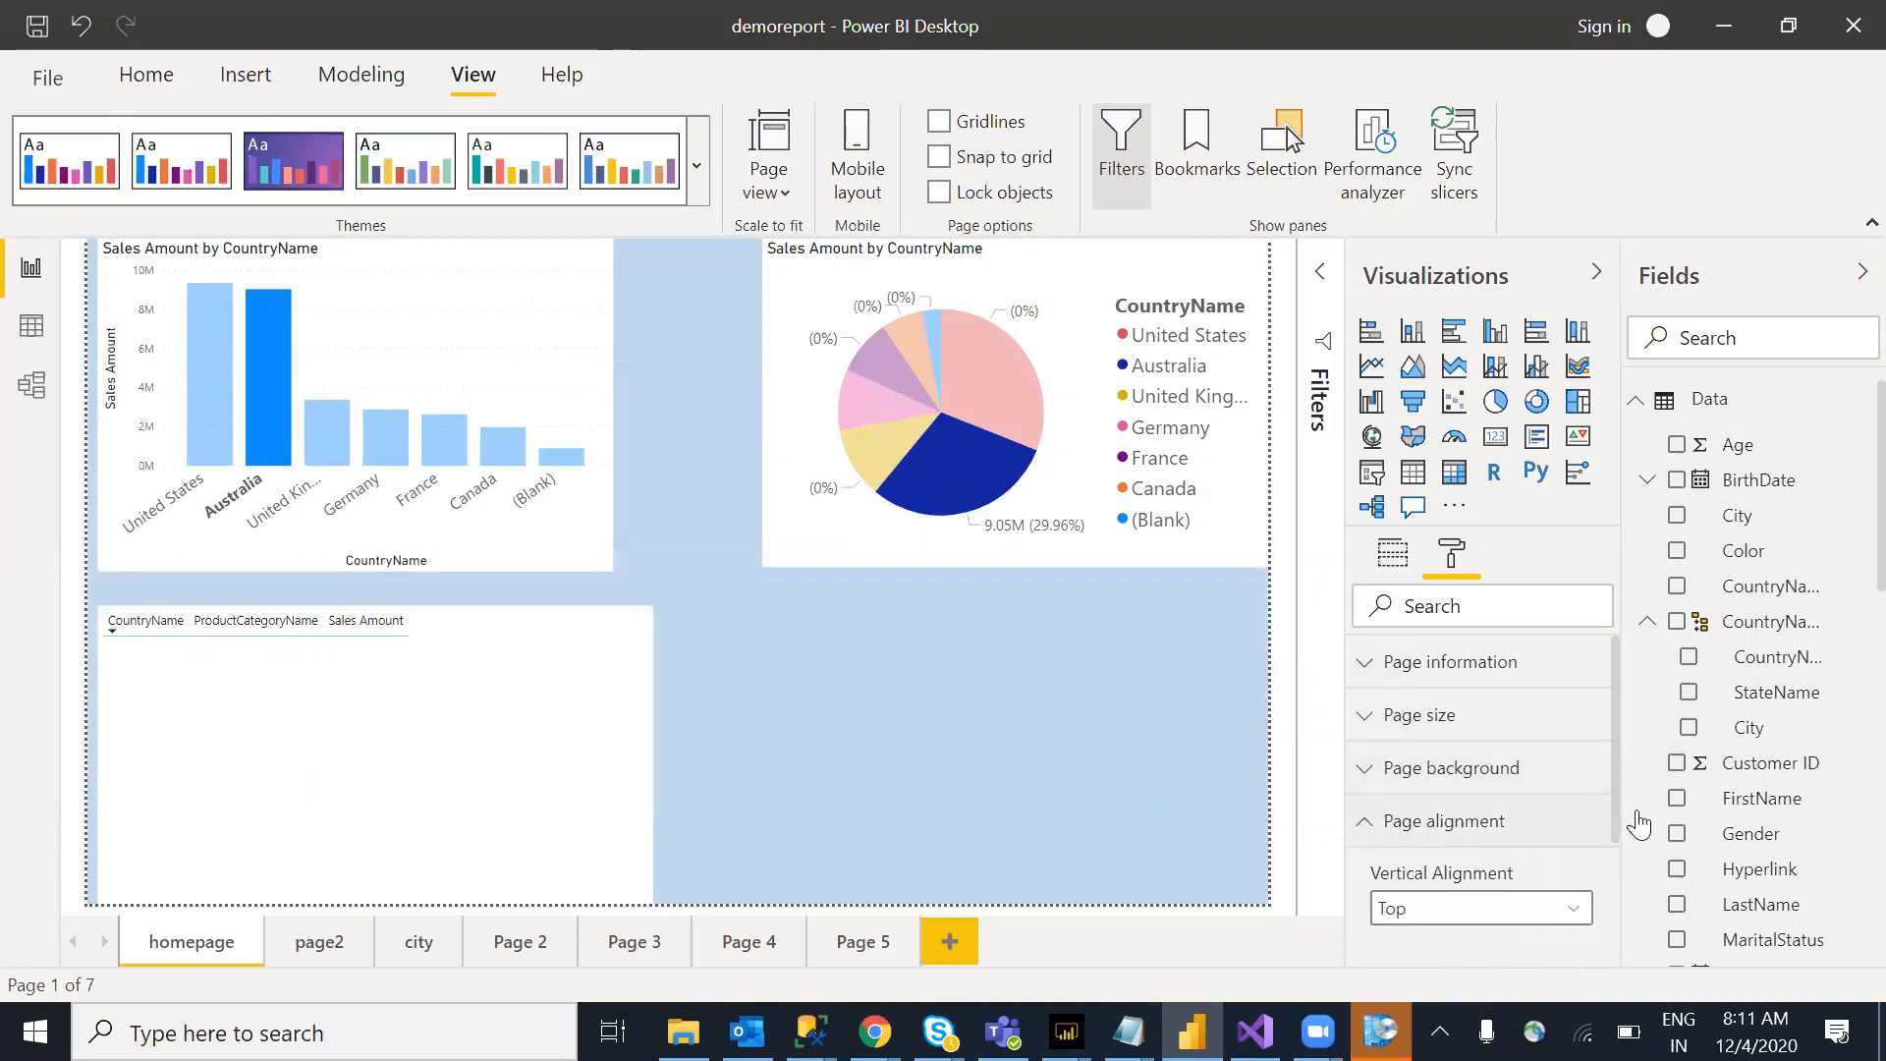
scroll(1617, 766, "down", 2)
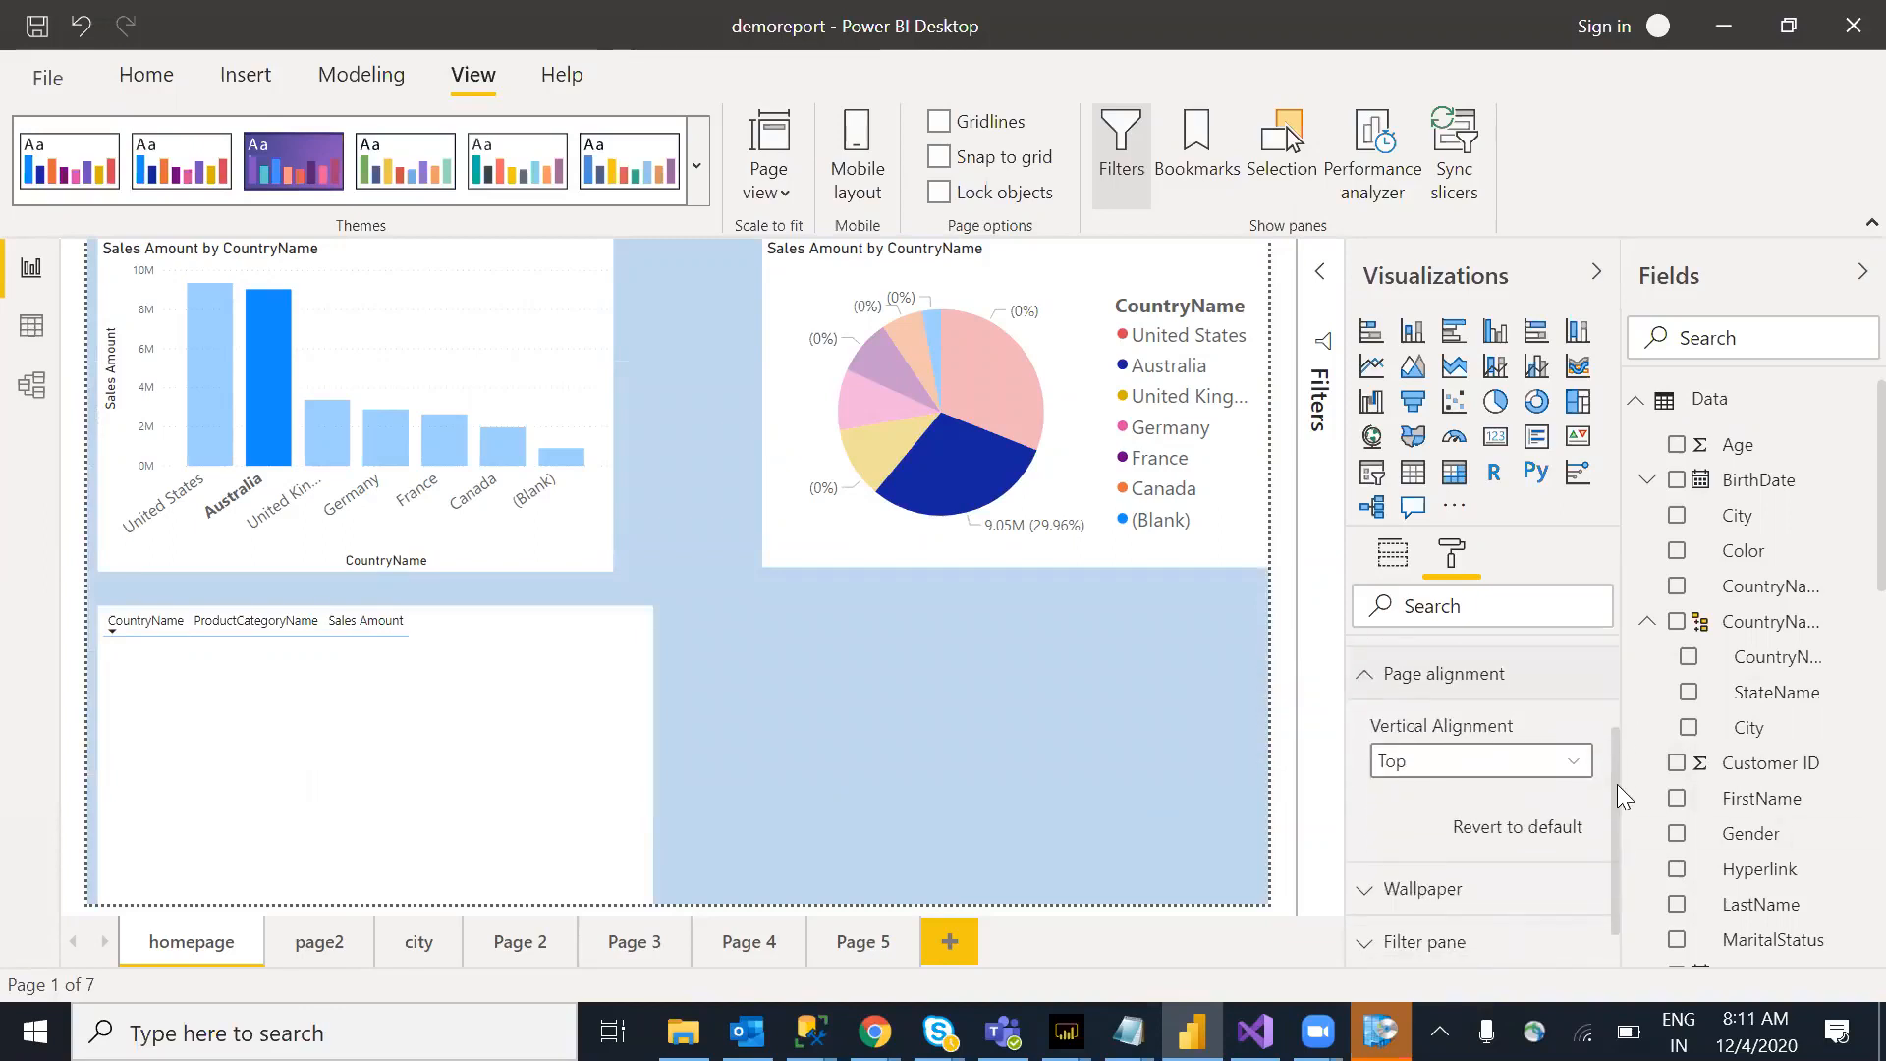
left_click(1563, 765)
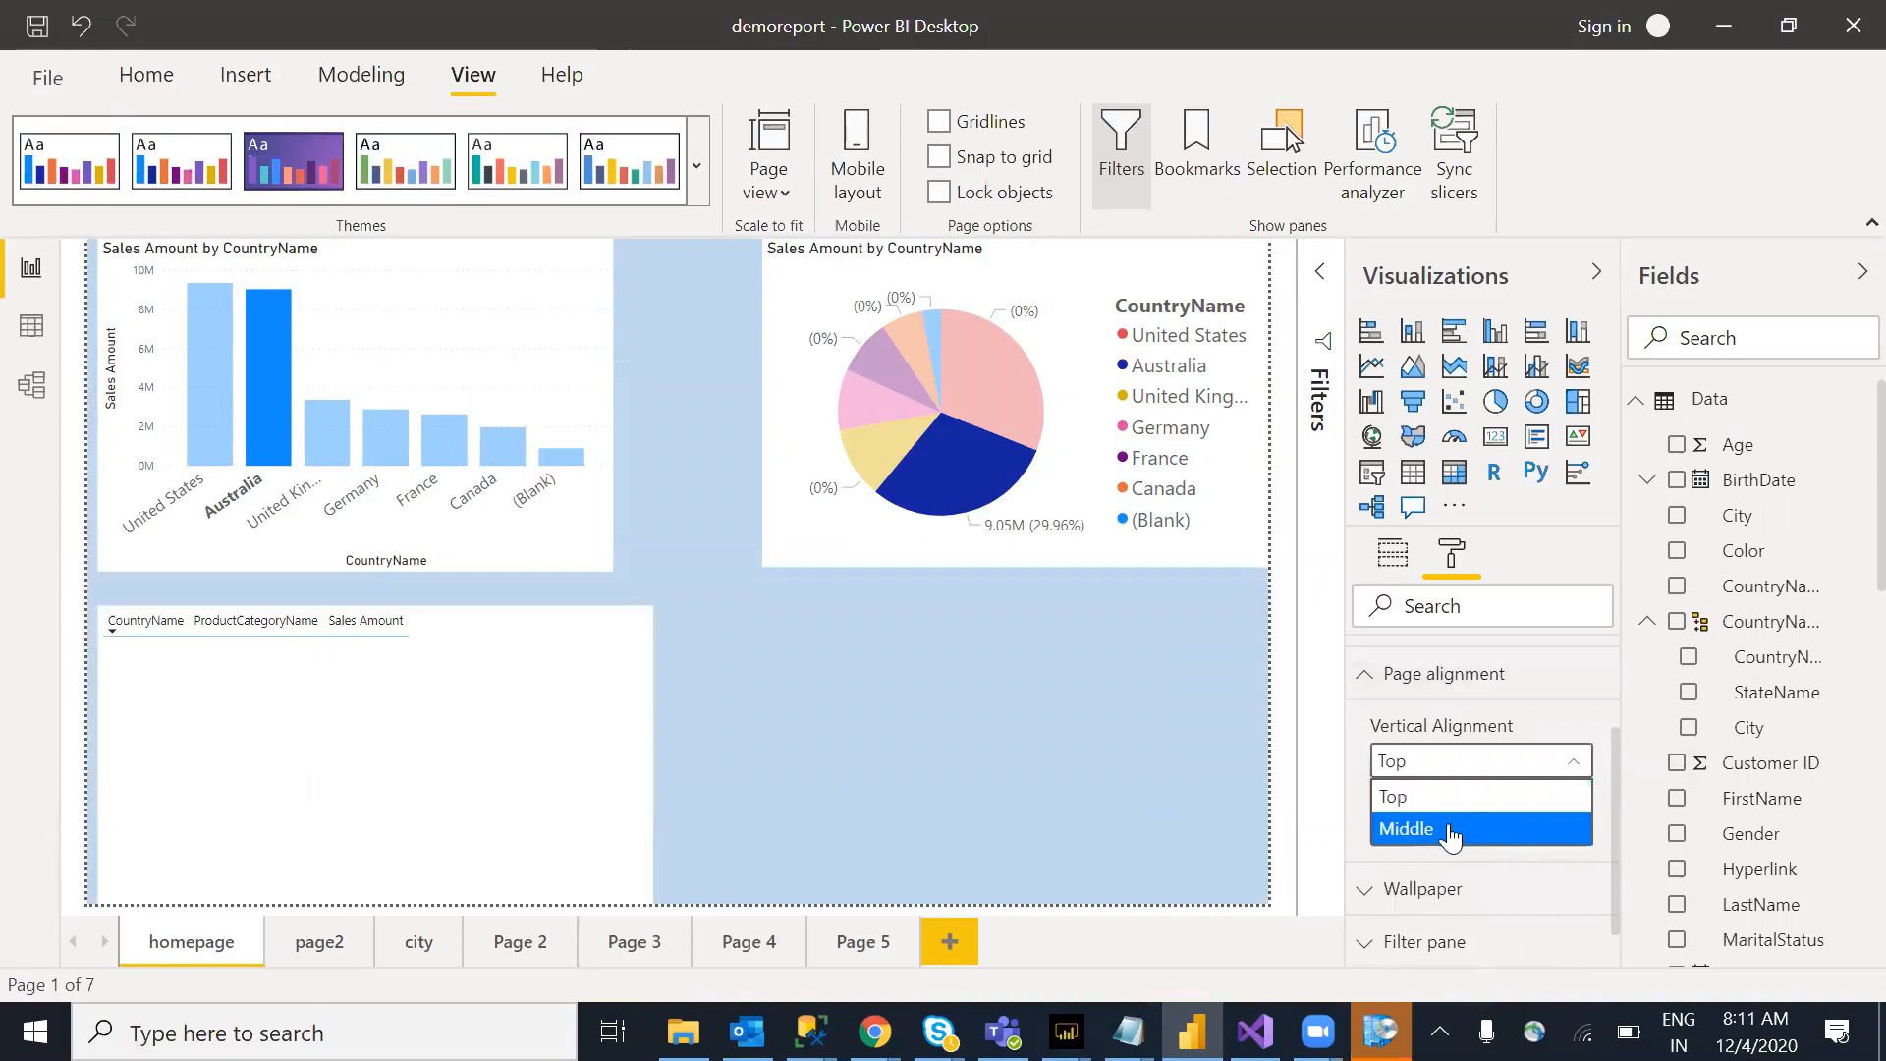
key("Return")
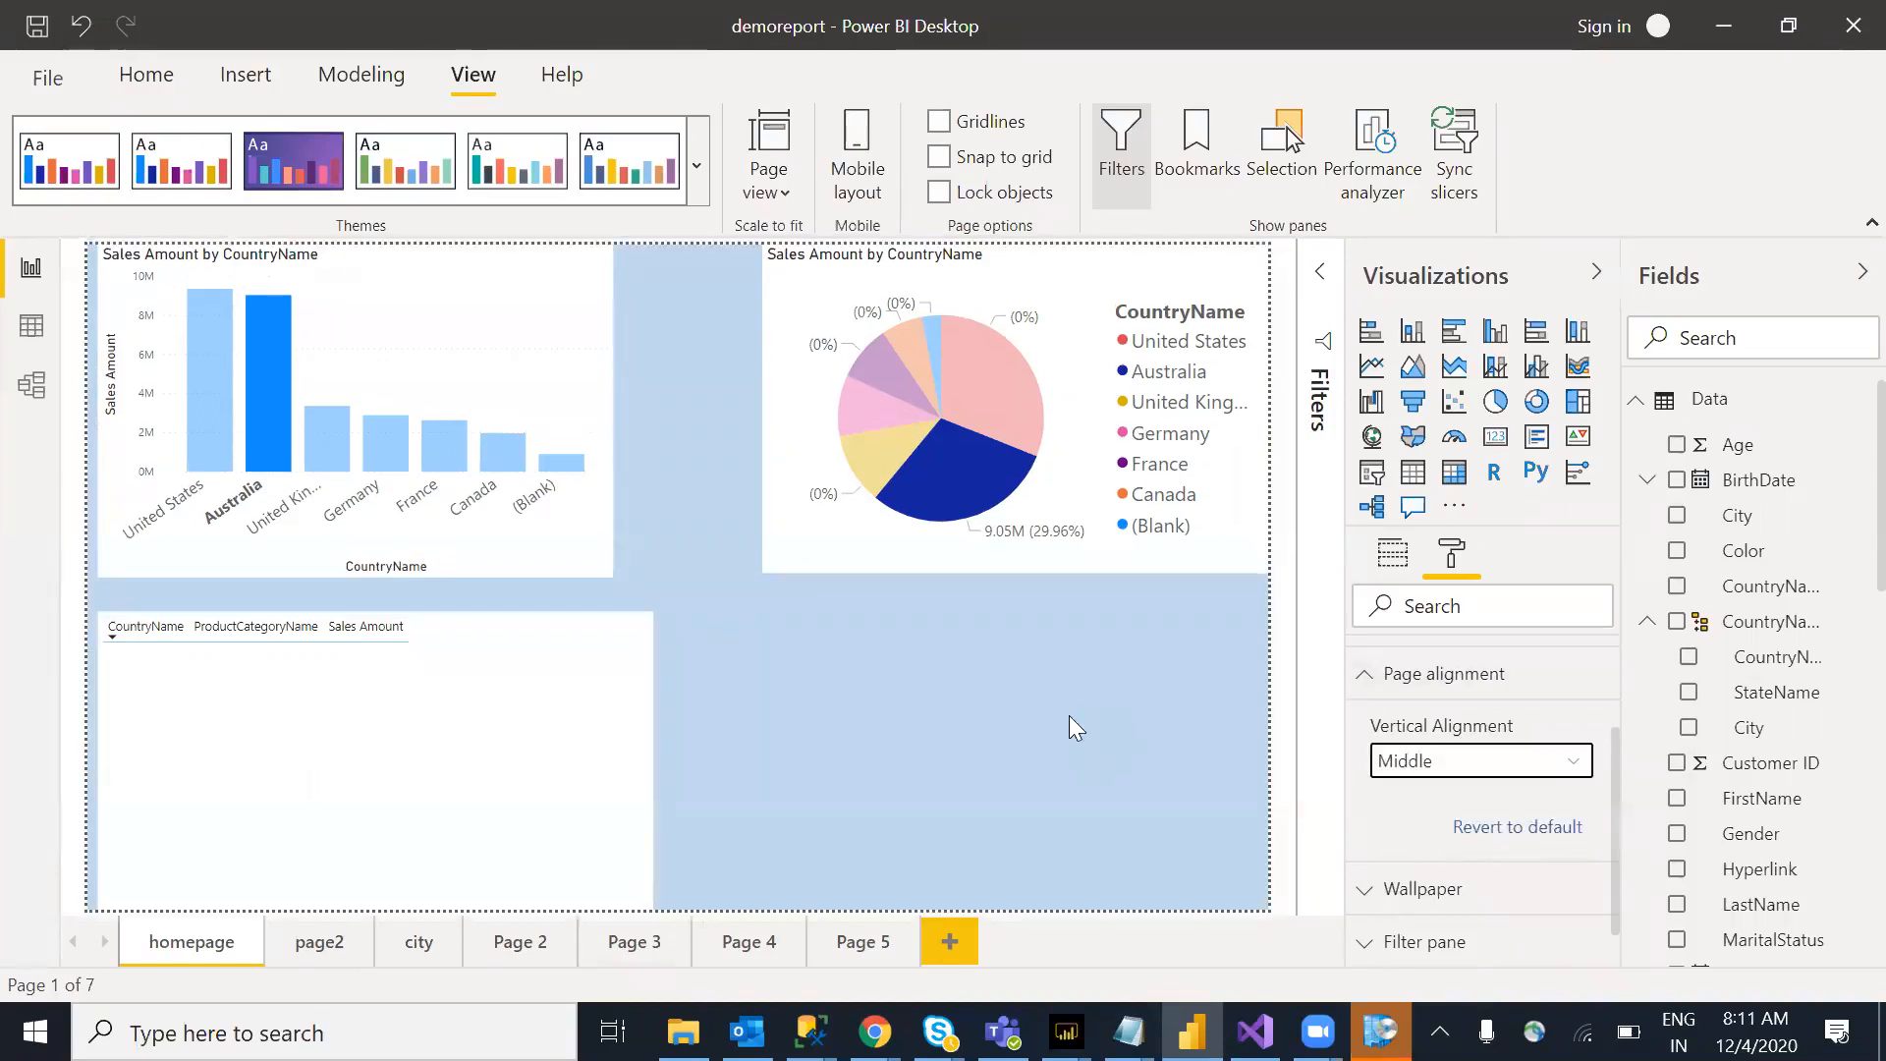
left_click(1479, 762)
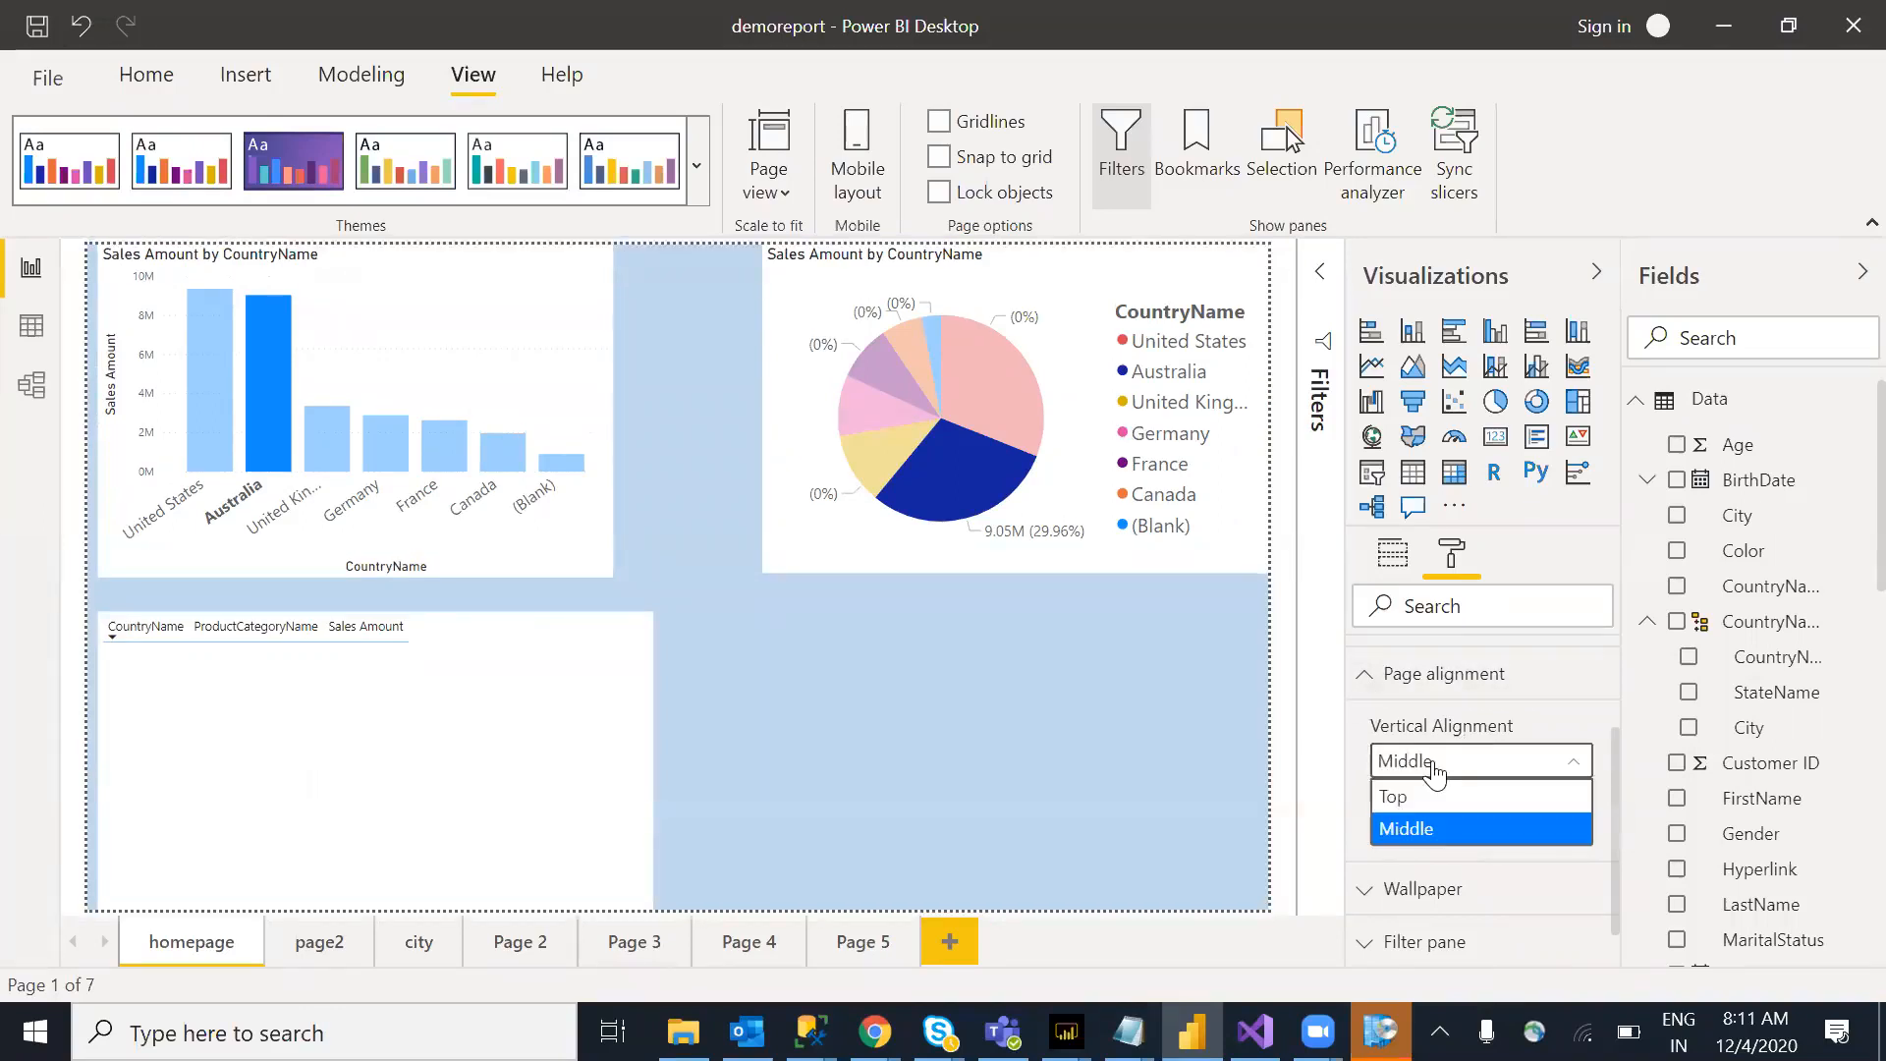
left_click(1385, 798)
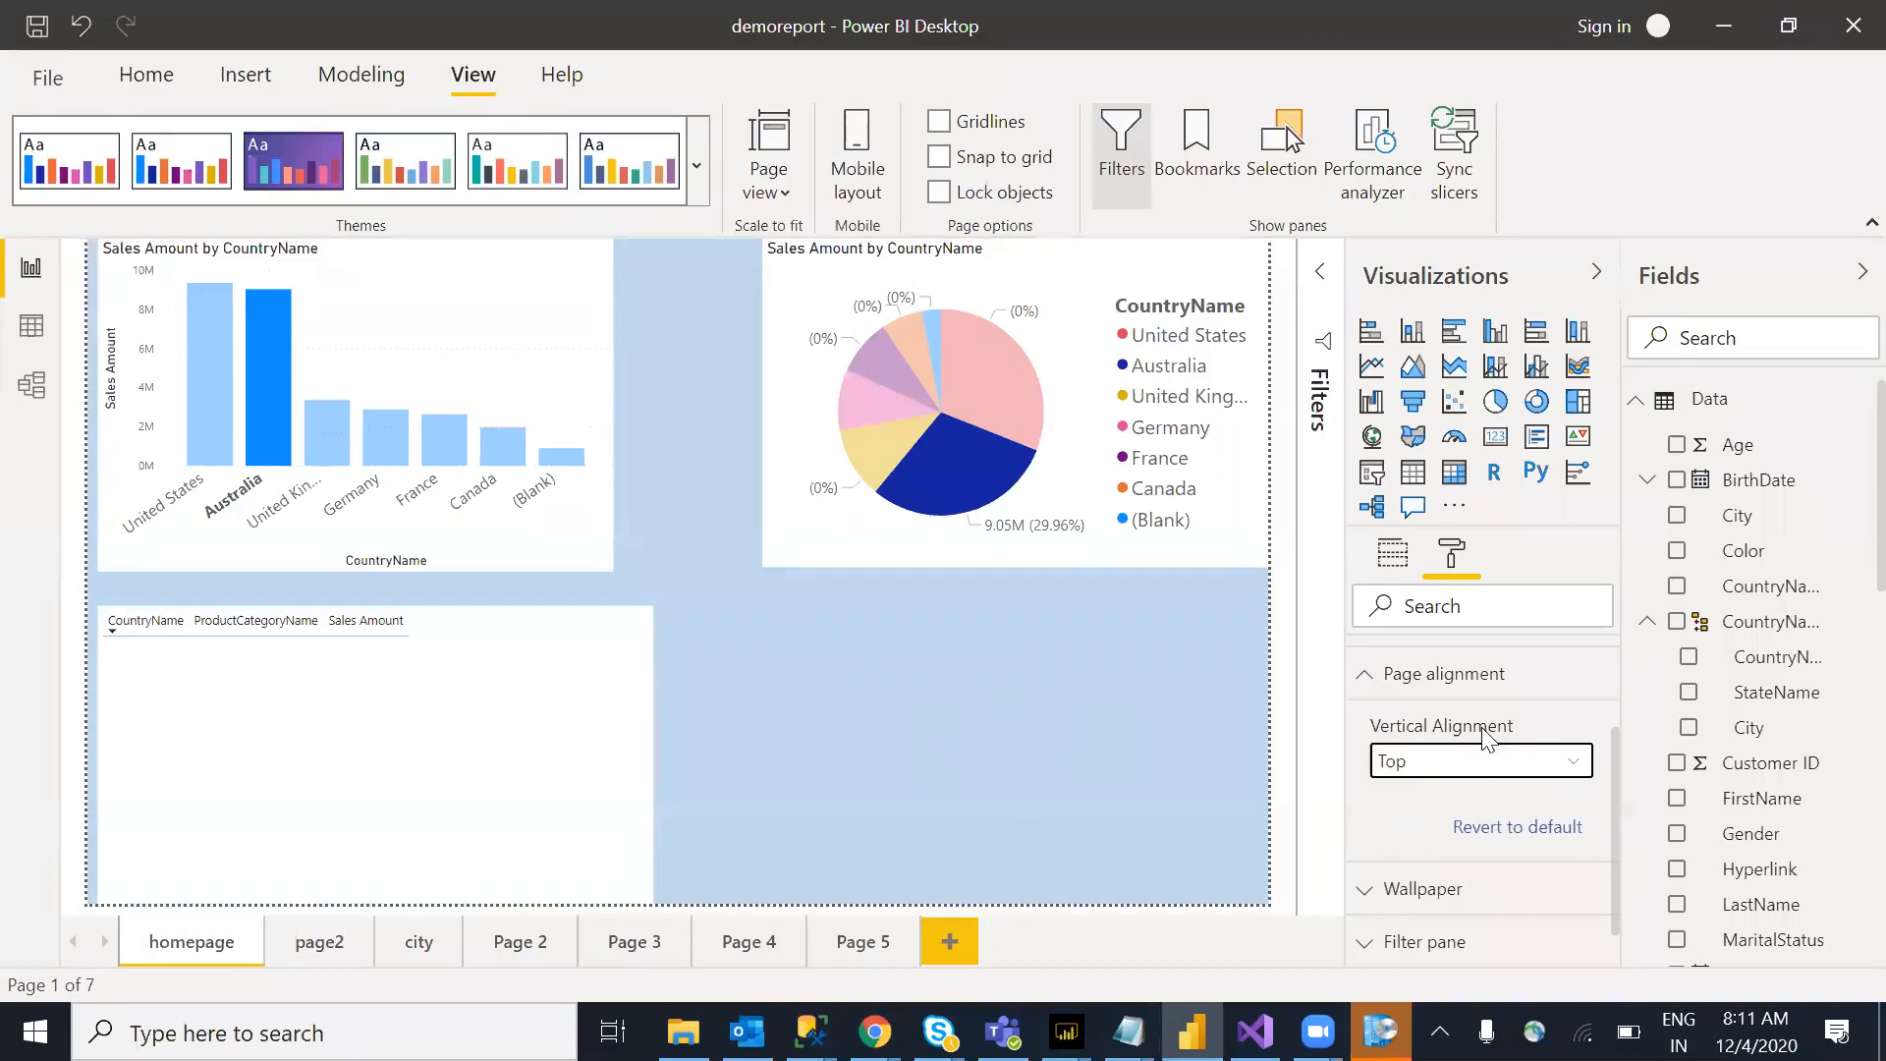
left_click(1370, 676)
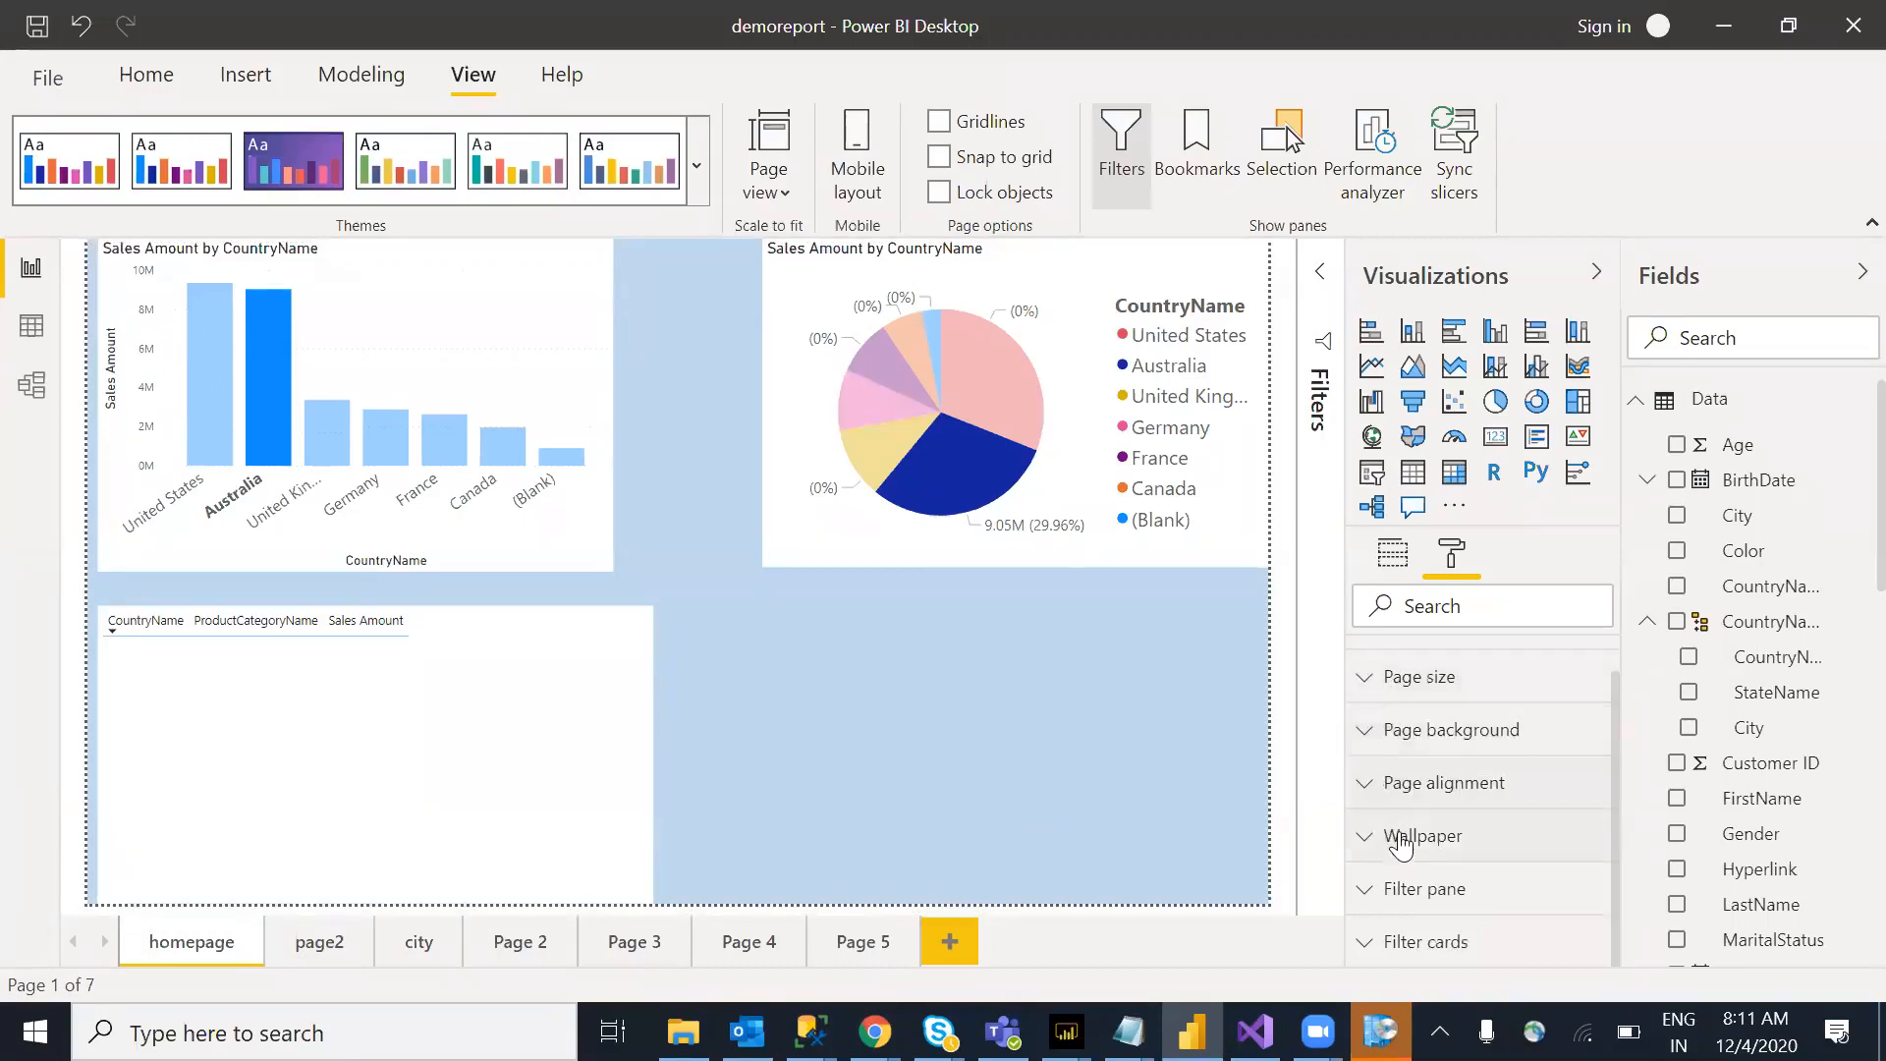
Step: Set the page background color to white with 0% transparency and clear the Australia highlight from the visuals
left_click(1368, 738)
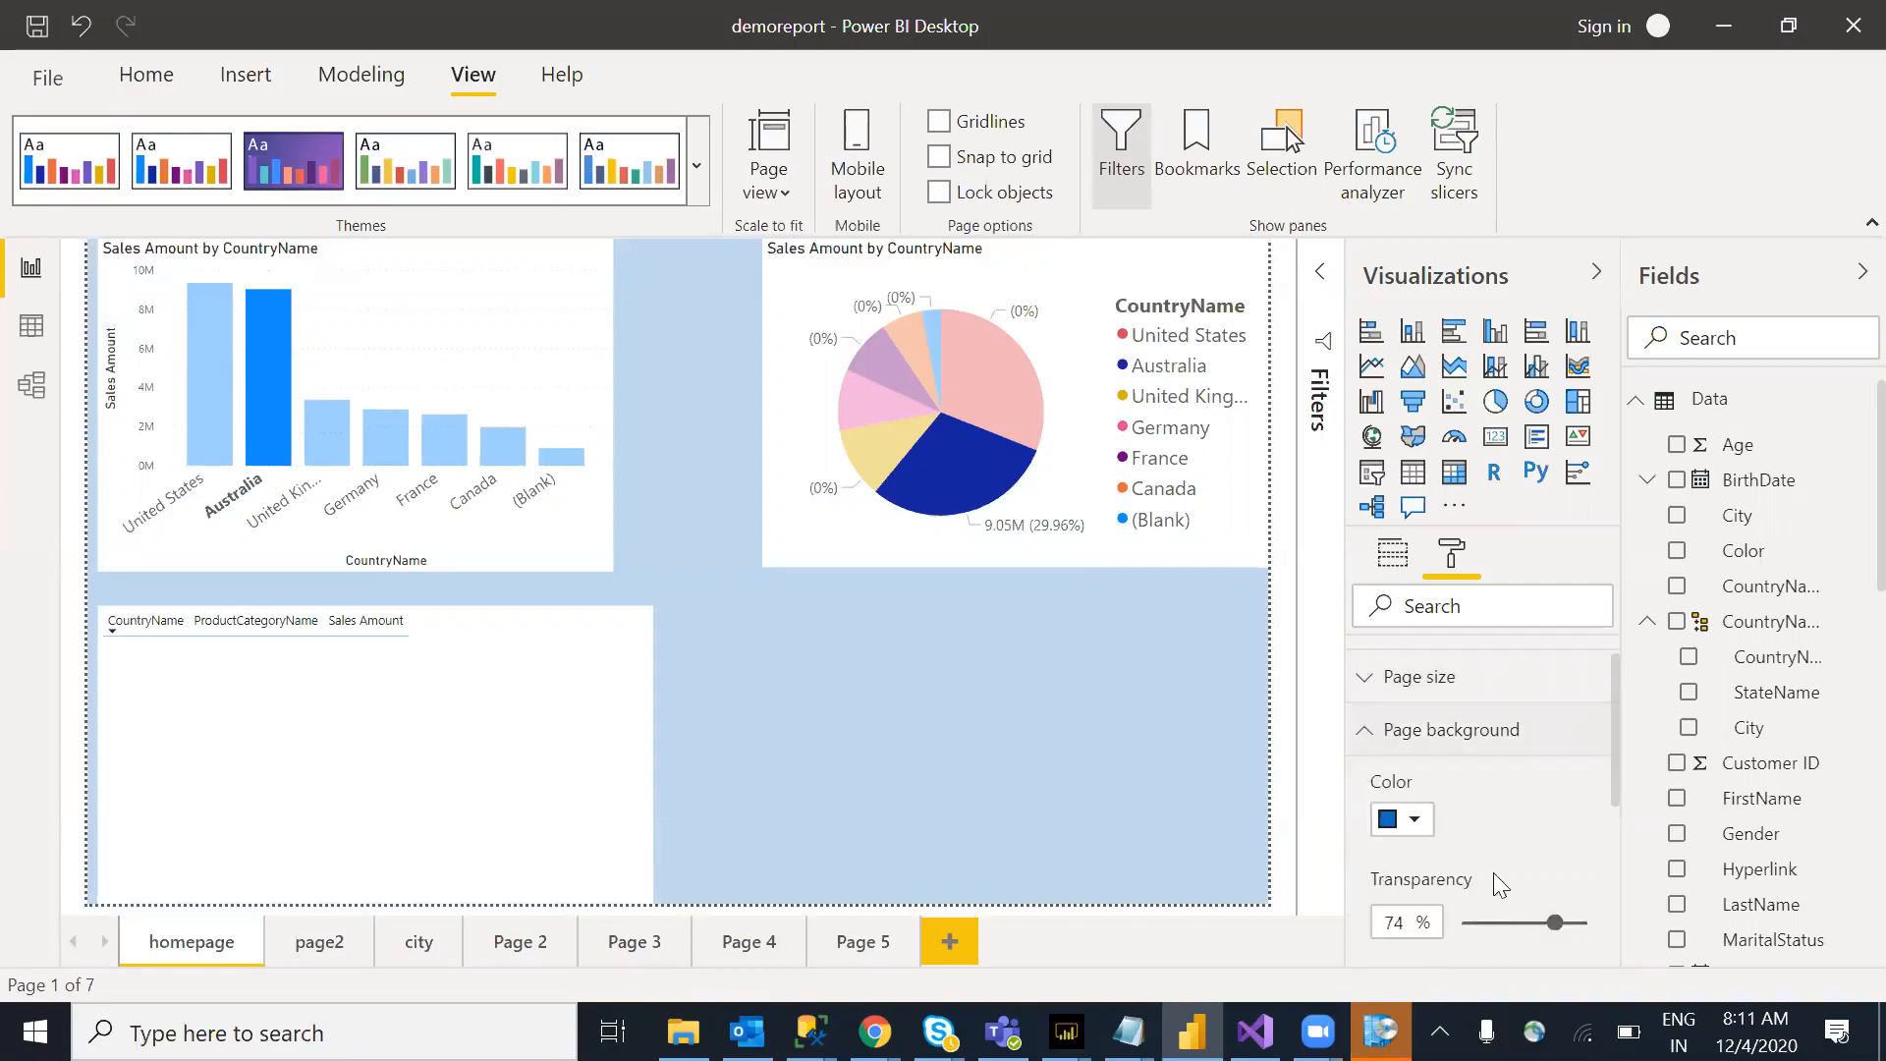
left_click(1414, 825)
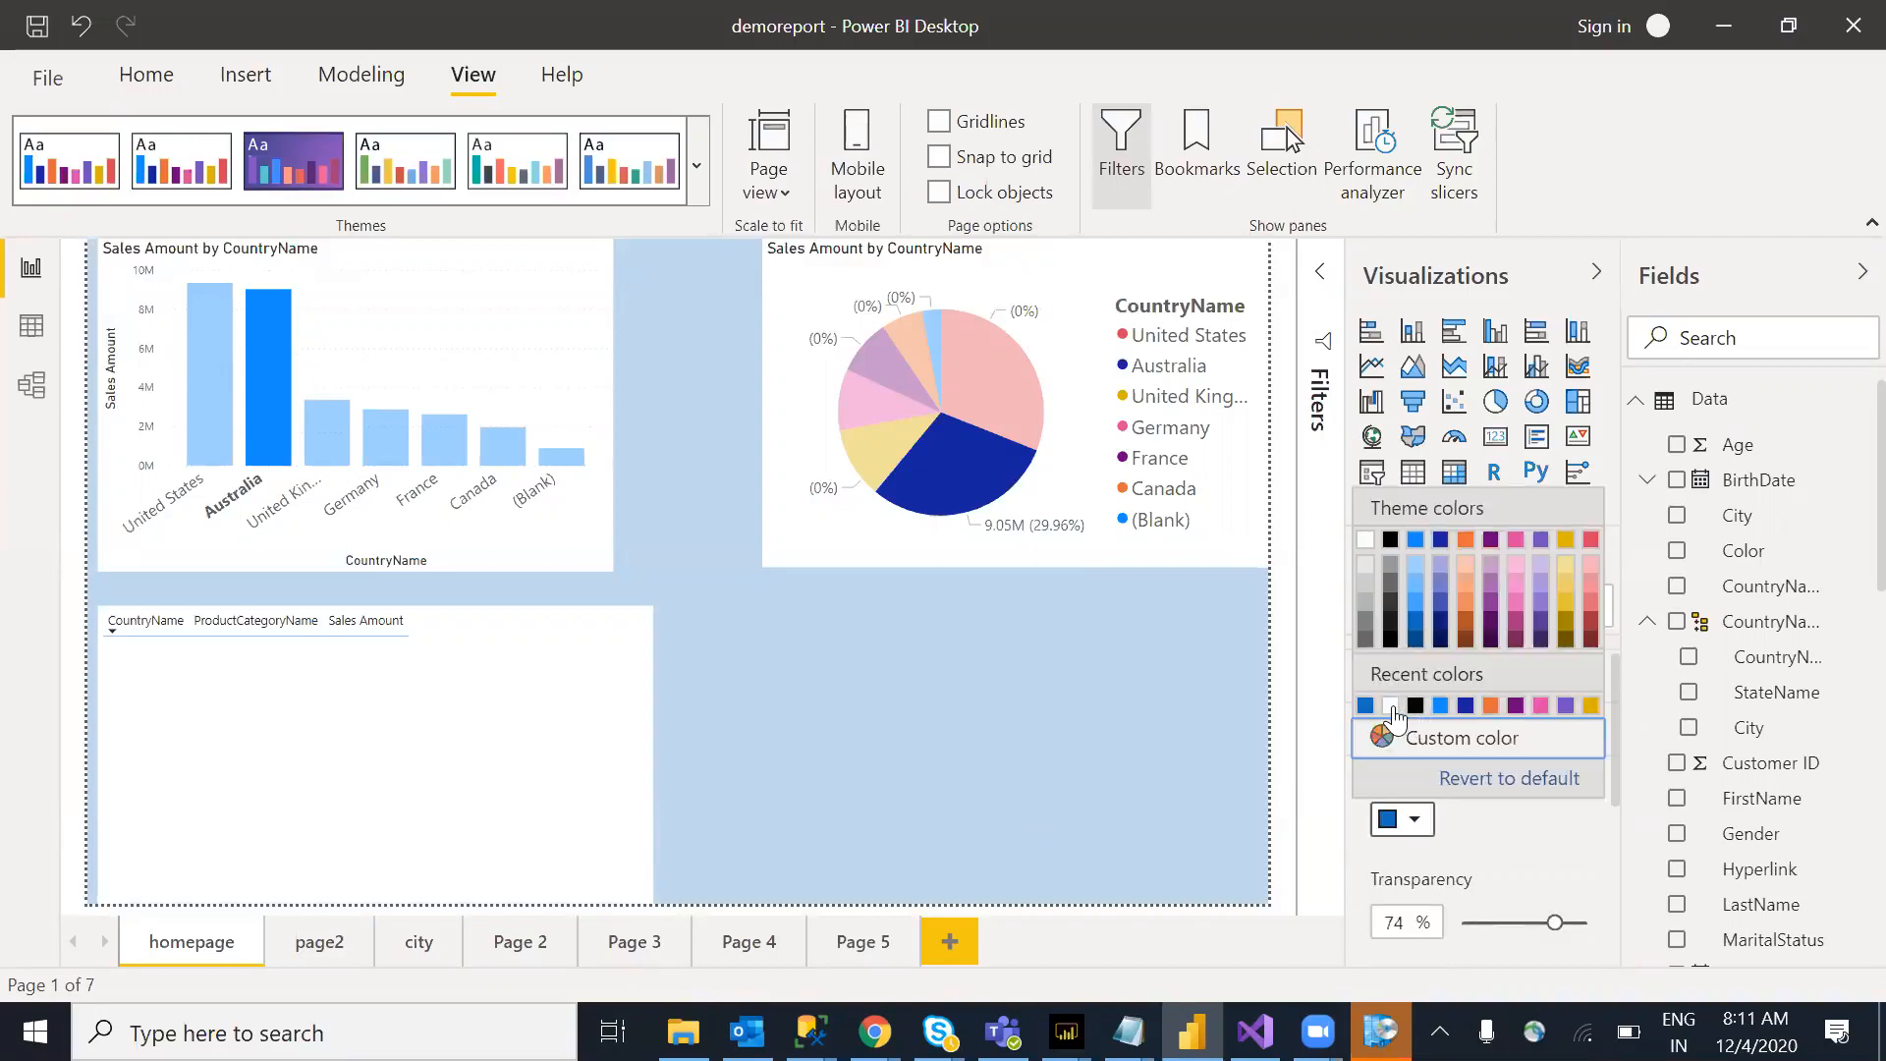
left_click(1391, 707)
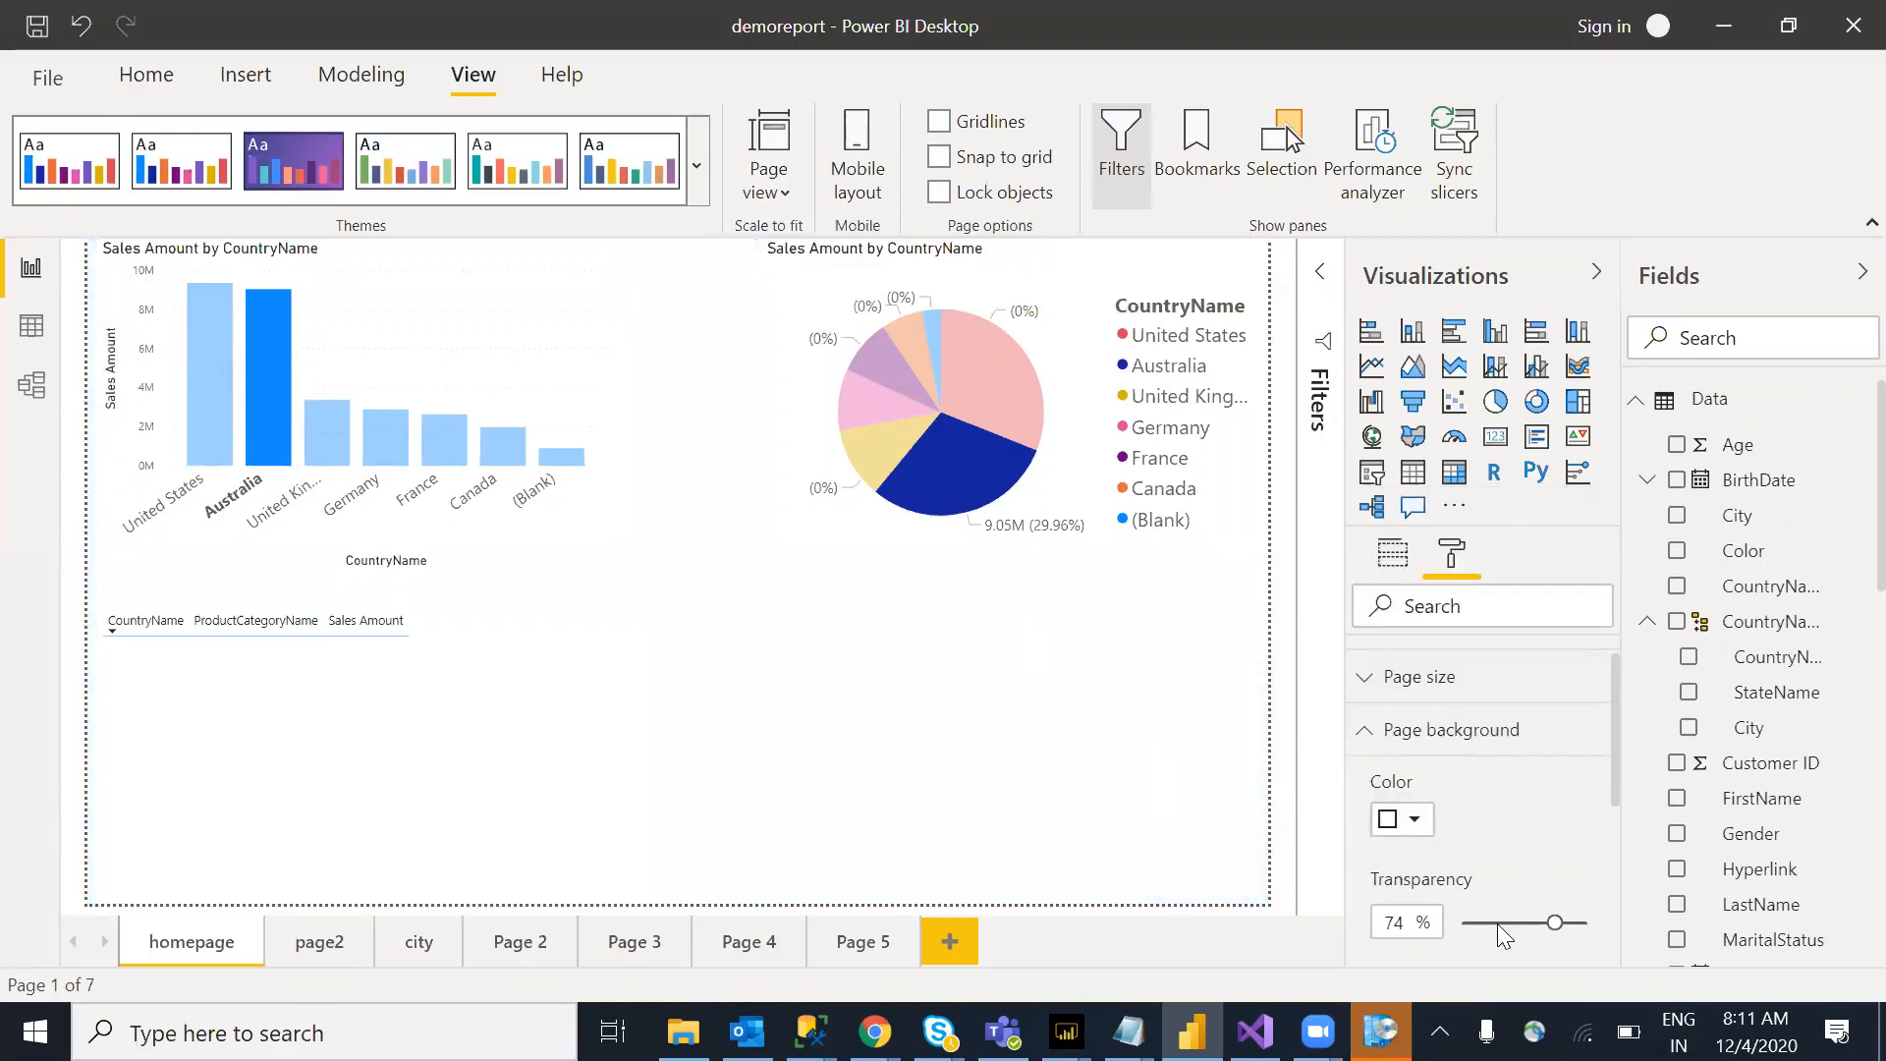
left_click_drag(1538, 932, 1445, 925)
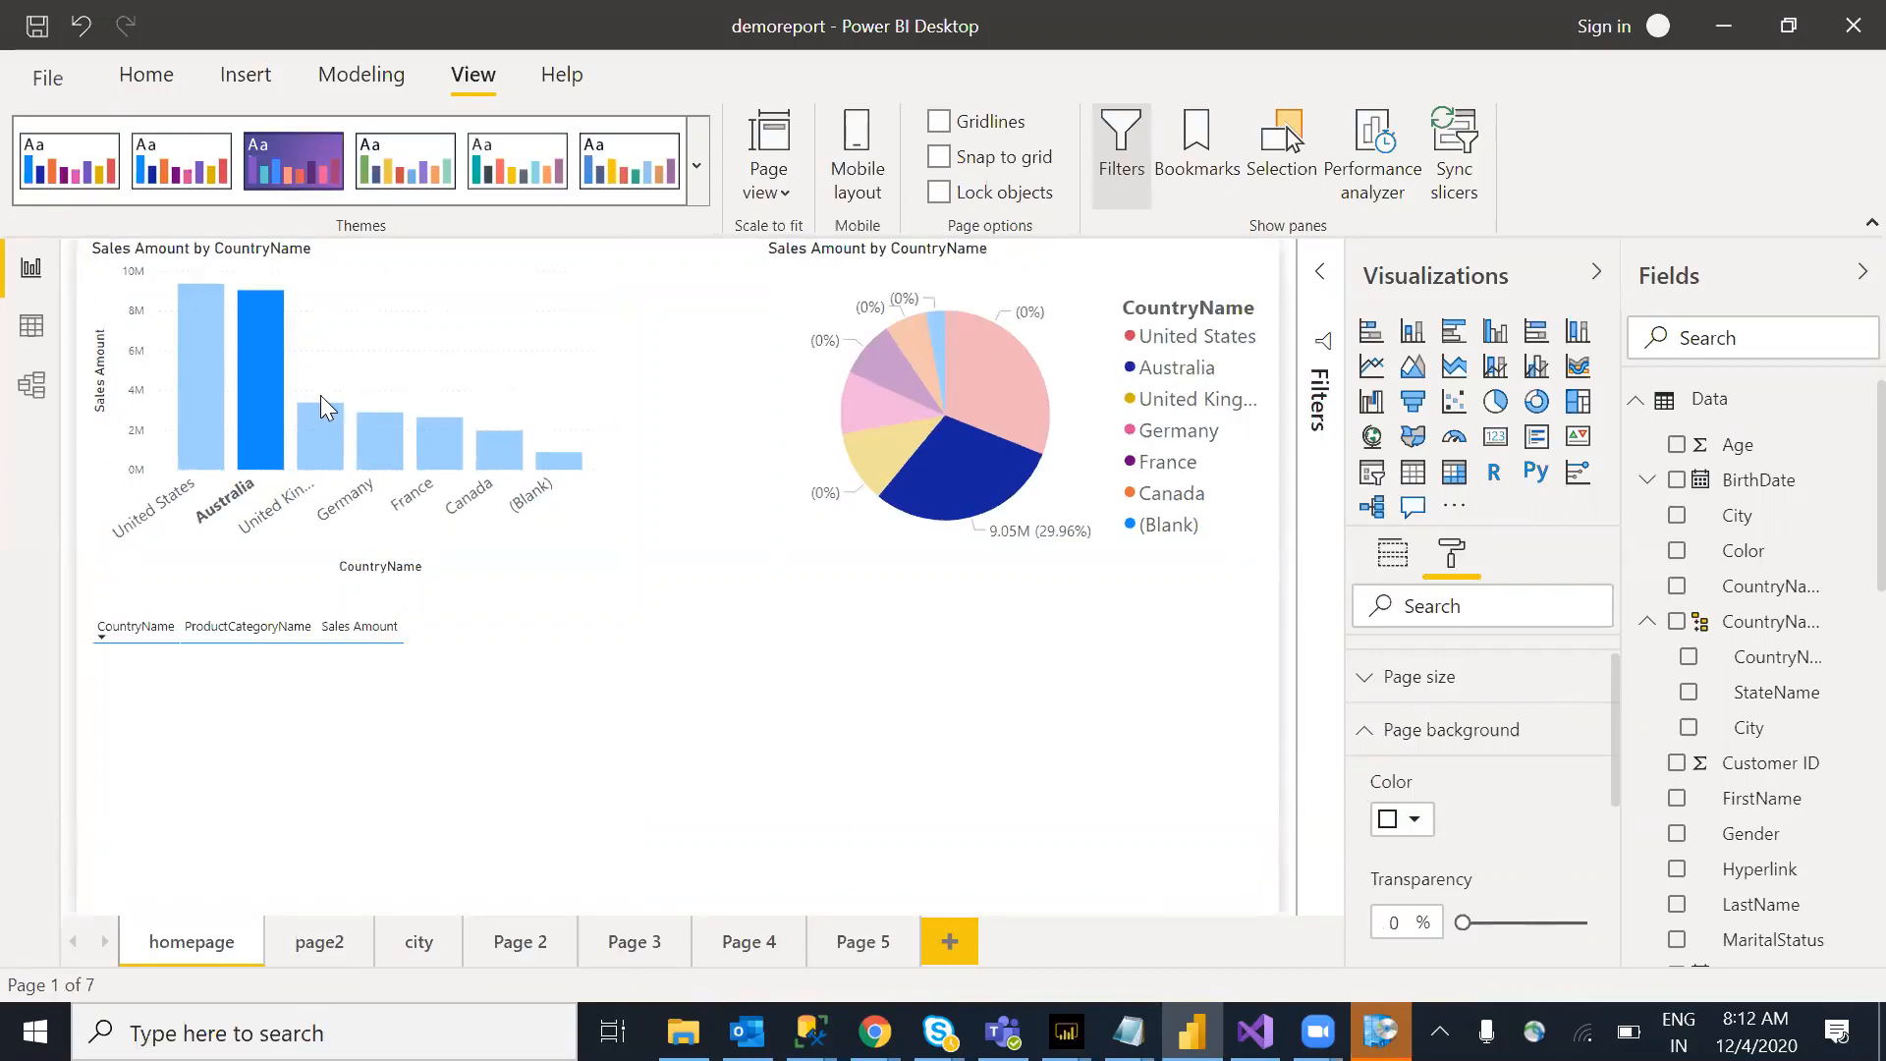
left_click(1230, 703)
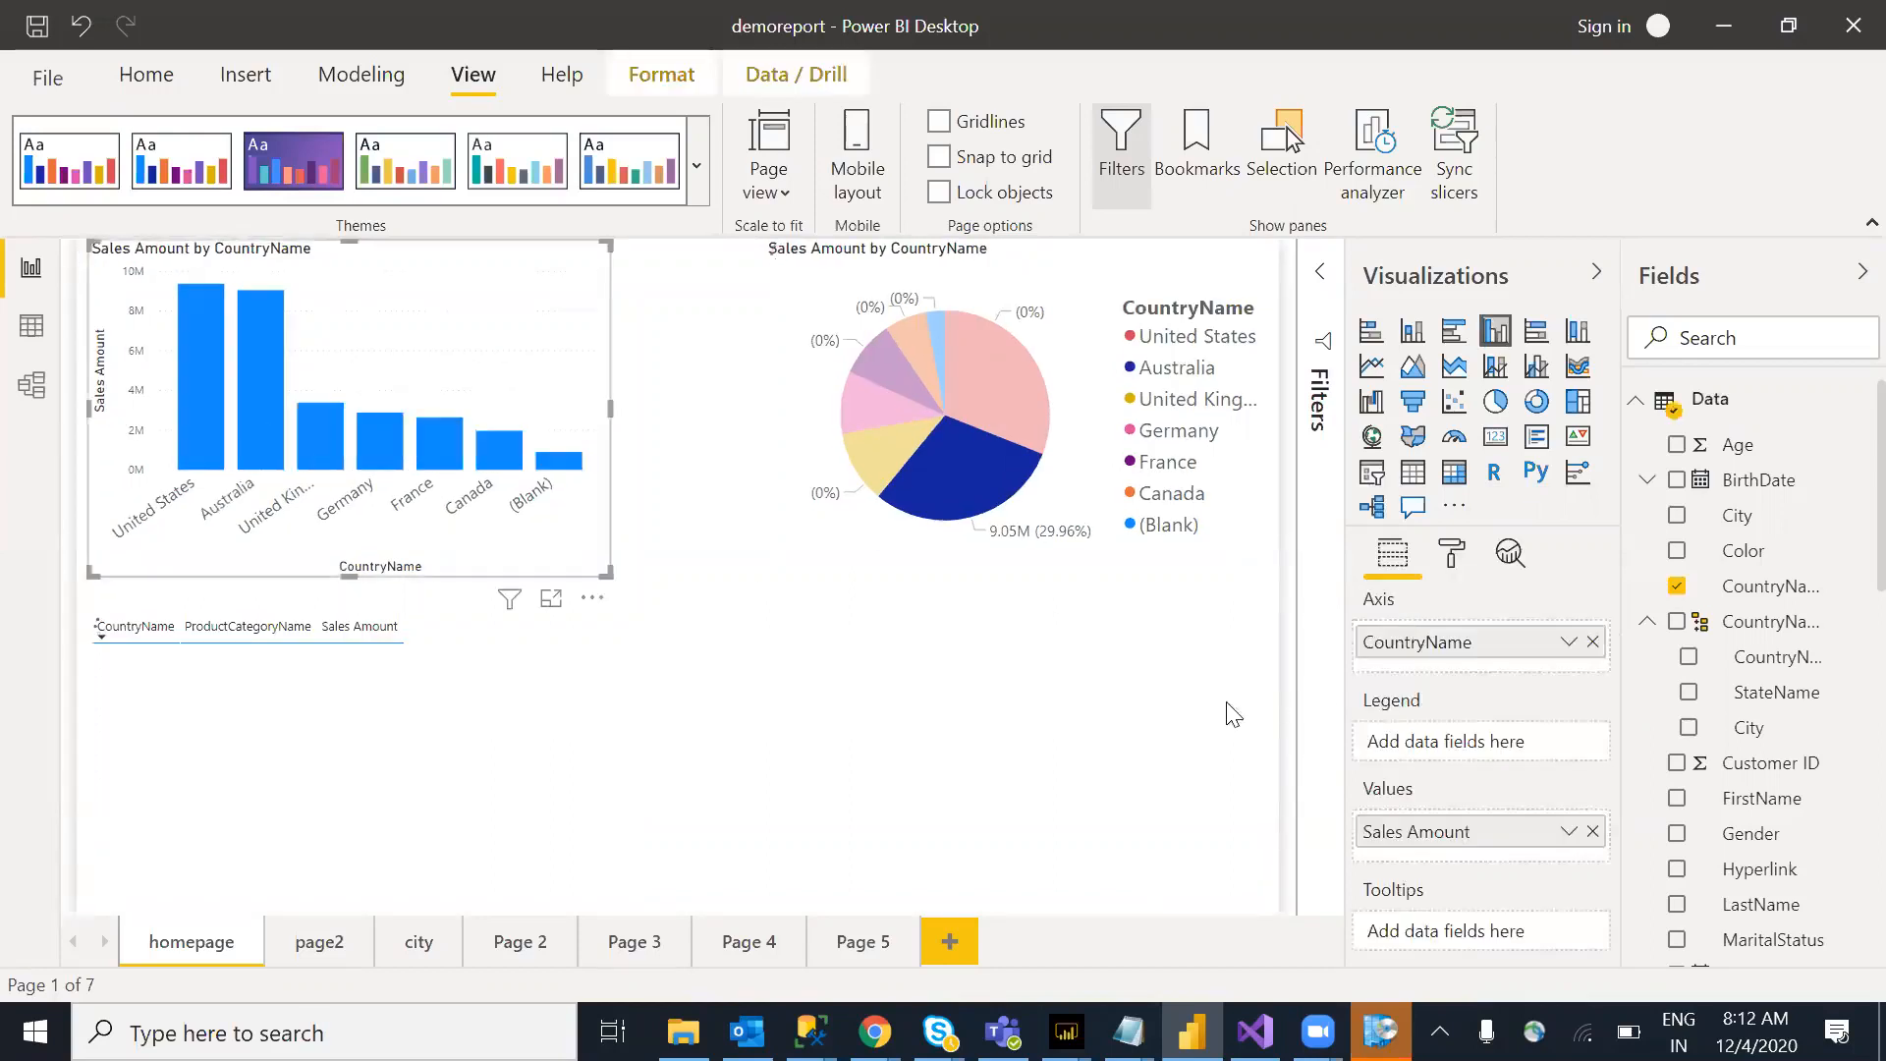
left_click(792, 652)
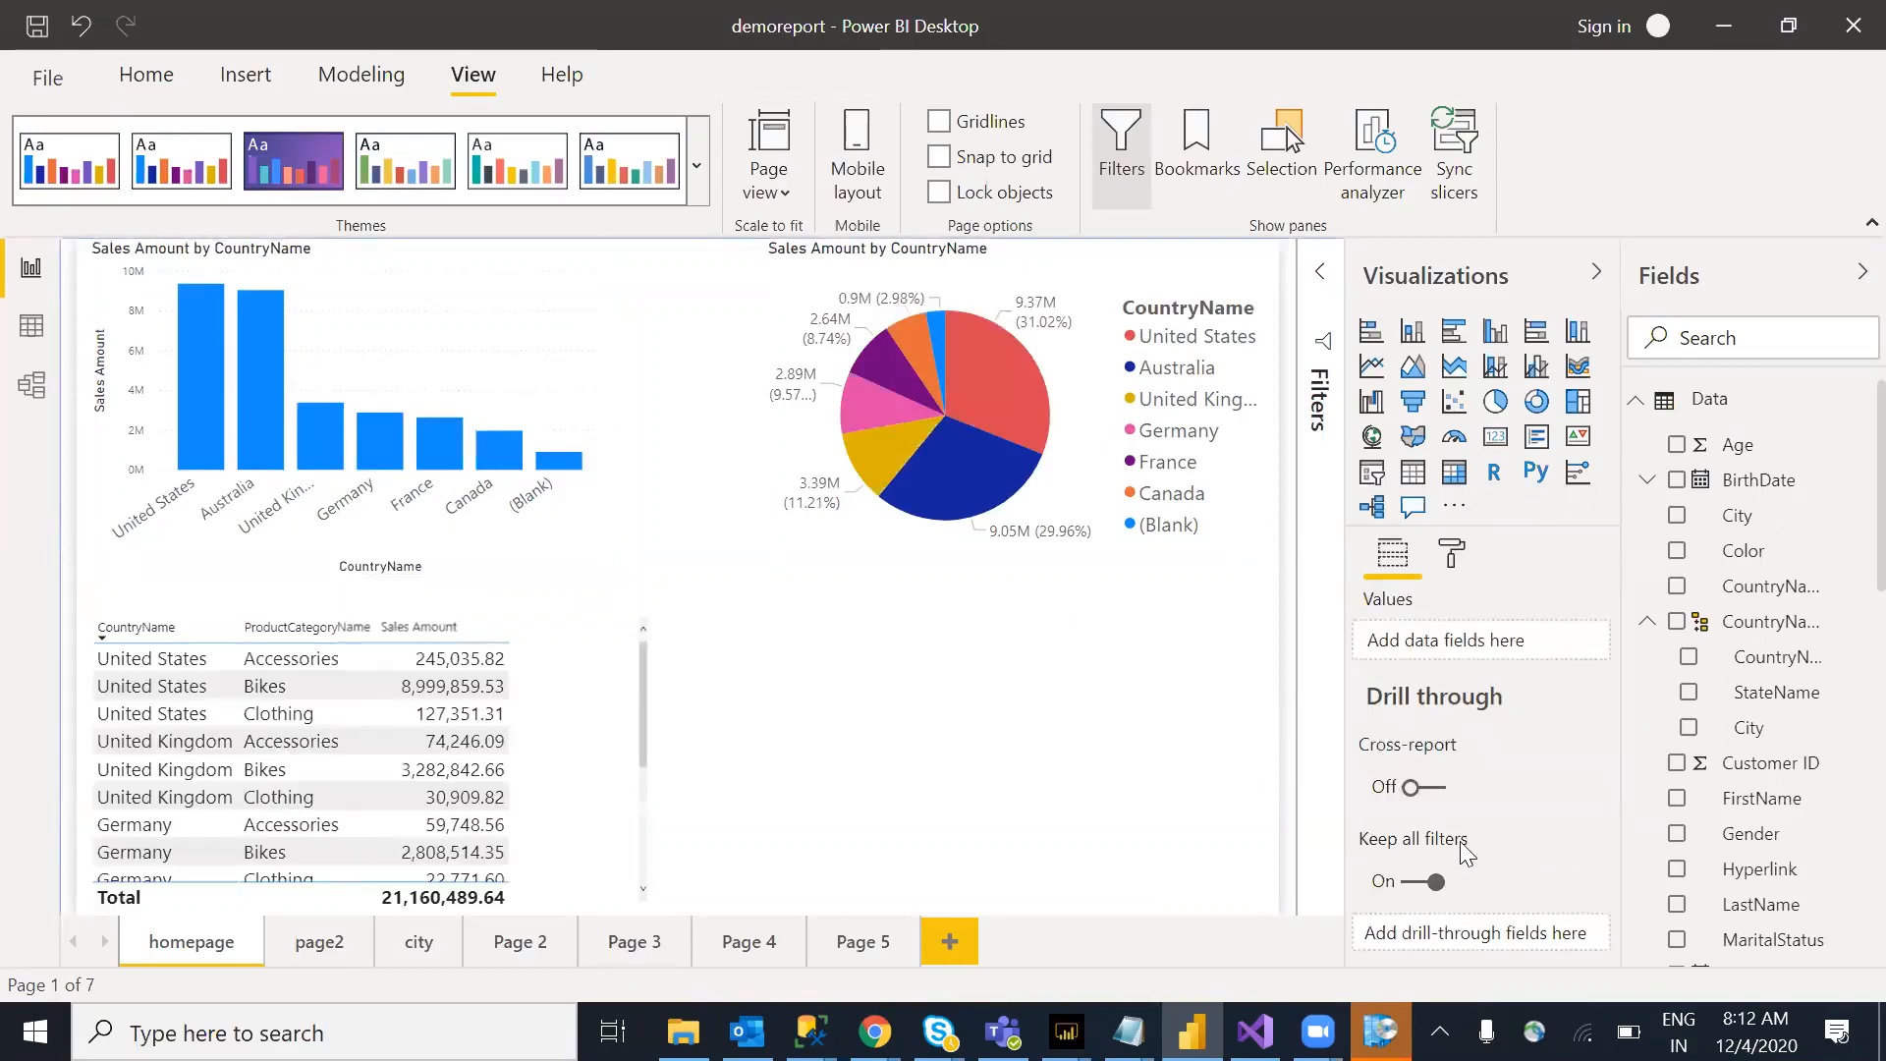
Step: Set the homepage's wallpaper color to a lighter shade of the theme blue
left_click(1450, 559)
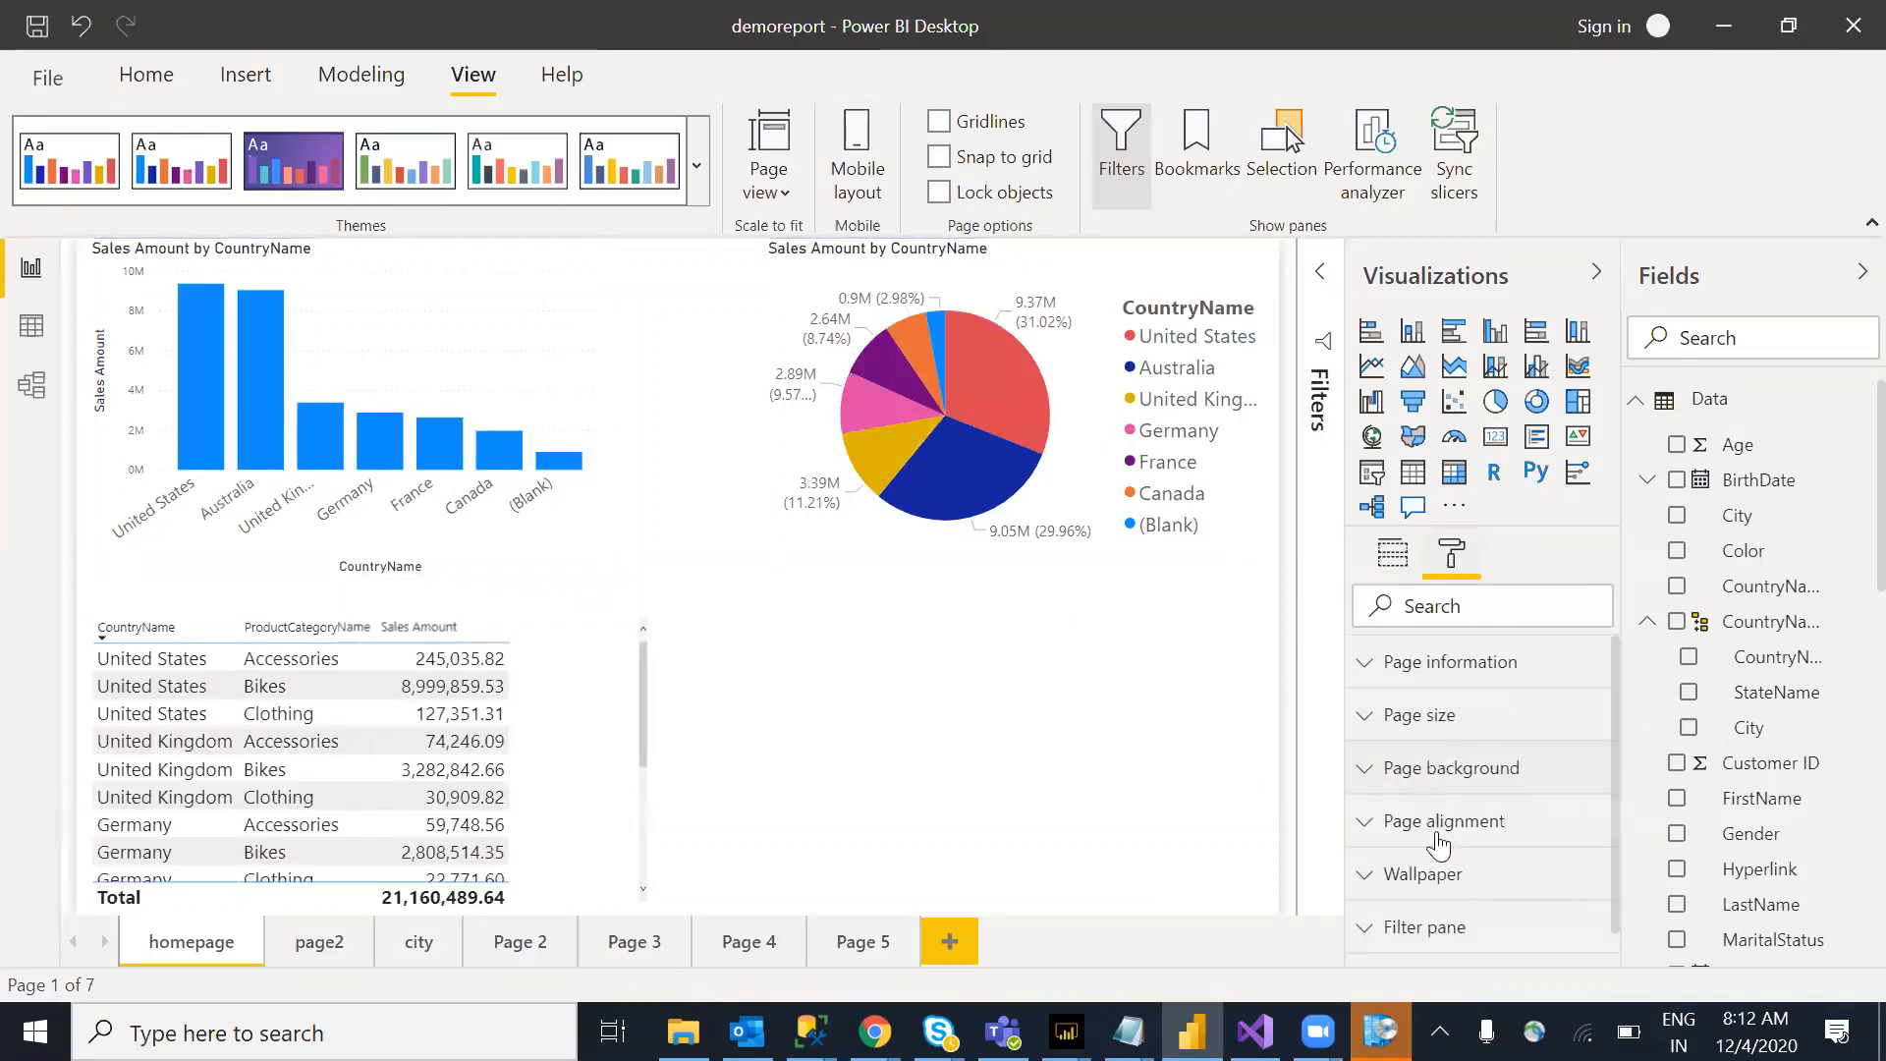
left_click(1395, 873)
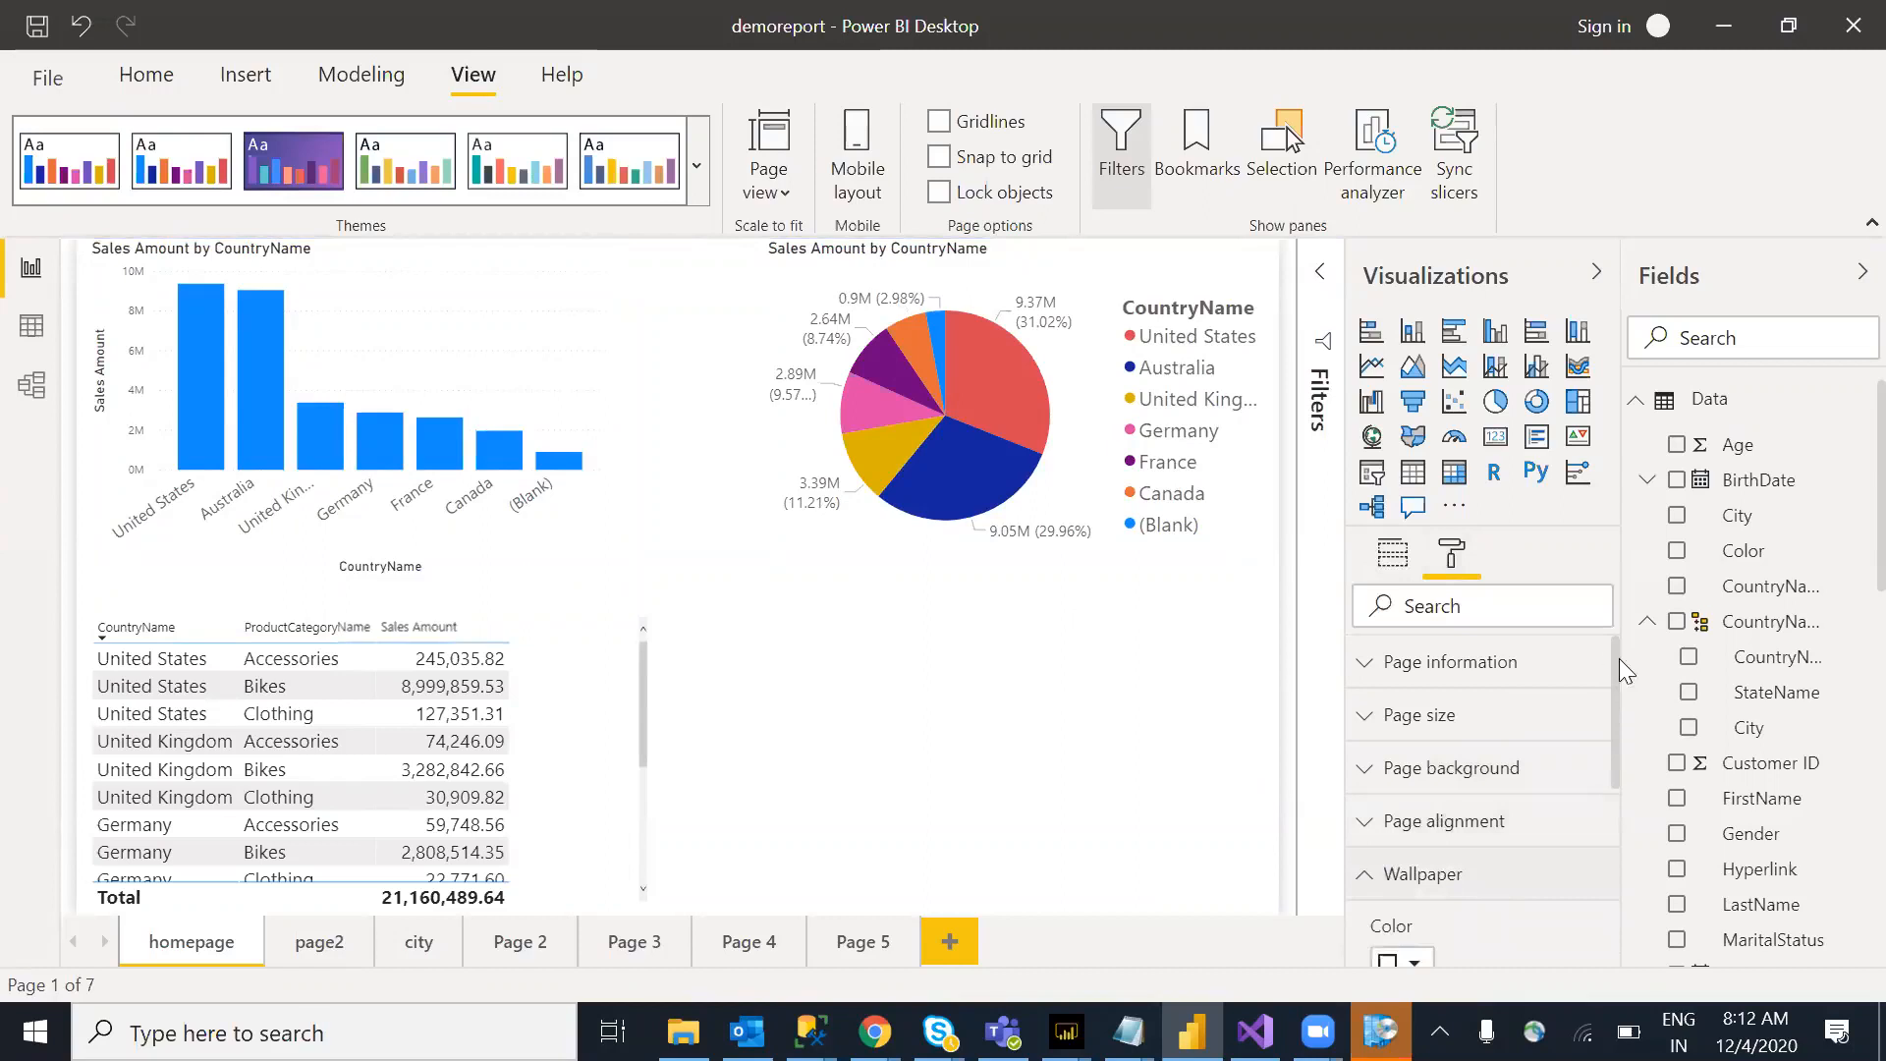
scroll(1426, 763, "down", 3)
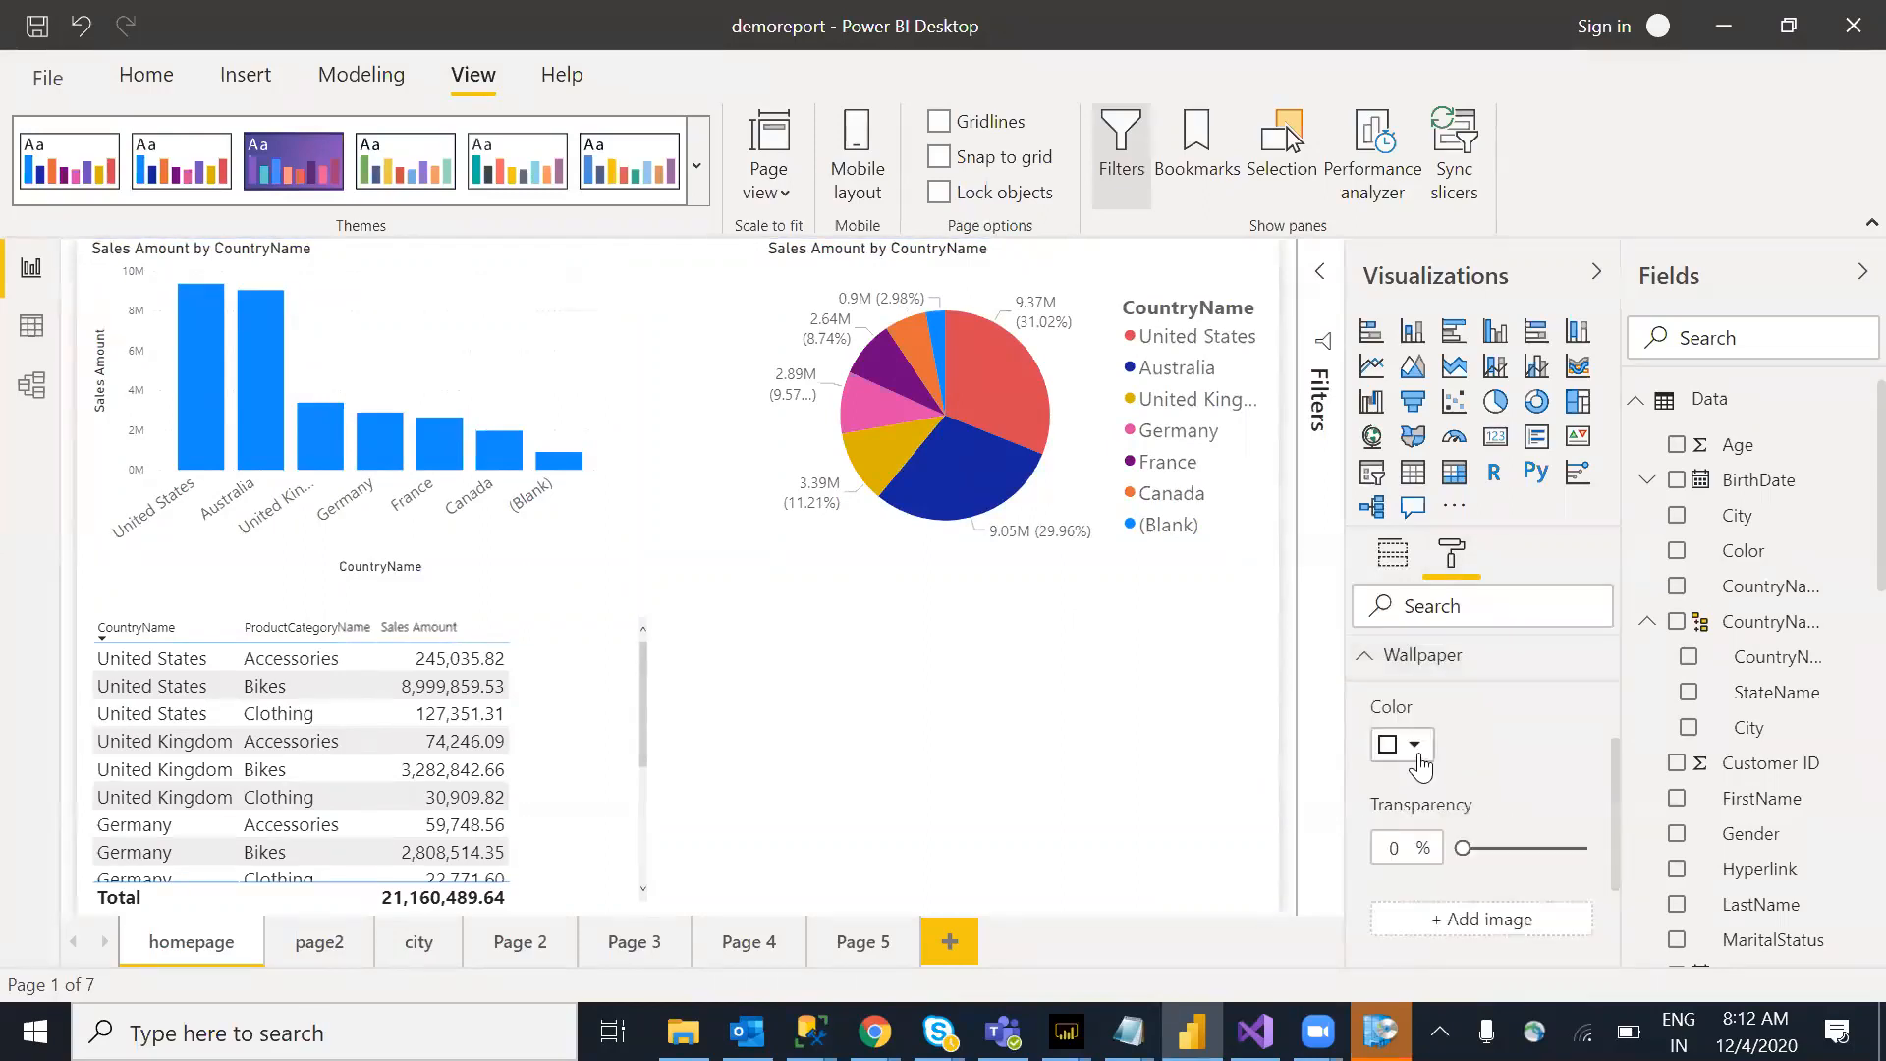
left_click(1434, 748)
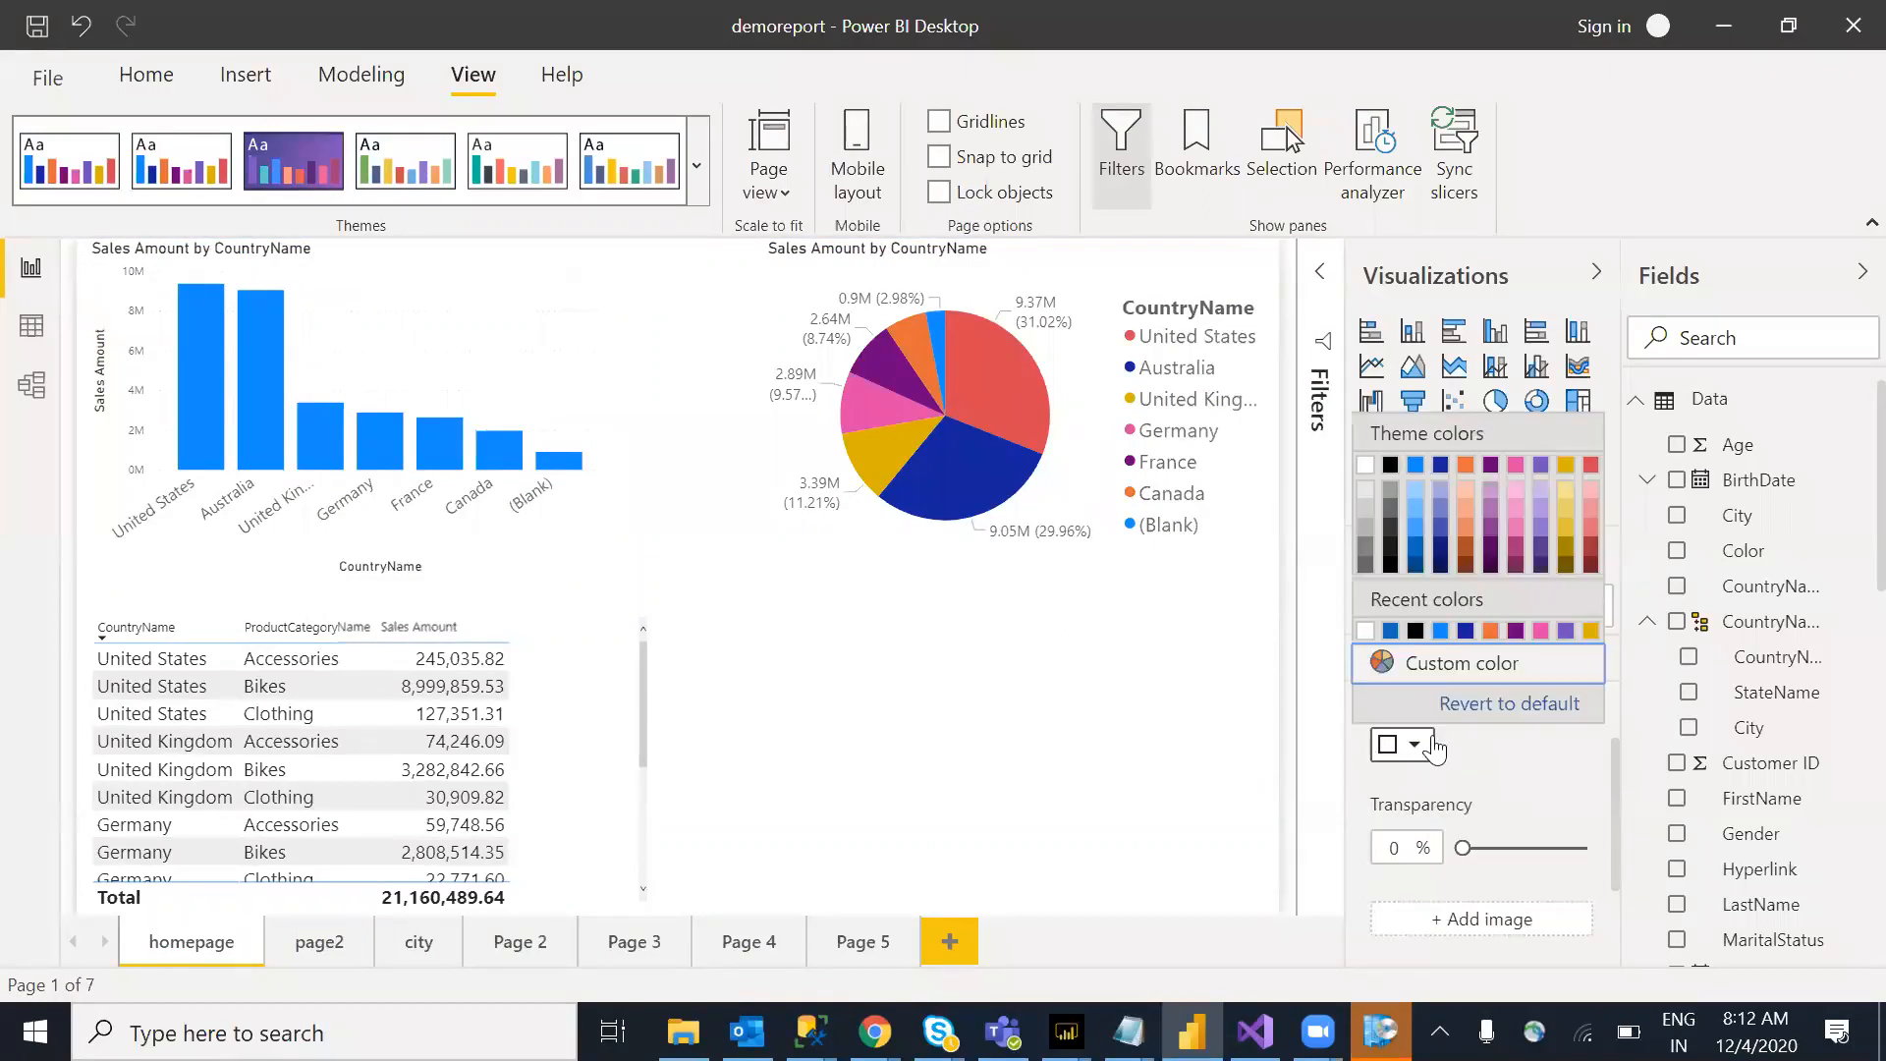
left_click(1415, 512)
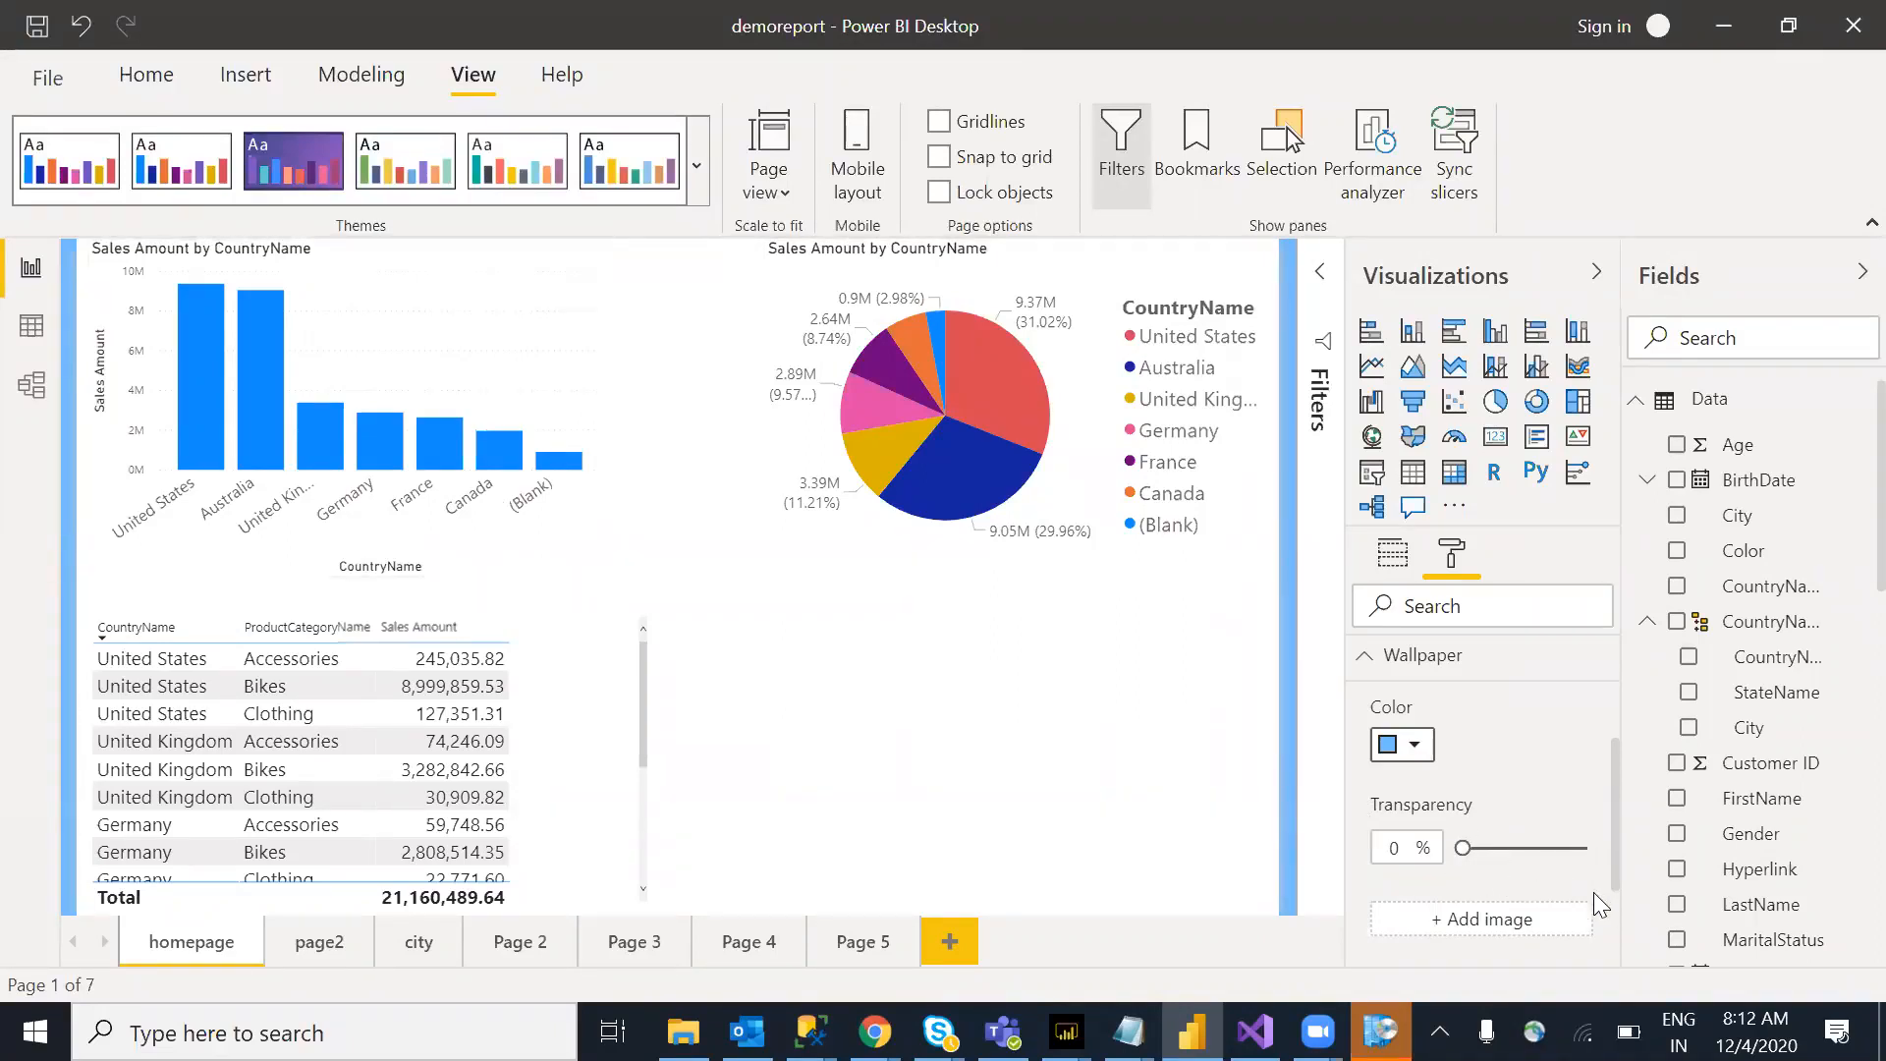
left_click(1375, 674)
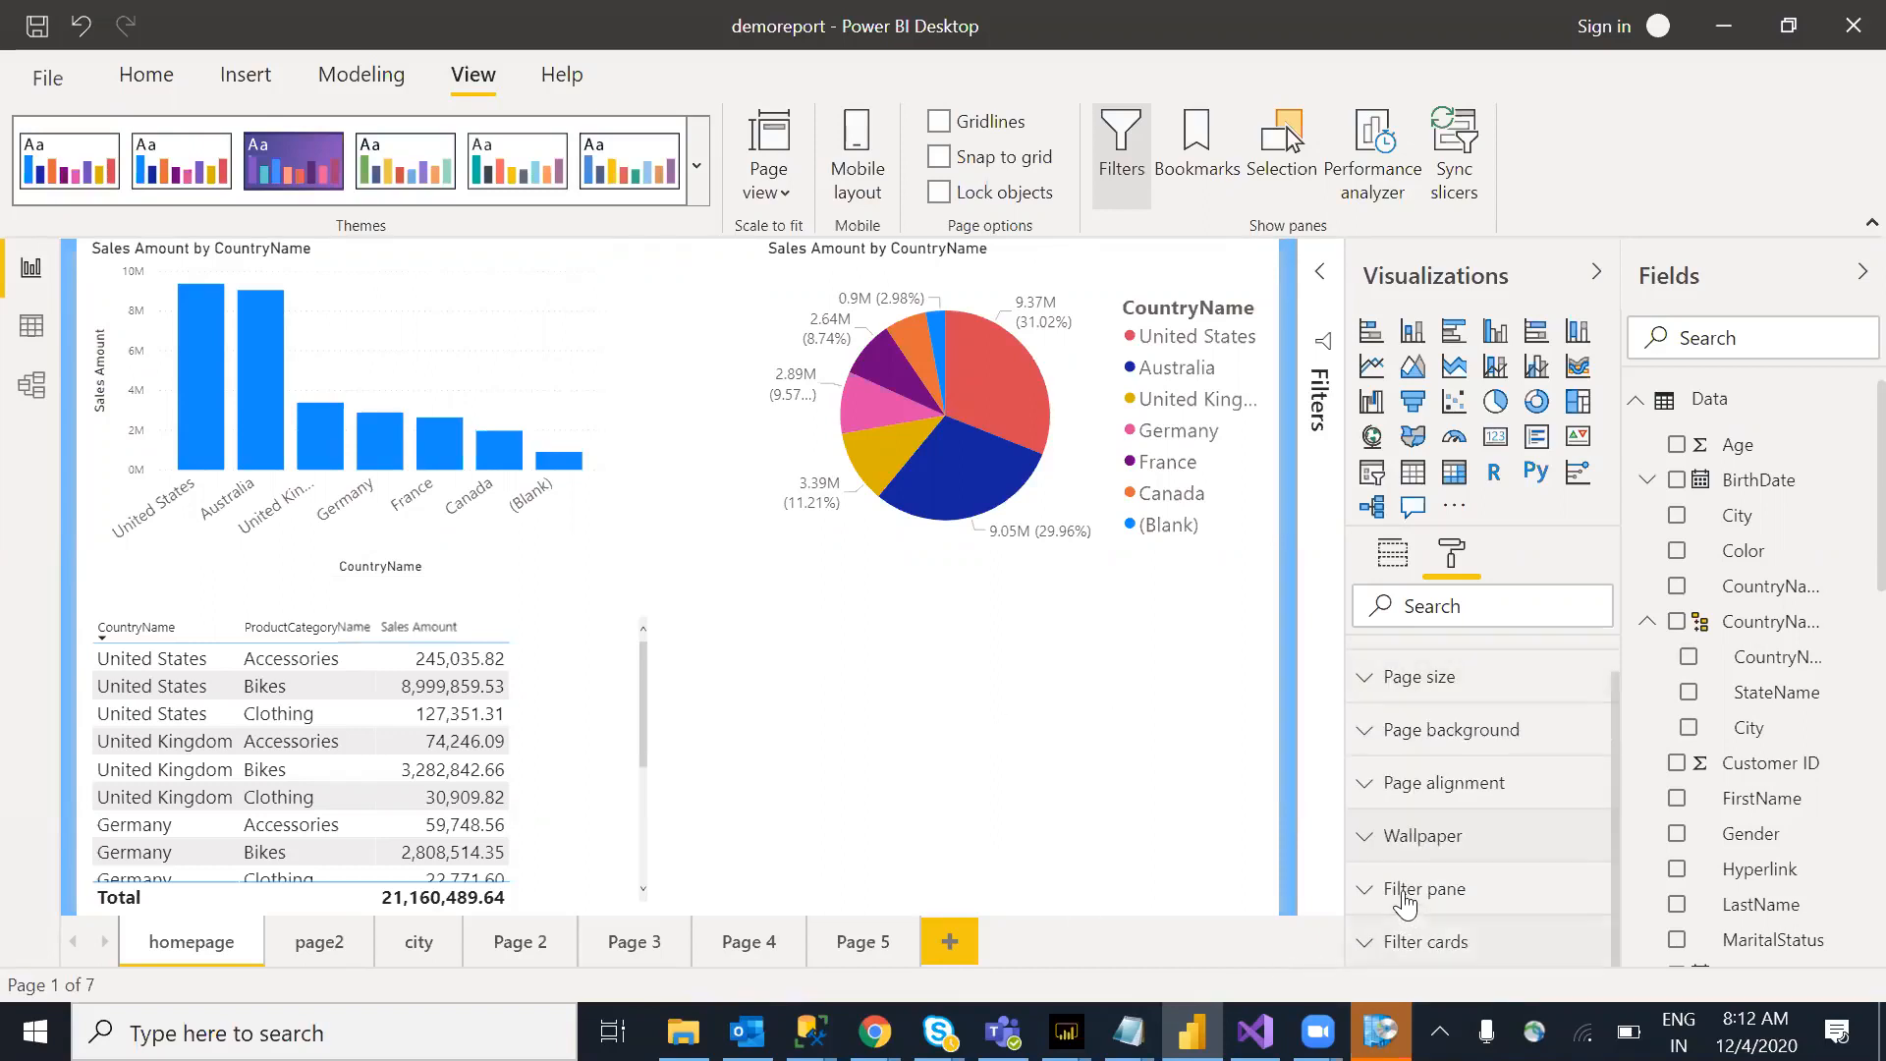
Step: Open page2, expand its Filters pane and hide that pane from report readers
mouse_move(1615, 668)
left_mouse_down()
mouse_move(1642, 904)
mouse_move(1631, 705)
mouse_move(1607, 660)
left_mouse_up()
left_click(1360, 928)
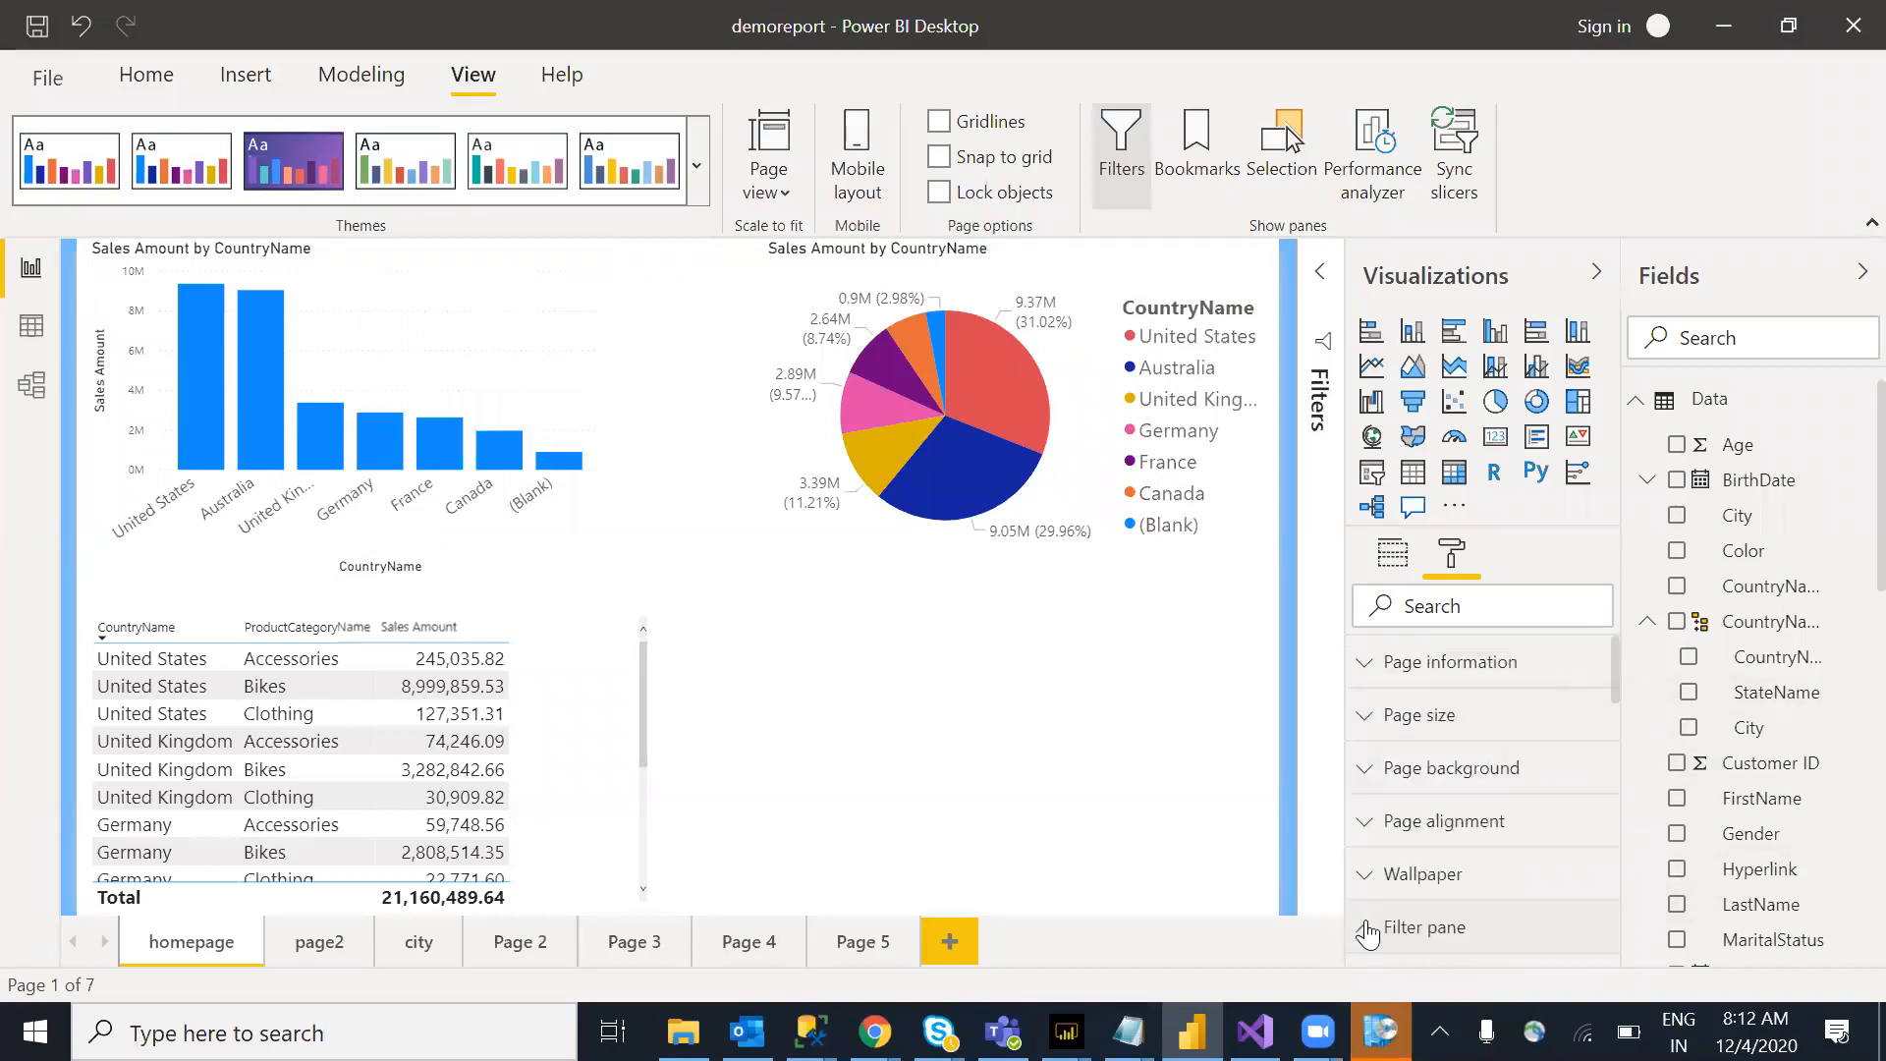
left_click_drag(1614, 696, 1619, 851)
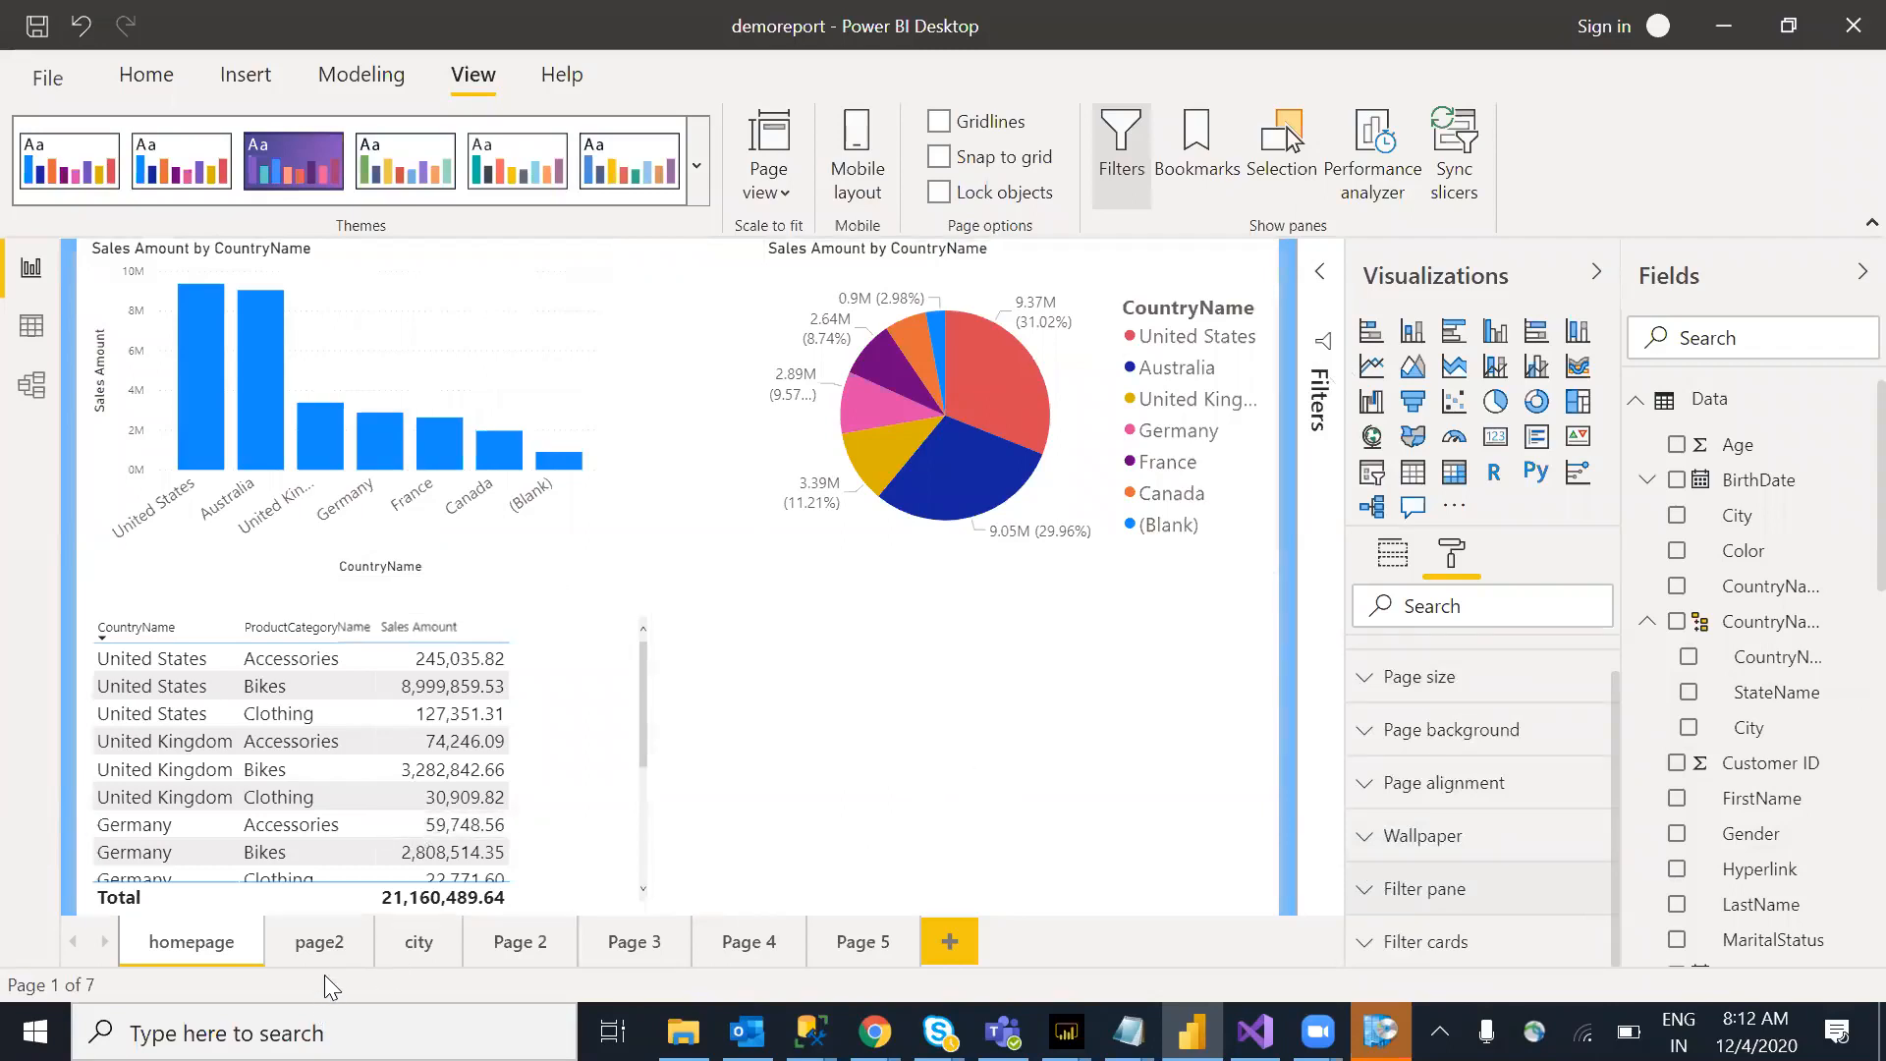
left_click(319, 943)
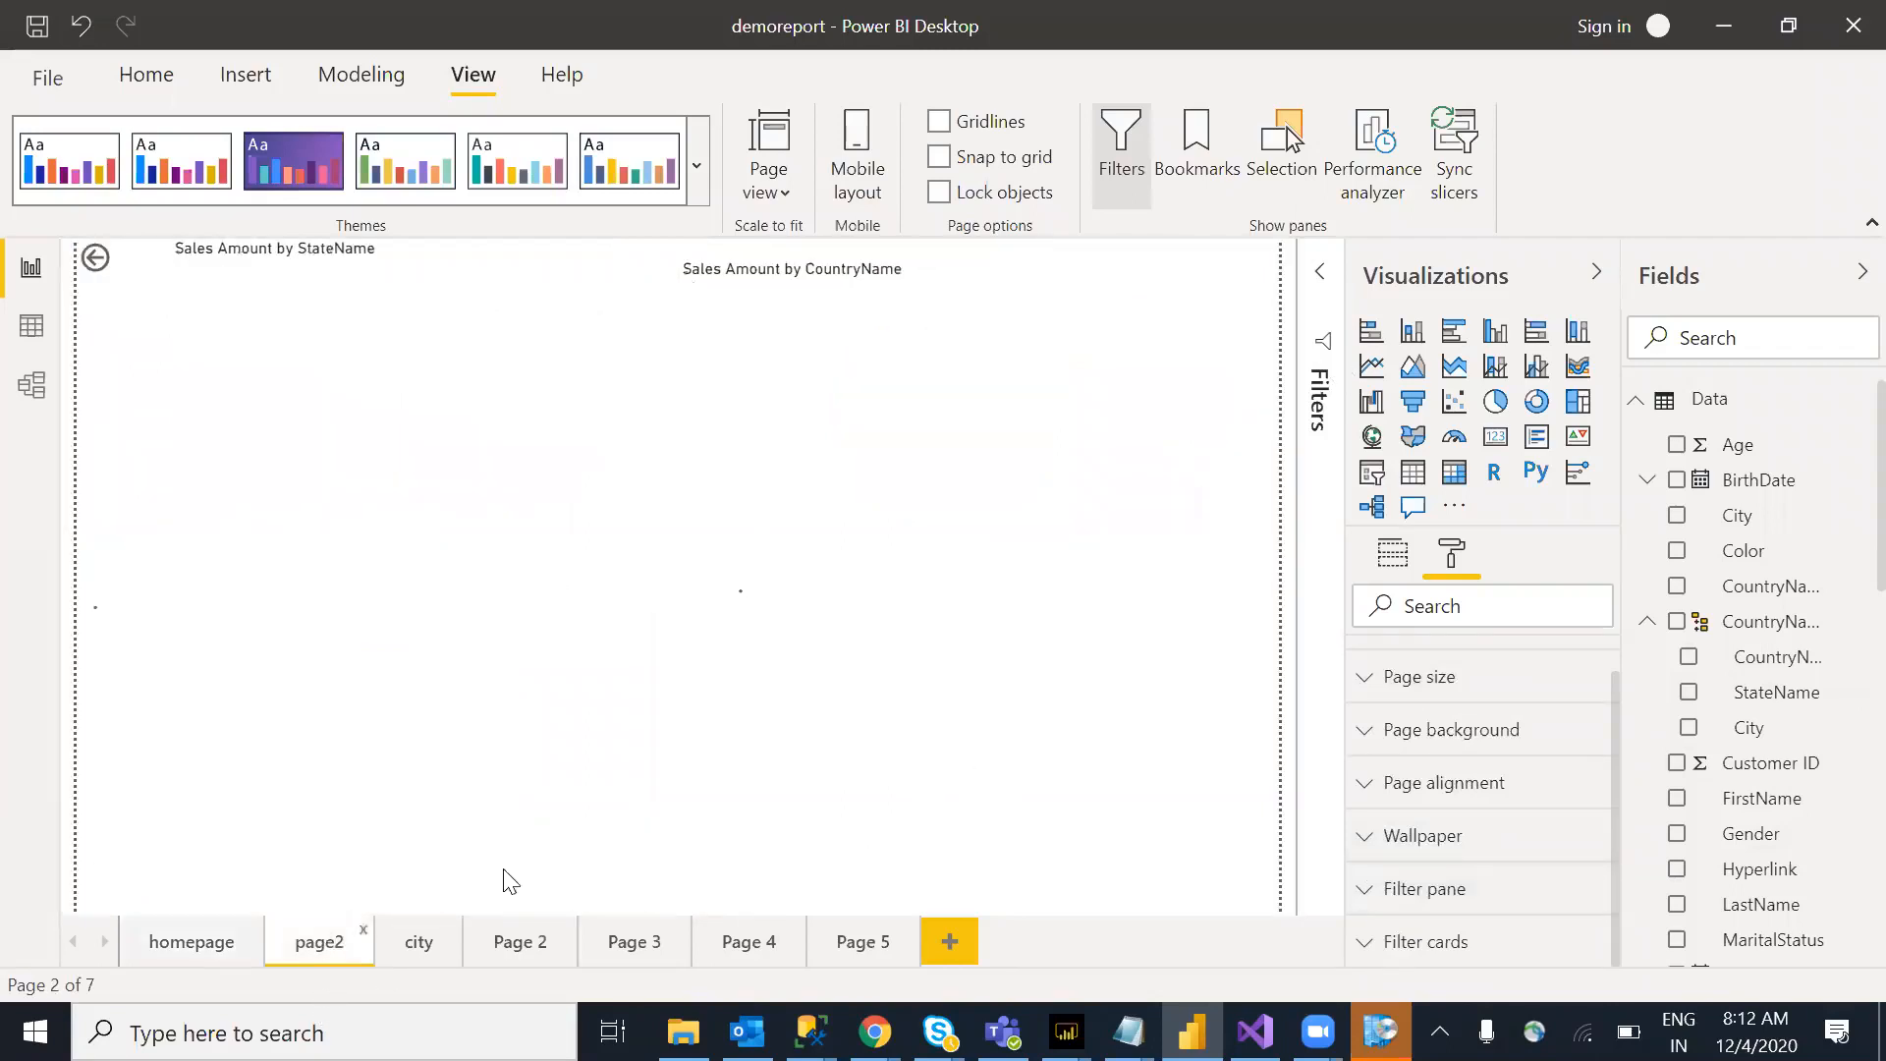
left_click(1321, 273)
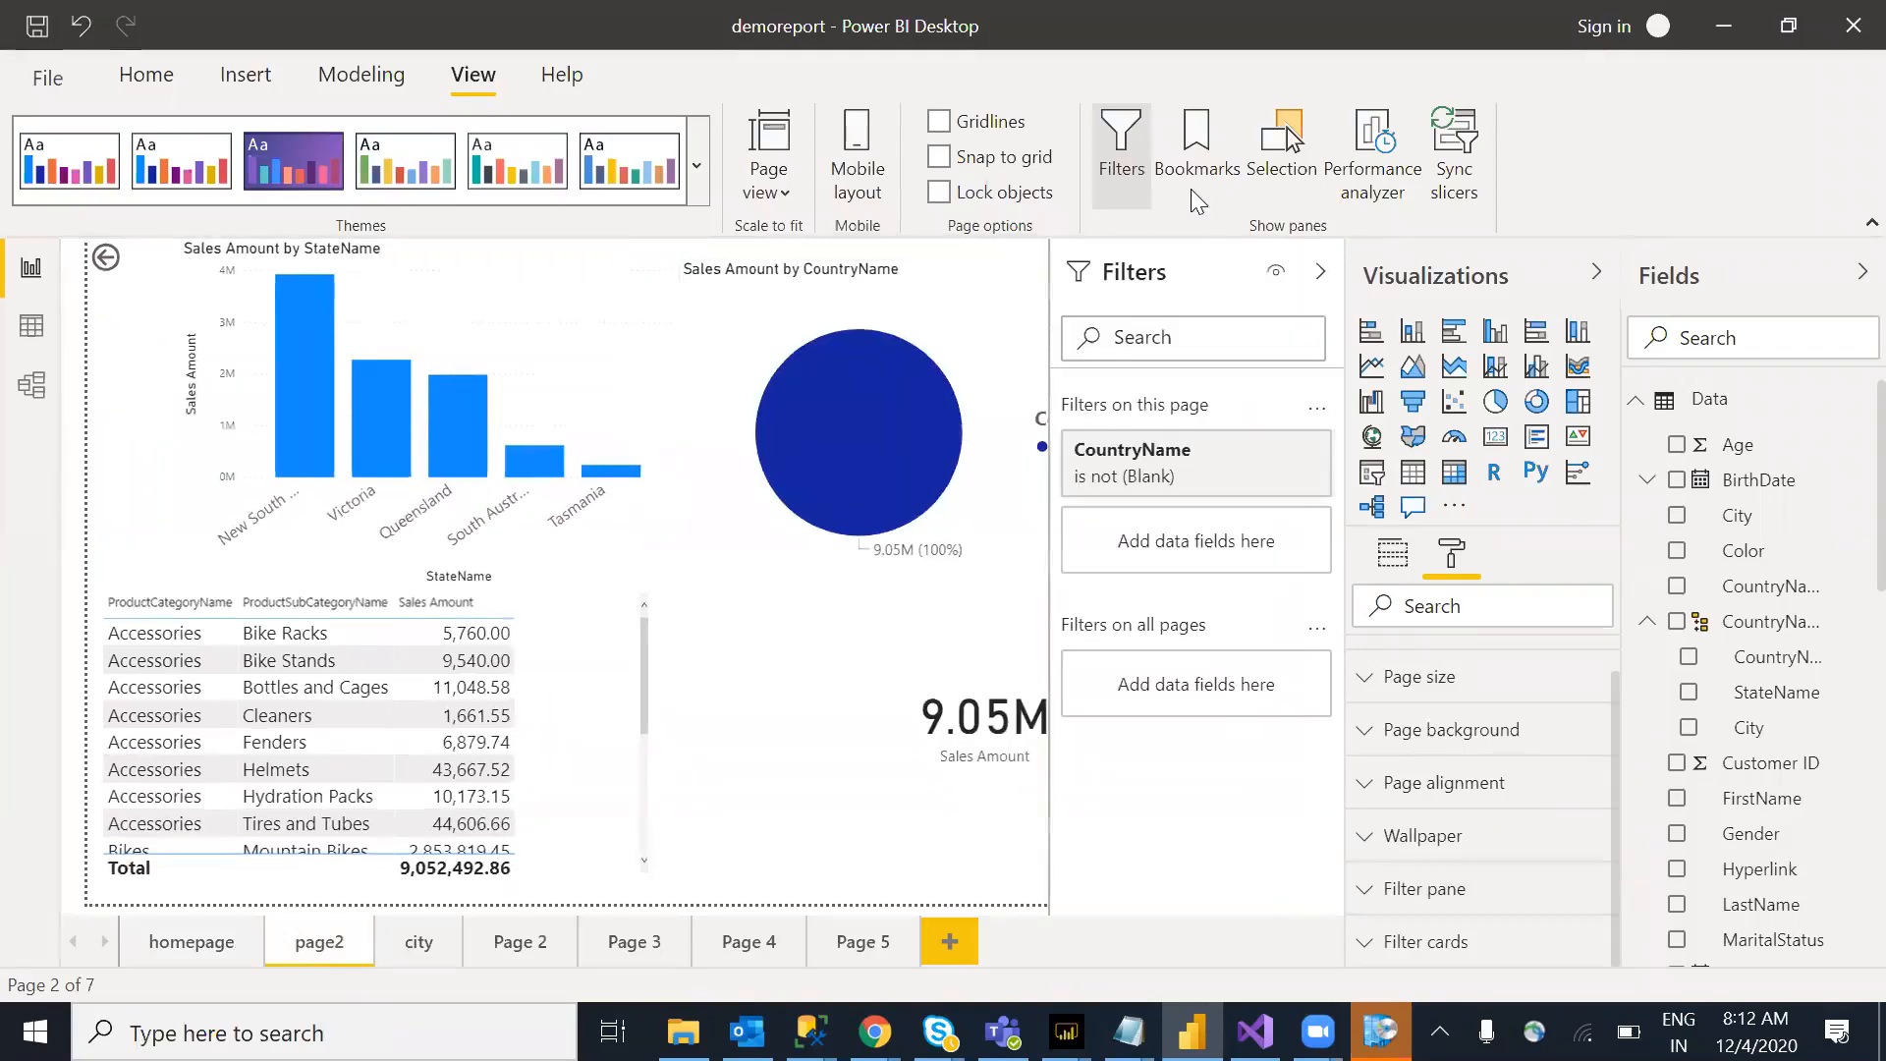
left_click(1278, 271)
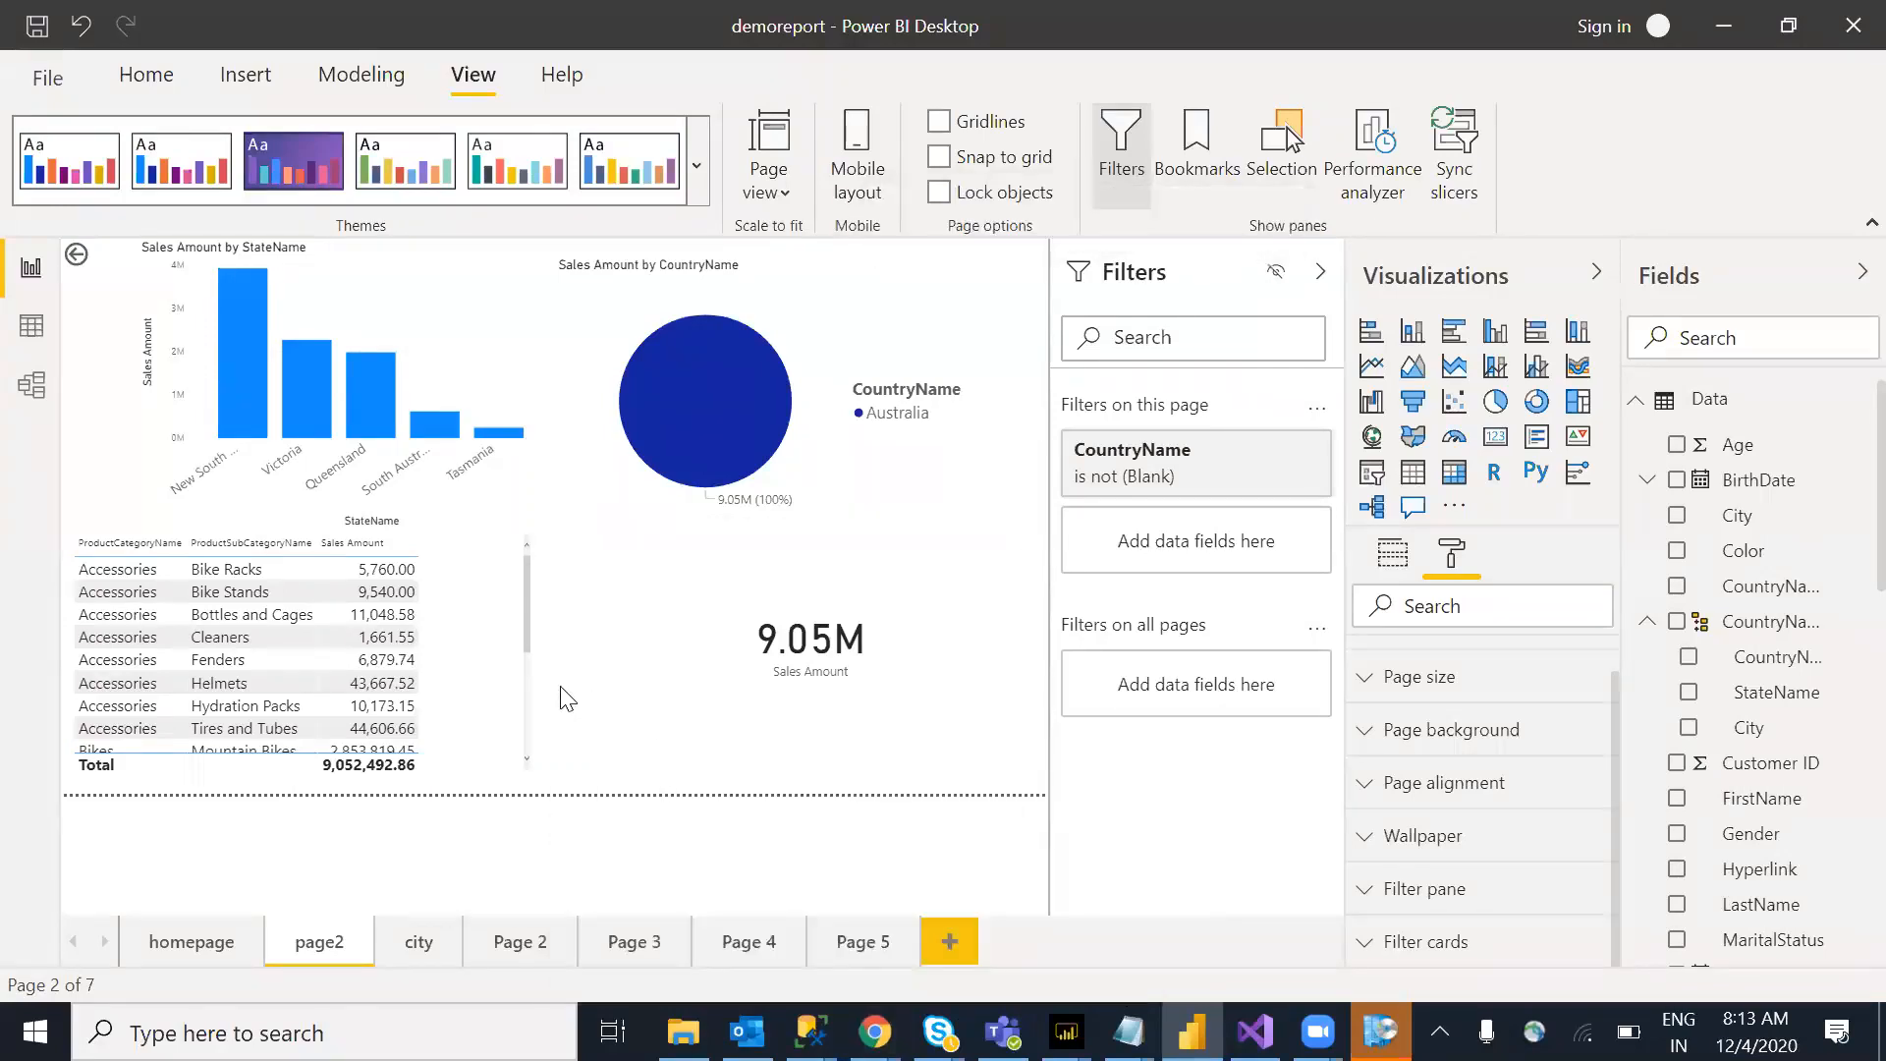
Step: Switch to Cisco AnyConnect, start the VPN connection to GAR India Bangalore SRR and close the client window
left_click(1533, 1030)
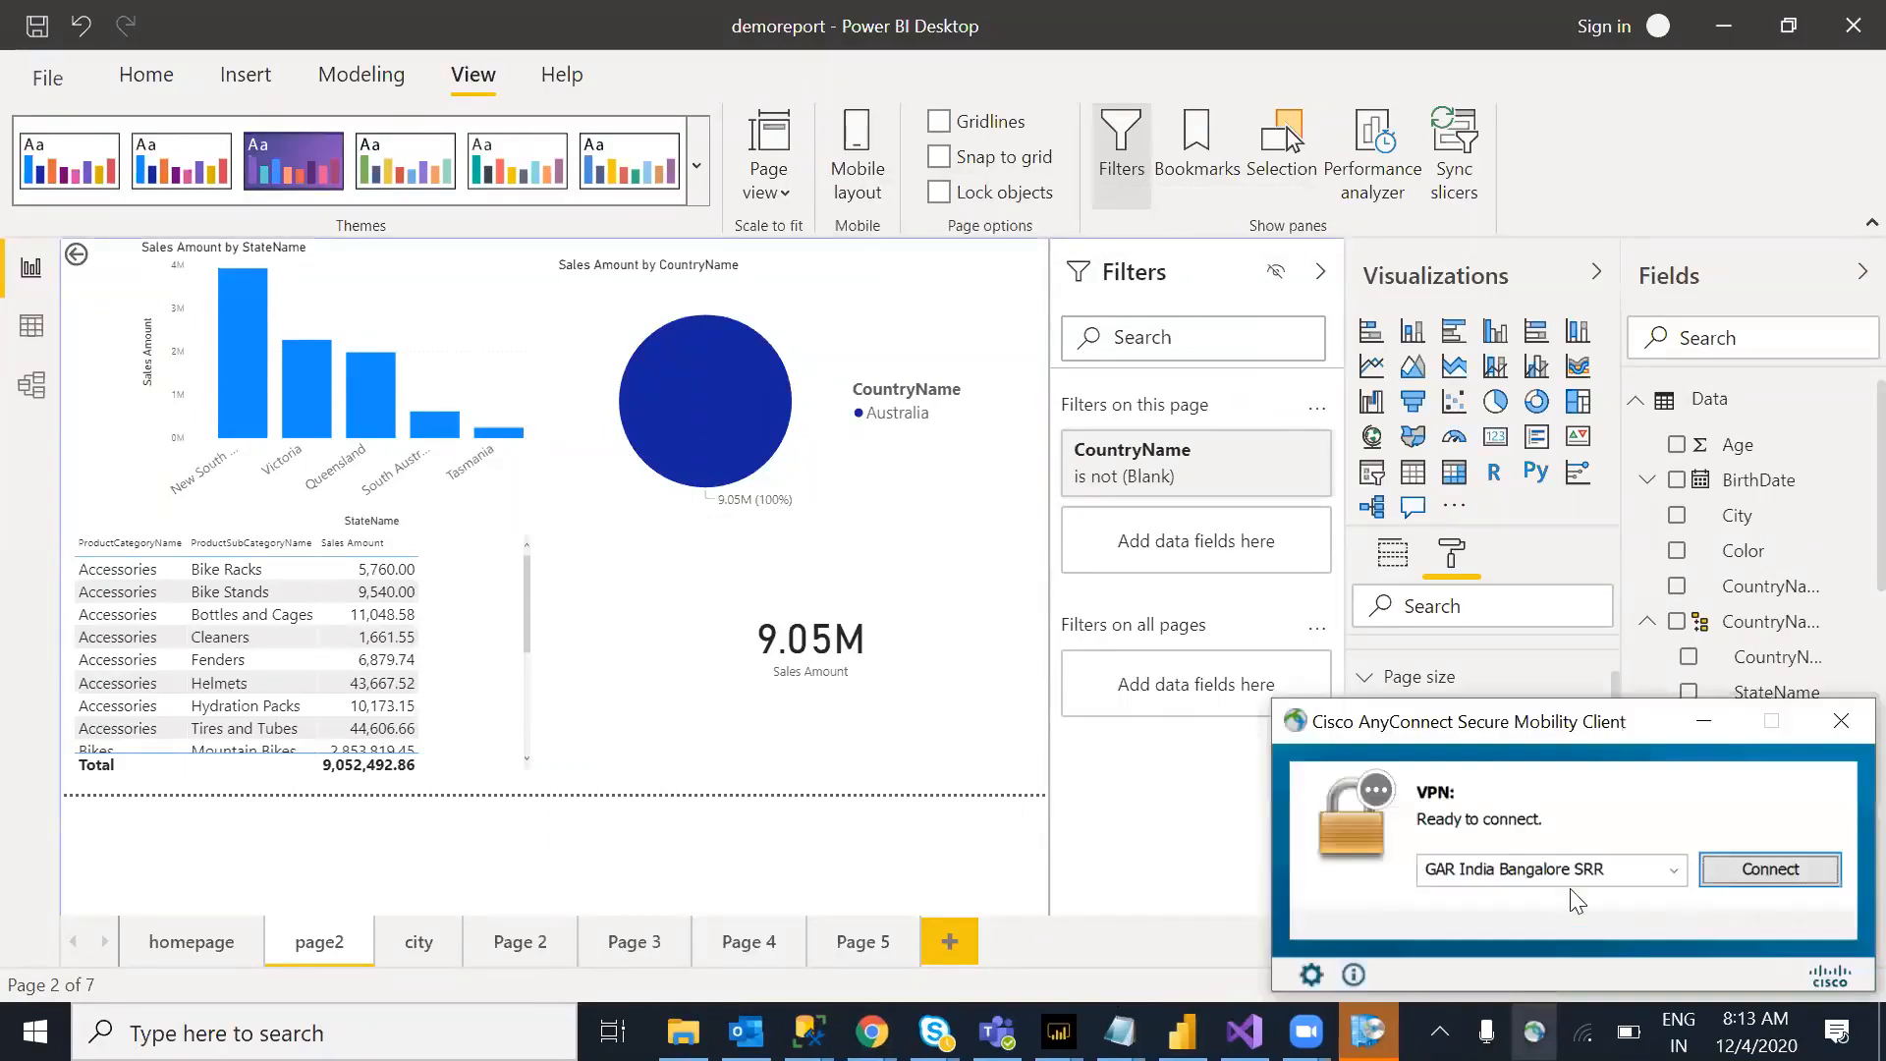
left_click(1752, 877)
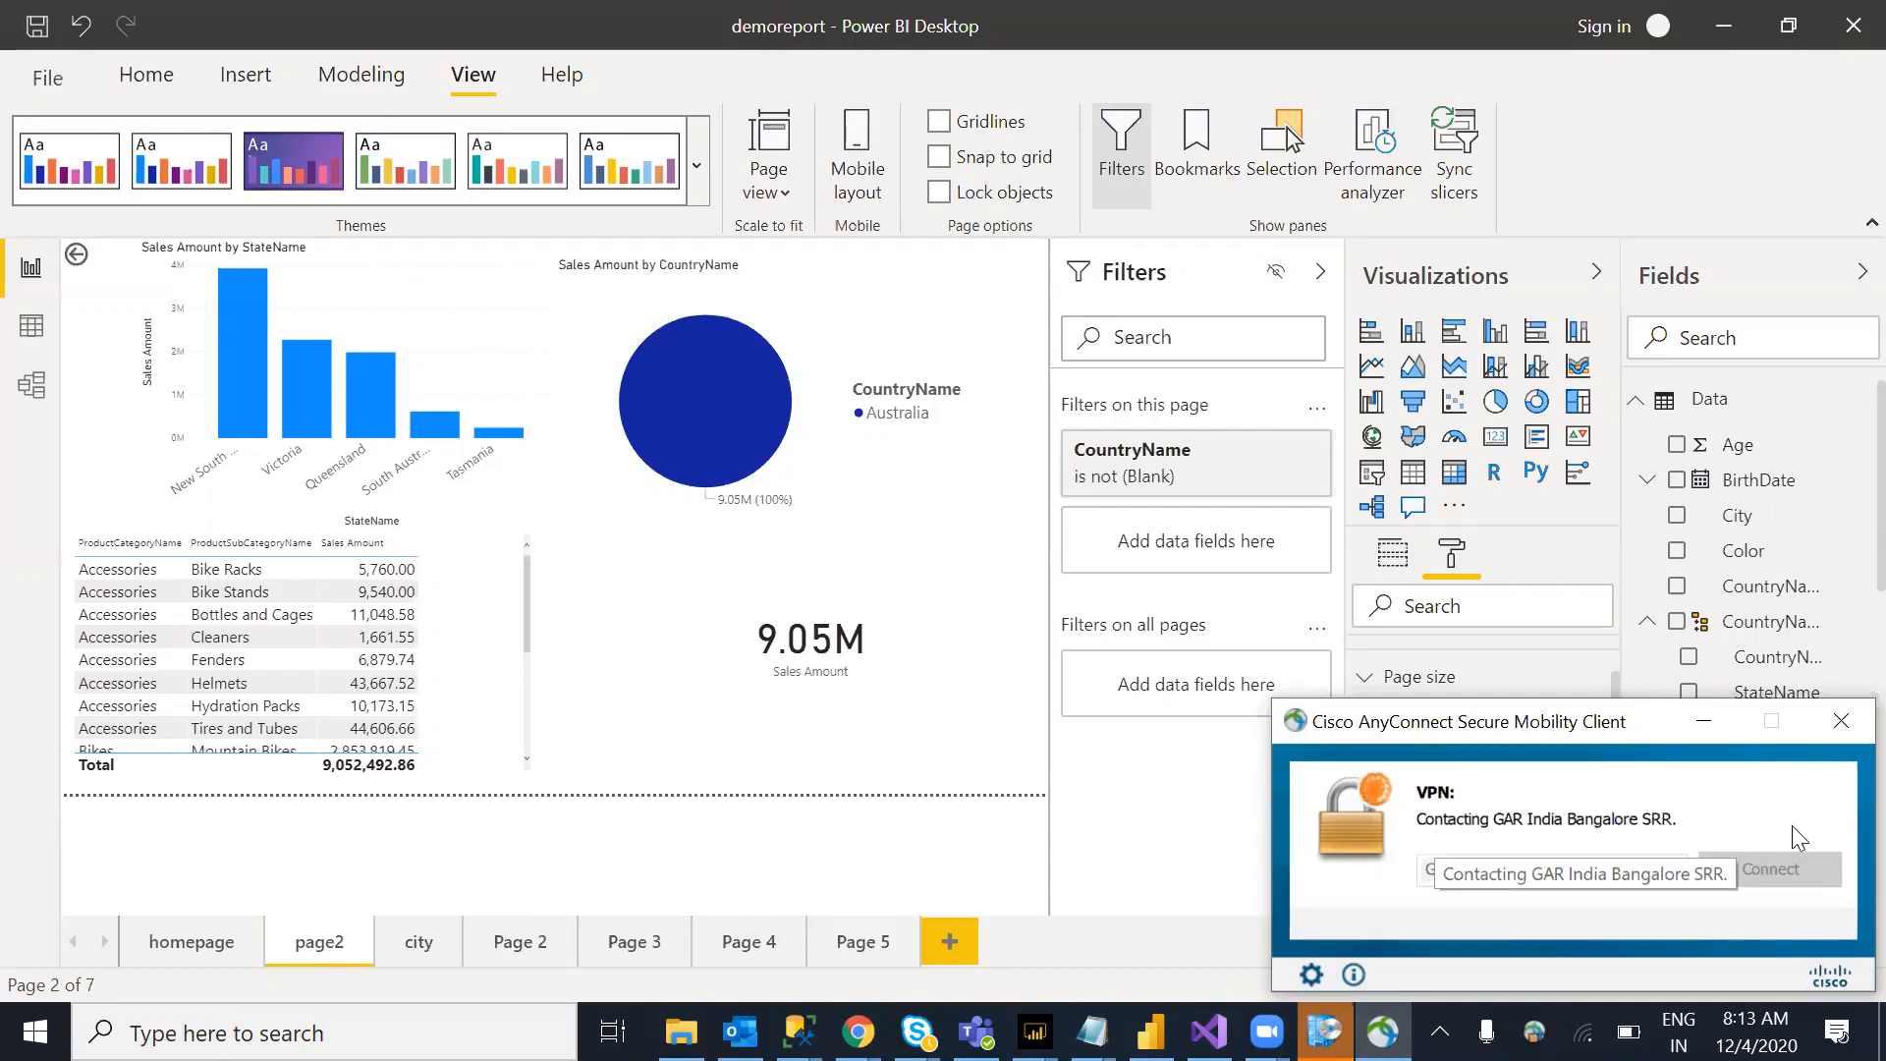
left_click(1841, 721)
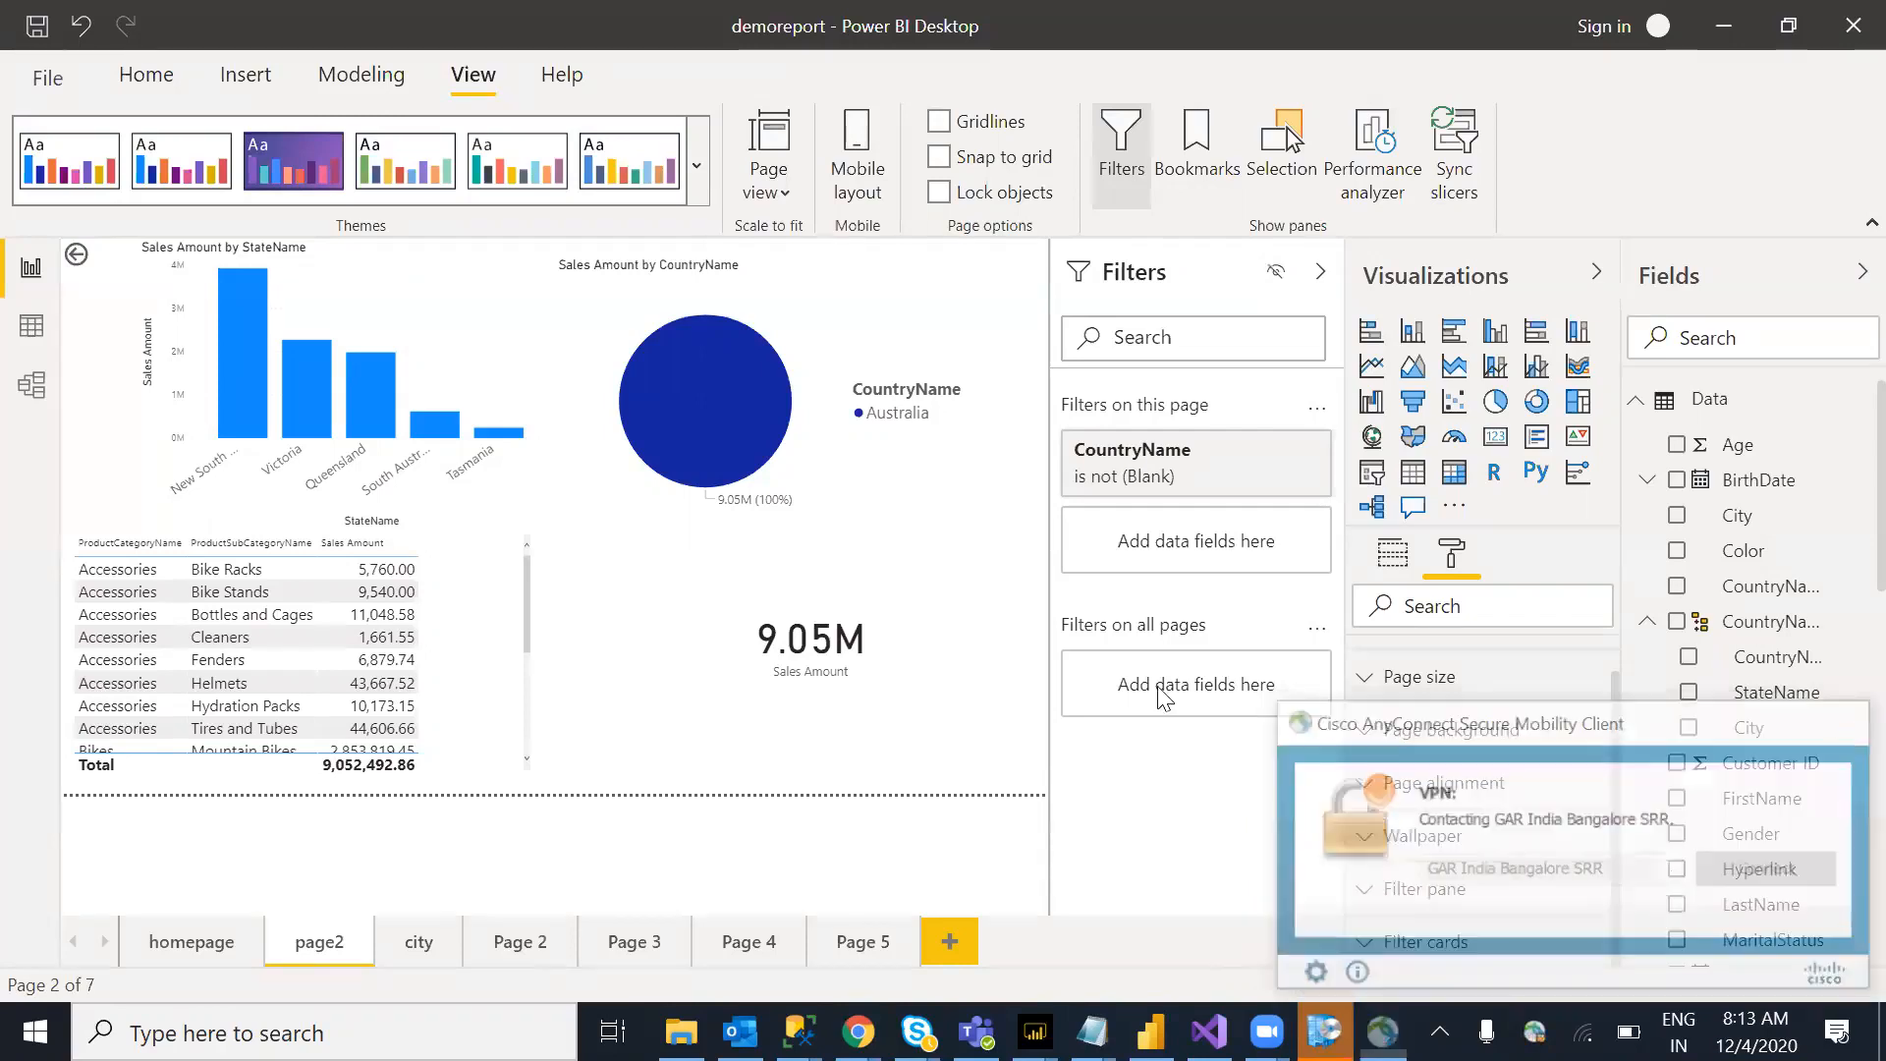
left_click(1254, 666)
left_click(1841, 721)
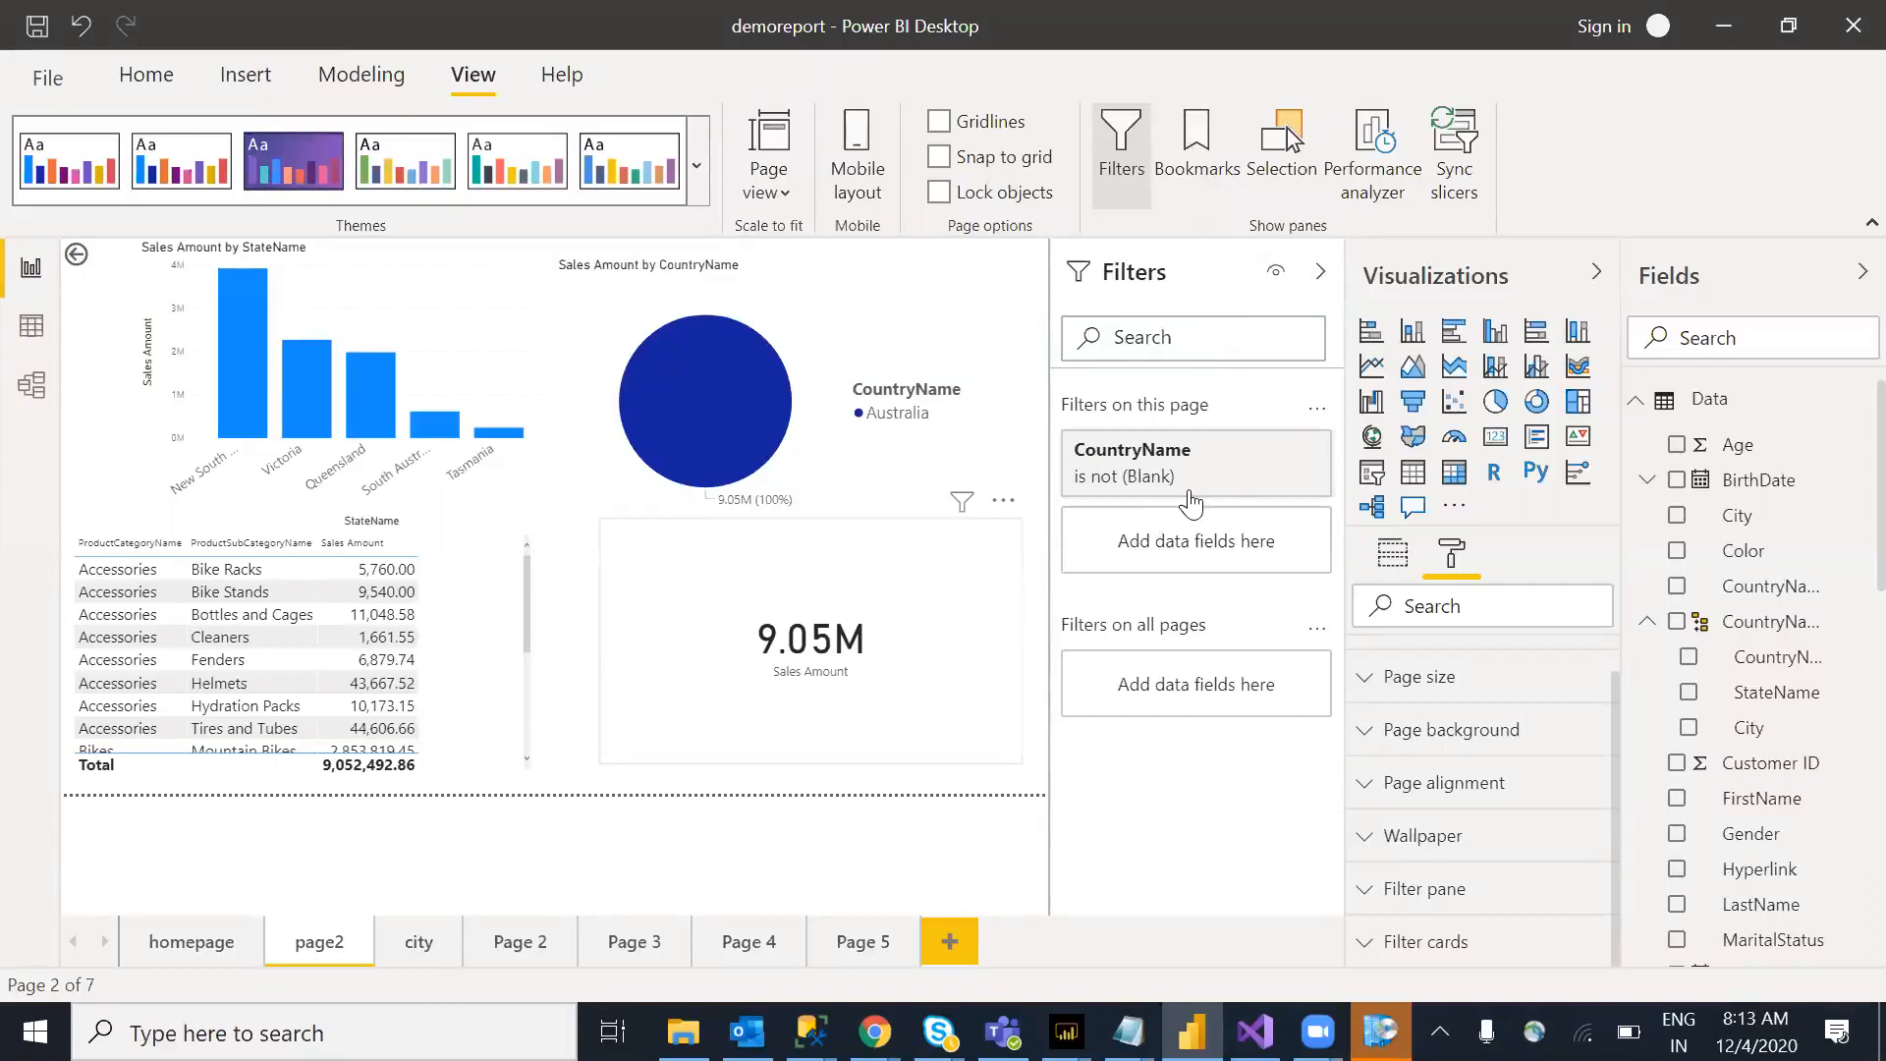
Step: Lock the CountryName filter on page2 and make the Filters pane hidden for readers again
mouse_move(1118, 471)
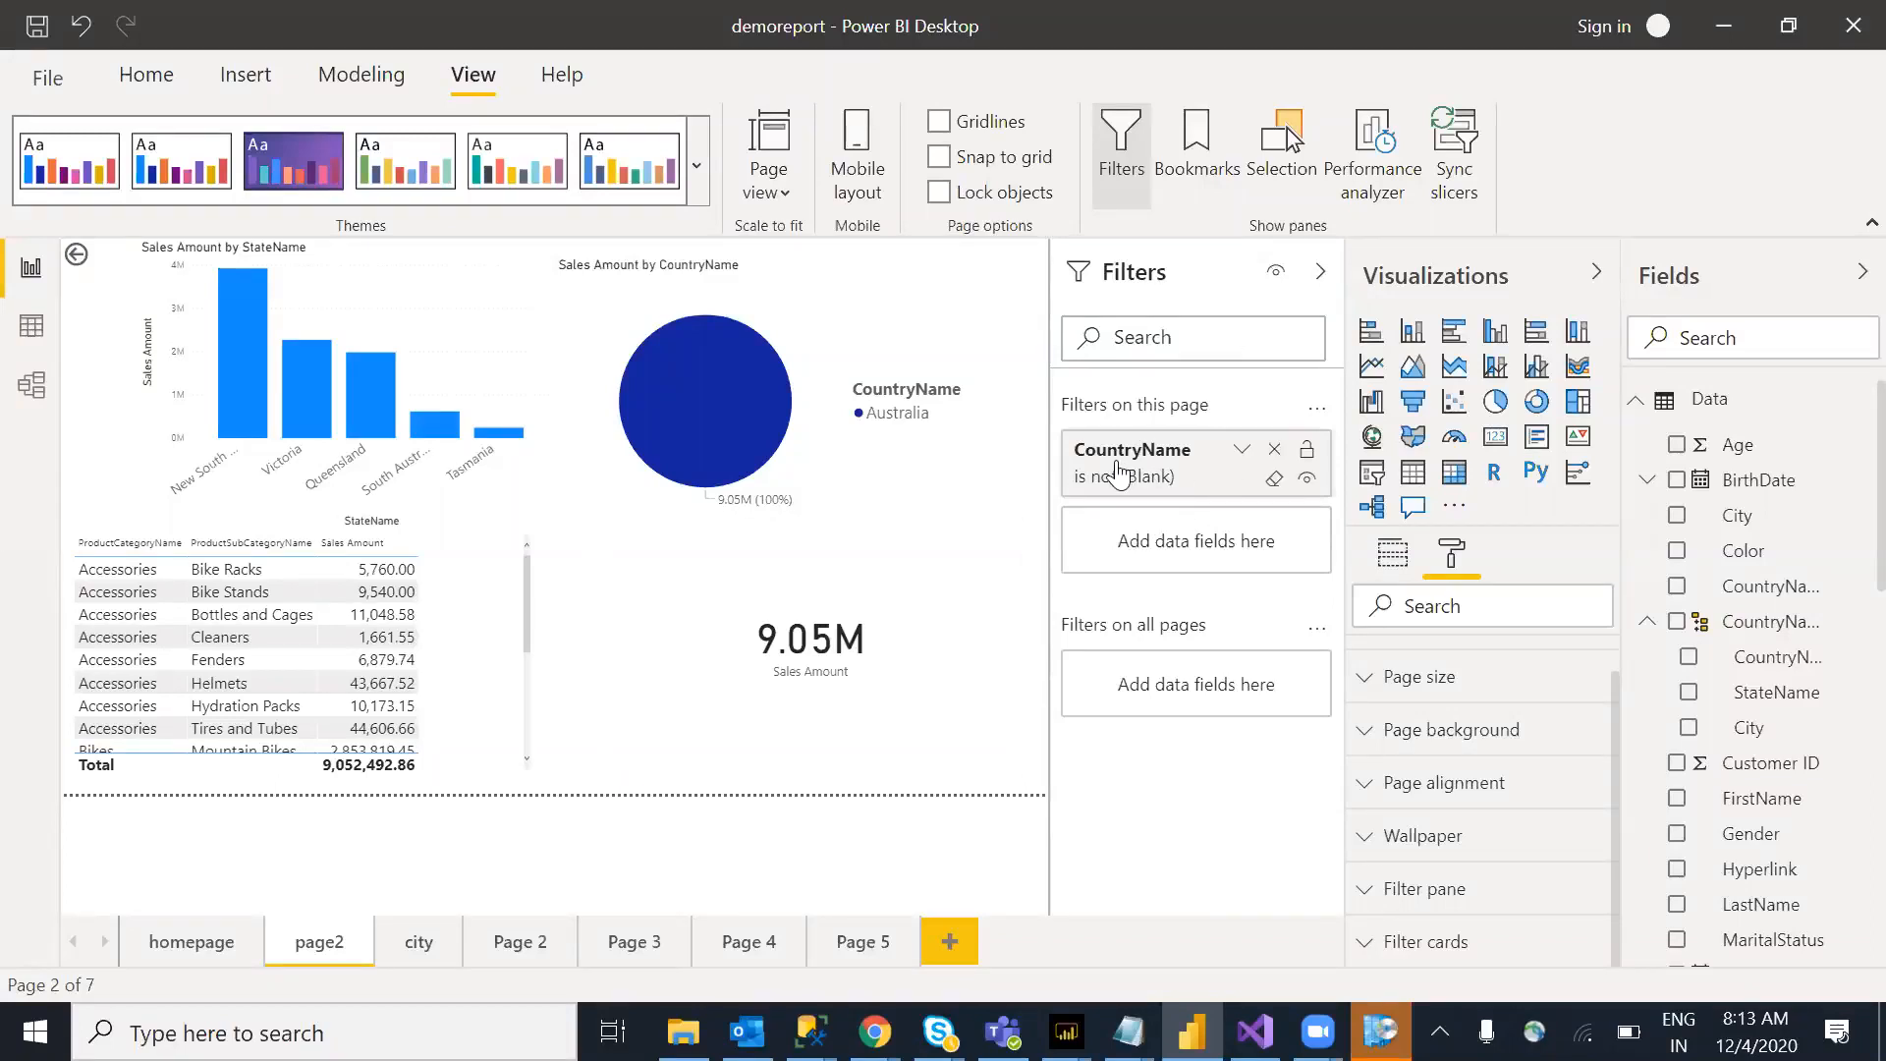
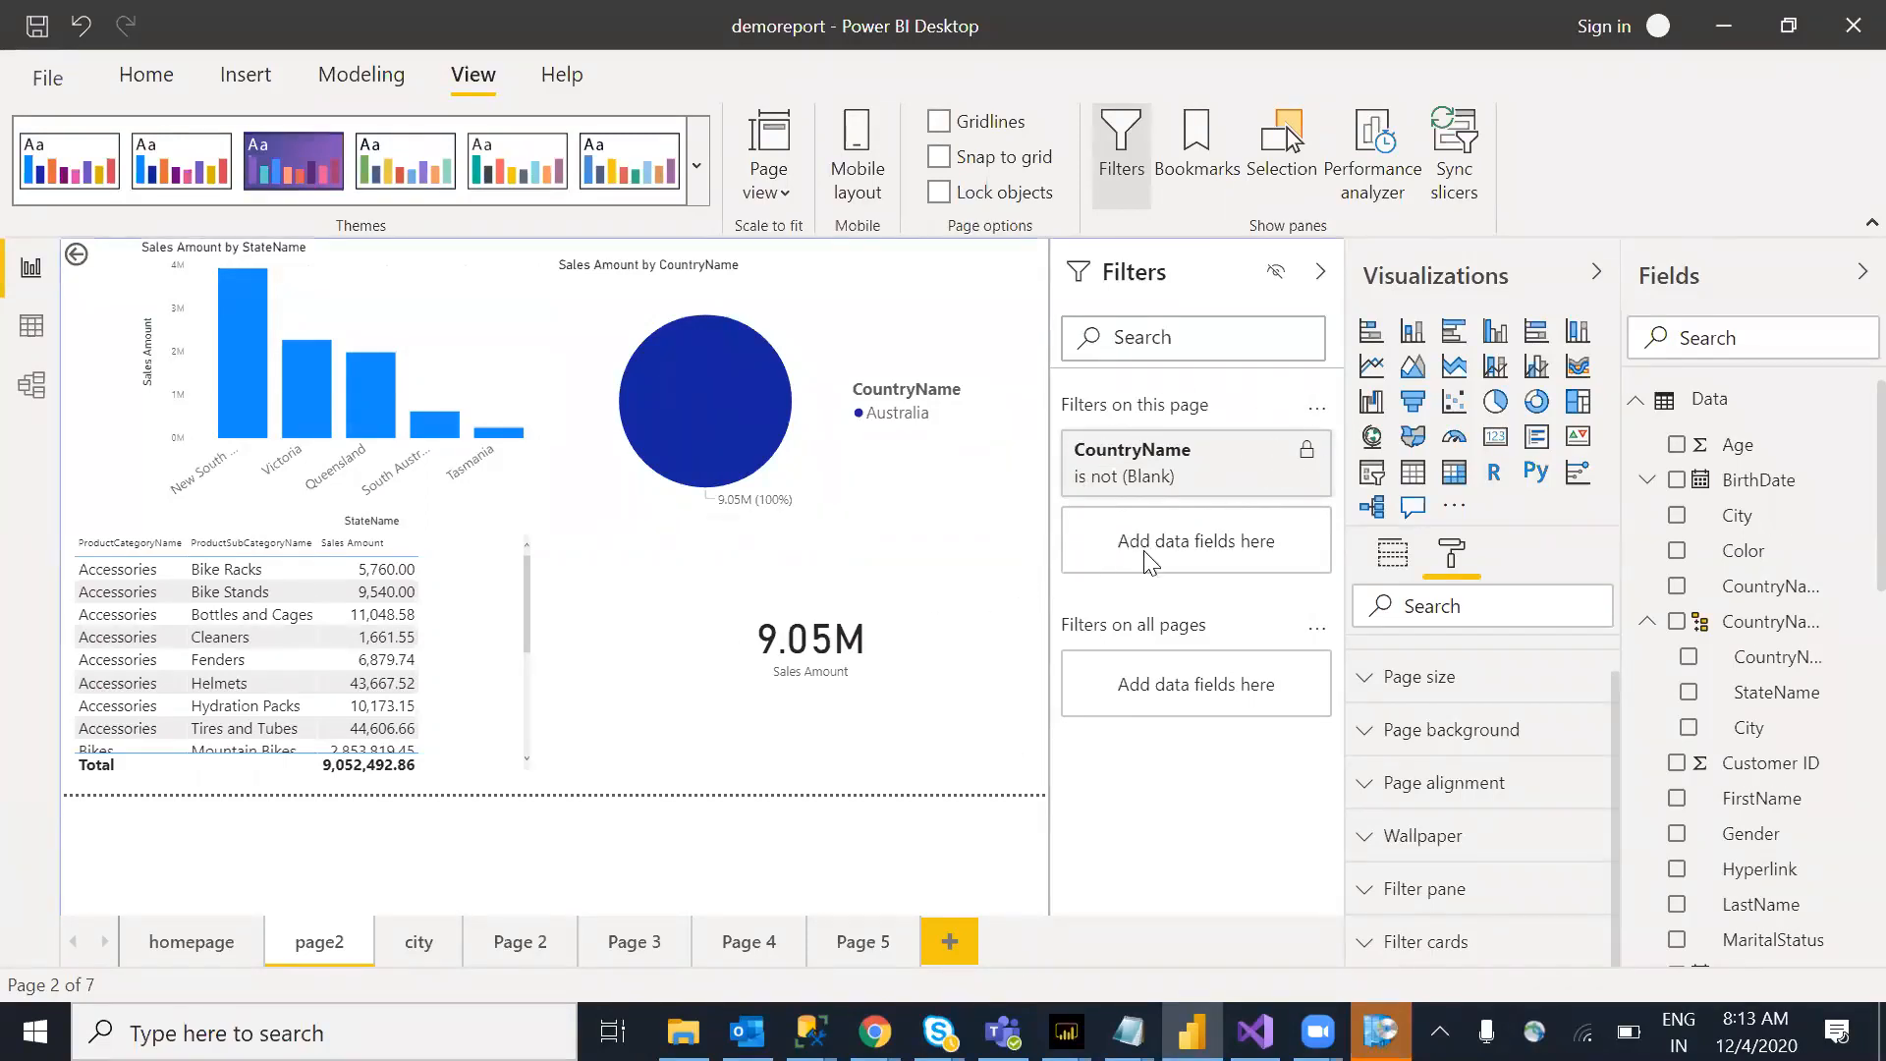
left_click(1275, 277)
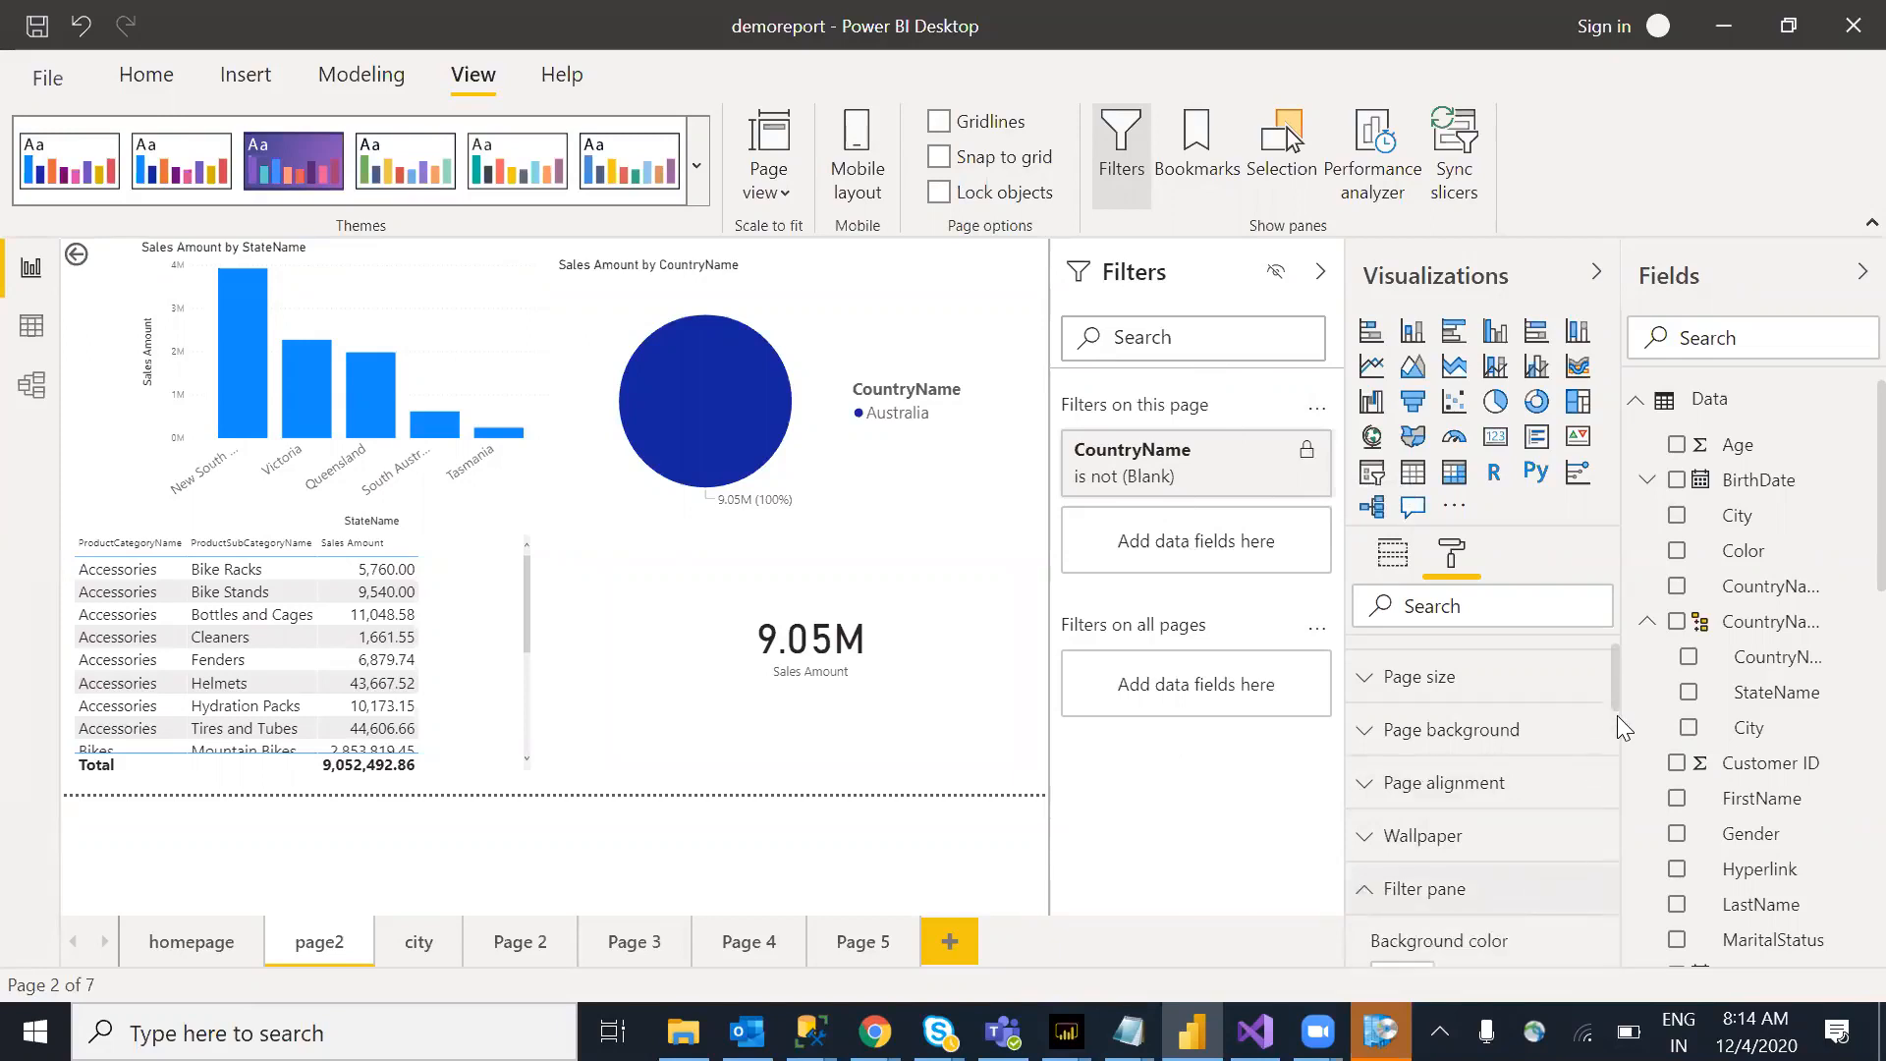
Step: Set page2's filter pane background to a lighter shade of the theme blue with 36% transparency
scroll(1619, 725, "down", 3)
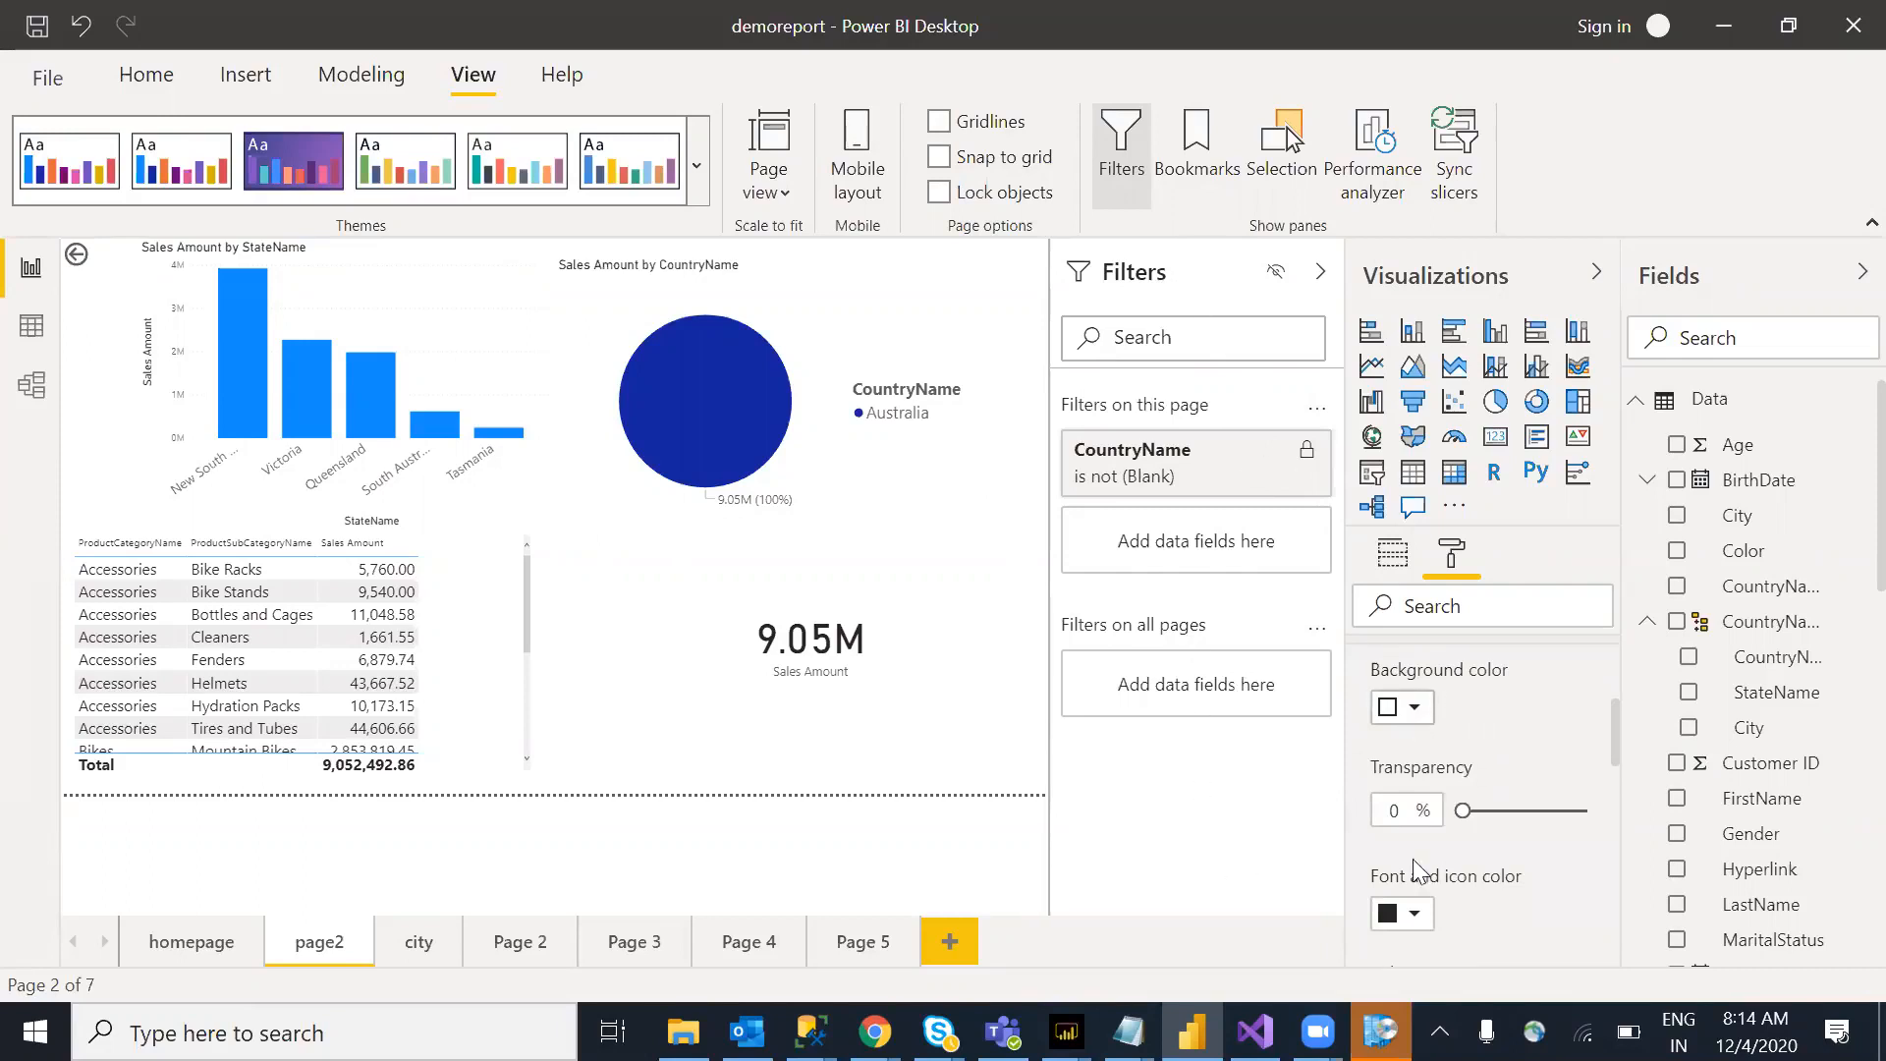
left_click(1429, 695)
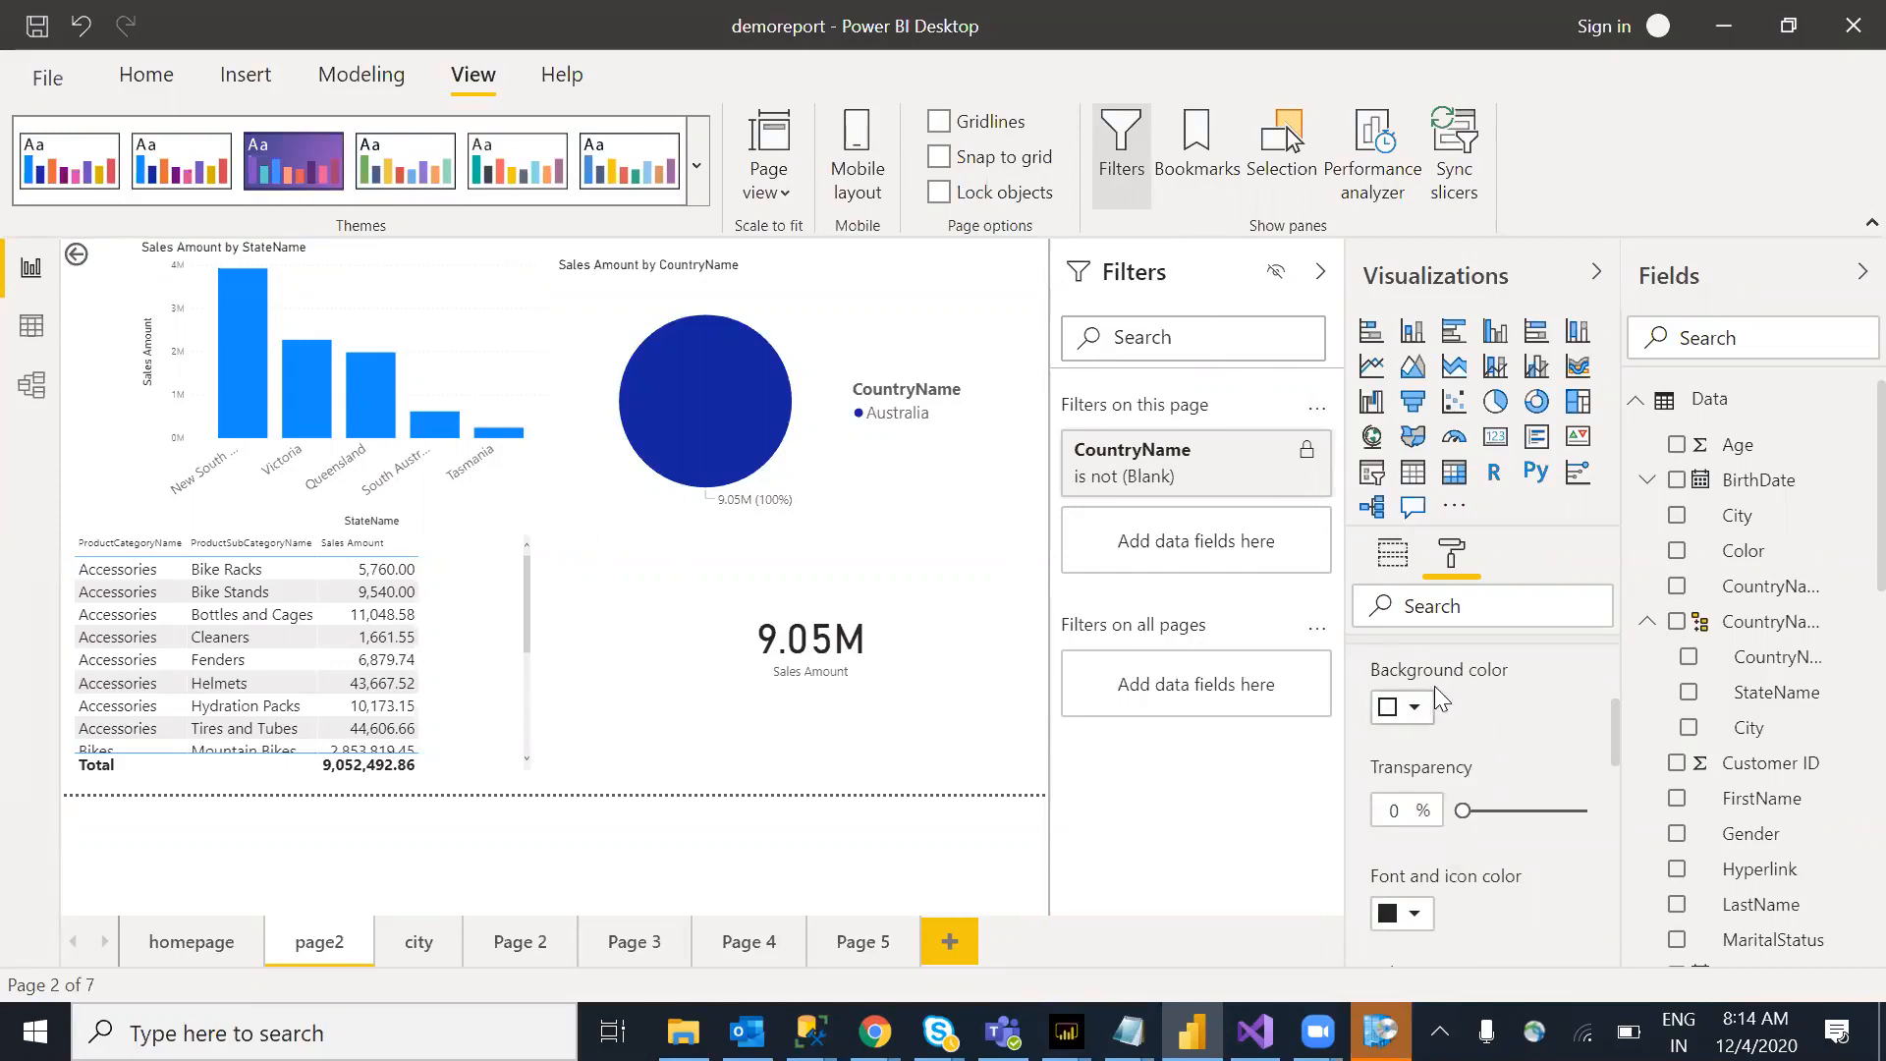
left_click(1390, 594)
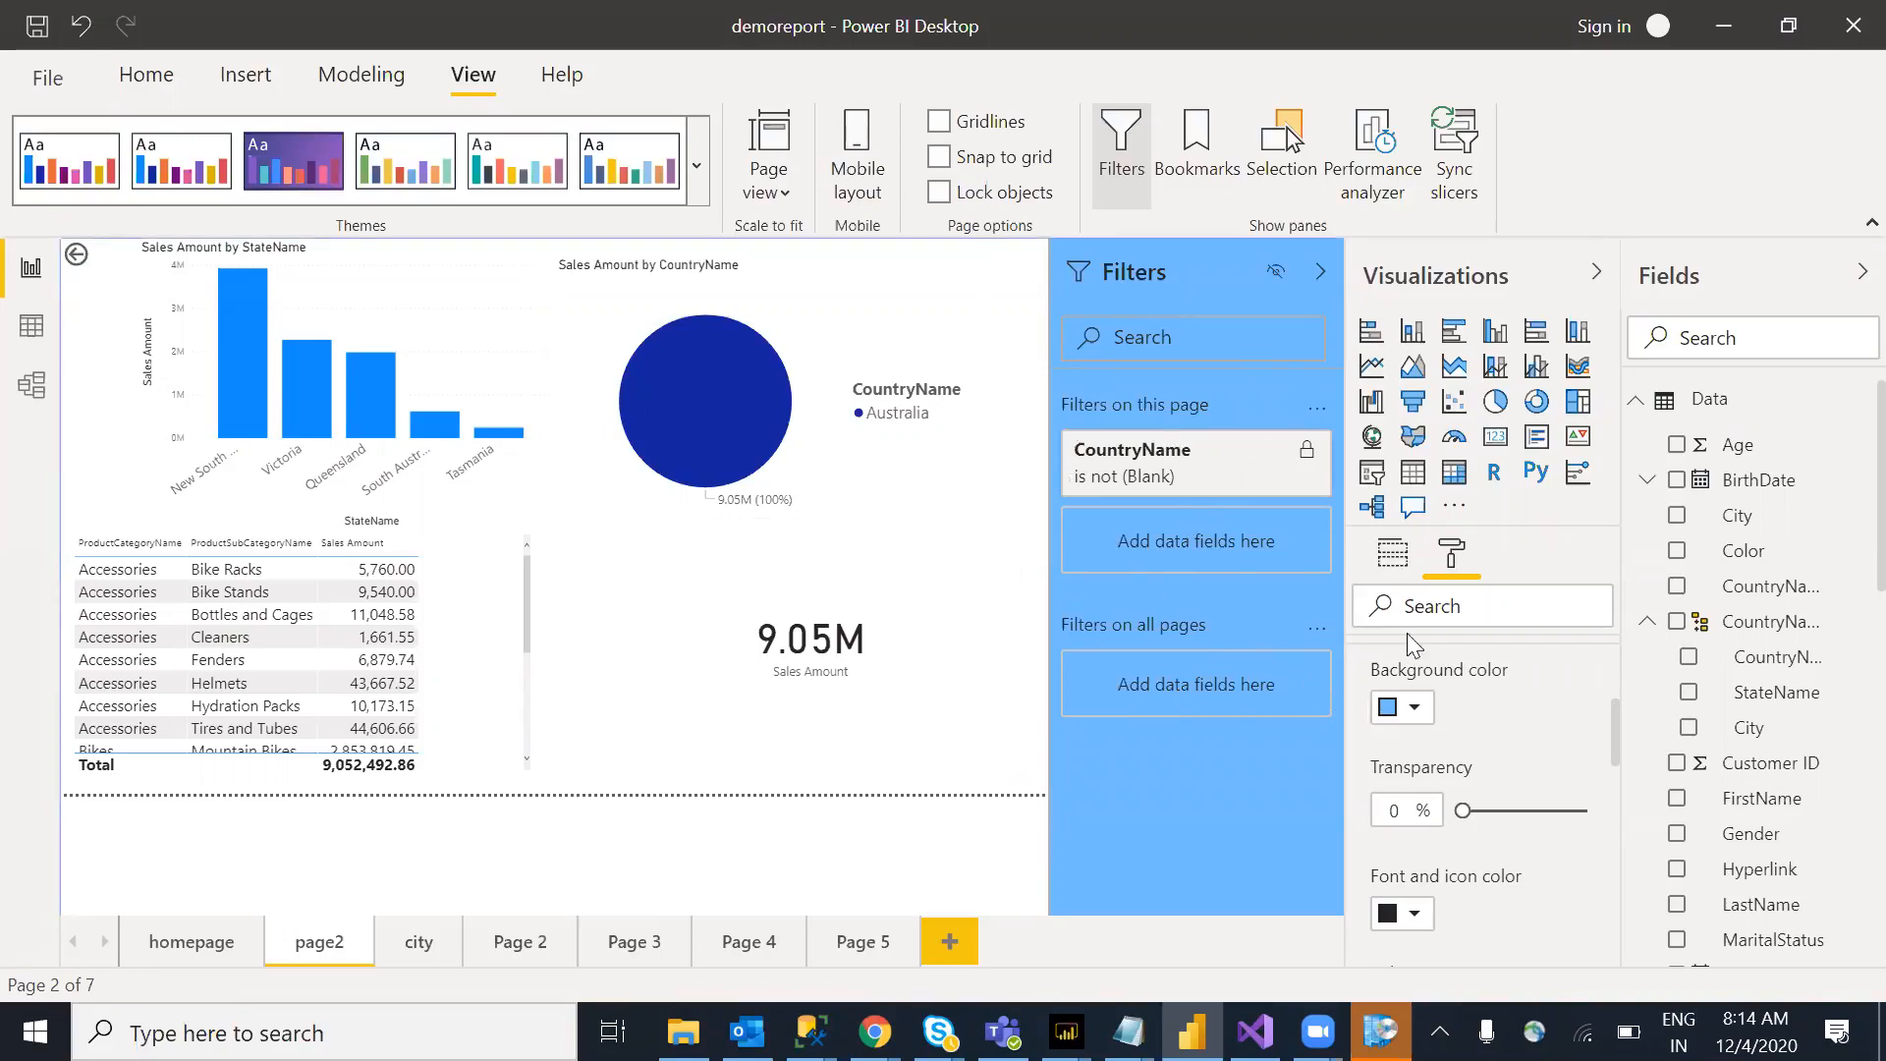
left_click_drag(1460, 809, 1507, 810)
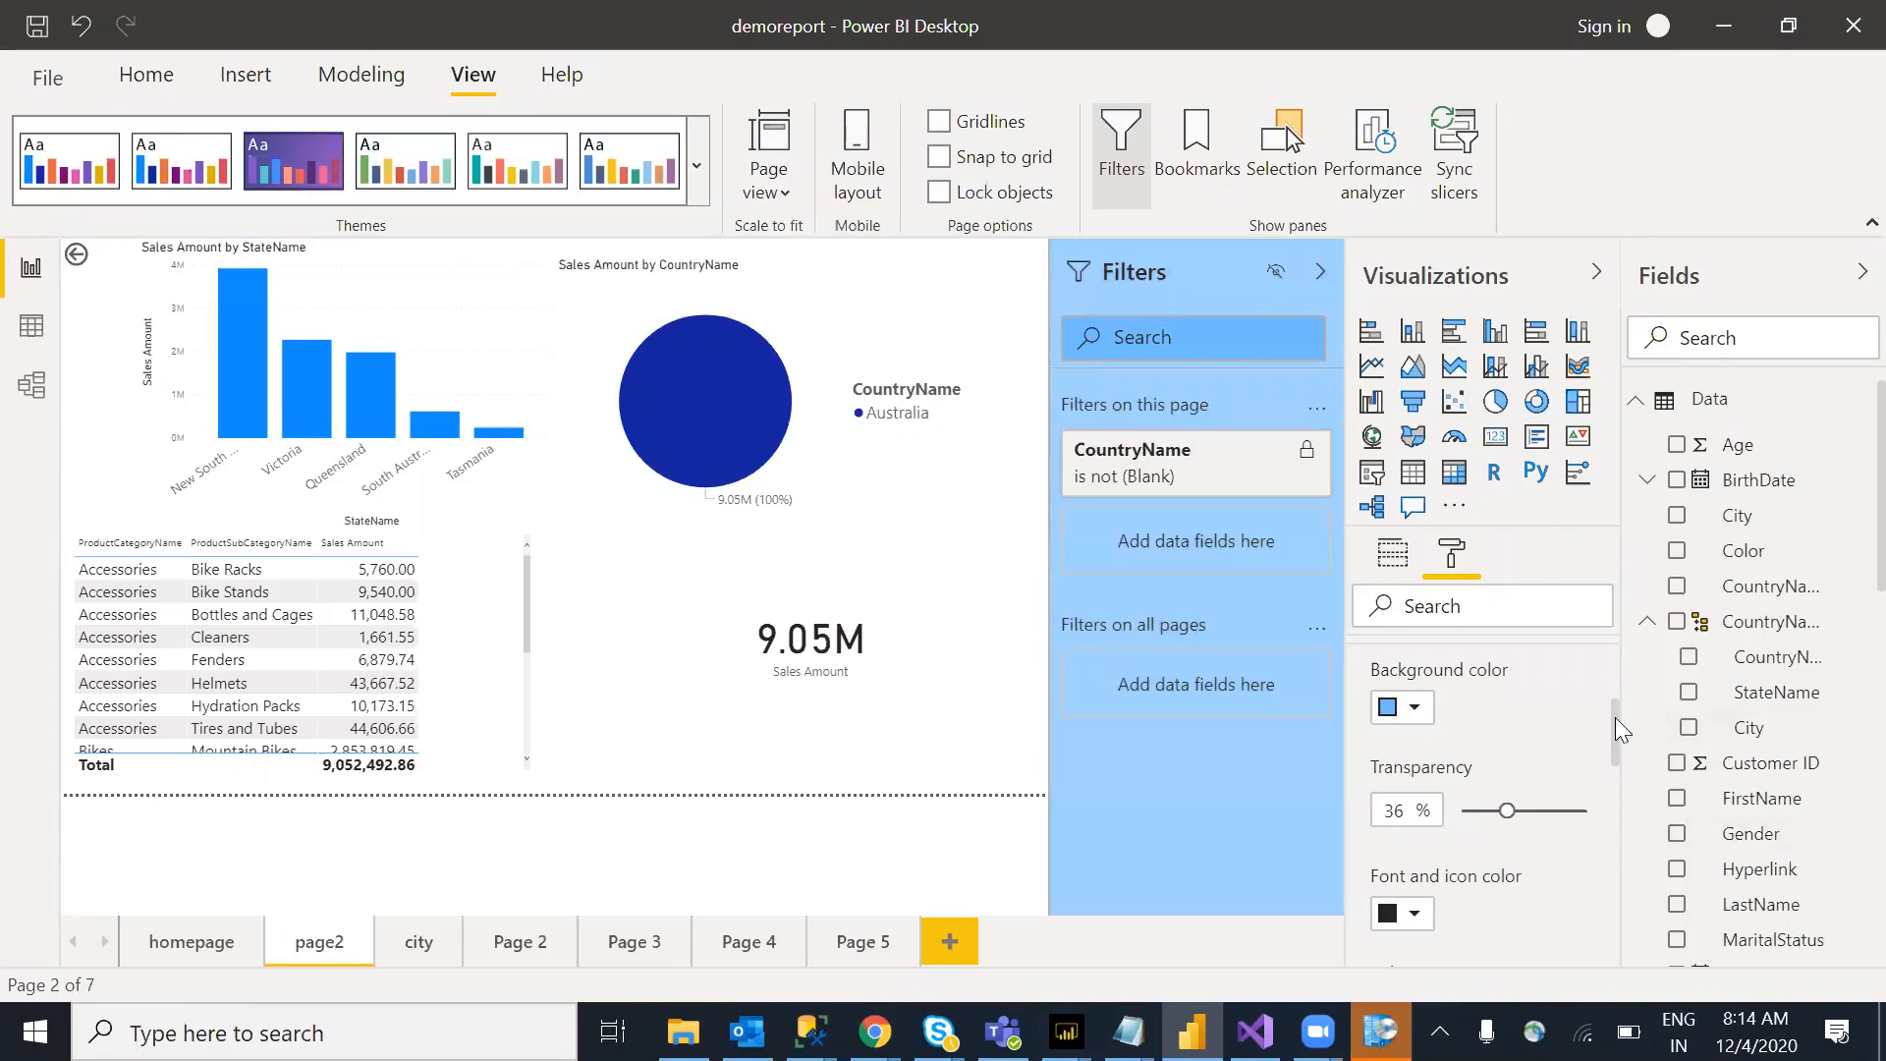
Step: Set the filter pane's title text size to 13 pt after trying larger sizes
scroll(1617, 729, "down", 3)
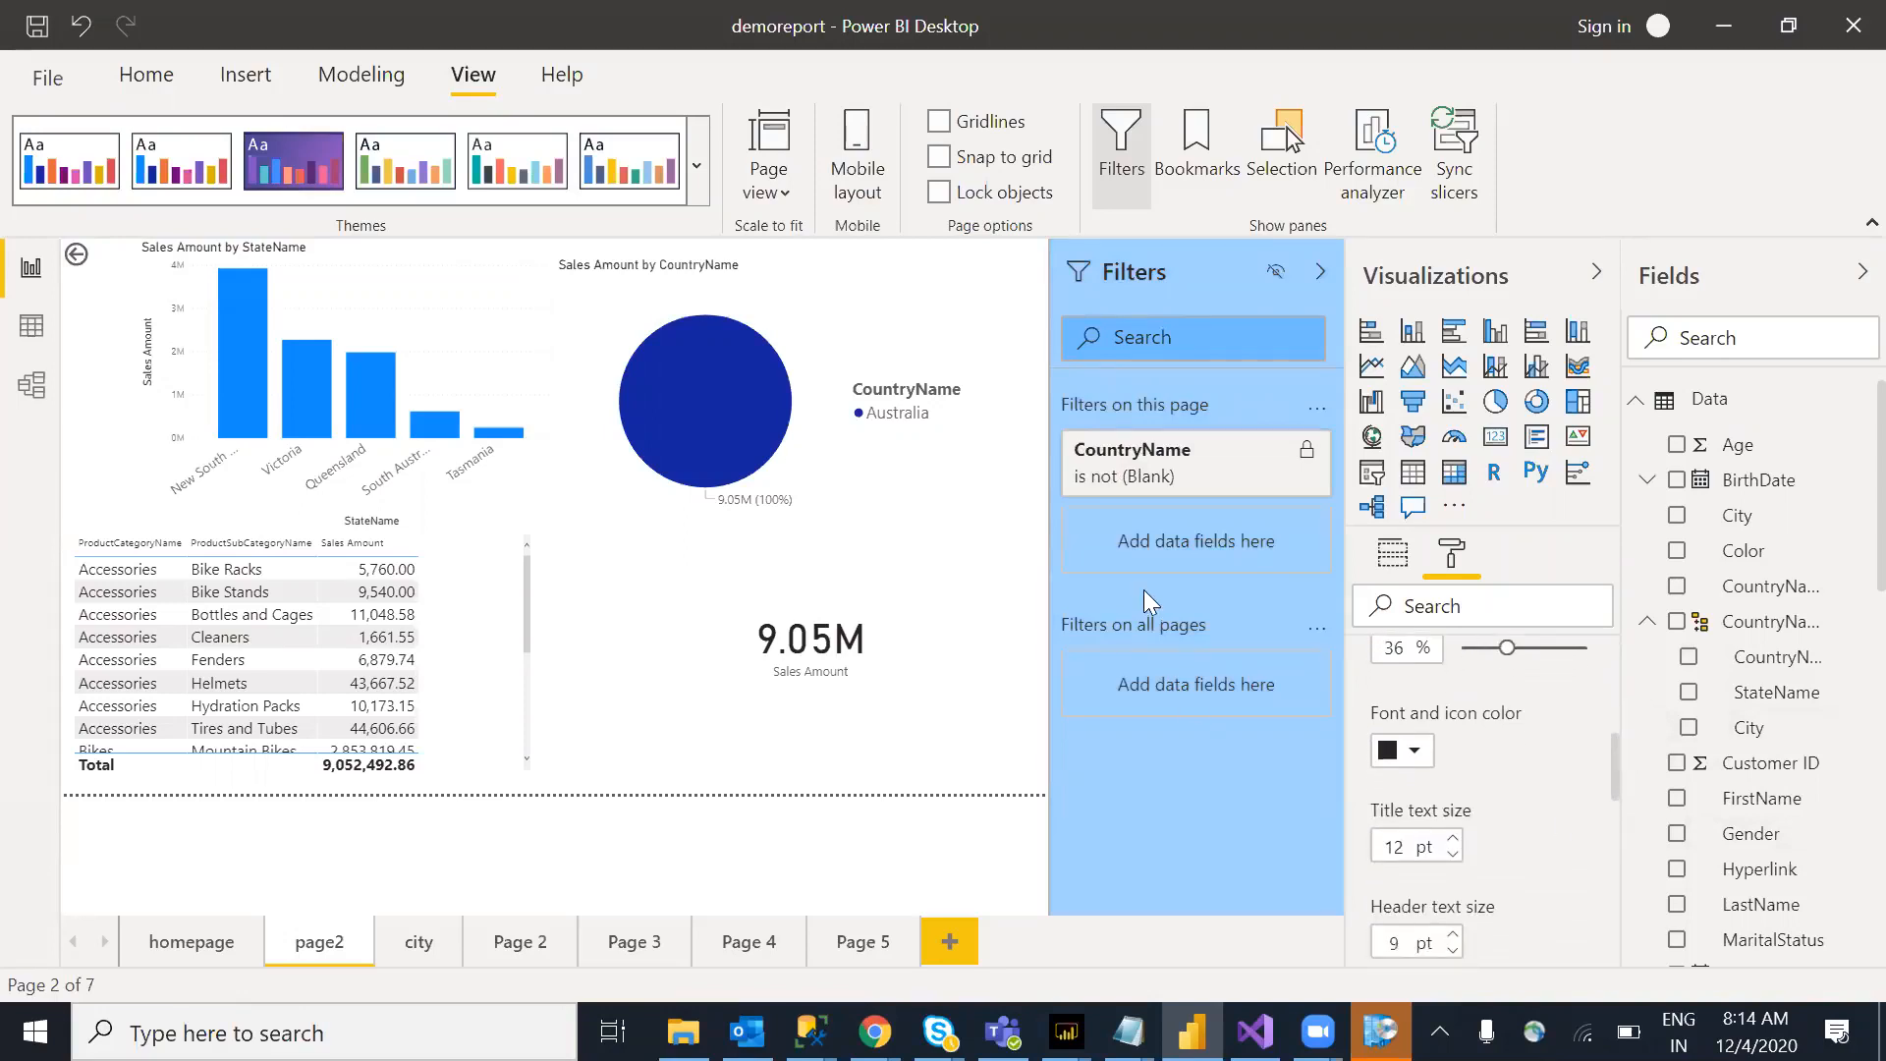
left_click(1453, 837)
left_click(1453, 837)
left_click(1453, 837)
left_click(1453, 837)
left_click(1453, 837)
left_click(1453, 854)
left_click(1453, 854)
left_click(1453, 853)
left_click(1453, 854)
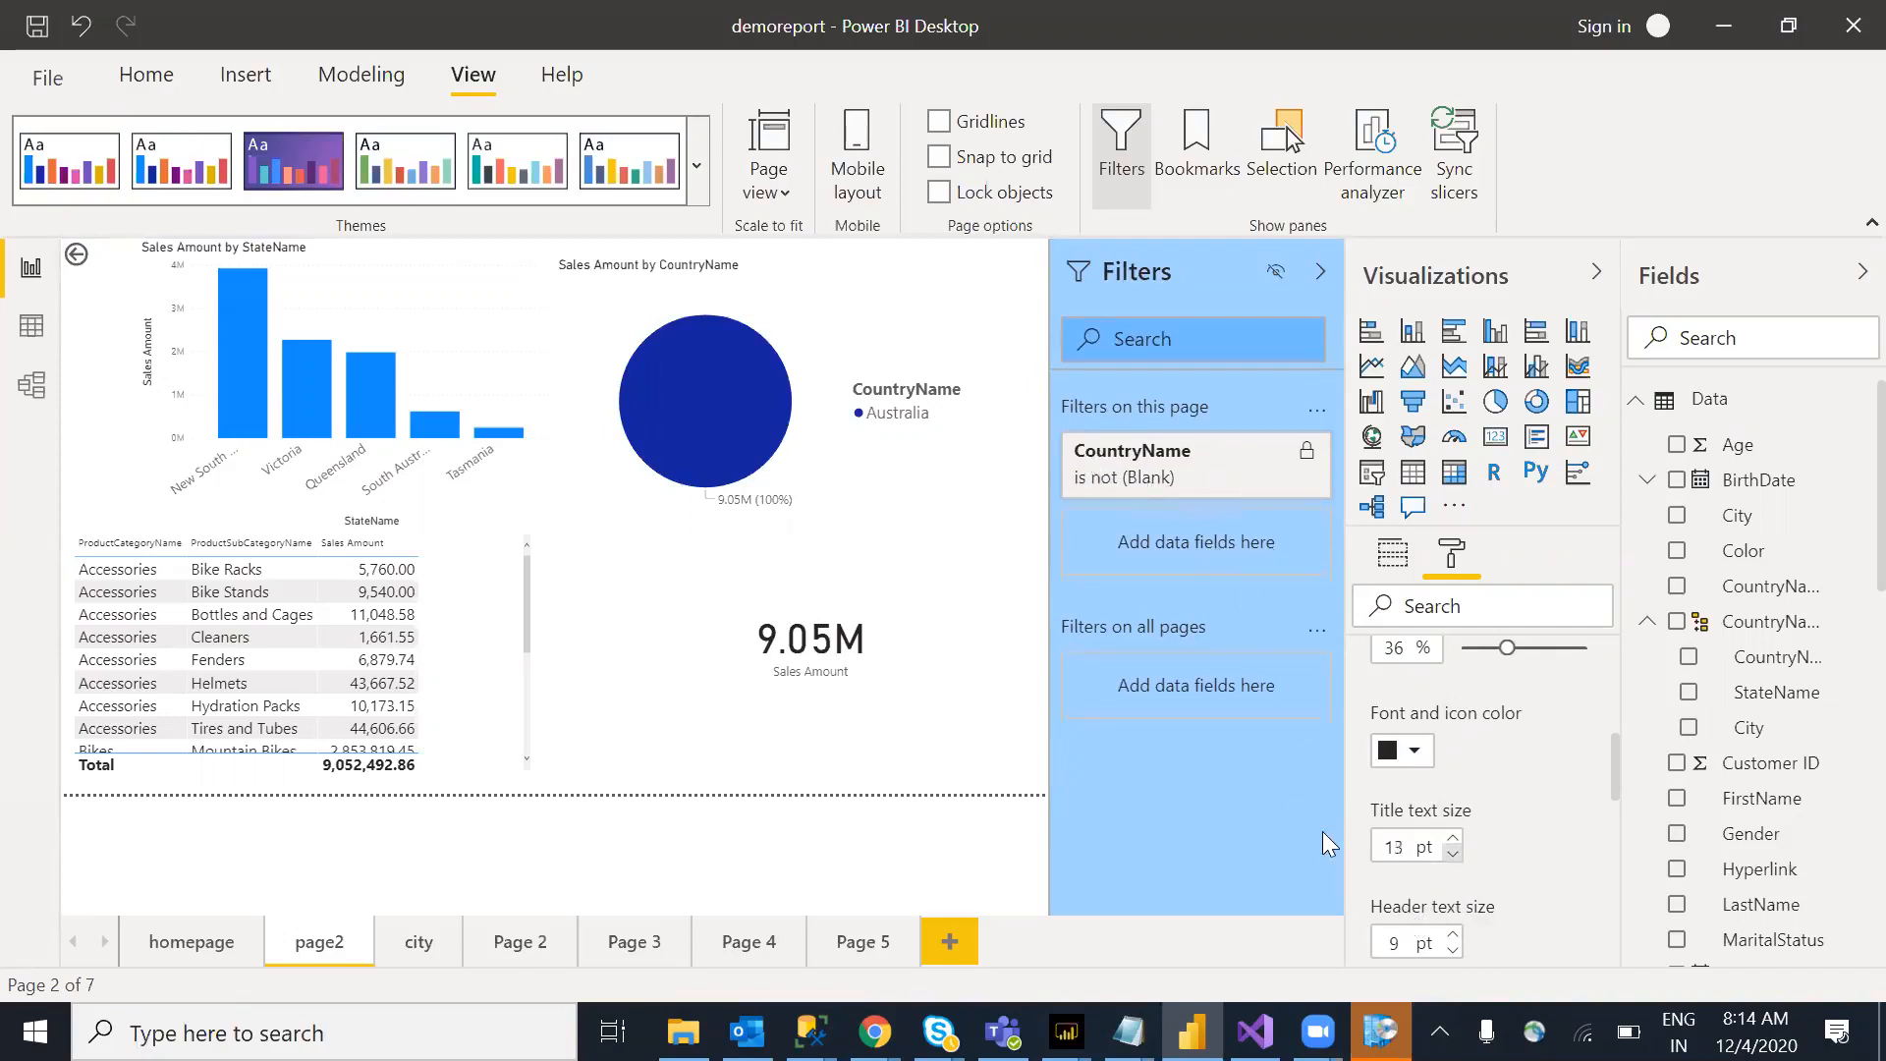
Step: Try a 13 pt header text size for the filter pane and return it to 9 pt
left_click(1453, 936)
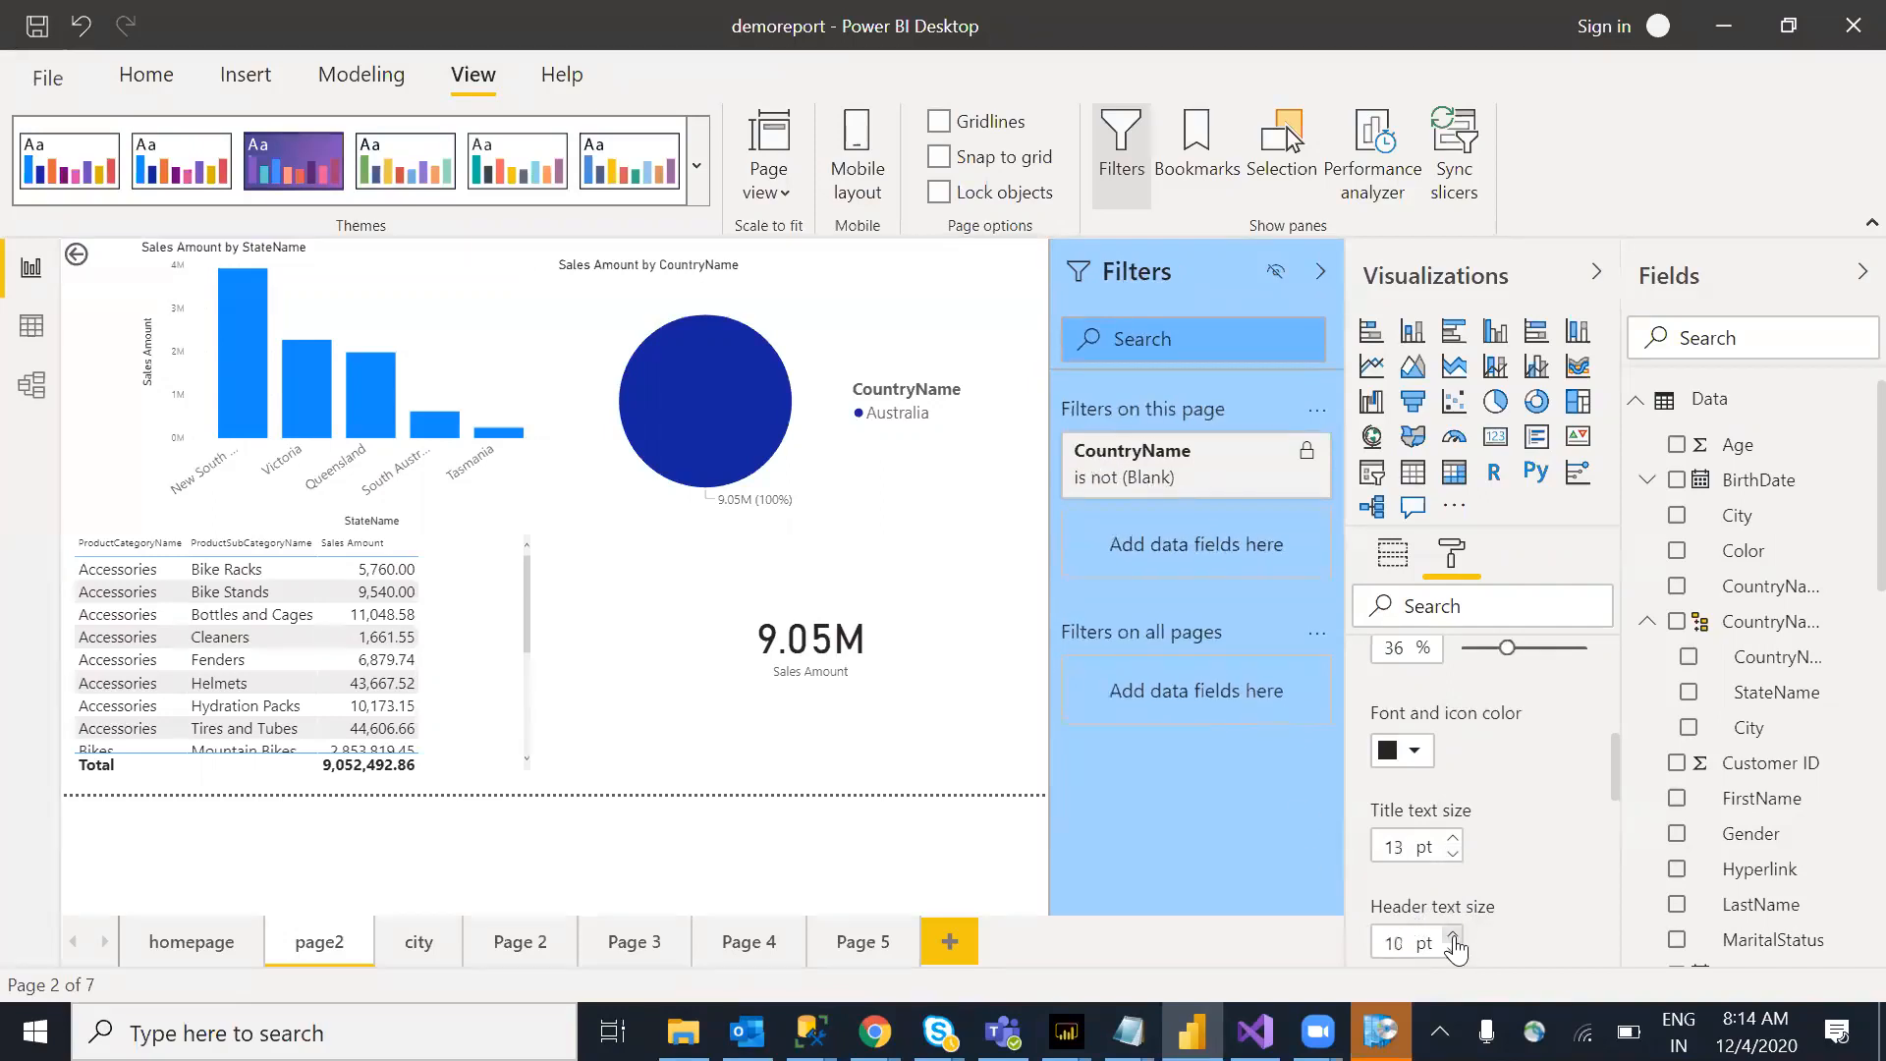
left_click(1453, 937)
left_click(1453, 937)
left_click(1453, 936)
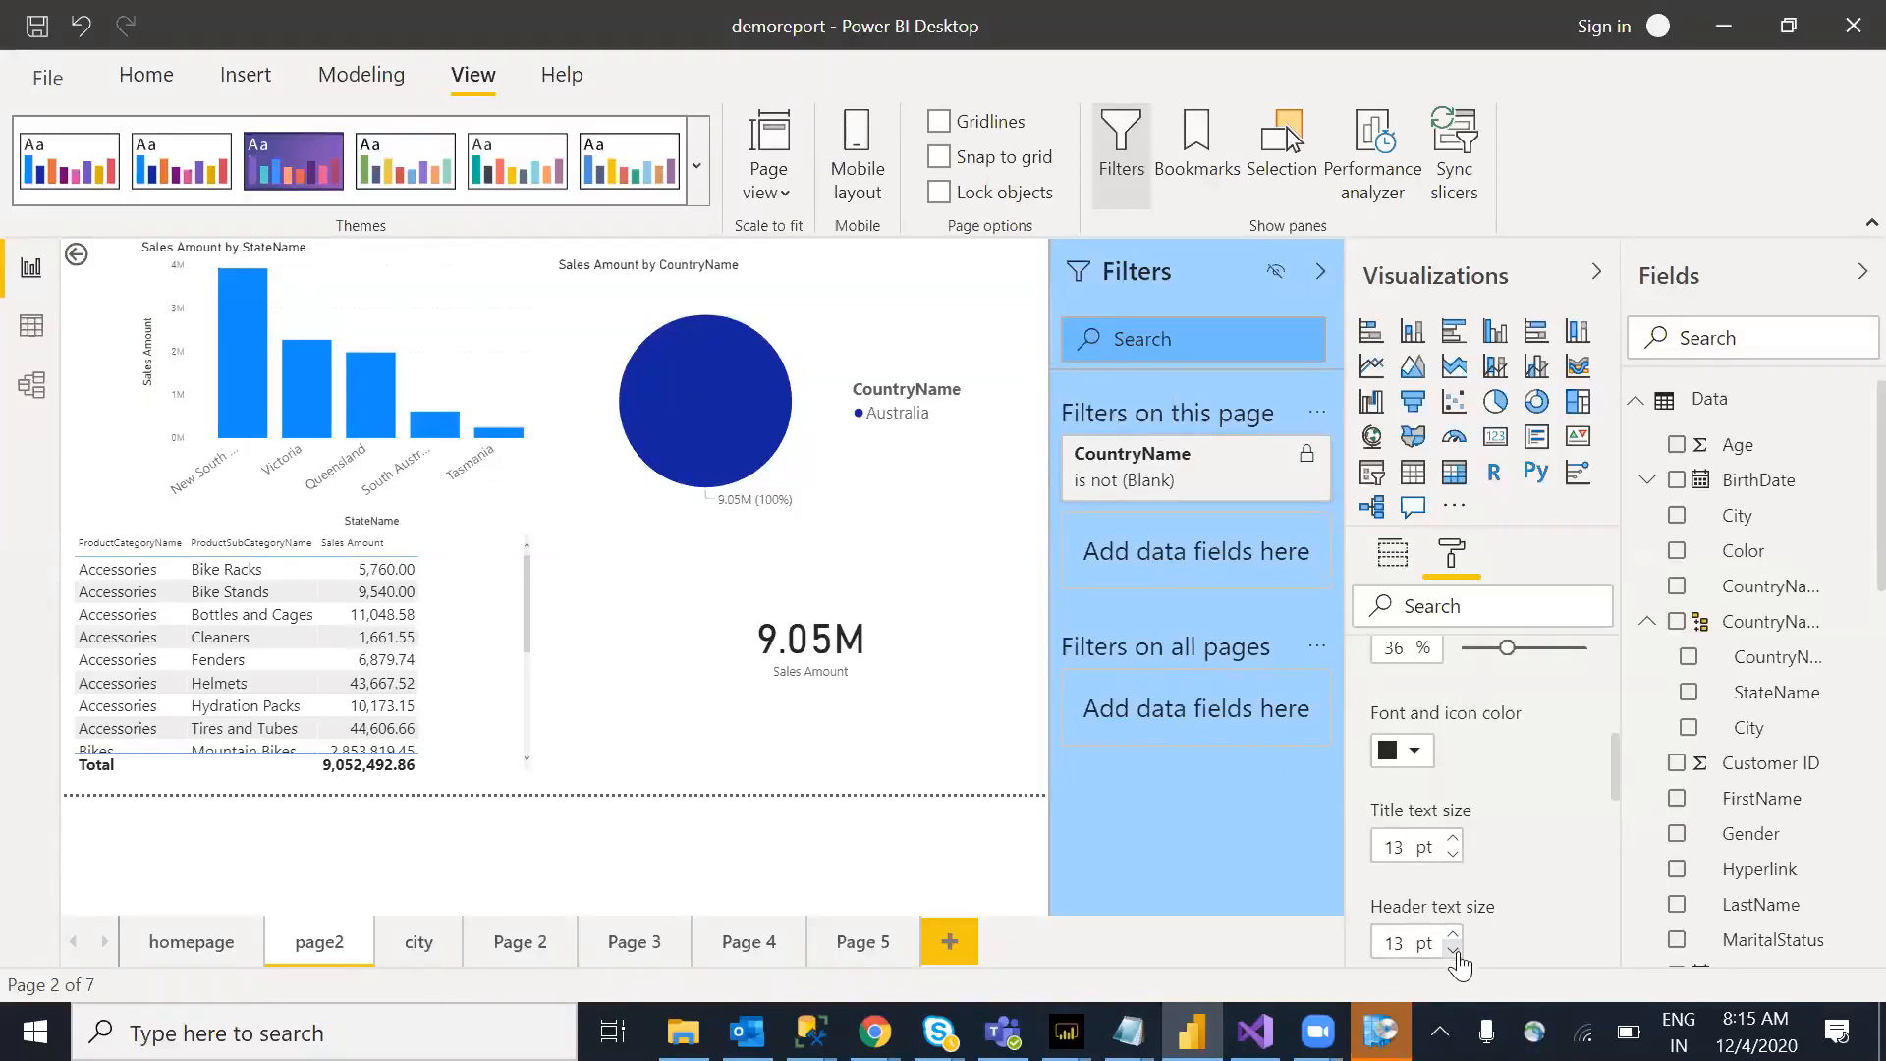
left_click(1453, 951)
left_click(1453, 951)
left_click(1453, 951)
left_click(1454, 951)
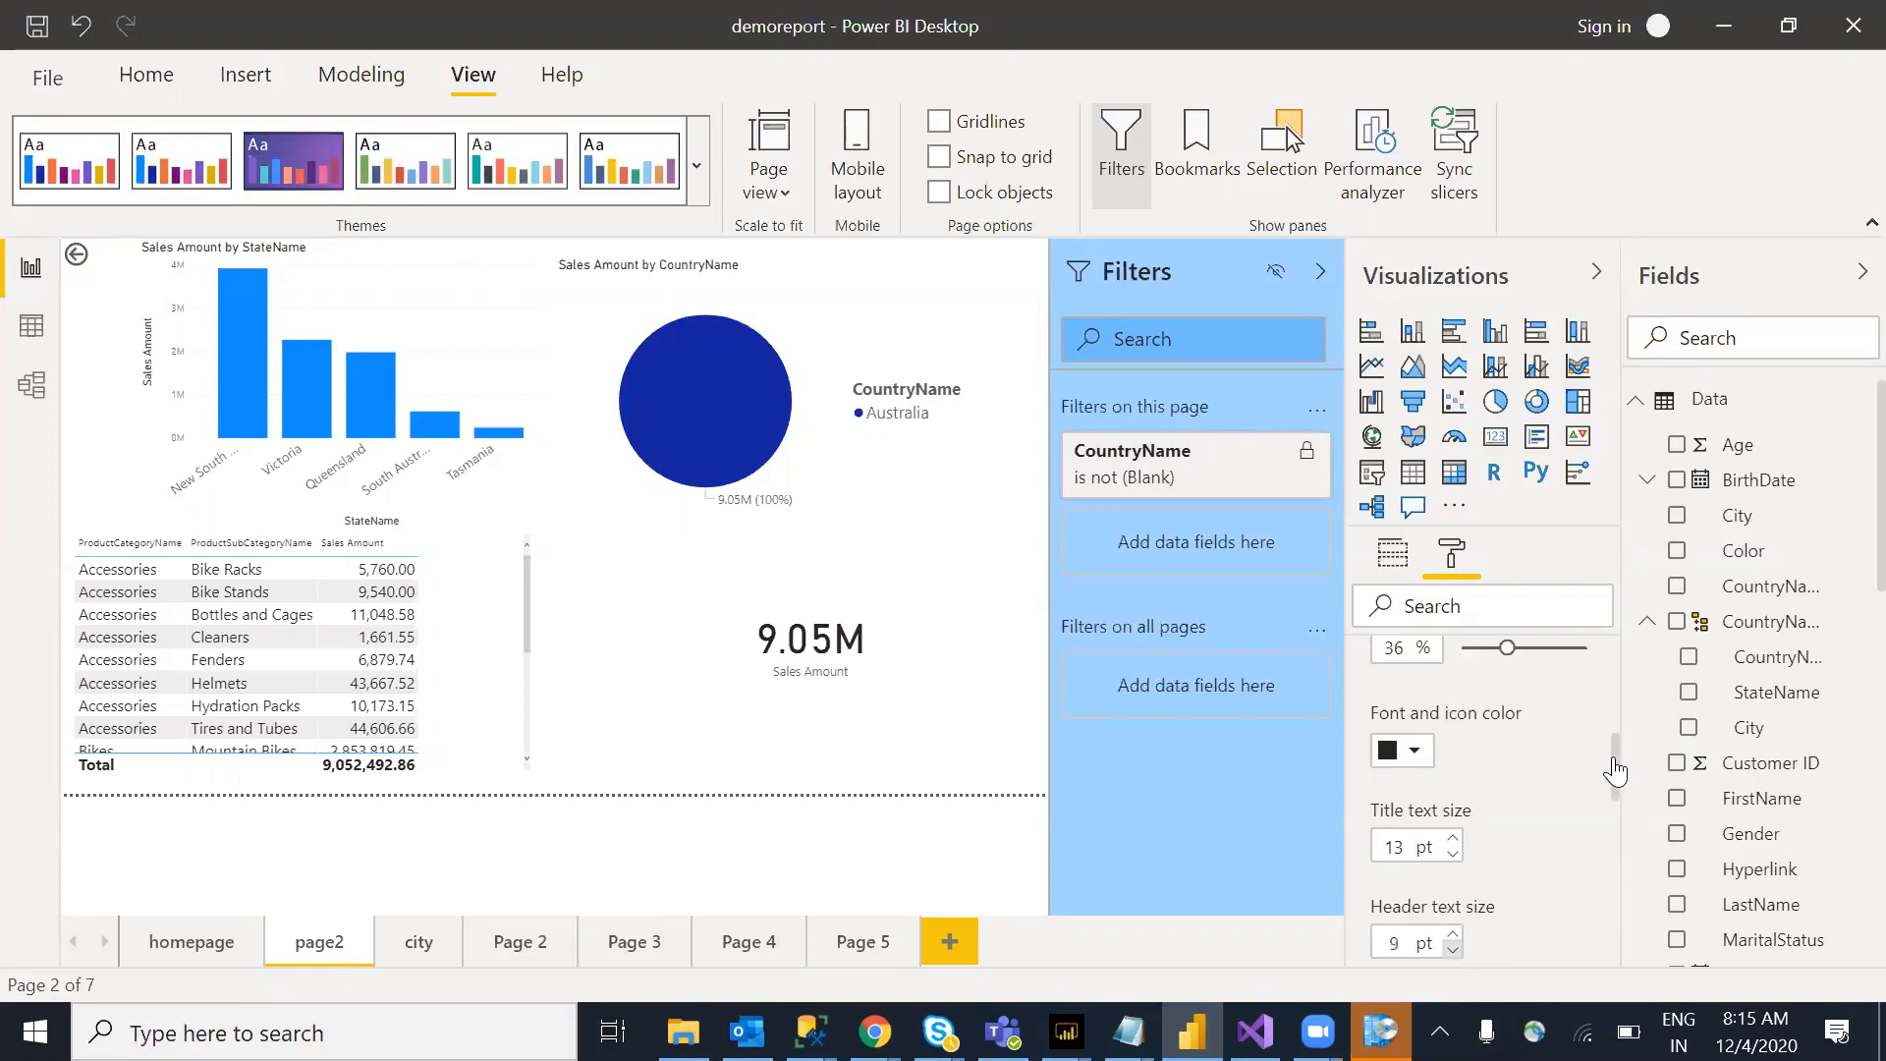
Step: Try Arial Black for the filter pane text and set the font family to Corbel
scroll(1615, 786, "down", 3)
scroll(1615, 831, "down", 2)
scroll(1613, 818, "up", 1)
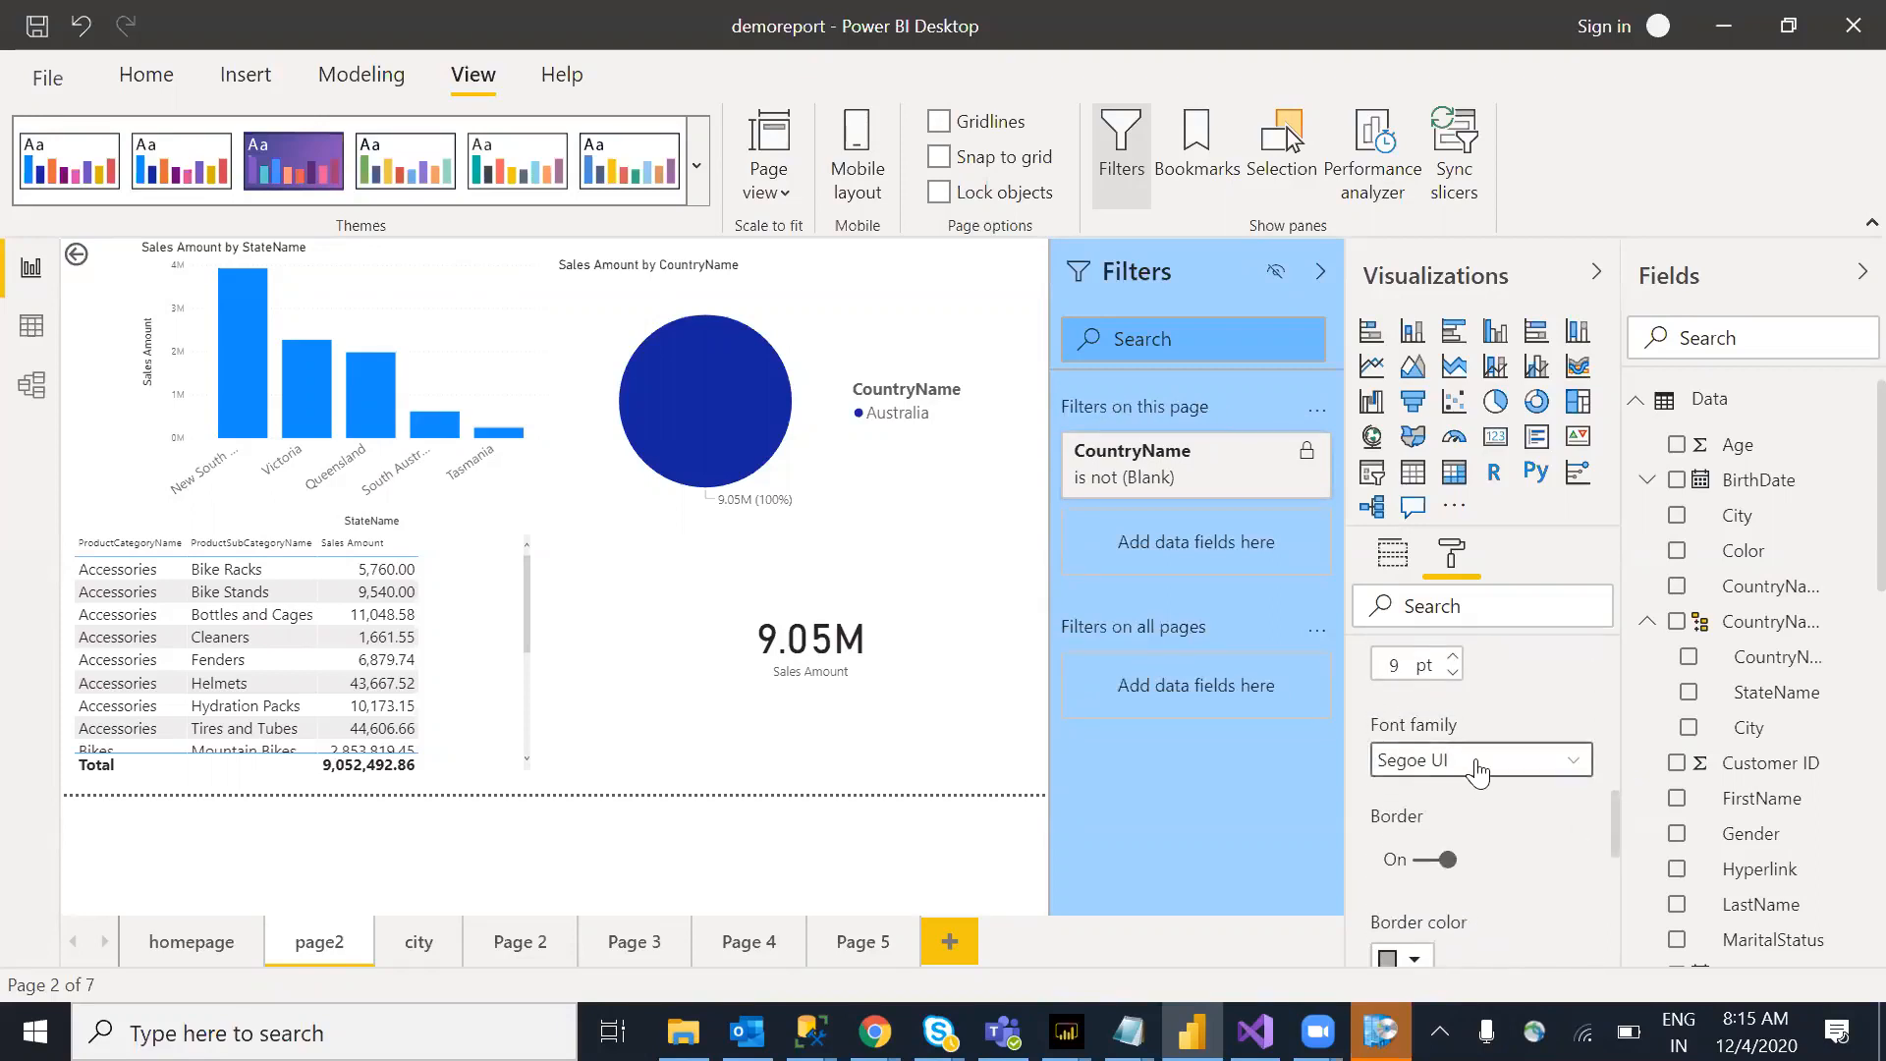
left_click(1476, 765)
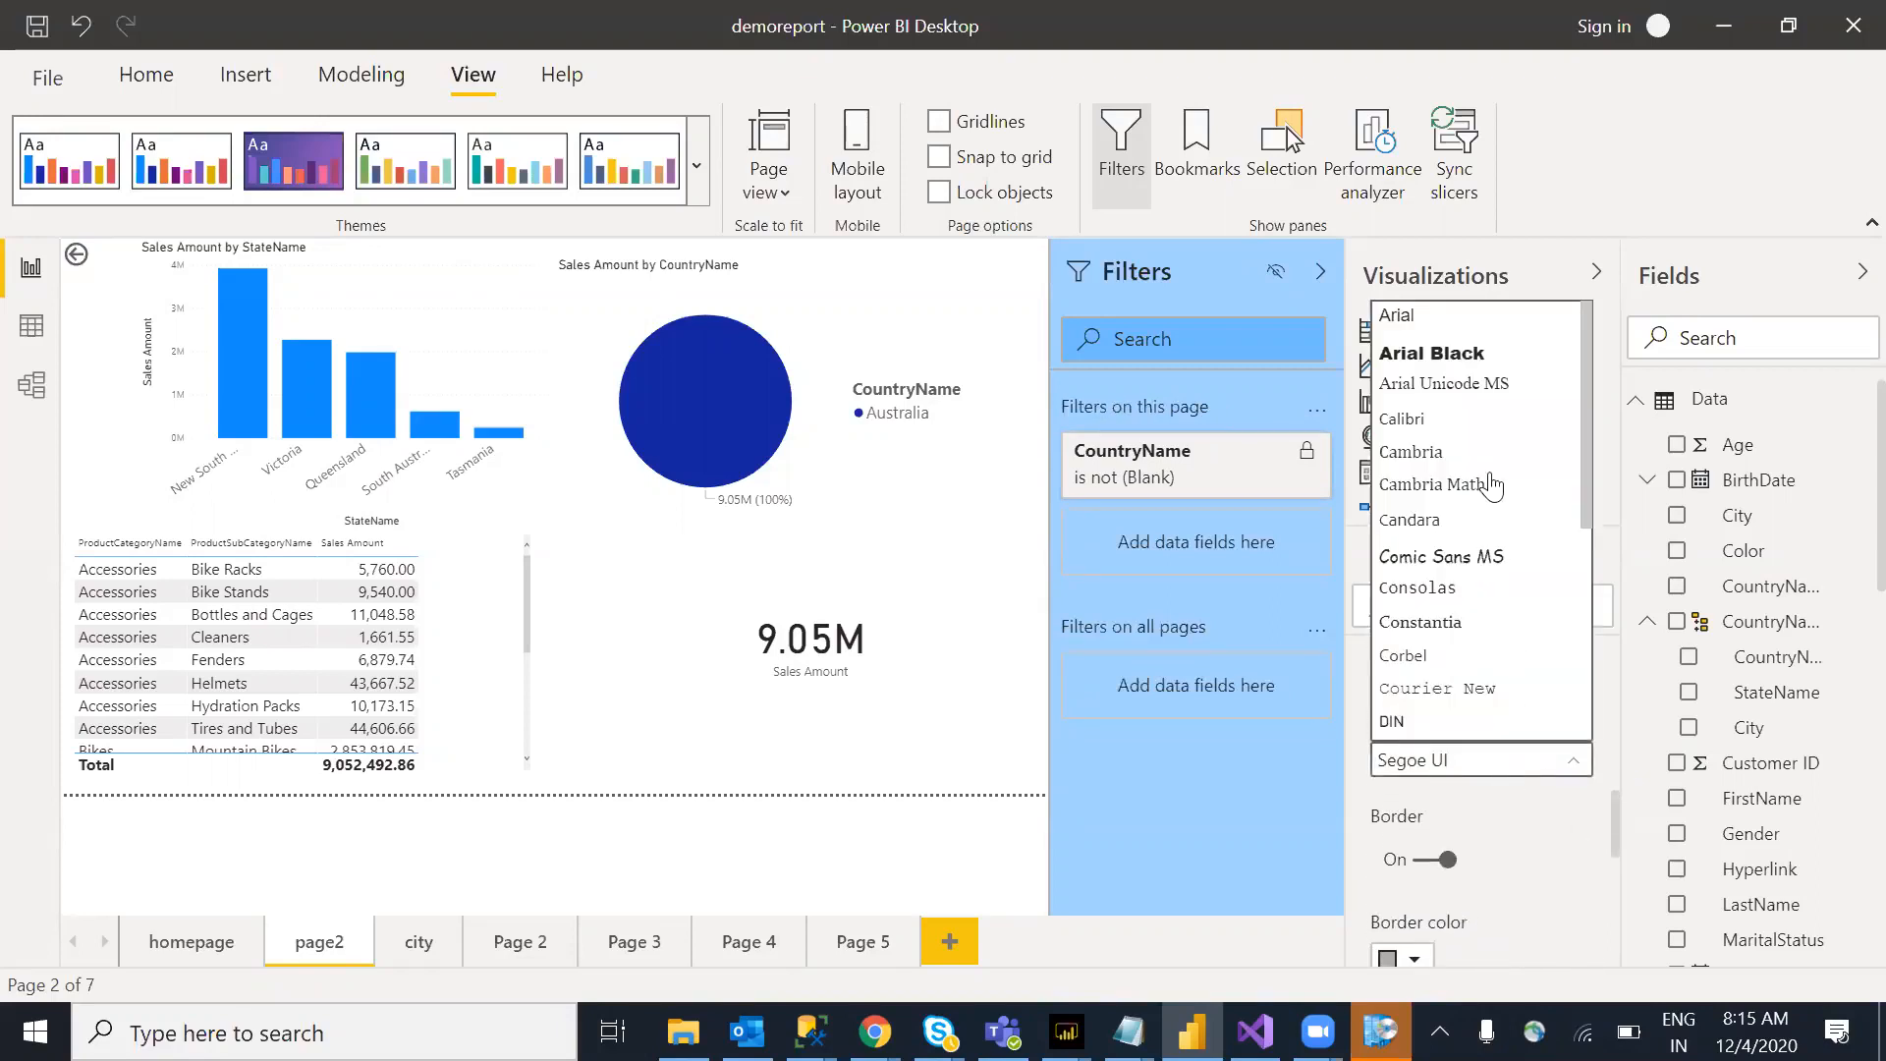
left_click(1427, 356)
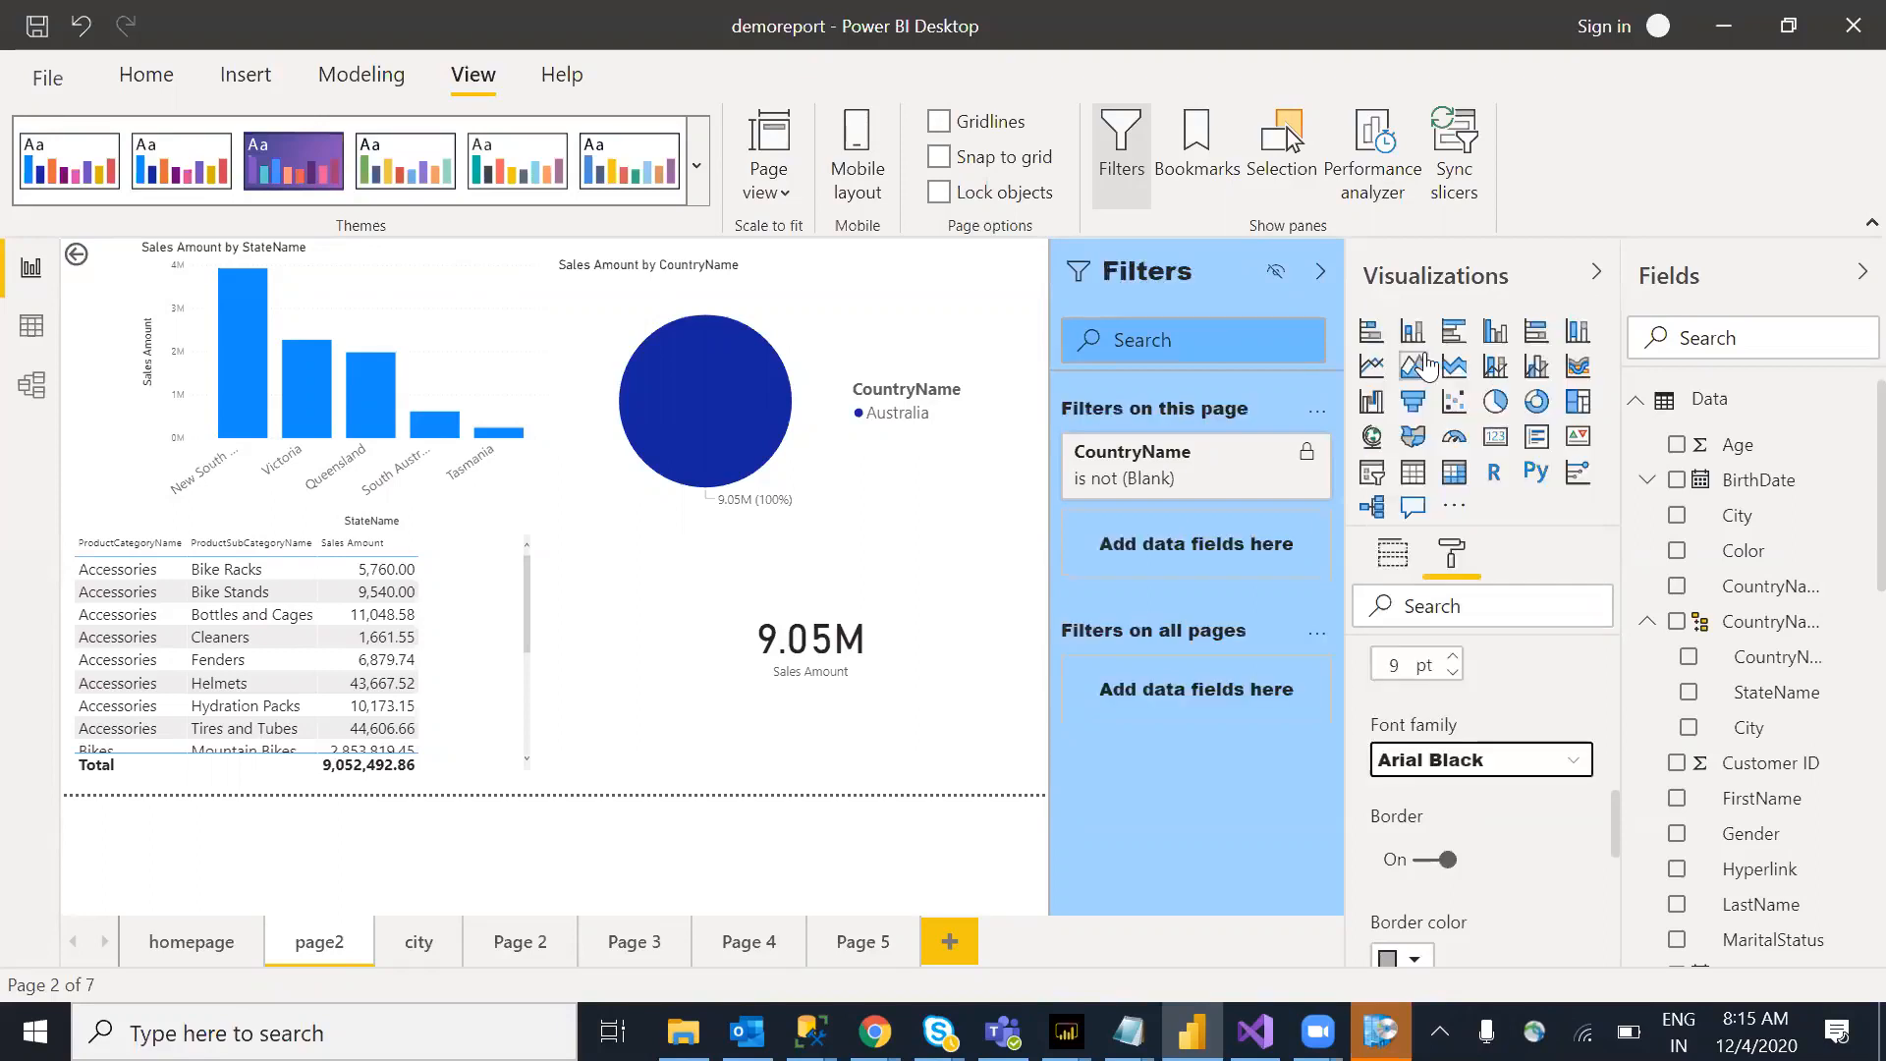
left_click(1478, 768)
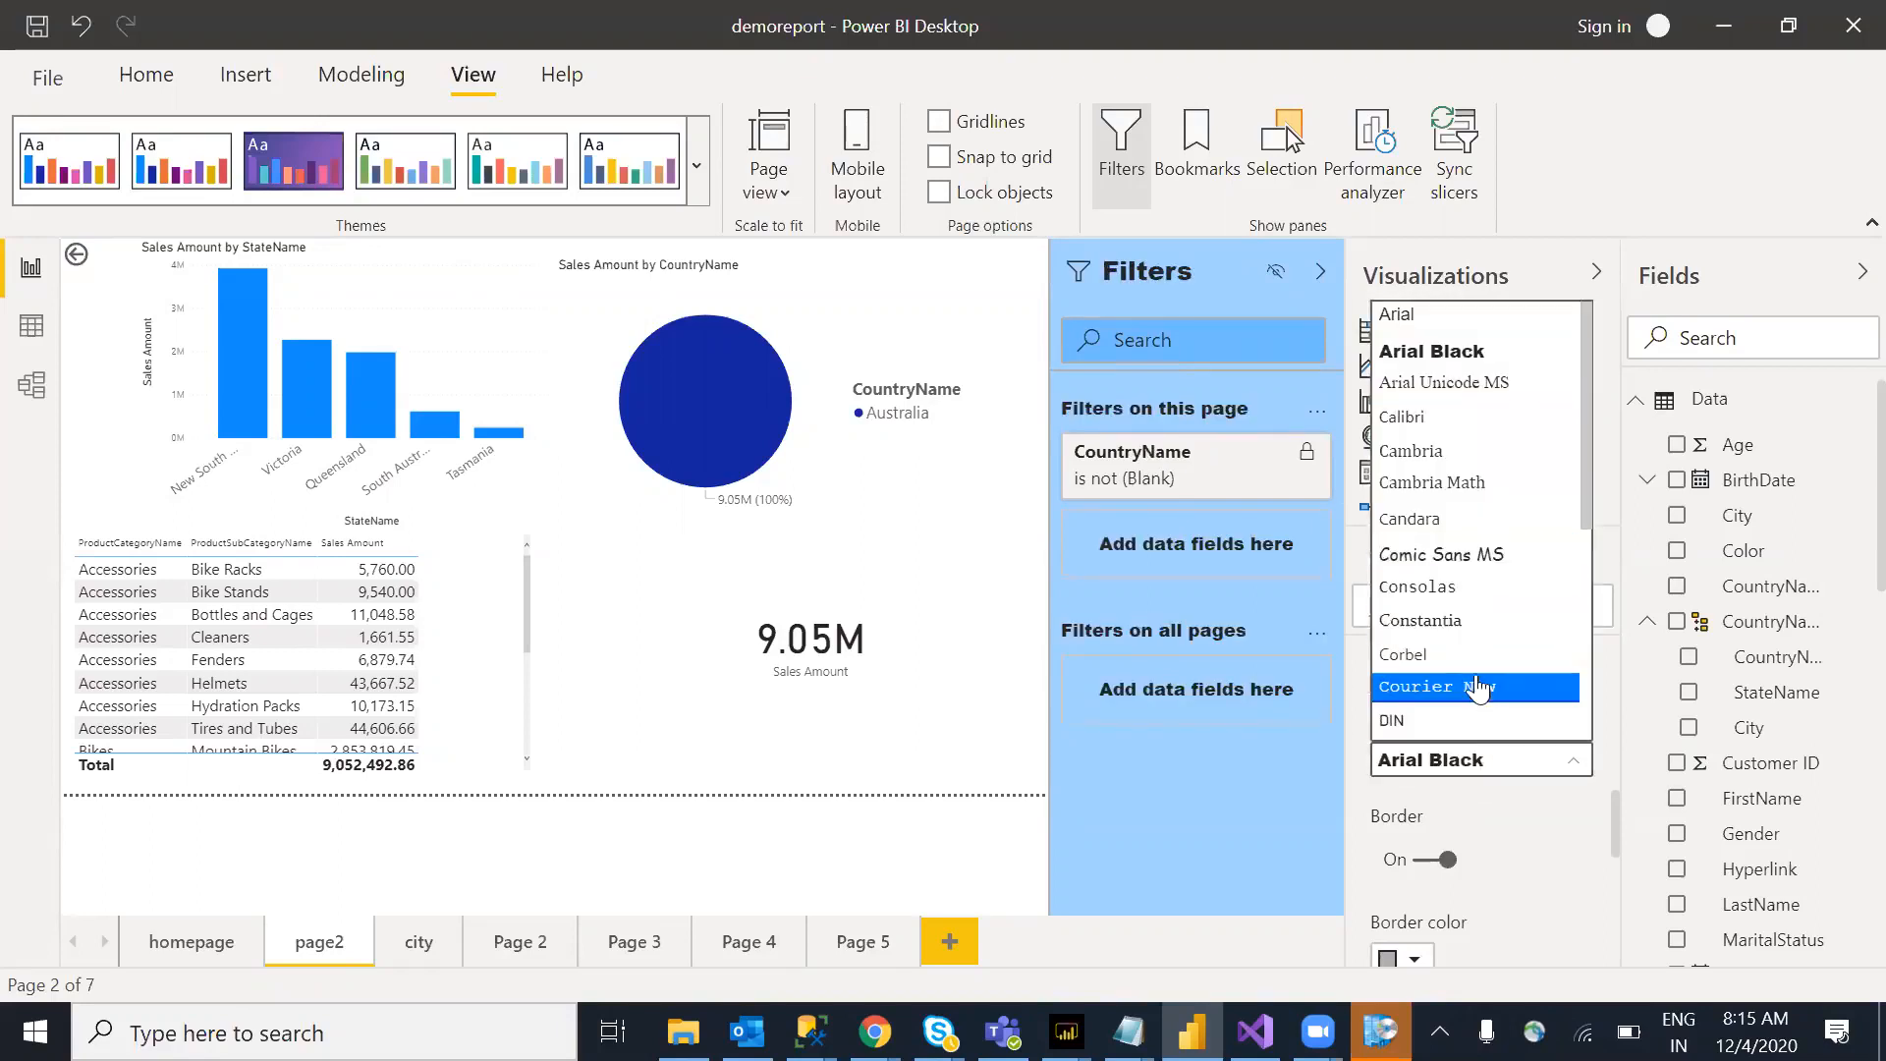
left_click(1439, 654)
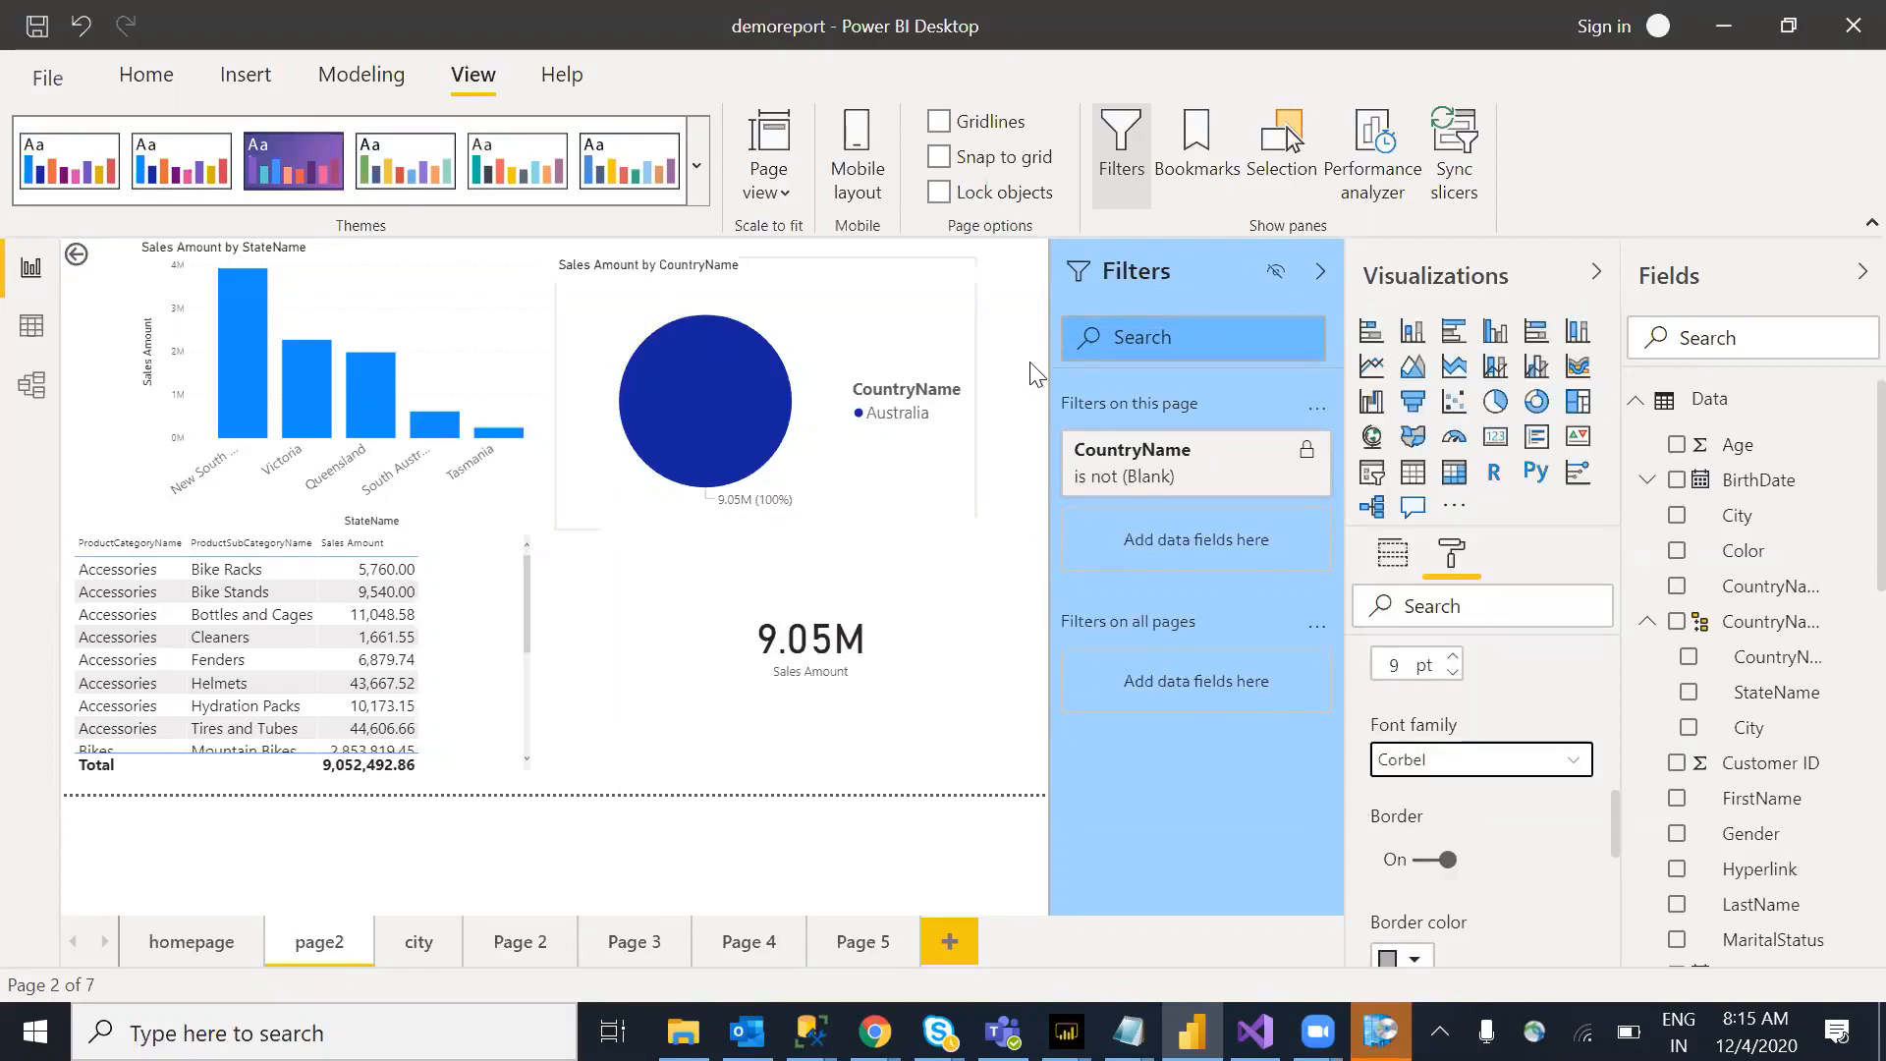
Step: Turn the filter pane's border off and back on, and pick a different border color
left_click(1412, 865)
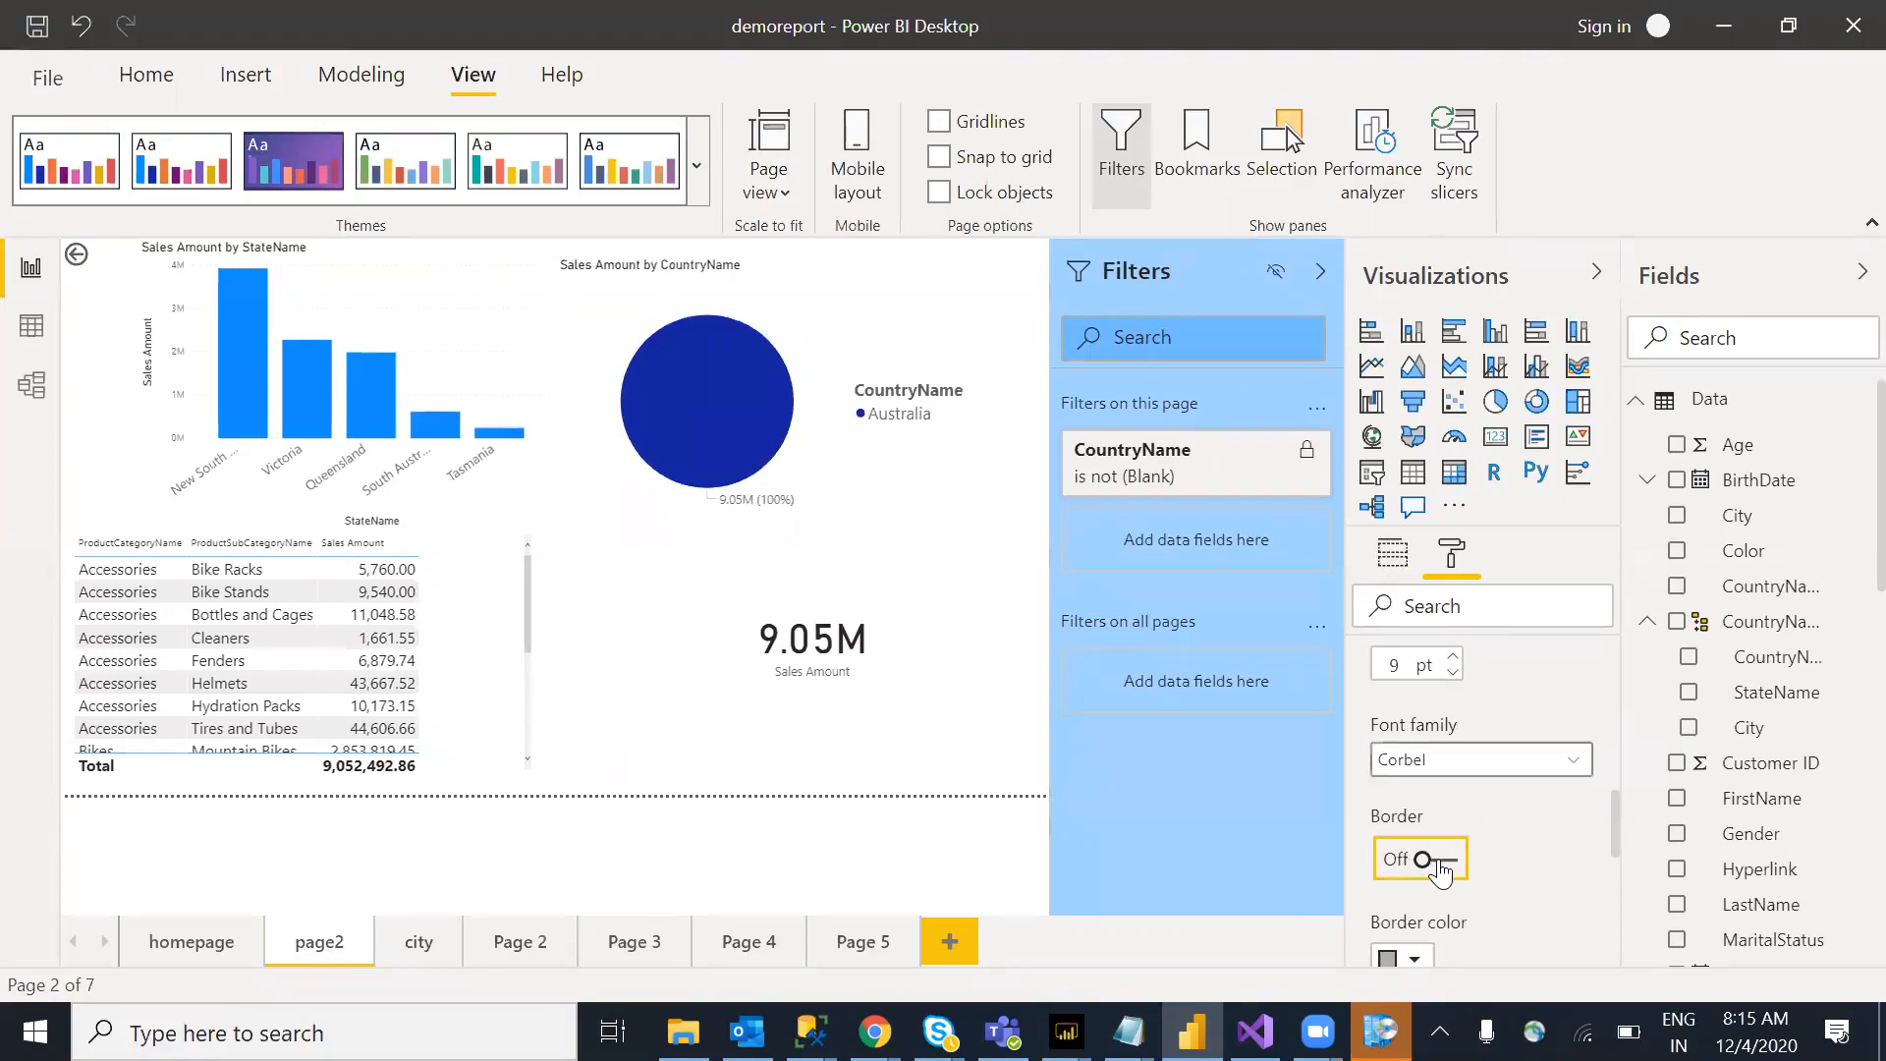
left_click(1440, 869)
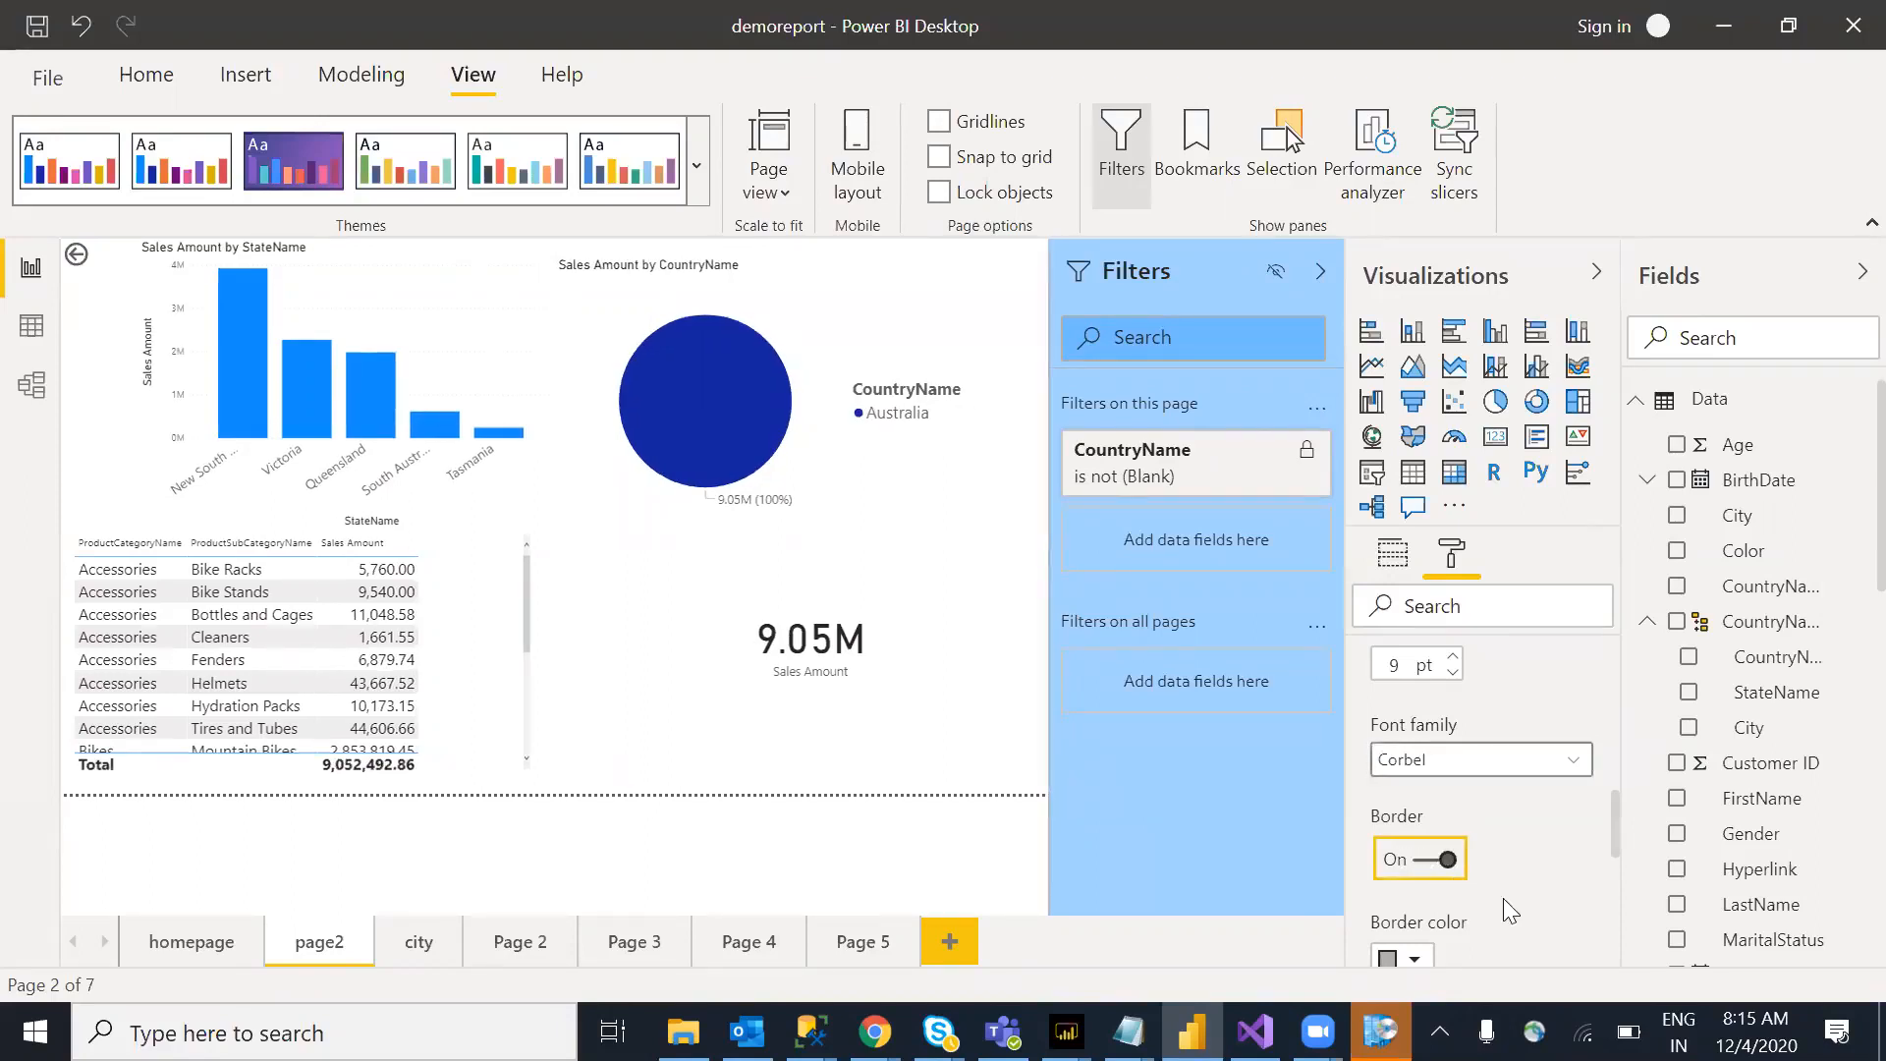
left_click_drag(1613, 821, 1619, 928)
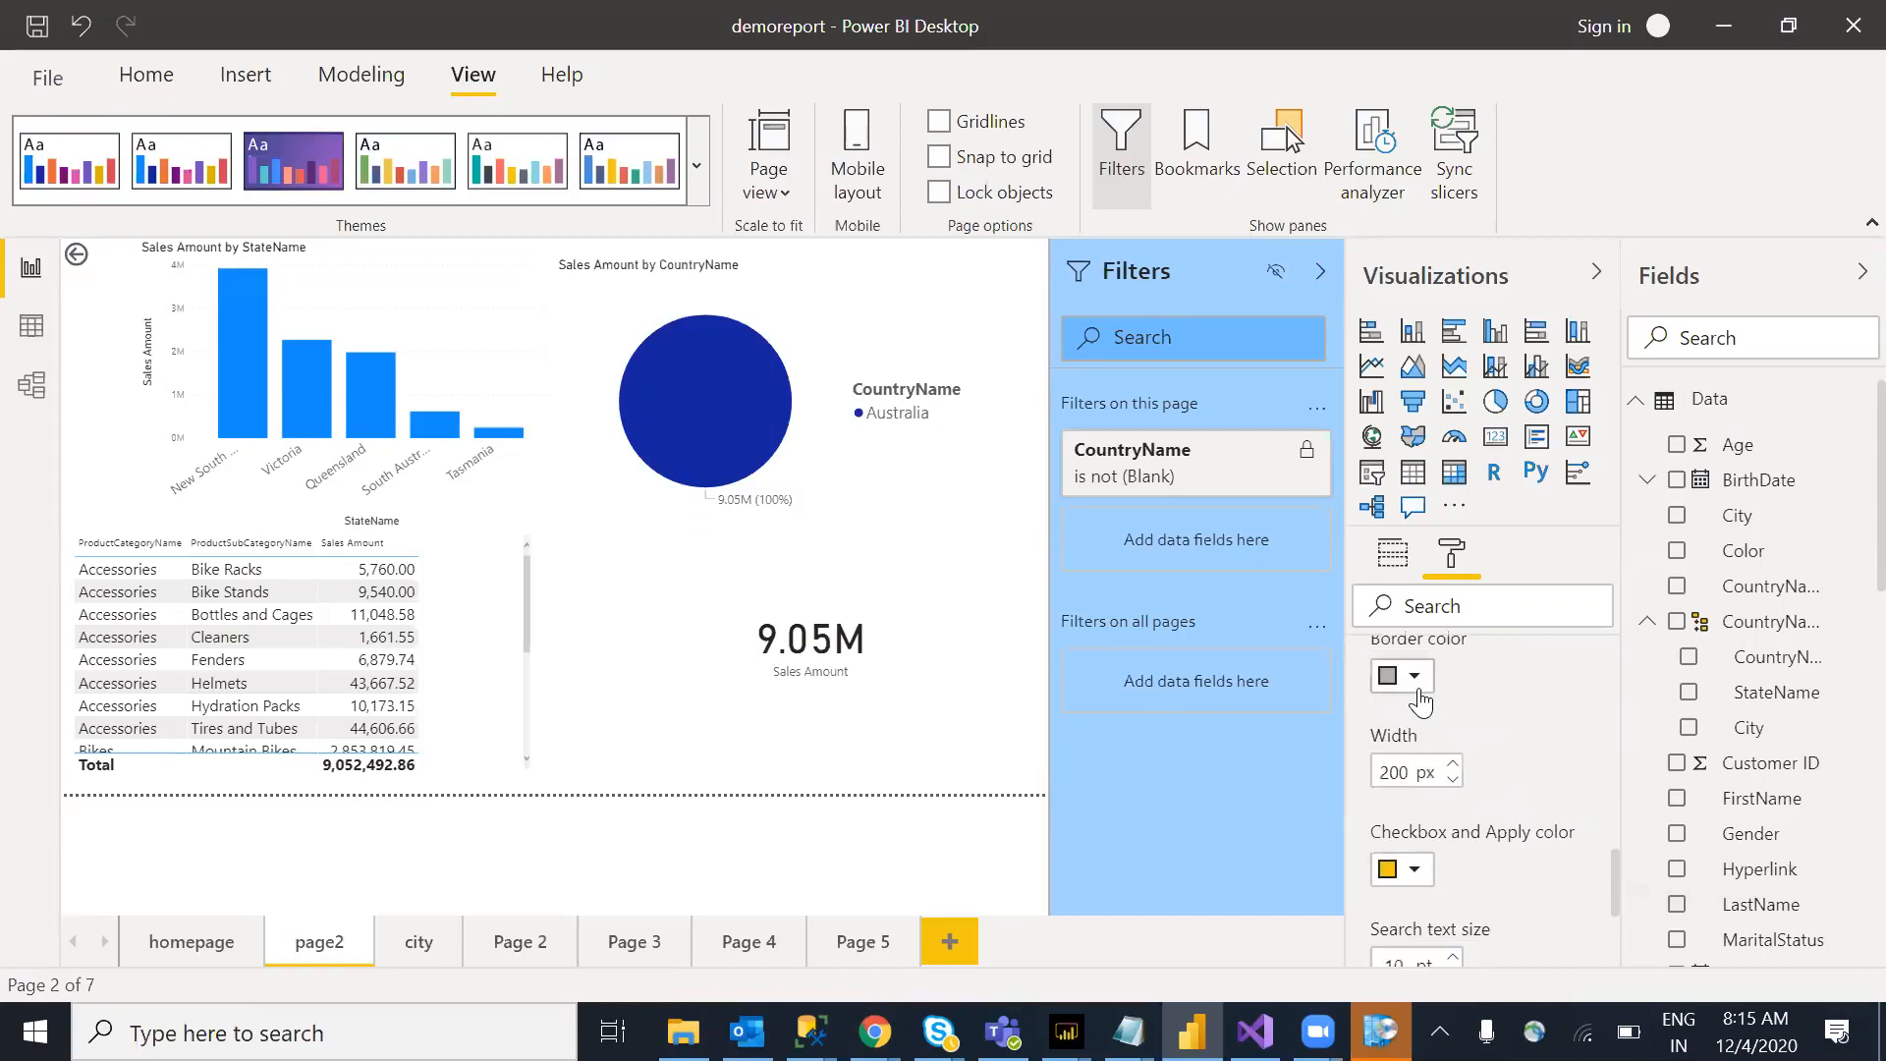
left_click(1415, 677)
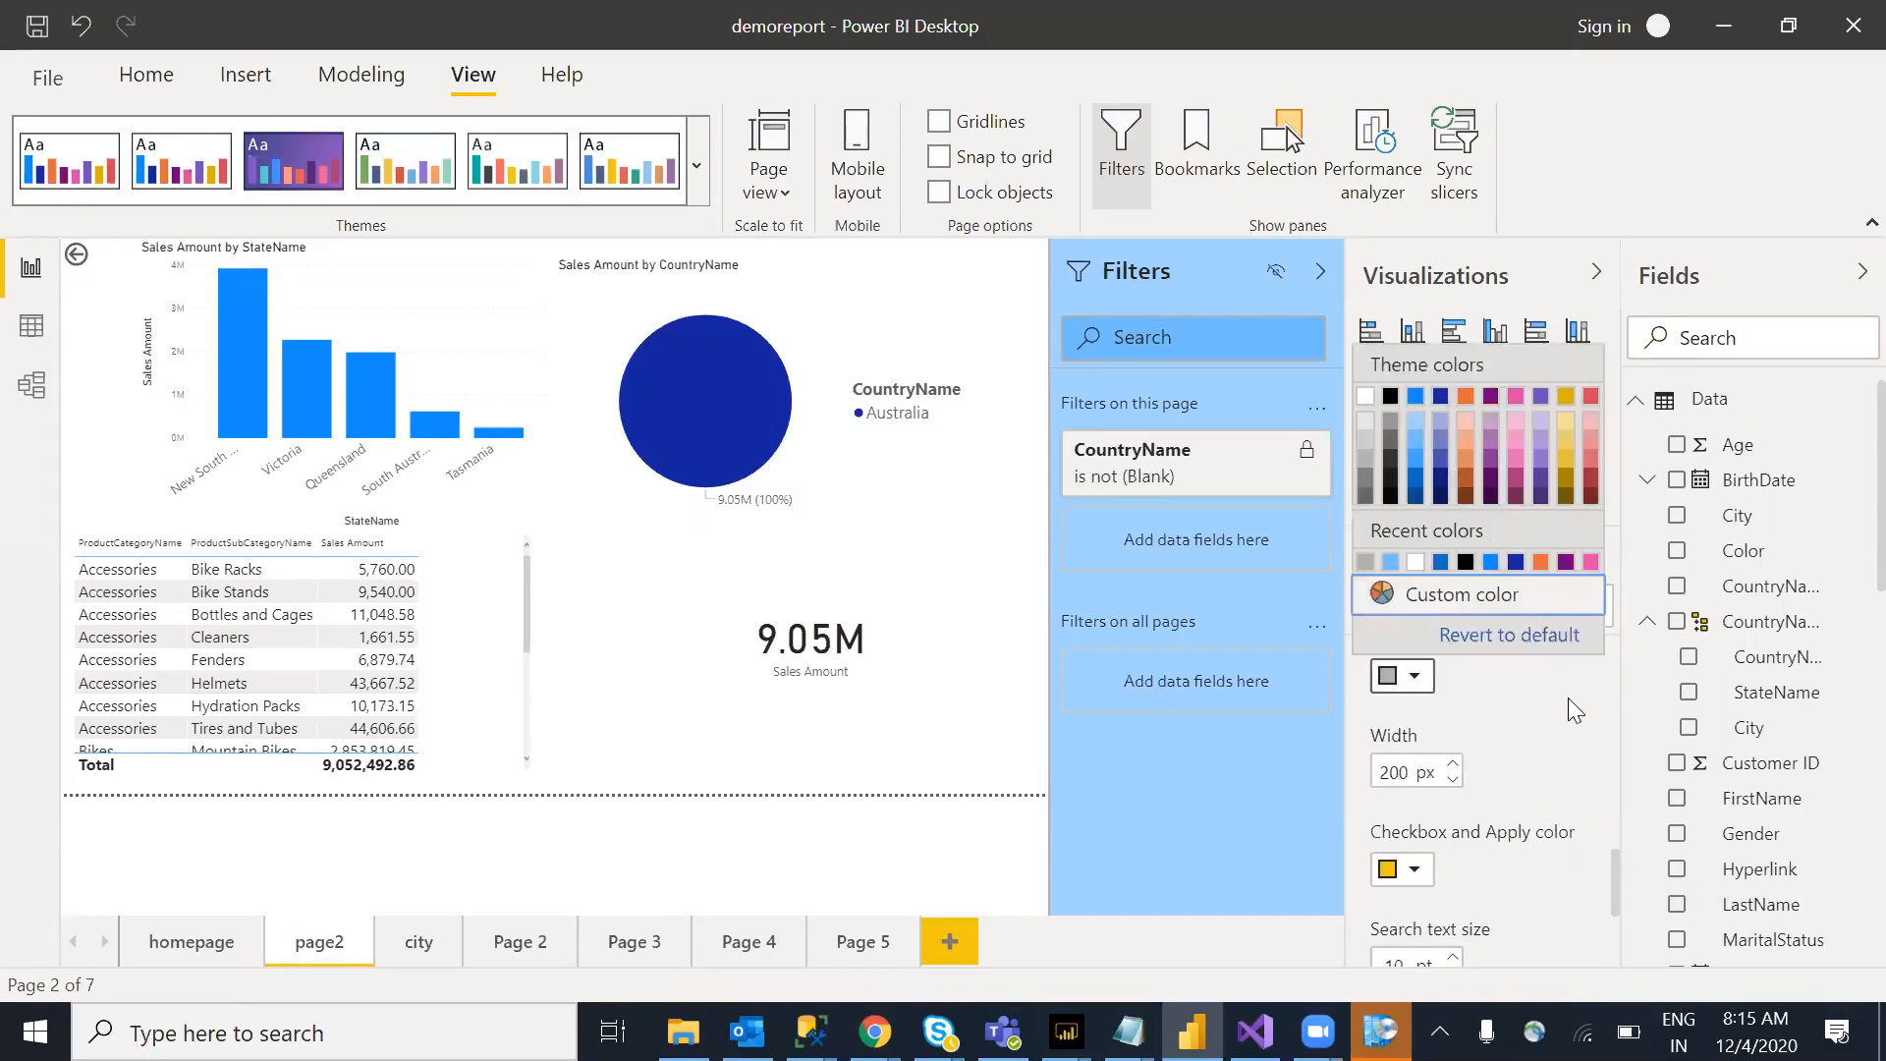
left_click(998, 580)
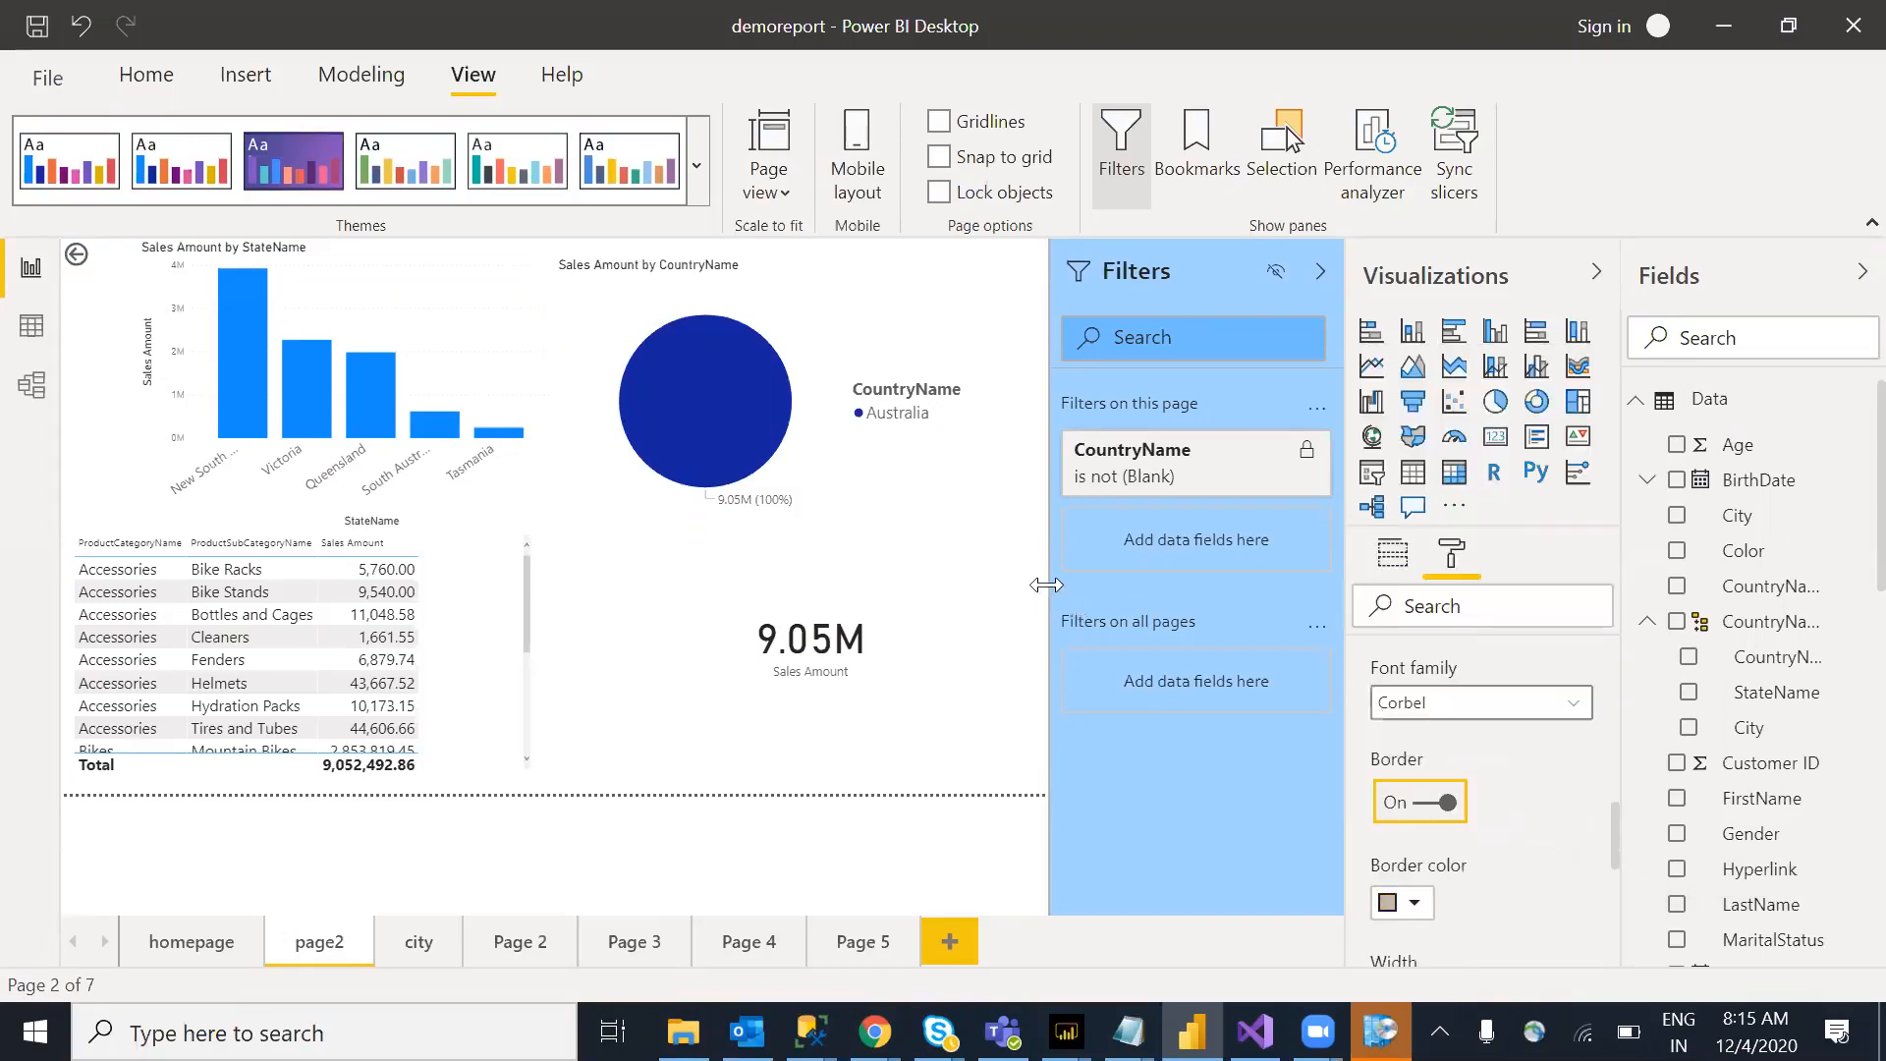
Step: Widen the Filters pane to 273 px, narrow it to 204 px and expand the CountryName filter card
left_click_drag(1046, 584, 946, 597)
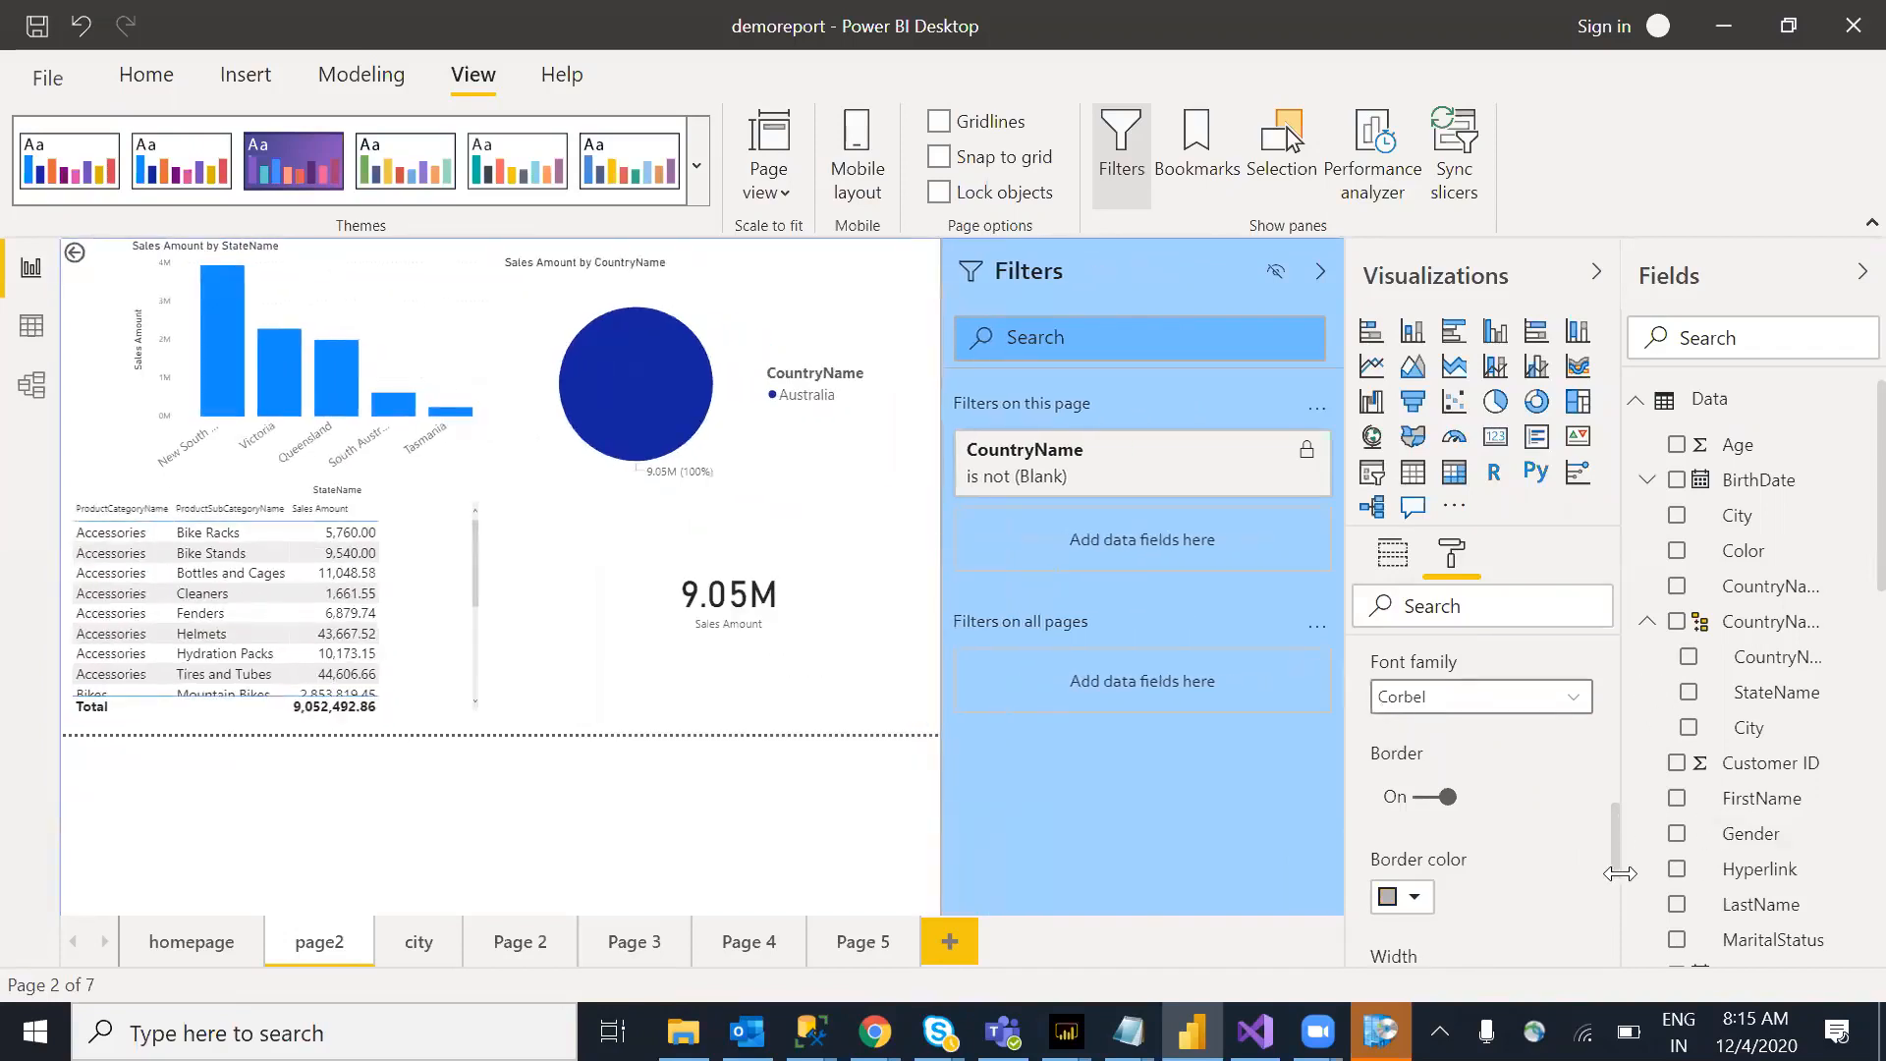
scroll(1616, 874, "down", 3)
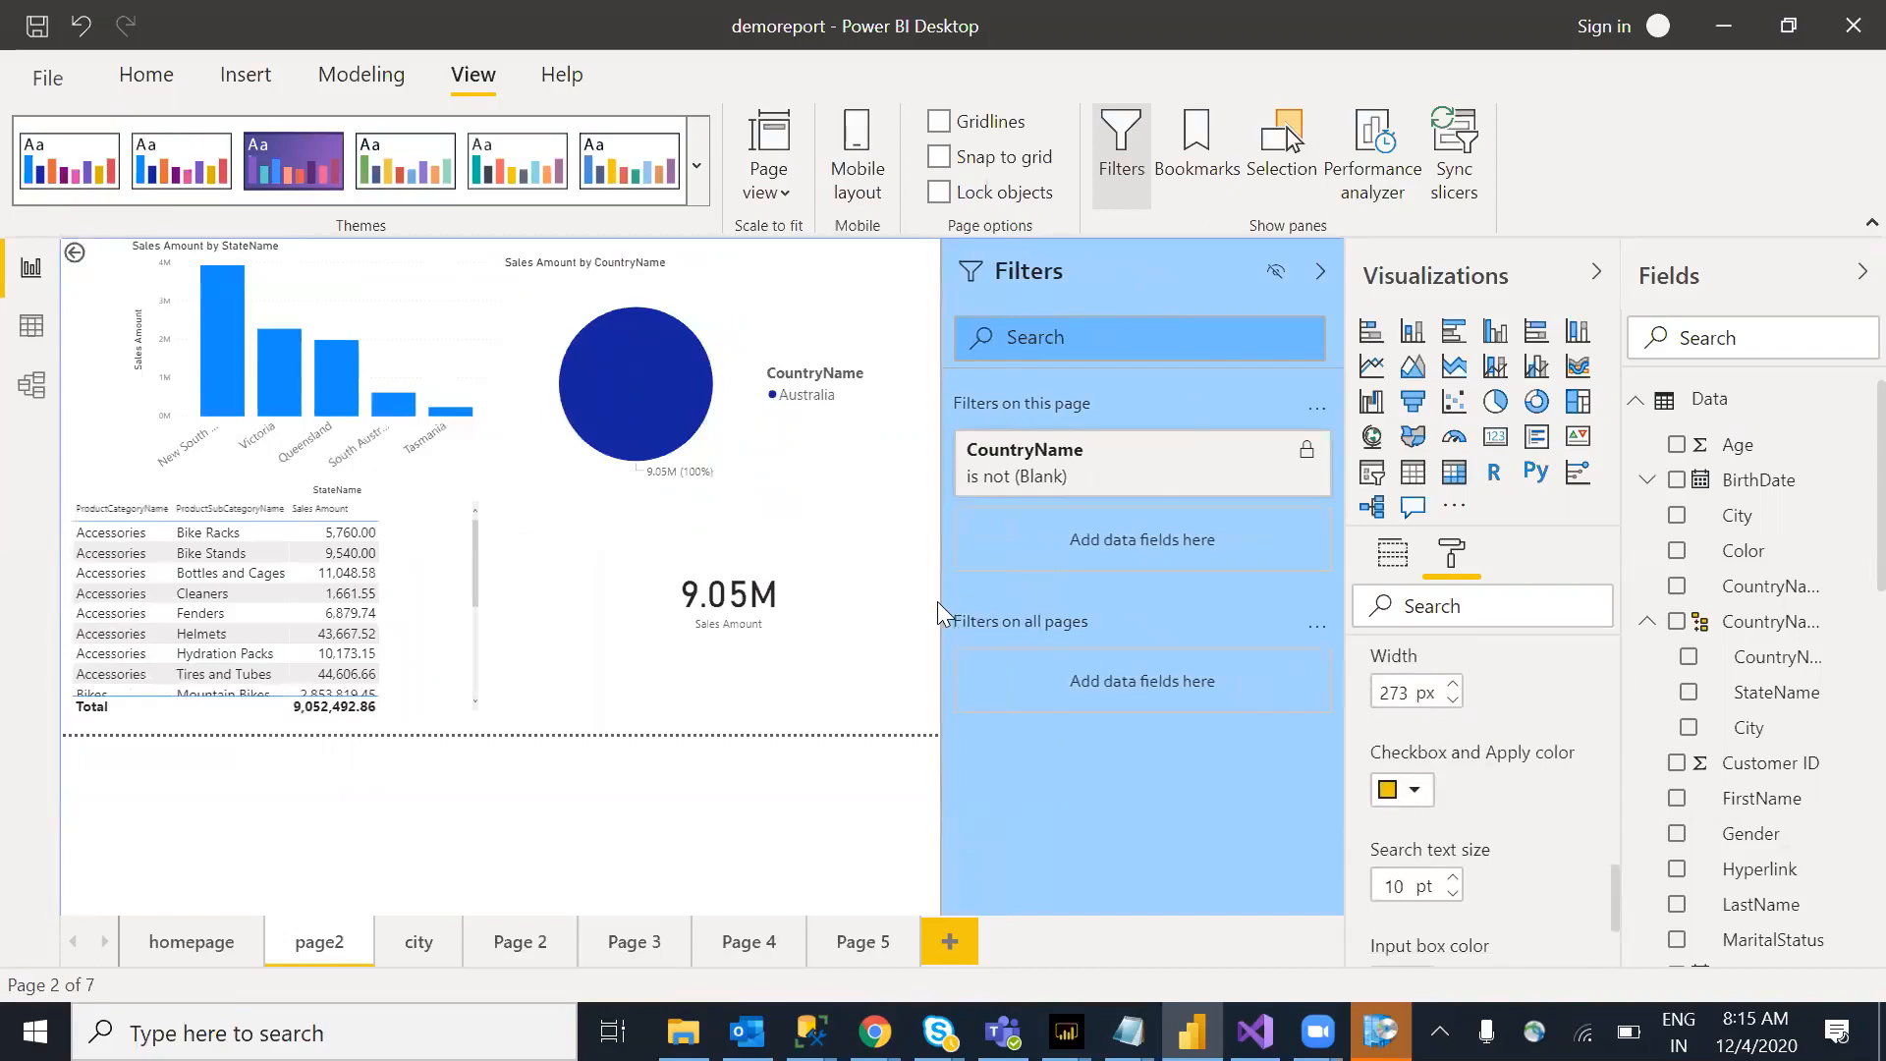
left_click_drag(942, 600, 1045, 590)
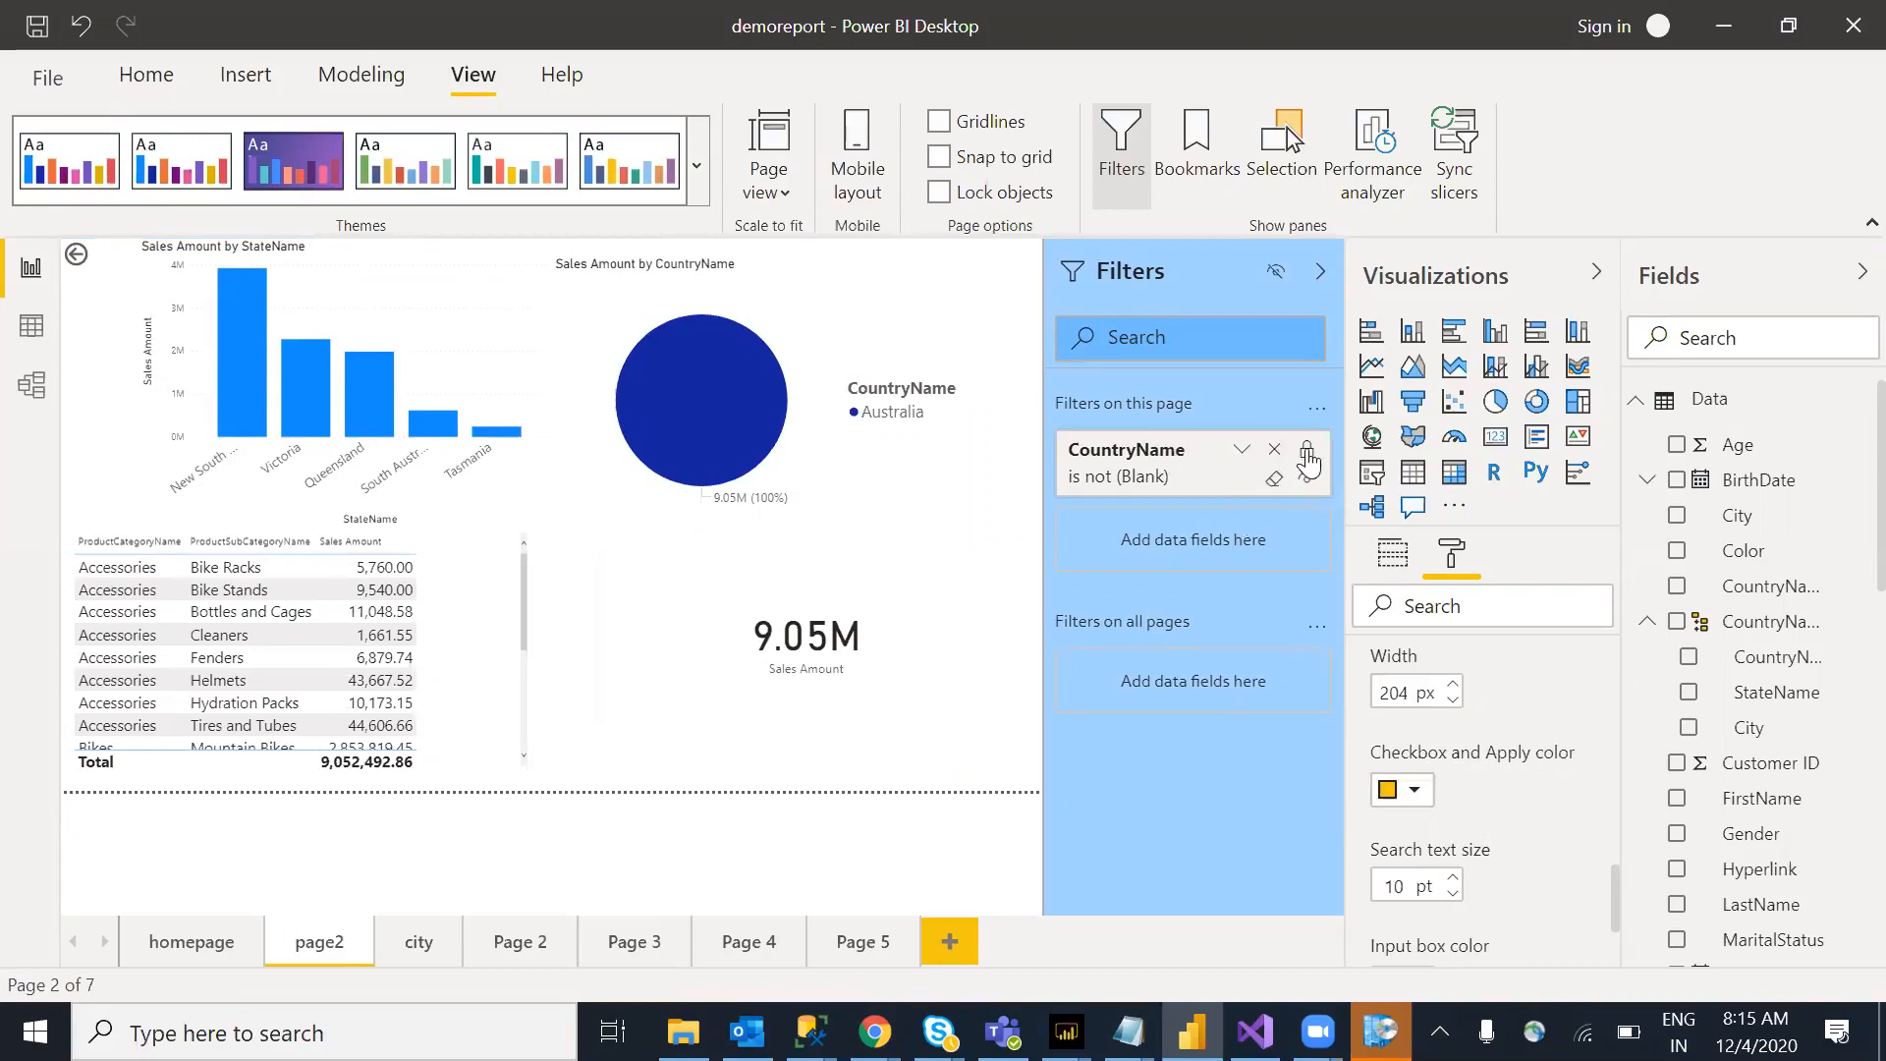
left_click(1242, 452)
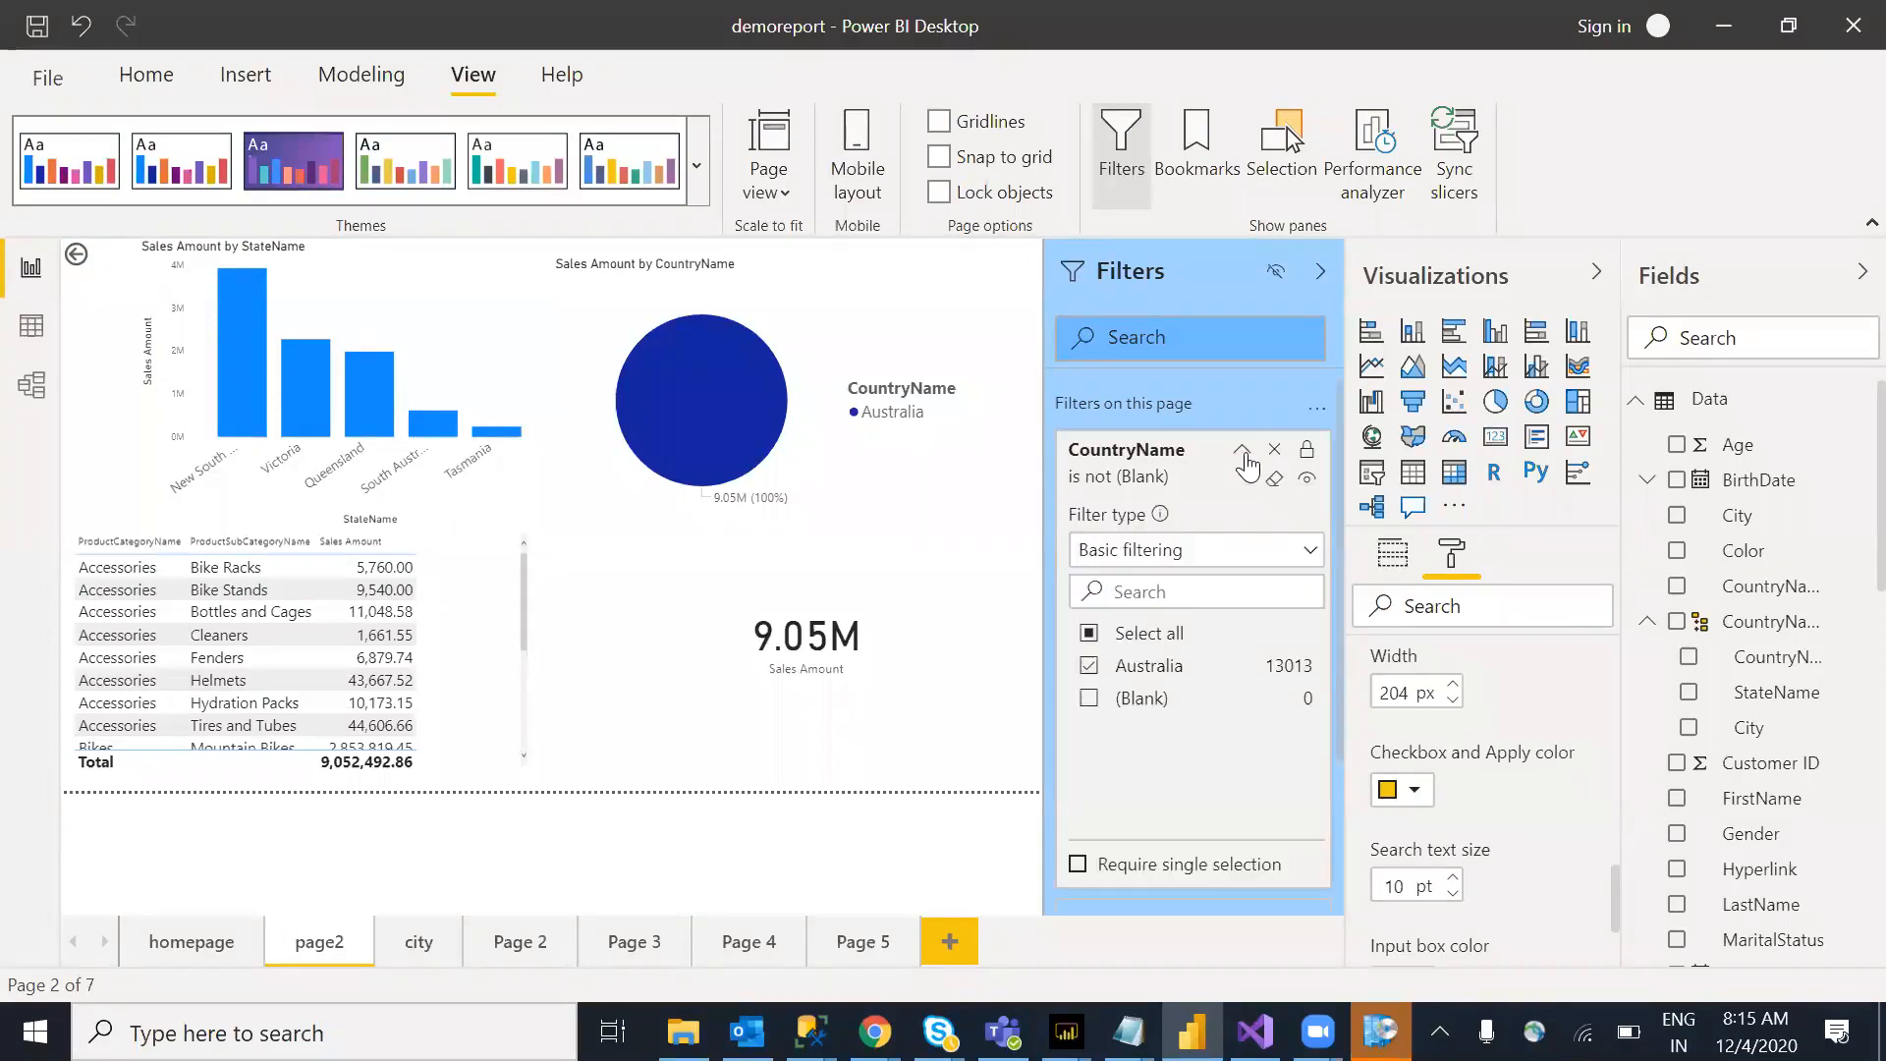
Step: Collapse the CountryName filter card and try red as the filter pane's checkbox and apply color
left_click(1243, 452)
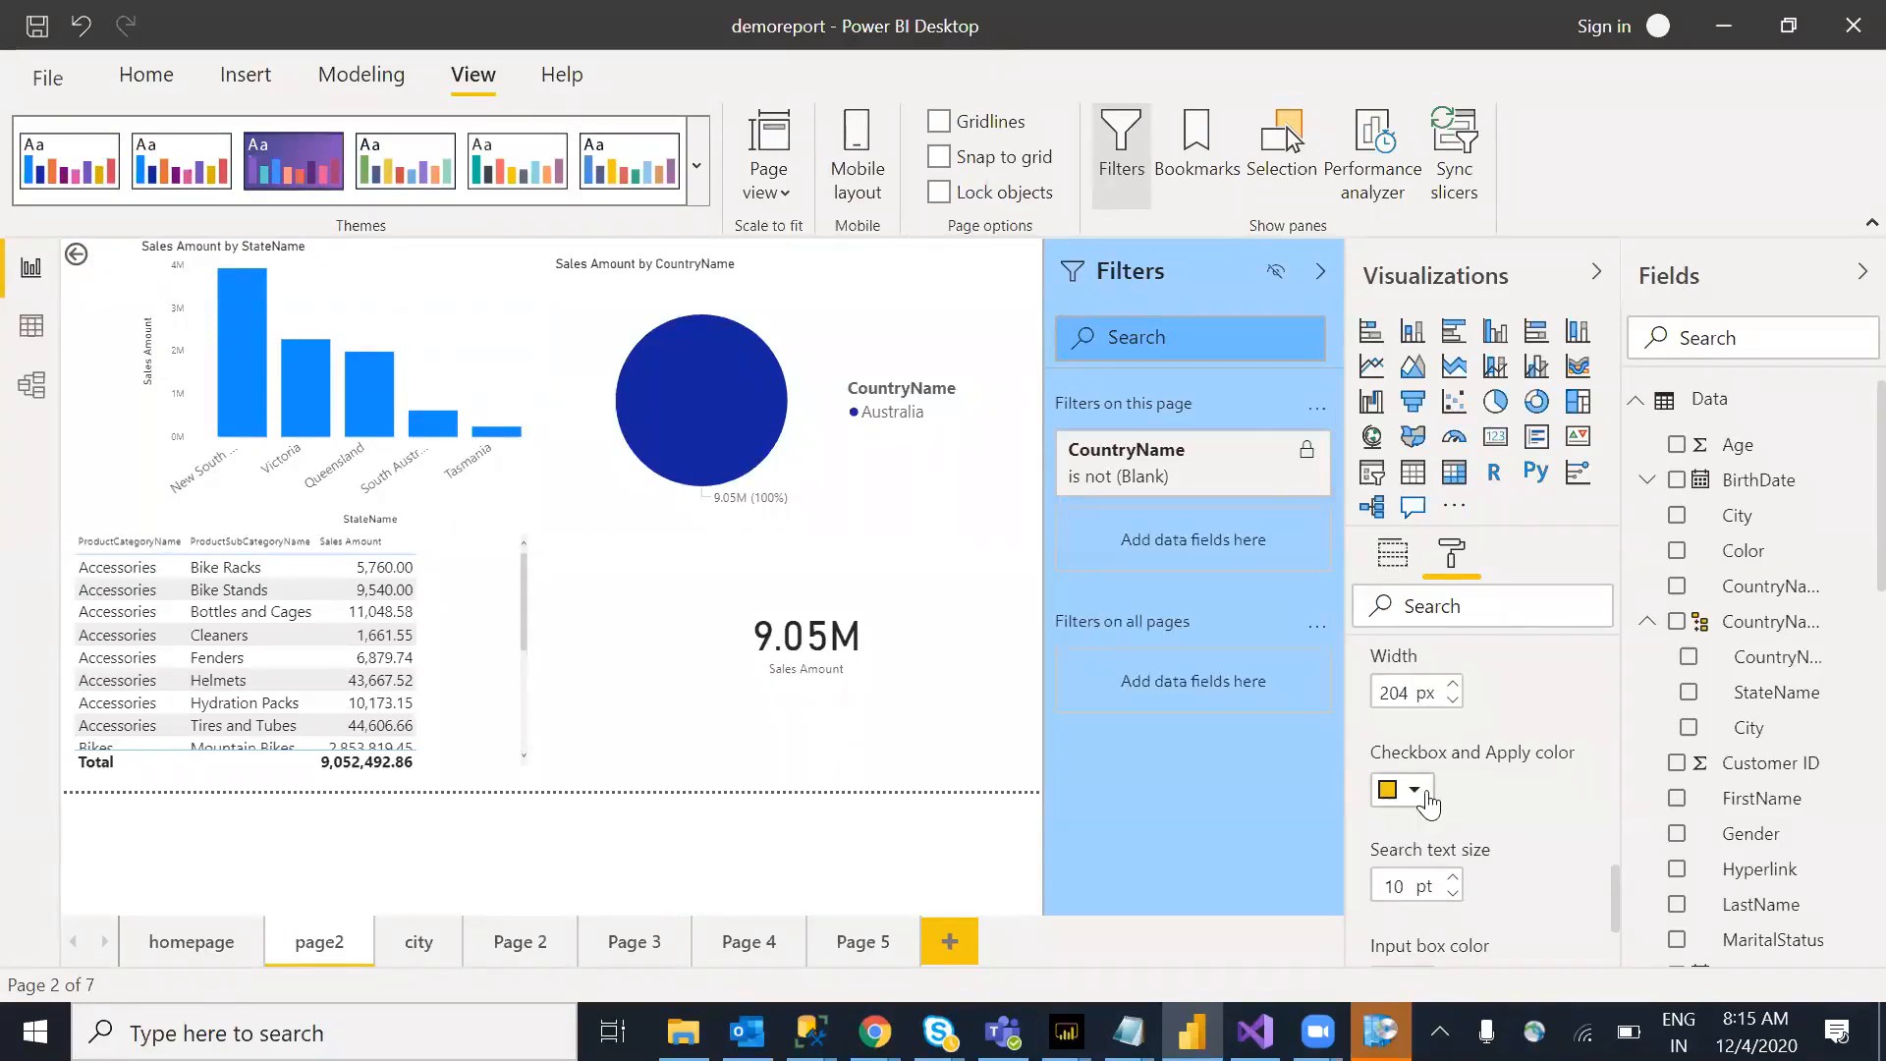
left_click(1424, 796)
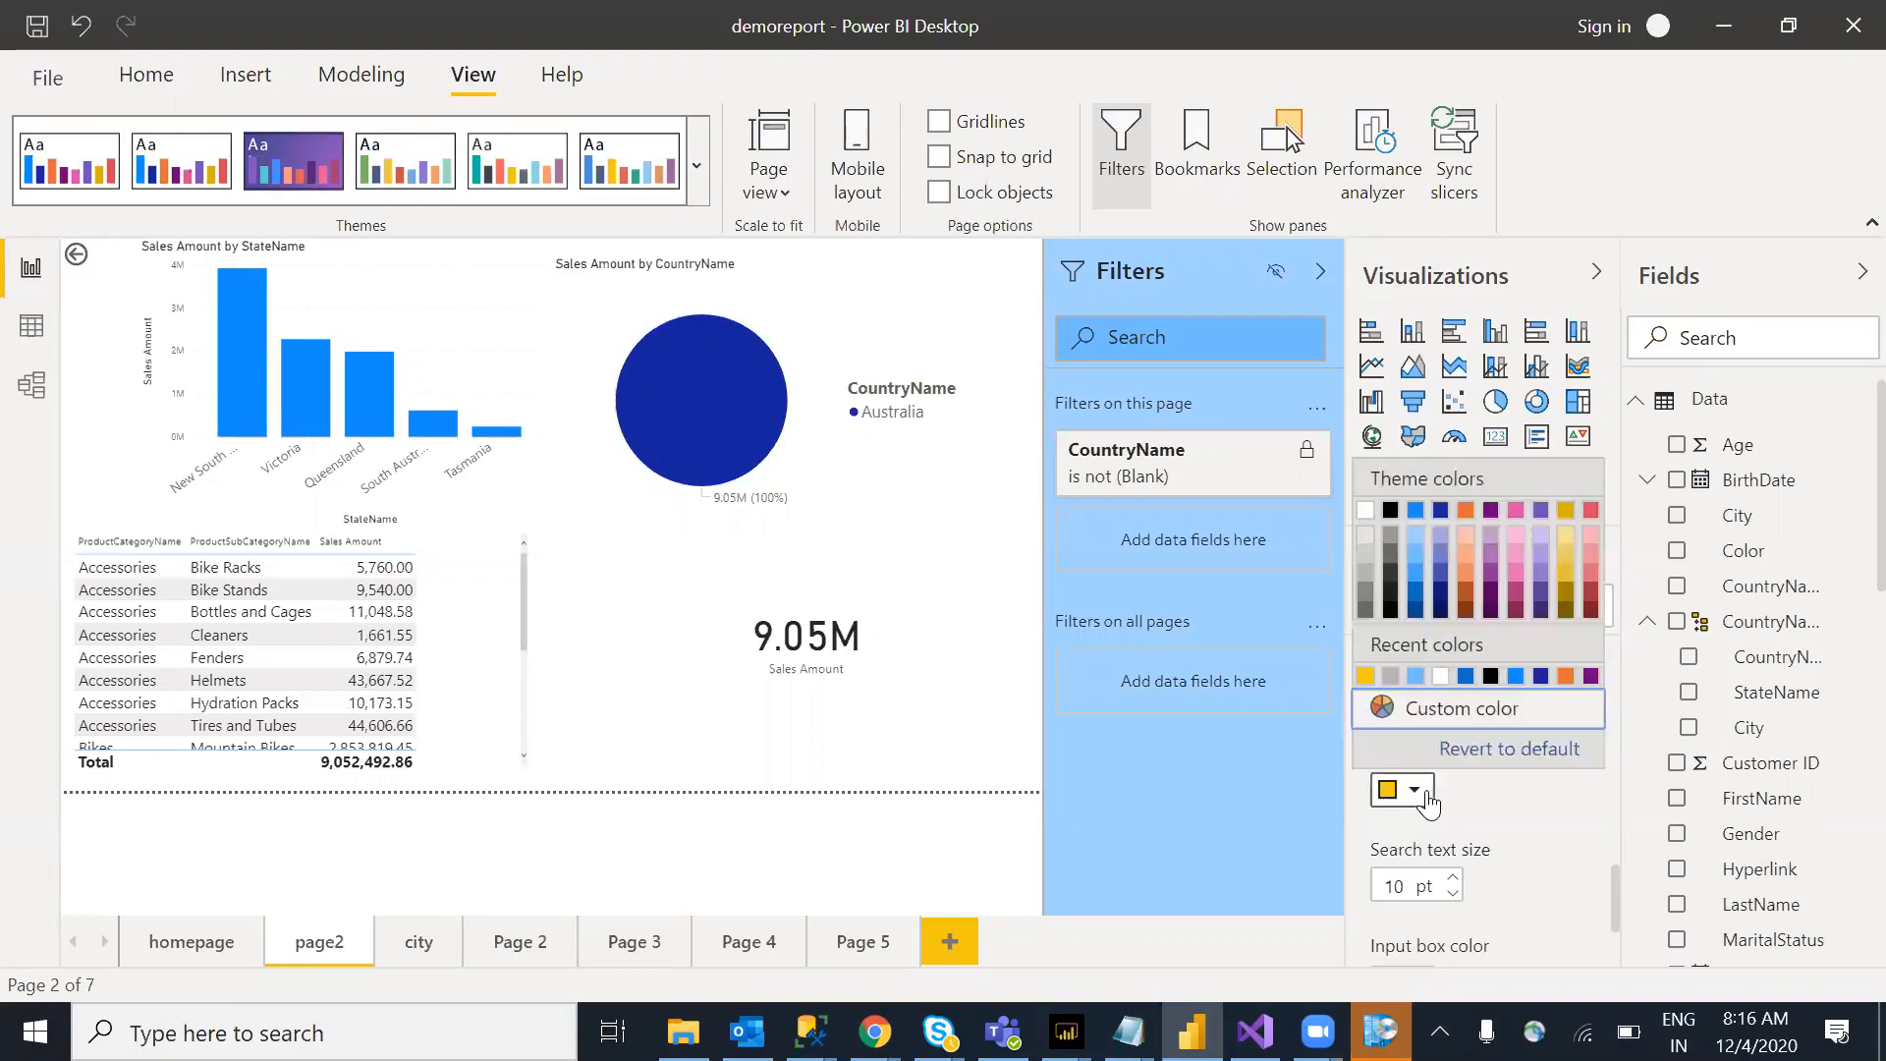
left_click(1590, 511)
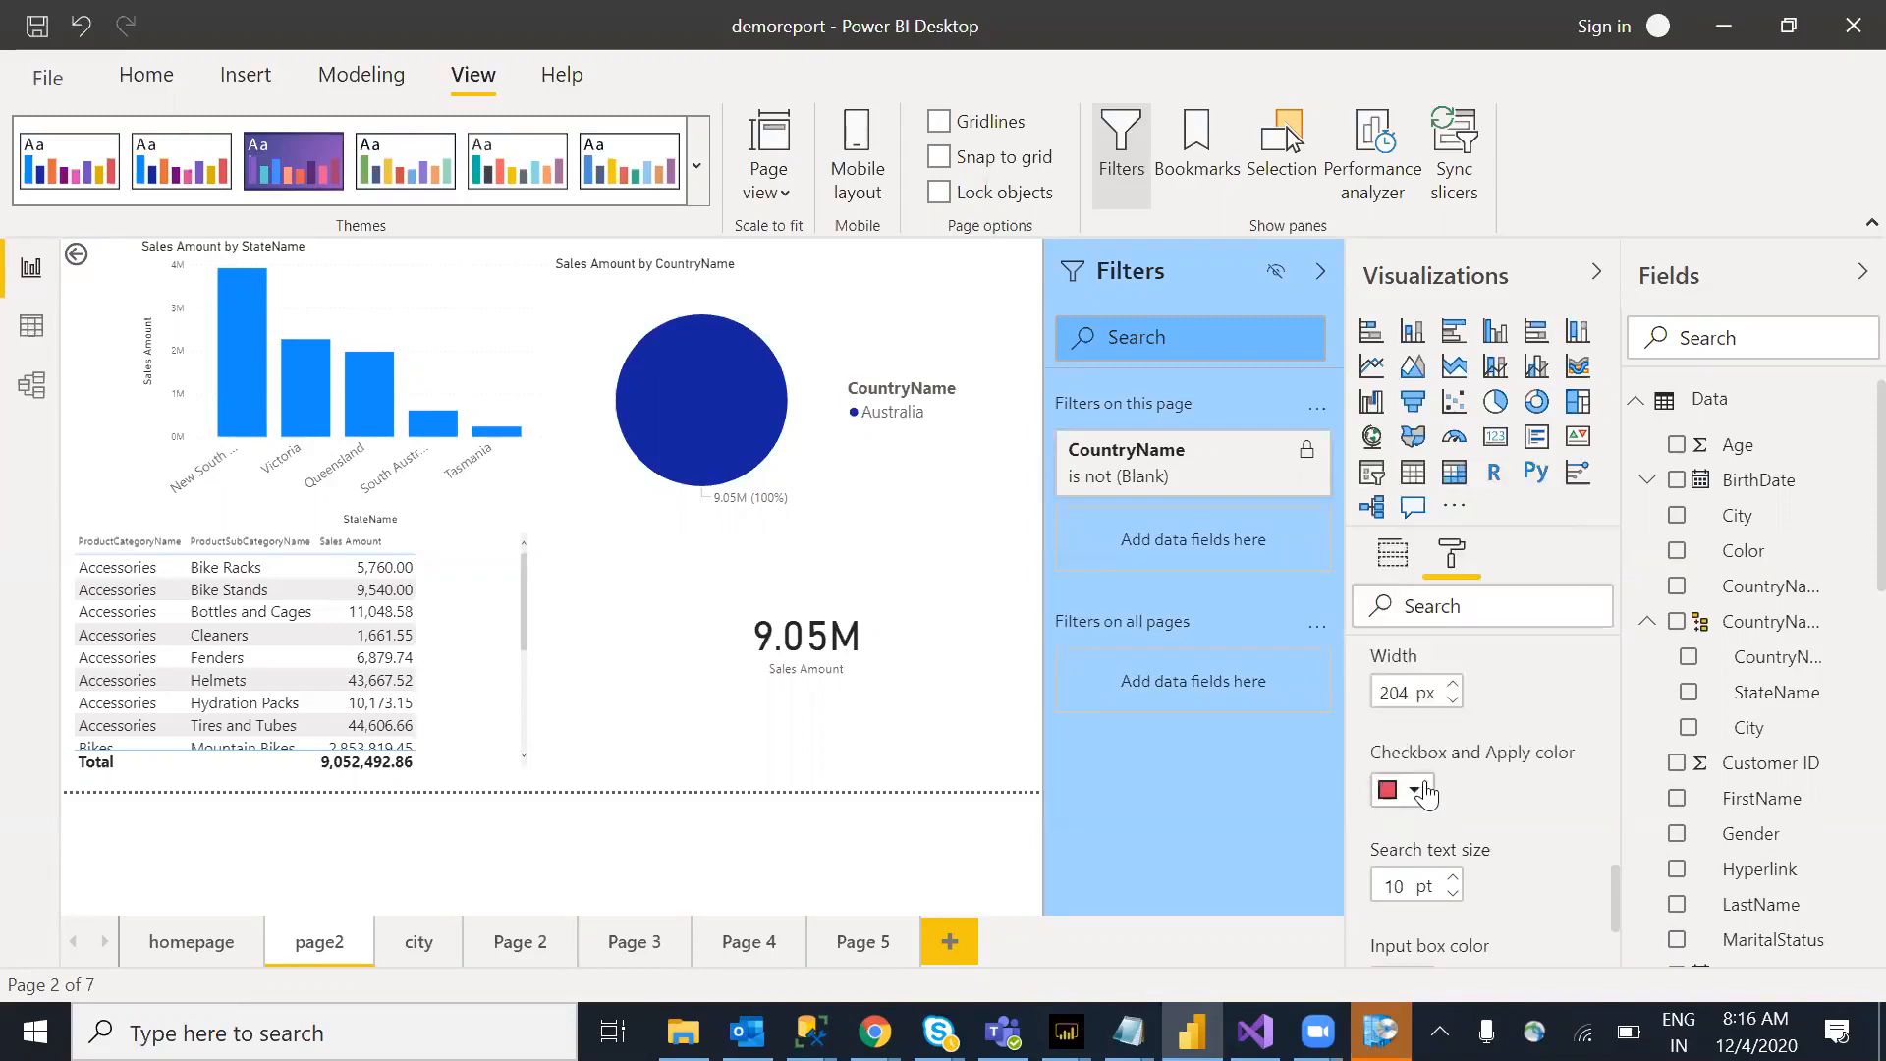
Step: Expand the CountryName filter card, try out its value search, view the filter types and collapse the card again
left_click(1215, 339)
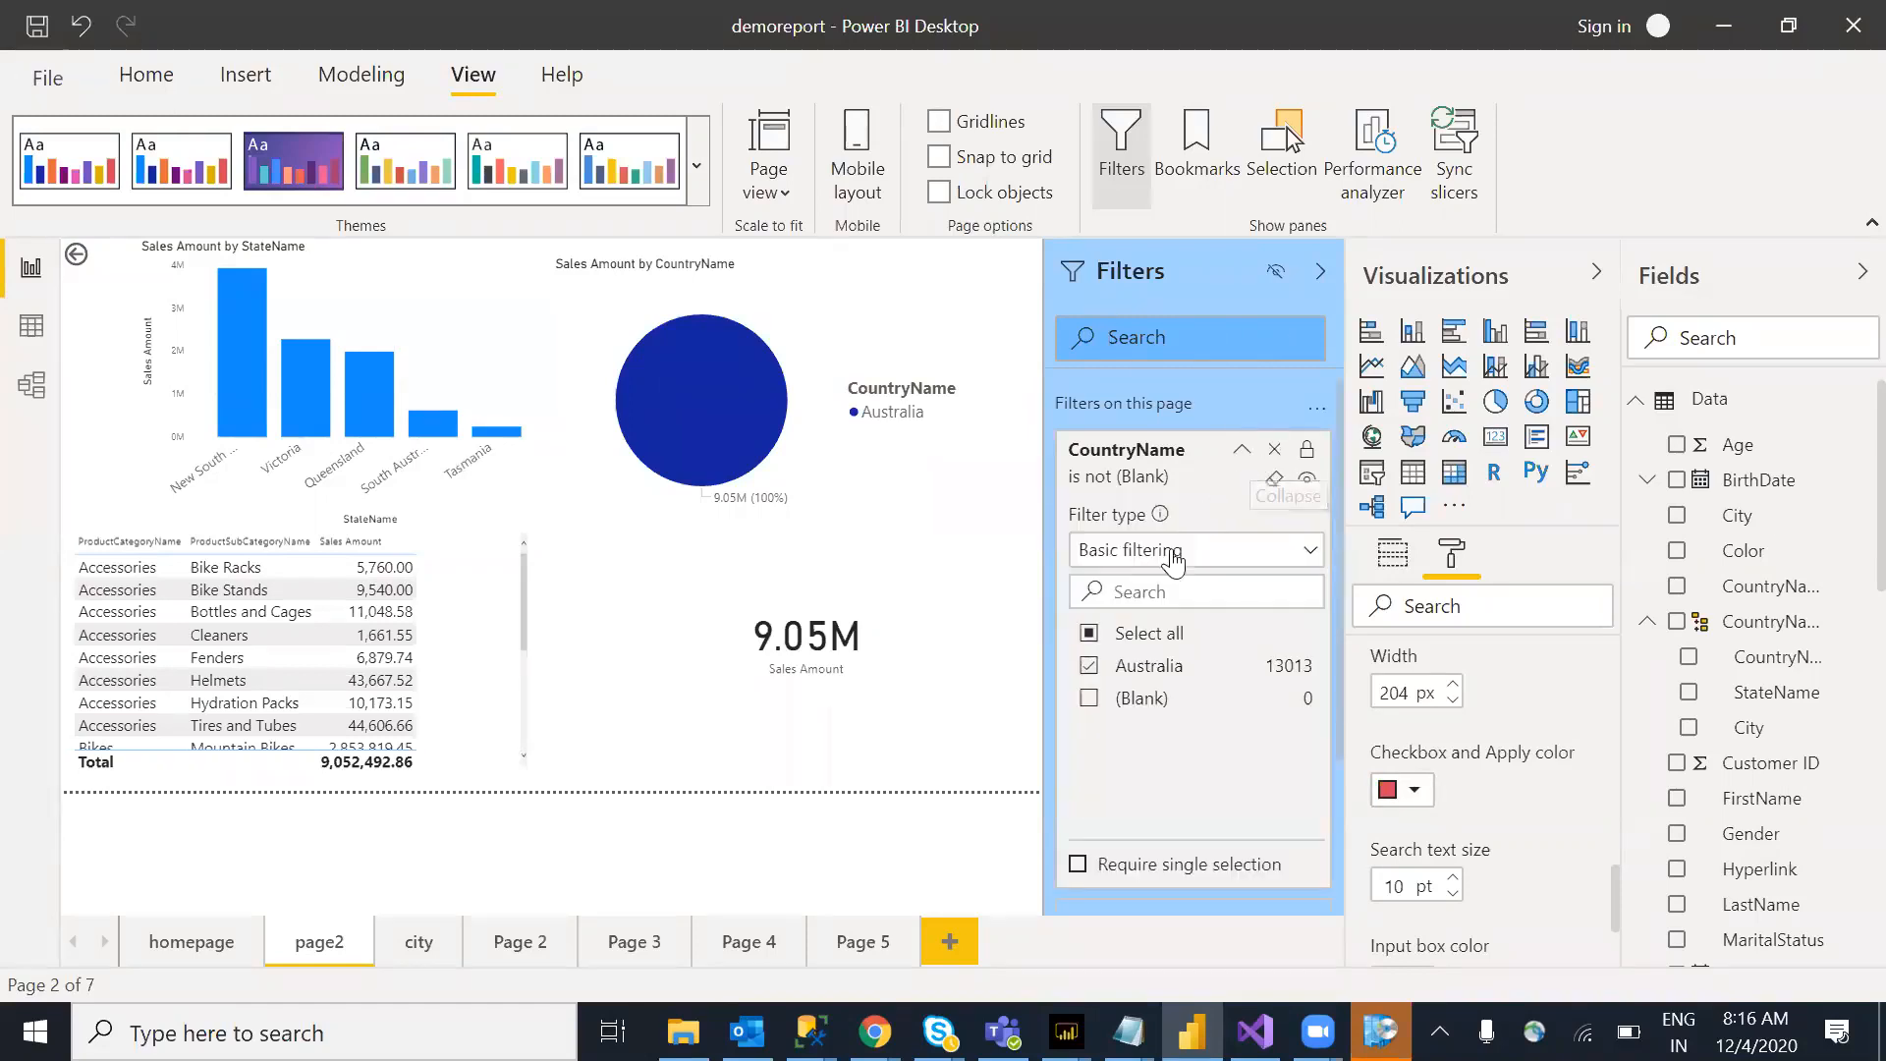
left_click(1146, 585)
type("shdjdh")
key("BackSpace")
key("BackSpace")
key("BackSpace")
key("BackSpace")
left_click(1313, 552)
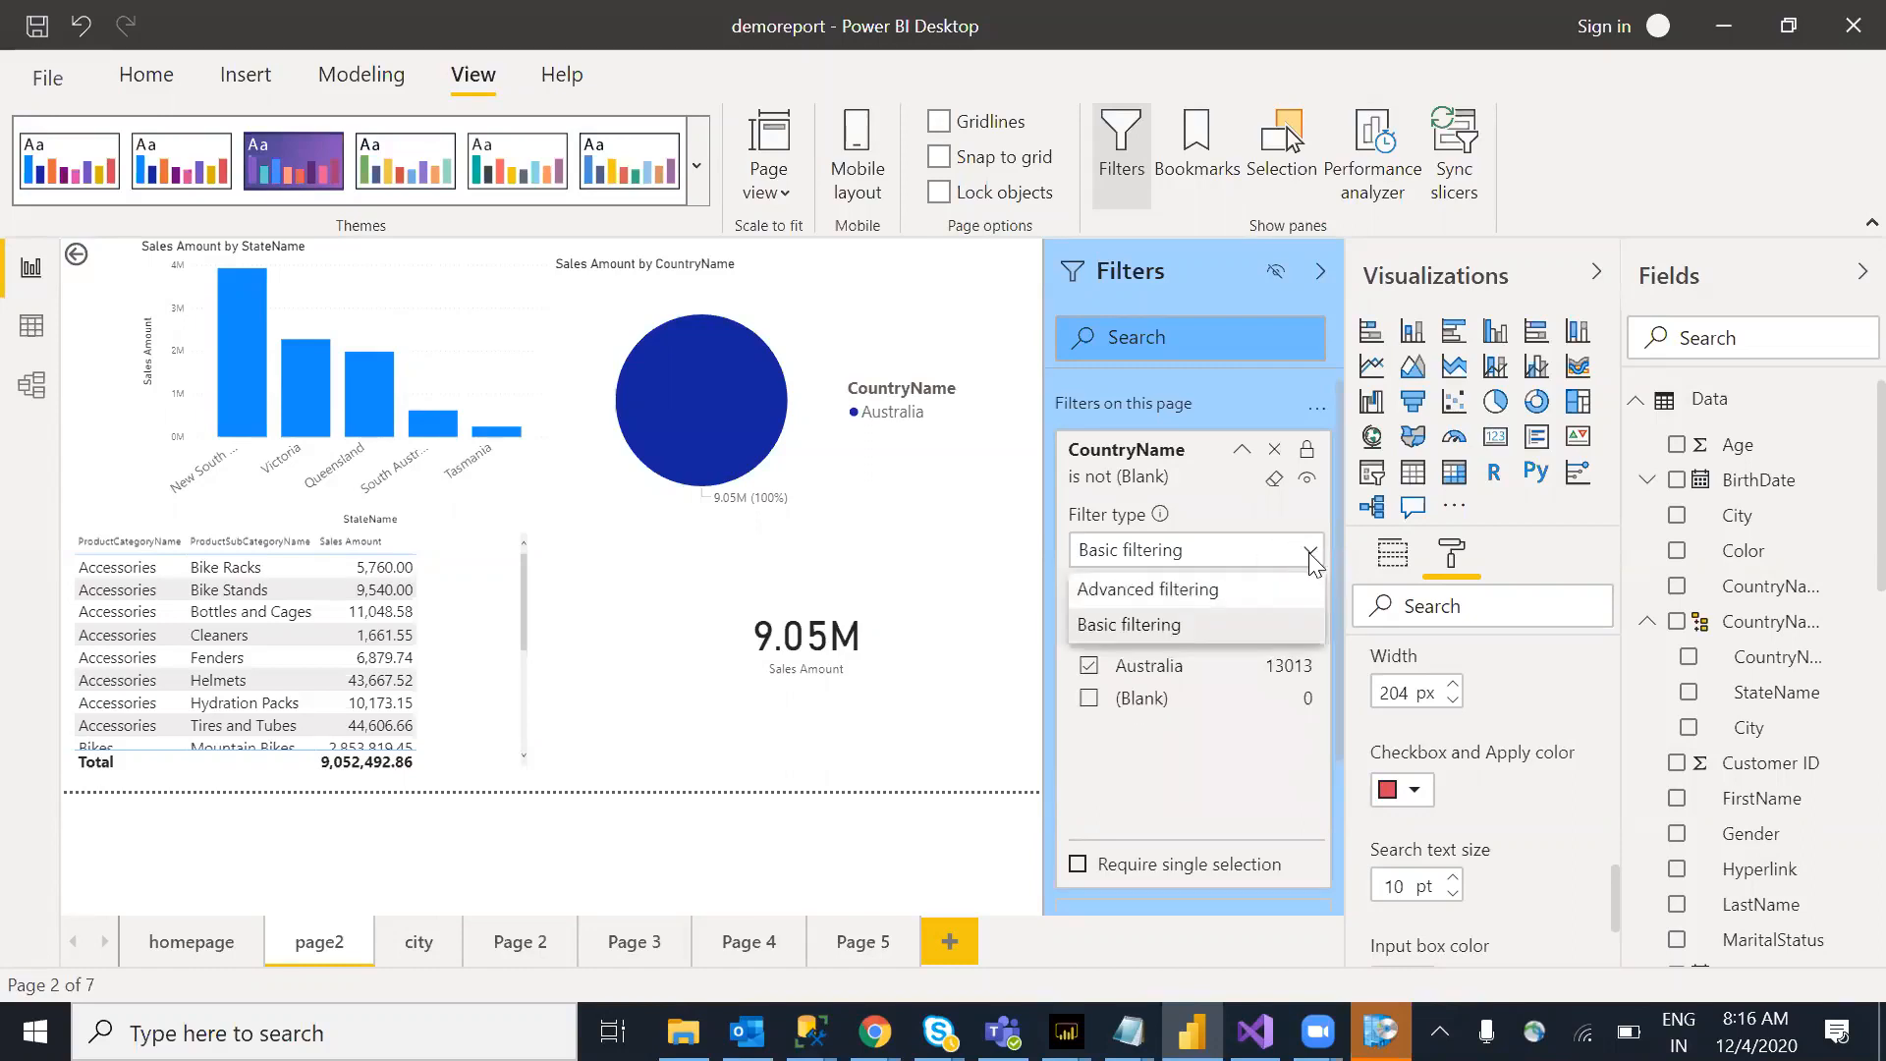
left_click(1240, 446)
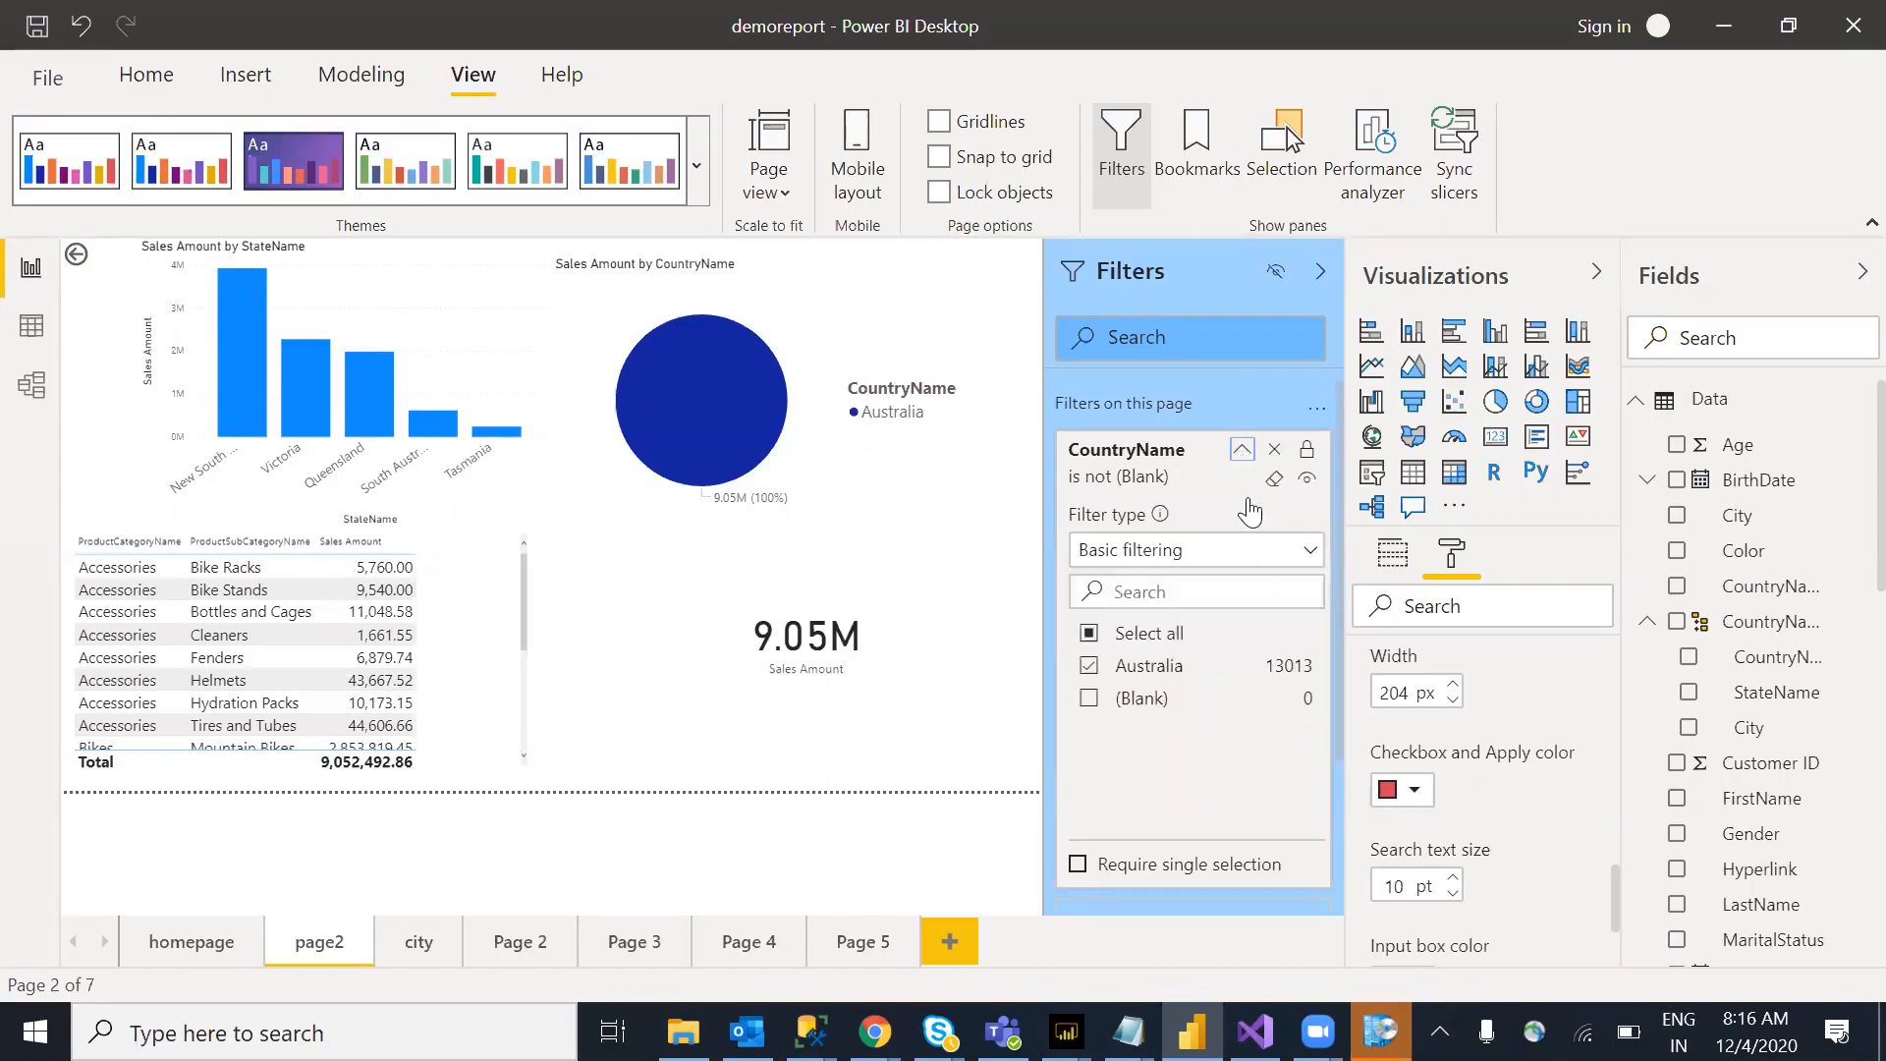
left_click(1241, 450)
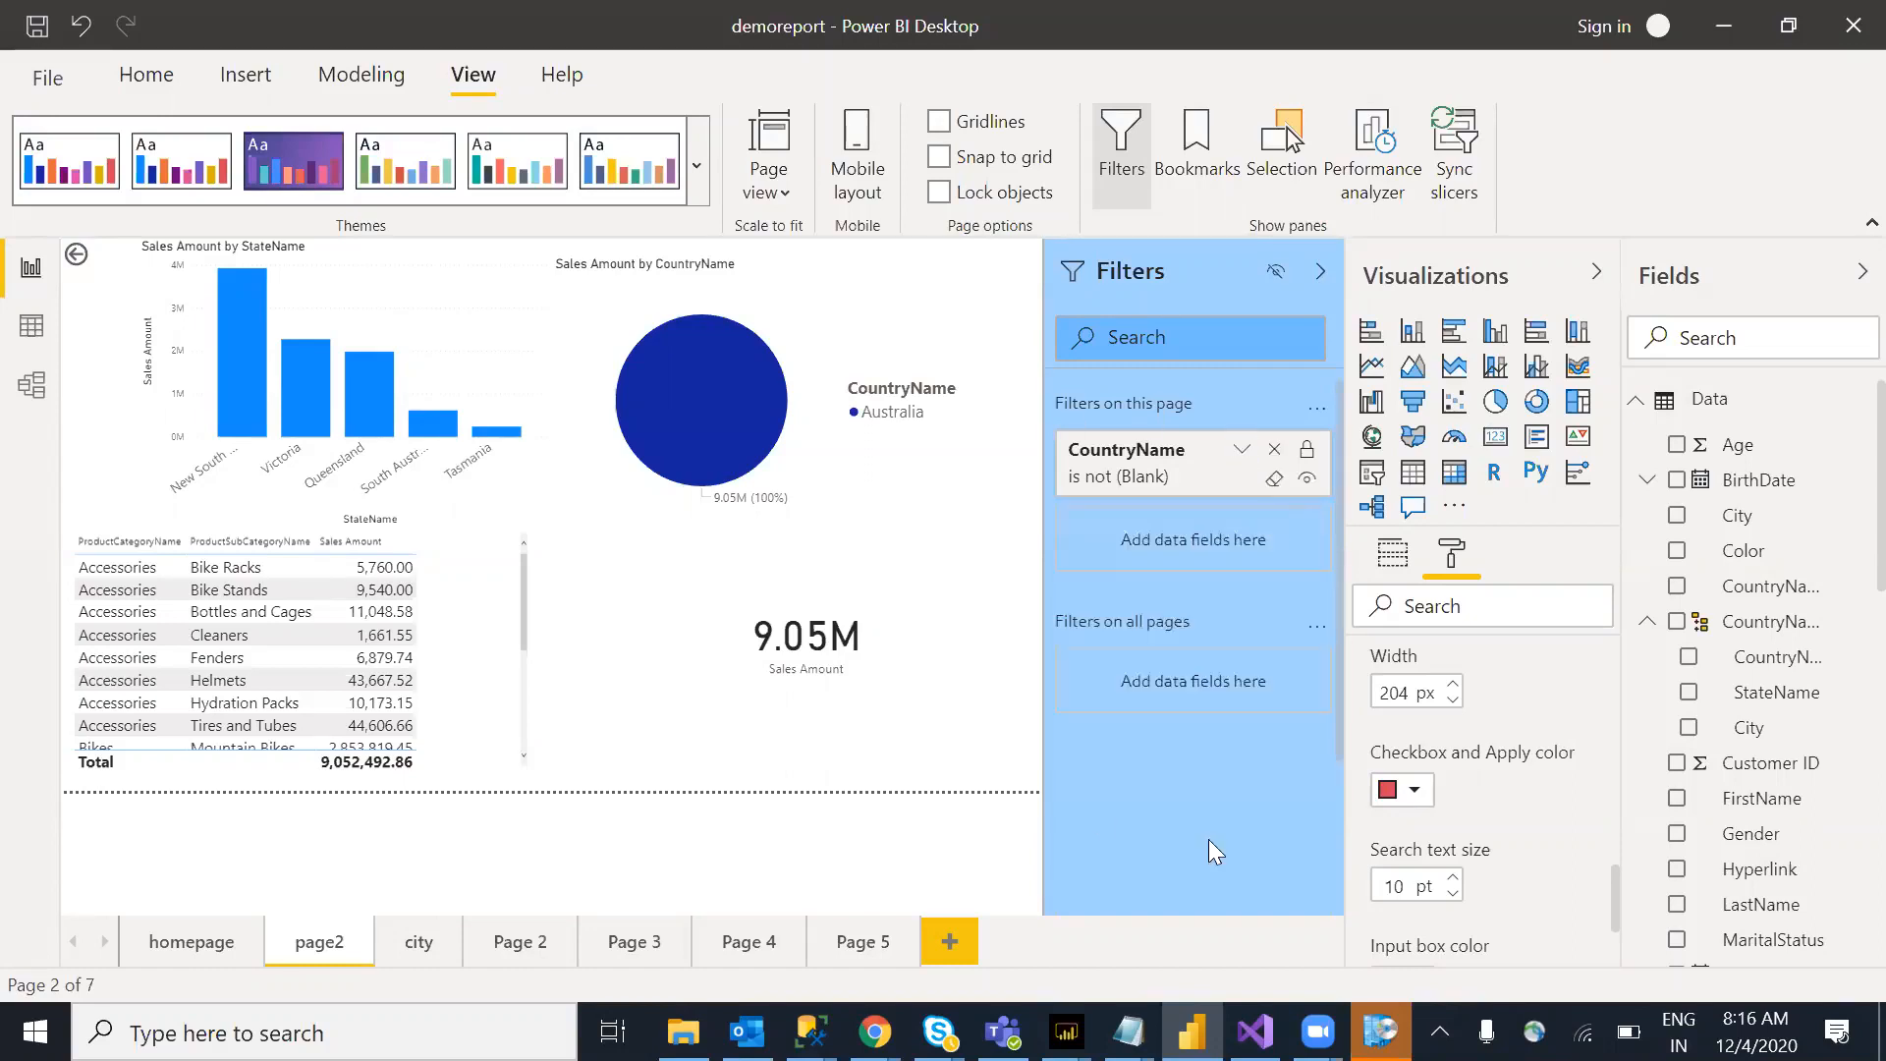
Step: Set the filter pane's checkbox and apply color to orange, and clear the selected values in the CountryName page filter
left_click(1424, 784)
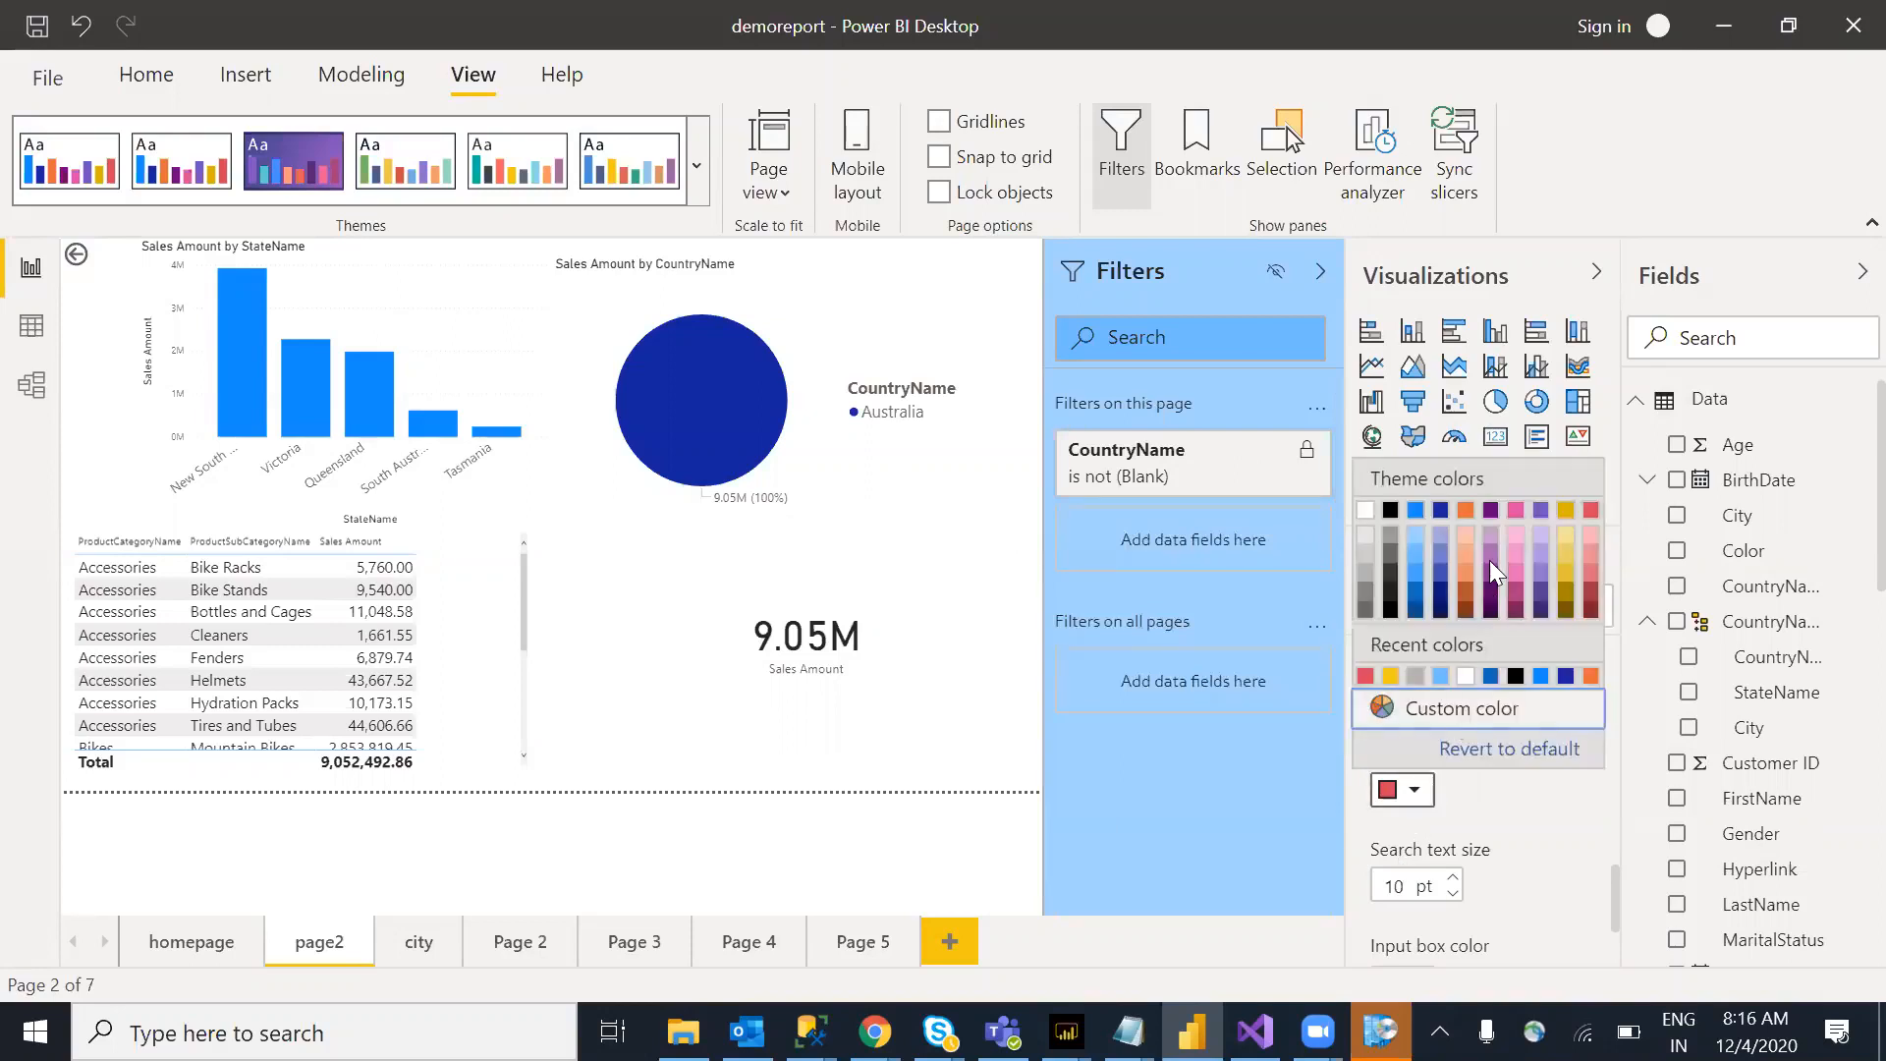
left_click(1466, 510)
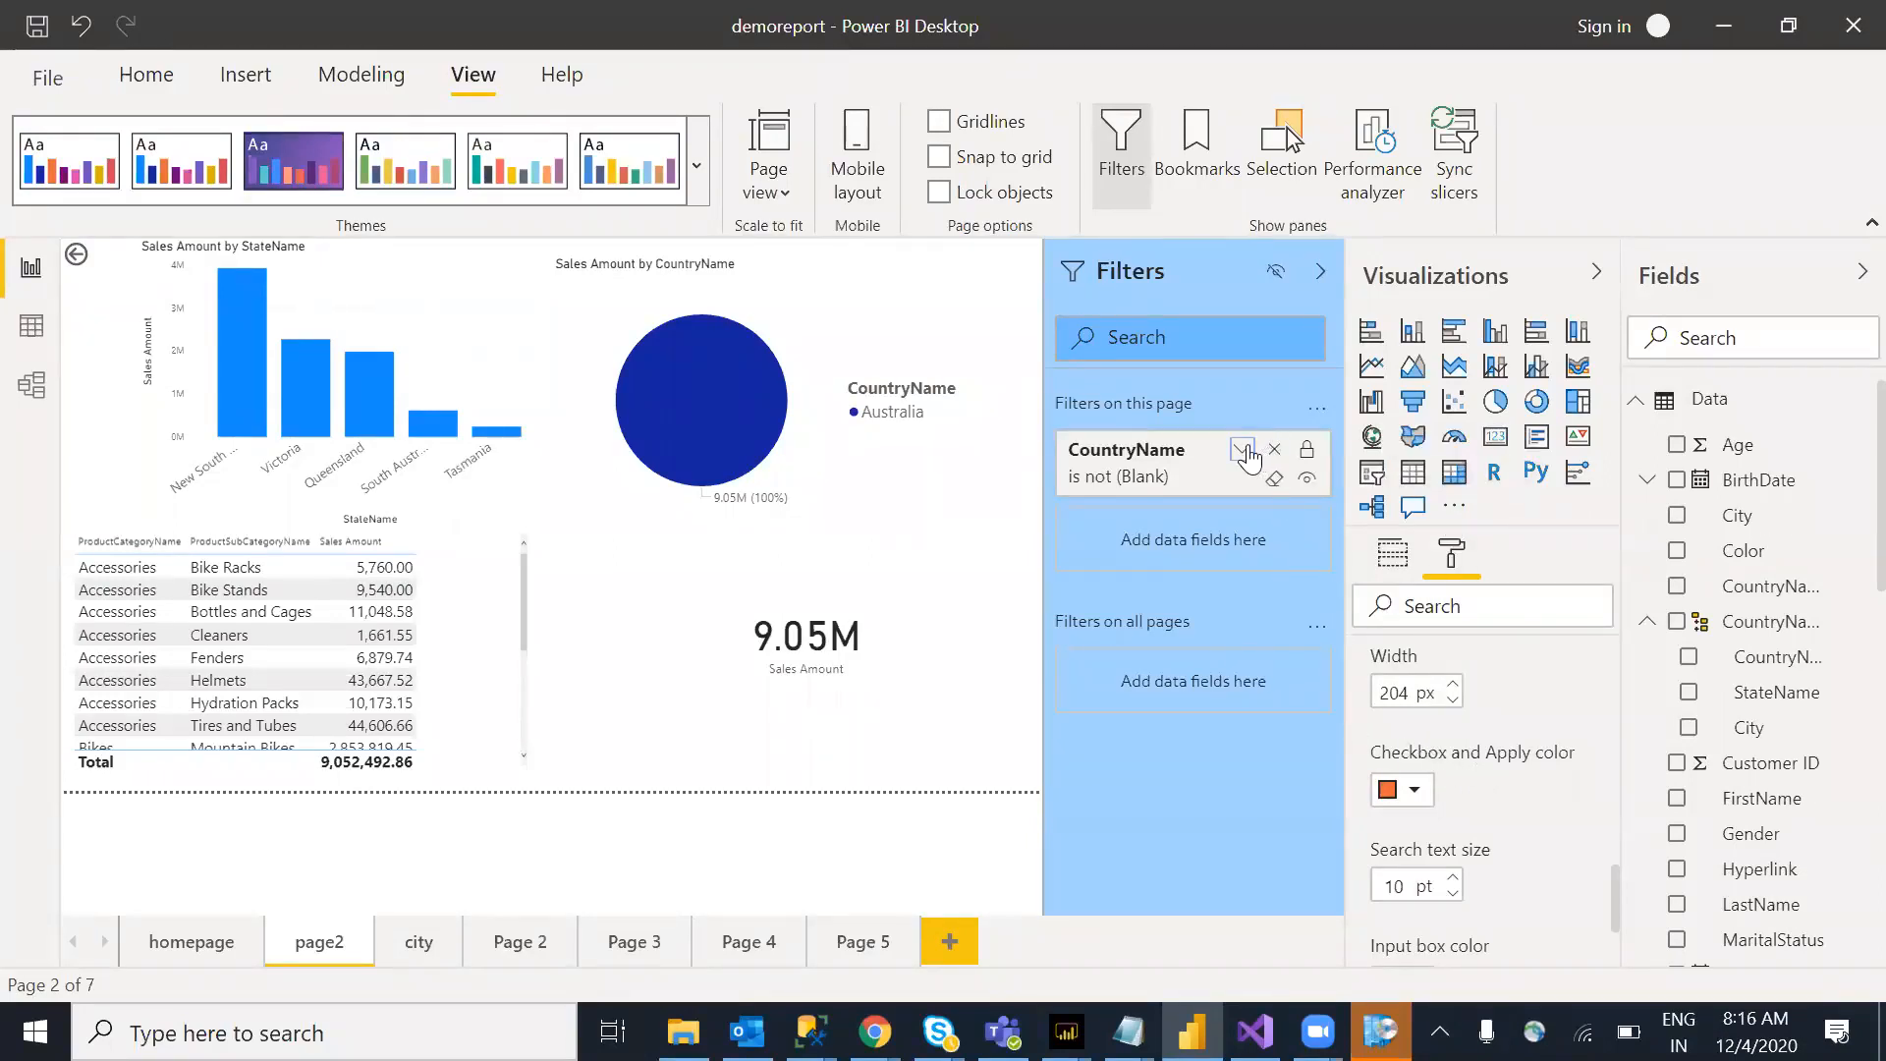
left_click(1244, 451)
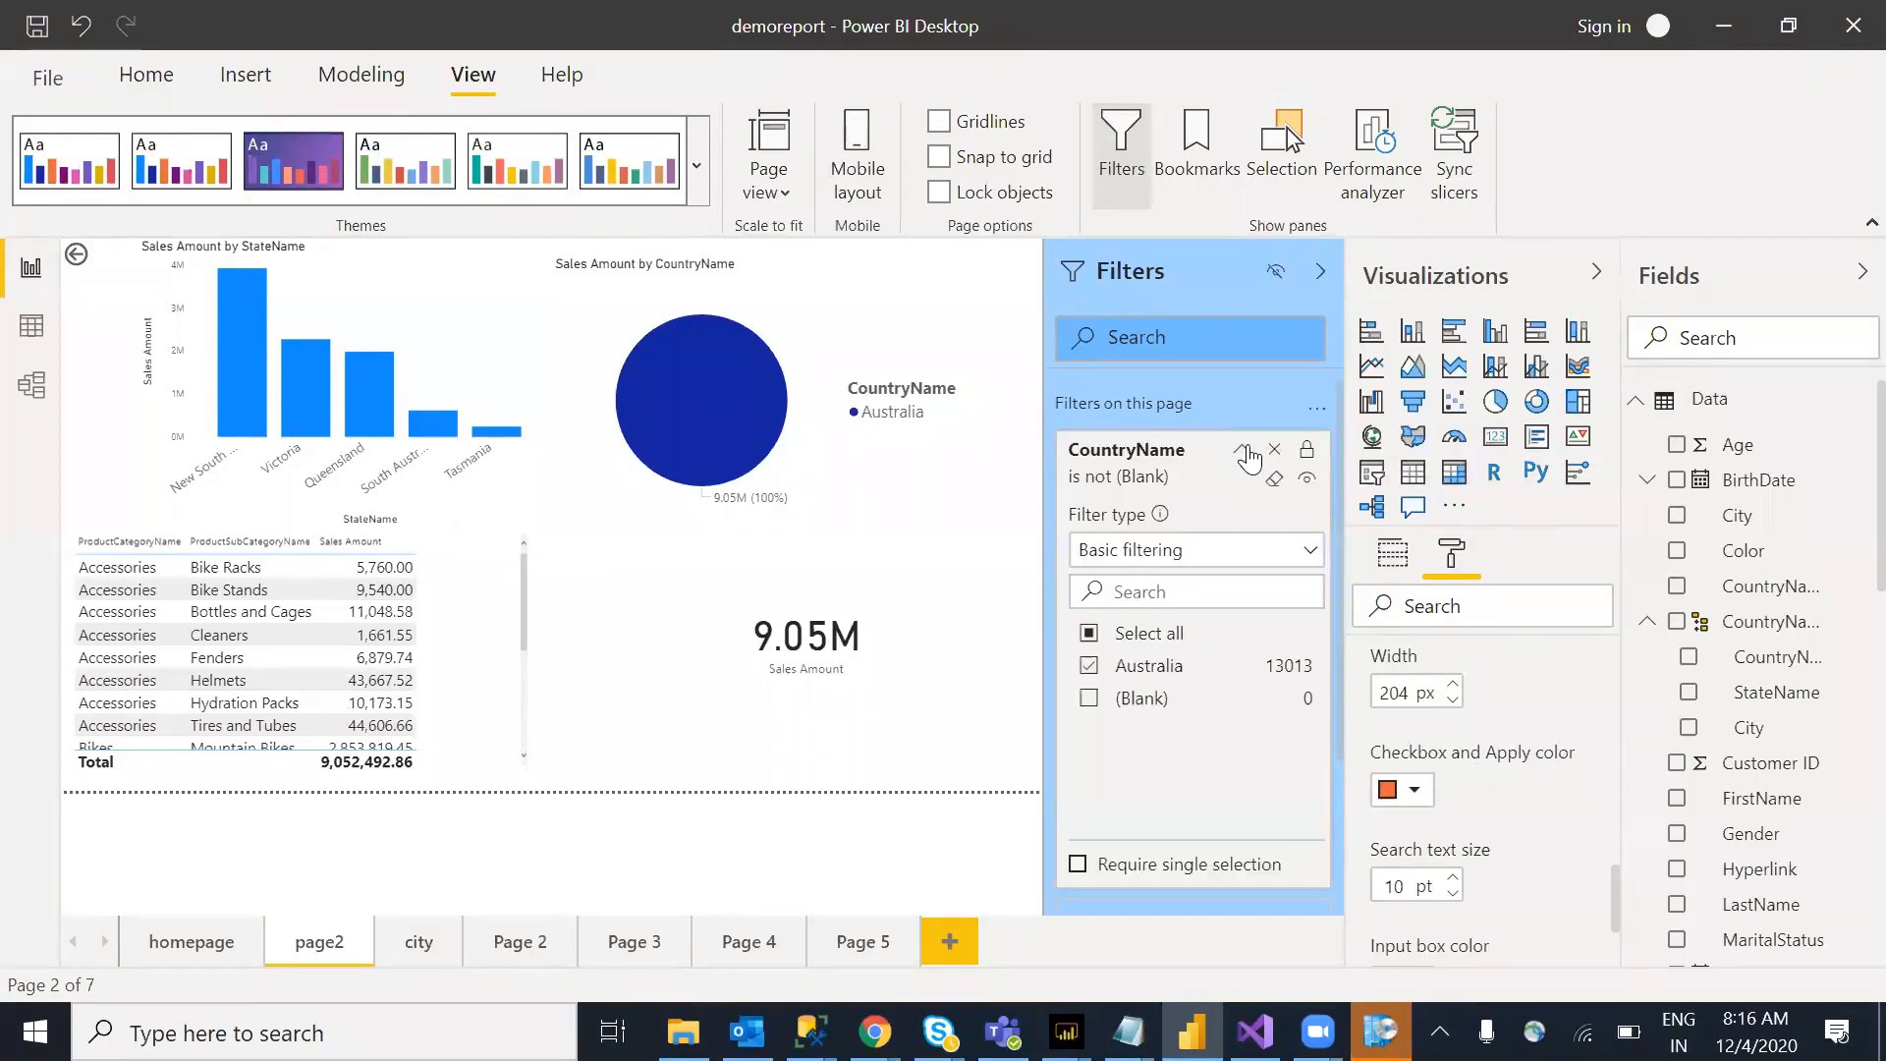
left_click(1087, 700)
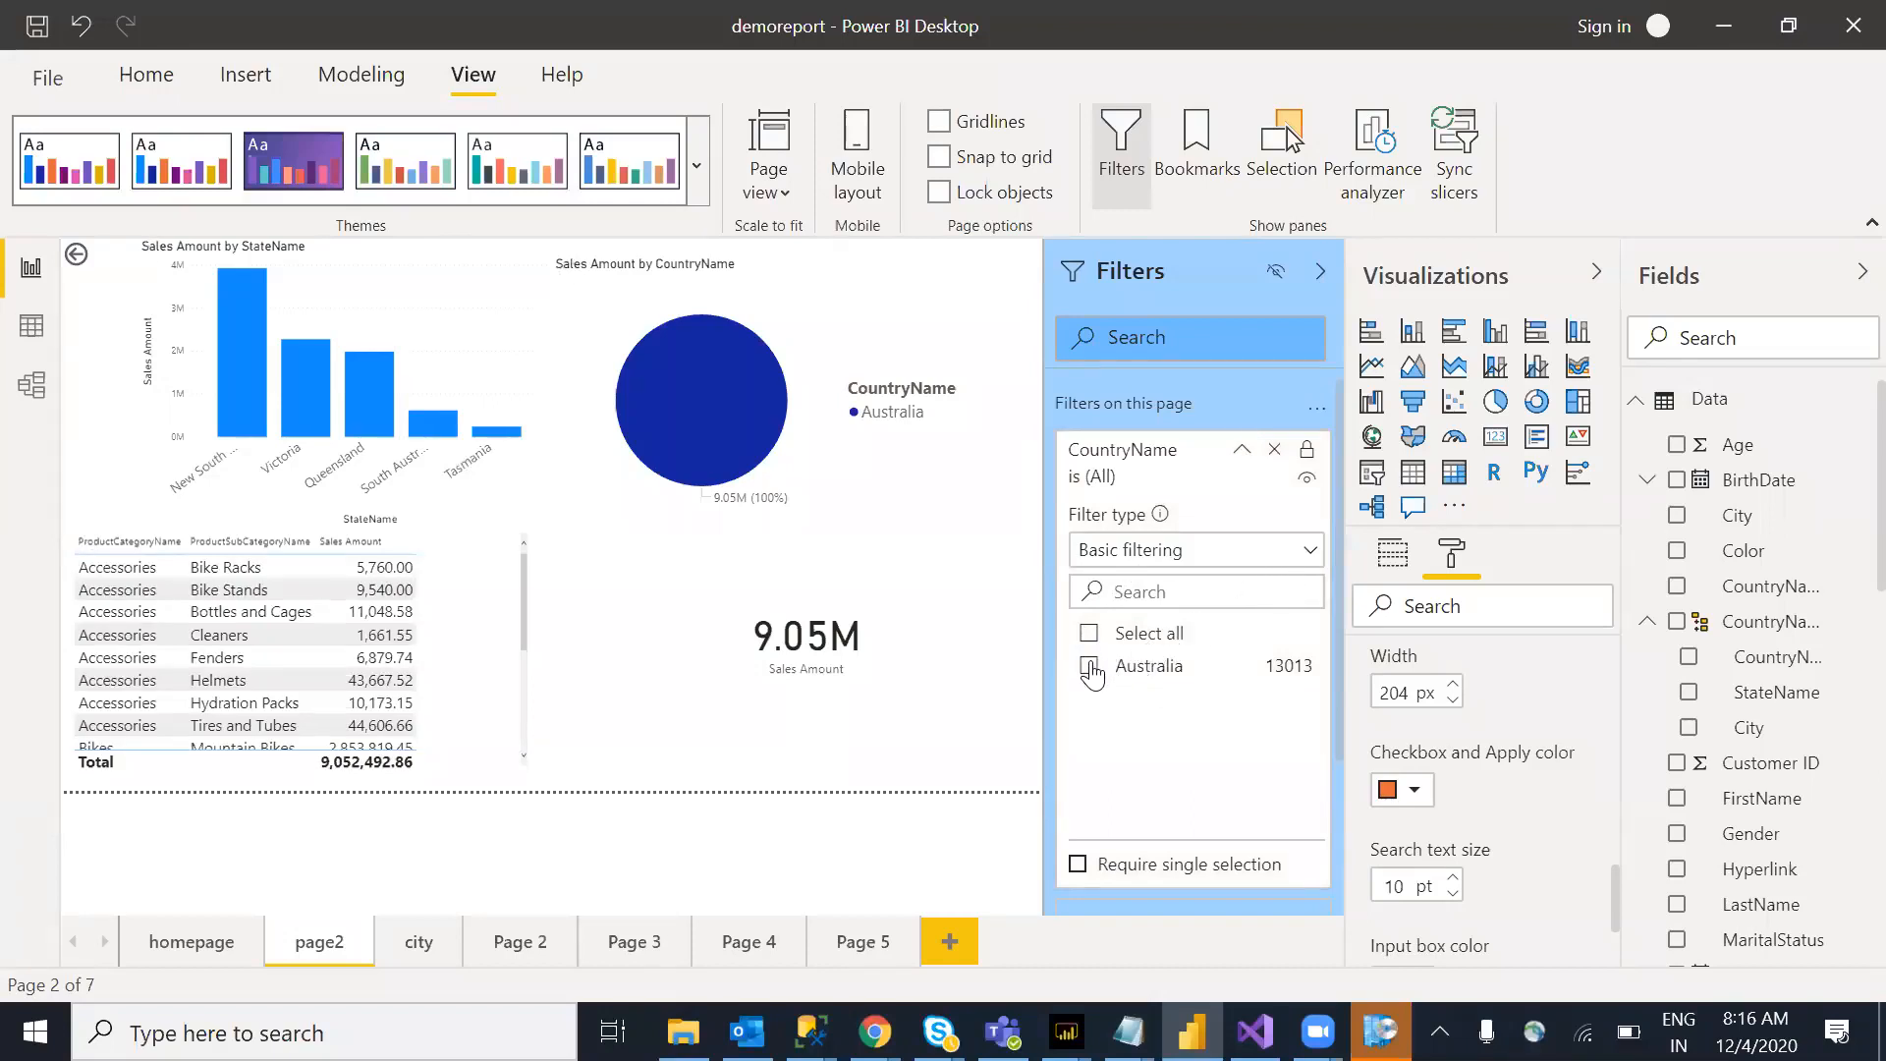
Step: Highlight Queensland in the sales by state chart and remove the page's CountryName and ProductCategoryName drill-through fields
left_click(366, 397)
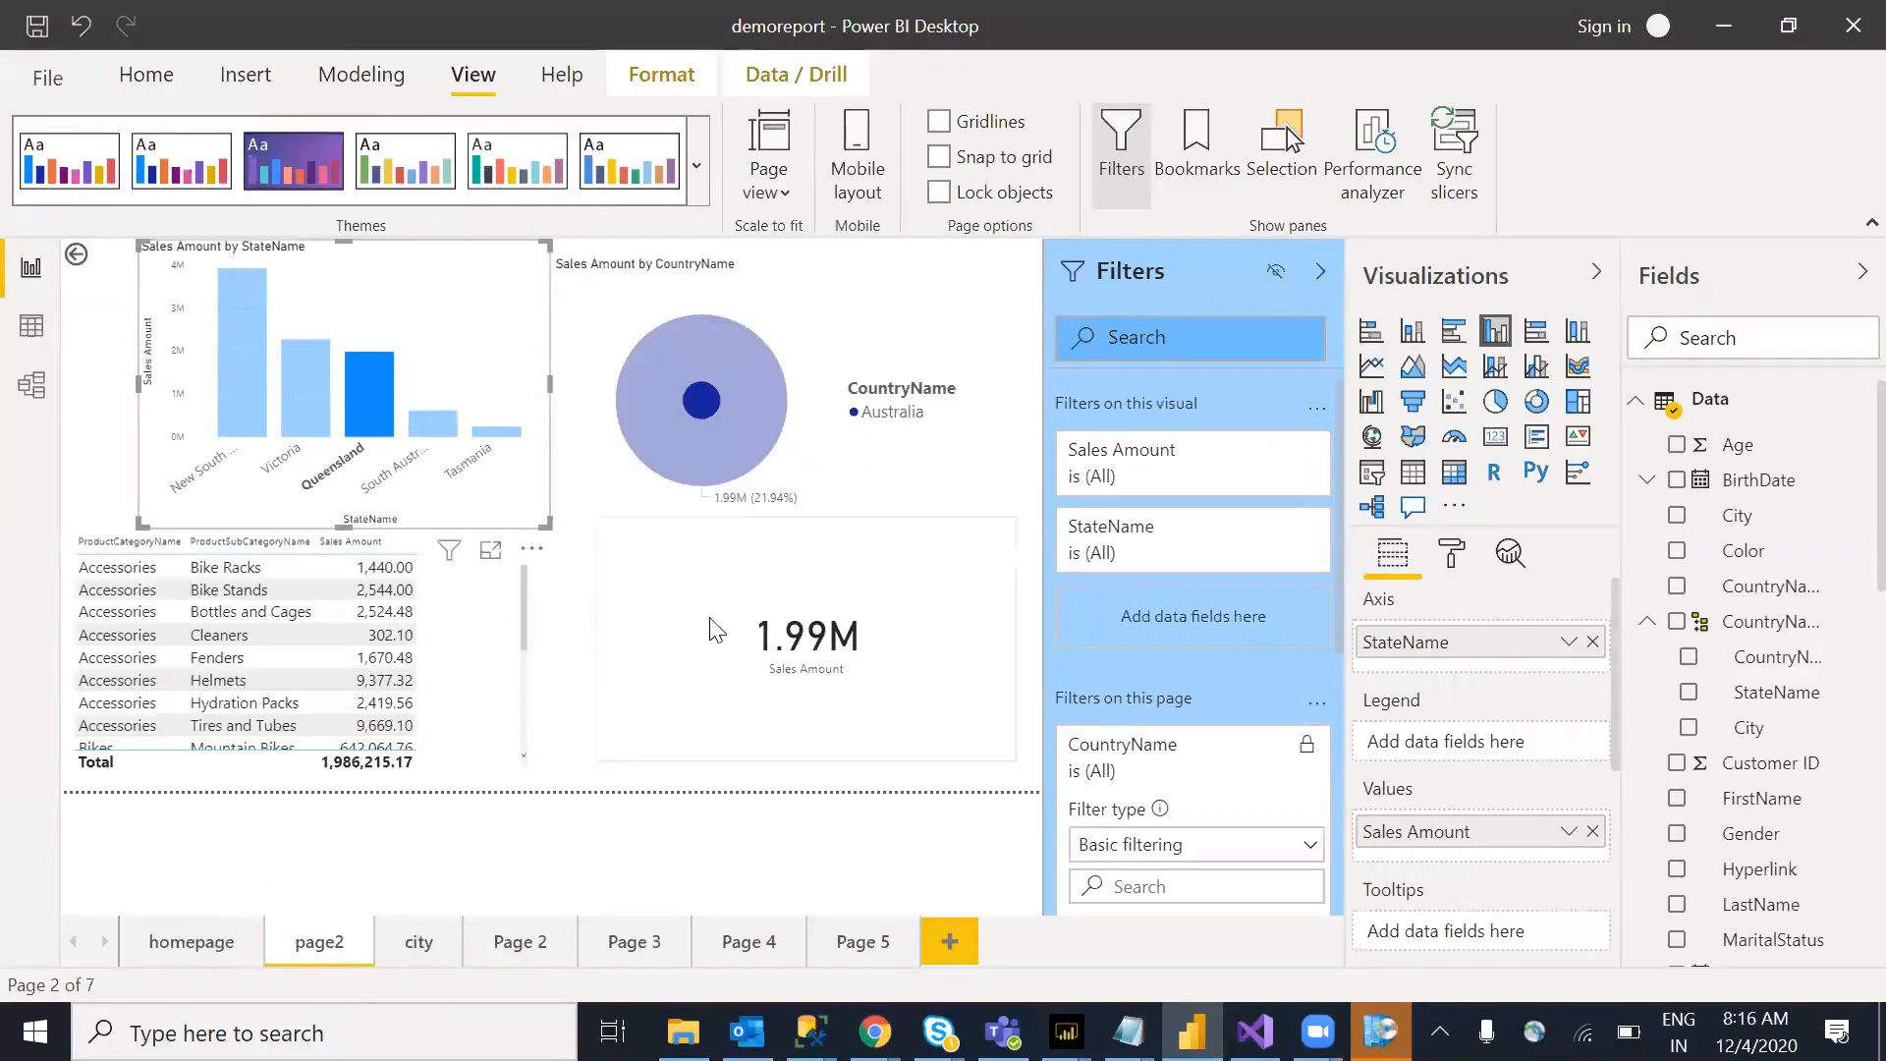
left_click(586, 648)
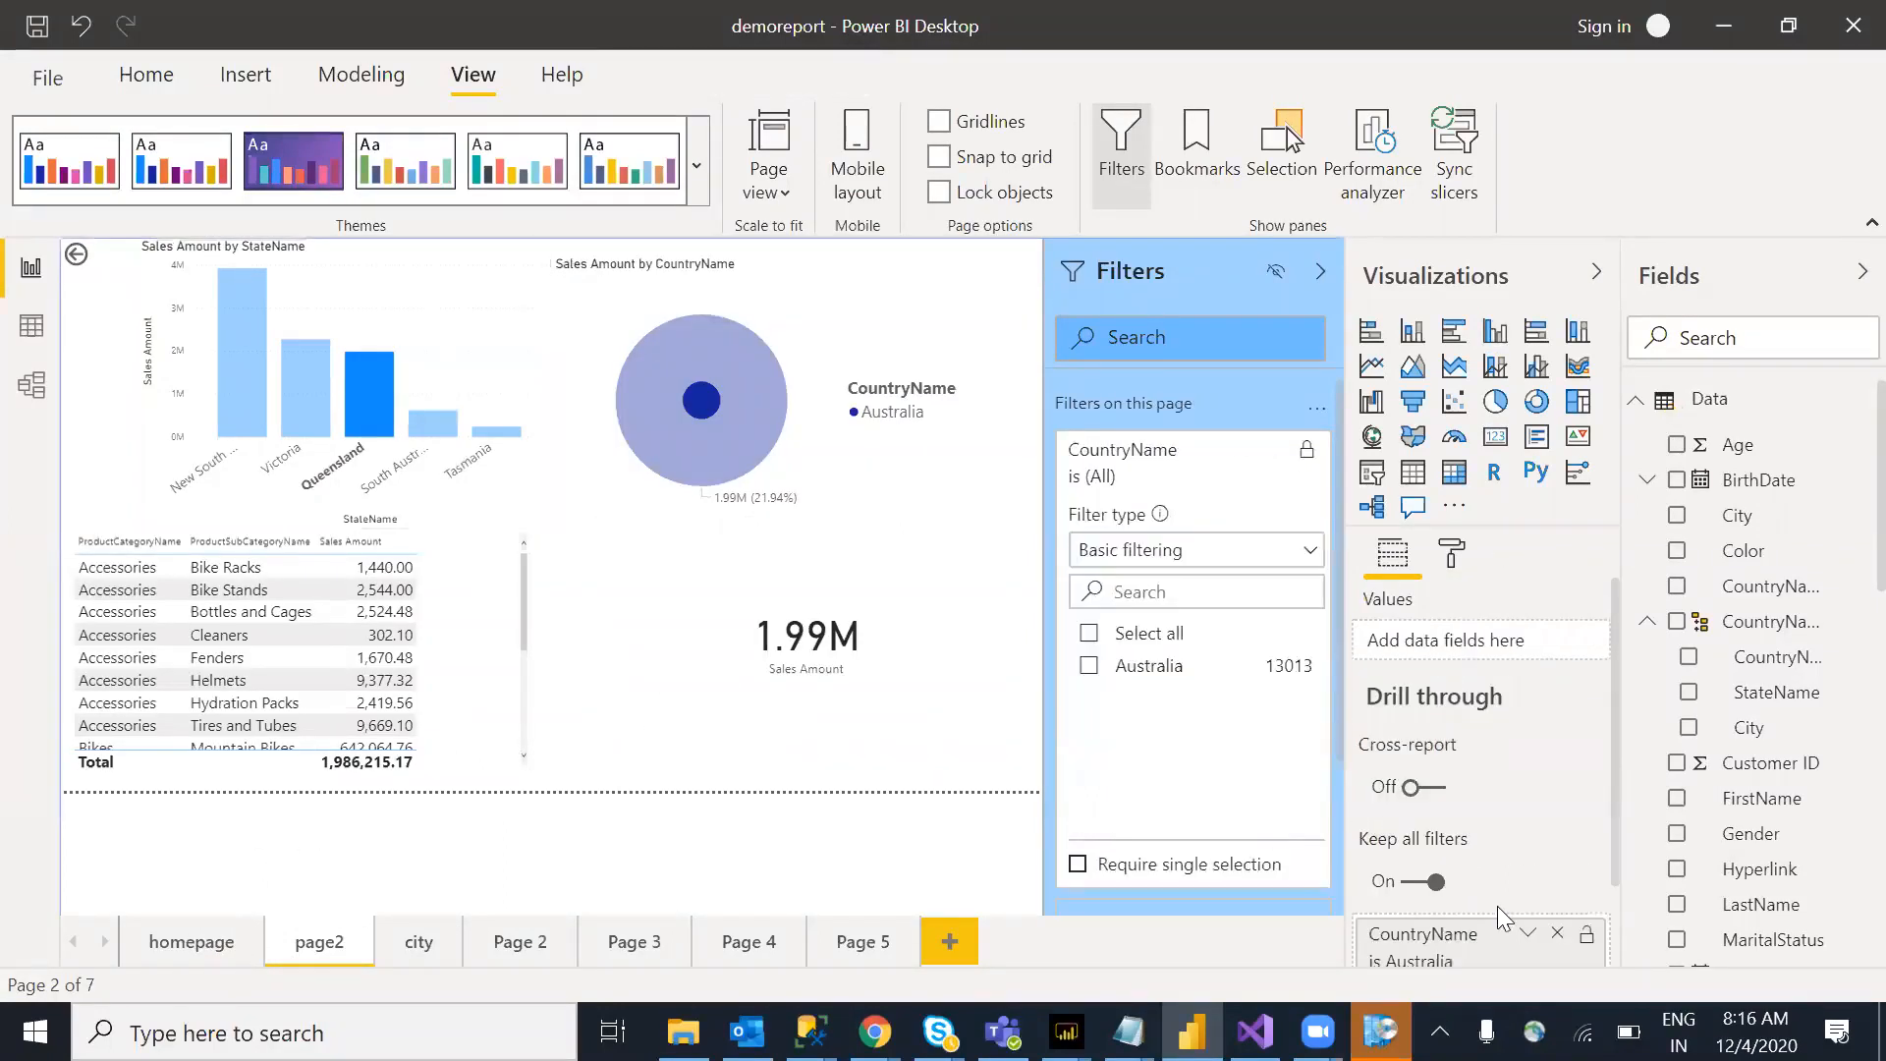
scroll(1613, 735, "down", 2)
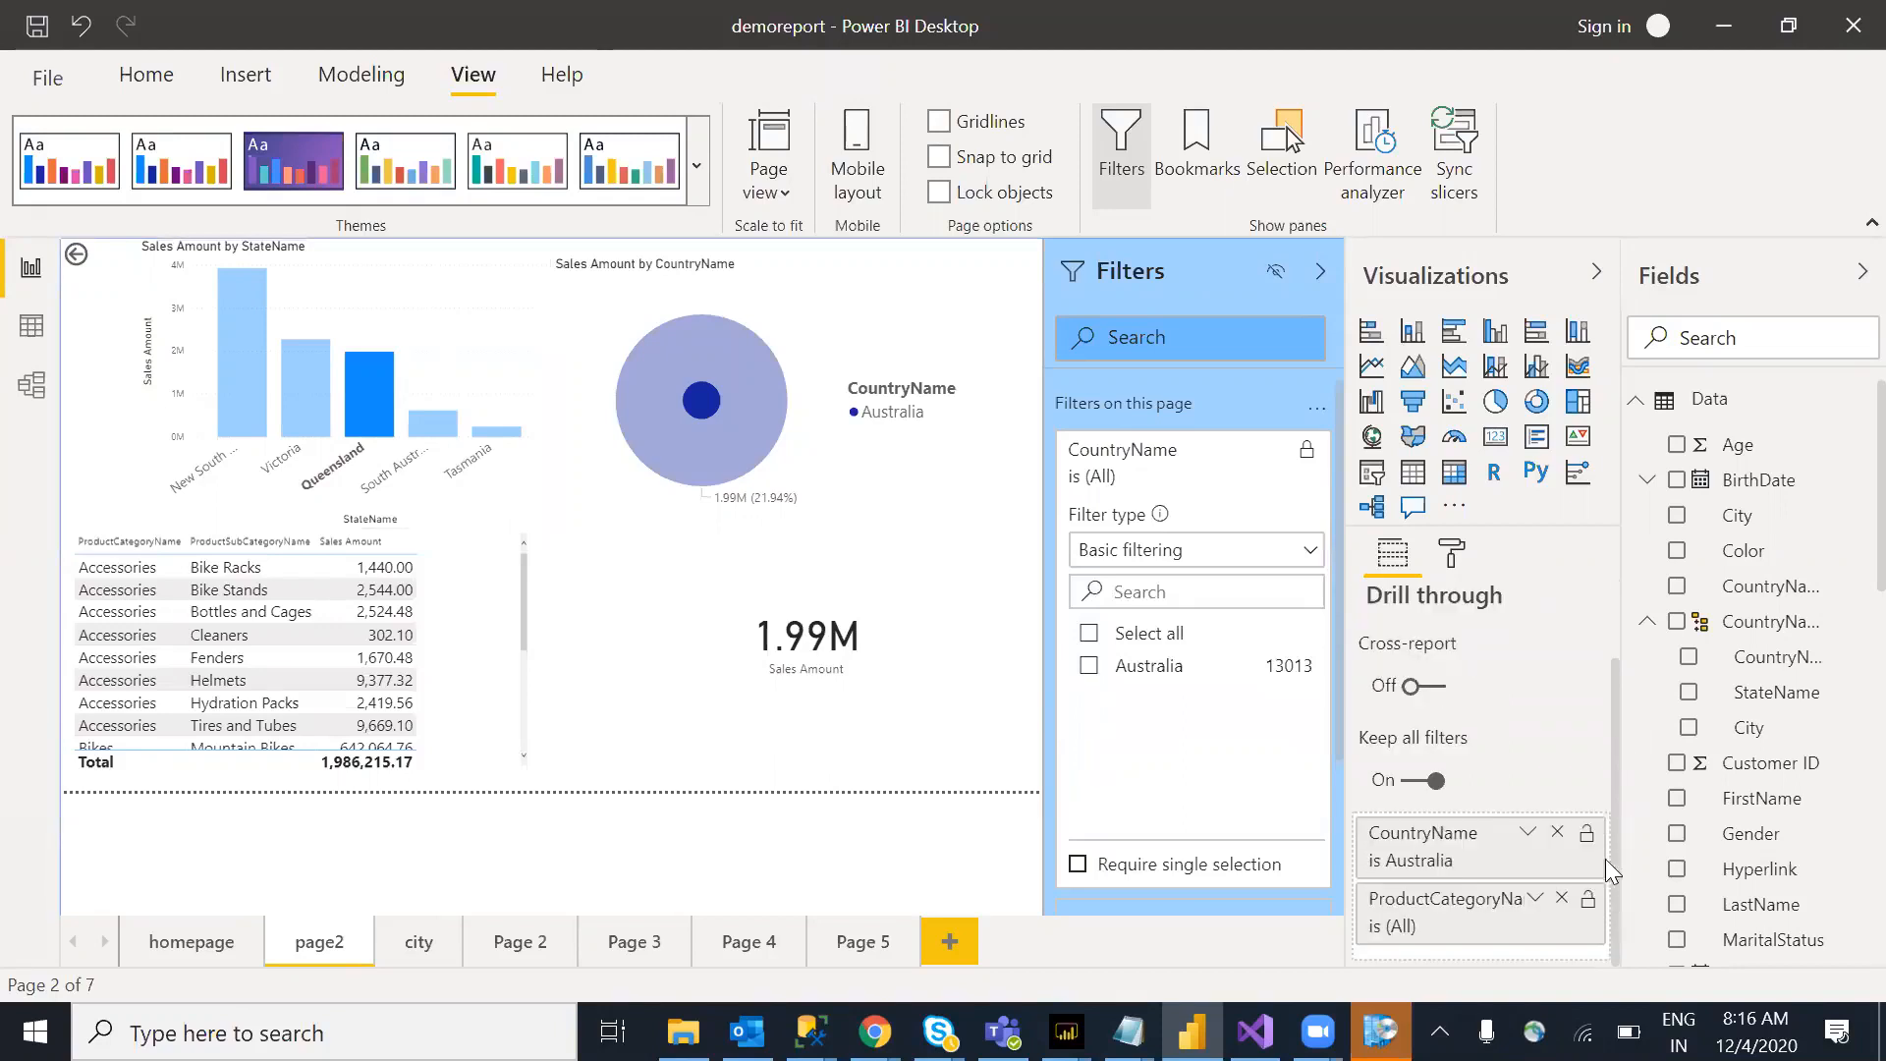
left_click(1553, 832)
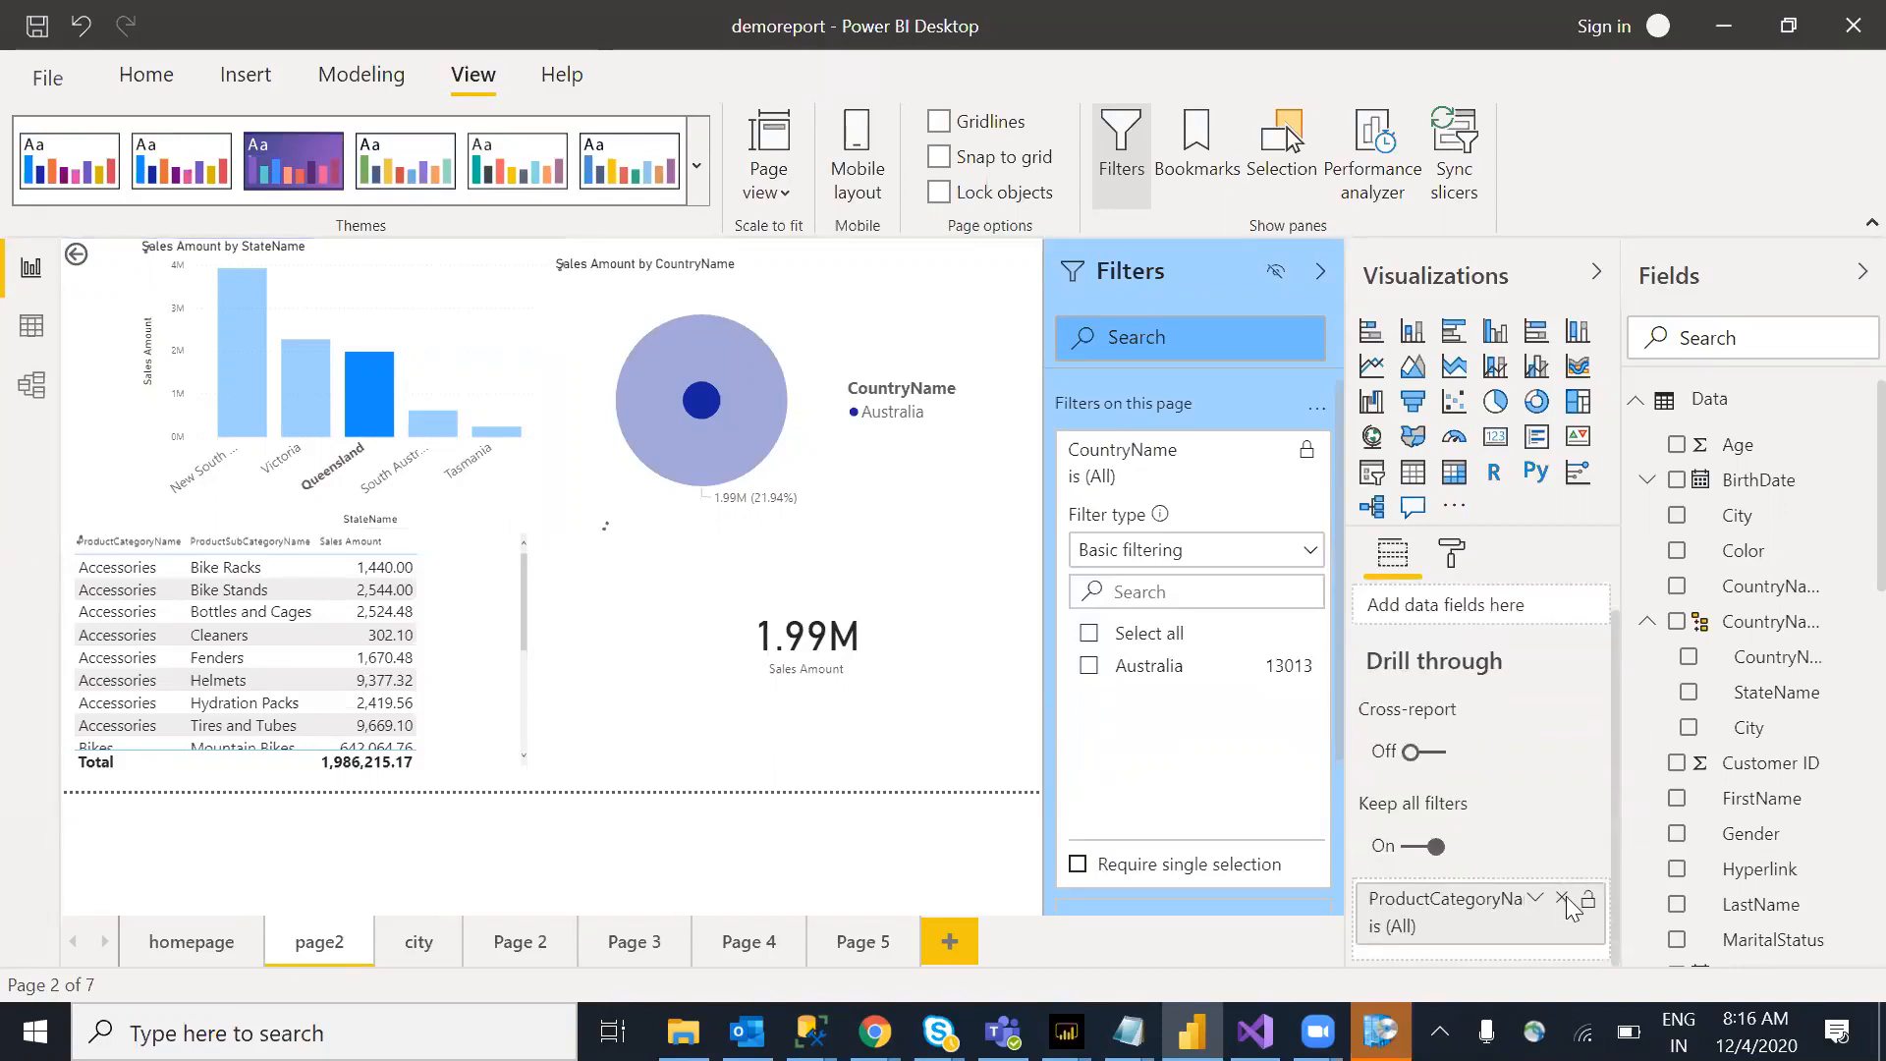
left_click(1565, 898)
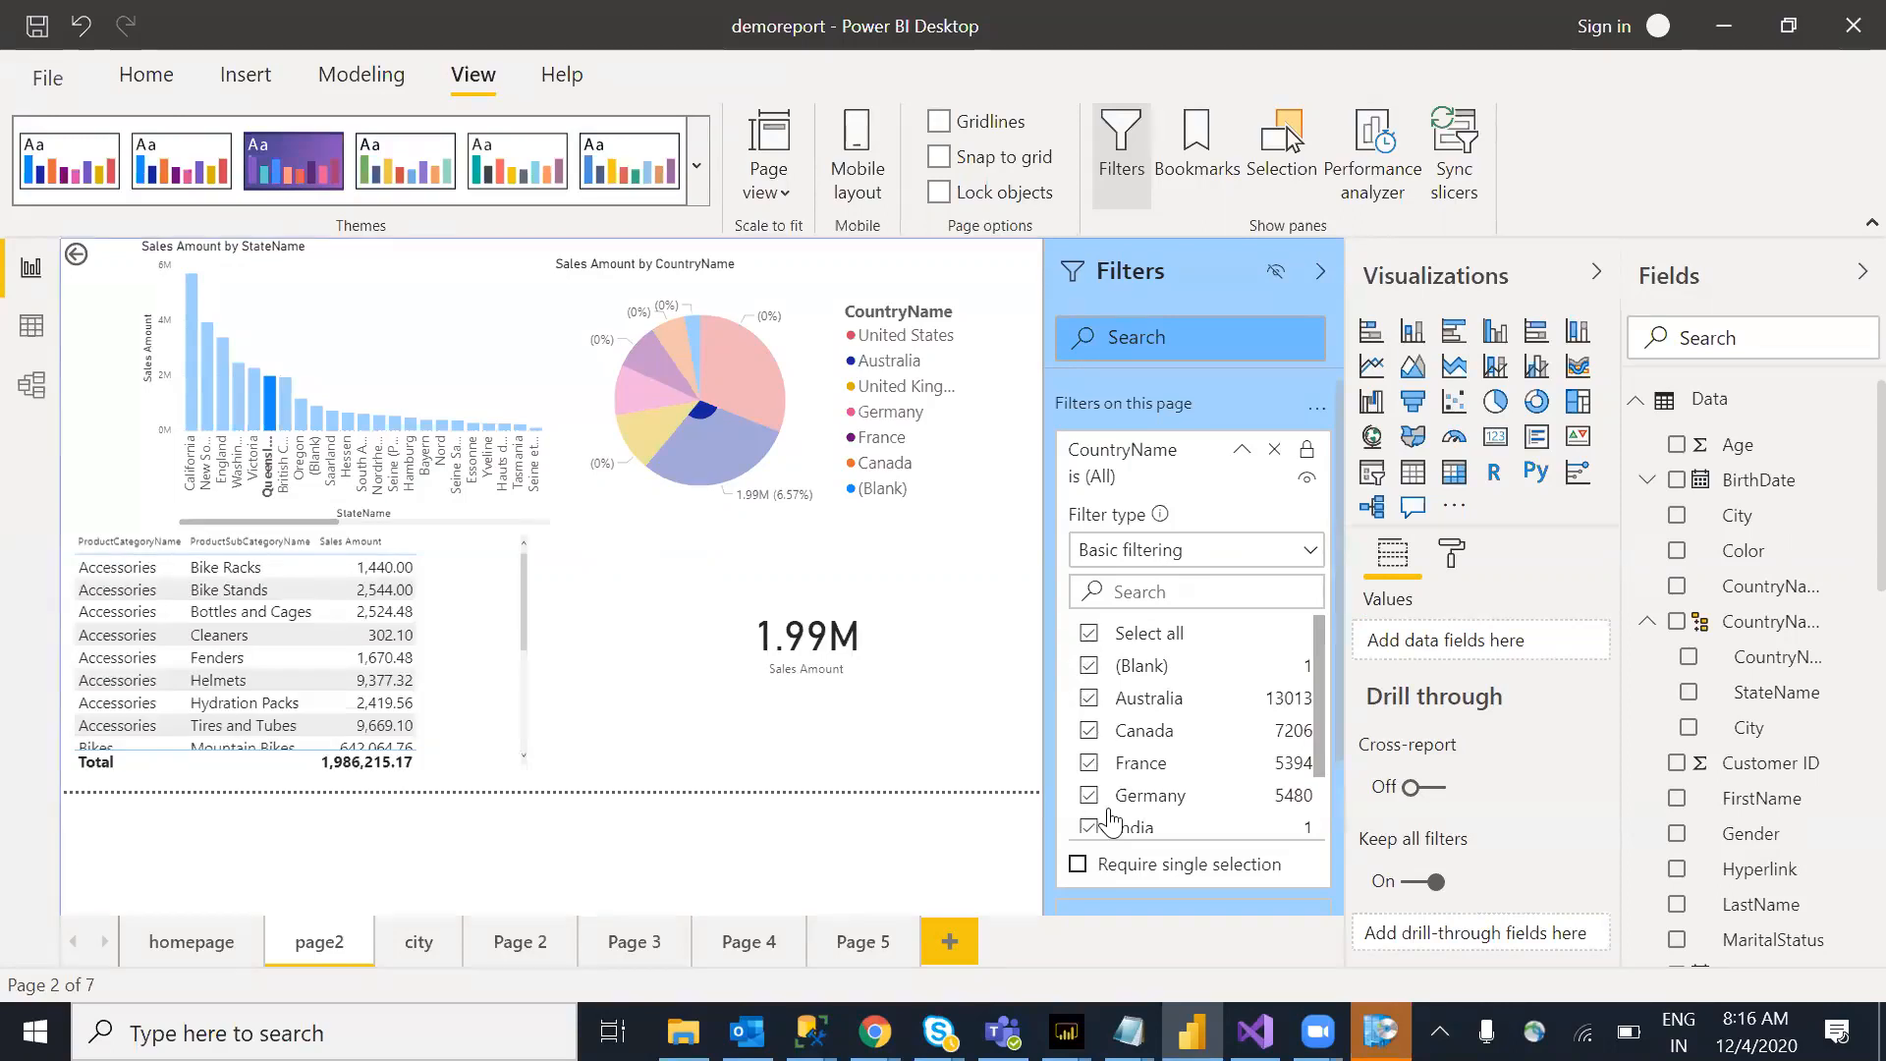
left_click(1243, 449)
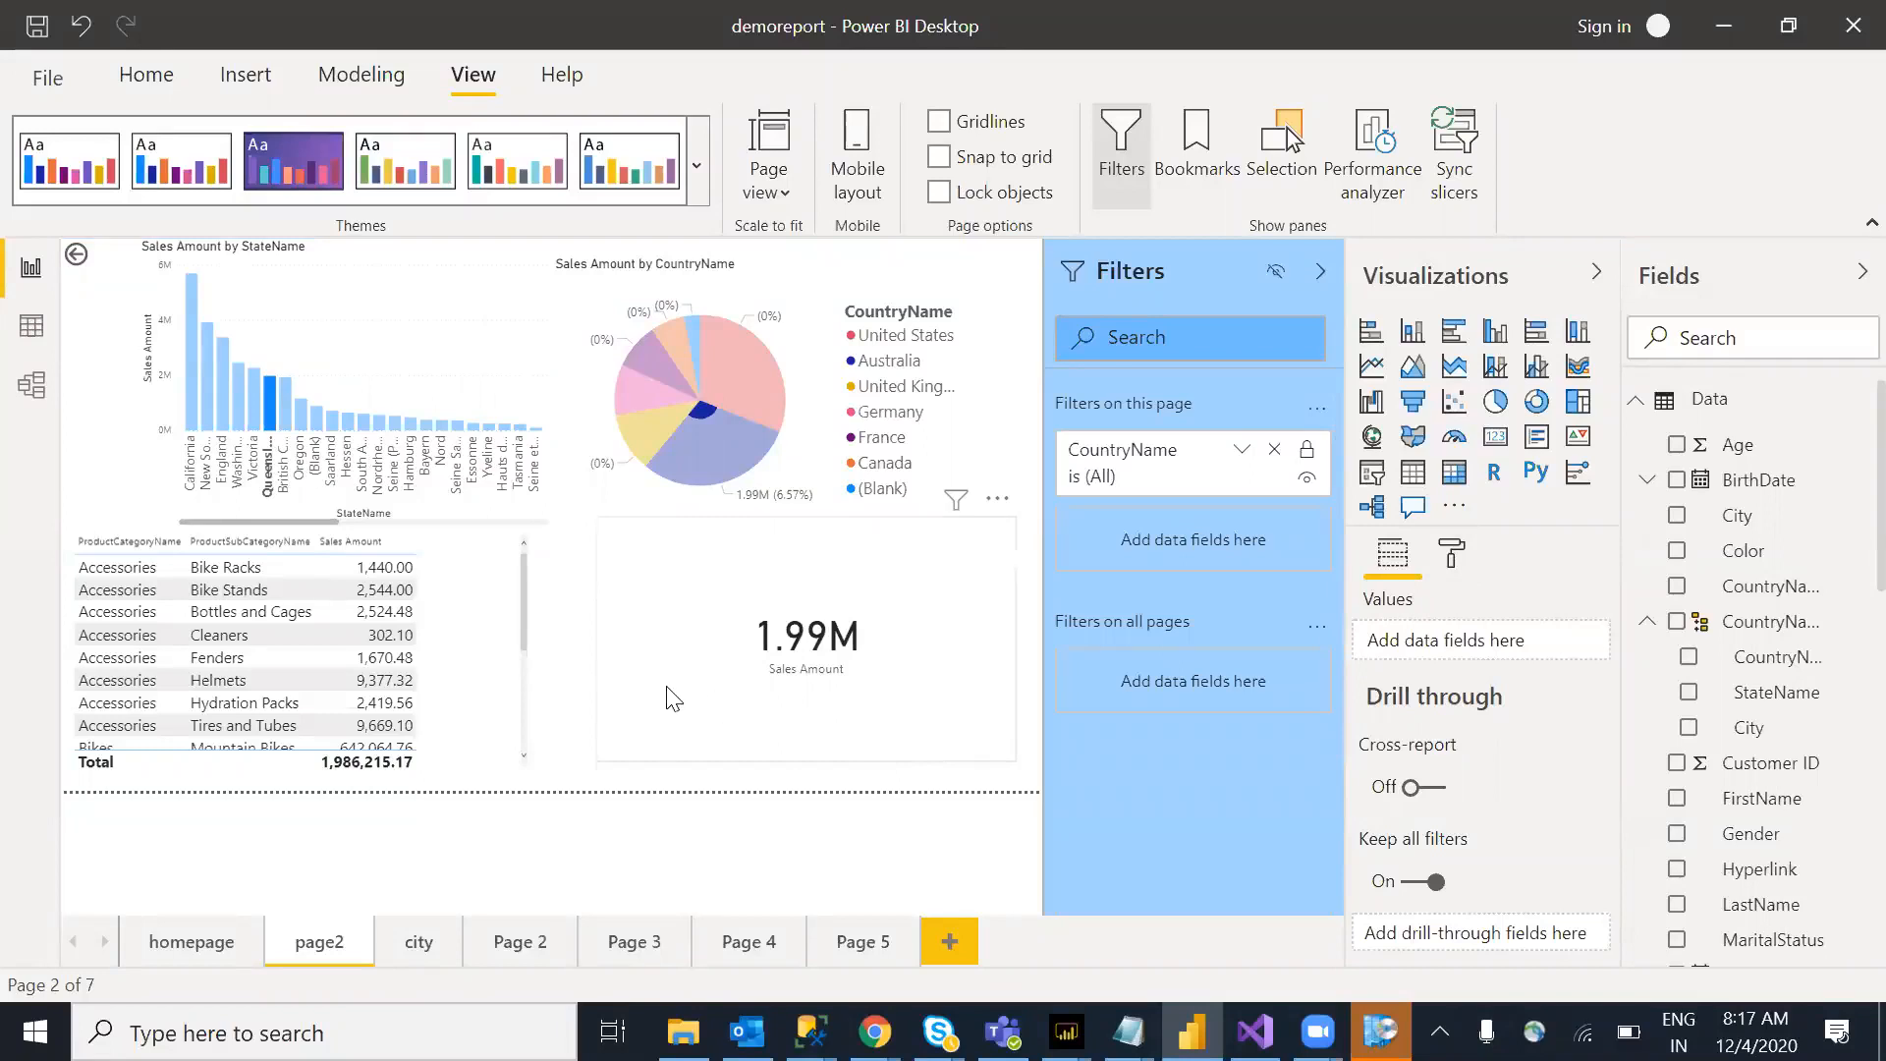
Step: Open the page's filter pane formatting down to the search settings, and search the CountryName filter values for "uni"
left_click(1452, 553)
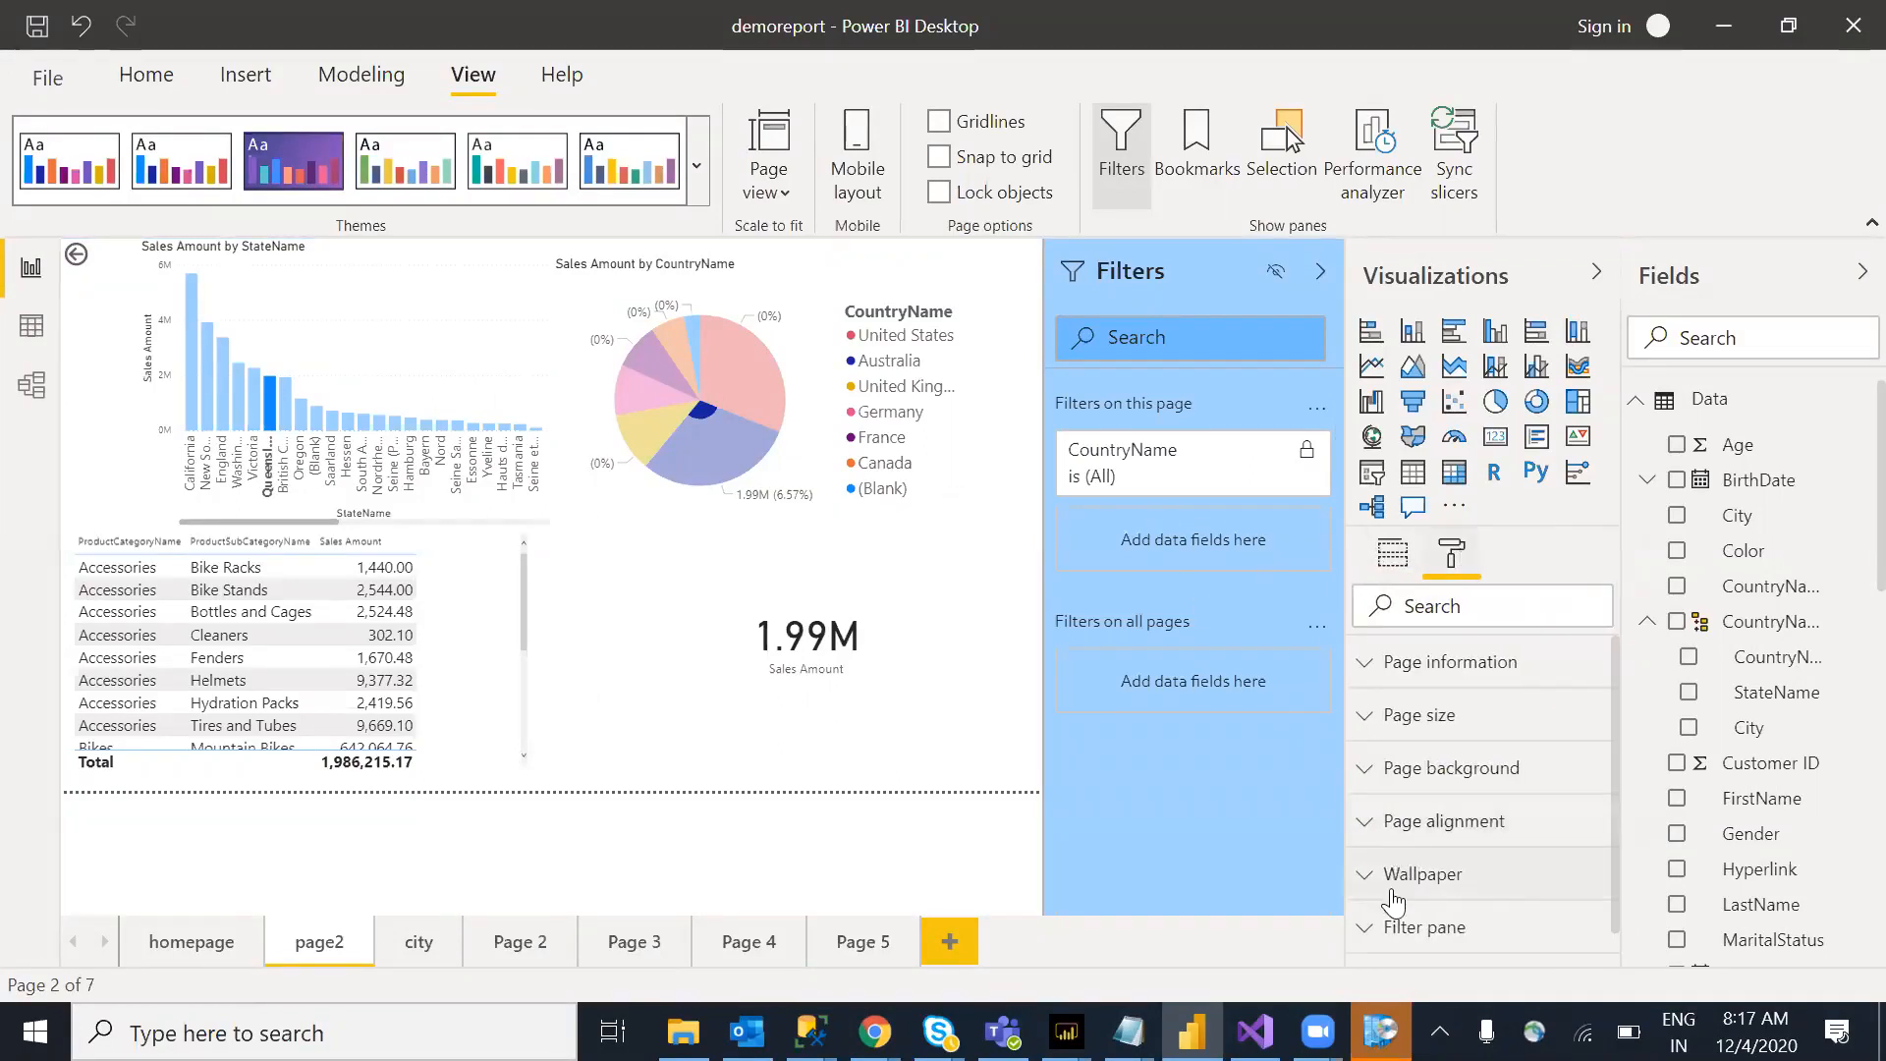
left_click(1588, 925)
left_click_drag(1615, 648, 1638, 903)
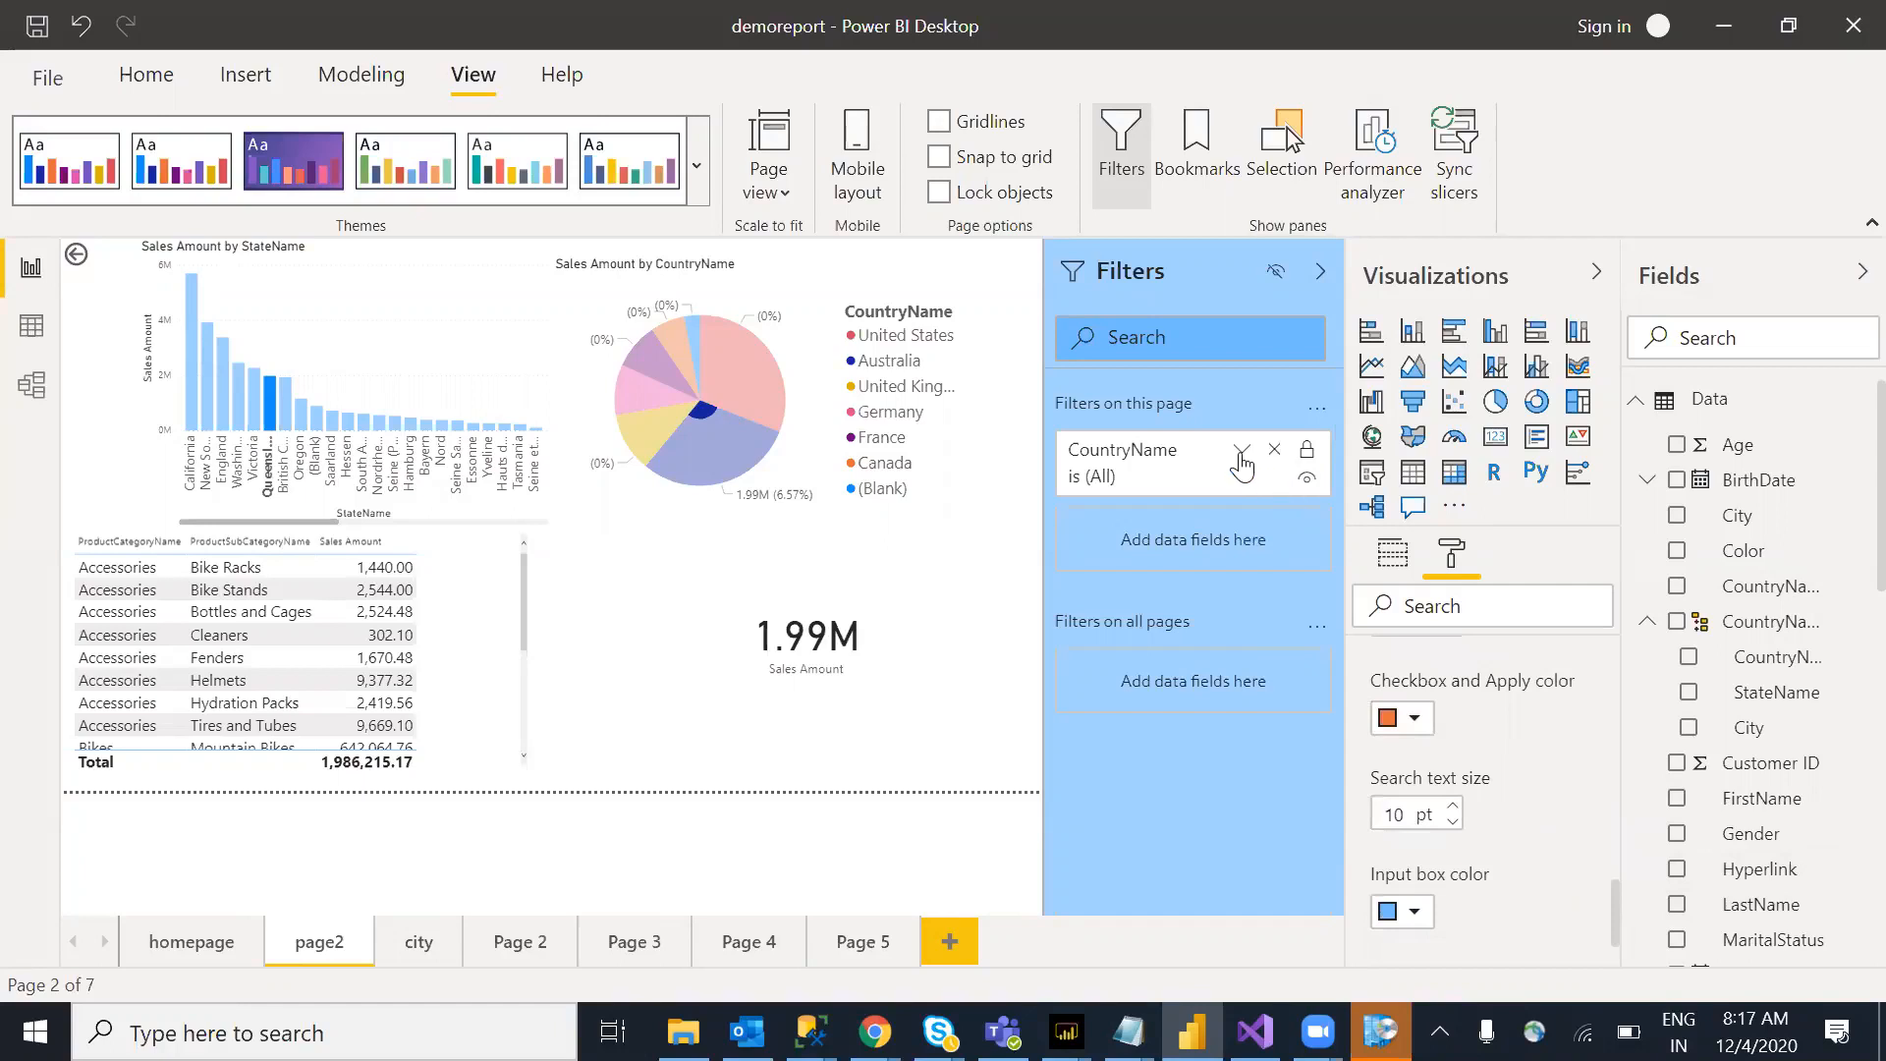
left_click(1242, 454)
type("st")
key("BackSpace")
key("BackSpace")
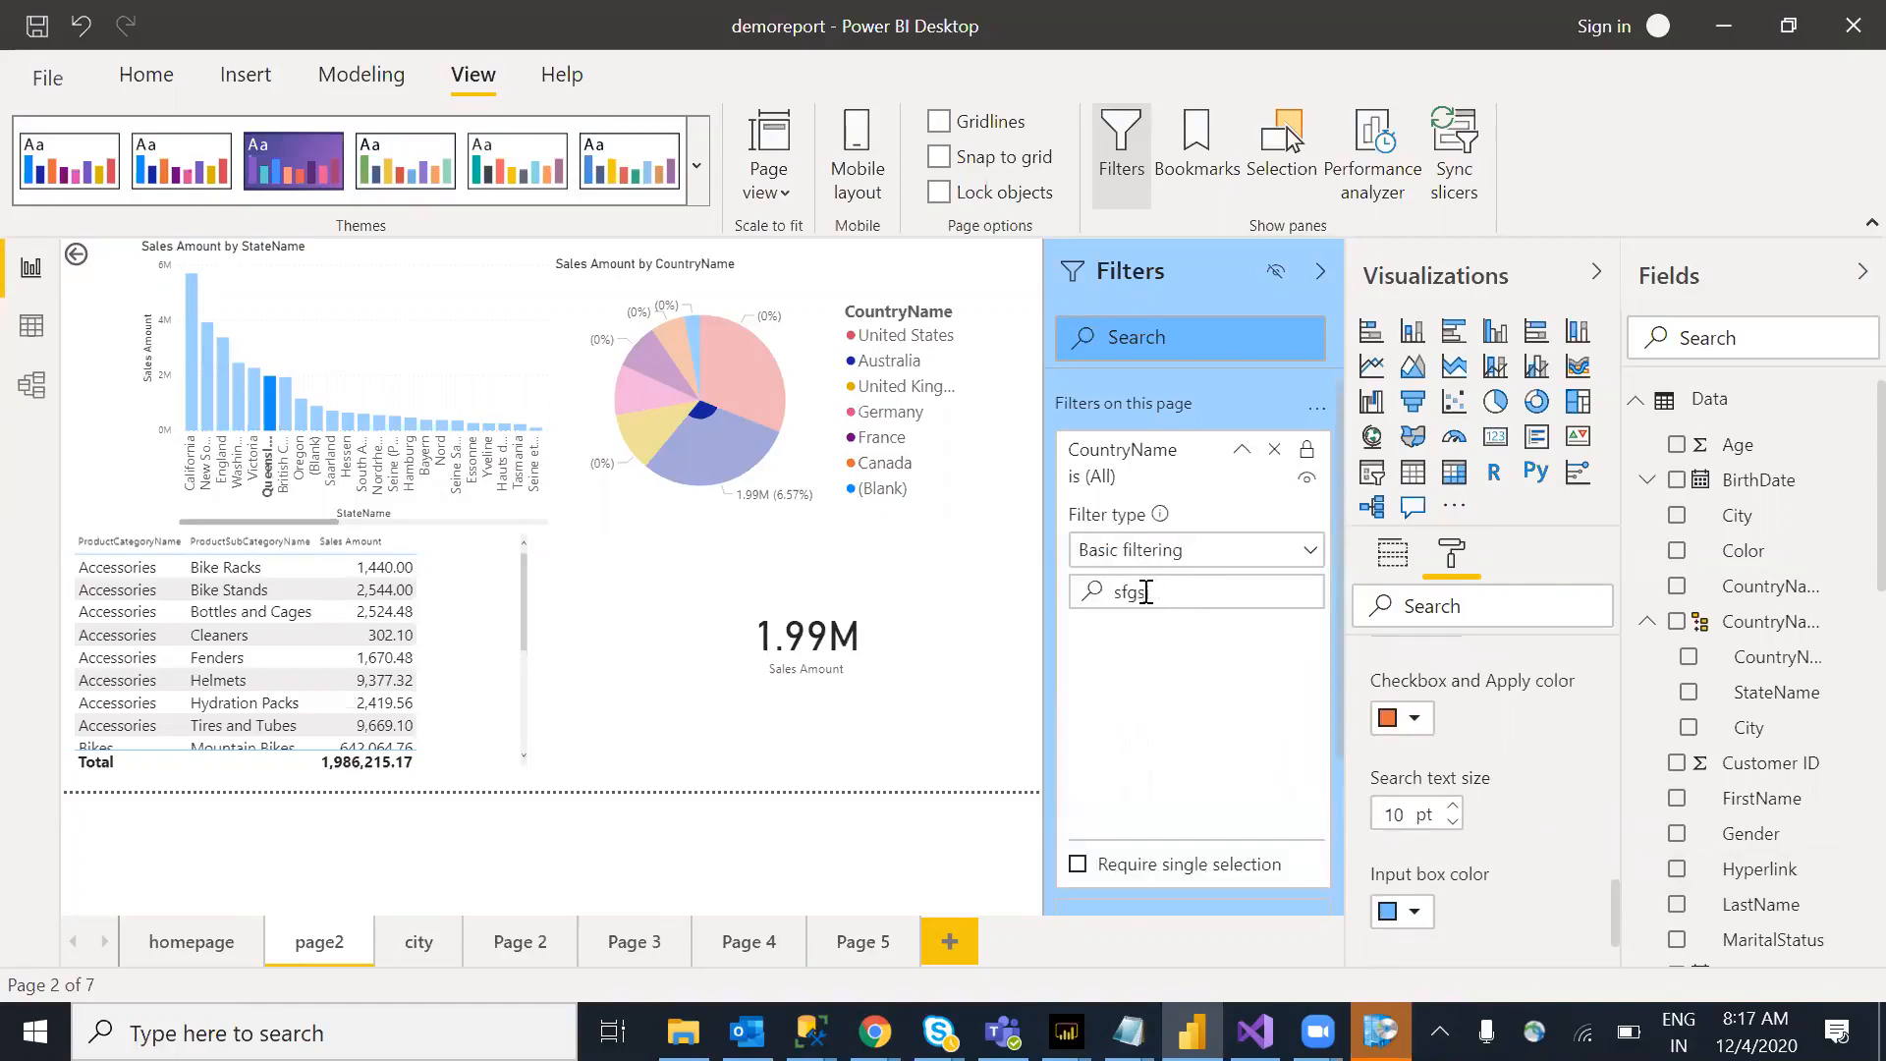
key("BackSpace")
type("un")
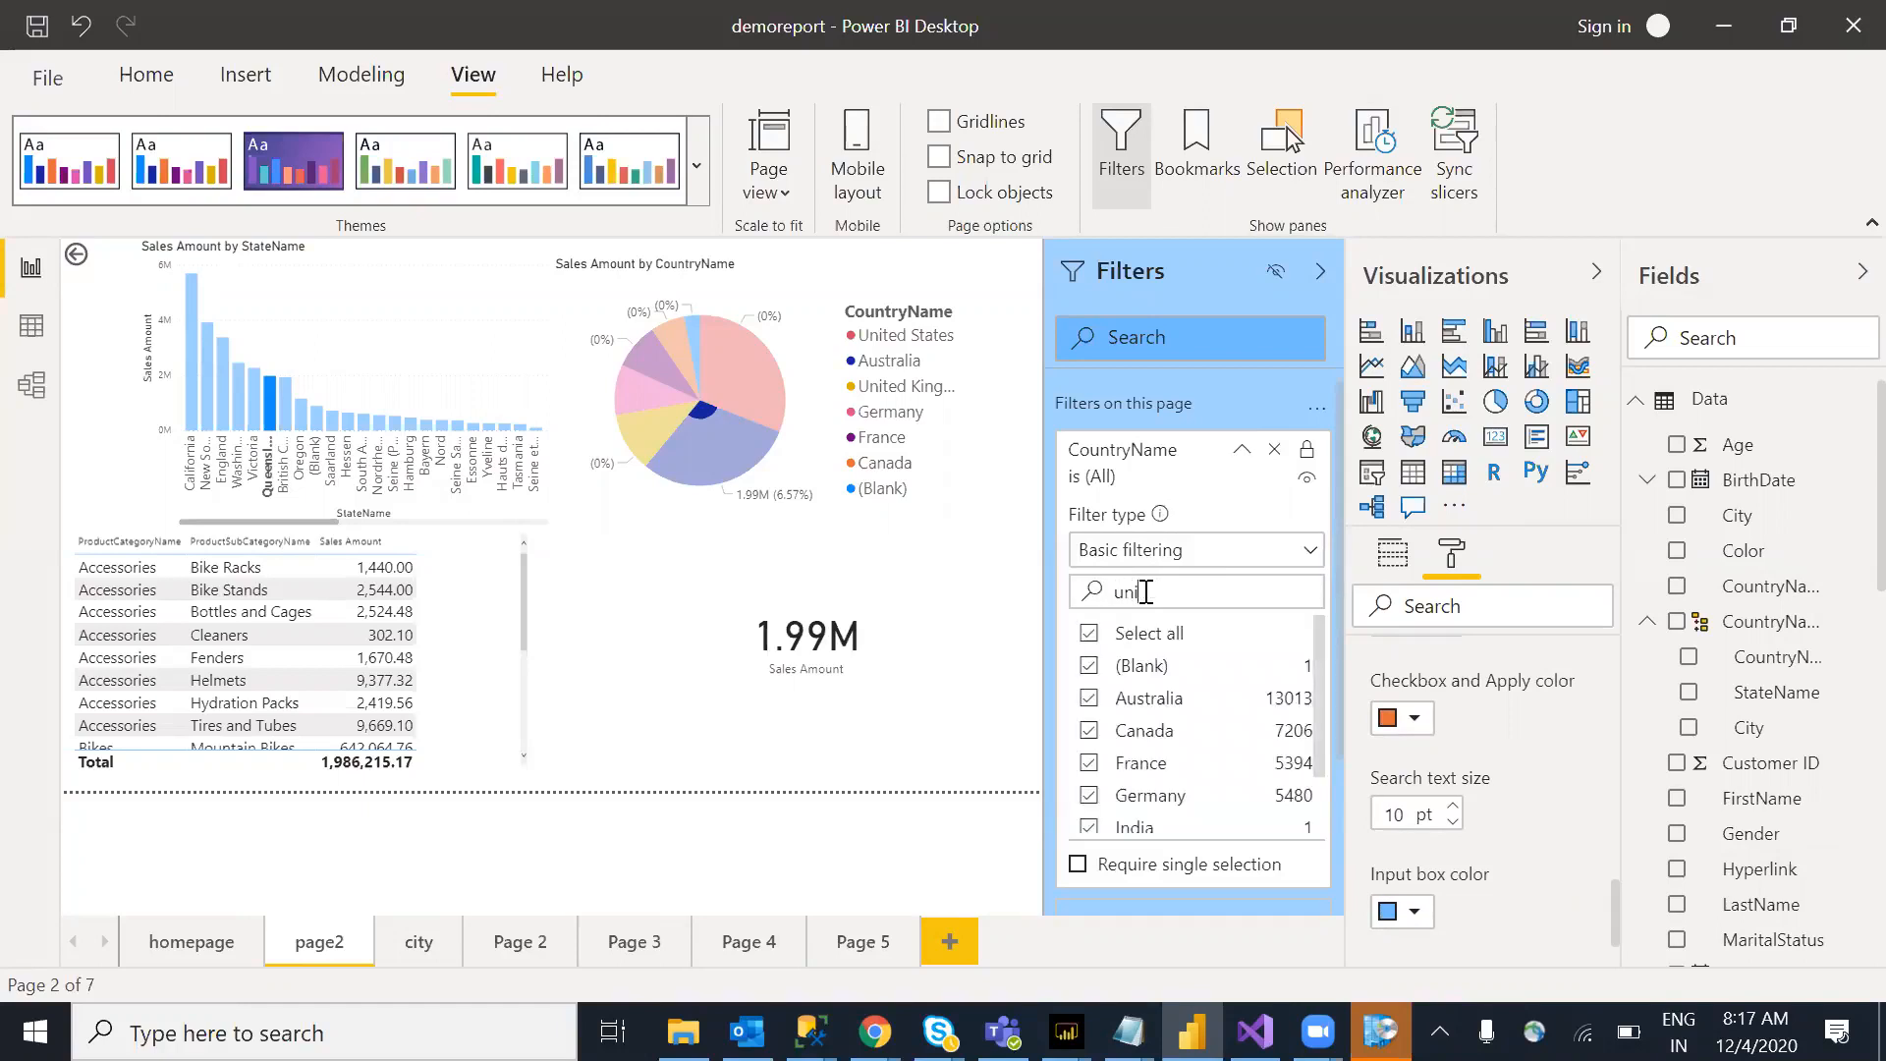
type("i")
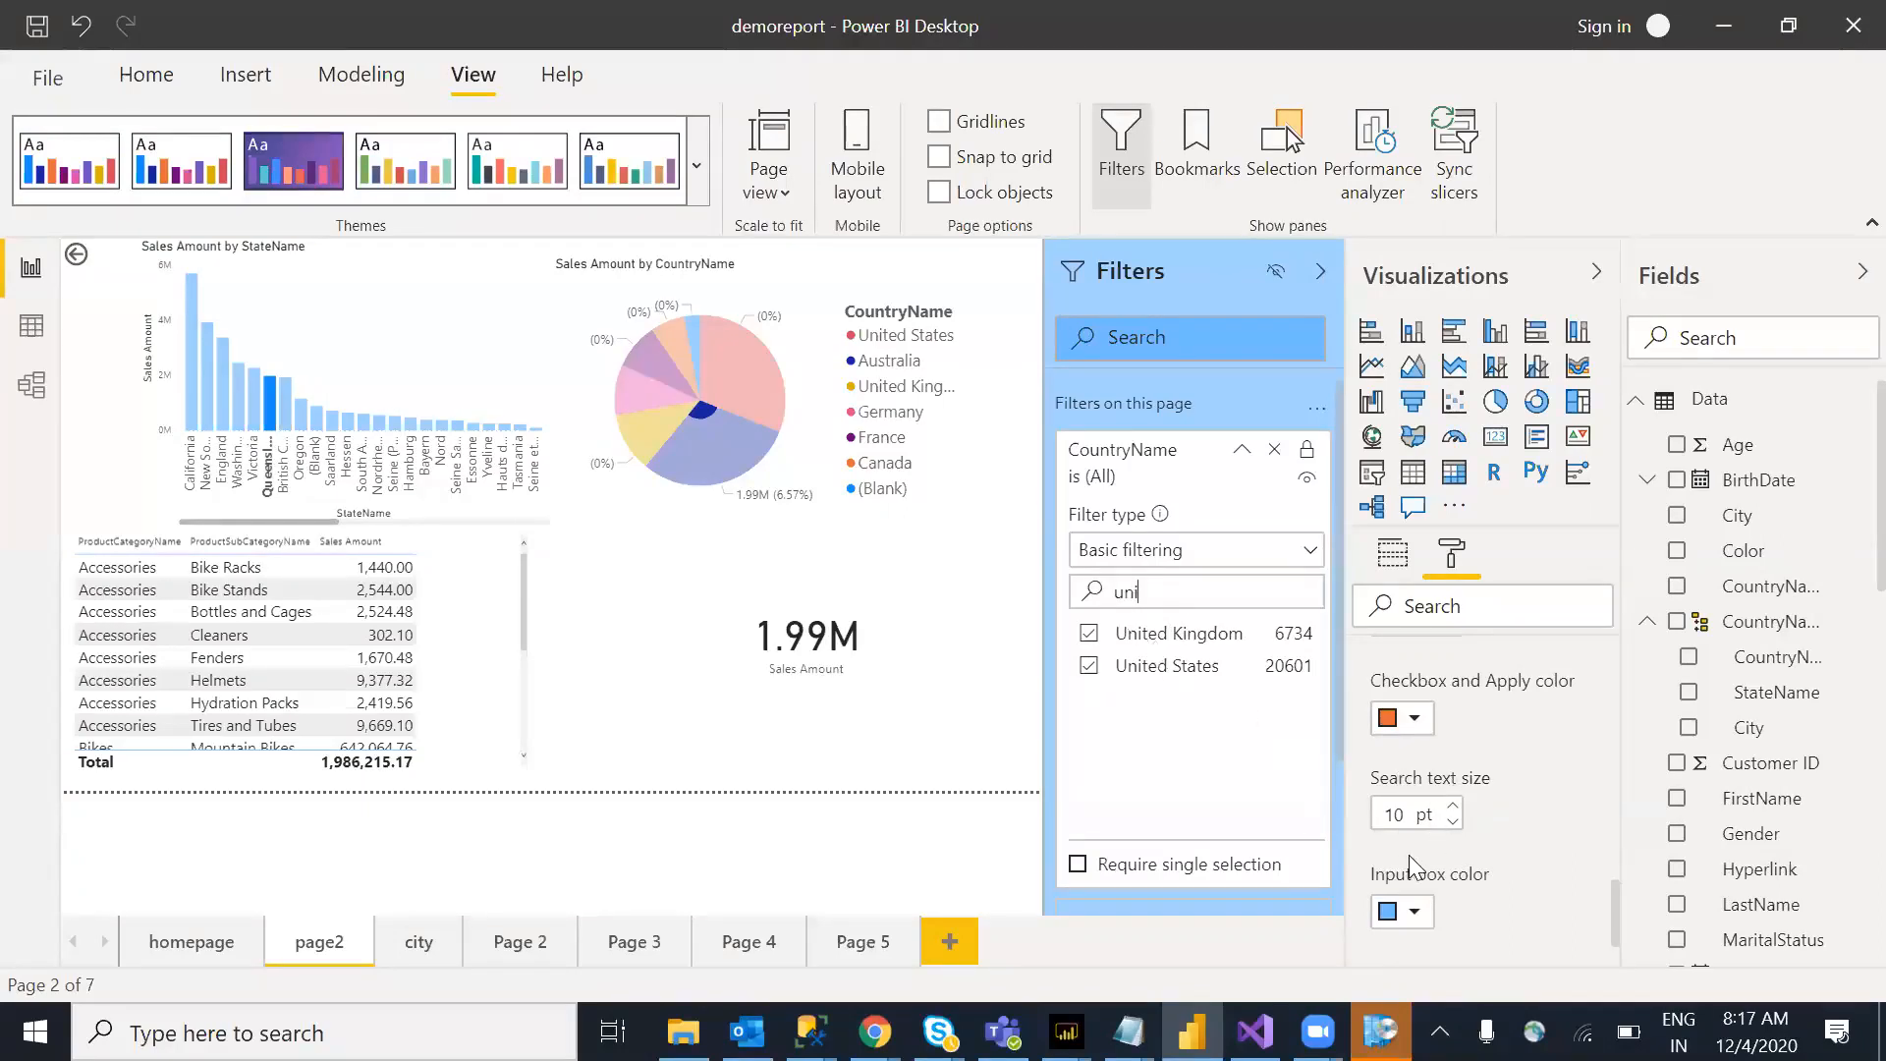
Step: Set the filter pane's search text size to 14 pt
left_click(1451, 808)
left_click(1451, 808)
left_click(1451, 807)
left_click(1451, 808)
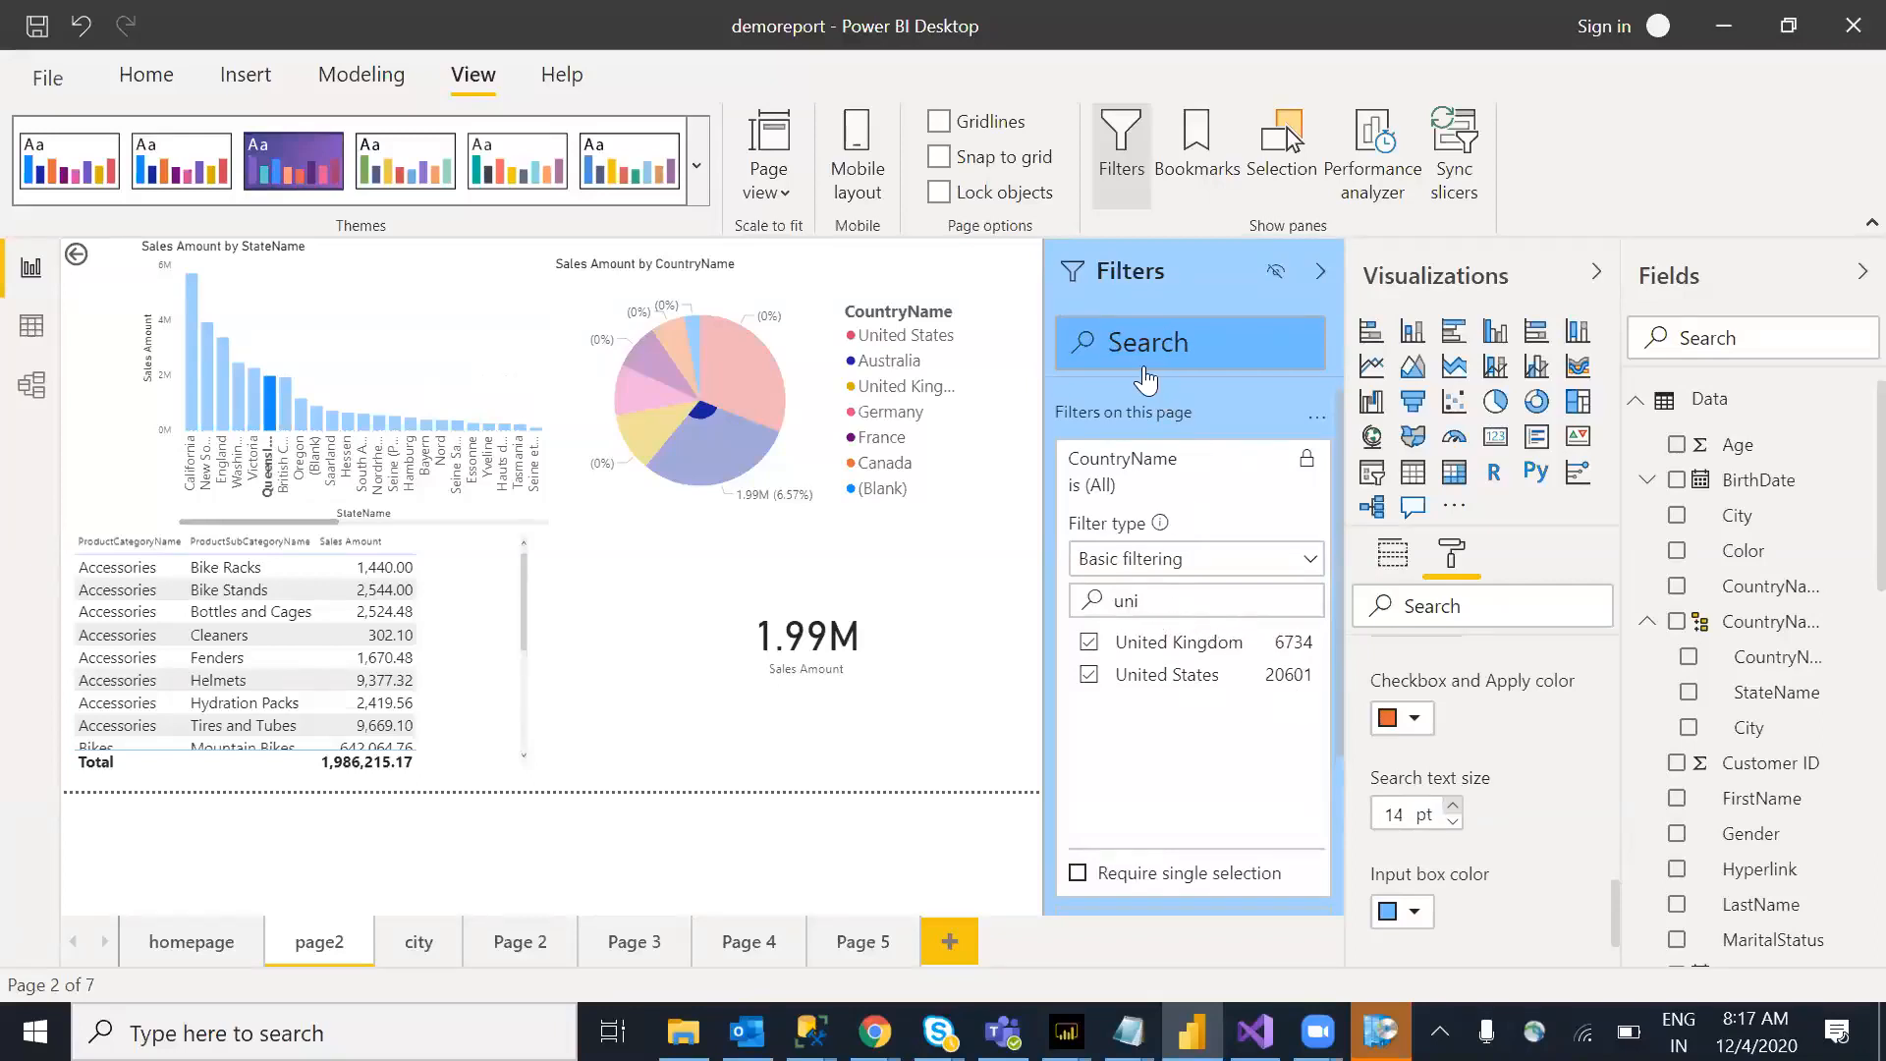
Step: Search the Filters pane for "cou", clear the search and collapse the CountryName filter card
left_click(1198, 342)
type("courbn")
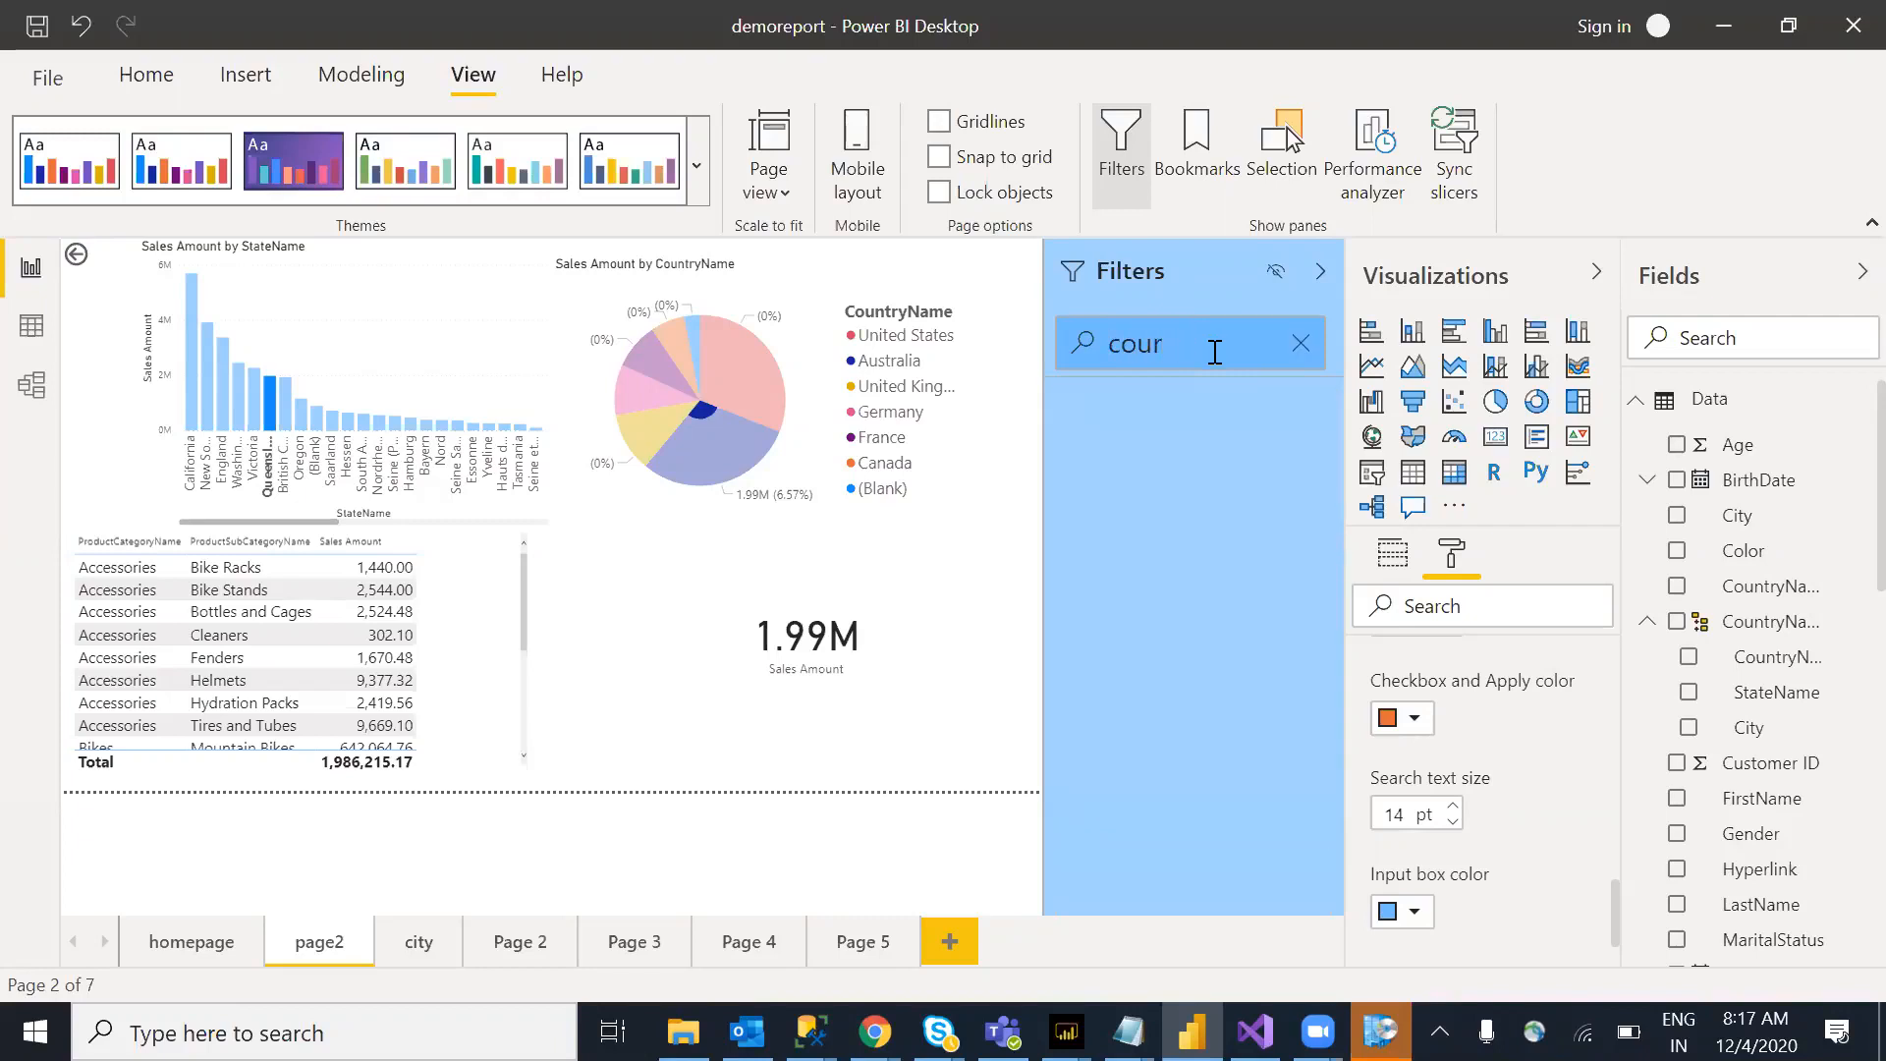
key("BackSpace")
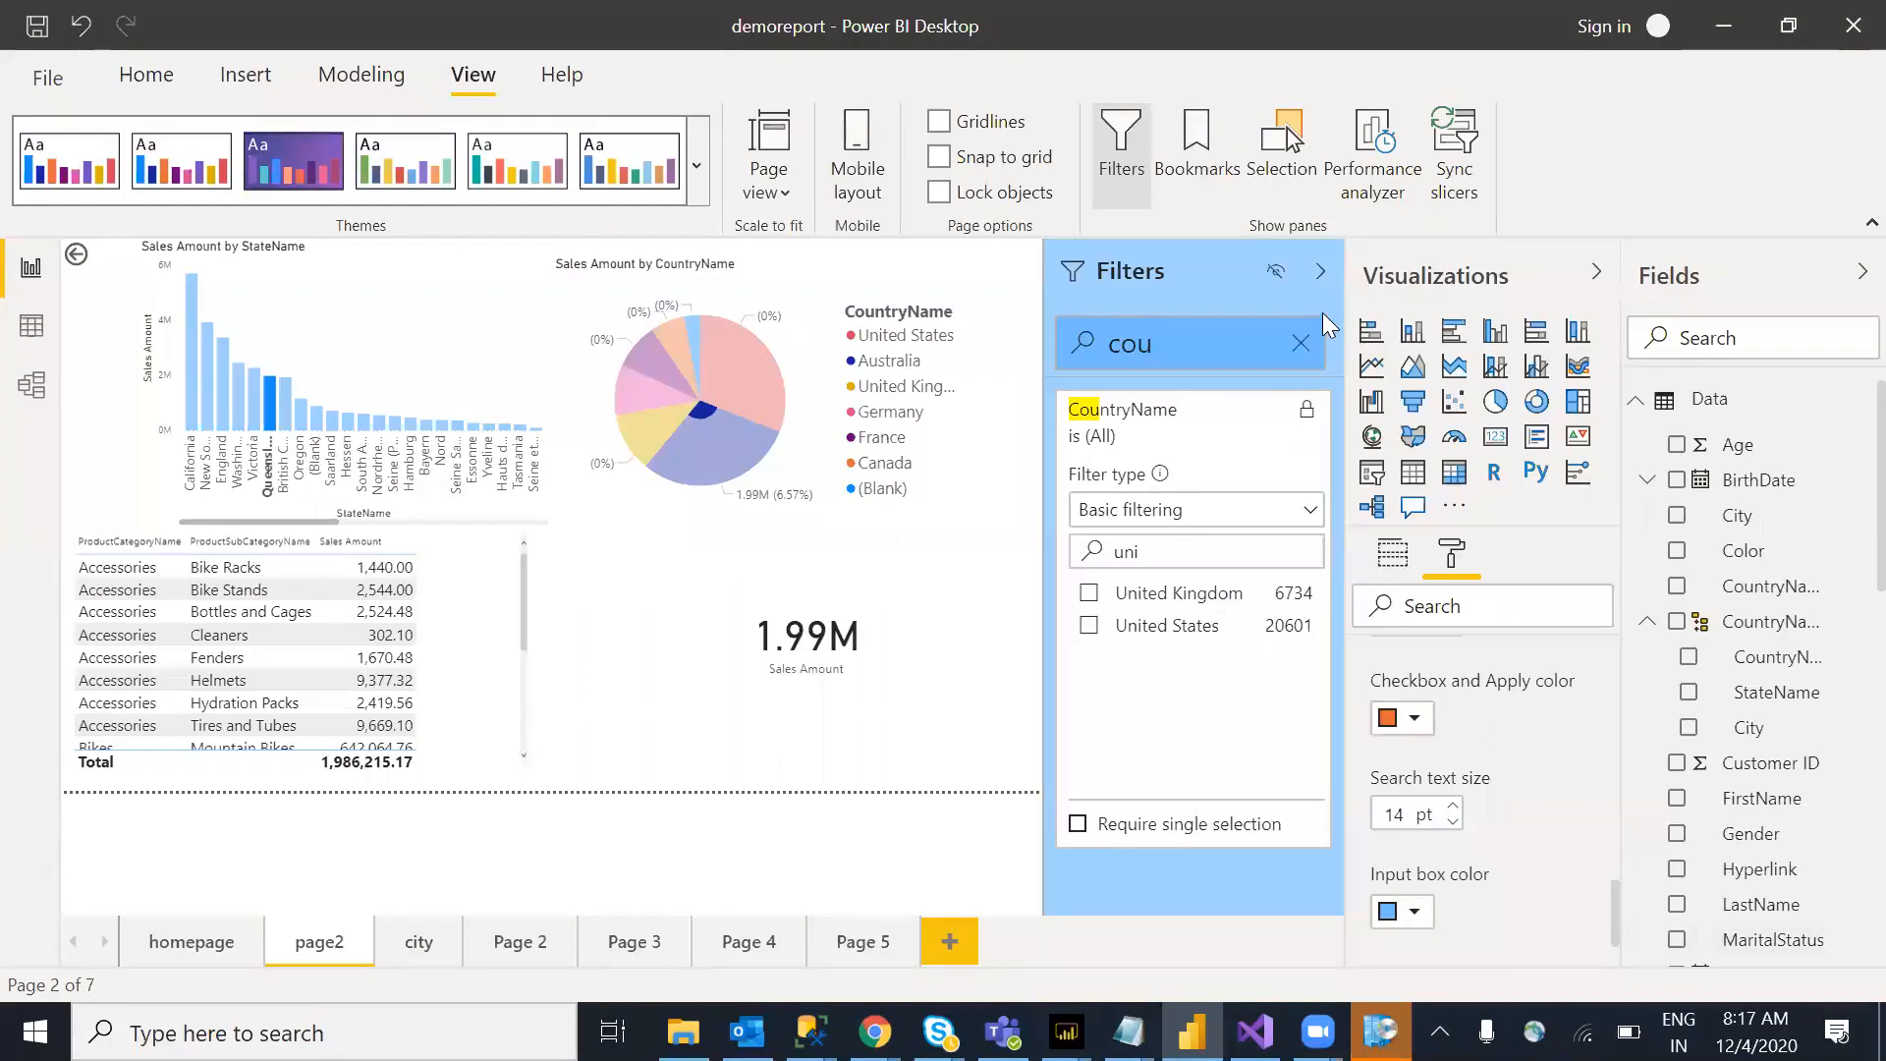
left_click(1302, 346)
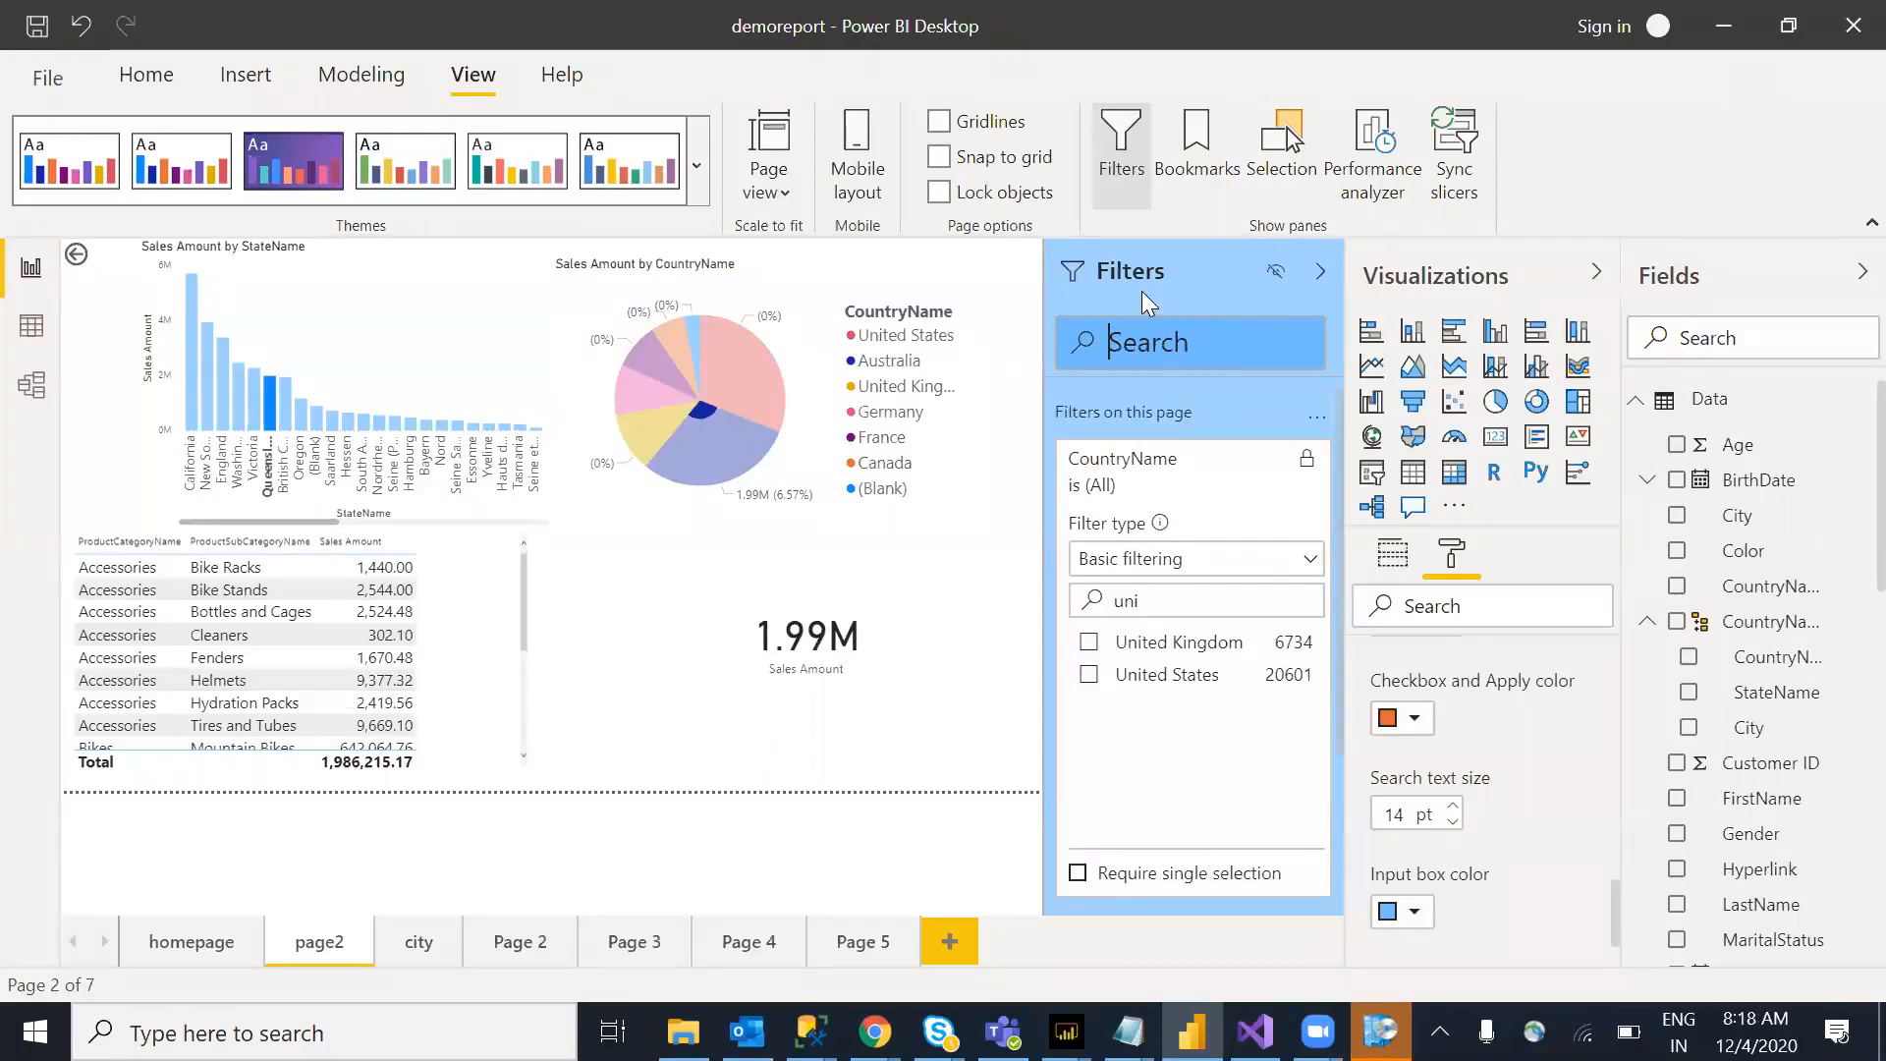
left_click(1241, 459)
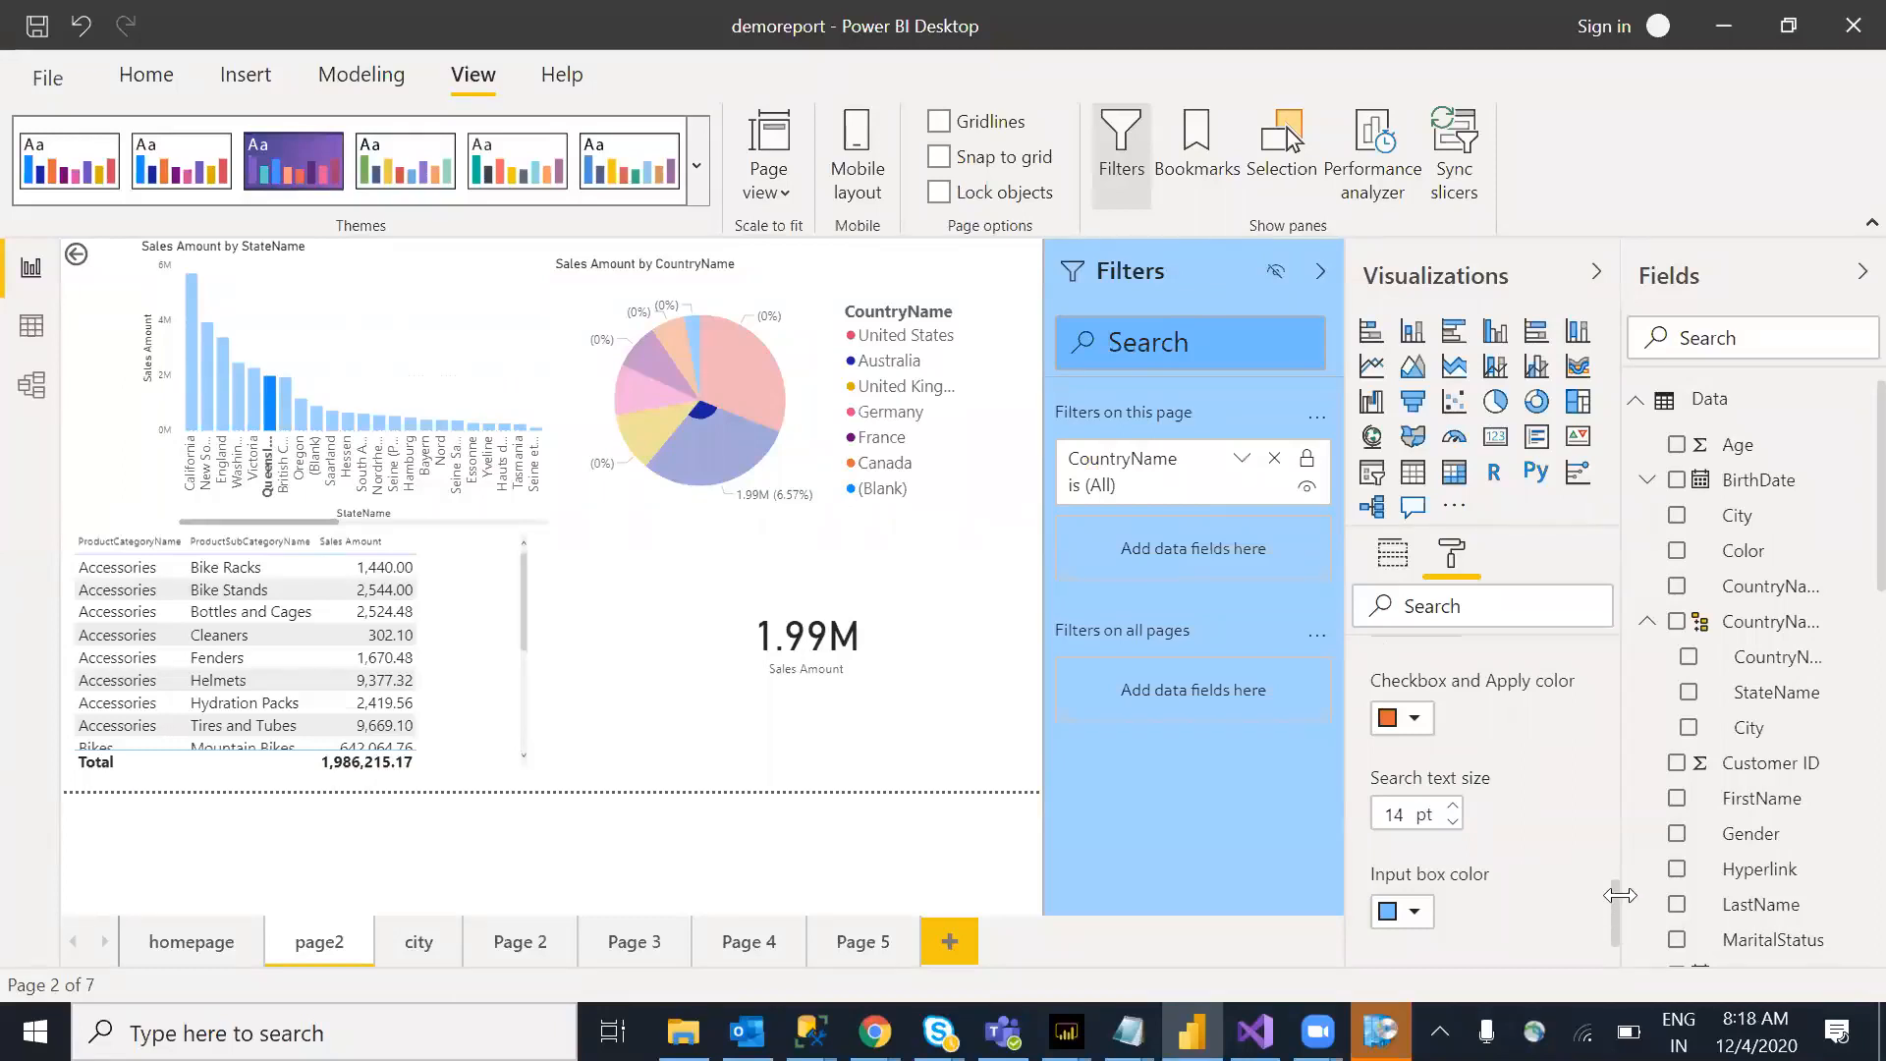
Step: Close the filter pane formatting settings and examine the filter cards' type, background color and transparency settings
mouse_move(1613, 902)
left_mouse_down()
mouse_move(1615, 937)
mouse_move(1617, 882)
left_mouse_up()
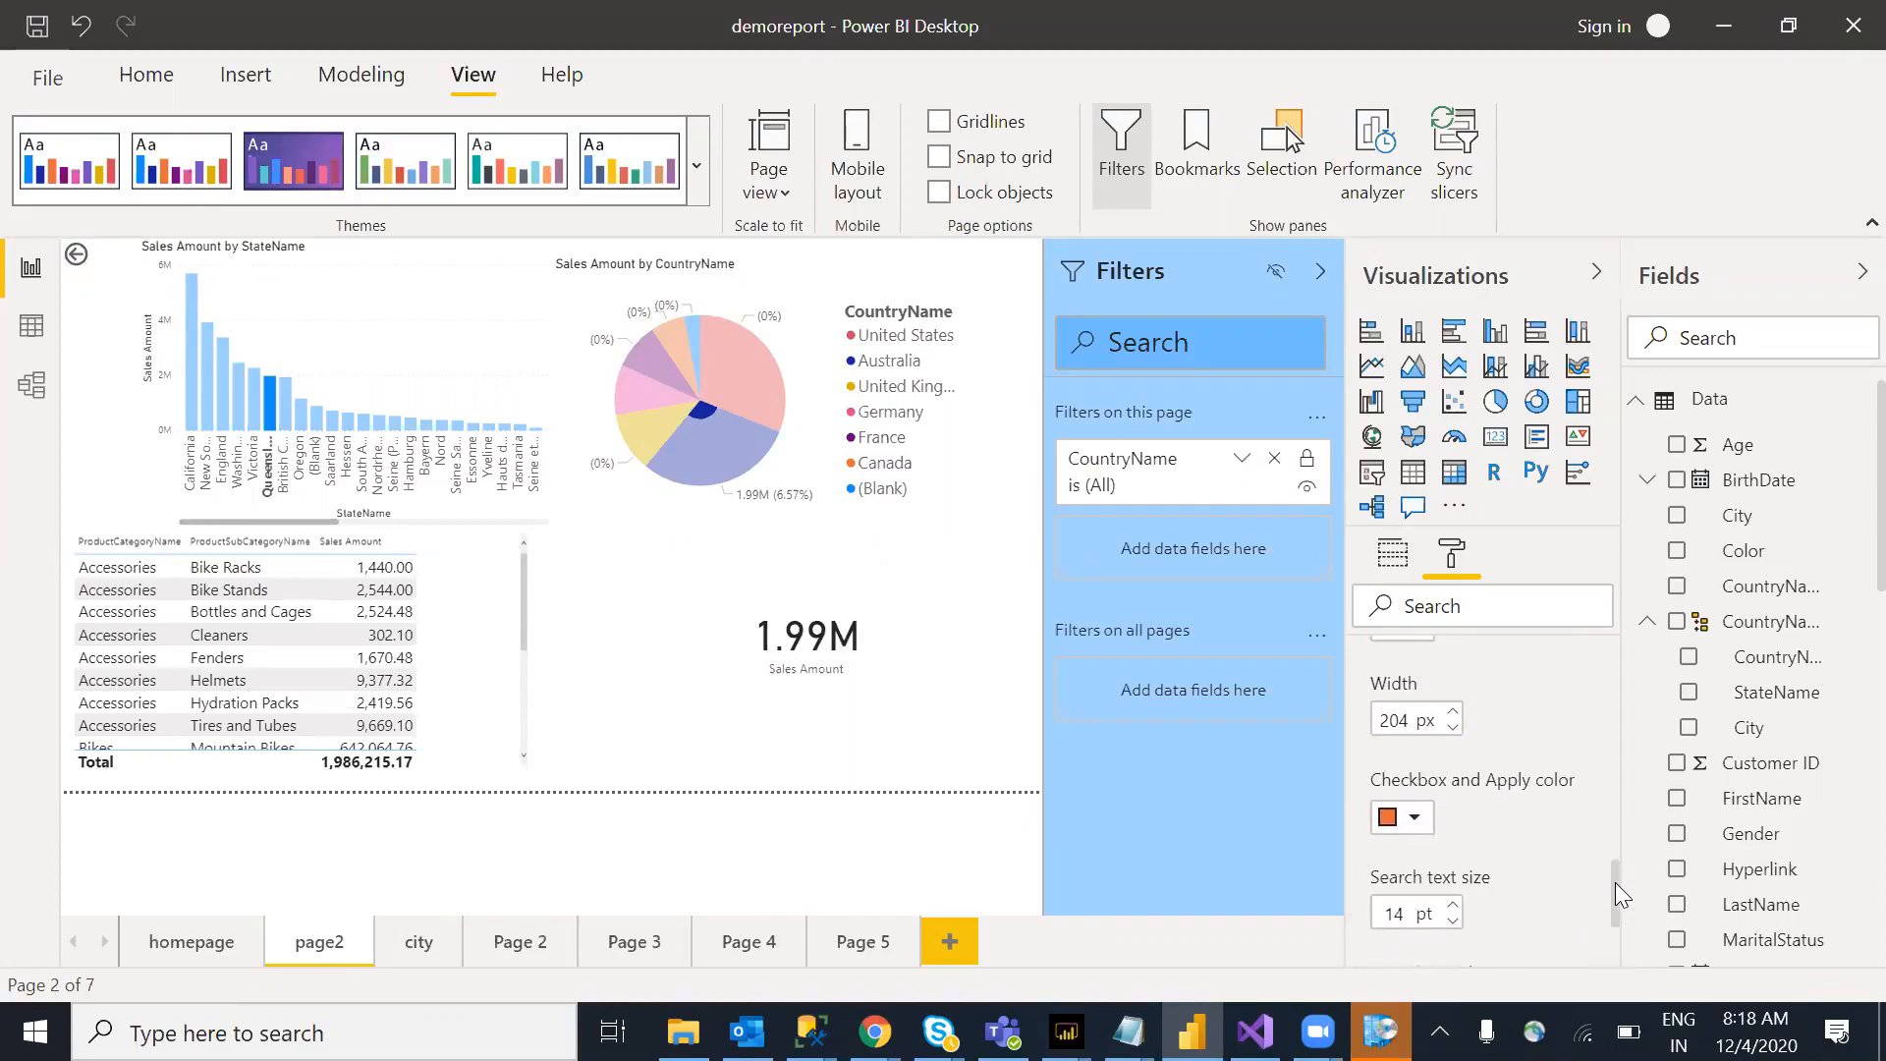
left_click_drag(1615, 883, 1615, 692)
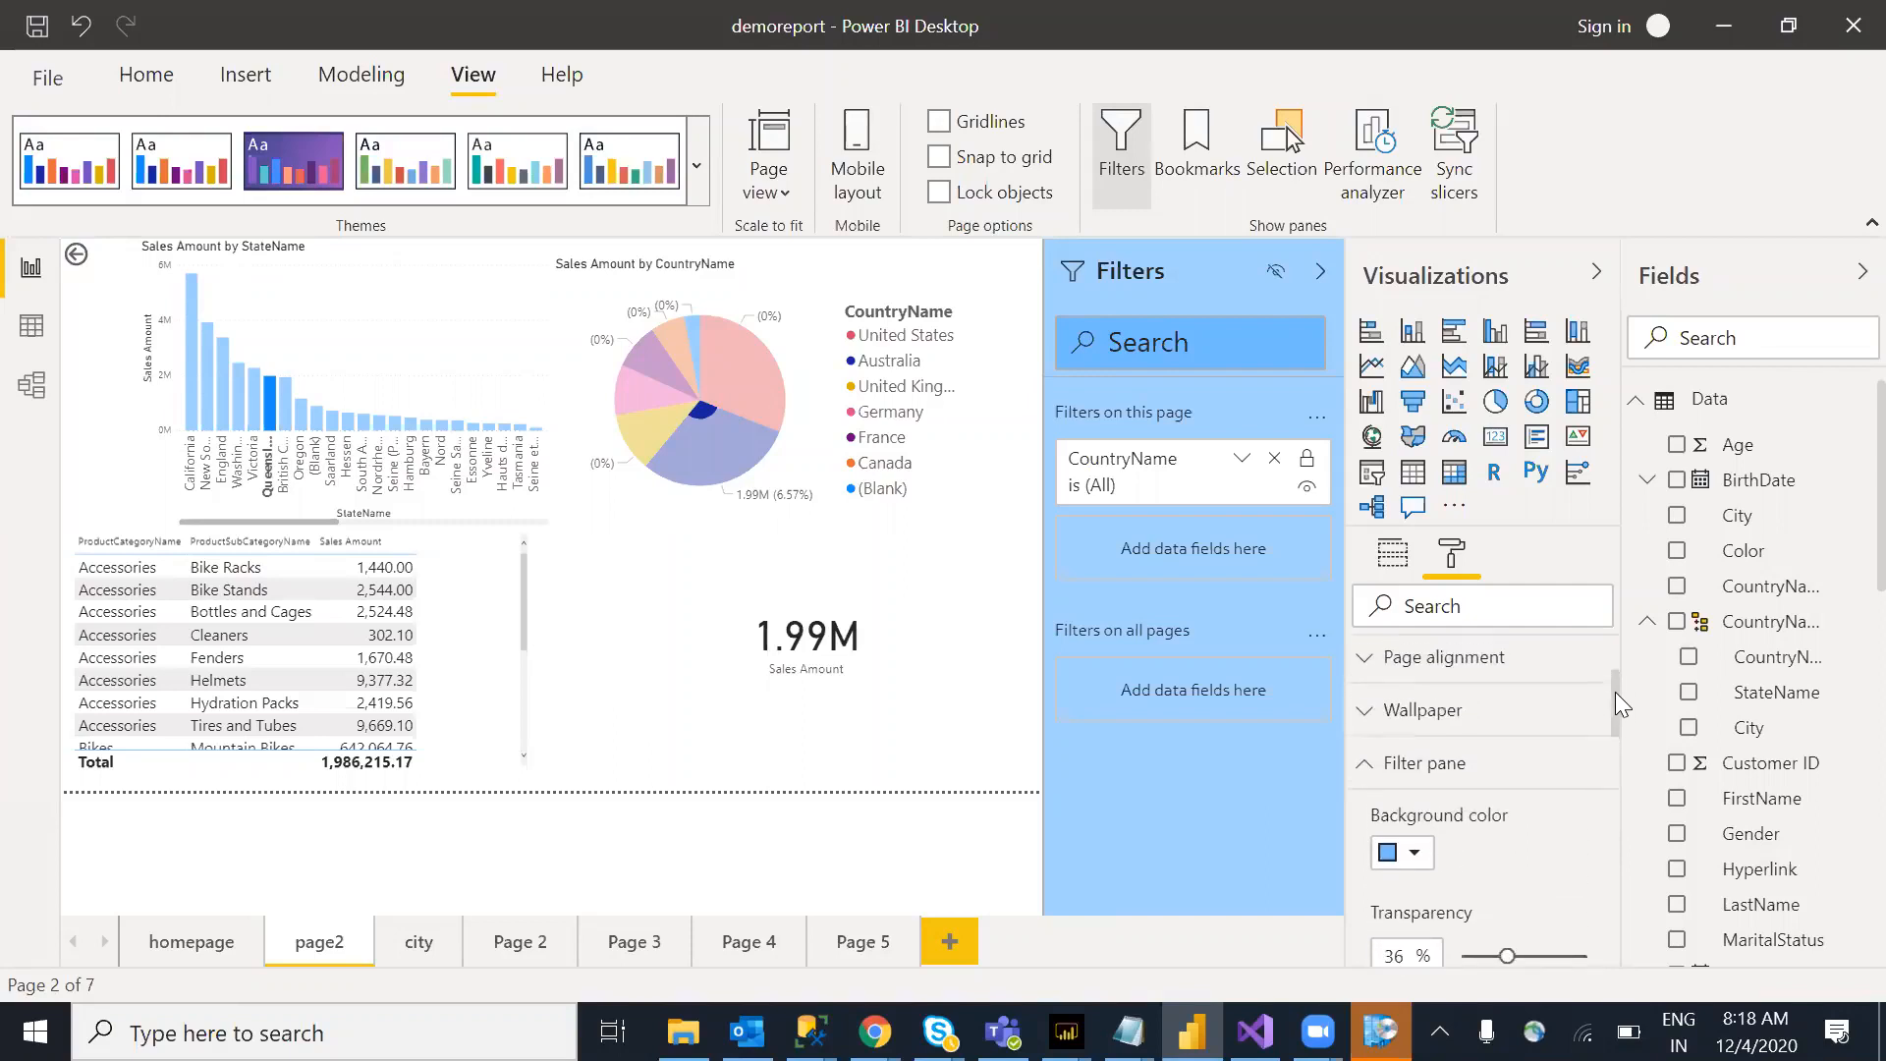
left_click(1377, 774)
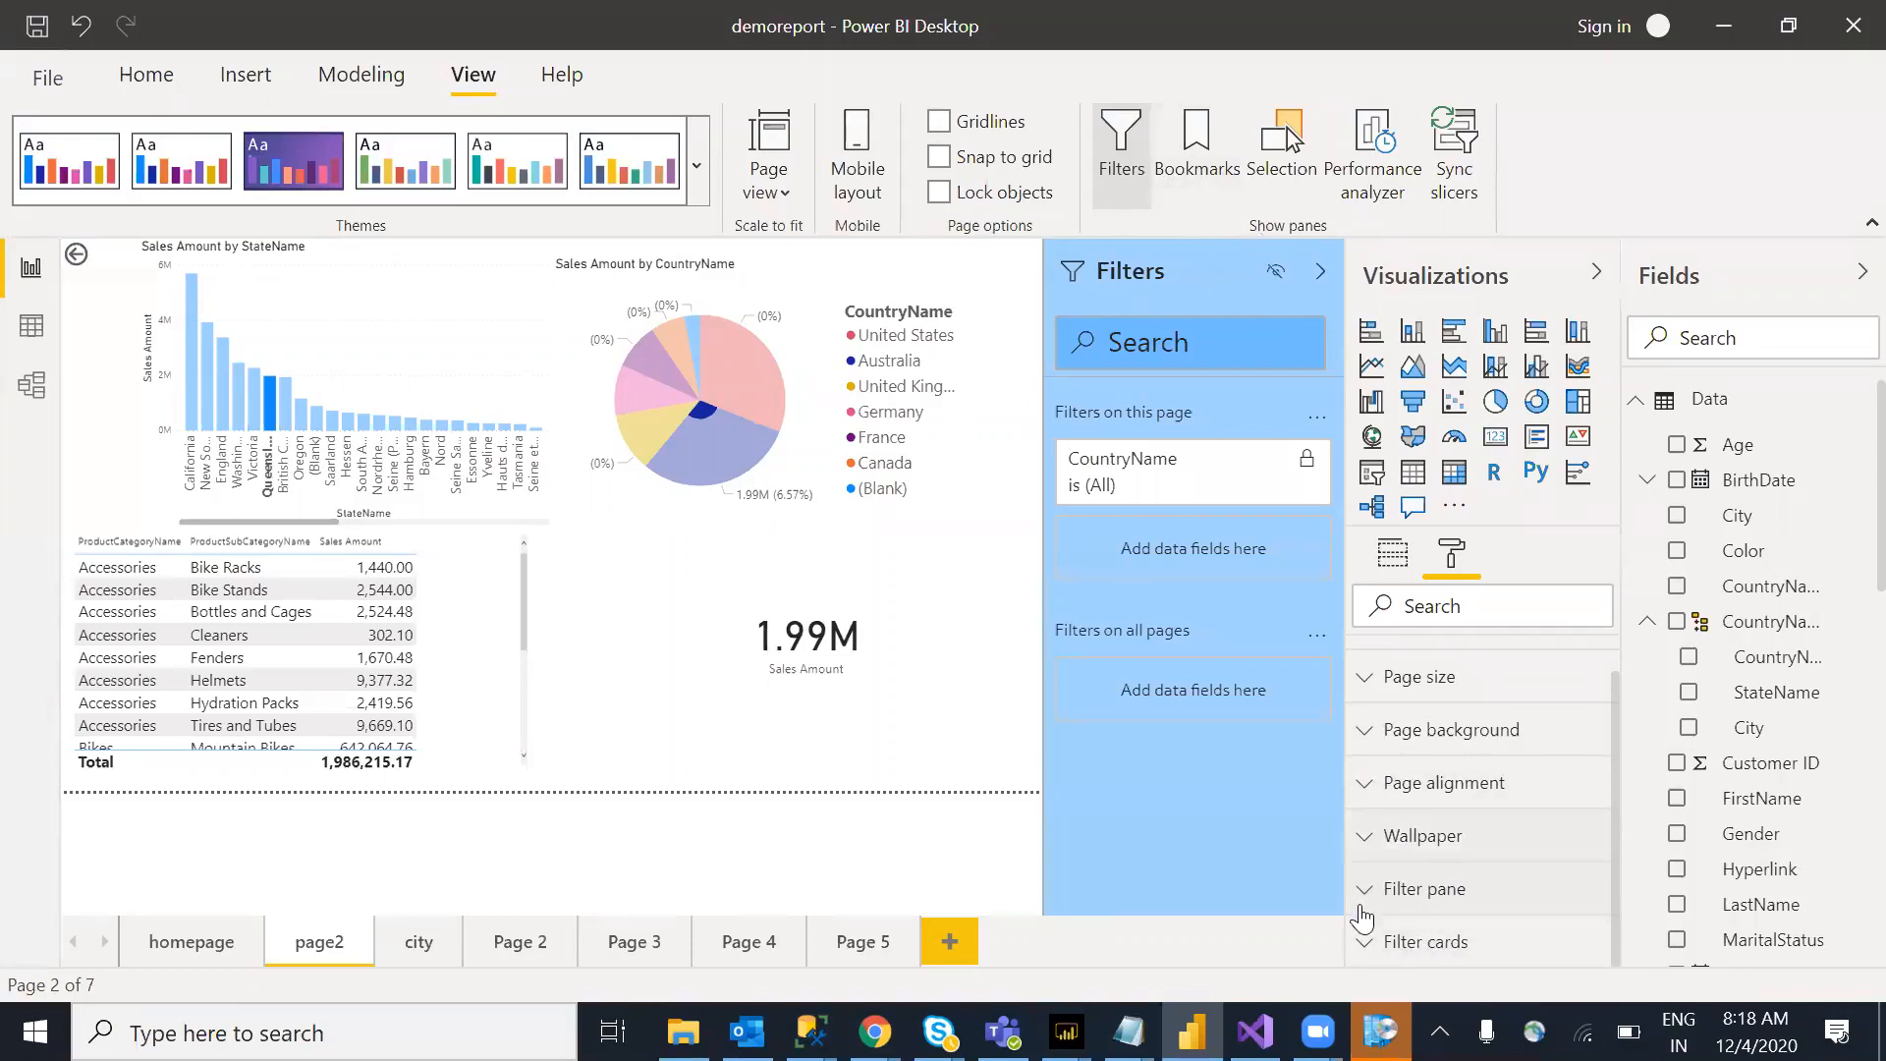
left_click(1379, 943)
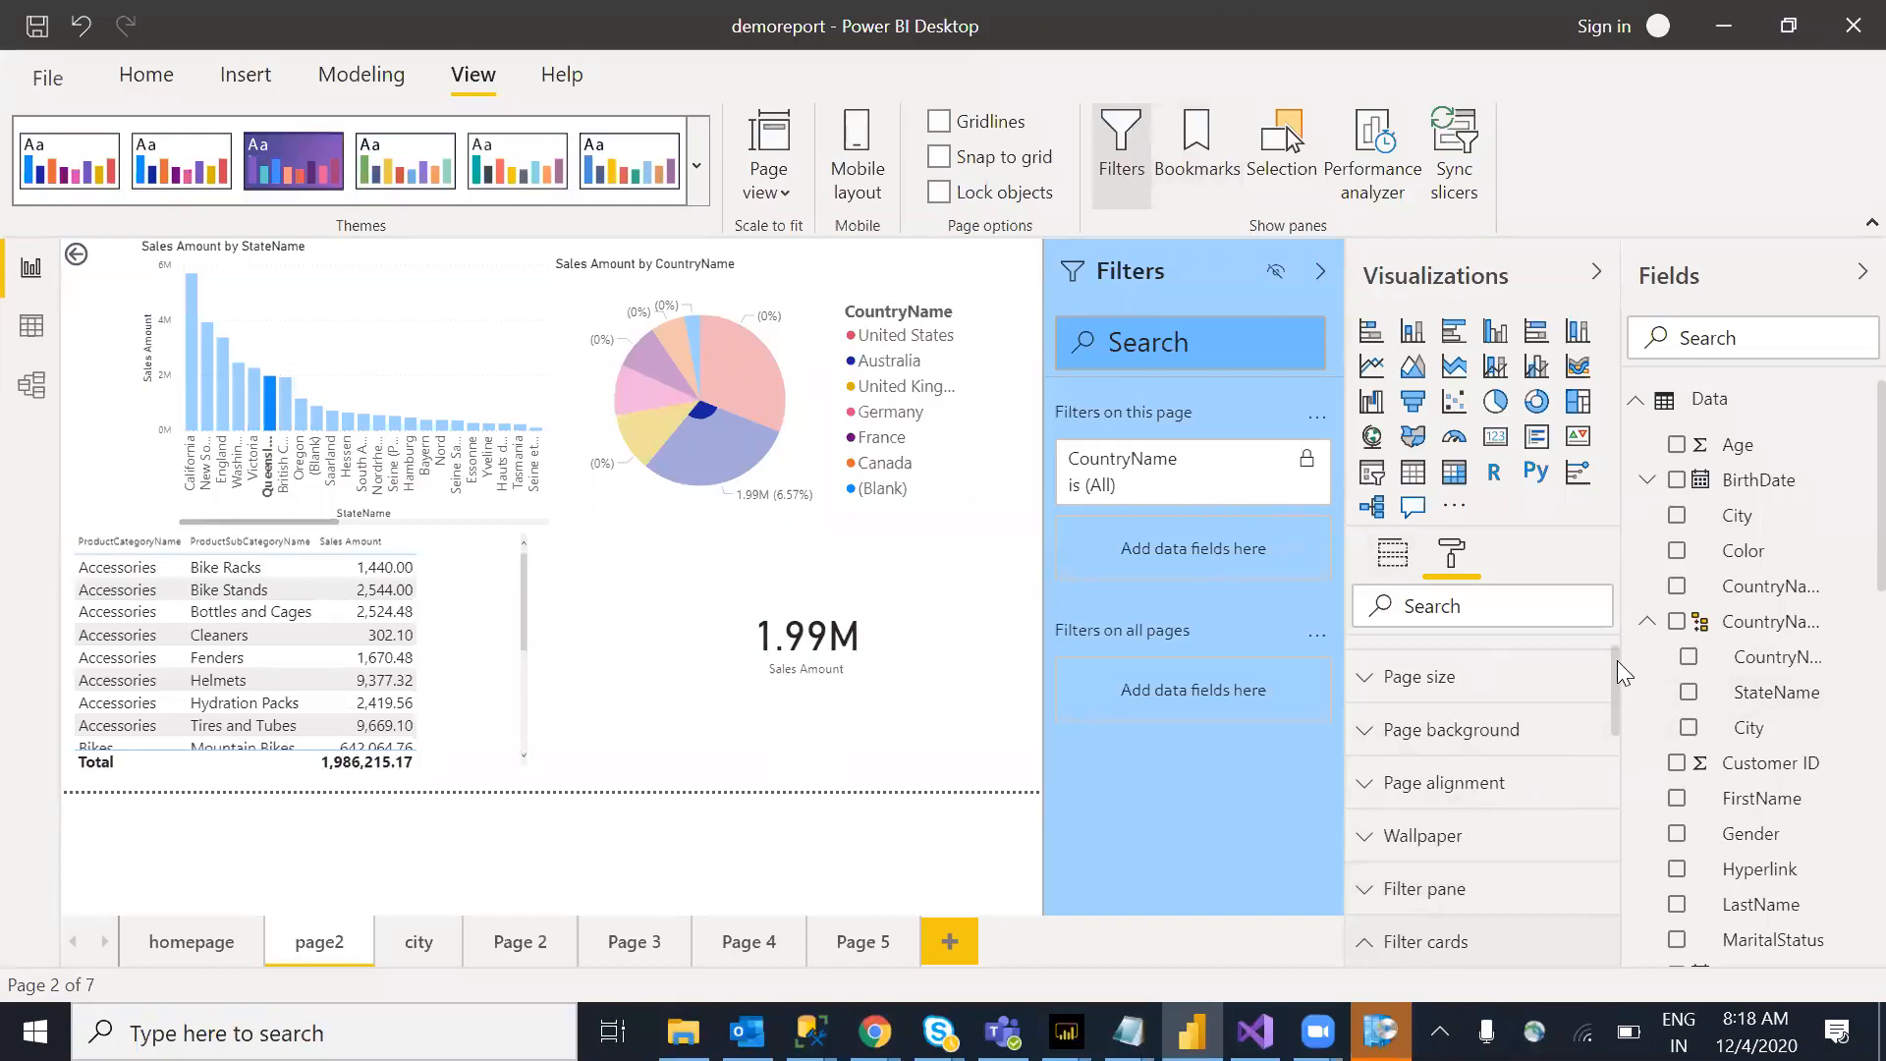
left_click_drag(1617, 674, 1631, 761)
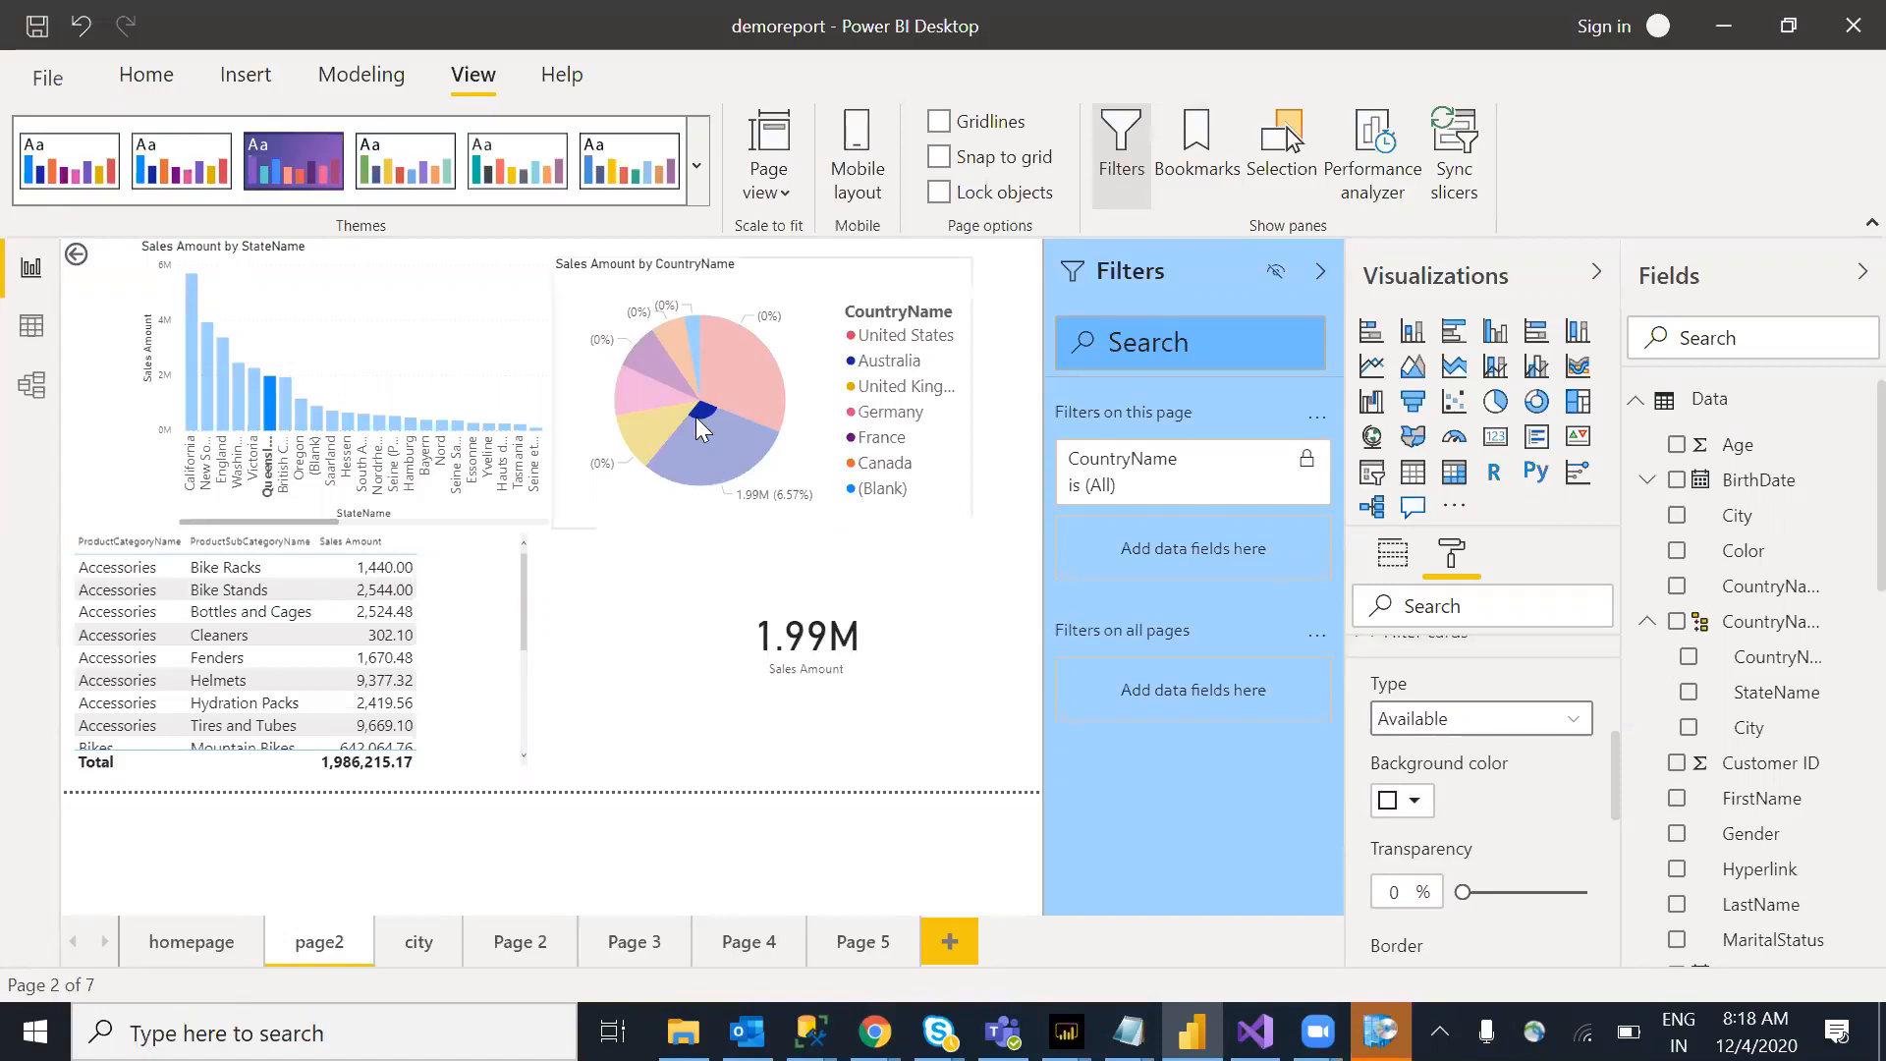
Step: Highlight Australia in the country pie chart and examine the page's filter pane background color and transparency settings
left_click(749, 450)
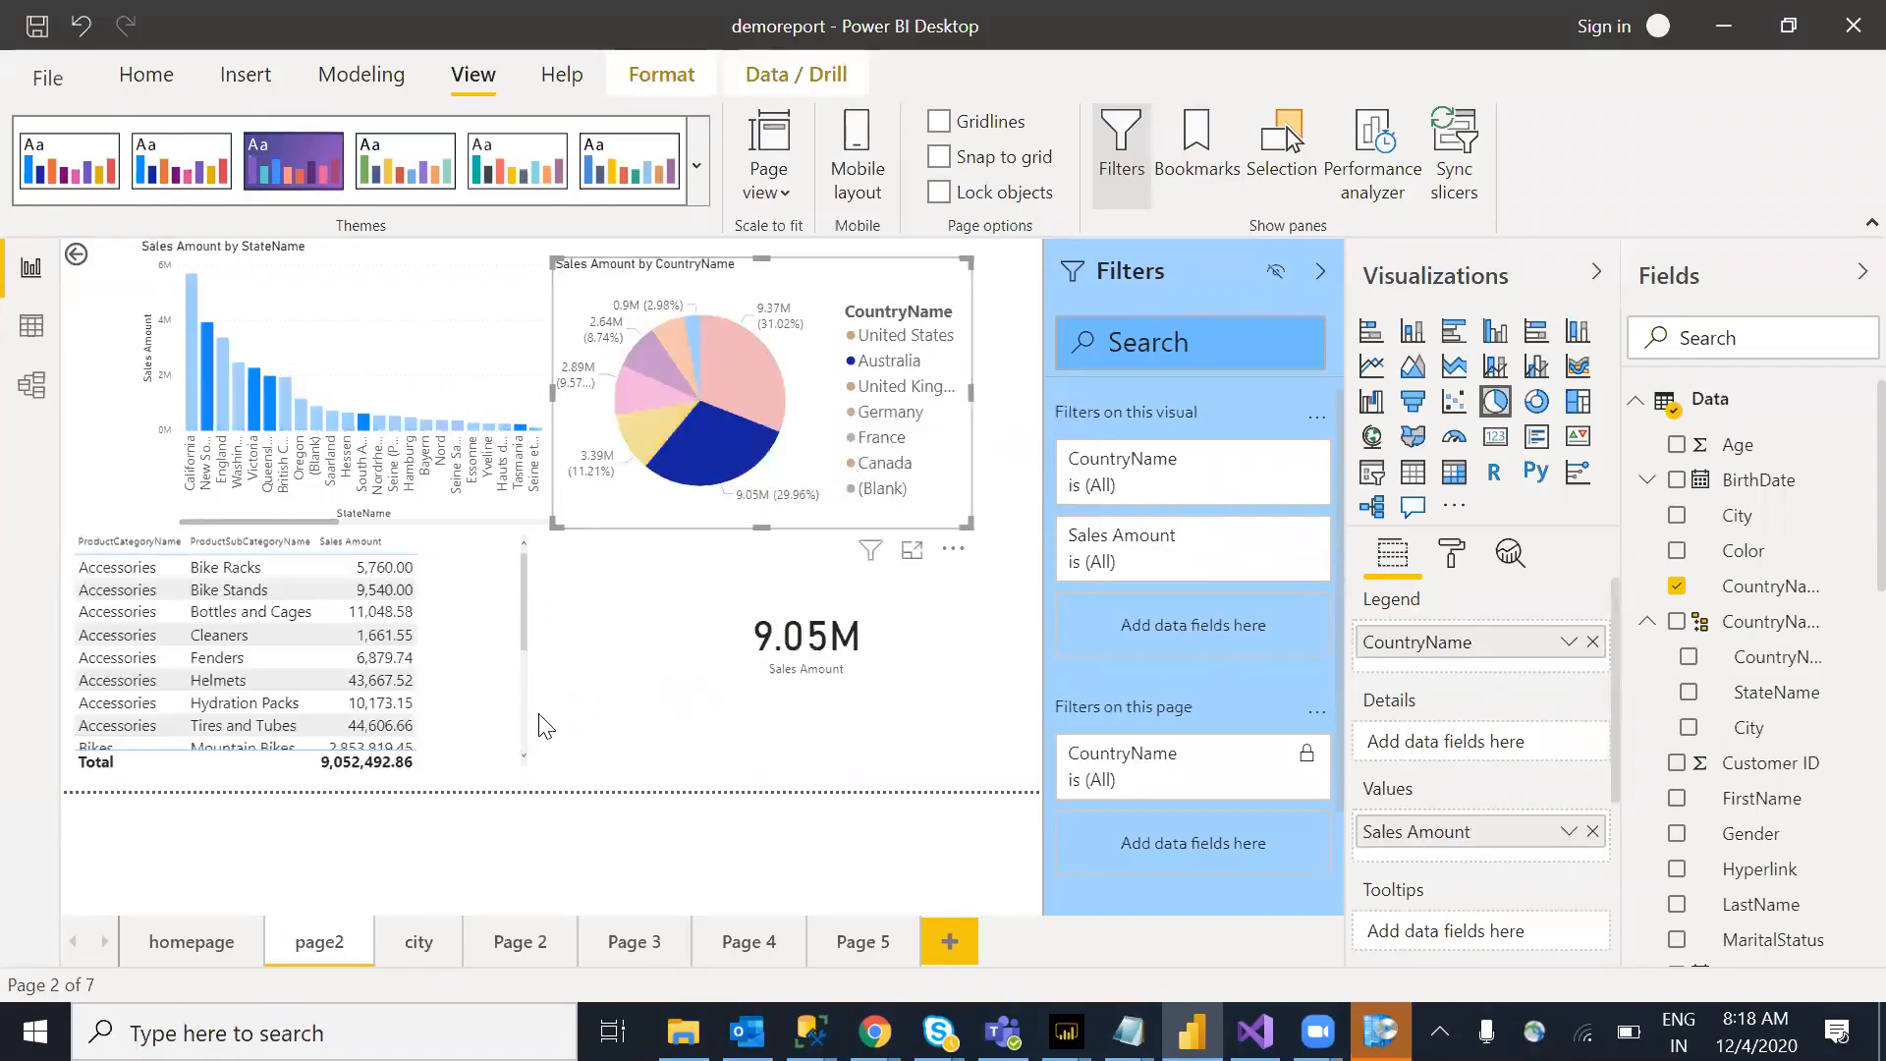
key("Escape")
left_click(1451, 552)
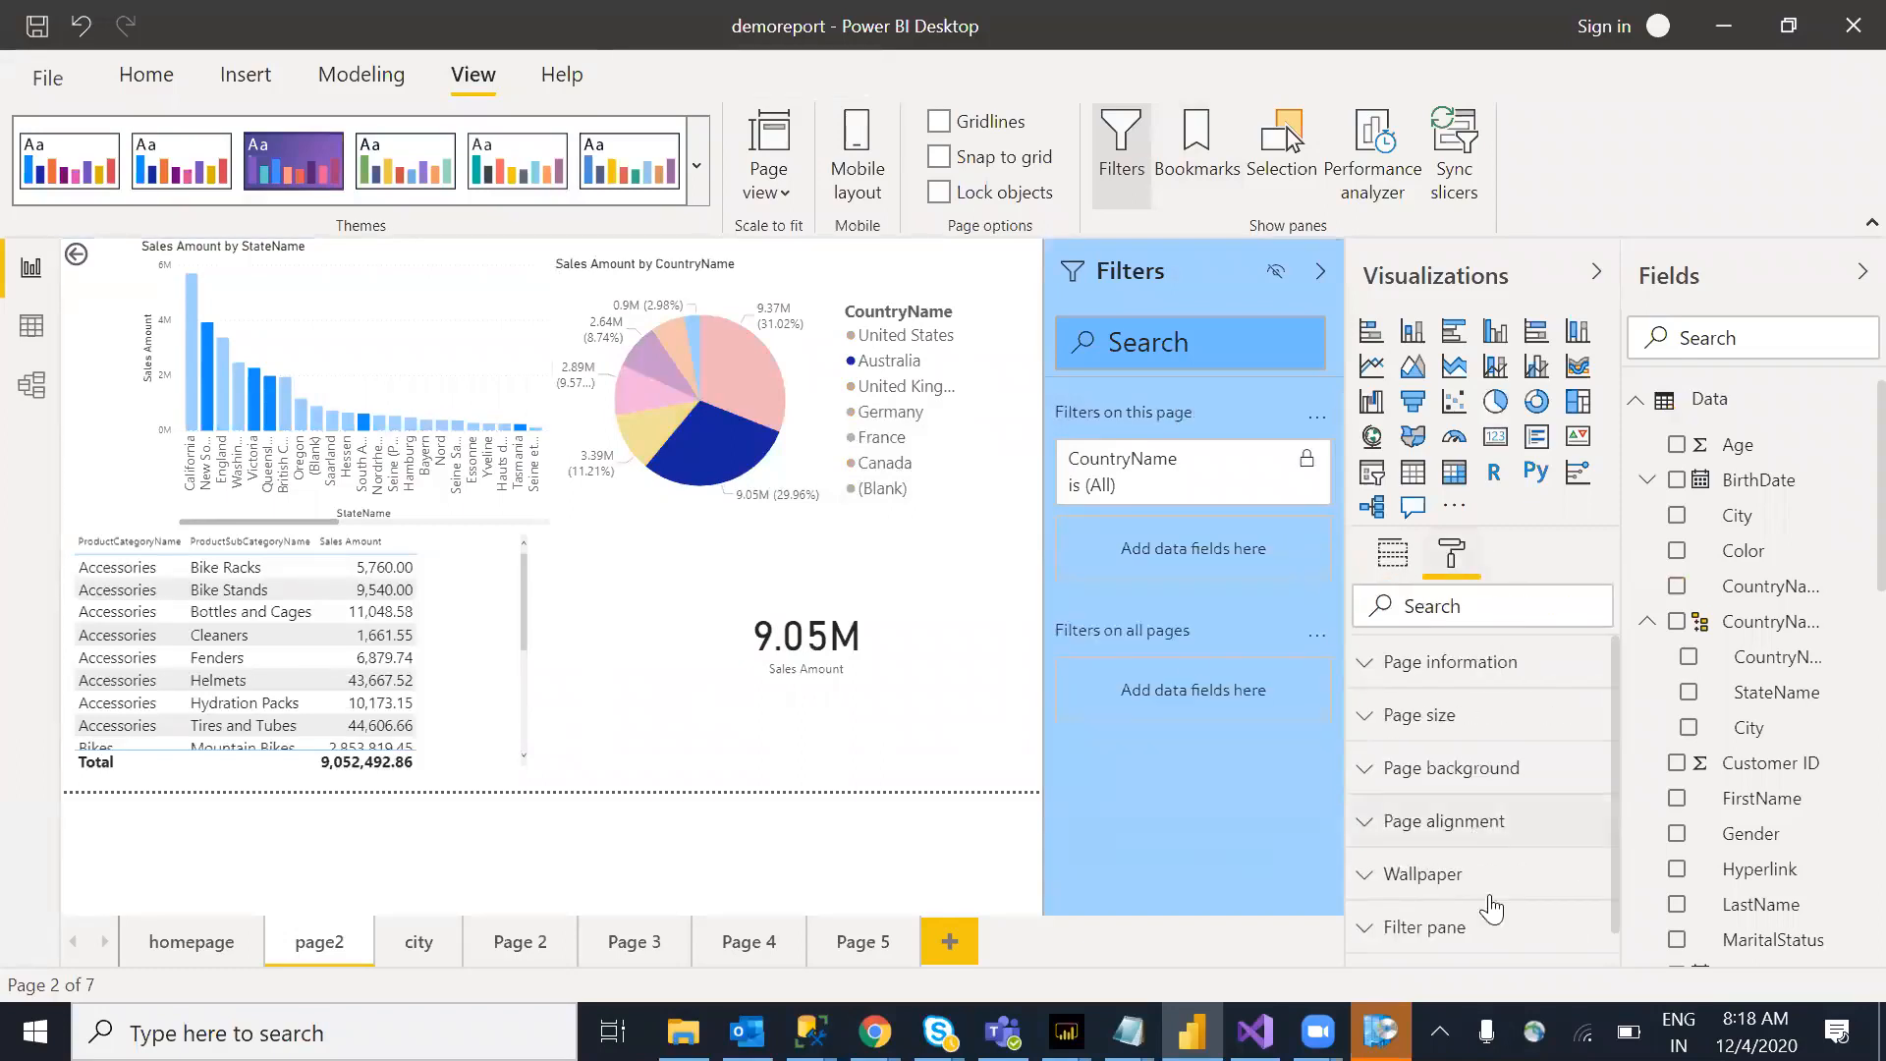
left_click(1430, 928)
left_click_drag(1617, 678, 1619, 741)
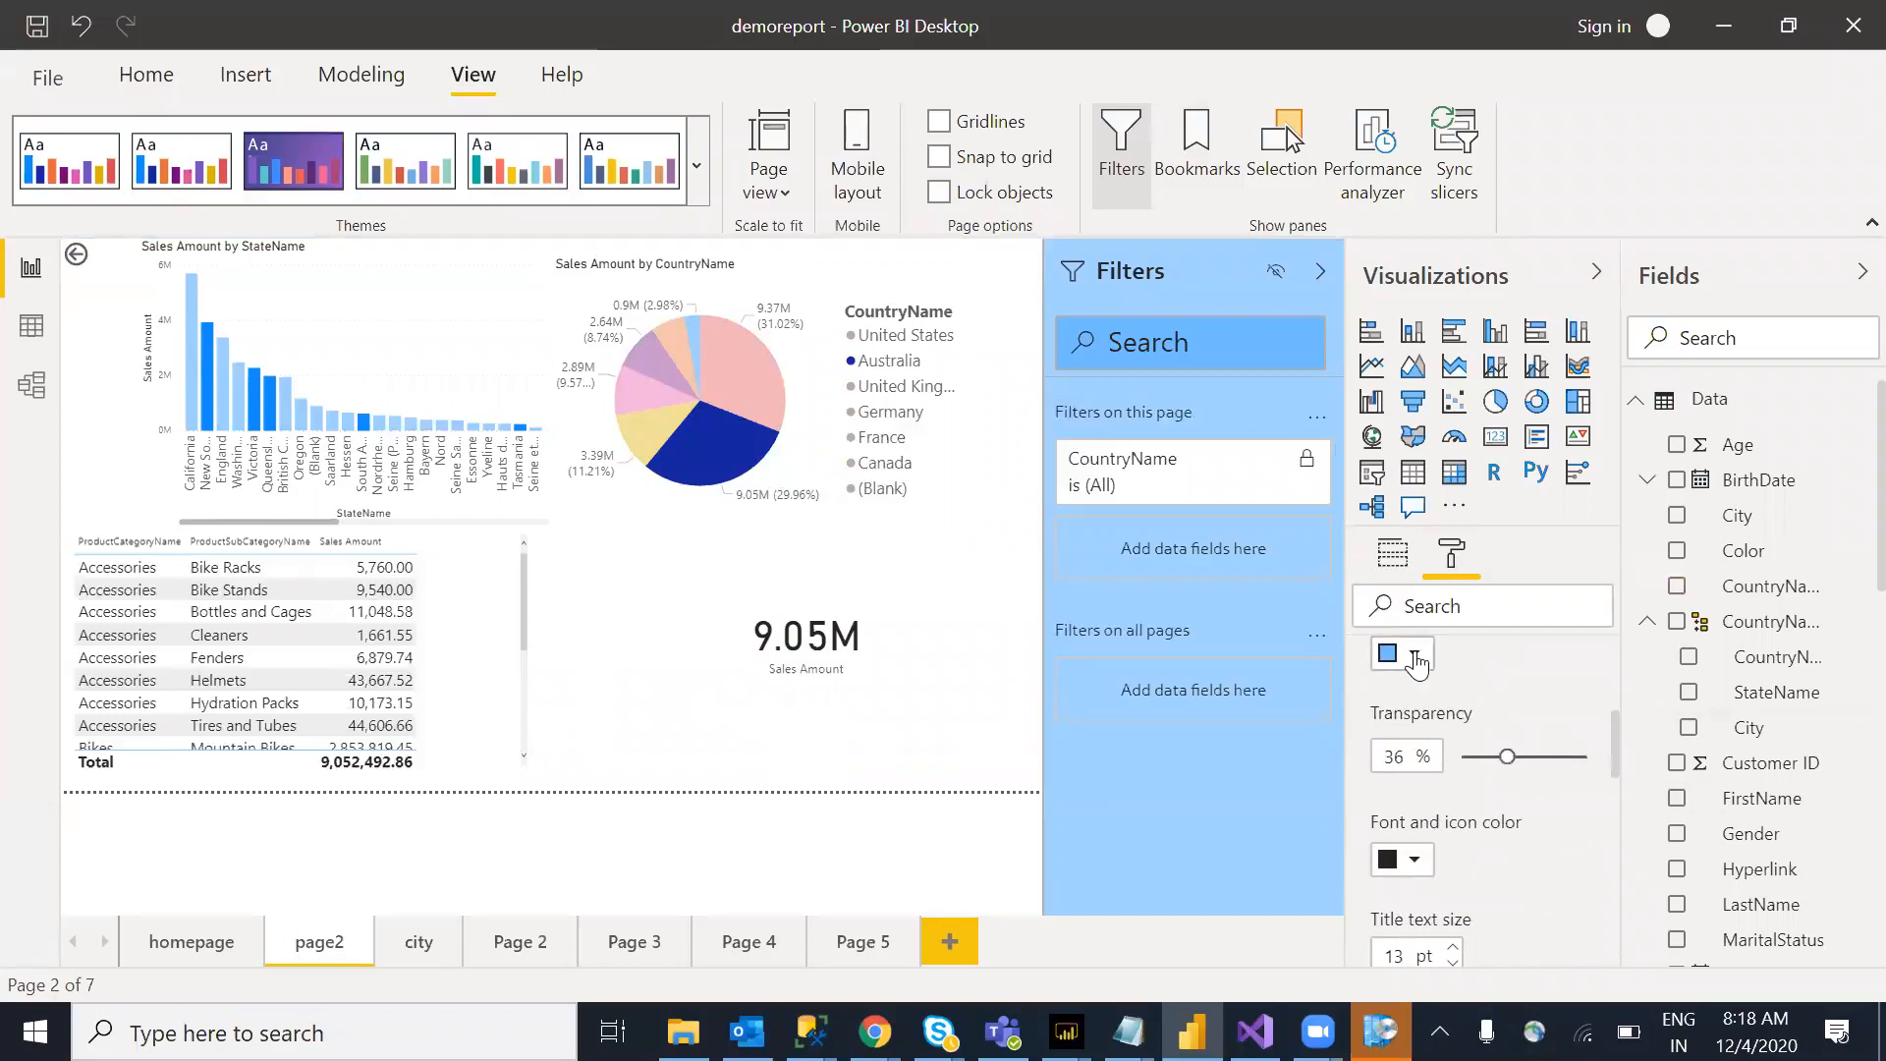
left_click(1415, 657)
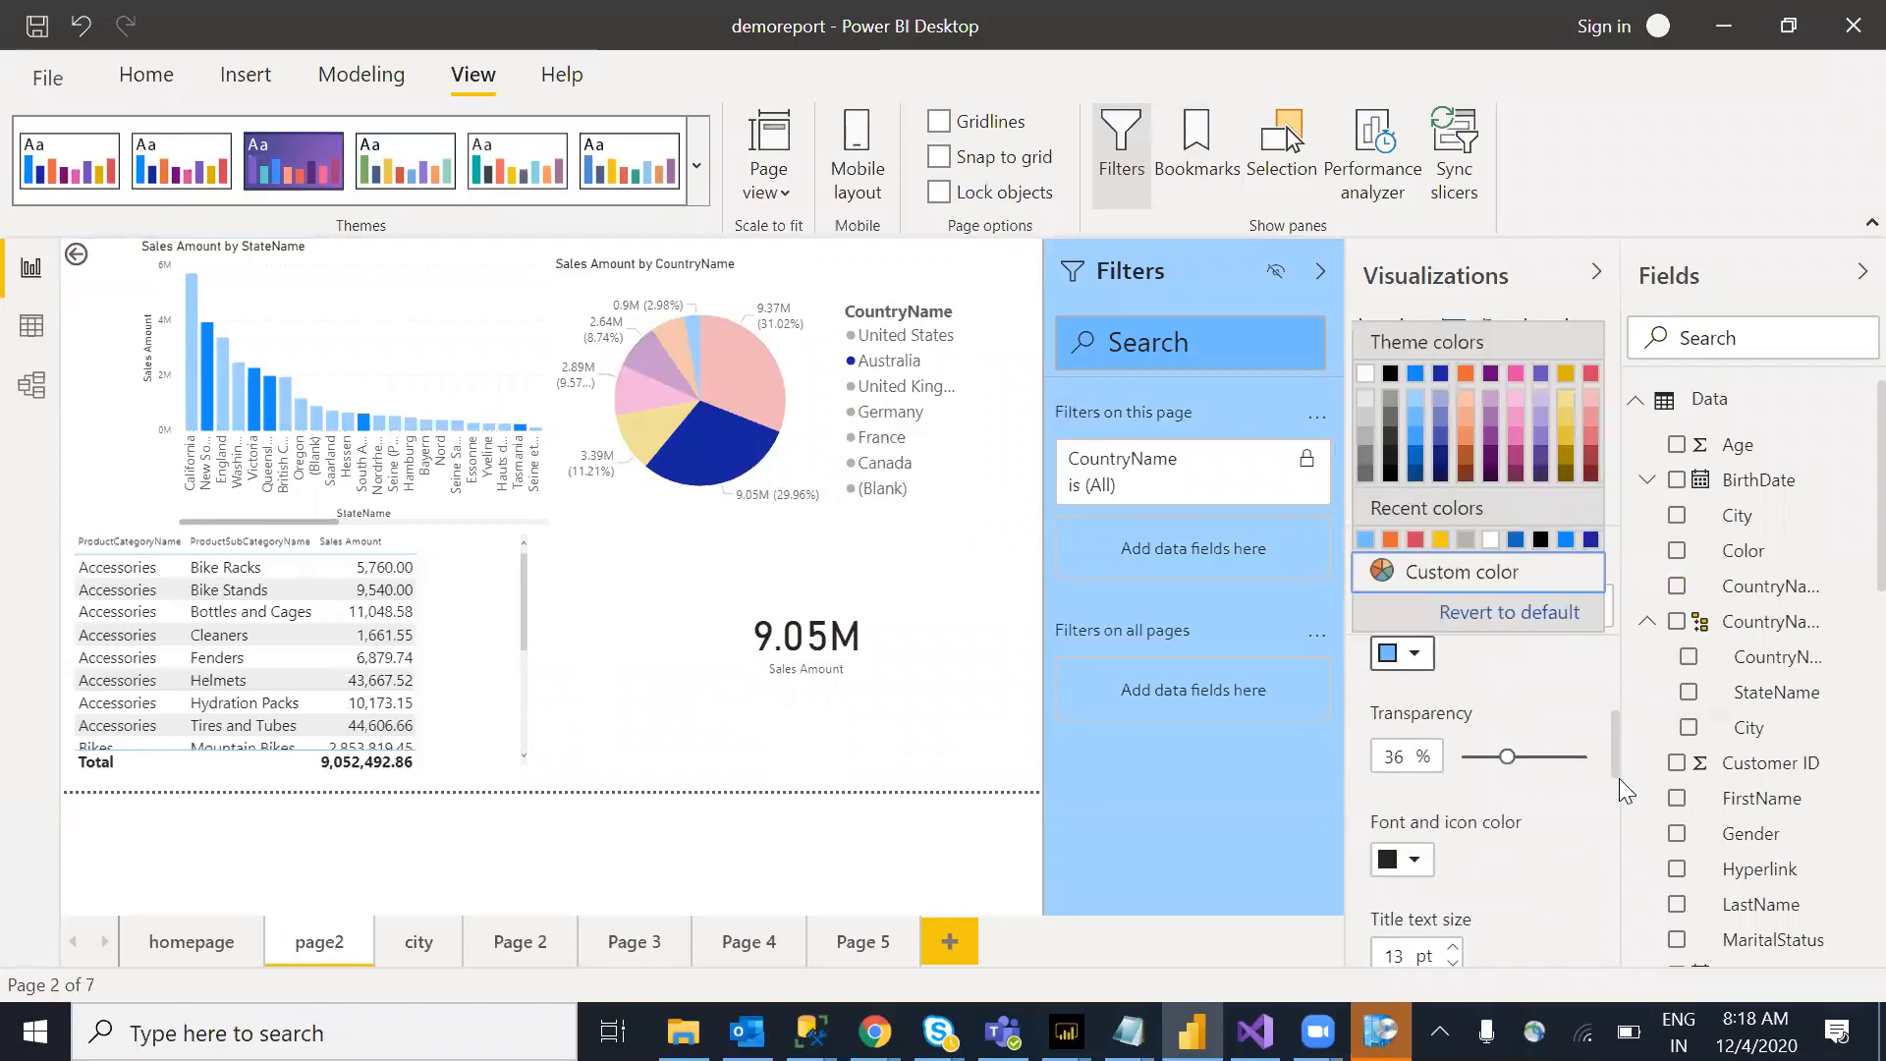
left_click(1619, 740)
left_click_drag(1620, 745, 1619, 713)
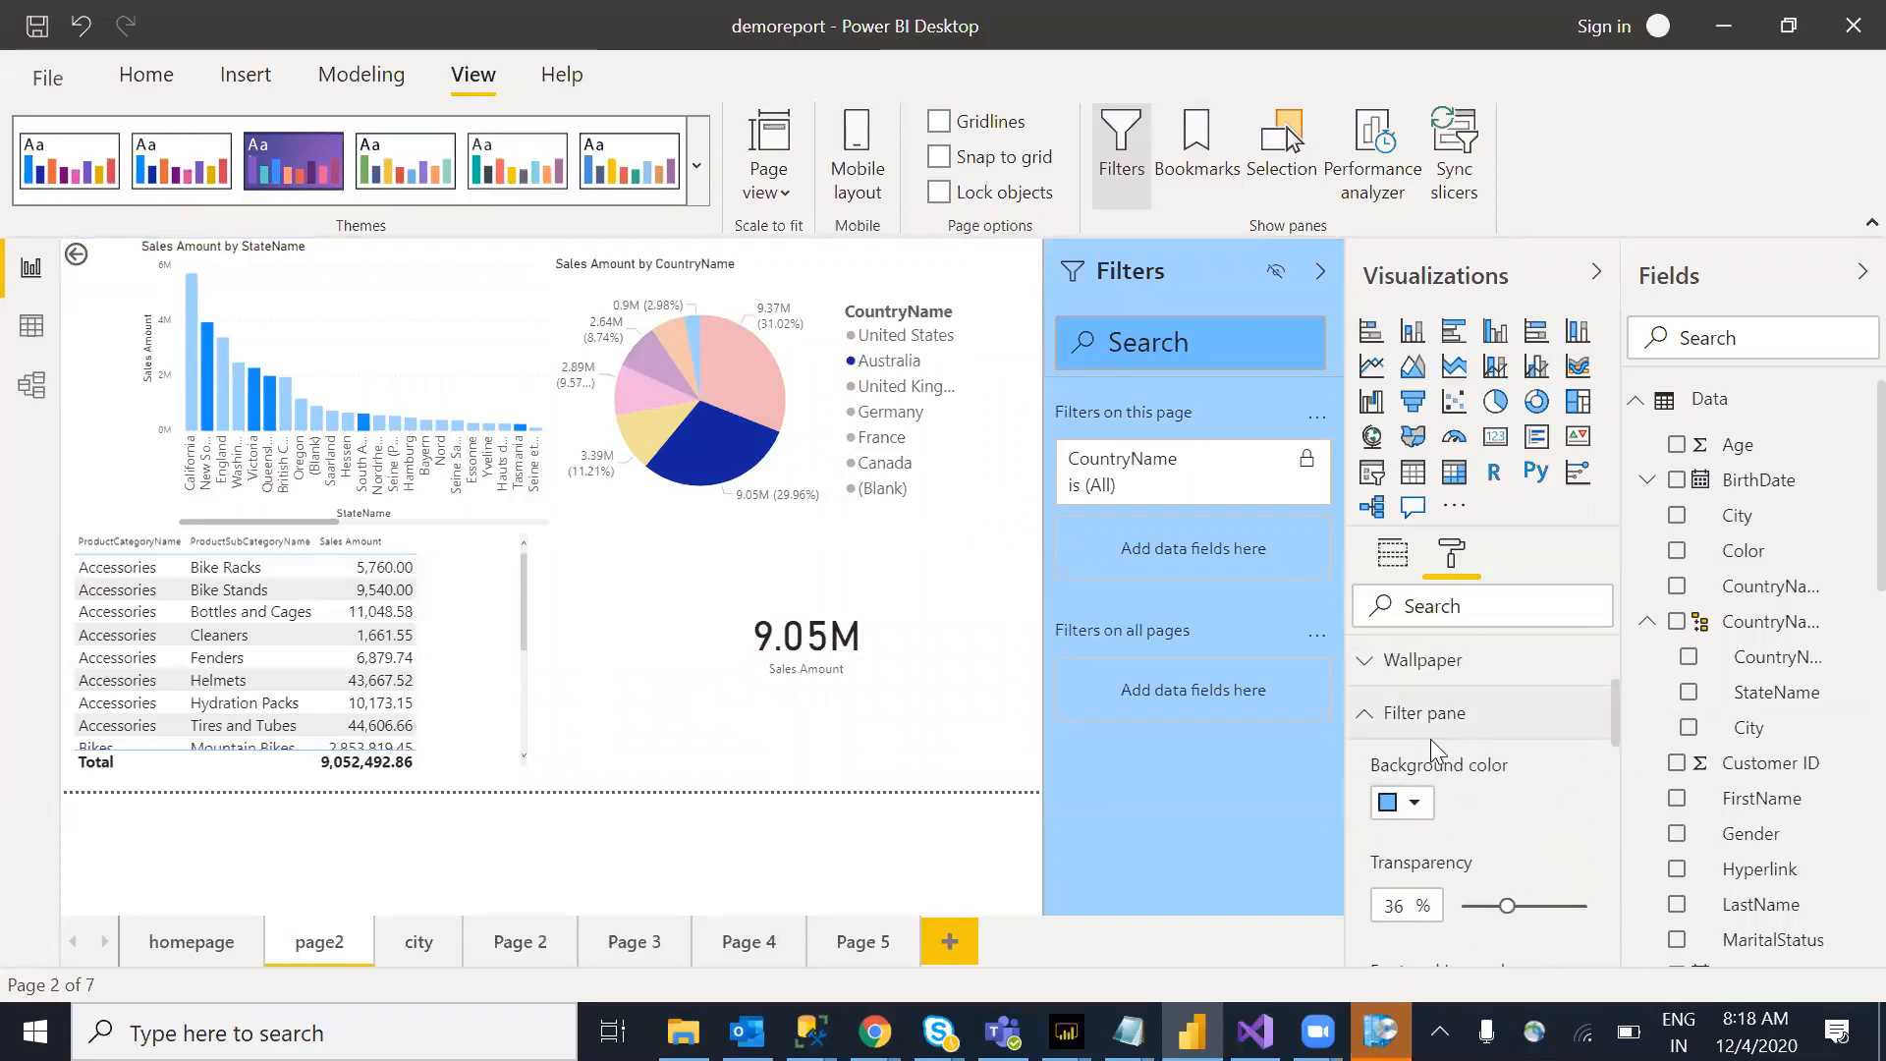
left_click(1378, 733)
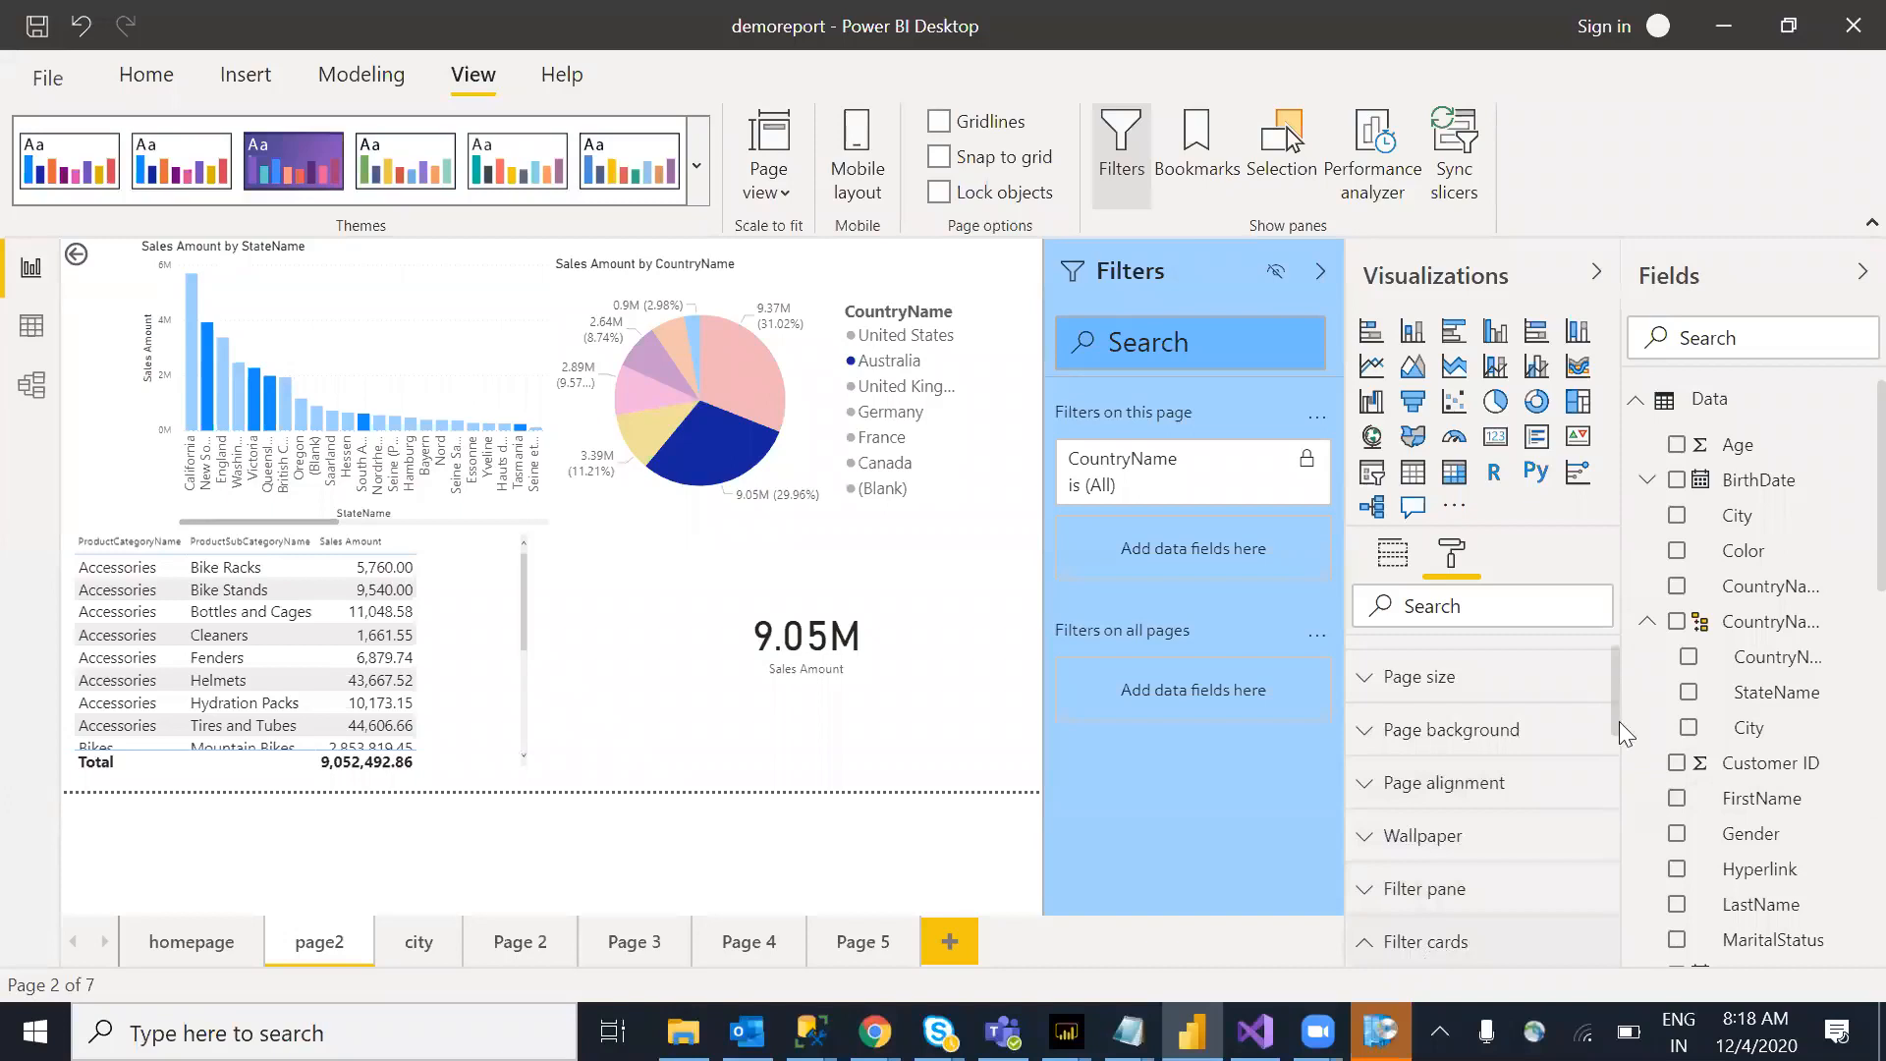
Step: Set the background color of filter cards of type Applied to gold
left_click_drag(1615, 680, 1624, 772)
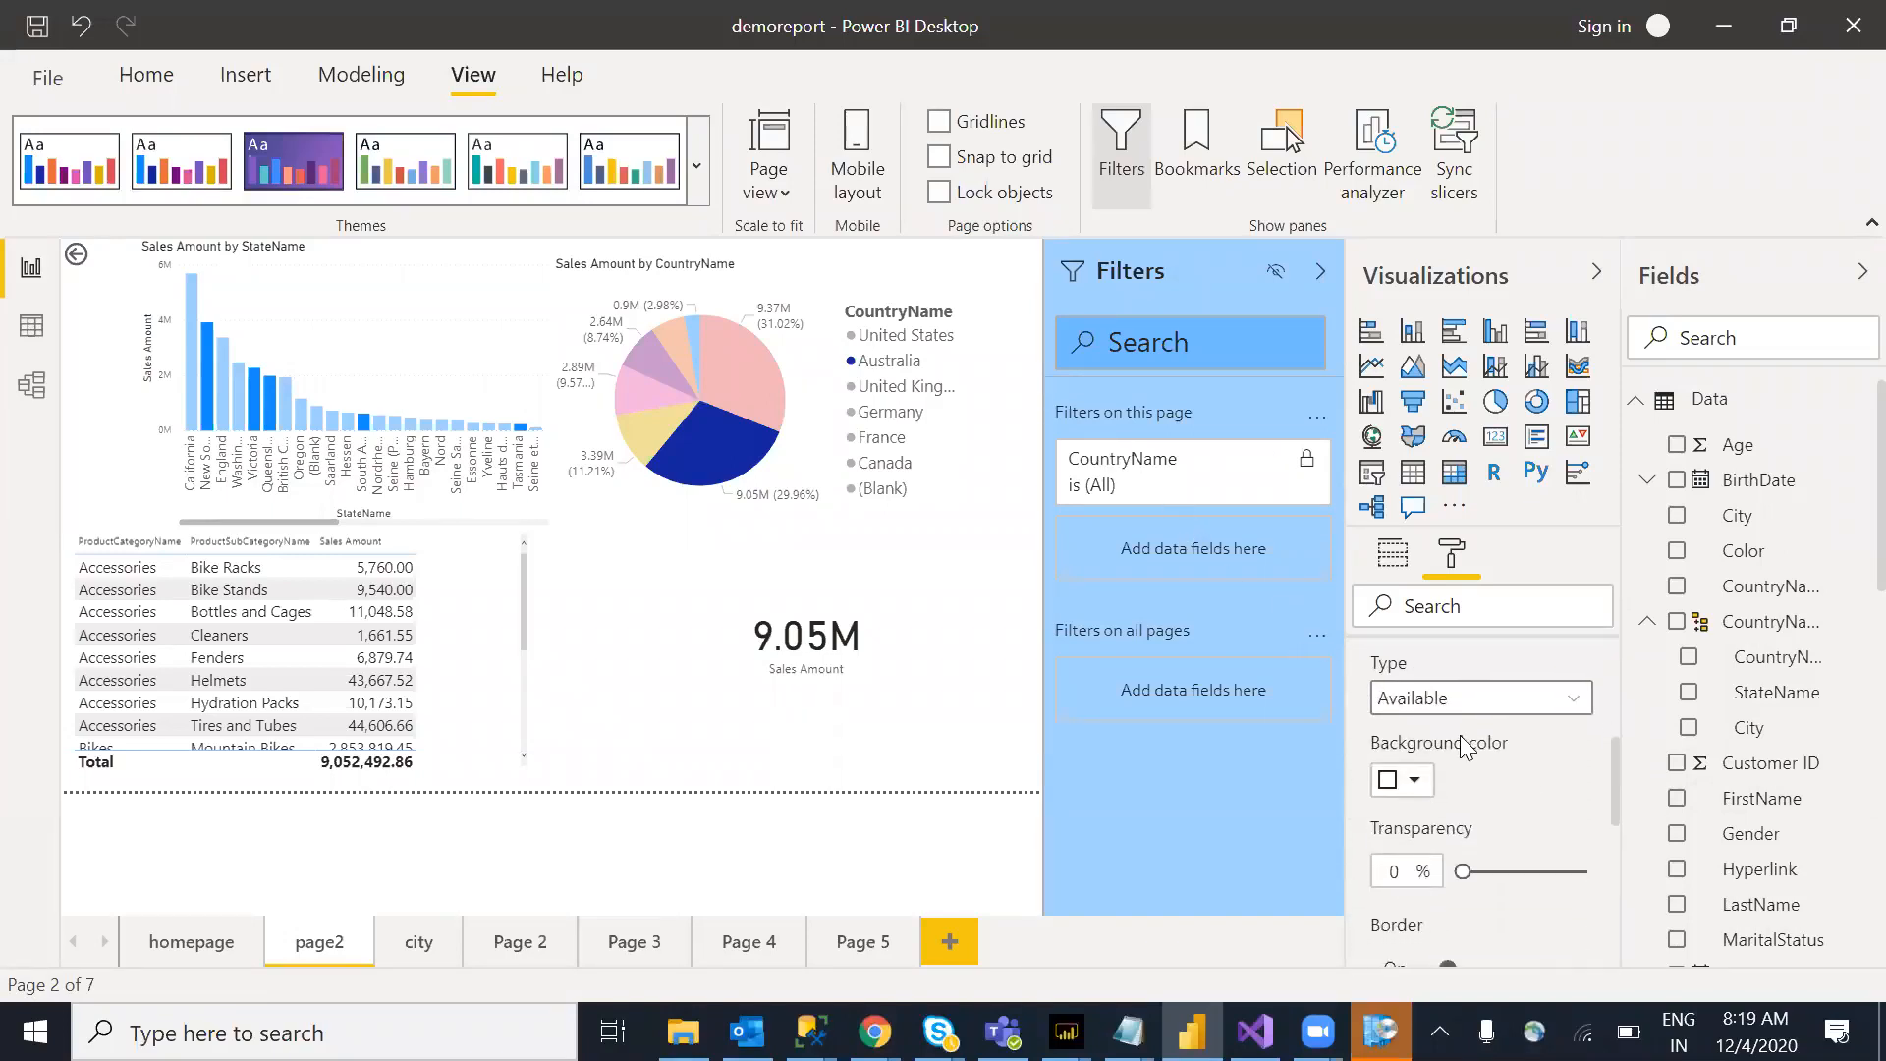
left_click(1543, 712)
left_click(1471, 766)
left_click(1415, 780)
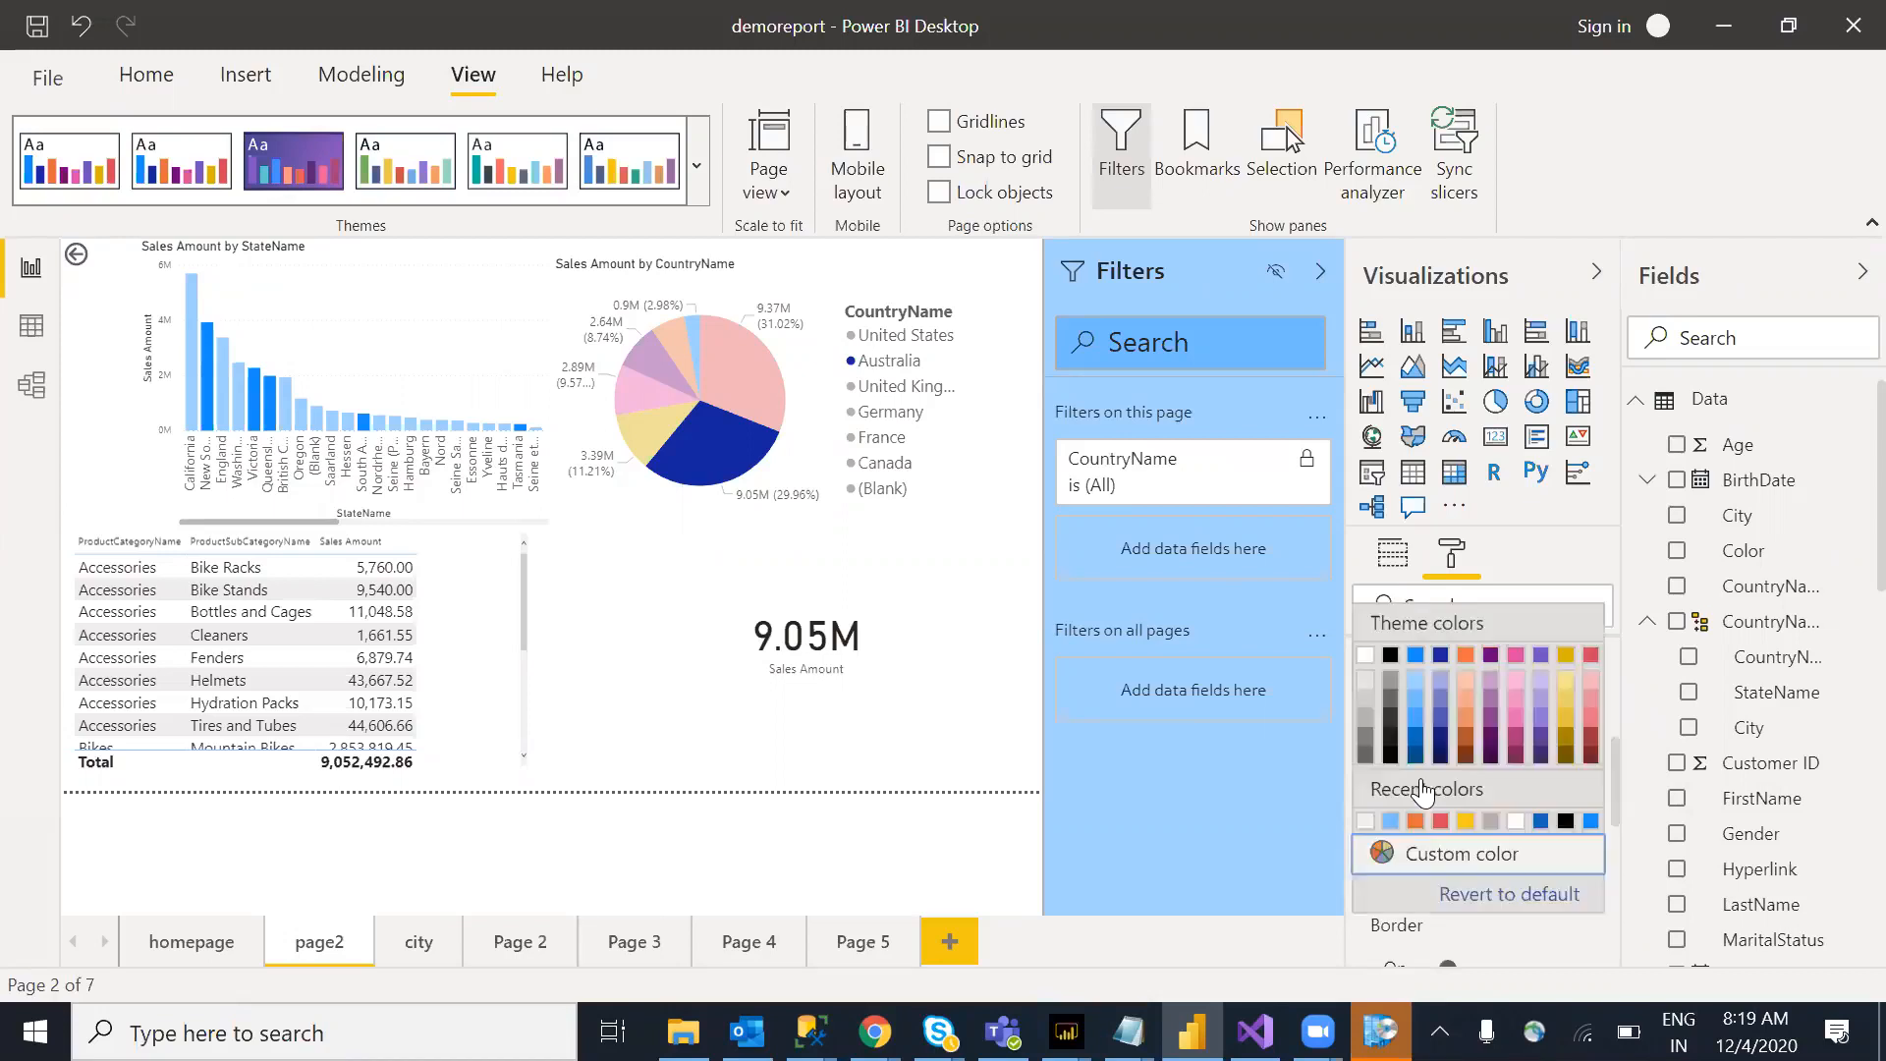
left_click(1466, 821)
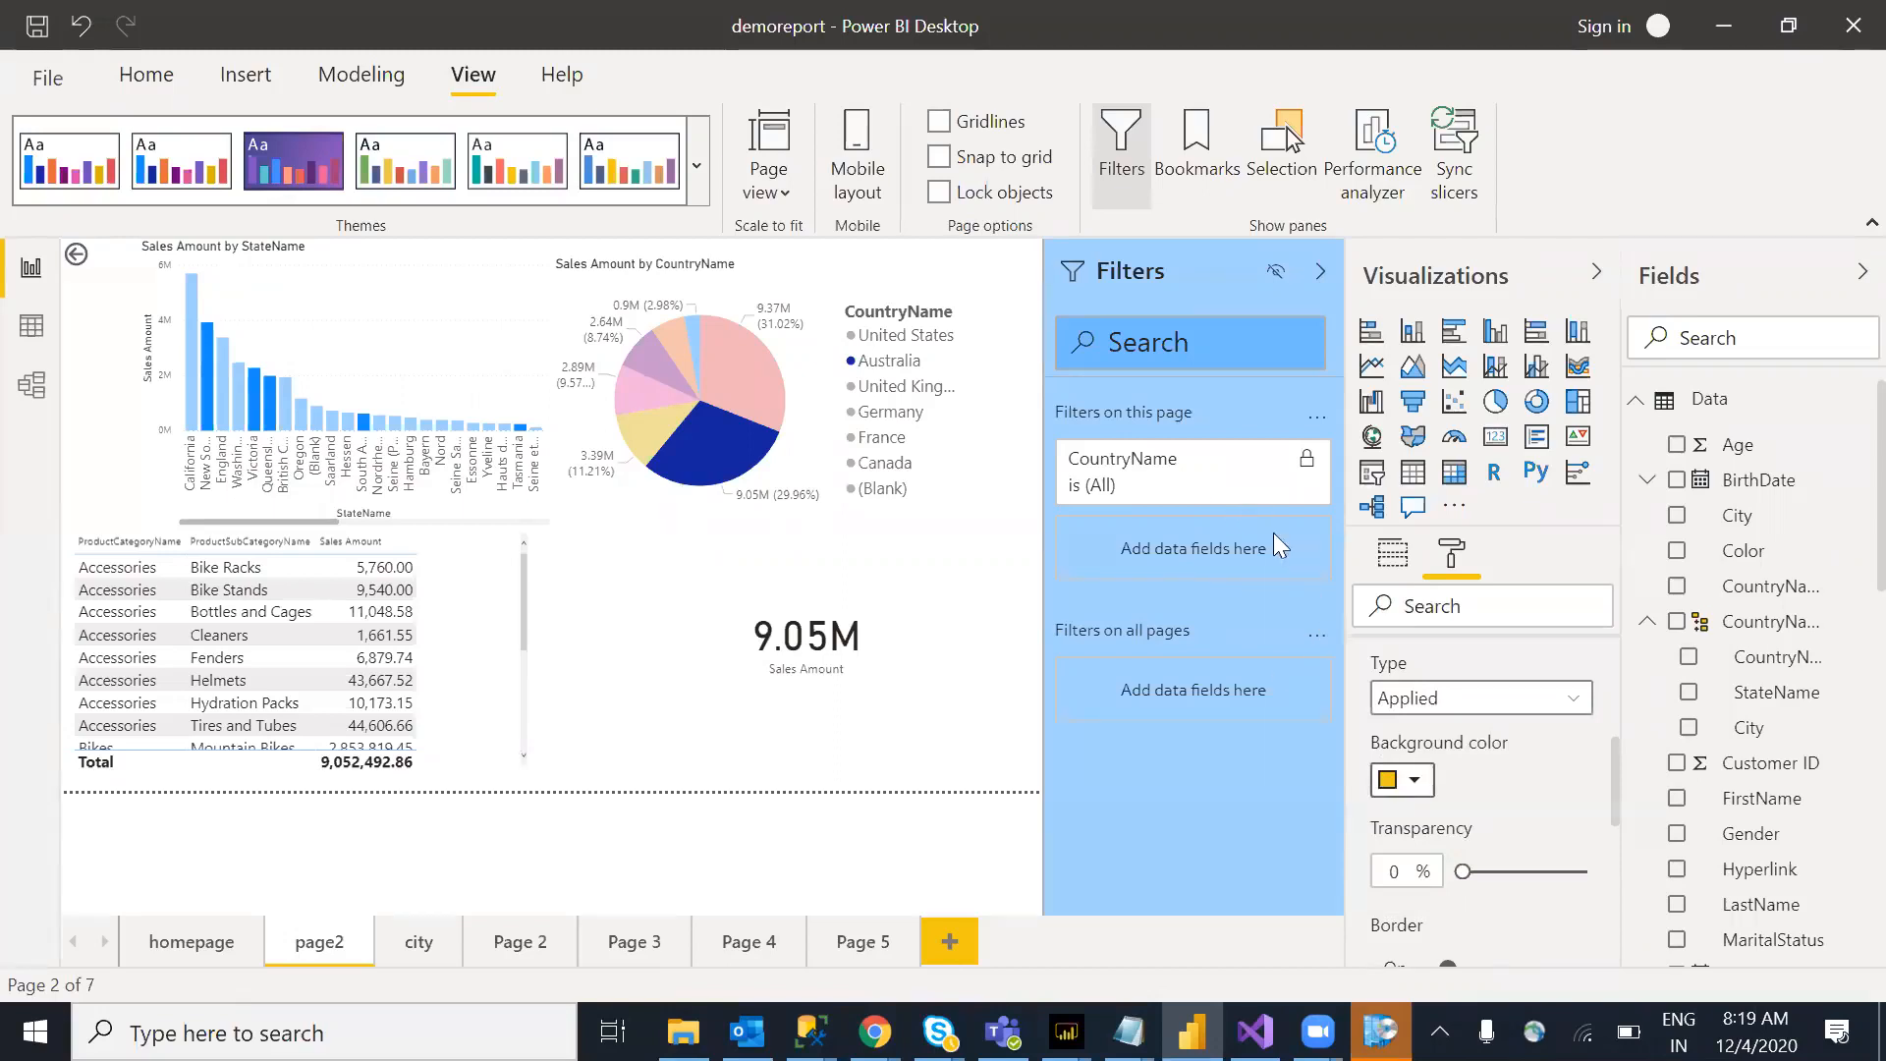
Step: Apply the page's CountryName filter to all values except (Blank), collapse the card and clear the filter
left_click(1242, 462)
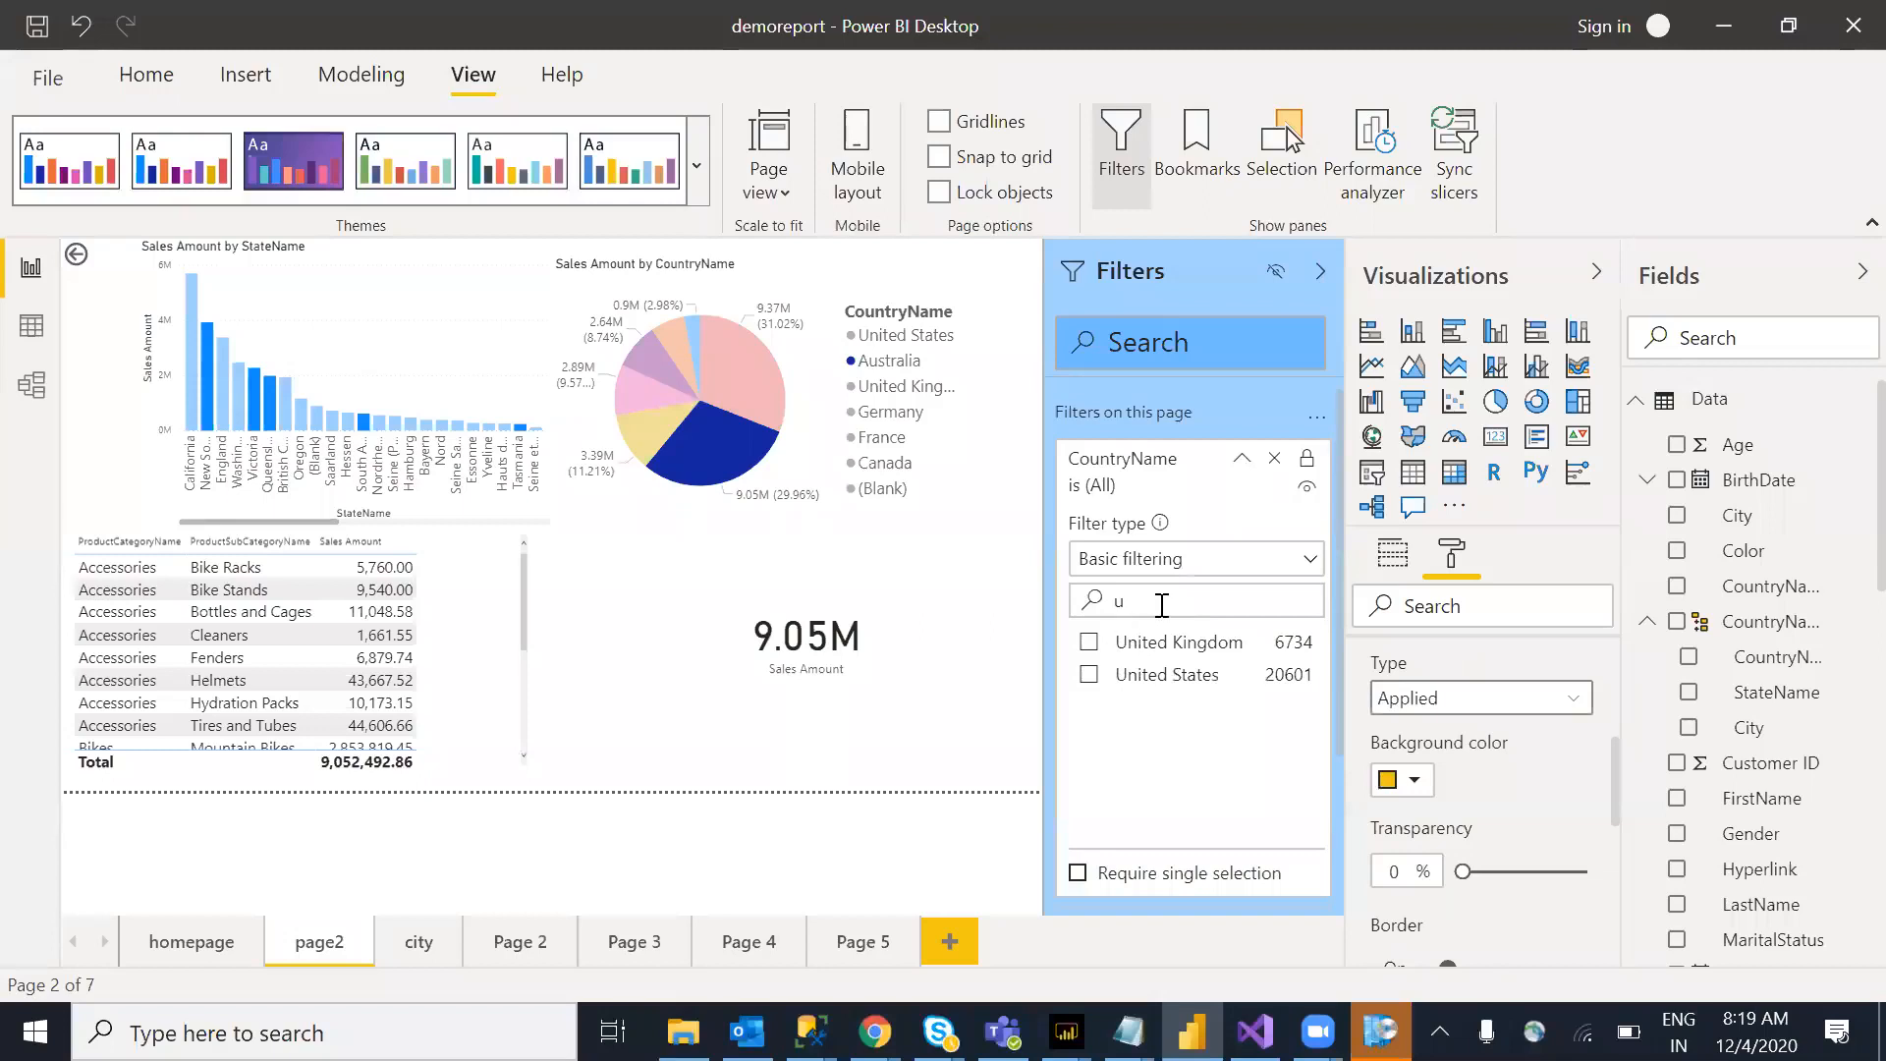
left_click(1089, 641)
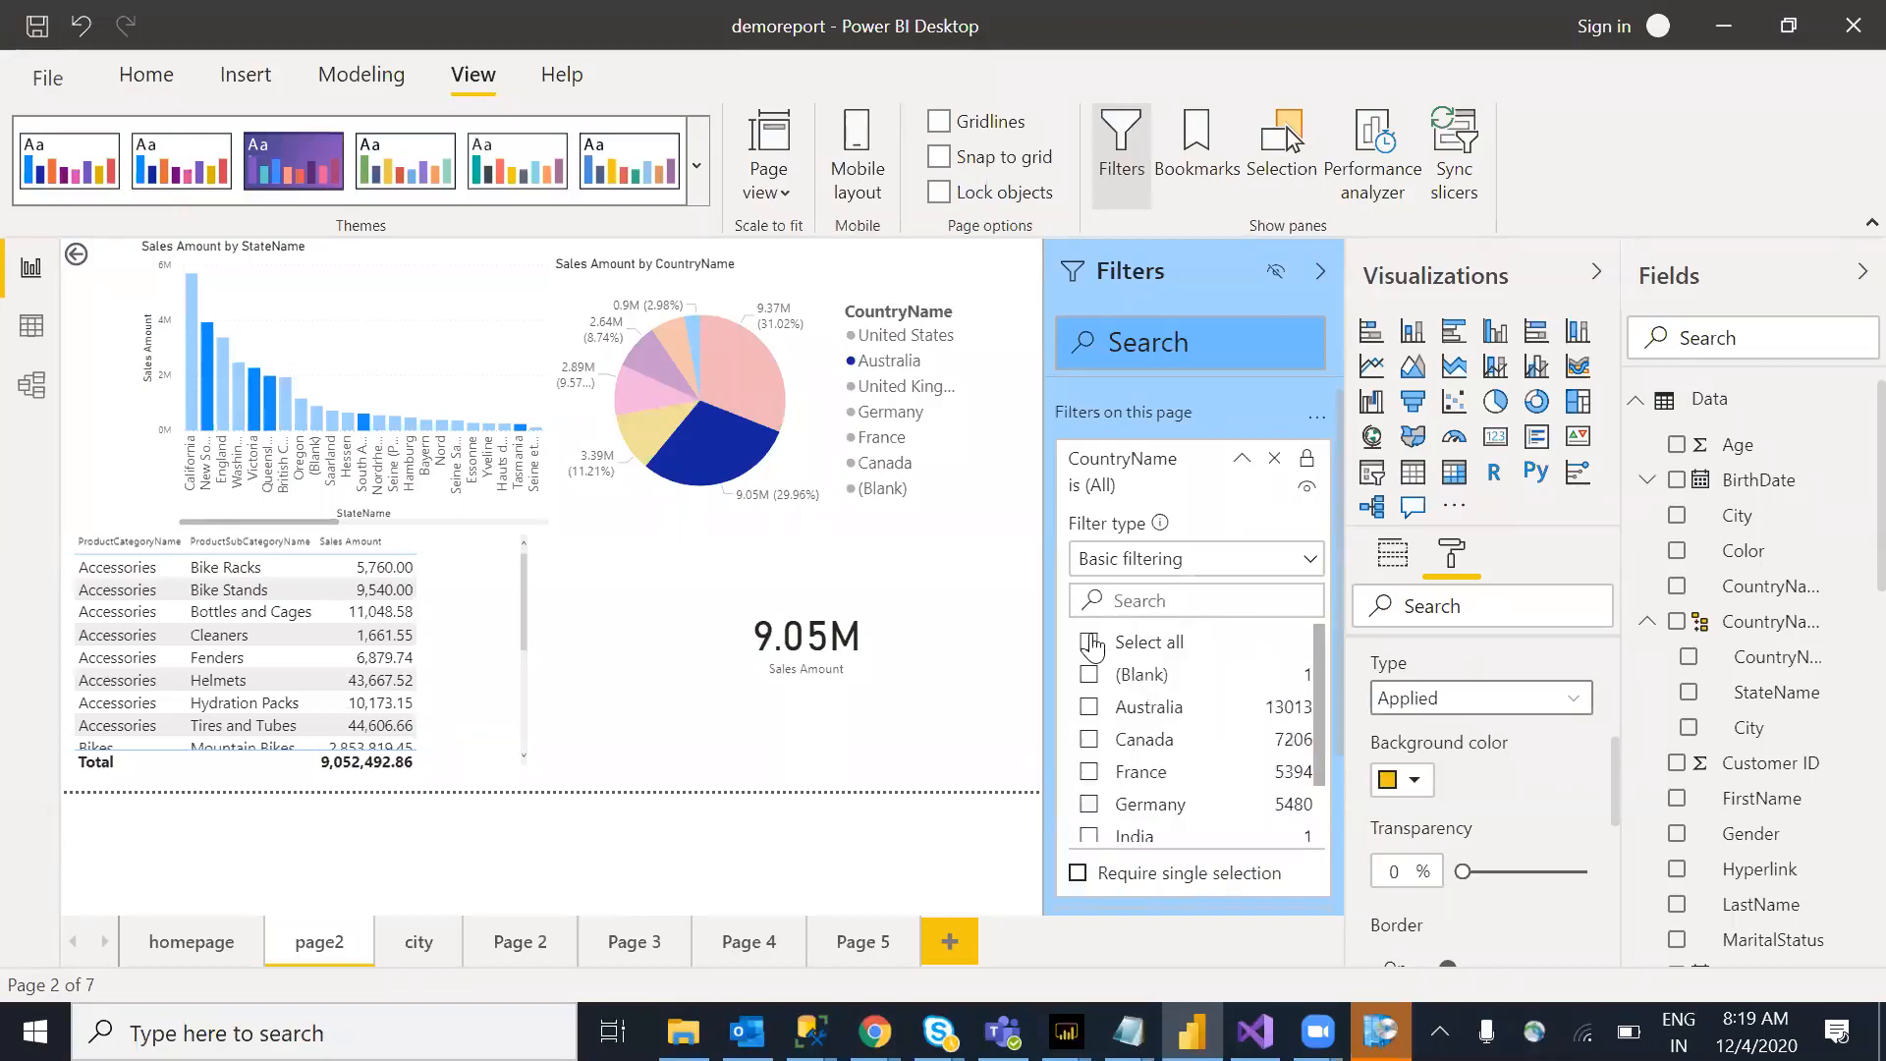
left_click(1090, 676)
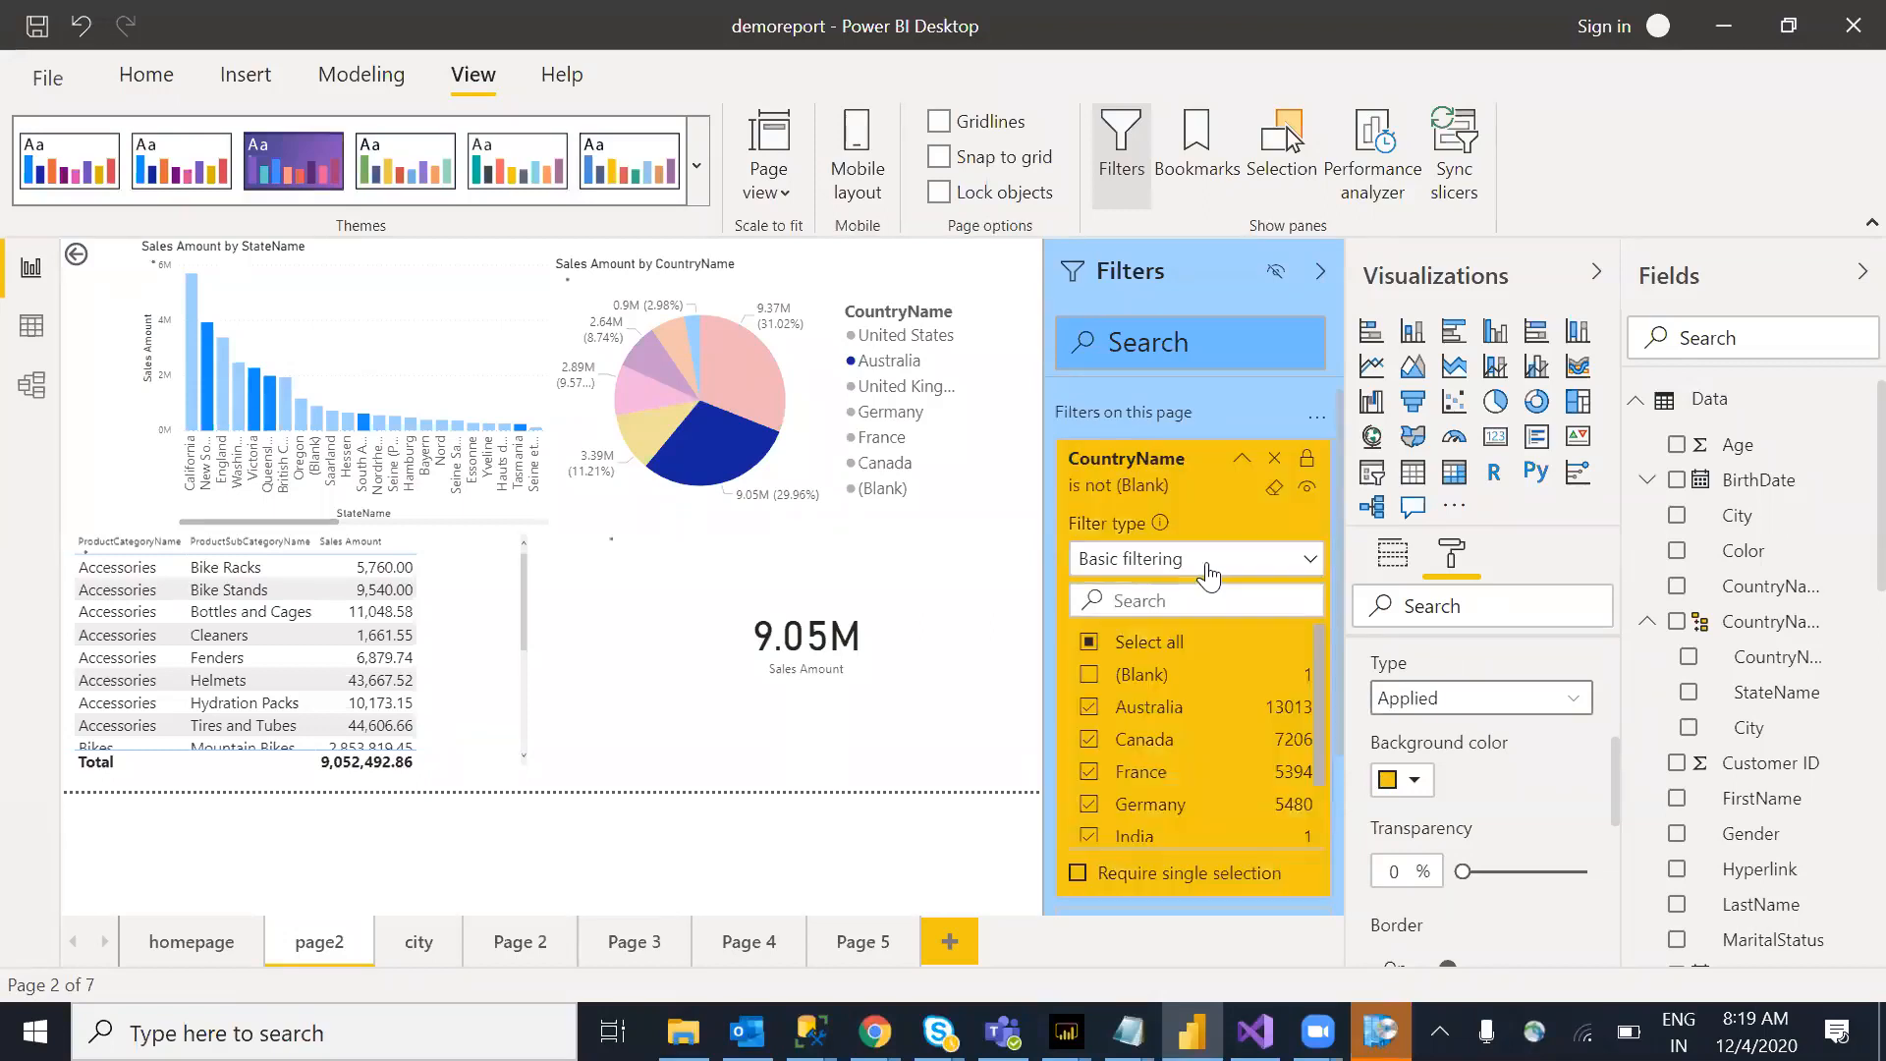
left_click(1242, 462)
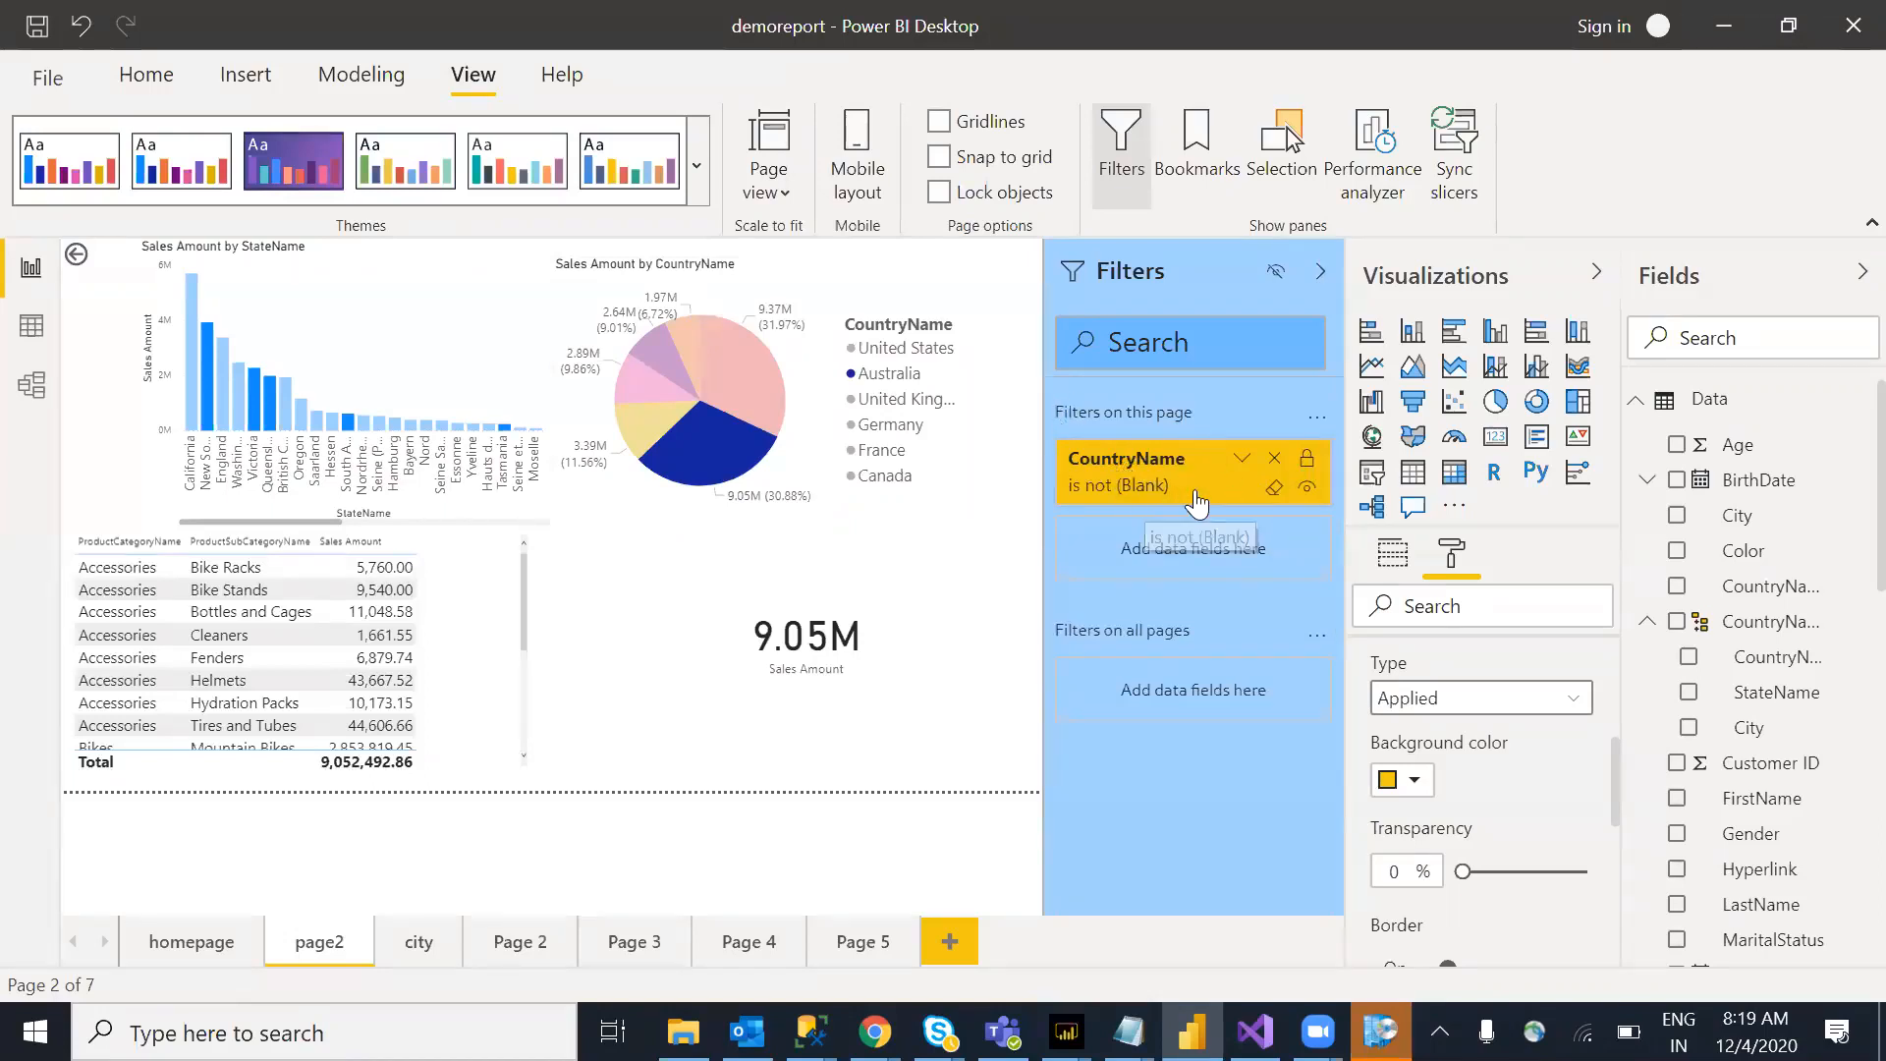
left_click(1273, 488)
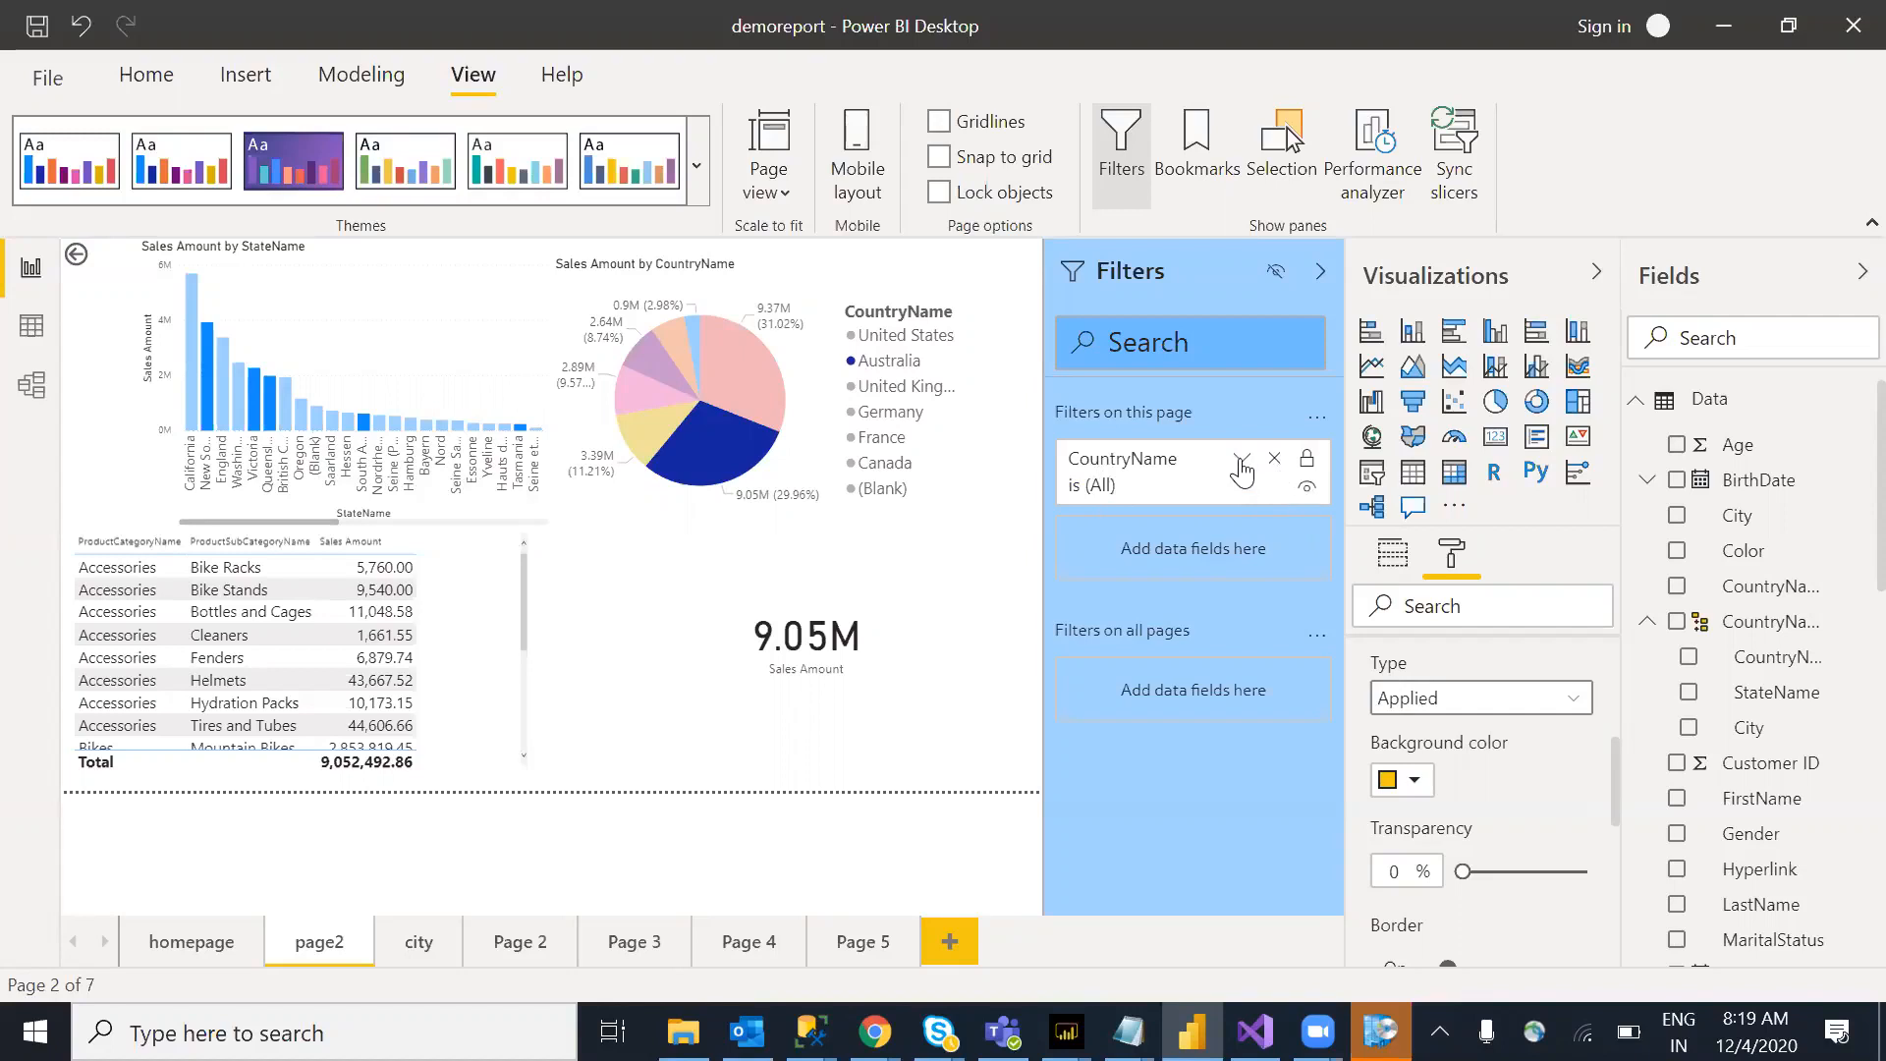
Step: Reapply the CountryName page filter with all values except (Blank) selected, and collapse its card
left_click(1242, 462)
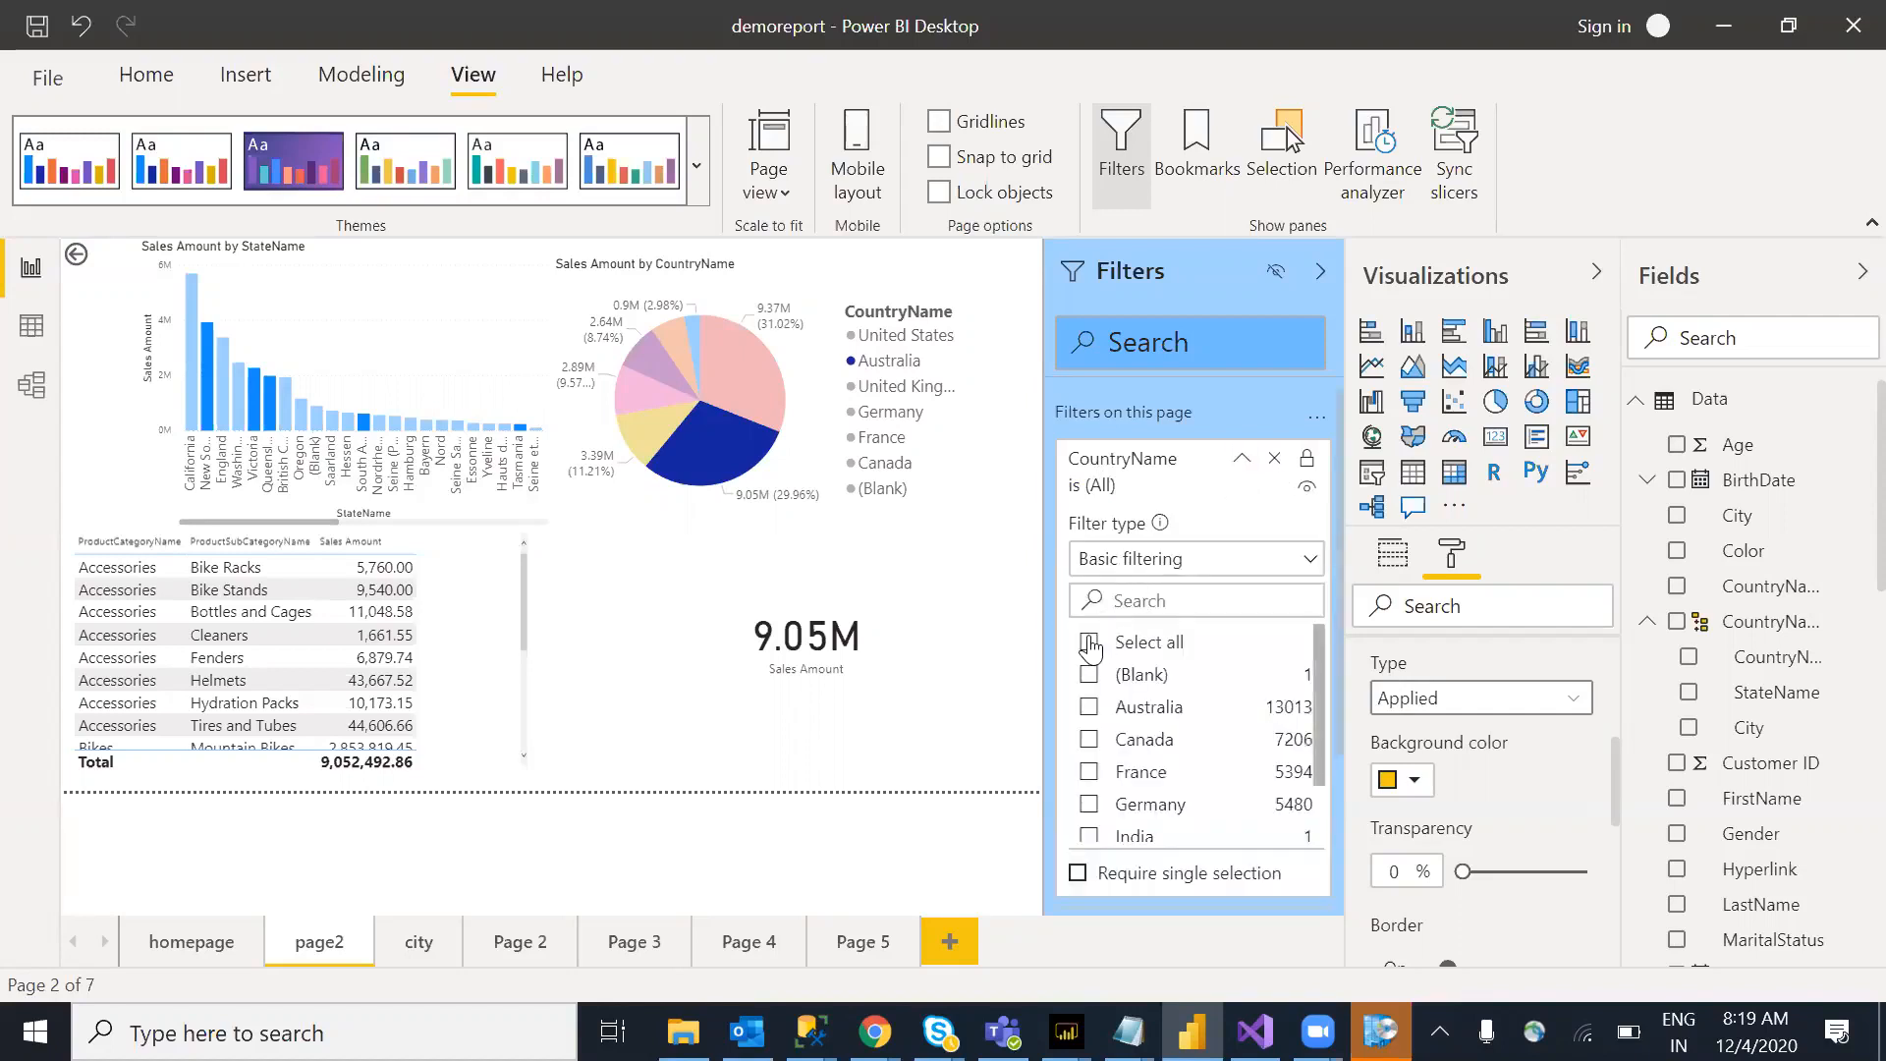
left_click(1093, 678)
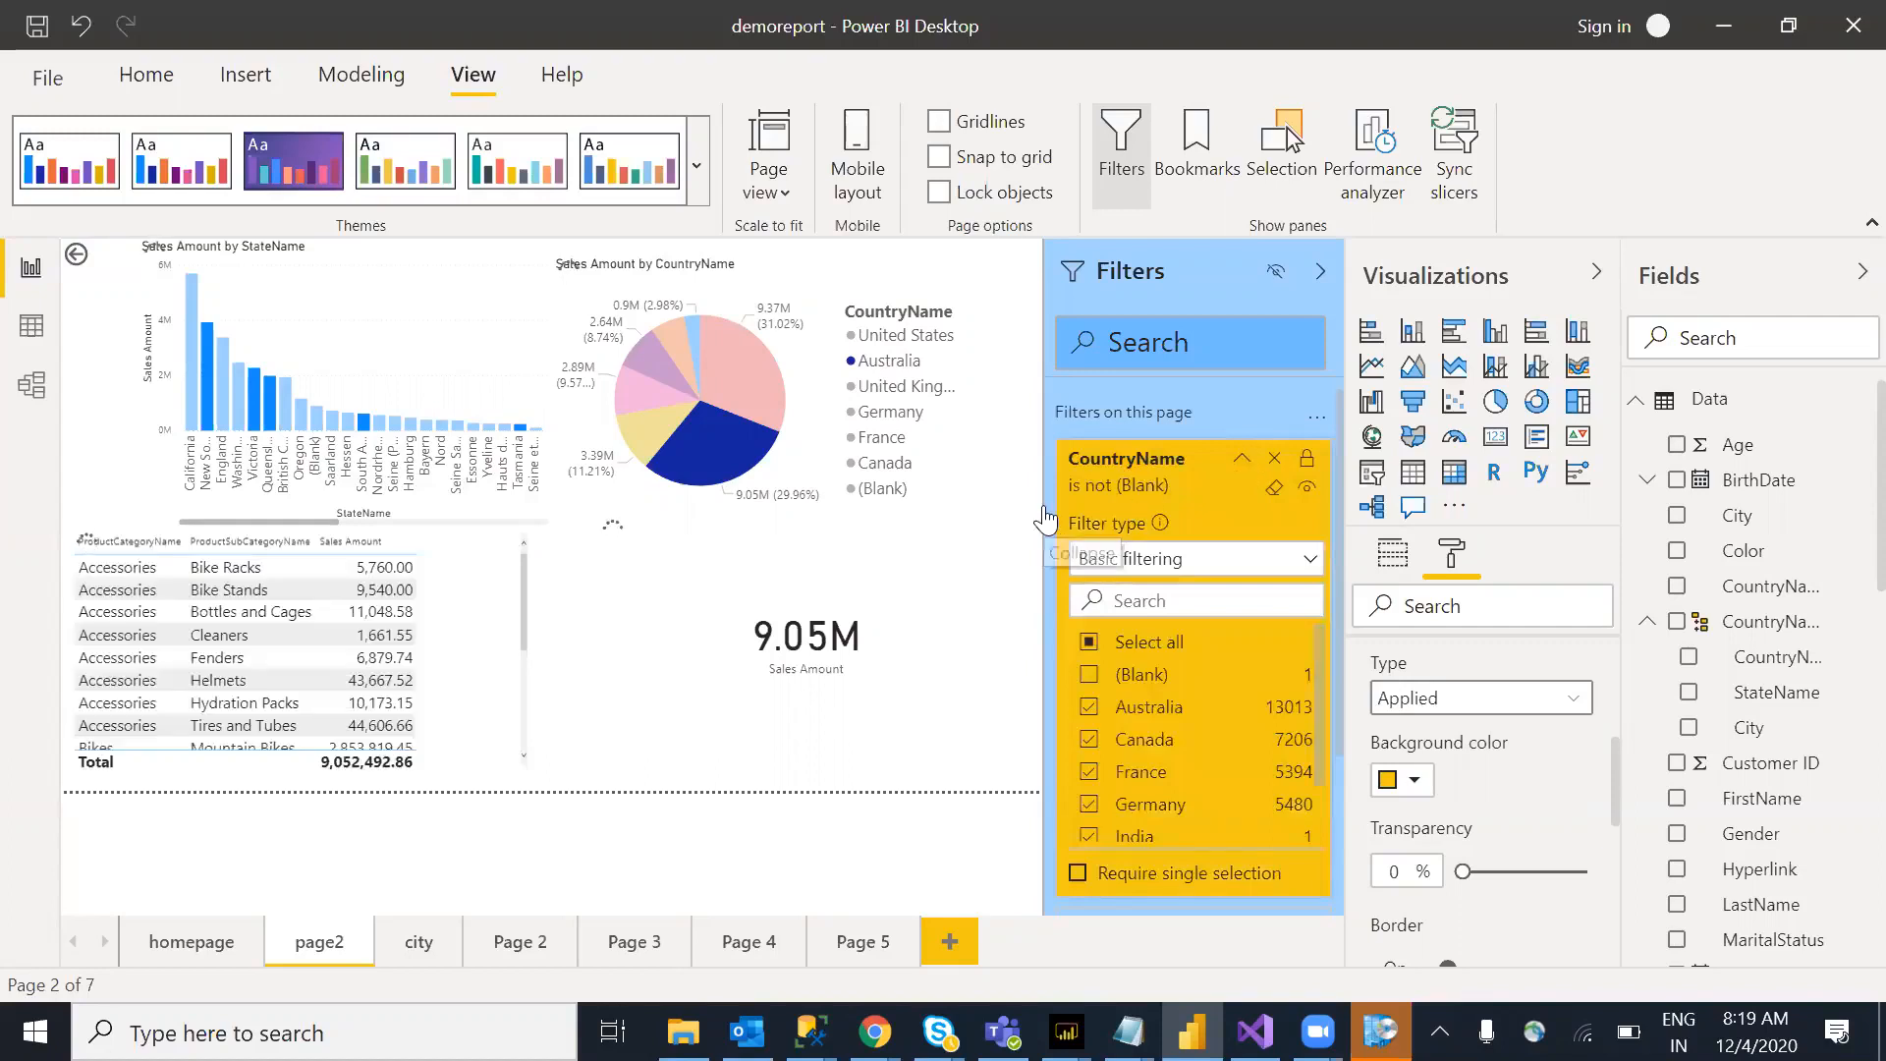
left_click(1242, 459)
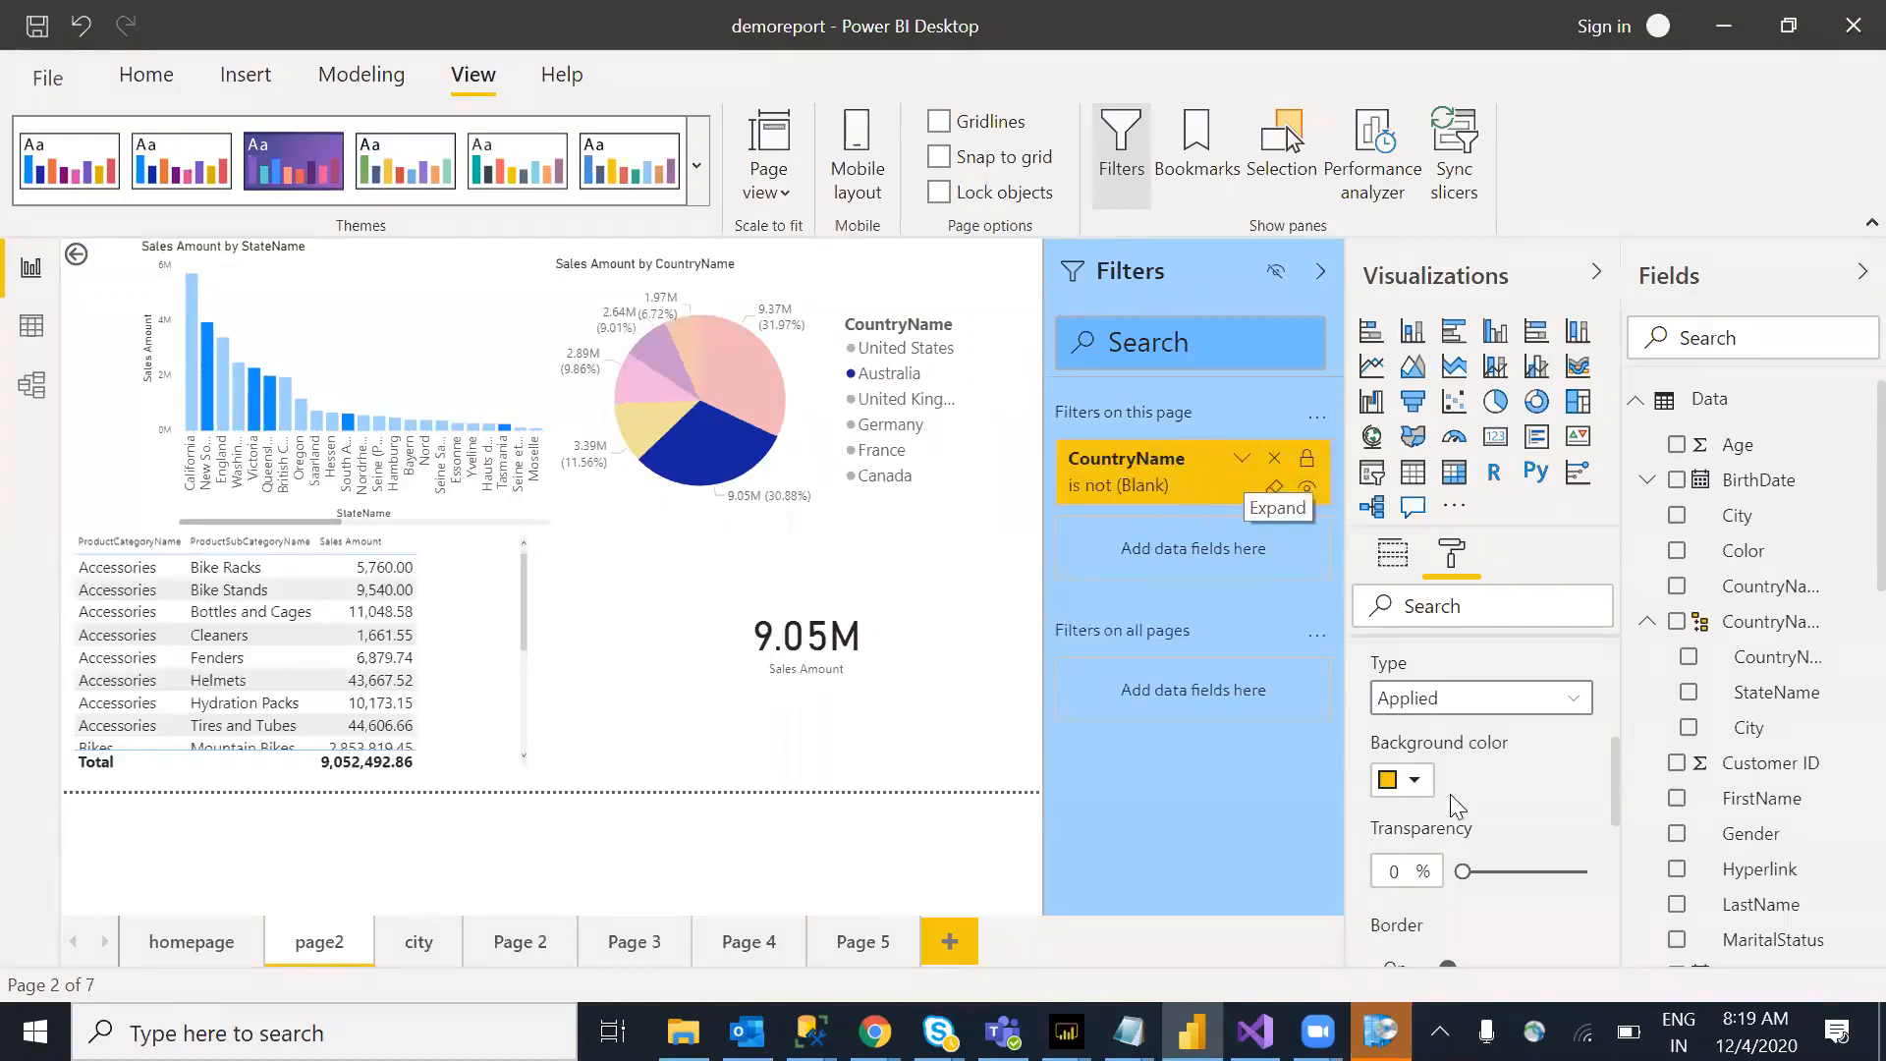
Step: Switch the filter card type to Available and back to Applied to compare their background colors
left_click(1573, 699)
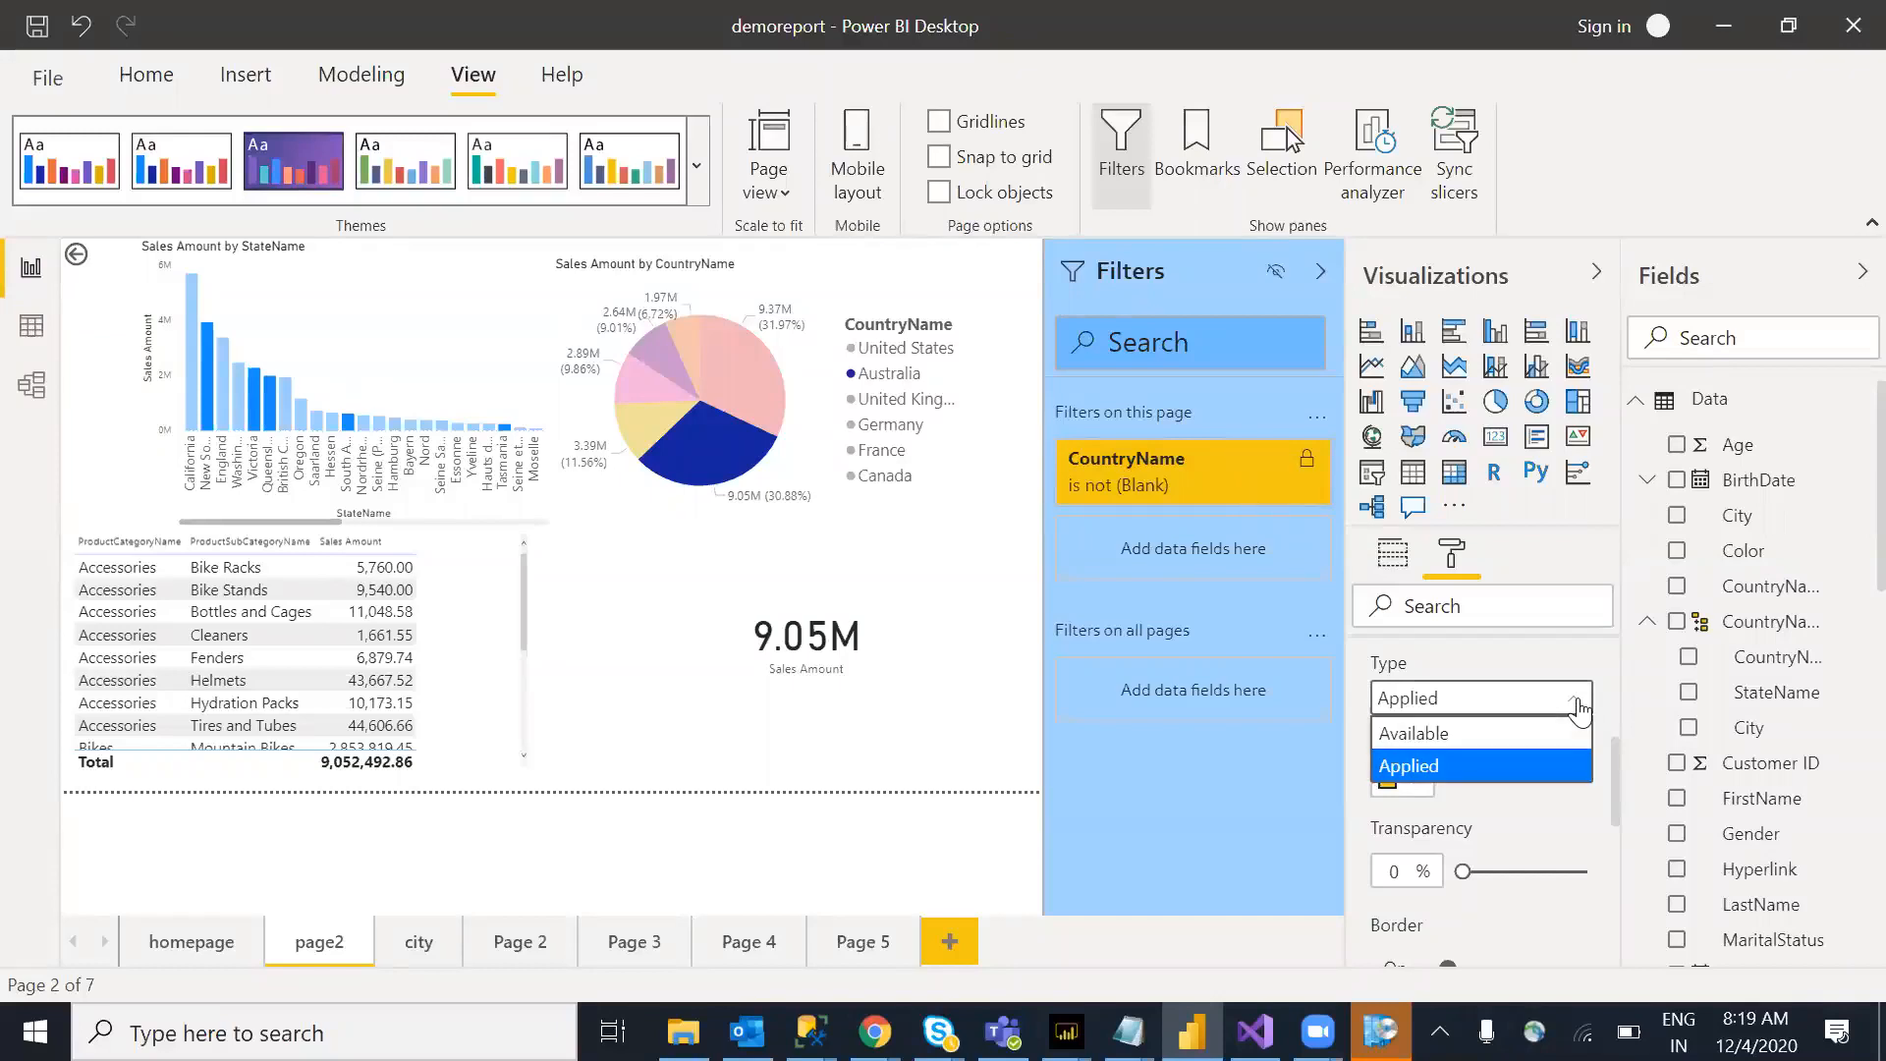
left_click(1462, 736)
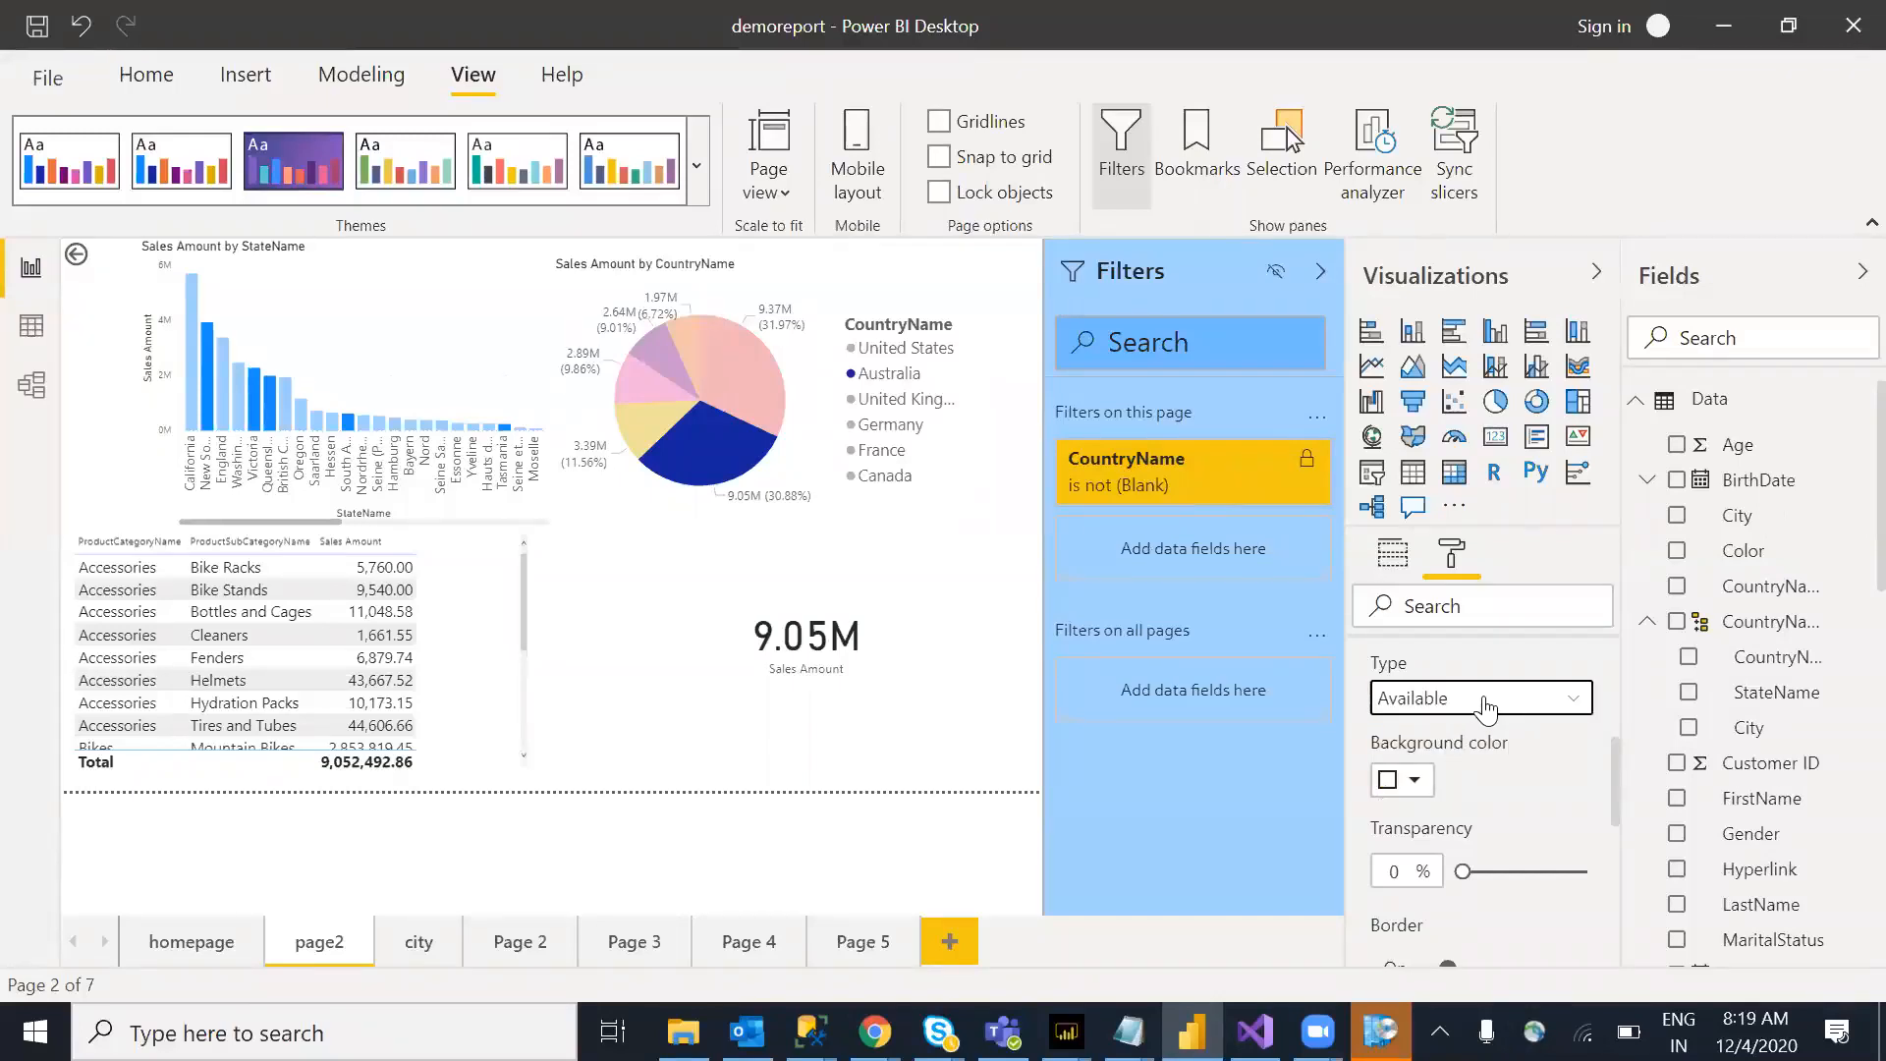
left_click(1485, 697)
left_click(1416, 766)
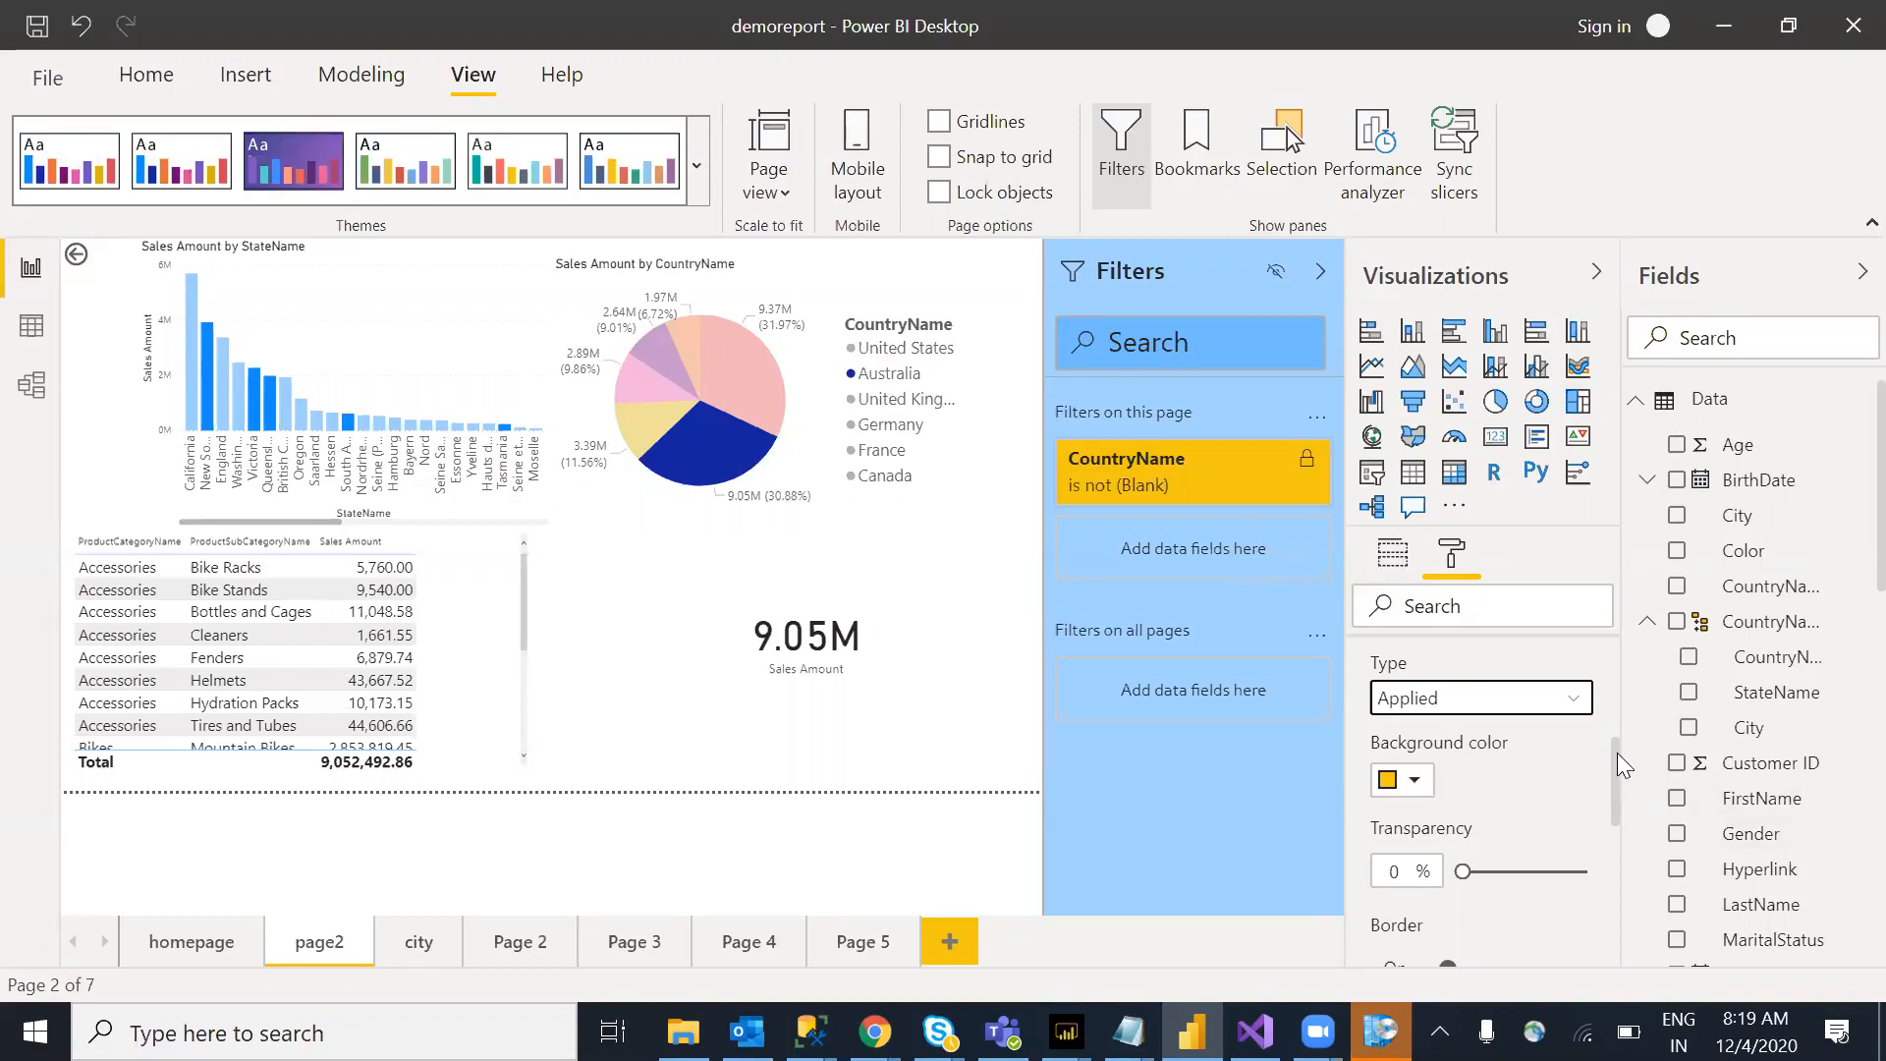
Step: Try a text size of 13 pt on the Applied filter cards, and set it to 10 pt
left_click_drag(1617, 753, 1619, 786)
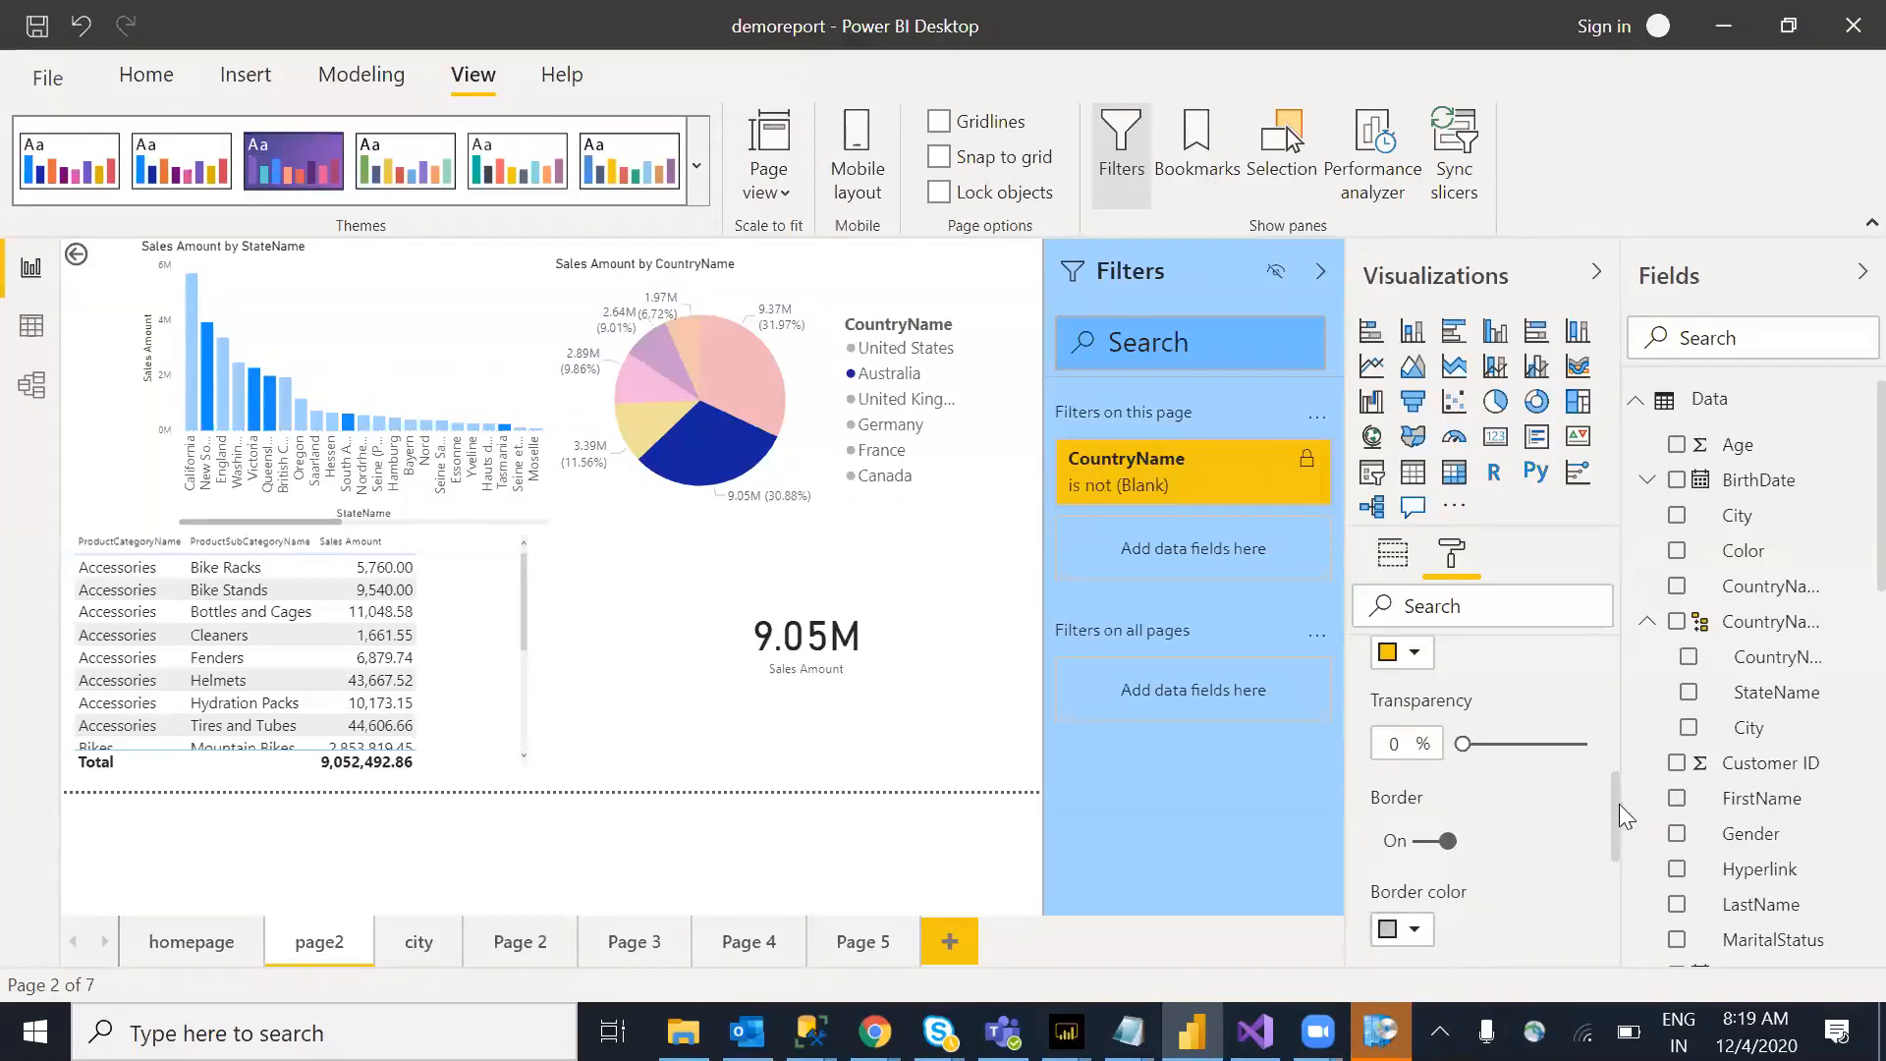
left_click_drag(1620, 804, 1621, 843)
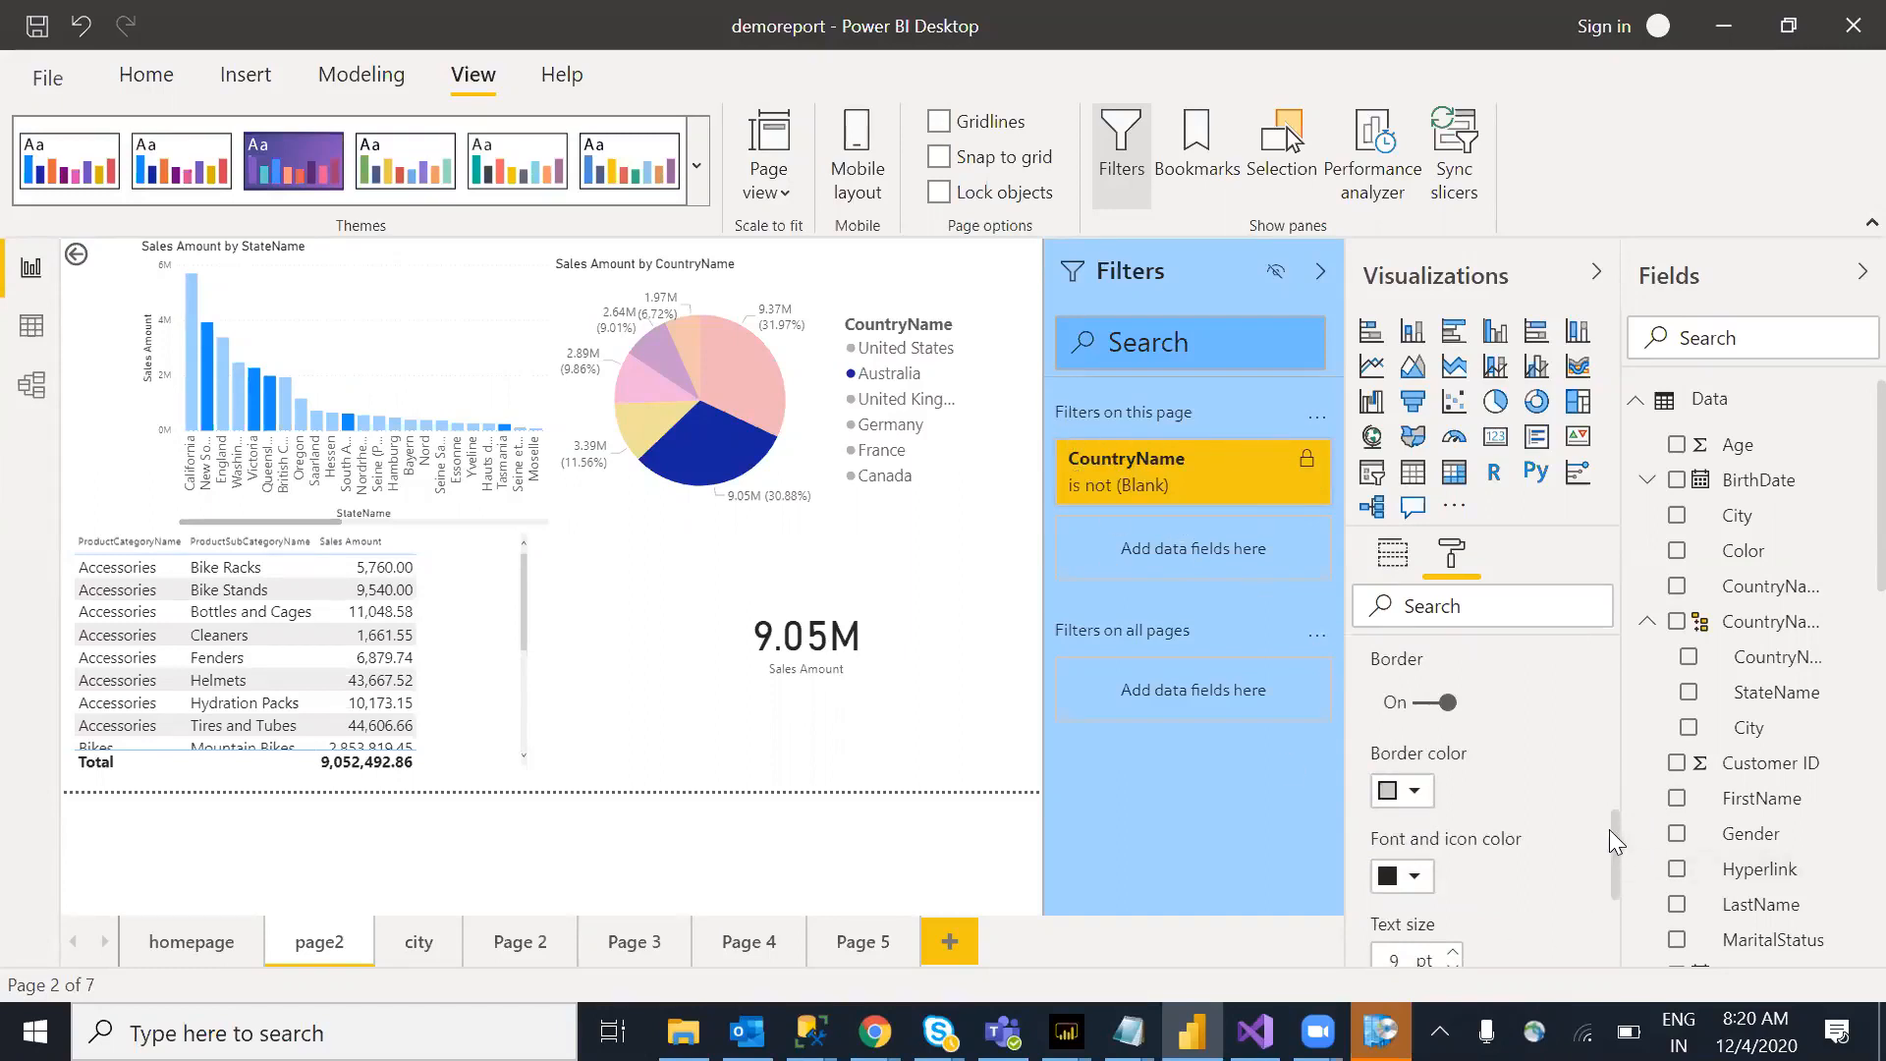
left_click_drag(1615, 844, 1615, 877)
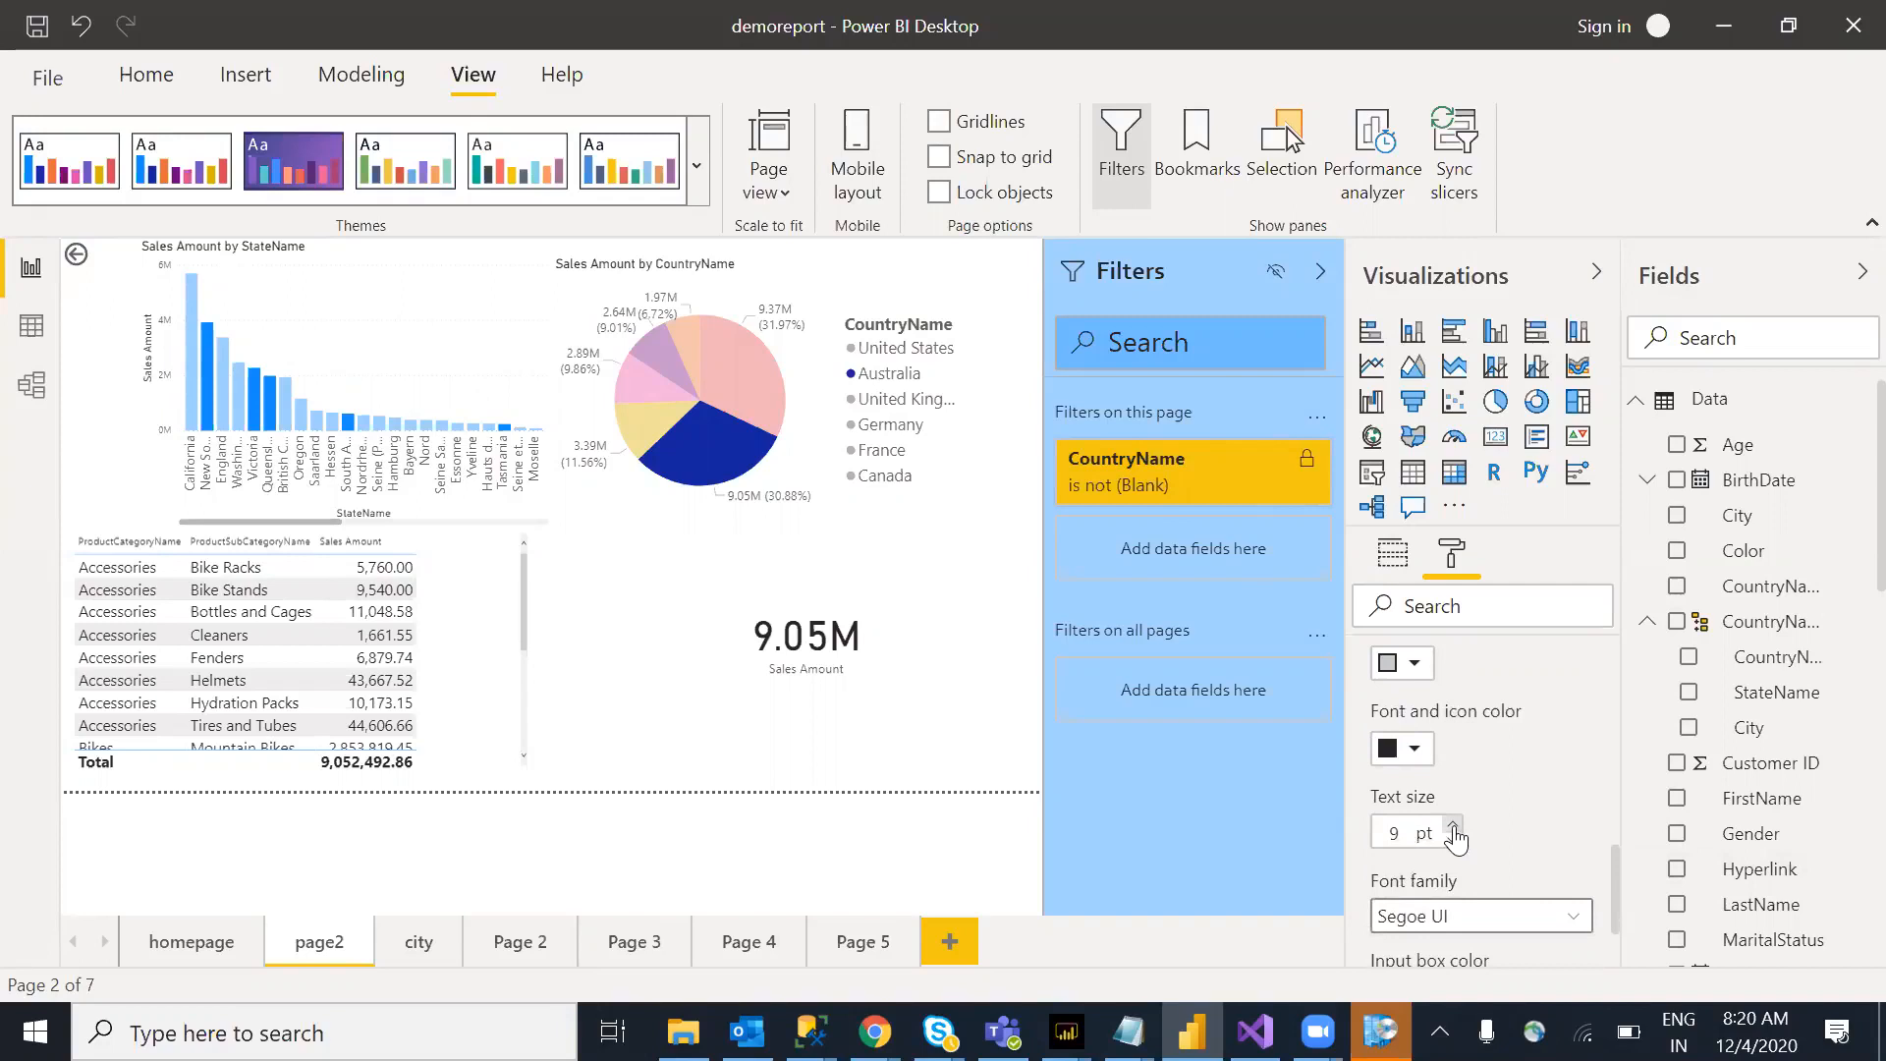
left_click(1453, 828)
left_click(1453, 828)
left_click(1453, 828)
left_click(1453, 828)
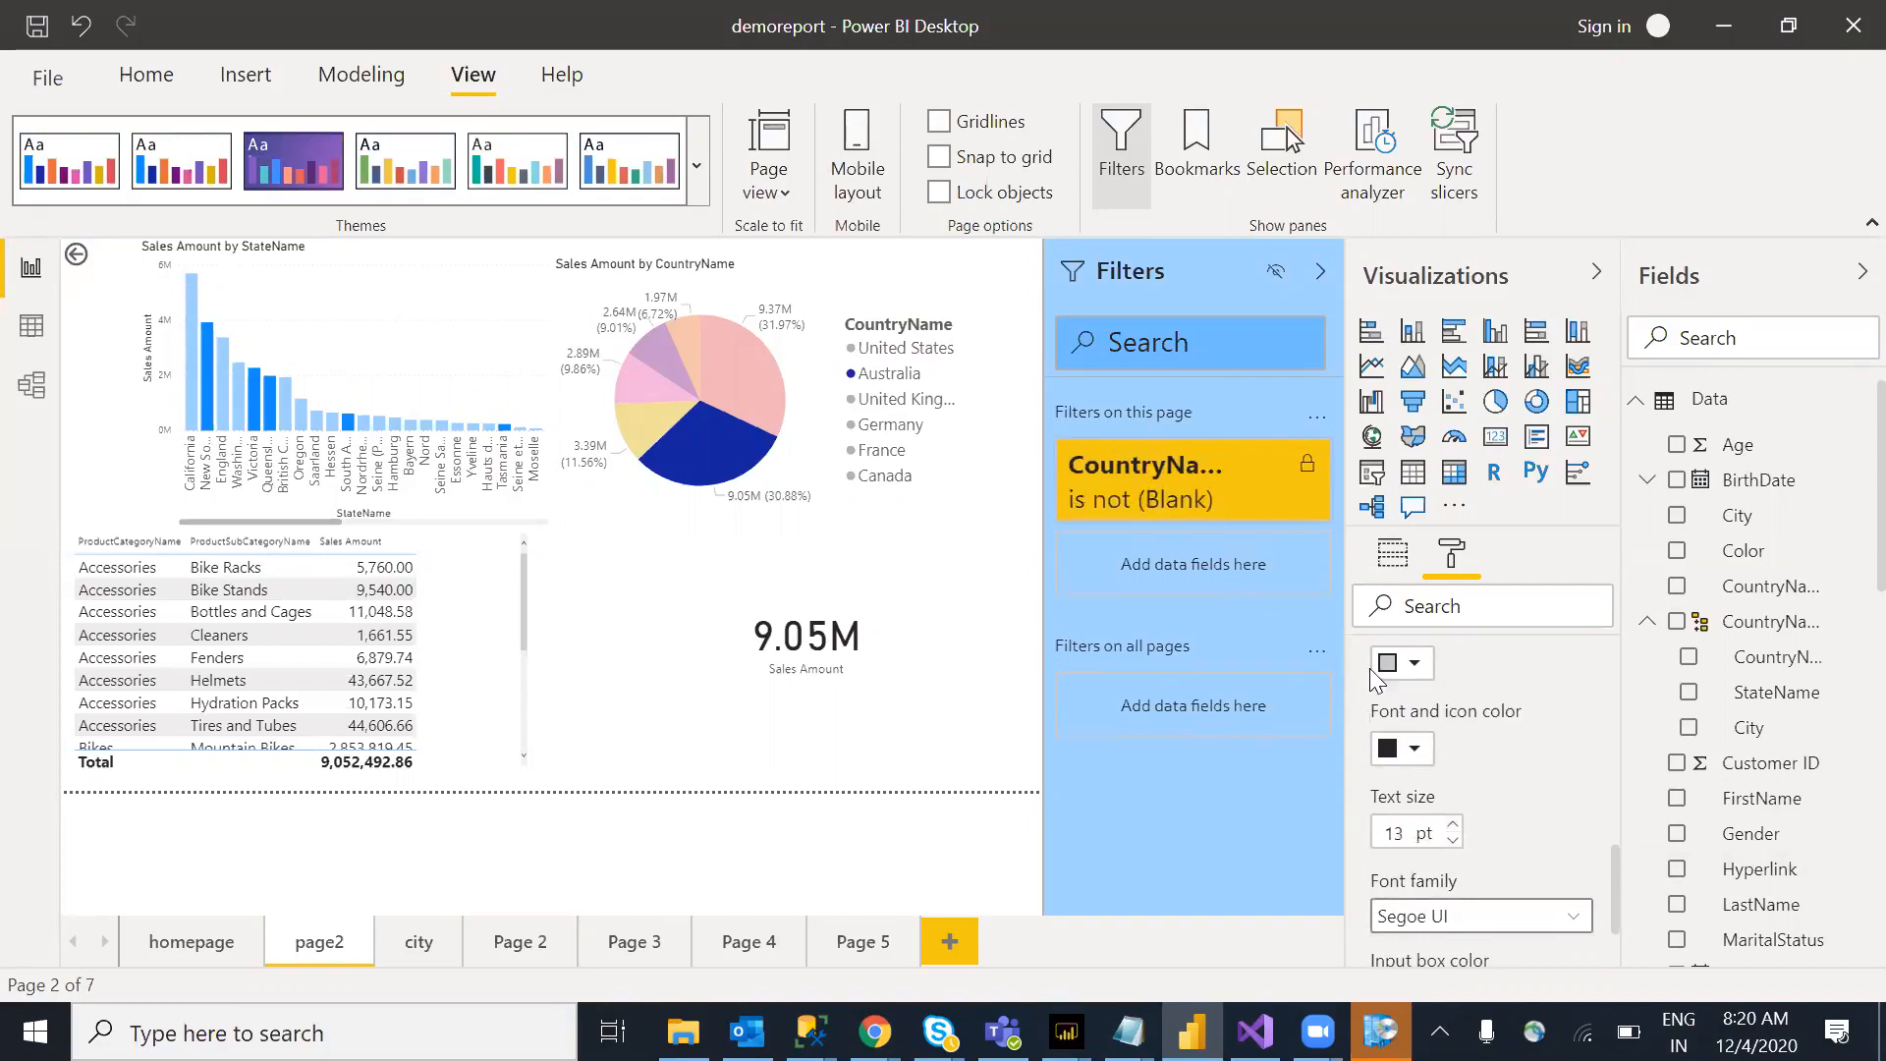
left_click(1453, 841)
left_click(1453, 841)
left_click(1453, 841)
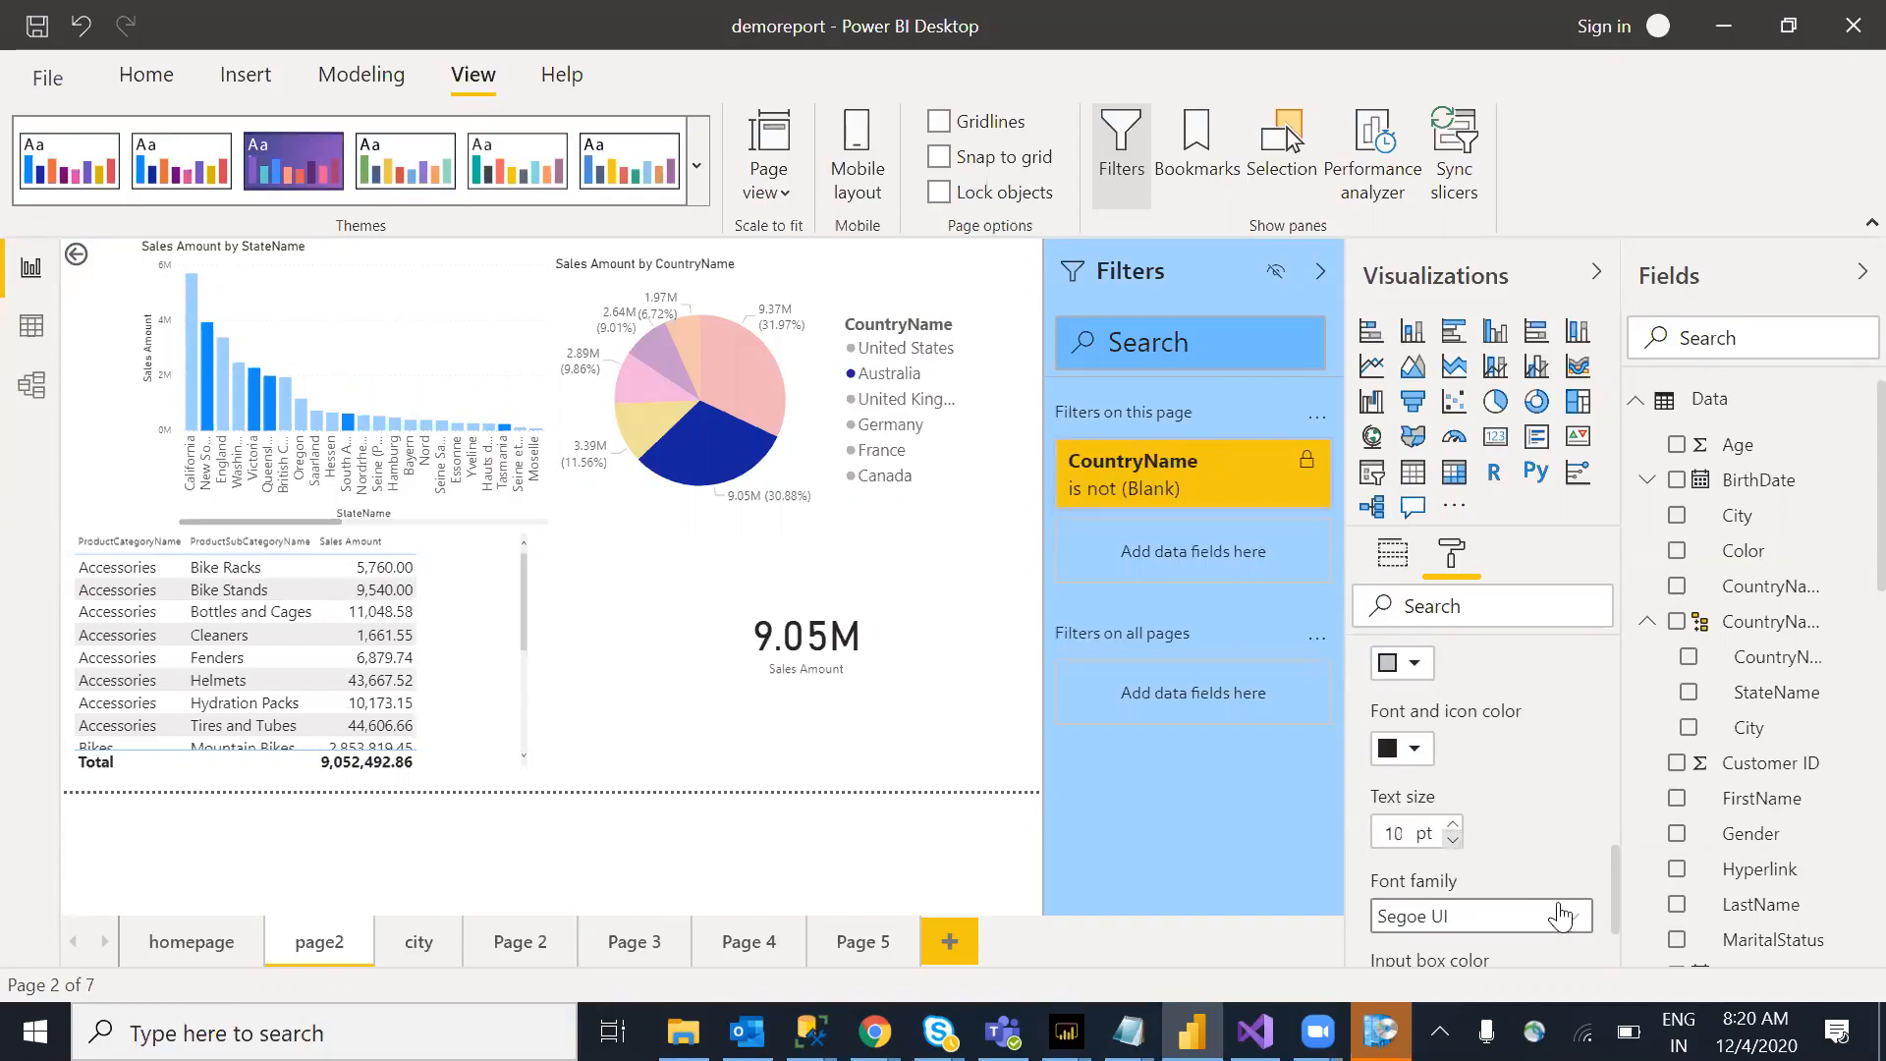
Step: Expand the CountryName filter card and set the Applied filter cards' input box color to light blue
left_click_drag(1614, 864, 1618, 910)
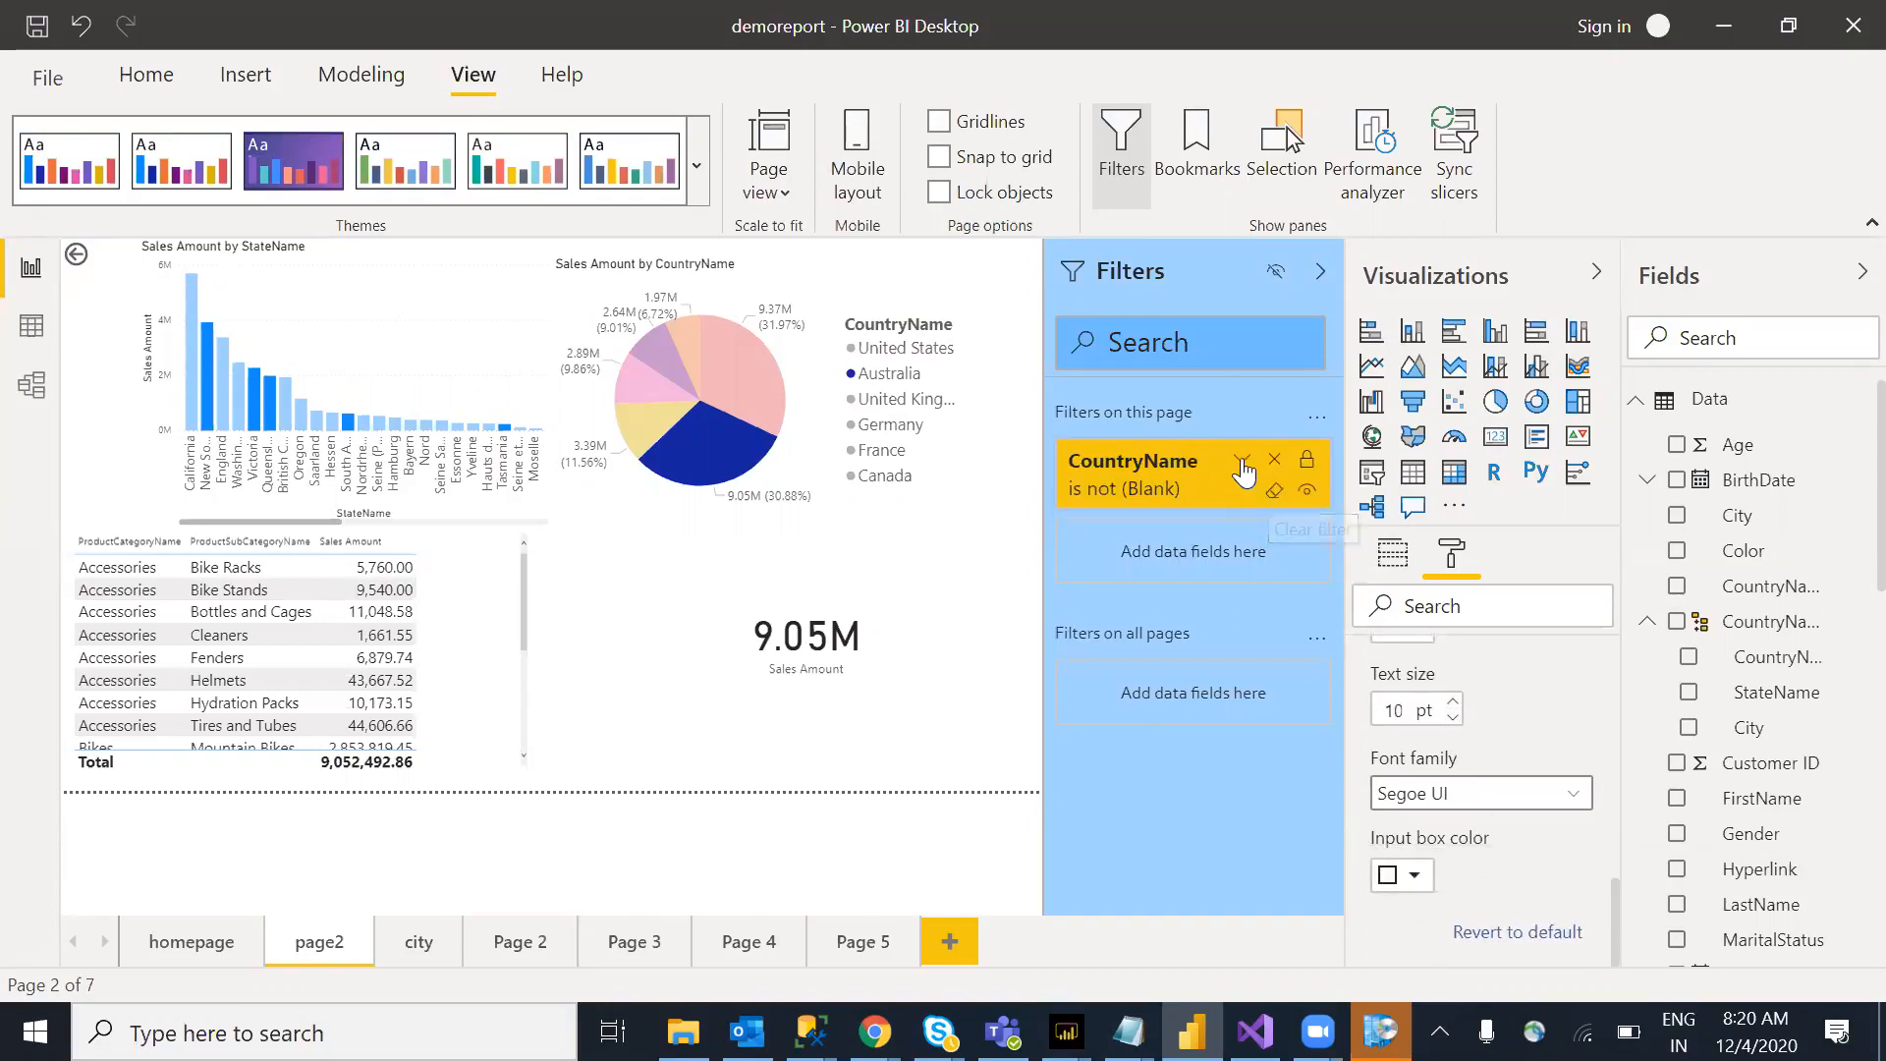
left_click(1219, 496)
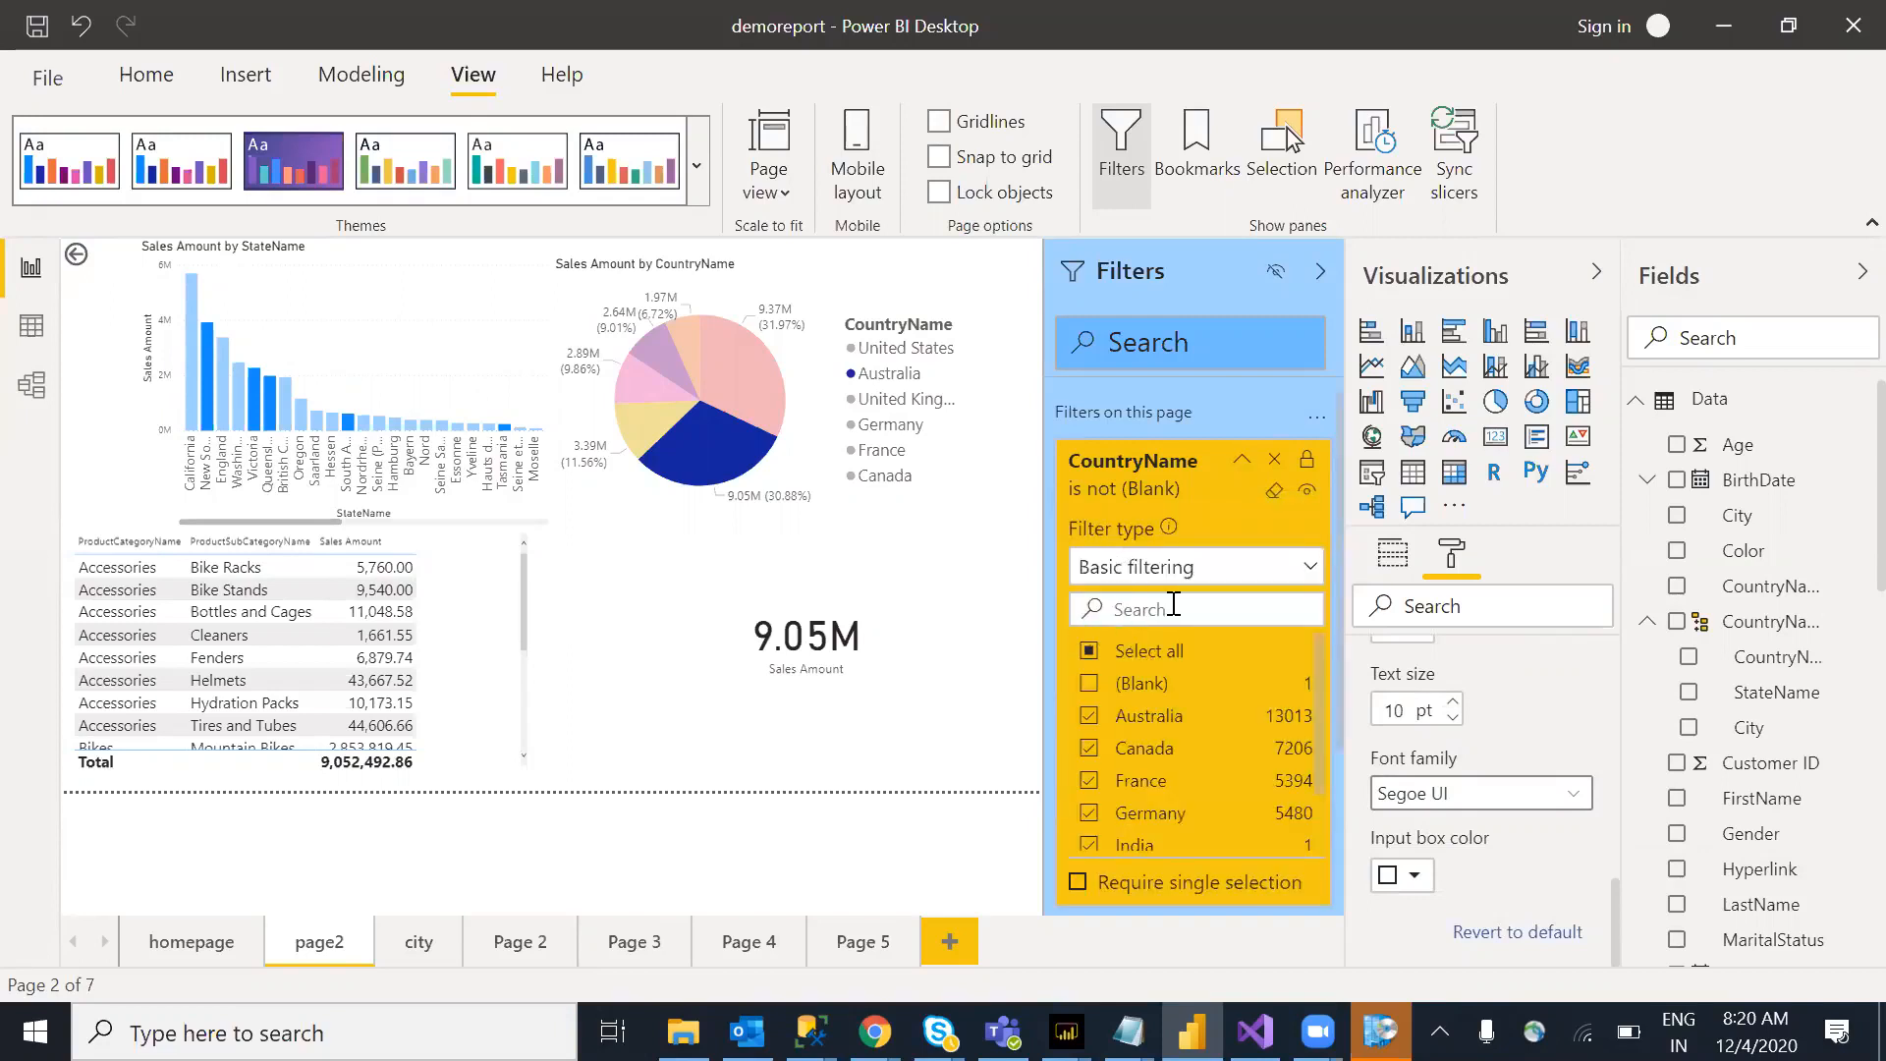
left_click(1418, 876)
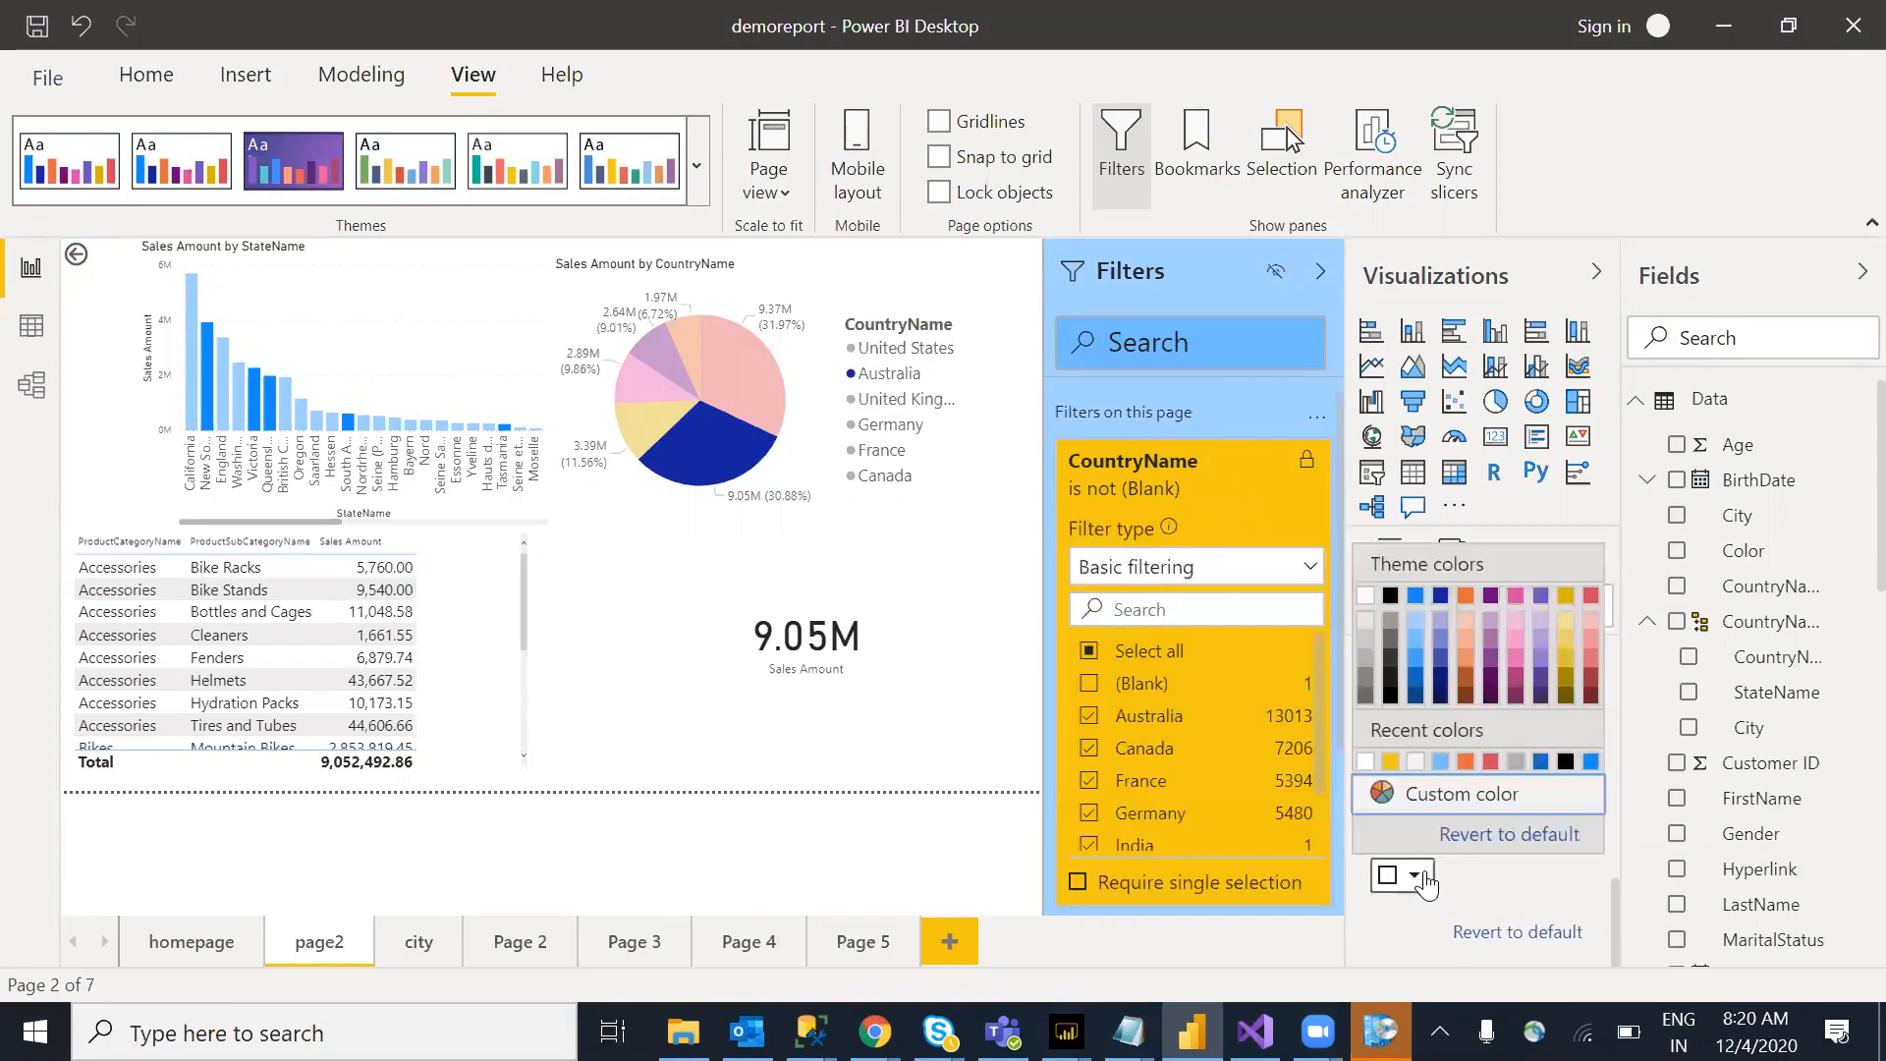
left_click(1441, 764)
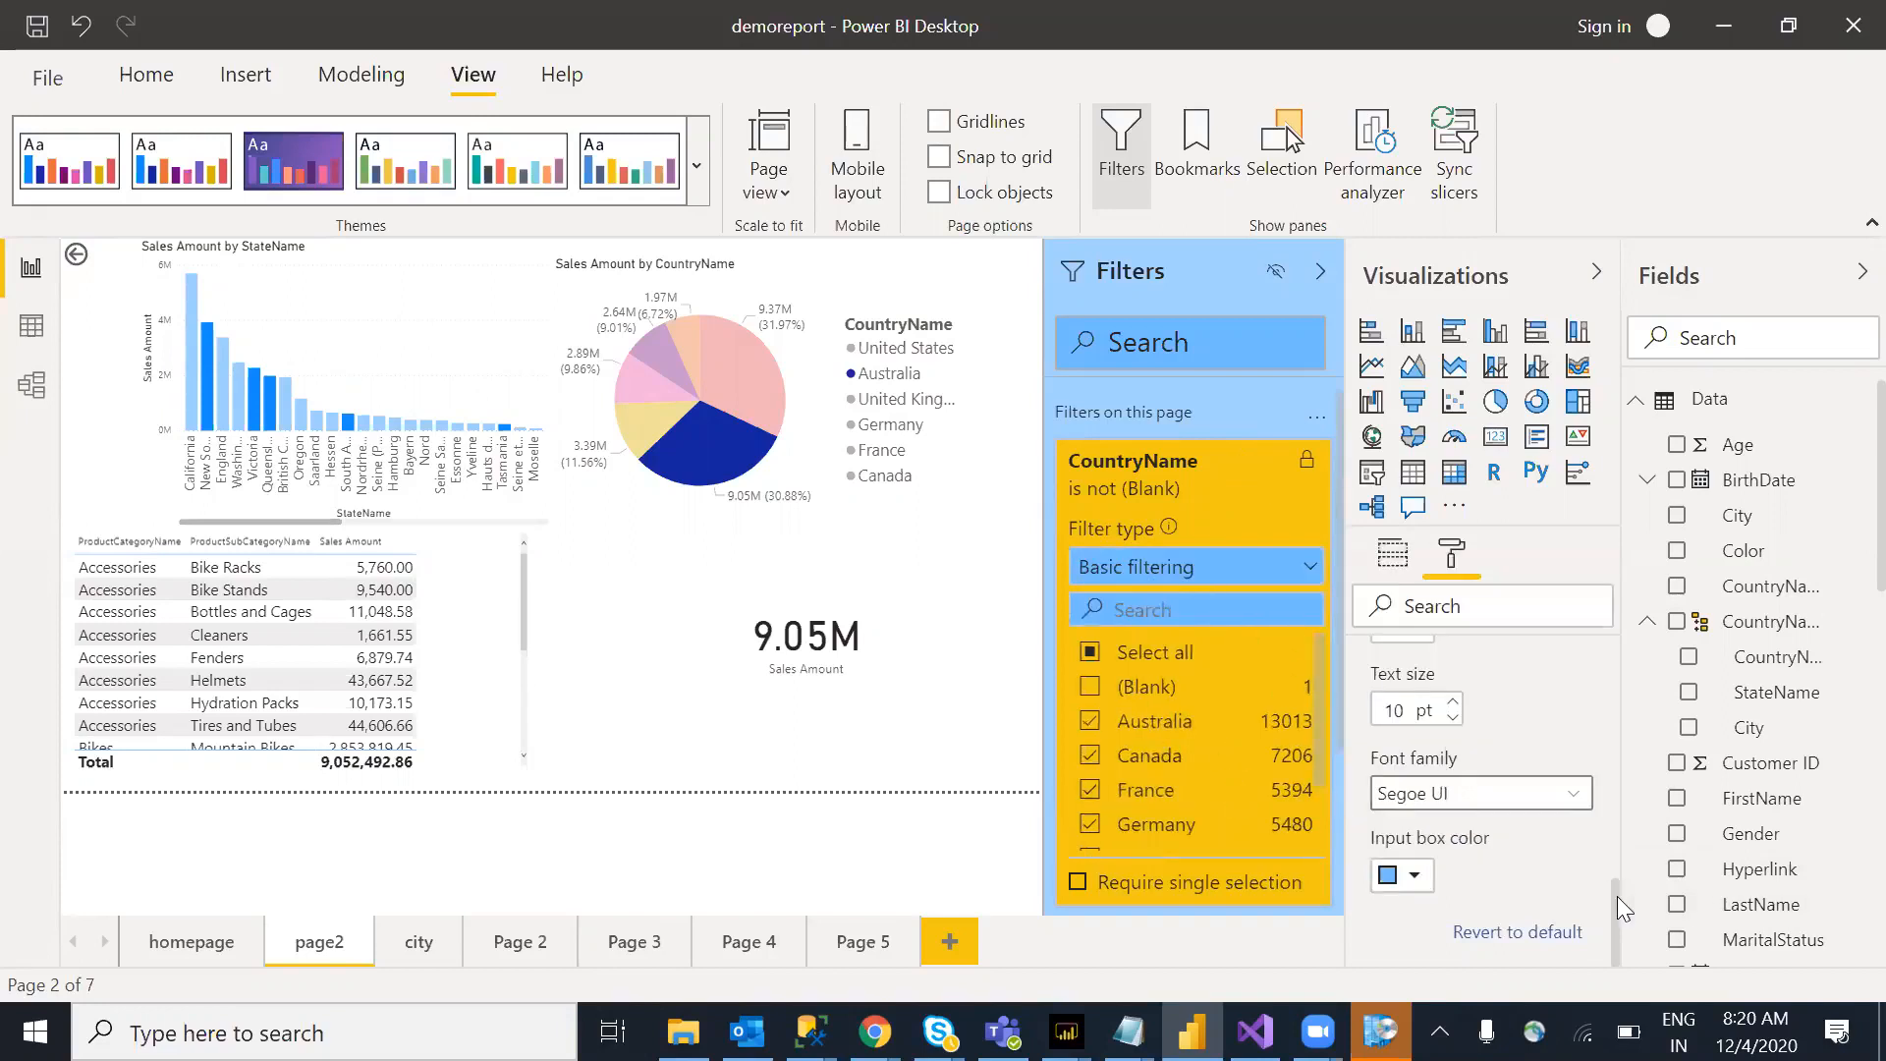
Step: Collapse the filter cards settings and the CountryName filter card, and hide that filter from report readers
left_click_drag(1612, 915, 1599, 765)
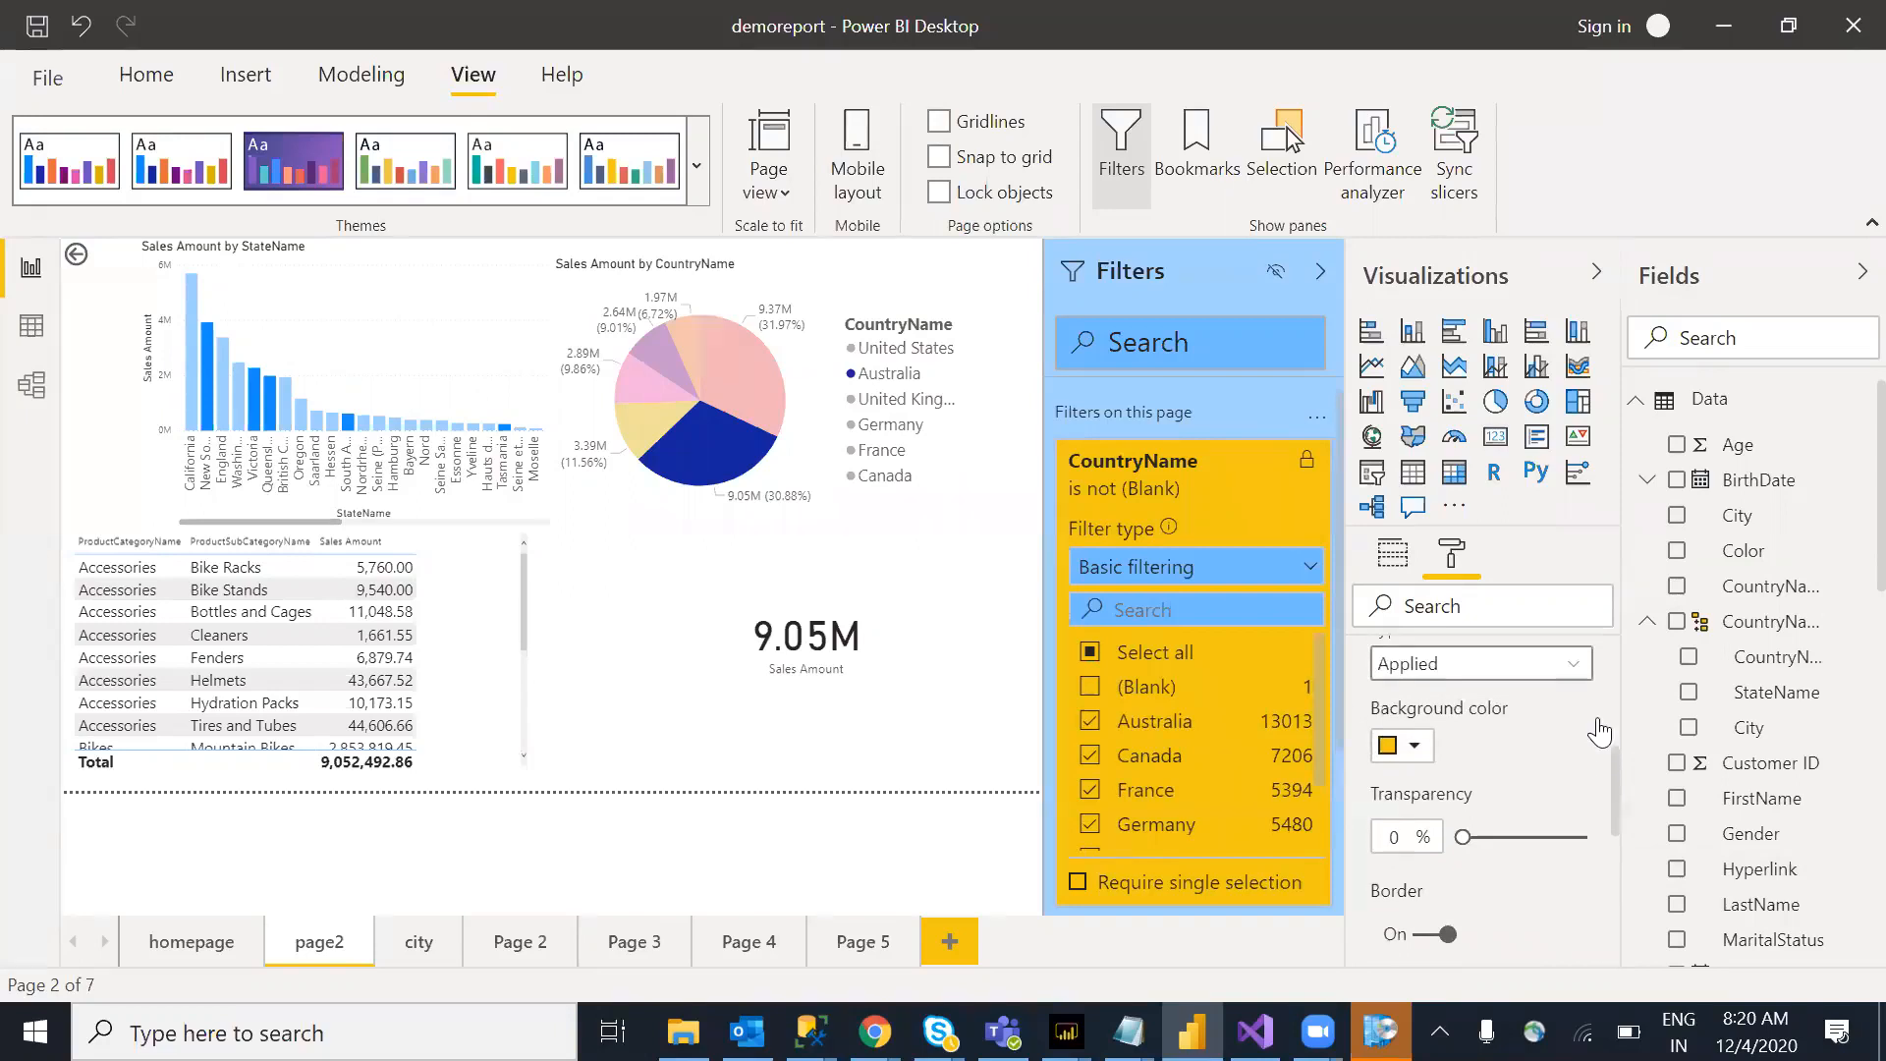
scroll(1389, 703, "up", 2)
left_click(1385, 743)
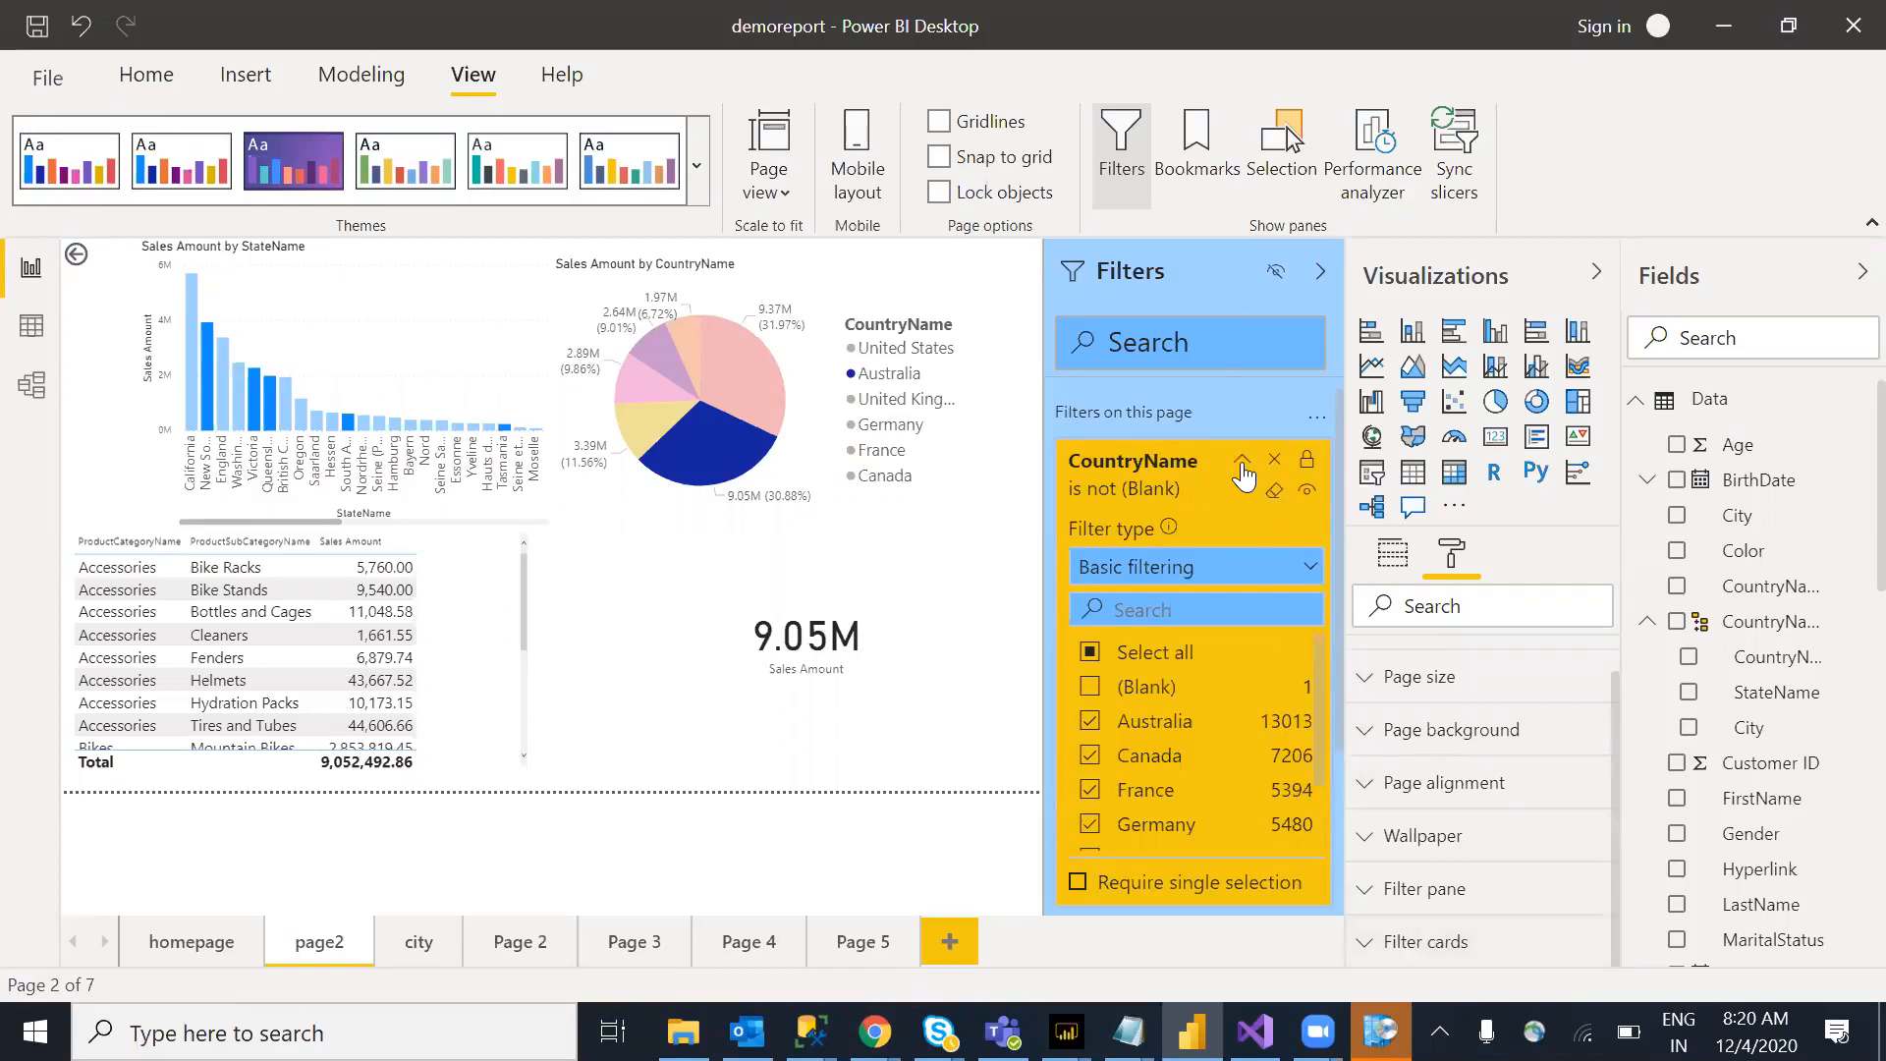
left_click(1244, 476)
left_click(1307, 491)
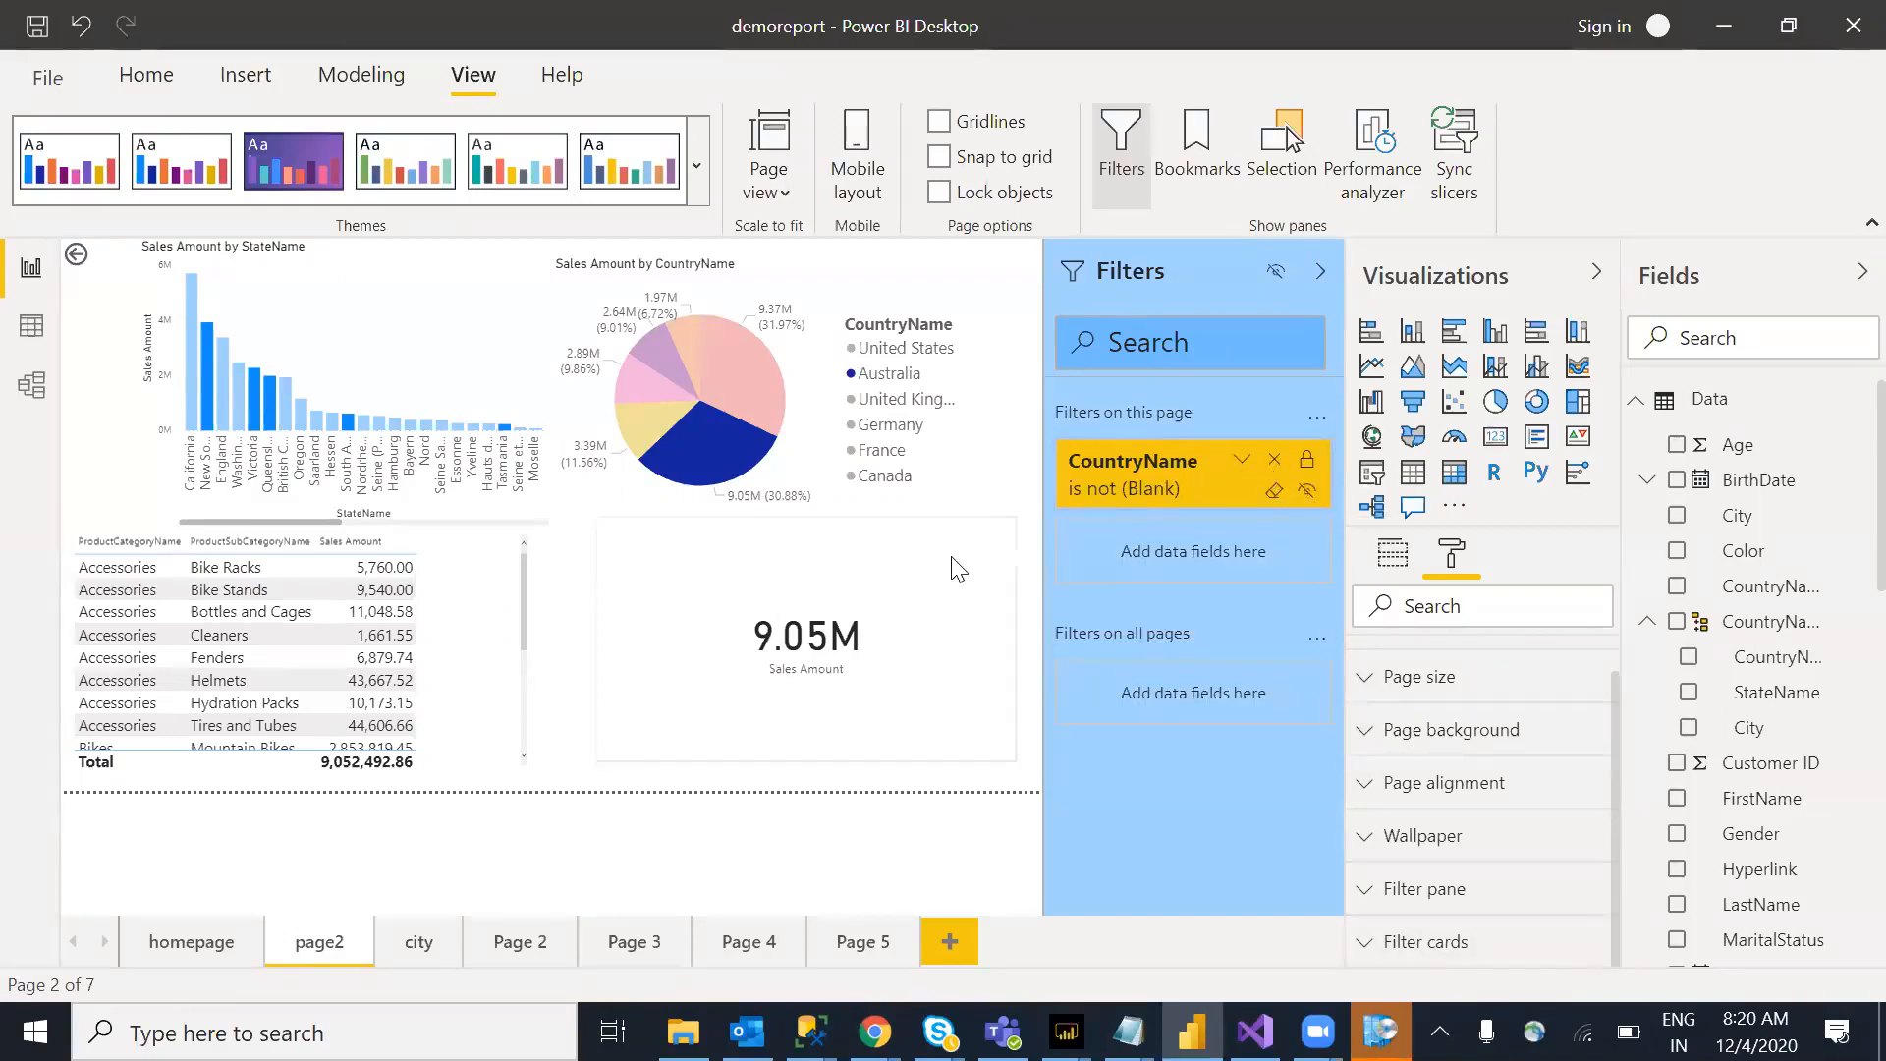
Step: Remove the pie chart's Australia highlight and clear the page's CountryName filter
left_click(694, 454)
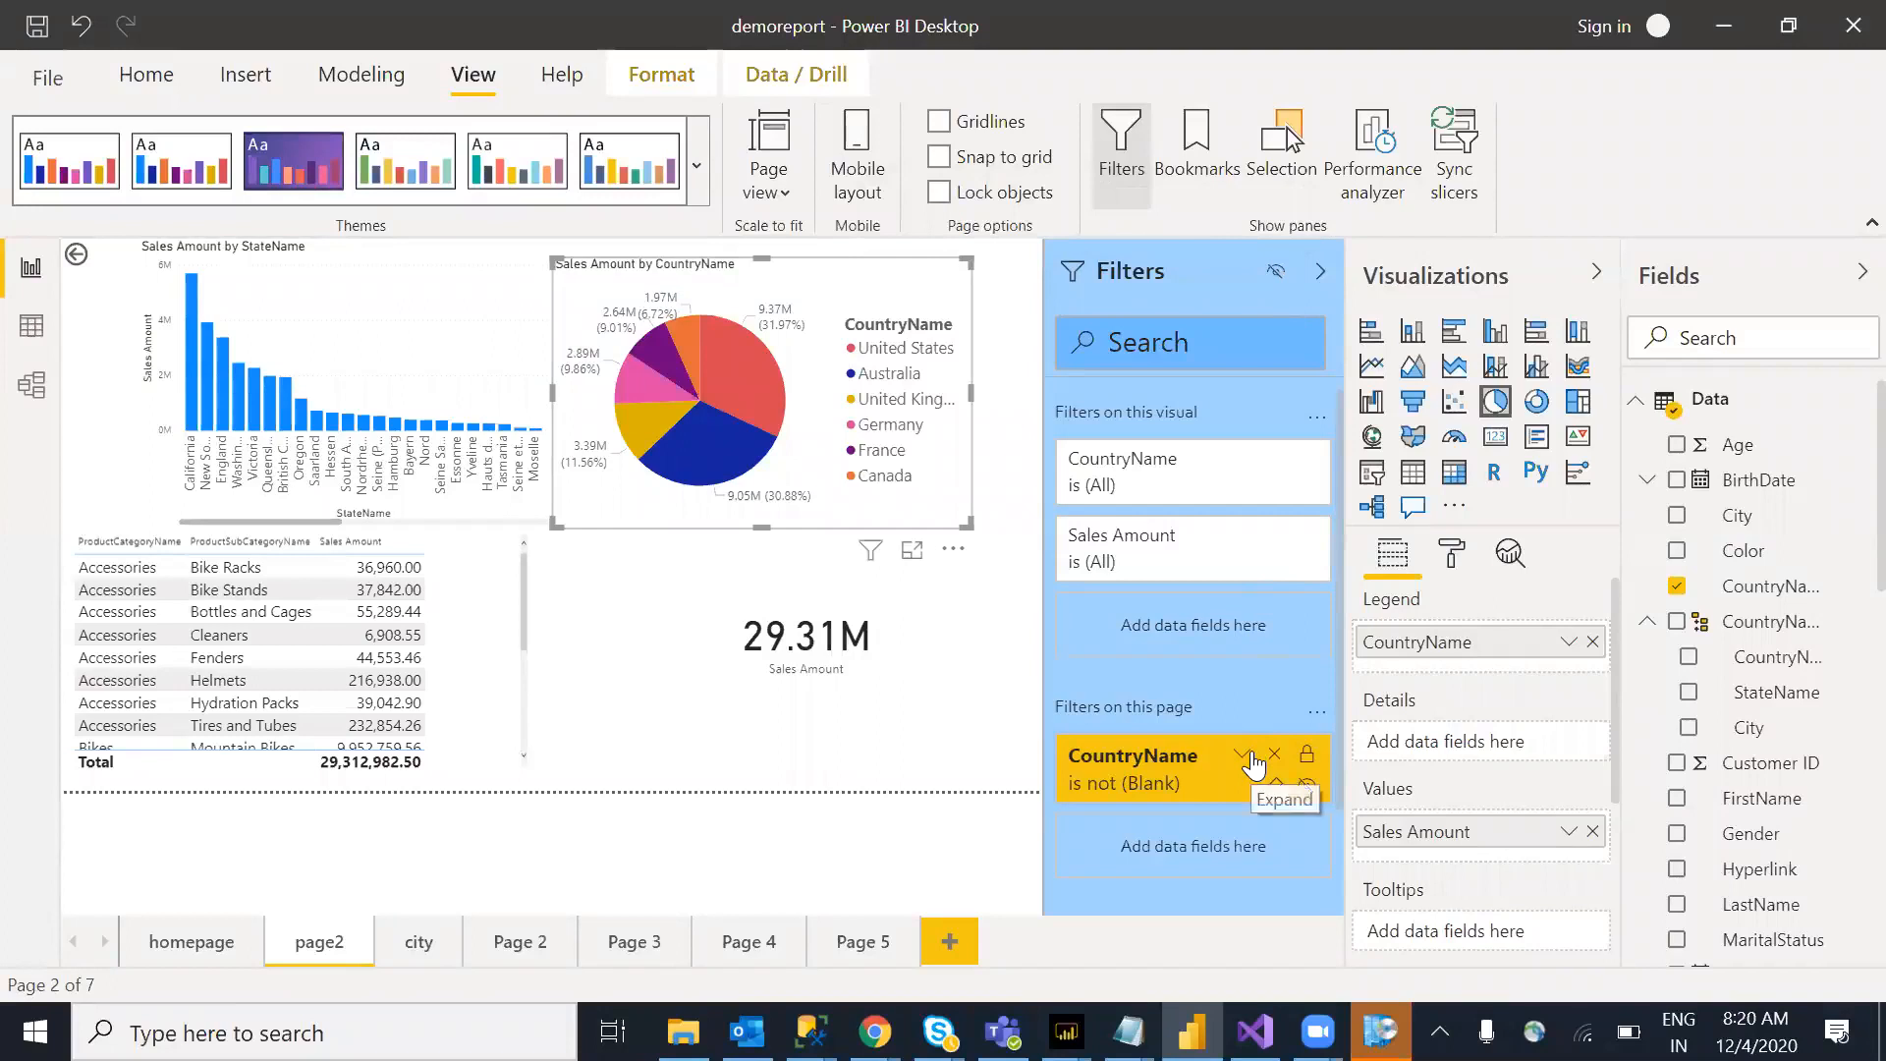
left_click(574, 665)
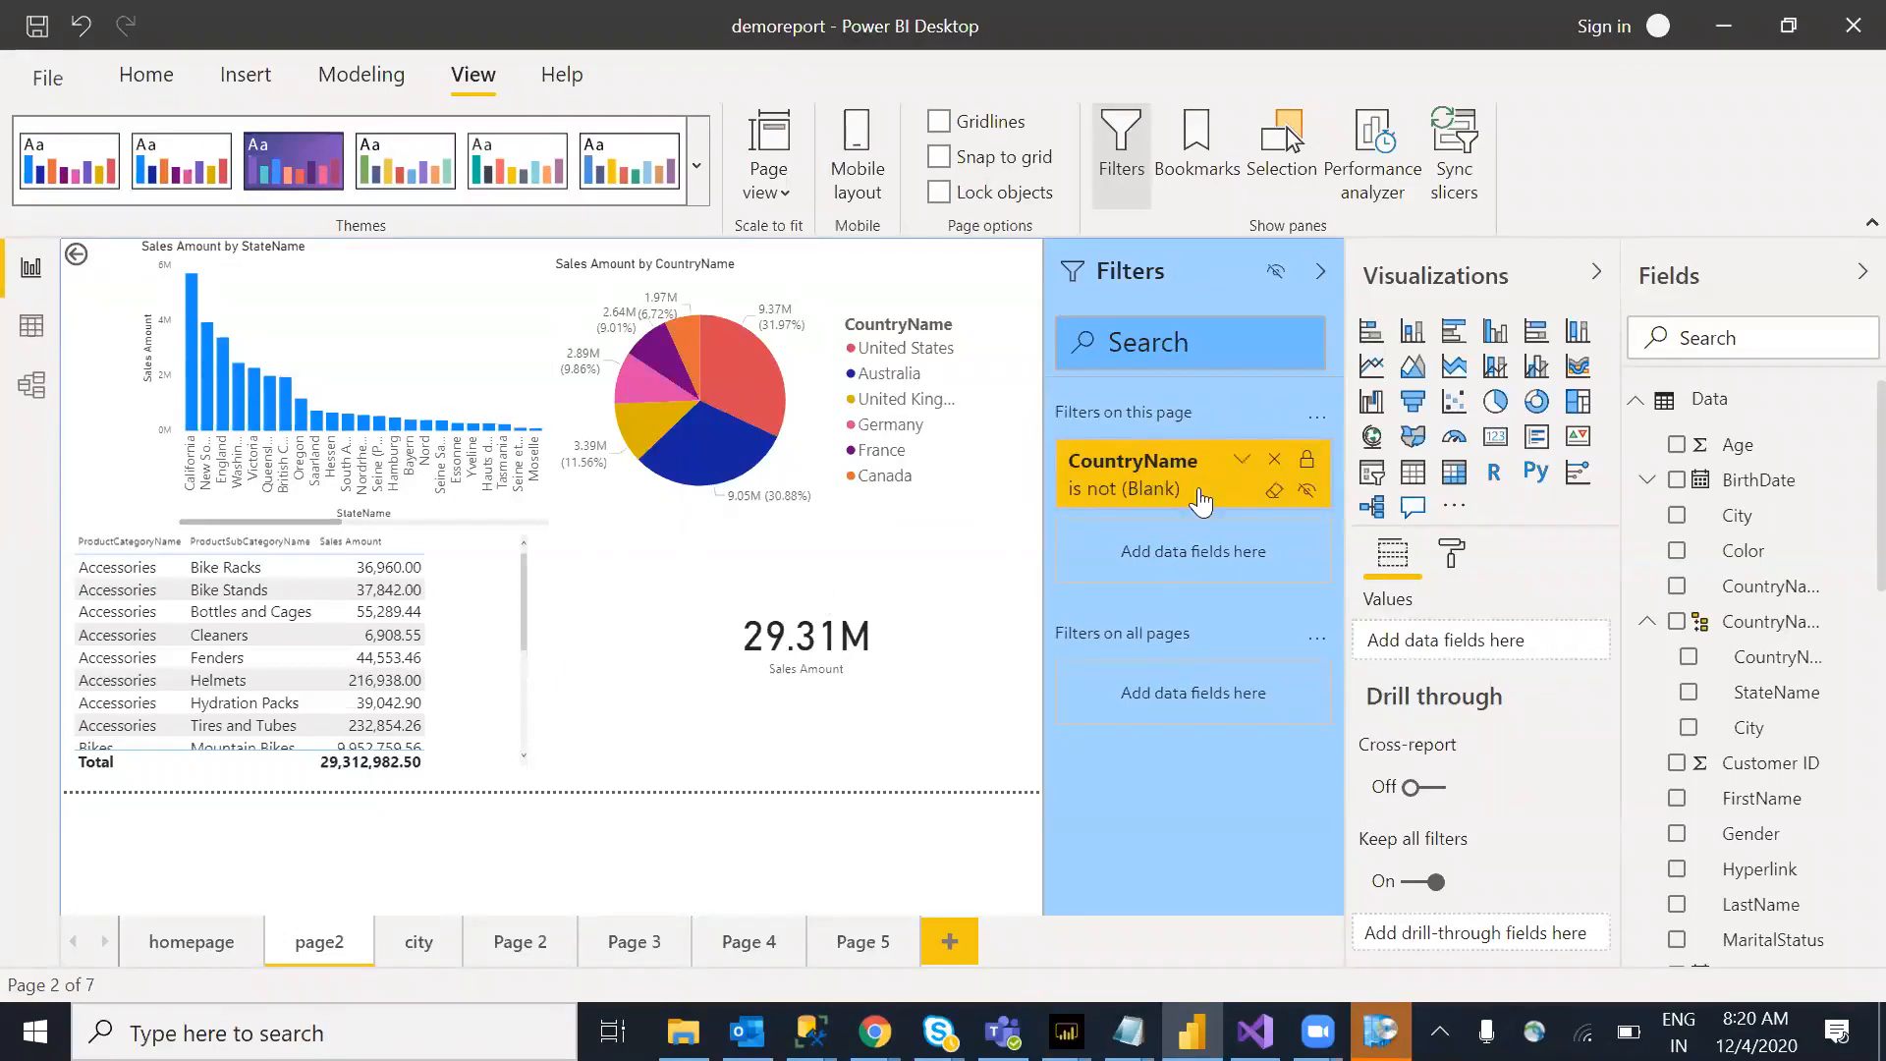
left_click(1274, 490)
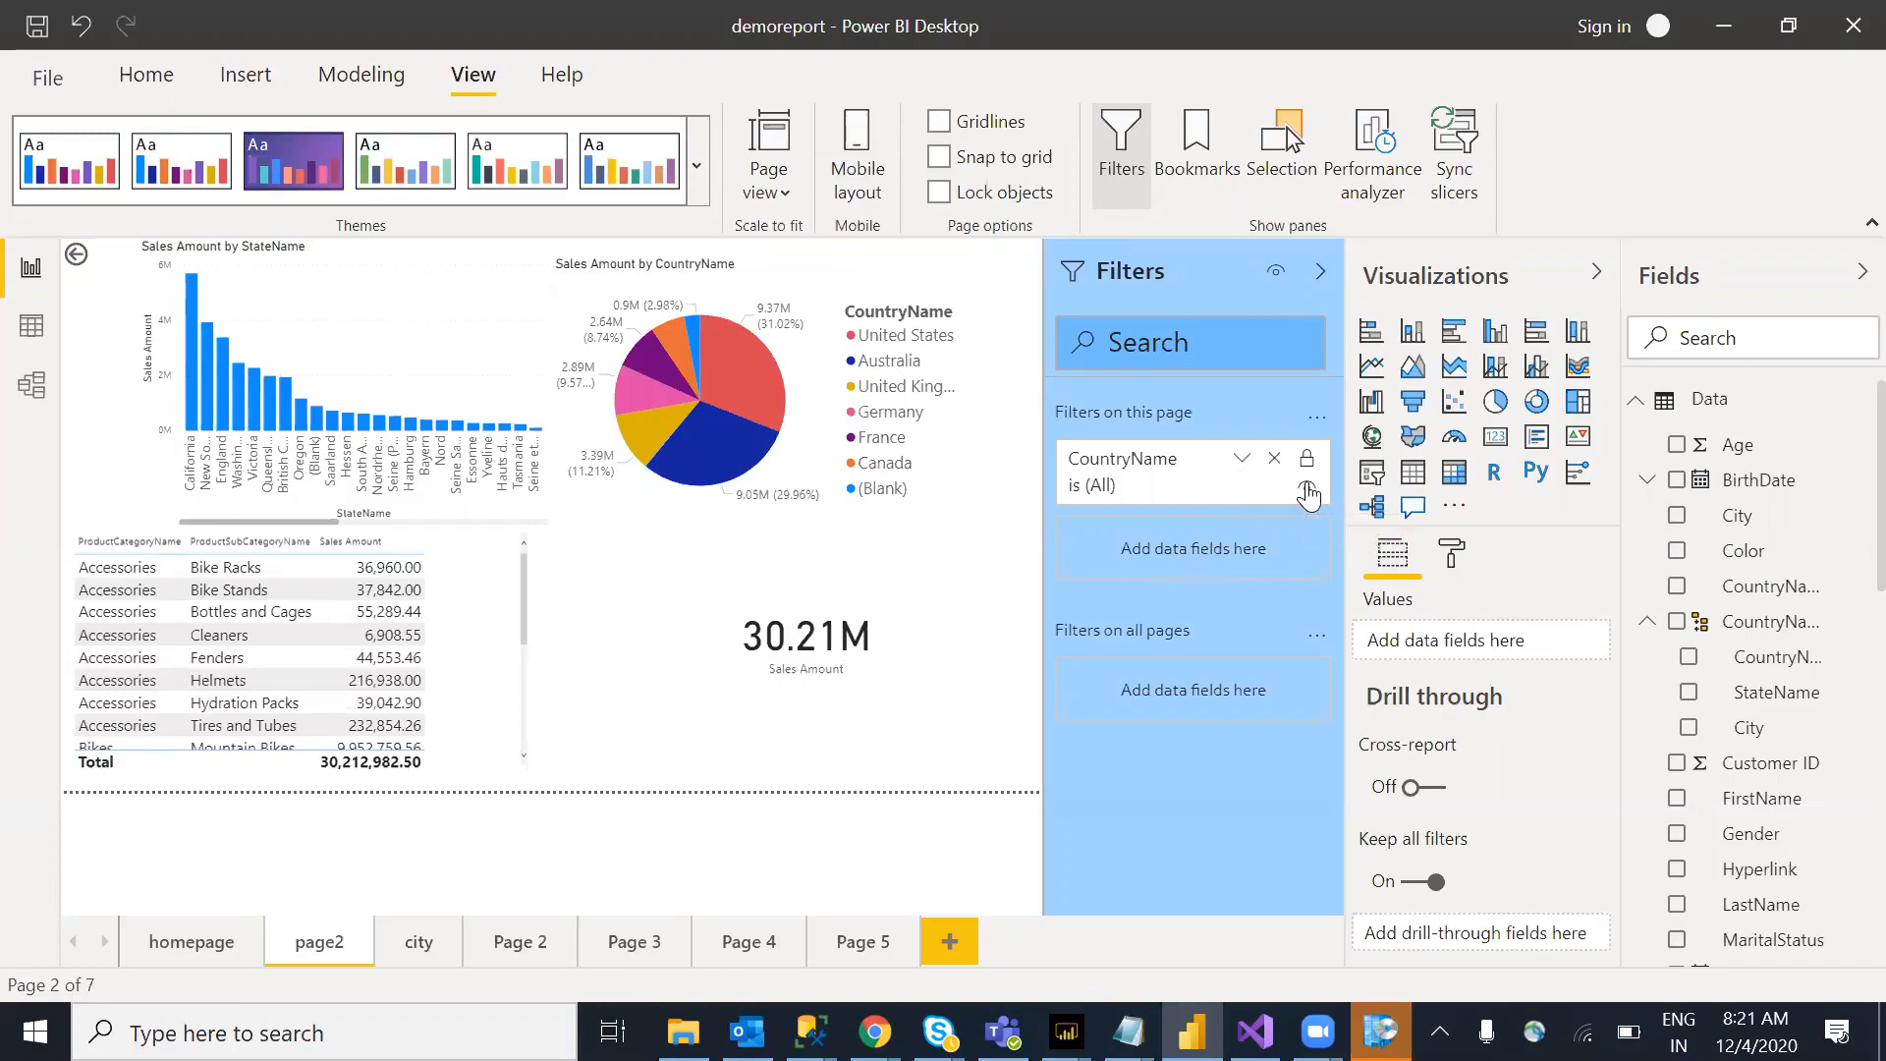
Step: Filter page2 by CountryName to include every value except (Blank), and collapse the filter card
left_click(1239, 462)
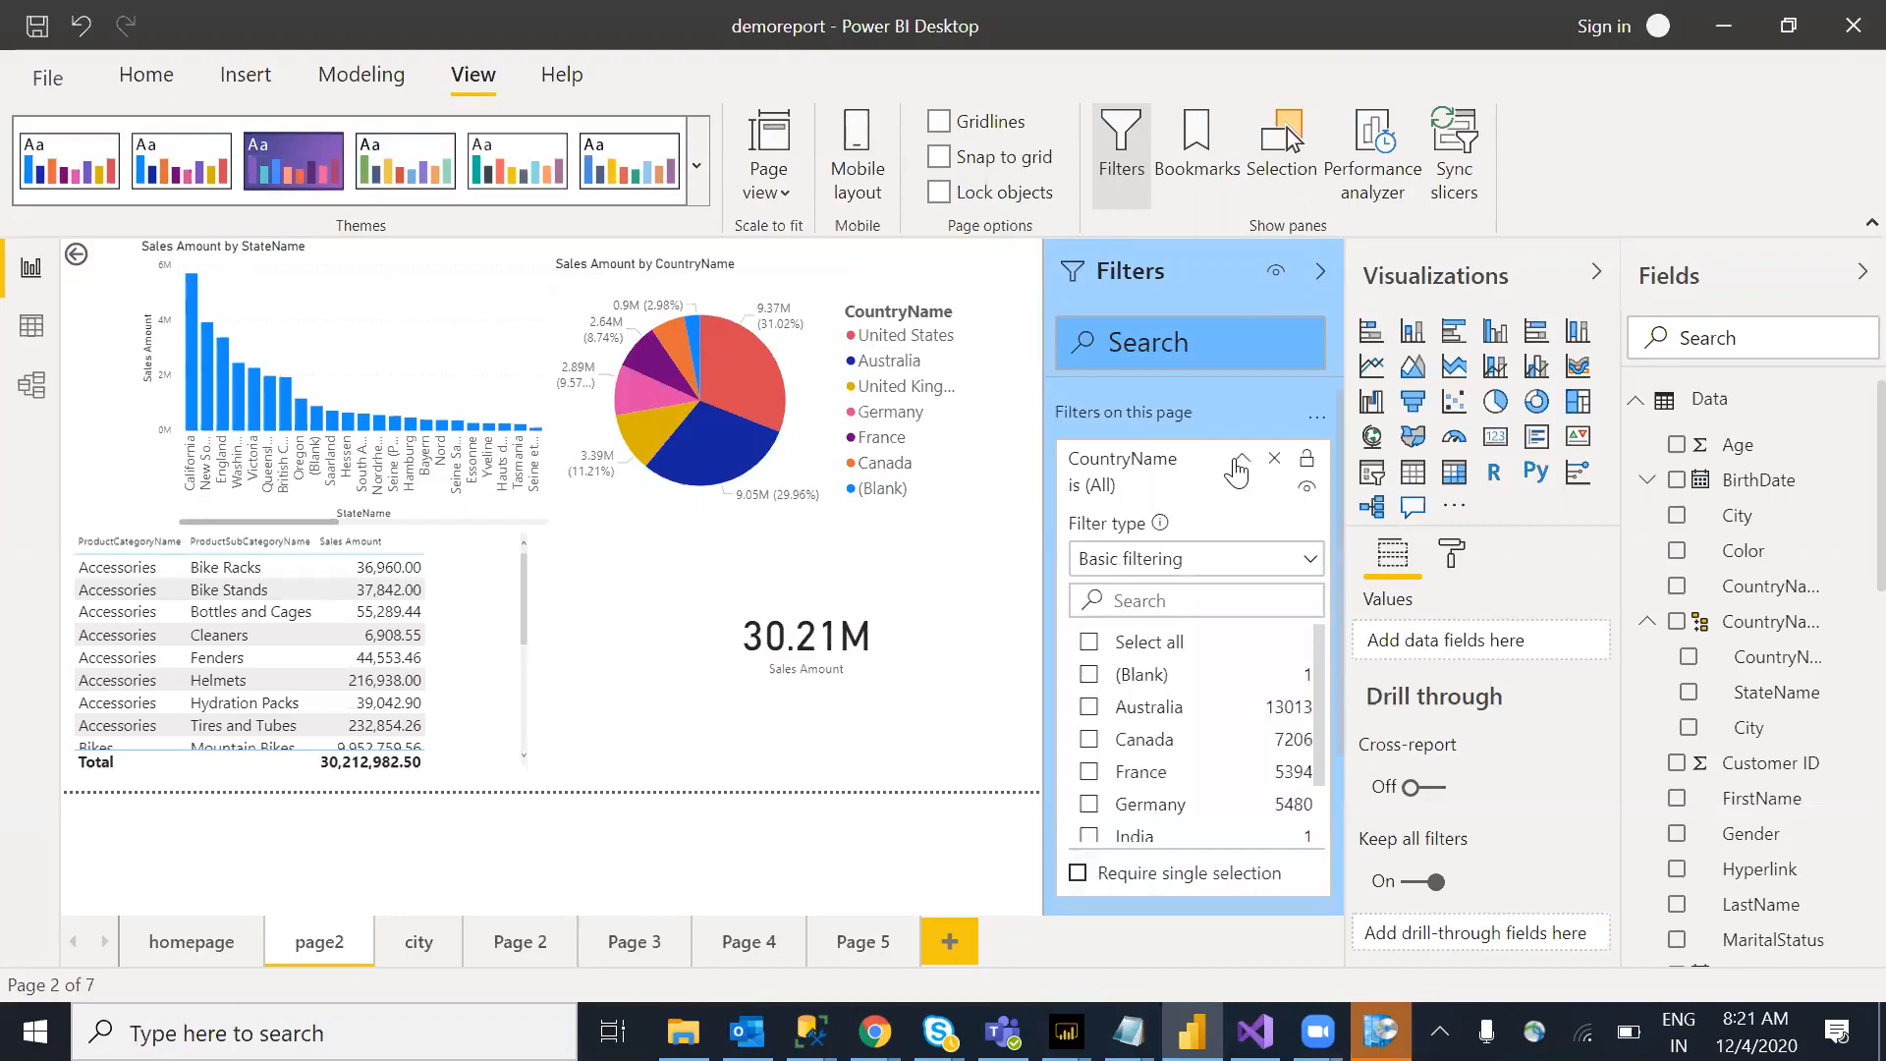
left_click(1089, 649)
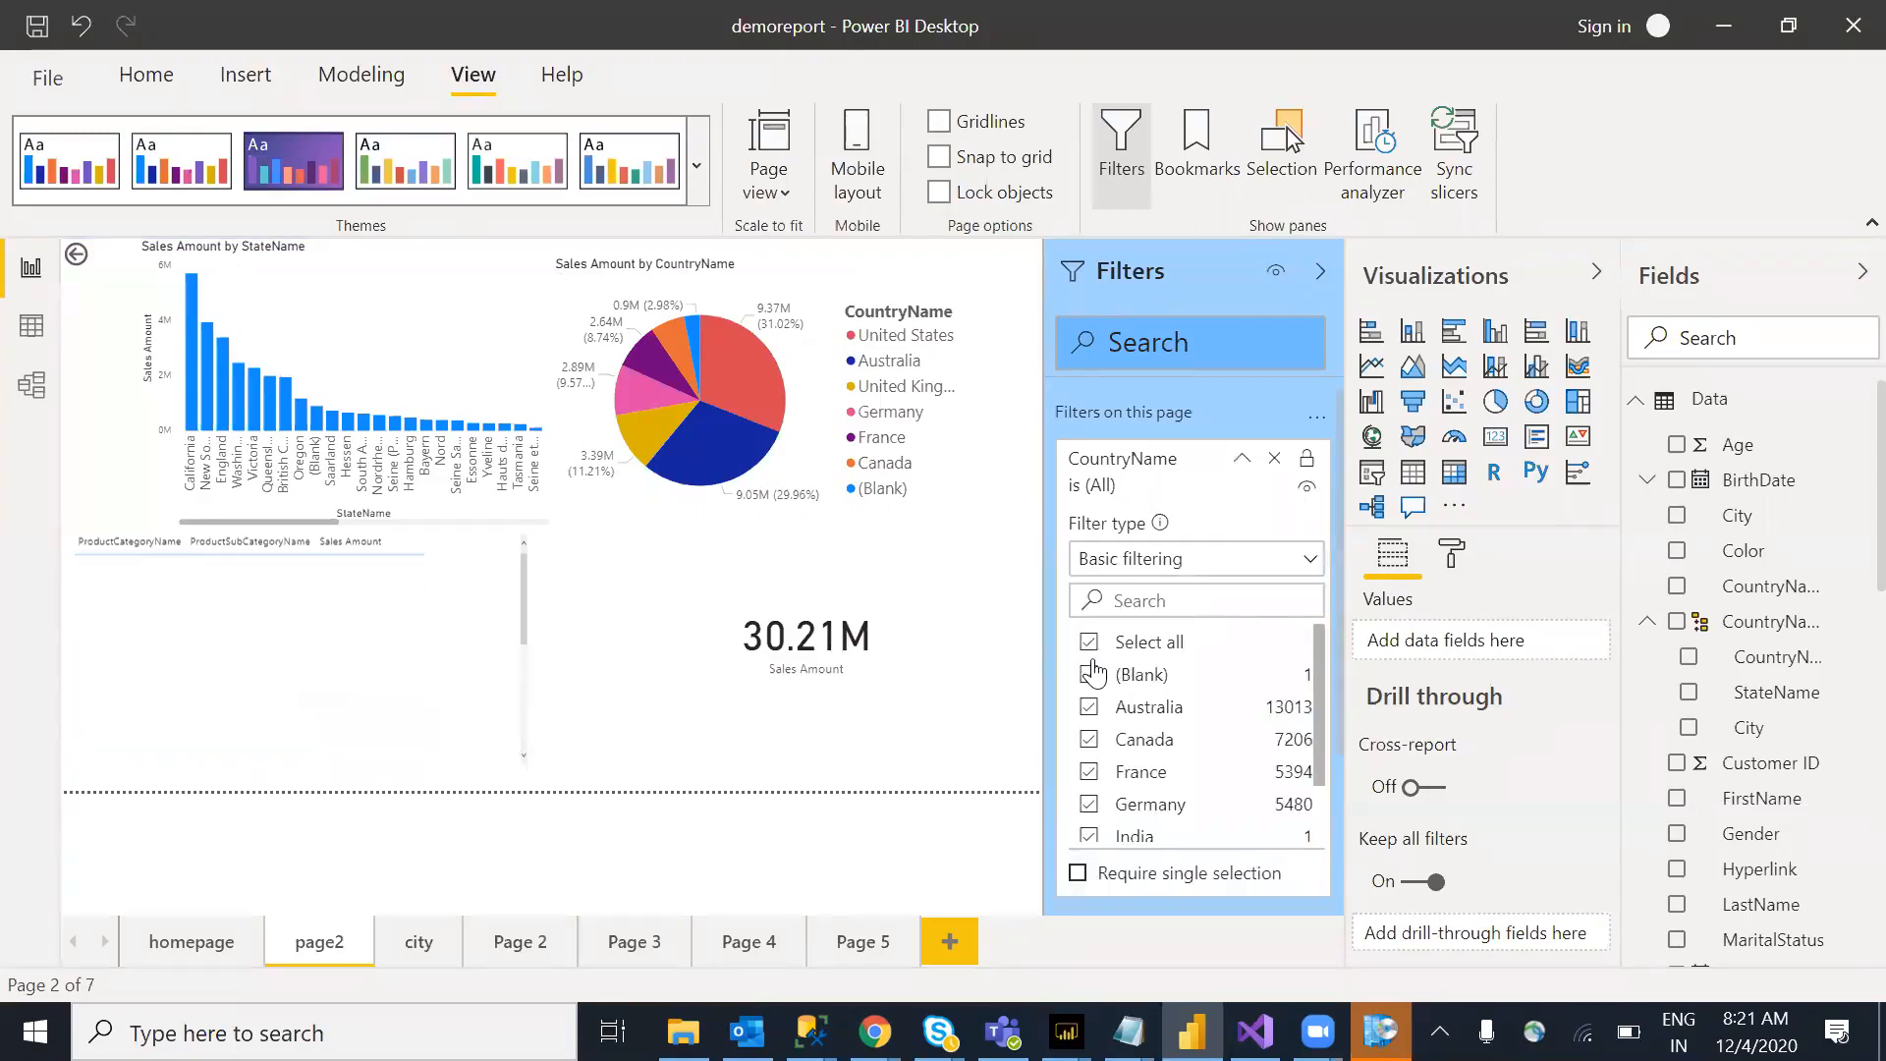
left_click(1092, 678)
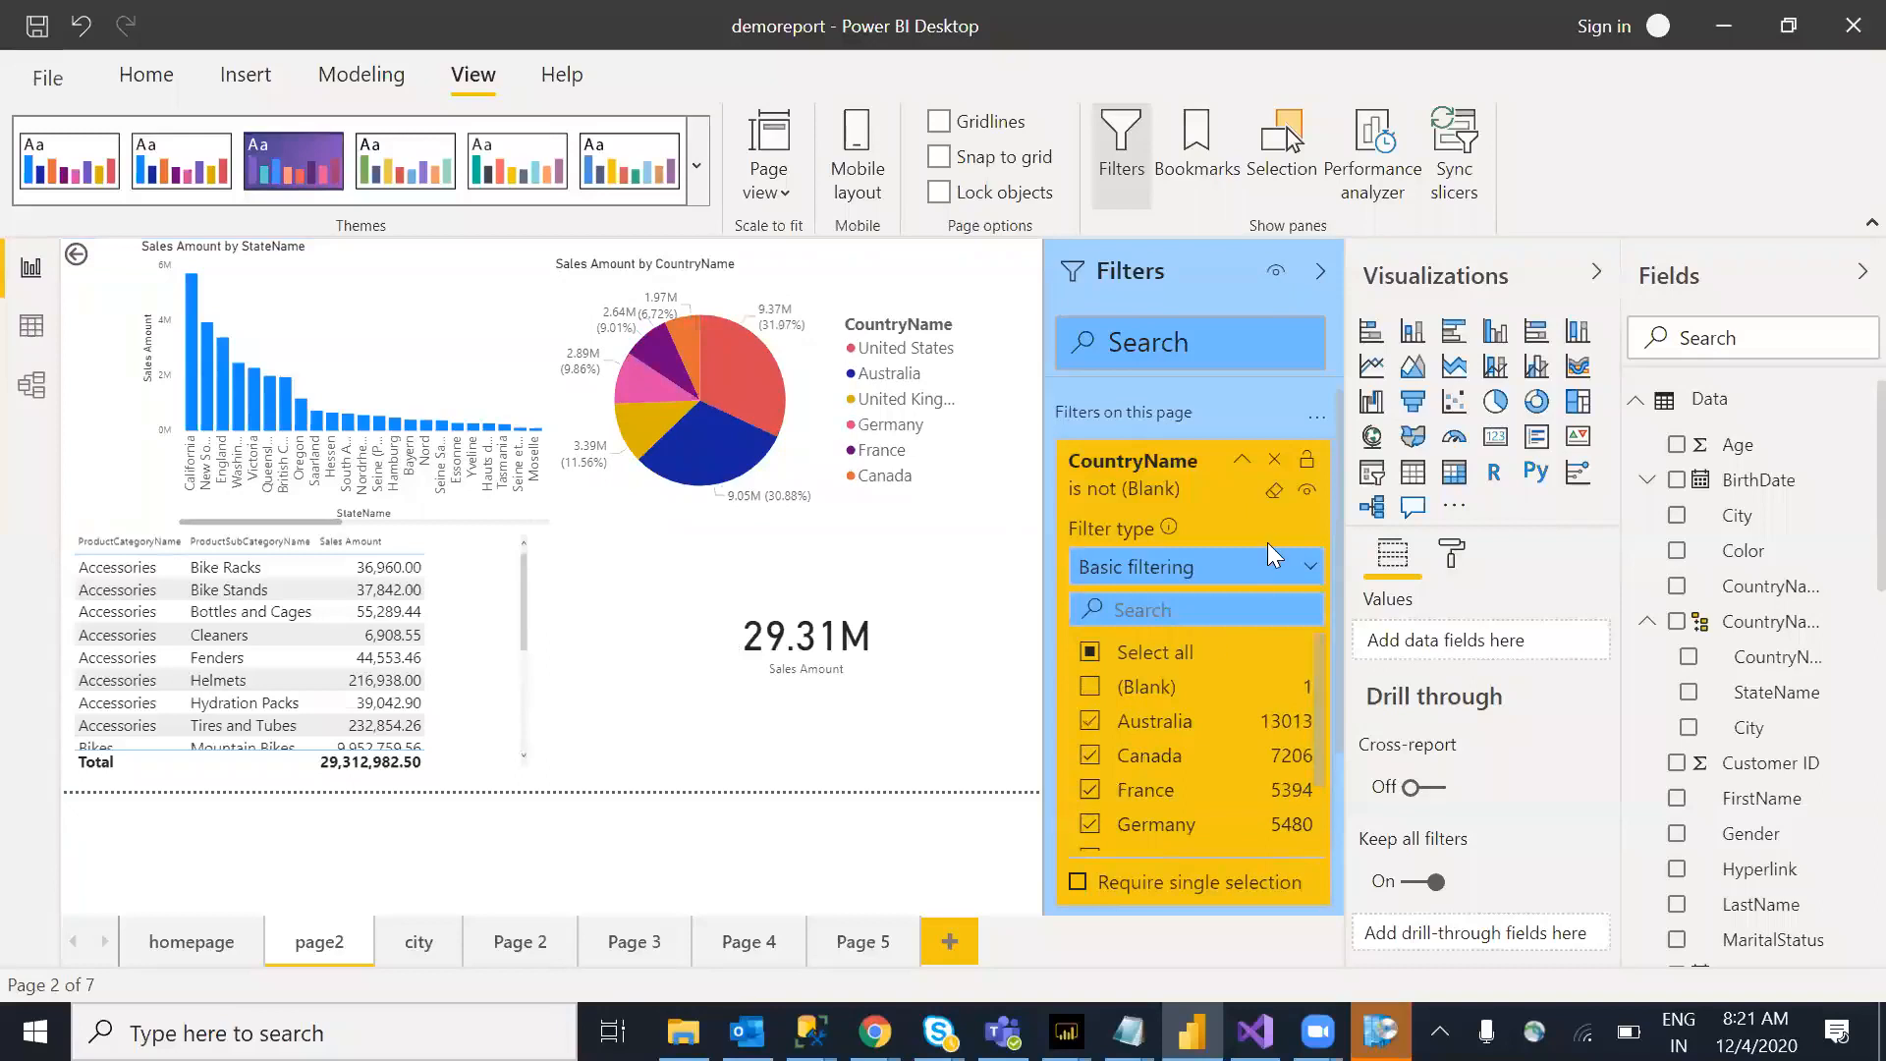
left_click(1239, 462)
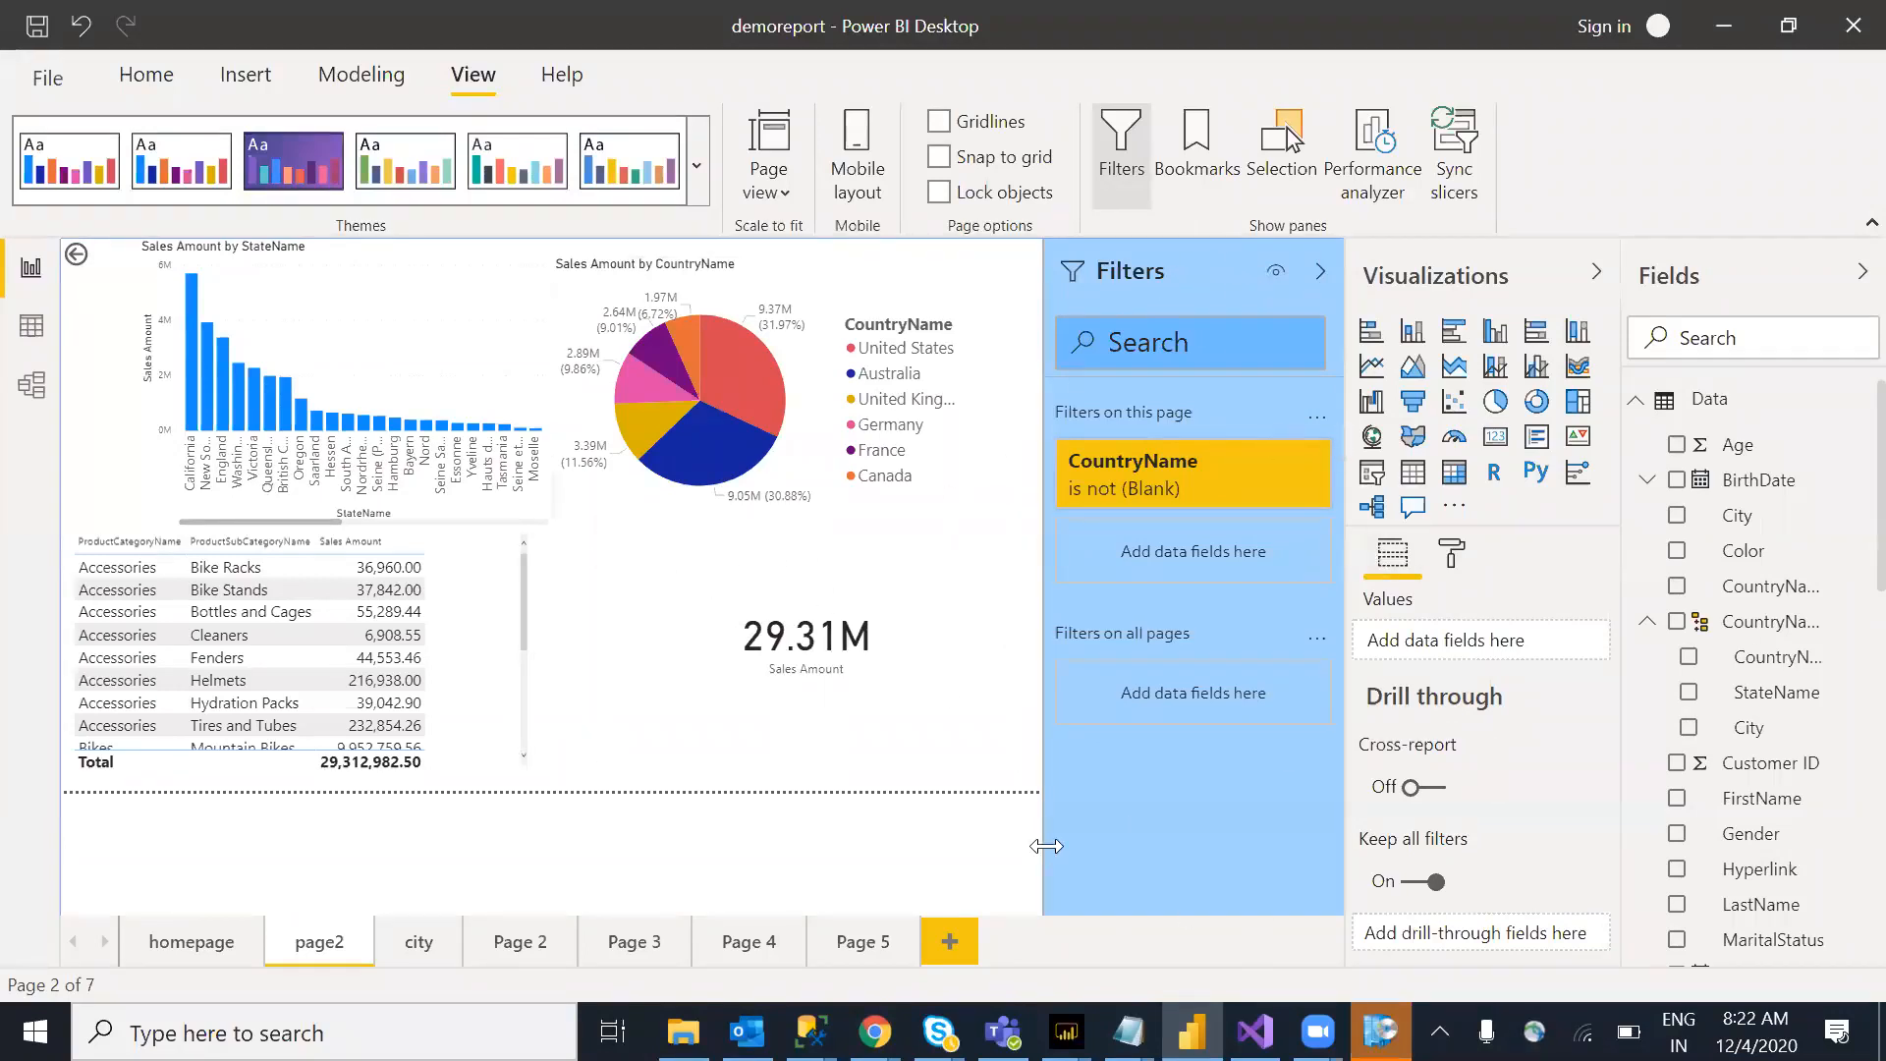
Step: Add a new blank page to the report and check its page options
left_click(947, 940)
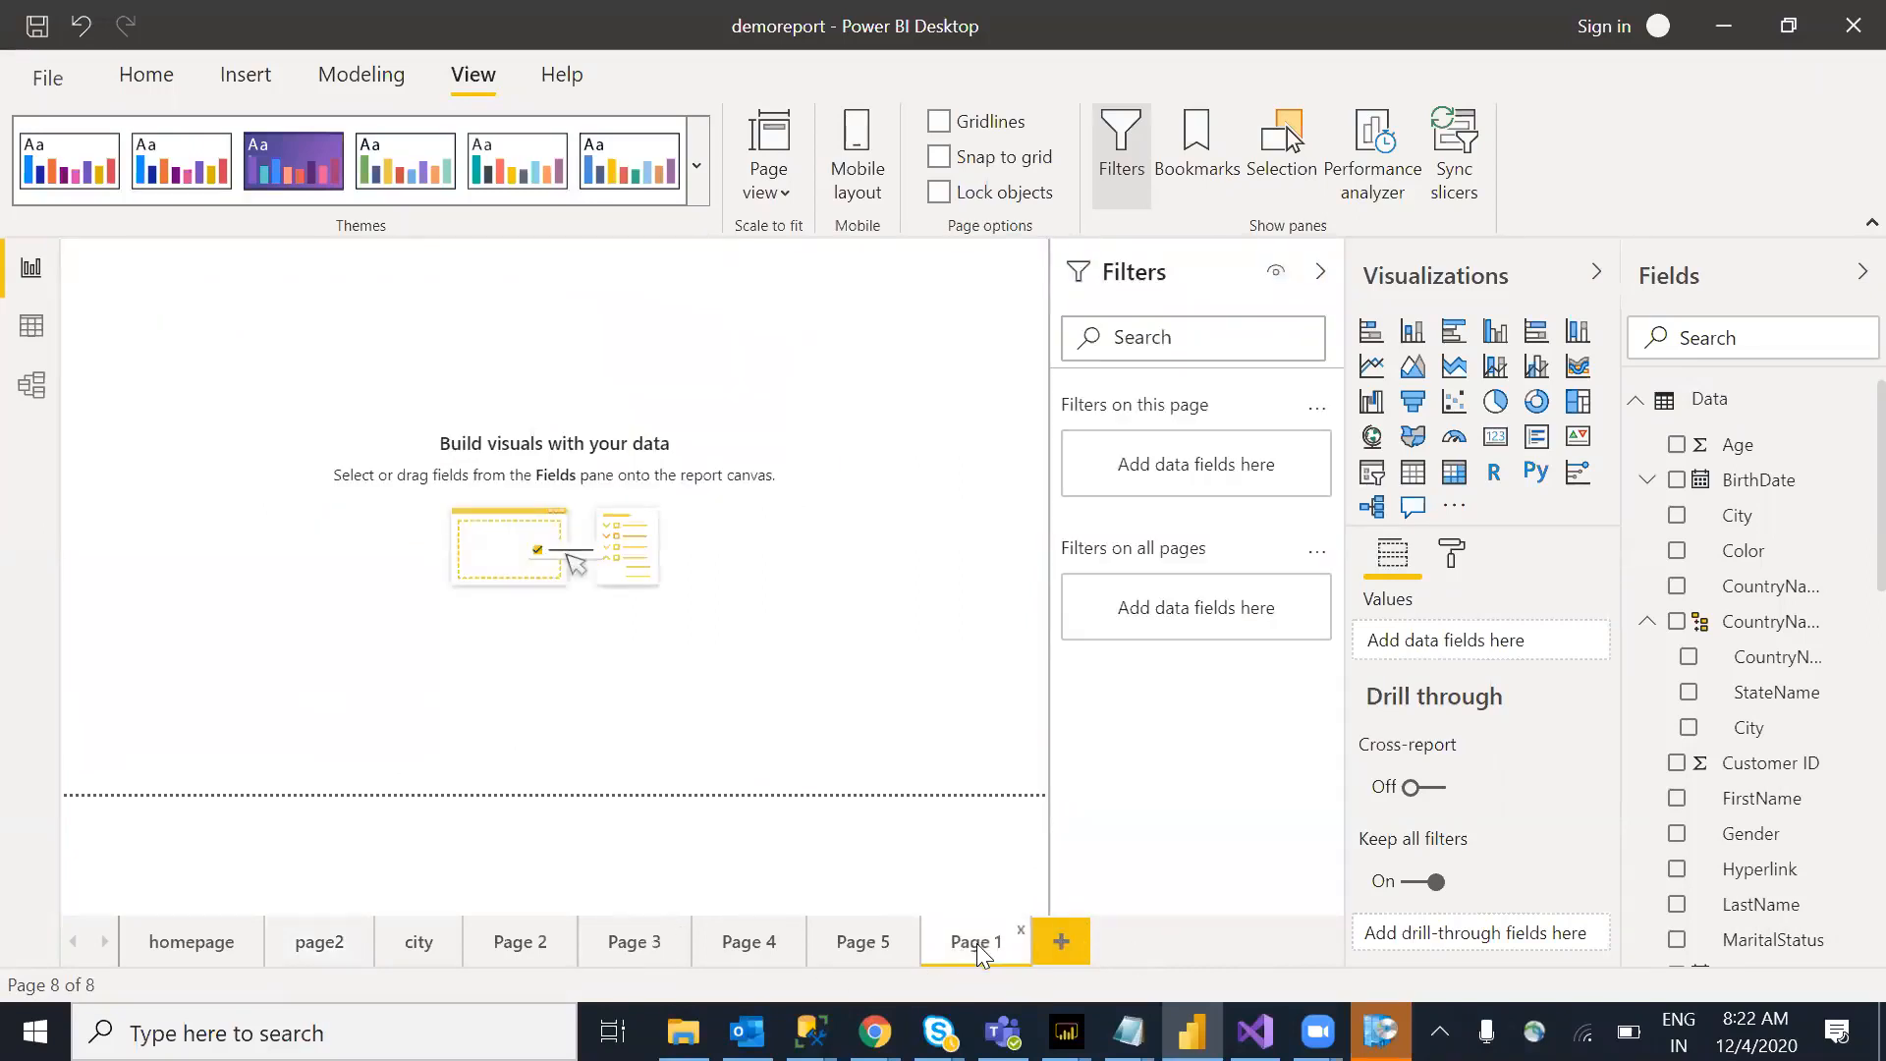
key("Return")
right_click(973, 947)
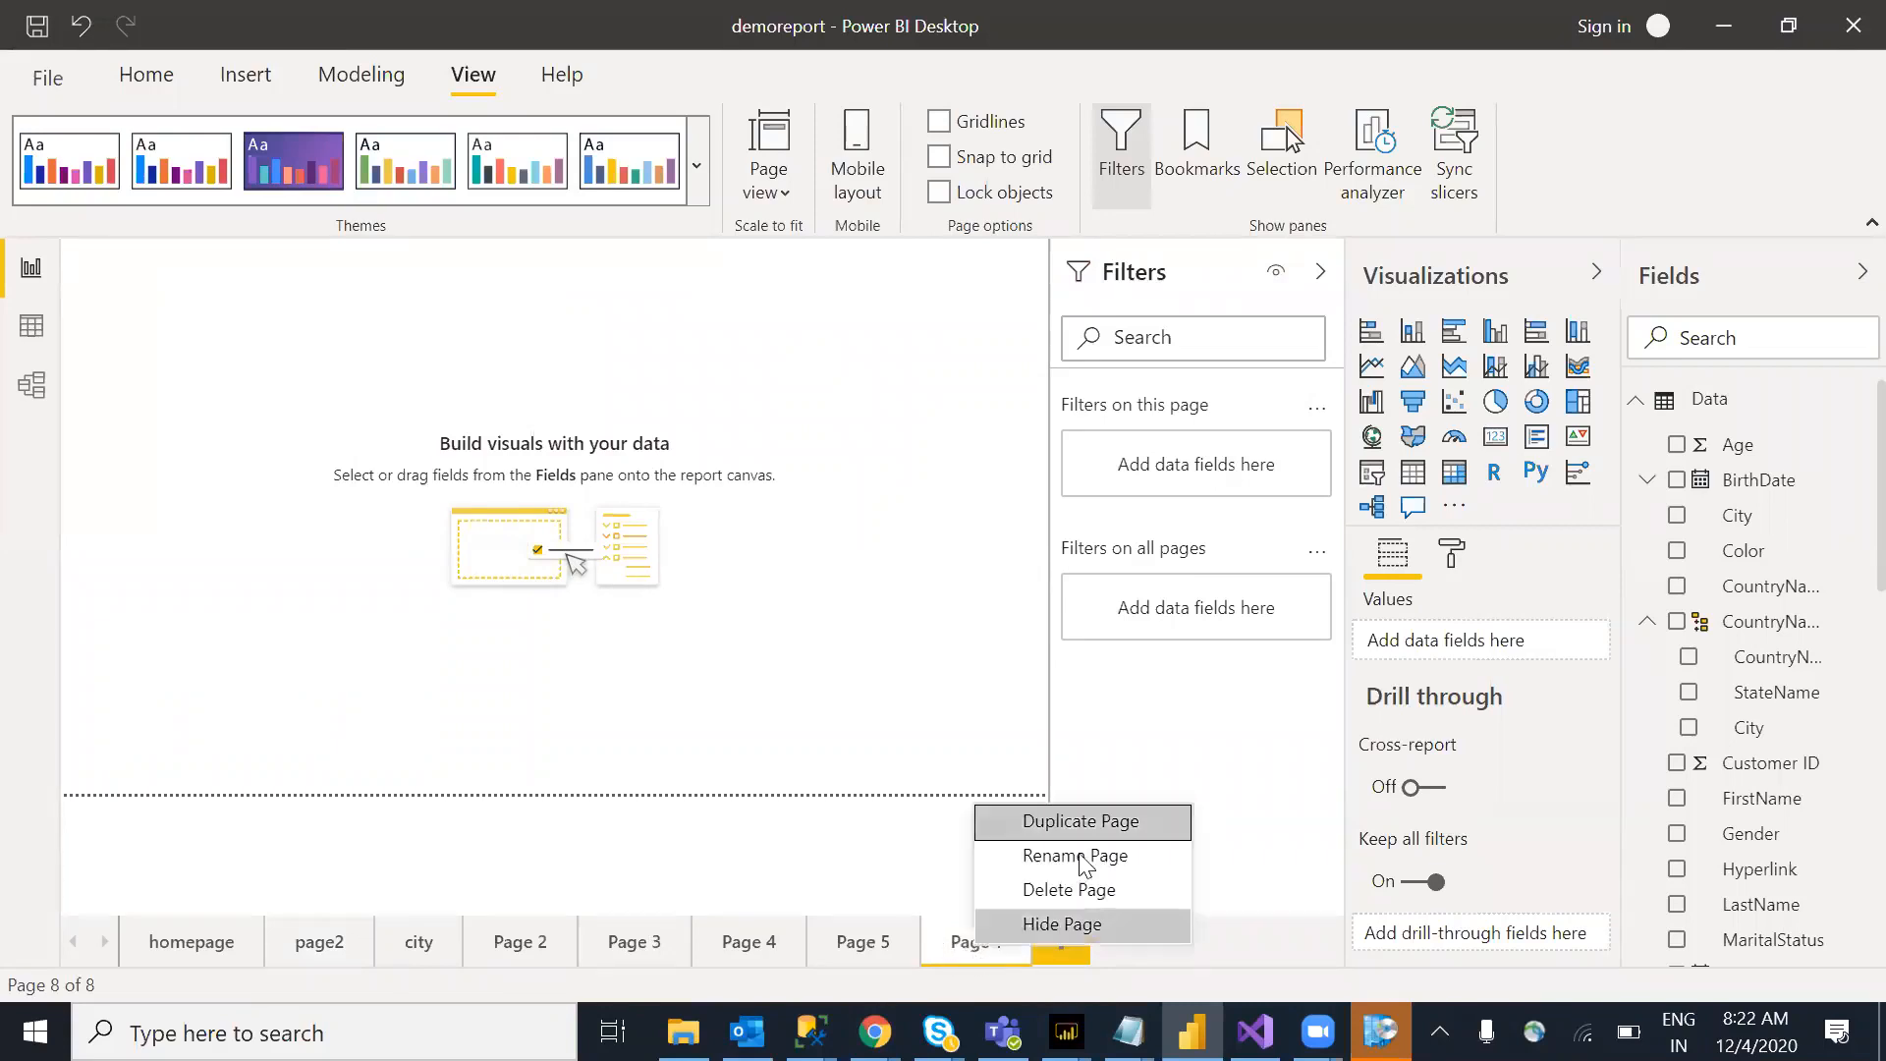
left_click(214, 950)
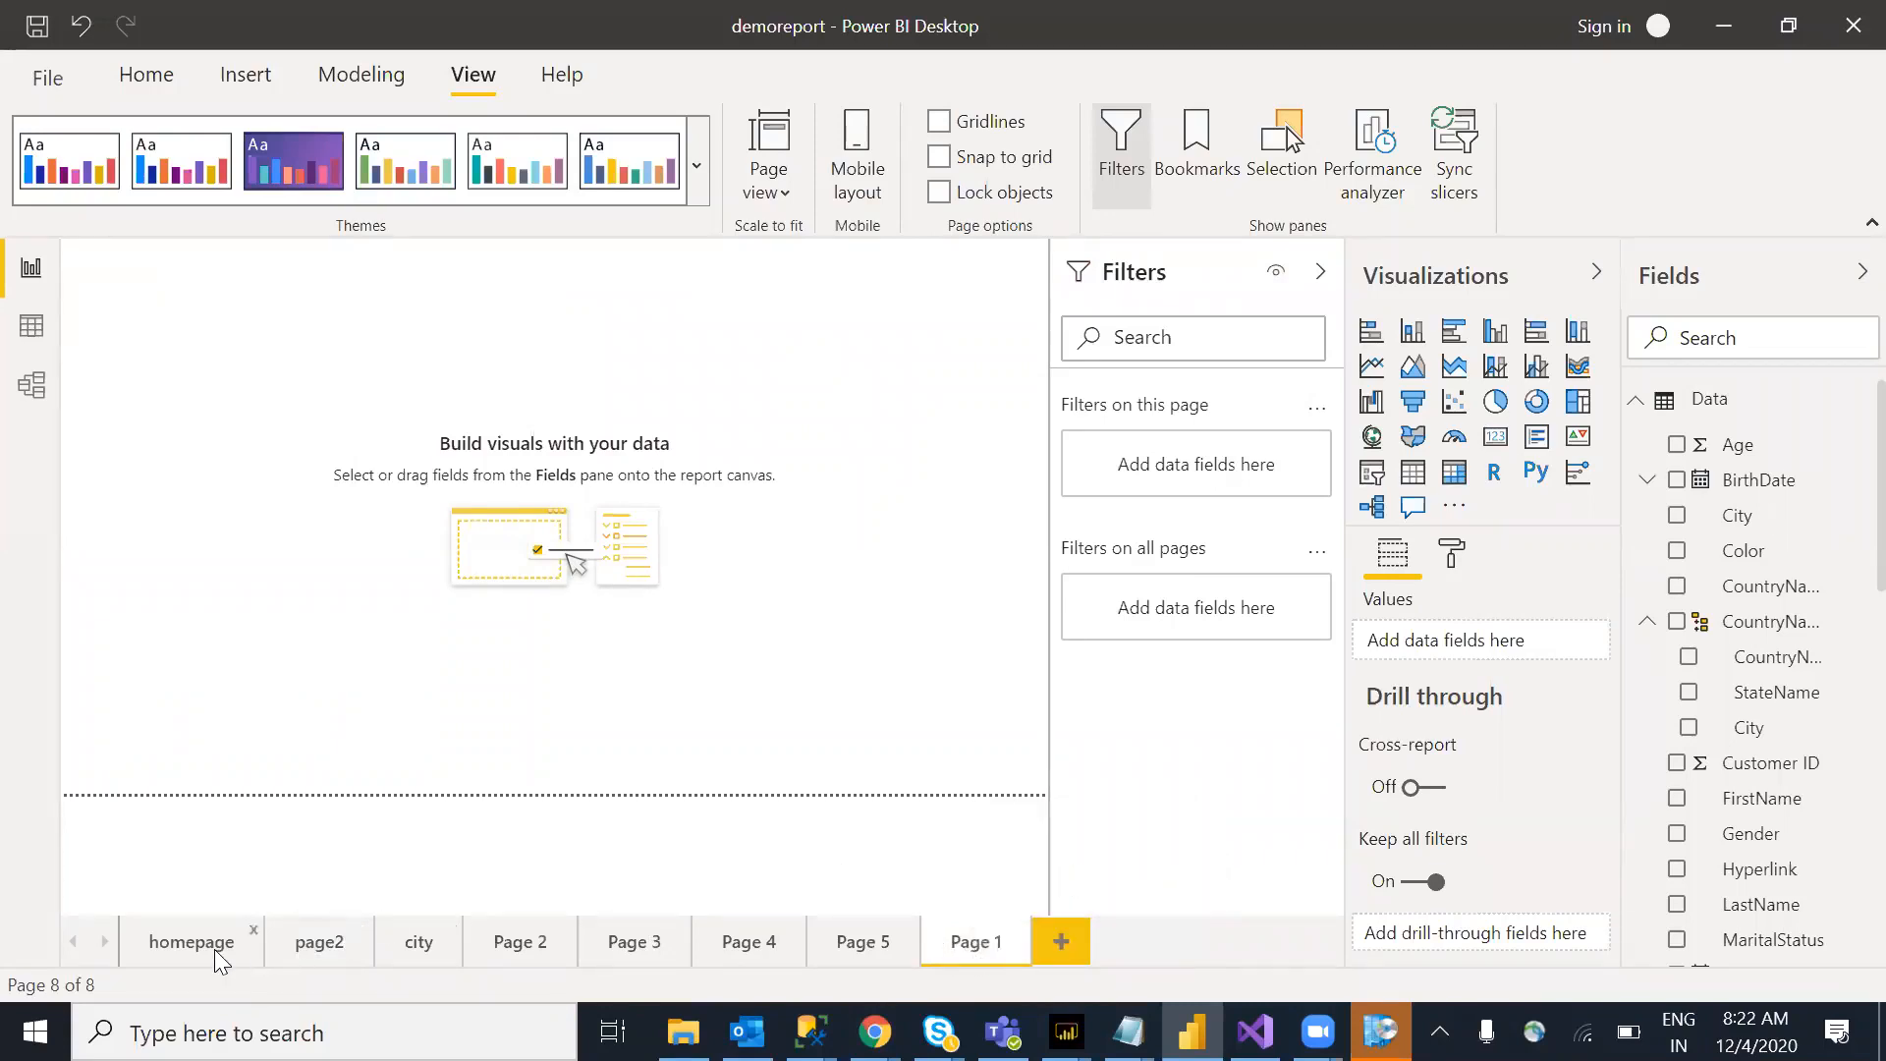
Step: Duplicate the homepage report page
left_click(214, 949)
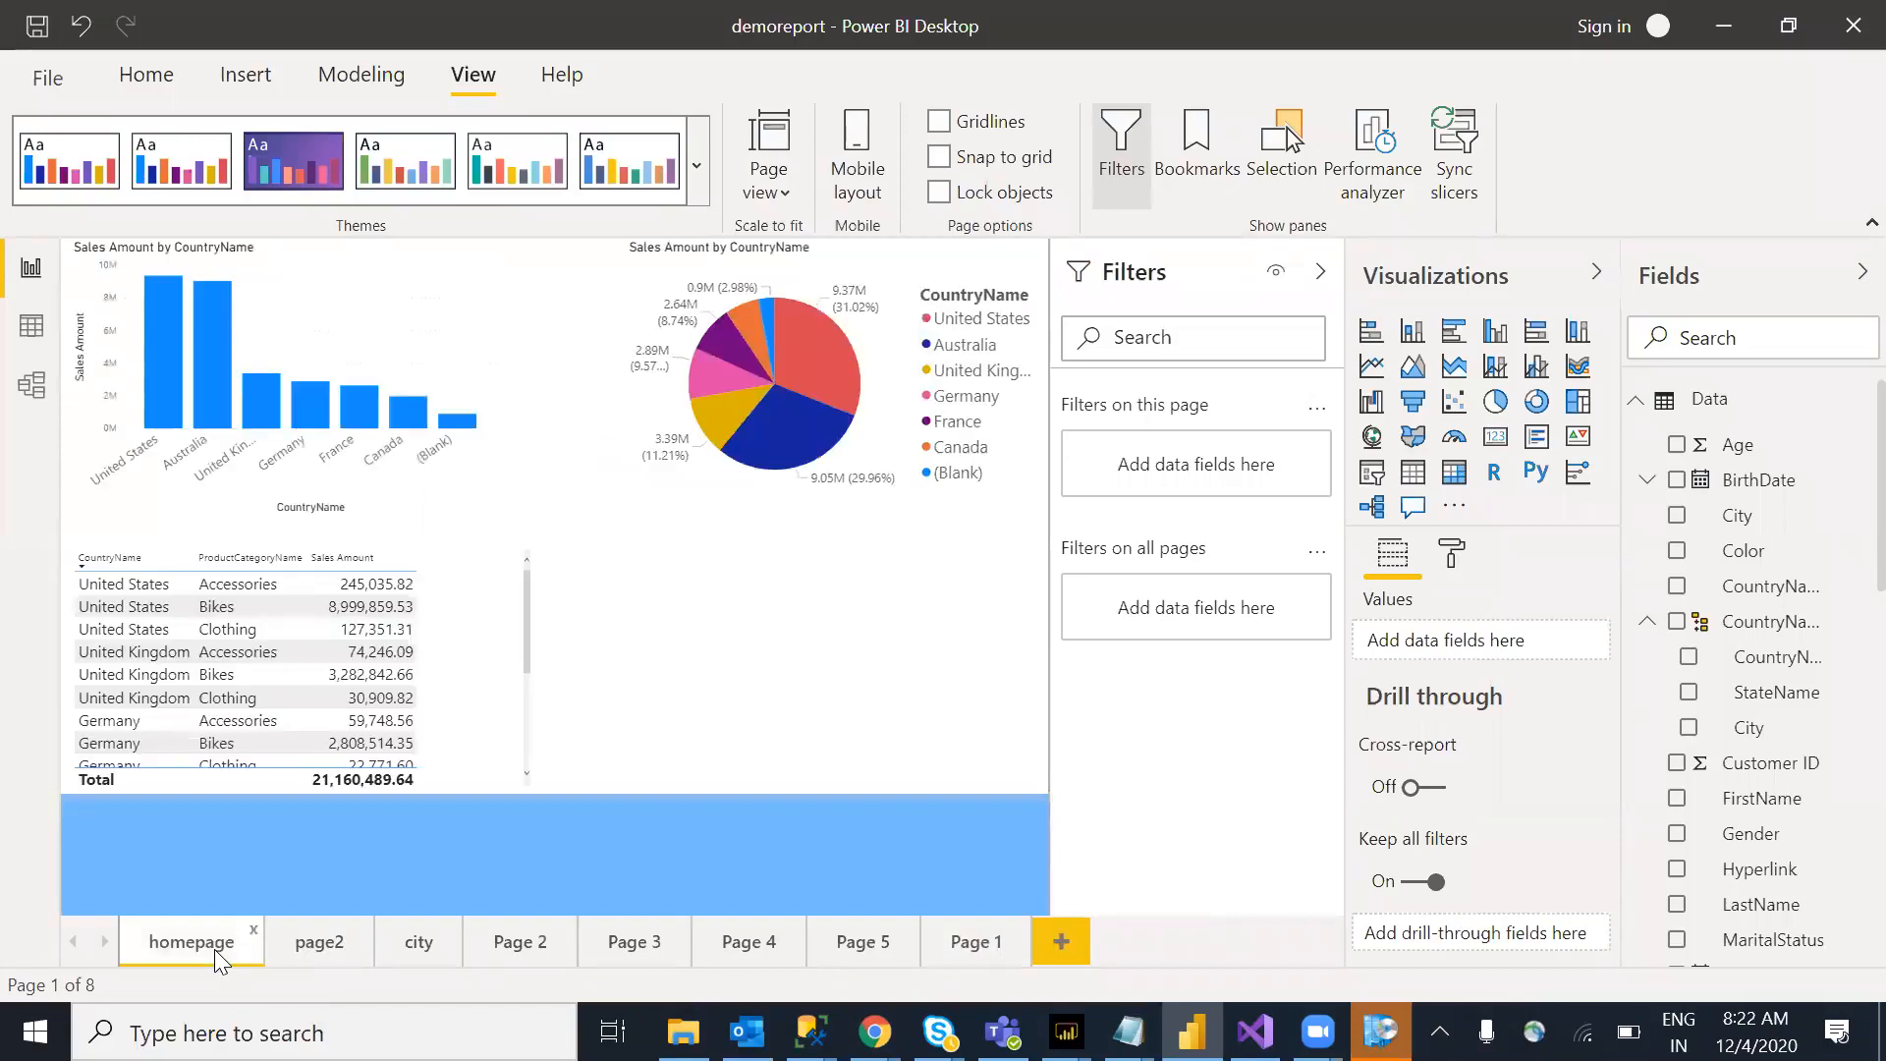
right_click(214, 949)
left_click(389, 829)
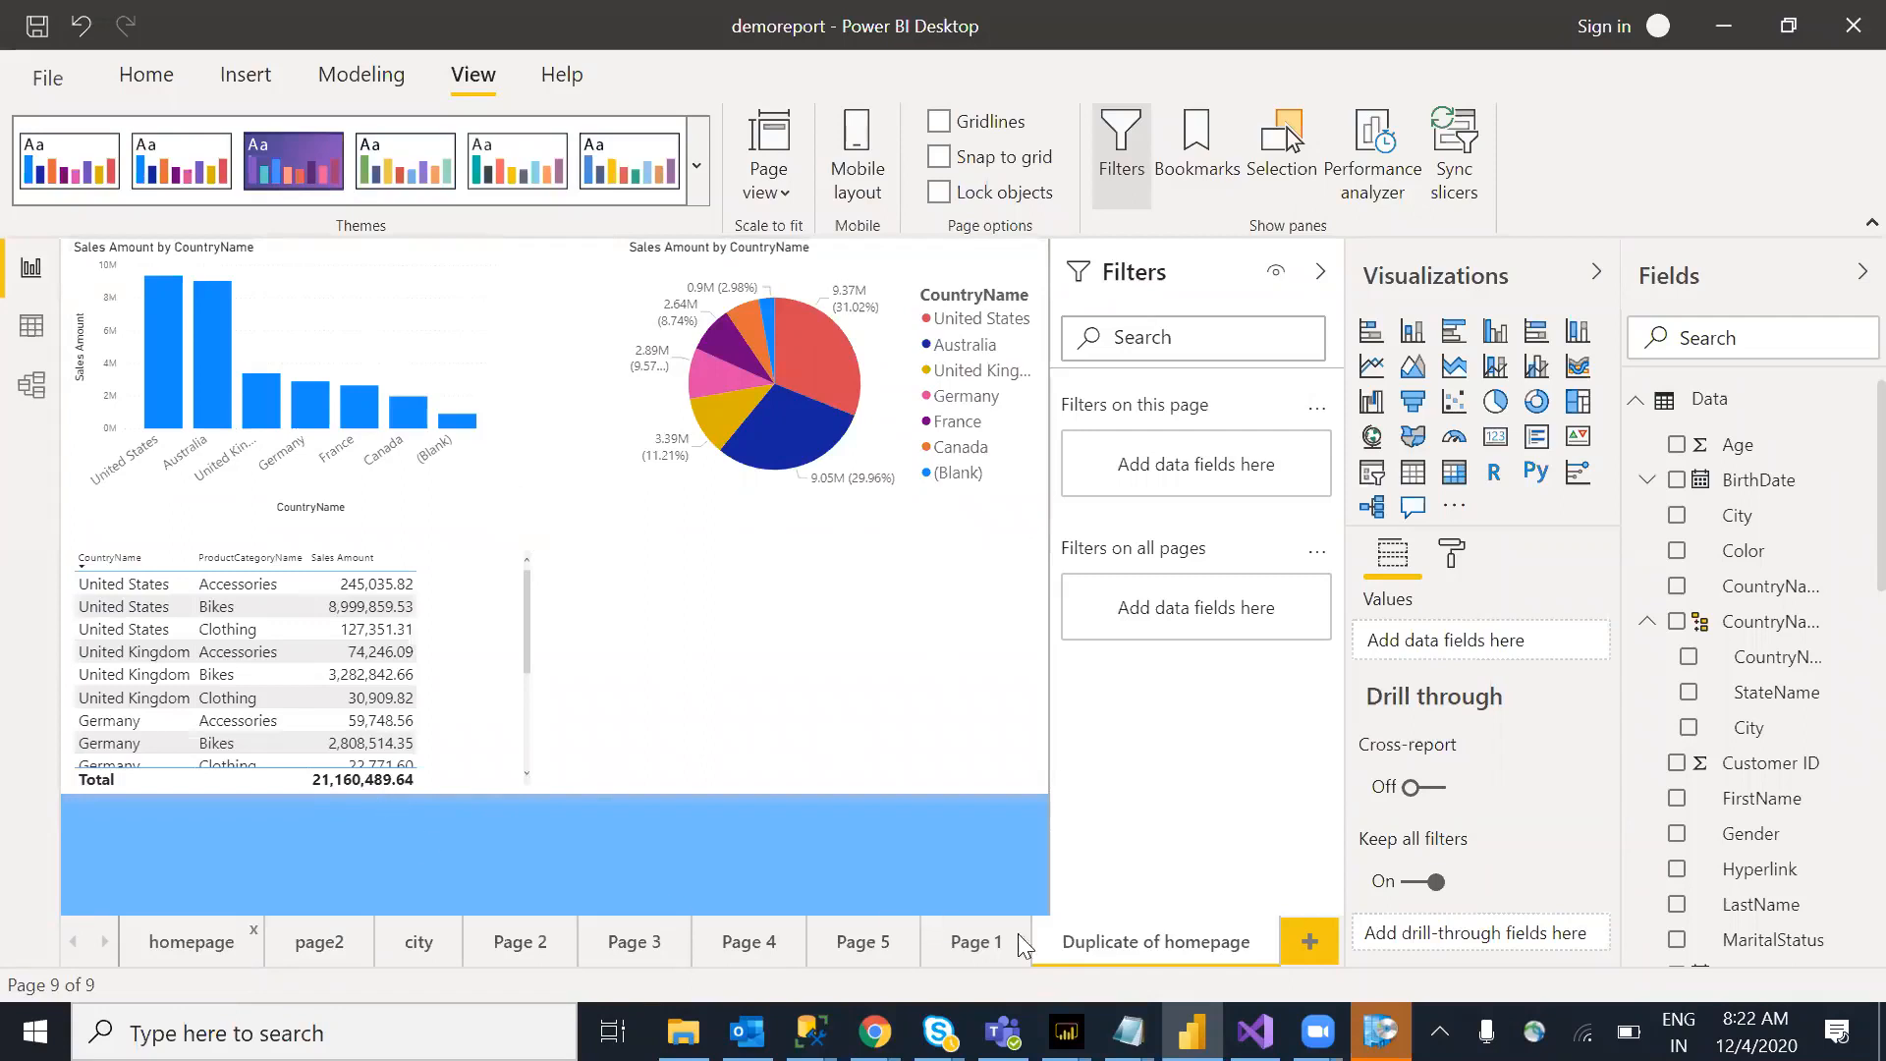
Step: Rename the duplicated homepage as asyfhjf
double_click(1124, 943)
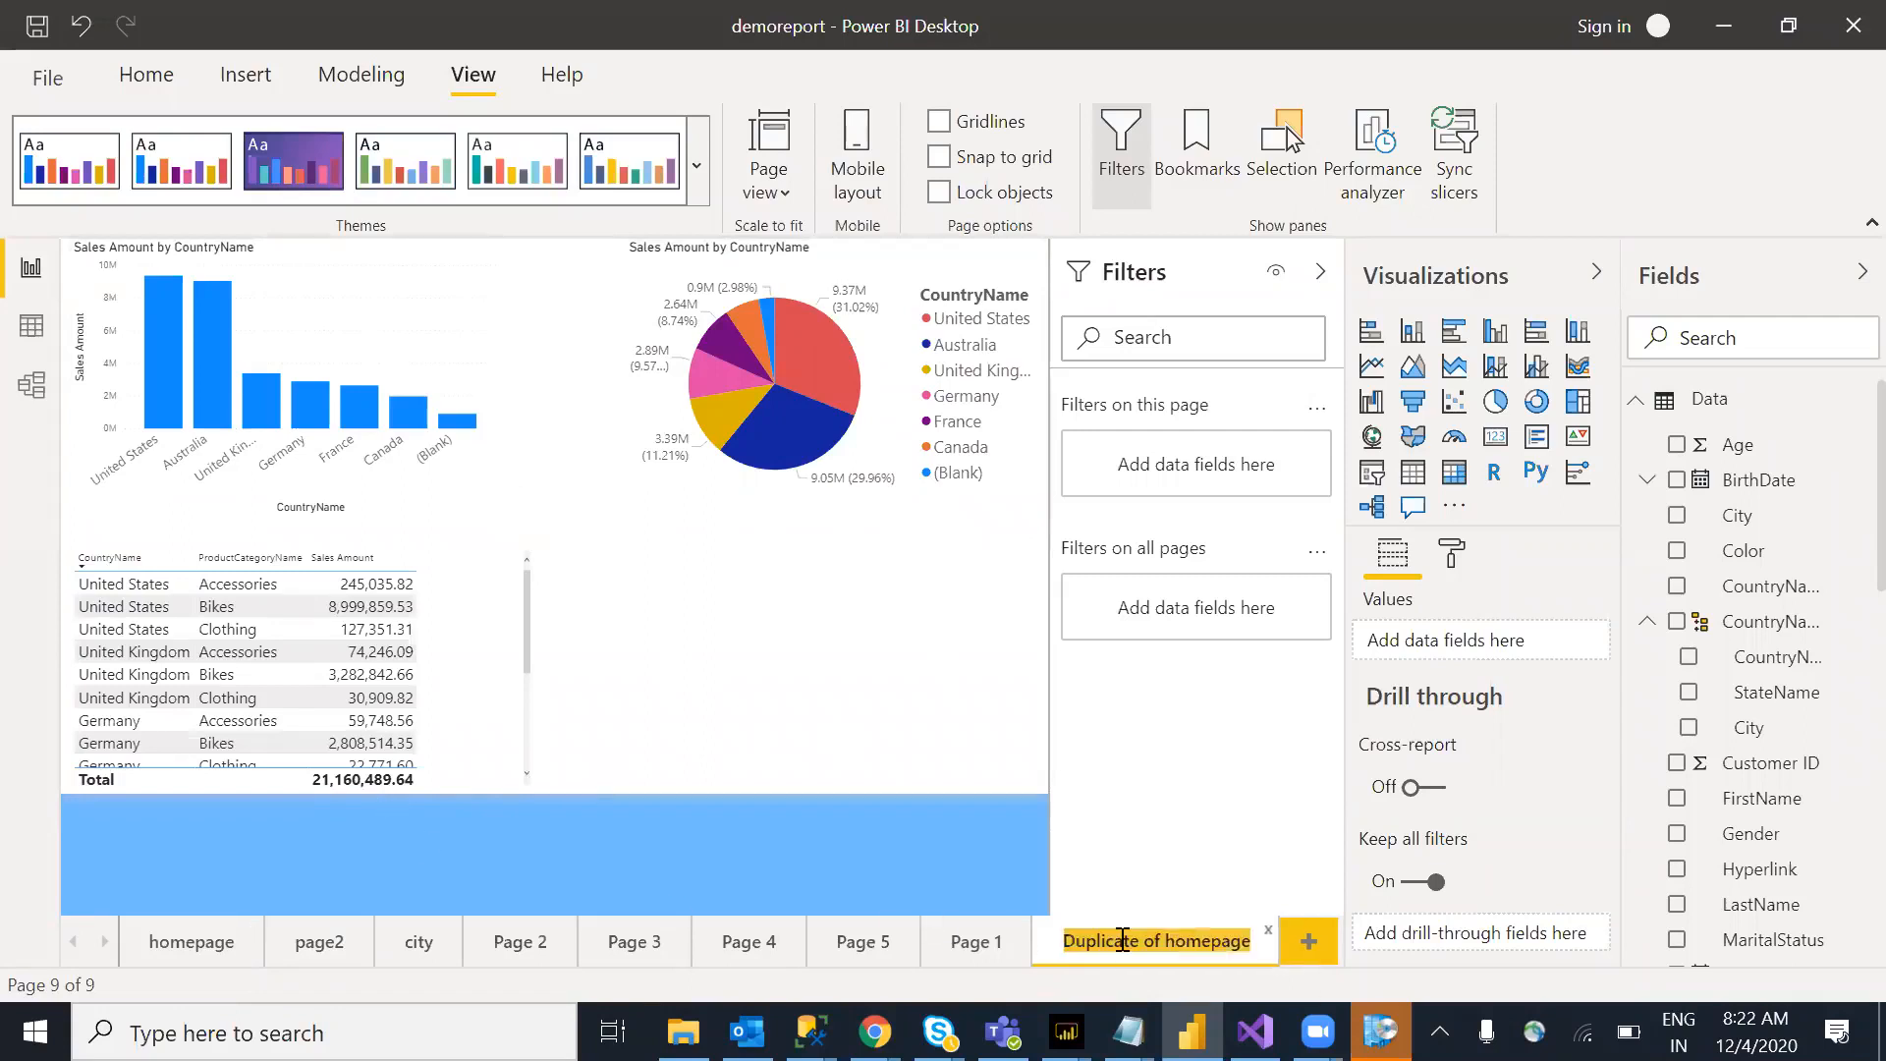
type("asyfhjf")
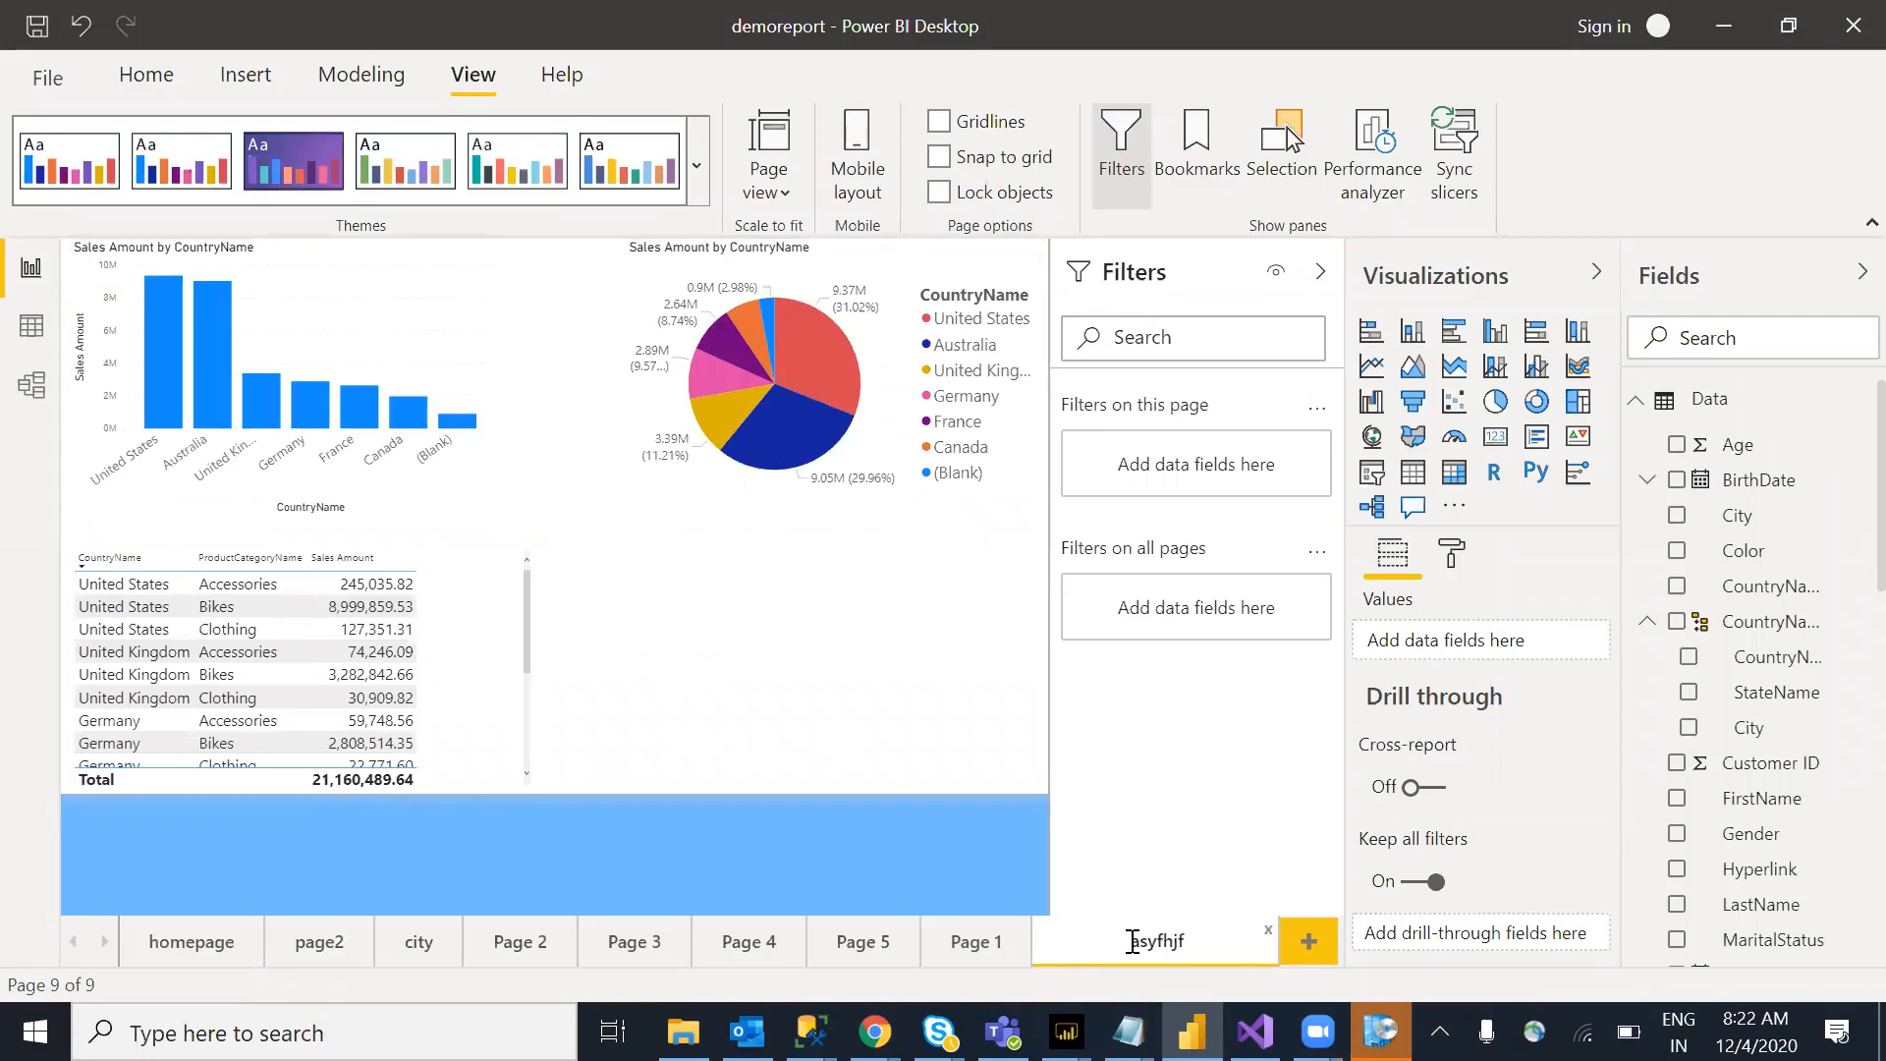
left_click(922, 668)
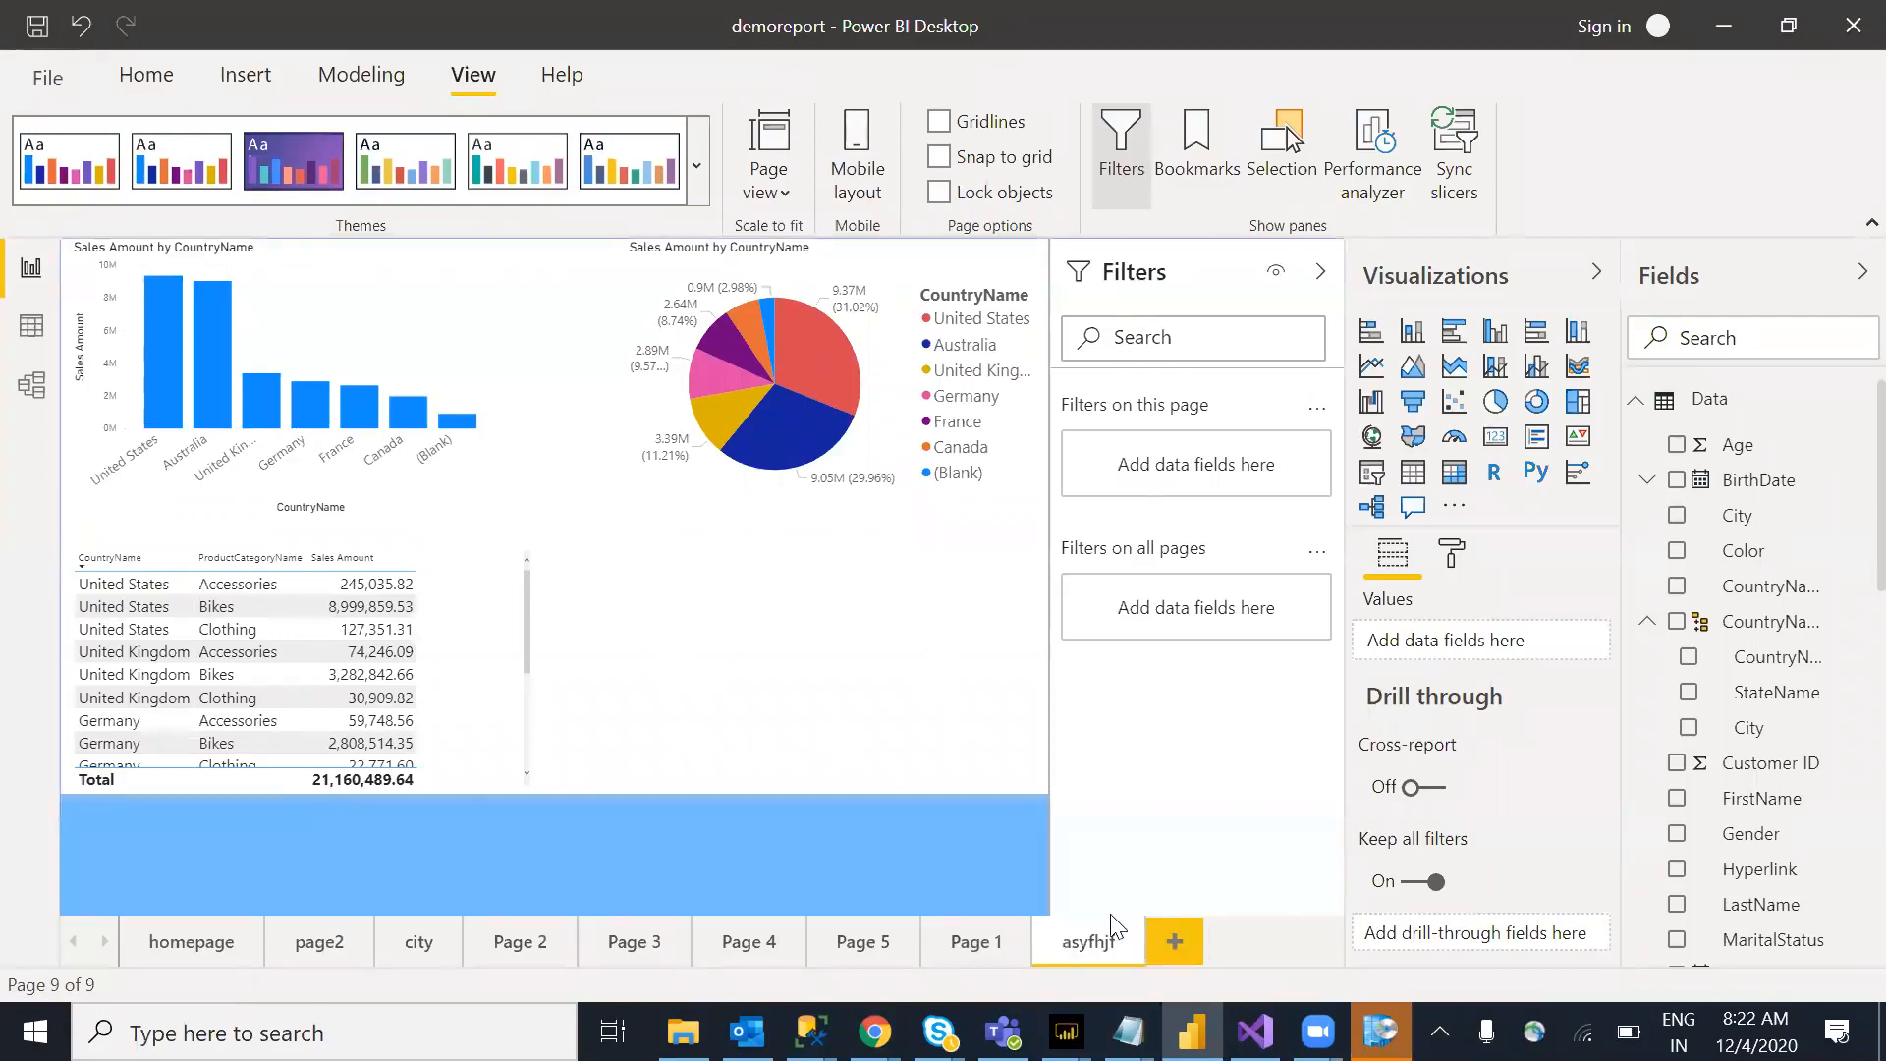
Step: Rename the duplicated page as second
right_click(1077, 949)
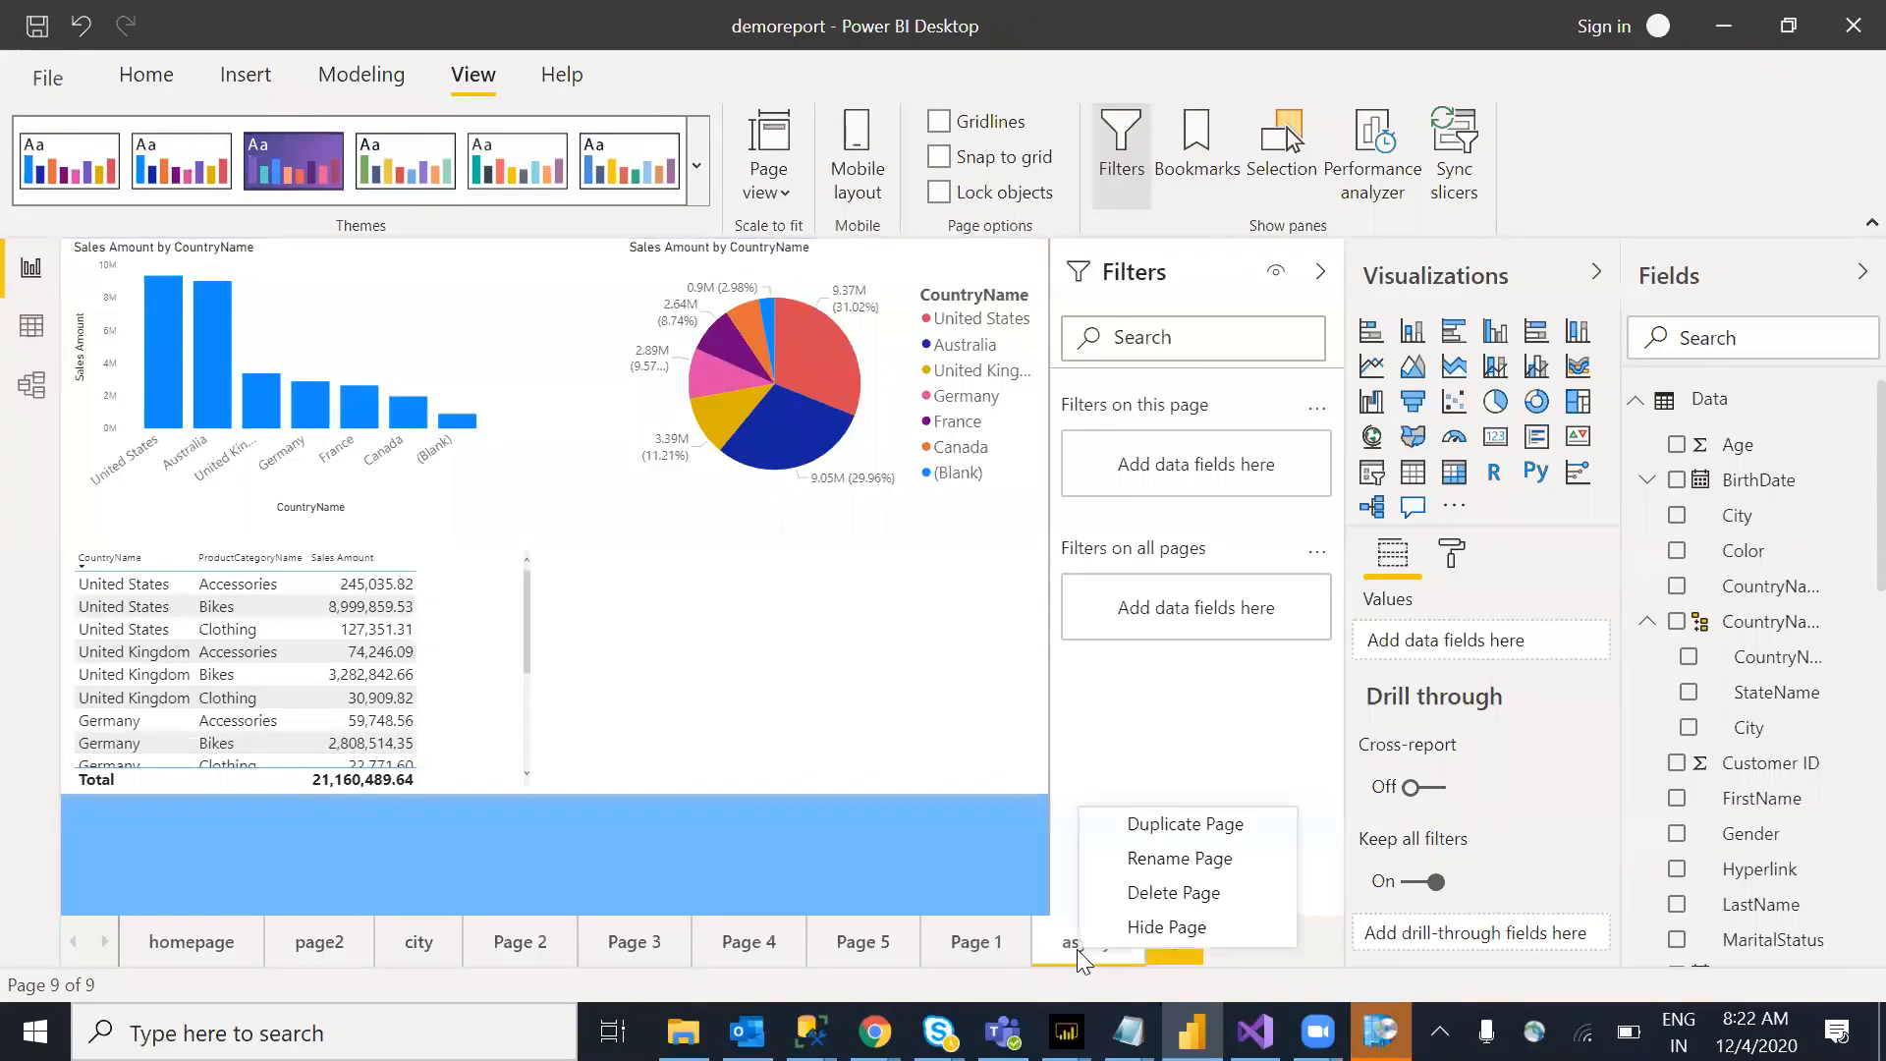
left_click(1194, 873)
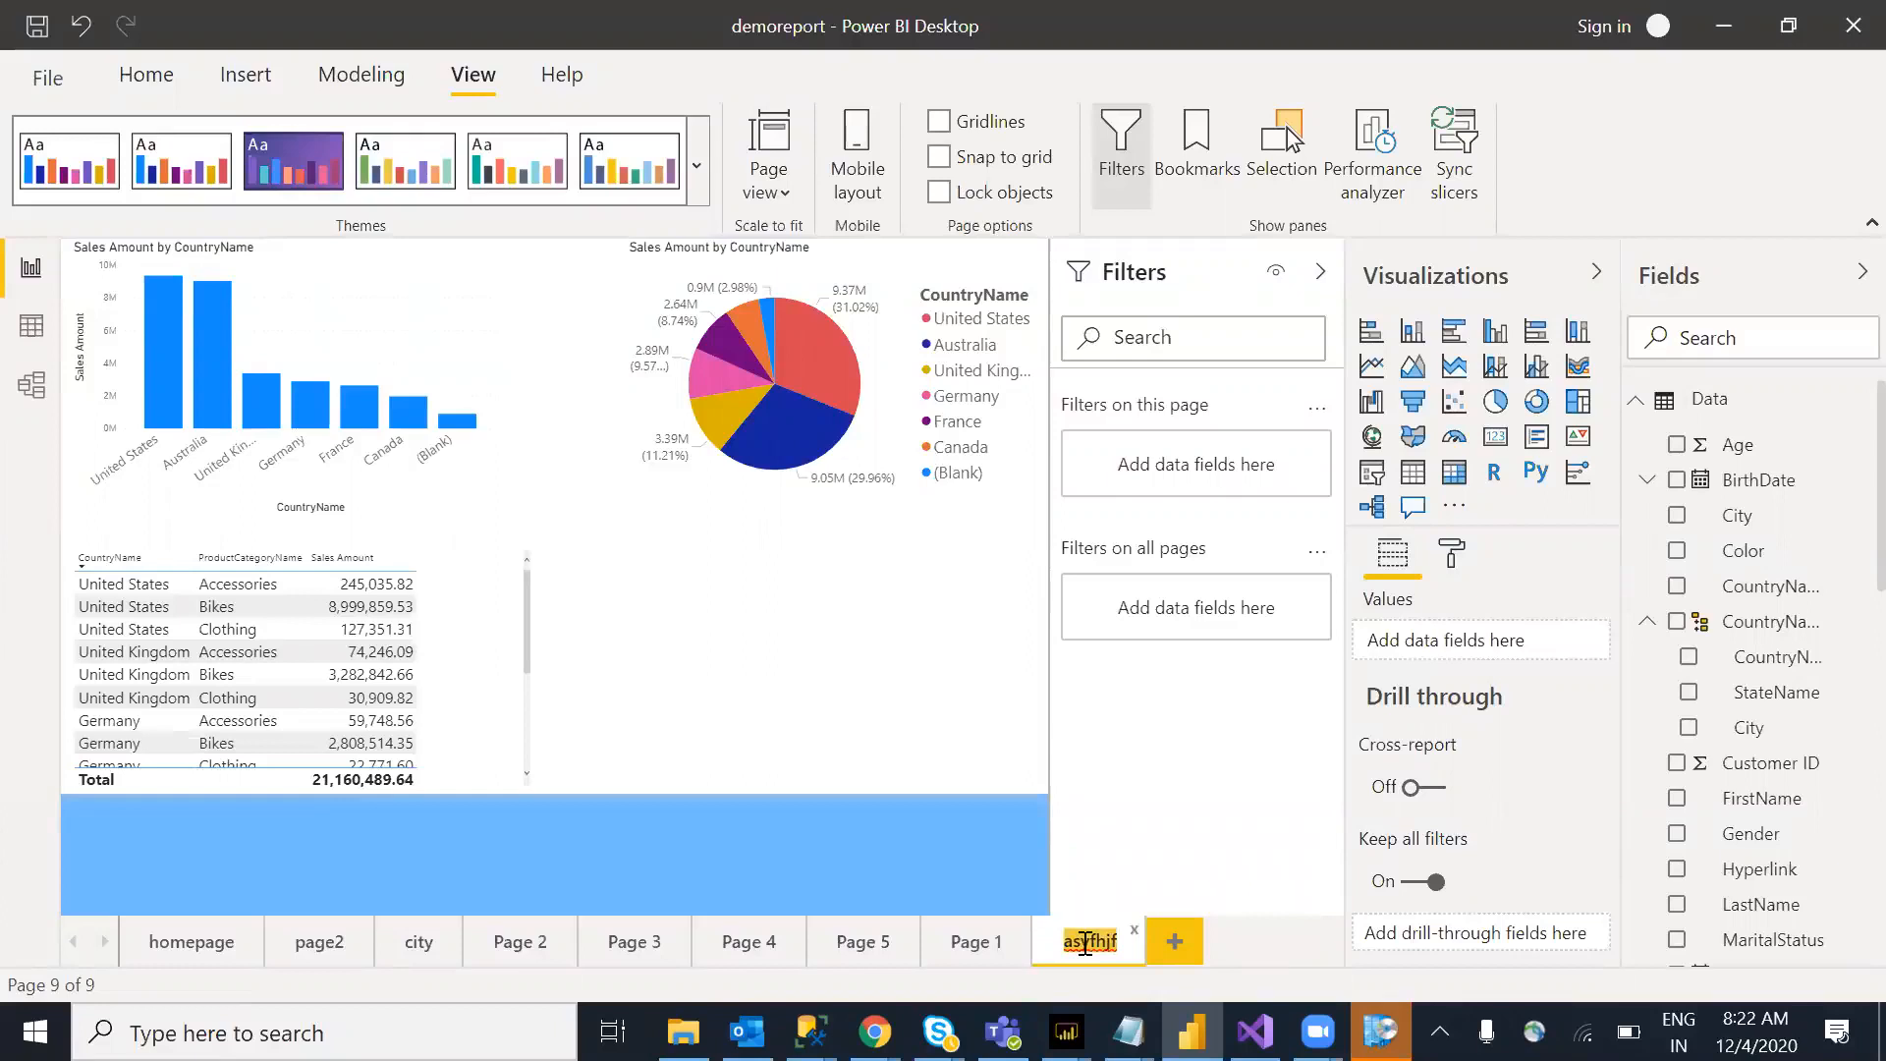
key("BackSpace")
type("second")
key("Return")
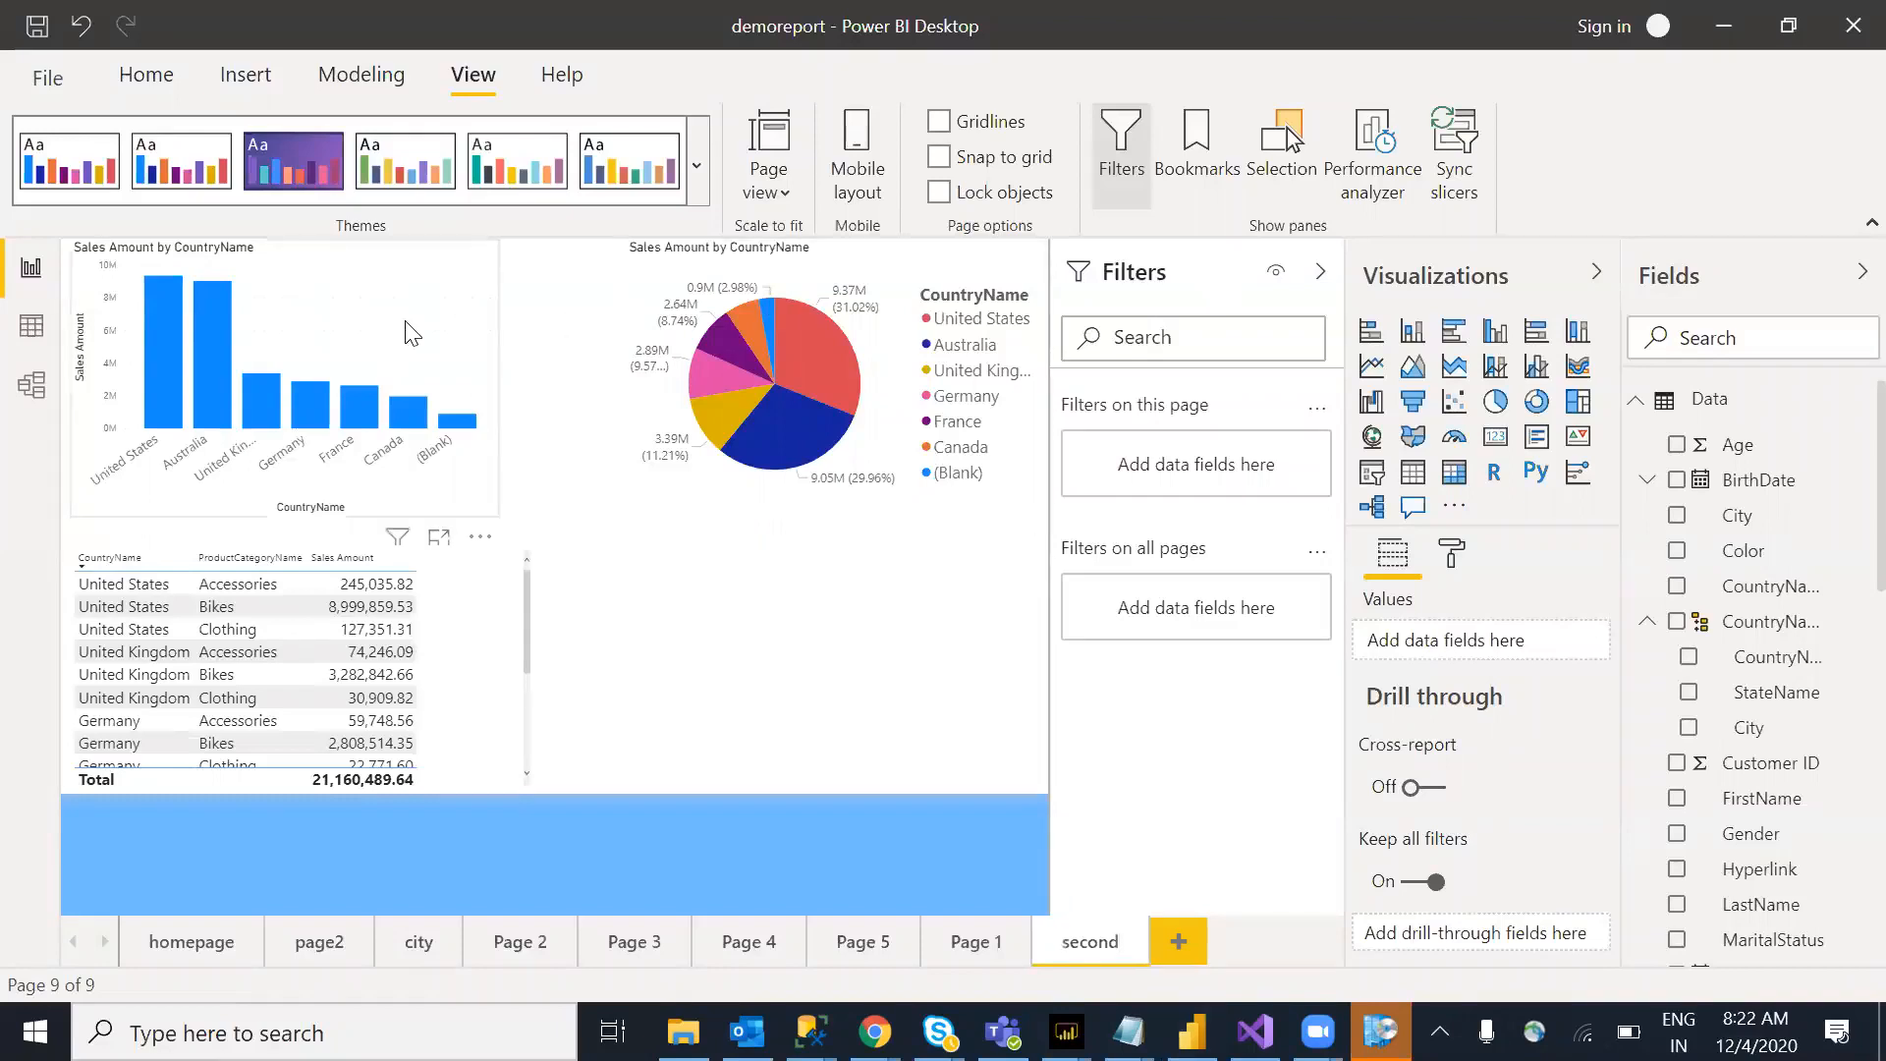
Step: Toggle the reader visibility of the column chart's CountryName filter, and hide the Filters pane from report readers
left_click(412, 334)
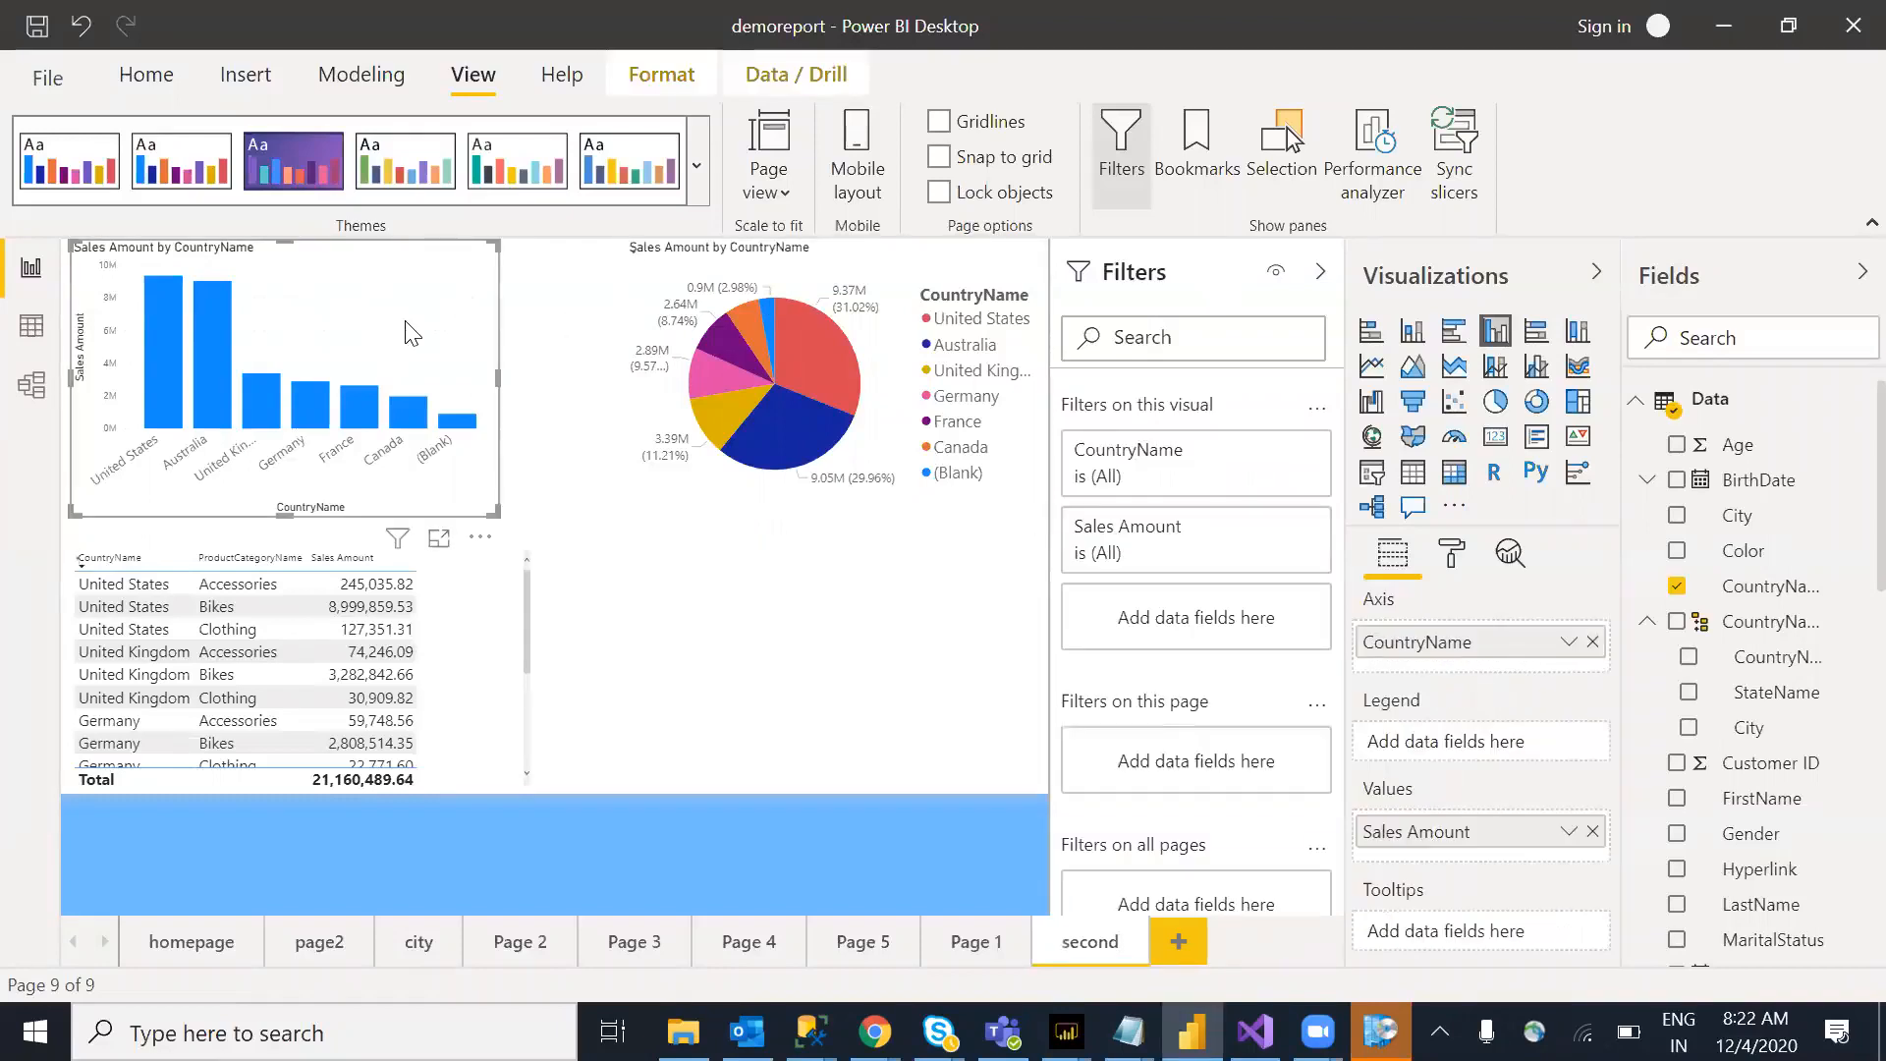
left_click(1306, 472)
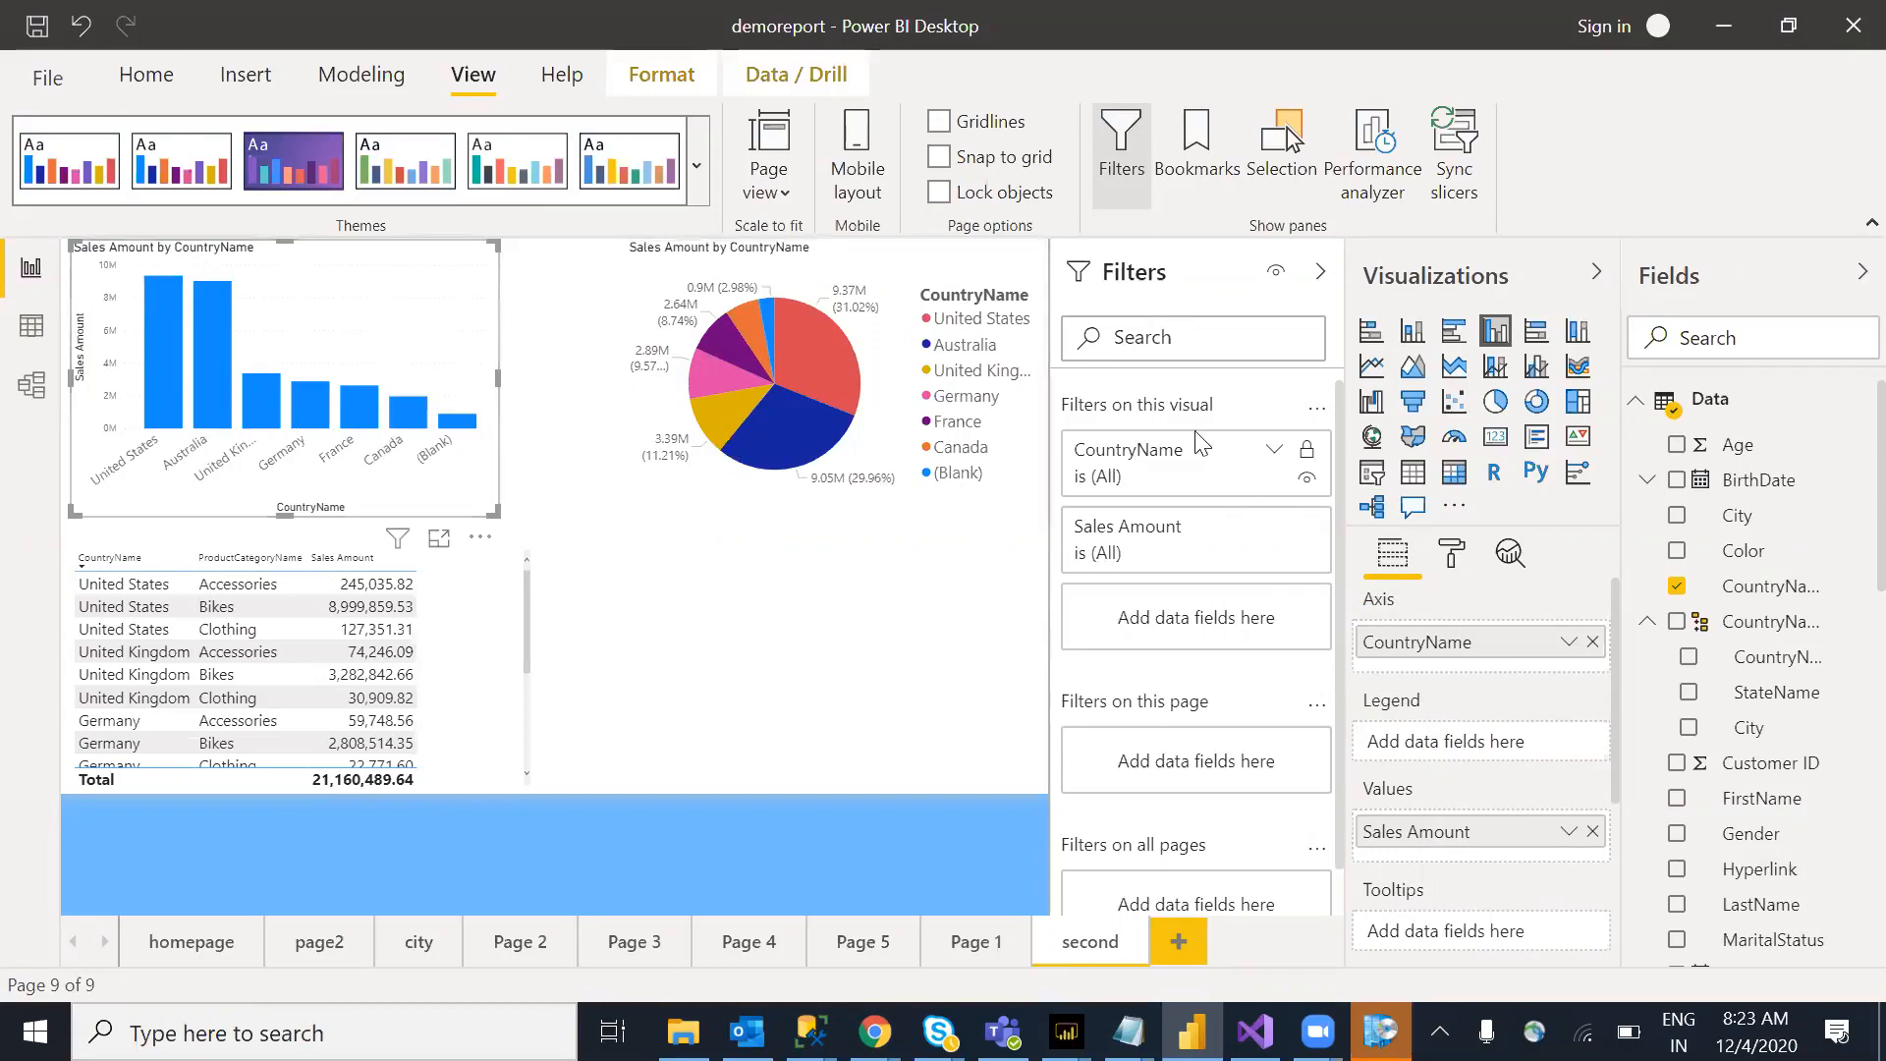
left_click(1308, 479)
Step: Hide the table's CountryName filter from report readers on the second page, and deselect the table
left_click(686, 395)
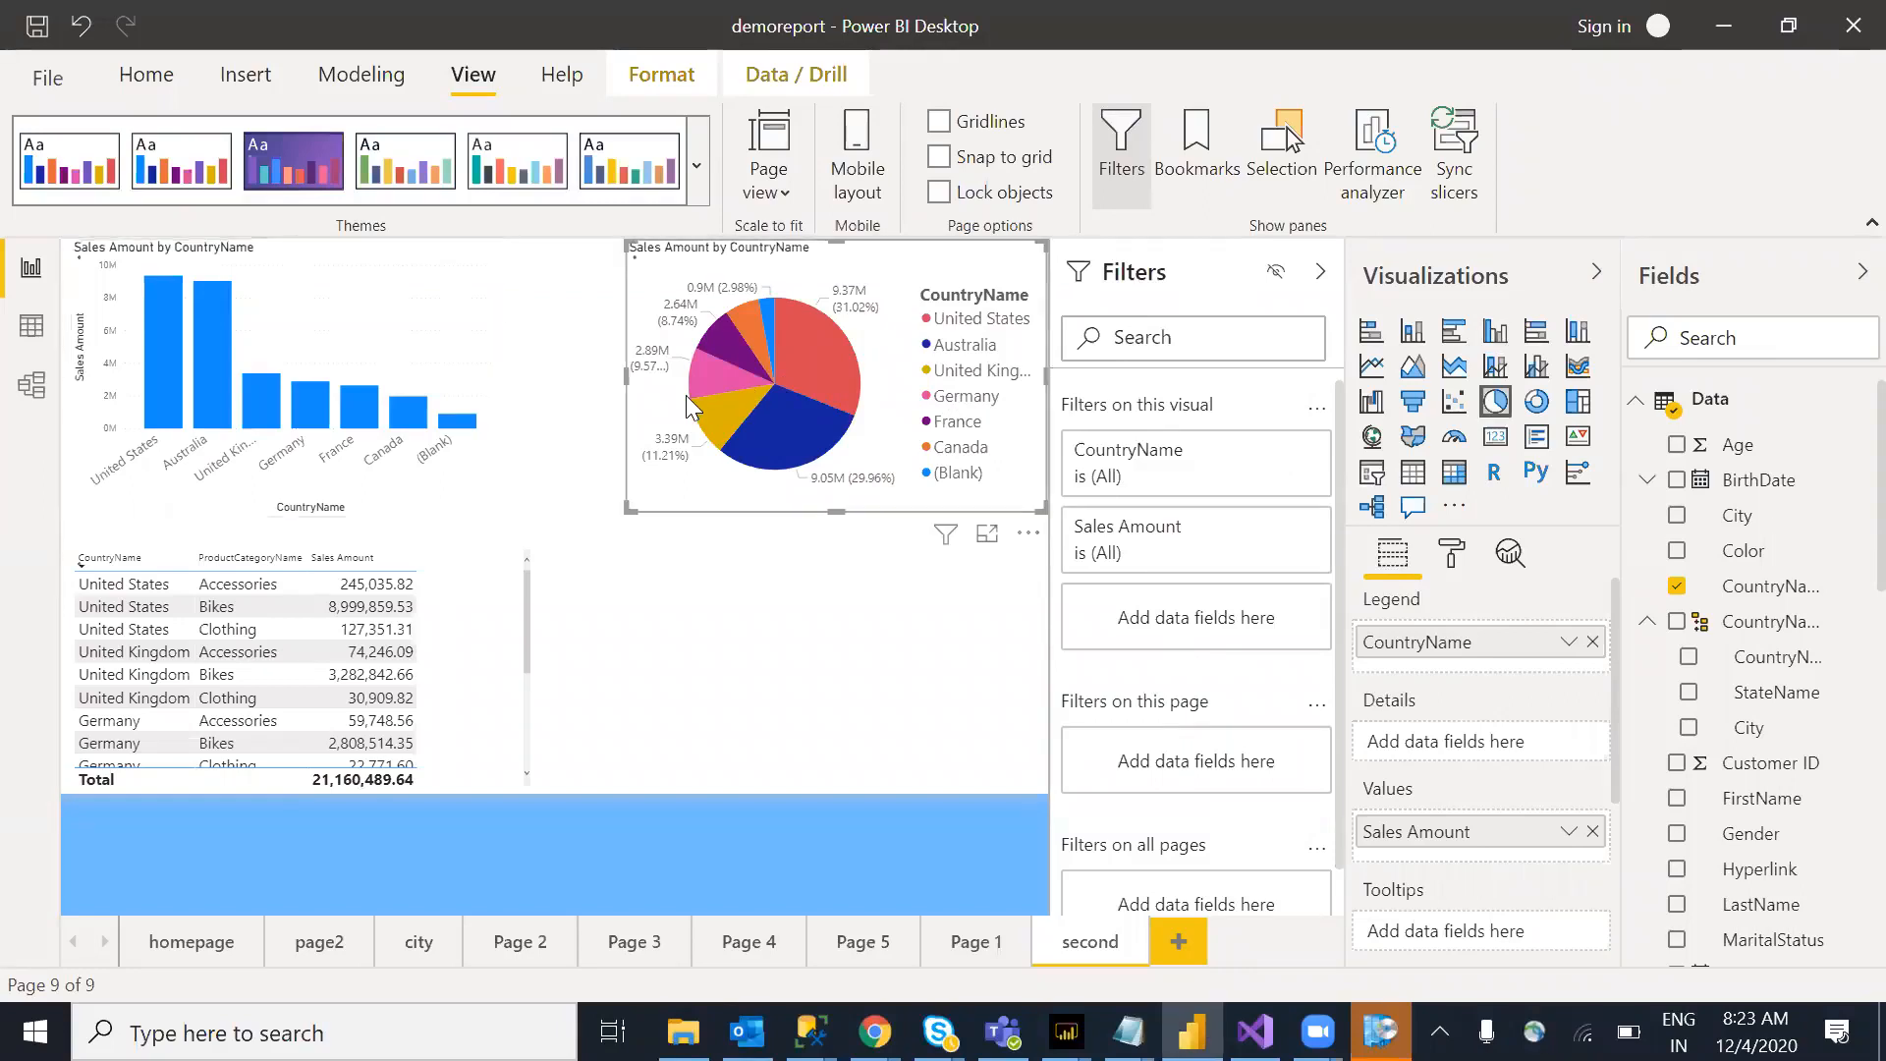
left_click(450, 629)
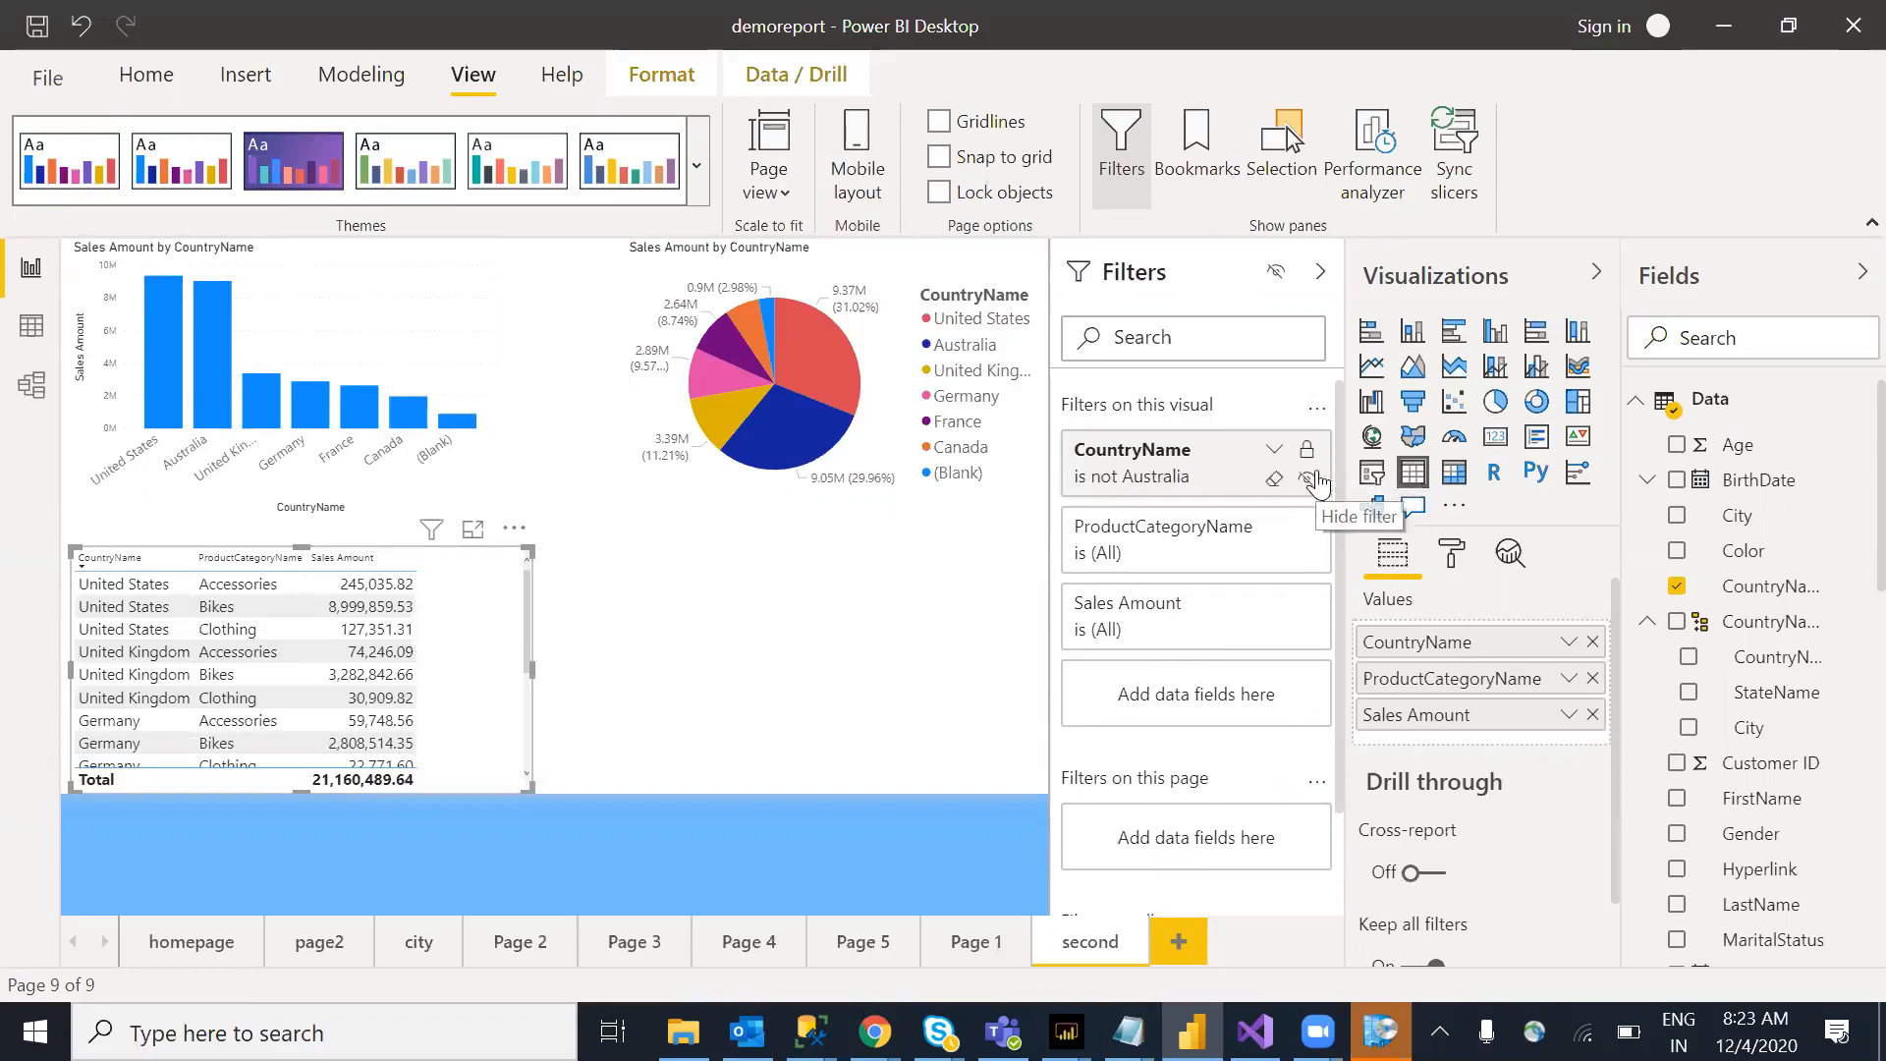
left_click(1310, 479)
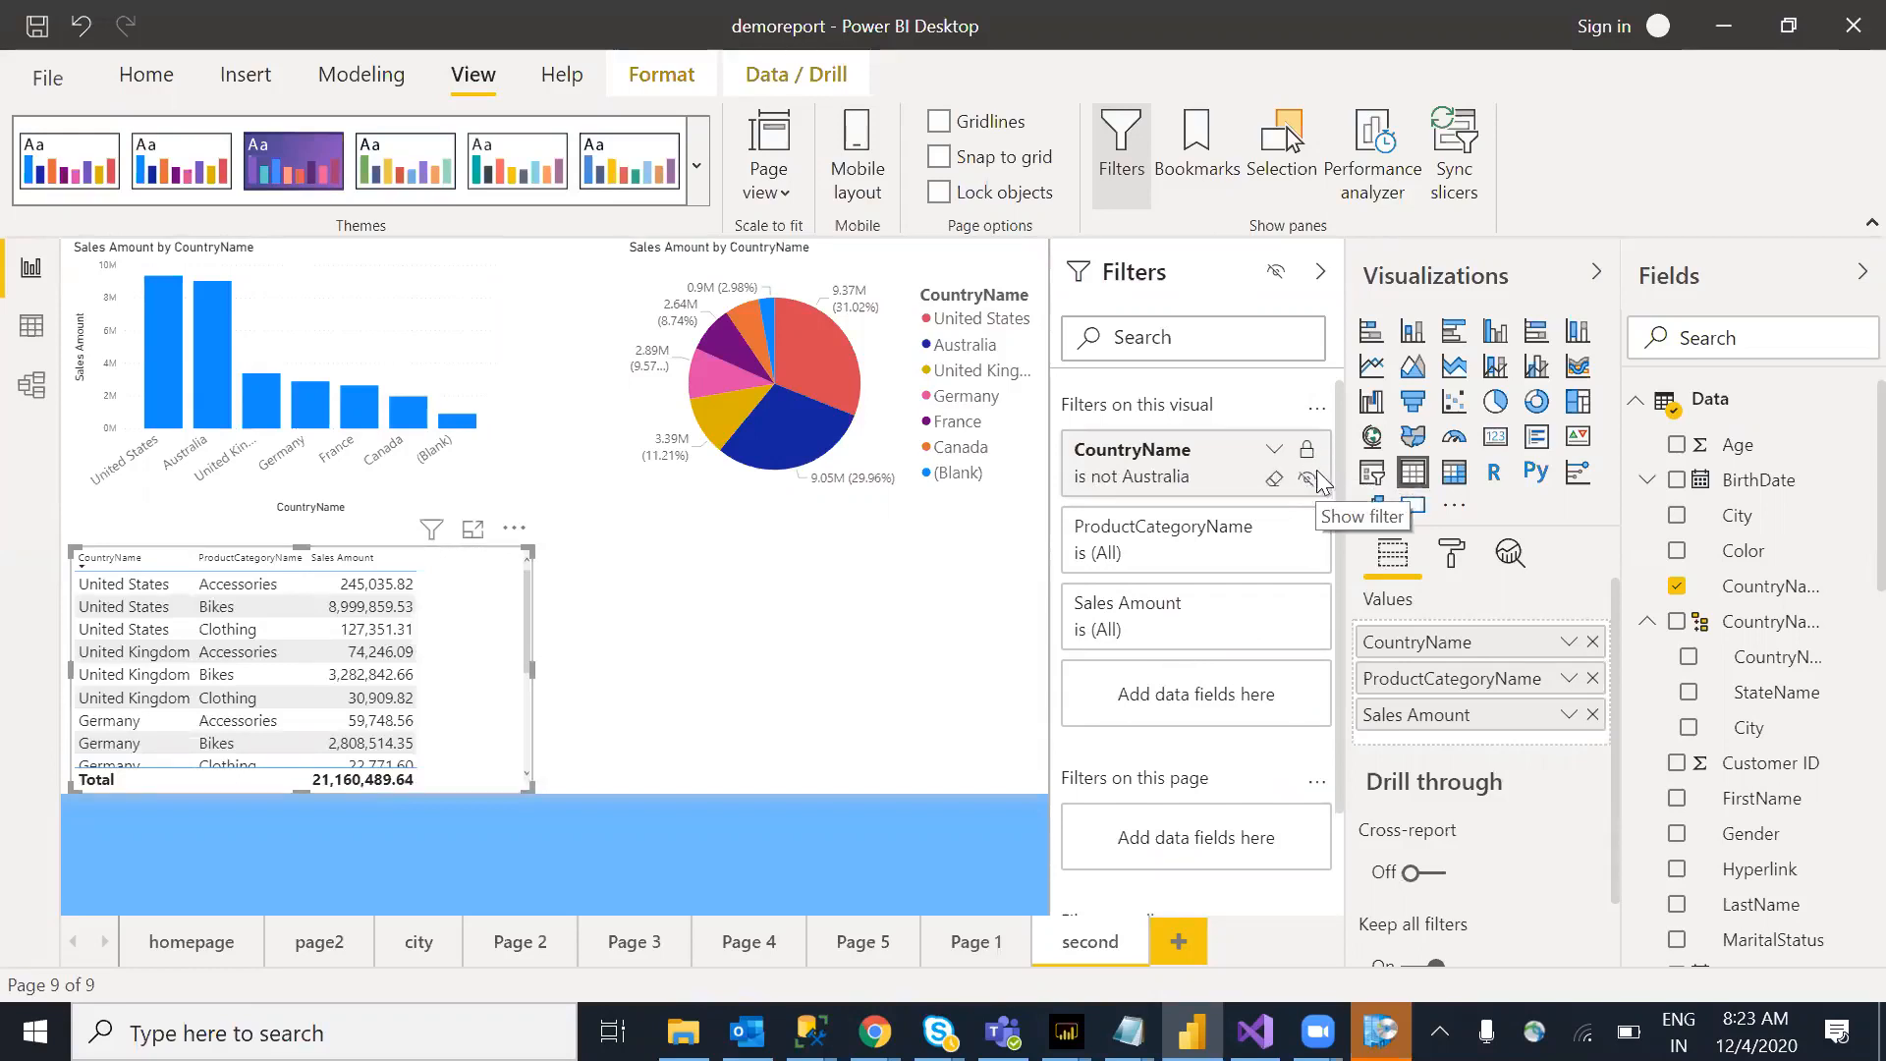
left_click(648, 656)
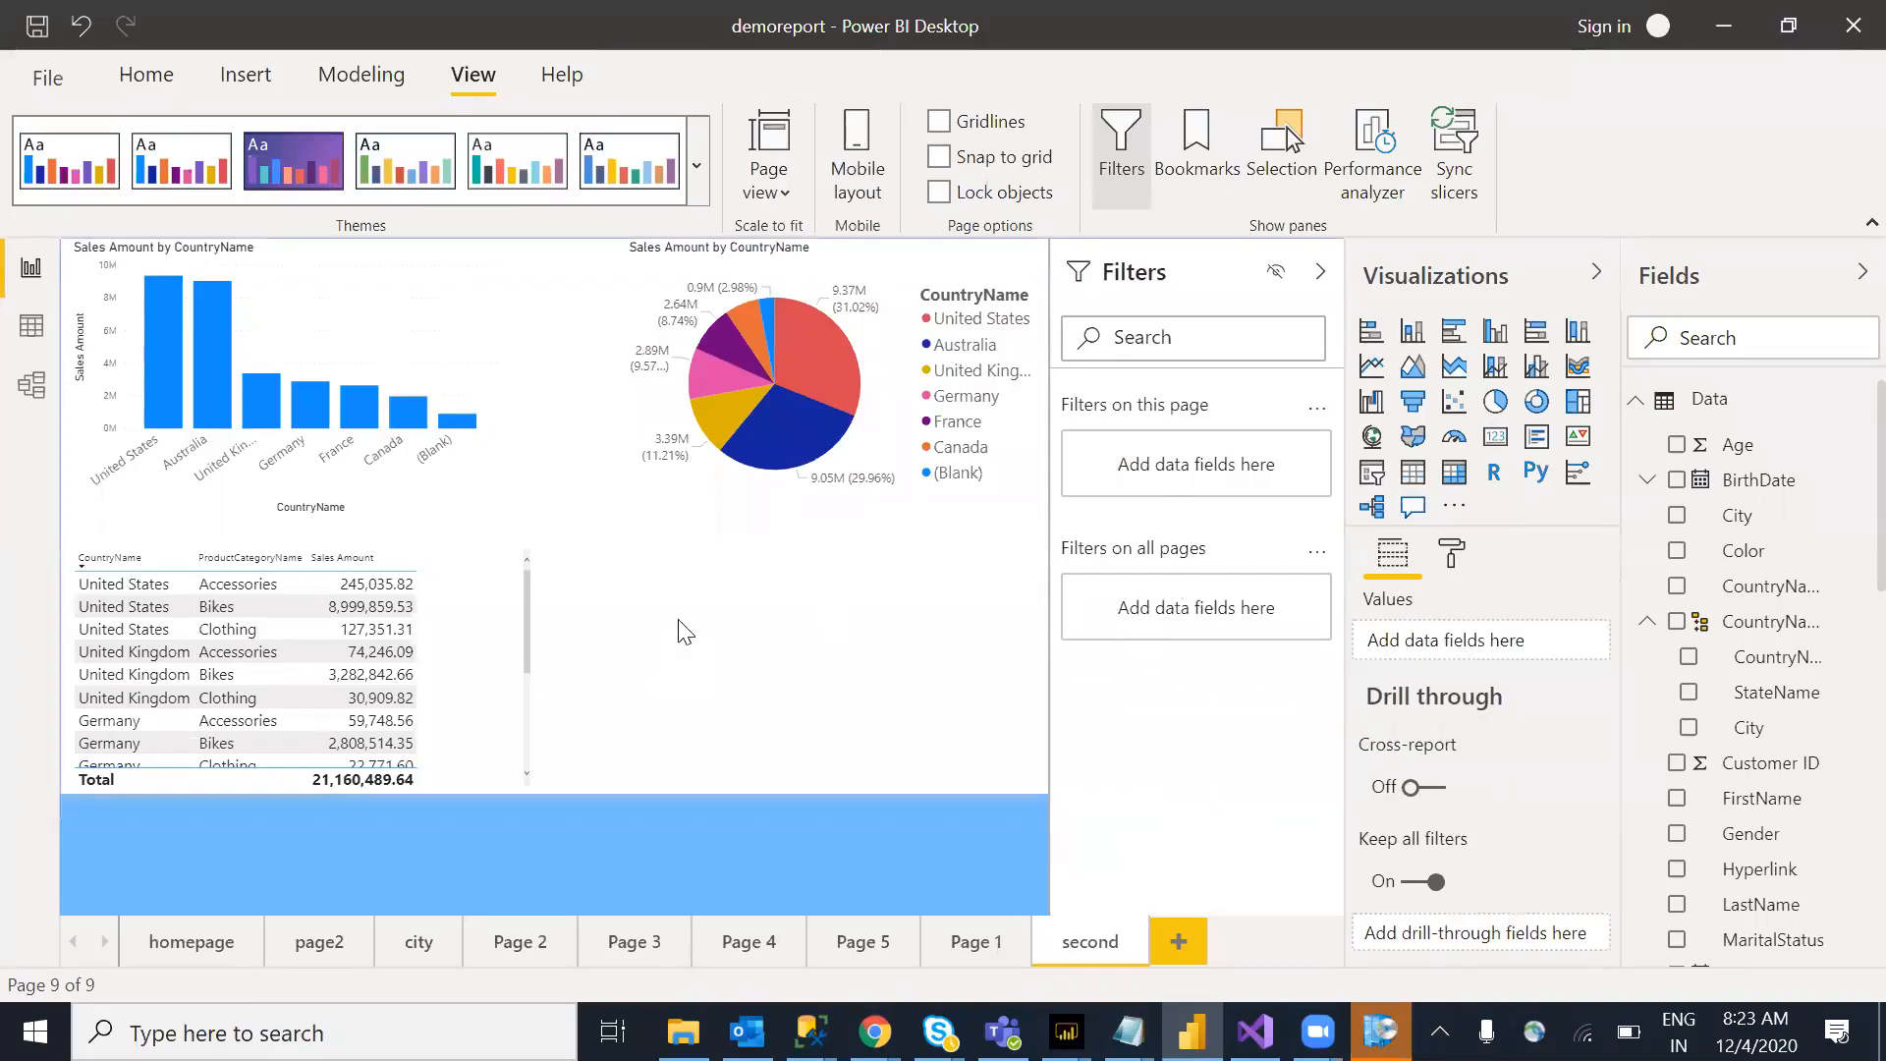
left_click(494, 642)
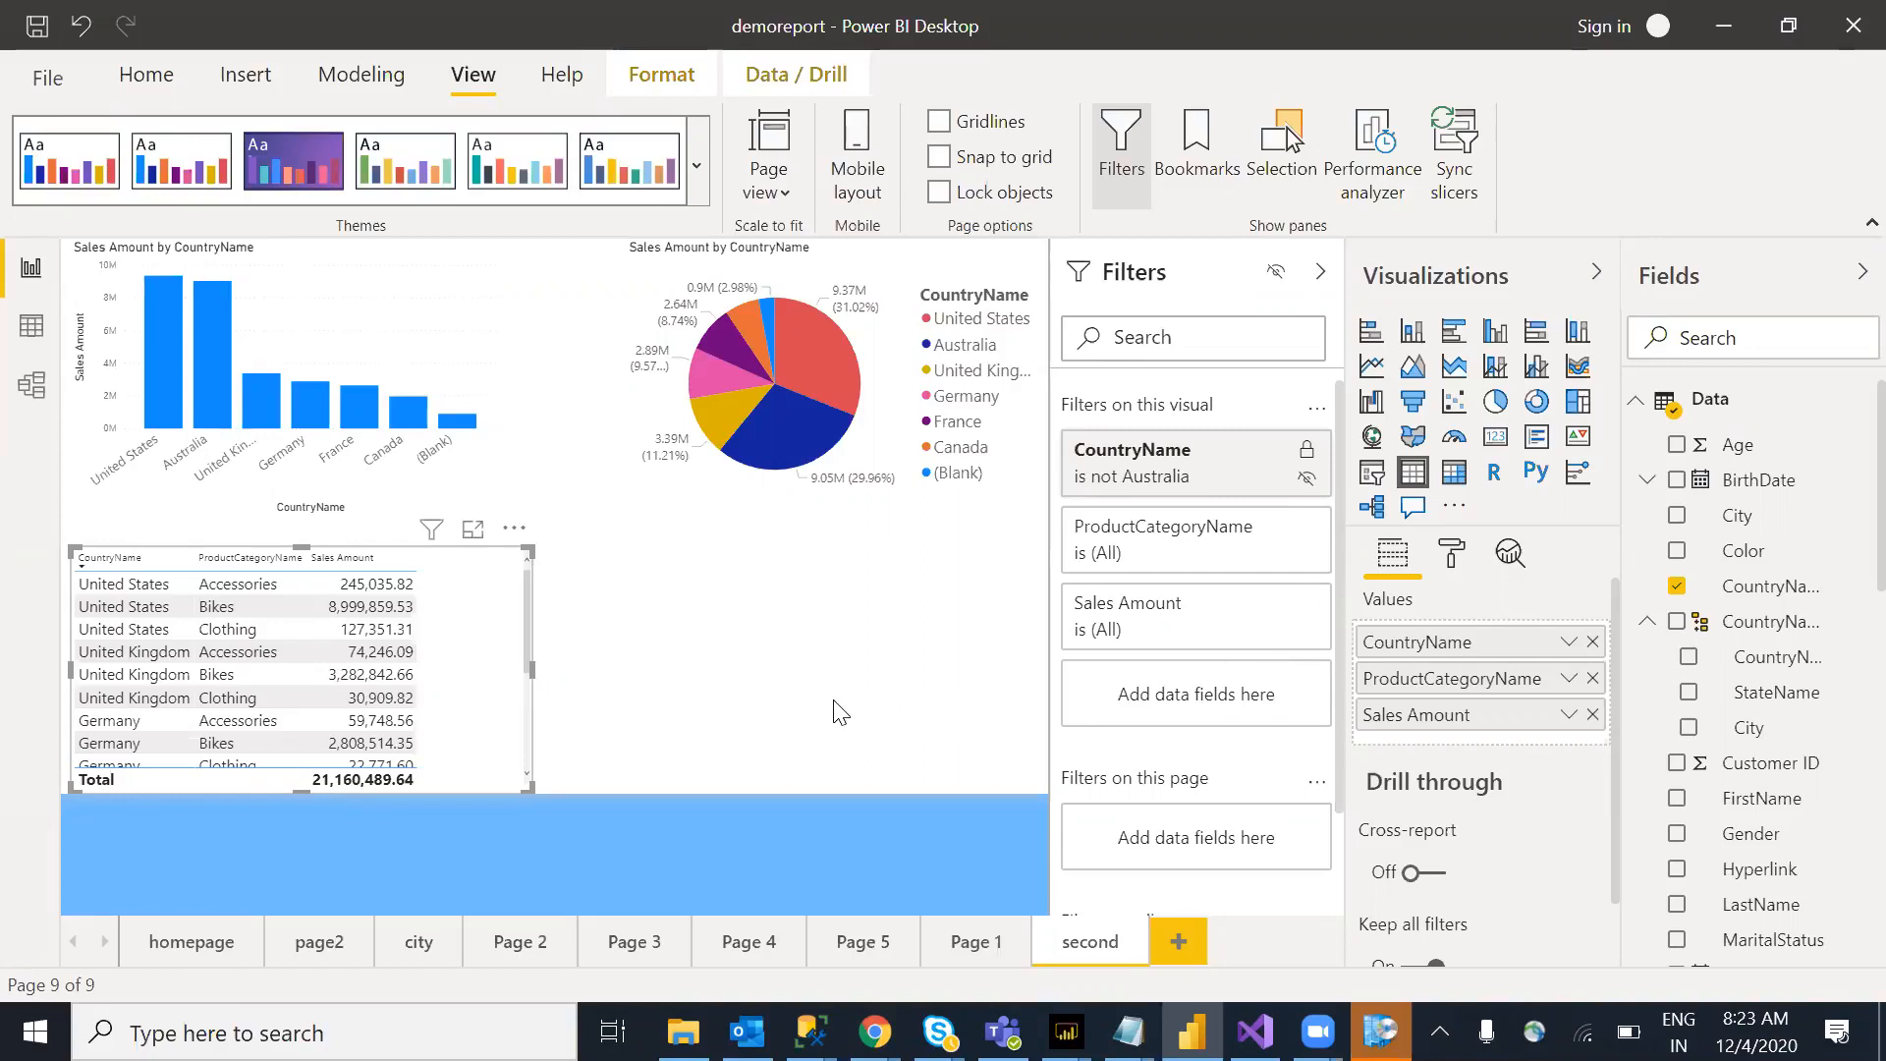
left_click(346, 864)
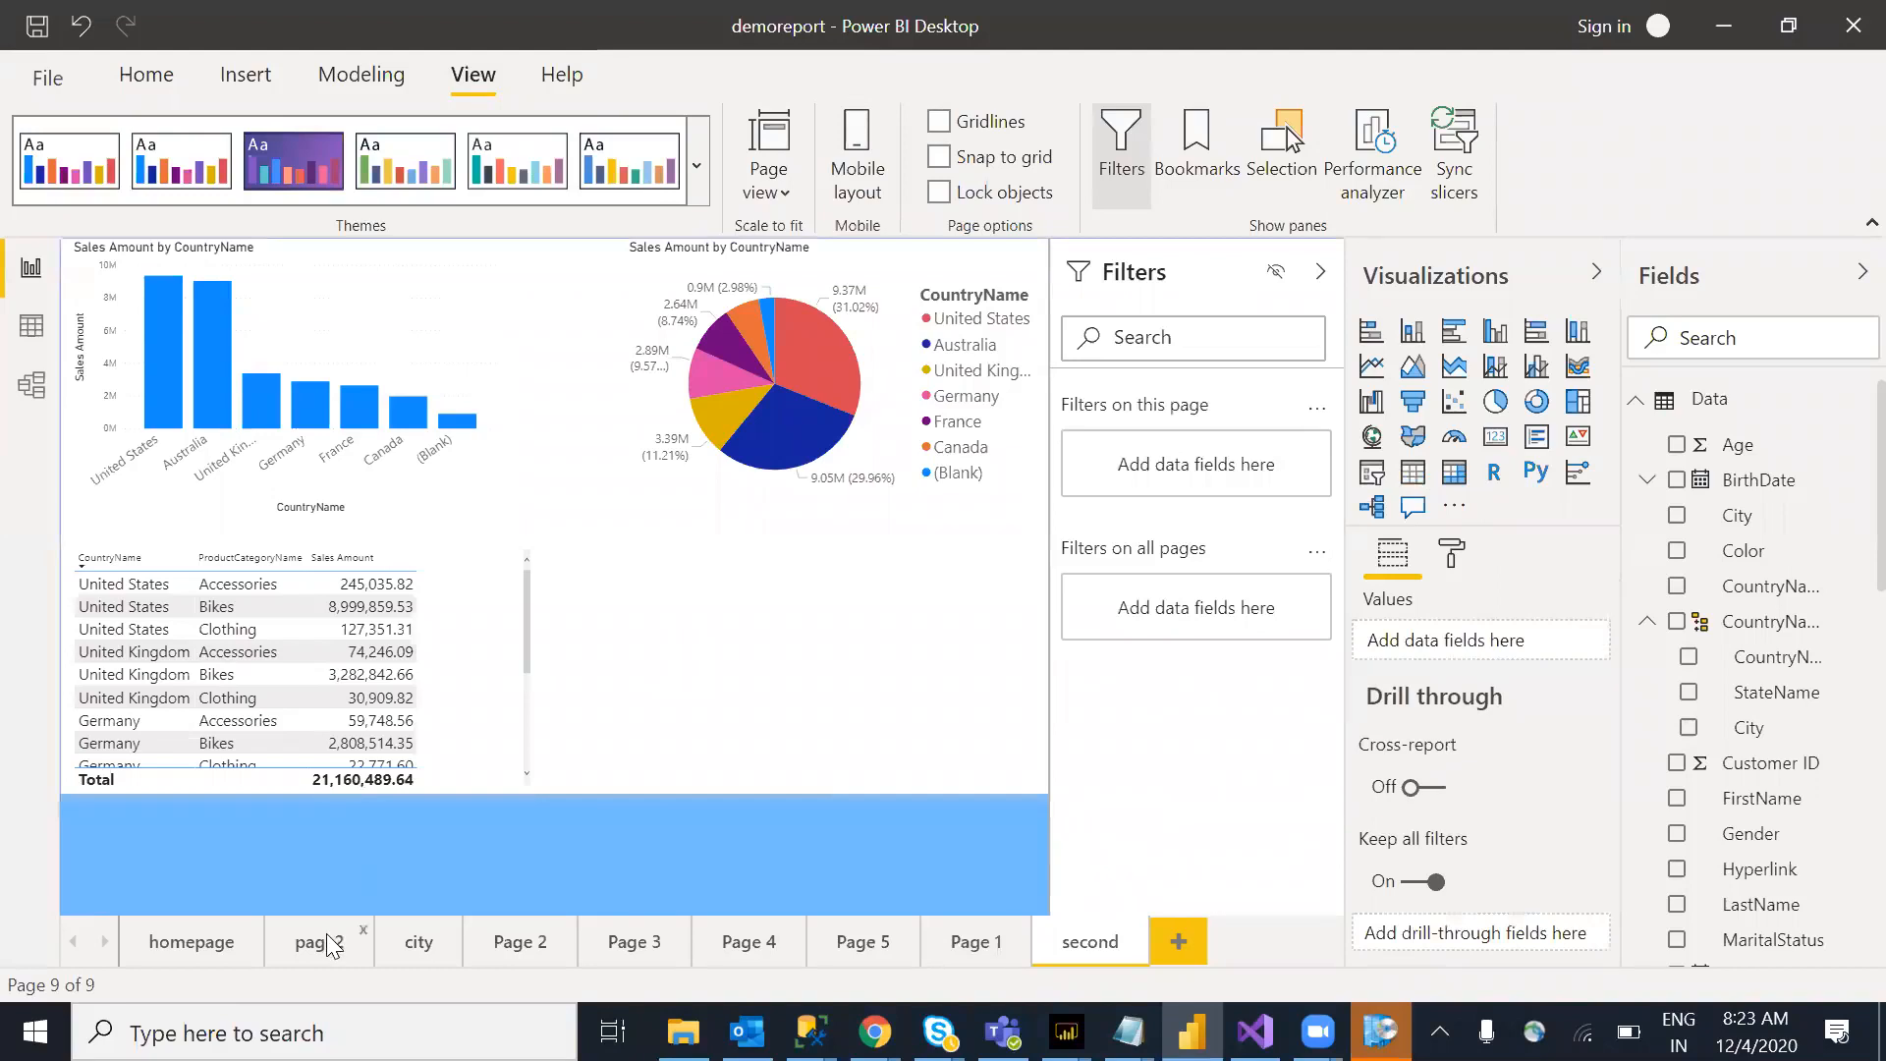
Step: Hide page2 from report readers
left_click(334, 950)
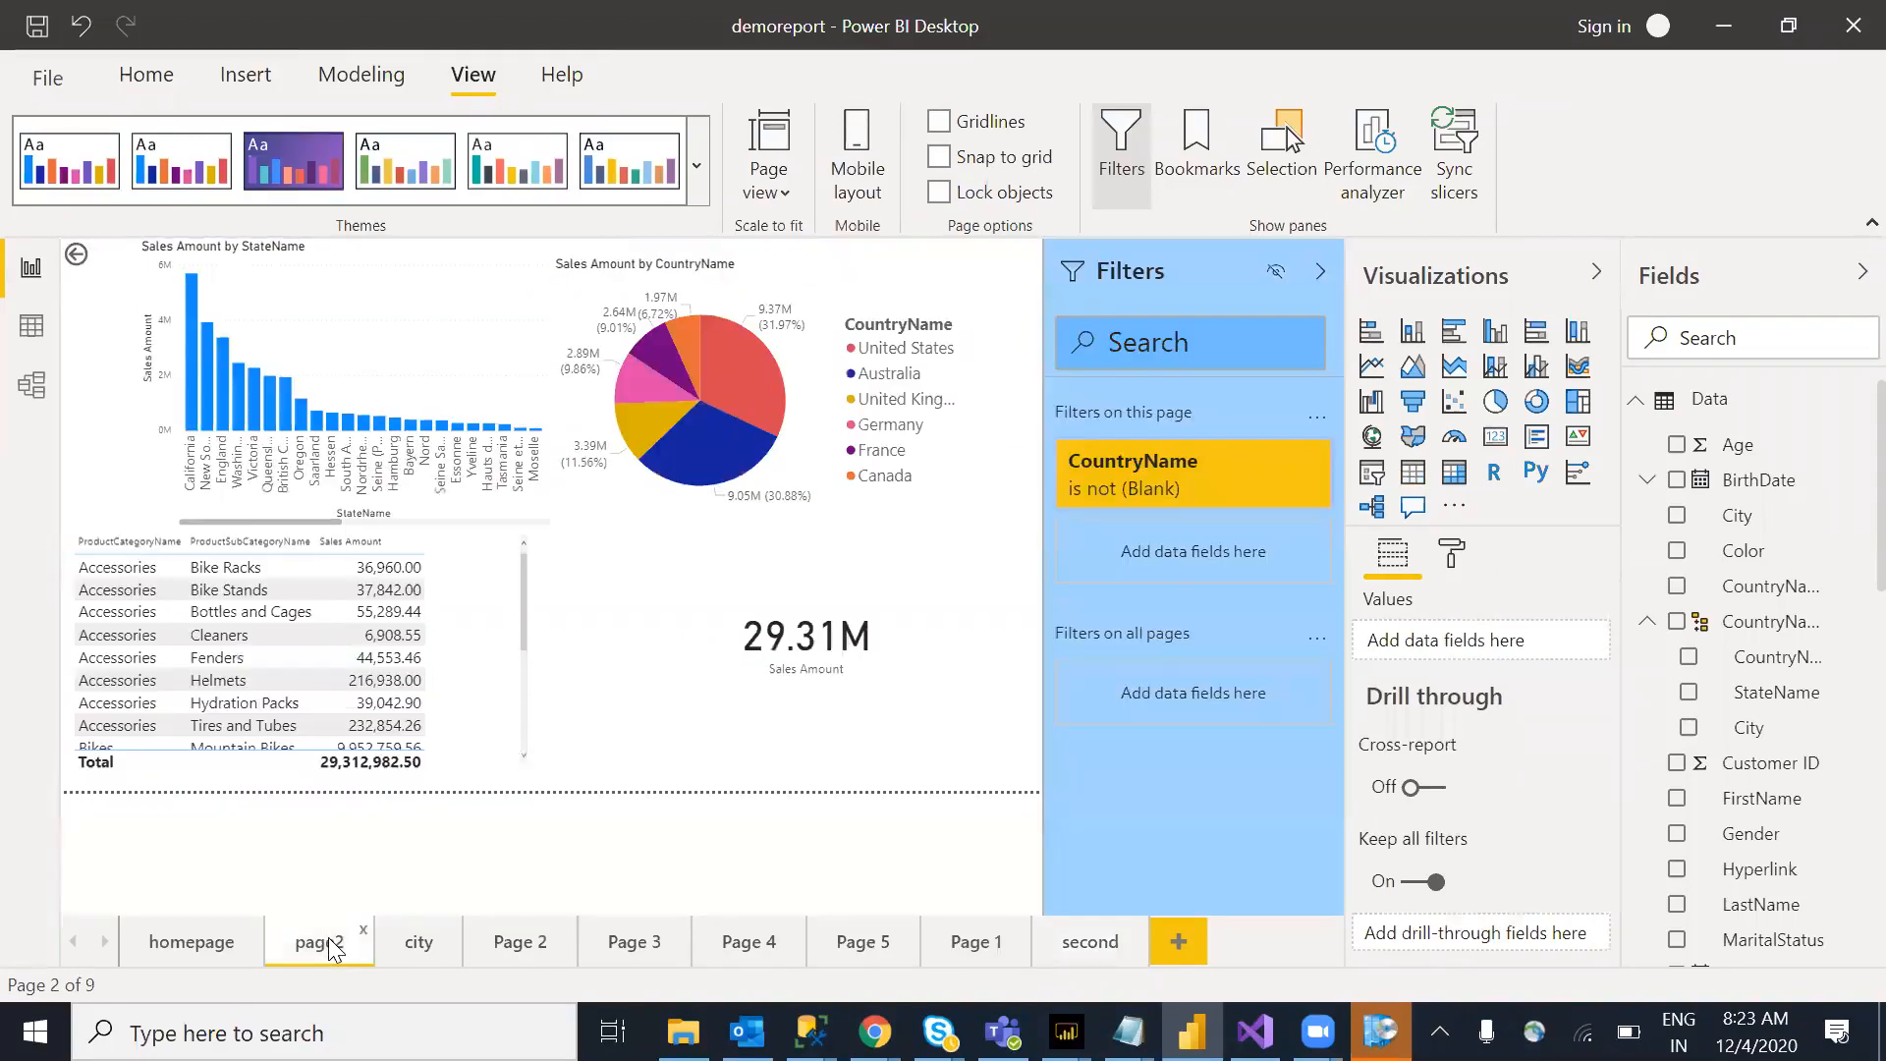
right_click(332, 948)
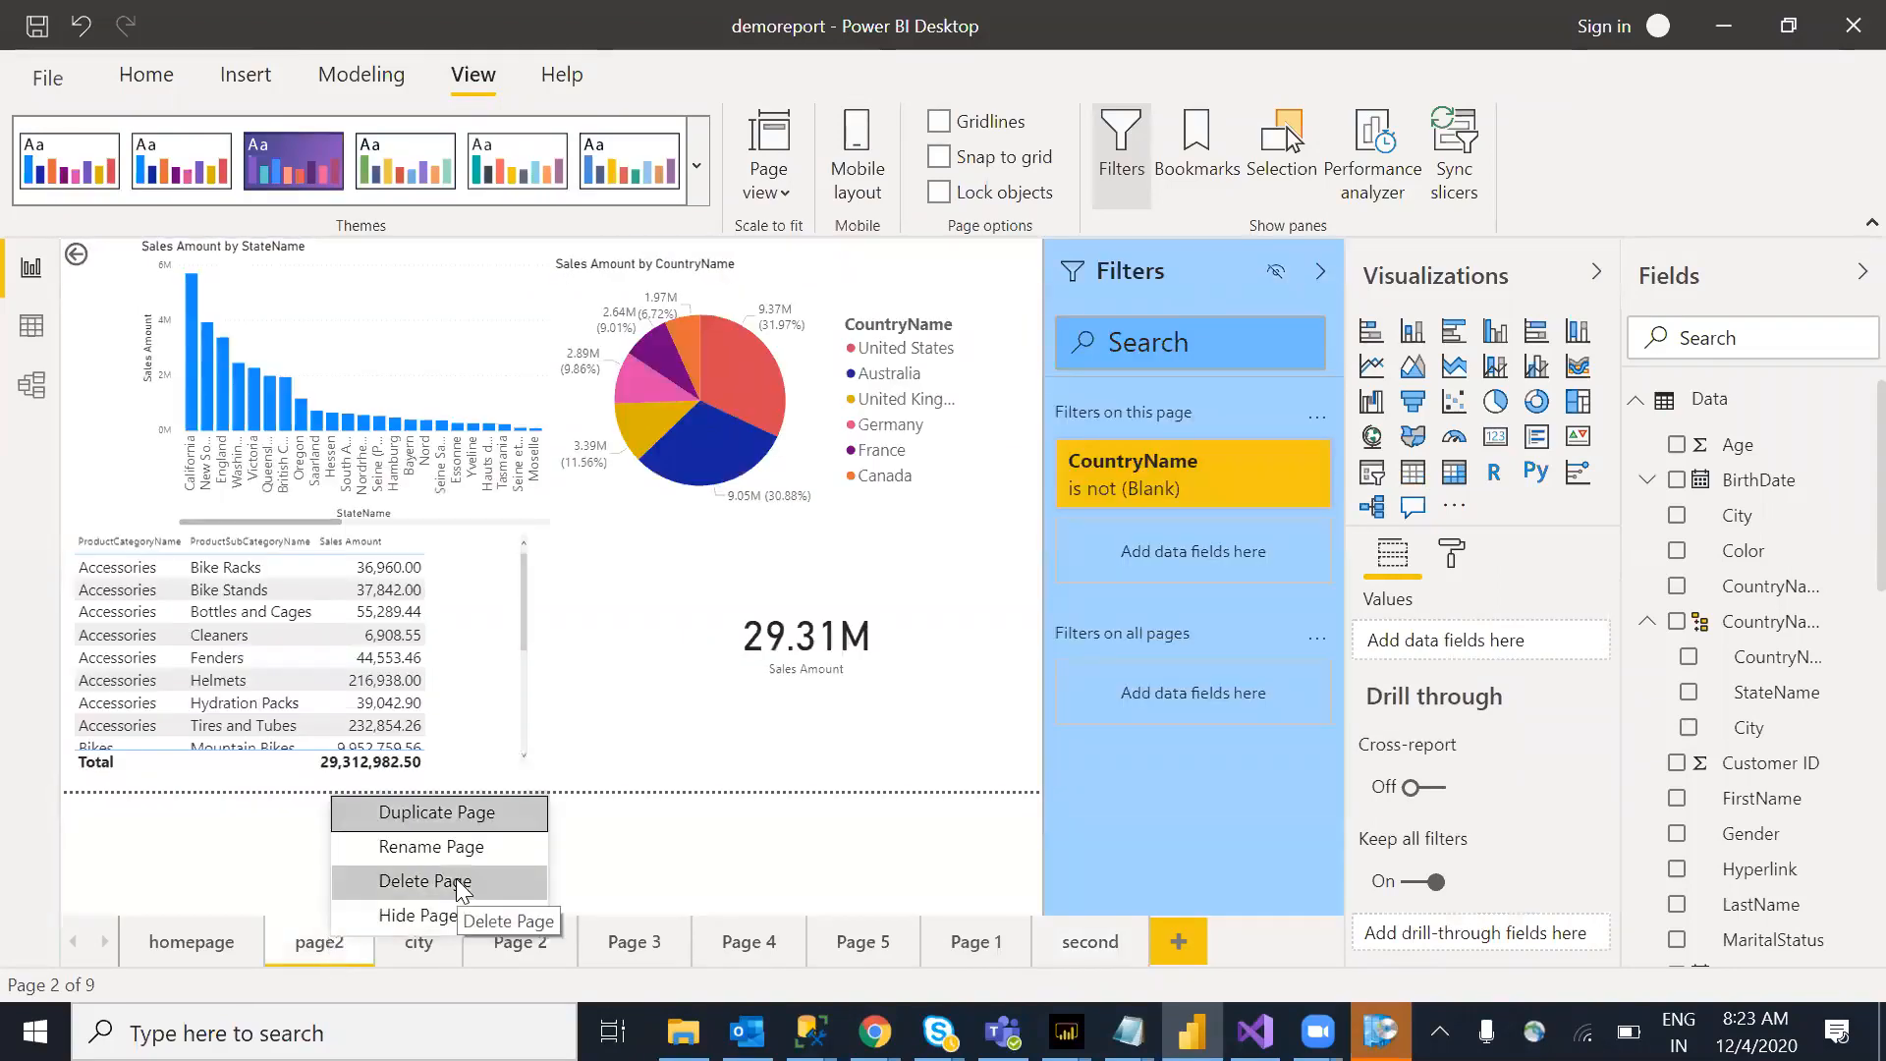
left_click(397, 916)
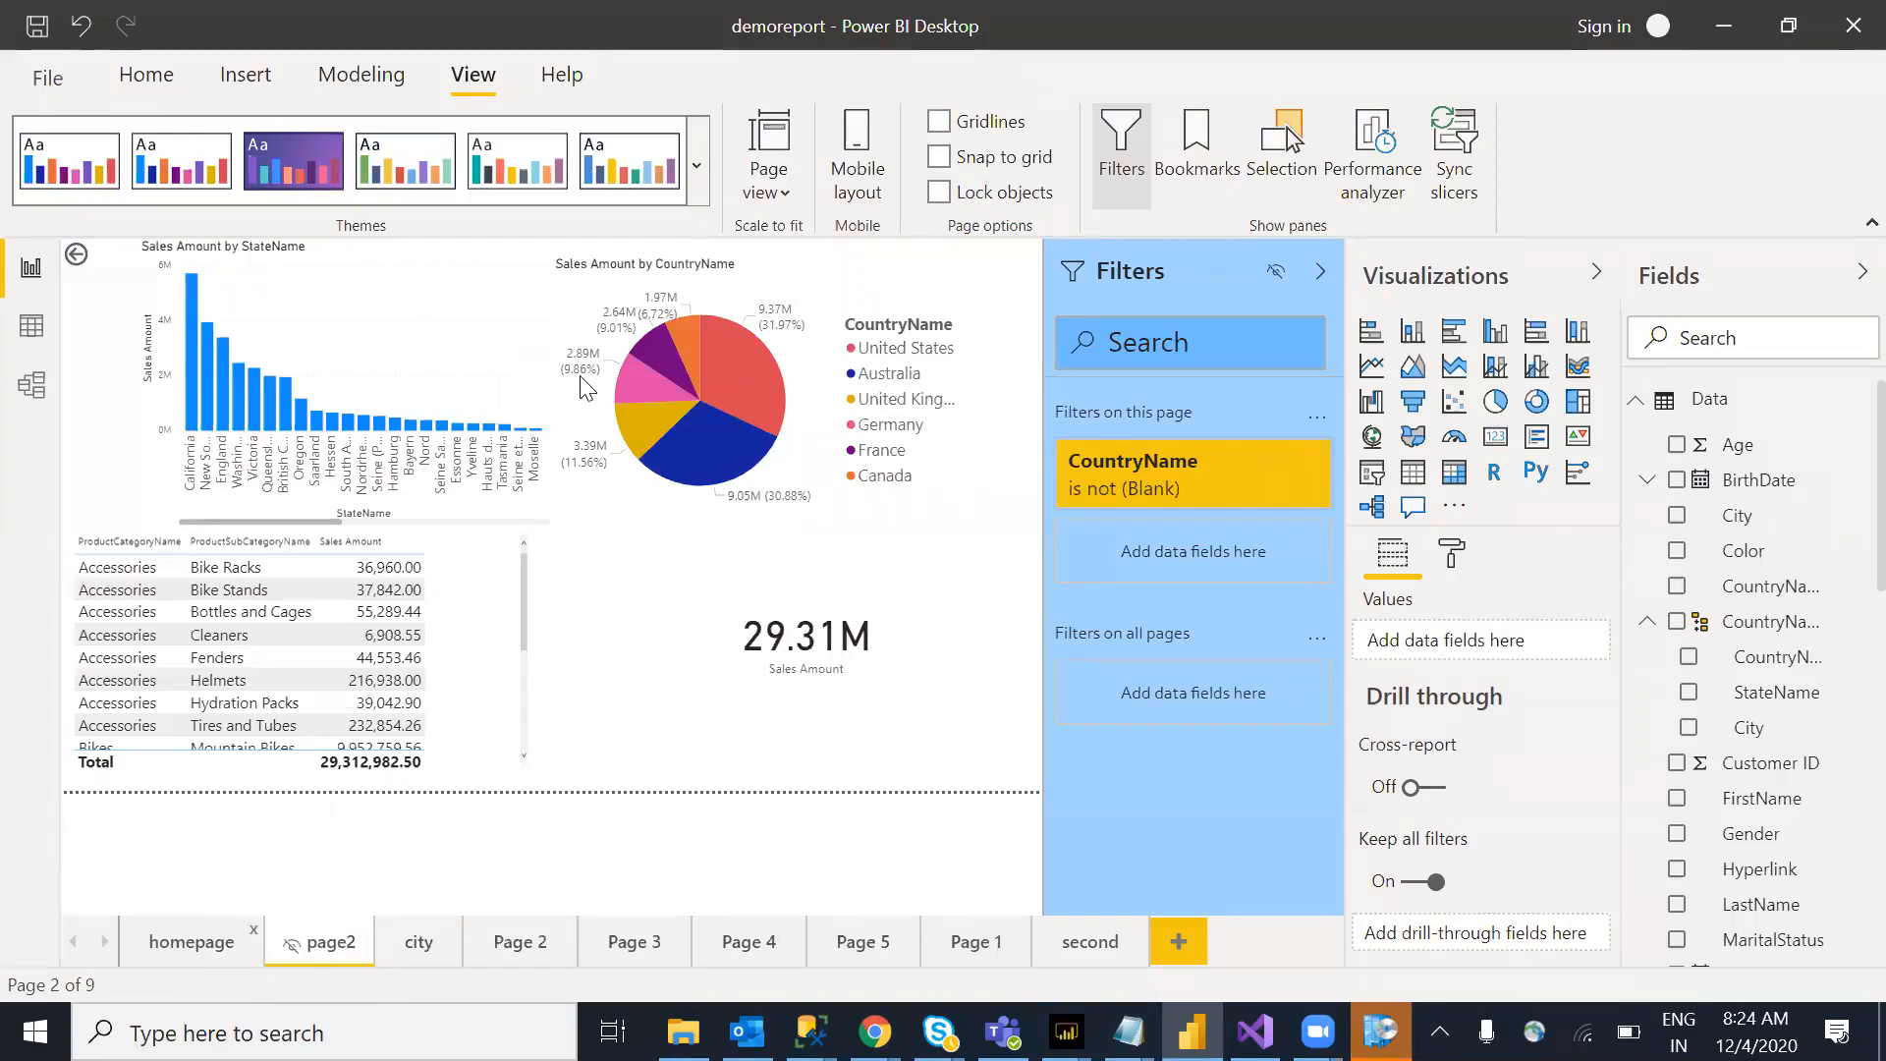
left_click(230, 941)
right_click(392, 426)
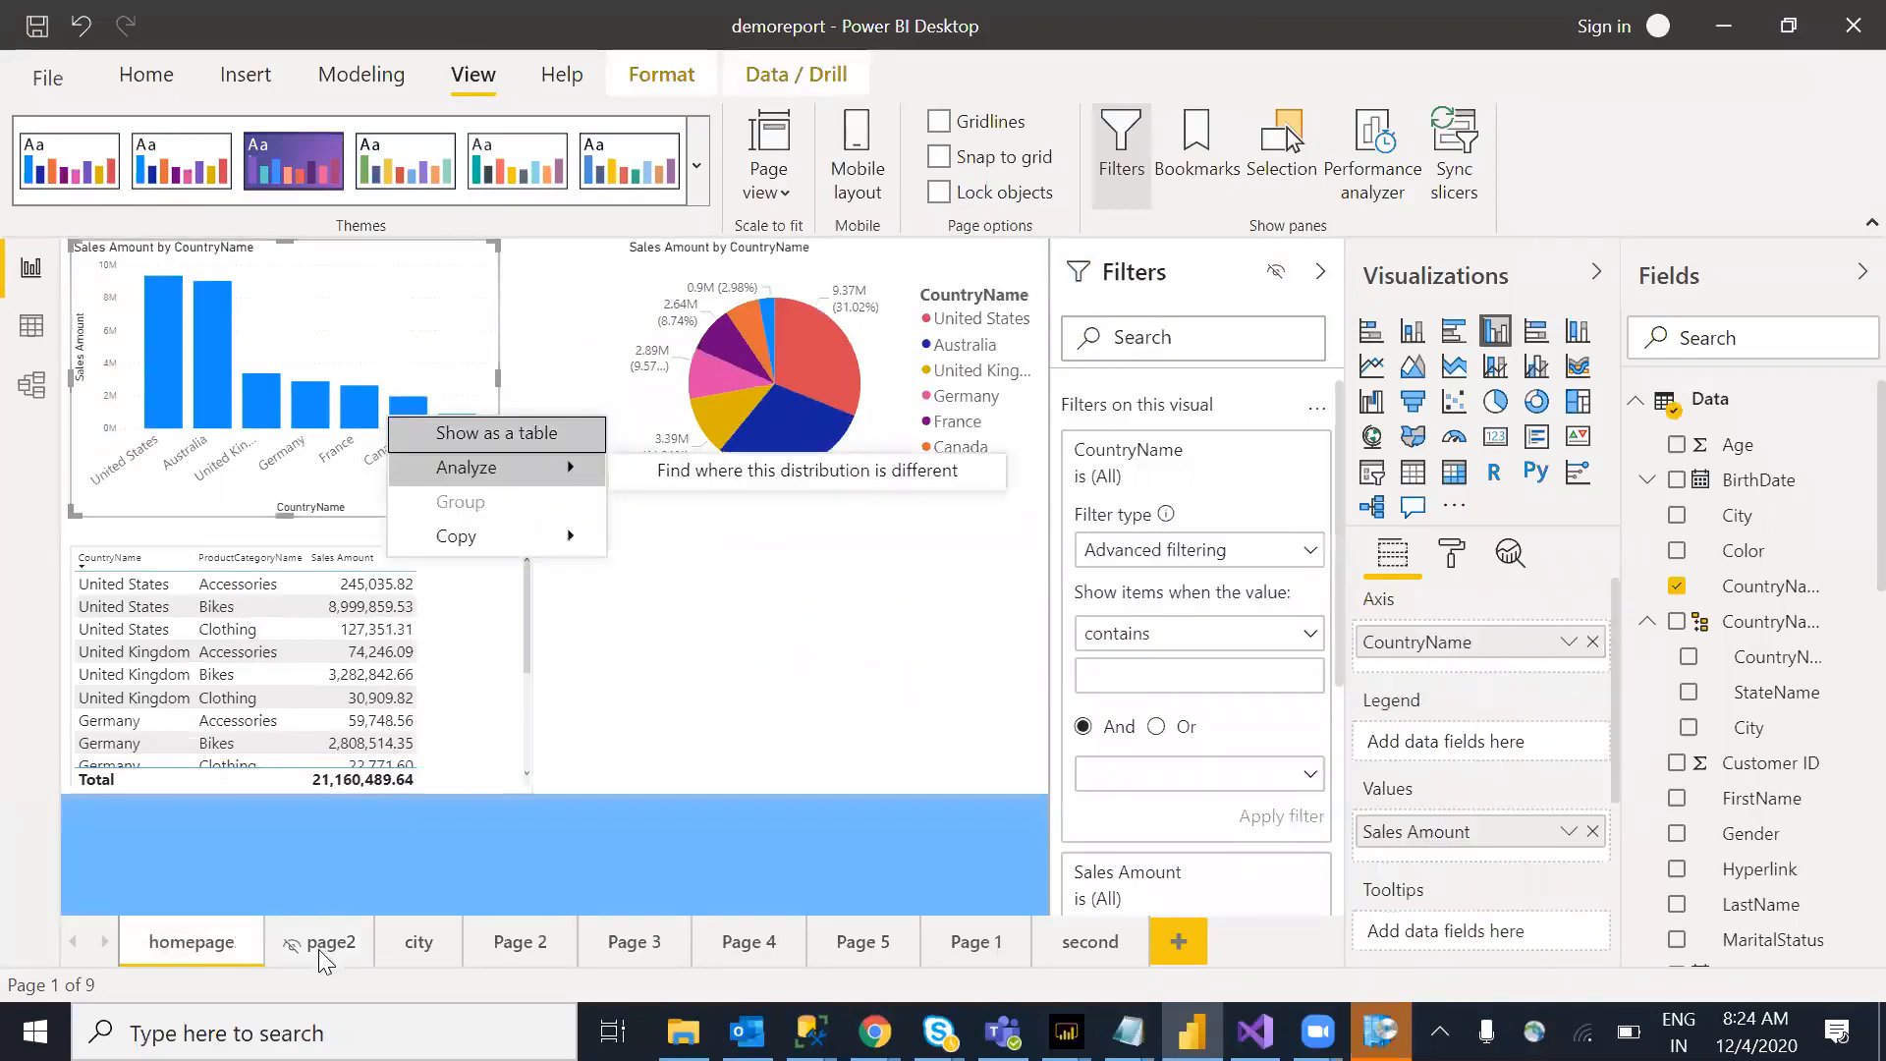
key("Down")
key("Right")
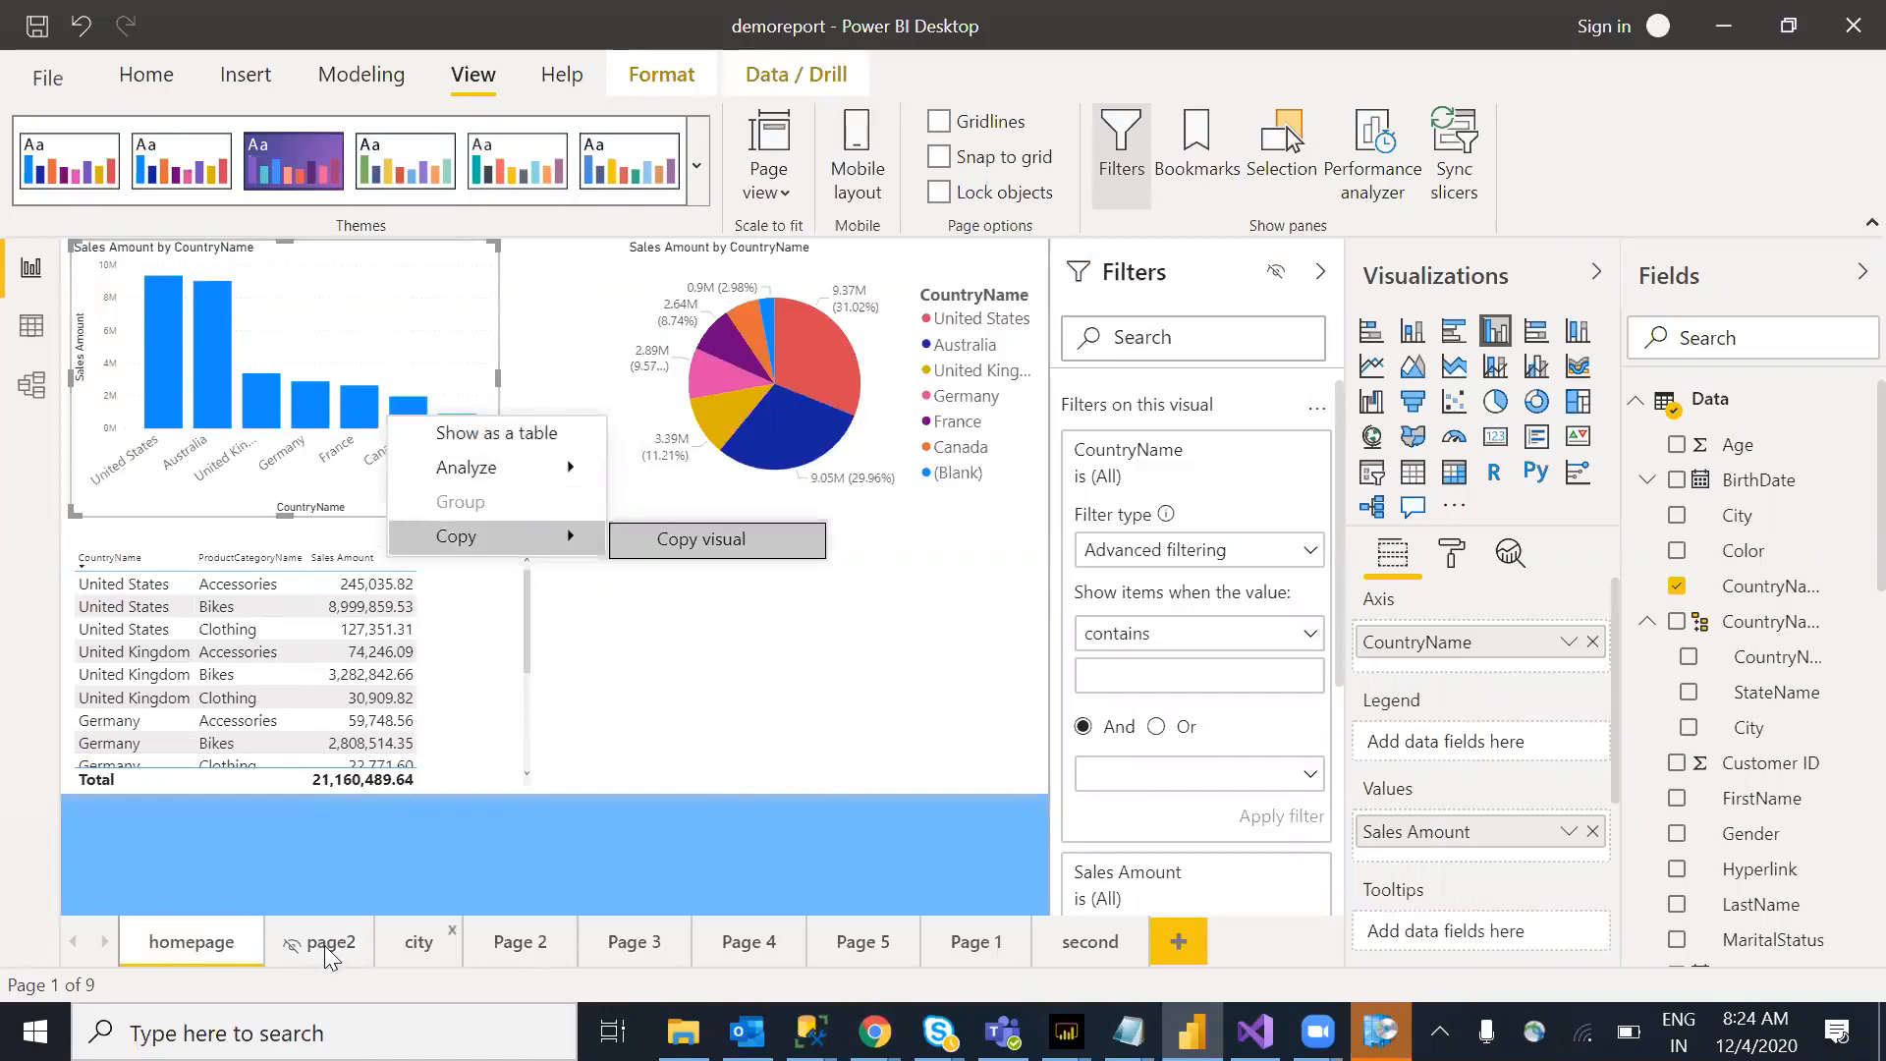
Step: Add CountryName as a drill-through field on page2
left_click(328, 955)
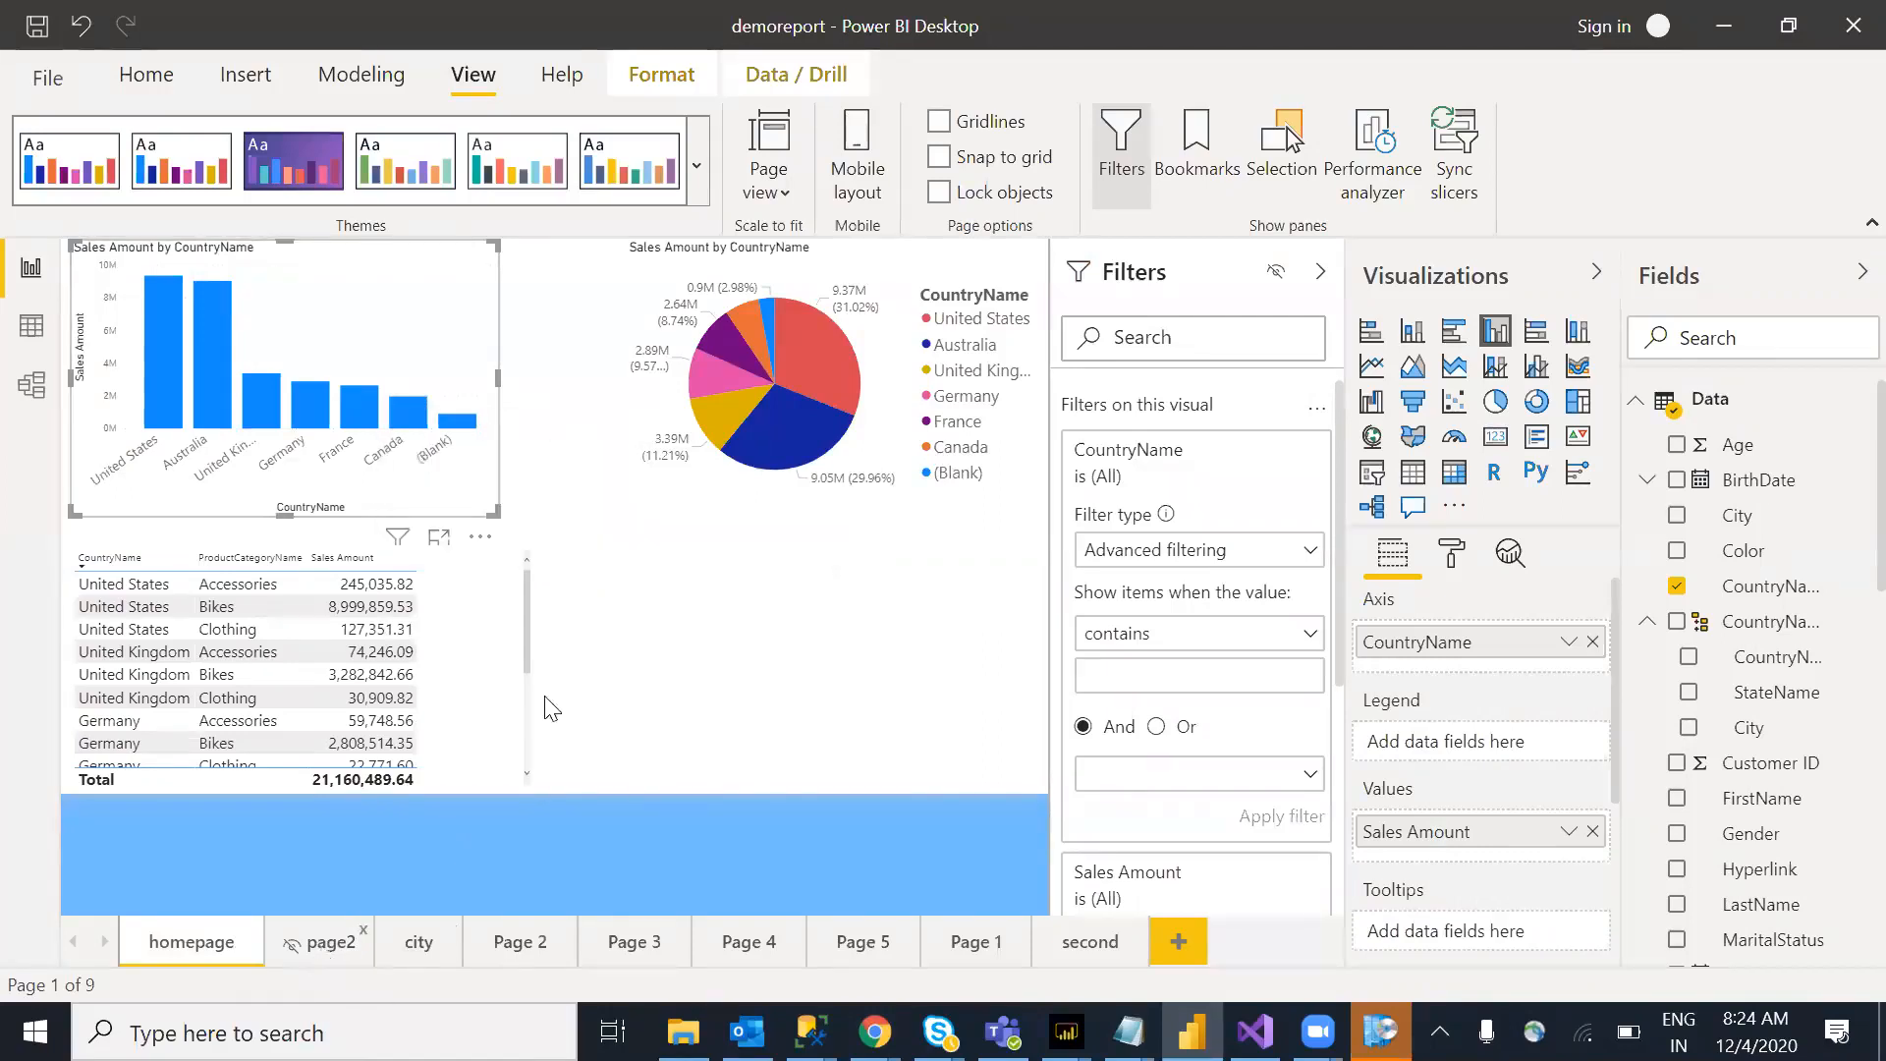
left_click_drag(1769, 589, 1514, 931)
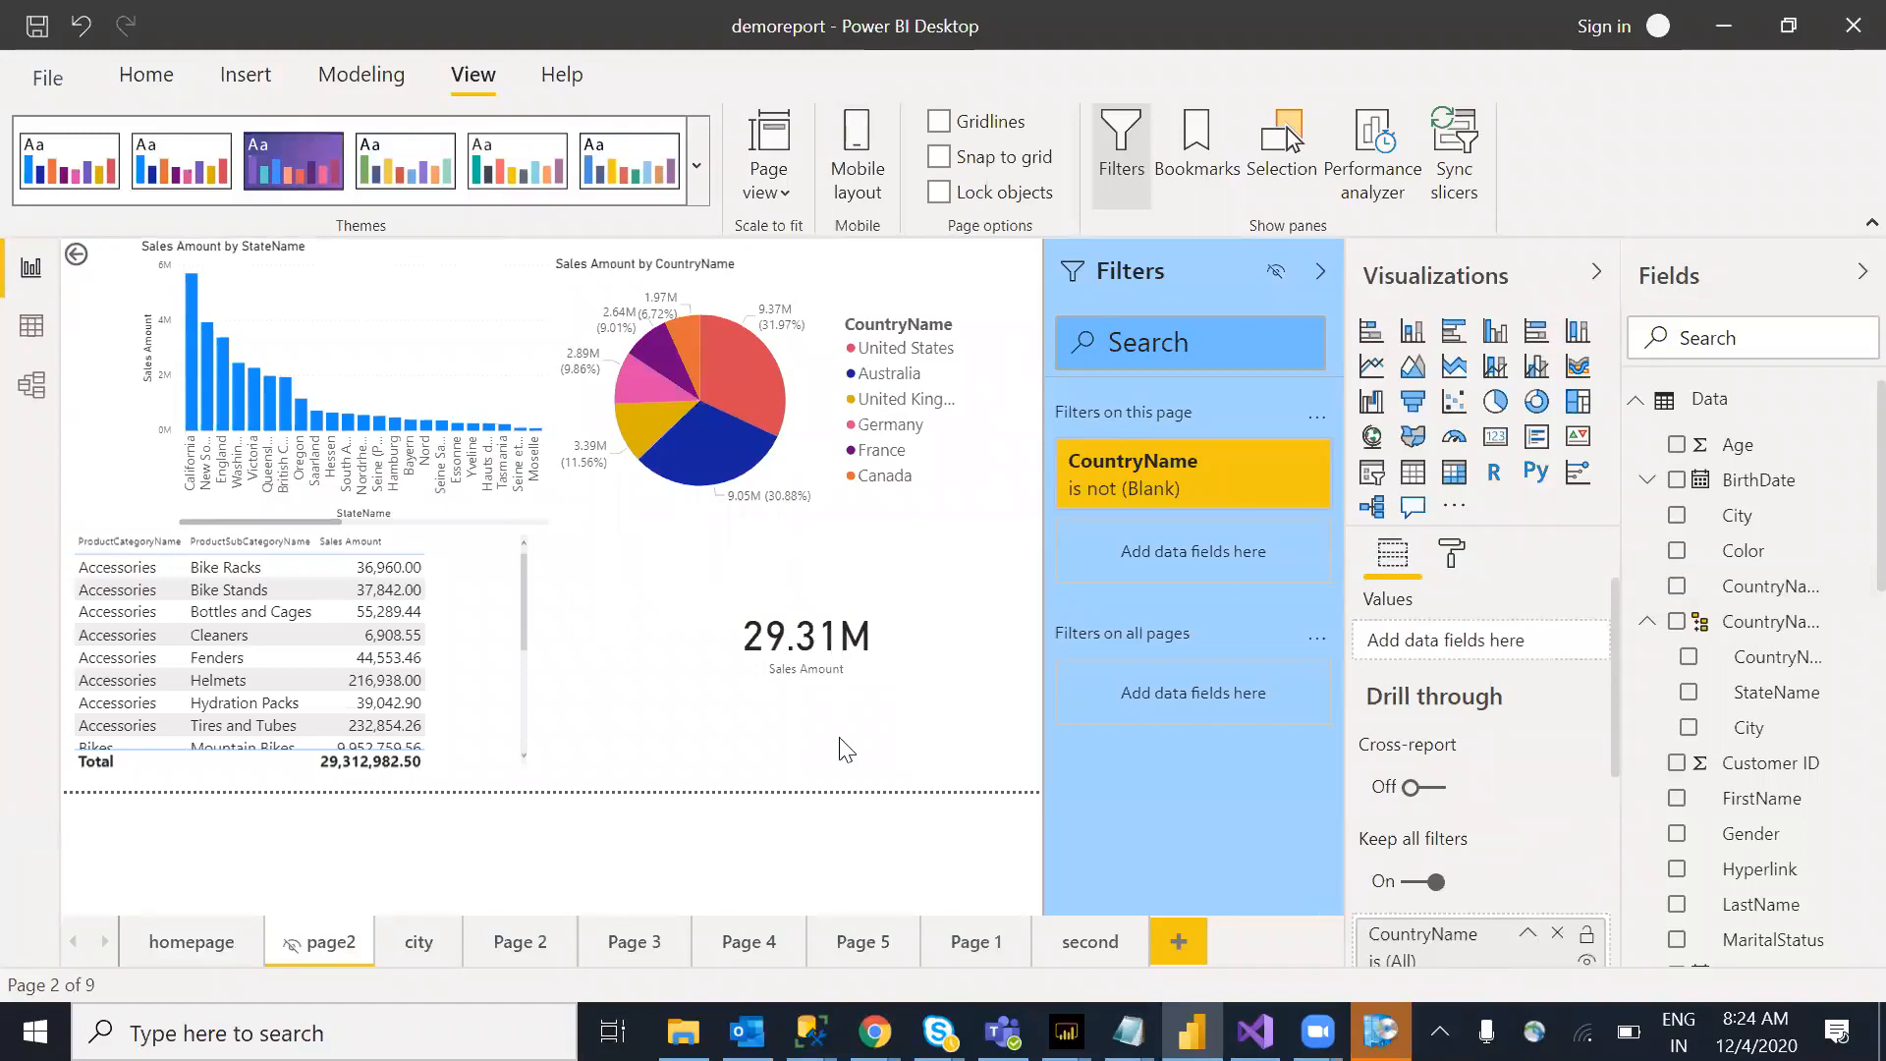
Step: Drill through from Germany's column in the homepage chart to page2, and return to the homepage
left_click(196, 945)
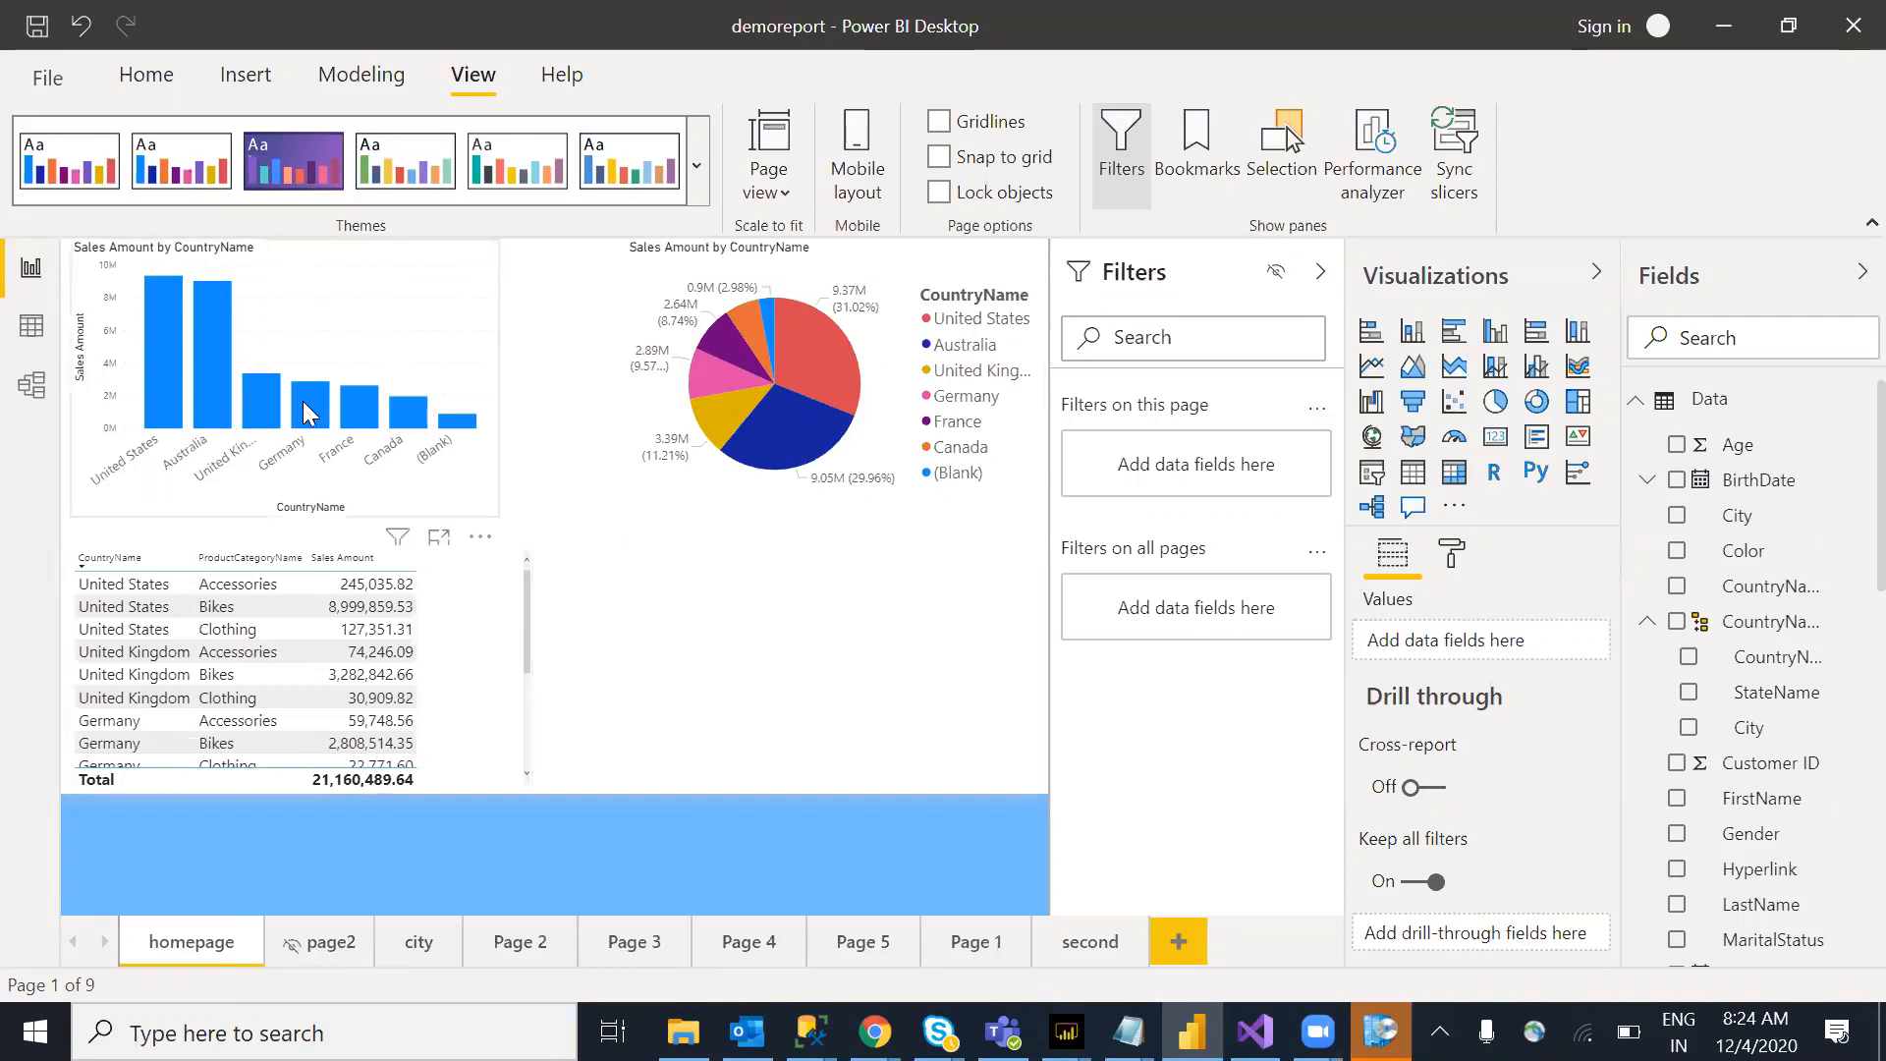
left_click(348, 454)
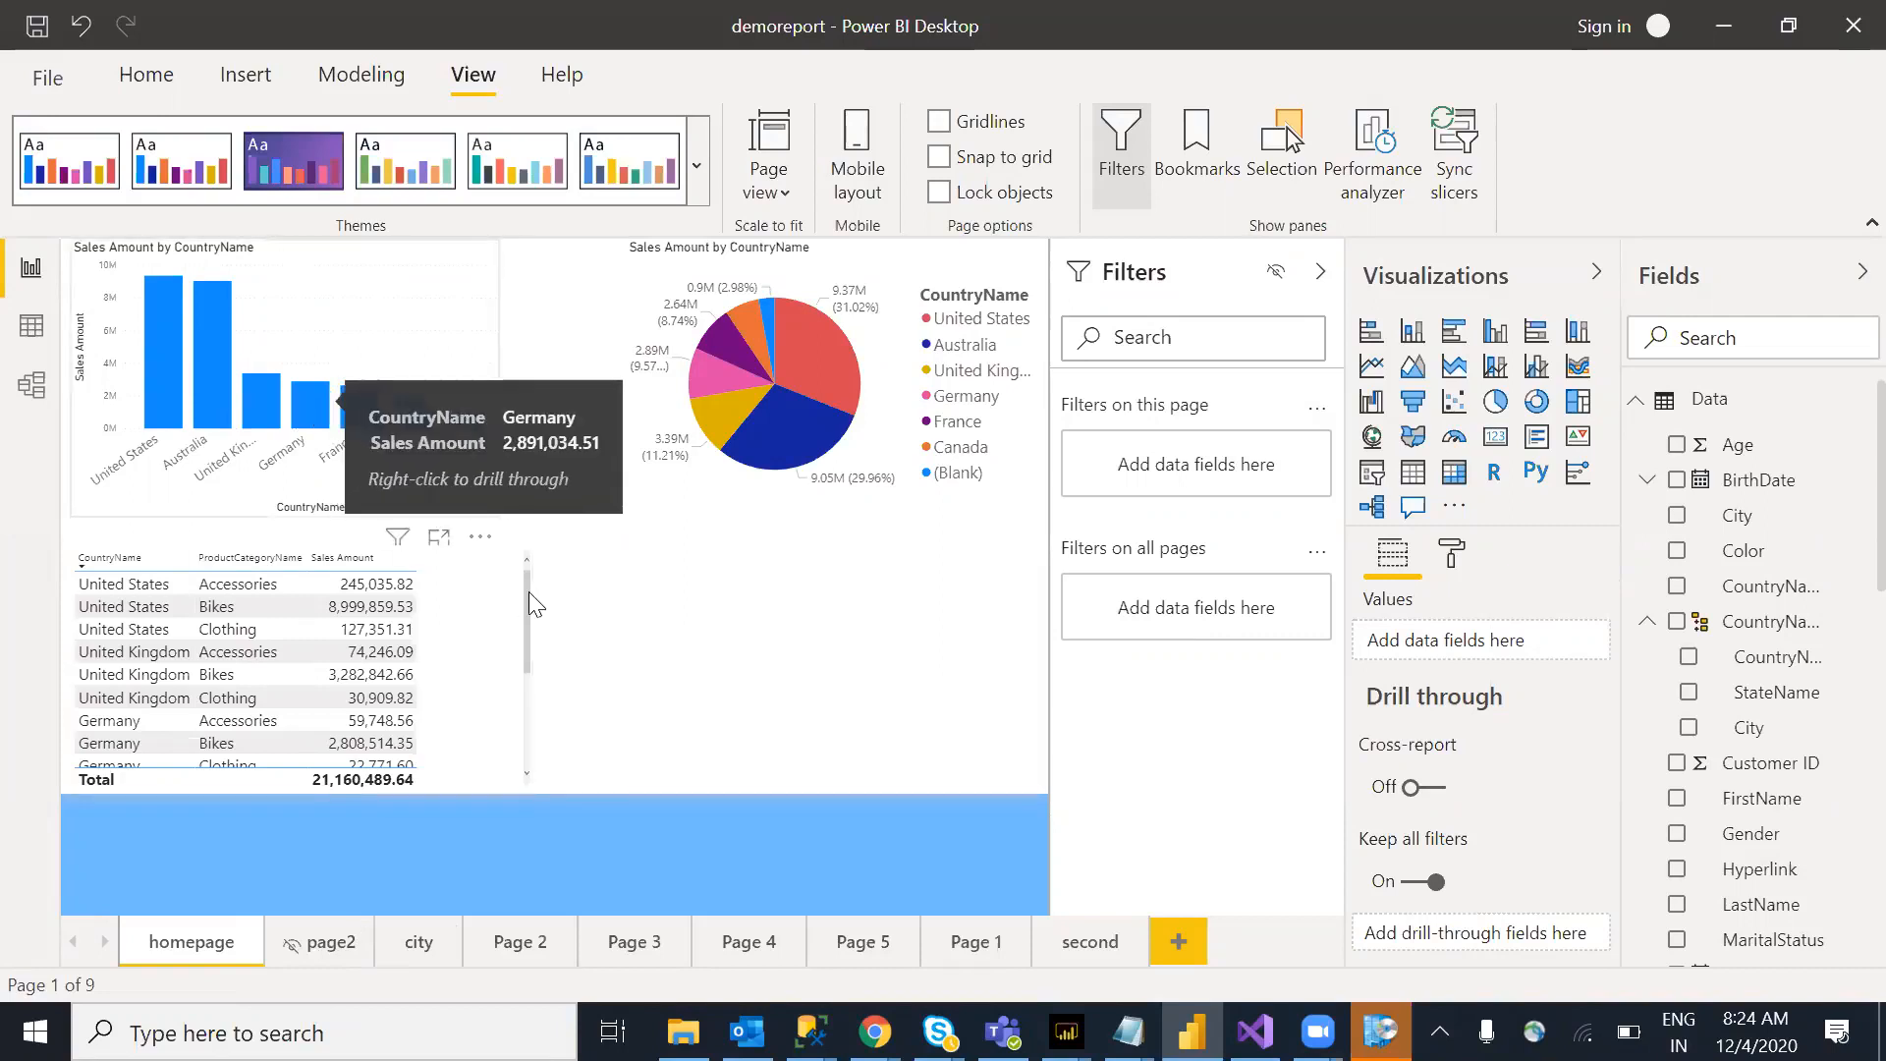
right_click(305, 401)
mouse_move(529, 592)
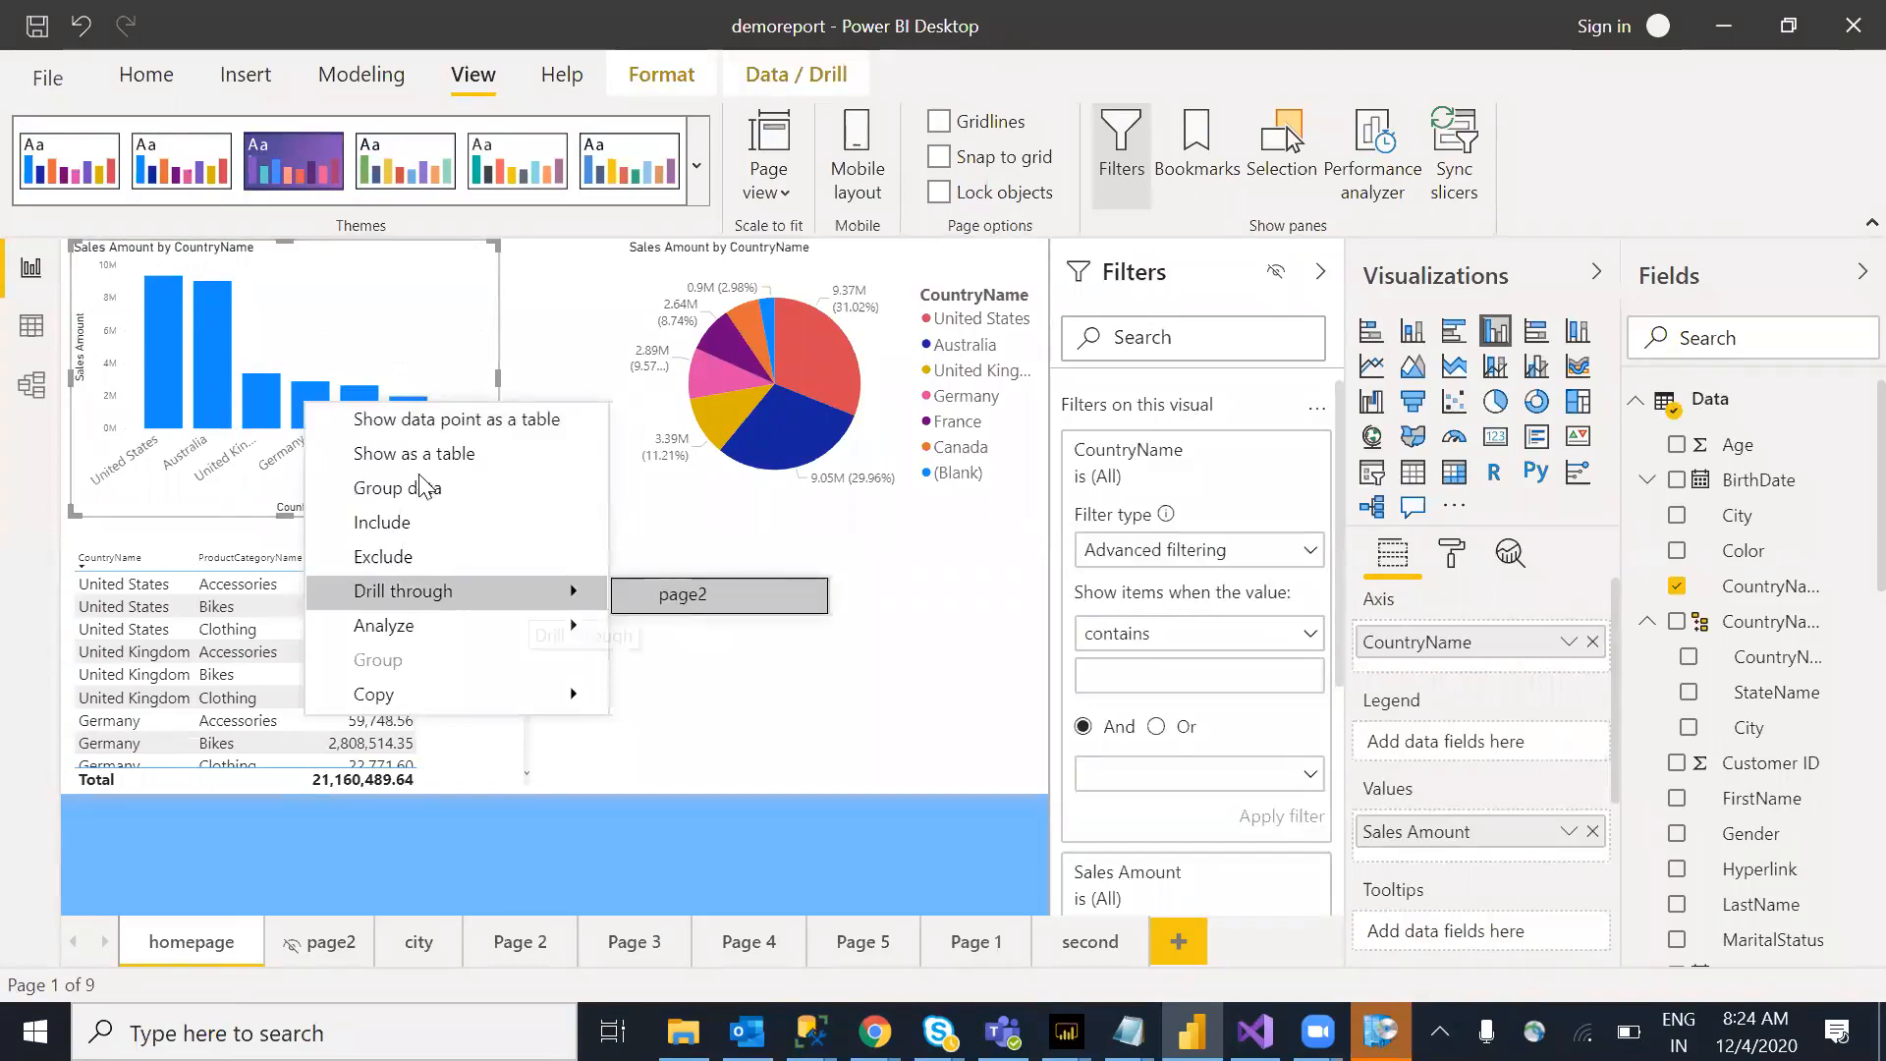
left_click(683, 595)
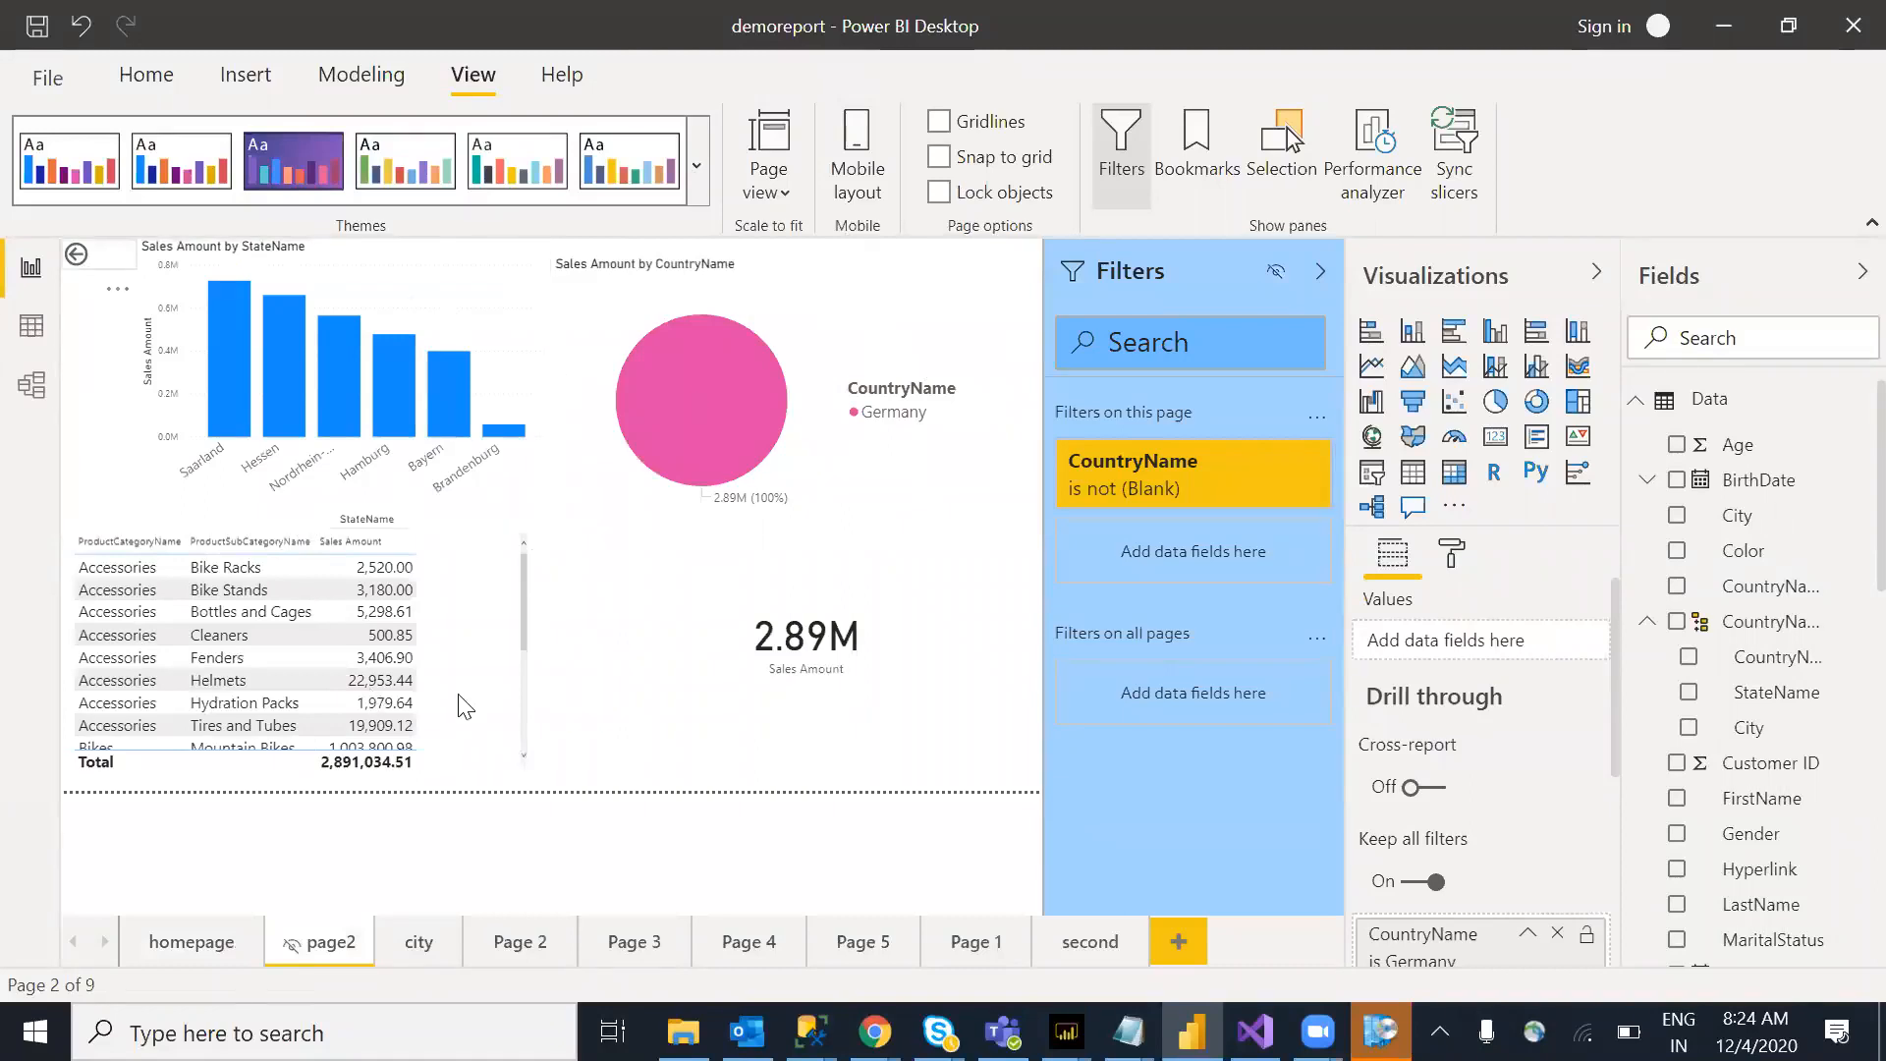
left_click(219, 944)
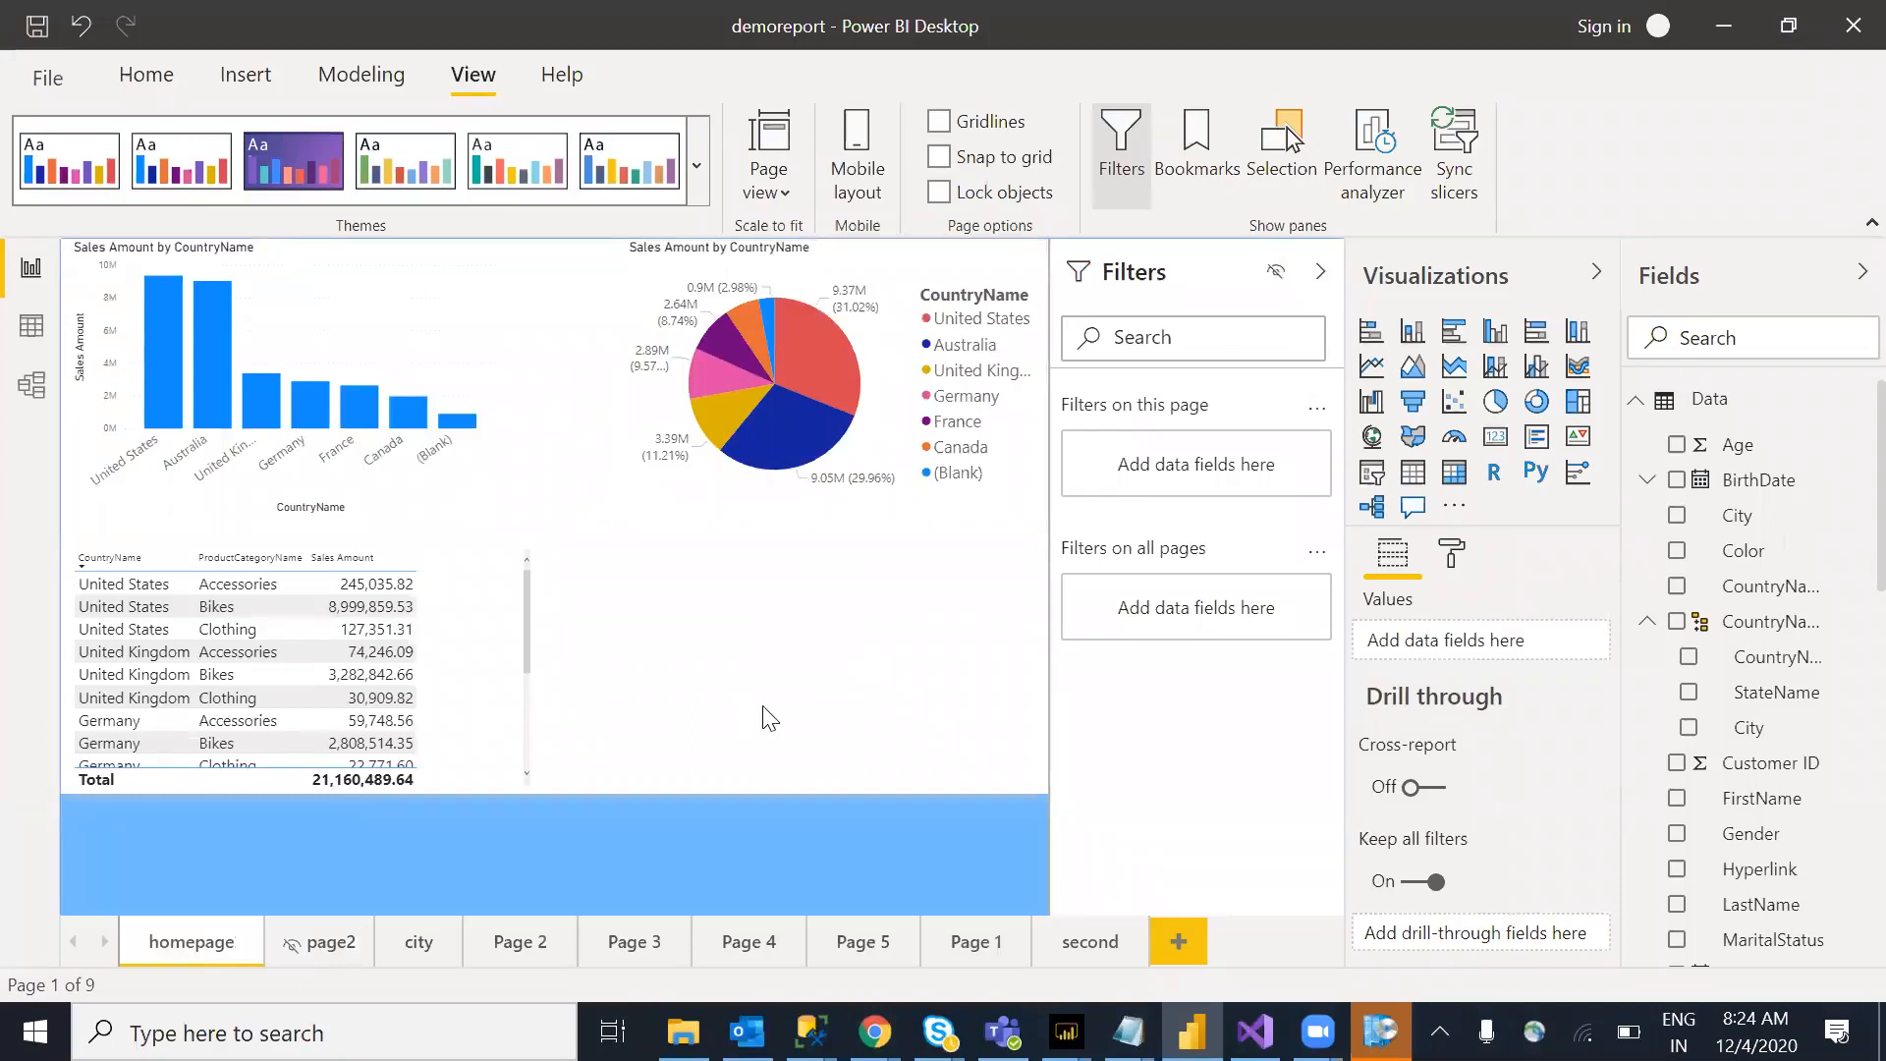
Step: Collapse the Filters pane and inspect the drill-through and analysis options for Germany's column in the homepage chart
left_click(883, 751)
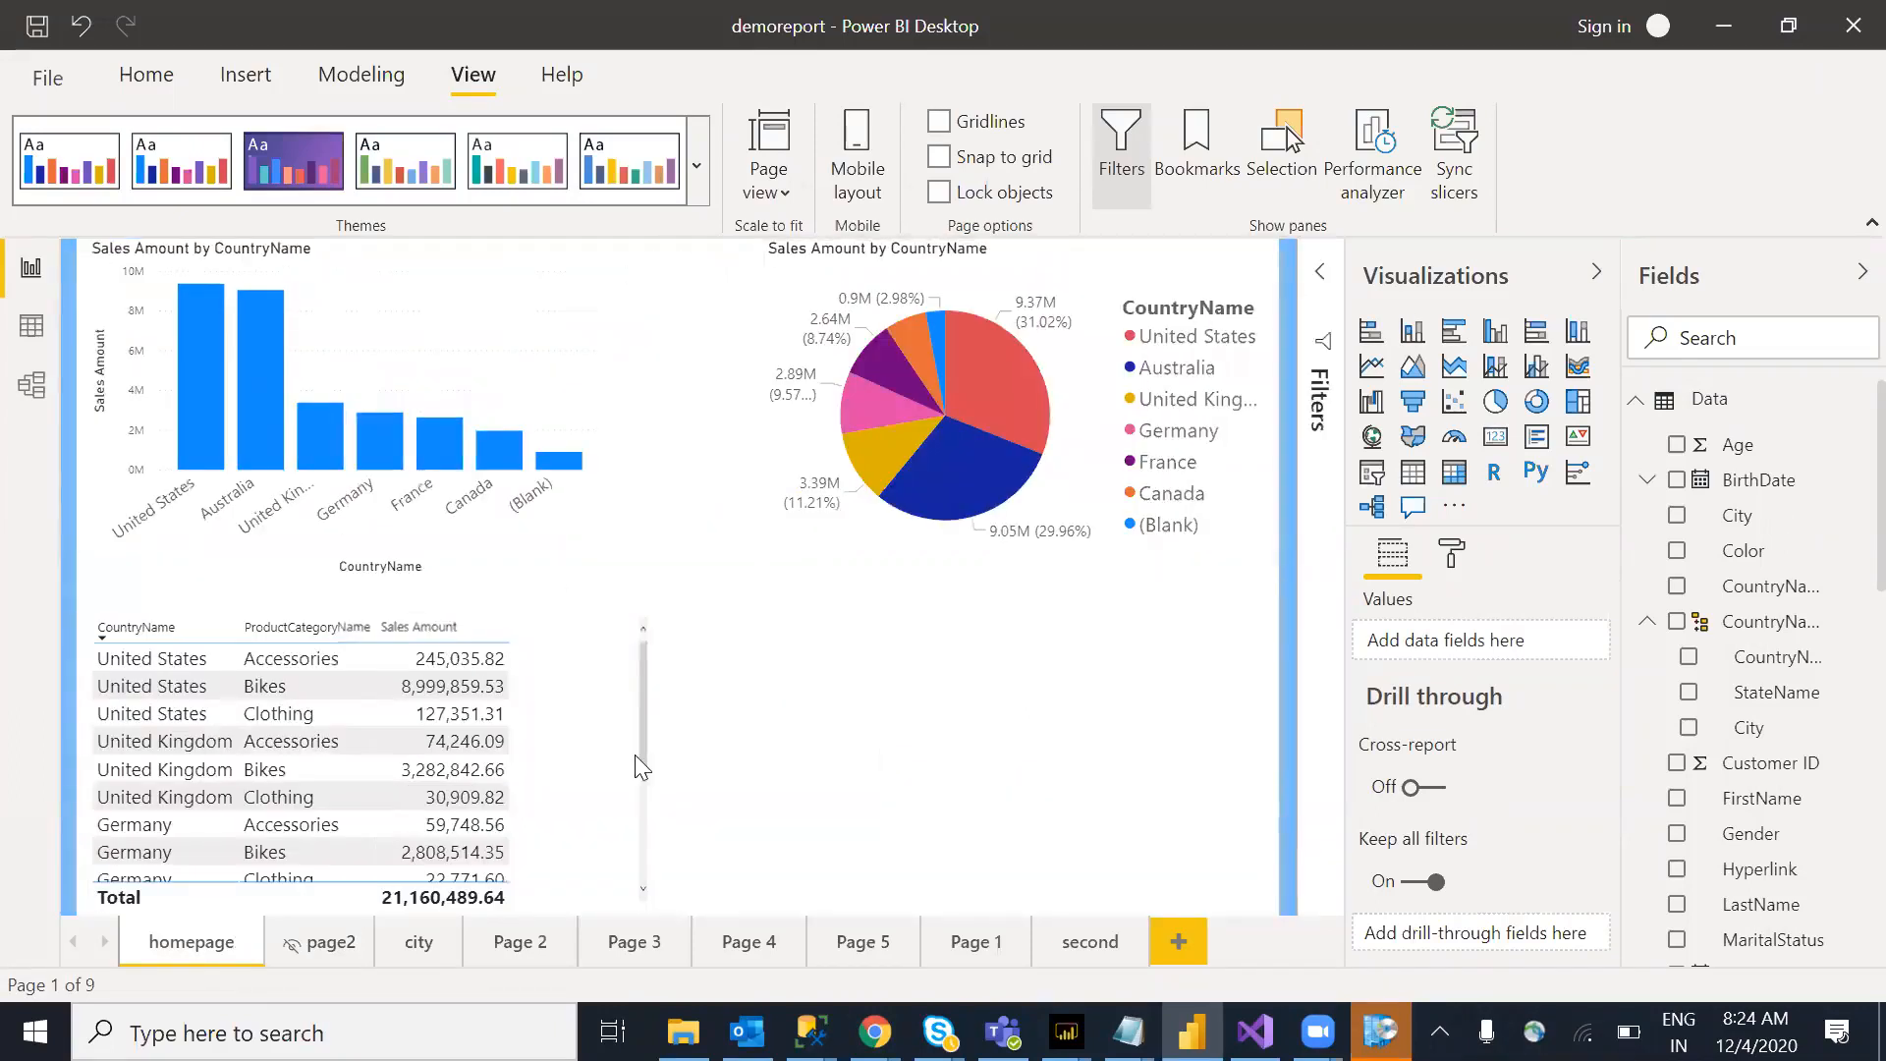
right_click(381, 439)
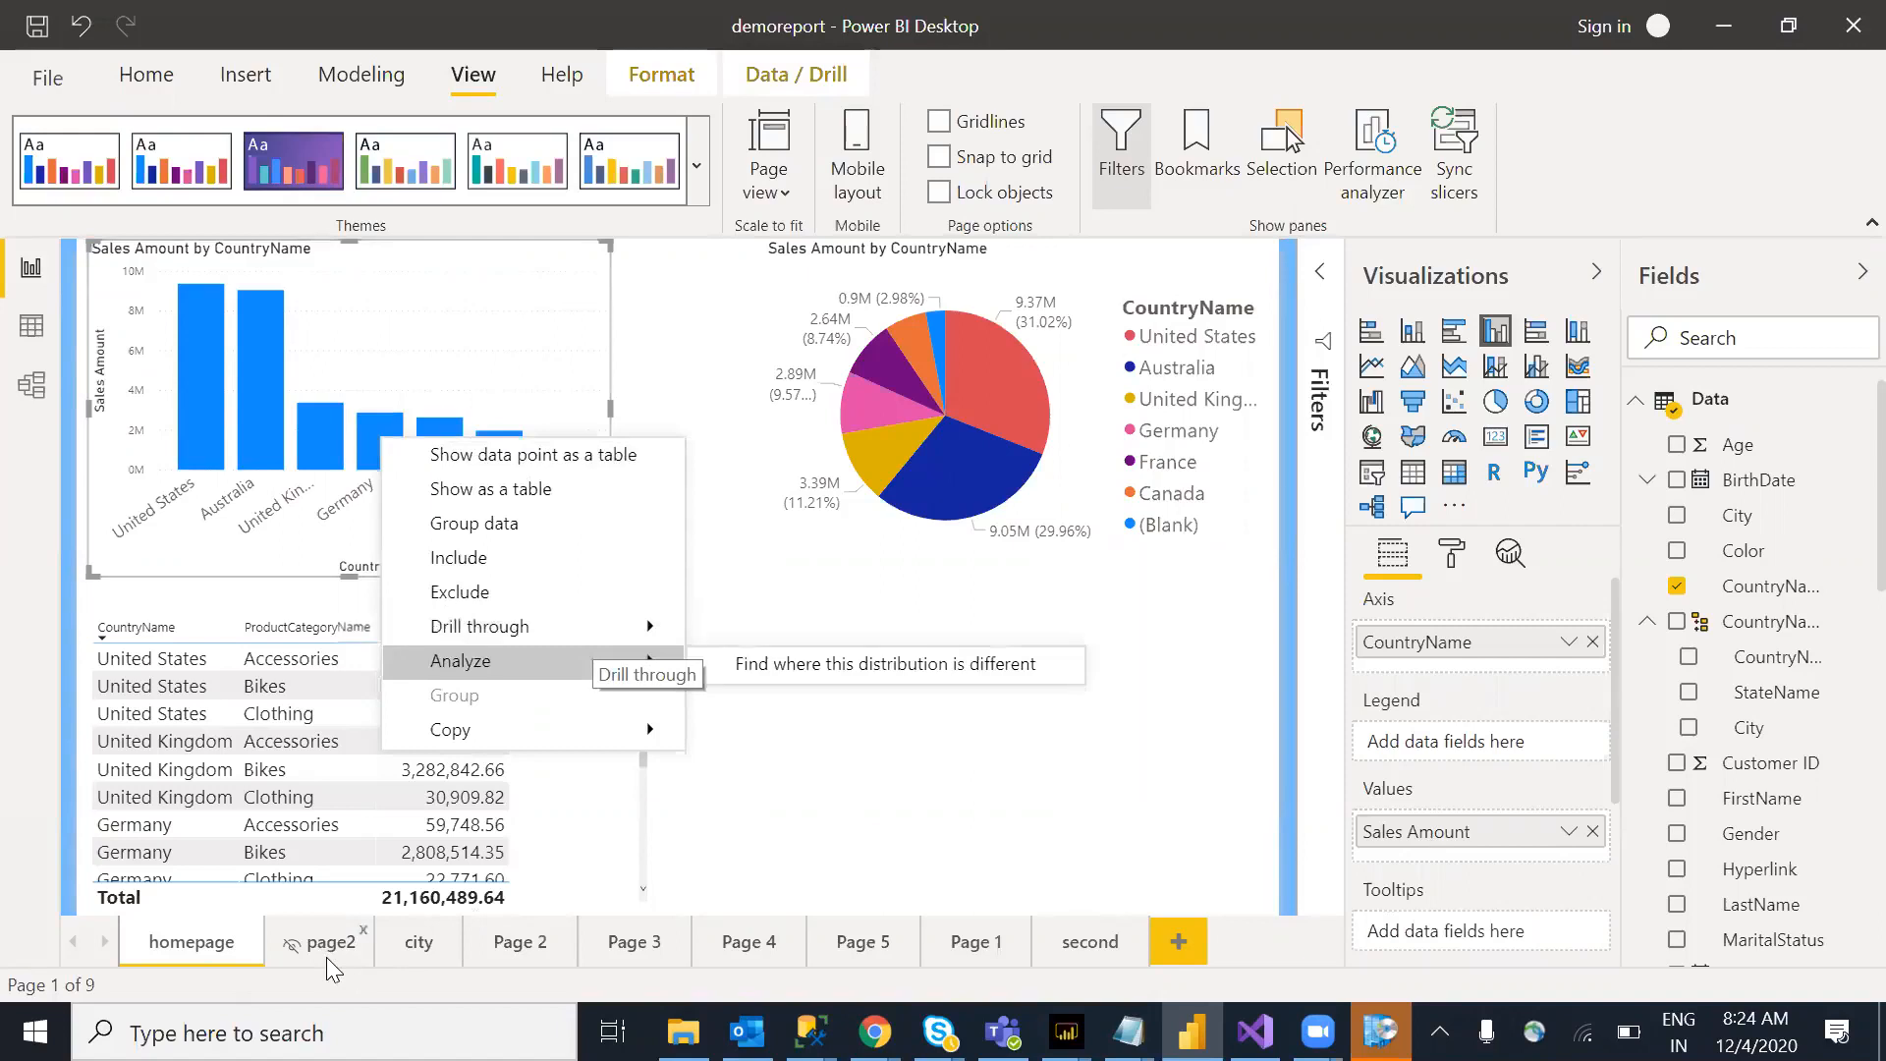
left_click(1017, 819)
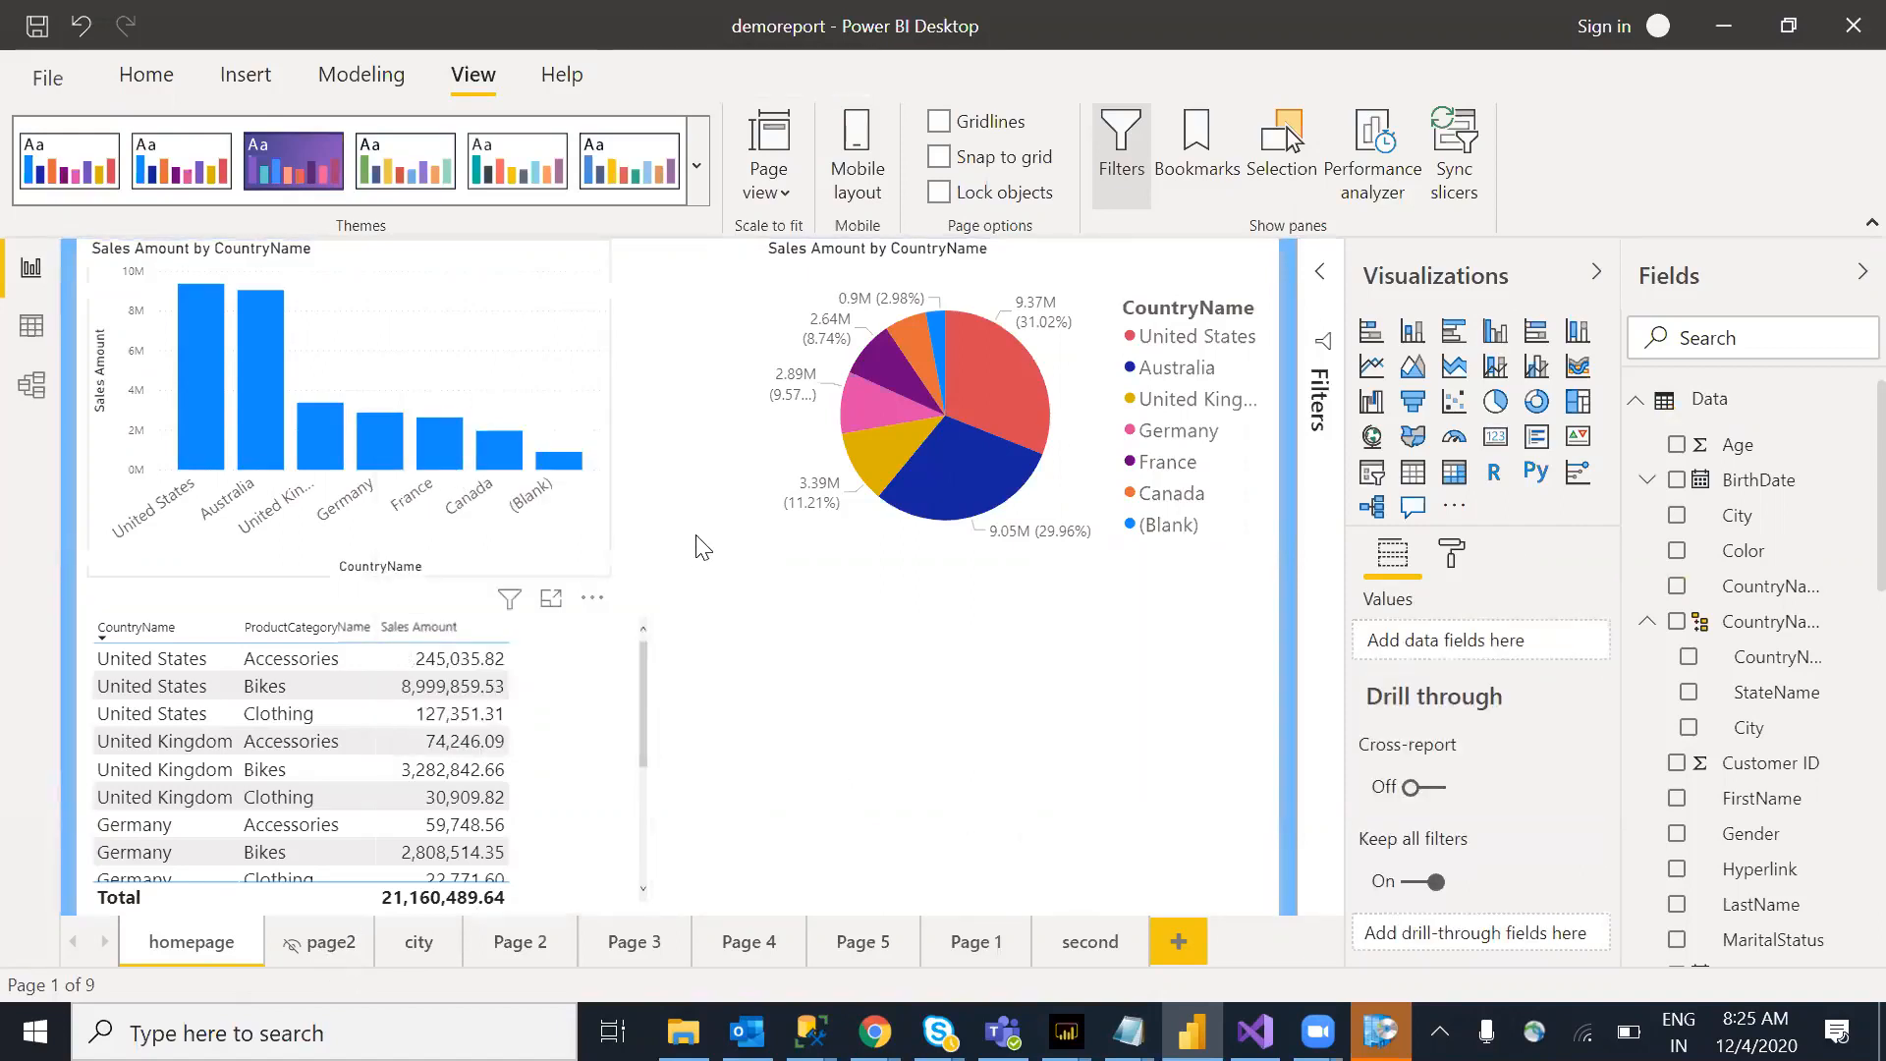
Step: Drill through from France's column in the homepage chart to page2, and go back to the homepage
right_click(457, 432)
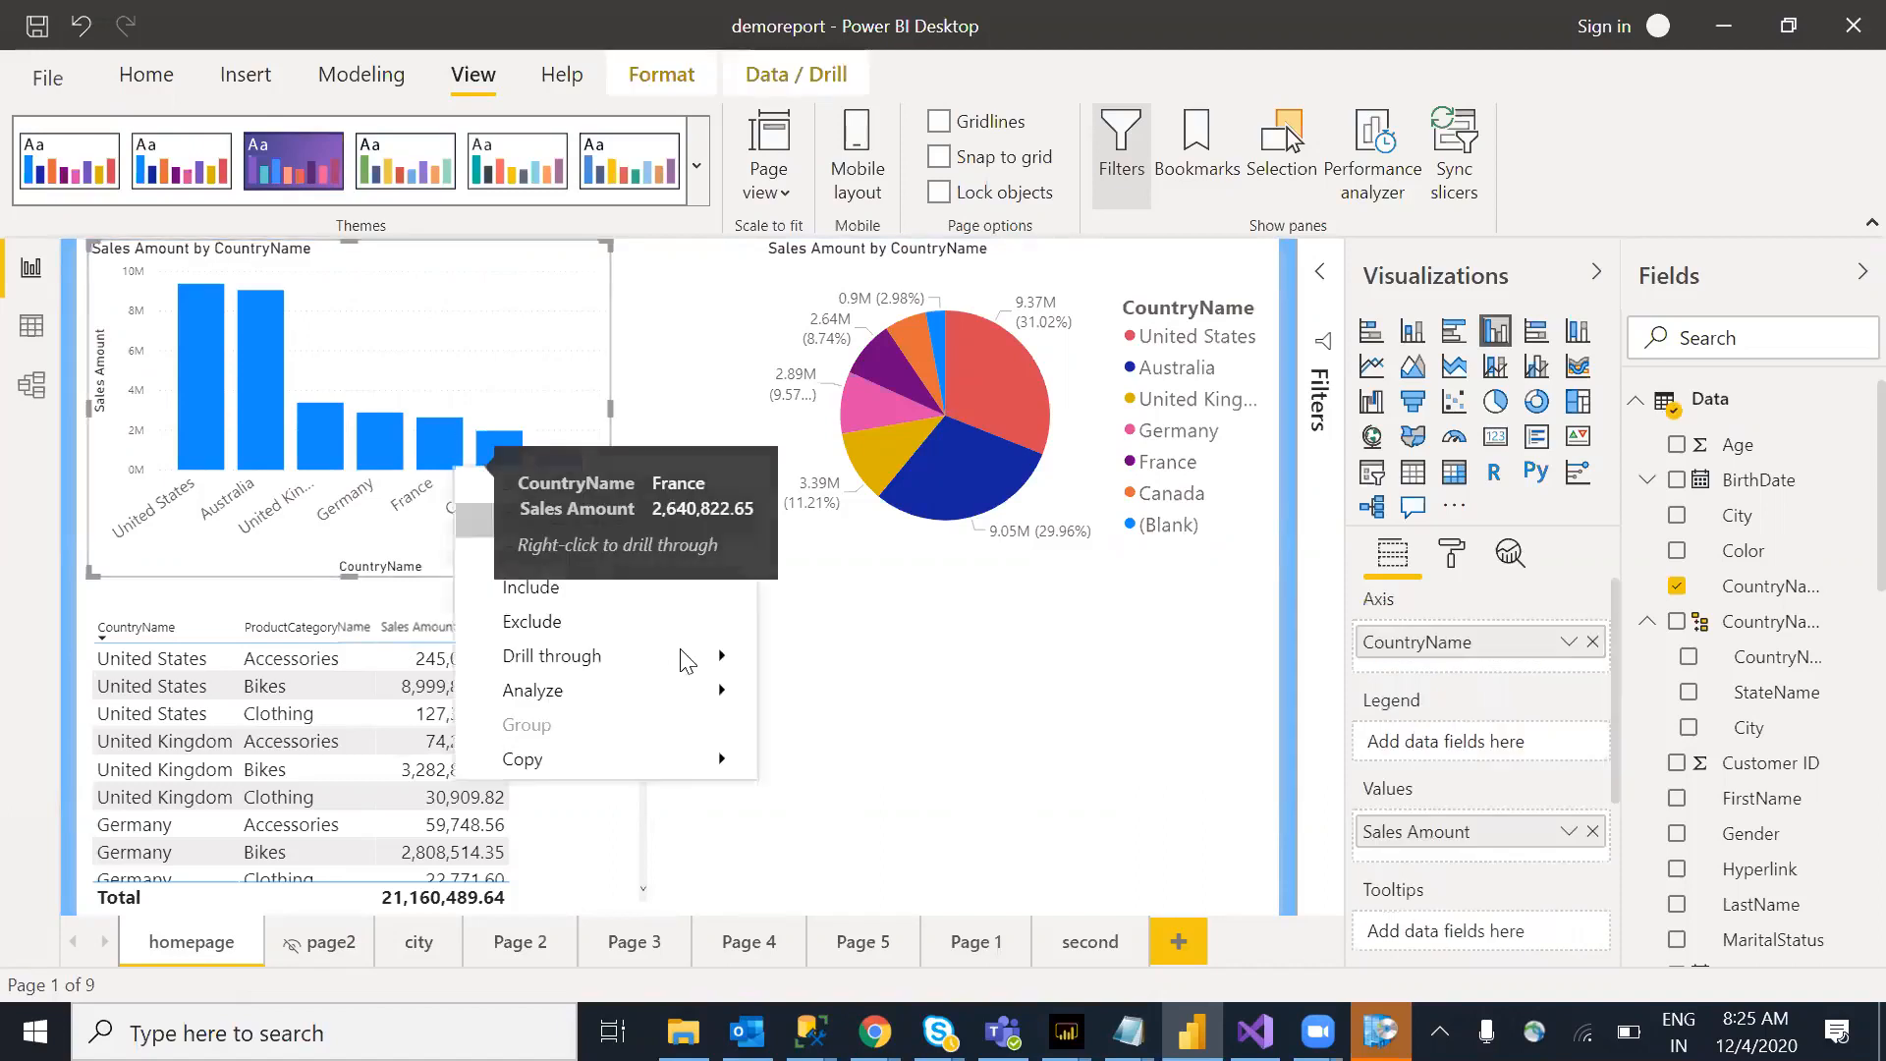
mouse_move(590, 655)
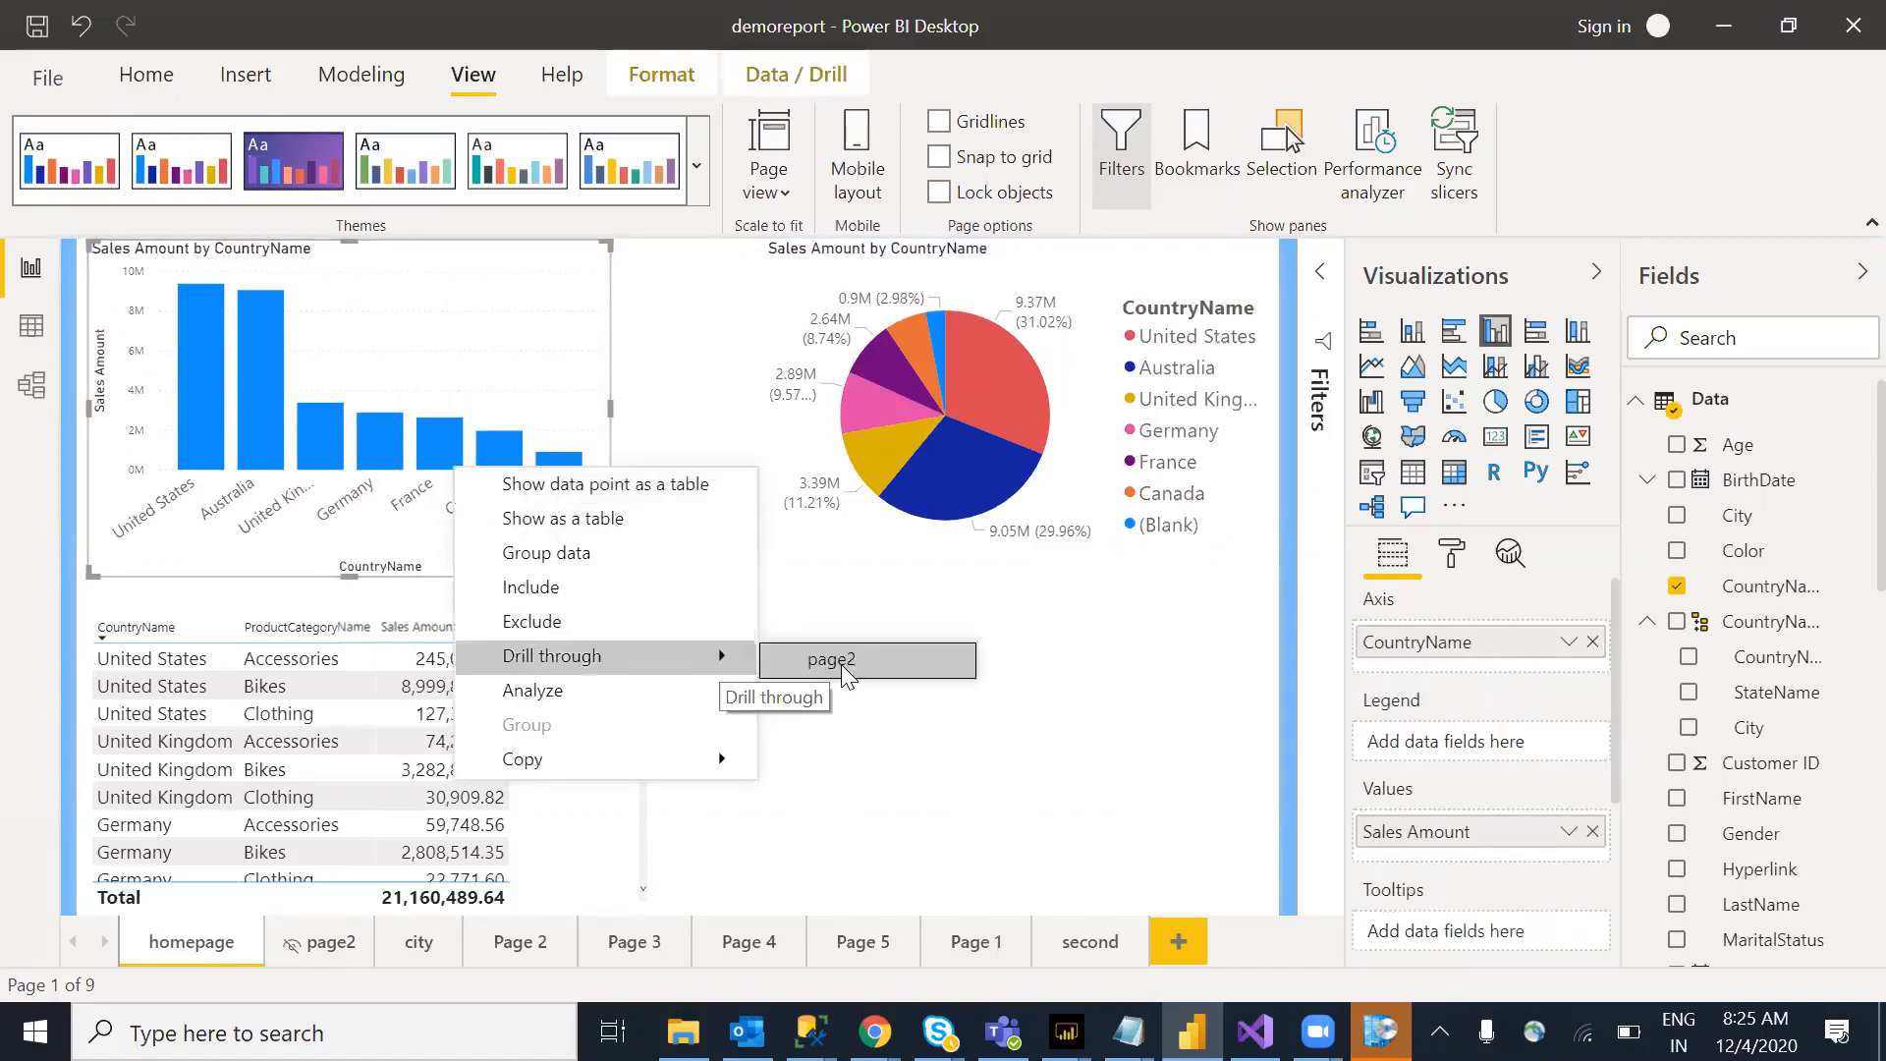
left_click(430, 570)
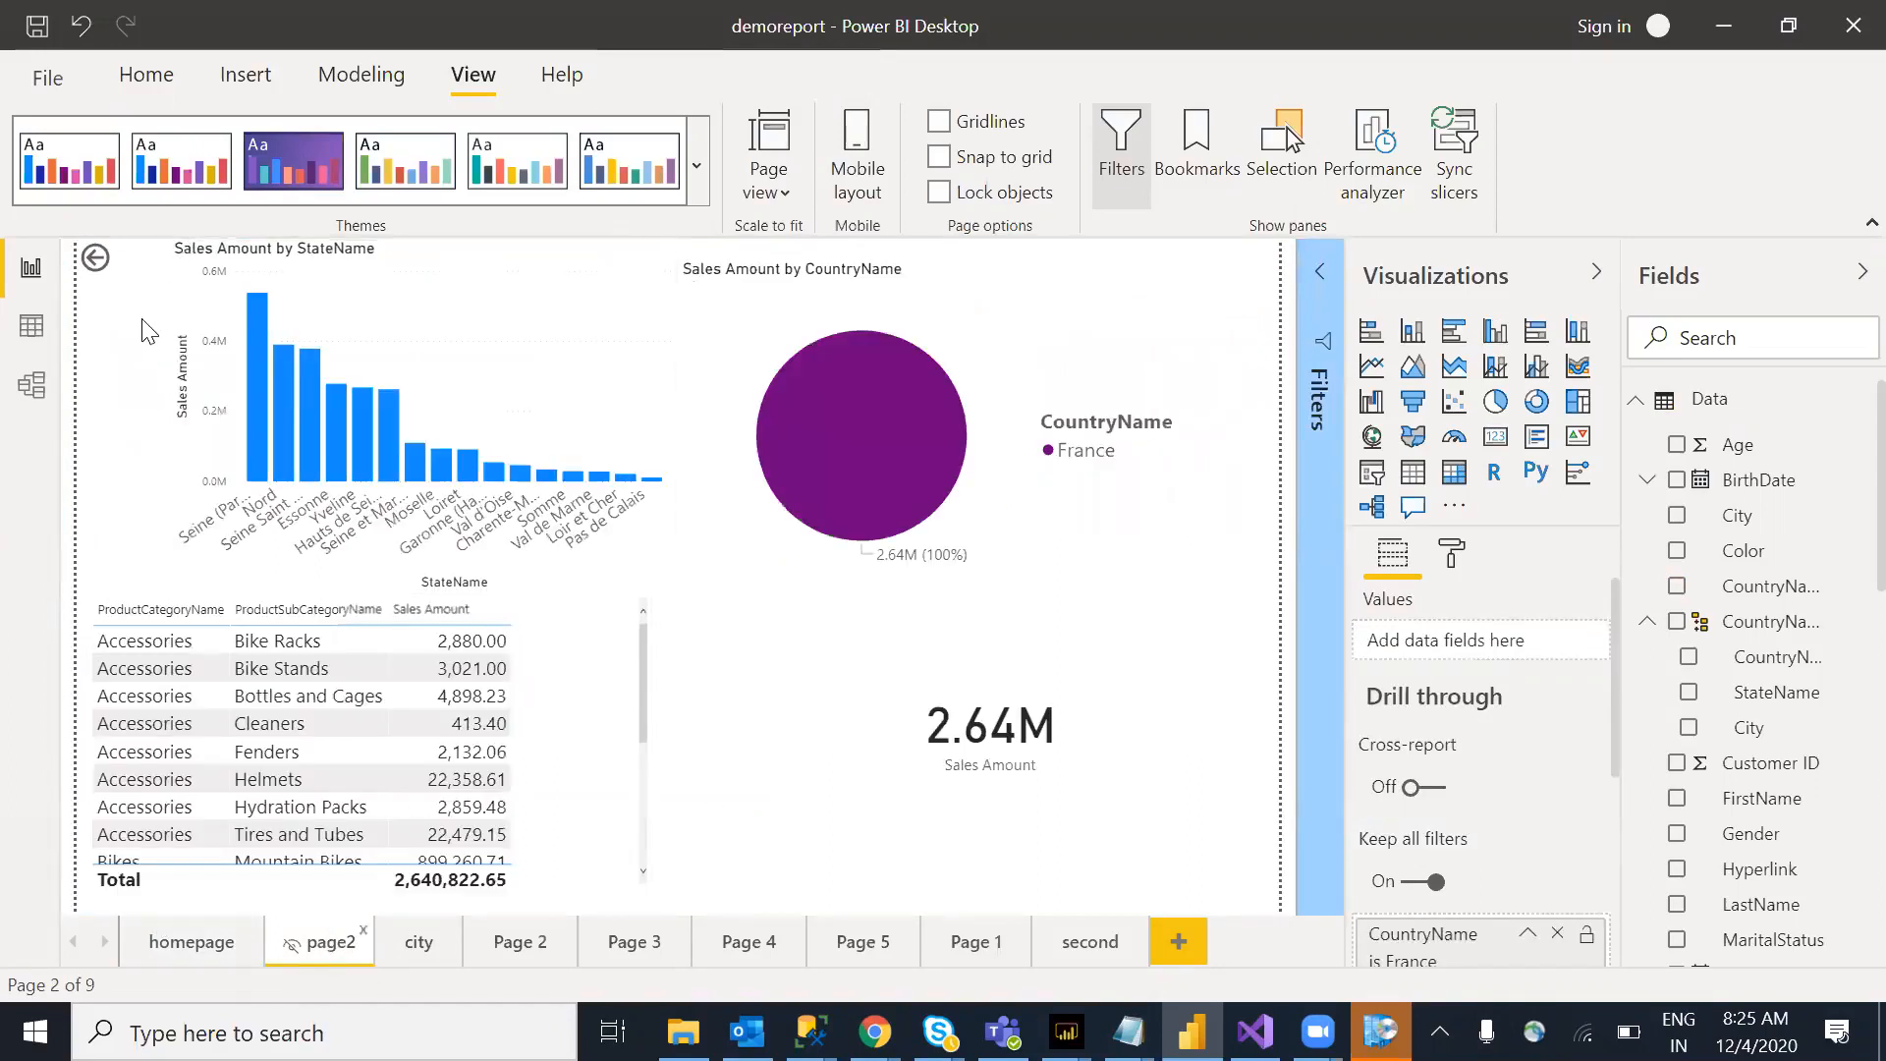
left_click(95, 262, "ctrl")
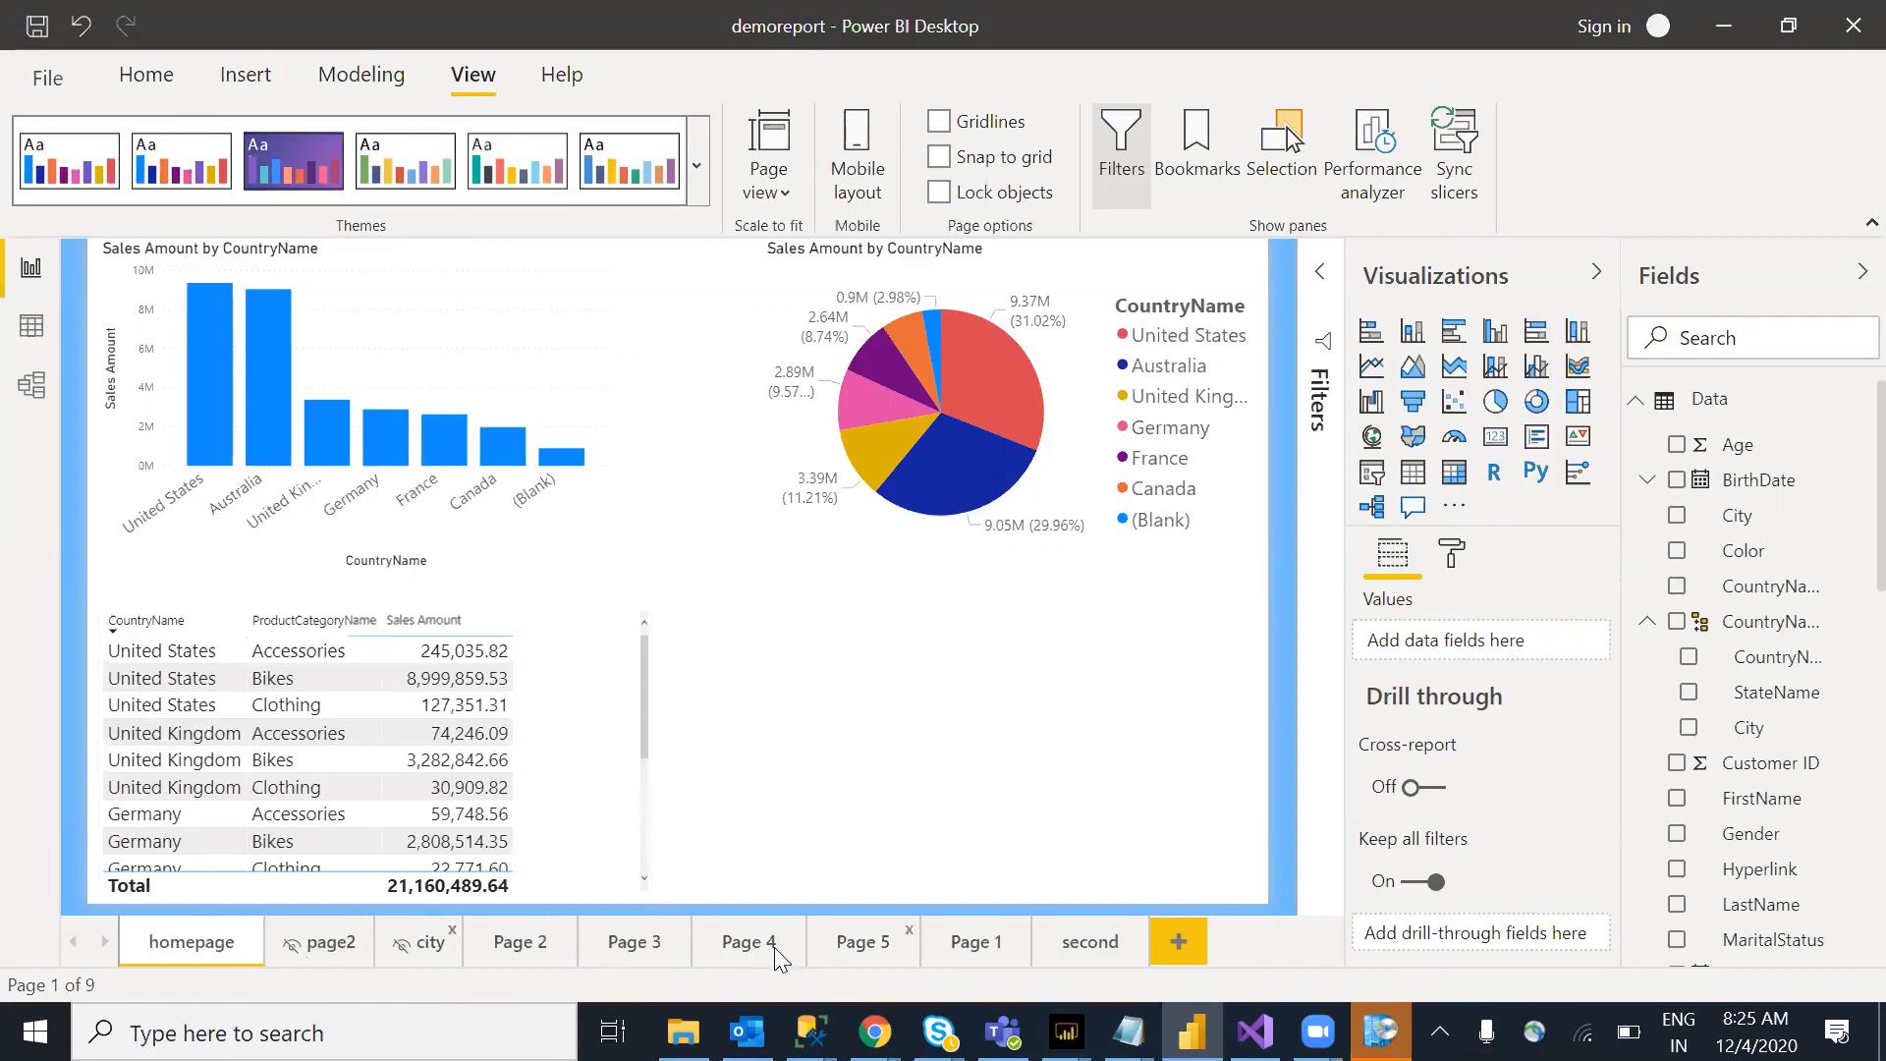
Step: Add a blank report page, then look at the Data table's rows in data view and return to report view
left_click(1183, 942)
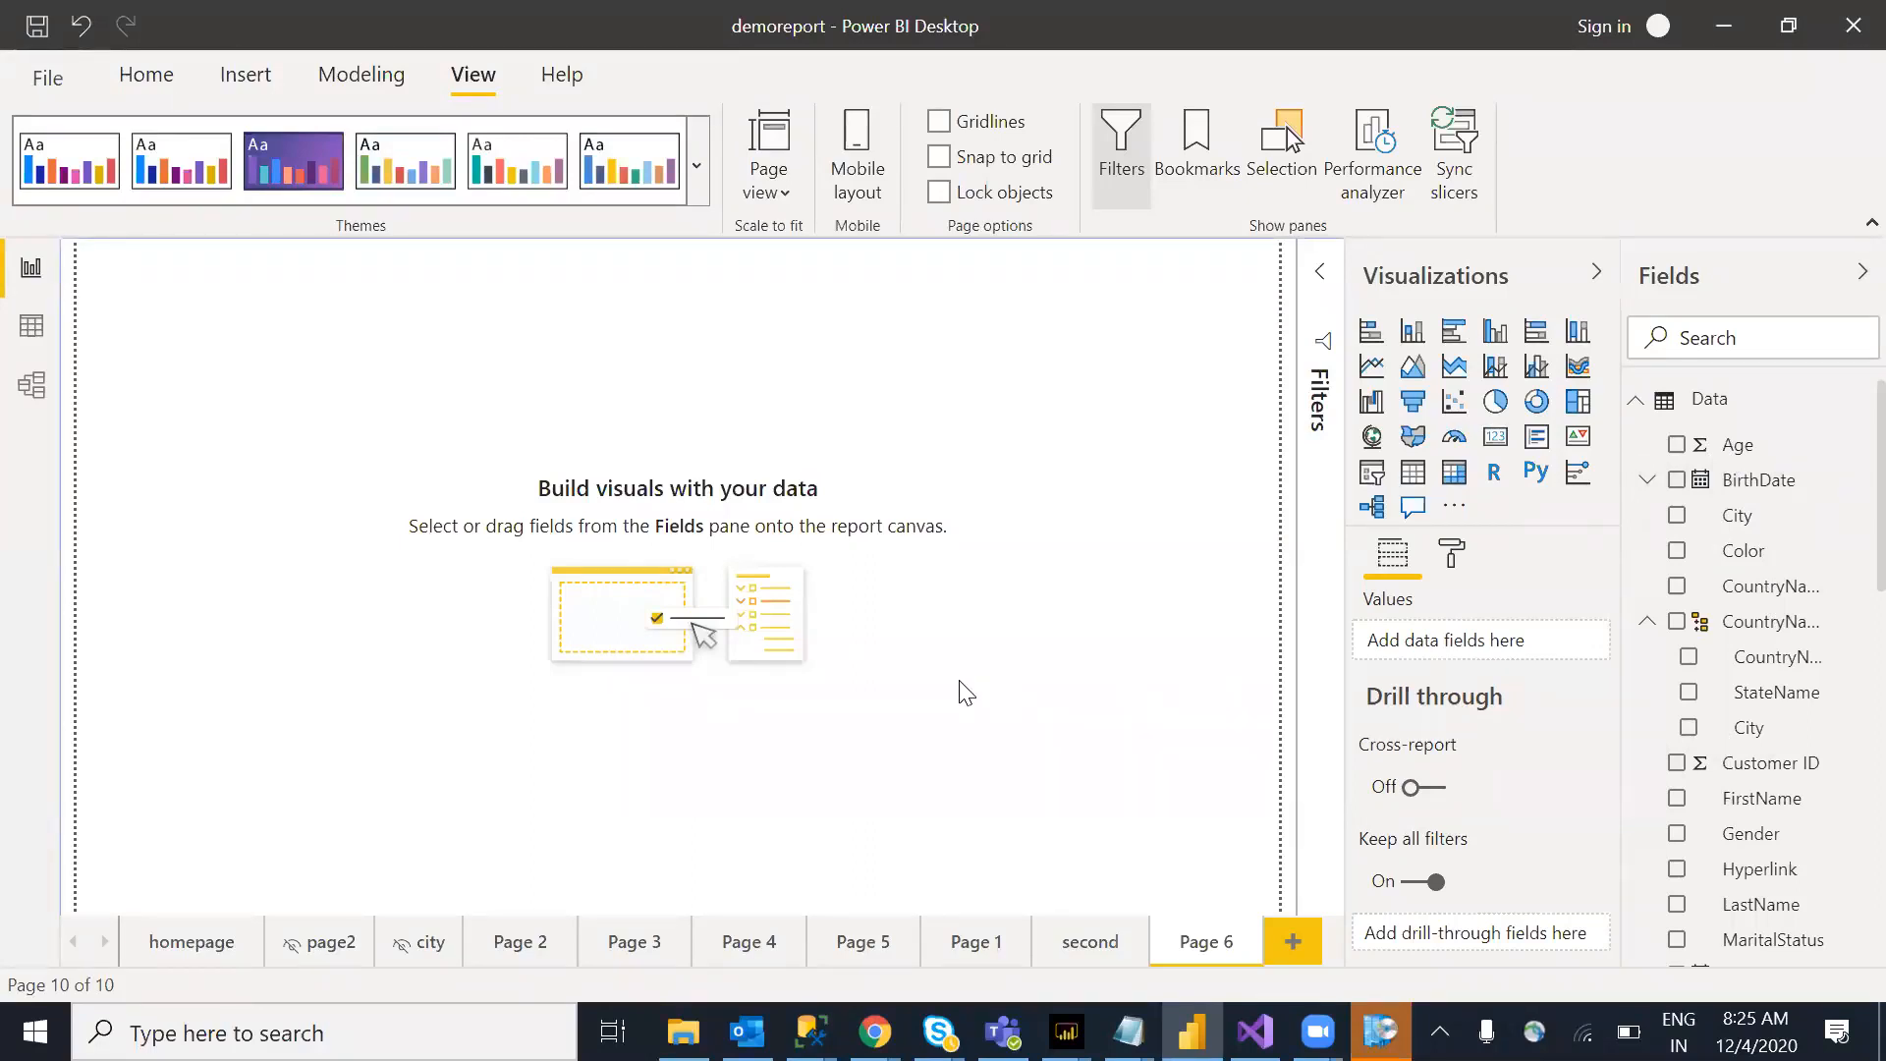
left_click(152, 79)
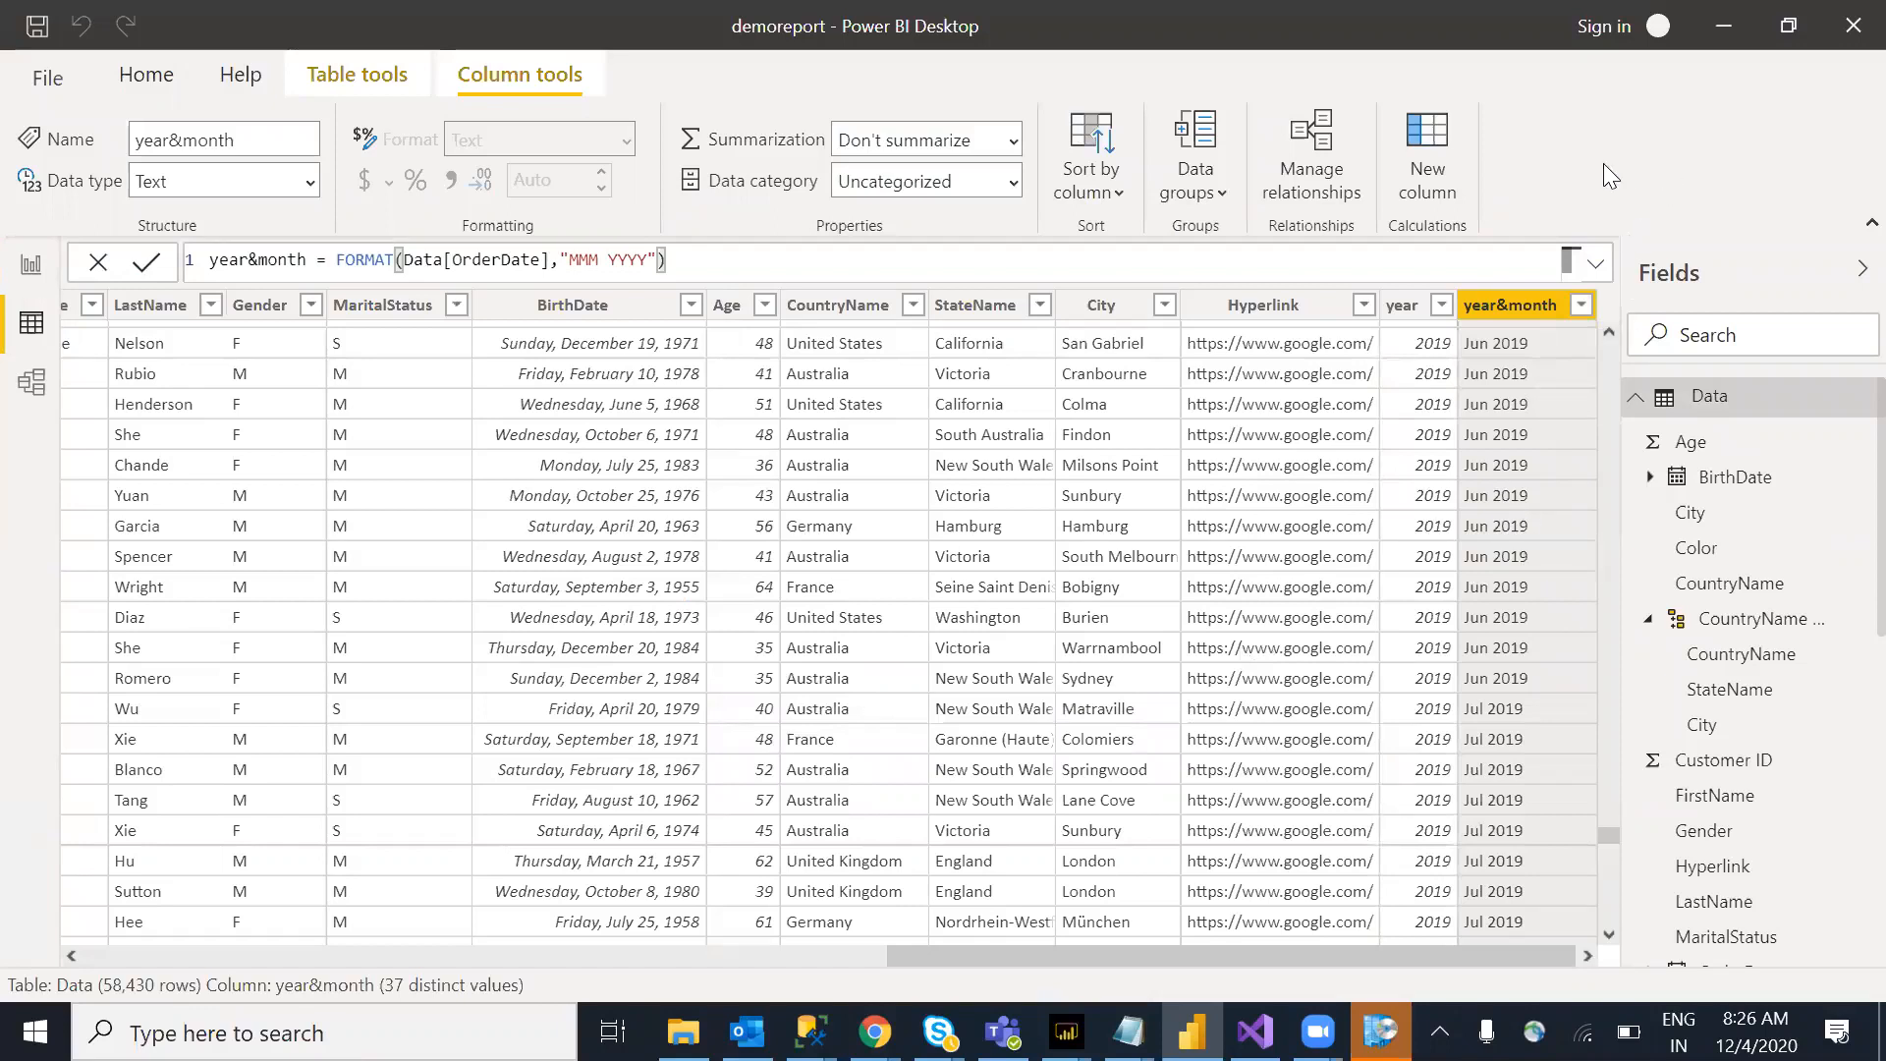
left_click(32, 271)
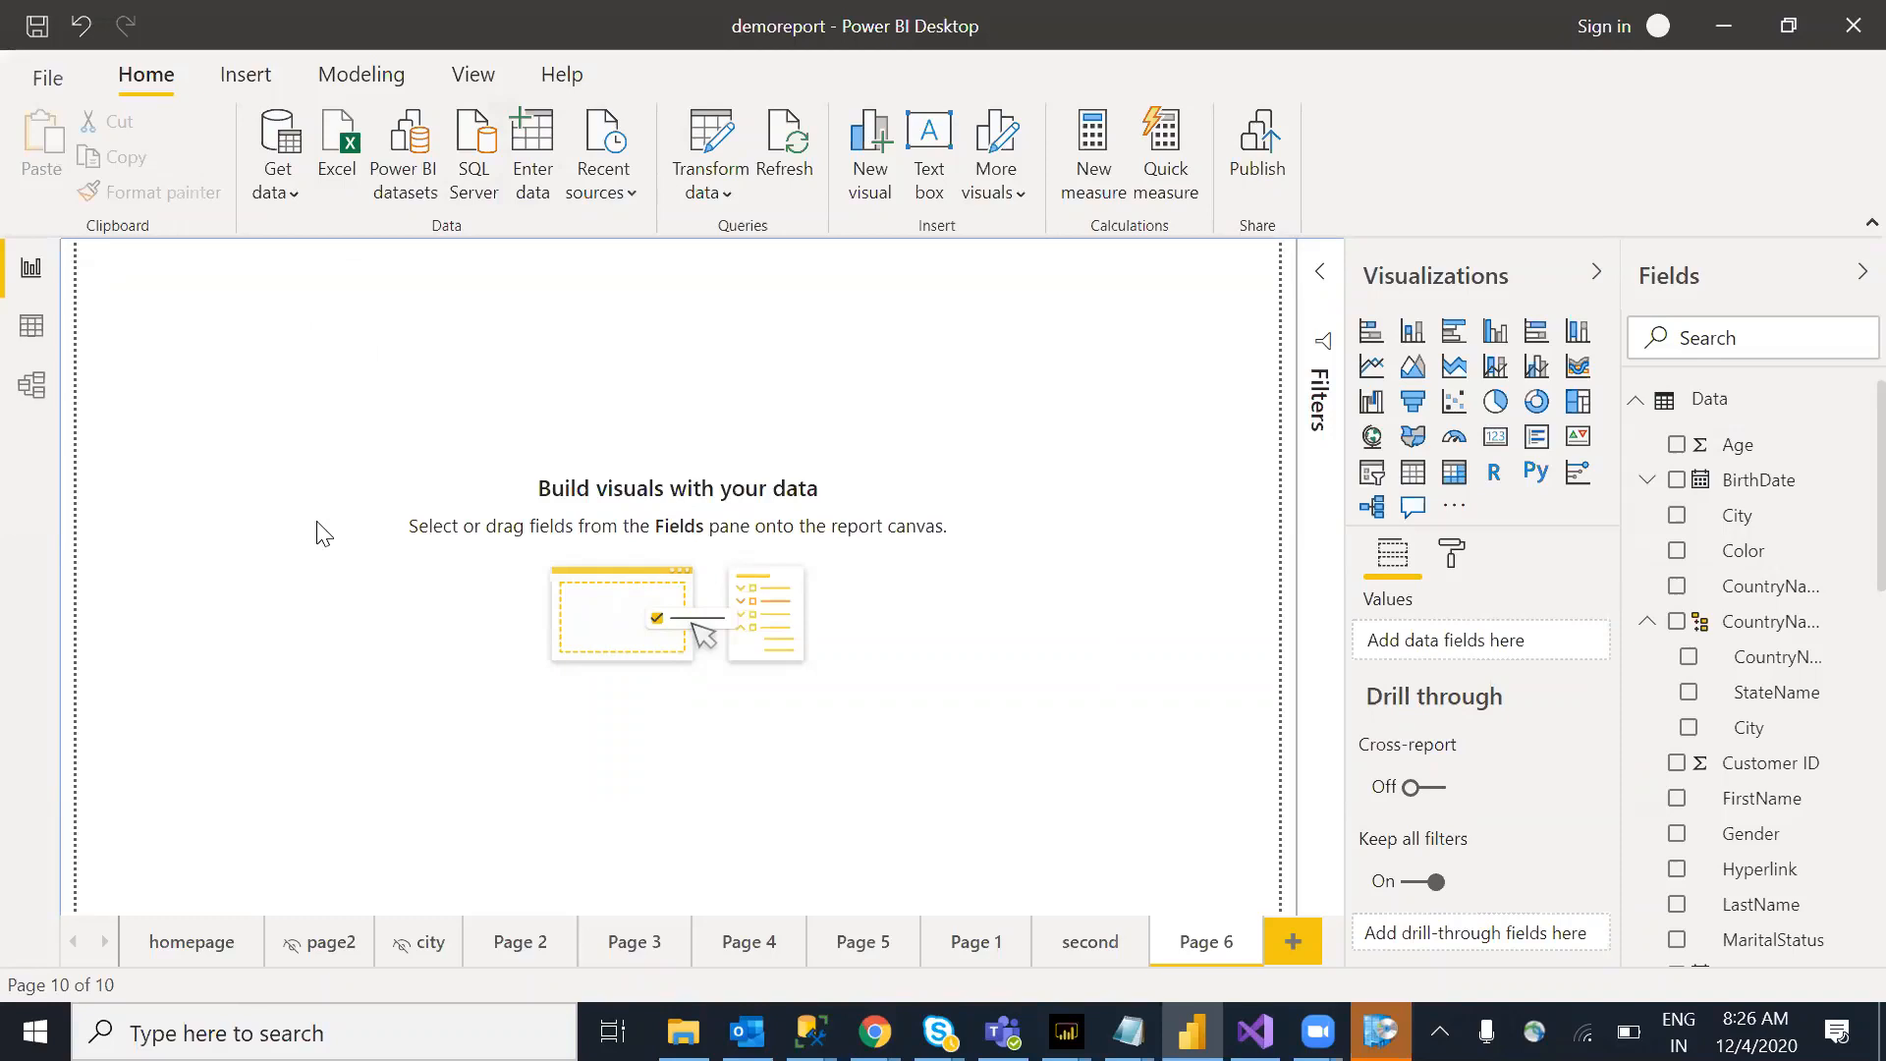
Step: Move the homepage's column chart and pie chart down to free space above them, and insert an empty text box there
left_click(183, 951)
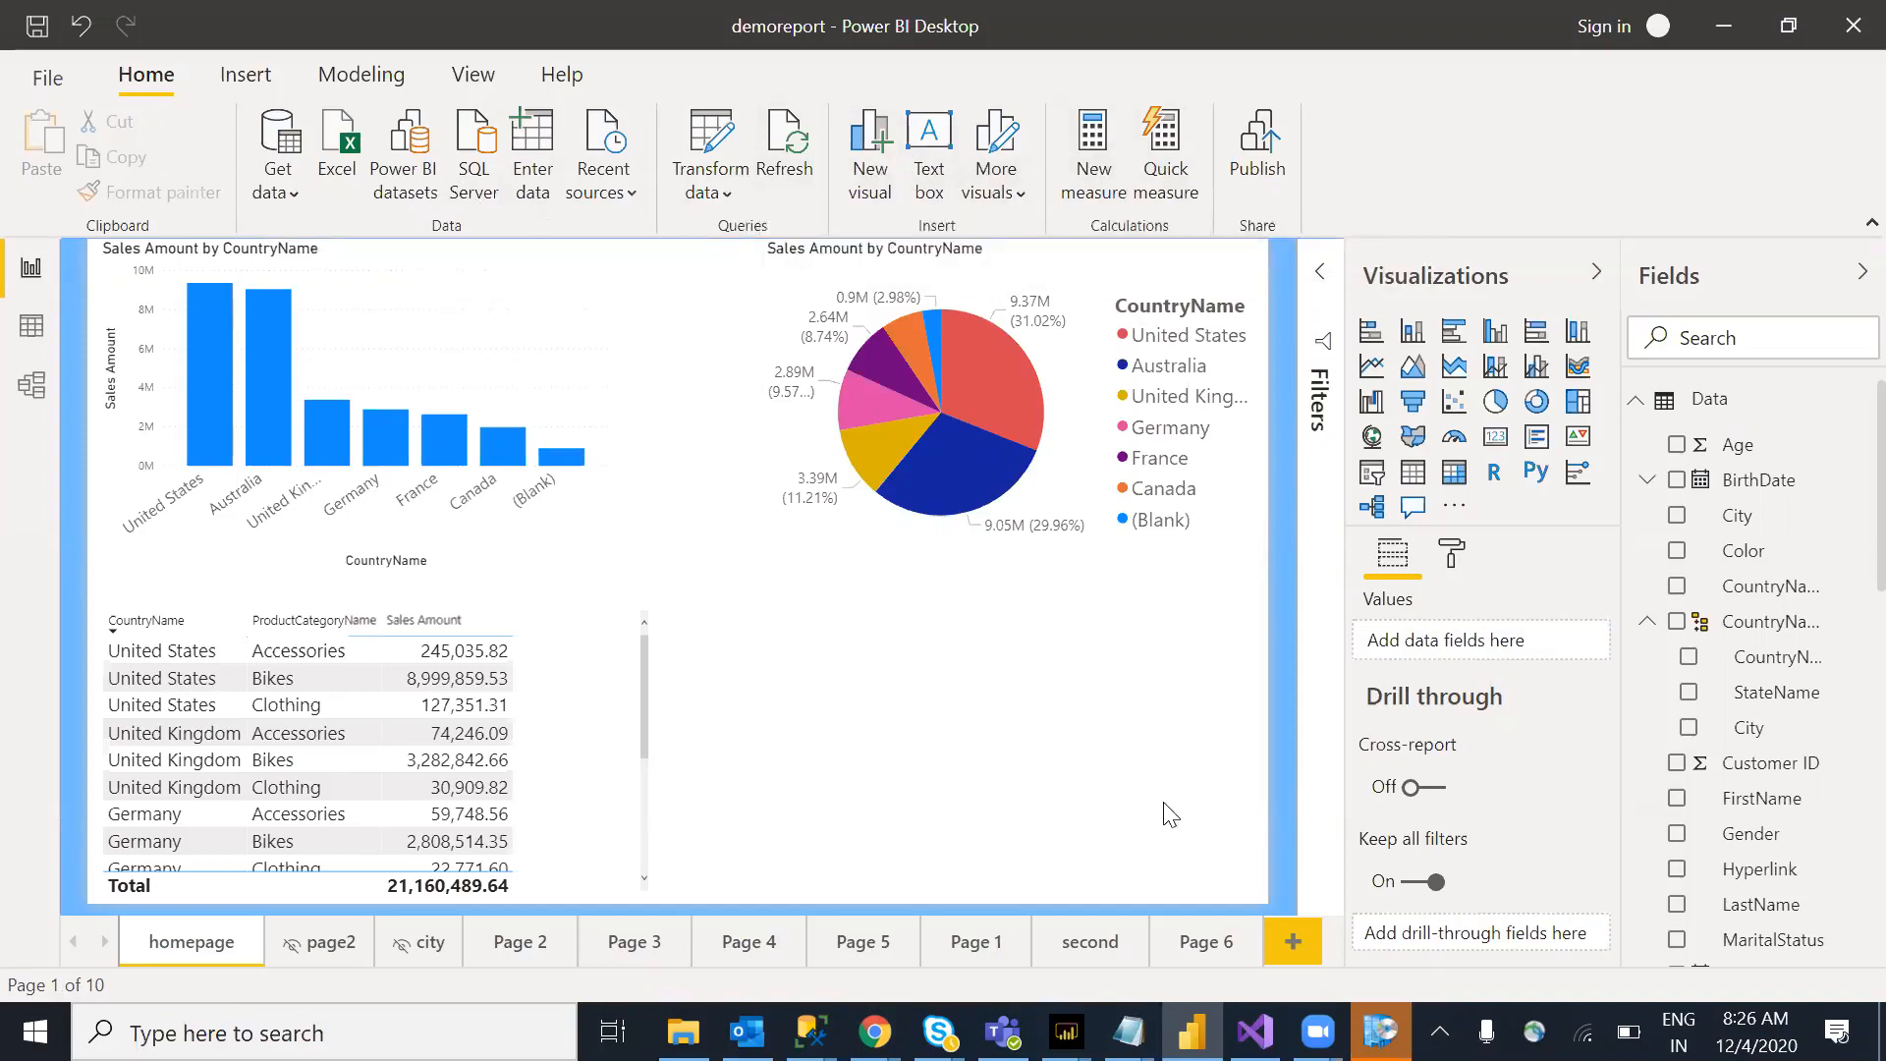
left_click_drag(474, 412, 513, 558)
key("ctrl+z")
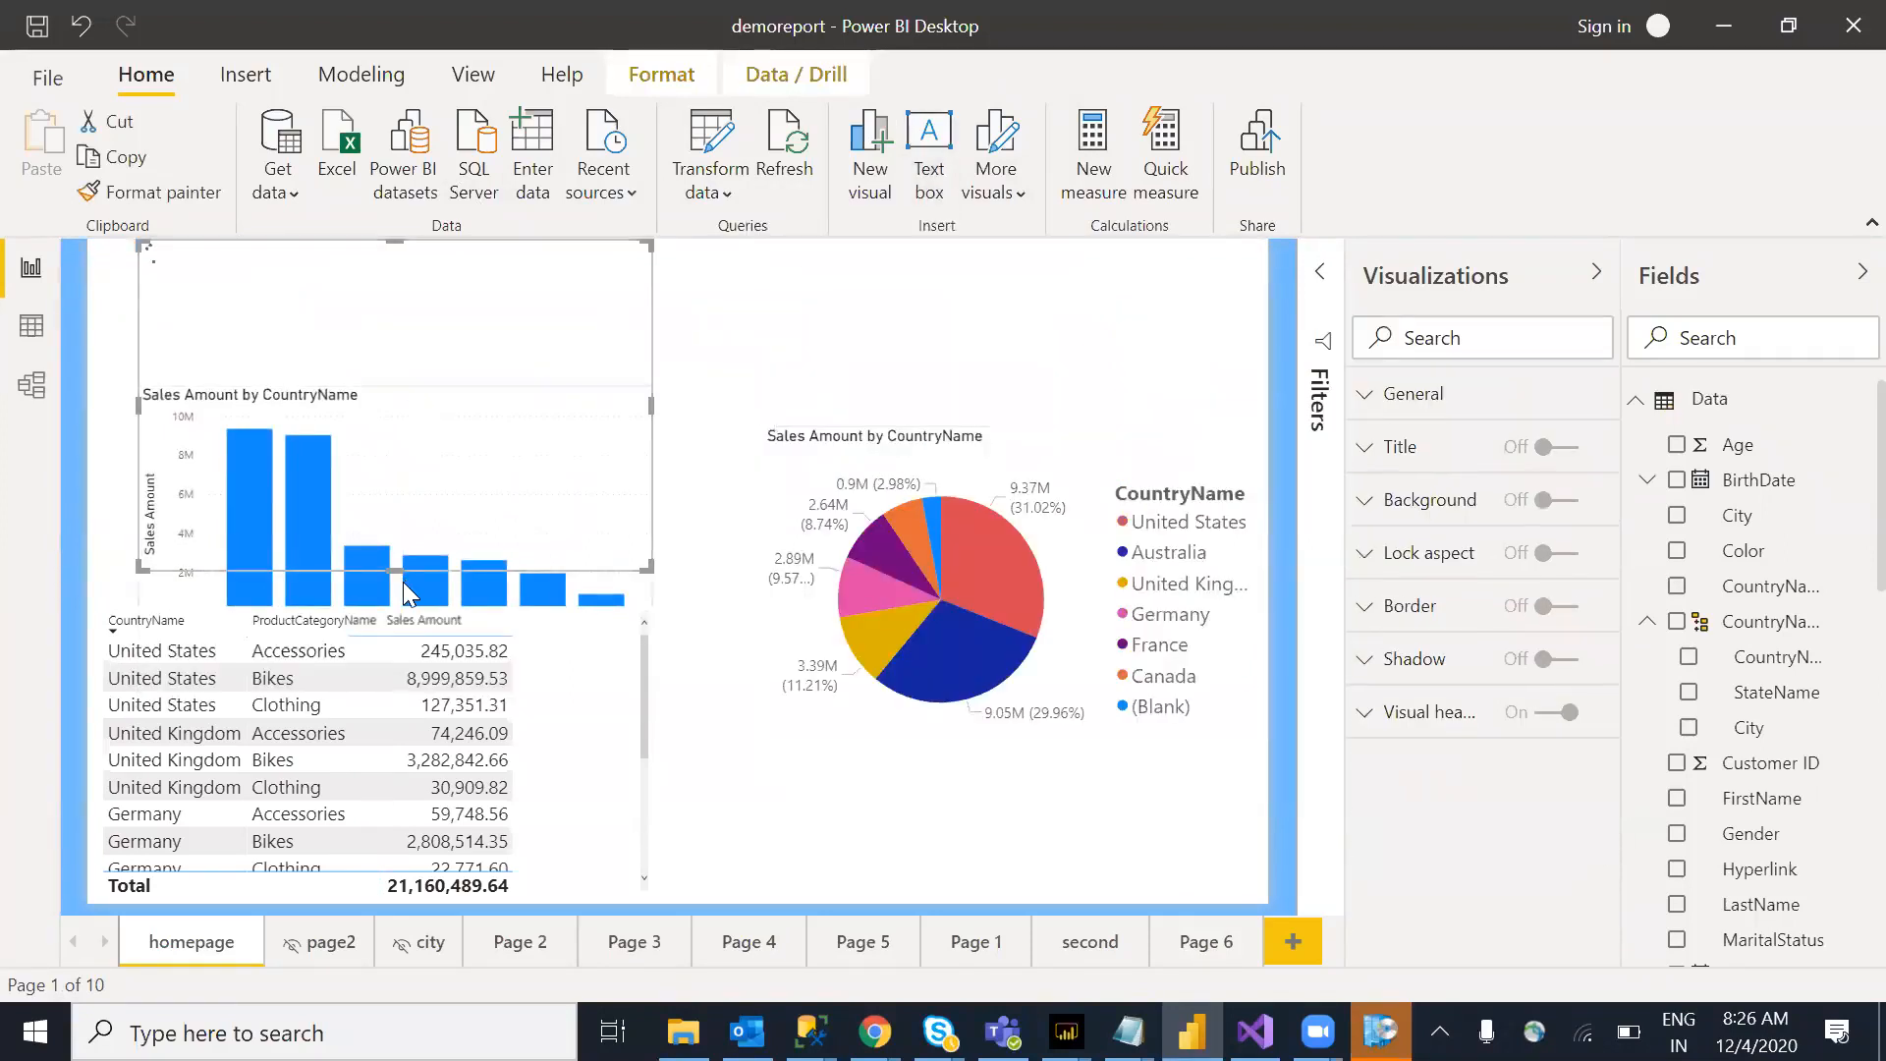
Step: Resize the empty text box into a shallow banner spanning the top of the homepage, and deselect it
left_click_drag(394, 568, 393, 347)
left_click_drag(648, 306, 1264, 316)
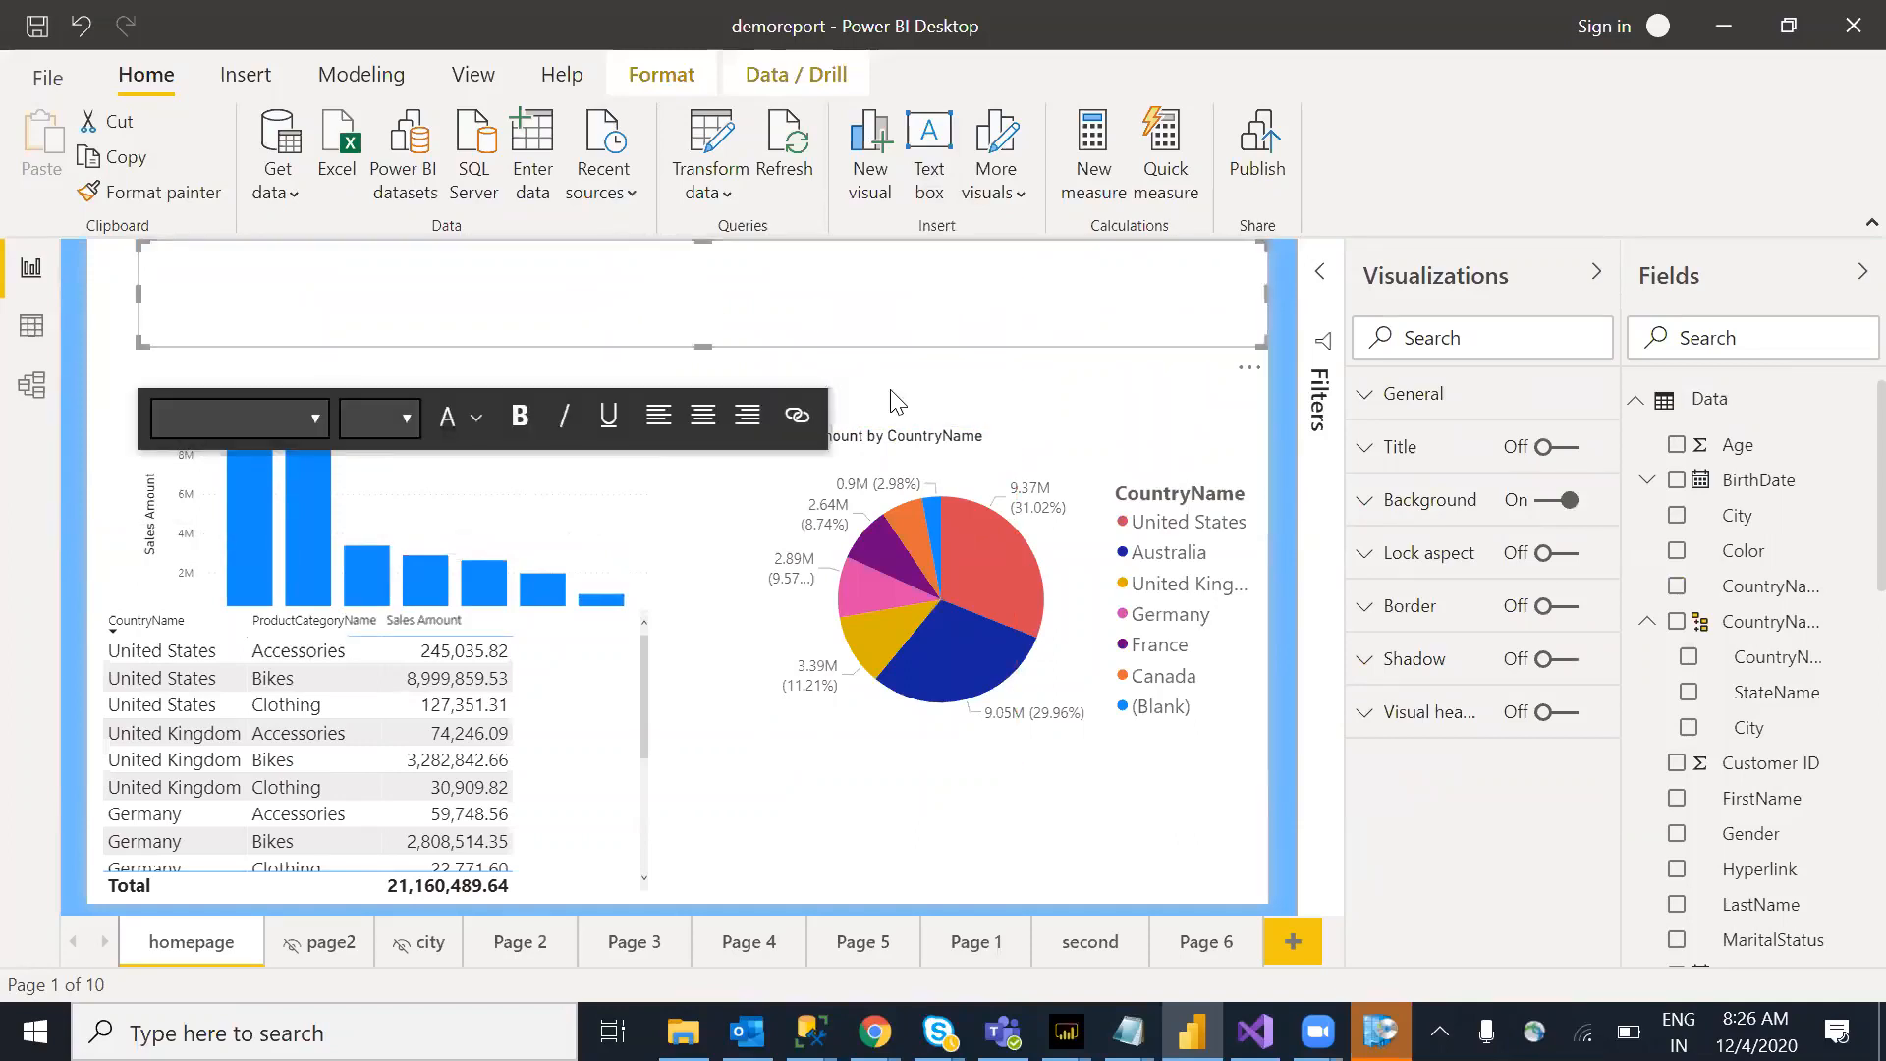
left_click(728, 796)
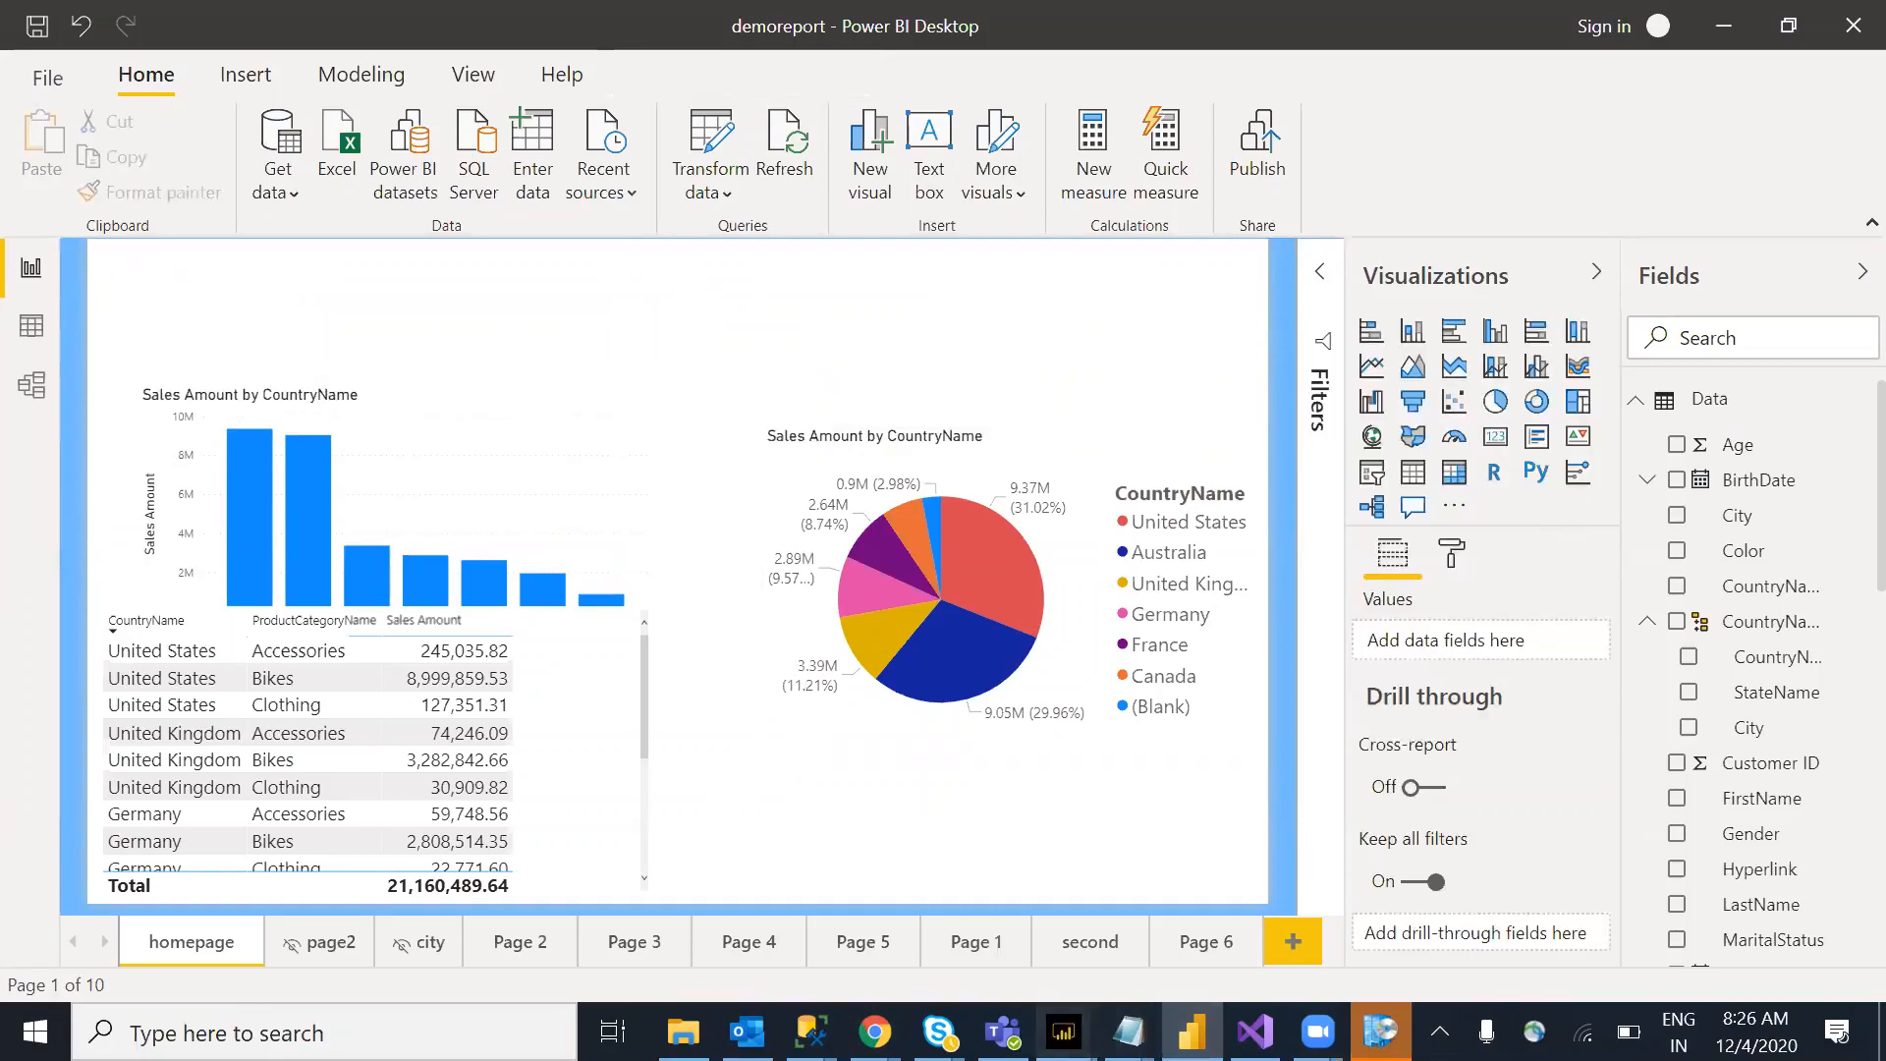
Step: Examine the header layouts on the Collateral Time series and CP Net Notl by CCY pages in CSA Derivative Dashboard_Cashflow, and return to demoreport
mouse_move(1192, 1031)
left_click(975, 873)
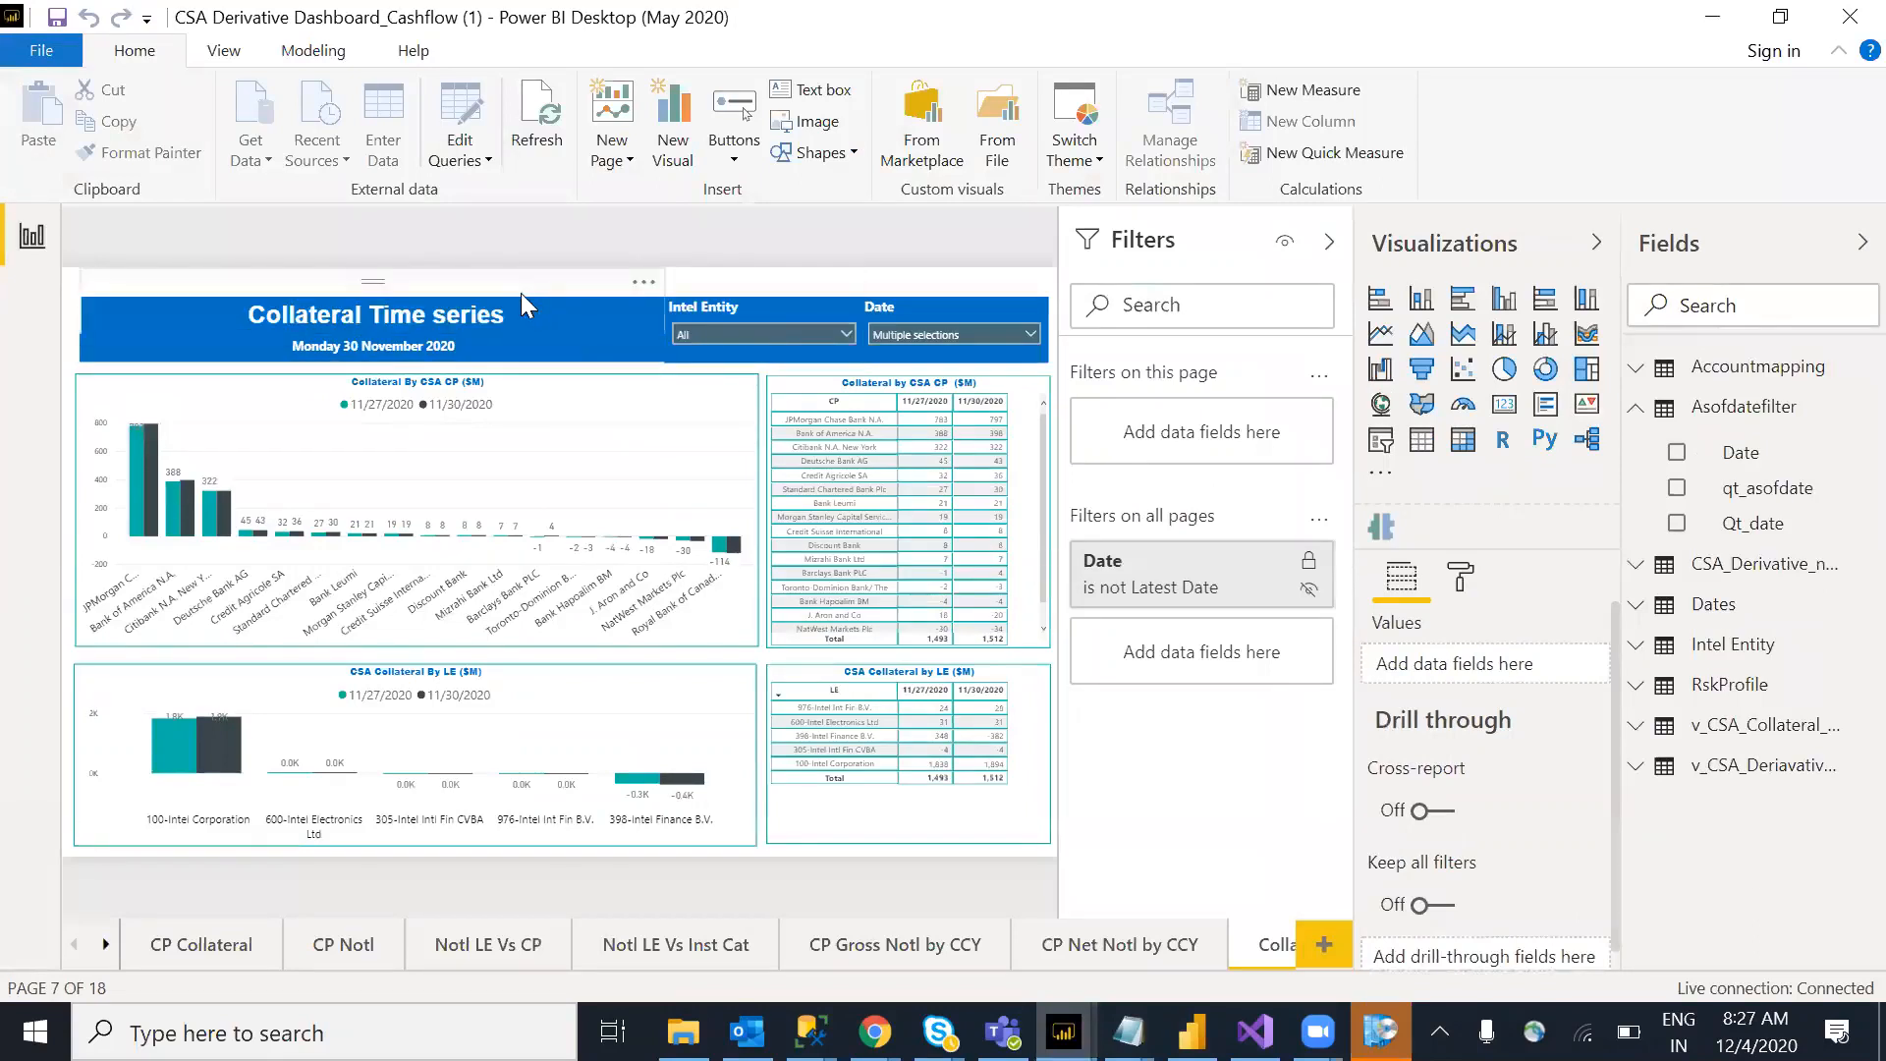
left_click(123, 312)
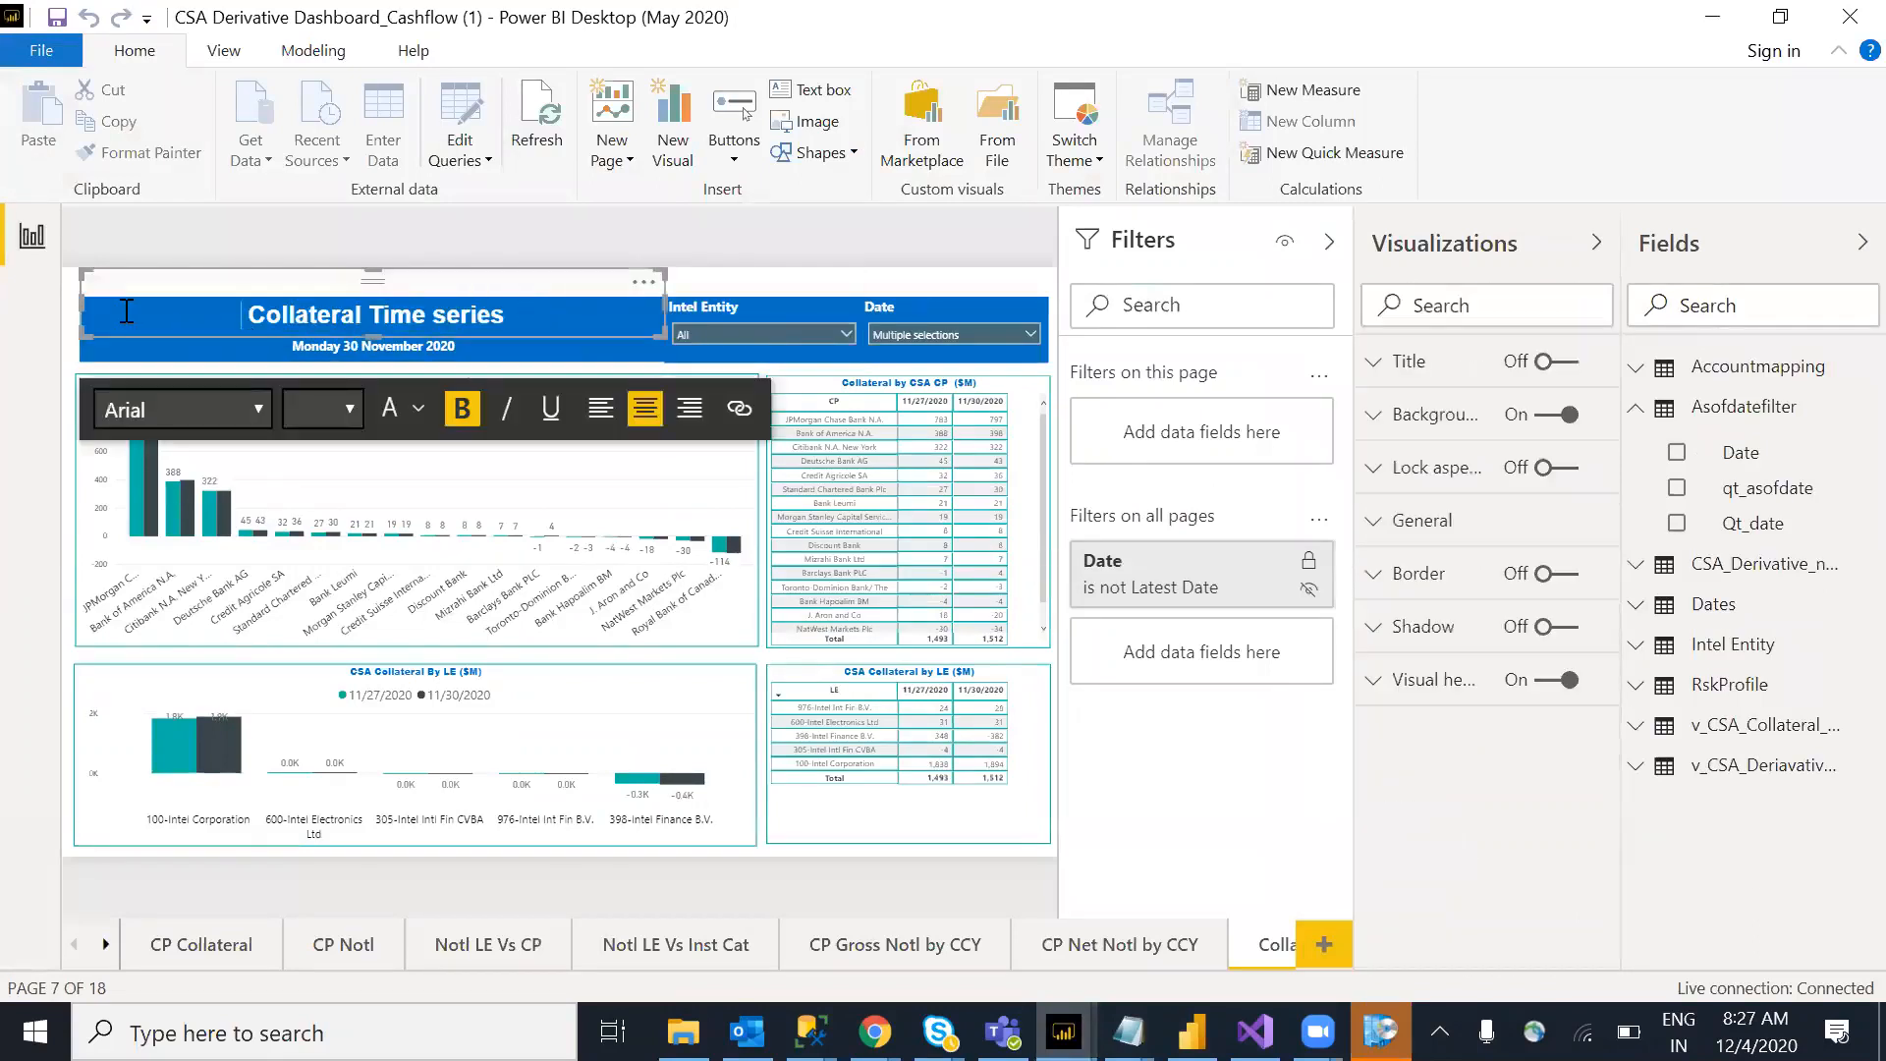
left_click(94, 354)
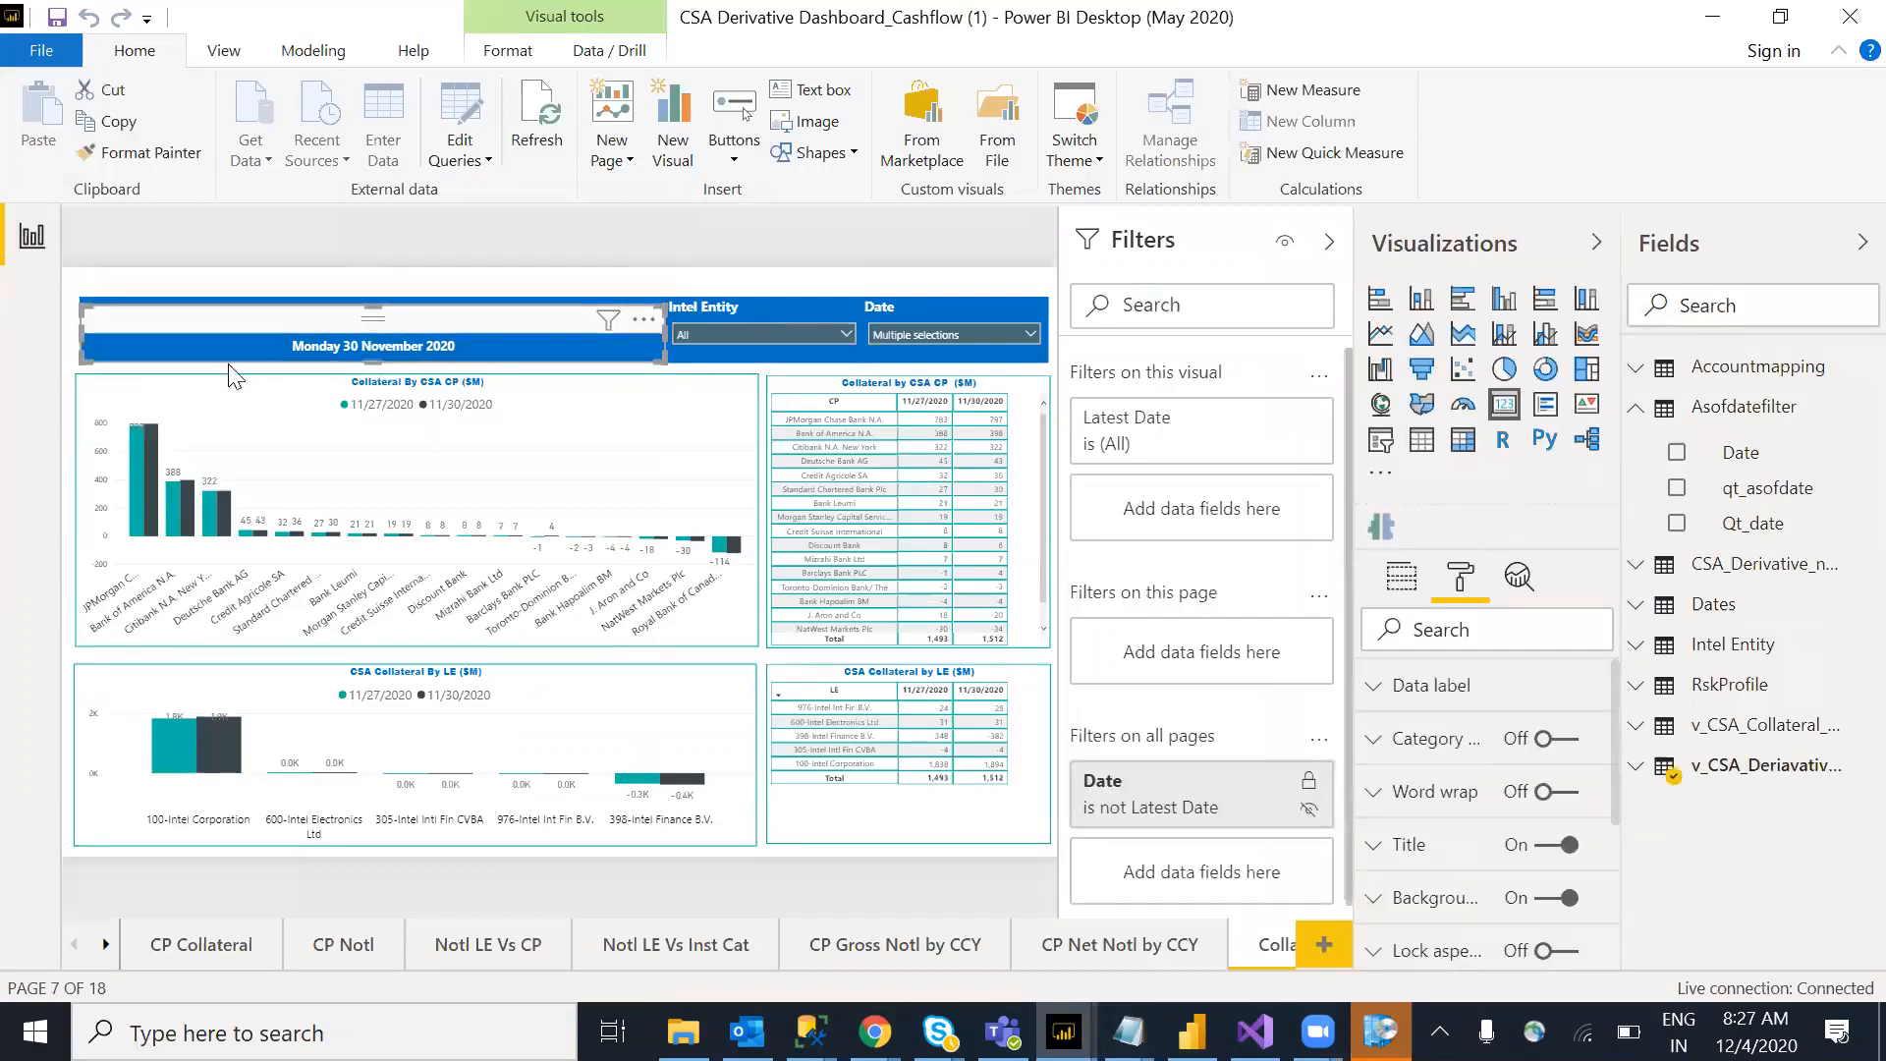
left_click(1120, 945)
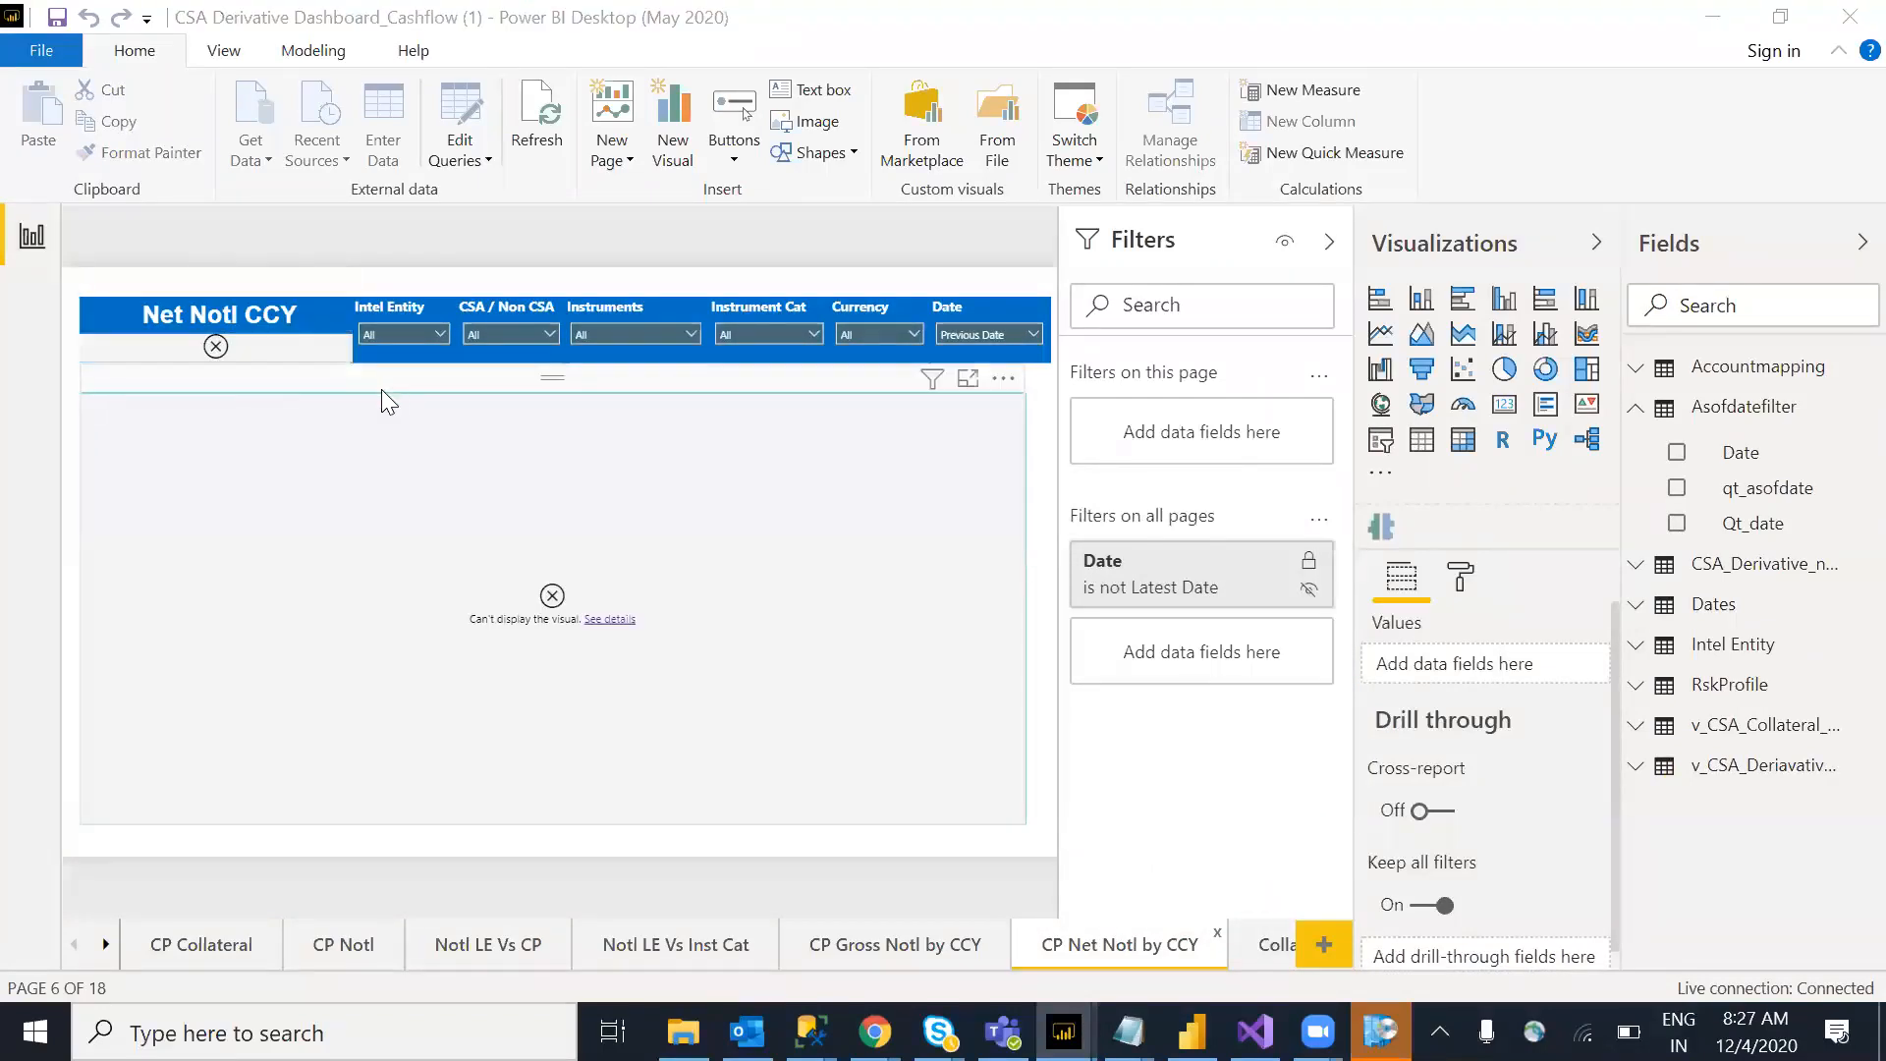
key("alt+Tab")
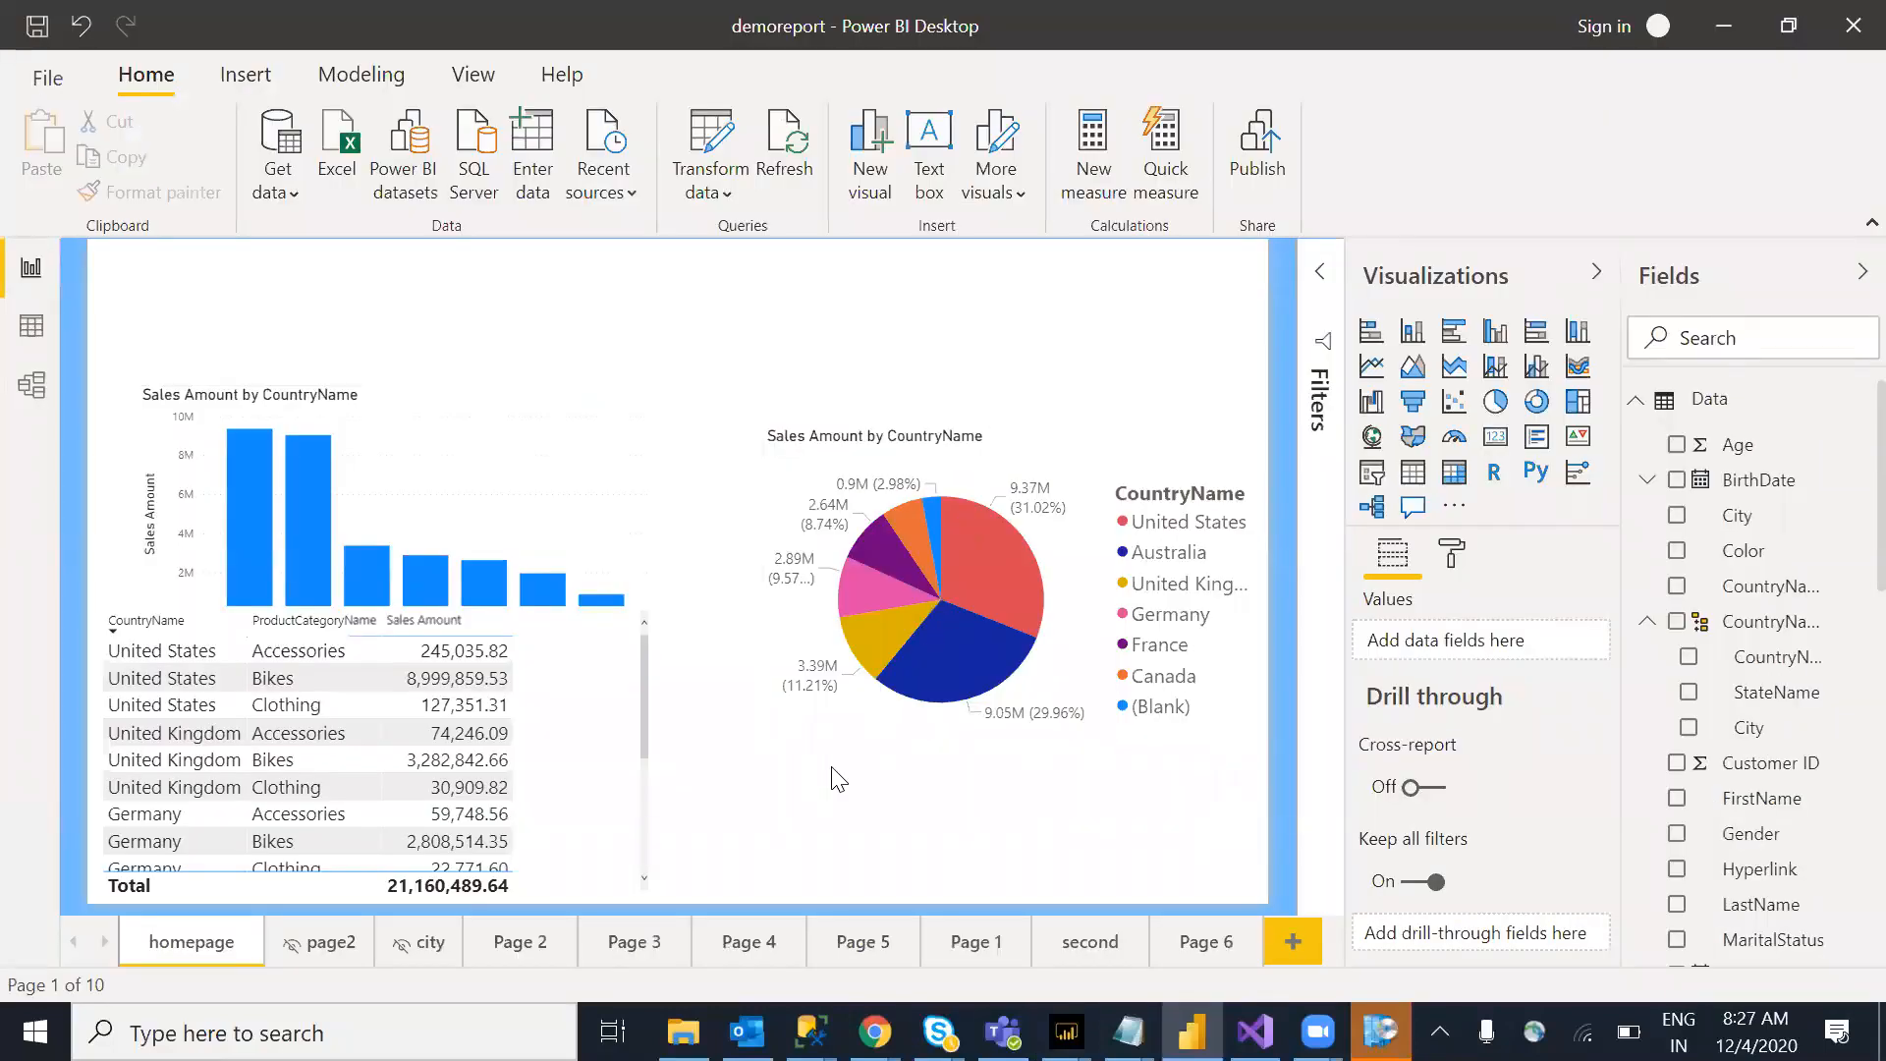